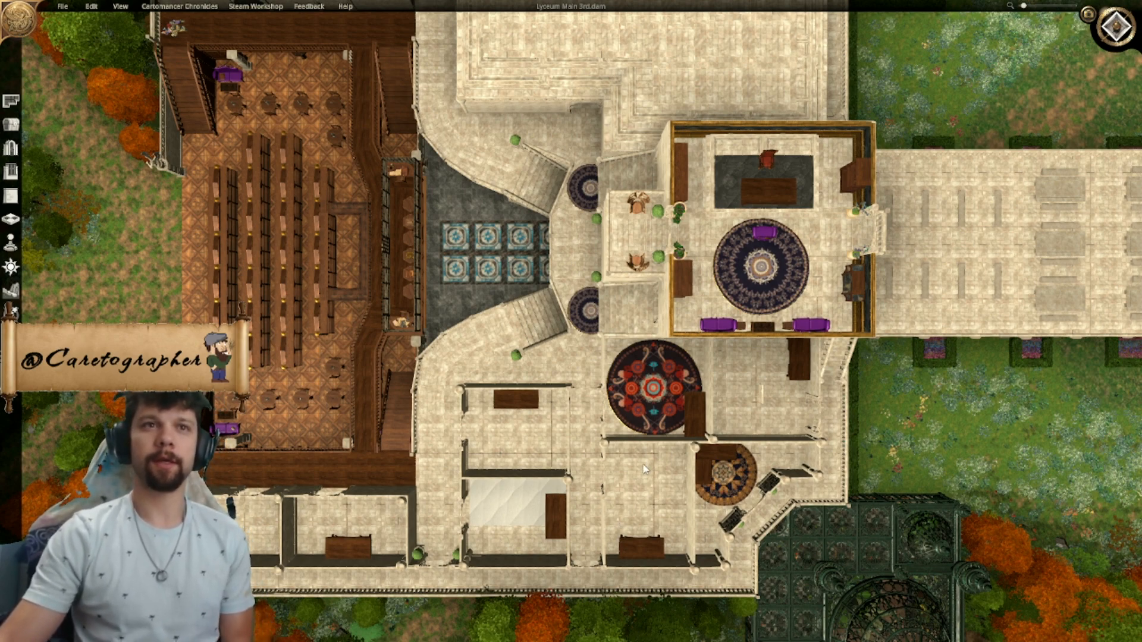
- Survey the third-floor layout, from the rooms and bench terrace to the stepped-roof buildings beside the library
{"action": "right_click_drag", "start_coordinate": [689, 443], "coordinate": [501, 422]}
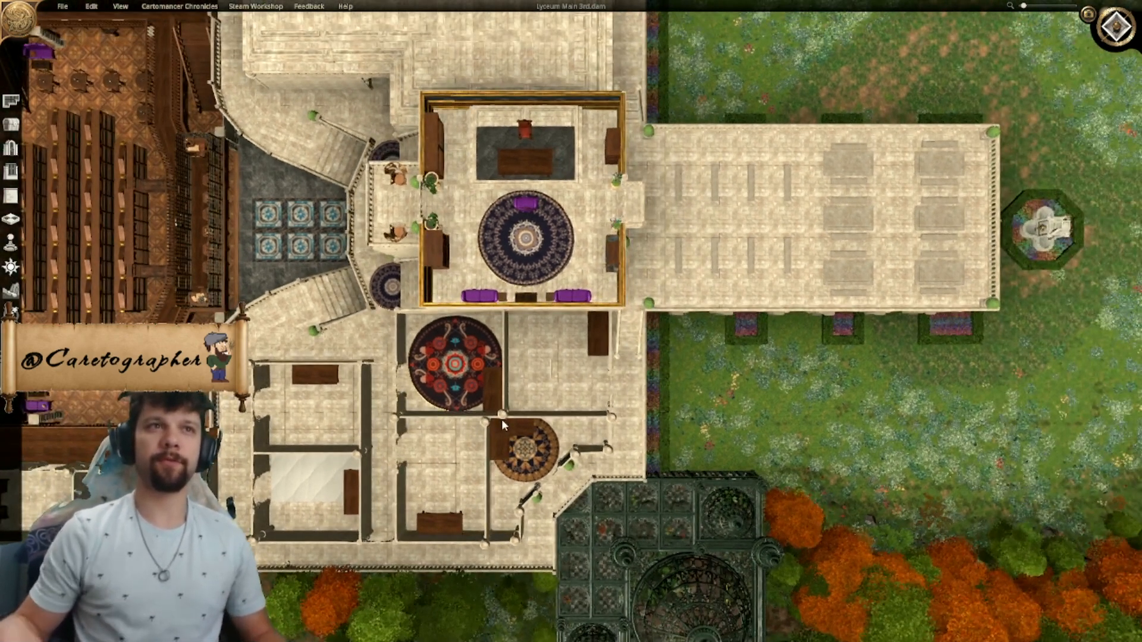
{"action": "middle_click_drag", "start_coordinate": [756, 390], "coordinate": [640, 242]}
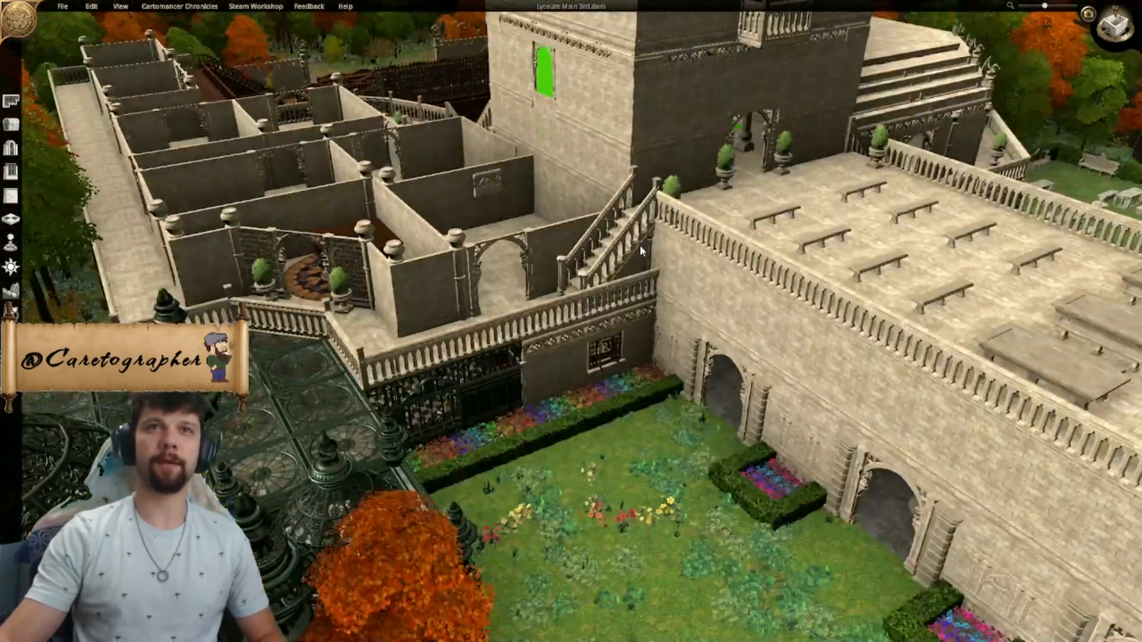
{"action": "scroll", "coordinate": [648, 262], "scroll_direction": "down", "scroll_amount": 4}
{"action": "middle_click_drag", "start_coordinate": [770, 320], "coordinate": [509, 427]}
{"action": "scroll", "coordinate": [534, 345], "scroll_direction": "up", "scroll_amount": 3}
{"action": "scroll", "coordinate": [464, 293], "scroll_direction": "up", "scroll_amount": 2}
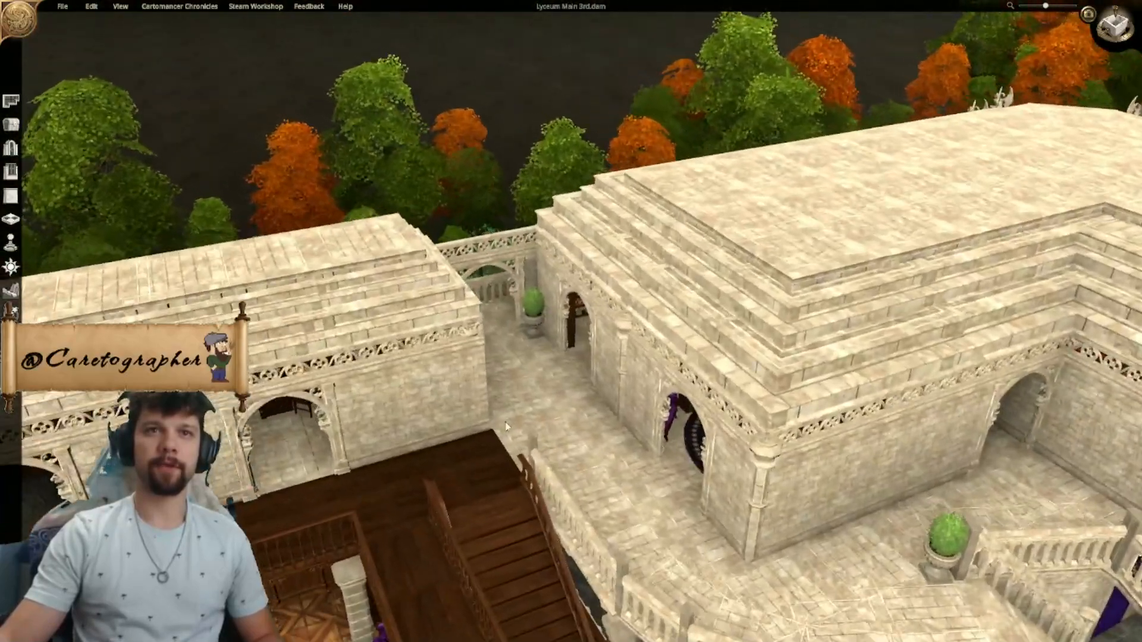
{"action": "middle_click_drag", "start_coordinate": [586, 399], "coordinate": [467, 100]}
{"action": "right_click_drag", "start_coordinate": [722, 345], "coordinate": [764, 506]}
{"action": "right_click_drag", "start_coordinate": [580, 192], "coordinate": [657, 331]}
- Examine the walkways, balustrades and curved staircases linking the stepped-roof buildings to the sunken library
{"action": "scroll", "coordinate": [652, 336], "scroll_direction": "up", "scroll_amount": 2}
{"action": "scroll", "coordinate": [647, 341], "scroll_direction": "up", "scroll_amount": 3}
{"action": "middle_click_drag", "start_coordinate": [647, 341], "coordinate": [553, 125]}
{"action": "right_click_drag", "start_coordinate": [553, 125], "coordinate": [588, 276]}
{"action": "middle_click_drag", "start_coordinate": [543, 338], "coordinate": [710, 372]}
{"action": "scroll", "coordinate": [709, 372], "scroll_direction": "down", "scroll_amount": 1}
{"action": "right_click_drag", "start_coordinate": [710, 372], "coordinate": [489, 69]}
{"action": "right_click_drag", "start_coordinate": [494, 131], "coordinate": [570, 301]}
{"action": "middle_click_drag", "start_coordinate": [547, 298], "coordinate": [289, 294]}
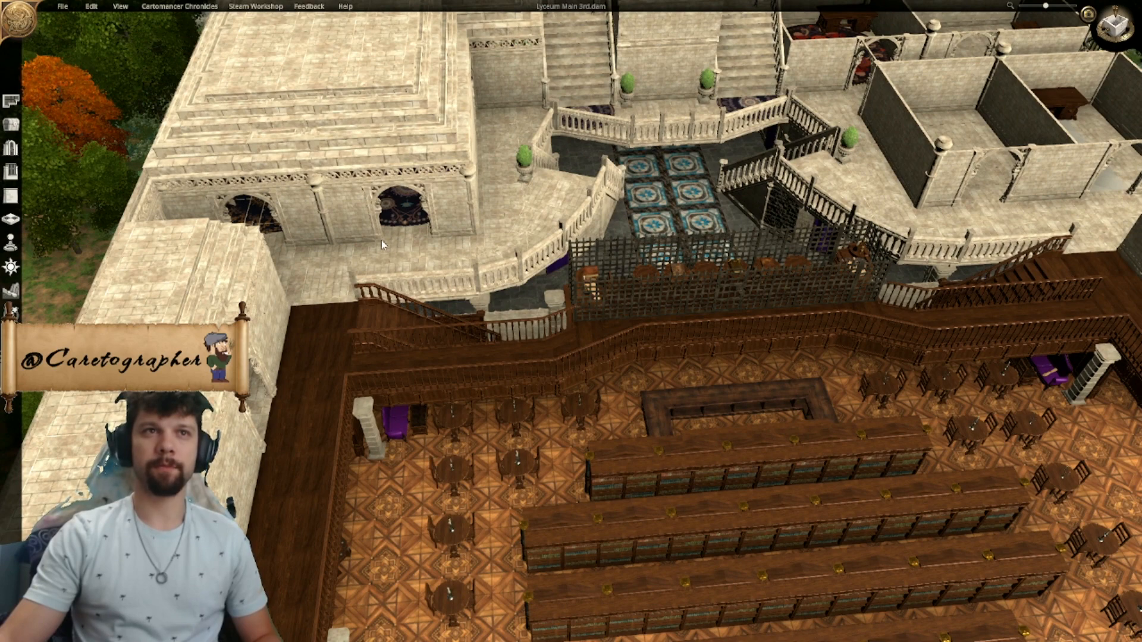
{"action": "middle_click_drag", "start_coordinate": [574, 274], "coordinate": [505, 256]}
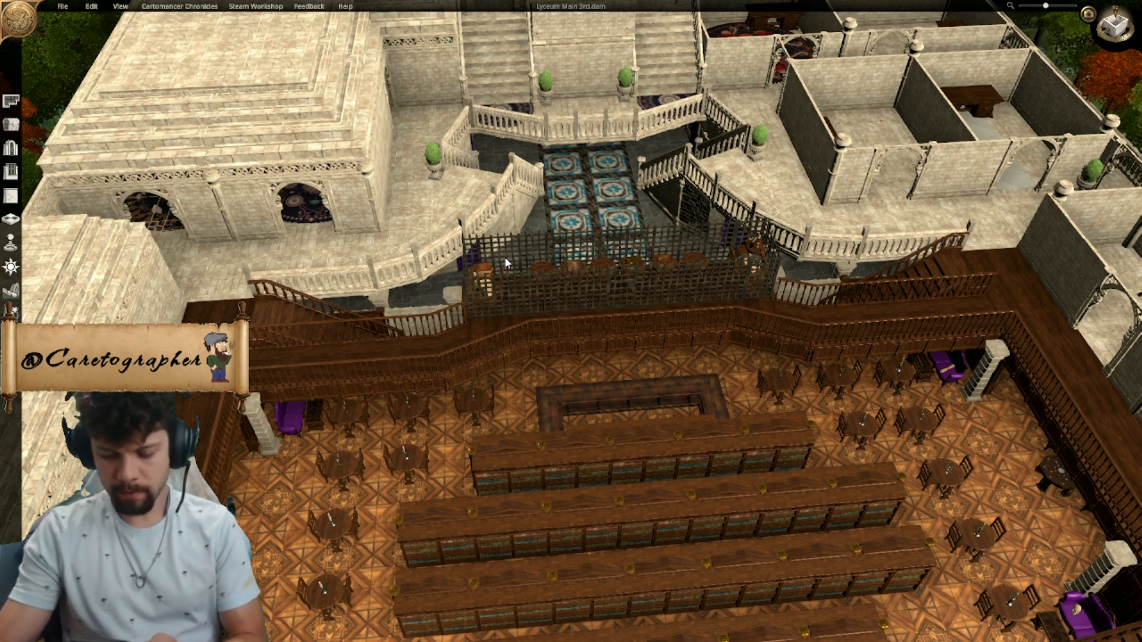
- Inspect the library's upper walkway and the wooden staircase beside the orange trees
{"action": "scroll", "coordinate": [645, 316], "scroll_direction": "down", "scroll_amount": 3}
{"action": "middle_click_drag", "start_coordinate": [645, 315], "coordinate": [601, 199]}
{"action": "scroll", "coordinate": [601, 199], "scroll_direction": "up", "scroll_amount": 3}
{"action": "scroll", "coordinate": [601, 206], "scroll_direction": "down", "scroll_amount": 3}
{"action": "right_click_drag", "start_coordinate": [641, 387], "coordinate": [640, 301]}
{"action": "middle_click_drag", "start_coordinate": [640, 301], "coordinate": [573, 279]}
{"action": "right_click_drag", "start_coordinate": [381, 309], "coordinate": [616, 283]}
{"action": "scroll", "coordinate": [617, 283], "scroll_direction": "up", "scroll_amount": 4}
{"action": "scroll", "coordinate": [615, 289], "scroll_direction": "up", "scroll_amount": 3}
{"action": "scroll", "coordinate": [657, 313], "scroll_direction": "down", "scroll_amount": 2}
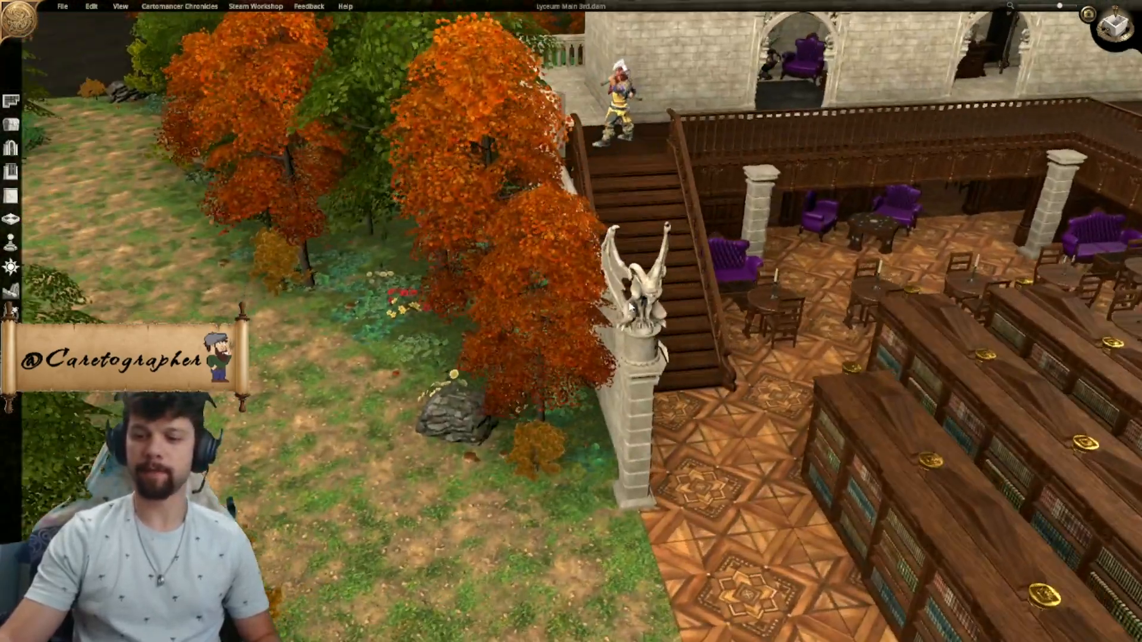
- Examine the library's open side, with its gargoyle pillars, patterned floor and rows of bookcases
{"action": "scroll", "coordinate": [672, 245], "scroll_direction": "up", "scroll_amount": 1}
{"action": "right_click_drag", "start_coordinate": [672, 246], "coordinate": [589, 328]}
{"action": "middle_click_drag", "start_coordinate": [589, 327], "coordinate": [795, 296]}
{"action": "right_click_drag", "start_coordinate": [796, 295], "coordinate": [682, 317]}
{"action": "middle_click_drag", "start_coordinate": [432, 283], "coordinate": [707, 270]}
{"action": "right_click_drag", "start_coordinate": [706, 270], "coordinate": [653, 246]}
{"action": "scroll", "coordinate": [669, 300], "scroll_direction": "down", "scroll_amount": 2}
{"action": "middle_click_drag", "start_coordinate": [669, 300], "coordinate": [636, 262]}
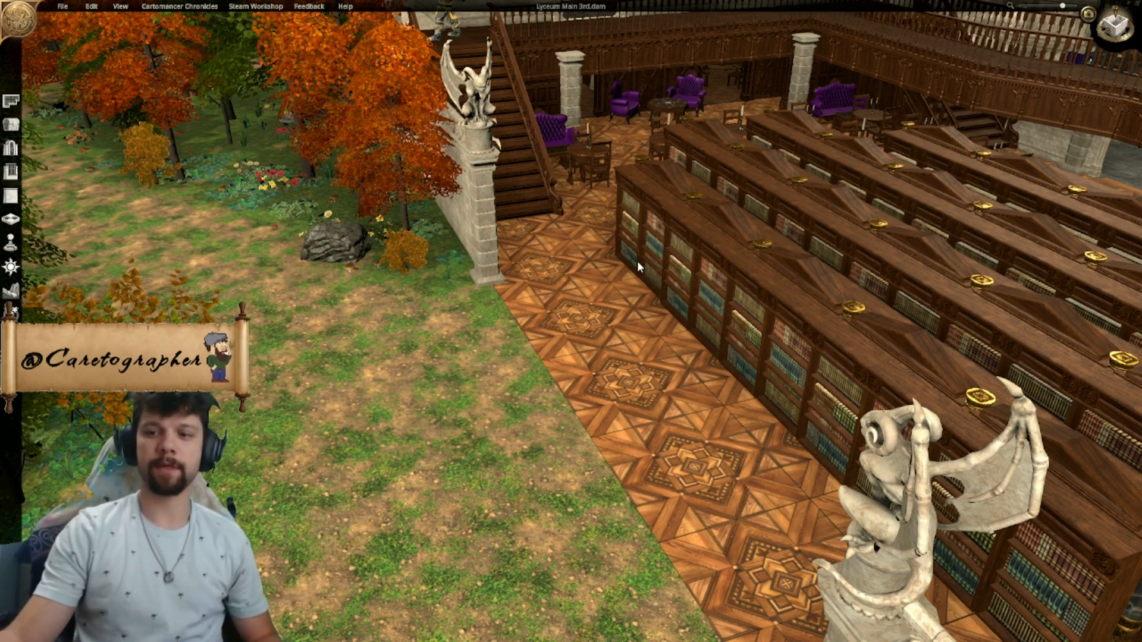
{"action": "middle_click_drag", "start_coordinate": [670, 289], "coordinate": [591, 272]}
{"action": "scroll", "coordinate": [592, 280], "scroll_direction": "up", "scroll_amount": 4}
{"action": "right_click_drag", "start_coordinate": [592, 271], "coordinate": [621, 401]}
{"action": "scroll", "coordinate": [620, 392], "scroll_direction": "up", "scroll_amount": 2}
{"action": "middle_click_drag", "start_coordinate": [602, 311], "coordinate": [627, 418]}
{"action": "right_click_drag", "start_coordinate": [627, 418], "coordinate": [623, 377]}
{"action": "mouse_move", "coordinate": [623, 377]}
{"action": "middle_mouse_down"}
{"action": "mouse_move", "coordinate": [611, 362]}
{"action": "mouse_move", "coordinate": [622, 387]}
{"action": "middle_mouse_up"}
{"action": "scroll", "coordinate": [618, 363], "scroll_direction": "down", "scroll_amount": 5}
{"action": "middle_click_drag", "start_coordinate": [614, 331], "coordinate": [525, 324]}
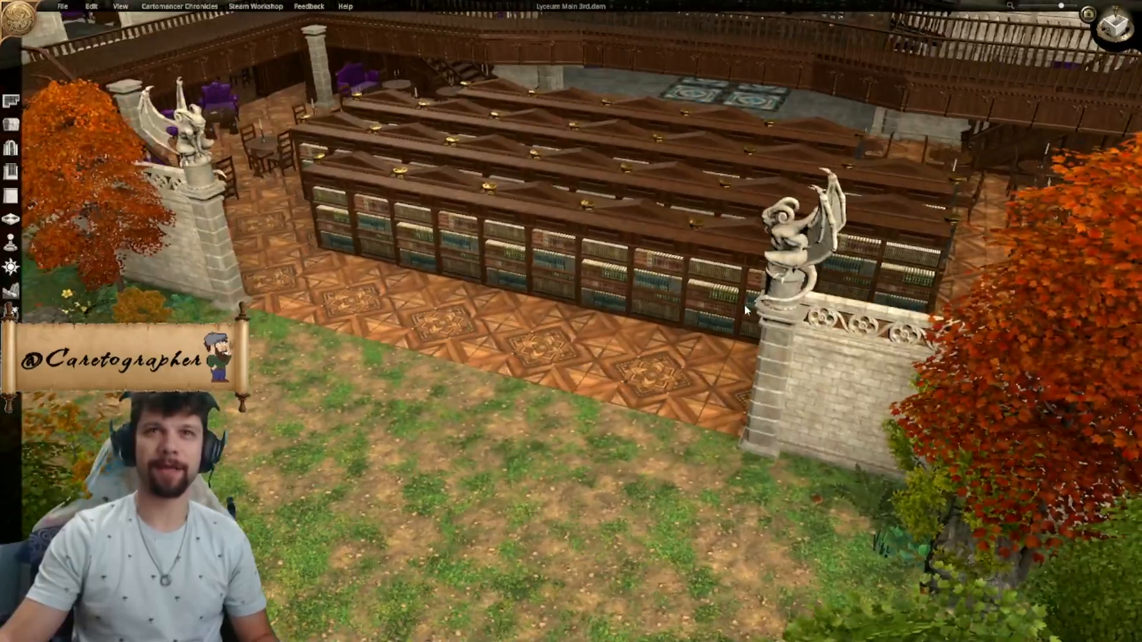
- Review the whole library wing and how it sits within the surrounding building and forest
{"action": "scroll", "coordinate": [798, 335], "scroll_direction": "down", "scroll_amount": 3}
{"action": "scroll", "coordinate": [771, 340], "scroll_direction": "down", "scroll_amount": 3}
{"action": "middle_click_drag", "start_coordinate": [768, 338], "coordinate": [622, 303]}
{"action": "scroll", "coordinate": [620, 305], "scroll_direction": "up", "scroll_amount": 5}
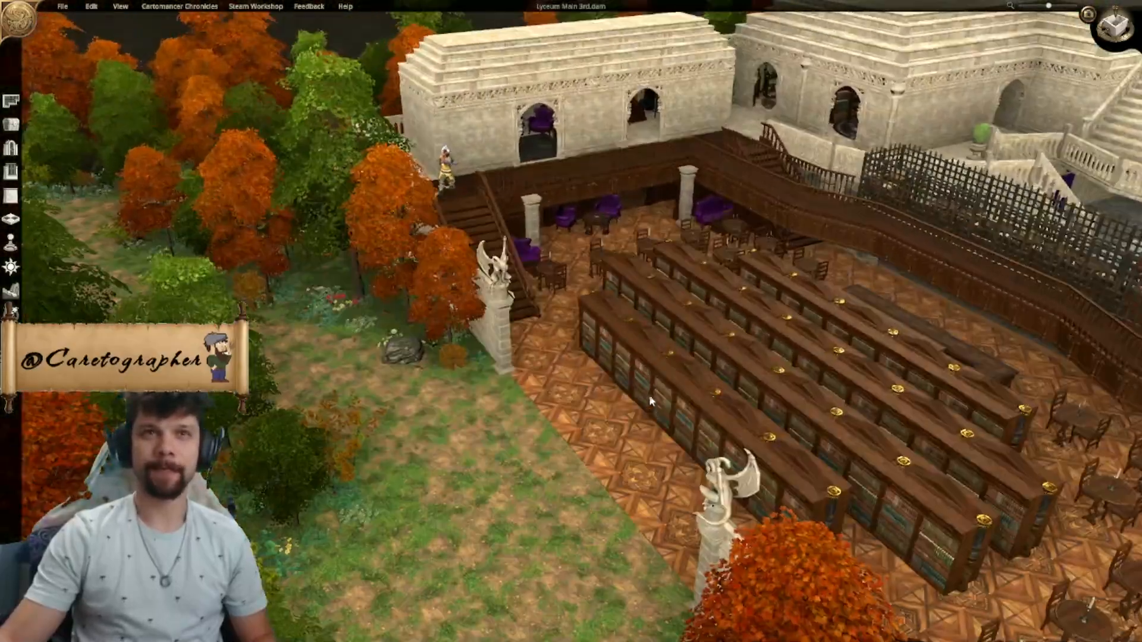
{"action": "scroll", "coordinate": [639, 287], "scroll_direction": "down", "scroll_amount": 8}
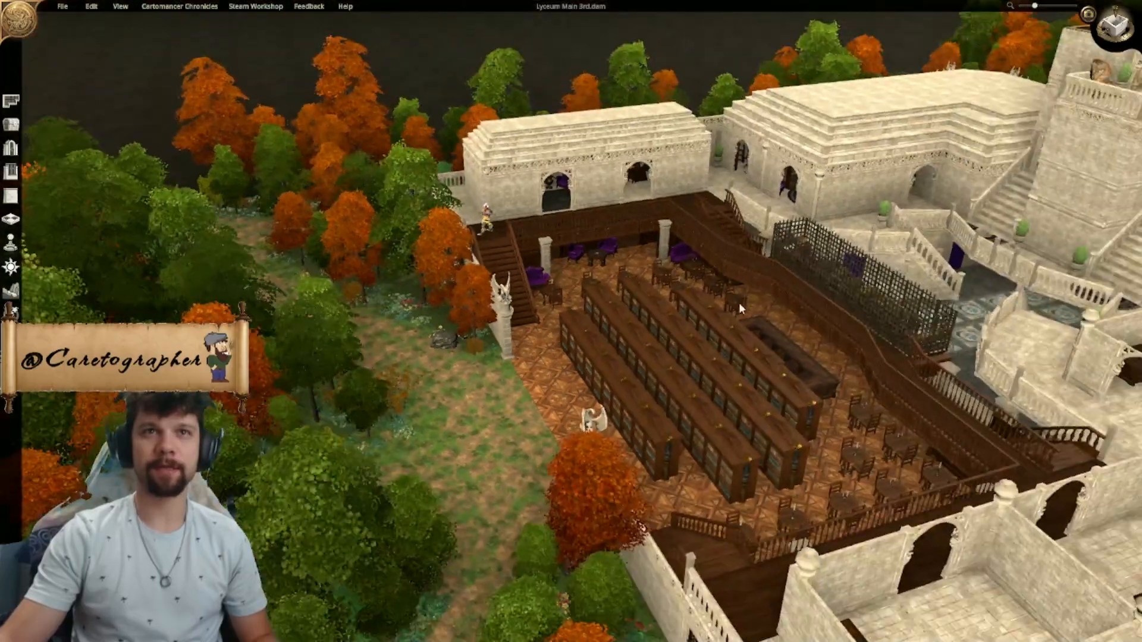
{"action": "scroll", "coordinate": [740, 304], "scroll_direction": "down", "scroll_amount": 3}
{"action": "right_click_drag", "start_coordinate": [739, 304], "coordinate": [420, 198]}
{"action": "middle_click_drag", "start_coordinate": [420, 198], "coordinate": [449, 250]}
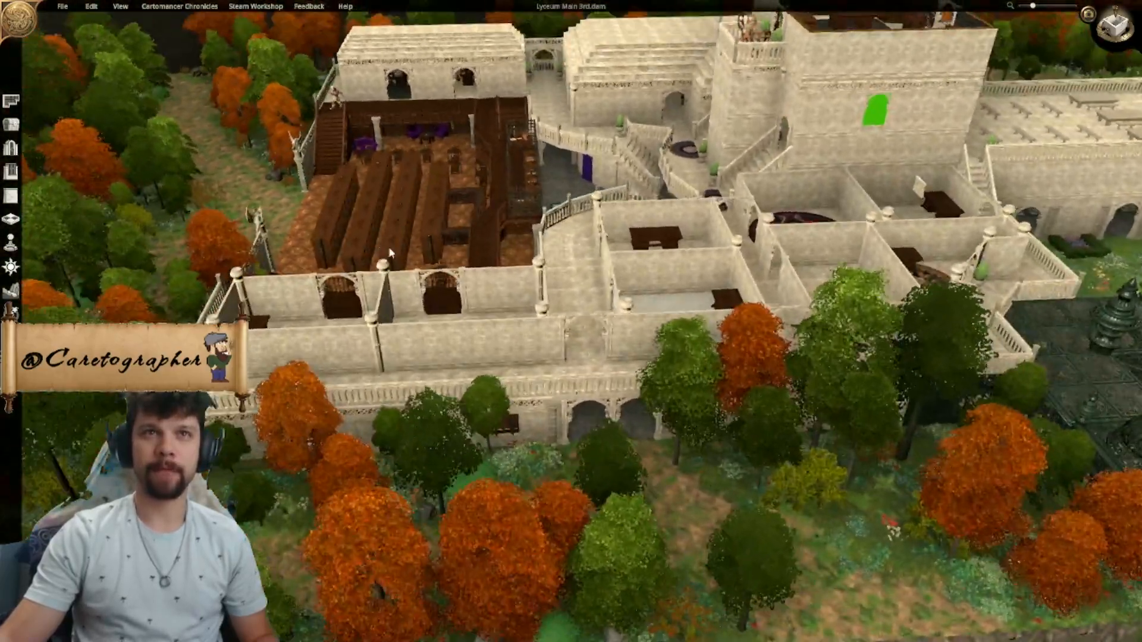
- Look over the roofless rooms and central tower, and return to the library bookcases
{"action": "scroll", "coordinate": [545, 240], "scroll_direction": "up", "scroll_amount": 3}
{"action": "middle_click_drag", "start_coordinate": [545, 240], "coordinate": [315, 233]}
{"action": "right_click_drag", "start_coordinate": [653, 254], "coordinate": [512, 202]}
{"action": "middle_click_drag", "start_coordinate": [512, 202], "coordinate": [432, 178]}
{"action": "middle_click_drag", "start_coordinate": [788, 207], "coordinate": [485, 205]}
{"action": "right_click_drag", "start_coordinate": [975, 247], "coordinate": [800, 247]}
{"action": "scroll", "coordinate": [797, 243], "scroll_direction": "up", "scroll_amount": 1}
{"action": "middle_click_drag", "start_coordinate": [794, 237], "coordinate": [699, 219]}
{"action": "right_click_drag", "start_coordinate": [700, 219], "coordinate": [660, 395]}
{"action": "scroll", "coordinate": [797, 380], "scroll_direction": "up", "scroll_amount": 1}
{"action": "middle_click_drag", "start_coordinate": [801, 381], "coordinate": [395, 324]}
{"action": "middle_click_drag", "start_coordinate": [651, 358], "coordinate": [537, 281]}
{"action": "scroll", "coordinate": [537, 281], "scroll_direction": "up", "scroll_amount": 6}
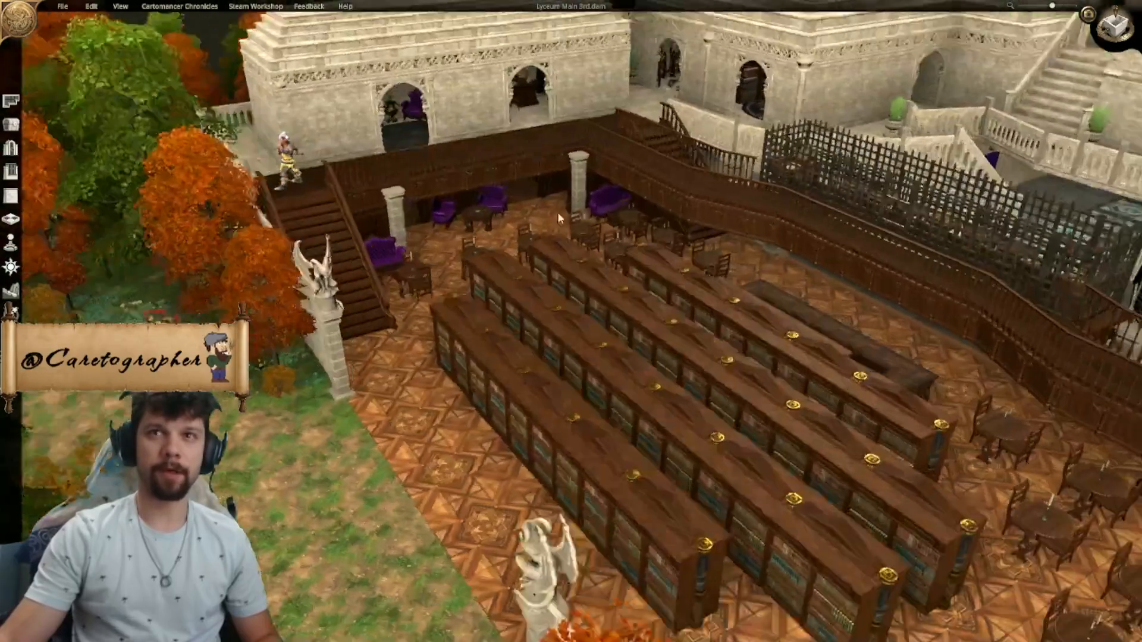
- Inspect the purple armchairs and octagonal table beneath the library walkway up close
{"action": "scroll", "coordinate": [636, 317], "scroll_direction": "up", "scroll_amount": 6}
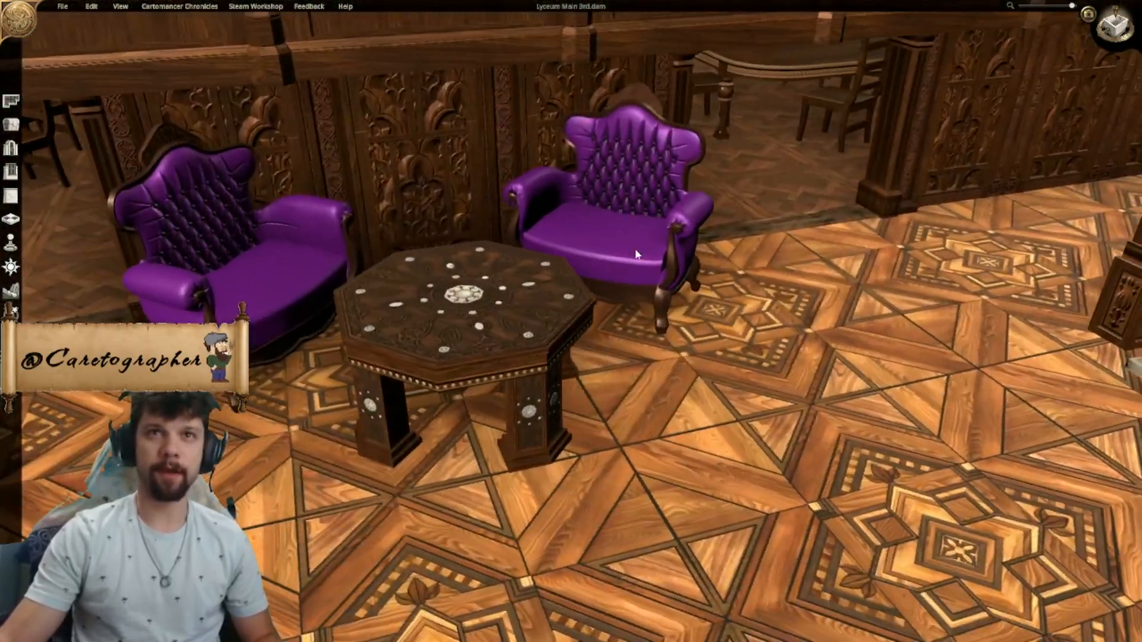
{"action": "left_click", "coordinate": [665, 273]}
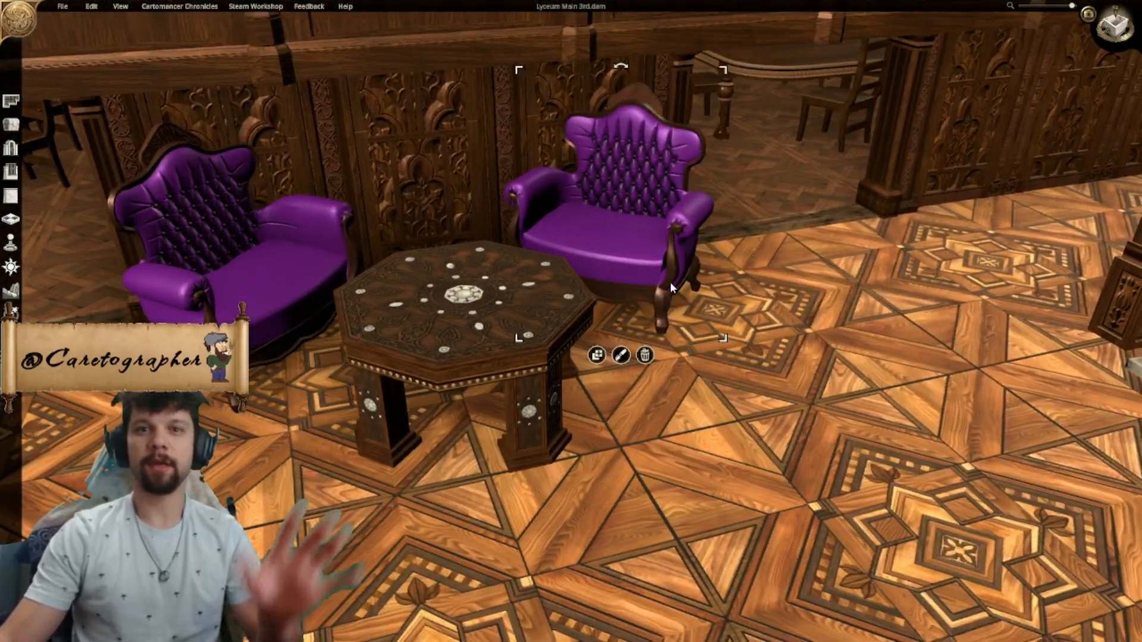
{"action": "scroll", "coordinate": [787, 403], "scroll_direction": "down", "scroll_amount": 10}
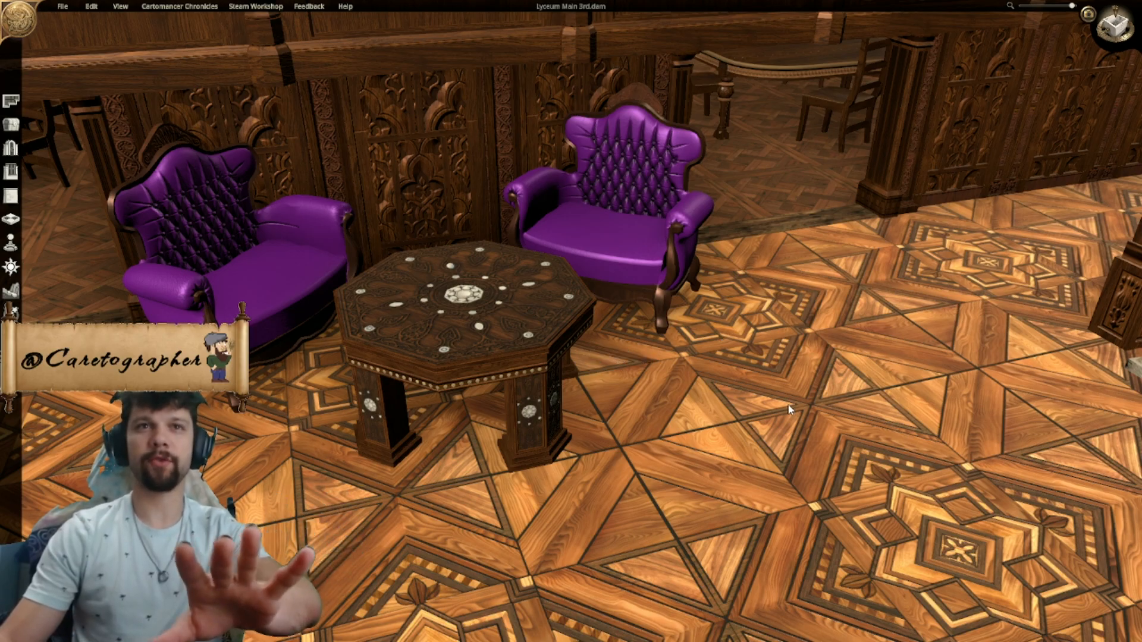
{"action": "scroll", "coordinate": [787, 404], "scroll_direction": "down", "scroll_amount": 2}
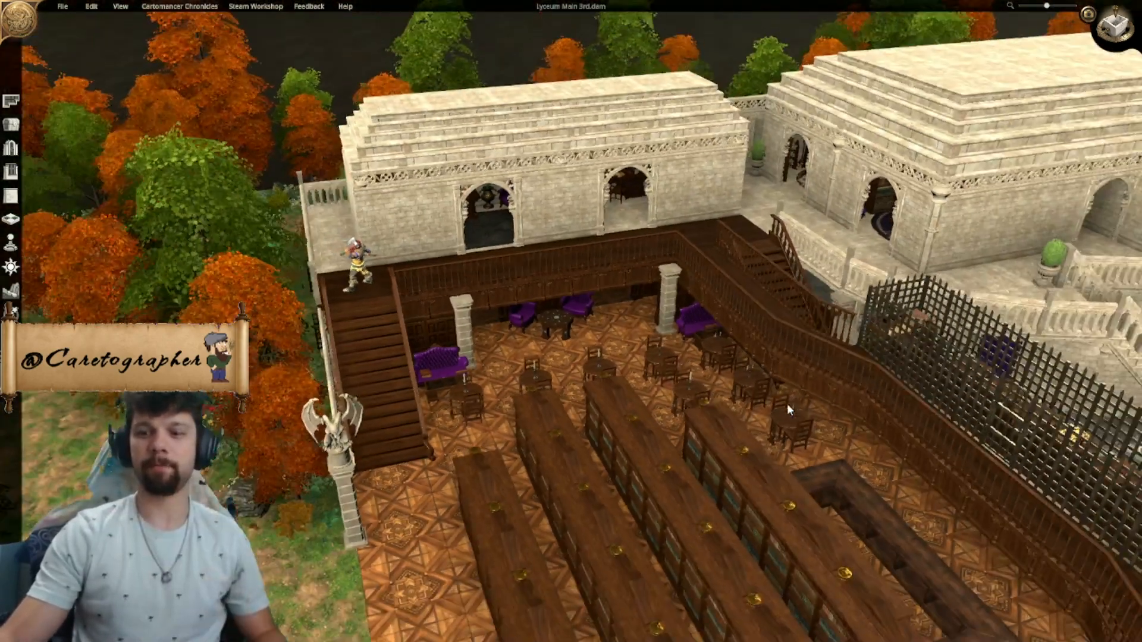
- Examine the library seating, upper walkways and adjoining stepped roofs from several angles
{"action": "right_click_drag", "start_coordinate": [770, 405], "coordinate": [629, 353]}
{"action": "scroll", "coordinate": [629, 352], "scroll_direction": "down", "scroll_amount": 2}
{"action": "middle_click_drag", "start_coordinate": [629, 353], "coordinate": [758, 373]}
{"action": "right_click_drag", "start_coordinate": [758, 372], "coordinate": [634, 384]}
{"action": "middle_click_drag", "start_coordinate": [634, 384], "coordinate": [681, 377]}
{"action": "right_click_drag", "start_coordinate": [680, 378], "coordinate": [595, 408]}
{"action": "scroll", "coordinate": [595, 408], "scroll_direction": "up", "scroll_amount": 2}
{"action": "middle_click_drag", "start_coordinate": [595, 408], "coordinate": [716, 370]}
{"action": "right_click_drag", "start_coordinate": [716, 370], "coordinate": [669, 385]}
{"action": "middle_click_drag", "start_coordinate": [840, 449], "coordinate": [824, 357]}
{"action": "right_click_drag", "start_coordinate": [824, 357], "coordinate": [549, 430]}
{"action": "scroll", "coordinate": [549, 430], "scroll_direction": "down", "scroll_amount": 3}
{"action": "middle_click_drag", "start_coordinate": [548, 430], "coordinate": [391, 332]}
{"action": "middle_click_drag", "start_coordinate": [936, 370], "coordinate": [753, 273]}
{"action": "middle_click_drag", "start_coordinate": [834, 296], "coordinate": [699, 251]}
{"action": "mouse_move", "coordinate": [810, 277]}
{"action": "middle_mouse_down"}
{"action": "mouse_move", "coordinate": [647, 299]}
{"action": "mouse_move", "coordinate": [707, 351]}
{"action": "mouse_move", "coordinate": [706, 302]}
{"action": "middle_mouse_up"}
{"action": "scroll", "coordinate": [647, 298], "scroll_direction": "up", "scroll_amount": 1}
{"action": "scroll", "coordinate": [705, 302], "scroll_direction": "down", "scroll_amount": 1}
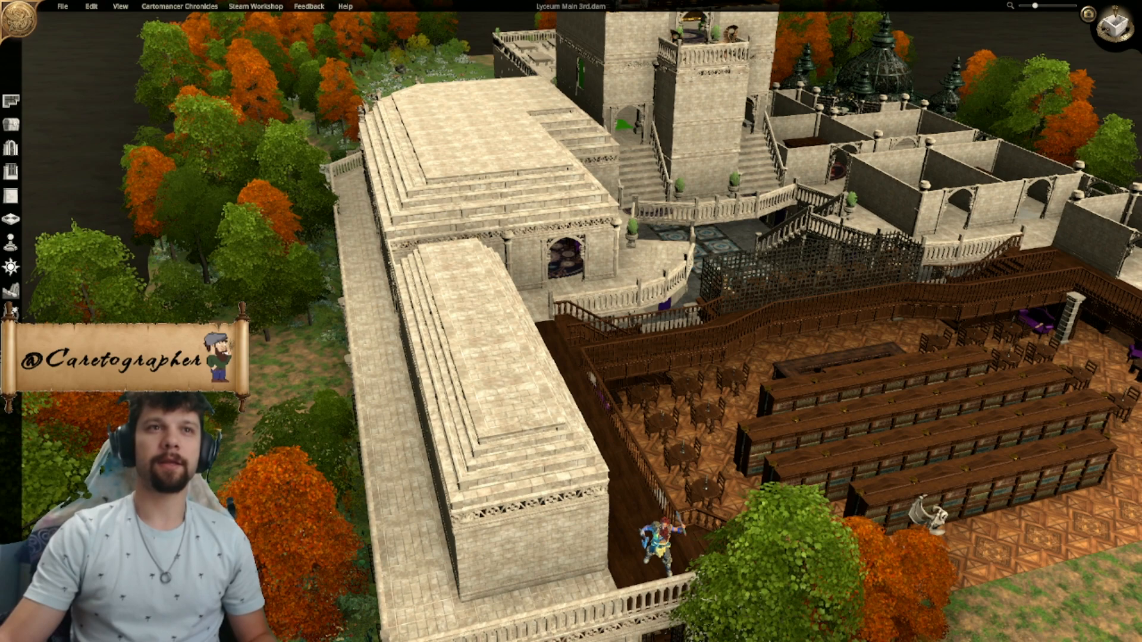
- Inspect the stepped-roof building next to the library, including its arches, stairs and connecting terrace
{"action": "middle_click_drag", "start_coordinate": [706, 311], "coordinate": [514, 233]}
{"action": "scroll", "coordinate": [514, 234], "scroll_direction": "up", "scroll_amount": 1}
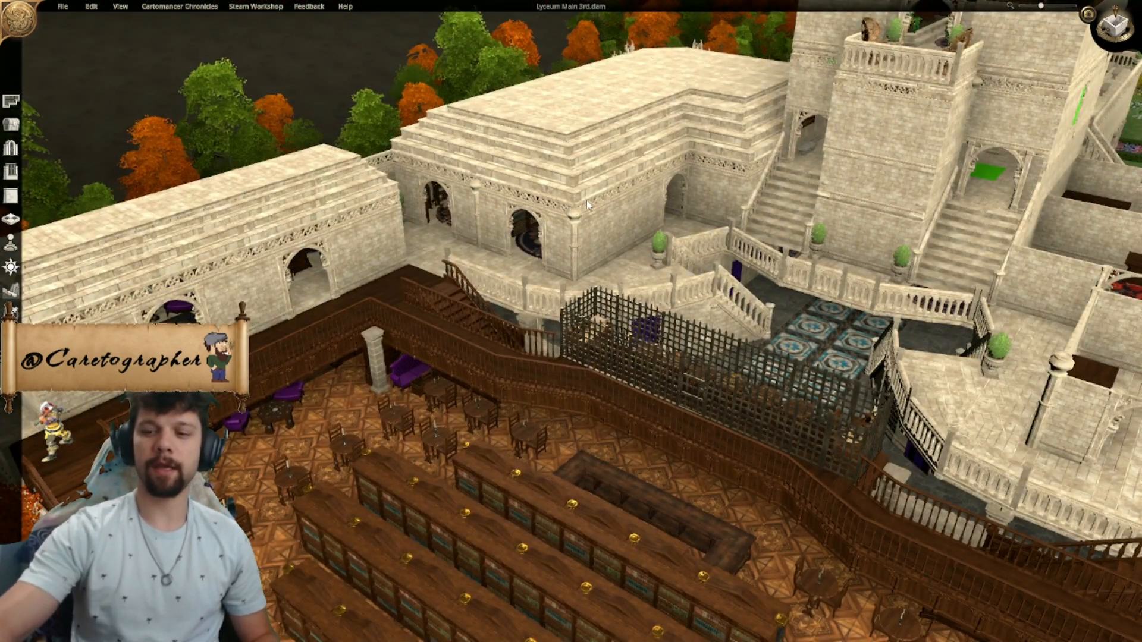
{"action": "scroll", "coordinate": [587, 205], "scroll_direction": "down", "scroll_amount": 2}
{"action": "key", "text": "d"}
{"action": "middle_click_drag", "start_coordinate": [586, 206], "coordinate": [674, 327]}
{"action": "scroll", "coordinate": [580, 303], "scroll_direction": "up", "scroll_amount": 2}
{"action": "key", "text": "d"}
{"action": "scroll", "coordinate": [675, 327], "scroll_direction": "up", "scroll_amount": 1}
{"action": "key", "text": "d"}
{"action": "middle_click_drag", "start_coordinate": [792, 320], "coordinate": [649, 337]}
{"action": "scroll", "coordinate": [628, 348], "scroll_direction": "down", "scroll_amount": 3}
{"action": "scroll", "coordinate": [595, 333], "scroll_direction": "up", "scroll_amount": 1}
{"action": "key", "text": "d"}
{"action": "scroll", "coordinate": [649, 337], "scroll_direction": "down", "scroll_amount": 1}
{"action": "scroll", "coordinate": [654, 333], "scroll_direction": "up", "scroll_amount": 2}
{"action": "key", "text": "d"}
{"action": "scroll", "coordinate": [736, 254], "scroll_direction": "up", "scroll_amount": 2}
- Examine the gargoyle-lined end of the stepped roof and the balcony above the picnic garden
{"action": "middle_click_drag", "start_coordinate": [750, 258], "coordinate": [464, 237]}
{"action": "scroll", "coordinate": [464, 237], "scroll_direction": "up", "scroll_amount": 2}
{"action": "middle_click_drag", "start_coordinate": [678, 298], "coordinate": [621, 313]}
{"action": "right_click_drag", "start_coordinate": [676, 364], "coordinate": [723, 384]}
{"action": "middle_click_drag", "start_coordinate": [516, 285], "coordinate": [928, 397]}
{"action": "middle_click_drag", "start_coordinate": [493, 369], "coordinate": [631, 274]}
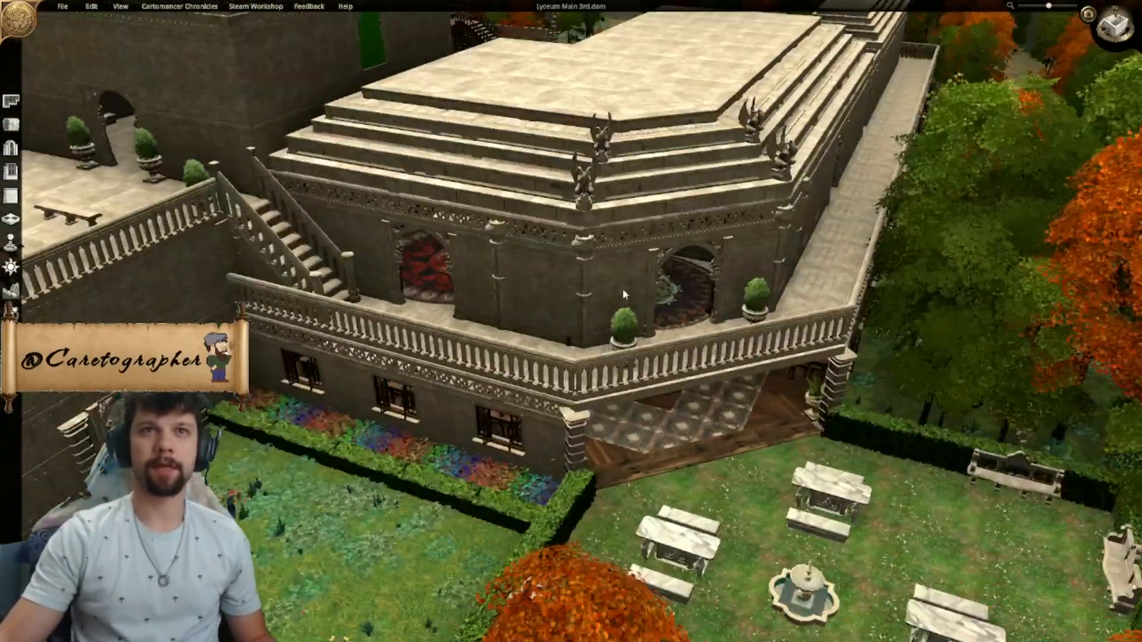
{"action": "right_click_drag", "start_coordinate": [632, 275], "coordinate": [649, 393]}
{"action": "scroll", "coordinate": [731, 368], "scroll_direction": "down", "scroll_amount": 5}
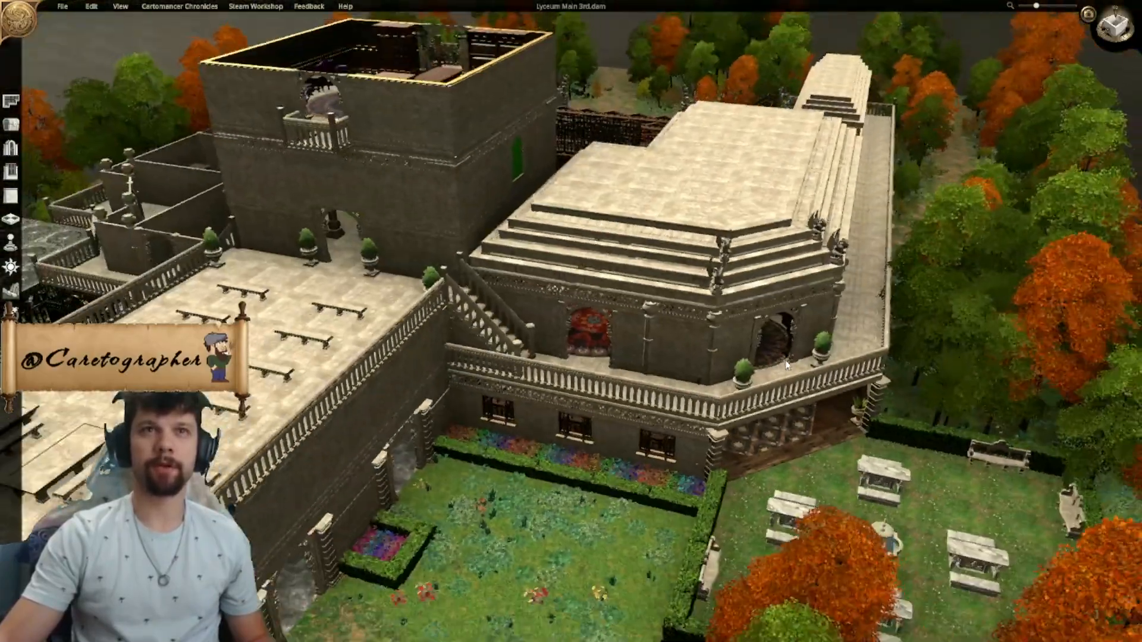
{"action": "scroll", "coordinate": [788, 366], "scroll_direction": "down", "scroll_amount": 3}
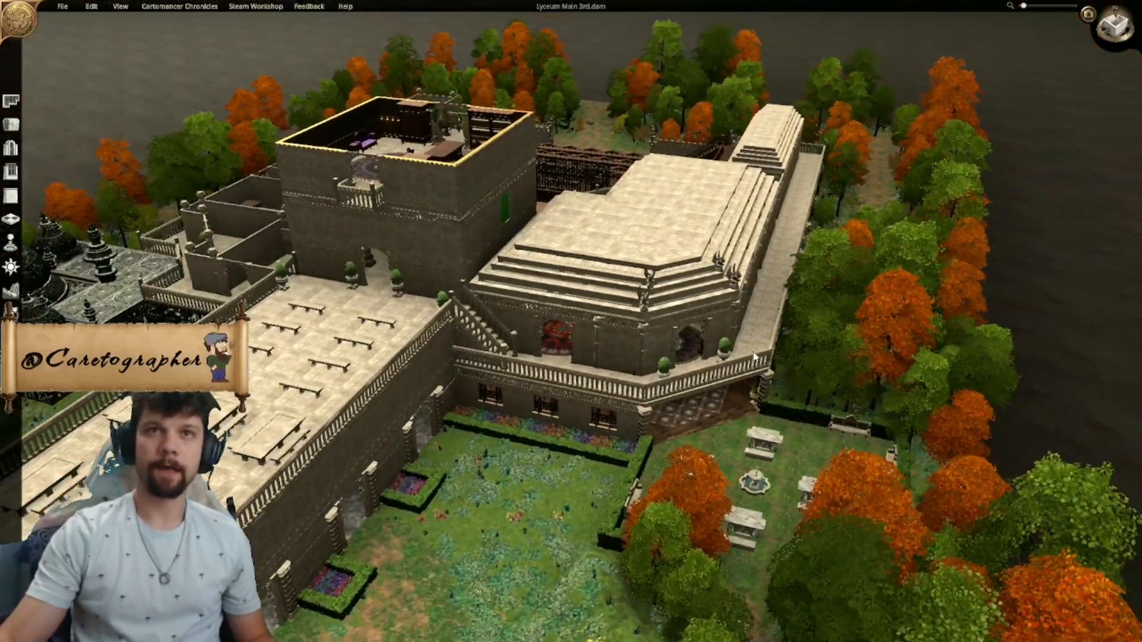
{"action": "scroll", "coordinate": [756, 357], "scroll_direction": "up", "scroll_amount": 5}
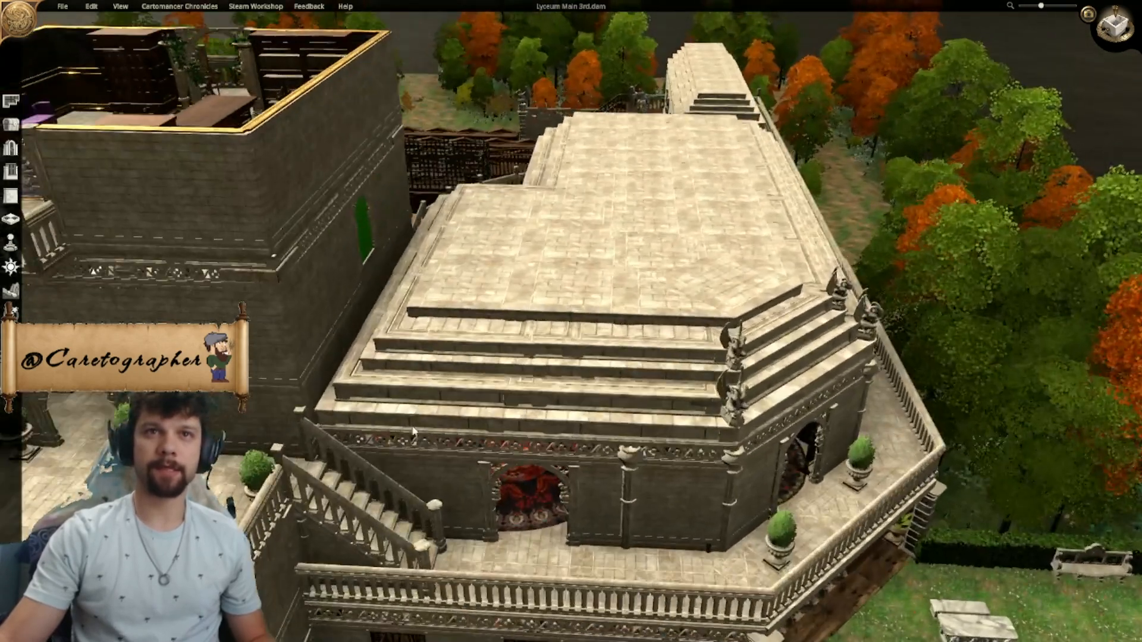
- Open the object placement catalogue with the gargoyle-lined stepped roof in view
{"action": "middle_click_drag", "start_coordinate": [580, 304], "coordinate": [400, 347]}
{"action": "left_click", "coordinate": [13, 124]}
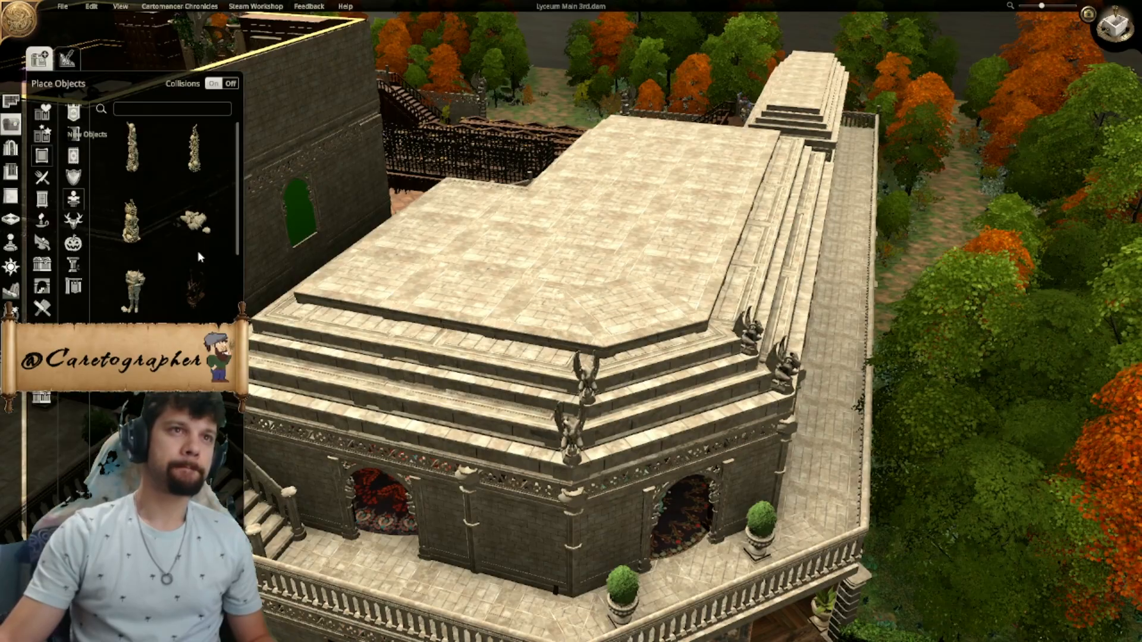
{"action": "right_click_drag", "start_coordinate": [470, 448], "coordinate": [751, 381]}
- Compare the roofless rooms and central tower with the finished stepped roof on the opposite wing
{"action": "scroll", "coordinate": [751, 377], "scroll_direction": "down", "scroll_amount": 3}
{"action": "middle_click_drag", "start_coordinate": [523, 313], "coordinate": [666, 327]}
{"action": "middle_click_drag", "start_coordinate": [570, 312], "coordinate": [684, 285]}
{"action": "scroll", "coordinate": [815, 264], "scroll_direction": "up", "scroll_amount": 2}
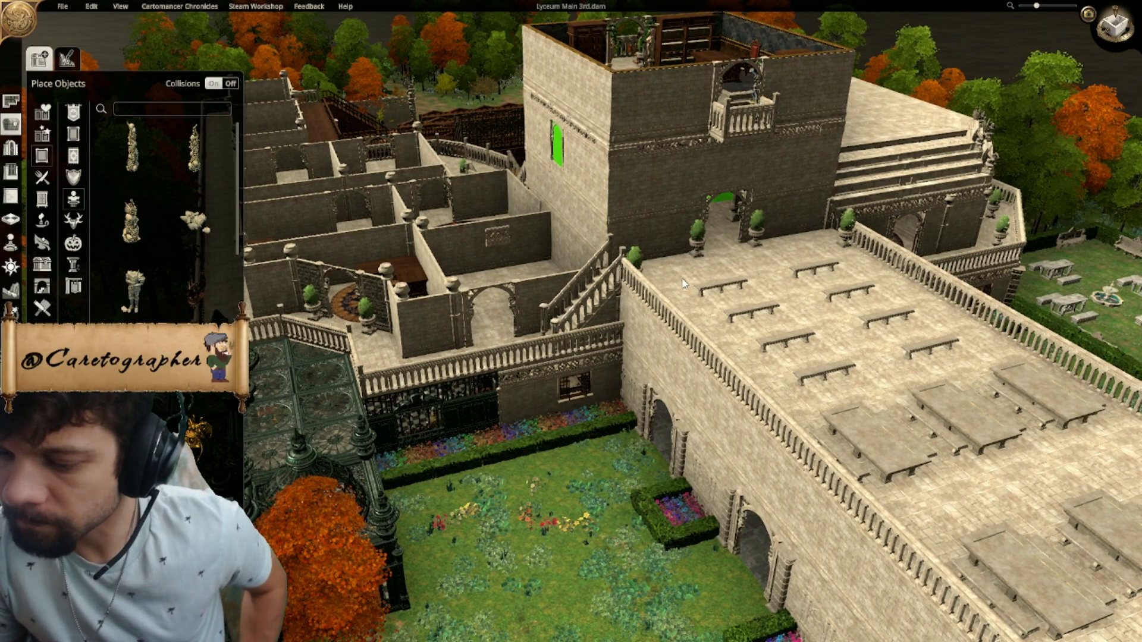
{"action": "middle_click_drag", "start_coordinate": [685, 281], "coordinate": [752, 339]}
{"action": "middle_click_drag", "start_coordinate": [514, 298], "coordinate": [832, 307]}
{"action": "key", "text": "a"}
{"action": "middle_click_drag", "start_coordinate": [559, 267], "coordinate": [512, 285]}
{"action": "scroll", "coordinate": [724, 295], "scroll_direction": "down", "scroll_amount": 3}
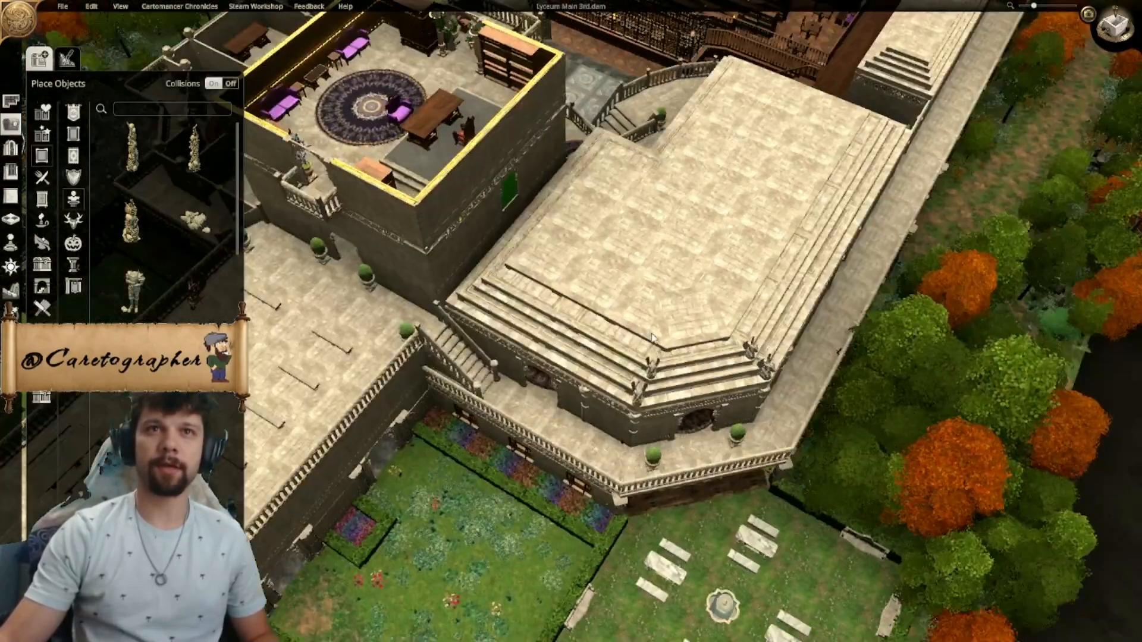
{"action": "key", "text": "a"}
{"action": "middle_click_drag", "start_coordinate": [595, 360], "coordinate": [589, 338]}
{"action": "key", "text": "a"}
{"action": "key", "text": "w"}
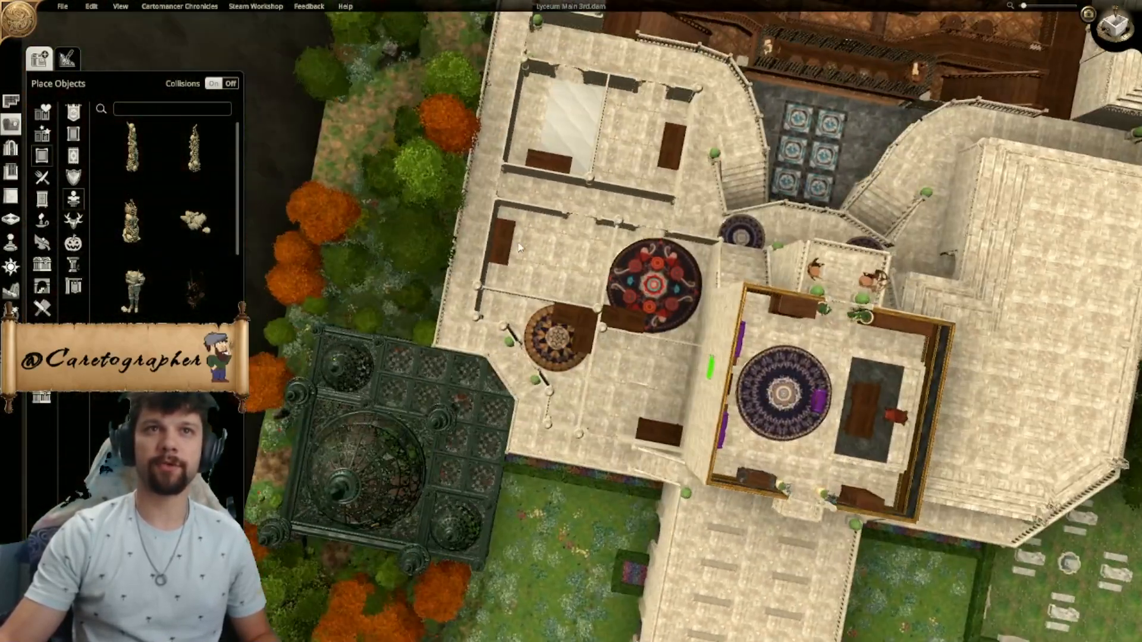
- Review the floor plan of the roofless wing and the building's front with its bench terrace
{"action": "key", "text": "d"}
{"action": "key", "text": "s"}
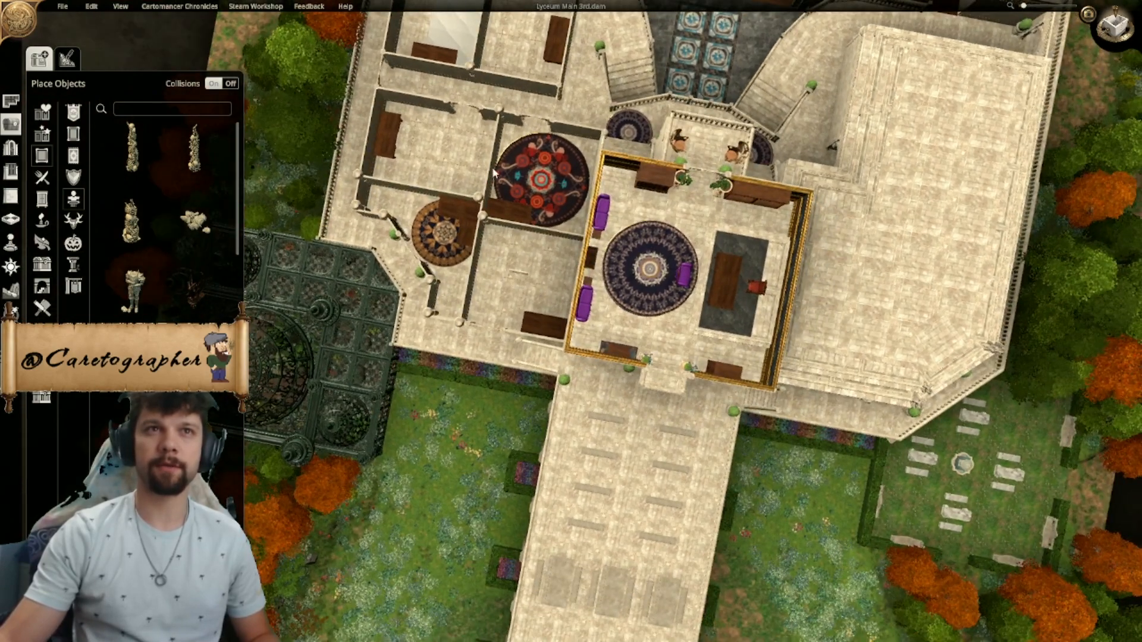
{"action": "key", "text": "a"}
{"action": "key", "text": "d"}
{"action": "middle_click_drag", "start_coordinate": [450, 173], "coordinate": [535, 150]}
{"action": "key", "text": "a"}
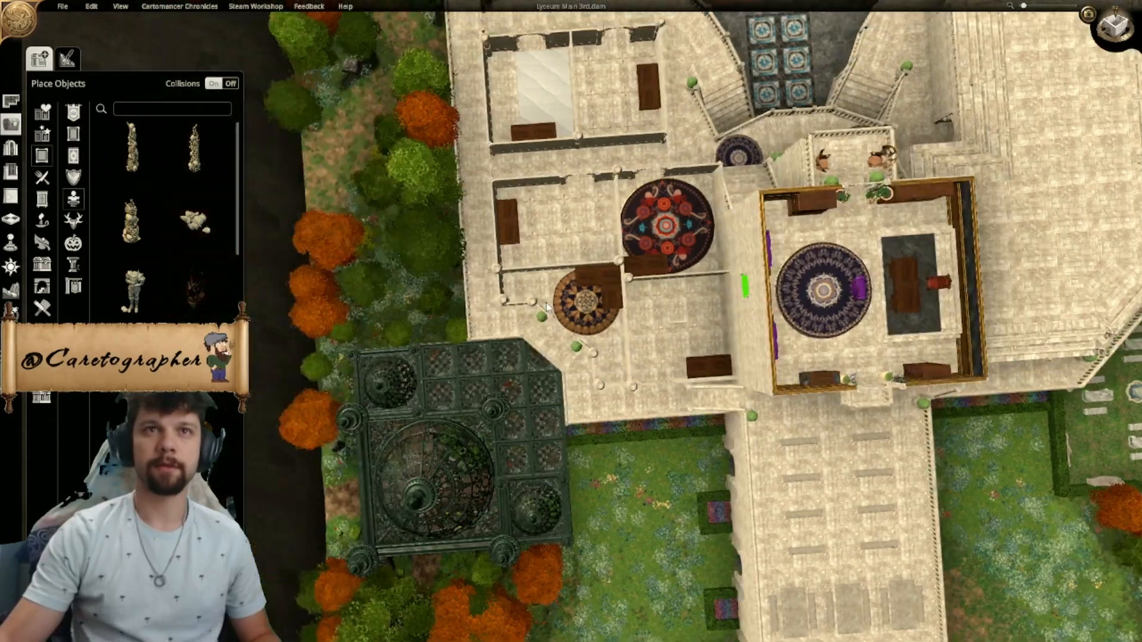
{"action": "key", "text": "w"}
{"action": "middle_click_drag", "start_coordinate": [827, 197], "coordinate": [712, 309]}
{"action": "middle_click_drag", "start_coordinate": [600, 393], "coordinate": [467, 101]}
{"action": "scroll", "coordinate": [780, 127], "scroll_direction": "down", "scroll_amount": 3}
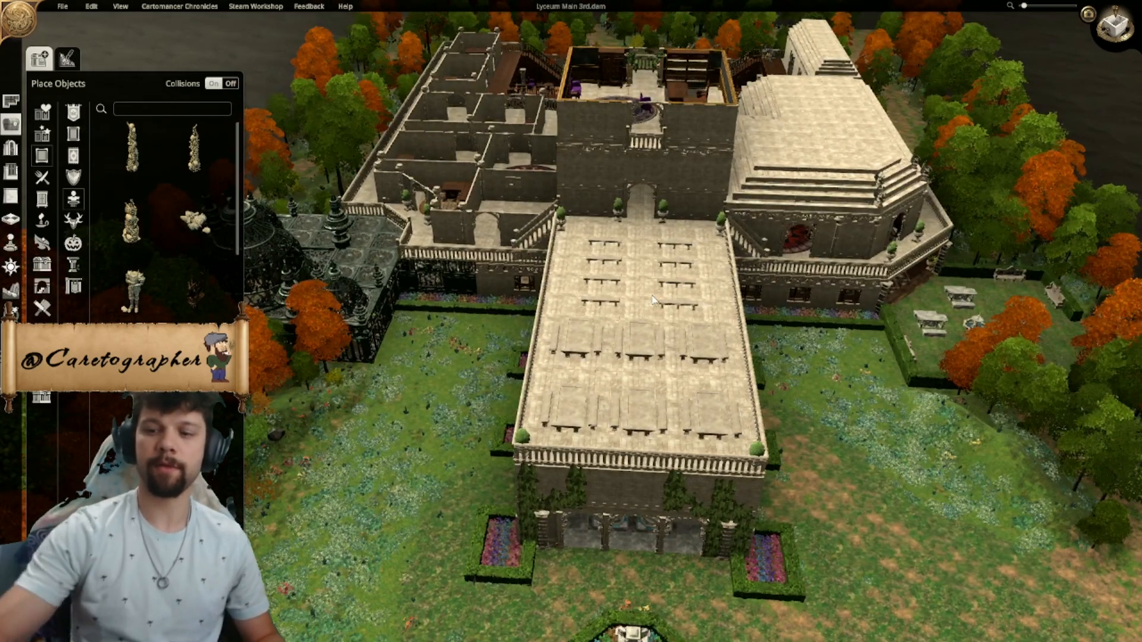
- Place a Gothic Stone Platform turned 45 degrees over the angled corner of the roofless wing, beside the glass-domed conservatory
{"action": "middle_click_drag", "start_coordinate": [655, 300], "coordinate": [970, 405]}
{"action": "scroll", "coordinate": [757, 248], "scroll_direction": "up", "scroll_amount": 3}
{"action": "scroll", "coordinate": [695, 321], "scroll_direction": "down", "scroll_amount": 3}
{"action": "scroll", "coordinate": [766, 410], "scroll_direction": "up", "scroll_amount": 2}
{"action": "scroll", "coordinate": [766, 411], "scroll_direction": "down", "scroll_amount": 2}
{"action": "scroll", "coordinate": [738, 345], "scroll_direction": "up", "scroll_amount": 3}
{"action": "left_click", "coordinate": [874, 426]}
{"action": "scroll", "coordinate": [809, 553], "scroll_direction": "up", "scroll_amount": 3}
{"action": "mouse_move", "coordinate": [388, 283]}
{"action": "middle_mouse_down"}
{"action": "mouse_move", "coordinate": [809, 553]}
{"action": "mouse_move", "coordinate": [563, 270]}
{"action": "mouse_move", "coordinate": [775, 315]}
{"action": "mouse_move", "coordinate": [702, 333]}
{"action": "middle_mouse_up"}
{"action": "scroll", "coordinate": [773, 523], "scroll_direction": "down", "scroll_amount": 3}
{"action": "scroll", "coordinate": [702, 333], "scroll_direction": "up", "scroll_amount": 1}
{"action": "scroll", "coordinate": [616, 339], "scroll_direction": "up", "scroll_amount": 5, "text": "ctrl"}
{"action": "scroll", "coordinate": [617, 320], "scroll_direction": "up", "scroll_amount": 4, "text": "ctrl"}
{"action": "scroll", "coordinate": [617, 326], "scroll_direction": "up", "scroll_amount": 2, "text": "ctrl"}
{"action": "left_click", "coordinate": [617, 316]}
{"action": "mouse_move", "coordinate": [607, 291]}
{"action": "middle_mouse_down"}
{"action": "mouse_move", "coordinate": [819, 292]}
{"action": "mouse_move", "coordinate": [756, 271]}
{"action": "middle_mouse_up"}
{"action": "right_click_drag", "start_coordinate": [755, 271], "coordinate": [553, 233]}
{"action": "scroll", "coordinate": [553, 233], "scroll_direction": "up", "scroll_amount": 2}
{"action": "mouse_move", "coordinate": [553, 234]}
{"action": "left_mouse_down"}
{"action": "mouse_move", "coordinate": [505, 206]}
{"action": "mouse_move", "coordinate": [544, 237]}
{"action": "left_mouse_up"}
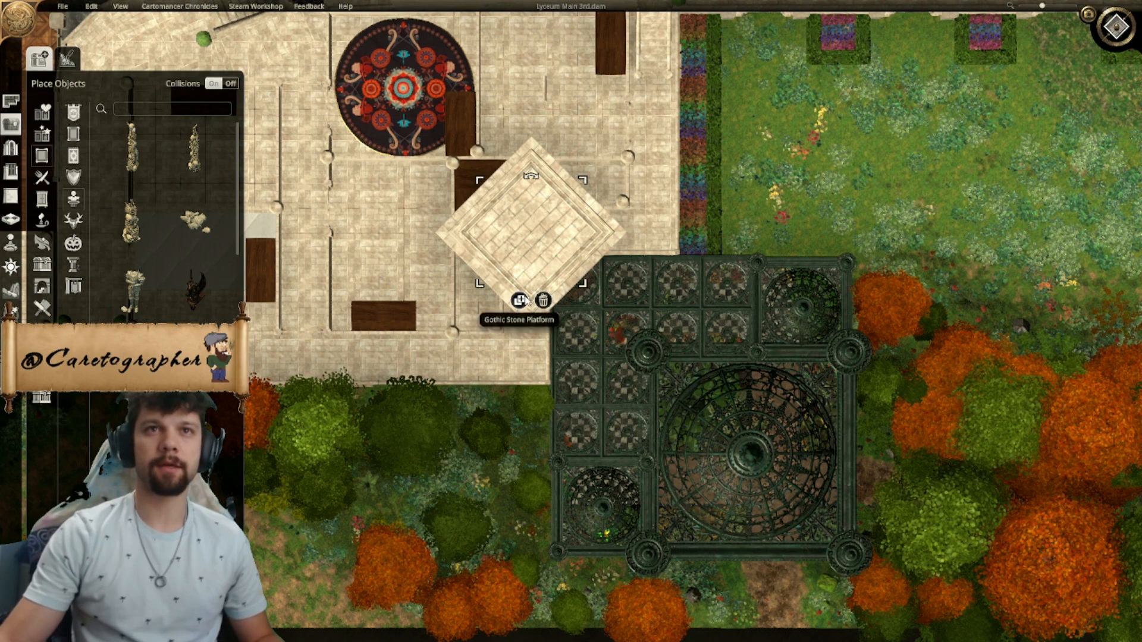
- Turn collisions off and place two straight copies of the Gothic Stone Platform, one on each side of the angled one
{"action": "left_click", "coordinate": [521, 300]}
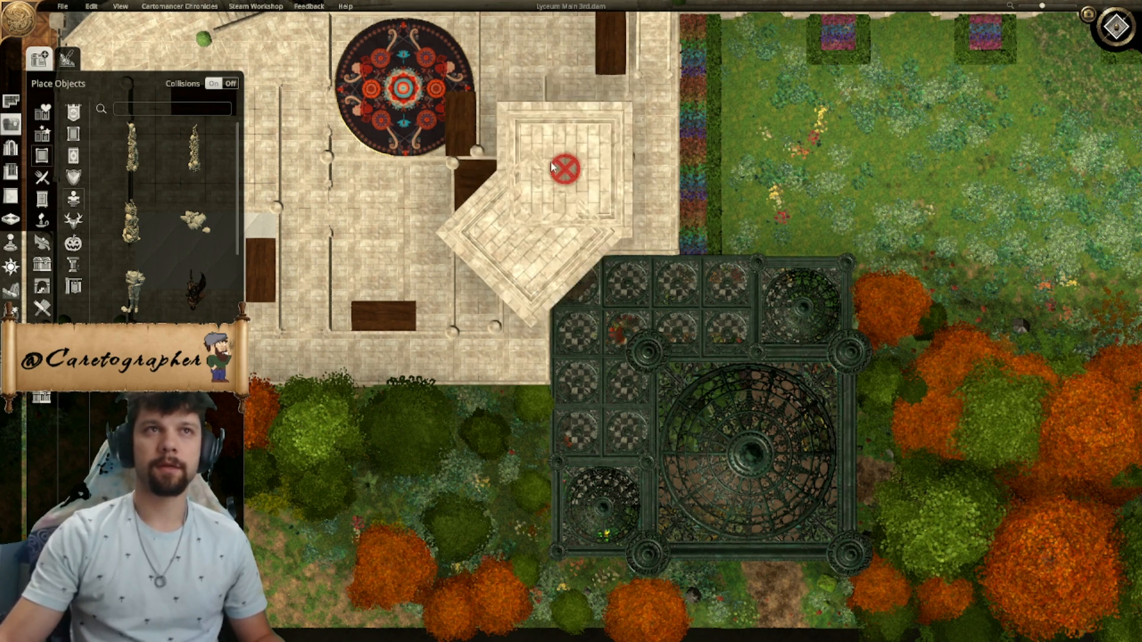
{"action": "left_click", "coordinate": [231, 84]}
{"action": "scroll", "coordinate": [555, 172], "scroll_direction": "down", "scroll_amount": 4, "text": "ctrl"}
{"action": "scroll", "coordinate": [558, 171], "scroll_direction": "up", "scroll_amount": 4, "text": "ctrl"}
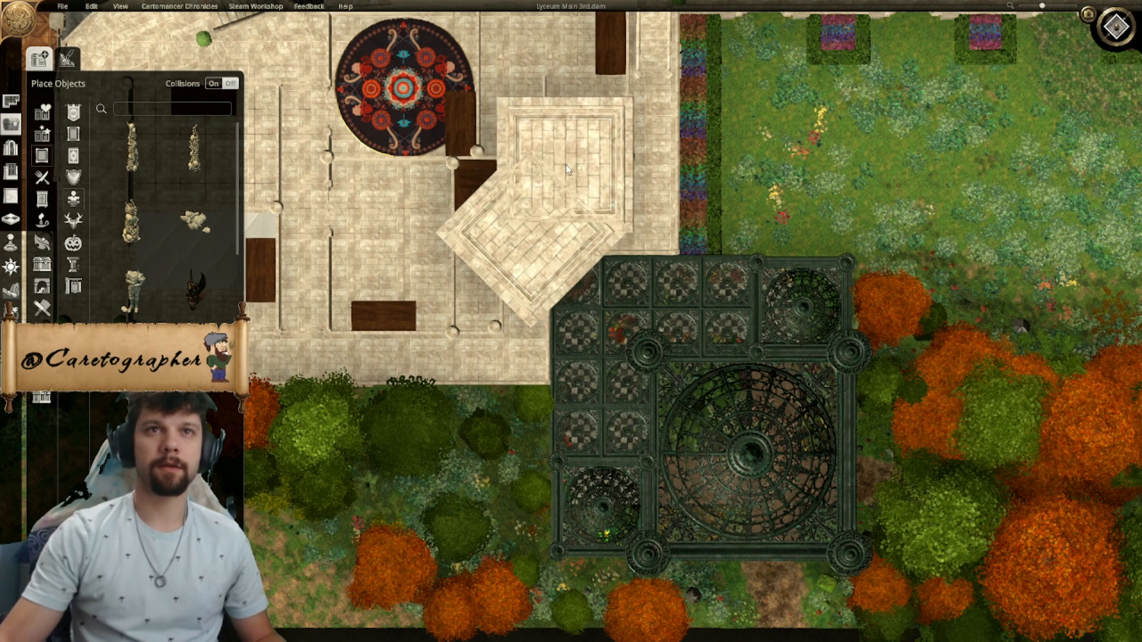
{"action": "left_click", "coordinate": [566, 165]}
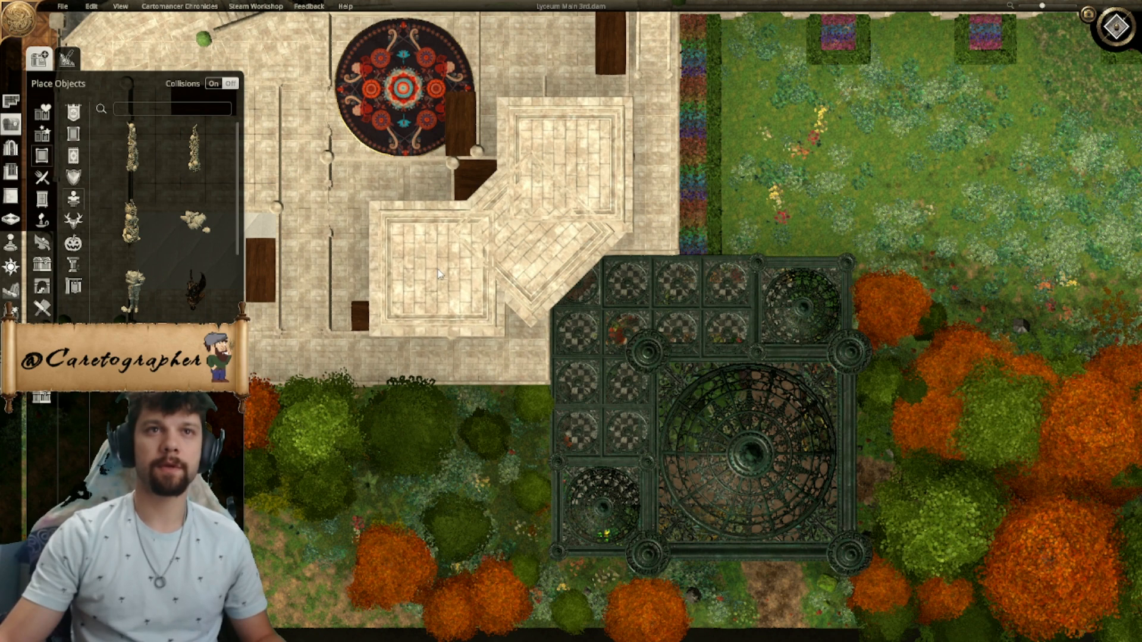
{"action": "left_click", "coordinate": [437, 276]}
- Shift the straight platform nearer the tower slightly towards it and move the angled platform inward to bridge the two straight ones
{"action": "right_click_drag", "start_coordinate": [519, 261], "coordinate": [515, 265]}
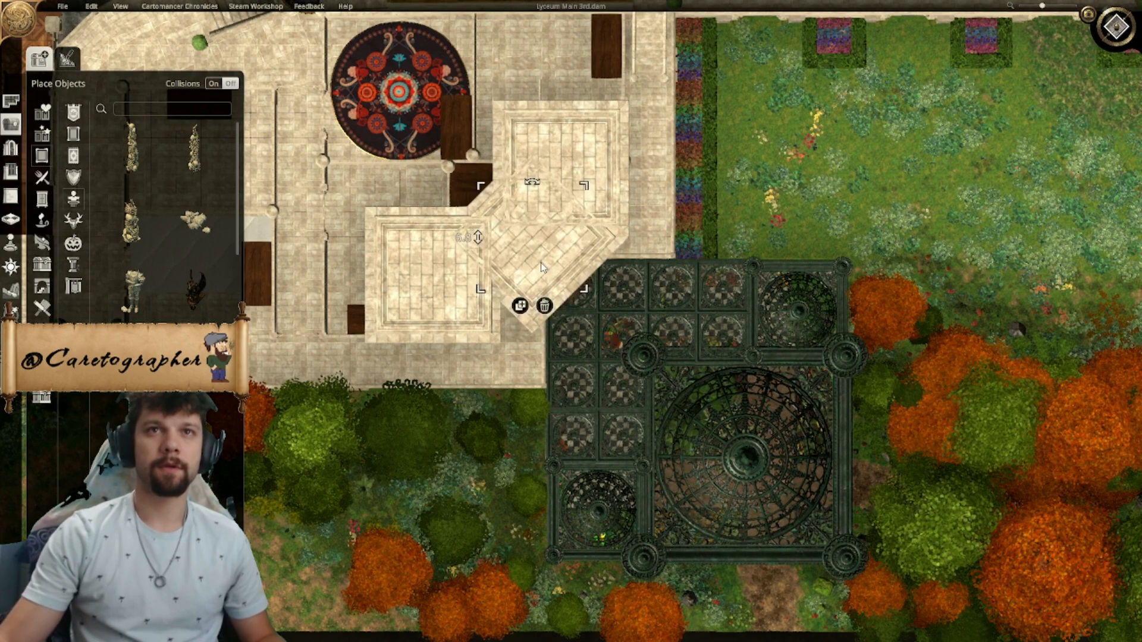
{"action": "left_click", "coordinate": [519, 305]}
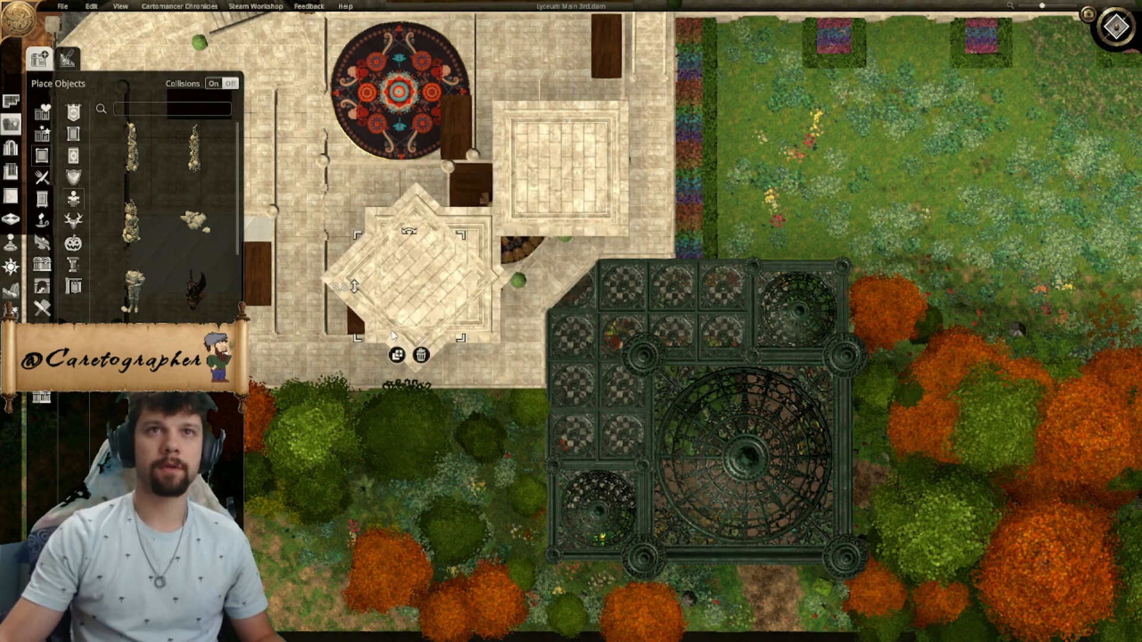
{"action": "left_click", "coordinate": [640, 405]}
{"action": "left_click_drag", "start_coordinate": [557, 173], "coordinate": [549, 150]}
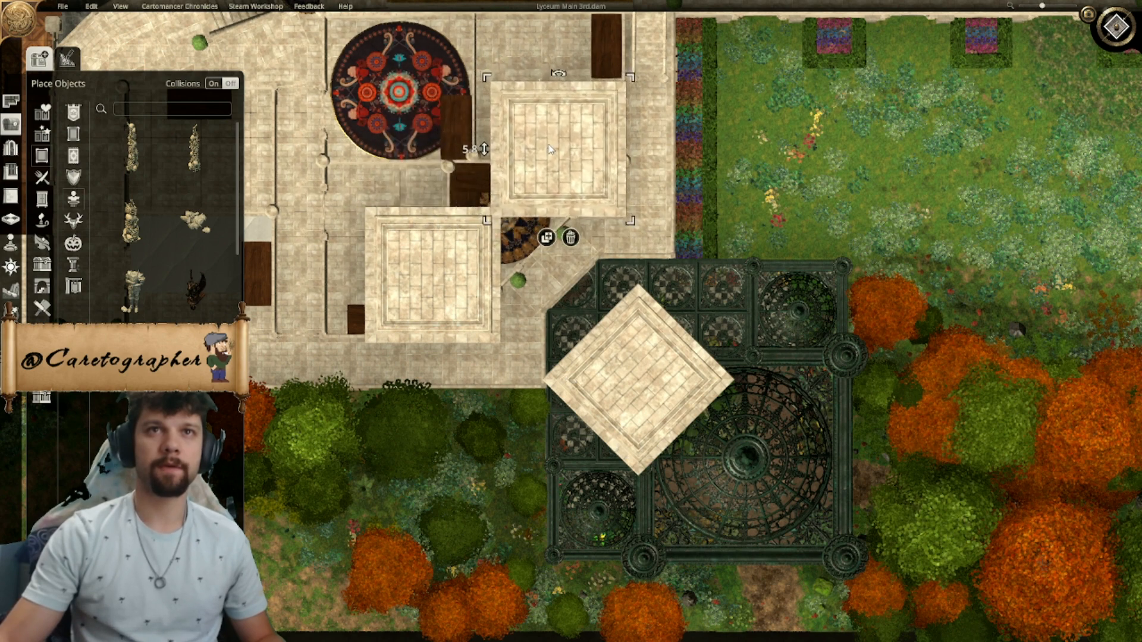
{"action": "left_click_drag", "start_coordinate": [646, 417], "coordinate": [499, 235]}
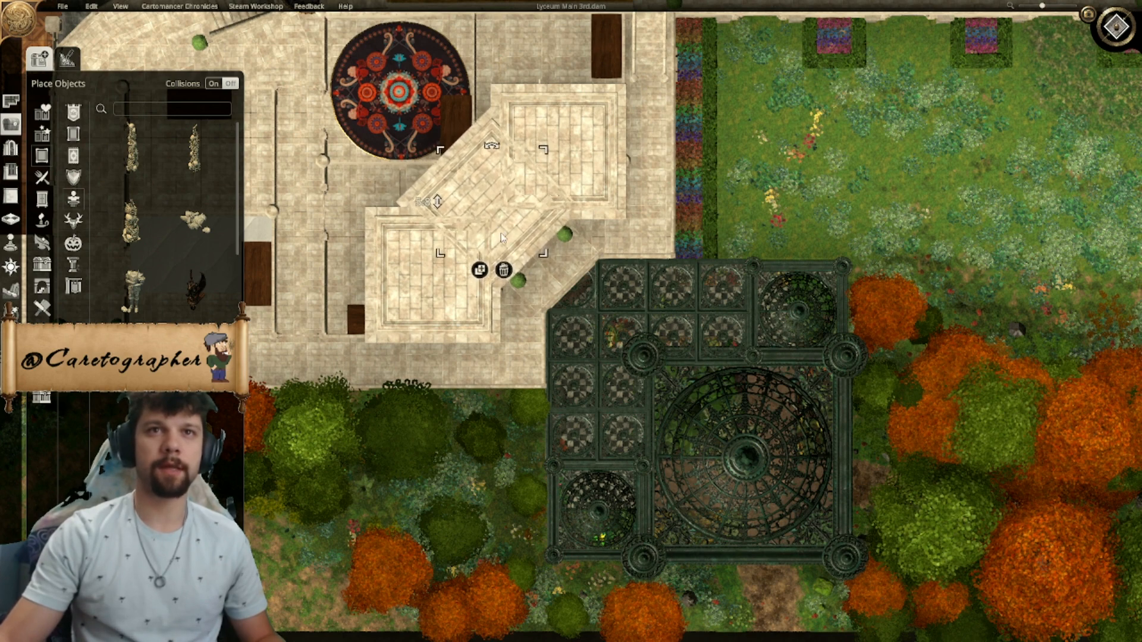
- Duplicate the angled platform and place the copy, turned straight, between the existing roof platforms and the central tower
{"action": "left_click", "coordinate": [481, 272]}
{"action": "right_click_drag", "start_coordinate": [560, 70], "coordinate": [564, 251]}
{"action": "scroll", "coordinate": [564, 250], "scroll_direction": "down", "scroll_amount": 9, "text": "ctrl"}
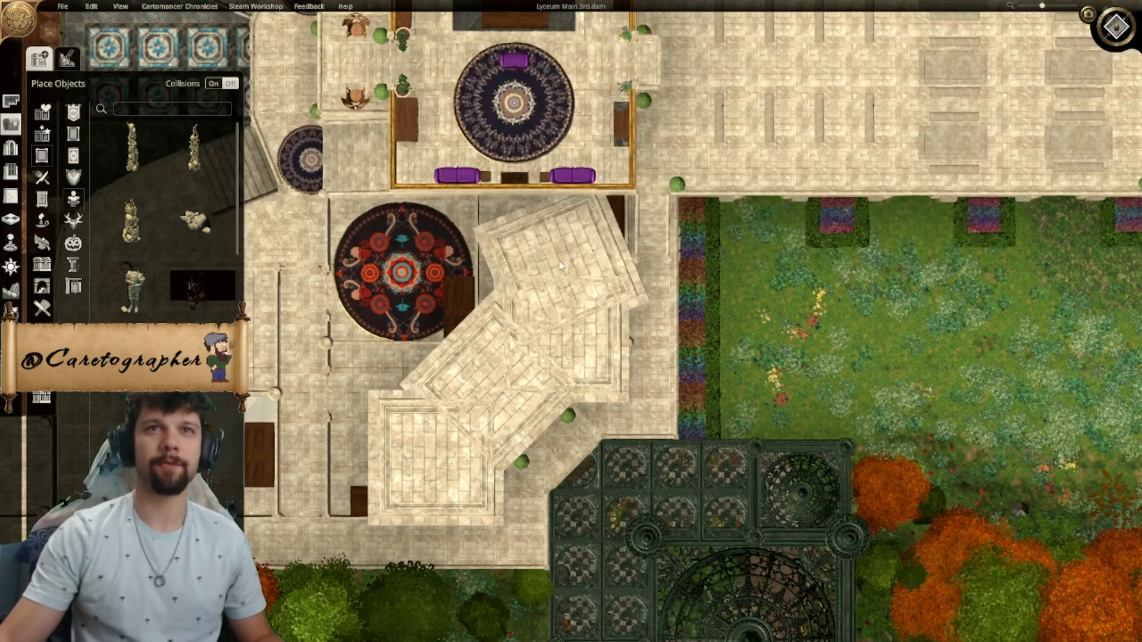
{"action": "left_click", "coordinate": [563, 221]}
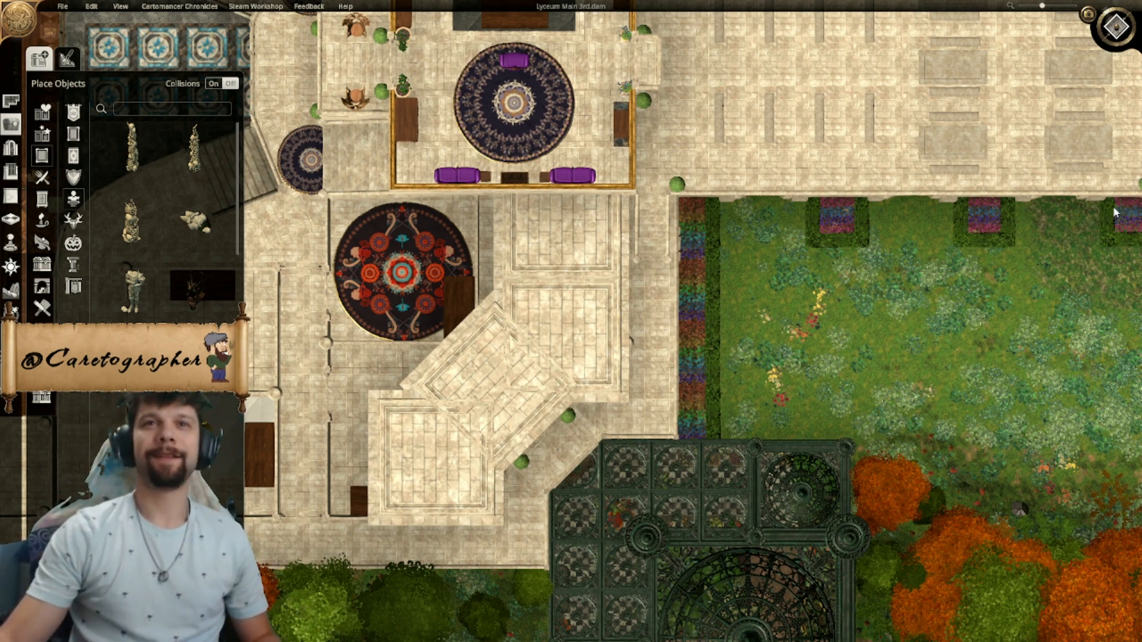
- Inspect the new roof platforms in a tilted 3D view across the bench terrace and the central tower's front
{"action": "right_click_drag", "start_coordinate": [1138, 167], "coordinate": [980, 44]}
{"action": "left_click", "coordinate": [1115, 30]}
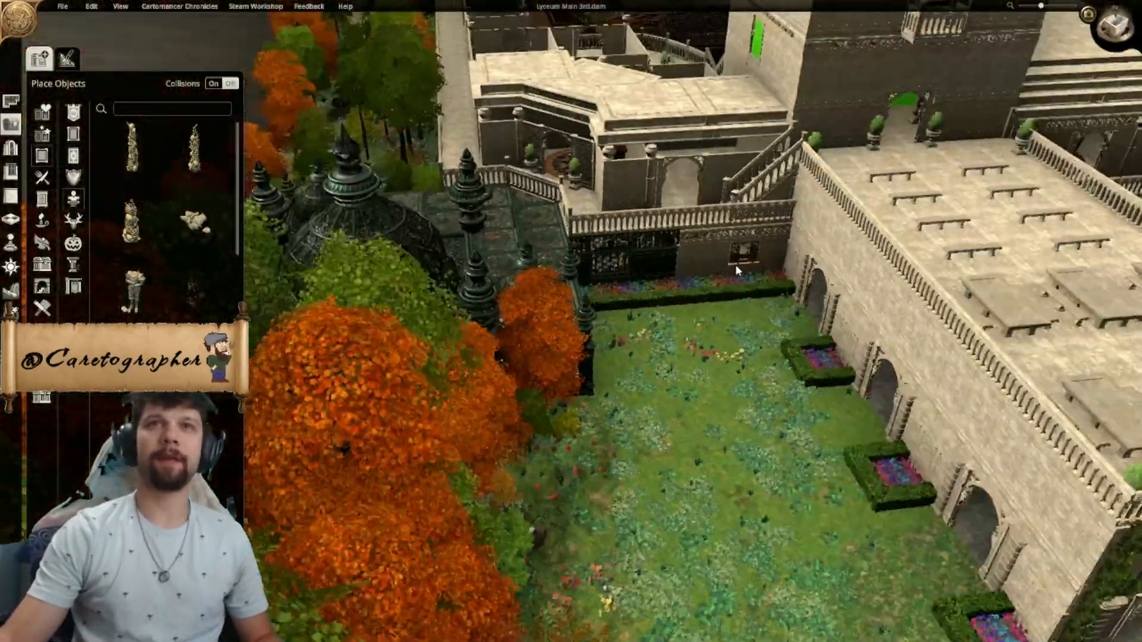
{"action": "middle_click_drag", "start_coordinate": [735, 270], "coordinate": [475, 240]}
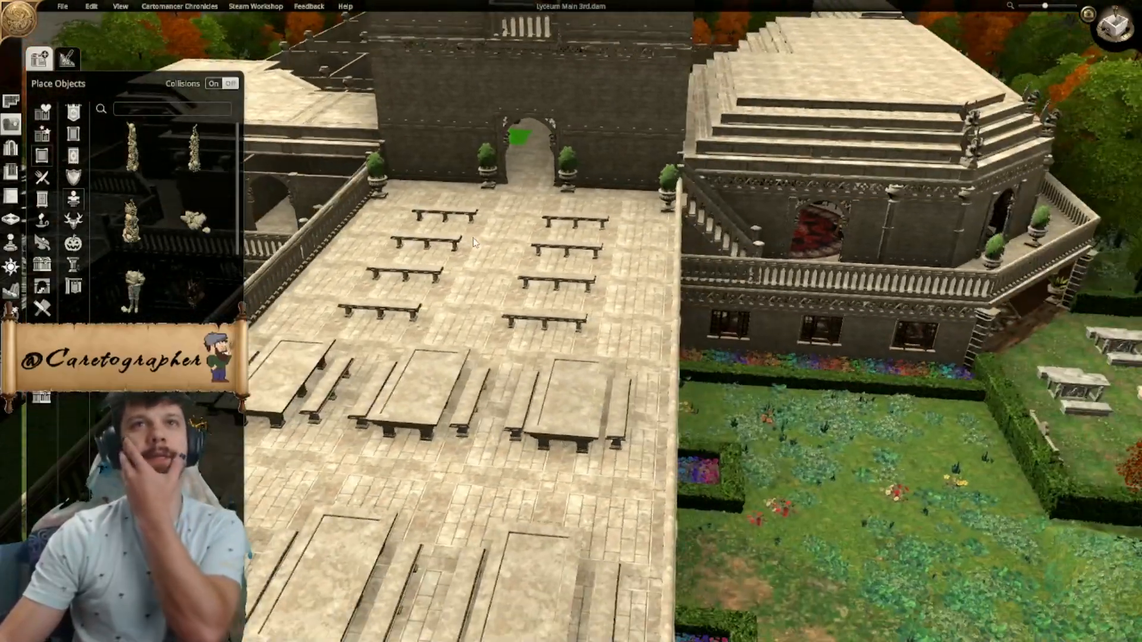
{"action": "middle_click_drag", "start_coordinate": [570, 198], "coordinate": [637, 257]}
{"action": "scroll", "coordinate": [595, 254], "scroll_direction": "down", "scroll_amount": 6}
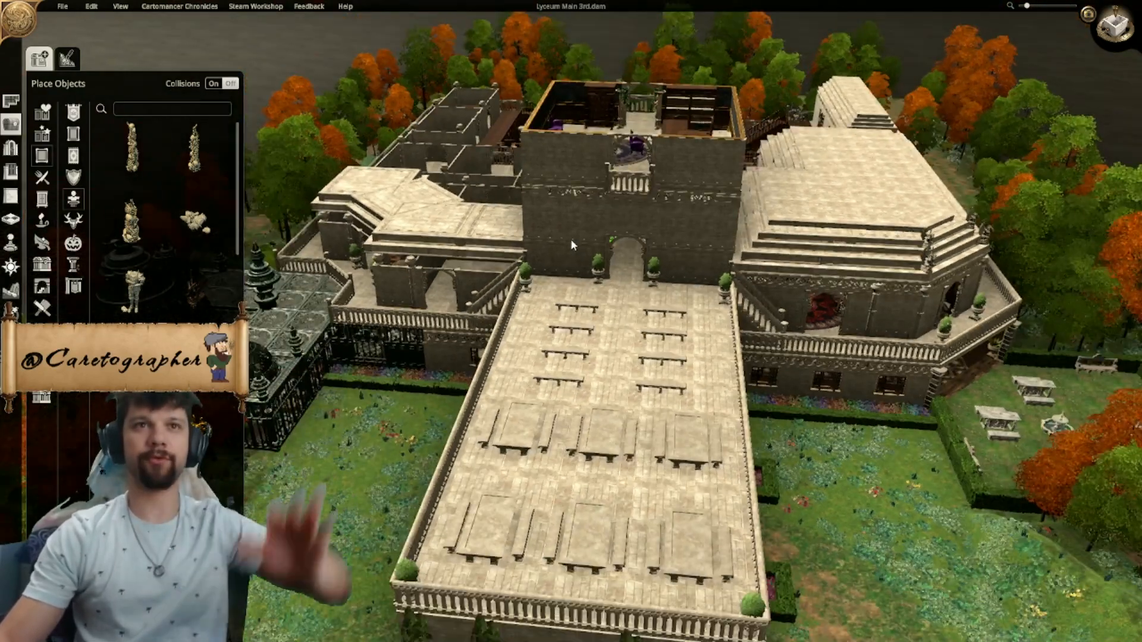
{"action": "right_click_drag", "start_coordinate": [571, 245], "coordinate": [629, 285]}
{"action": "middle_click_drag", "start_coordinate": [629, 285], "coordinate": [735, 268]}
{"action": "right_click_drag", "start_coordinate": [735, 268], "coordinate": [684, 245]}
{"action": "middle_click_drag", "start_coordinate": [683, 241], "coordinate": [602, 240]}
{"action": "middle_click_drag", "start_coordinate": [770, 251], "coordinate": [691, 265]}
{"action": "scroll", "coordinate": [691, 264], "scroll_direction": "up", "scroll_amount": 1}
- Examine the finished stepped roof on the opposite wing and compare it with the new roof platforms
{"action": "middle_click_drag", "start_coordinate": [879, 326], "coordinate": [729, 238]}
{"action": "scroll", "coordinate": [723, 200], "scroll_direction": "up", "scroll_amount": 2}
{"action": "middle_click_drag", "start_coordinate": [785, 262], "coordinate": [558, 316]}
{"action": "middle_click_drag", "start_coordinate": [904, 303], "coordinate": [738, 244]}
{"action": "scroll", "coordinate": [803, 322], "scroll_direction": "up", "scroll_amount": 1}
{"action": "scroll", "coordinate": [803, 323], "scroll_direction": "down", "scroll_amount": 2}
{"action": "middle_click_drag", "start_coordinate": [653, 245], "coordinate": [815, 356]}
{"action": "scroll", "coordinate": [815, 356], "scroll_direction": "up", "scroll_amount": 1}
{"action": "middle_click_drag", "start_coordinate": [461, 219], "coordinate": [550, 209]}
{"action": "scroll", "coordinate": [550, 209], "scroll_direction": "down", "scroll_amount": 4}
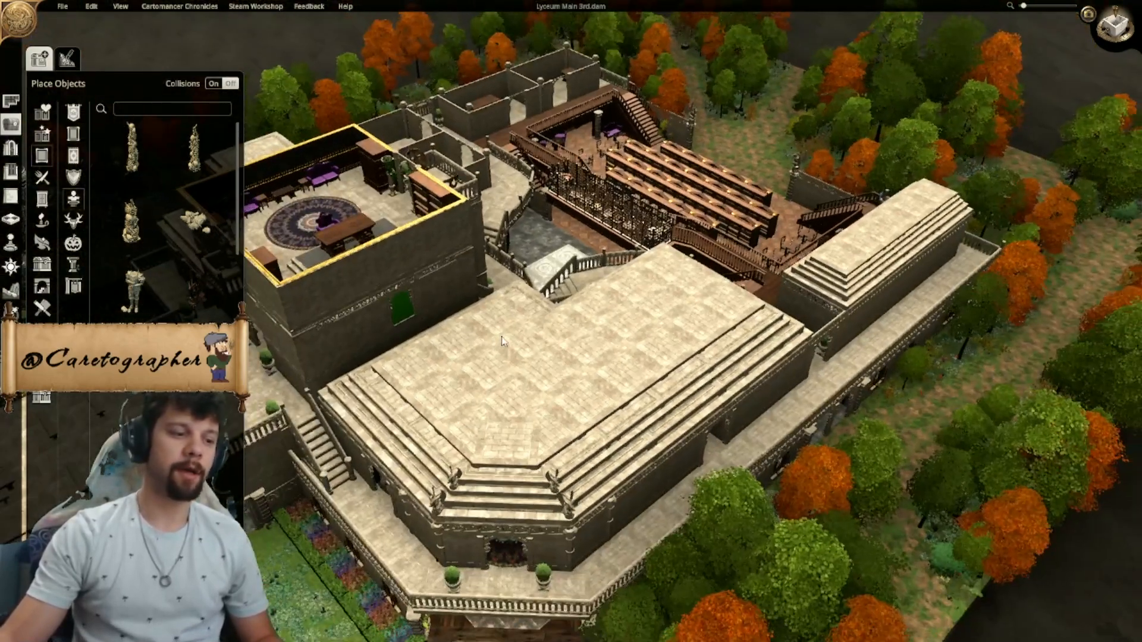
{"action": "scroll", "coordinate": [635, 278], "scroll_direction": "up", "scroll_amount": 1}
{"action": "middle_click_drag", "start_coordinate": [635, 278], "coordinate": [738, 266]}
{"action": "scroll", "coordinate": [738, 266], "scroll_direction": "up", "scroll_amount": 1}
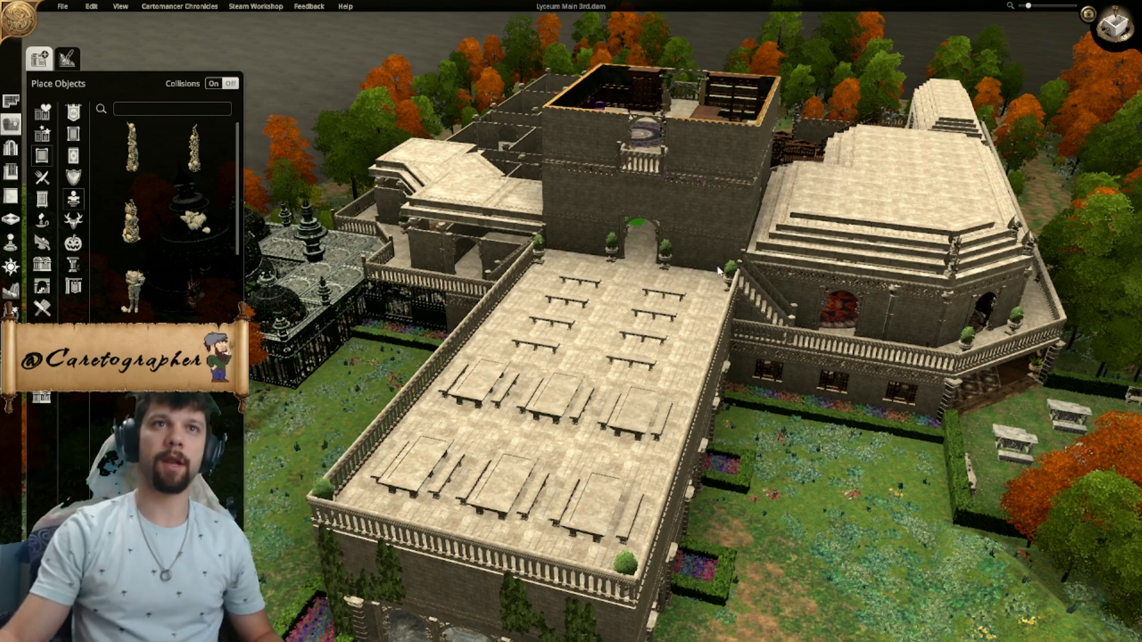
- Review the whole building from the front garden, including the fountain and the arched entrance below the terrace
{"action": "middle_click_drag", "start_coordinate": [736, 266], "coordinate": [567, 286]}
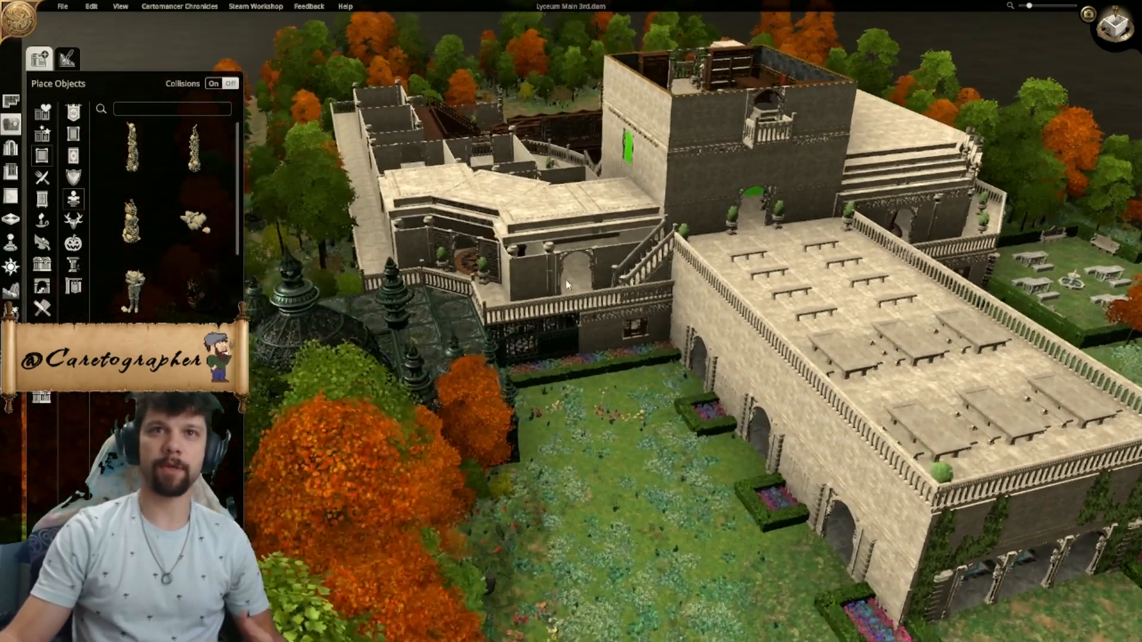
{"action": "right_click_drag", "start_coordinate": [952, 535], "coordinate": [796, 434]}
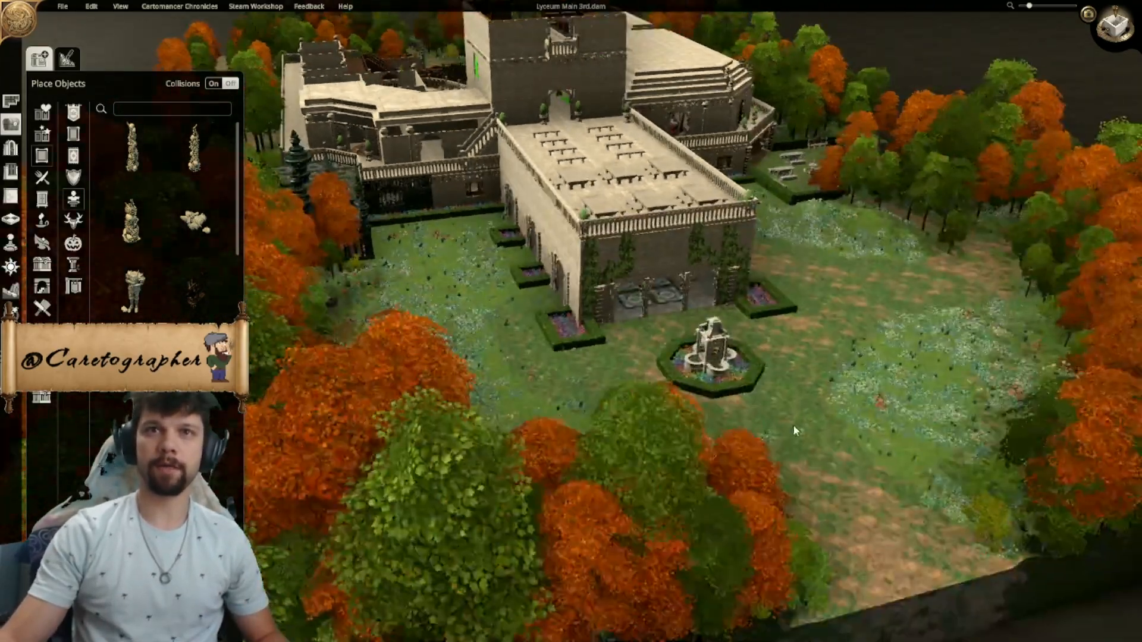
{"action": "scroll", "coordinate": [795, 434], "scroll_direction": "up", "scroll_amount": 5}
{"action": "middle_click_drag", "start_coordinate": [796, 434], "coordinate": [727, 120]}
{"action": "right_click_drag", "start_coordinate": [851, 274], "coordinate": [692, 280]}
- Examine the blue mosaic floor tiles and fluted columns inside the hall beneath the bench terrace
{"action": "scroll", "coordinate": [692, 279], "scroll_direction": "up", "scroll_amount": 5}
{"action": "middle_click_drag", "start_coordinate": [691, 280], "coordinate": [737, 166]}
{"action": "right_click_drag", "start_coordinate": [737, 166], "coordinate": [684, 357]}
{"action": "middle_click_drag", "start_coordinate": [684, 178], "coordinate": [684, 285]}
{"action": "scroll", "coordinate": [652, 100], "scroll_direction": "down", "scroll_amount": 3}
{"action": "middle_click_drag", "start_coordinate": [625, 119], "coordinate": [686, 326]}
{"action": "scroll", "coordinate": [684, 323], "scroll_direction": "up", "scroll_amount": 3}
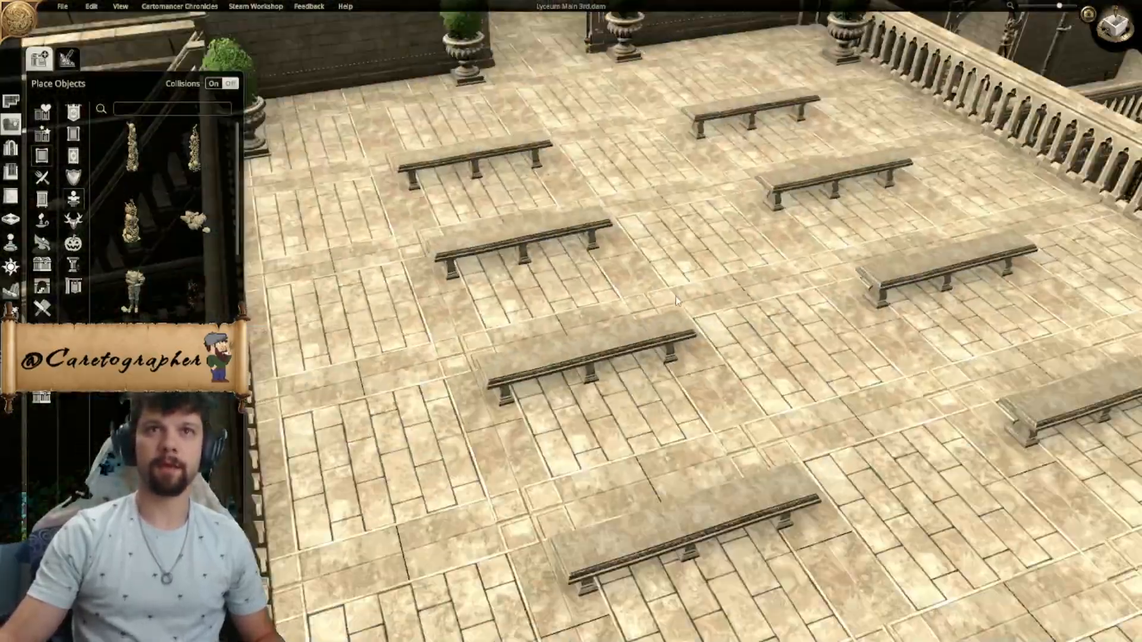
{"action": "scroll", "coordinate": [676, 296], "scroll_direction": "up", "scroll_amount": 5}
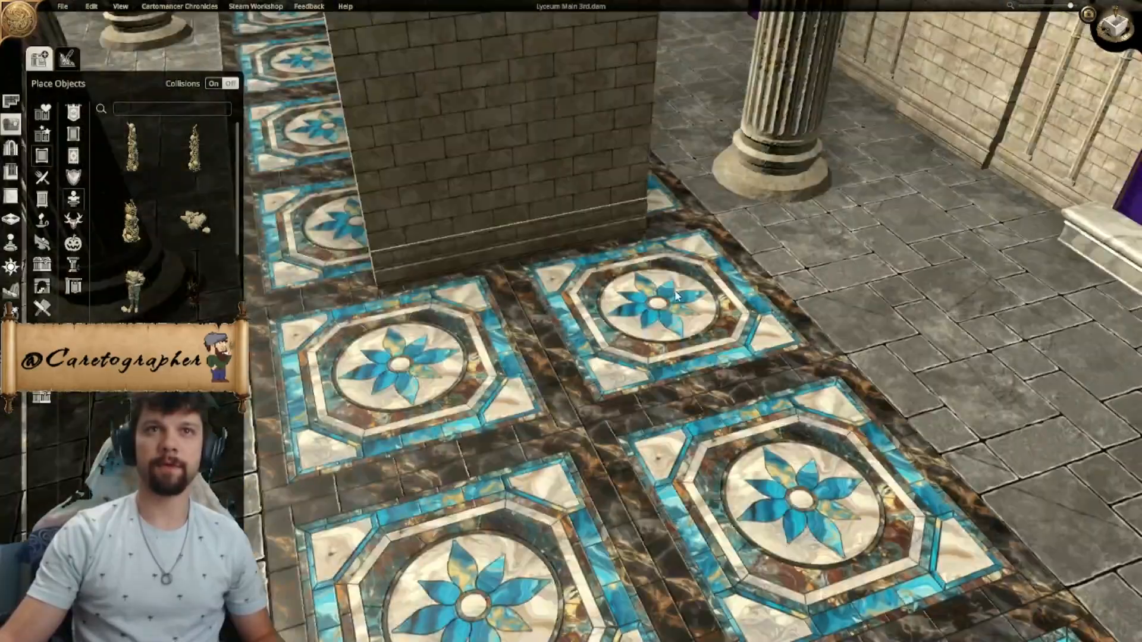
{"action": "scroll", "coordinate": [519, 242], "scroll_direction": "up", "scroll_amount": 8}
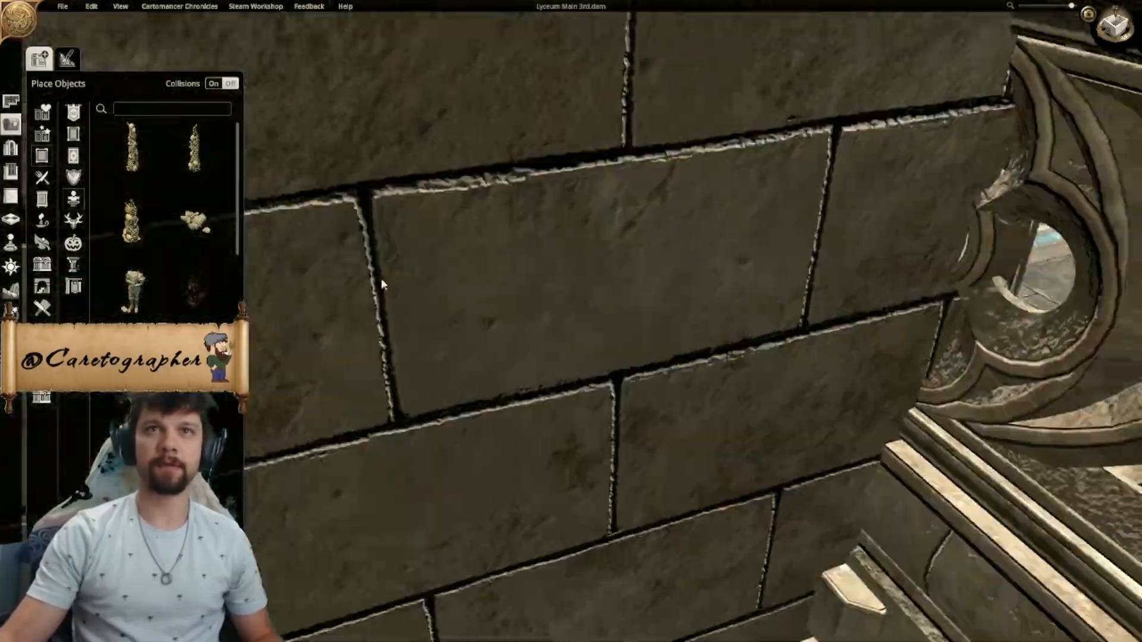
- Inspect the purple banner, marble bench and framed painting along the hall's wall, and return to the exterior view
{"action": "middle_click_drag", "start_coordinate": [381, 279], "coordinate": [761, 249]}
{"action": "key", "text": "a"}
{"action": "key", "text": "d"}
{"action": "scroll", "coordinate": [545, 222], "scroll_direction": "down", "scroll_amount": 1}
{"action": "left_click", "coordinate": [546, 275]}
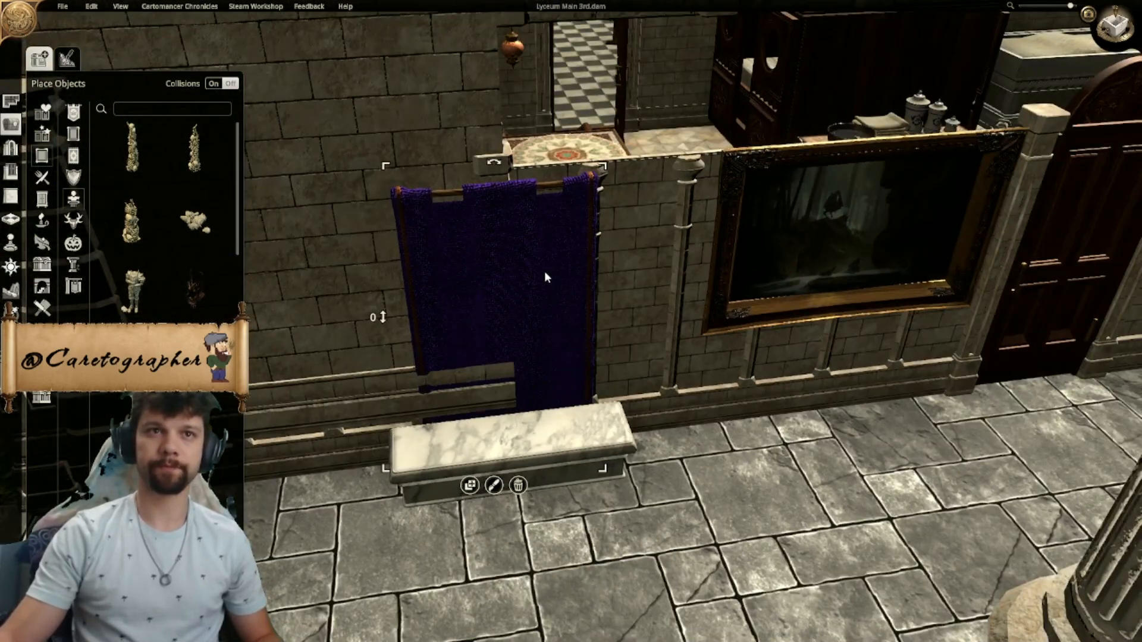
{"action": "left_click", "coordinate": [699, 524]}
{"action": "right_click_drag", "start_coordinate": [699, 524], "coordinate": [768, 235]}
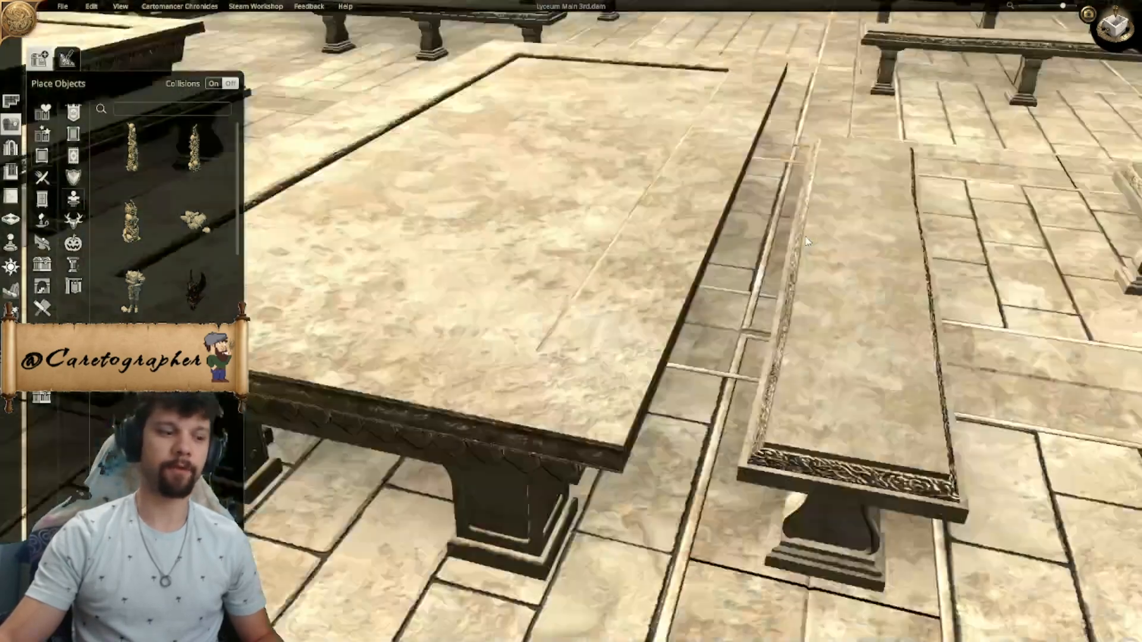
{"action": "scroll", "coordinate": [801, 243], "scroll_direction": "down", "scroll_amount": 3}
{"action": "scroll", "coordinate": [801, 243], "scroll_direction": "down", "scroll_amount": 5}
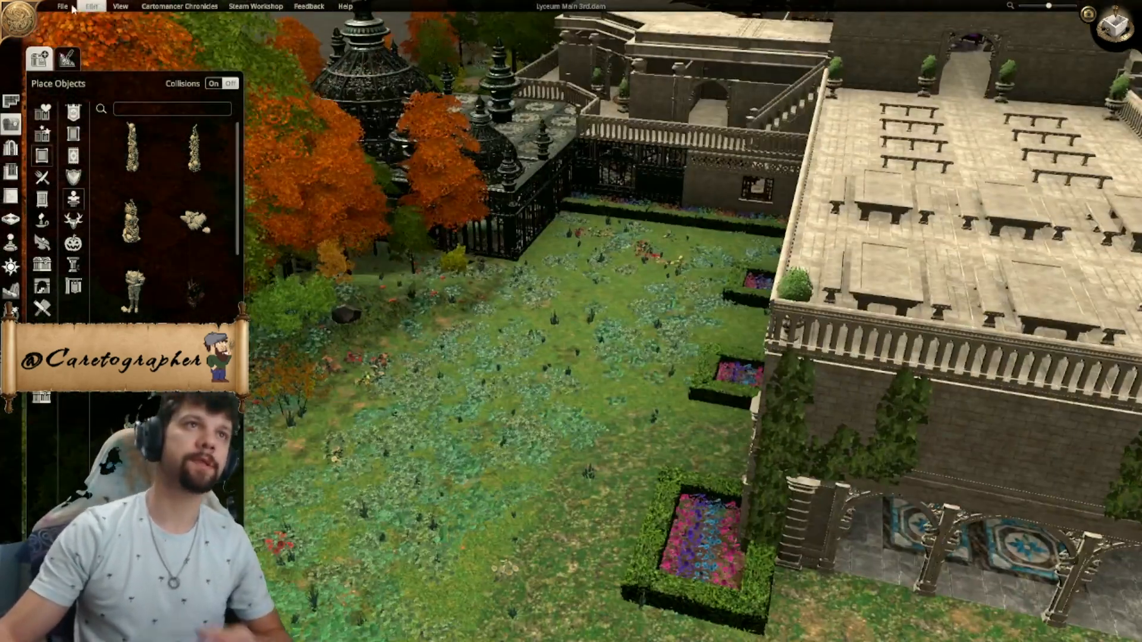
{"action": "left_click", "coordinate": [64, 6]}
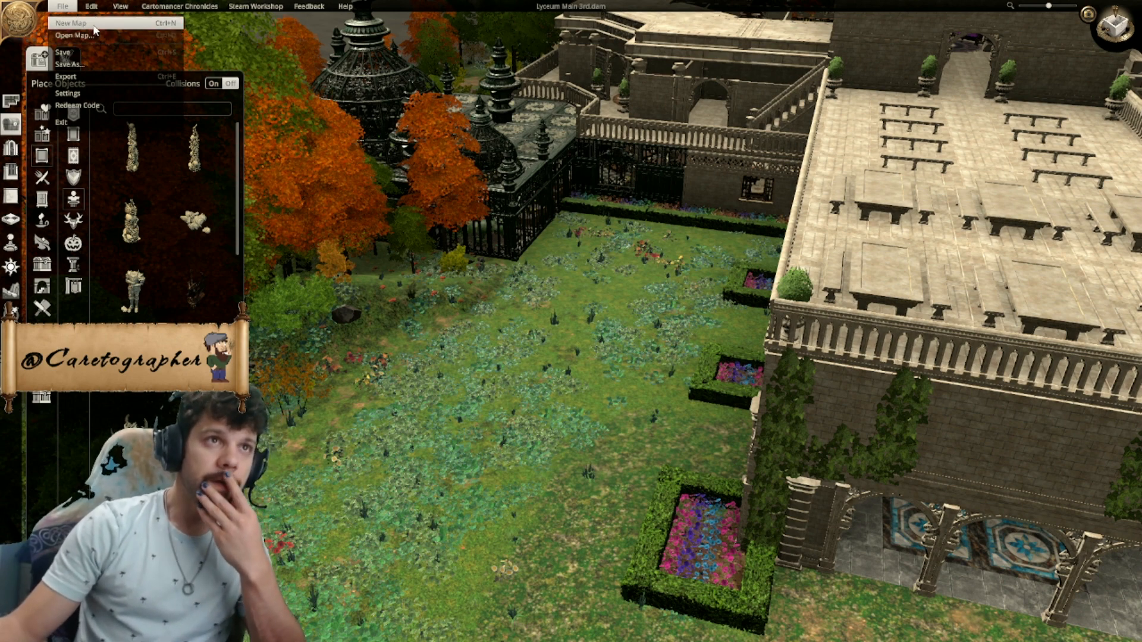
{"action": "left_click", "coordinate": [70, 23]}
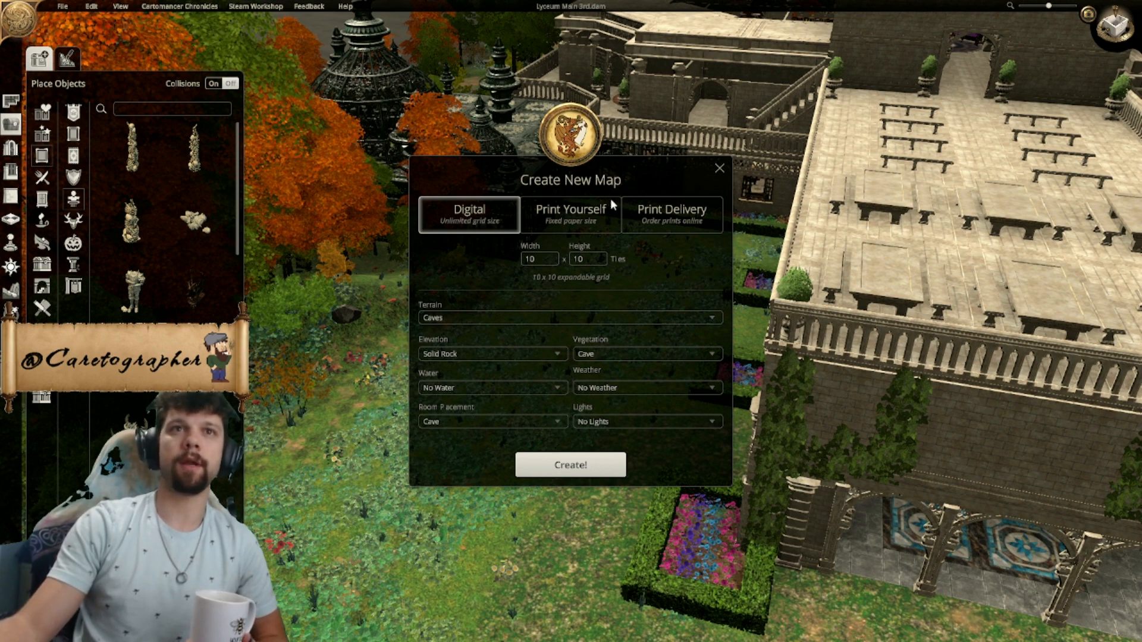
{"action": "left_click", "coordinate": [719, 168]}
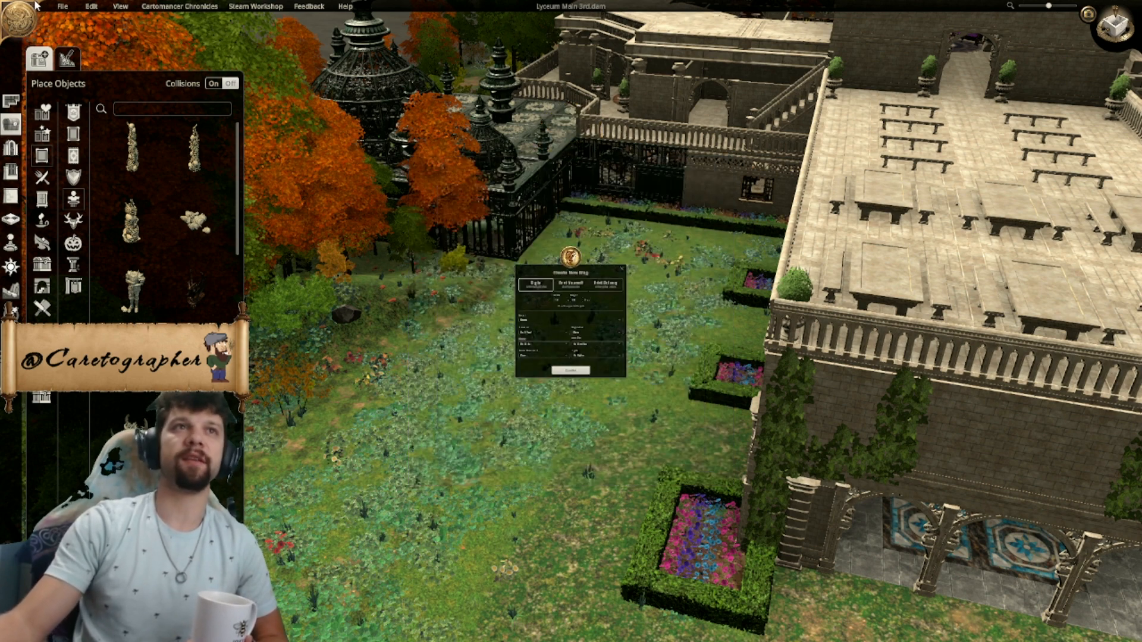
- Open the Jungle Straight Road map and frame the whole map in the view
{"action": "left_click", "coordinate": [65, 7]}
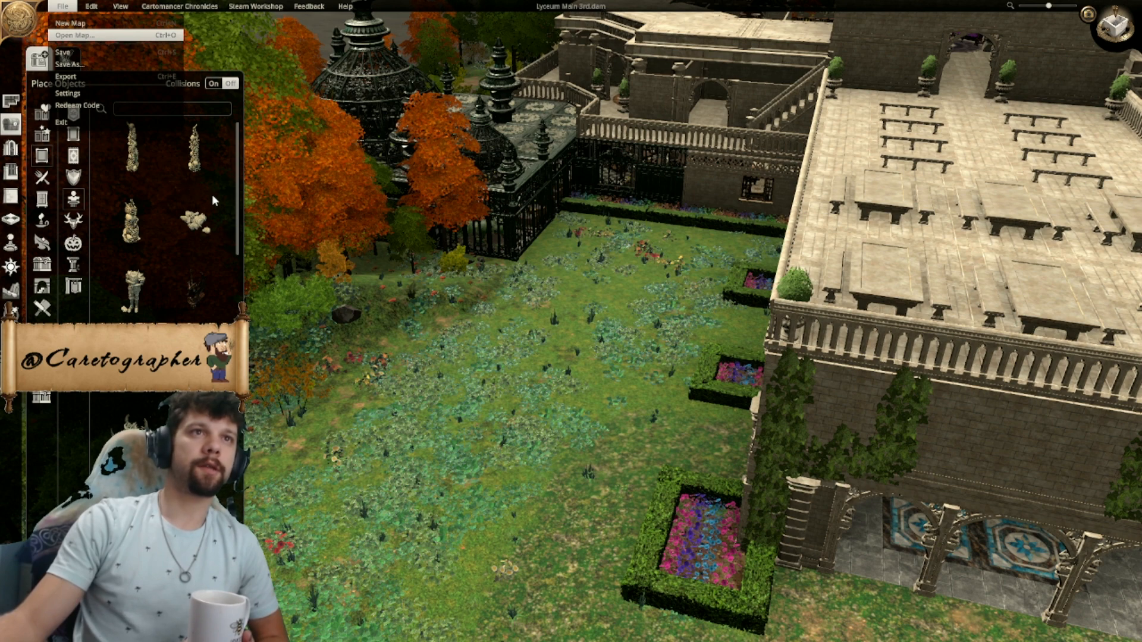
{"action": "left_click", "coordinate": [249, 212]}
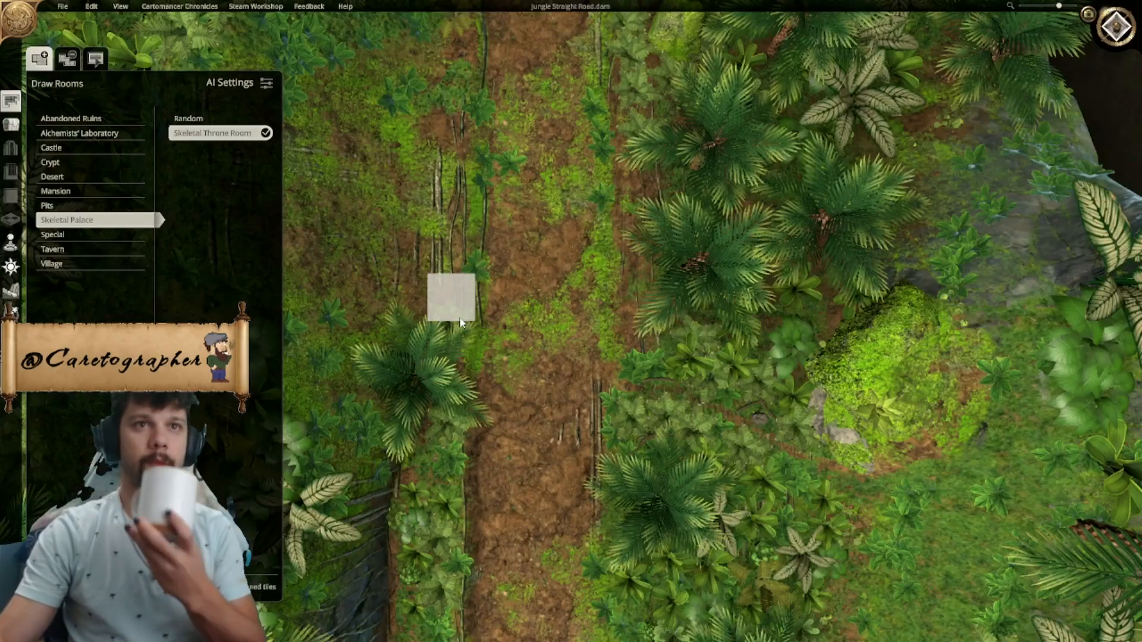
{"action": "scroll", "coordinate": [572, 380], "scroll_direction": "down", "scroll_amount": 5}
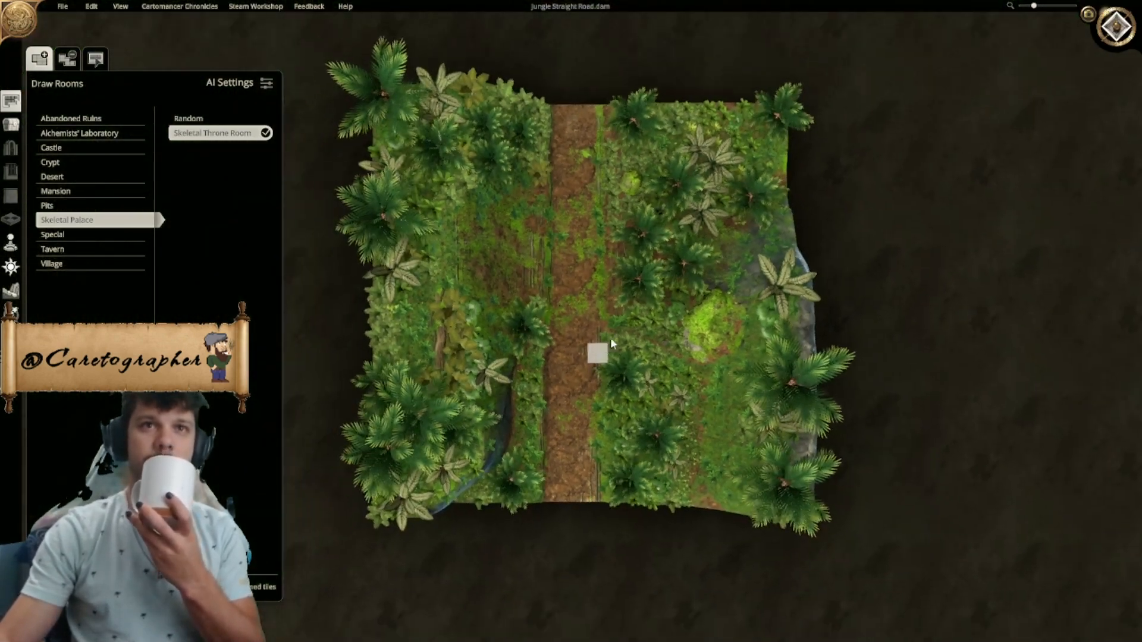
{"action": "right_click_drag", "start_coordinate": [613, 344], "coordinate": [650, 398]}
{"action": "scroll", "coordinate": [617, 363], "scroll_direction": "down", "scroll_amount": 2}
{"action": "scroll", "coordinate": [616, 389], "scroll_direction": "up", "scroll_amount": 1}
{"action": "scroll", "coordinate": [616, 390], "scroll_direction": "up", "scroll_amount": 1}
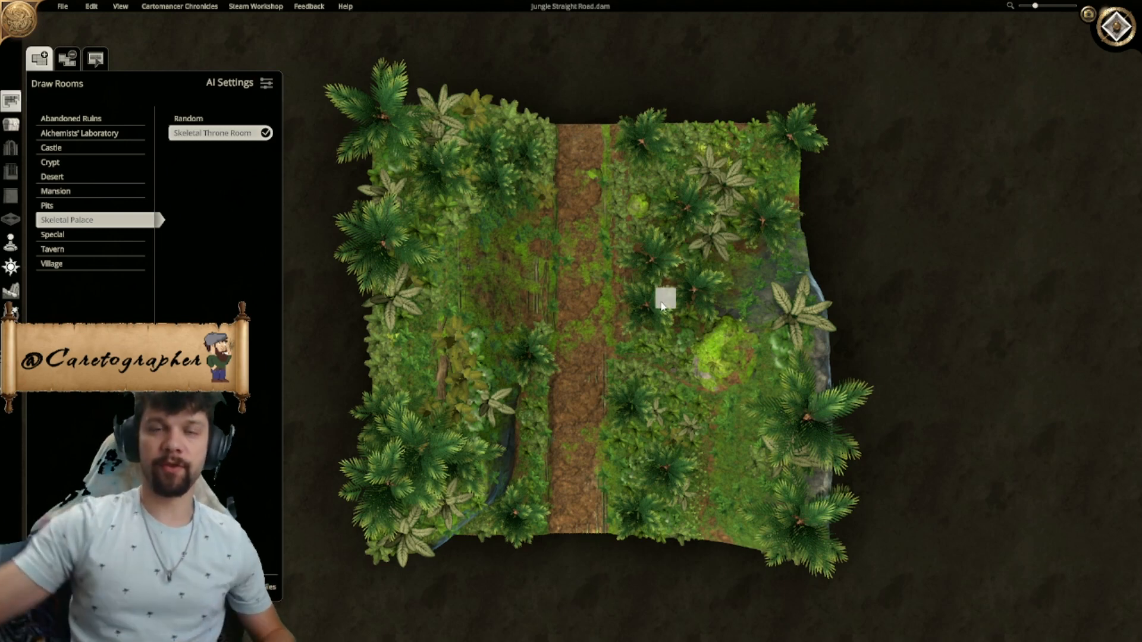
{"action": "right_click_drag", "start_coordinate": [712, 373], "coordinate": [678, 384]}
{"action": "scroll", "coordinate": [678, 384], "scroll_direction": "up", "scroll_amount": 1}
{"action": "middle_click_drag", "start_coordinate": [672, 399], "coordinate": [644, 354]}
- Draw a rectangular Tavern Kitchen room in the jungle between the dirt road and the stream
{"action": "left_click", "coordinate": [1116, 26]}
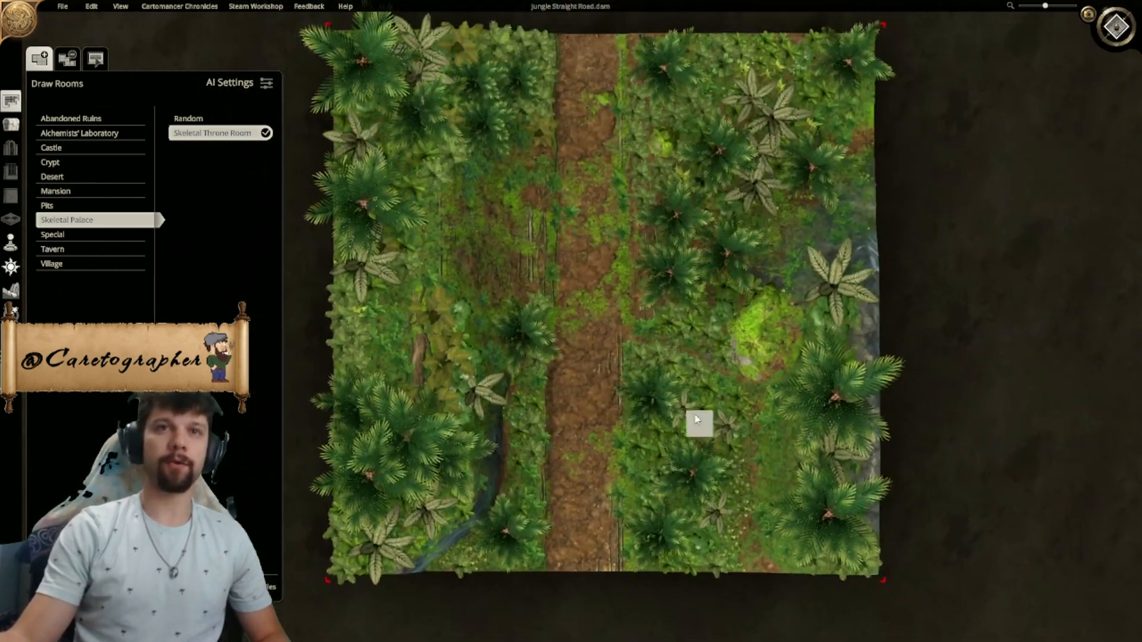
{"action": "scroll", "coordinate": [690, 348], "scroll_direction": "up", "scroll_amount": 3}
{"action": "scroll", "coordinate": [679, 326], "scroll_direction": "down", "scroll_amount": 2}
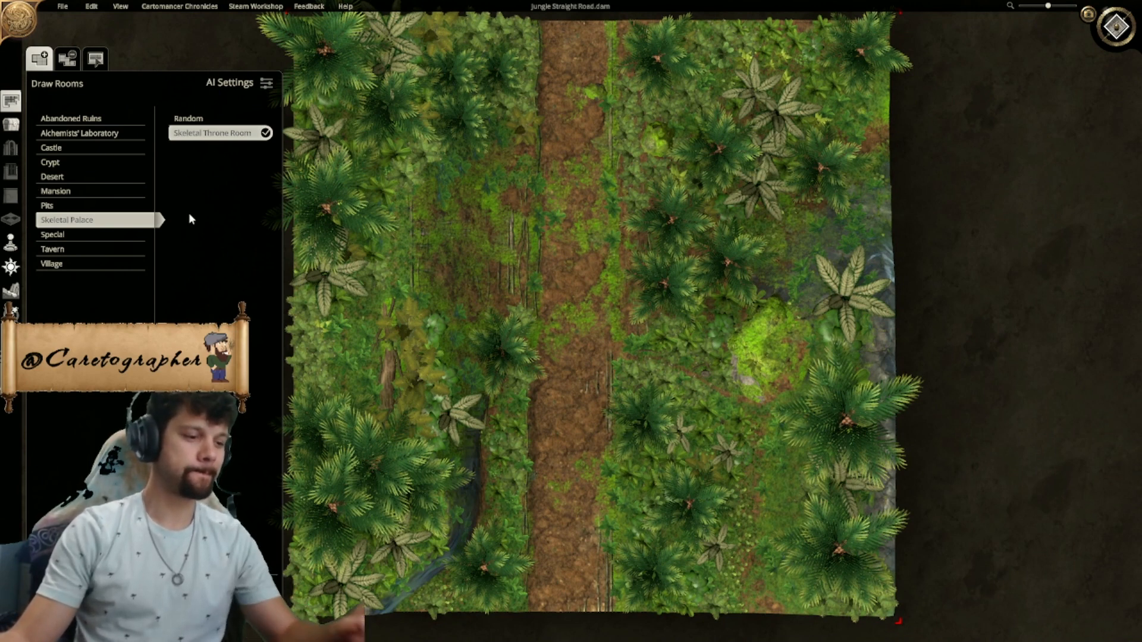
{"action": "right_click_drag", "start_coordinate": [449, 268], "coordinate": [500, 282]}
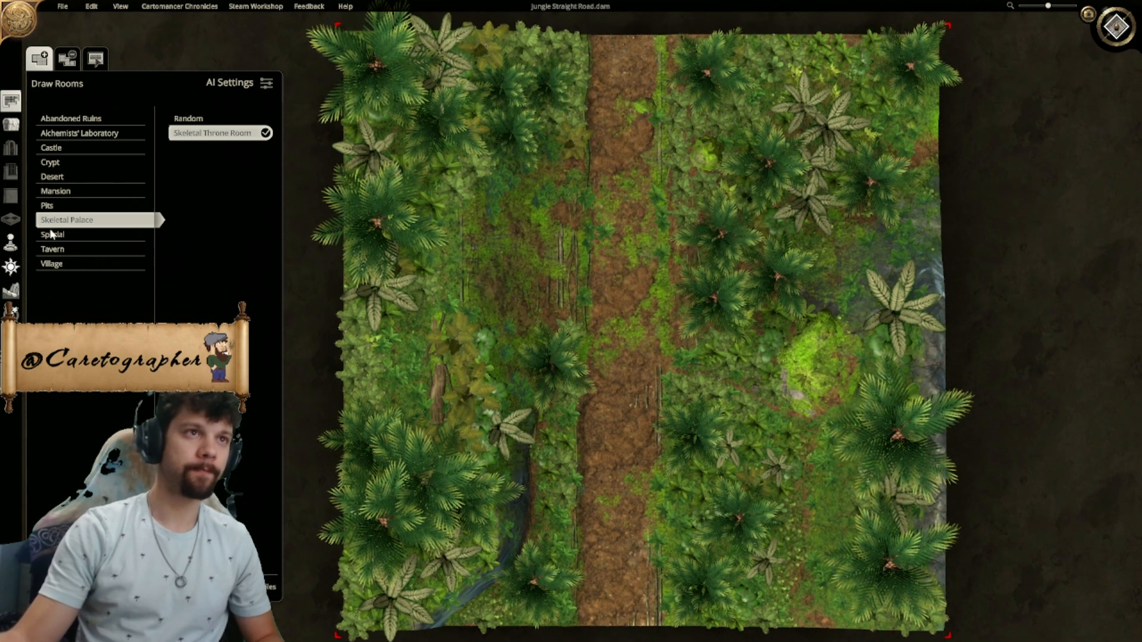
{"action": "left_click", "coordinate": [62, 250]}
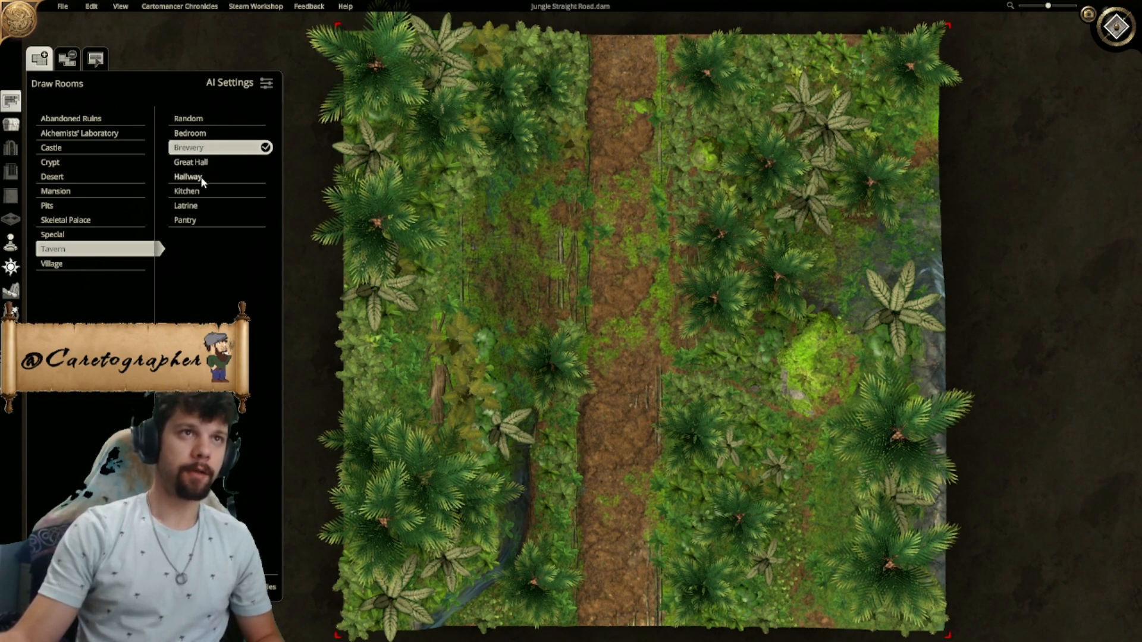
{"action": "left_click", "coordinate": [190, 191]}
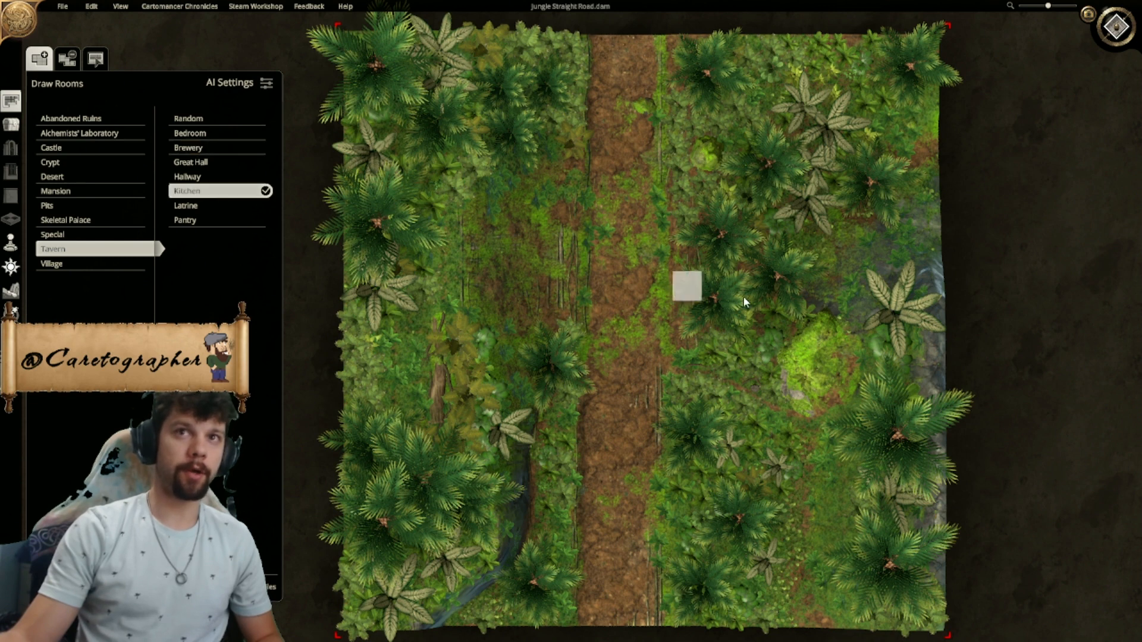
{"action": "left_click_drag", "start_coordinate": [740, 216], "coordinate": [911, 480]}
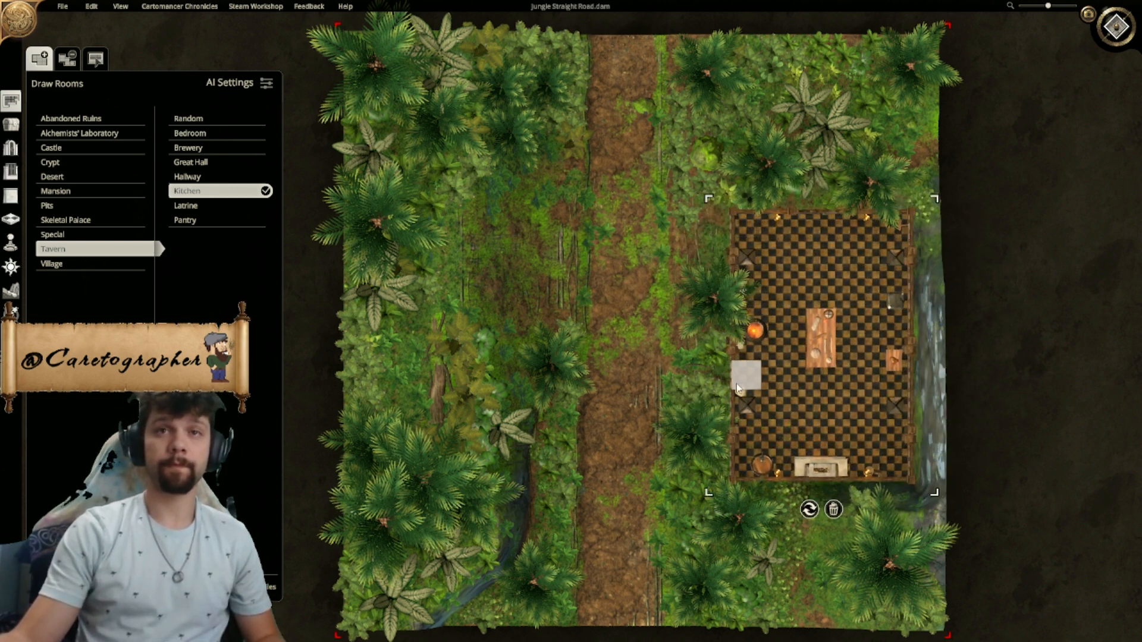
- Look through the object placement and terrain tools and pick the brown dirt texture for terrain painting
{"action": "left_click", "coordinate": [14, 293]}
{"action": "left_click", "coordinate": [16, 125]}
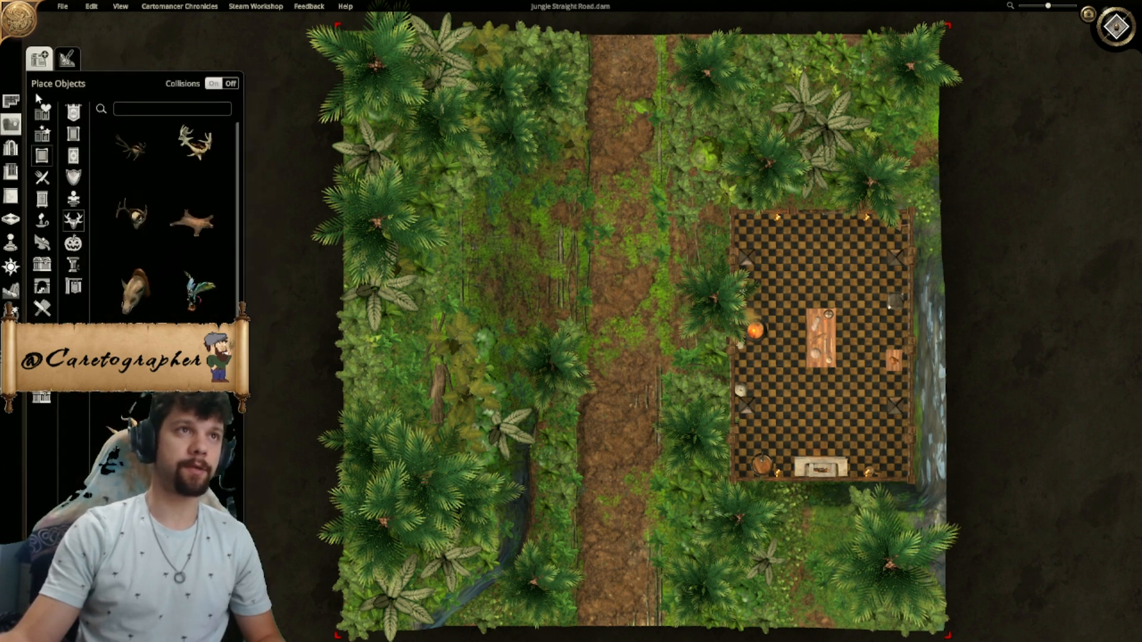
{"action": "left_click", "coordinate": [11, 102]}
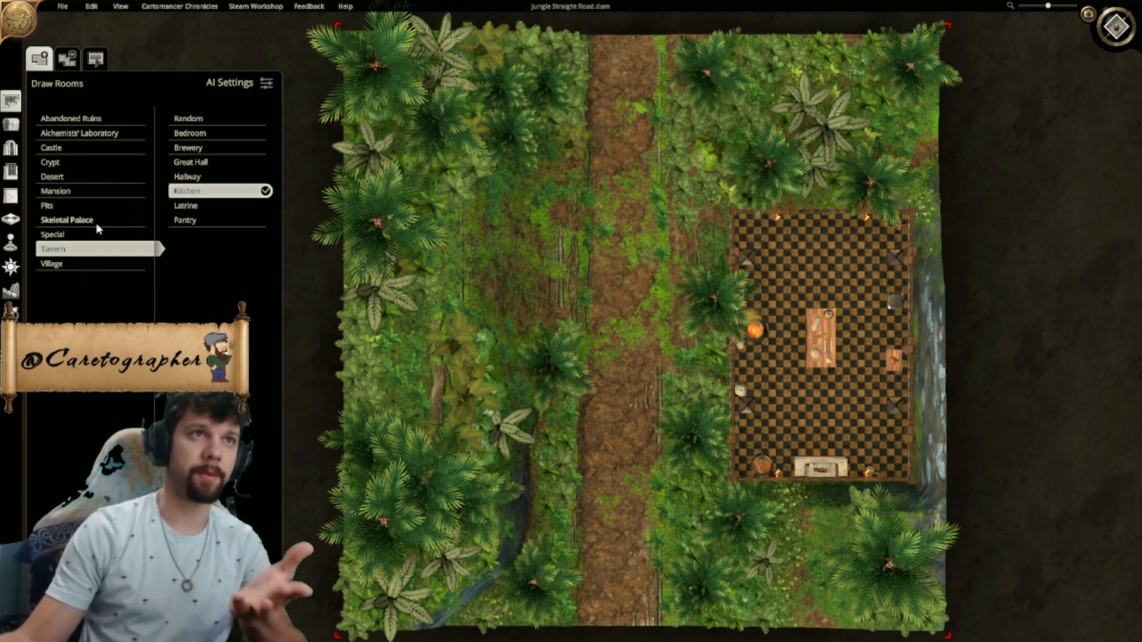
{"action": "left_click", "coordinate": [11, 290]}
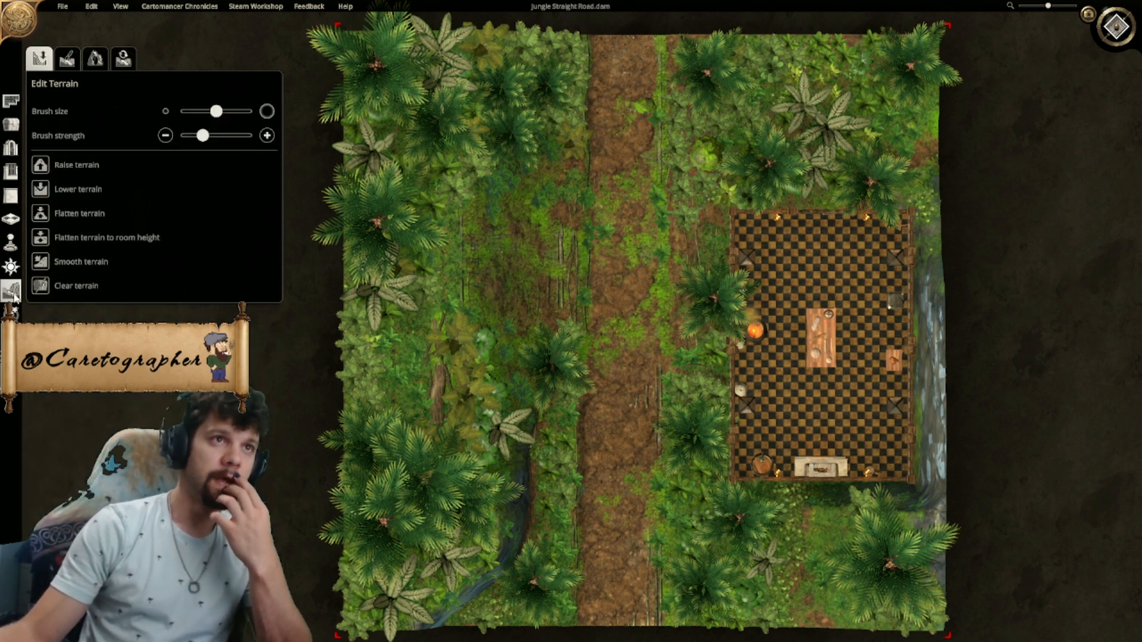
{"action": "left_click", "coordinate": [68, 60]}
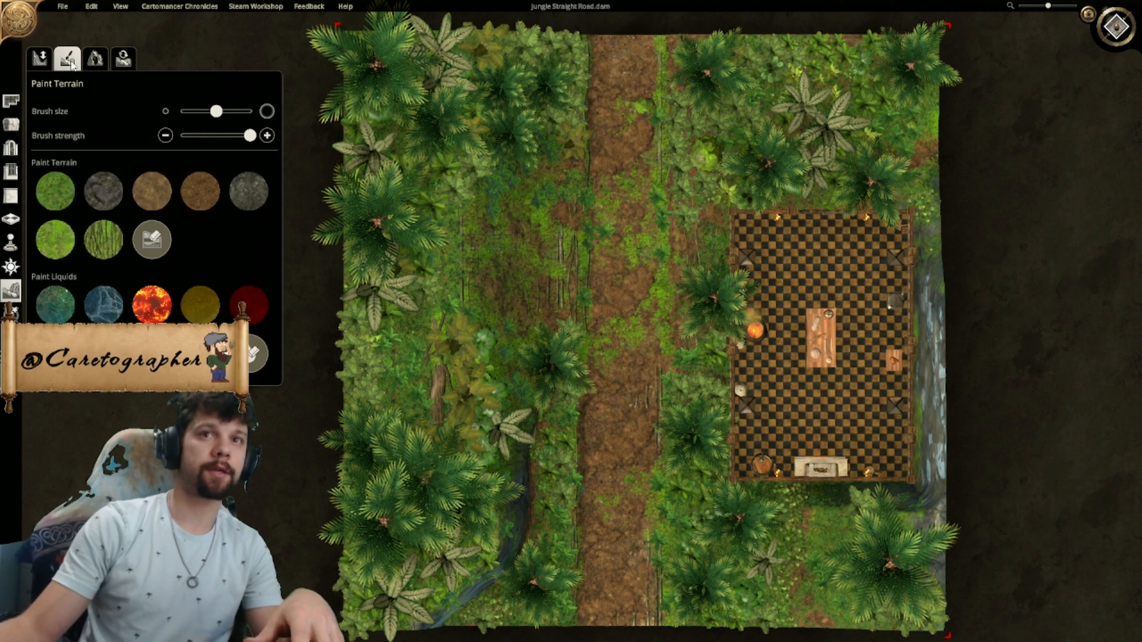
{"action": "left_click", "coordinate": [200, 191]}
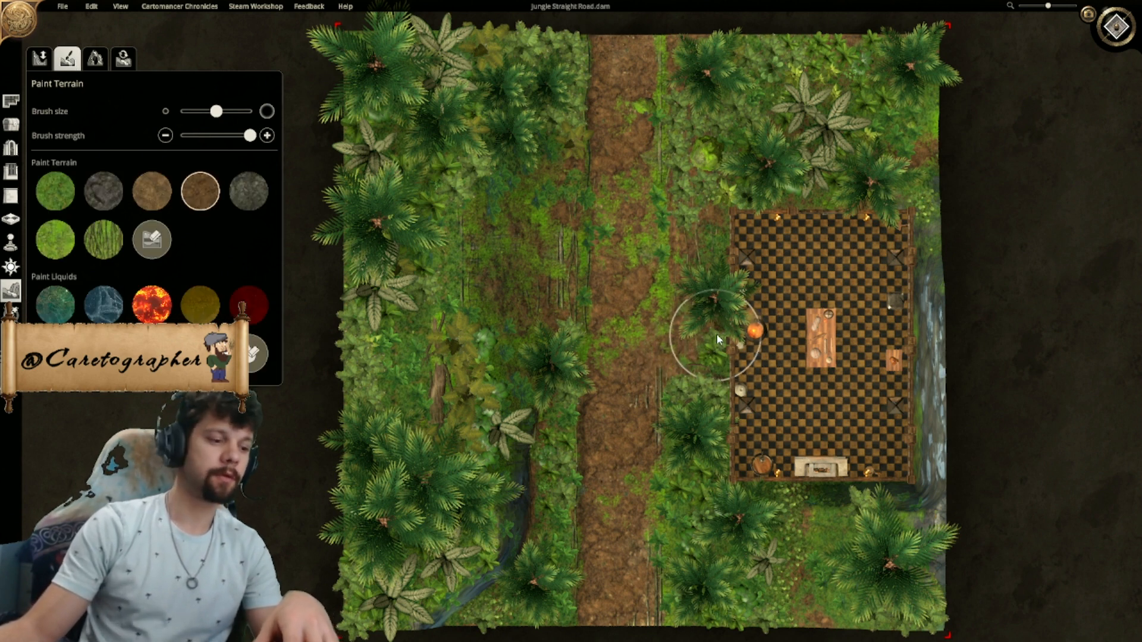
- Examine the jungle map and its Tavern Kitchen room in a tilted 3D view
{"action": "left_click", "coordinate": [1117, 26]}
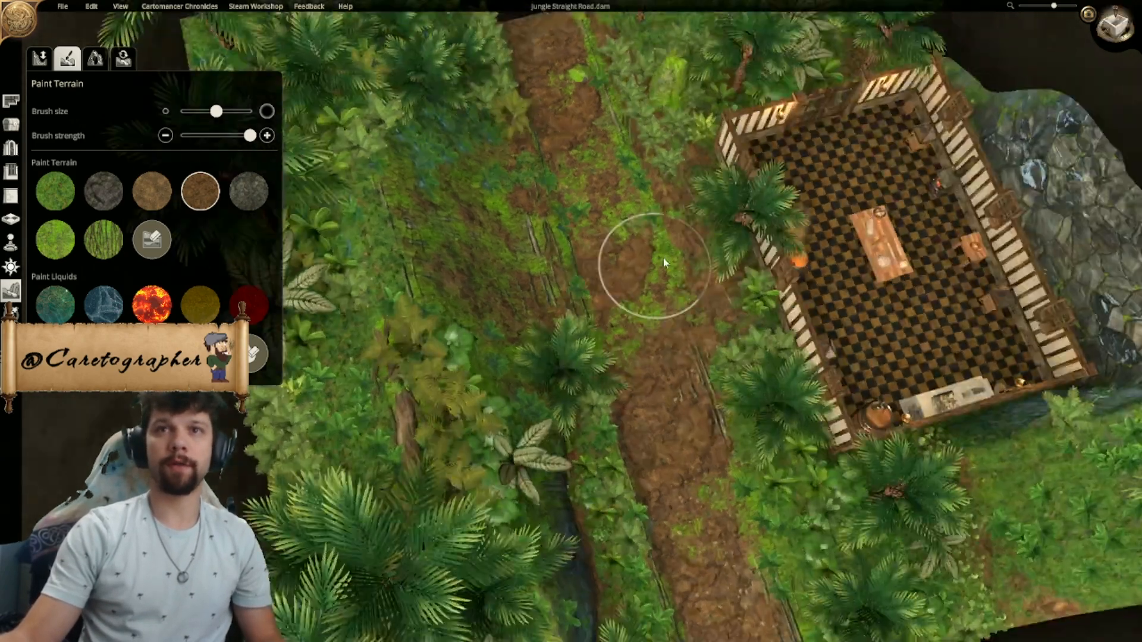
{"action": "middle_click_drag", "start_coordinate": [665, 263], "coordinate": [600, 204]}
{"action": "scroll", "coordinate": [767, 151], "scroll_direction": "down", "scroll_amount": 5}
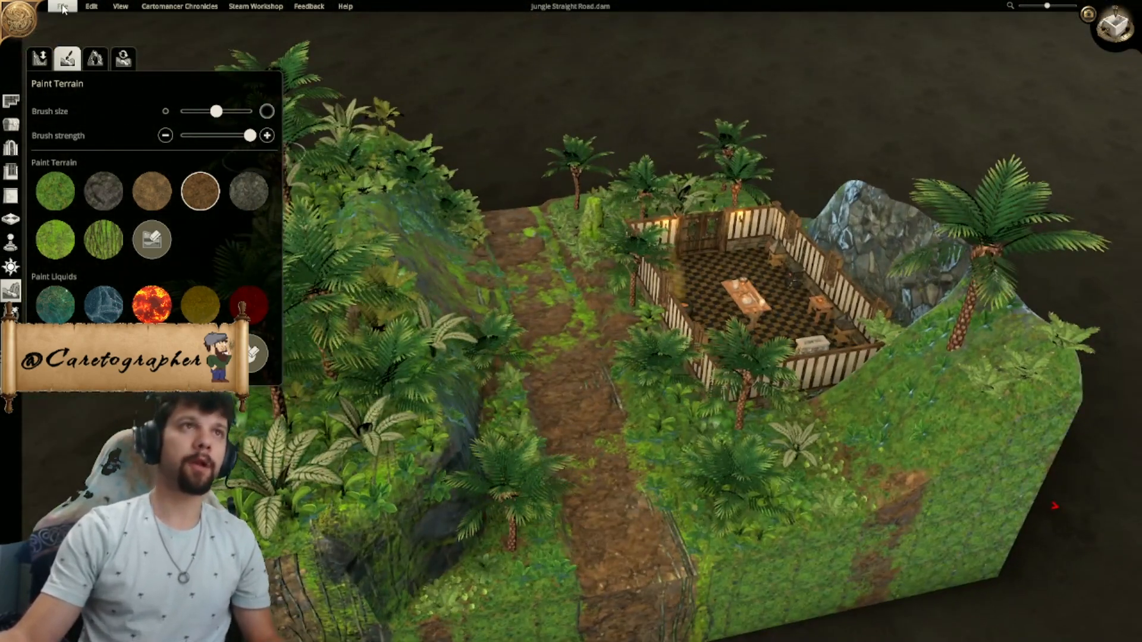
- Start a new digital map with a width and height of 20 tiles
{"action": "left_click", "coordinate": [63, 7]}
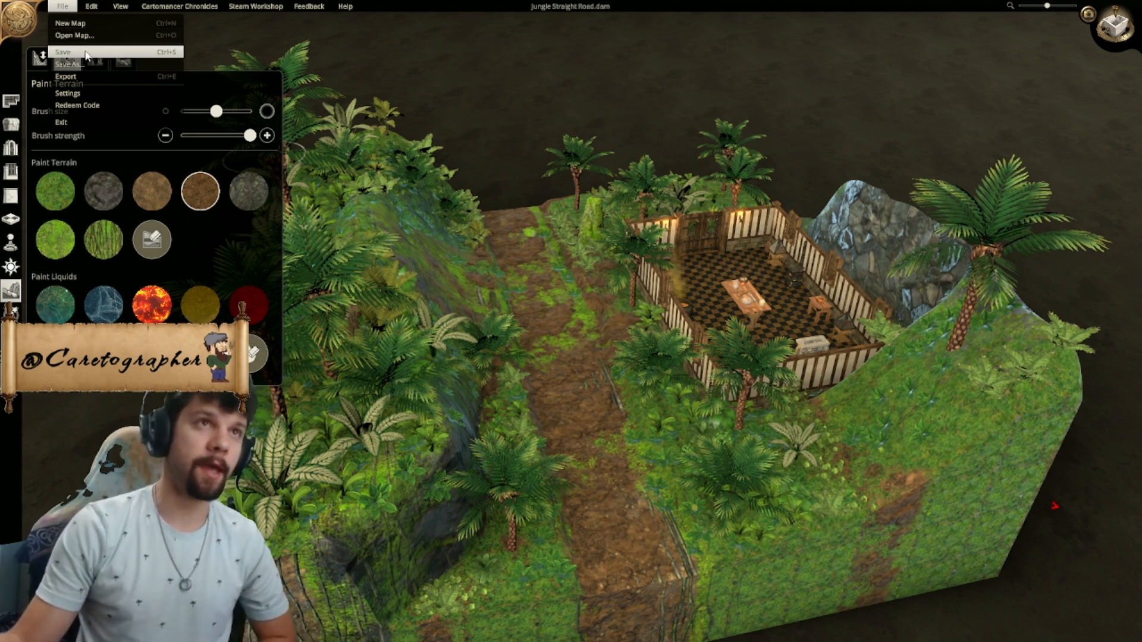
{"action": "left_click", "coordinate": [107, 23]}
{"action": "type", "text": "220"}
{"action": "key", "text": "Tab"}
{"action": "key", "text": "BackSpace"}
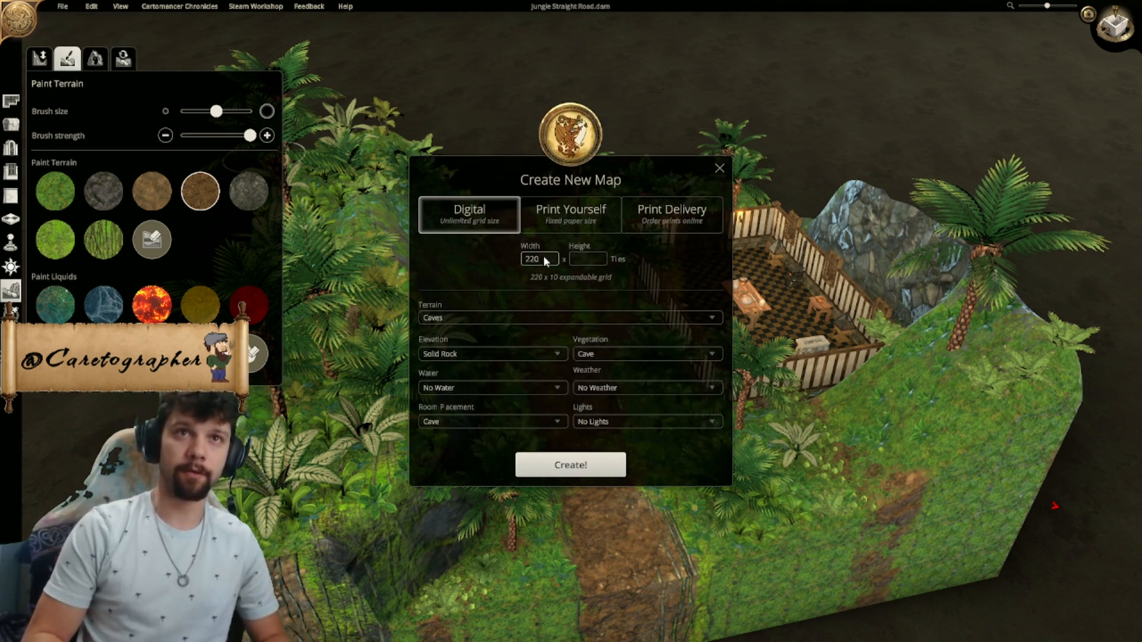
{"action": "left_click", "coordinate": [544, 256]}
{"action": "type", "text": "20"}
{"action": "key", "text": "Tab"}
{"action": "type", "text": "20"}
- Set the new map's terrain to Snow, elevation to Flat and vegetation to No Vegetation
{"action": "left_click", "coordinate": [536, 317]}
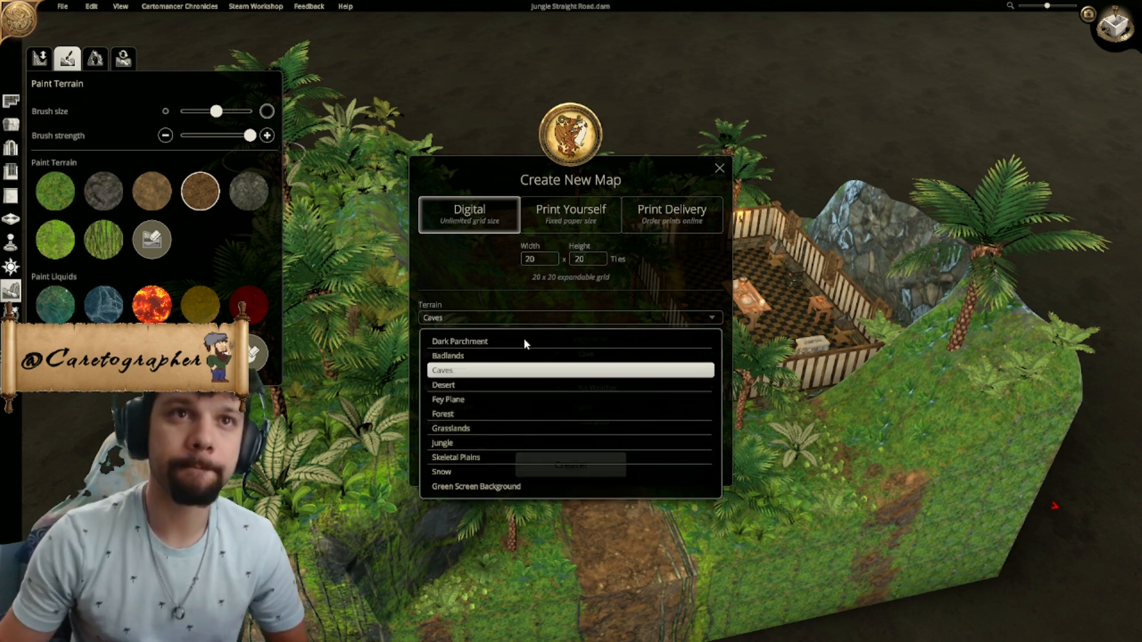
{"action": "left_click", "coordinate": [487, 468]}
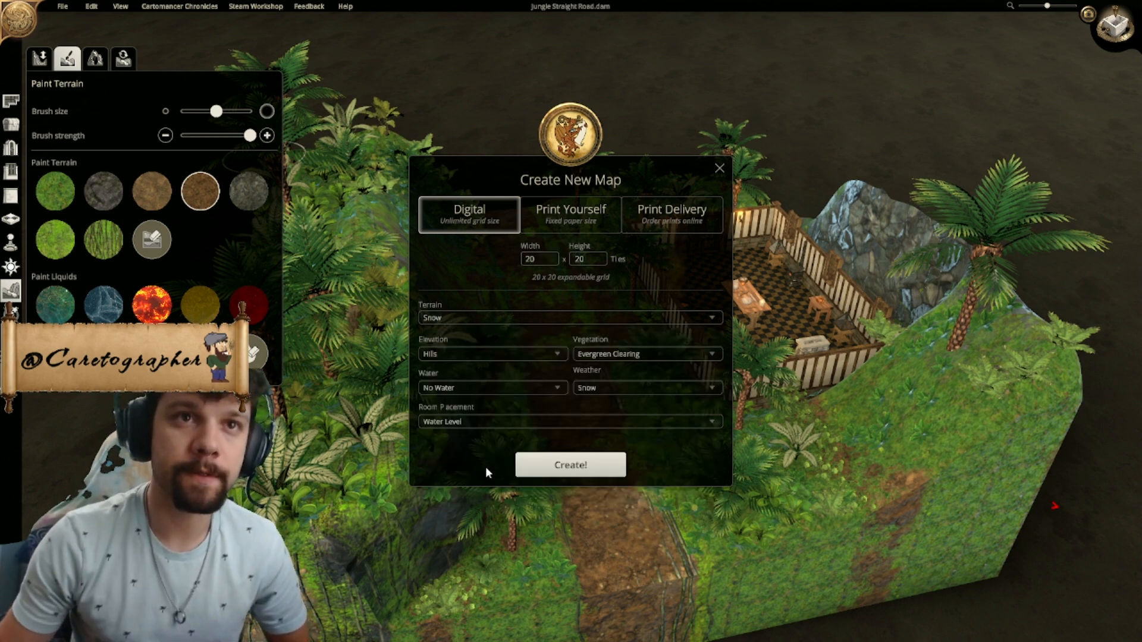
{"action": "left_click", "coordinate": [551, 353]}
{"action": "left_click", "coordinate": [467, 376]}
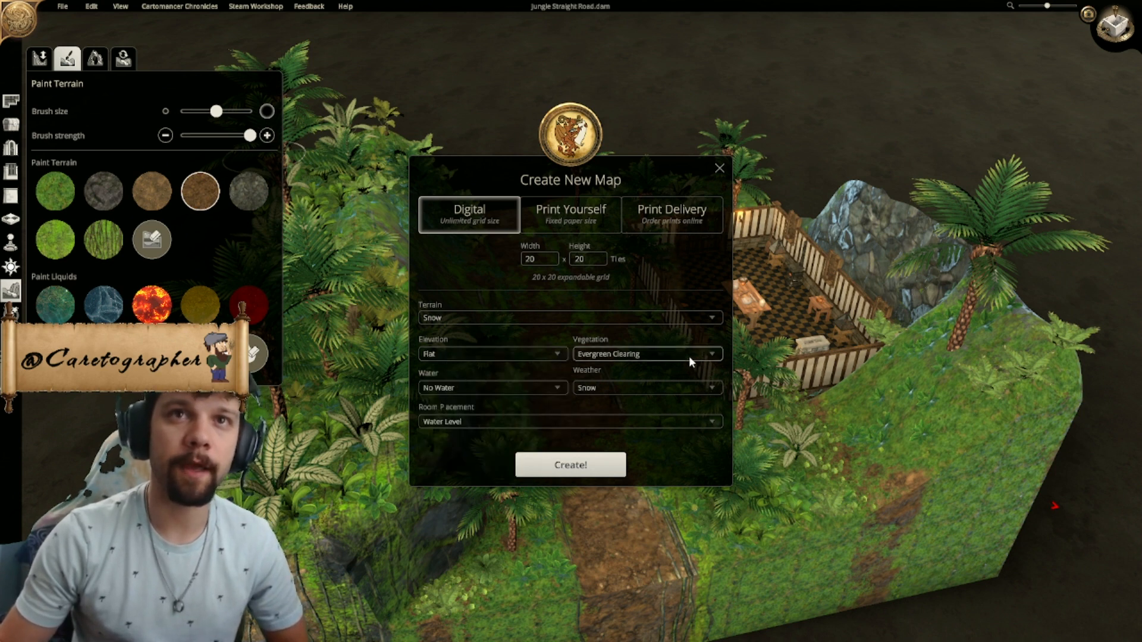
{"action": "left_click", "coordinate": [690, 355]}
{"action": "left_click", "coordinate": [642, 374]}
- Create the map with No Water, Snow weather and Water Level room placement
{"action": "left_click", "coordinate": [633, 388]}
{"action": "left_click", "coordinate": [633, 387]}
{"action": "left_click", "coordinate": [516, 387]}
{"action": "left_click", "coordinate": [515, 388]}
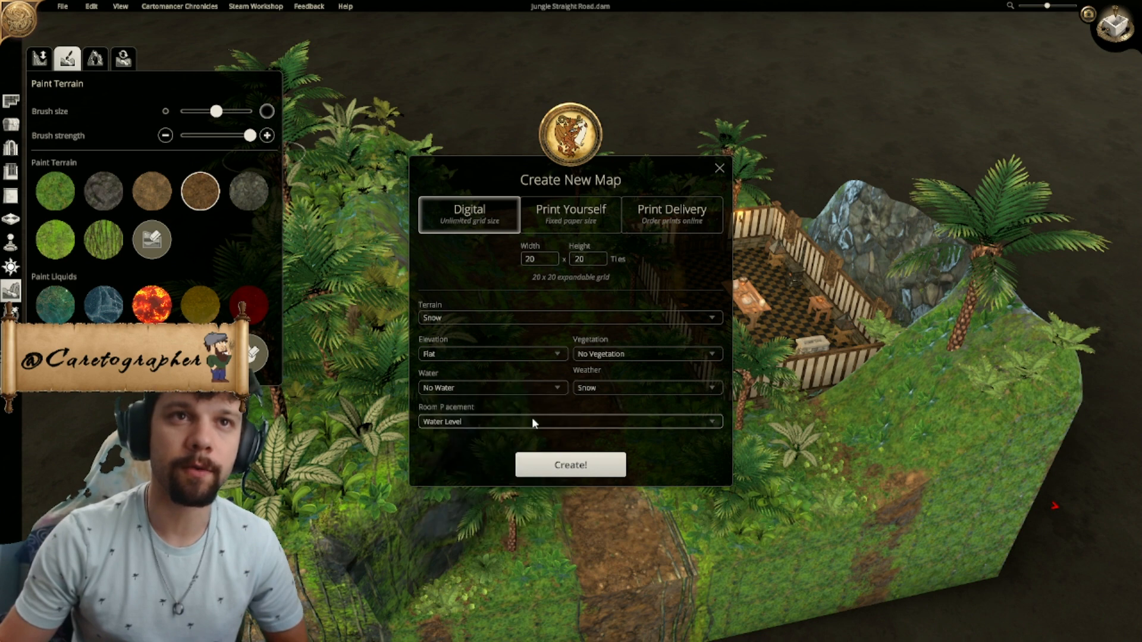
{"action": "left_click", "coordinate": [533, 422]}
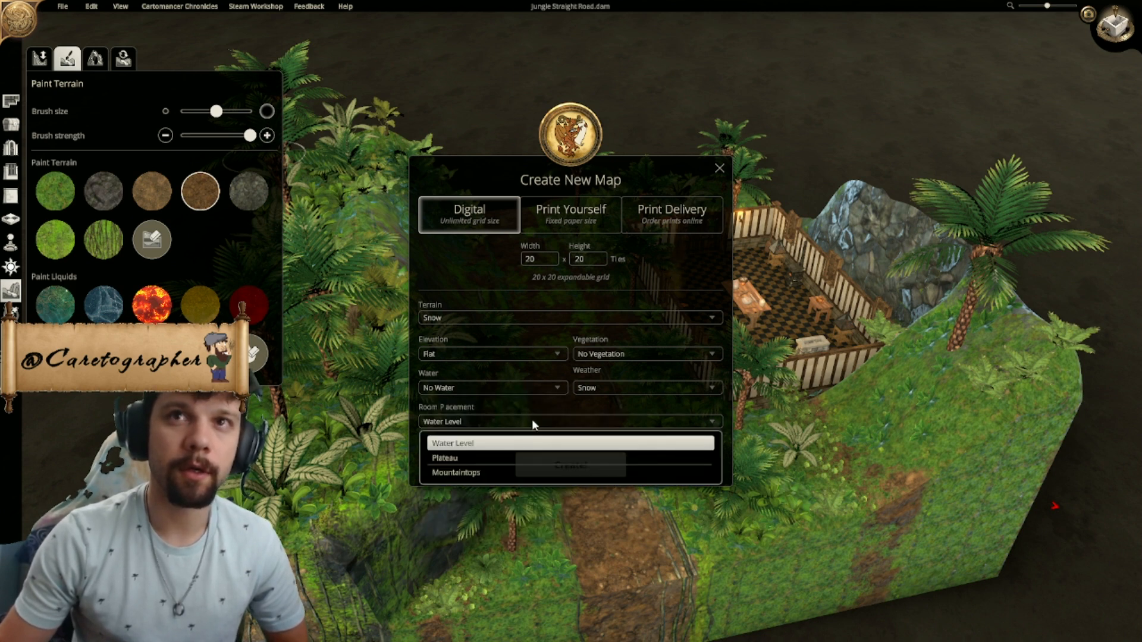
{"action": "left_click", "coordinate": [532, 419]}
{"action": "left_click", "coordinate": [570, 465]}
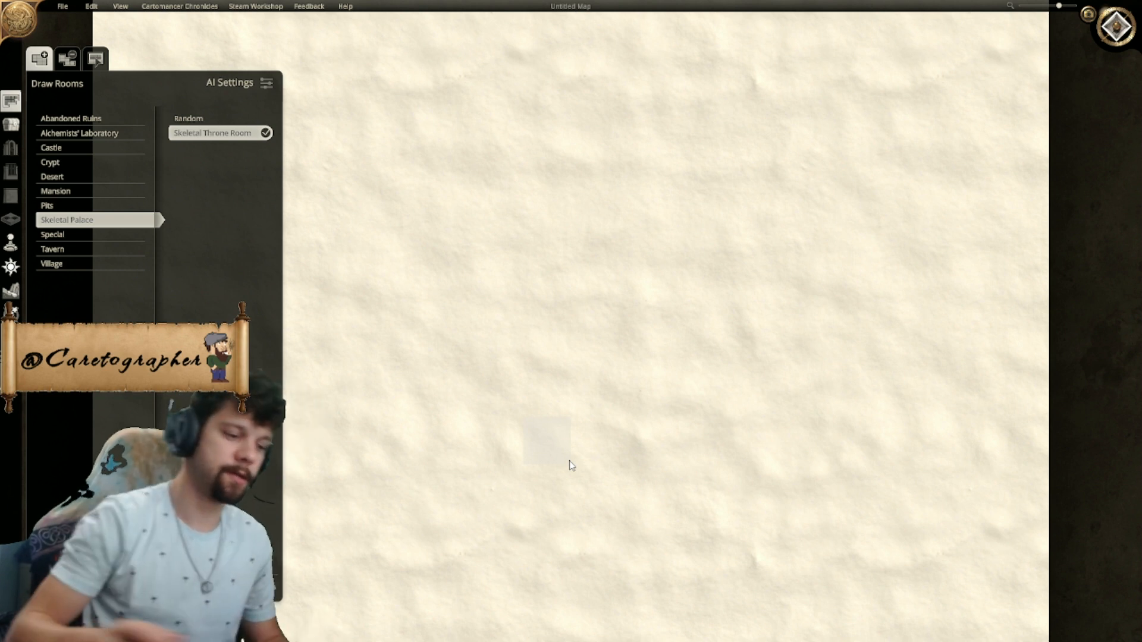
- View the flat snow map in 3D and return to the top-down view
{"action": "scroll", "coordinate": [570, 464], "scroll_direction": "down", "scroll_amount": 2}
{"action": "scroll", "coordinate": [680, 404], "scroll_direction": "down", "scroll_amount": 2}
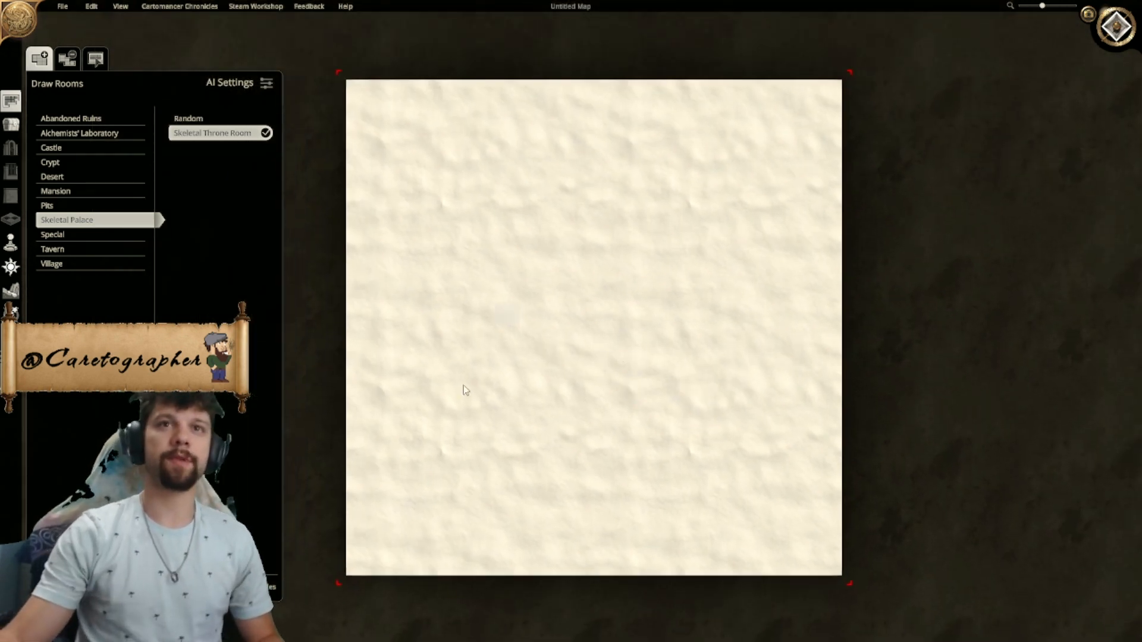
{"action": "left_click", "coordinate": [11, 126]}
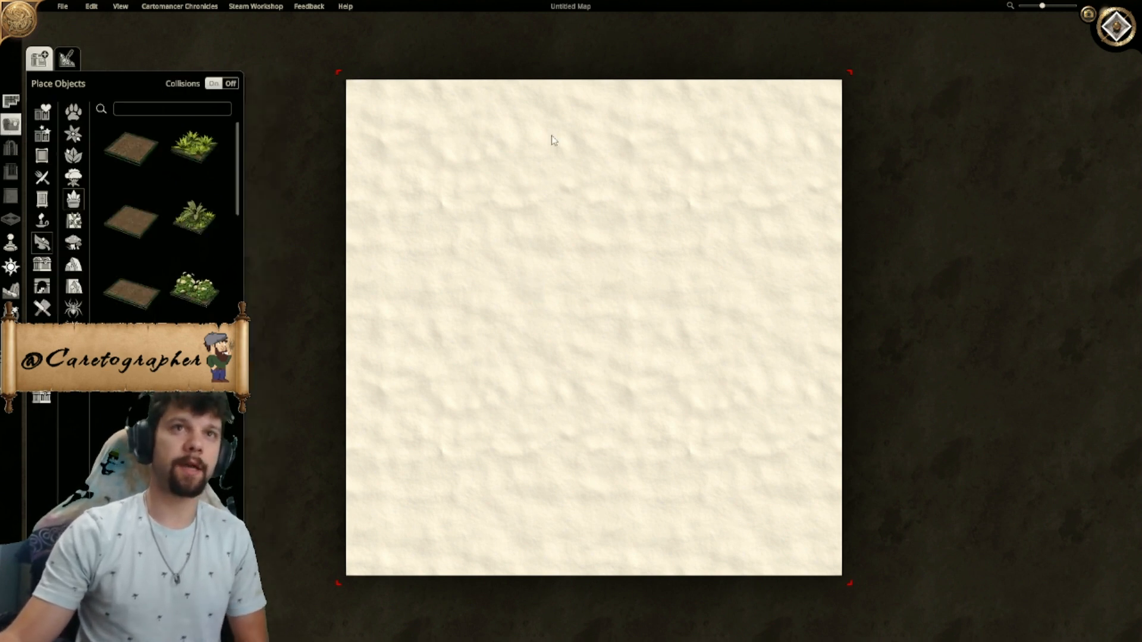
{"action": "left_click", "coordinate": [1110, 23]}
{"action": "middle_click_drag", "start_coordinate": [744, 303], "coordinate": [715, 251]}
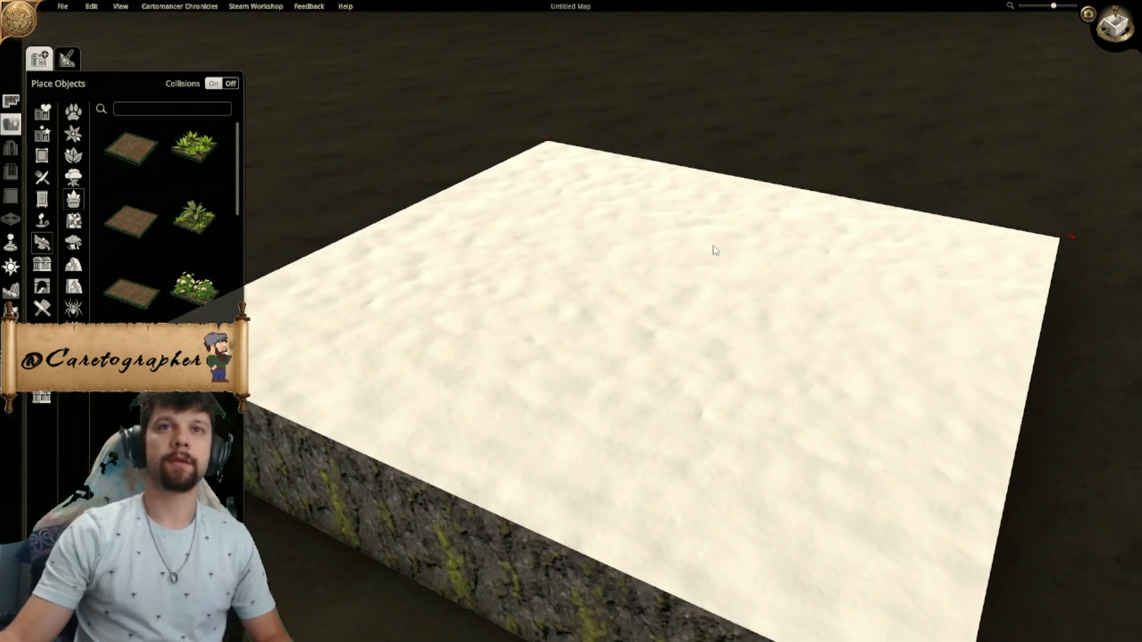
{"action": "left_click", "coordinate": [1111, 35]}
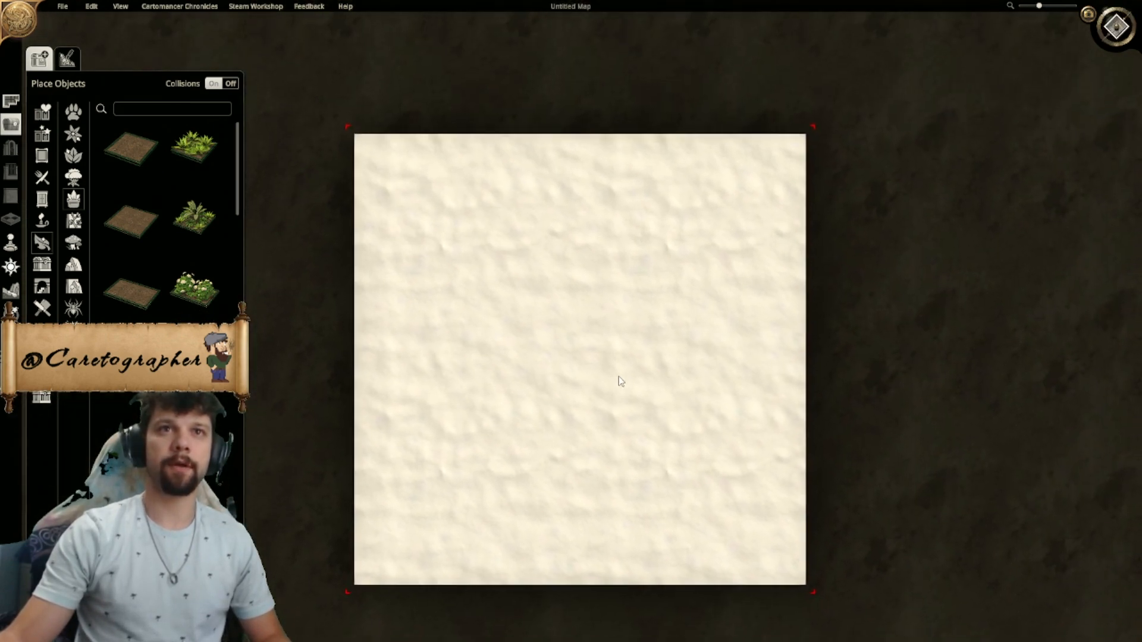
- Turn on the tile grid over the snow map
{"action": "key", "text": "g"}
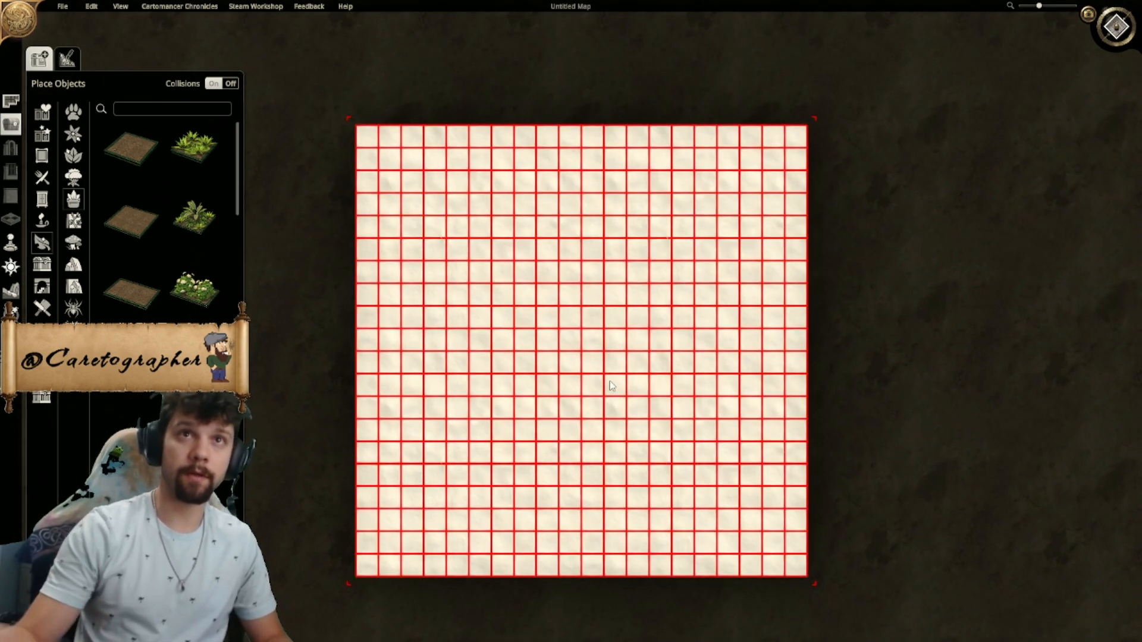
{"action": "right_click_drag", "start_coordinate": [579, 192], "coordinate": [570, 271]}
{"action": "scroll", "coordinate": [564, 265], "scroll_direction": "up", "scroll_amount": 3}
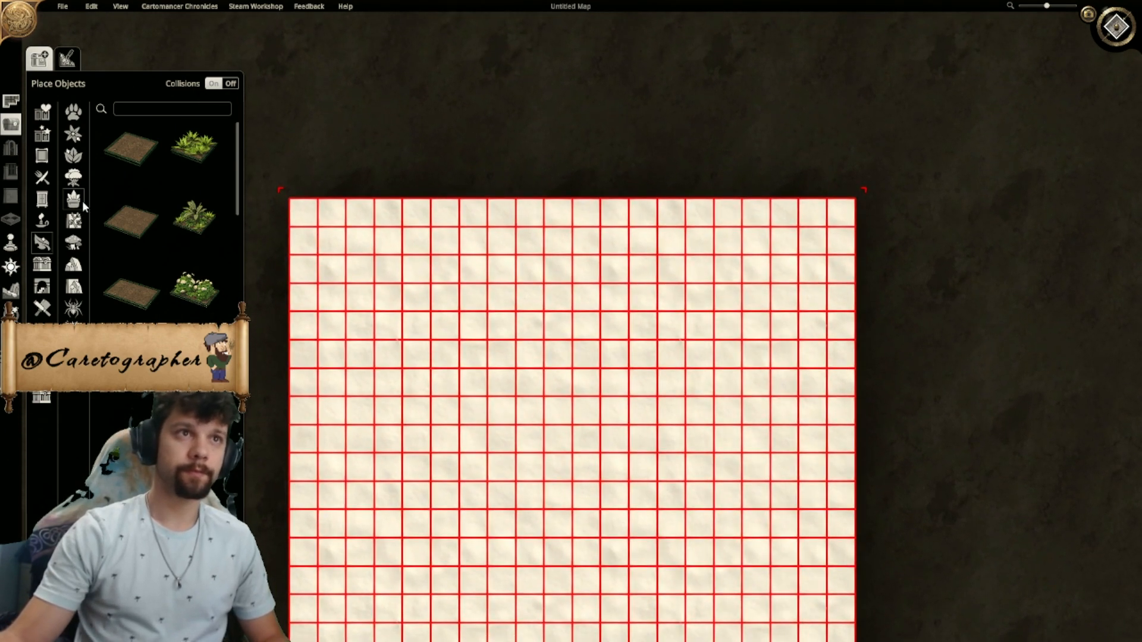
- Paint a straight dark brown dirt road through the middle of the snow map from the upper to the lower edge
{"action": "left_click", "coordinate": [68, 60]}
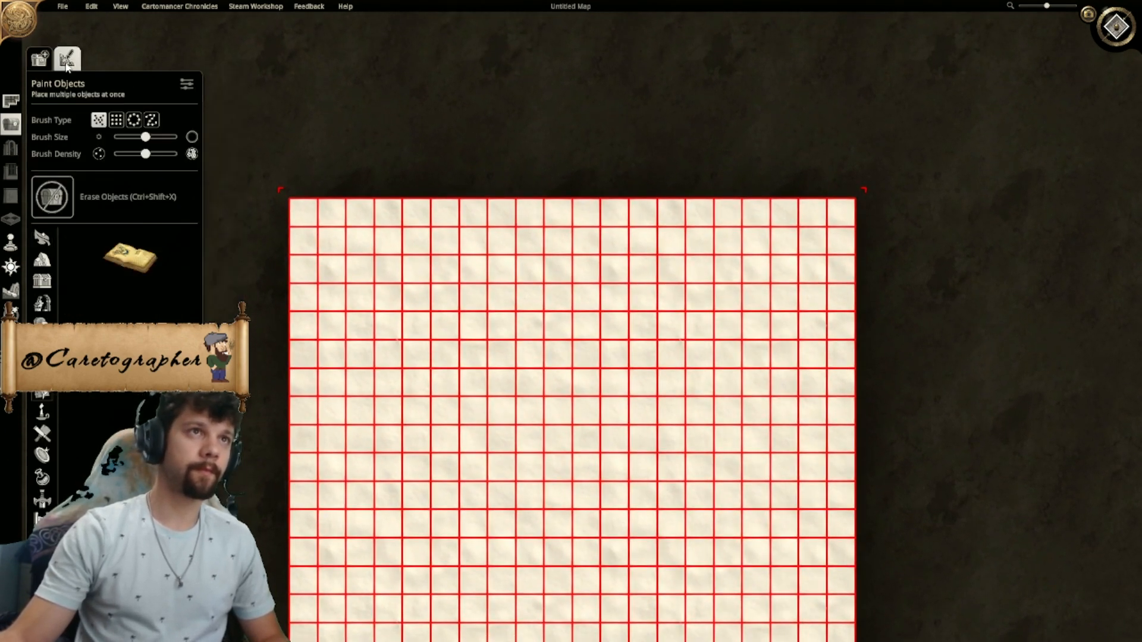
{"action": "left_click", "coordinate": [11, 290]}
{"action": "left_click", "coordinate": [68, 59]}
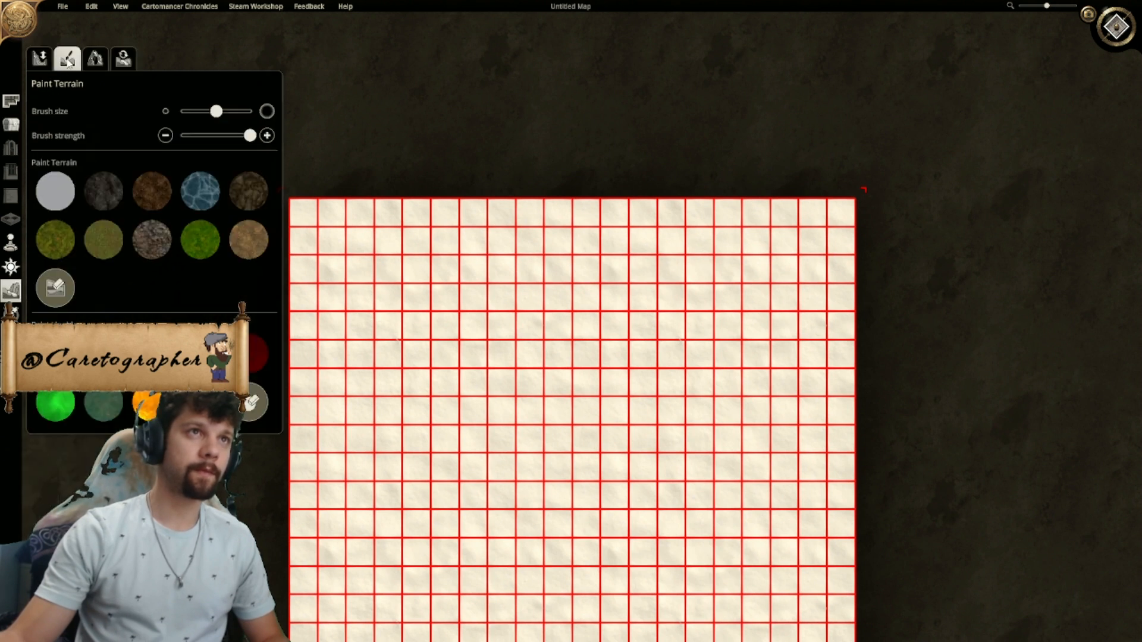
{"action": "left_click", "coordinate": [150, 196]}
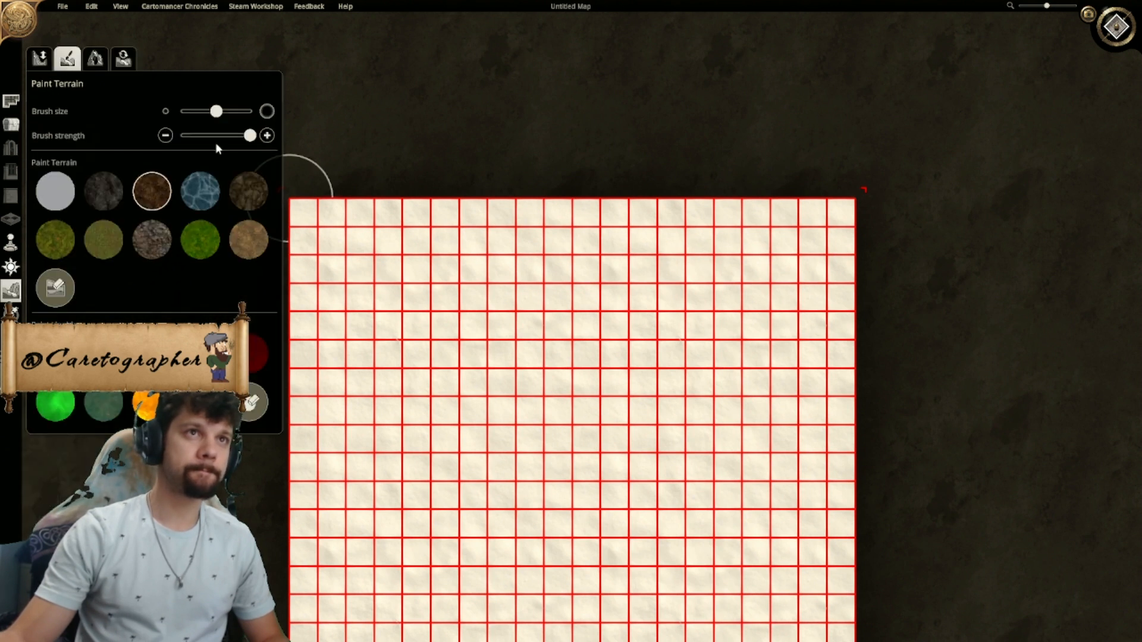
{"action": "middle_click_drag", "start_coordinate": [568, 266], "coordinate": [647, 287]}
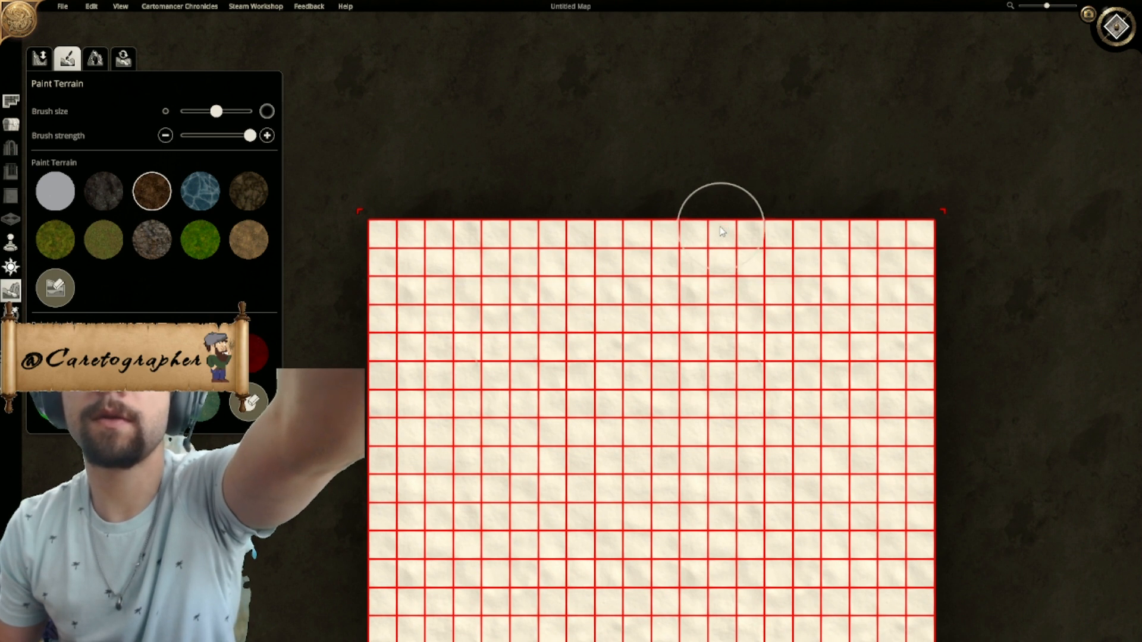
{"action": "left_click_drag", "start_coordinate": [641, 231], "coordinate": [636, 367]}
{"action": "right_click_drag", "start_coordinate": [637, 367], "coordinate": [627, 243]}
{"action": "left_click_drag", "start_coordinate": [627, 216], "coordinate": [637, 470]}
{"action": "right_click_drag", "start_coordinate": [637, 470], "coordinate": [633, 303]}
{"action": "left_click_drag", "start_coordinate": [632, 302], "coordinate": [628, 490]}
{"action": "mouse_move", "coordinate": [640, 408]}
{"action": "right_mouse_down"}
{"action": "mouse_move", "coordinate": [622, 531]}
{"action": "mouse_move", "coordinate": [612, 472]}
{"action": "right_mouse_up"}
{"action": "left_click_drag", "start_coordinate": [576, 567], "coordinate": [593, 311]}
{"action": "mouse_move", "coordinate": [589, 480]}
{"action": "left_mouse_down"}
{"action": "mouse_move", "coordinate": [586, 404]}
{"action": "mouse_move", "coordinate": [581, 523]}
{"action": "mouse_move", "coordinate": [611, 468]}
{"action": "mouse_move", "coordinate": [615, 530]}
{"action": "mouse_move", "coordinate": [601, 471]}
{"action": "mouse_move", "coordinate": [610, 157]}
{"action": "left_mouse_up"}
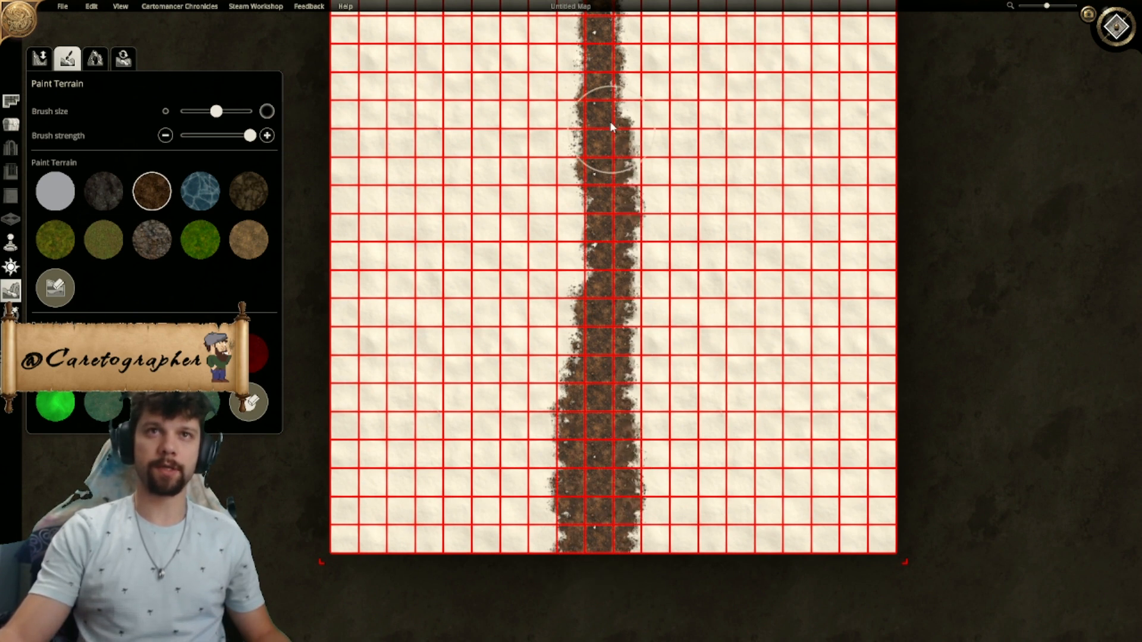
- Widen and even out the dirt road to about three tiles along its full length
{"action": "middle_click_drag", "start_coordinate": [610, 158], "coordinate": [565, 403]}
{"action": "mouse_move", "coordinate": [566, 276]}
{"action": "left_mouse_down"}
{"action": "mouse_move", "coordinate": [568, 287]}
{"action": "mouse_move", "coordinate": [574, 259]}
{"action": "mouse_move", "coordinate": [568, 392]}
{"action": "mouse_move", "coordinate": [567, 247]}
{"action": "left_mouse_up"}
{"action": "mouse_move", "coordinate": [565, 449]}
{"action": "middle_mouse_down"}
{"action": "mouse_move", "coordinate": [580, 355]}
{"action": "mouse_move", "coordinate": [592, 360]}
{"action": "middle_mouse_up"}
{"action": "mouse_move", "coordinate": [559, 177]}
{"action": "left_mouse_down"}
{"action": "mouse_move", "coordinate": [577, 383]}
{"action": "mouse_move", "coordinate": [568, 569]}
{"action": "left_mouse_up"}
{"action": "middle_click_drag", "start_coordinate": [568, 569], "coordinate": [589, 448]}
{"action": "left_click_drag", "start_coordinate": [589, 173], "coordinate": [585, 498]}
{"action": "mouse_move", "coordinate": [620, 548]}
{"action": "left_mouse_down"}
{"action": "mouse_move", "coordinate": [613, 401]}
{"action": "mouse_move", "coordinate": [633, 244]}
{"action": "mouse_move", "coordinate": [615, 95]}
{"action": "left_mouse_up"}
{"action": "middle_click_drag", "start_coordinate": [614, 95], "coordinate": [589, 260]}
{"action": "mouse_move", "coordinate": [589, 260]}
{"action": "left_mouse_down"}
{"action": "mouse_move", "coordinate": [589, 174]}
{"action": "mouse_move", "coordinate": [571, 213]}
{"action": "left_mouse_up"}
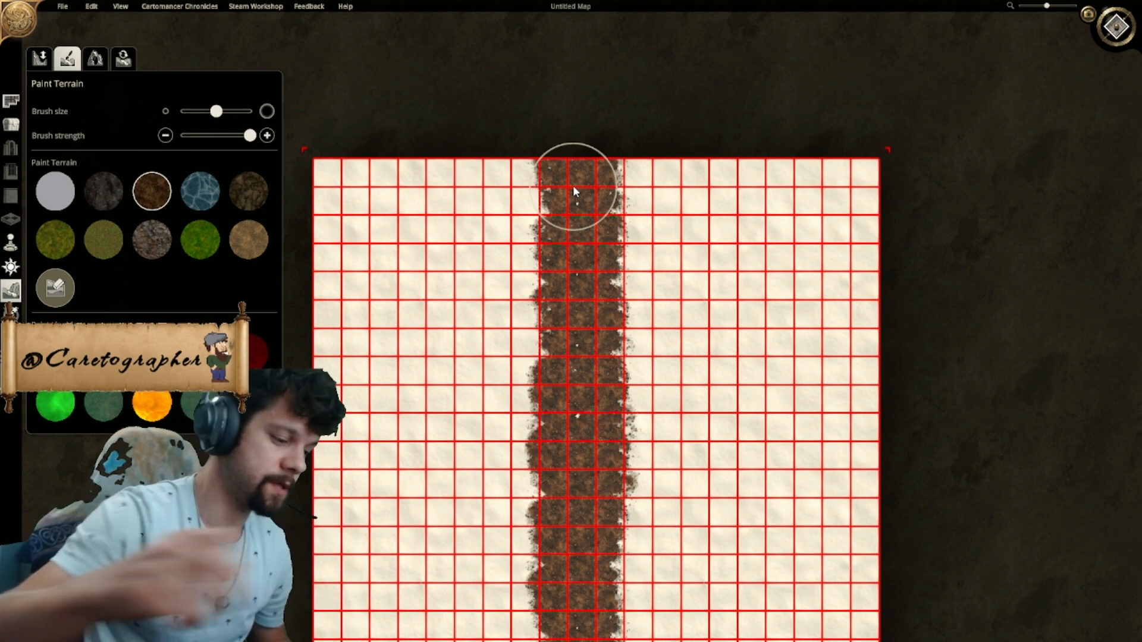
- Trim both edges of the dirt road with the white snow texture and save the map as Snow Straight Road
{"action": "right_click_drag", "start_coordinate": [681, 336], "coordinate": [696, 178]}
{"action": "left_click", "coordinate": [54, 191]}
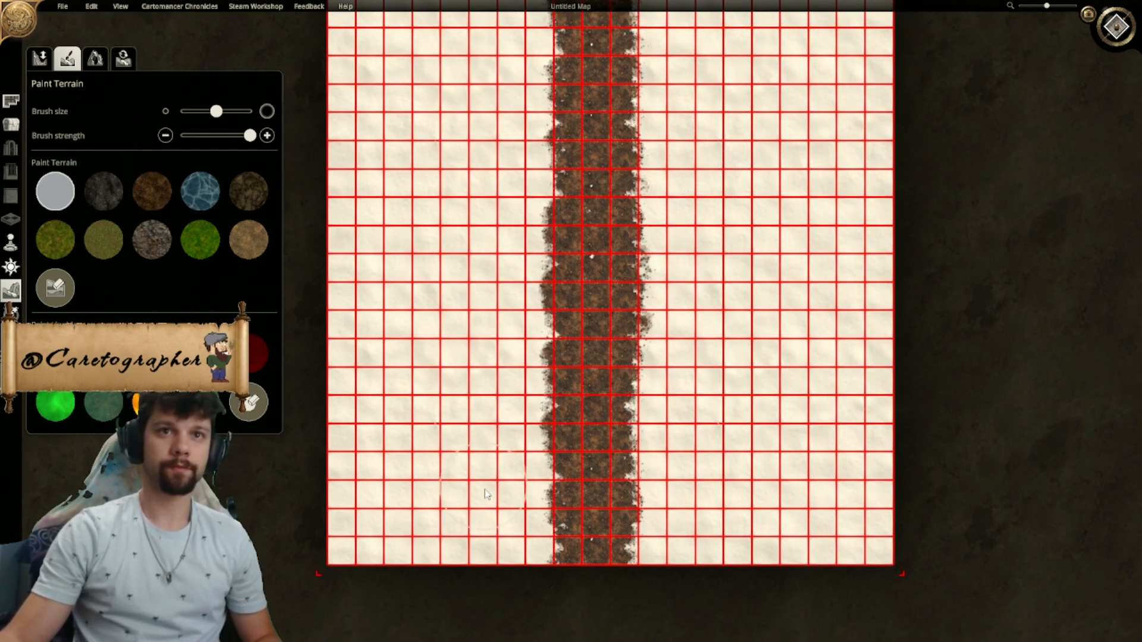
{"action": "left_click_drag", "start_coordinate": [508, 405], "coordinate": [509, 205]}
{"action": "right_click_drag", "start_coordinate": [506, 110], "coordinate": [497, 236]}
{"action": "left_click_drag", "start_coordinate": [499, 232], "coordinate": [510, 125]}
{"action": "left_click_drag", "start_coordinate": [671, 142], "coordinate": [686, 322]}
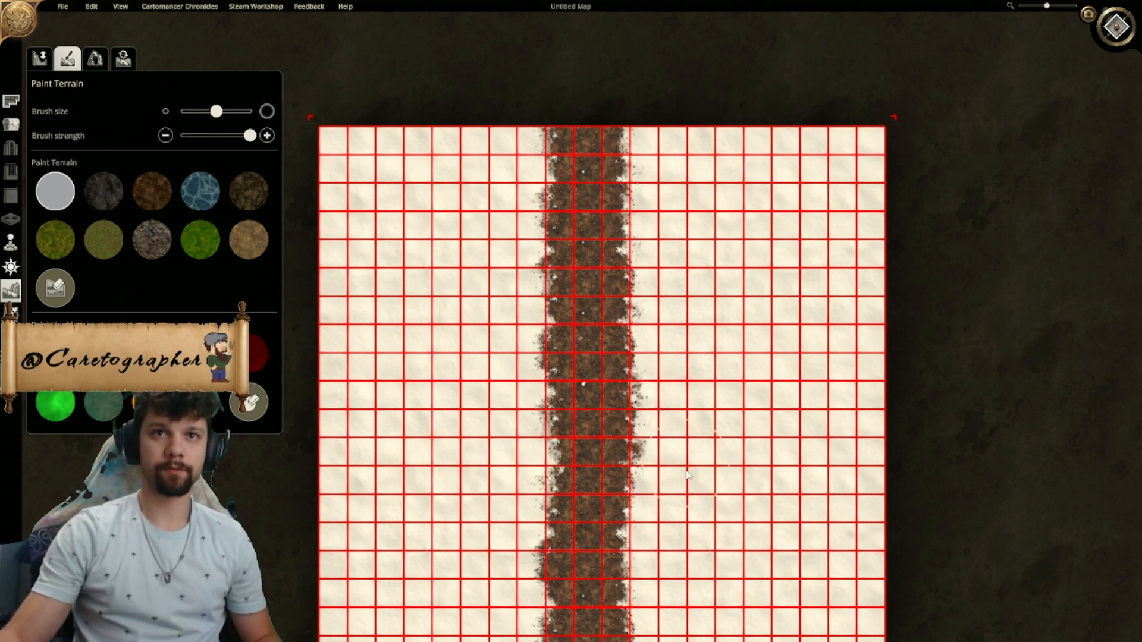
{"action": "right_click_drag", "start_coordinate": [682, 477], "coordinate": [697, 249]}
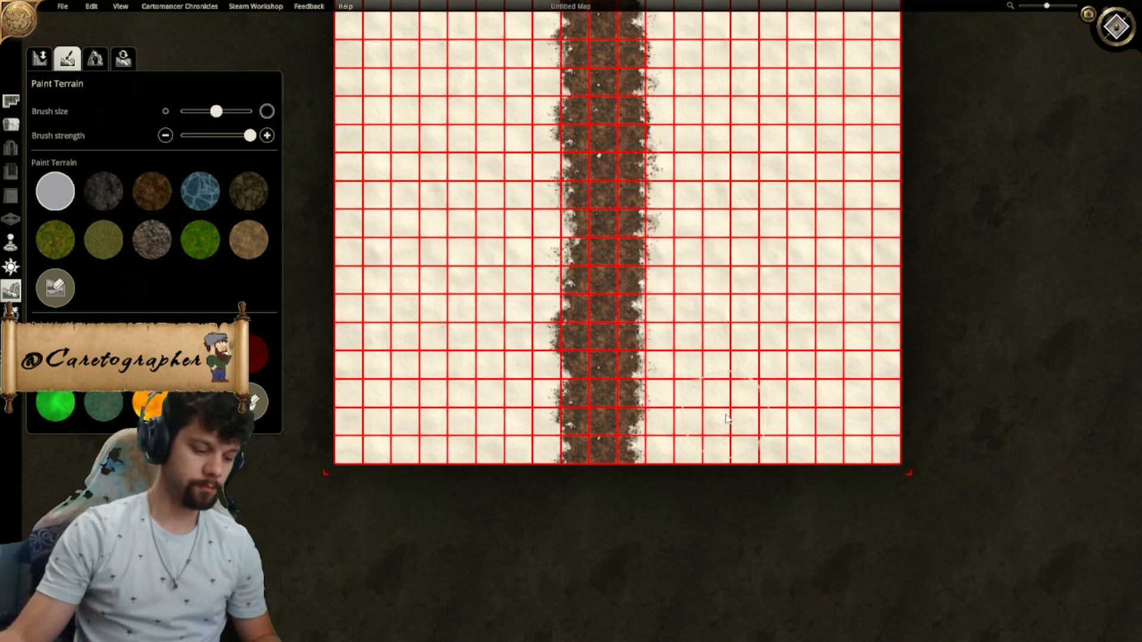
{"action": "left_click_drag", "start_coordinate": [685, 340], "coordinate": [691, 421]}
{"action": "right_click_drag", "start_coordinate": [696, 400], "coordinate": [674, 526]}
{"action": "left_click", "coordinate": [63, 6]}
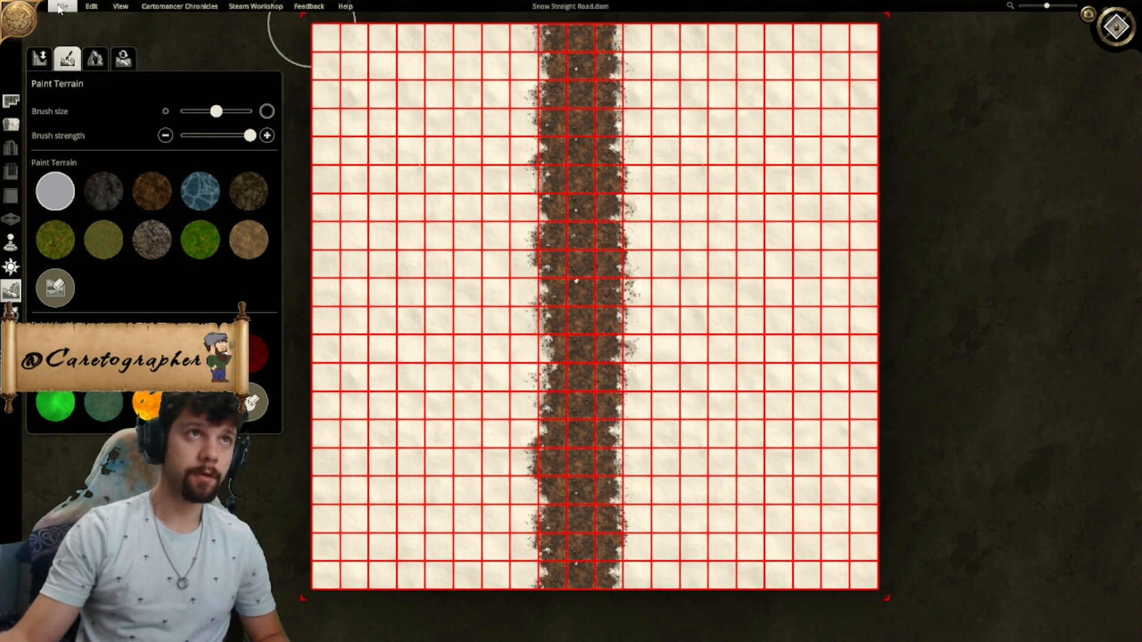
- Open the Badlands Straight Road map and examine where its road lies on the grid along the upper edge
{"action": "left_click", "coordinate": [60, 7]}
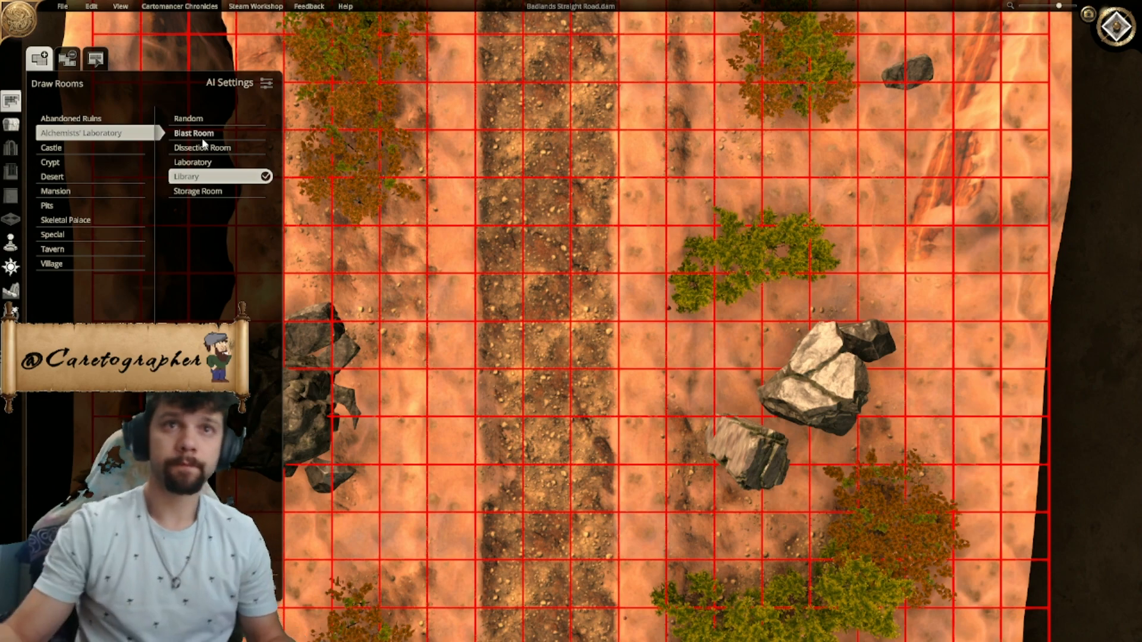
{"action": "right_click_drag", "start_coordinate": [424, 193], "coordinate": [578, 442]}
{"action": "right_click_drag", "start_coordinate": [572, 342], "coordinate": [688, 490]}
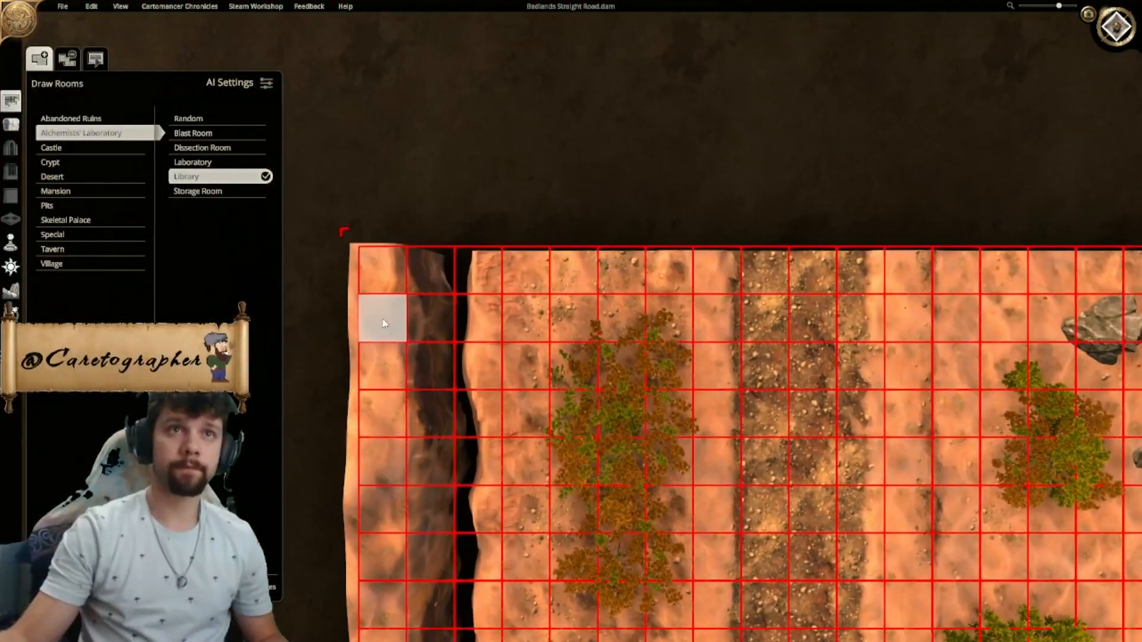
{"action": "right_click_drag", "start_coordinate": [745, 286], "coordinate": [146, 306]}
{"action": "right_click_drag", "start_coordinate": [653, 353], "coordinate": [756, 341]}
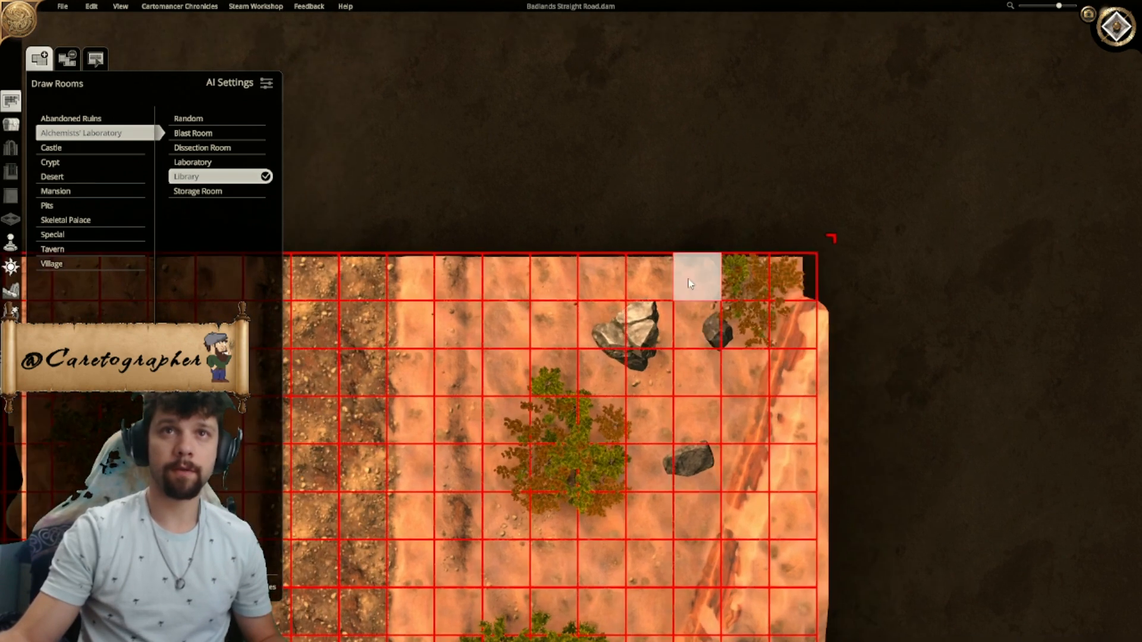
{"action": "right_click_drag", "start_coordinate": [441, 272], "coordinate": [762, 243]}
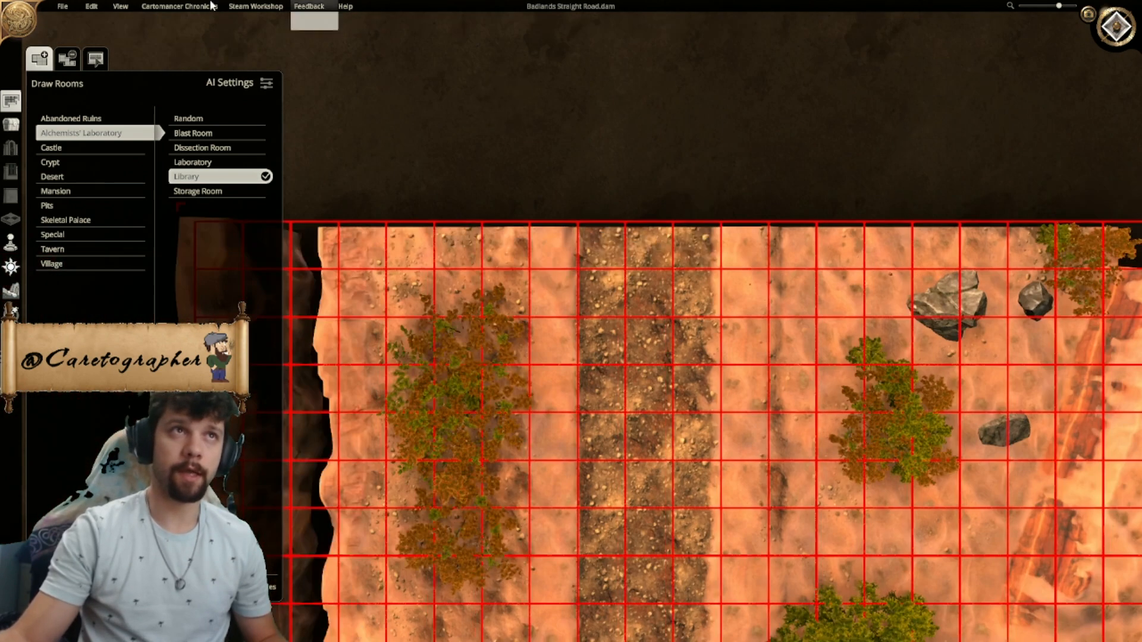
- Reopen the Snow Straight Road map
{"action": "left_click", "coordinate": [62, 6]}
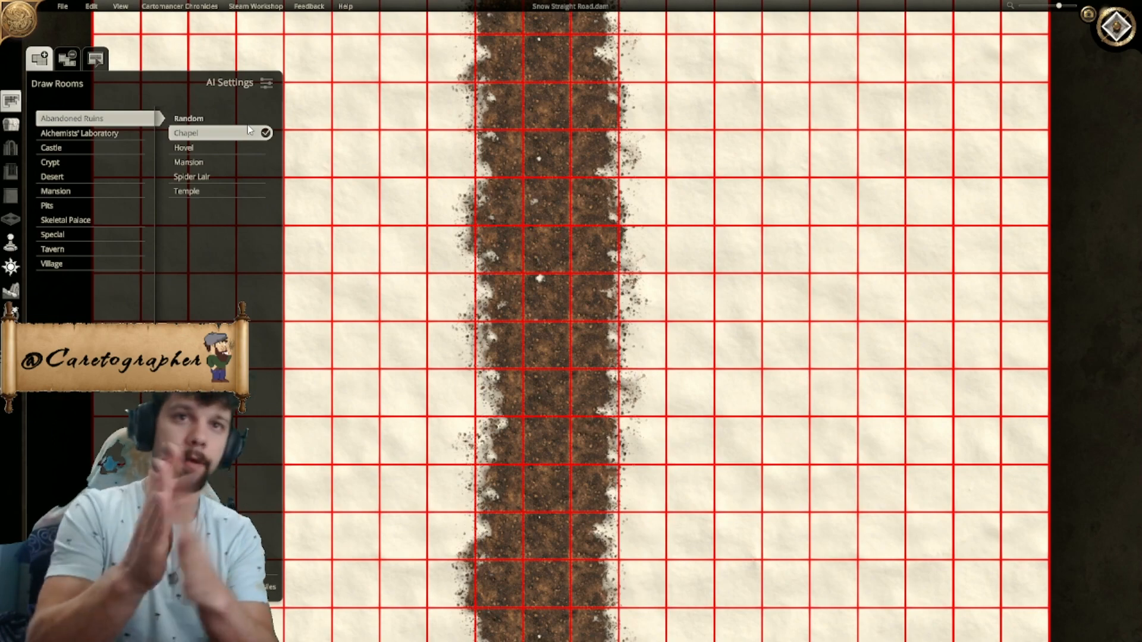
- Examine the snow road map from above and in perspective, and look over the terrain editing and painting tools
{"action": "right_click_drag", "start_coordinate": [438, 266], "coordinate": [498, 256]}
{"action": "scroll", "coordinate": [499, 257], "scroll_direction": "down", "scroll_amount": 5}
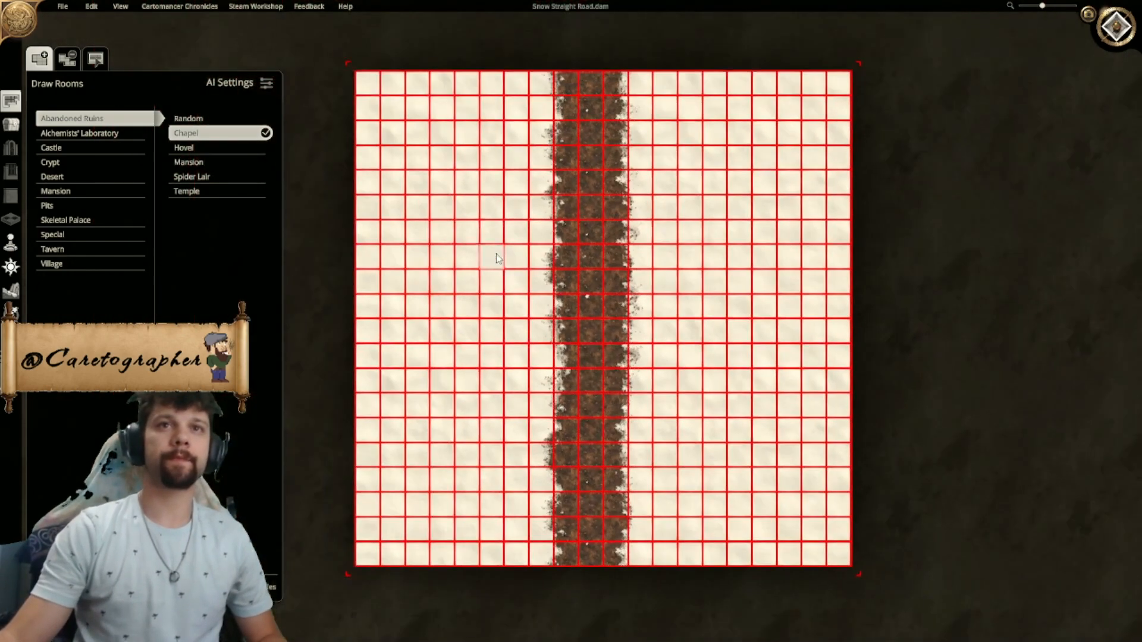
{"action": "left_click", "coordinate": [1126, 33]}
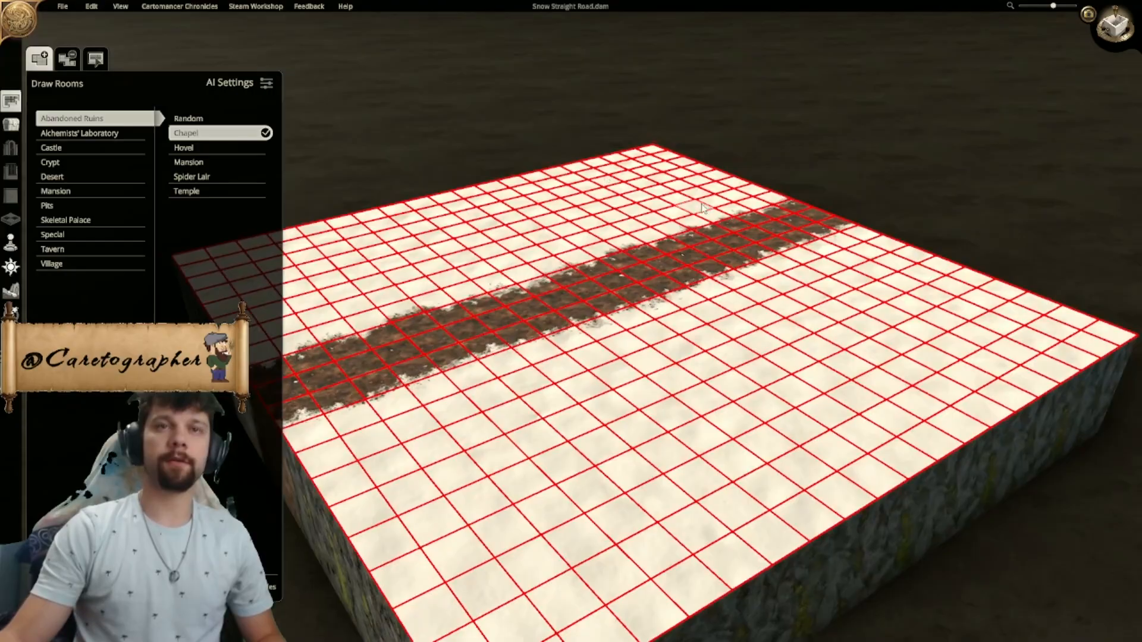
{"action": "middle_click_drag", "start_coordinate": [704, 208], "coordinate": [826, 277]}
{"action": "middle_click_drag", "start_coordinate": [617, 277], "coordinate": [747, 247]}
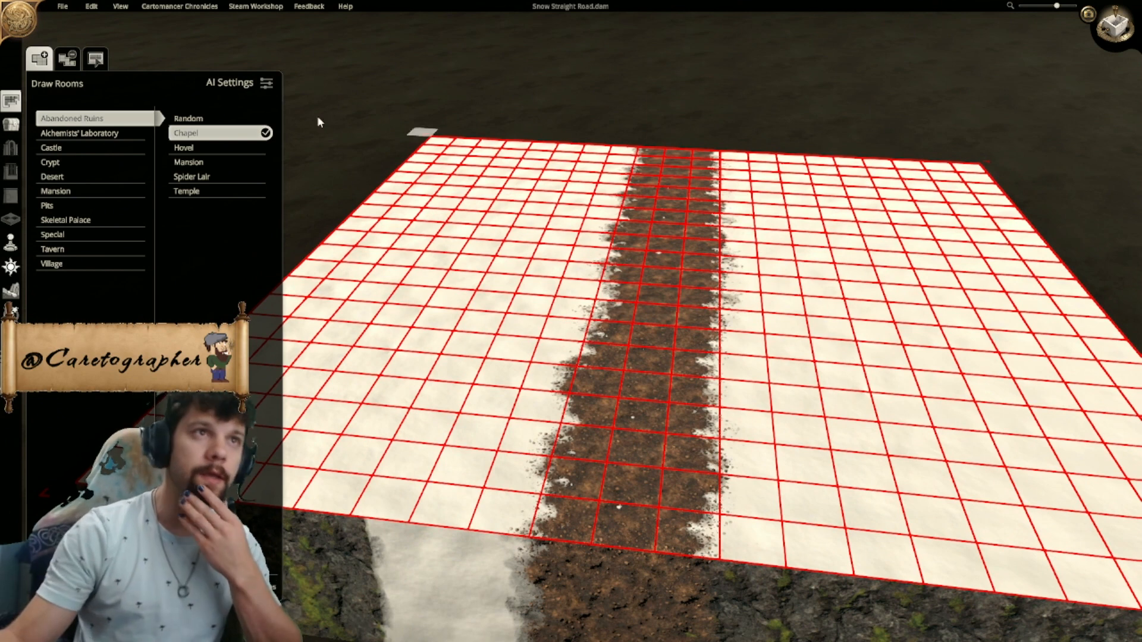
{"action": "left_click", "coordinate": [14, 291]}
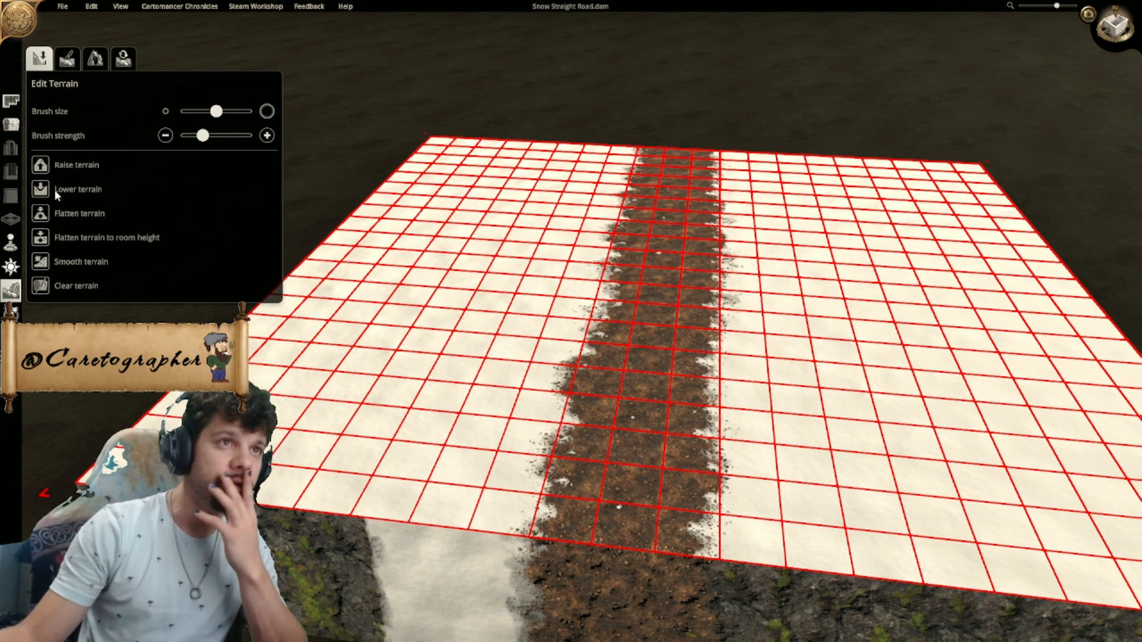
{"action": "left_click", "coordinate": [68, 60]}
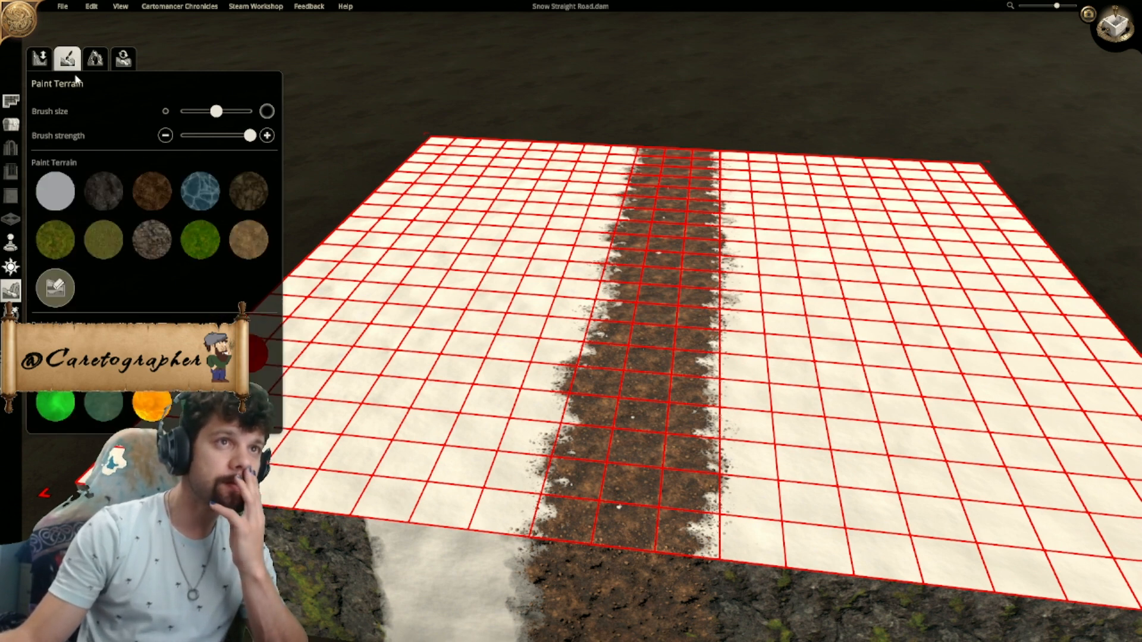
{"action": "left_click", "coordinate": [40, 62]}
- Place a dark grey rock from the nature rocks on the snow west of the road
{"action": "left_click", "coordinate": [11, 124]}
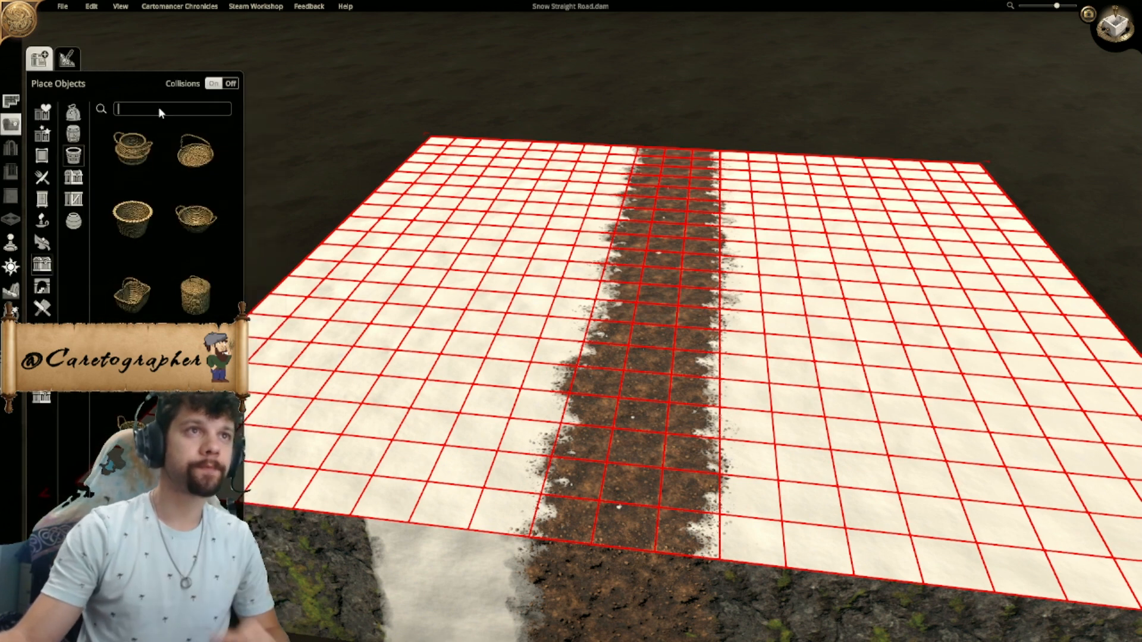
{"action": "left_click", "coordinate": [43, 242]}
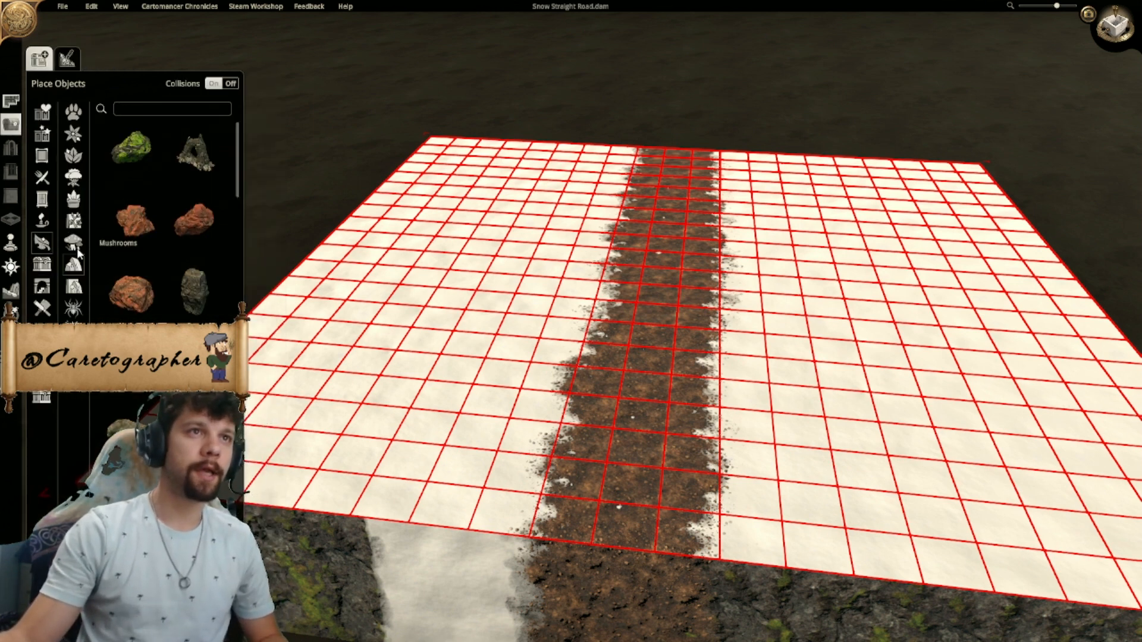
{"action": "left_click", "coordinate": [196, 291]}
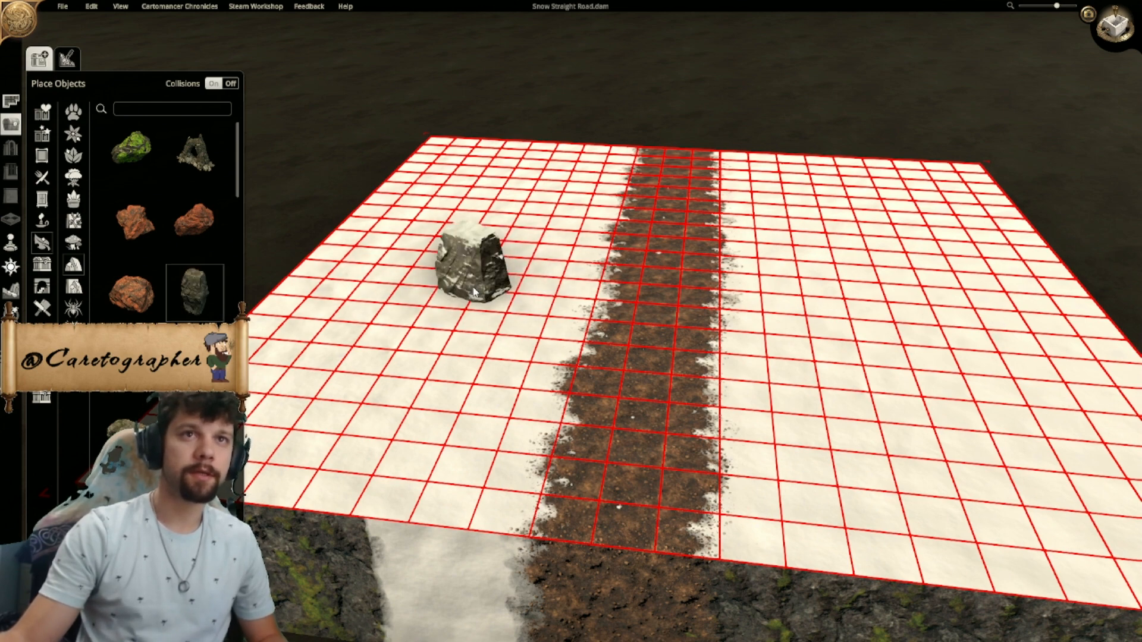
{"action": "left_click", "coordinate": [474, 291]}
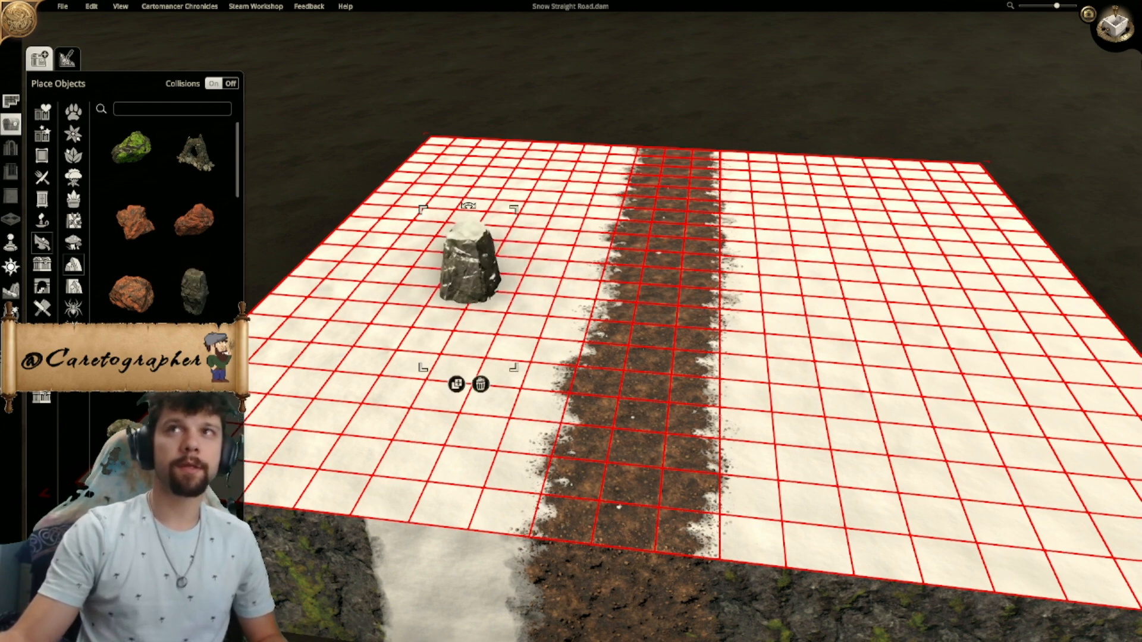
- Enlarge the grey rock to several tiles across and move it to the map's northwest corner
{"action": "key", "text": "Tab"}
{"action": "scroll", "coordinate": [601, 246], "scroll_direction": "down", "scroll_amount": 2}
{"action": "left_click_drag", "start_coordinate": [562, 243], "coordinate": [629, 200]}
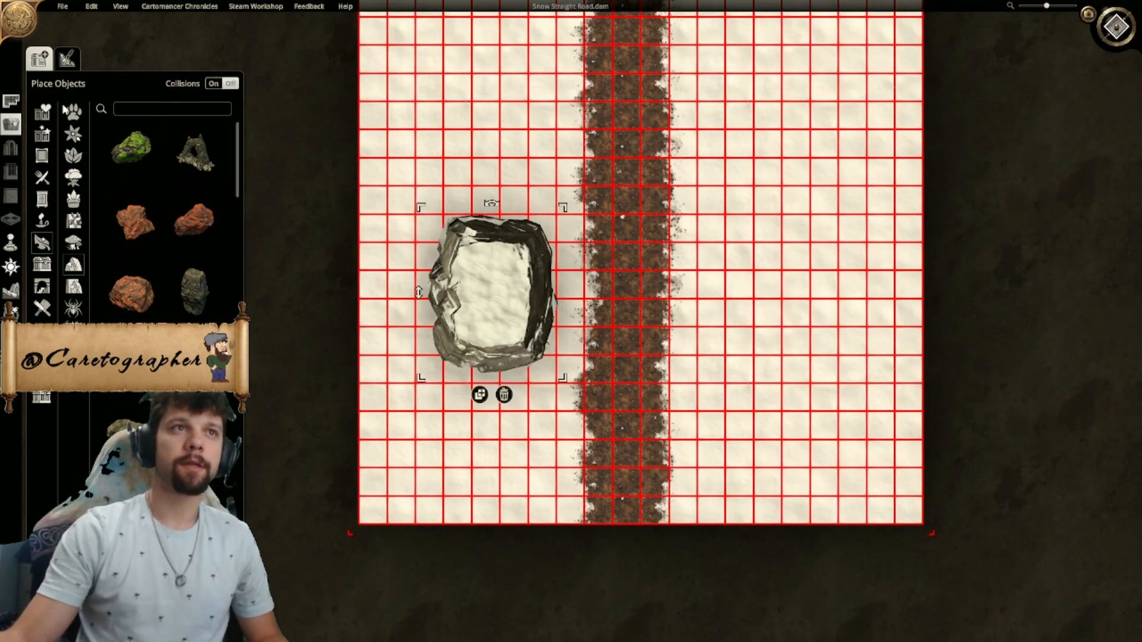
{"action": "left_click_drag", "start_coordinate": [490, 284], "coordinate": [405, 144]}
{"action": "right_click_drag", "start_coordinate": [405, 144], "coordinate": [457, 331]}
{"action": "left_click_drag", "start_coordinate": [457, 331], "coordinate": [465, 241]}
{"action": "left_click_drag", "start_coordinate": [536, 169], "coordinate": [562, 135]}
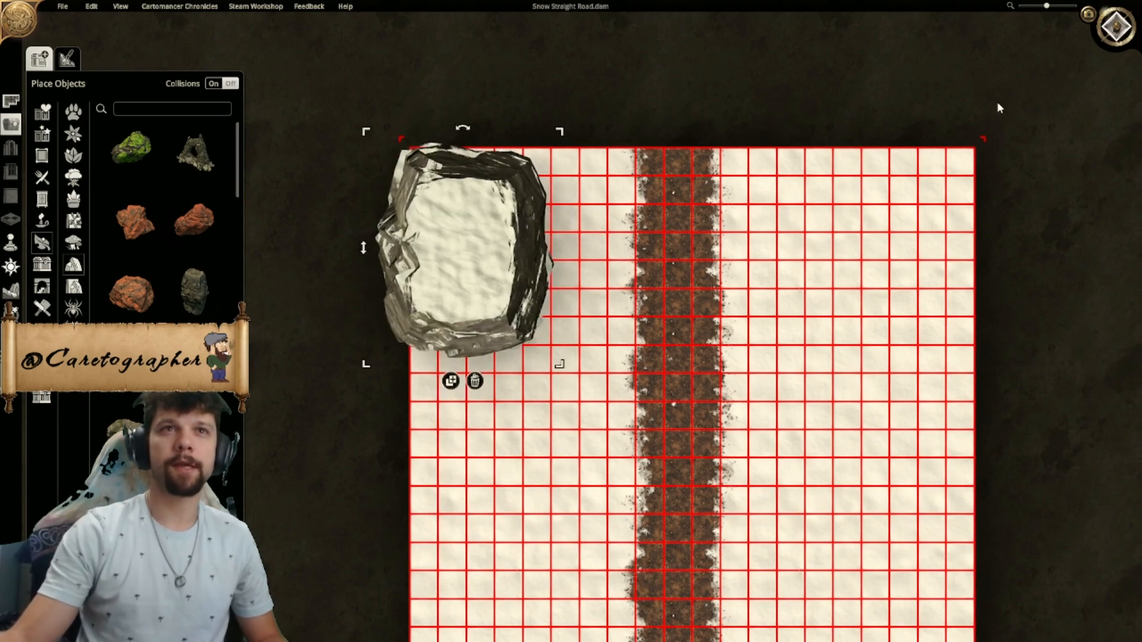
- Reposition the large rock so that it sits inside the map's northwest corner, about six tiles wide
{"action": "key", "text": "Tab"}
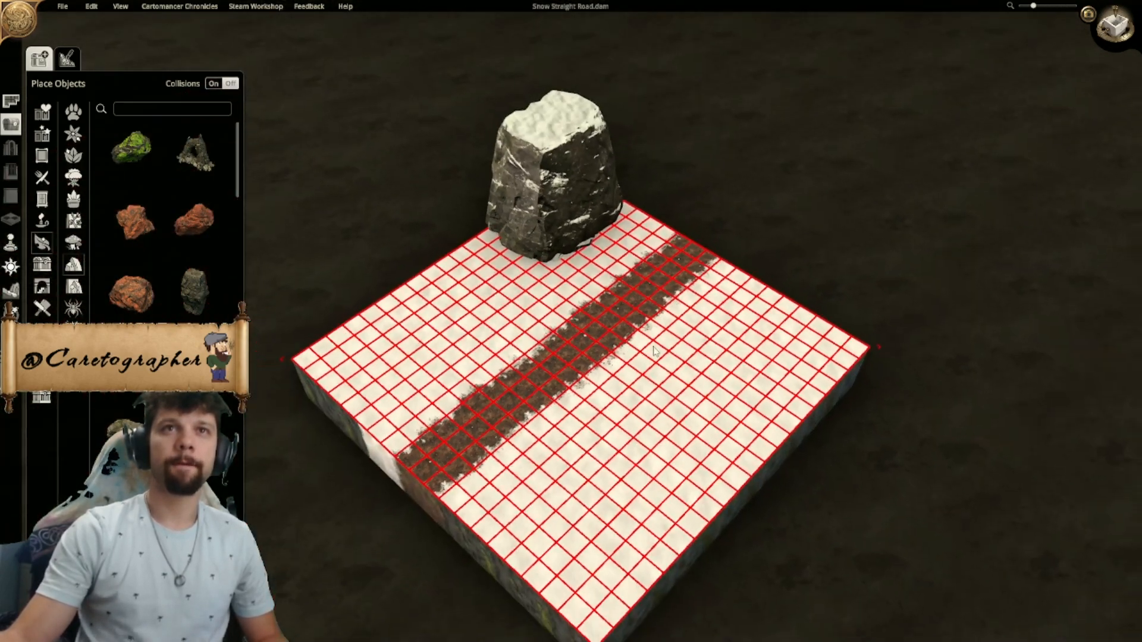
{"action": "scroll", "coordinate": [655, 352], "scroll_direction": "up", "scroll_amount": 2}
{"action": "middle_click_drag", "start_coordinate": [654, 351], "coordinate": [657, 327]}
{"action": "left_click_drag", "start_coordinate": [657, 327], "coordinate": [670, 279]}
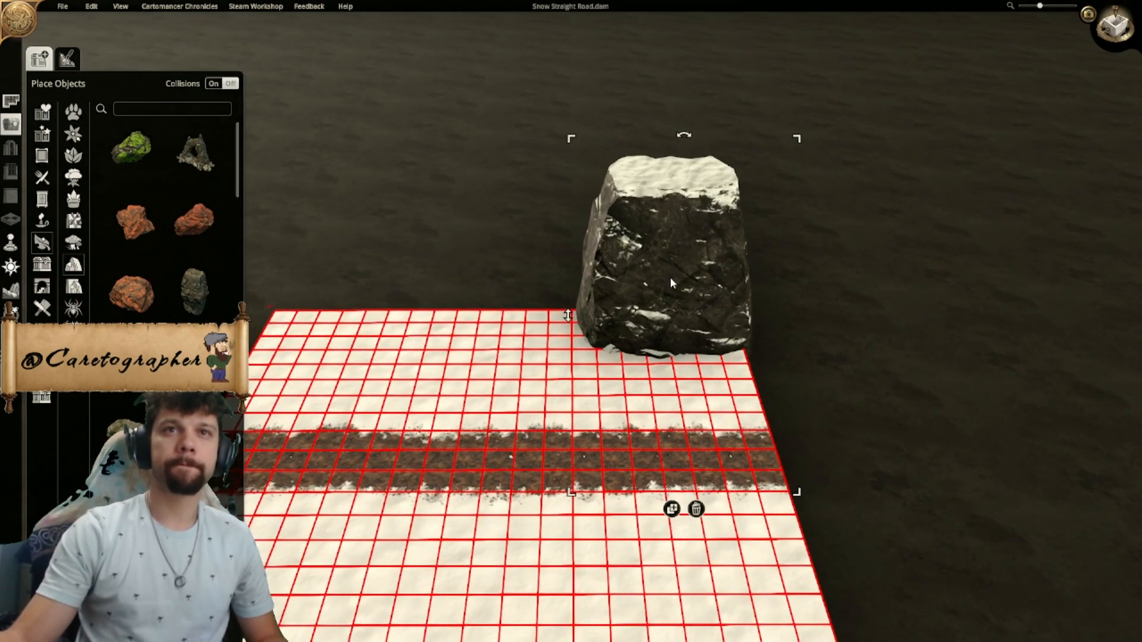
{"action": "left_click", "coordinate": [1121, 28]}
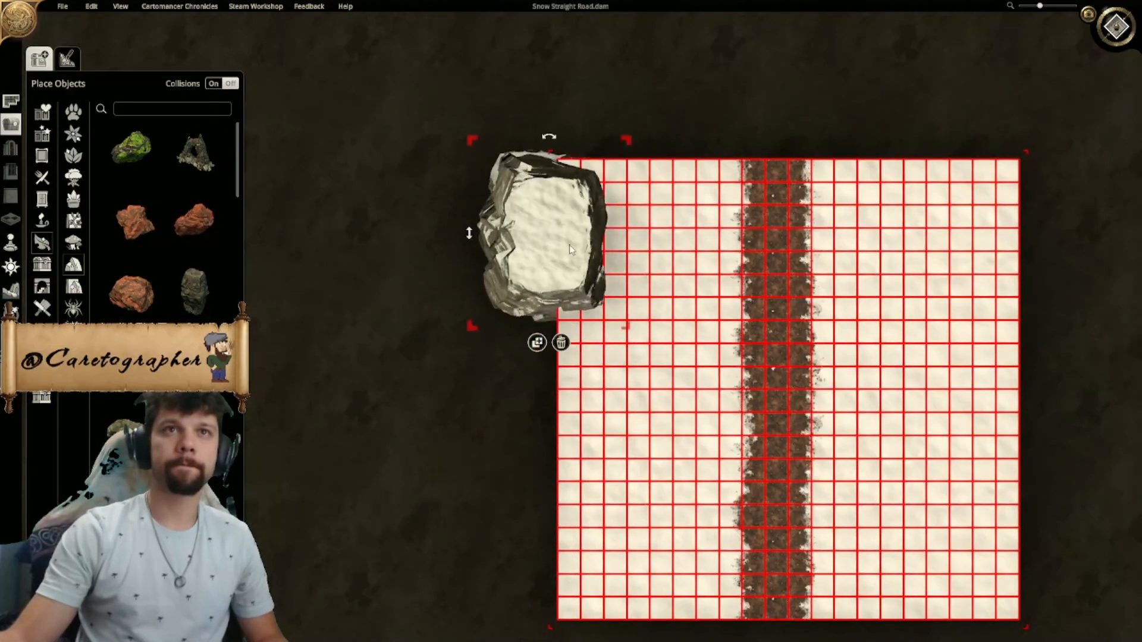
{"action": "left_click_drag", "start_coordinate": [613, 244], "coordinate": [646, 259]}
{"action": "left_click_drag", "start_coordinate": [626, 254], "coordinate": [624, 253]}
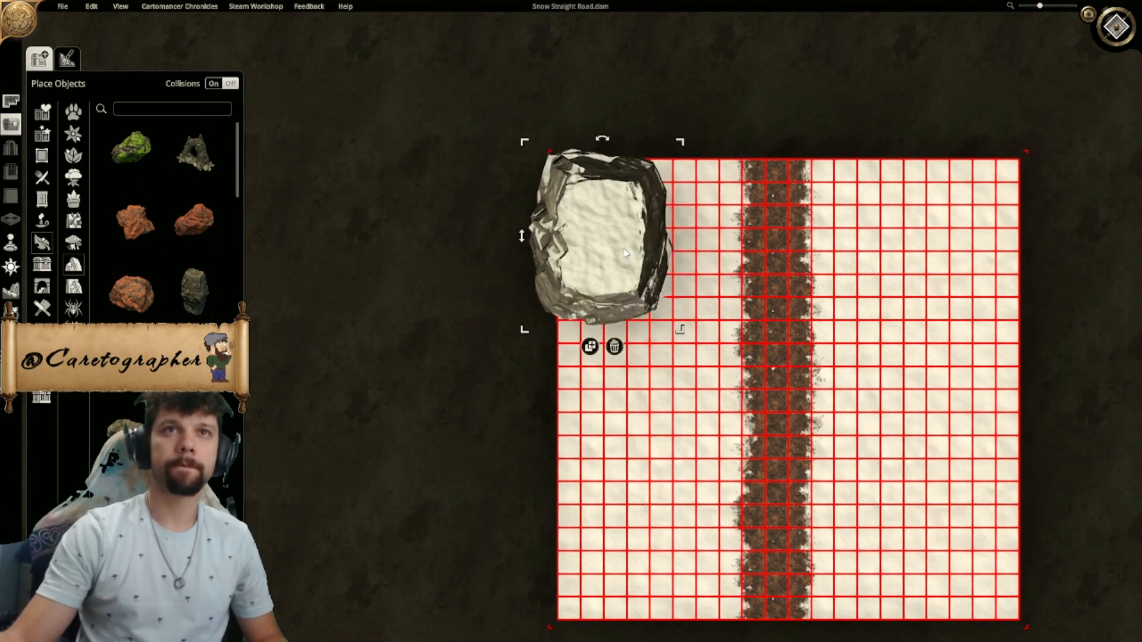
{"action": "right_click_drag", "start_coordinate": [635, 285], "coordinate": [586, 226]}
{"action": "left_click_drag", "start_coordinate": [543, 180], "coordinate": [573, 188]}
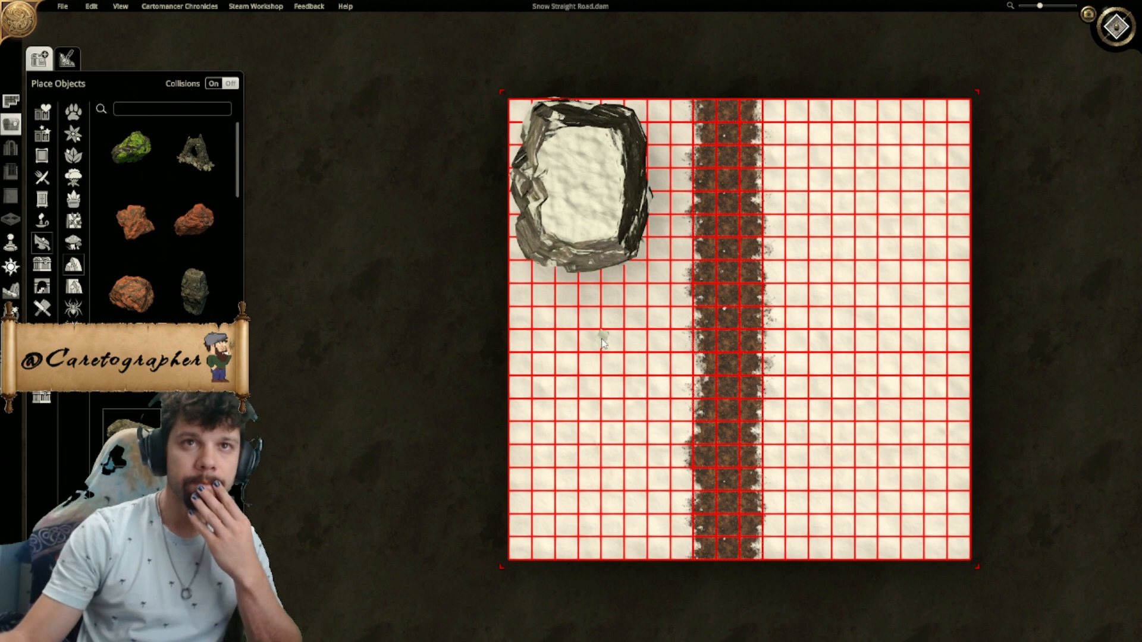
- Place a smaller snow-topped rock over the large rock's northwest corner and raise it to height 5.9
{"action": "left_click_drag", "start_coordinate": [585, 345], "coordinate": [529, 164]}
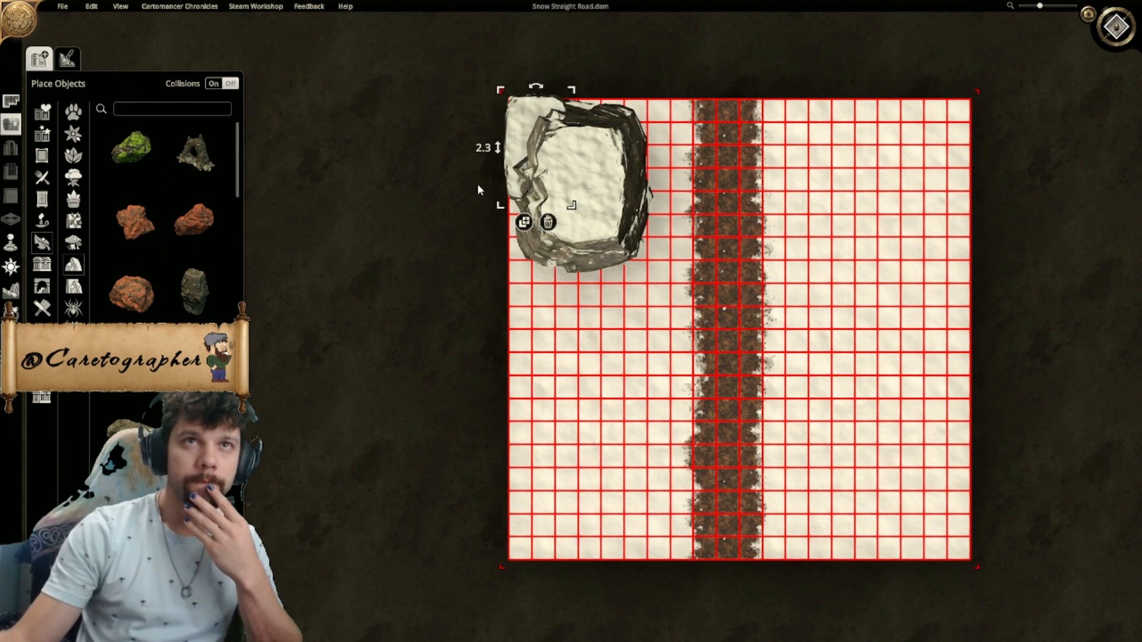
{"action": "left_click_drag", "start_coordinate": [490, 151], "coordinate": [477, 39]}
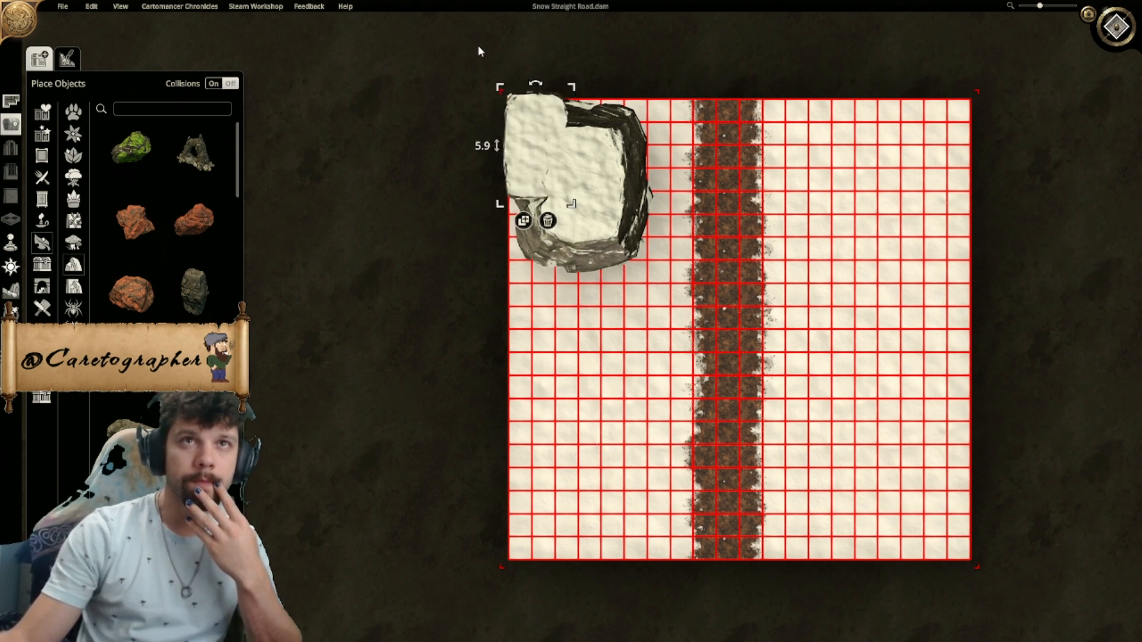
{"action": "left_click", "coordinate": [812, 136]}
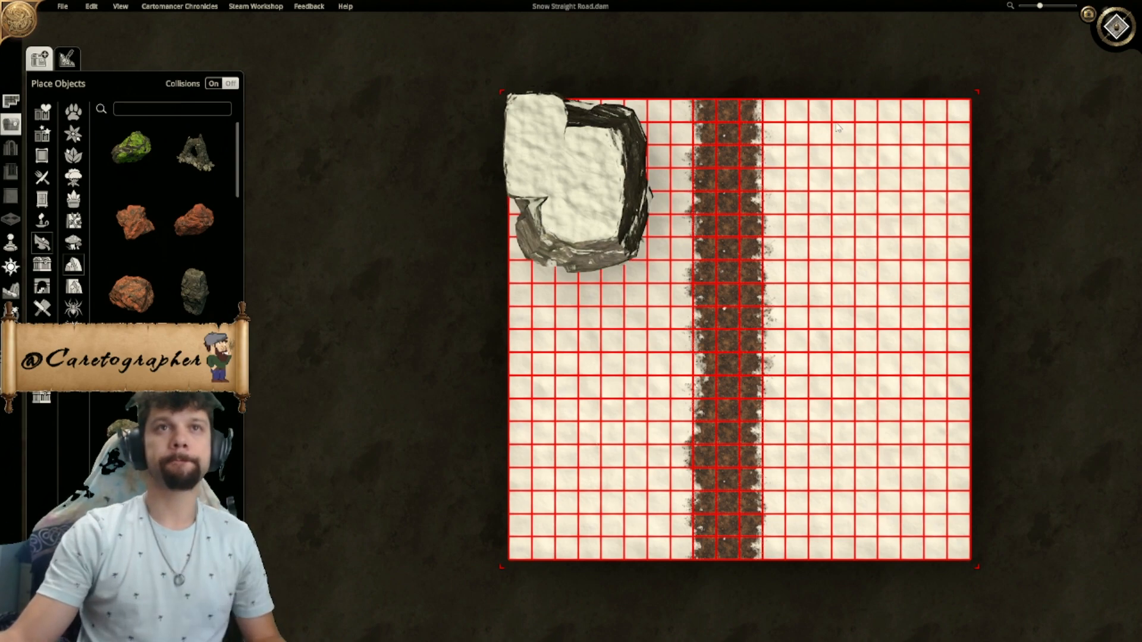
- Place another raised snow-topped rock over the northeast part of the large rock
{"action": "left_click", "coordinate": [1116, 35]}
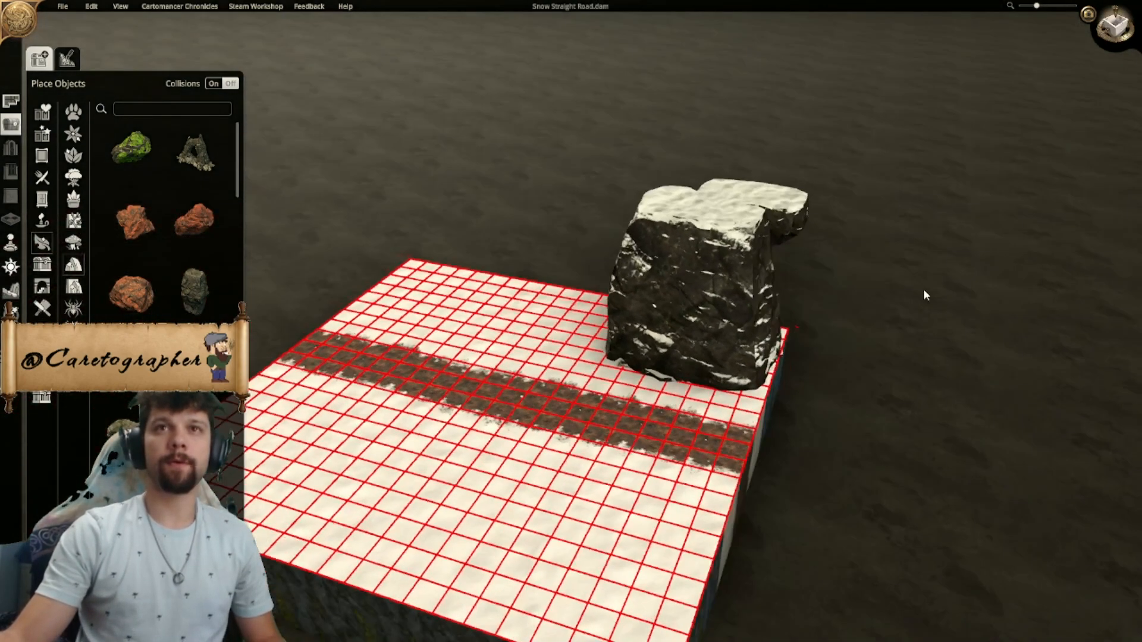
{"action": "scroll", "coordinate": [924, 291], "scroll_direction": "down", "scroll_amount": 2}
{"action": "middle_click_drag", "start_coordinate": [924, 291], "coordinate": [614, 300]}
{"action": "middle_click_drag", "start_coordinate": [730, 308], "coordinate": [573, 329]}
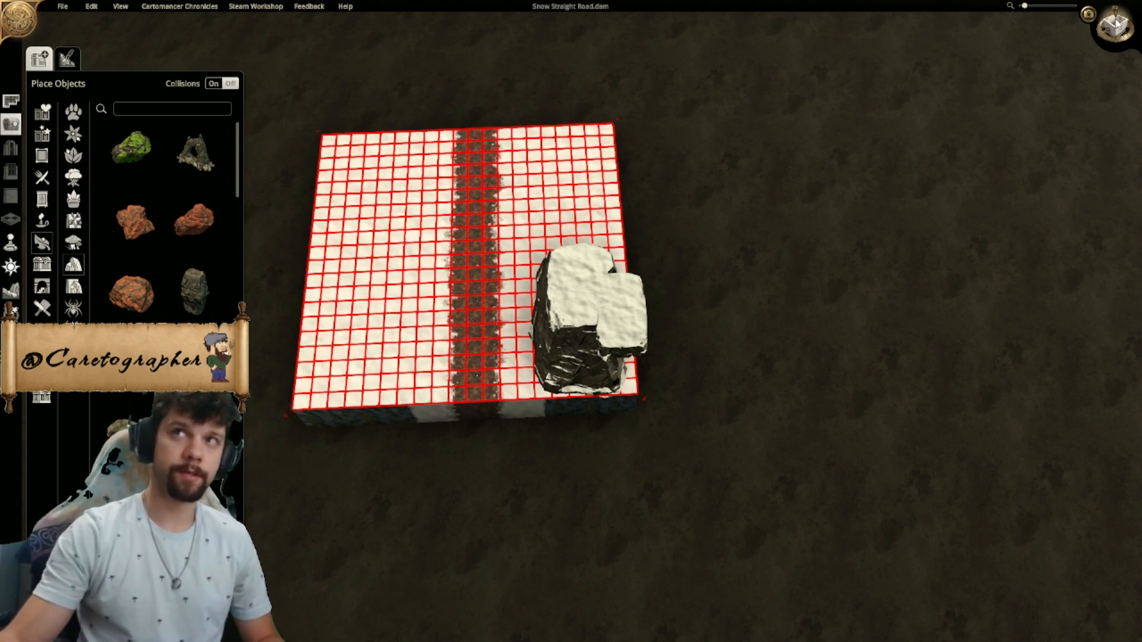
{"action": "left_click", "coordinate": [1113, 25]}
{"action": "scroll", "coordinate": [770, 190], "scroll_direction": "up", "scroll_amount": 5}
{"action": "right_click_drag", "start_coordinate": [770, 191], "coordinate": [492, 306]}
{"action": "left_click", "coordinate": [502, 384]}
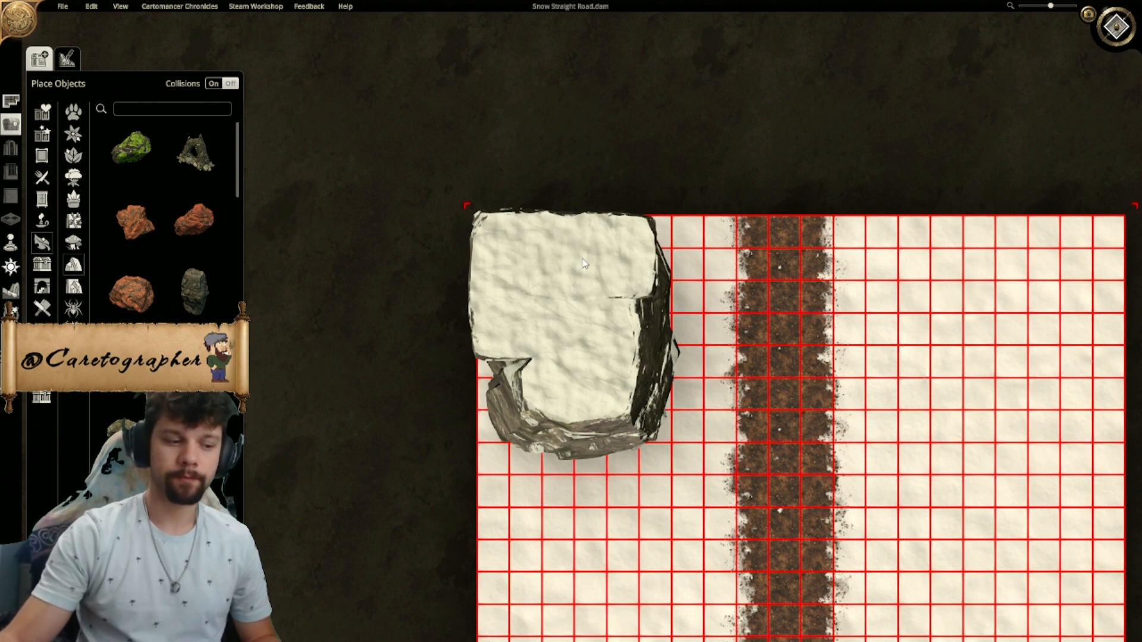
{"action": "left_click", "coordinate": [583, 261]}
- Rotate a further copy of the raised rock and place it over the large rock's southwest part
{"action": "key", "text": "r"}
{"action": "right_click_drag", "start_coordinate": [512, 416], "coordinate": [568, 224]}
{"action": "key", "text": "r"}
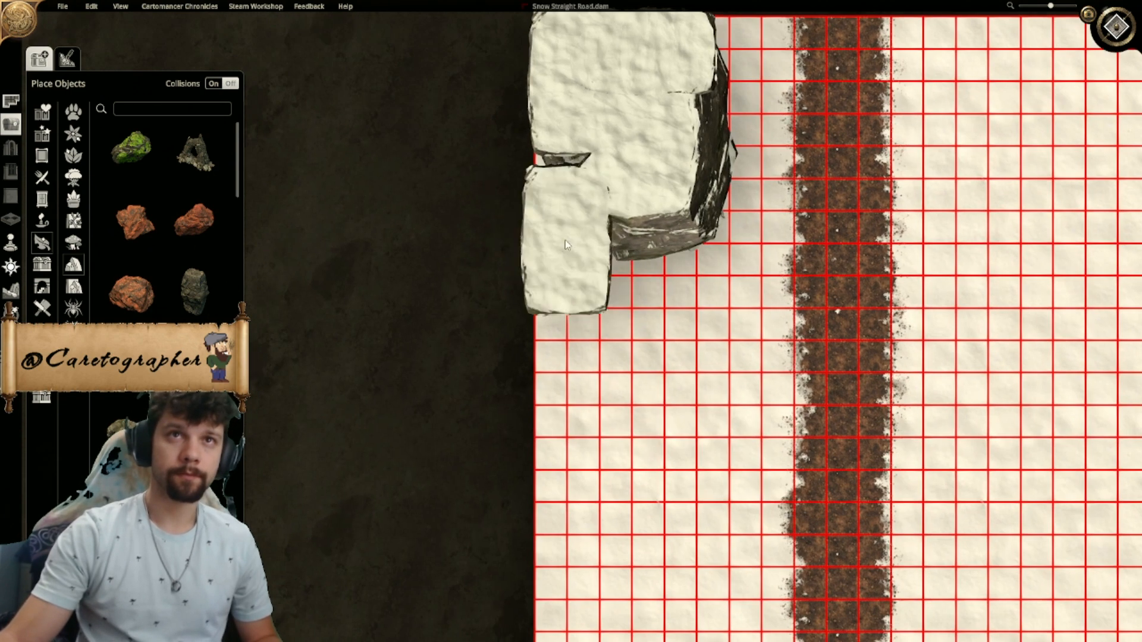
{"action": "left_click", "coordinate": [574, 180]}
{"action": "key", "text": "r"}
{"action": "right_click_drag", "start_coordinate": [608, 497], "coordinate": [595, 256]}
{"action": "right_click", "coordinate": [599, 242]}
{"action": "right_click_drag", "start_coordinate": [611, 140], "coordinate": [604, 432]}
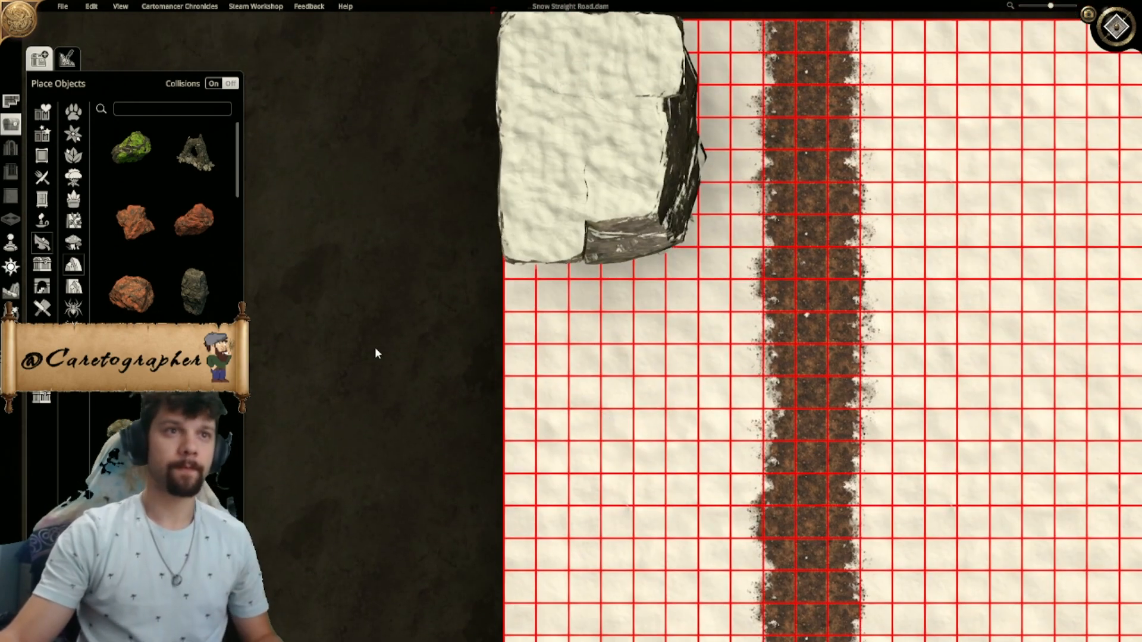
- Place a craggy layered rock south of the flat-topped cliff, enlarge it against the cliff and raise it
{"action": "left_click", "coordinate": [618, 366]}
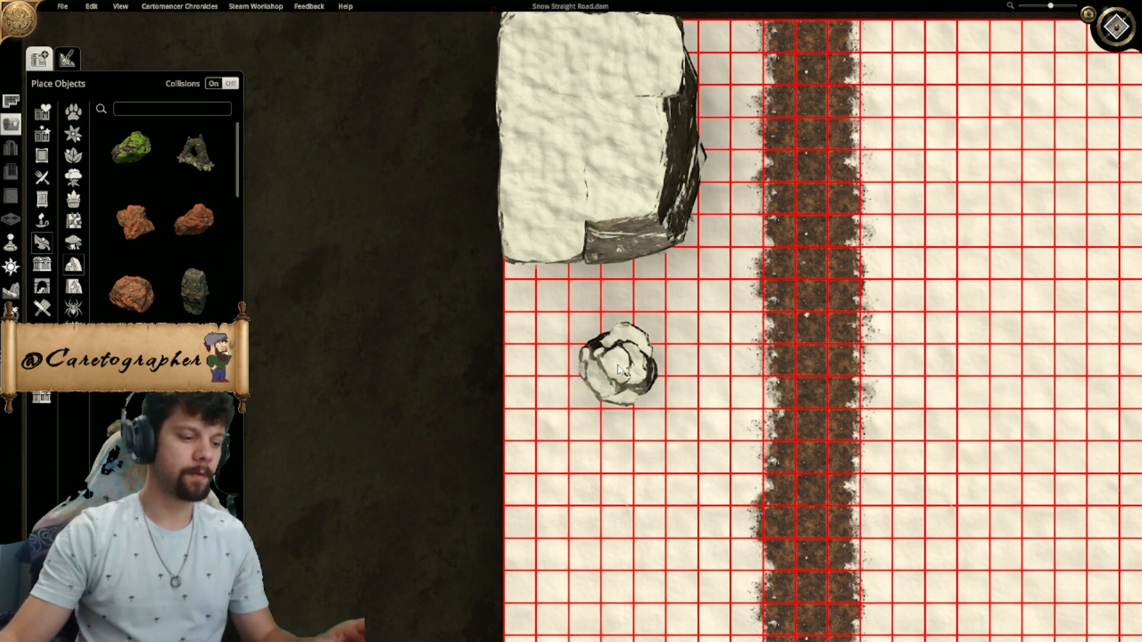
{"action": "left_click_drag", "start_coordinate": [660, 325], "coordinate": [796, 237]}
{"action": "scroll", "coordinate": [663, 366], "scroll_direction": "up", "scroll_amount": 4, "text": "ctrl"}
{"action": "scroll", "coordinate": [662, 366], "scroll_direction": "up", "scroll_amount": 3, "text": "ctrl"}
{"action": "left_click_drag", "start_coordinate": [663, 366], "coordinate": [655, 282]}
{"action": "left_click_drag", "start_coordinate": [510, 280], "coordinate": [510, 112]}
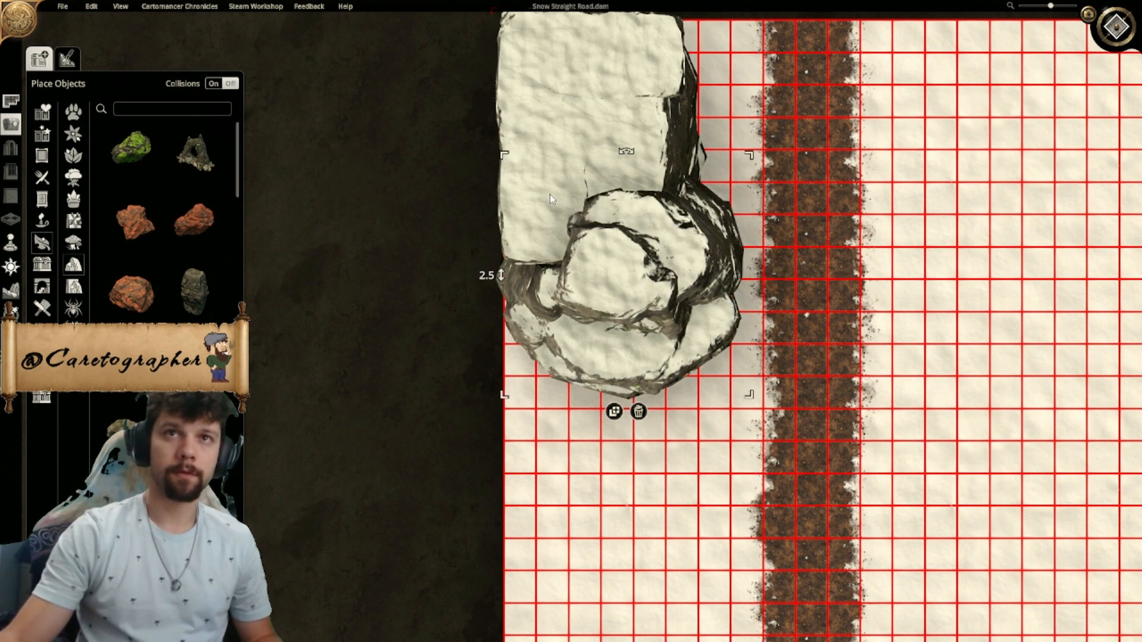
- Place a second large craggy rock beside the first one along the map's west side, rotated differently
{"action": "left_click", "coordinate": [1116, 29]}
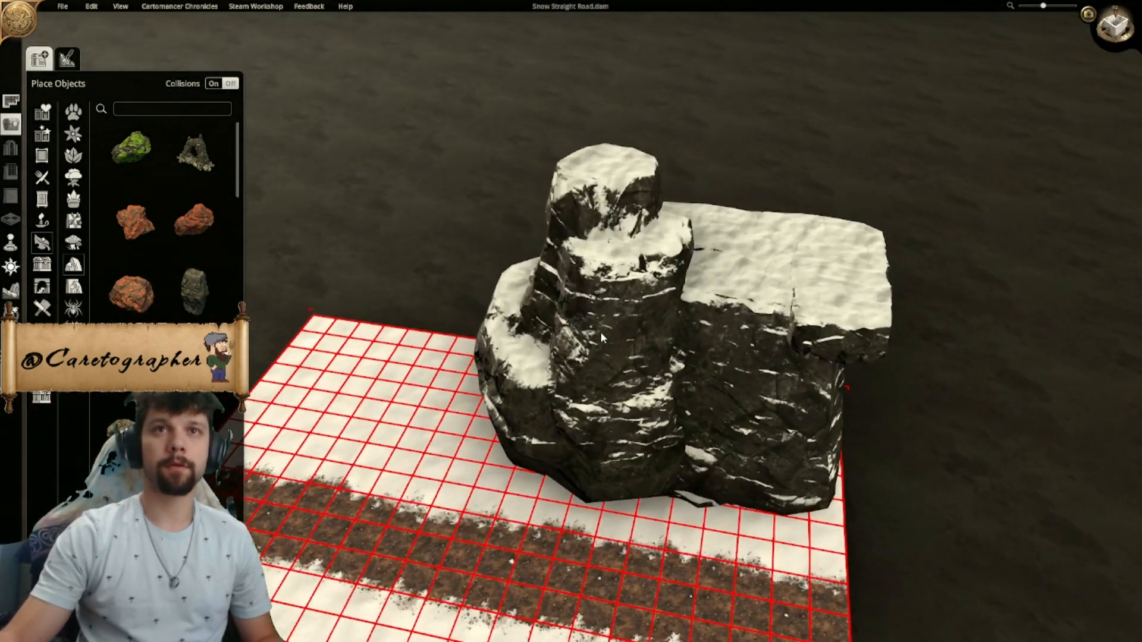
{"action": "left_click", "coordinate": [599, 336]}
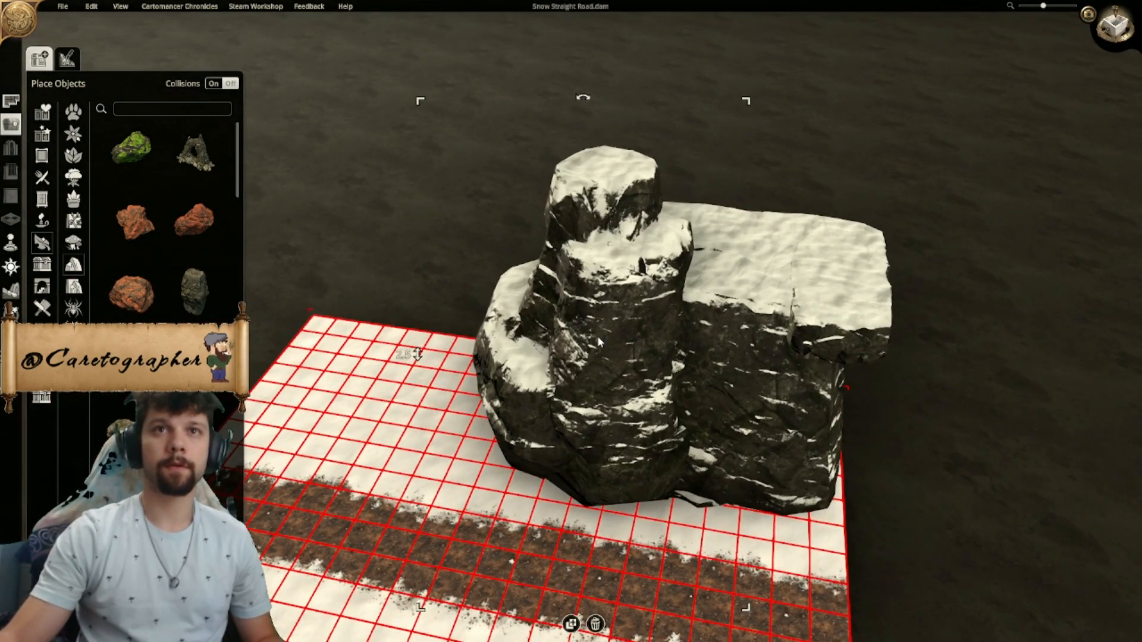
{"action": "mouse_move", "coordinate": [600, 342]}
{"action": "middle_mouse_down"}
{"action": "mouse_move", "coordinate": [548, 381]}
{"action": "mouse_move", "coordinate": [536, 440]}
{"action": "mouse_move", "coordinate": [815, 399]}
{"action": "middle_mouse_up"}
{"action": "scroll", "coordinate": [536, 440], "scroll_direction": "down", "scroll_amount": 1}
{"action": "left_click", "coordinate": [691, 589]}
{"action": "key", "text": "r"}
{"action": "scroll", "coordinate": [590, 381], "scroll_direction": "down", "scroll_amount": 10, "text": "ctrl"}
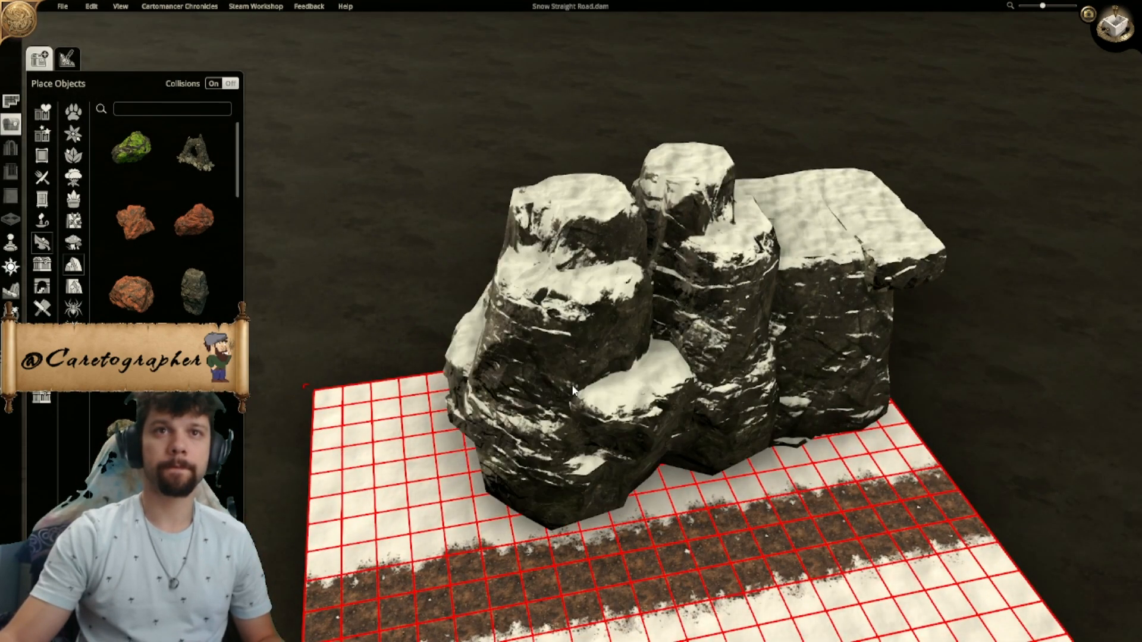
{"action": "scroll", "coordinate": [573, 389], "scroll_direction": "down", "scroll_amount": 3, "text": "ctrl"}
{"action": "scroll", "coordinate": [573, 390], "scroll_direction": "down", "scroll_amount": 8, "text": "ctrl"}
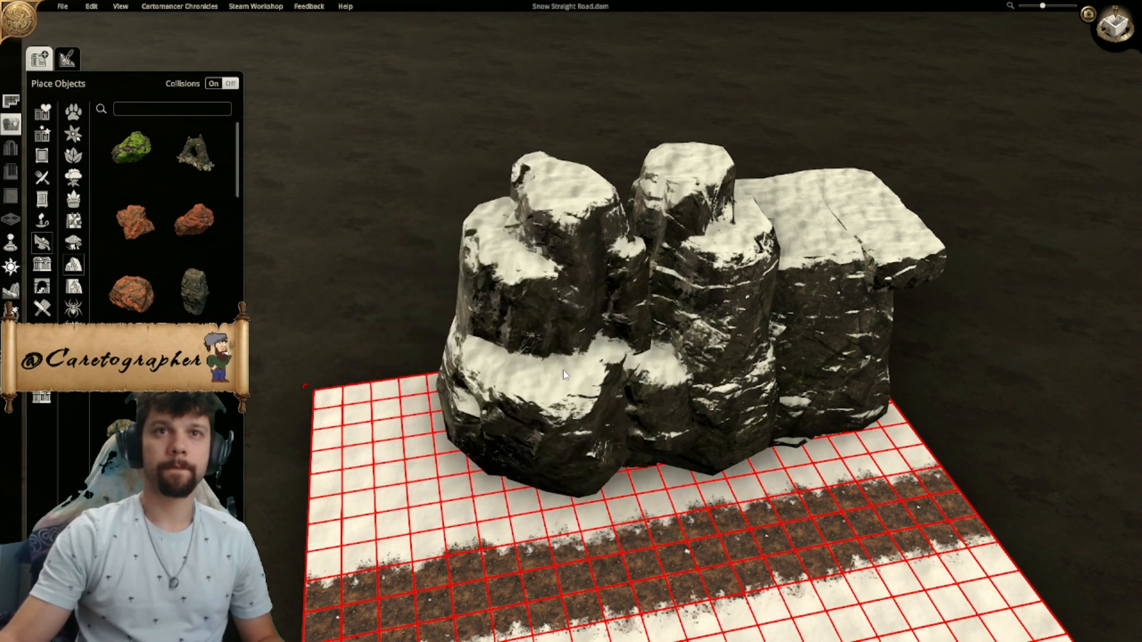
{"action": "left_click", "coordinate": [606, 368]}
- Lower the second craggy rock, then rotate it and shift it tight against the first one
{"action": "left_click_drag", "start_coordinate": [460, 338], "coordinate": [462, 464]}
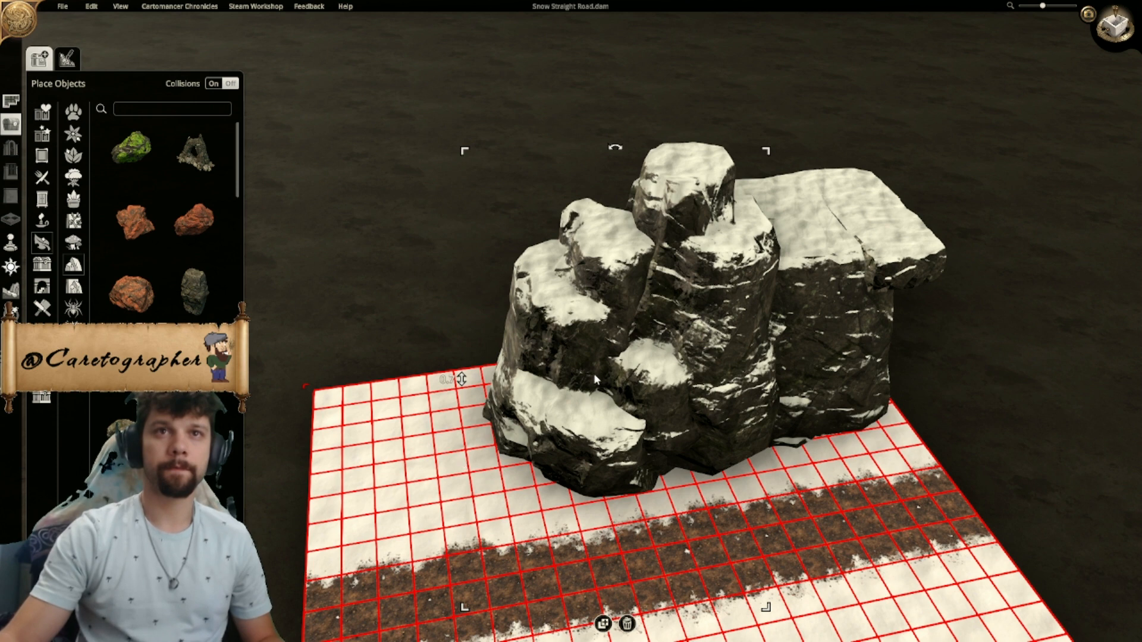
{"action": "scroll", "coordinate": [586, 375], "scroll_direction": "down", "scroll_amount": 1, "text": "ctrl"}
{"action": "scroll", "coordinate": [585, 375], "scroll_direction": "up", "scroll_amount": 2, "text": "ctrl"}
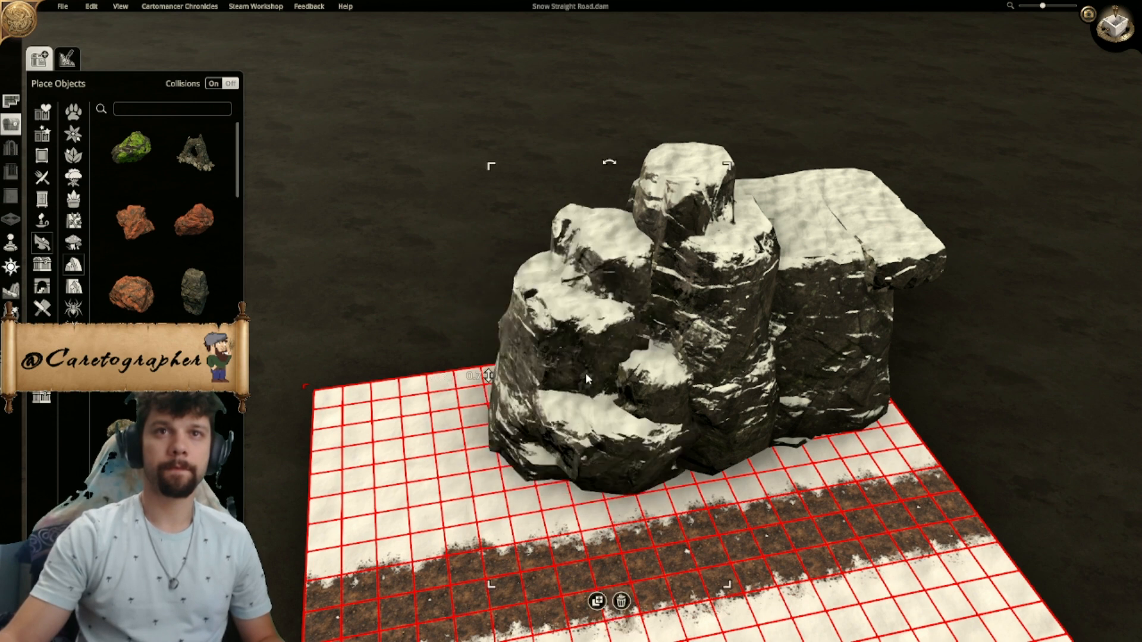
{"action": "scroll", "coordinate": [586, 375], "scroll_direction": "up", "scroll_amount": 1, "text": "ctrl"}
{"action": "left_click_drag", "start_coordinate": [570, 342], "coordinate": [603, 345]}
{"action": "scroll", "coordinate": [603, 348], "scroll_direction": "up", "scroll_amount": 2, "text": "ctrl"}
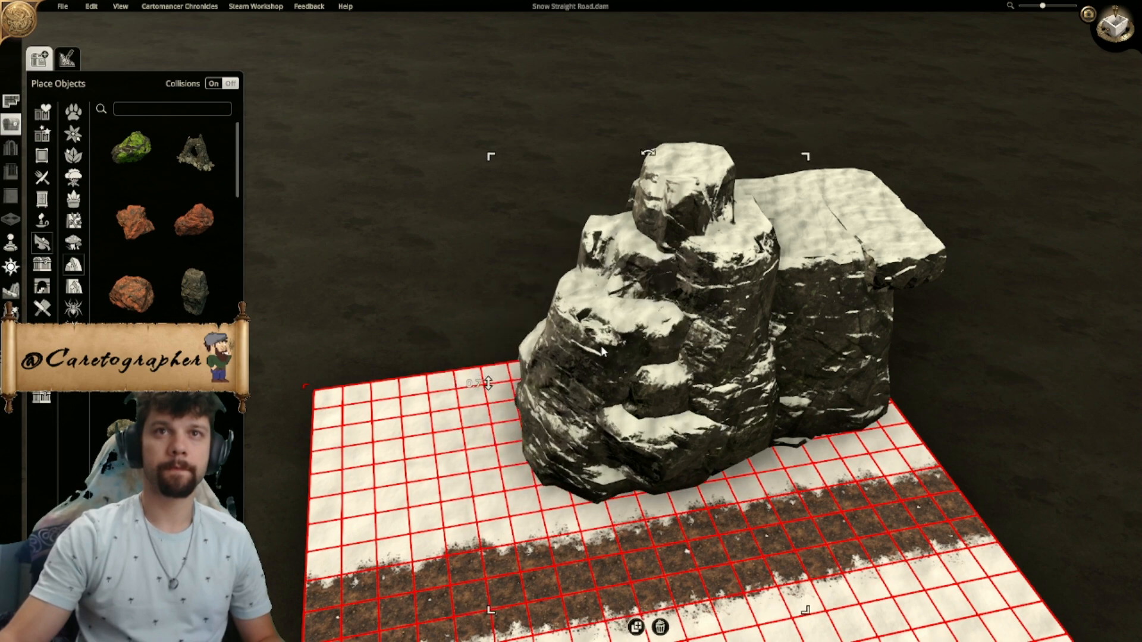
- Place another large flat-topped rock at the southern end of the cliff row
{"action": "left_click", "coordinate": [731, 256]}
{"action": "middle_click_drag", "start_coordinate": [646, 339], "coordinate": [756, 235]}
{"action": "scroll", "coordinate": [603, 278], "scroll_direction": "up", "scroll_amount": 2}
{"action": "left_click", "coordinate": [698, 422]}
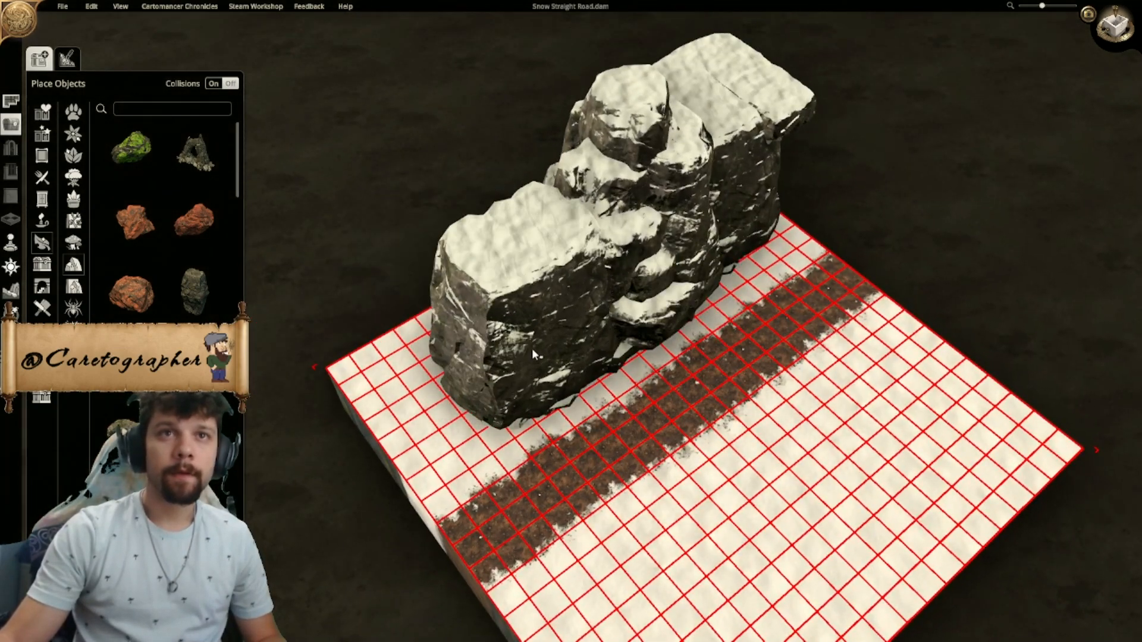
- Lower the southern flat-topped rock to height -1.8 and adjust its position against the craggy rocks
{"action": "left_click", "coordinate": [531, 331]}
{"action": "left_click_drag", "start_coordinate": [368, 322], "coordinate": [369, 370]}
{"action": "middle_click_drag", "start_coordinate": [544, 342], "coordinate": [731, 371]}
{"action": "left_click_drag", "start_coordinate": [559, 342], "coordinate": [541, 323]}
{"action": "scroll", "coordinate": [541, 323], "scroll_direction": "down", "scroll_amount": 3}
{"action": "scroll", "coordinate": [538, 323], "scroll_direction": "down", "scroll_amount": 5}
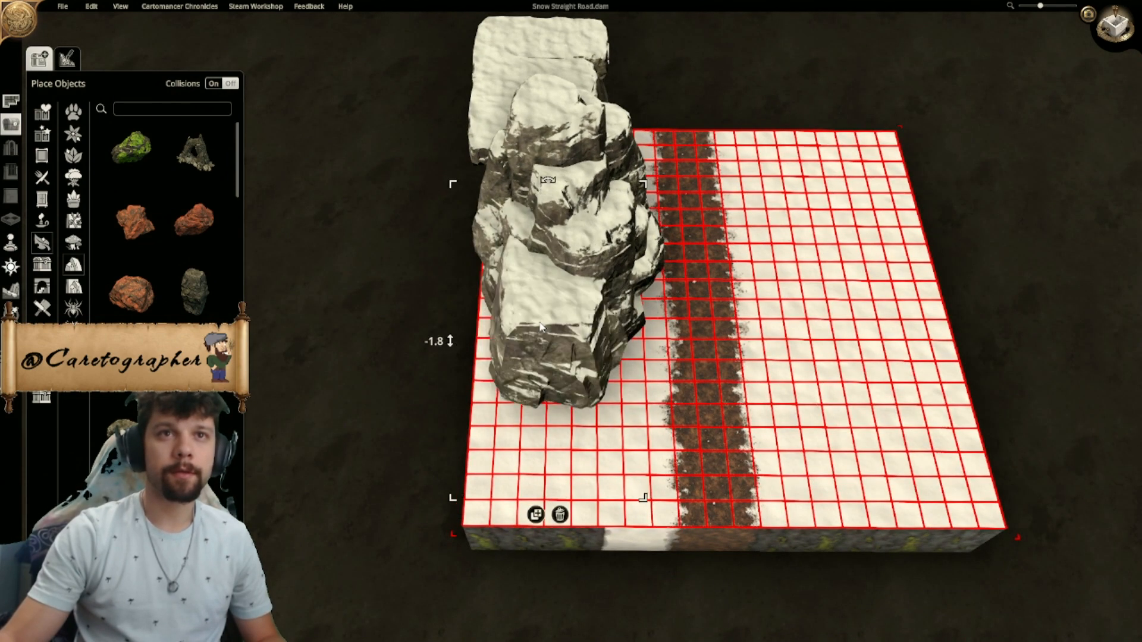
- Examine the snowy cliff row on the west side from above and from several sides
{"action": "middle_click_drag", "start_coordinate": [527, 319], "coordinate": [380, 286]}
{"action": "scroll", "coordinate": [341, 230], "scroll_direction": "up", "scroll_amount": 3}
{"action": "scroll", "coordinate": [419, 254], "scroll_direction": "down", "scroll_amount": 2}
{"action": "middle_click_drag", "start_coordinate": [671, 393], "coordinate": [550, 442]}
{"action": "middle_click_drag", "start_coordinate": [464, 324], "coordinate": [785, 450]}
{"action": "middle_click_drag", "start_coordinate": [503, 380], "coordinate": [506, 252]}
{"action": "right_click_drag", "start_coordinate": [505, 253], "coordinate": [666, 267]}
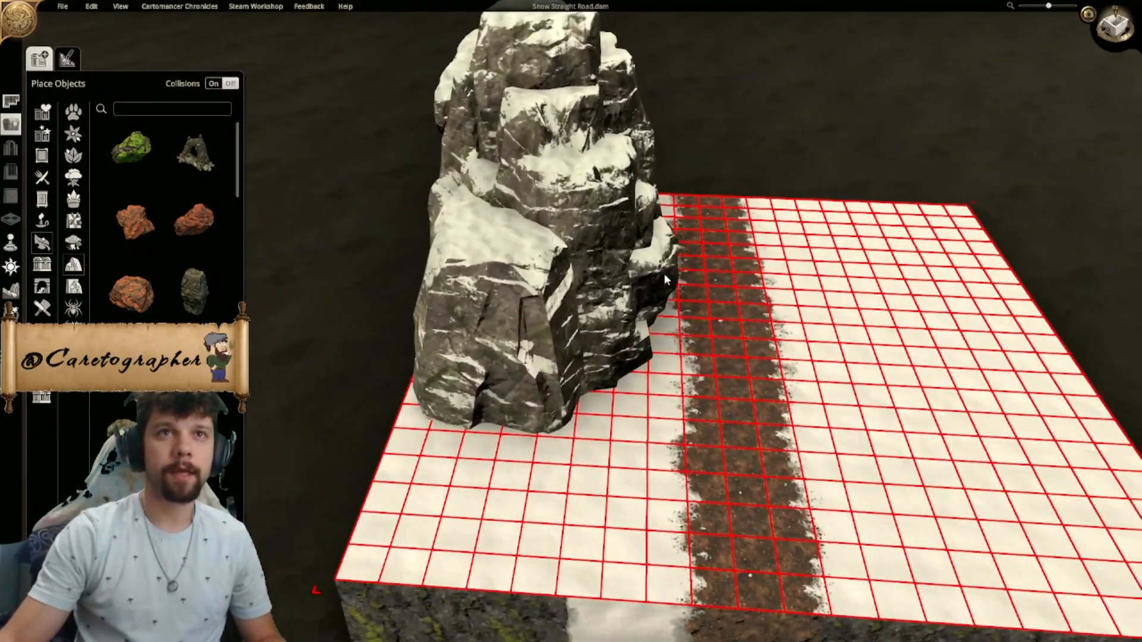
{"action": "middle_click_drag", "start_coordinate": [666, 238], "coordinate": [619, 303]}
{"action": "scroll", "coordinate": [619, 303], "scroll_direction": "down", "scroll_amount": 2}
{"action": "middle_click_drag", "start_coordinate": [752, 338], "coordinate": [593, 459]}
{"action": "scroll", "coordinate": [592, 459], "scroll_direction": "down", "scroll_amount": 2}
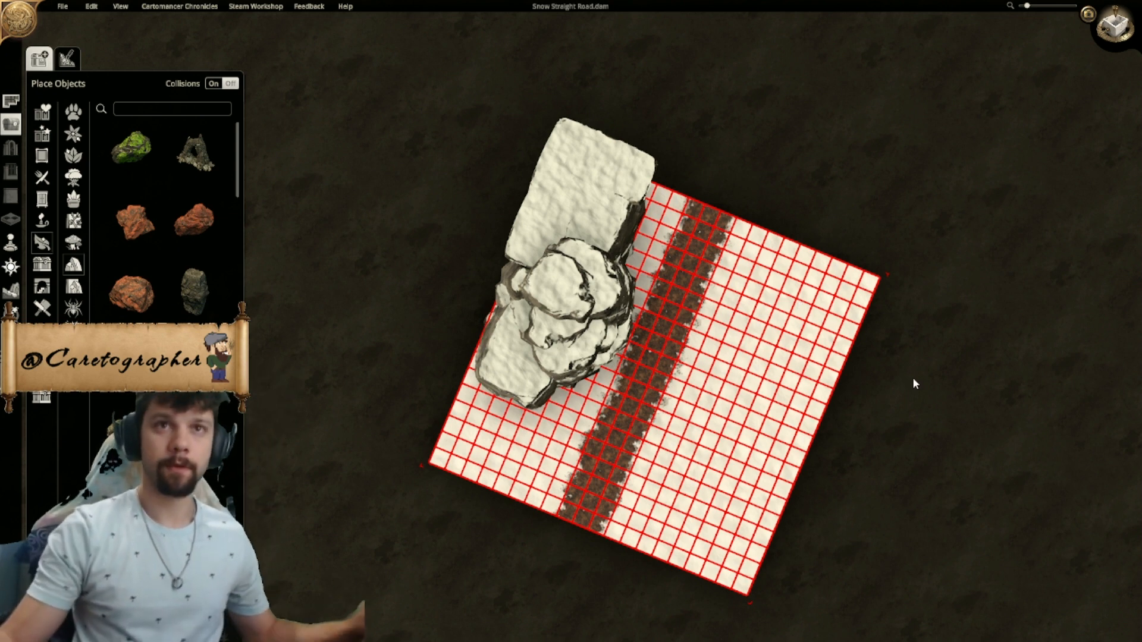
{"action": "middle_click_drag", "start_coordinate": [798, 391], "coordinate": [837, 434]}
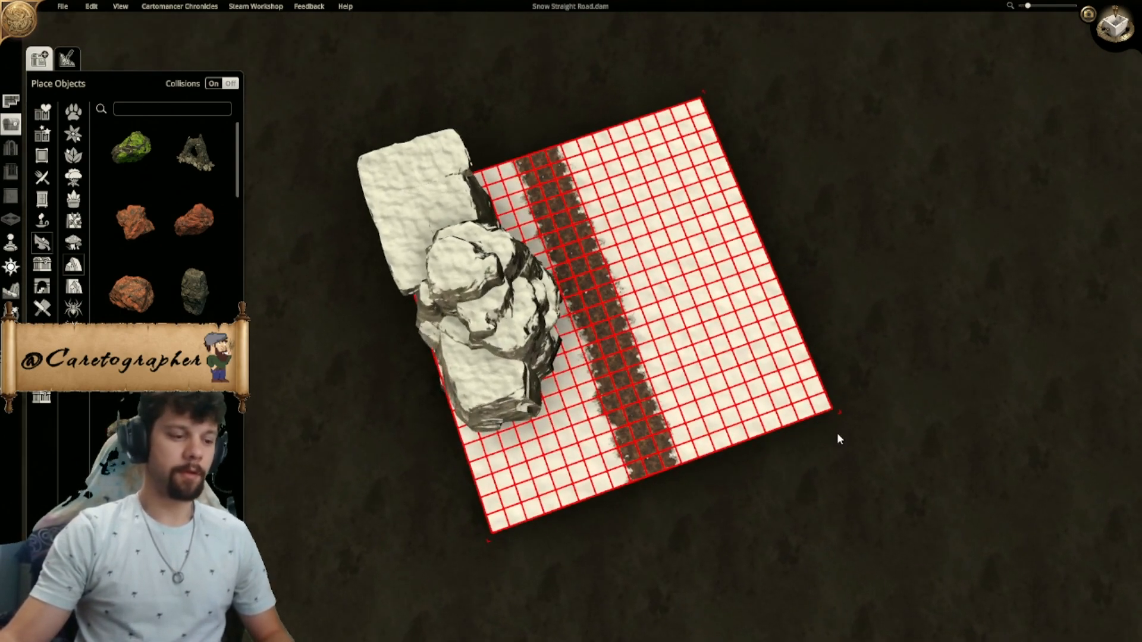
{"action": "scroll", "coordinate": [691, 422], "scroll_direction": "up", "scroll_amount": 3}
{"action": "middle_click_drag", "start_coordinate": [692, 422], "coordinate": [666, 380]}
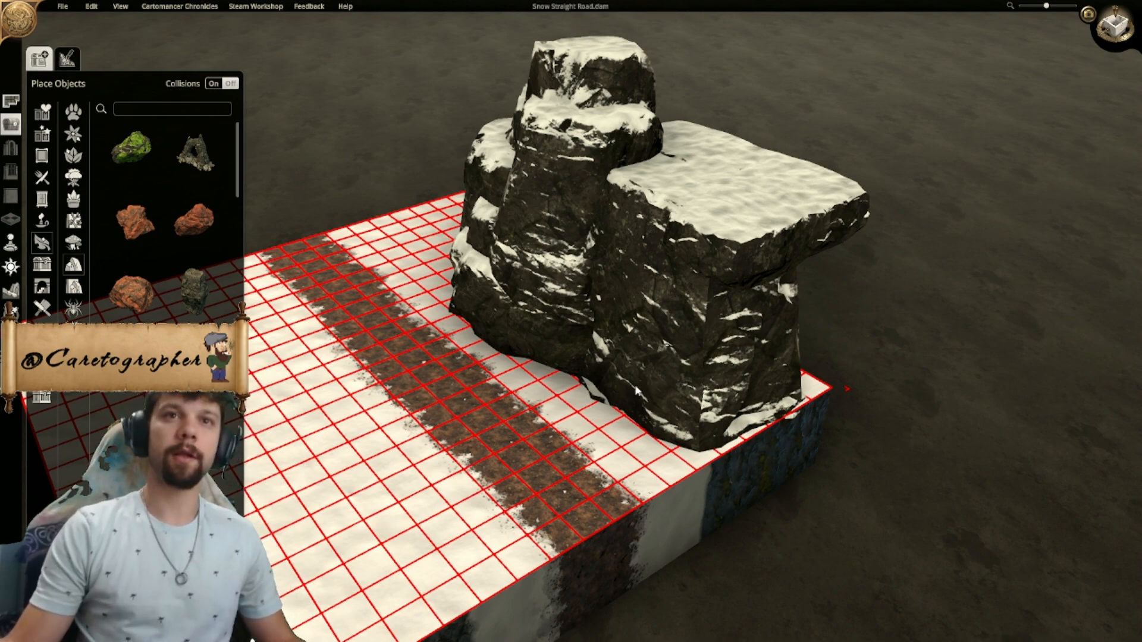
{"action": "middle_click_drag", "start_coordinate": [631, 385], "coordinate": [736, 379]}
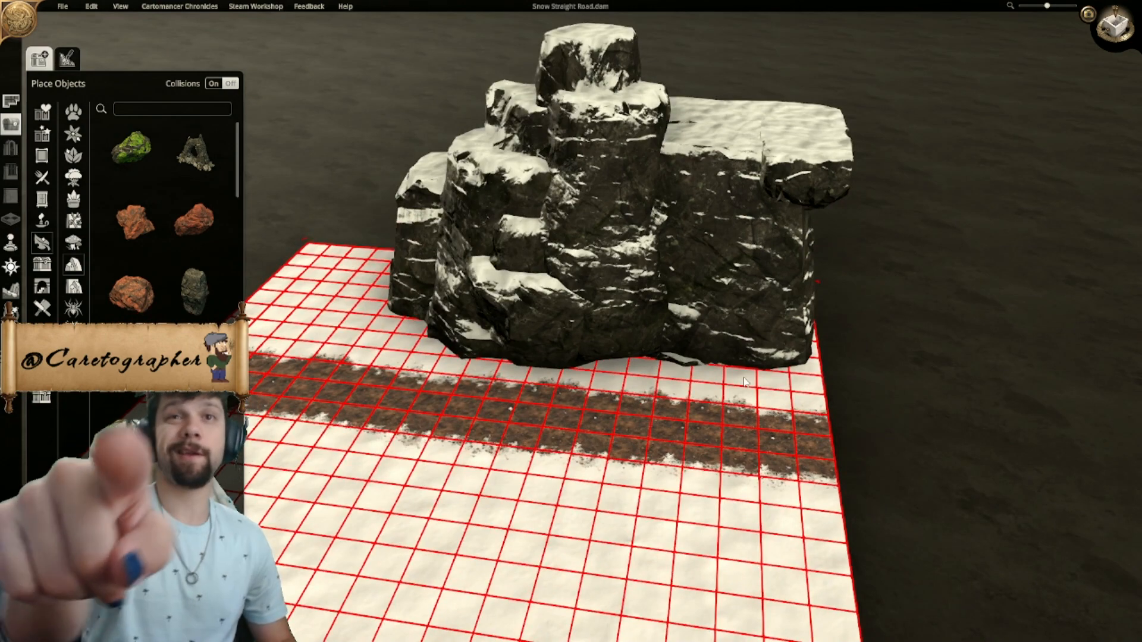
{"action": "middle_click_drag", "start_coordinate": [600, 321], "coordinate": [728, 294]}
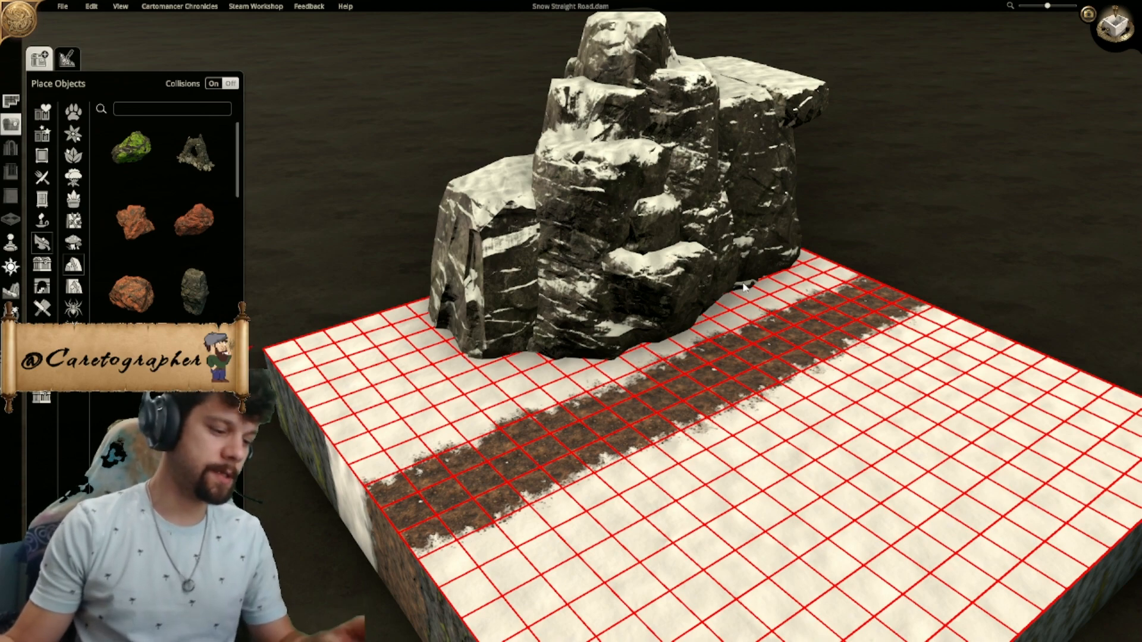
- Place a small red rock on top of the northern flat-topped rock and tint it white
{"action": "middle_click_drag", "start_coordinate": [850, 283], "coordinate": [296, 328]}
{"action": "left_click", "coordinate": [150, 237]}
{"action": "right_click_drag", "start_coordinate": [734, 166], "coordinate": [695, 245]}
{"action": "left_click", "coordinate": [671, 216]}
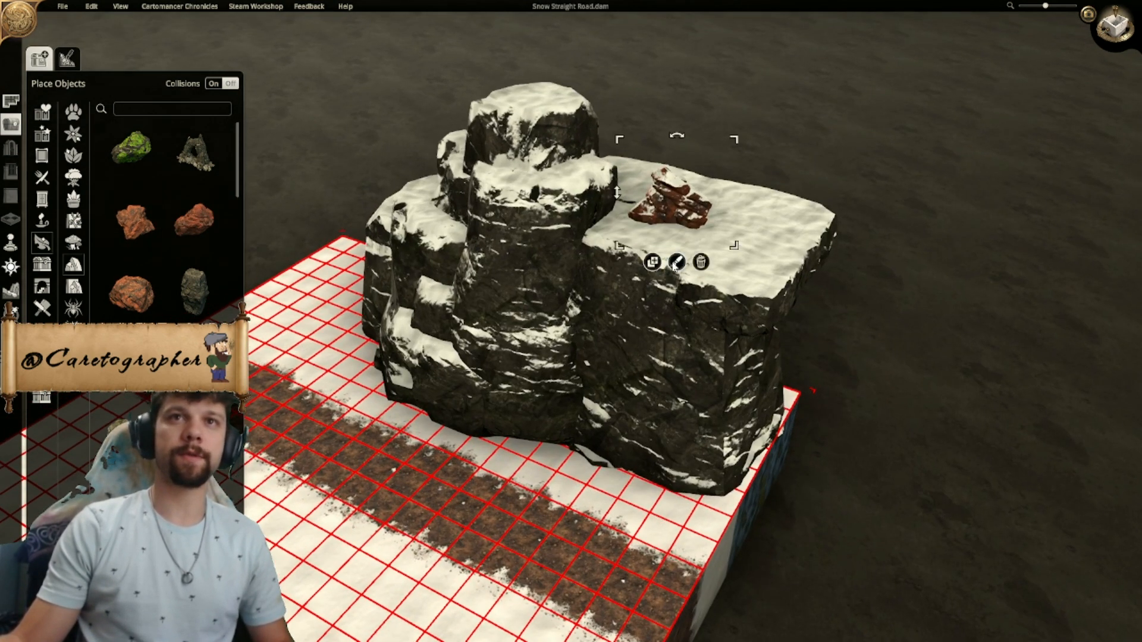
{"action": "left_click", "coordinate": [677, 262]}
{"action": "left_click", "coordinate": [738, 293]}
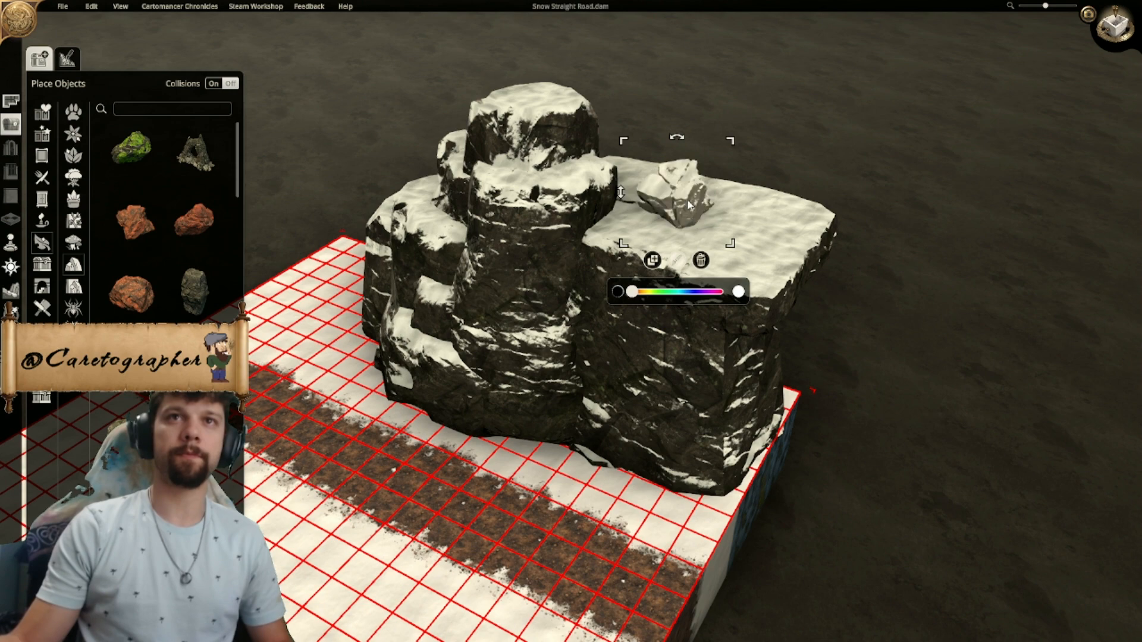
- Shift the white-tinted rock toward the craggy rocks, check it up close and delete it
{"action": "left_click_drag", "start_coordinate": [684, 206], "coordinate": [620, 202]}
{"action": "middle_click_drag", "start_coordinate": [658, 205], "coordinate": [517, 238]}
{"action": "right_click_drag", "start_coordinate": [518, 240], "coordinate": [505, 376]}
{"action": "left_click_drag", "start_coordinate": [509, 417], "coordinate": [585, 379]}
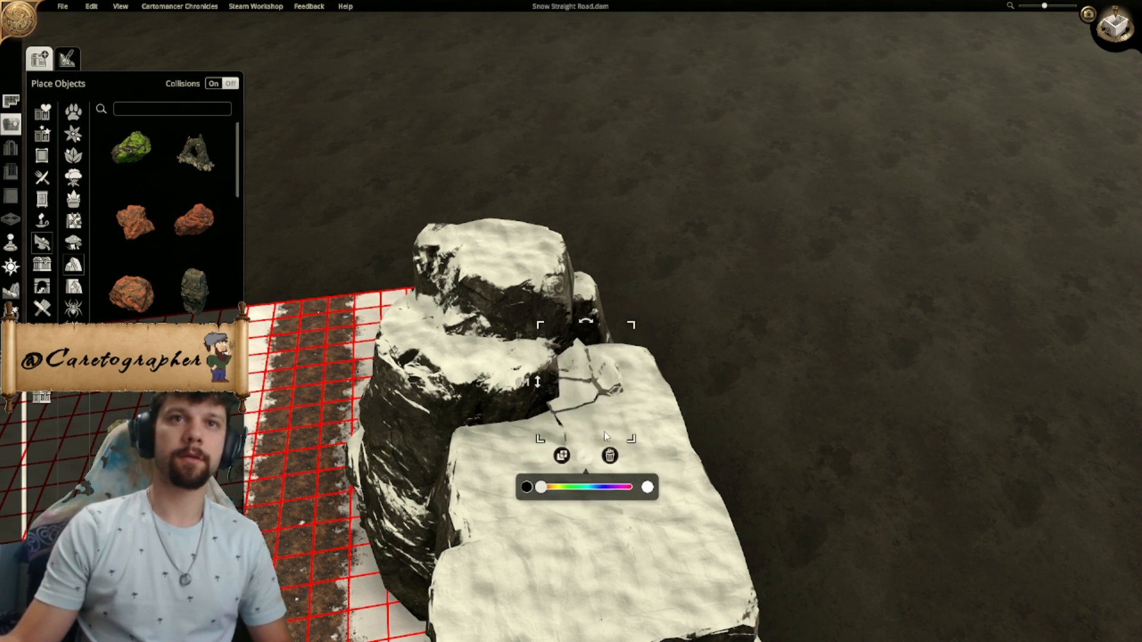
{"action": "left_click", "coordinate": [610, 460]}
{"action": "right_click_drag", "start_coordinate": [726, 341], "coordinate": [751, 252]}
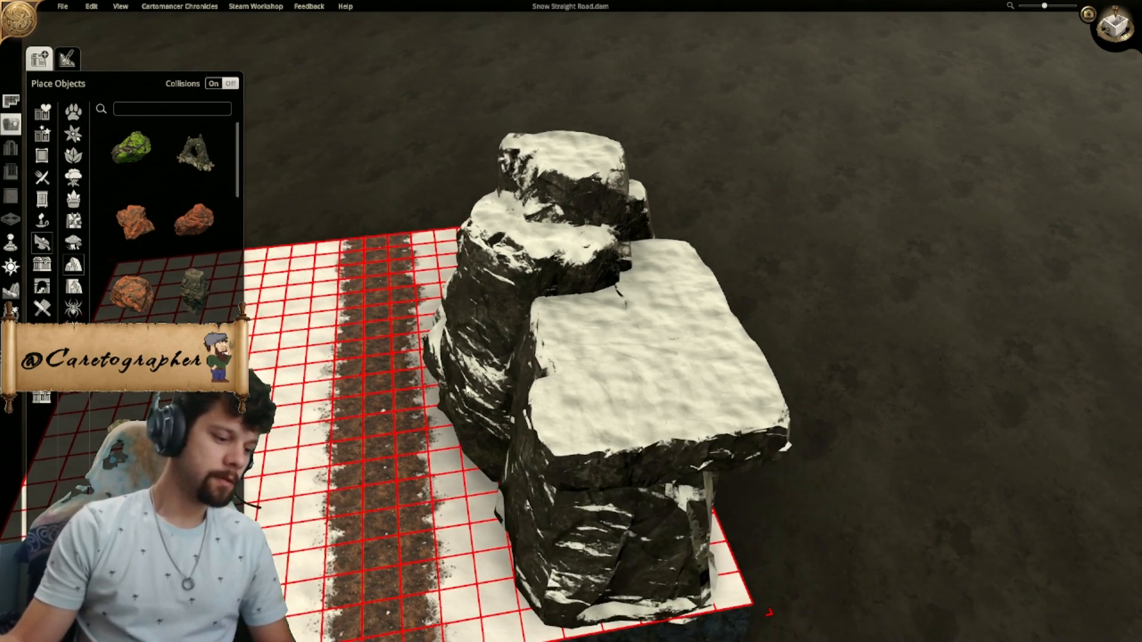
- Inspect the cliff's road-facing side and its overall footprint along the map's west edge
{"action": "middle_click_drag", "start_coordinate": [466, 386], "coordinate": [594, 366]}
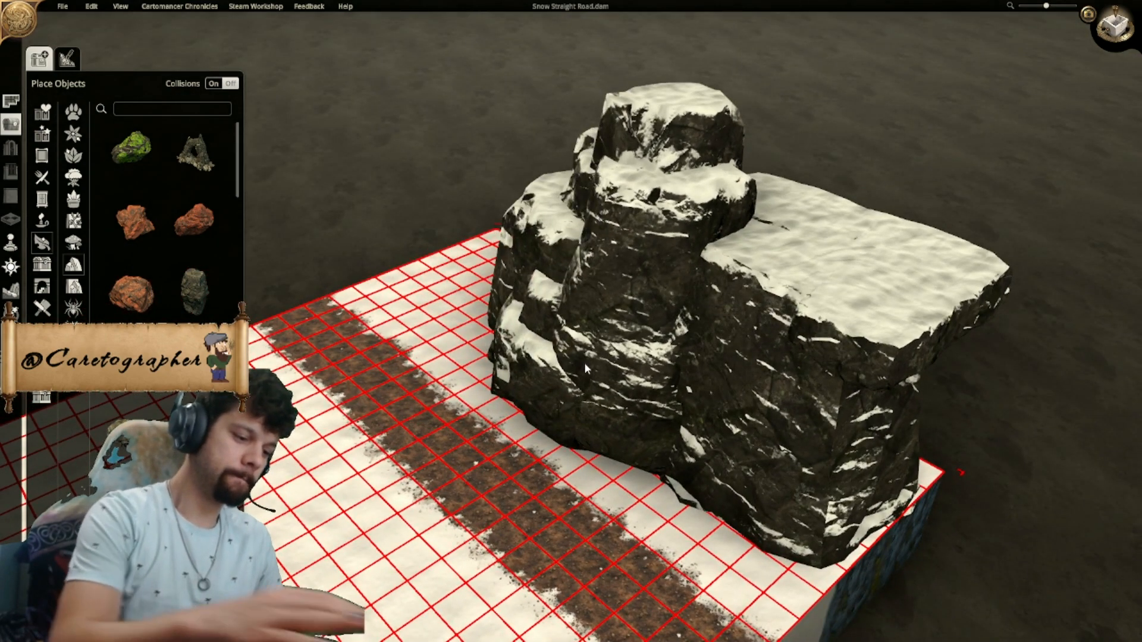
{"action": "middle_click_drag", "start_coordinate": [582, 367], "coordinate": [756, 372]}
{"action": "scroll", "coordinate": [773, 381], "scroll_direction": "down", "scroll_amount": 3}
{"action": "right_click_drag", "start_coordinate": [797, 393], "coordinate": [735, 351]}
{"action": "middle_click_drag", "start_coordinate": [601, 348], "coordinate": [743, 302]}
{"action": "scroll", "coordinate": [536, 381], "scroll_direction": "down", "scroll_amount": 3}
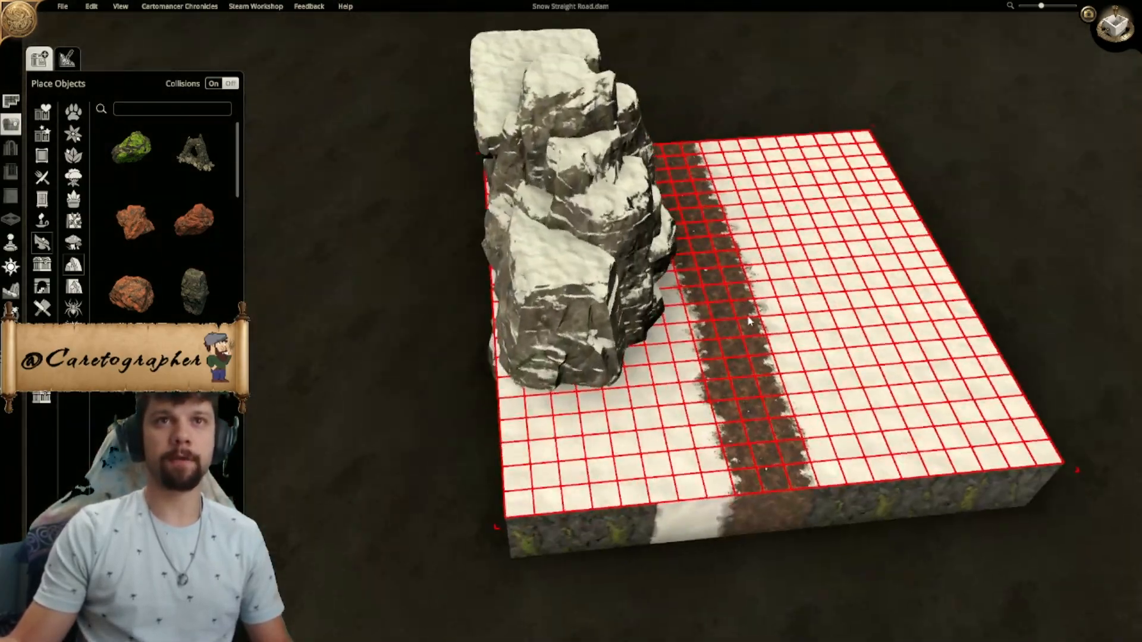
{"action": "right_click_drag", "start_coordinate": [742, 301], "coordinate": [684, 241]}
{"action": "scroll", "coordinate": [589, 188], "scroll_direction": "up", "scroll_amount": 3}
{"action": "middle_click_drag", "start_coordinate": [685, 241], "coordinate": [646, 303]}
{"action": "scroll", "coordinate": [646, 304], "scroll_direction": "down", "scroll_amount": 3}
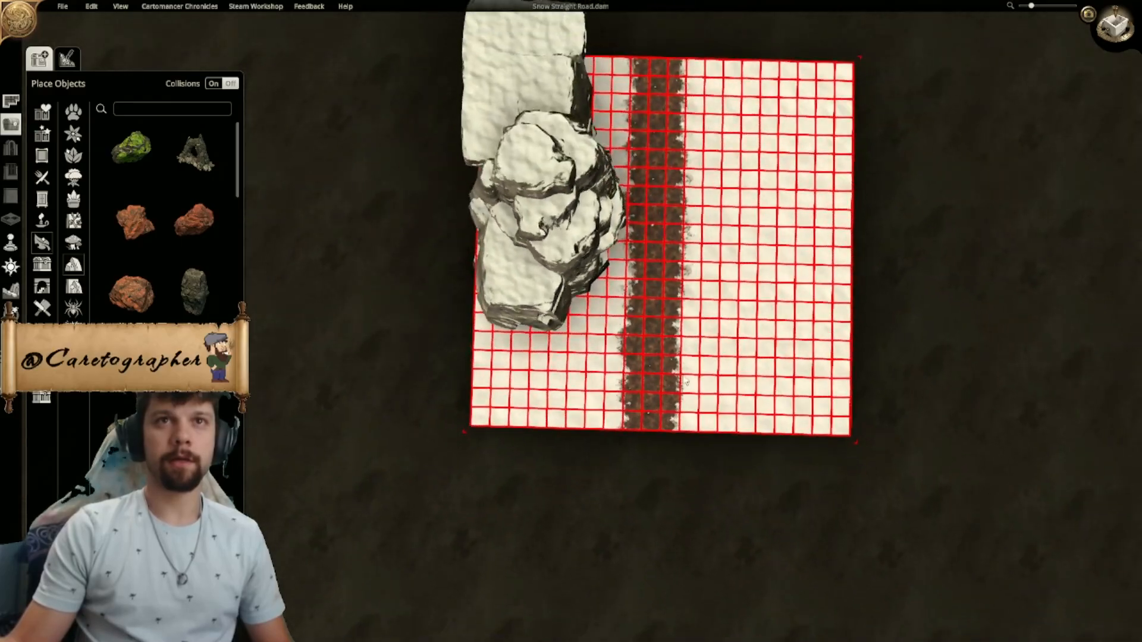
{"action": "right_click_drag", "start_coordinate": [646, 304], "coordinate": [584, 369]}
{"action": "middle_click_drag", "start_coordinate": [584, 369], "coordinate": [418, 294]}
{"action": "middle_click_drag", "start_coordinate": [607, 292], "coordinate": [465, 236]}
{"action": "scroll", "coordinate": [466, 235], "scroll_direction": "up", "scroll_amount": 3}
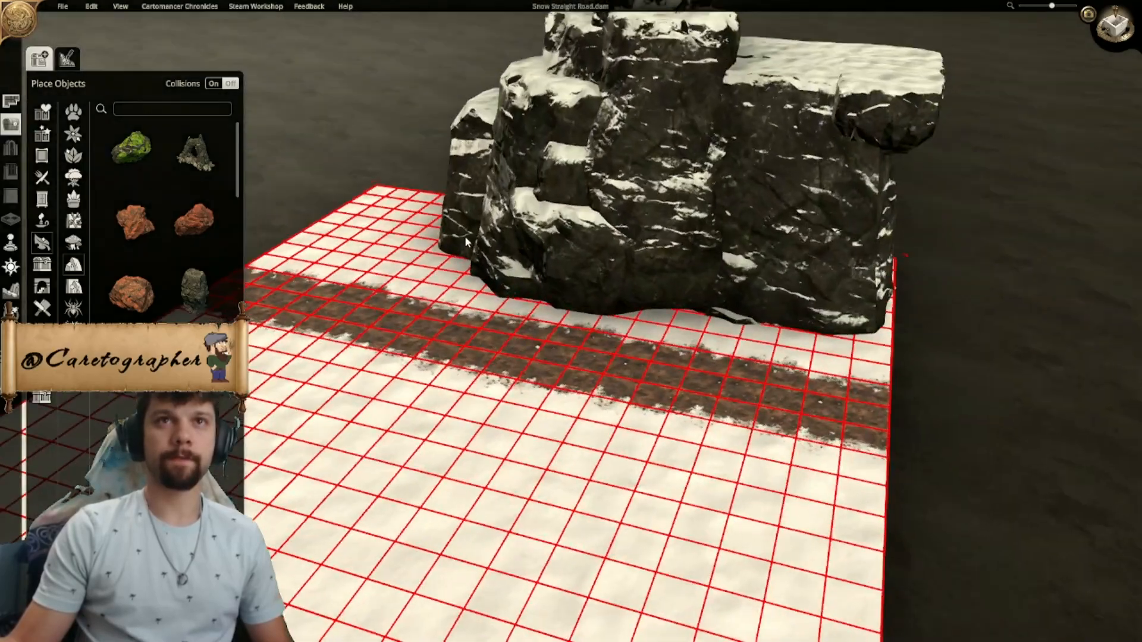
{"action": "right_click_drag", "start_coordinate": [465, 236], "coordinate": [516, 275]}
{"action": "middle_click_drag", "start_coordinate": [516, 275], "coordinate": [550, 206]}
{"action": "scroll", "coordinate": [738, 202], "scroll_direction": "up", "scroll_amount": 2}
- Lower one craggy rock to height -0.6 and the taller craggy rock to height 1.2
{"action": "right_click_drag", "start_coordinate": [737, 202], "coordinate": [759, 298]}
{"action": "middle_click_drag", "start_coordinate": [759, 298], "coordinate": [562, 315]}
{"action": "left_click", "coordinate": [633, 263]}
{"action": "left_click_drag", "start_coordinate": [518, 304], "coordinate": [529, 397]}
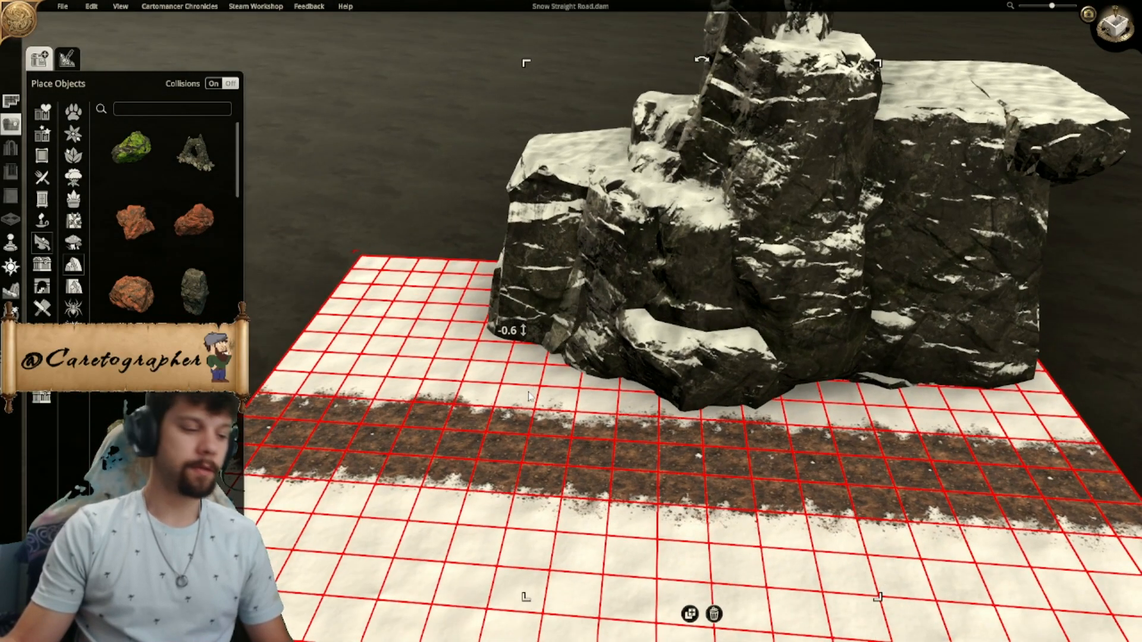
{"action": "right_click_drag", "start_coordinate": [913, 300], "coordinate": [774, 293]}
{"action": "scroll", "coordinate": [638, 204], "scroll_direction": "down", "scroll_amount": 1}
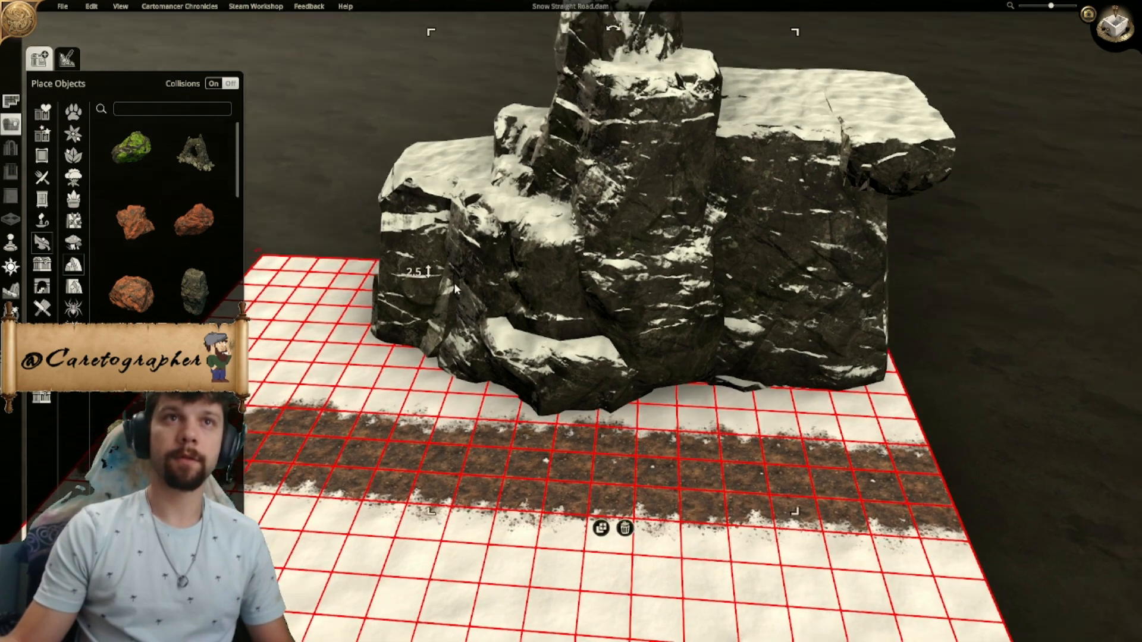
{"action": "left_click_drag", "start_coordinate": [420, 279], "coordinate": [440, 364]}
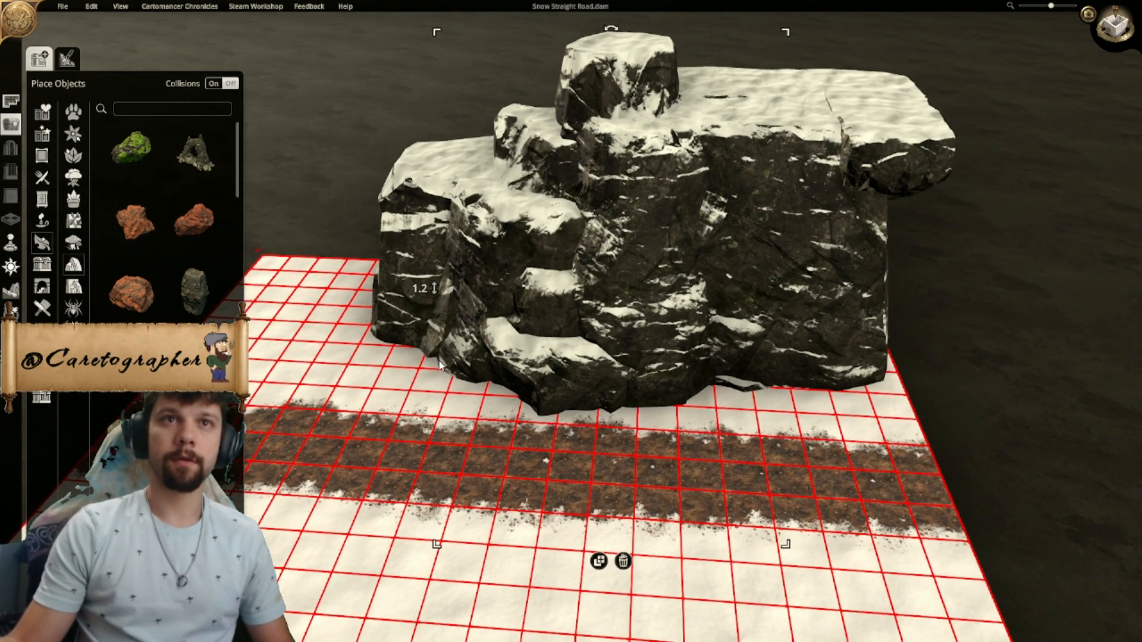
- Lower the large flat-topped base rock at the northern end of the cliff
{"action": "middle_click_drag", "start_coordinate": [552, 299], "coordinate": [577, 307]}
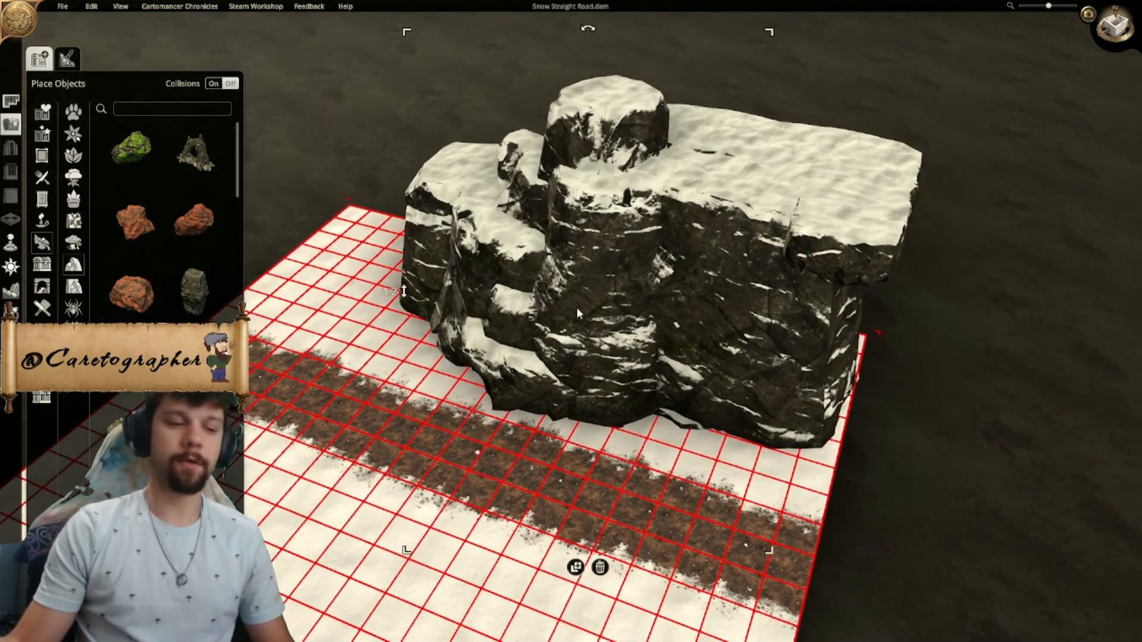
{"action": "middle_click_drag", "start_coordinate": [664, 315], "coordinate": [716, 306]}
{"action": "scroll", "coordinate": [693, 409], "scroll_direction": "down", "scroll_amount": 2}
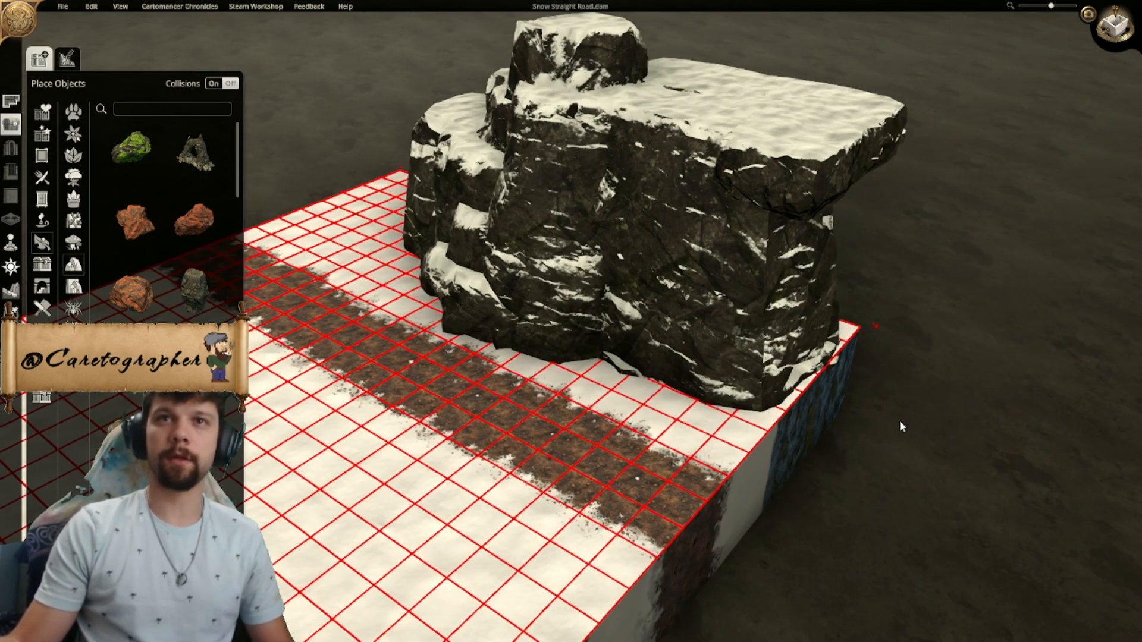
{"action": "left_click_drag", "start_coordinate": [509, 336], "coordinate": [521, 469]}
{"action": "scroll", "coordinate": [548, 460], "scroll_direction": "down", "scroll_amount": 1}
{"action": "middle_click_drag", "start_coordinate": [548, 460], "coordinate": [683, 220]}
- Lower the overhanging flat slab at the cliff's northern end onto the base rock
{"action": "left_click", "coordinate": [887, 331]}
{"action": "scroll", "coordinate": [683, 220], "scroll_direction": "up", "scroll_amount": 1}
{"action": "mouse_move", "coordinate": [683, 220]}
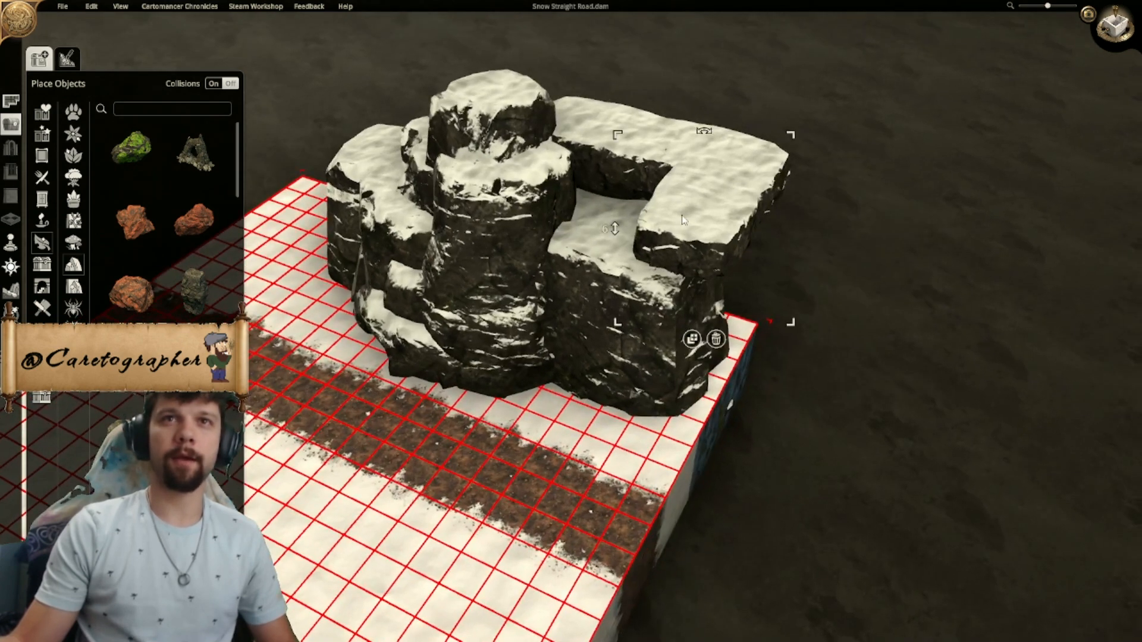
{"action": "left_click_drag", "start_coordinate": [615, 230], "coordinate": [615, 379]}
{"action": "middle_click_drag", "start_coordinate": [806, 344], "coordinate": [625, 312]}
- Lower the remaining raised slab beside the craggy rocks to height 3.9, level with the northern slab
{"action": "mouse_move", "coordinate": [604, 227]}
{"action": "left_click_drag", "start_coordinate": [586, 221], "coordinate": [590, 360]}
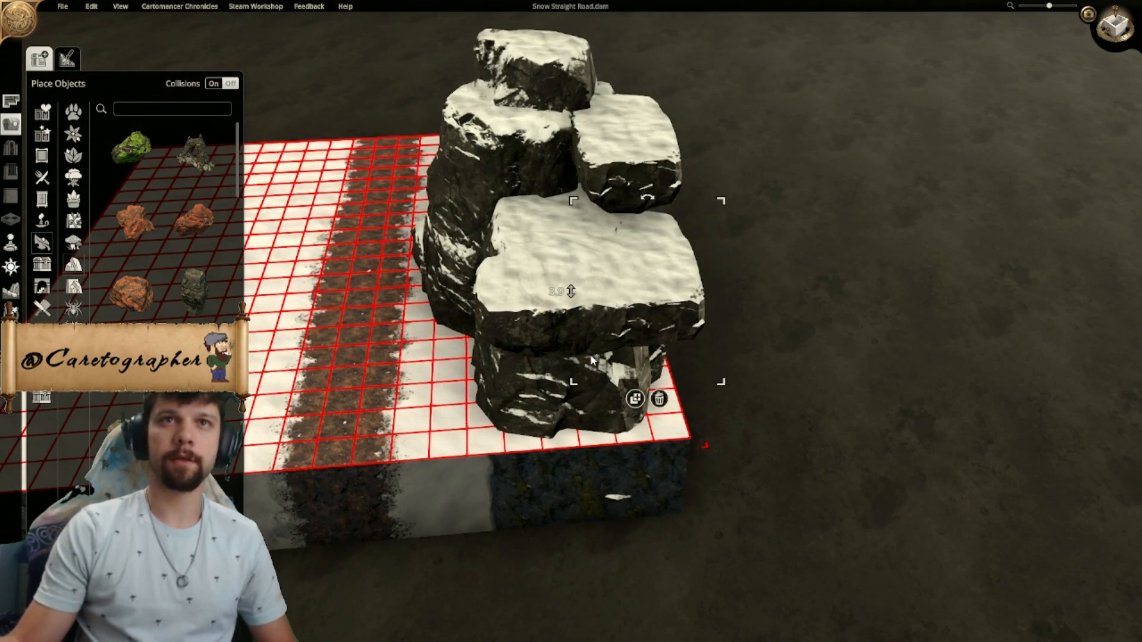
{"action": "middle_click_drag", "start_coordinate": [593, 353], "coordinate": [580, 138]}
{"action": "left_click_drag", "start_coordinate": [449, 141], "coordinate": [474, 280]}
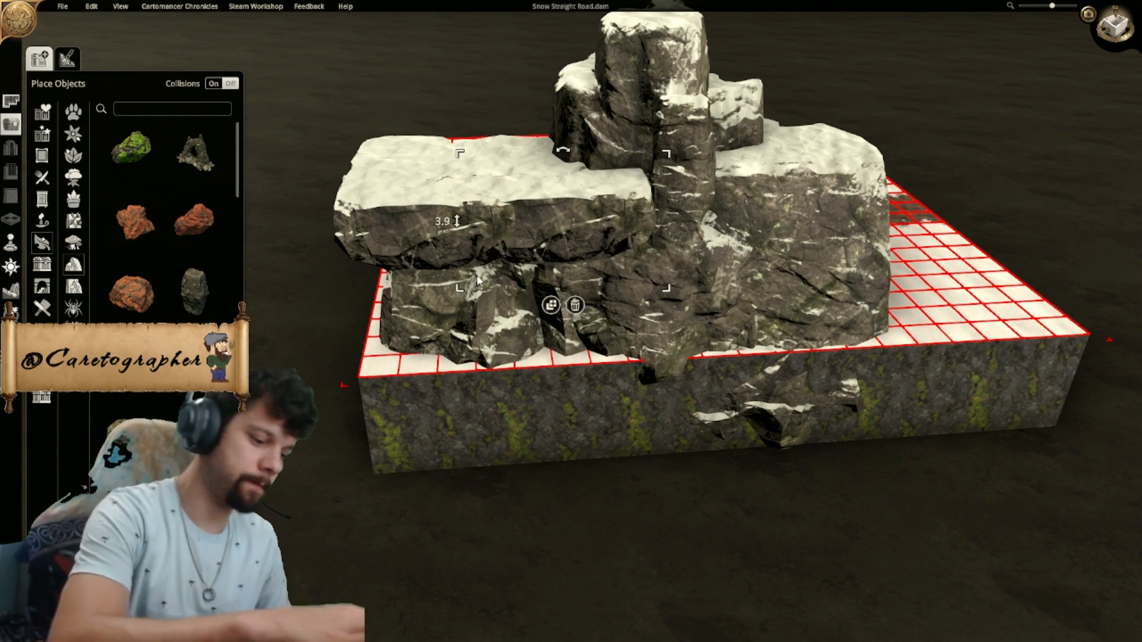
{"action": "middle_click_drag", "start_coordinate": [476, 275], "coordinate": [708, 310]}
- Switch to a top-down view and cover the gap at the cliff's western edge with a flat snowy slab
{"action": "left_click", "coordinate": [1112, 12]}
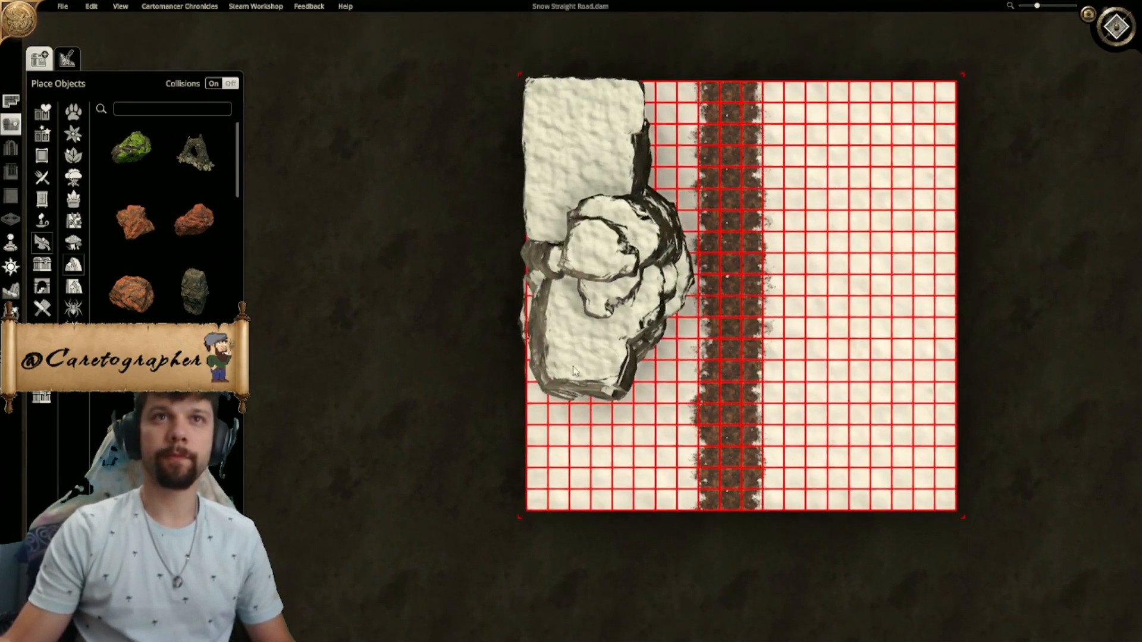
{"action": "scroll", "coordinate": [508, 186], "scroll_direction": "up", "scroll_amount": 3}
{"action": "left_click", "coordinate": [530, 222]}
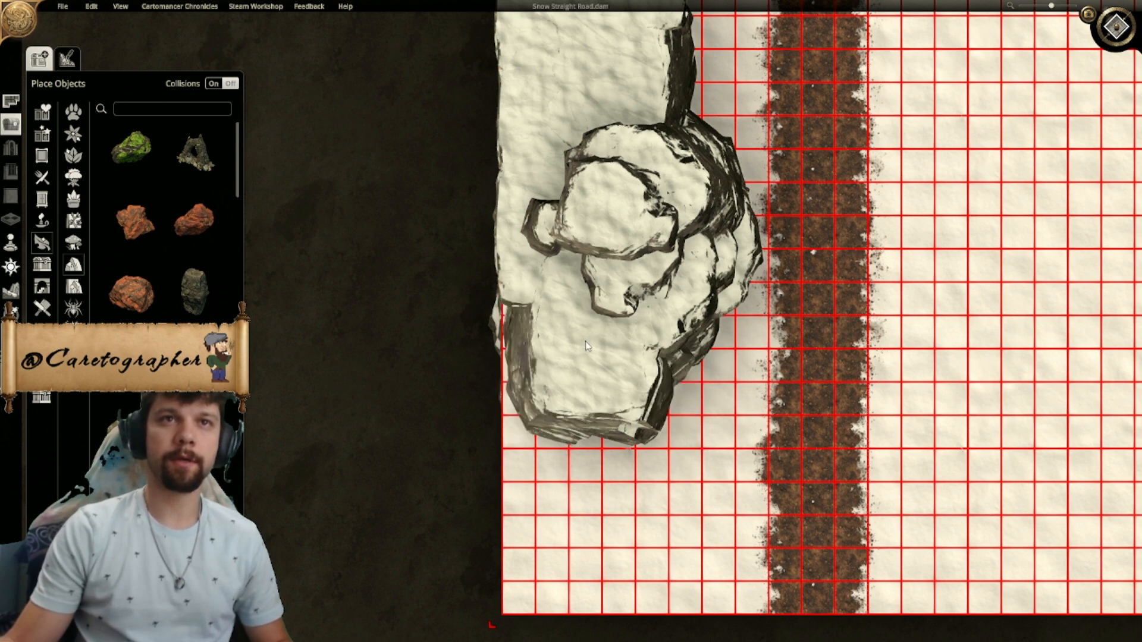
- Try a different rotation for the southern flat-topped rock against the craggy rocks
{"action": "scroll", "coordinate": [575, 380], "scroll_direction": "down", "scroll_amount": 1, "text": "shift"}
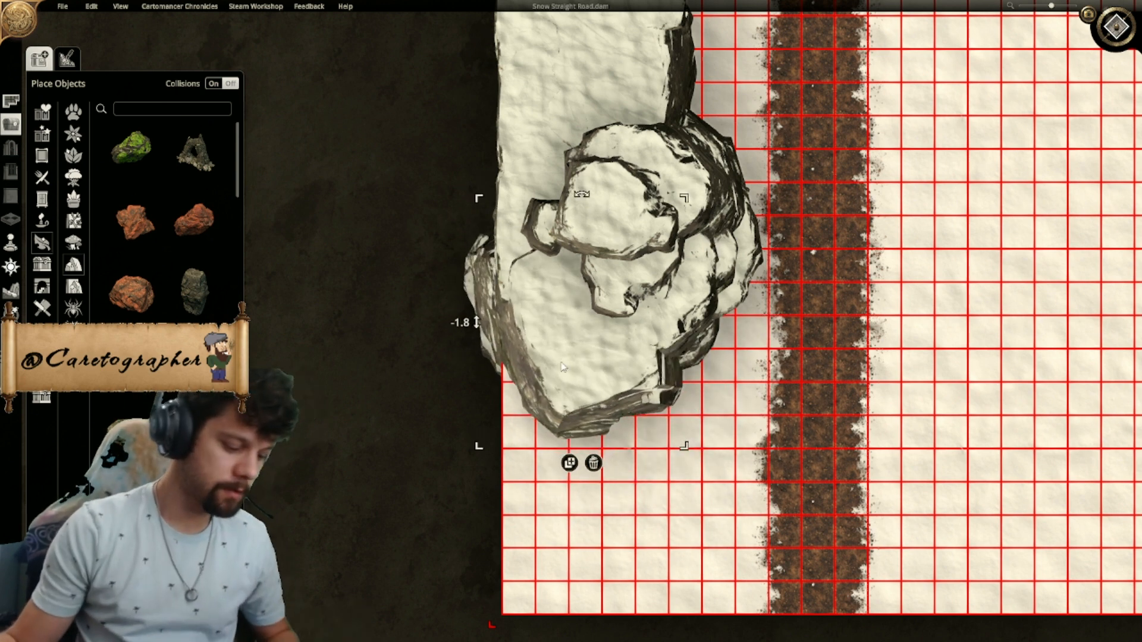
{"action": "left_click", "coordinate": [563, 367]}
{"action": "left_click_drag", "start_coordinate": [592, 373], "coordinate": [575, 385]}
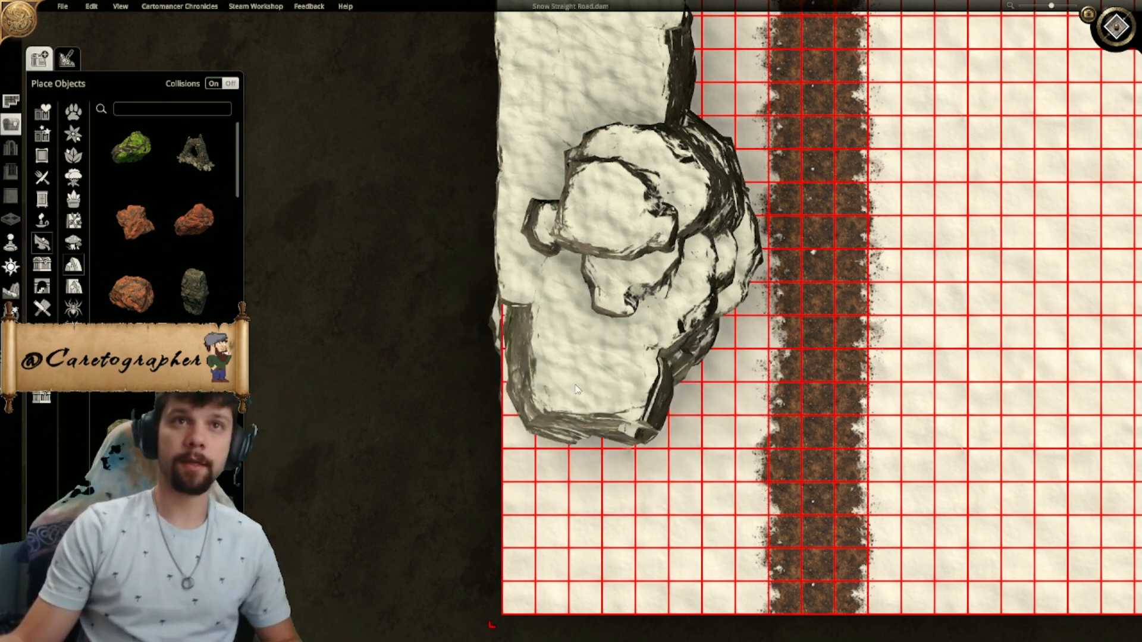
{"action": "right_click_drag", "start_coordinate": [588, 383], "coordinate": [597, 322]}
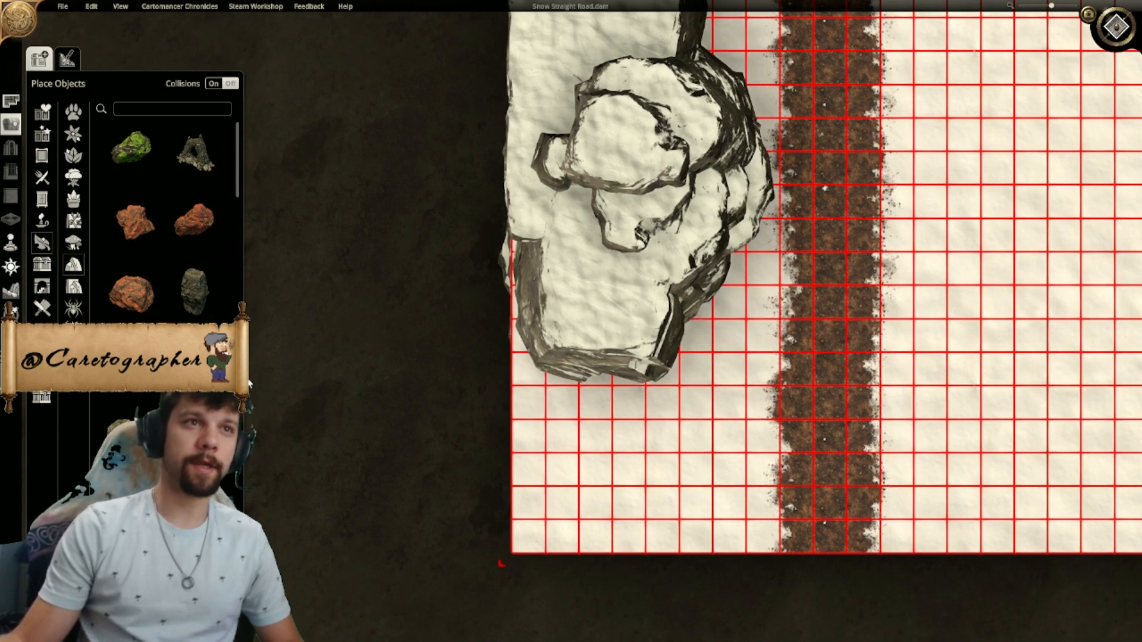
{"action": "scroll", "coordinate": [170, 351], "scroll_direction": "down", "scroll_amount": 3}
{"action": "scroll", "coordinate": [170, 351], "scroll_direction": "up", "scroll_amount": 3}
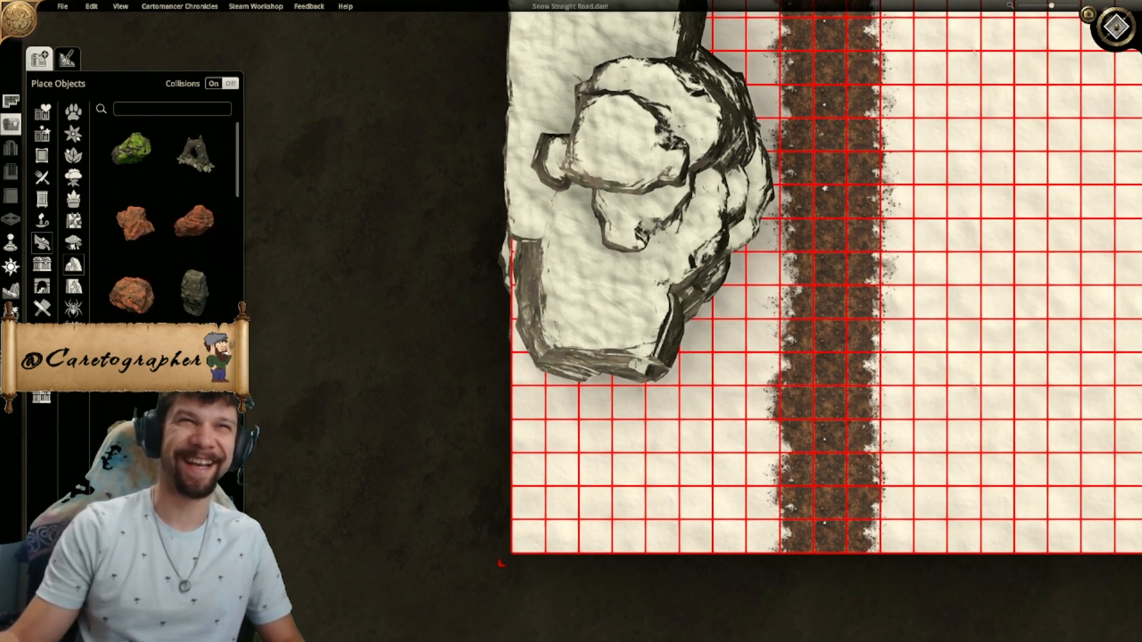
- Try rotating the southern flat-topped rock again and shifting it over the map's west edge
{"action": "left_click", "coordinate": [603, 338]}
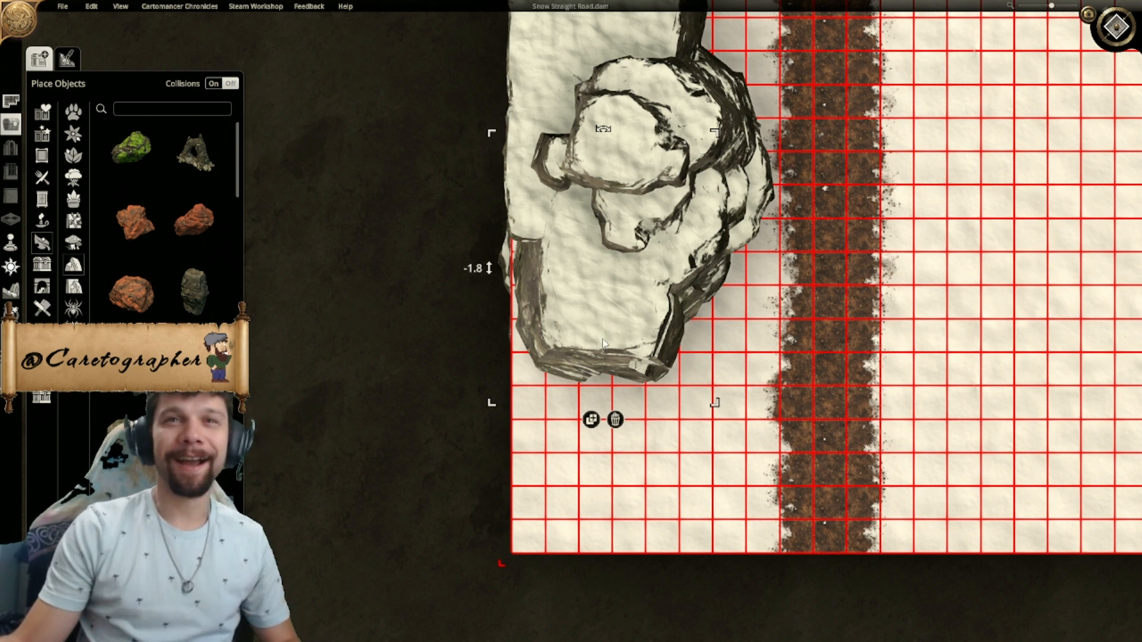
{"action": "key", "text": "r"}
{"action": "key", "text": "r"}
{"action": "mouse_move", "coordinate": [569, 319]}
{"action": "left_mouse_down"}
{"action": "mouse_move", "coordinate": [596, 346]}
{"action": "mouse_move", "coordinate": [566, 327]}
{"action": "left_mouse_up"}
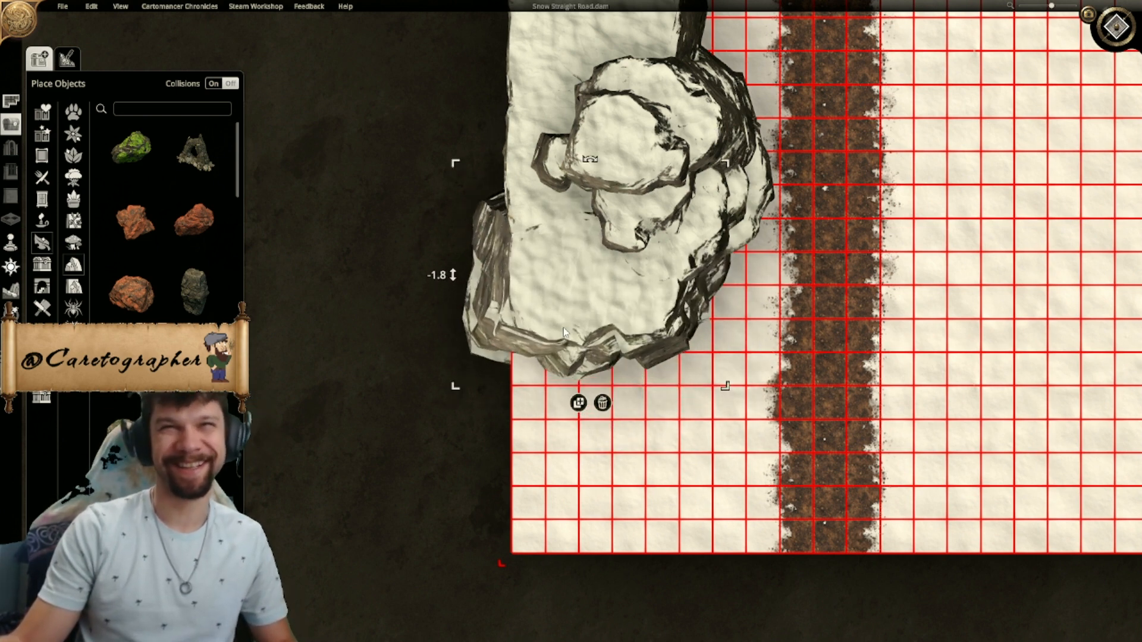
{"action": "key", "text": "r"}
{"action": "key", "text": "r"}
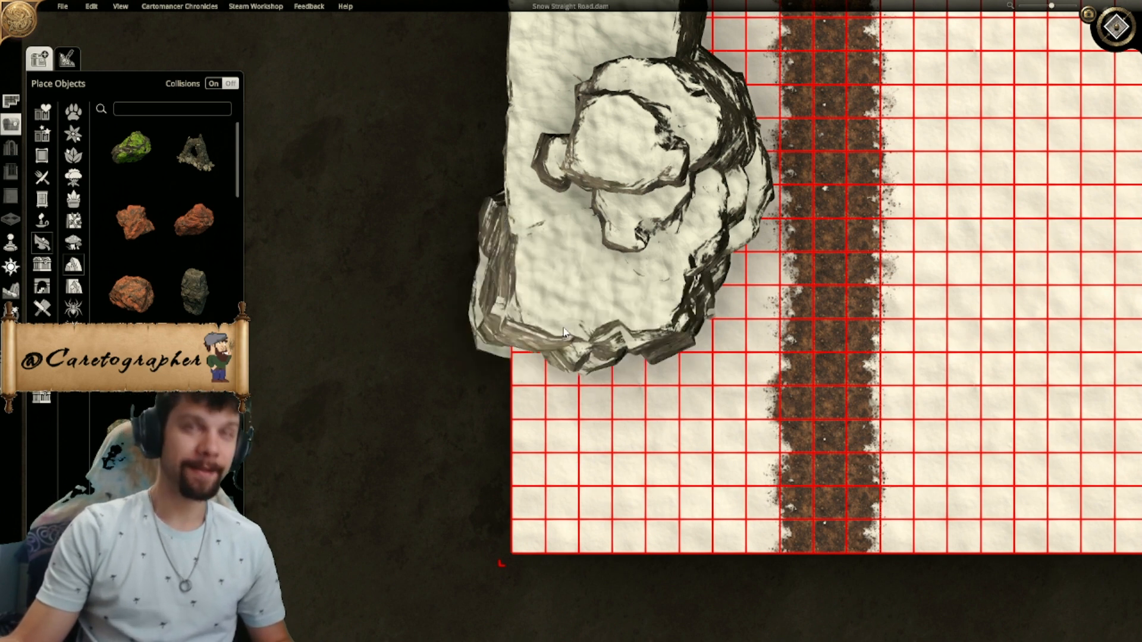
{"action": "left_click", "coordinate": [639, 438]}
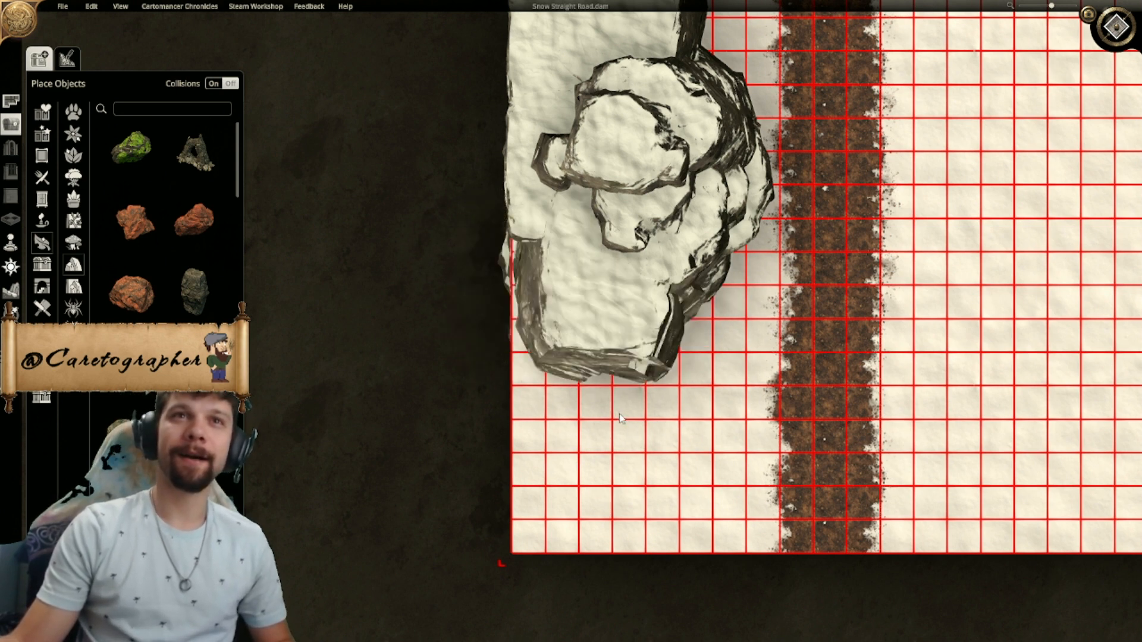
- Undo the last change and move the southern flat-topped rock east, closer to the road
{"action": "key", "text": "ctrl+z"}
{"action": "left_click_drag", "start_coordinate": [567, 333], "coordinate": [634, 328]}
{"action": "right_click_drag", "start_coordinate": [634, 328], "coordinate": [643, 374]}
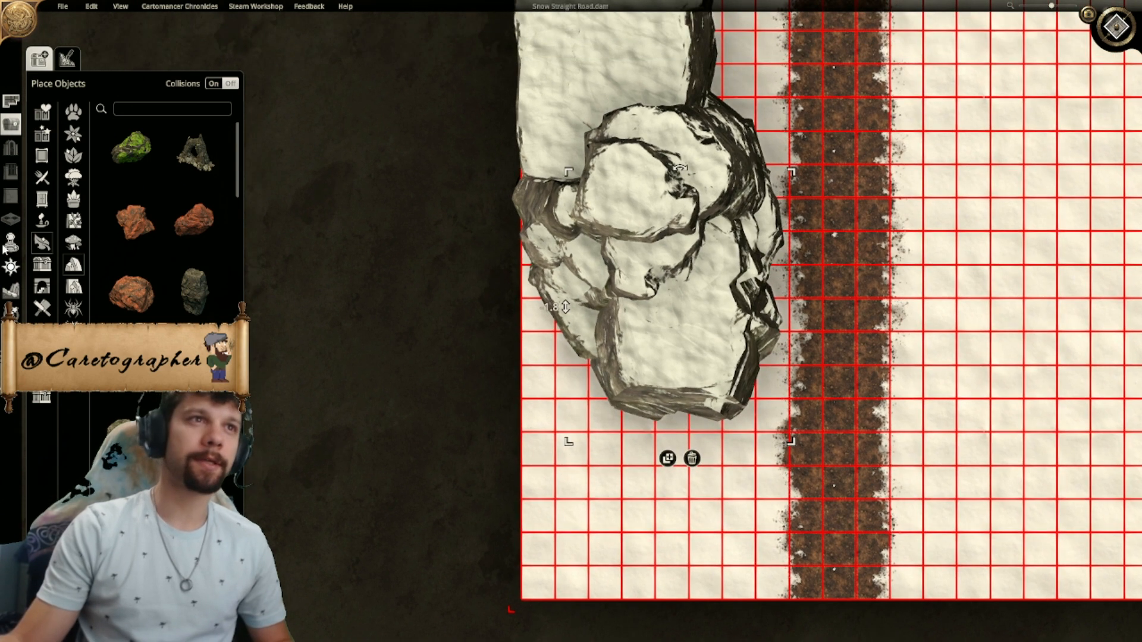
- Raise the terrain in the gap between the west edge and the southern flat-topped rock
{"action": "left_click", "coordinate": [22, 292]}
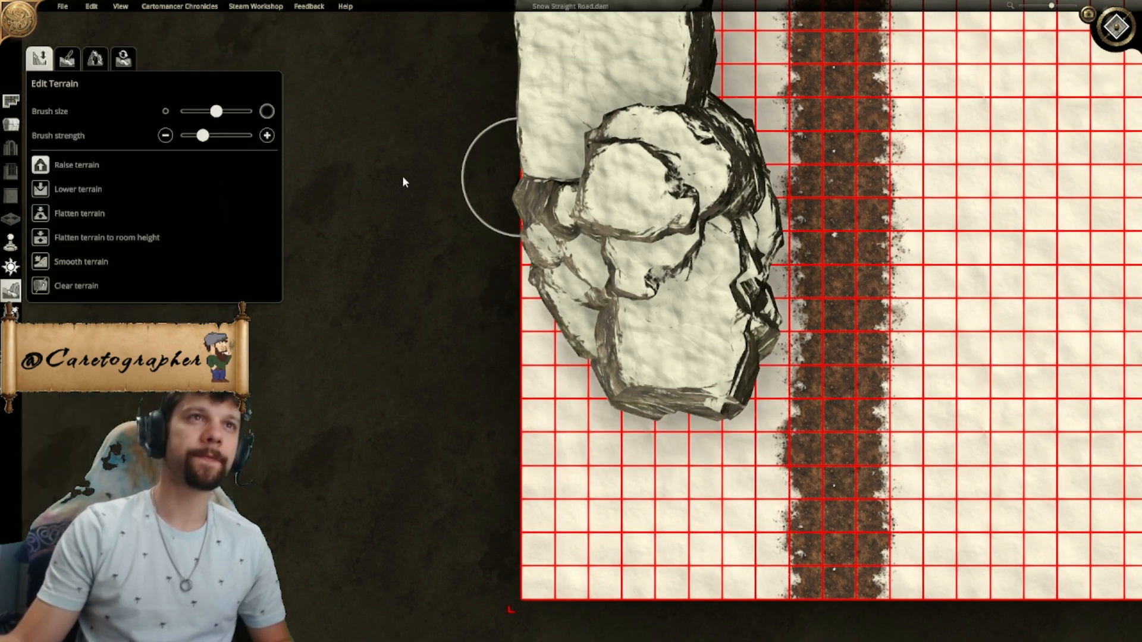
{"action": "mouse_move", "coordinate": [526, 266]}
{"action": "left_mouse_down"}
{"action": "mouse_move", "coordinate": [524, 177]}
{"action": "mouse_move", "coordinate": [602, 274]}
{"action": "mouse_move", "coordinate": [573, 332]}
{"action": "mouse_move", "coordinate": [540, 320]}
{"action": "mouse_move", "coordinate": [586, 324]}
{"action": "left_mouse_up"}
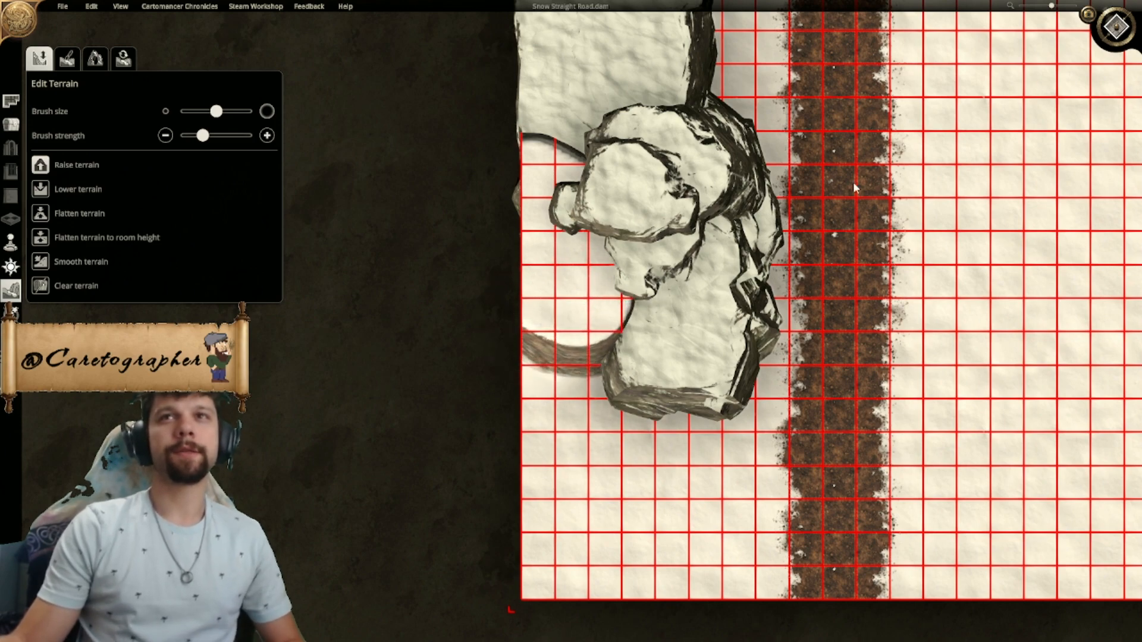
- Examine the cliff rocks and raised terrain from the west and east sides in the 3D view
{"action": "left_click", "coordinate": [1110, 45]}
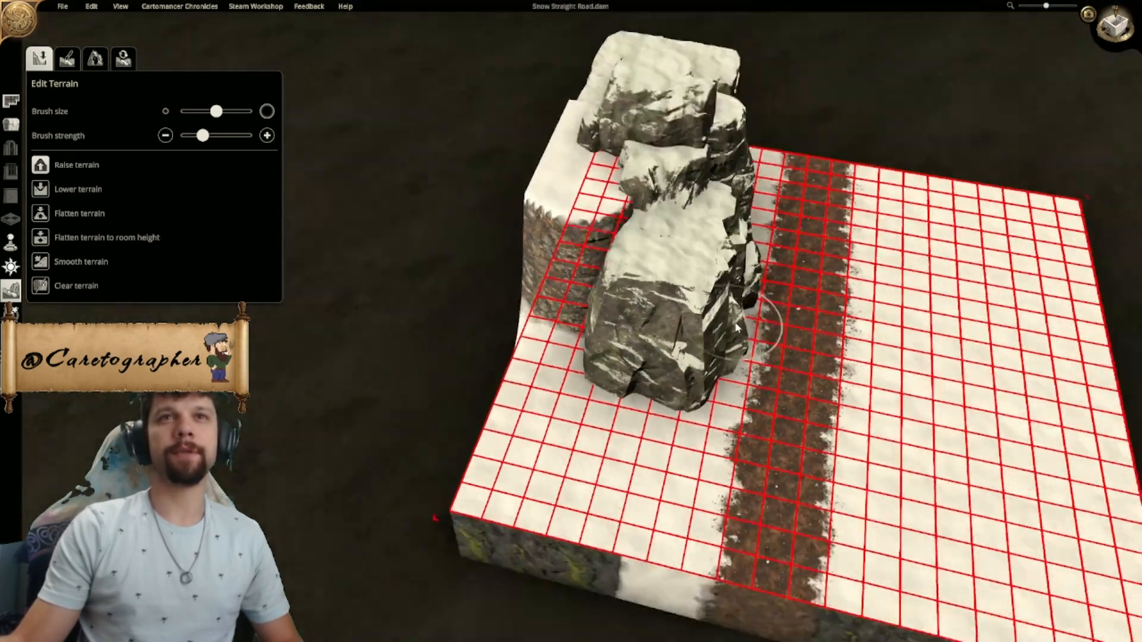
{"action": "middle_click_drag", "start_coordinate": [736, 328], "coordinate": [619, 301]}
{"action": "mouse_move", "coordinate": [537, 400]}
{"action": "left_mouse_down"}
{"action": "mouse_move", "coordinate": [552, 392]}
{"action": "mouse_move", "coordinate": [488, 416]}
{"action": "mouse_move", "coordinate": [537, 419]}
{"action": "mouse_move", "coordinate": [514, 418]}
{"action": "left_mouse_up"}
{"action": "middle_click_drag", "start_coordinate": [514, 418], "coordinate": [716, 442]}
{"action": "mouse_move", "coordinate": [716, 442]}
{"action": "left_mouse_down"}
{"action": "mouse_move", "coordinate": [733, 421]}
{"action": "mouse_move", "coordinate": [694, 470]}
{"action": "mouse_move", "coordinate": [645, 470]}
{"action": "mouse_move", "coordinate": [682, 466]}
{"action": "left_mouse_up"}
{"action": "middle_click_drag", "start_coordinate": [681, 466], "coordinate": [540, 412]}
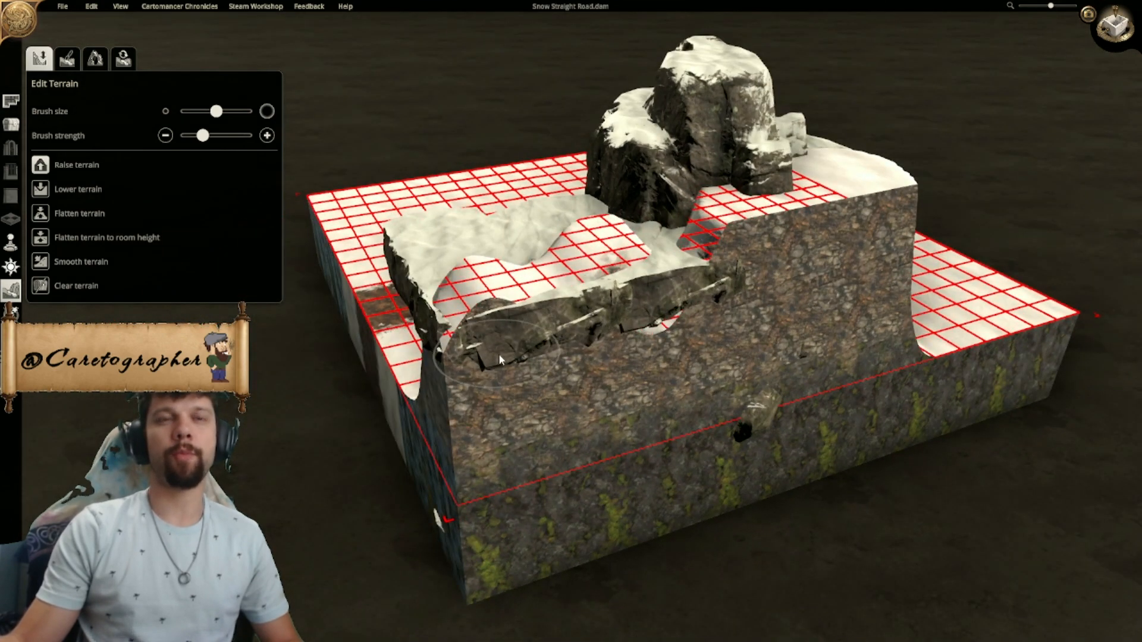
{"action": "middle_click_drag", "start_coordinate": [497, 359], "coordinate": [787, 414]}
{"action": "left_click_drag", "start_coordinate": [733, 442], "coordinate": [616, 445]}
{"action": "mouse_move", "coordinate": [616, 444]}
{"action": "middle_mouse_down"}
{"action": "mouse_move", "coordinate": [730, 429]}
{"action": "mouse_move", "coordinate": [583, 421]}
{"action": "mouse_move", "coordinate": [811, 344]}
{"action": "mouse_move", "coordinate": [705, 412]}
{"action": "mouse_move", "coordinate": [883, 422]}
{"action": "mouse_move", "coordinate": [781, 440]}
{"action": "middle_mouse_up"}
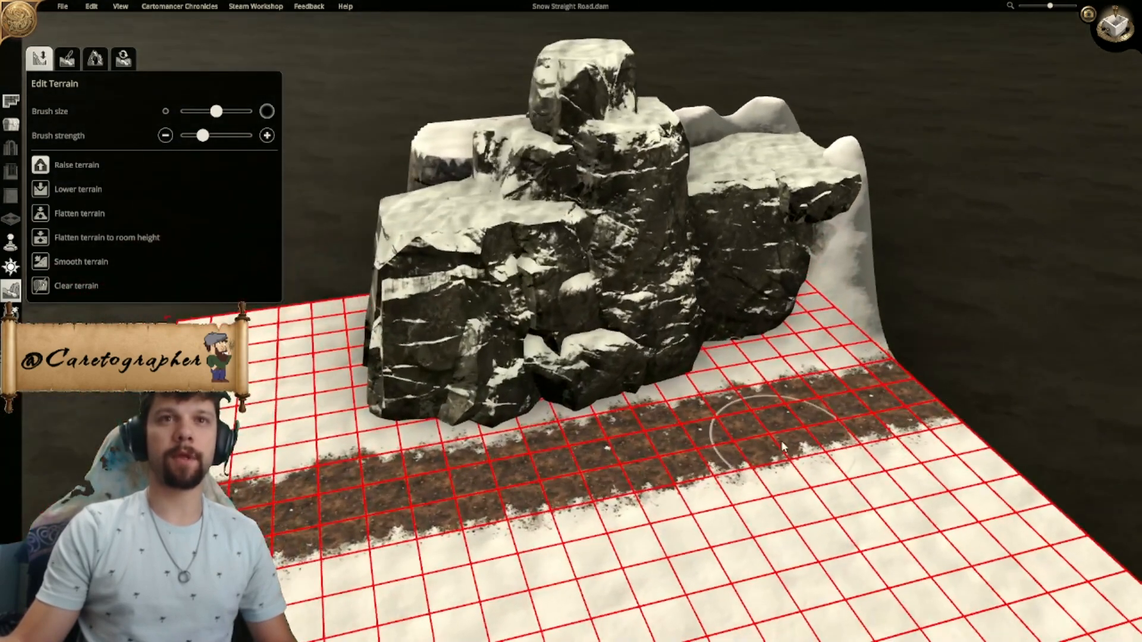
- Try raising a single mound east of the road with the large brush, undoing each attempt
{"action": "mouse_move", "coordinate": [653, 433]}
{"action": "middle_mouse_down"}
{"action": "mouse_move", "coordinate": [669, 452]}
{"action": "mouse_move", "coordinate": [591, 448]}
{"action": "mouse_move", "coordinate": [738, 375]}
{"action": "mouse_move", "coordinate": [593, 397]}
{"action": "mouse_move", "coordinate": [637, 391]}
{"action": "mouse_move", "coordinate": [681, 429]}
{"action": "mouse_move", "coordinate": [708, 431]}
{"action": "mouse_move", "coordinate": [680, 399]}
{"action": "mouse_move", "coordinate": [524, 381]}
{"action": "mouse_move", "coordinate": [553, 380]}
{"action": "middle_mouse_up"}
{"action": "left_click_drag", "start_coordinate": [553, 381], "coordinate": [562, 384]}
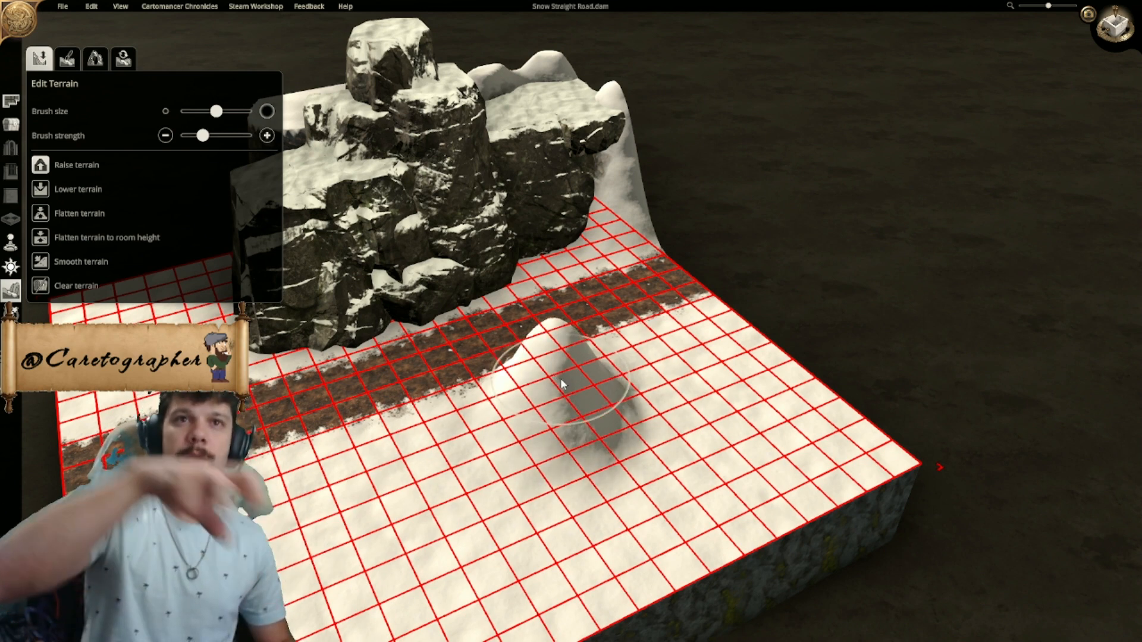
{"action": "key", "text": "ctrl+z"}
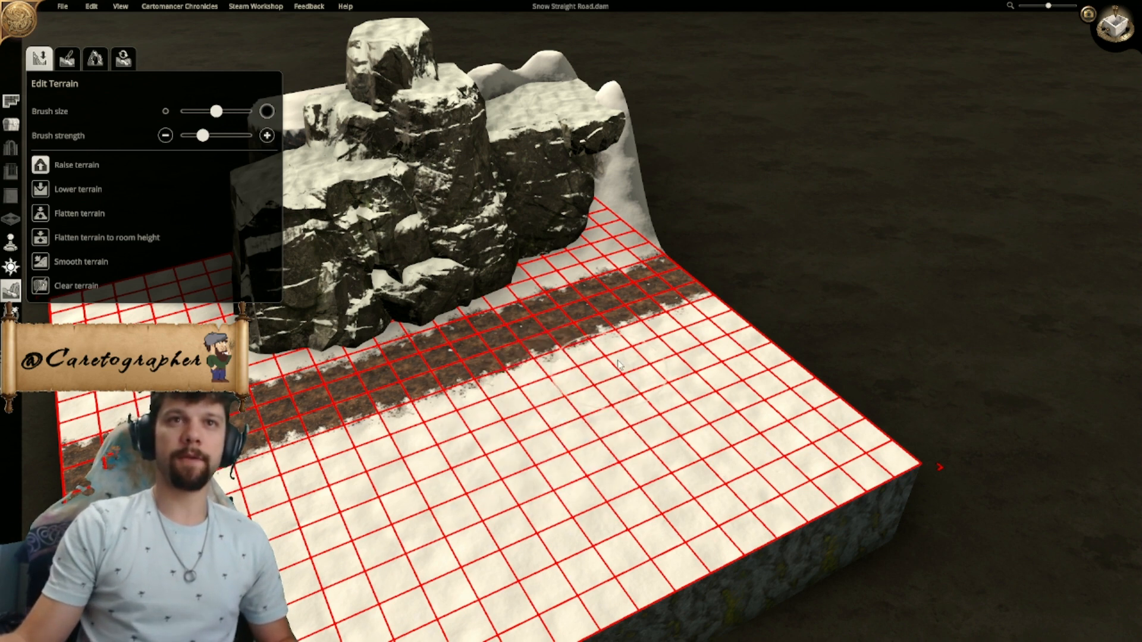
{"action": "left_click_drag", "start_coordinate": [559, 418], "coordinate": [560, 419]}
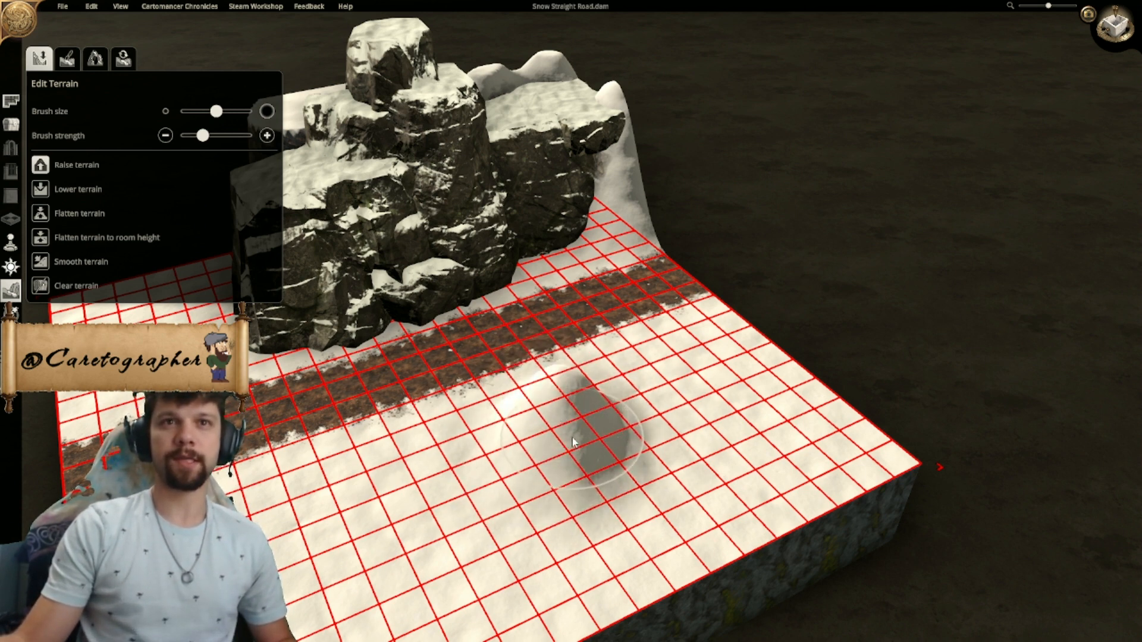
{"action": "key", "text": "ctrl+z"}
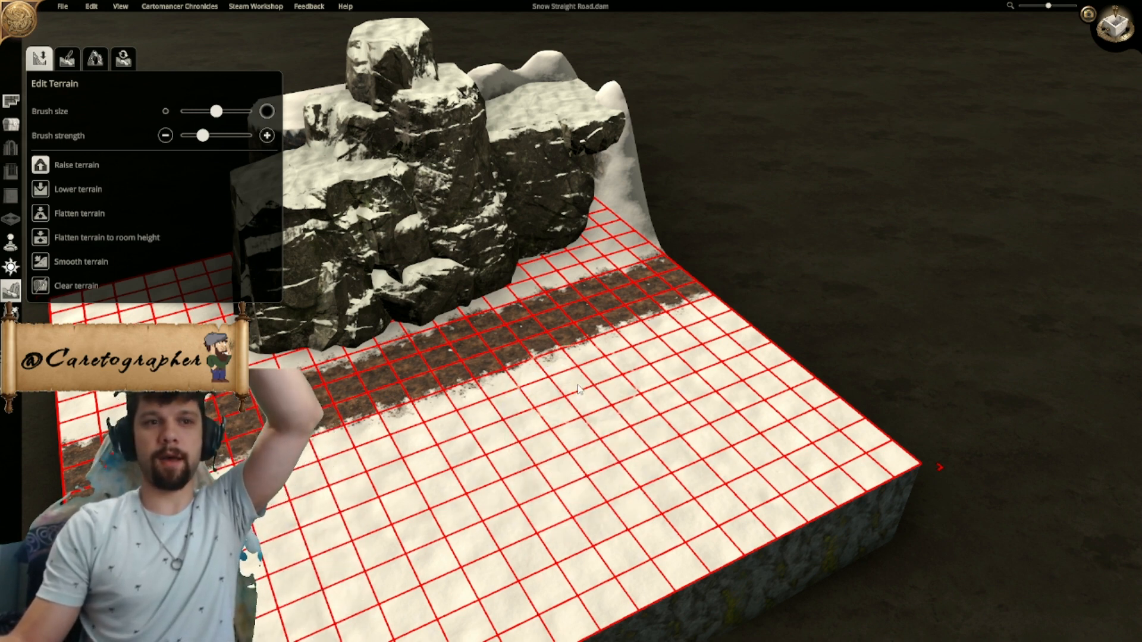
- Try a mound beside the road and low ridges east of it with a smaller brush, and undo them
{"action": "left_click_drag", "start_coordinate": [578, 365], "coordinate": [581, 357]}
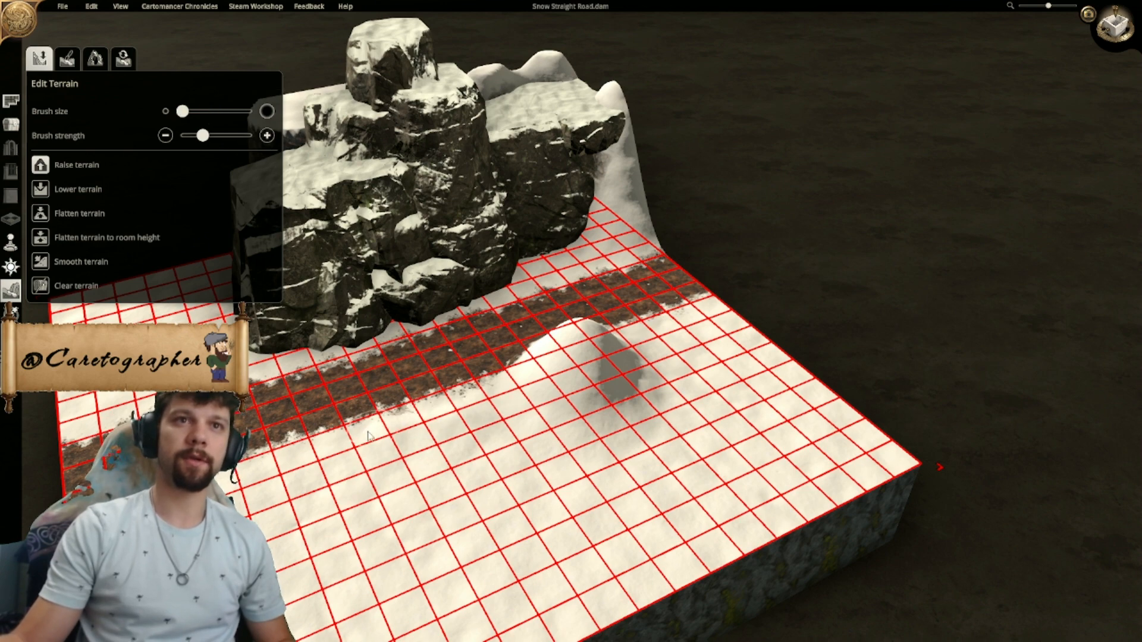
{"action": "left_click_drag", "start_coordinate": [381, 435], "coordinate": [274, 487]}
{"action": "mouse_move", "coordinate": [308, 589]}
{"action": "left_mouse_down"}
{"action": "mouse_move", "coordinate": [459, 515]}
{"action": "mouse_move", "coordinate": [504, 420]}
{"action": "left_mouse_up"}
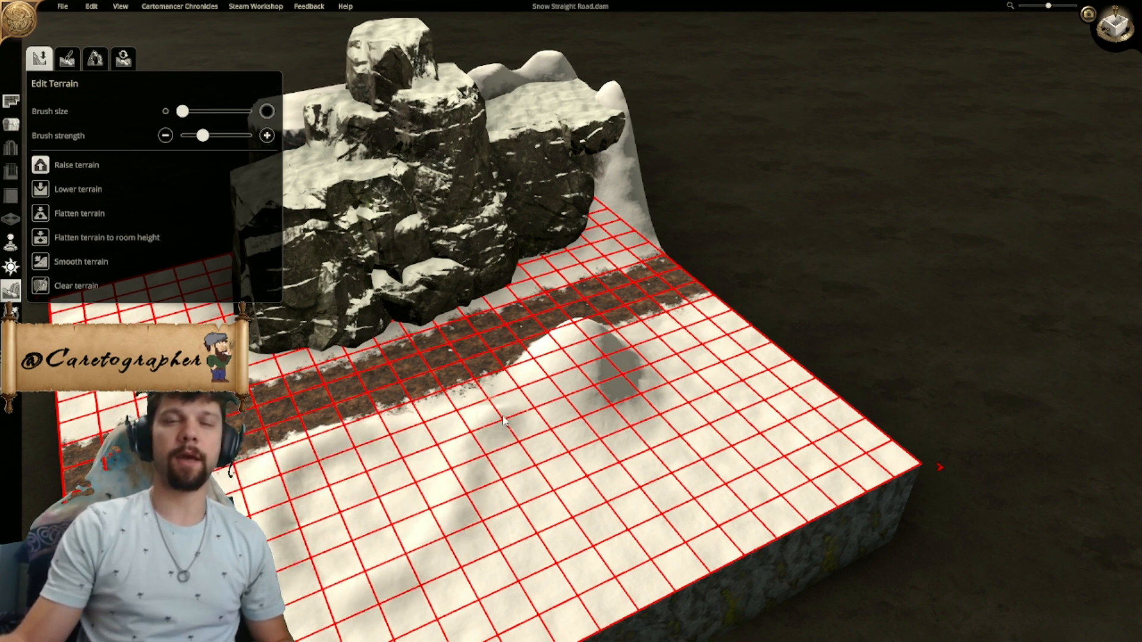
{"action": "middle_click_drag", "start_coordinate": [446, 454], "coordinate": [476, 371]}
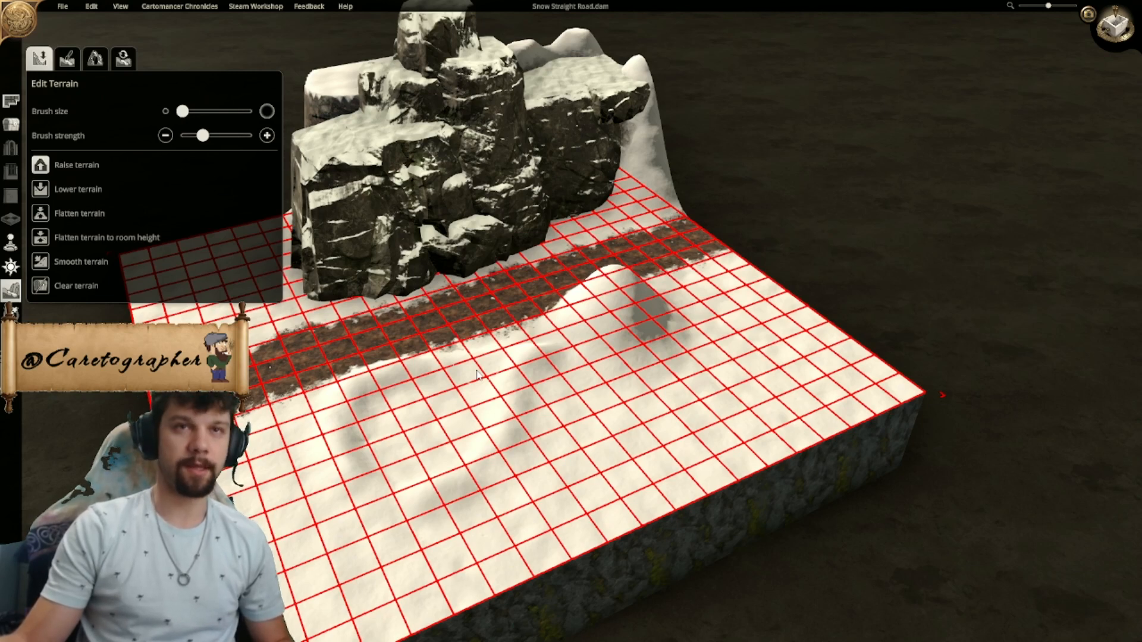
{"action": "key", "text": "ctrl+z"}
{"action": "key", "text": "ctrl+z"}
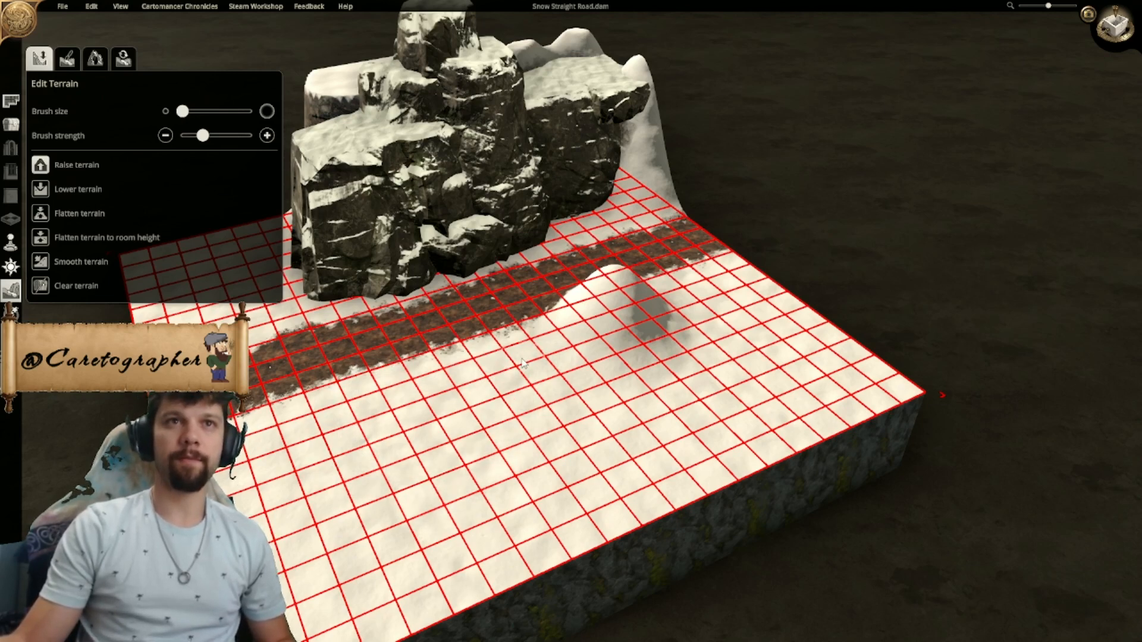
{"action": "key", "text": "ctrl+z"}
- Flatten the terrain bump sticking out at the north end of the northern flat-topped rock
{"action": "middle_click_drag", "start_coordinate": [489, 345], "coordinate": [583, 418]}
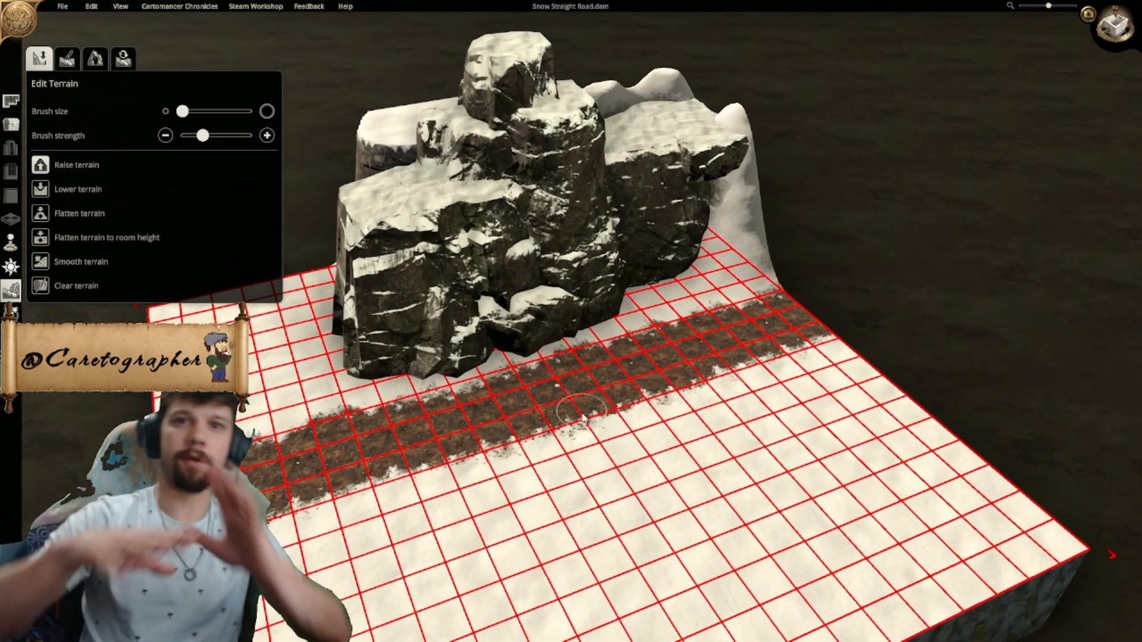
{"action": "middle_click_drag", "start_coordinate": [637, 358], "coordinate": [717, 442]}
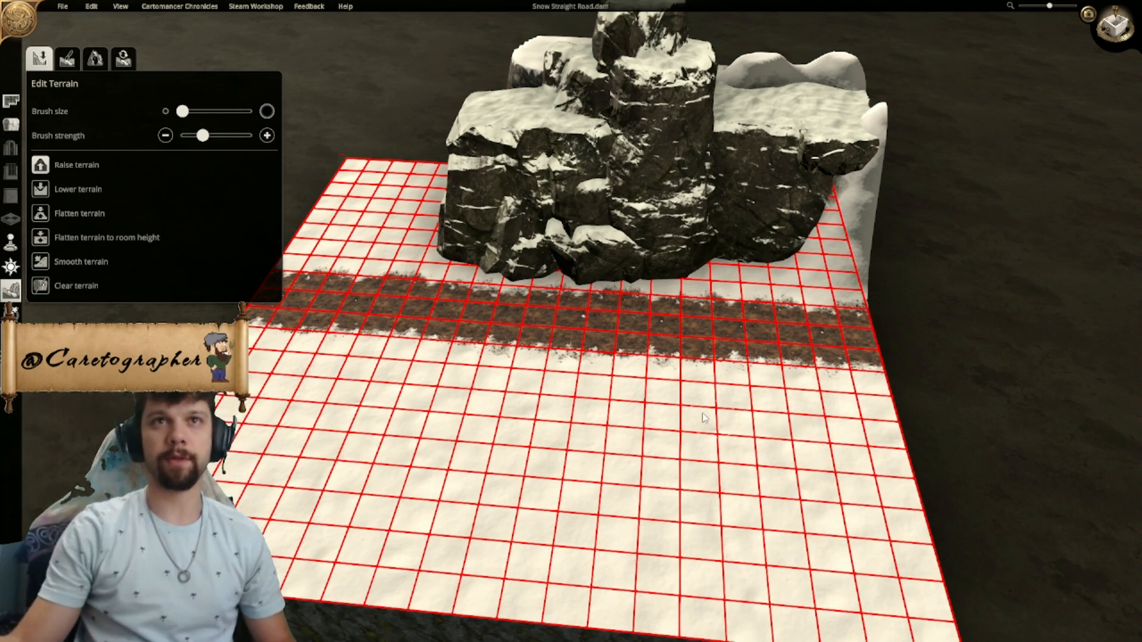
{"action": "scroll", "coordinate": [717, 427], "scroll_direction": "up", "scroll_amount": 3}
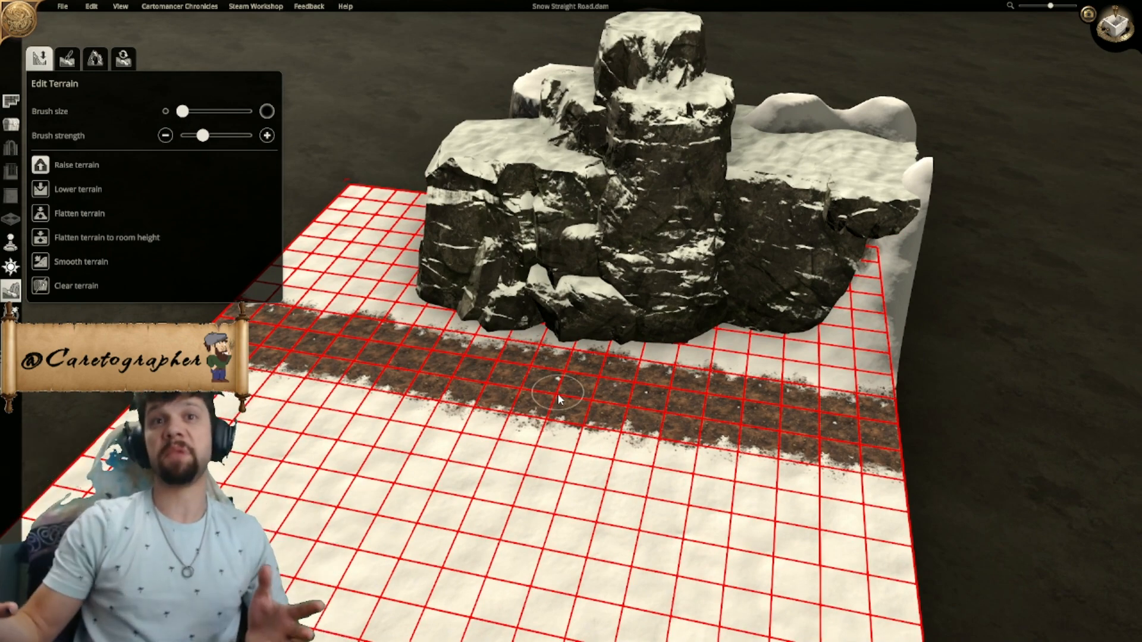
{"action": "middle_click_drag", "start_coordinate": [674, 367], "coordinate": [545, 351]}
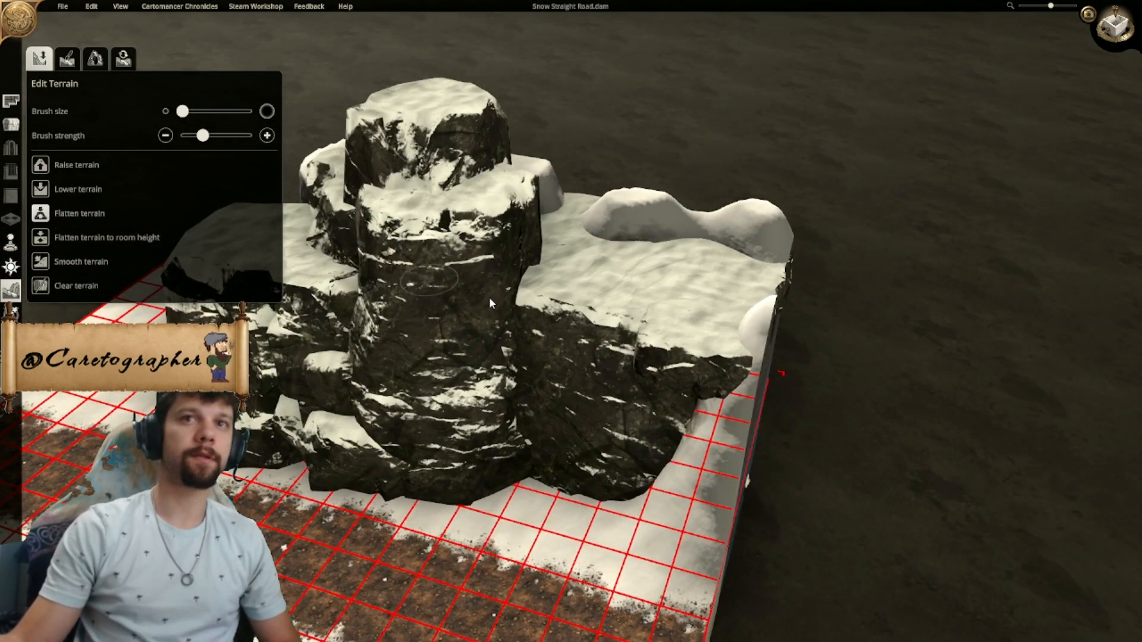
{"action": "middle_click_drag", "start_coordinate": [738, 394], "coordinate": [565, 392]}
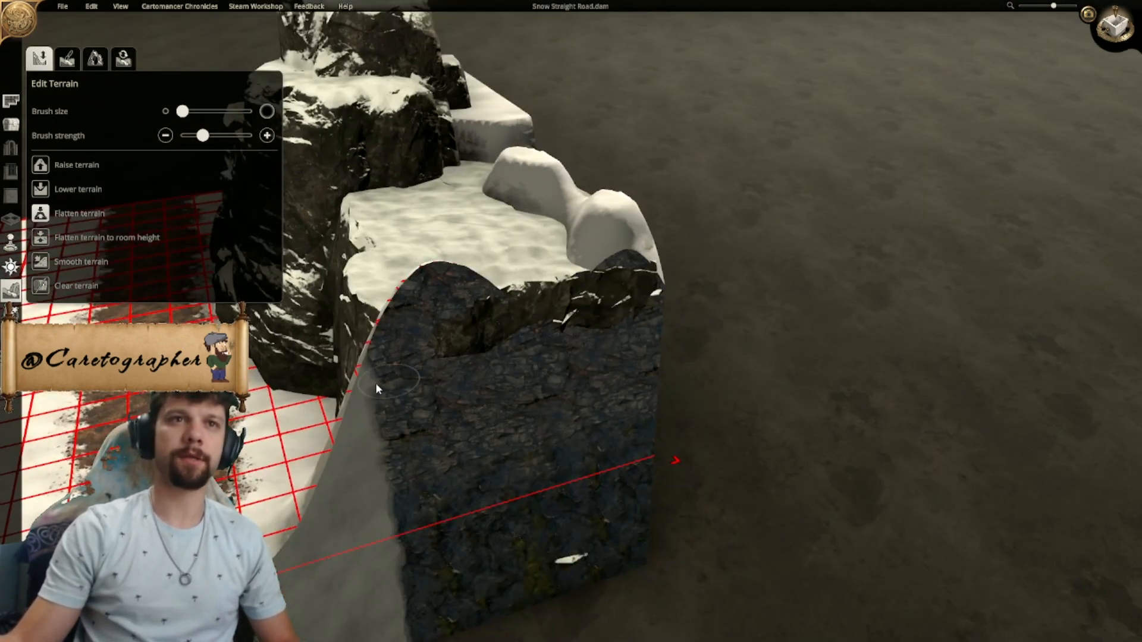
{"action": "middle_click_drag", "start_coordinate": [357, 391], "coordinate": [574, 411]}
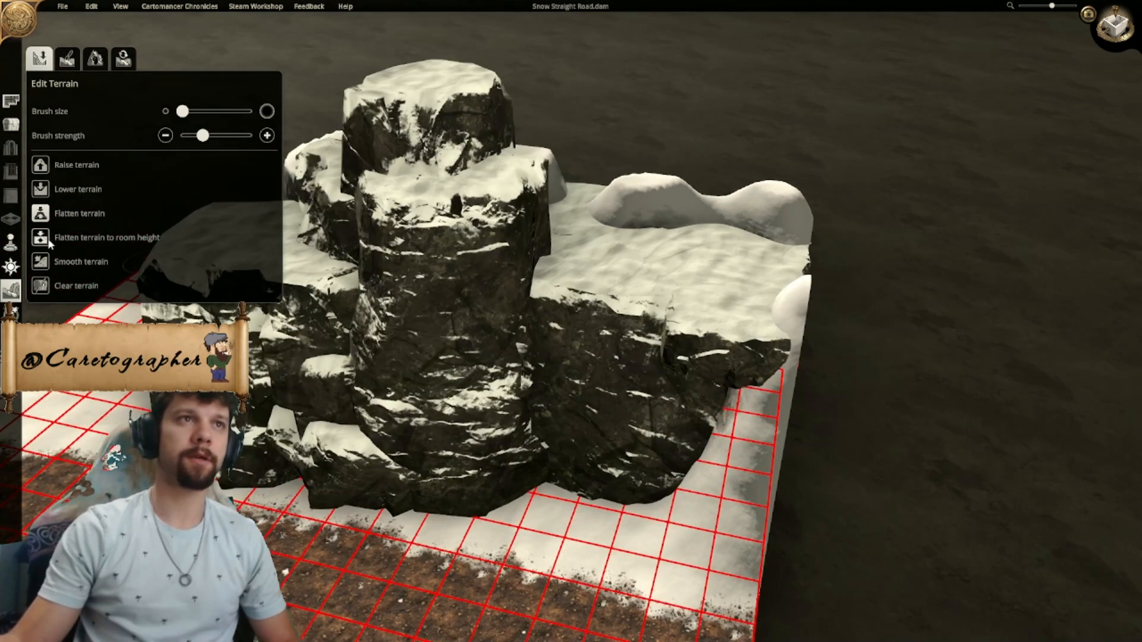
{"action": "mouse_move", "coordinate": [753, 389]}
{"action": "left_mouse_down"}
{"action": "mouse_move", "coordinate": [773, 381]}
{"action": "mouse_move", "coordinate": [777, 360]}
{"action": "left_mouse_up"}
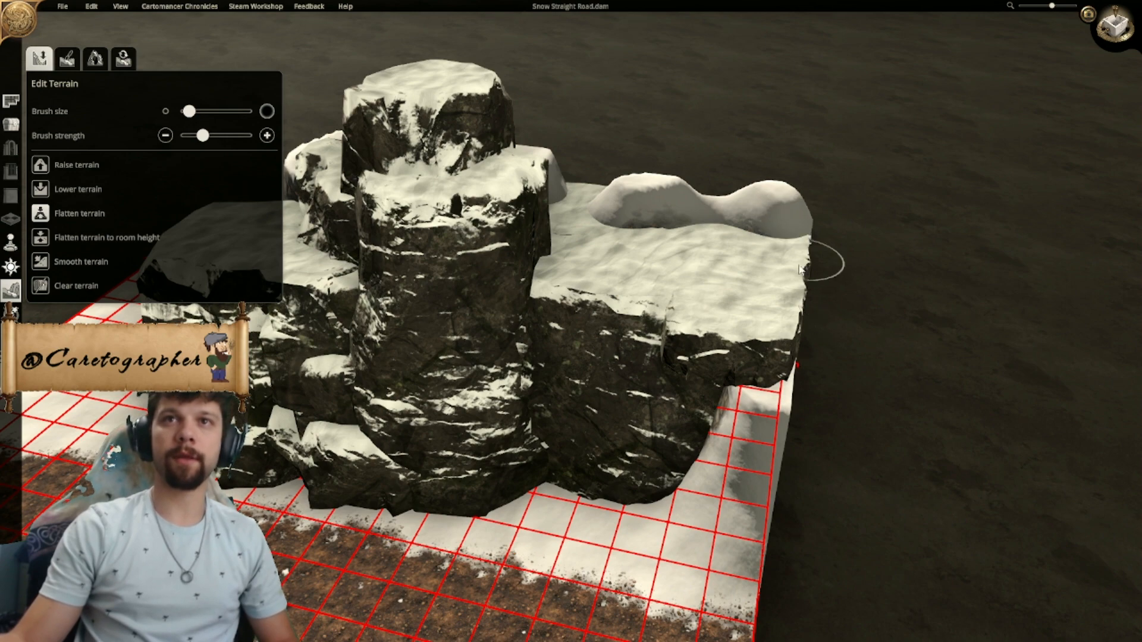
- Flatten the snow mounds poking through the top of the northern flat-topped rock along the west edge
{"action": "middle_click_drag", "start_coordinate": [802, 265], "coordinate": [593, 311]}
{"action": "mouse_move", "coordinate": [548, 369]}
{"action": "left_mouse_down"}
{"action": "mouse_move", "coordinate": [598, 339]}
{"action": "mouse_move", "coordinate": [576, 299]}
{"action": "left_mouse_up"}
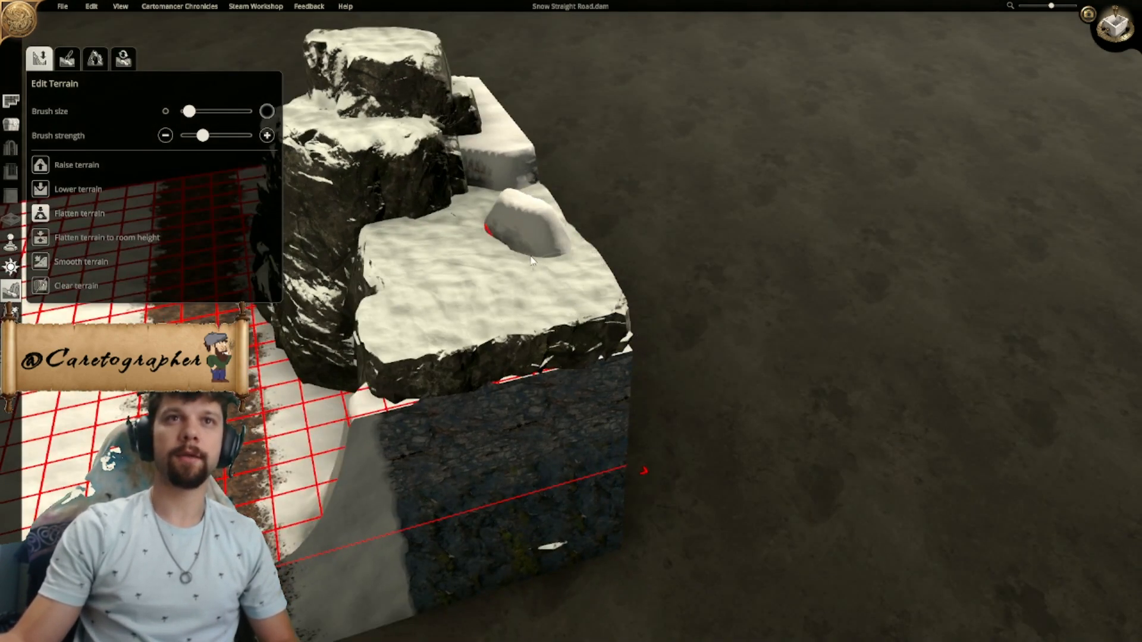
{"action": "middle_click_drag", "start_coordinate": [514, 230], "coordinate": [494, 351]}
{"action": "scroll", "coordinate": [625, 395], "scroll_direction": "up", "scroll_amount": 1}
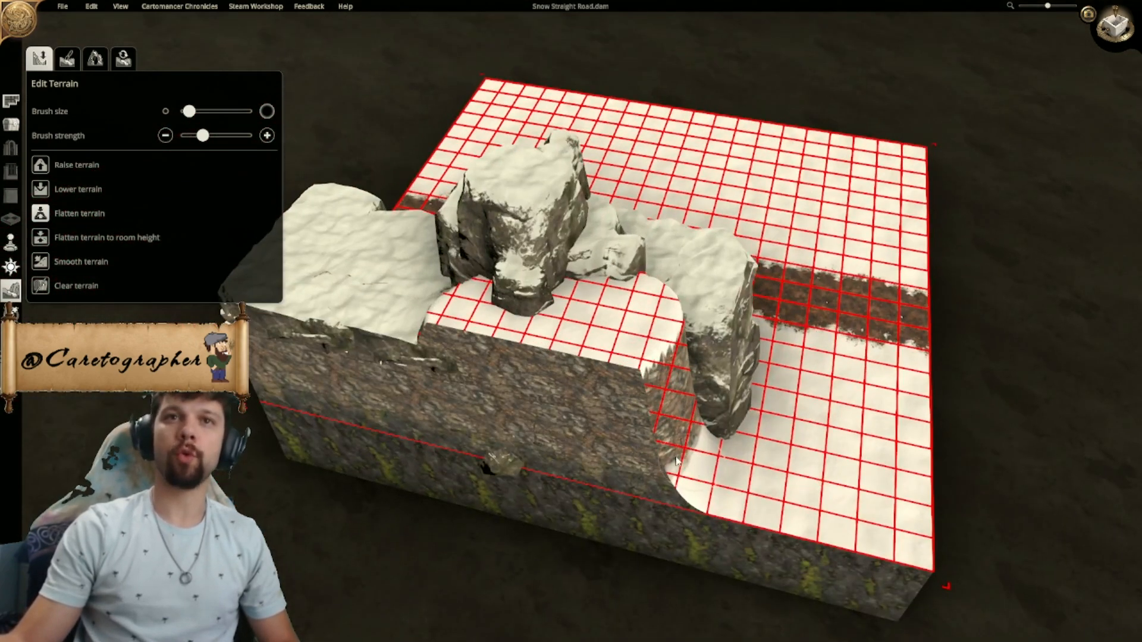
- Examine the raised terrain and the gaps between the rocks from the map's west side
{"action": "middle_click_drag", "start_coordinate": [625, 396], "coordinate": [606, 447]}
{"action": "mouse_move", "coordinate": [606, 368]}
{"action": "left_mouse_down"}
{"action": "mouse_move", "coordinate": [571, 363]}
{"action": "mouse_move", "coordinate": [597, 324]}
{"action": "mouse_move", "coordinate": [571, 294]}
{"action": "mouse_move", "coordinate": [505, 333]}
{"action": "mouse_move", "coordinate": [534, 347]}
{"action": "mouse_move", "coordinate": [505, 309]}
{"action": "mouse_move", "coordinate": [529, 286]}
{"action": "mouse_move", "coordinate": [506, 335]}
{"action": "mouse_move", "coordinate": [463, 345]}
{"action": "left_mouse_up"}
{"action": "right_click_drag", "start_coordinate": [458, 345], "coordinate": [582, 441]}
{"action": "mouse_move", "coordinate": [605, 465]}
{"action": "left_mouse_down"}
{"action": "mouse_move", "coordinate": [717, 485]}
{"action": "mouse_move", "coordinate": [853, 485]}
{"action": "left_mouse_up"}
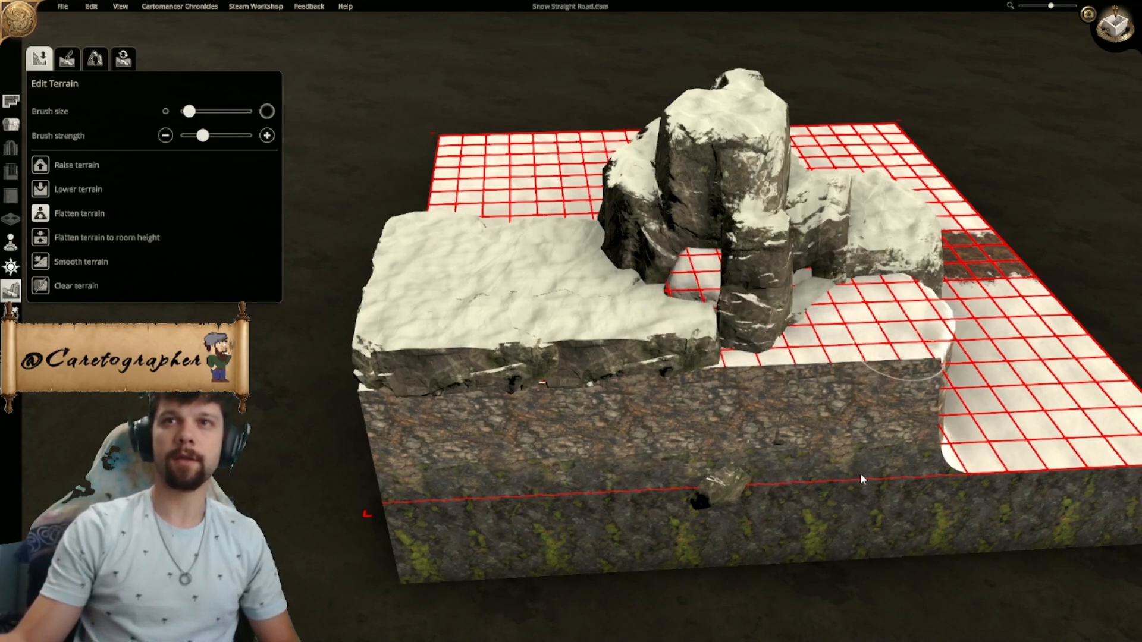
{"action": "middle_click_drag", "start_coordinate": [866, 462], "coordinate": [651, 461]}
{"action": "left_click_drag", "start_coordinate": [669, 455], "coordinate": [683, 384]}
{"action": "scroll", "coordinate": [683, 384], "scroll_direction": "up", "scroll_amount": 5}
{"action": "scroll", "coordinate": [576, 395], "scroll_direction": "down", "scroll_amount": 4}
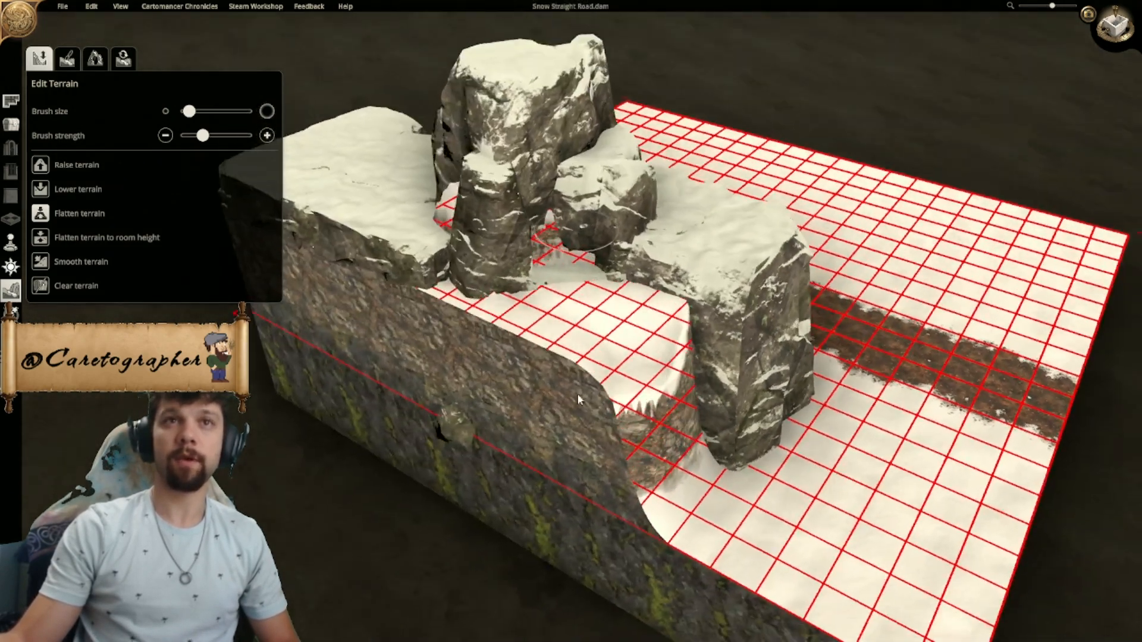
{"action": "middle_click_drag", "start_coordinate": [570, 402], "coordinate": [707, 256]}
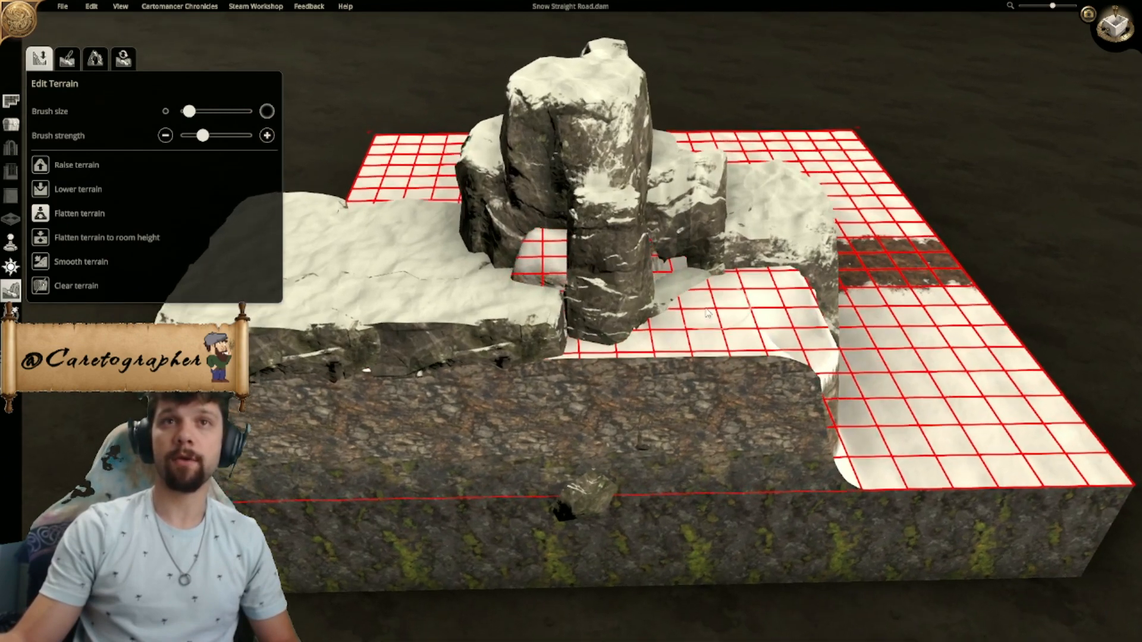
- Flatten the uneven terrain in the pocket between the craggy rocks and the southern flat-topped rock
{"action": "middle_click_drag", "start_coordinate": [706, 312], "coordinate": [452, 280]}
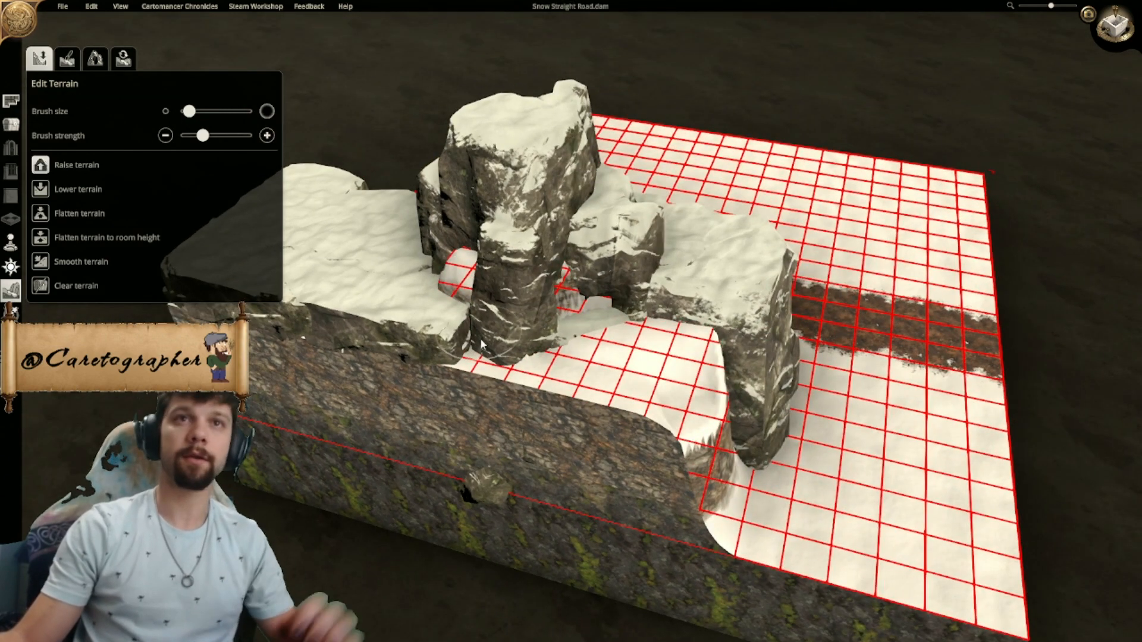
{"action": "left_click", "coordinate": [593, 310]}
{"action": "left_click", "coordinate": [590, 316]}
{"action": "left_click", "coordinate": [591, 316]}
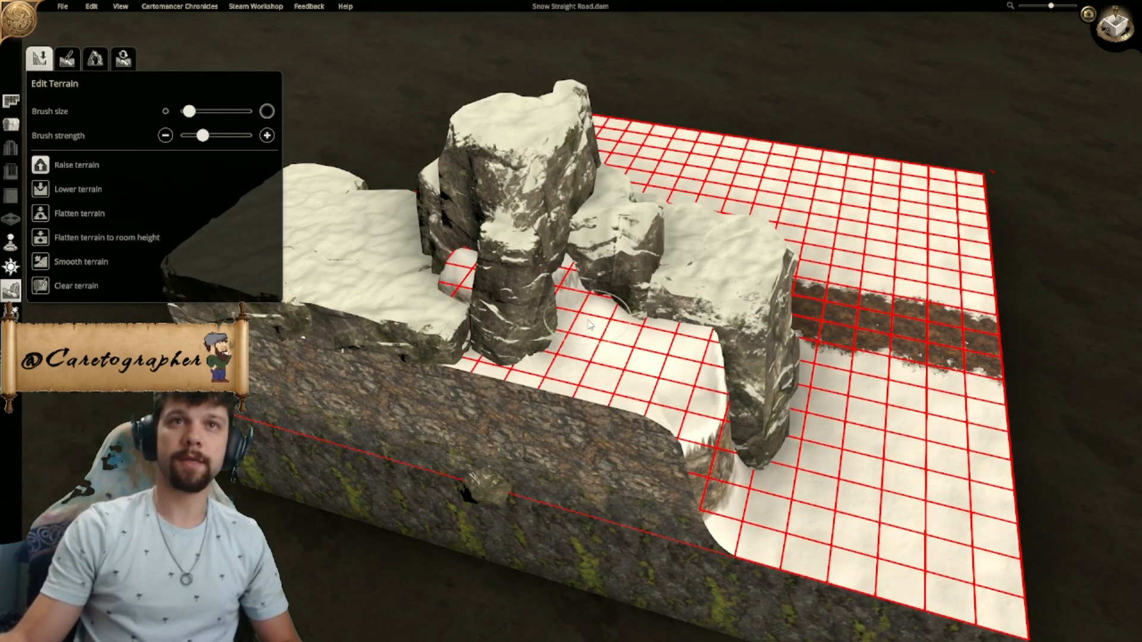
- Hide the grid and raise the snow against the craggy rocks west of the southern flat-topped rock
{"action": "mouse_move", "coordinate": [591, 315]}
{"action": "middle_mouse_down"}
{"action": "mouse_move", "coordinate": [484, 346]}
{"action": "mouse_move", "coordinate": [417, 323]}
{"action": "mouse_move", "coordinate": [443, 330]}
{"action": "middle_mouse_up"}
{"action": "key", "text": "g"}
{"action": "scroll", "coordinate": [443, 330], "scroll_direction": "up", "scroll_amount": 1}
{"action": "left_click", "coordinate": [442, 232]}
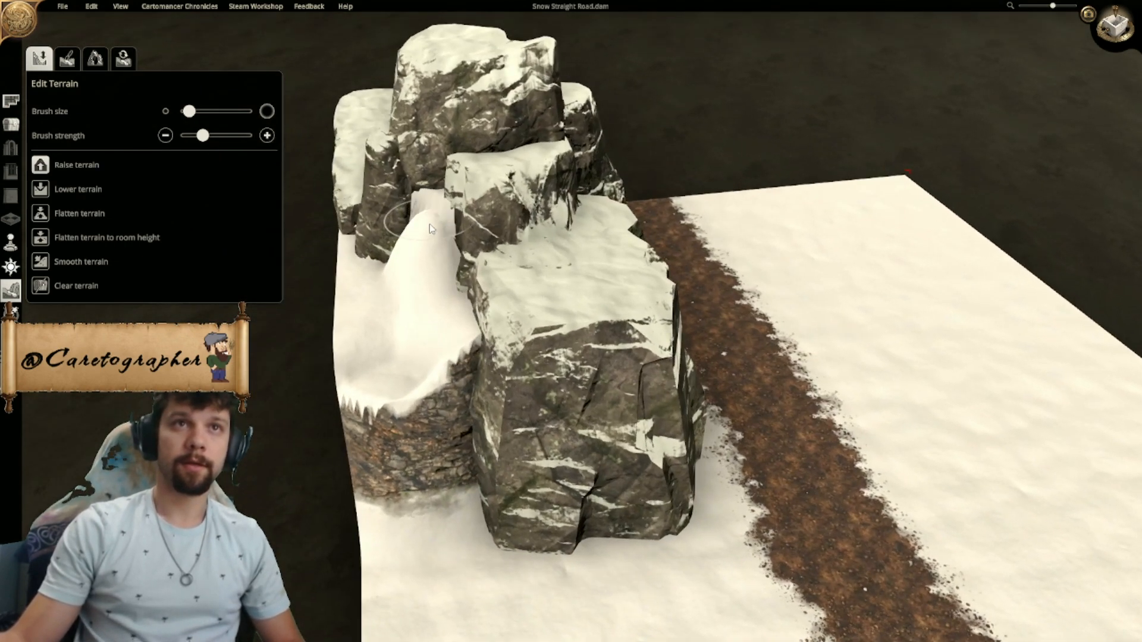
{"action": "middle_click_drag", "start_coordinate": [440, 231], "coordinate": [173, 236]}
- Smooth the raised snow slope between the craggy rocks and the southern flat-topped rock
{"action": "left_click_drag", "start_coordinate": [540, 306], "coordinate": [514, 314]}
{"action": "mouse_move", "coordinate": [514, 314]}
{"action": "middle_mouse_down"}
{"action": "mouse_move", "coordinate": [467, 347]}
{"action": "mouse_move", "coordinate": [528, 329]}
{"action": "middle_mouse_up"}
{"action": "scroll", "coordinate": [467, 347], "scroll_direction": "up", "scroll_amount": 1}
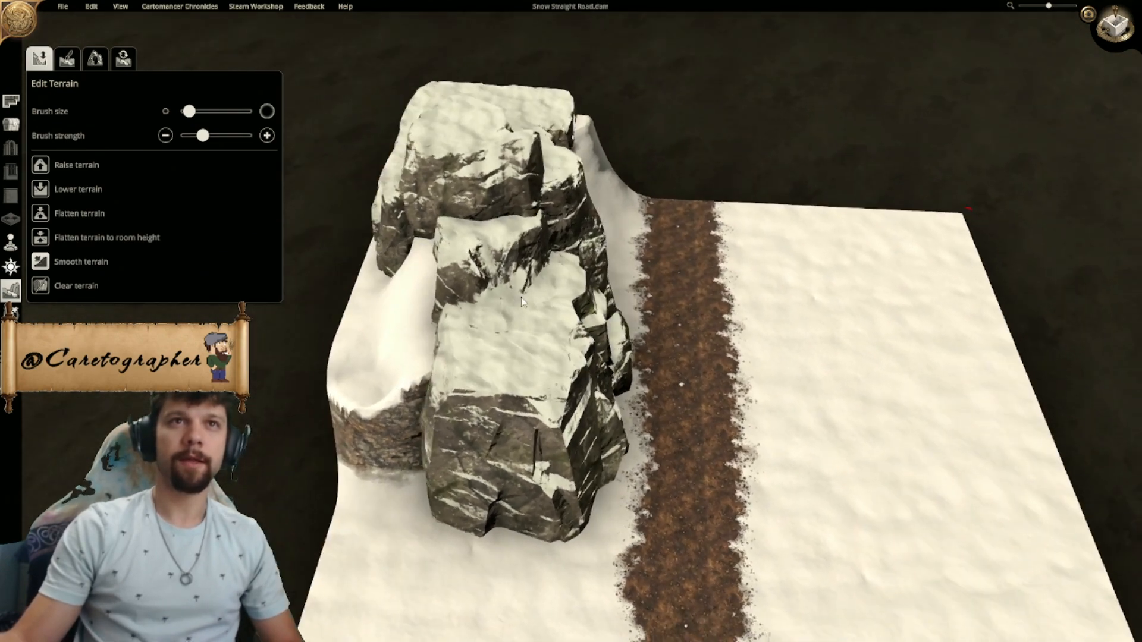
{"action": "middle_click_drag", "start_coordinate": [486, 238], "coordinate": [455, 299]}
{"action": "middle_click_drag", "start_coordinate": [607, 355], "coordinate": [561, 313]}
{"action": "middle_click_drag", "start_coordinate": [649, 321], "coordinate": [536, 315]}
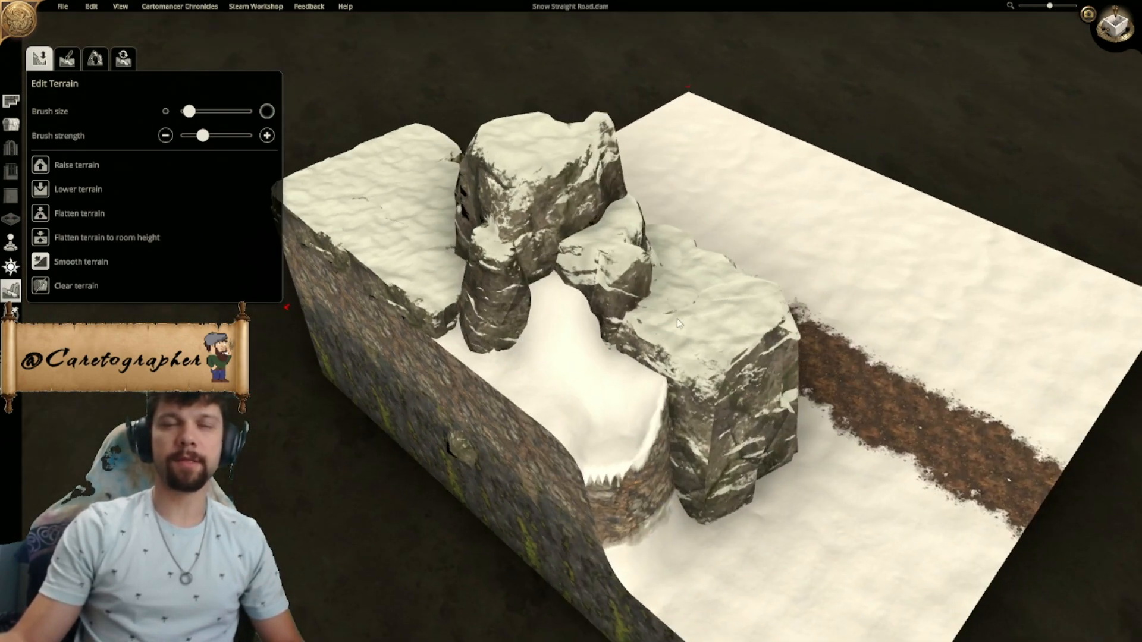
- Examine the cliff and road layout from the road side and from directly above
{"action": "middle_click_drag", "start_coordinate": [683, 307], "coordinate": [471, 329]}
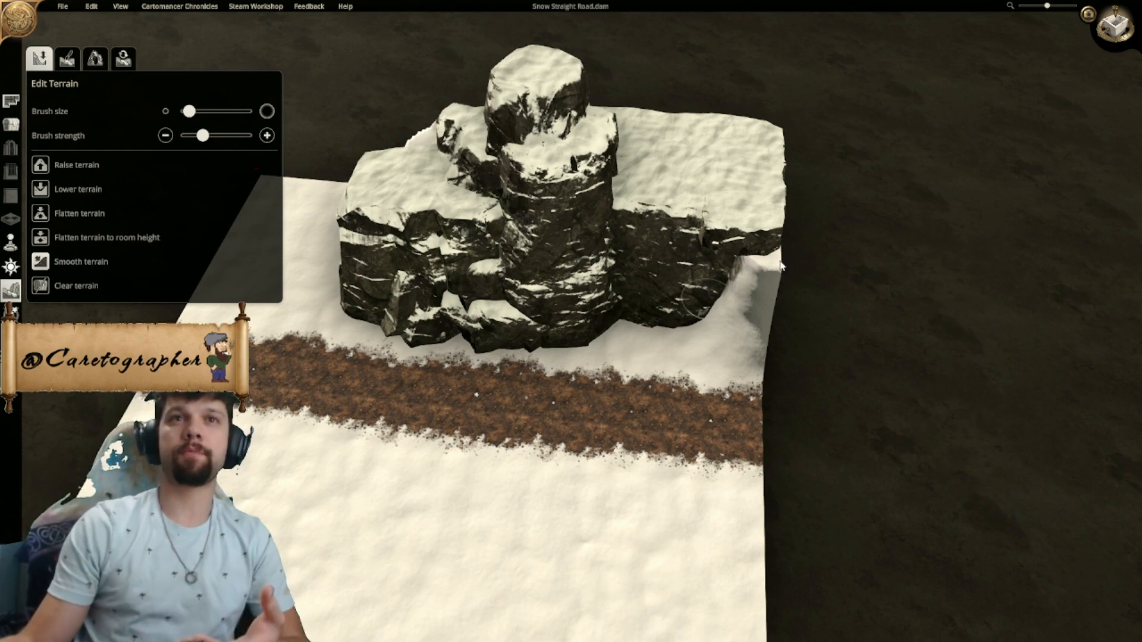
{"action": "left_click", "coordinate": [1115, 27]}
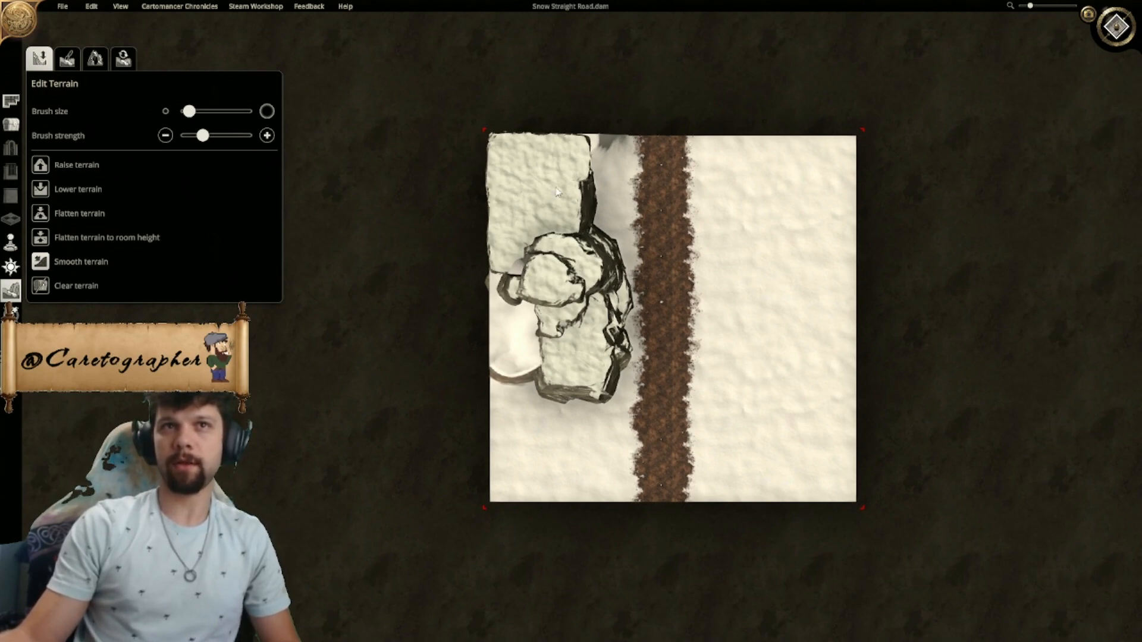
{"action": "scroll", "coordinate": [535, 403], "scroll_direction": "up", "scroll_amount": 5}
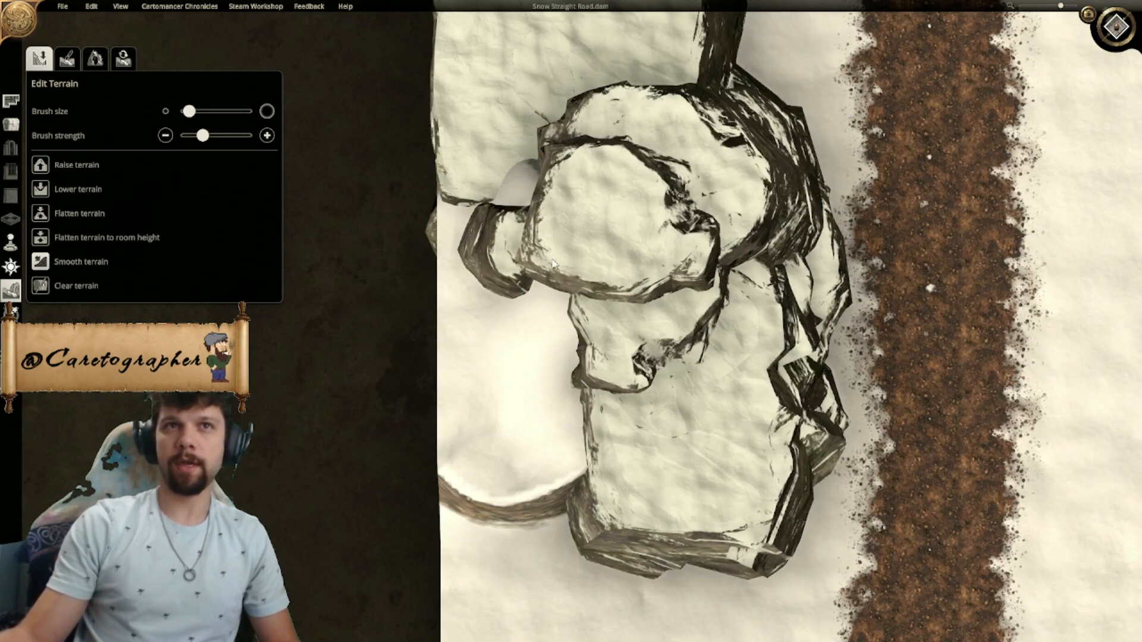
{"action": "scroll", "coordinate": [553, 254], "scroll_direction": "down", "scroll_amount": 2}
{"action": "scroll", "coordinate": [656, 362], "scroll_direction": "down", "scroll_amount": 5}
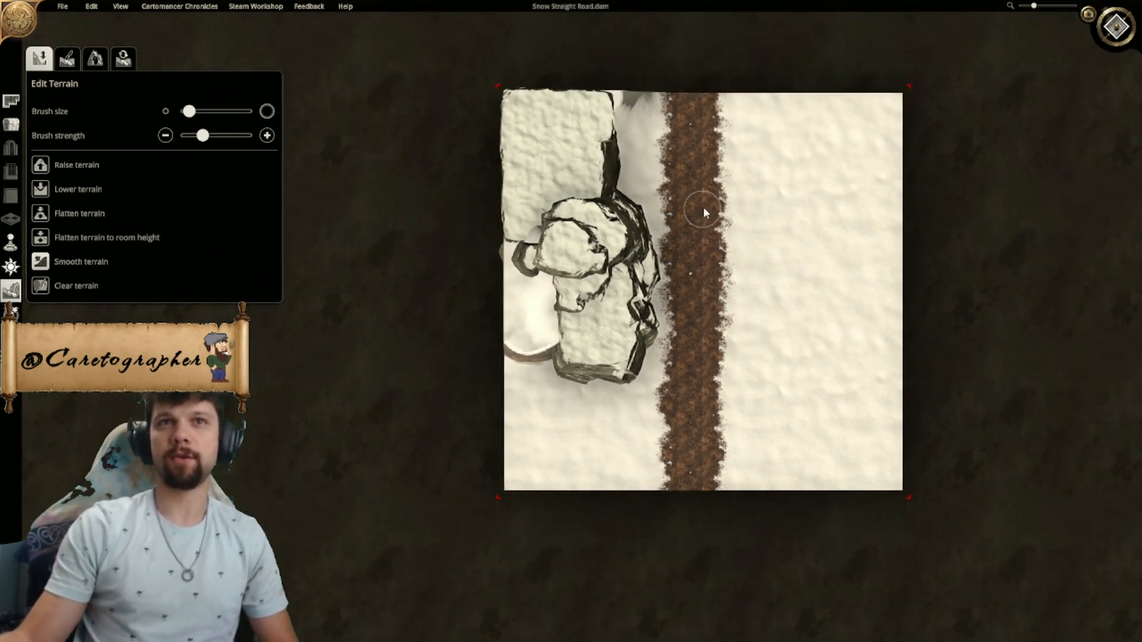
{"action": "right_click_drag", "start_coordinate": [632, 369], "coordinate": [640, 354]}
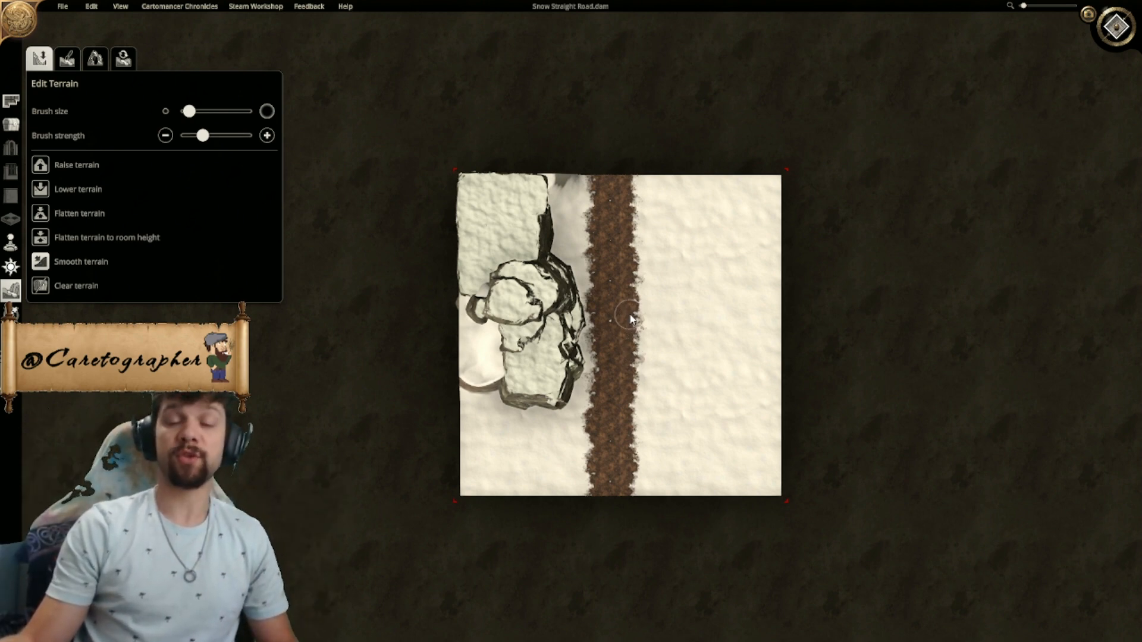
{"action": "scroll", "coordinate": [558, 237], "scroll_direction": "up", "scroll_amount": 2}
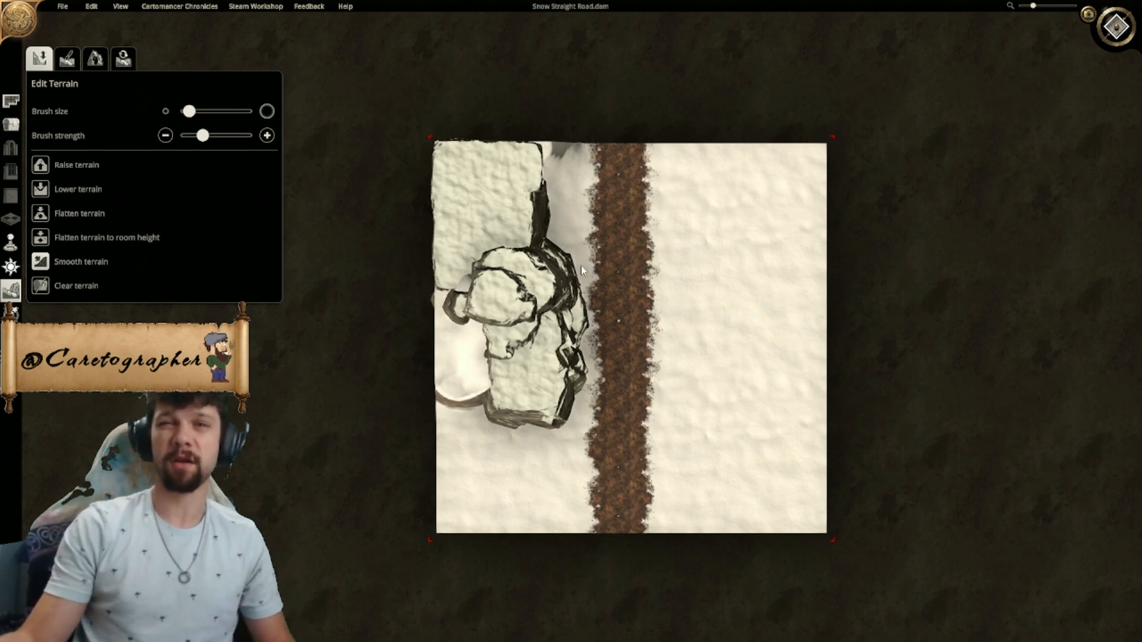
{"action": "scroll", "coordinate": [537, 205], "scroll_direction": "up", "scroll_amount": 2}
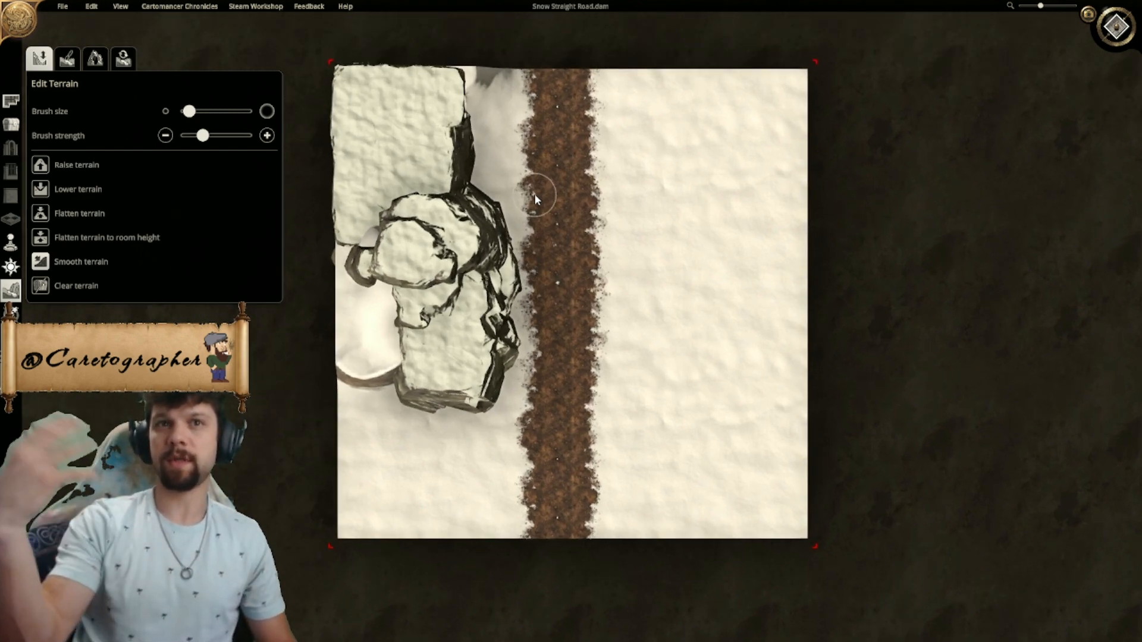
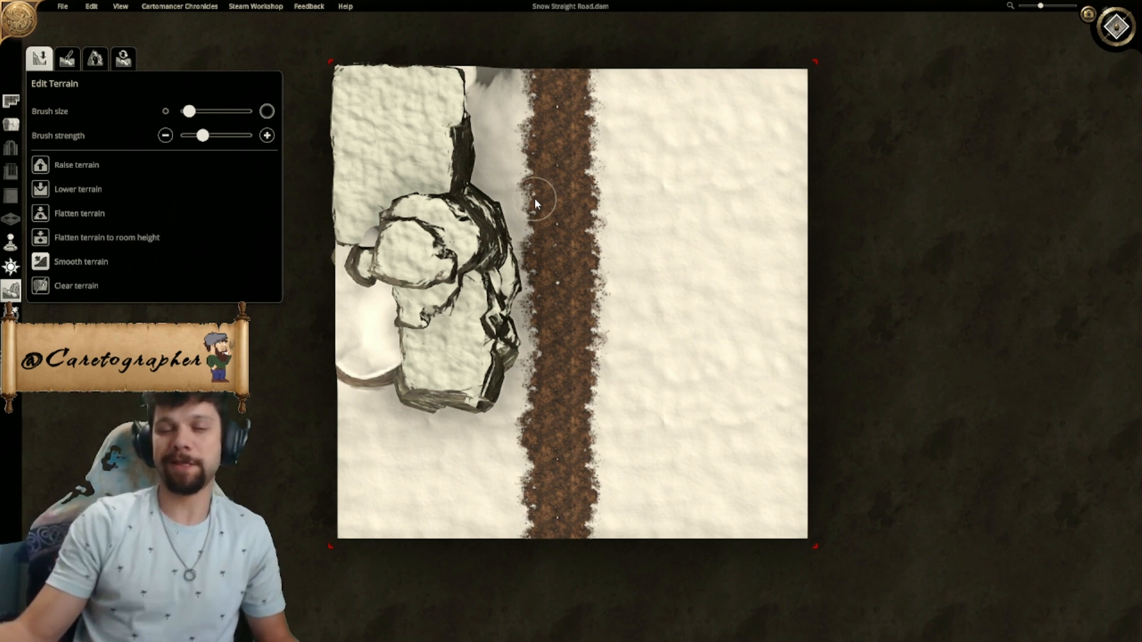
{"action": "scroll", "coordinate": [531, 202], "scroll_direction": "up", "scroll_amount": 3}
{"action": "middle_click_drag", "start_coordinate": [558, 259], "coordinate": [582, 246]}
{"action": "scroll", "coordinate": [577, 484], "scroll_direction": "down", "scroll_amount": 5}
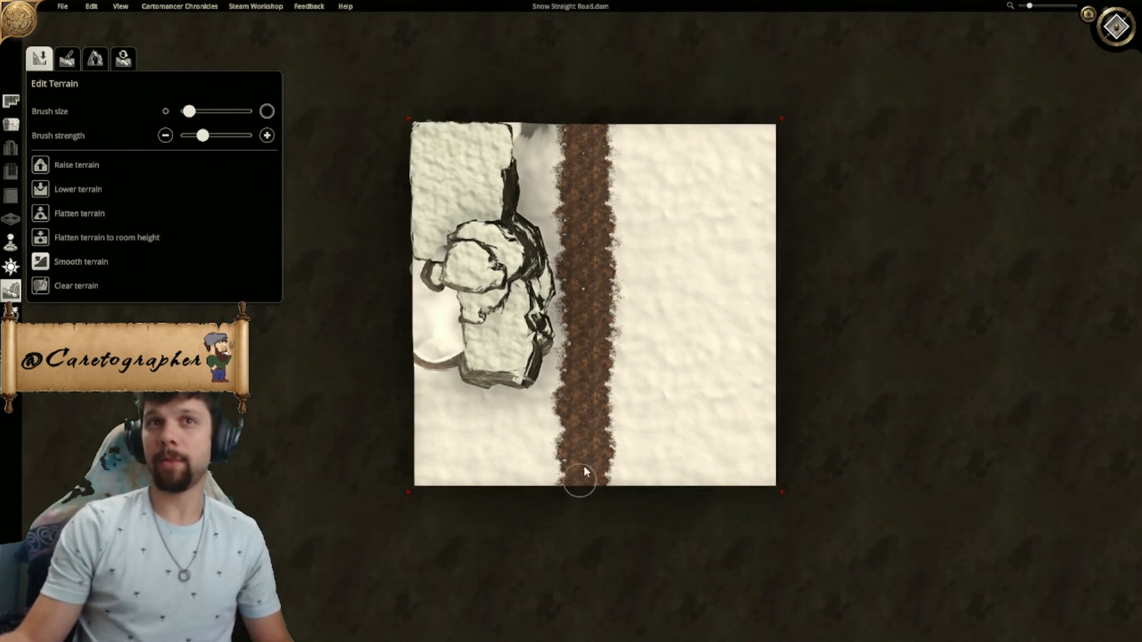
{"action": "scroll", "coordinate": [575, 360], "scroll_direction": "up", "scroll_amount": 5}
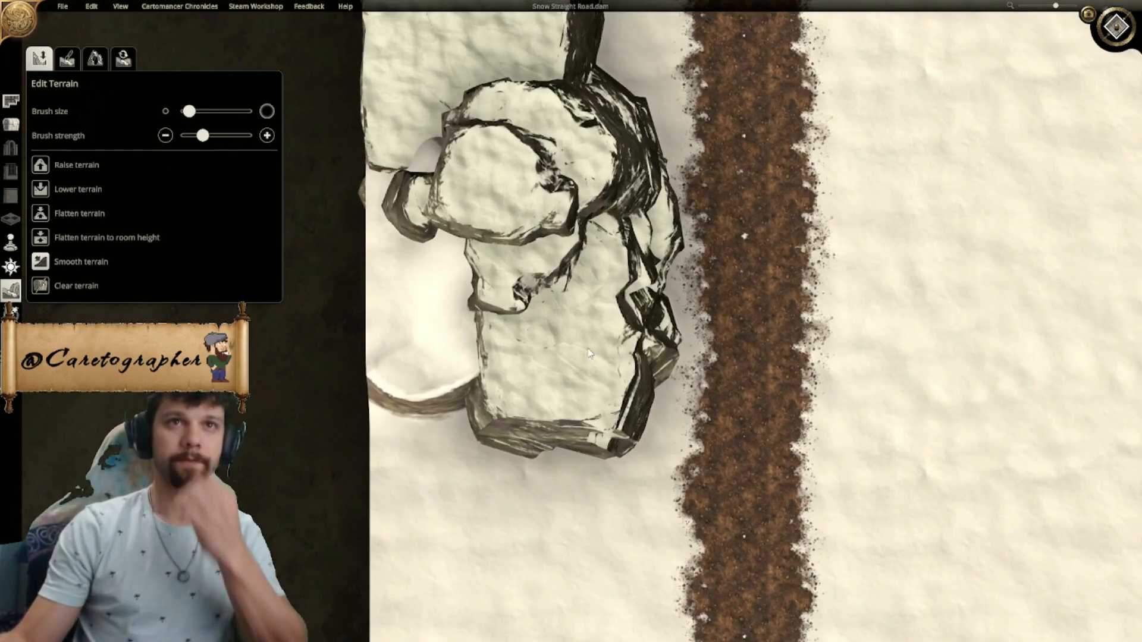
{"action": "scroll", "coordinate": [589, 353], "scroll_direction": "up", "scroll_amount": 3}
- Raise the snow along the western map edge beside the craggy rock pillar
{"action": "middle_click_drag", "start_coordinate": [589, 350], "coordinate": [762, 328]}
{"action": "left_click", "coordinate": [1116, 27]}
{"action": "scroll", "coordinate": [656, 223], "scroll_direction": "down", "scroll_amount": 6}
{"action": "scroll", "coordinate": [655, 348], "scroll_direction": "down", "scroll_amount": 2}
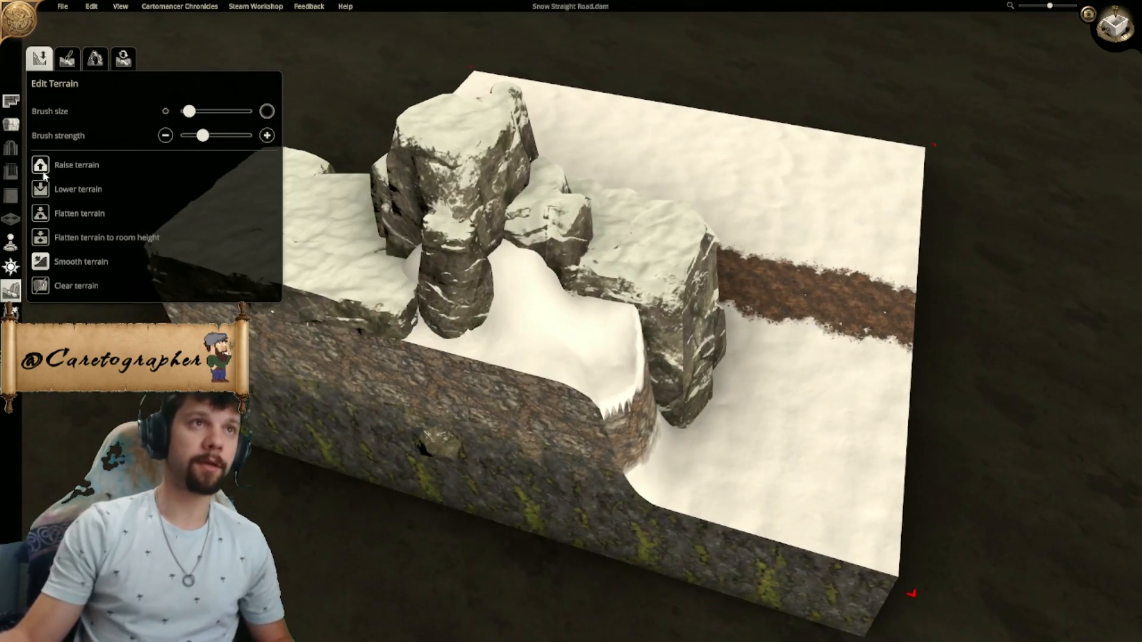
{"action": "left_click", "coordinate": [413, 337]}
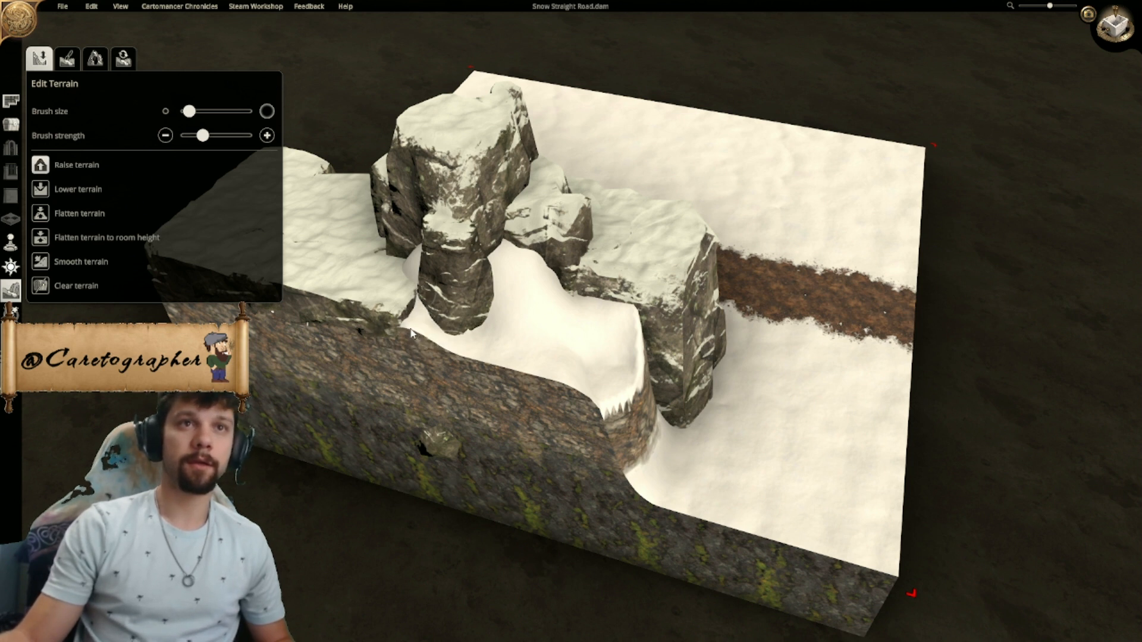
{"action": "mouse_move", "coordinate": [427, 392]}
{"action": "left_mouse_down"}
{"action": "mouse_move", "coordinate": [436, 429]}
{"action": "mouse_move", "coordinate": [561, 481]}
{"action": "left_mouse_up"}
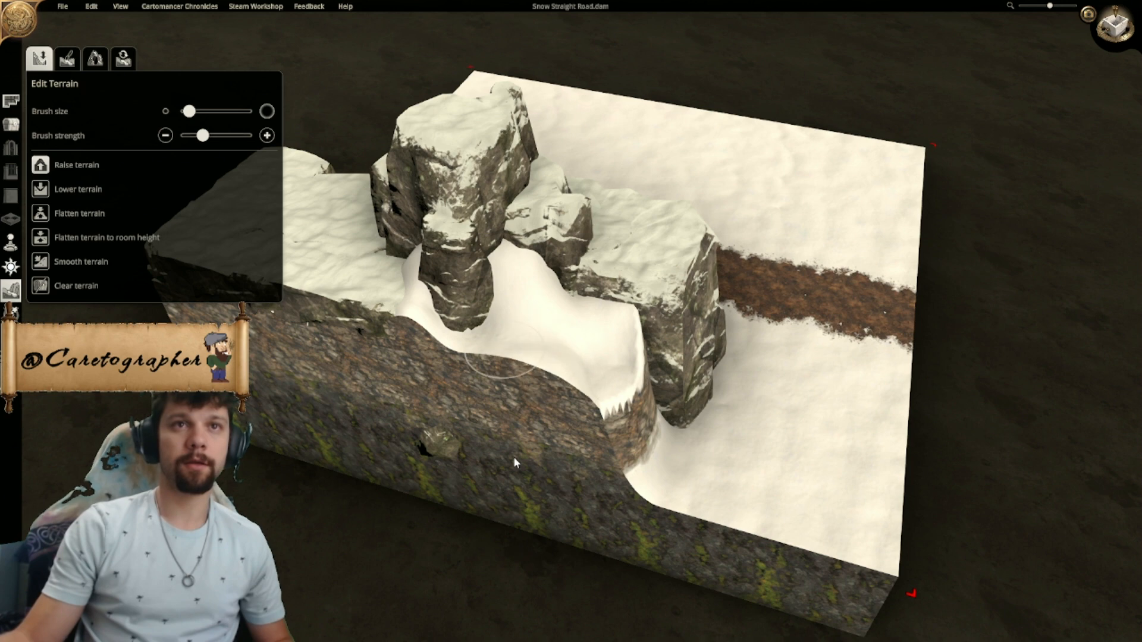
{"action": "middle_click_drag", "start_coordinate": [658, 524], "coordinate": [448, 431]}
- Build up the snow against the southwest flank of the southern flat-topped rock
{"action": "scroll", "coordinate": [448, 431], "scroll_direction": "up", "scroll_amount": 2}
{"action": "mouse_move", "coordinate": [536, 455]}
{"action": "left_mouse_down"}
{"action": "mouse_move", "coordinate": [569, 462]}
{"action": "mouse_move", "coordinate": [586, 413]}
{"action": "mouse_move", "coordinate": [605, 445]}
{"action": "mouse_move", "coordinate": [504, 387]}
{"action": "mouse_move", "coordinate": [611, 443]}
{"action": "left_mouse_up"}
{"action": "middle_click_drag", "start_coordinate": [611, 443], "coordinate": [443, 381]}
{"action": "mouse_move", "coordinate": [443, 380]}
{"action": "left_mouse_down"}
{"action": "mouse_move", "coordinate": [444, 270]}
{"action": "mouse_move", "coordinate": [461, 213]}
{"action": "left_mouse_up"}
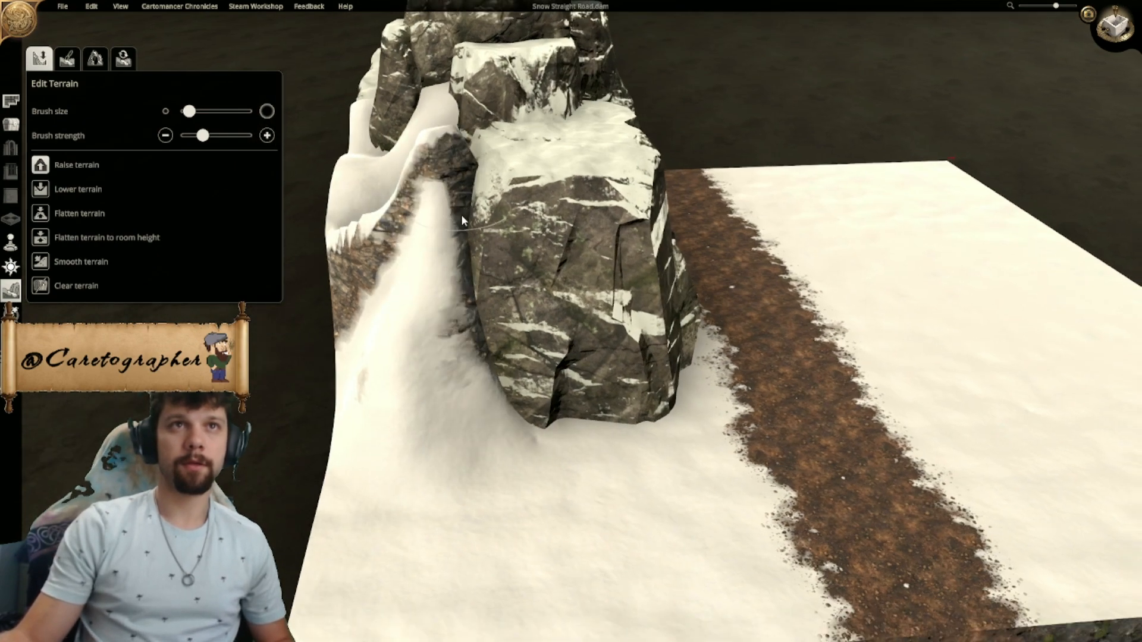
{"action": "middle_click_drag", "start_coordinate": [462, 213], "coordinate": [498, 400]}
{"action": "scroll", "coordinate": [498, 400], "scroll_direction": "down", "scroll_amount": 2}
{"action": "scroll", "coordinate": [472, 348], "scroll_direction": "up", "scroll_amount": 2}
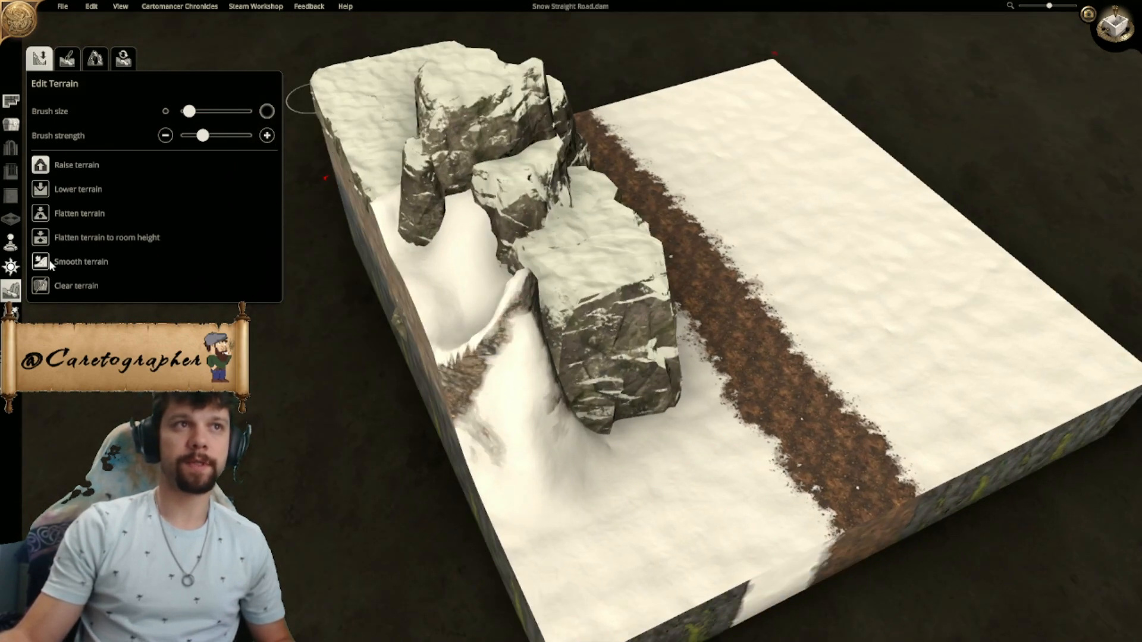
- Smooth the raised snow beside the southern flat-topped rock into an even slope running down to the south
{"action": "left_click_drag", "start_coordinate": [534, 357], "coordinate": [506, 388]}
{"action": "key", "text": "ctrl+z"}
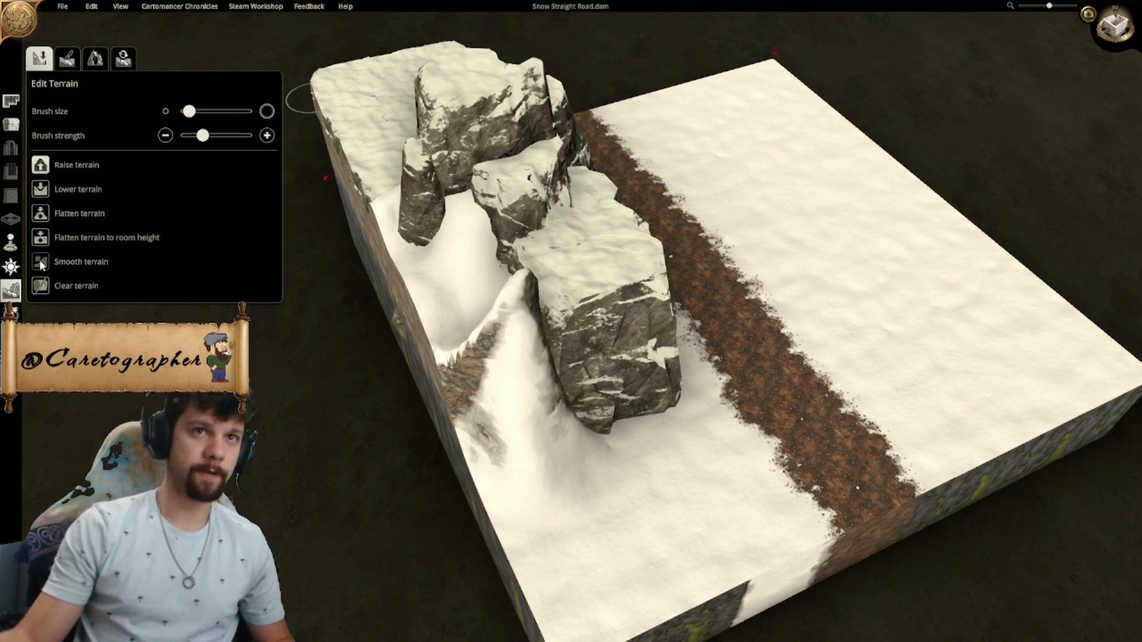
{"action": "mouse_move", "coordinate": [534, 343]}
{"action": "left_mouse_down"}
{"action": "mouse_move", "coordinate": [523, 383]}
{"action": "mouse_move", "coordinate": [494, 405]}
{"action": "mouse_move", "coordinate": [501, 440]}
{"action": "mouse_move", "coordinate": [513, 322]}
{"action": "mouse_move", "coordinate": [500, 334]}
{"action": "left_mouse_up"}
{"action": "middle_click_drag", "start_coordinate": [516, 384], "coordinate": [646, 394]}
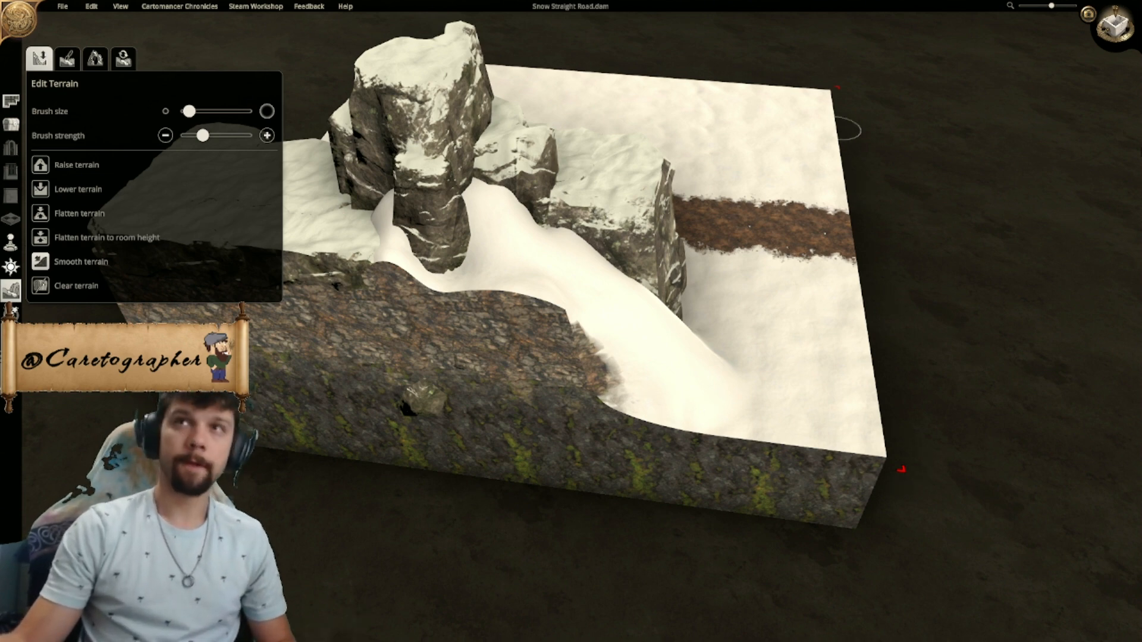
- Extend the map westward past its original 20 x 20 boundary to expose the outer side of the slope
{"action": "left_click", "coordinate": [1119, 27]}
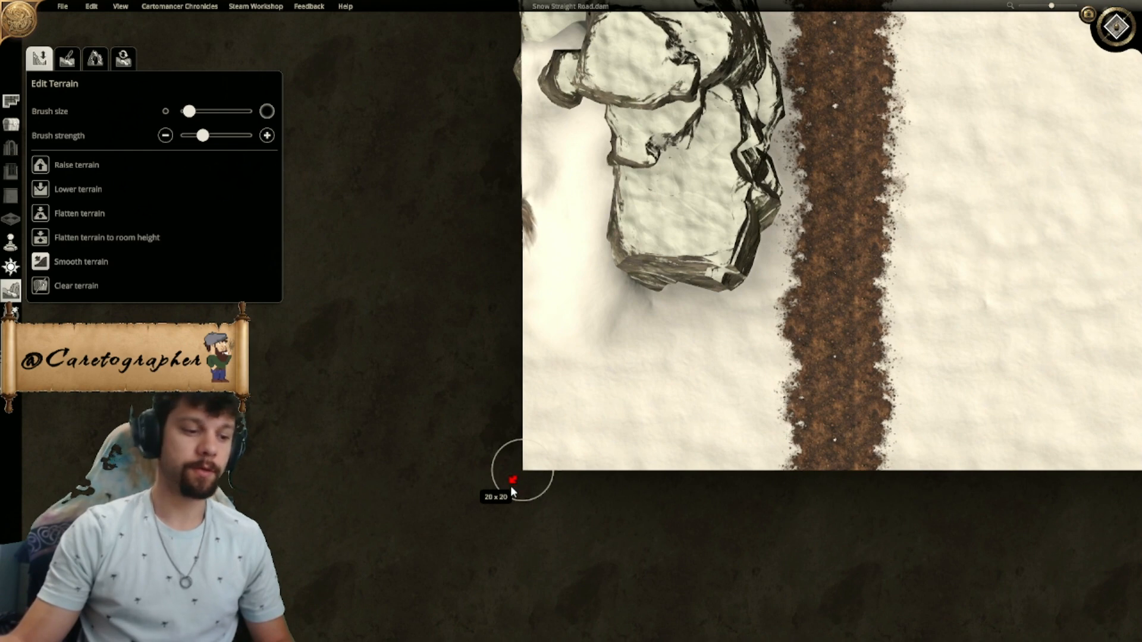
{"action": "left_click_drag", "start_coordinate": [513, 481], "coordinate": [415, 480]}
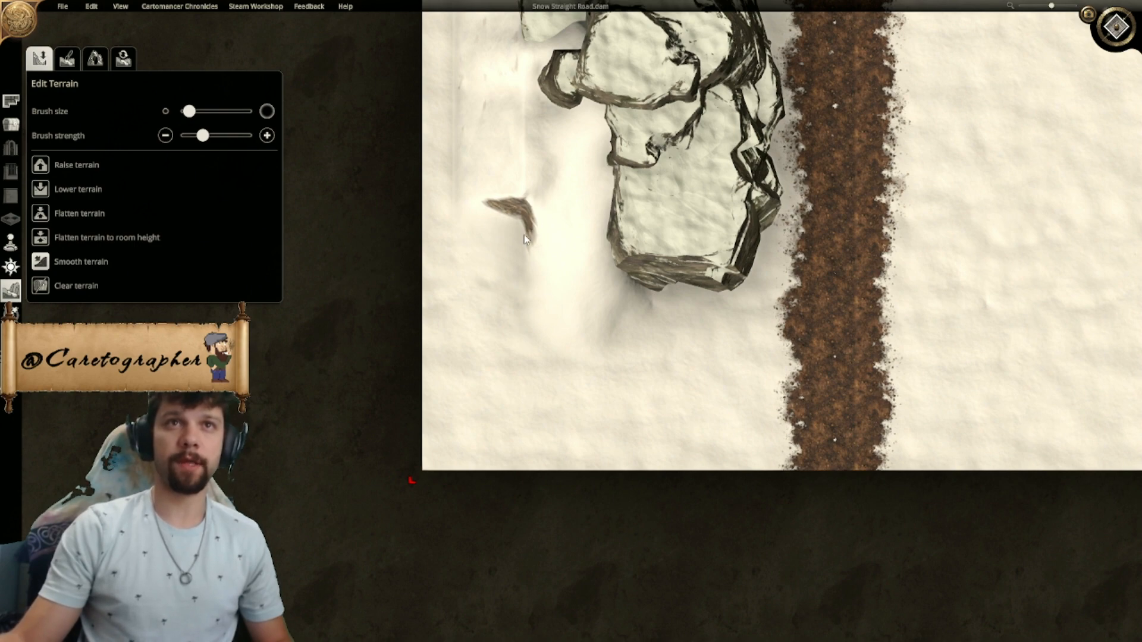
{"action": "left_click", "coordinate": [1114, 28]}
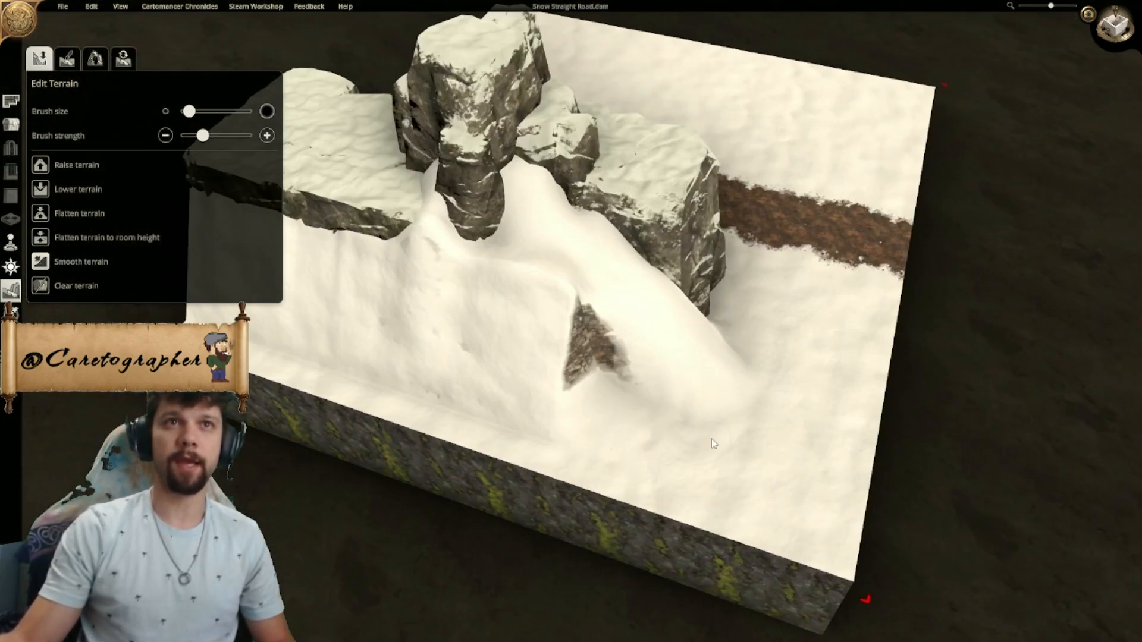
- Raise the snow around the exposed rock patch on the outer western slope
{"action": "scroll", "coordinate": [712, 441], "scroll_direction": "up", "scroll_amount": 1}
{"action": "middle_click_drag", "start_coordinate": [712, 441], "coordinate": [646, 445]}
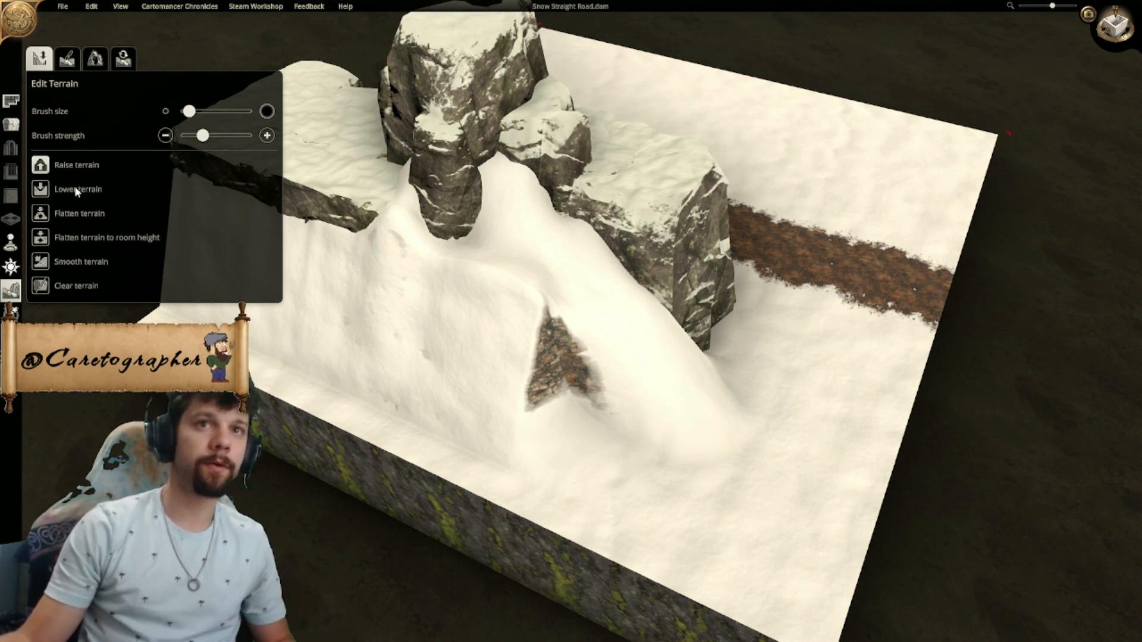
{"action": "mouse_move", "coordinate": [584, 365]}
{"action": "left_mouse_down"}
{"action": "mouse_move", "coordinate": [560, 351]}
{"action": "mouse_move", "coordinate": [605, 414]}
{"action": "mouse_move", "coordinate": [565, 351]}
{"action": "left_mouse_up"}
{"action": "middle_click_drag", "start_coordinate": [677, 420], "coordinate": [540, 357]}
{"action": "mouse_move", "coordinate": [515, 280]}
{"action": "left_mouse_down"}
{"action": "mouse_move", "coordinate": [505, 268]}
{"action": "mouse_move", "coordinate": [494, 452]}
{"action": "mouse_move", "coordinate": [470, 361]}
{"action": "left_mouse_up"}
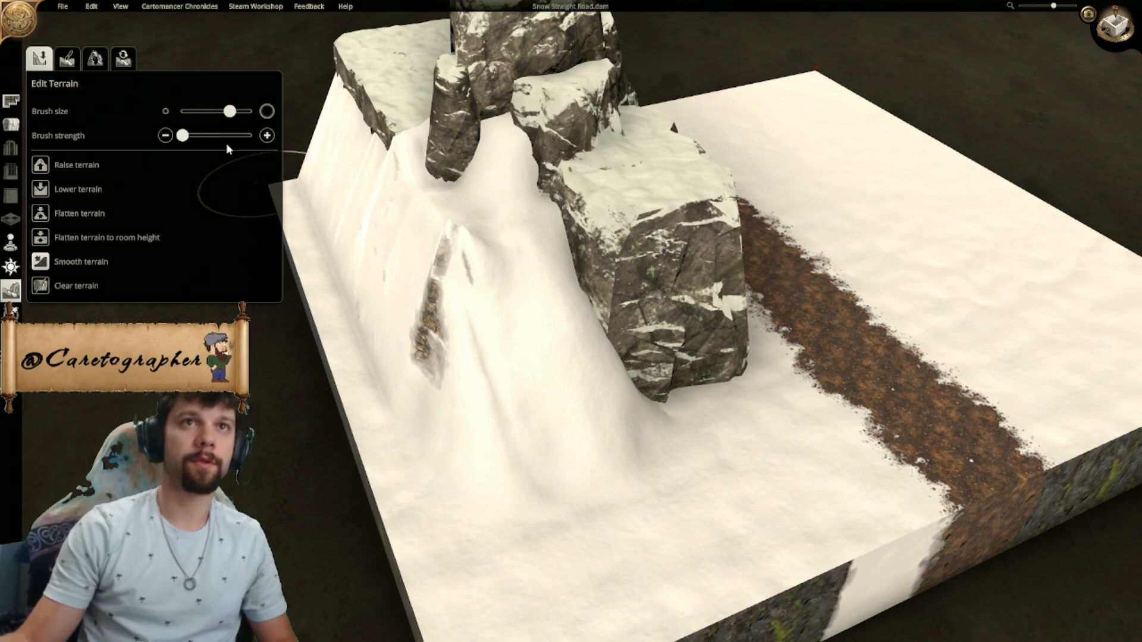
- Smooth the western and southern snow slopes broadly with a larger brush at minimum strength
{"action": "mouse_move", "coordinate": [524, 321]}
{"action": "left_mouse_down"}
{"action": "mouse_move", "coordinate": [572, 405]}
{"action": "mouse_move", "coordinate": [594, 411]}
{"action": "left_mouse_up"}
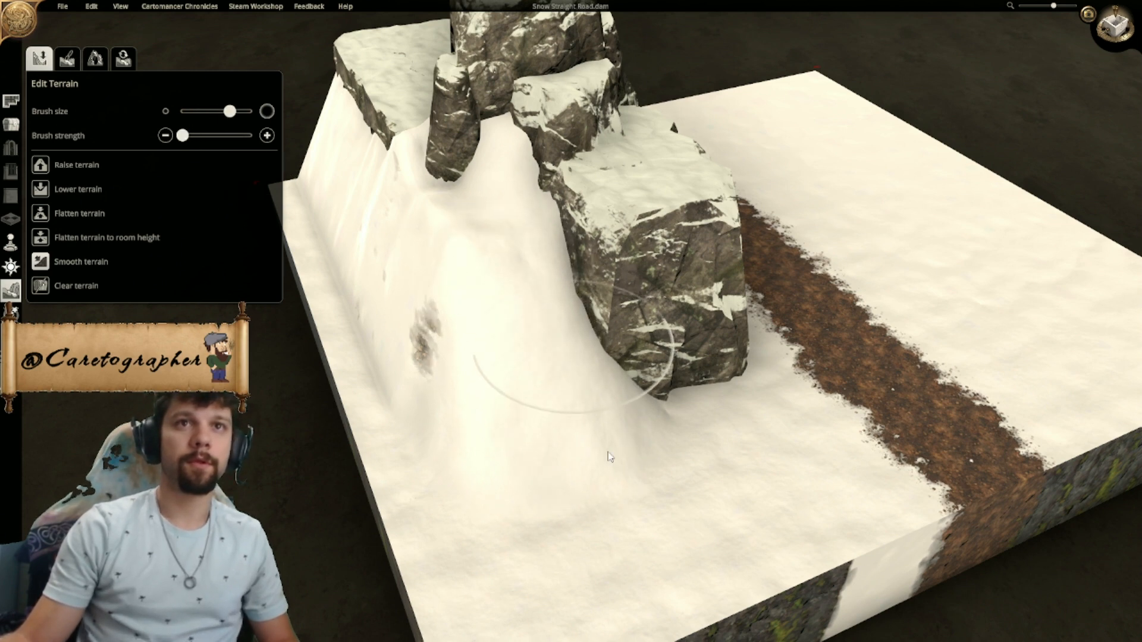
{"action": "middle_click_drag", "start_coordinate": [667, 427], "coordinate": [561, 420]}
{"action": "left_click_drag", "start_coordinate": [489, 253], "coordinate": [503, 364]}
{"action": "scroll", "coordinate": [365, 365], "scroll_direction": "up", "scroll_amount": 1}
{"action": "mouse_move", "coordinate": [519, 413]}
{"action": "middle_mouse_down"}
{"action": "mouse_move", "coordinate": [365, 364]}
{"action": "mouse_move", "coordinate": [442, 292]}
{"action": "middle_mouse_up"}
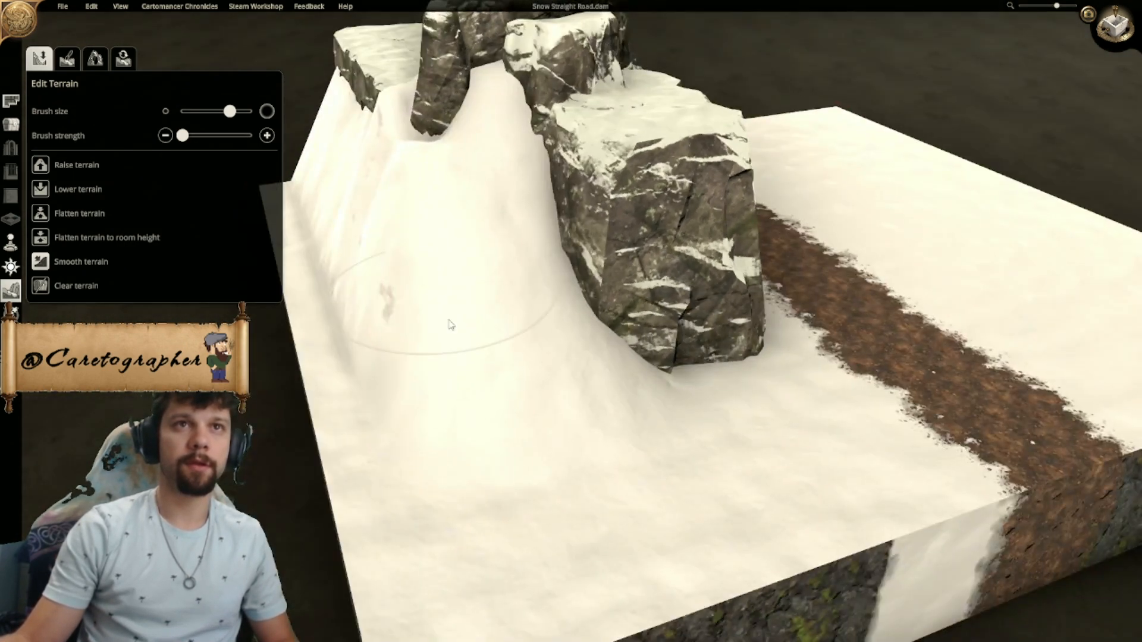
{"action": "middle_click_drag", "start_coordinate": [645, 363], "coordinate": [482, 385]}
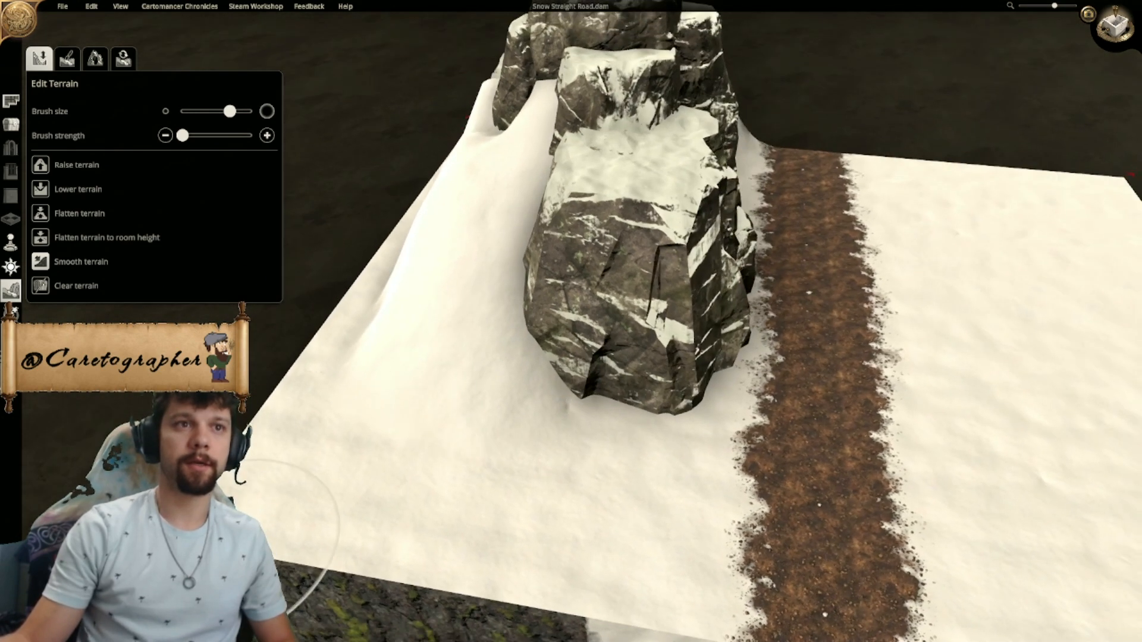
- Pull the map's west edge back in so it cuts along the raised snow slope
{"action": "middle_click_drag", "start_coordinate": [420, 415], "coordinate": [302, 457]}
{"action": "left_click_drag", "start_coordinate": [298, 451], "coordinate": [470, 478]}
{"action": "mouse_move", "coordinate": [568, 309]}
{"action": "middle_mouse_down"}
{"action": "mouse_move", "coordinate": [705, 314]}
{"action": "mouse_move", "coordinate": [684, 357]}
{"action": "mouse_move", "coordinate": [630, 405]}
{"action": "middle_mouse_up"}
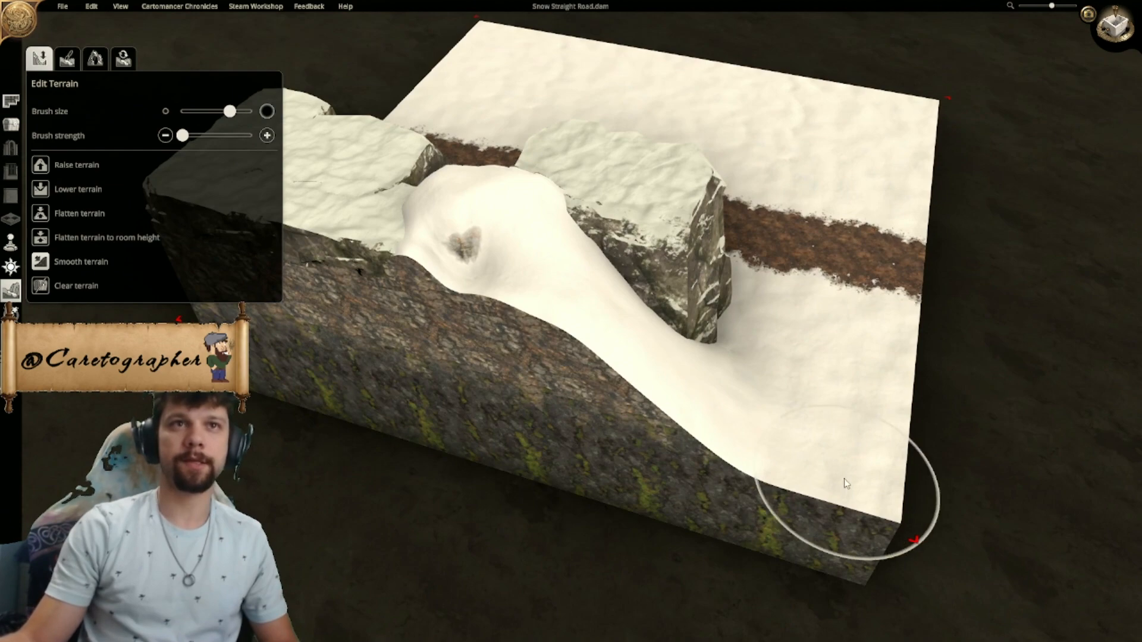
- Examine the trimmed snow slope, the remaining flat-topped rocks and the gap between them from all sides
{"action": "scroll", "coordinate": [706, 422], "scroll_direction": "up", "scroll_amount": 1}
{"action": "mouse_move", "coordinate": [706, 422]}
{"action": "middle_mouse_down"}
{"action": "mouse_move", "coordinate": [504, 321]}
{"action": "mouse_move", "coordinate": [543, 429]}
{"action": "middle_mouse_up"}
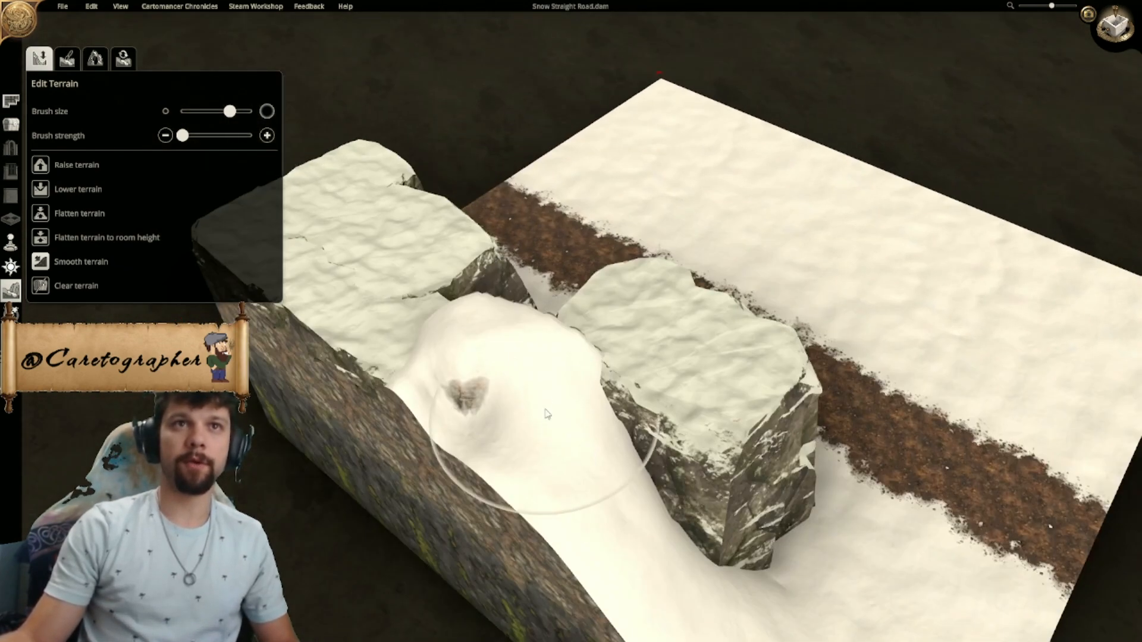
{"action": "right_click_drag", "start_coordinate": [541, 419], "coordinate": [523, 225]}
{"action": "middle_click_drag", "start_coordinate": [836, 506], "coordinate": [467, 308]}
{"action": "right_click_drag", "start_coordinate": [708, 432], "coordinate": [622, 308]}
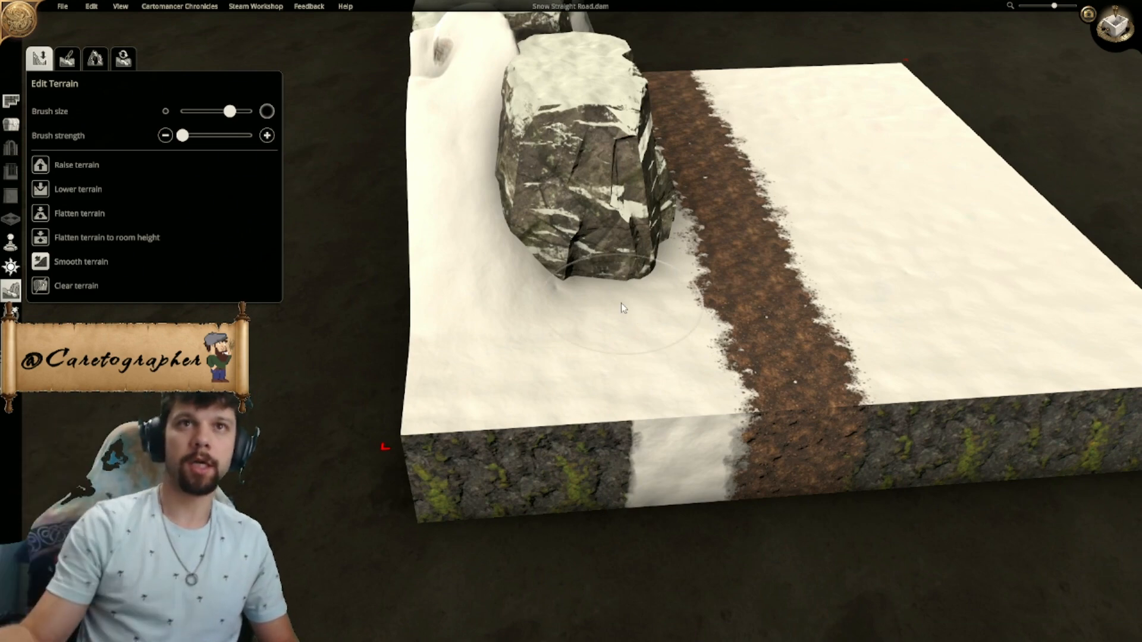
{"action": "middle_click_drag", "start_coordinate": [642, 320], "coordinate": [620, 348]}
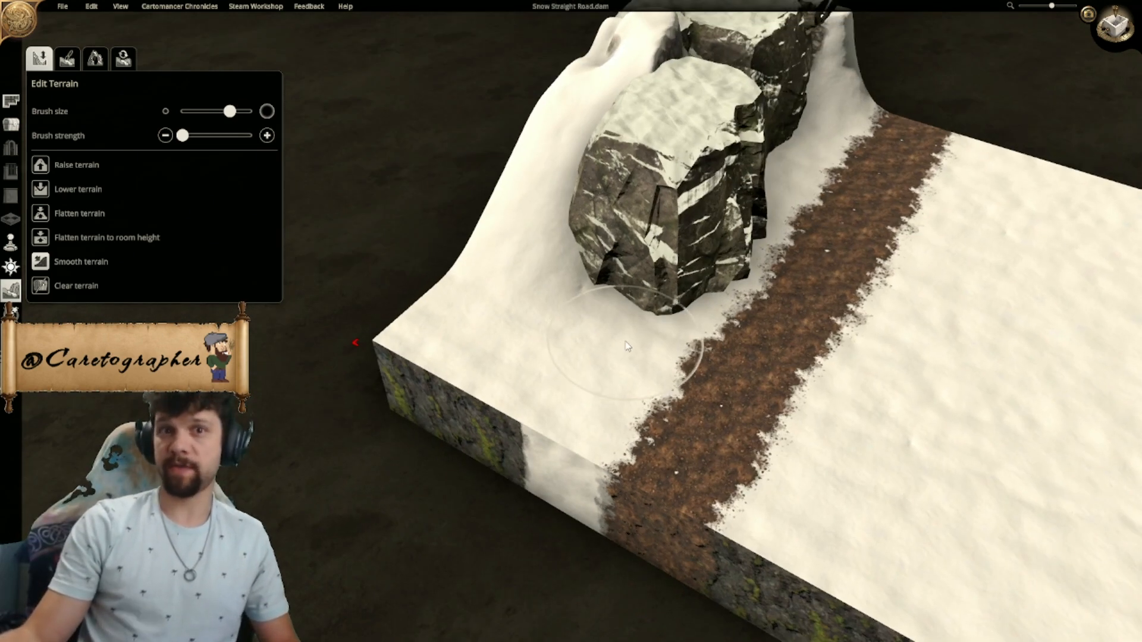
{"action": "middle_click_drag", "start_coordinate": [766, 324], "coordinate": [695, 381]}
{"action": "scroll", "coordinate": [695, 381], "scroll_direction": "down", "scroll_amount": 5}
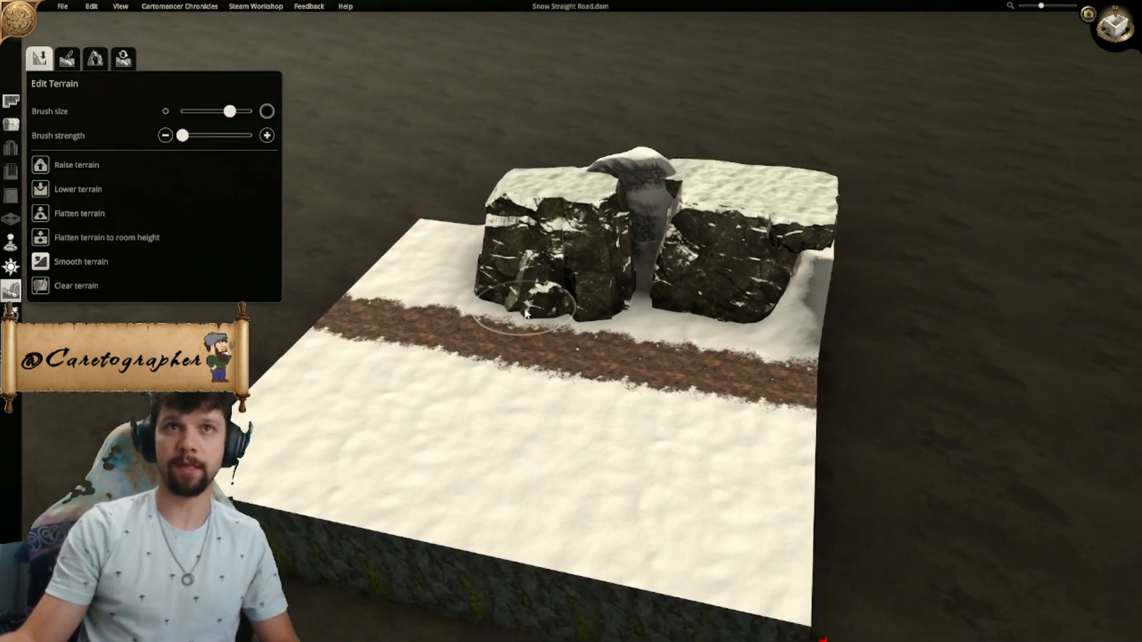
{"action": "middle_click_drag", "start_coordinate": [524, 312], "coordinate": [652, 347]}
{"action": "right_click_drag", "start_coordinate": [636, 336], "coordinate": [641, 379]}
{"action": "middle_click_drag", "start_coordinate": [641, 379], "coordinate": [701, 365]}
{"action": "right_click_drag", "start_coordinate": [702, 364], "coordinate": [655, 340]}
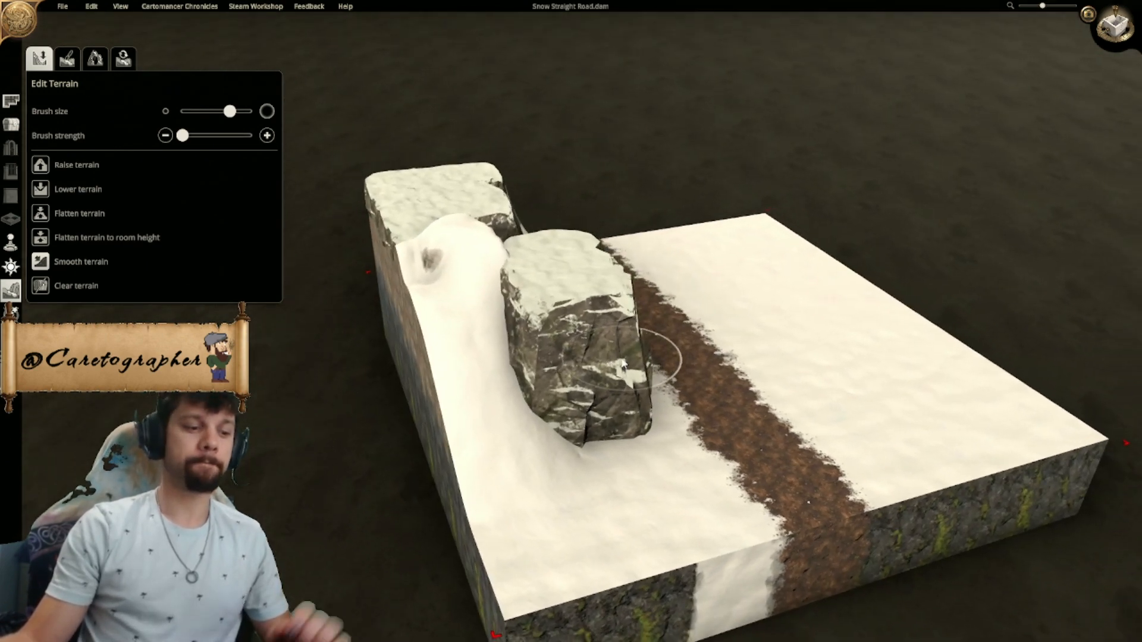
{"action": "middle_click_drag", "start_coordinate": [655, 357], "coordinate": [617, 380]}
{"action": "scroll", "coordinate": [617, 381], "scroll_direction": "up", "scroll_amount": 1}
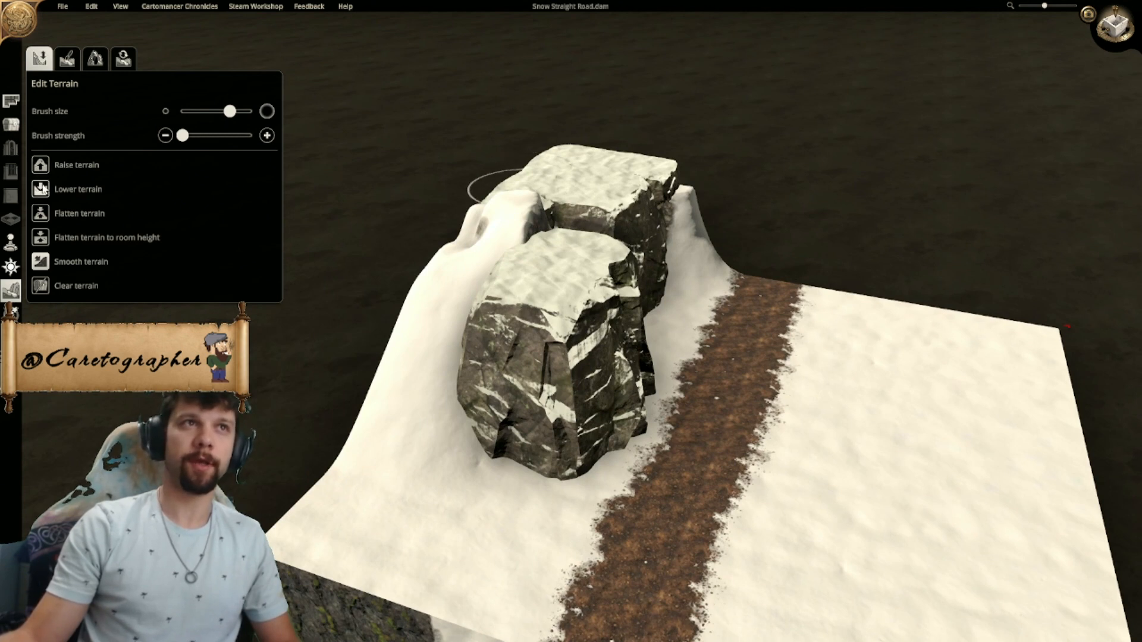
{"action": "left_click", "coordinate": [68, 58]}
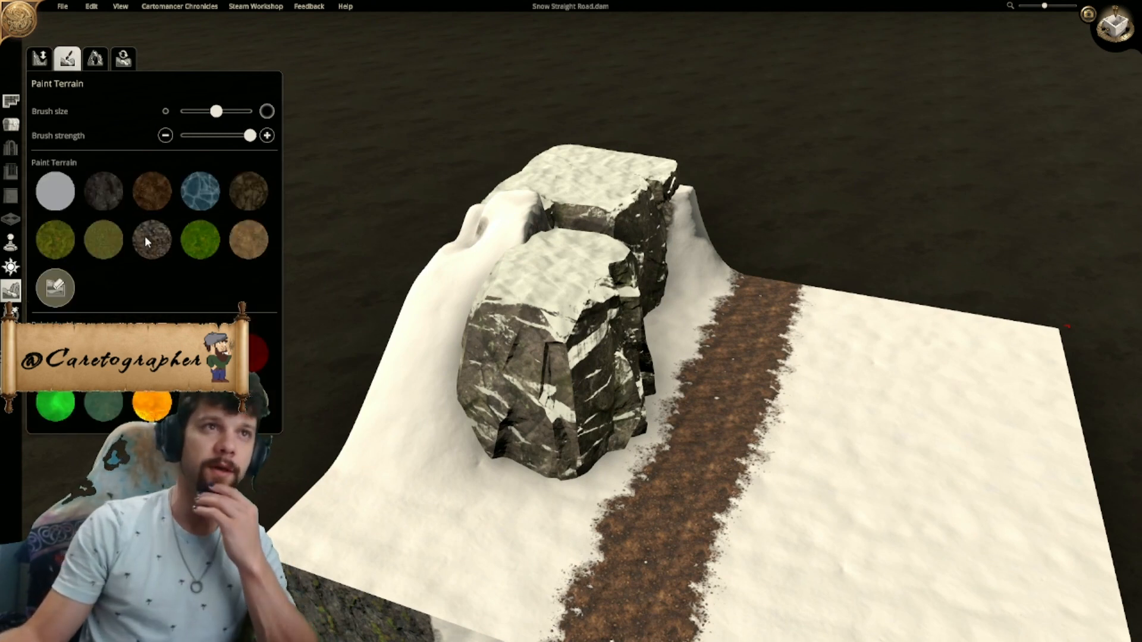
- Place a snowy Cave Rock in the gap between the two flat-topped rocks beside the road and enlarge it
{"action": "middle_click_drag", "start_coordinate": [752, 329], "coordinate": [577, 383]}
{"action": "scroll", "coordinate": [577, 383], "scroll_direction": "up", "scroll_amount": 1}
{"action": "scroll", "coordinate": [530, 342], "scroll_direction": "up", "scroll_amount": 1}
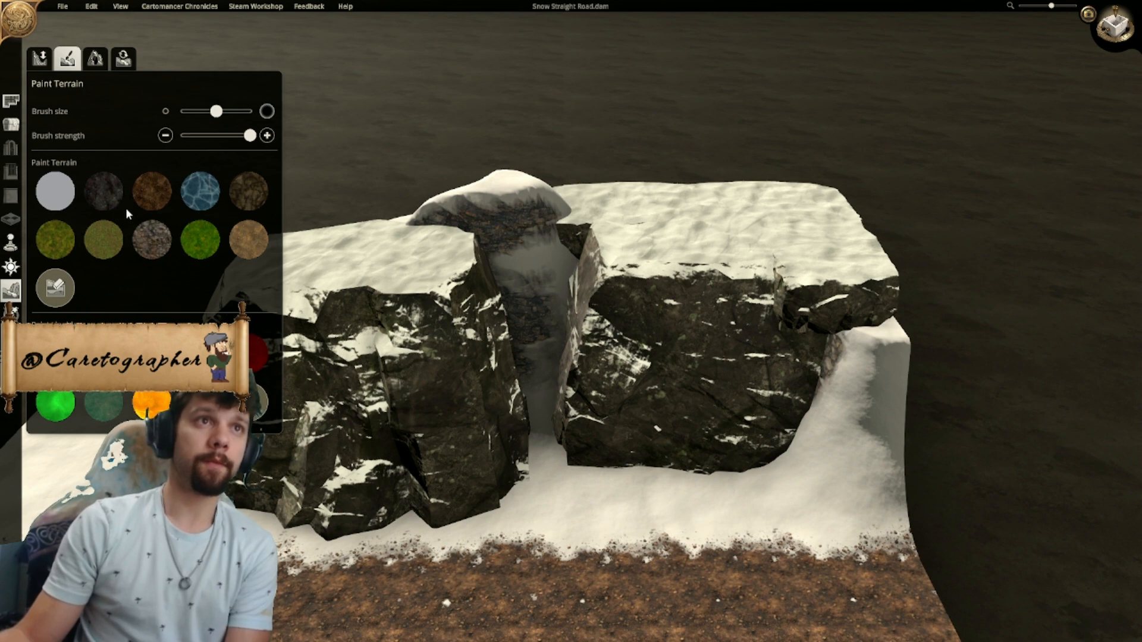
{"action": "left_click", "coordinate": [13, 123]}
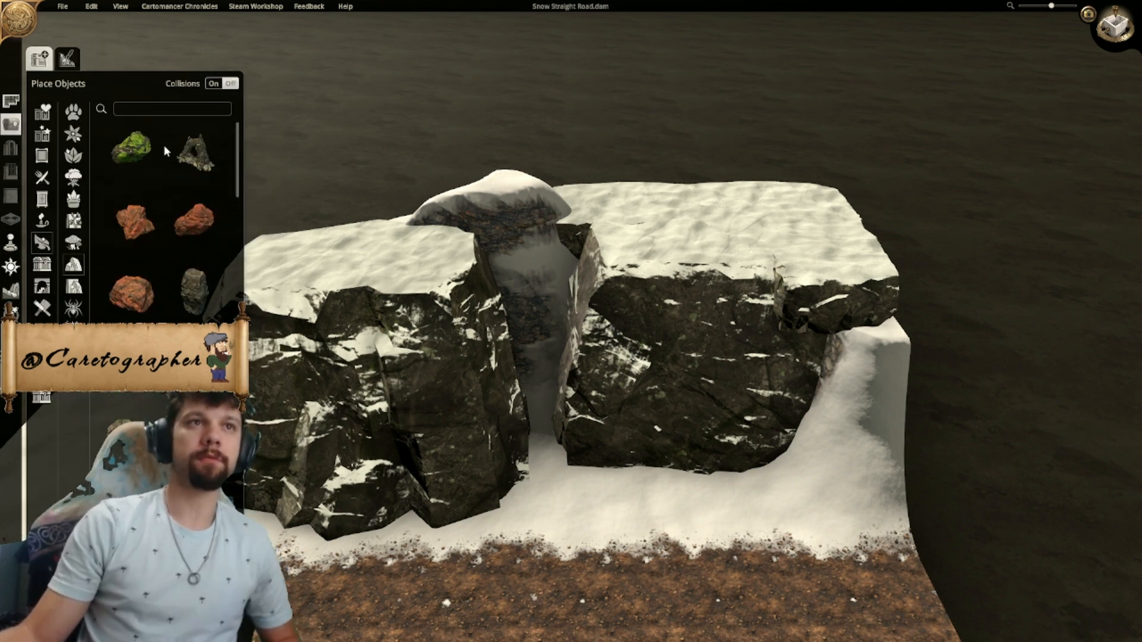
{"action": "key", "text": "s"}
{"action": "scroll", "coordinate": [552, 420], "scroll_direction": "down", "scroll_amount": 3, "text": "ctrl"}
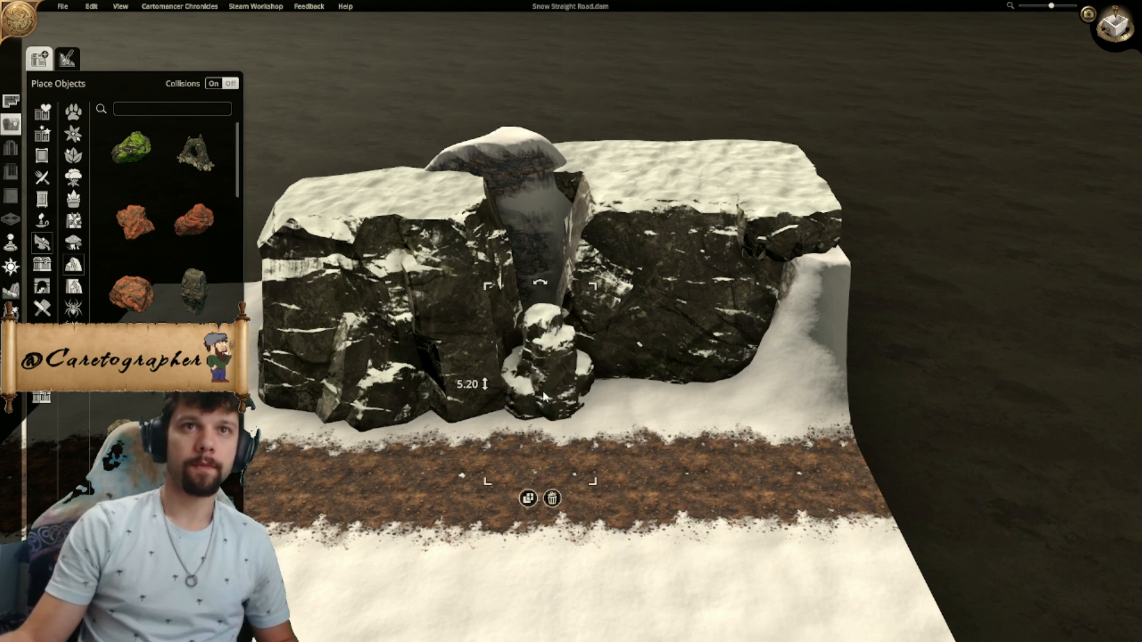
{"action": "left_click_drag", "start_coordinate": [581, 298], "coordinate": [679, 225]}
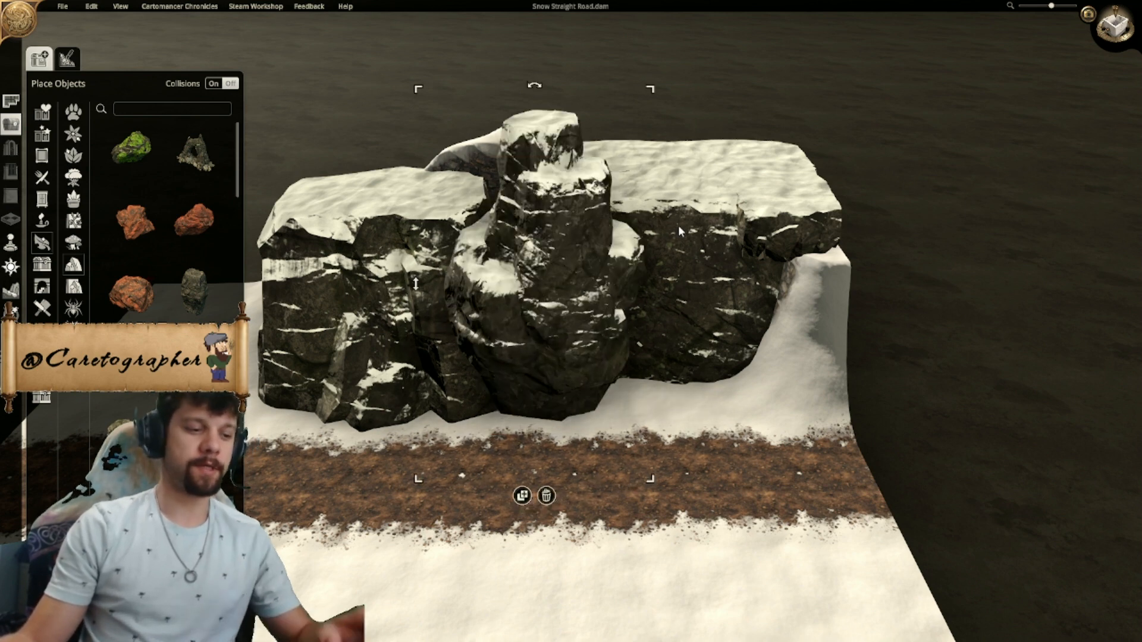
{"action": "left_click_drag", "start_coordinate": [654, 94], "coordinate": [689, 70]}
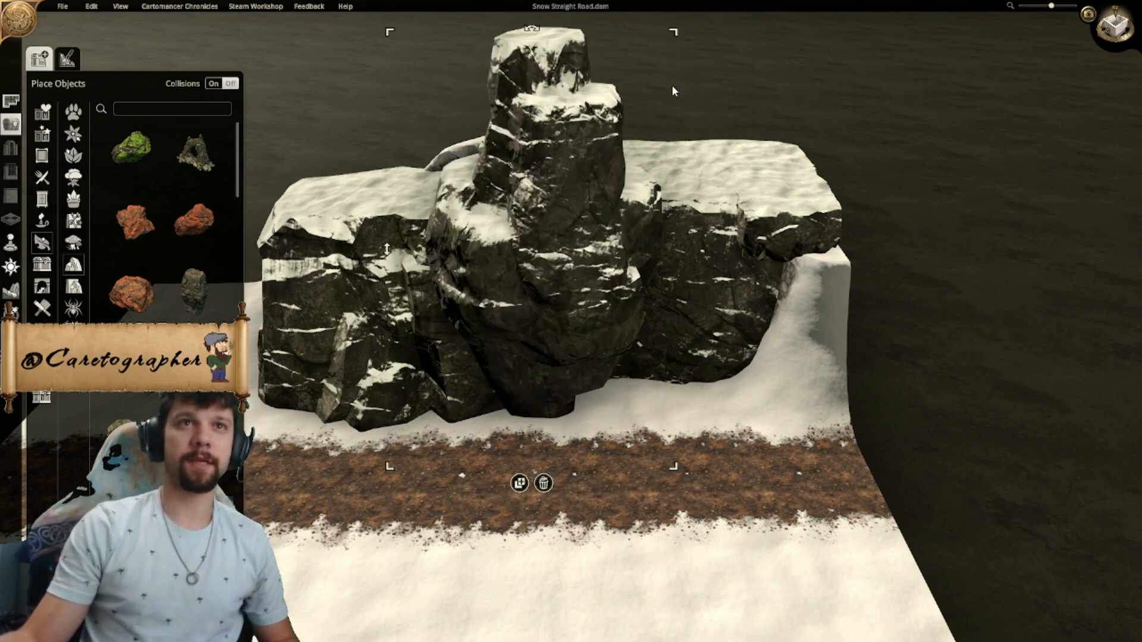
- Lower the cave rock to a height of 0.2 and rotate and shift it to fill the base of the gap
{"action": "left_click_drag", "start_coordinate": [391, 252], "coordinate": [412, 481]}
{"action": "key", "text": "r"}
{"action": "key", "text": "r"}
{"action": "key", "text": "r"}
{"action": "left_click_drag", "start_coordinate": [575, 366], "coordinate": [541, 350]}
{"action": "key", "text": "r"}
{"action": "key", "text": "r"}
{"action": "key", "text": "r"}
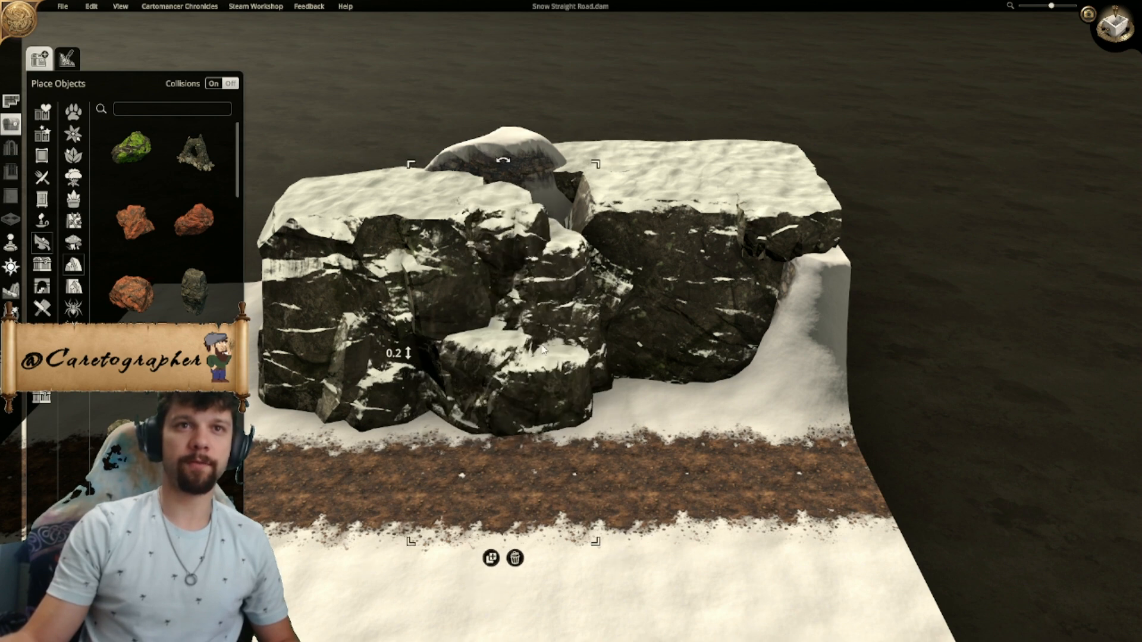
- Duplicate the cave rock and raise the copy above the first one in the gap
{"action": "left_click", "coordinate": [493, 560]}
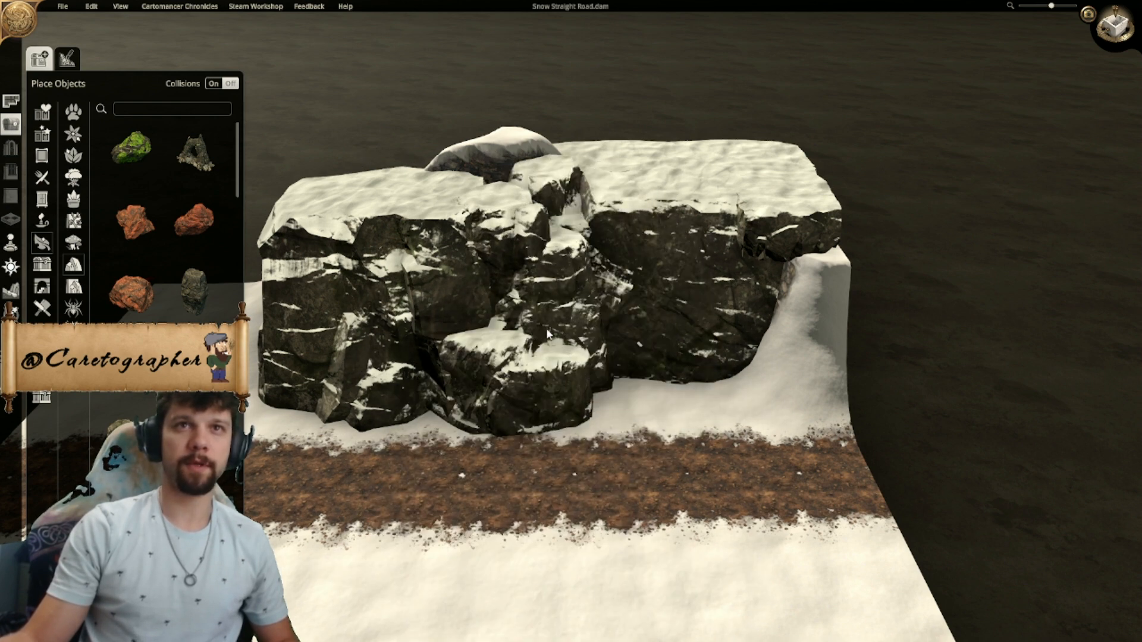
{"action": "left_click_drag", "start_coordinate": [425, 323], "coordinate": [413, 103]}
{"action": "key", "text": "r"}
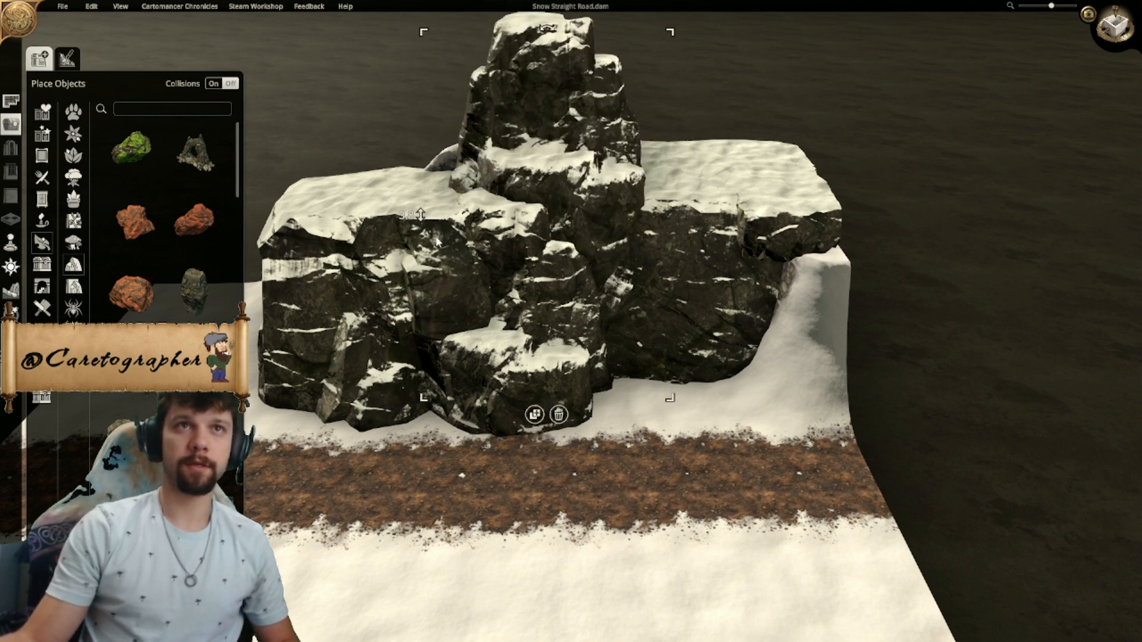
- Lower the duplicated cave rock to a height of 3.2, try rotating it, and shift it slightly within the gap
{"action": "left_click_drag", "start_coordinate": [426, 222], "coordinate": [430, 260]}
{"action": "key", "text": "r"}
{"action": "key", "text": "r"}
{"action": "key", "text": "r"}
{"action": "key", "text": "r"}
{"action": "key", "text": "r"}
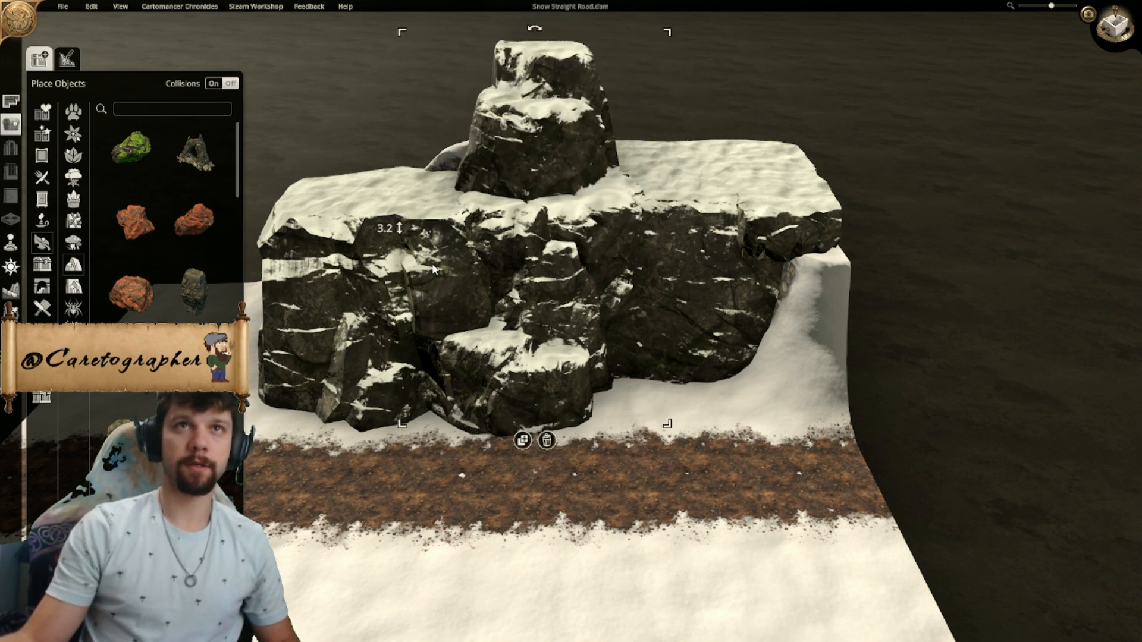
{"action": "key", "text": "ctrl+z"}
{"action": "left_click_drag", "start_coordinate": [527, 144], "coordinate": [541, 169]}
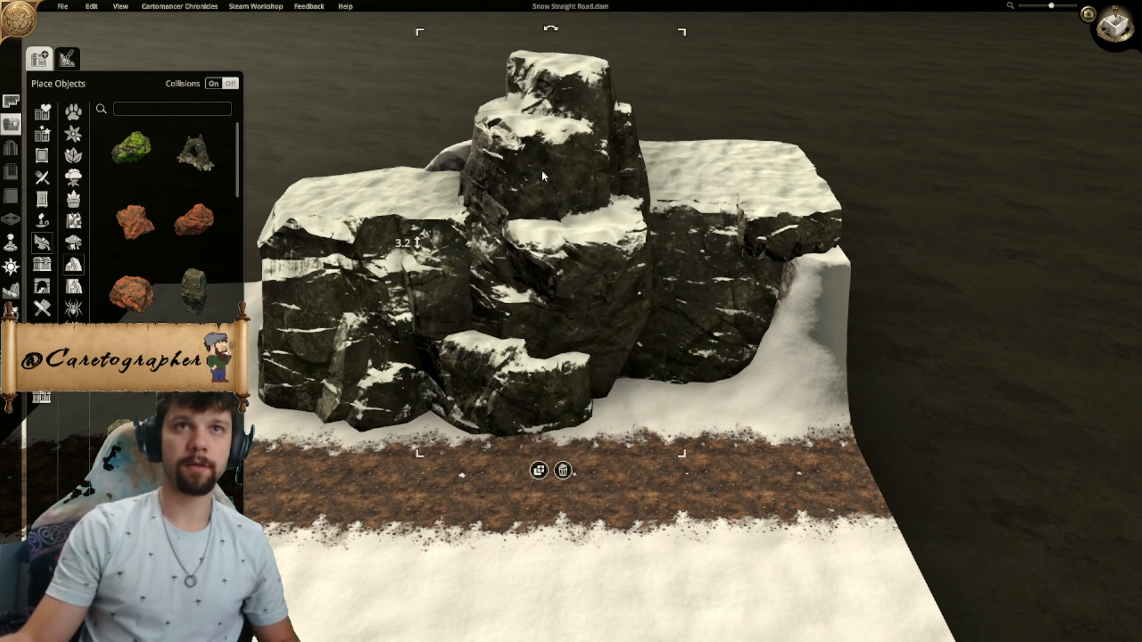
- Lower the duplicated cave rock to a height of 1.5, rotate and shift it, and lower the base cave rock to 0
{"action": "left_click_drag", "start_coordinate": [423, 250], "coordinate": [411, 365]}
{"action": "key", "text": "r"}
{"action": "key", "text": "r"}
{"action": "left_click_drag", "start_coordinate": [568, 233], "coordinate": [474, 218]}
{"action": "key", "text": "r"}
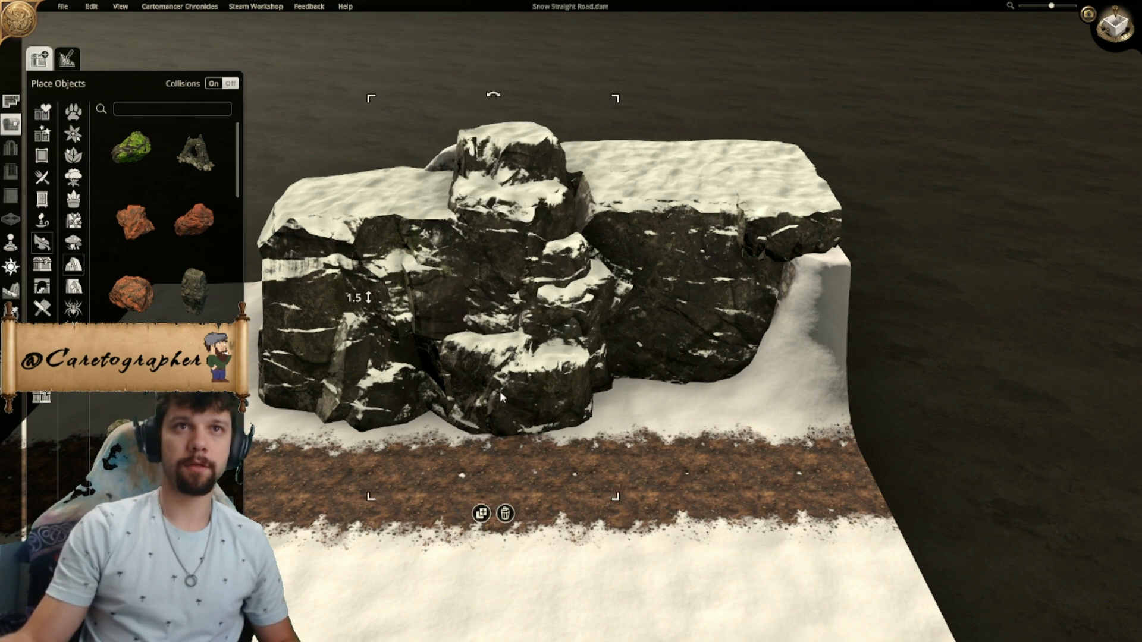
{"action": "left_click_drag", "start_coordinate": [406, 353], "coordinate": [404, 370]}
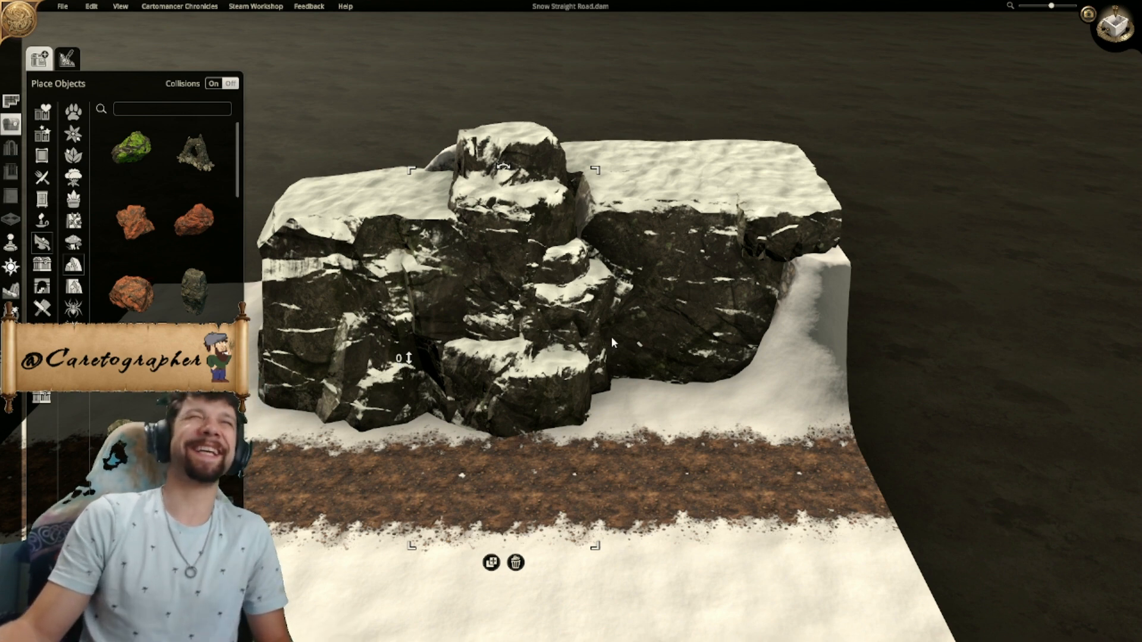
- Enlarge the upper cave rock and reposition it over the base rock between the two flat-topped rocks
{"action": "right_click_drag", "start_coordinate": [701, 455], "coordinate": [743, 310]}
{"action": "middle_click_drag", "start_coordinate": [743, 310], "coordinate": [539, 401]}
{"action": "middle_click_drag", "start_coordinate": [725, 419], "coordinate": [584, 413]}
{"action": "middle_click_drag", "start_coordinate": [658, 408], "coordinate": [512, 316]}
{"action": "scroll", "coordinate": [605, 457], "scroll_direction": "down", "scroll_amount": 6}
{"action": "scroll", "coordinate": [604, 457], "scroll_direction": "up", "scroll_amount": 4}
{"action": "scroll", "coordinate": [512, 316], "scroll_direction": "up", "scroll_amount": 2}
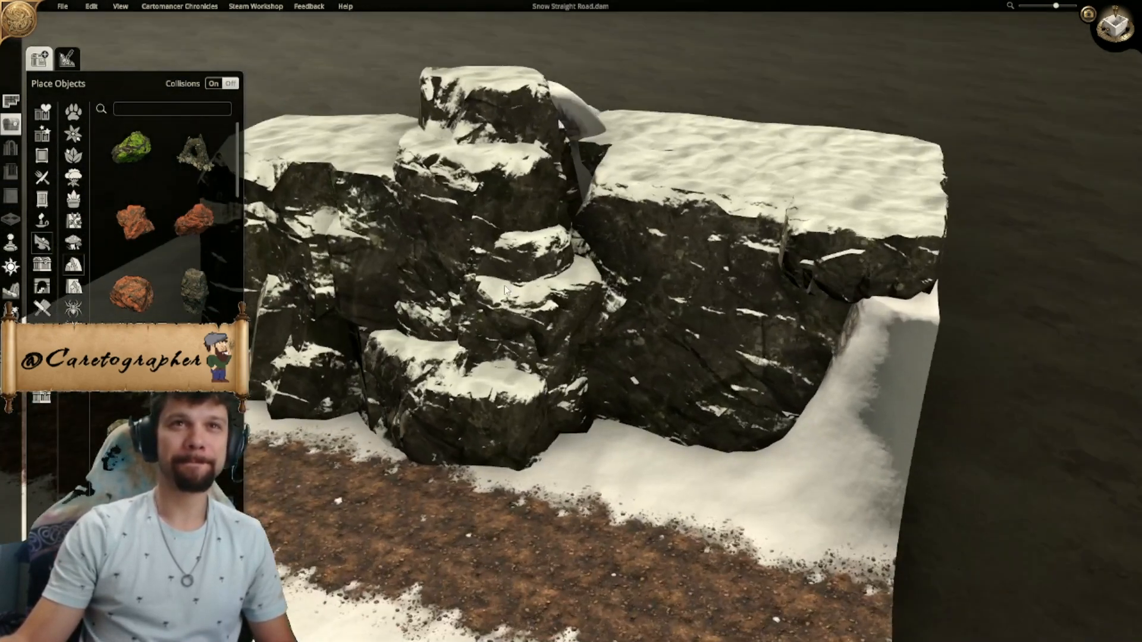
{"action": "left_click_drag", "start_coordinate": [513, 181], "coordinate": [487, 178]}
{"action": "middle_click_drag", "start_coordinate": [487, 240], "coordinate": [478, 353]}
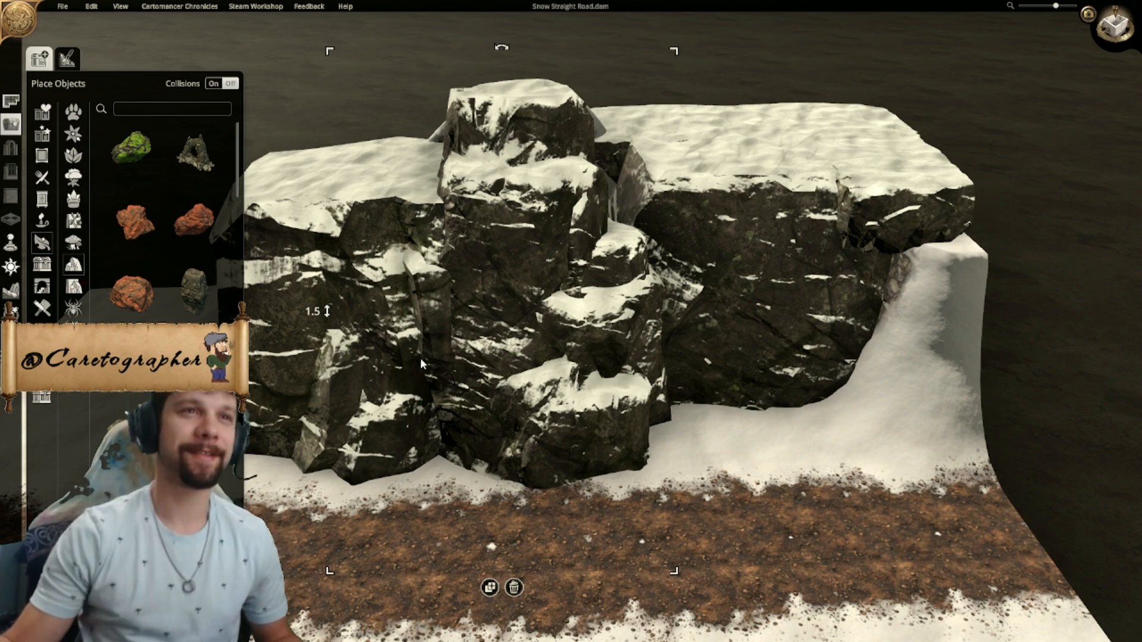
{"action": "right_click_drag", "start_coordinate": [477, 292], "coordinate": [496, 279]}
{"action": "middle_click_drag", "start_coordinate": [507, 273], "coordinate": [527, 305]}
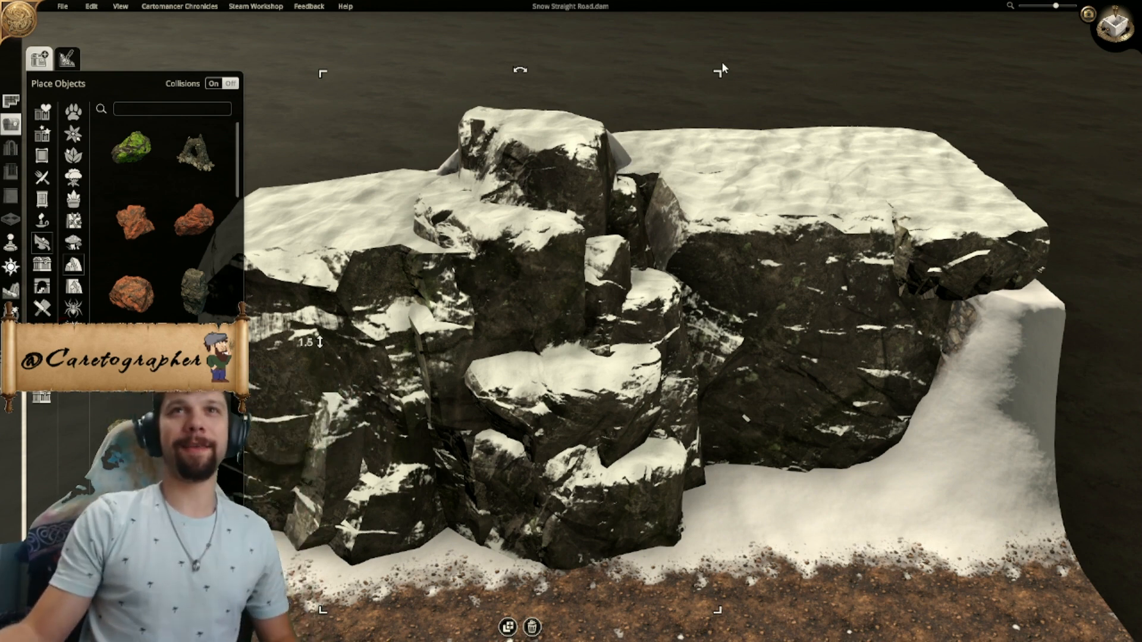
{"action": "left_click_drag", "start_coordinate": [717, 77], "coordinate": [748, 40]}
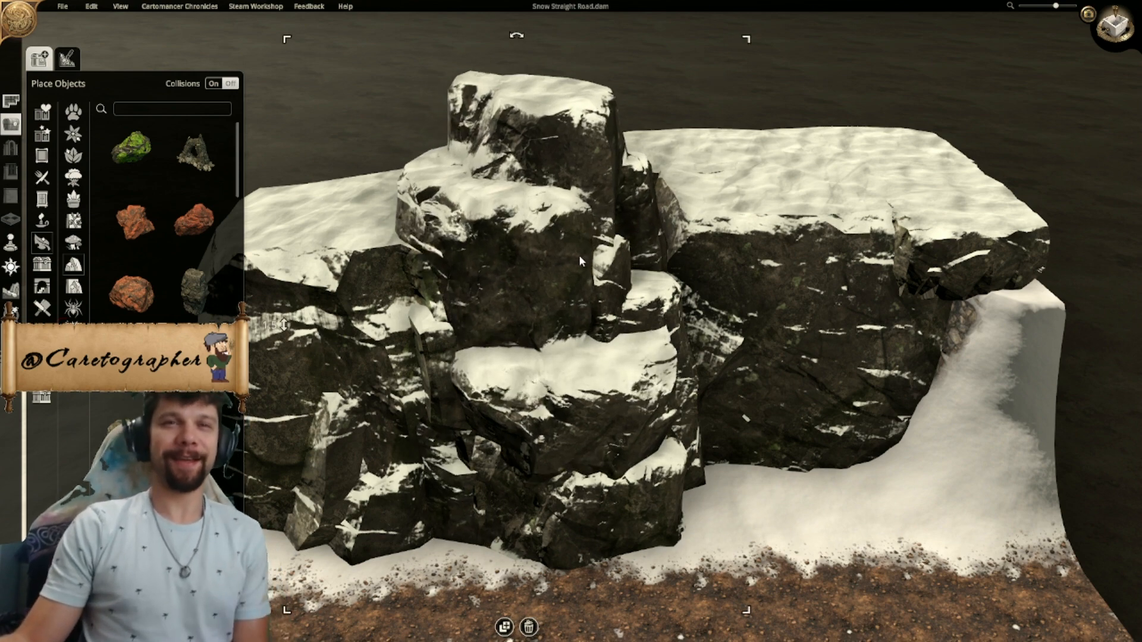
{"action": "left_click_drag", "start_coordinate": [534, 244], "coordinate": [556, 235]}
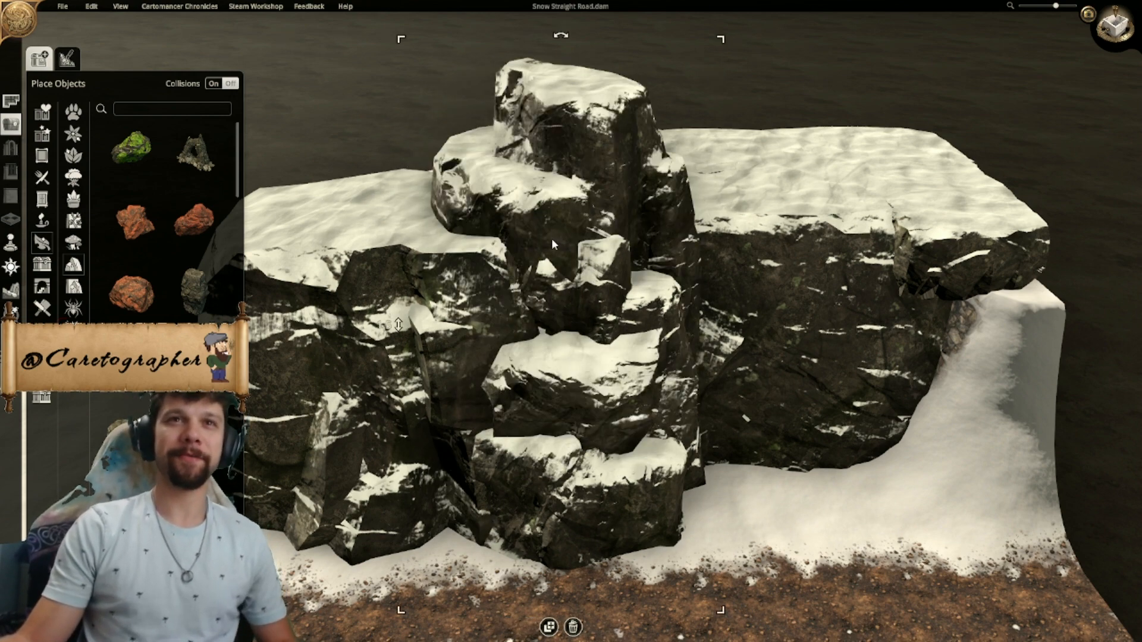
- Shift the base cave rock along the cliff toward the snow slope and nudge the upper cave rock to match
{"action": "left_click_drag", "start_coordinate": [604, 453], "coordinate": [725, 514]}
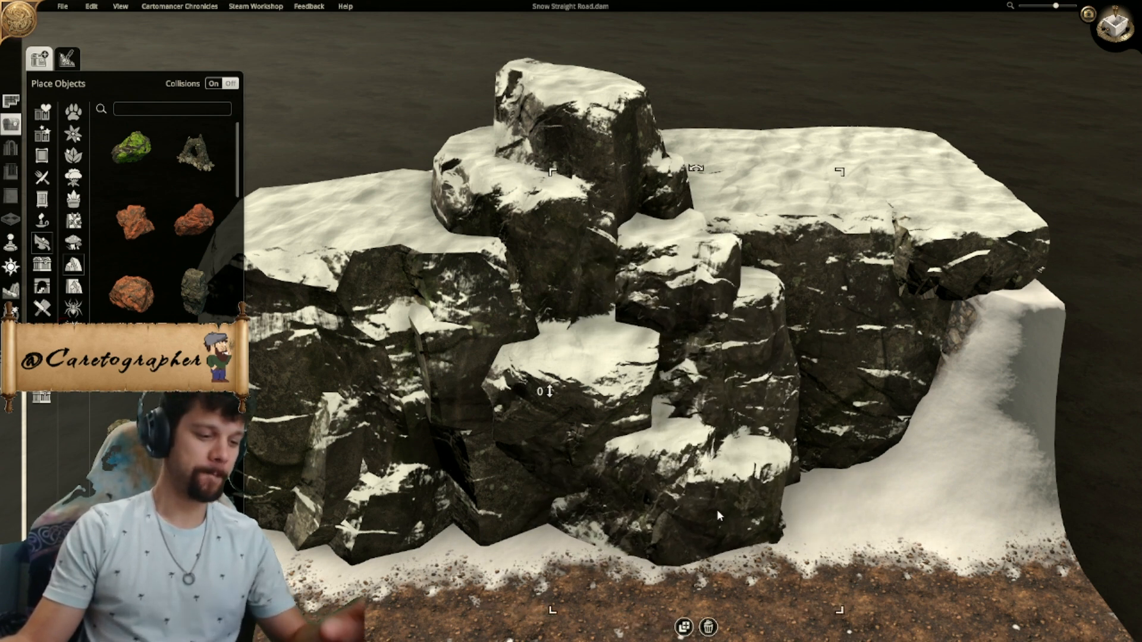
{"action": "scroll", "coordinate": [787, 497], "scroll_direction": "up", "scroll_amount": 2}
{"action": "middle_click_drag", "start_coordinate": [787, 497], "coordinate": [670, 413]}
{"action": "scroll", "coordinate": [670, 413], "scroll_direction": "down", "scroll_amount": 2}
{"action": "left_click", "coordinate": [934, 471]}
{"action": "middle_click_drag", "start_coordinate": [934, 471], "coordinate": [689, 363]}
{"action": "scroll", "coordinate": [620, 376], "scroll_direction": "down", "scroll_amount": 2}
{"action": "scroll", "coordinate": [781, 443], "scroll_direction": "up", "scroll_amount": 3}
{"action": "left_click_drag", "start_coordinate": [601, 145], "coordinate": [590, 148]}
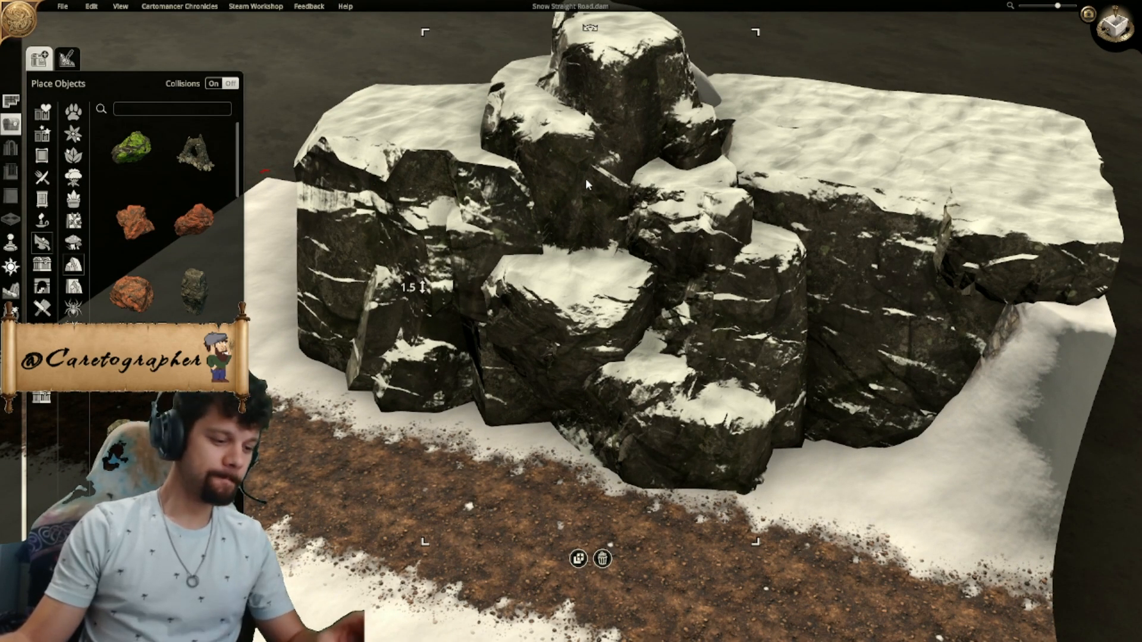
- Duplicate the upper cave rock, rotate the copy into the back of the gap and raise it to a height of 2.1
{"action": "right_click_drag", "start_coordinate": [506, 500], "coordinate": [589, 283]}
{"action": "left_click", "coordinate": [589, 283]}
{"action": "middle_click_drag", "start_coordinate": [589, 283], "coordinate": [795, 321]}
{"action": "middle_click_drag", "start_coordinate": [511, 279], "coordinate": [661, 417]}
{"action": "scroll", "coordinate": [667, 324], "scroll_direction": "down", "scroll_amount": 3}
{"action": "scroll", "coordinate": [666, 348], "scroll_direction": "down", "scroll_amount": 3}
{"action": "scroll", "coordinate": [767, 385], "scroll_direction": "up", "scroll_amount": 2}
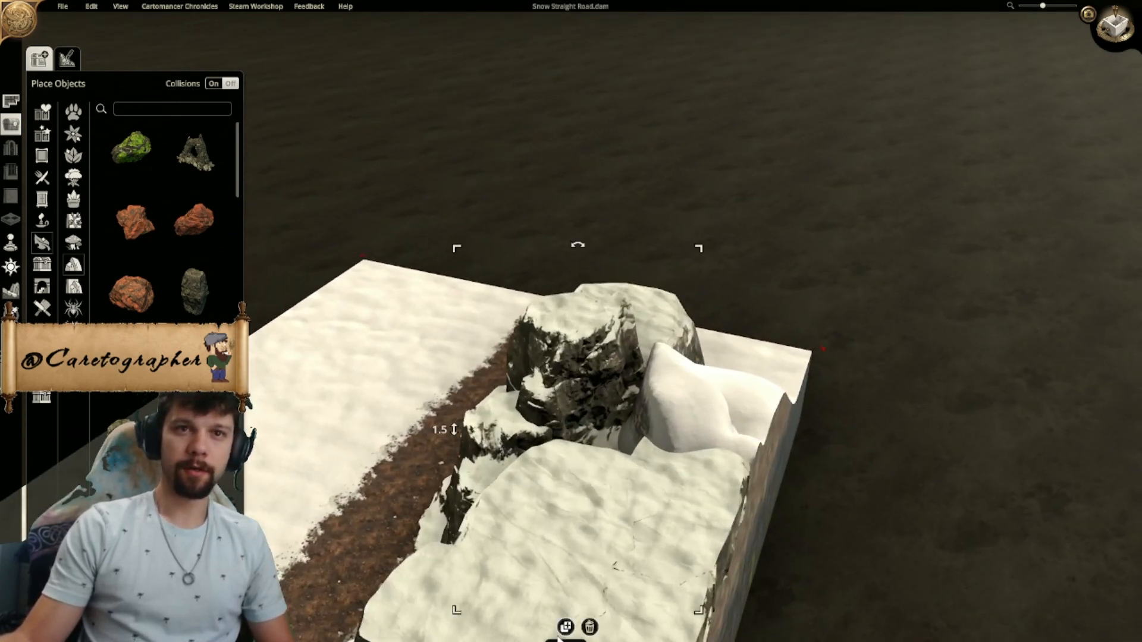
{"action": "left_click", "coordinate": [565, 627]}
{"action": "scroll", "coordinate": [601, 544], "scroll_direction": "down", "scroll_amount": 8}
{"action": "scroll", "coordinate": [602, 544], "scroll_direction": "down", "scroll_amount": 8}
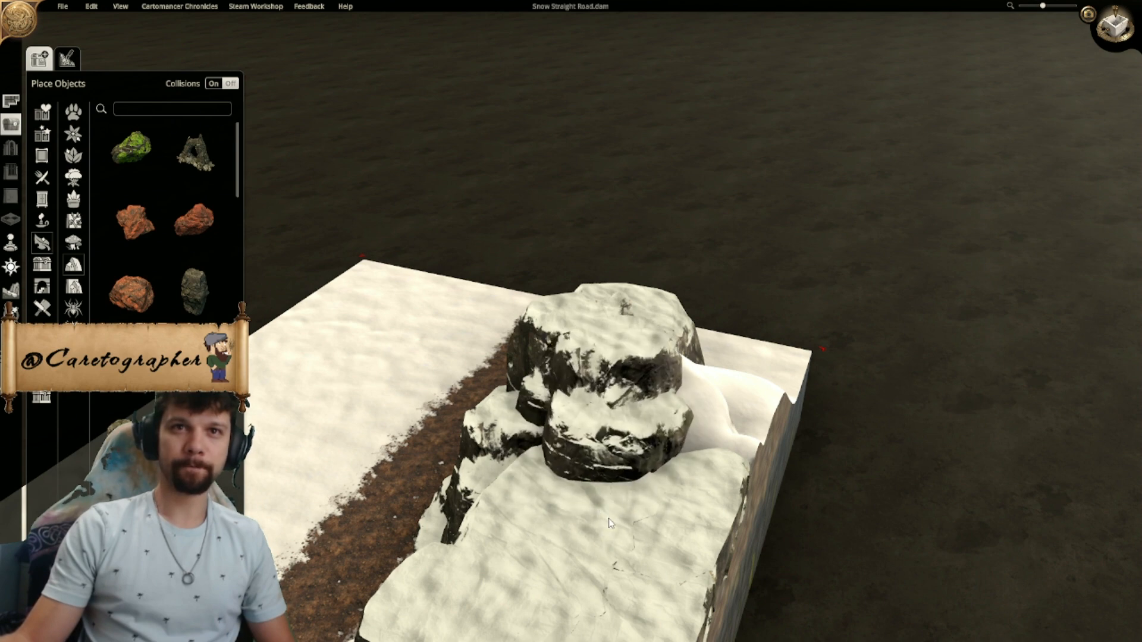
{"action": "left_click", "coordinate": [608, 519]}
{"action": "left_click_drag", "start_coordinate": [477, 447], "coordinate": [479, 400]}
{"action": "mouse_move", "coordinate": [669, 422]}
{"action": "left_mouse_down"}
{"action": "mouse_move", "coordinate": [682, 430]}
{"action": "mouse_move", "coordinate": [675, 419]}
{"action": "left_mouse_up"}
- Browse the rock assets and choose a layered snowy rock for the back of the cliff
{"action": "middle_click_drag", "start_coordinate": [870, 457], "coordinate": [591, 377]}
{"action": "scroll", "coordinate": [717, 461], "scroll_direction": "up", "scroll_amount": 2}
{"action": "scroll", "coordinate": [738, 364], "scroll_direction": "up", "scroll_amount": 2}
{"action": "left_click", "coordinate": [573, 383]}
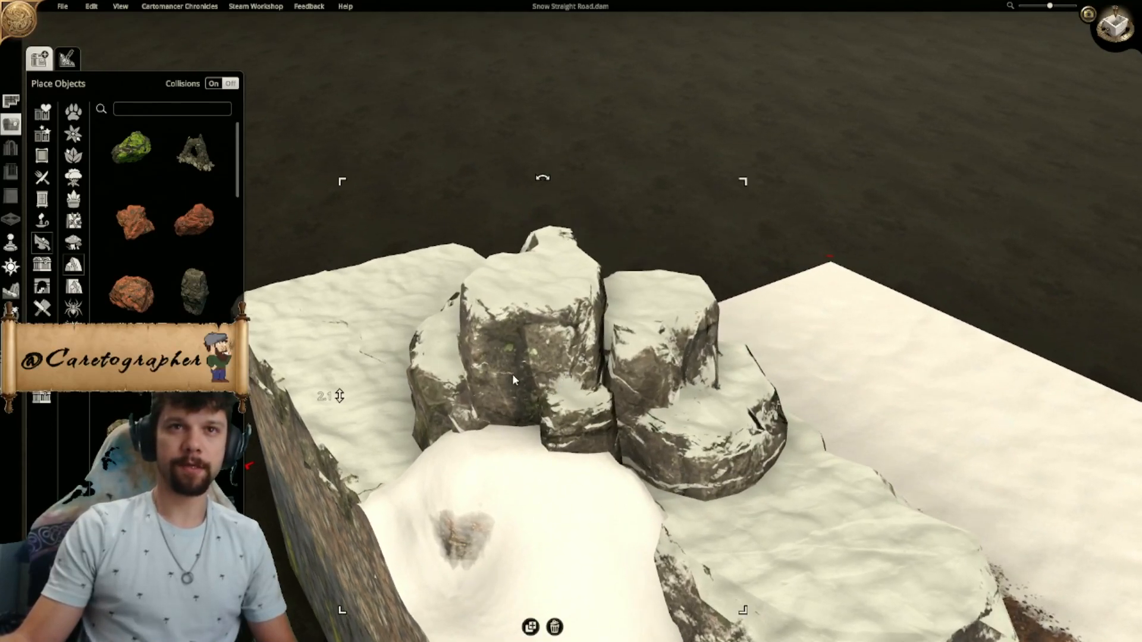
{"action": "scroll", "coordinate": [167, 226], "scroll_direction": "down", "scroll_amount": 2}
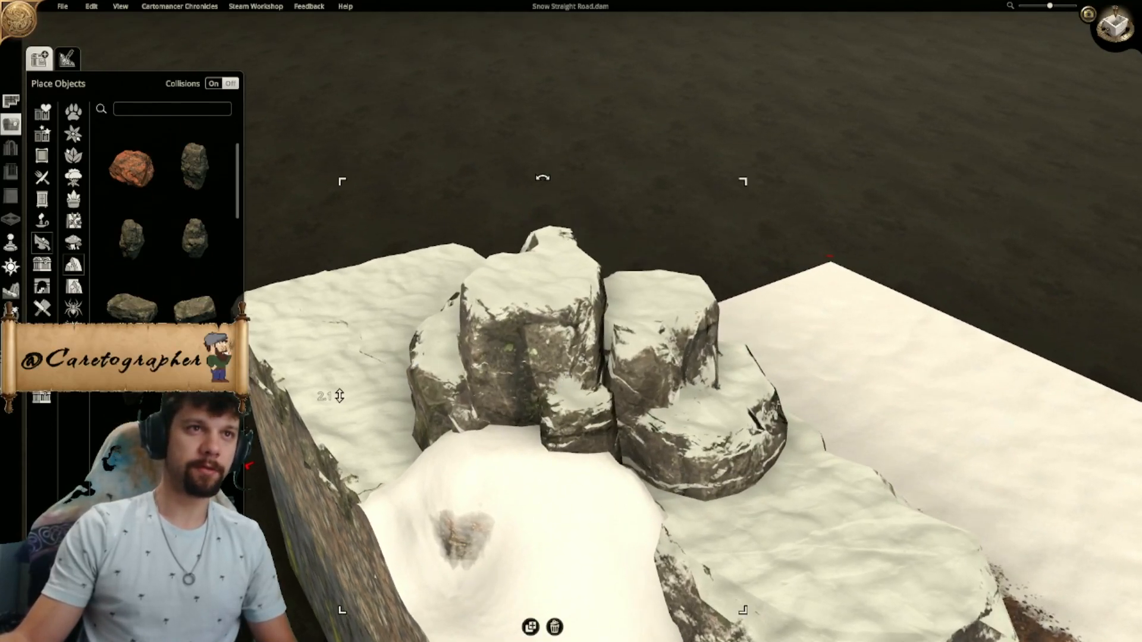
{"action": "left_click", "coordinate": [197, 247]}
{"action": "right_click", "coordinate": [367, 388]}
{"action": "scroll", "coordinate": [167, 227], "scroll_direction": "down", "scroll_amount": 1}
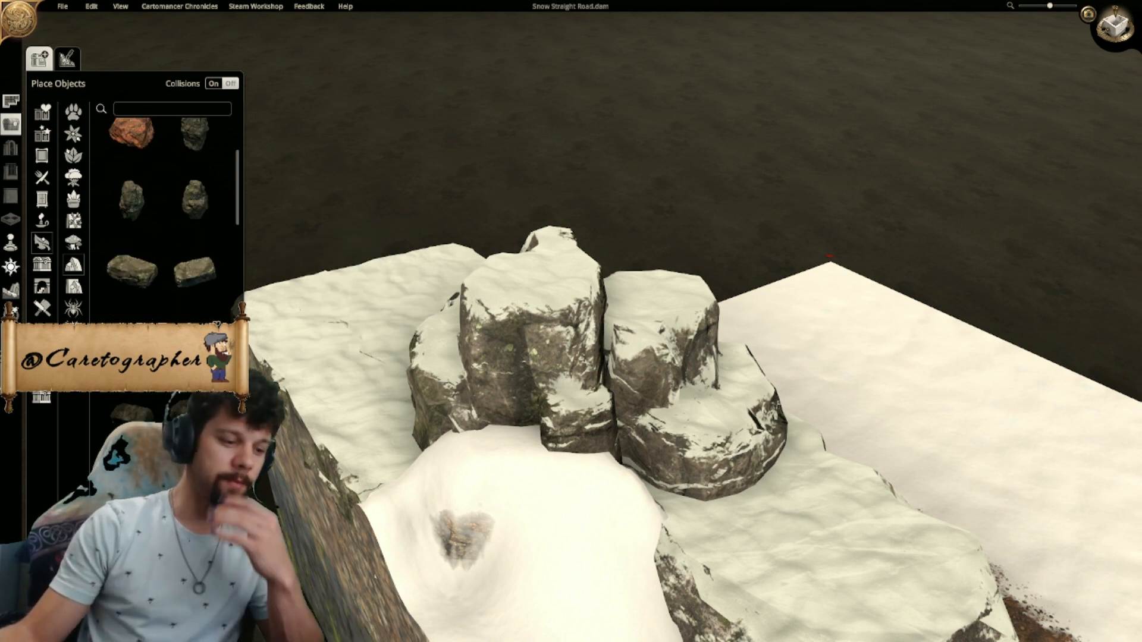
{"action": "scroll", "coordinate": [167, 226], "scroll_direction": "up", "scroll_amount": 2}
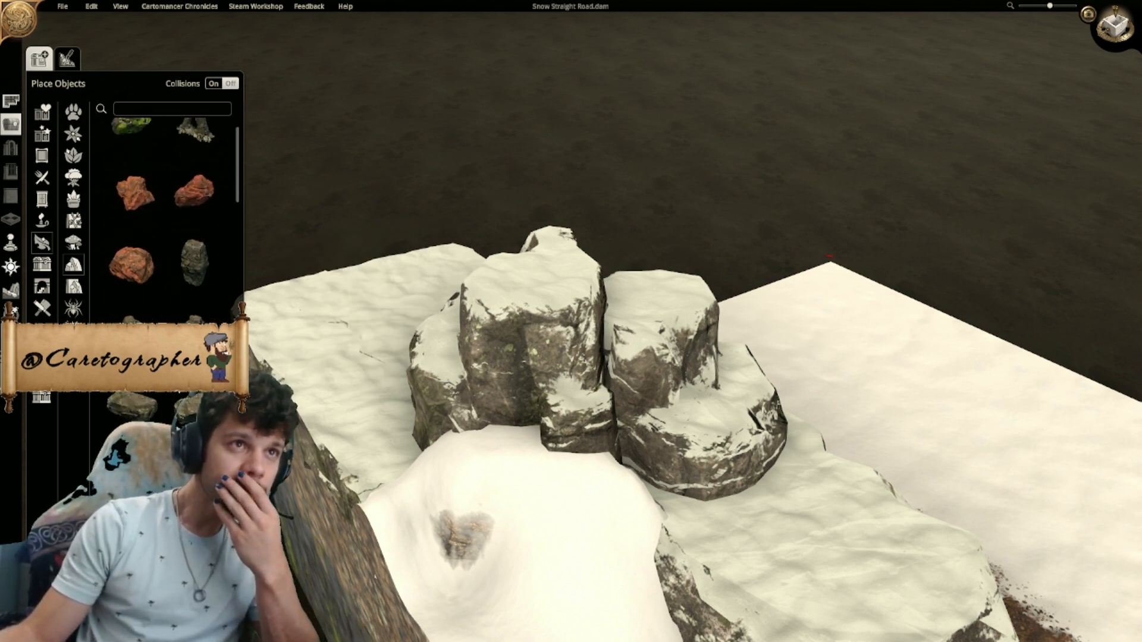
{"action": "scroll", "coordinate": [166, 226], "scroll_direction": "up", "scroll_amount": 1}
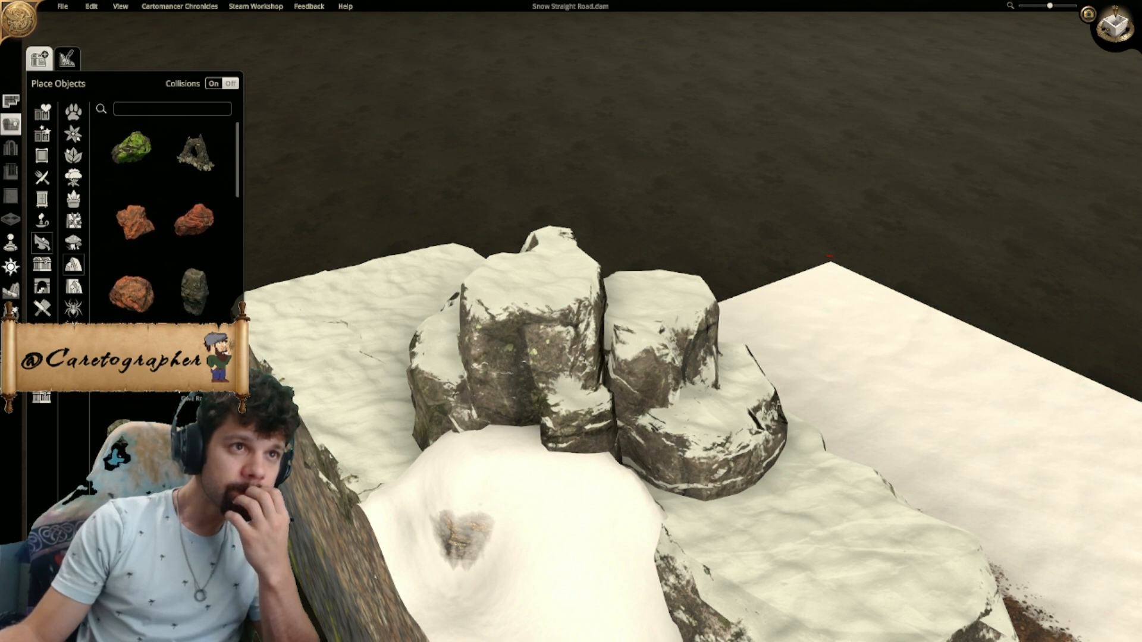
{"action": "scroll", "coordinate": [166, 226], "scroll_direction": "down", "scroll_amount": 6}
{"action": "scroll", "coordinate": [178, 411], "scroll_direction": "up", "scroll_amount": 4}
{"action": "scroll", "coordinate": [149, 408], "scroll_direction": "down", "scroll_amount": 1}
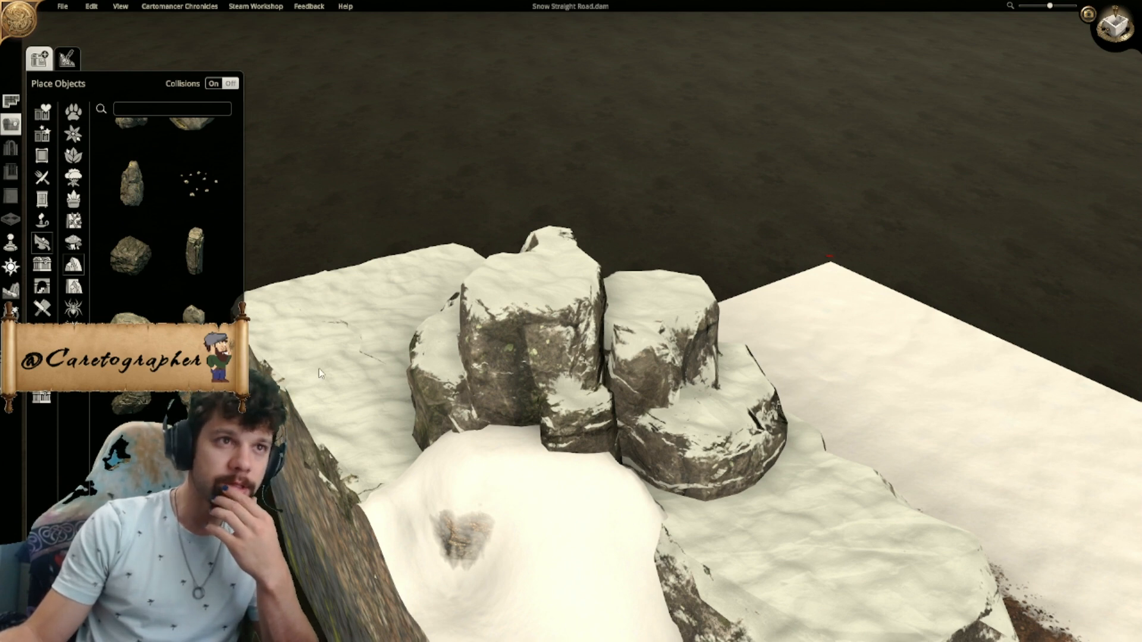
{"action": "left_click", "coordinate": [127, 403]}
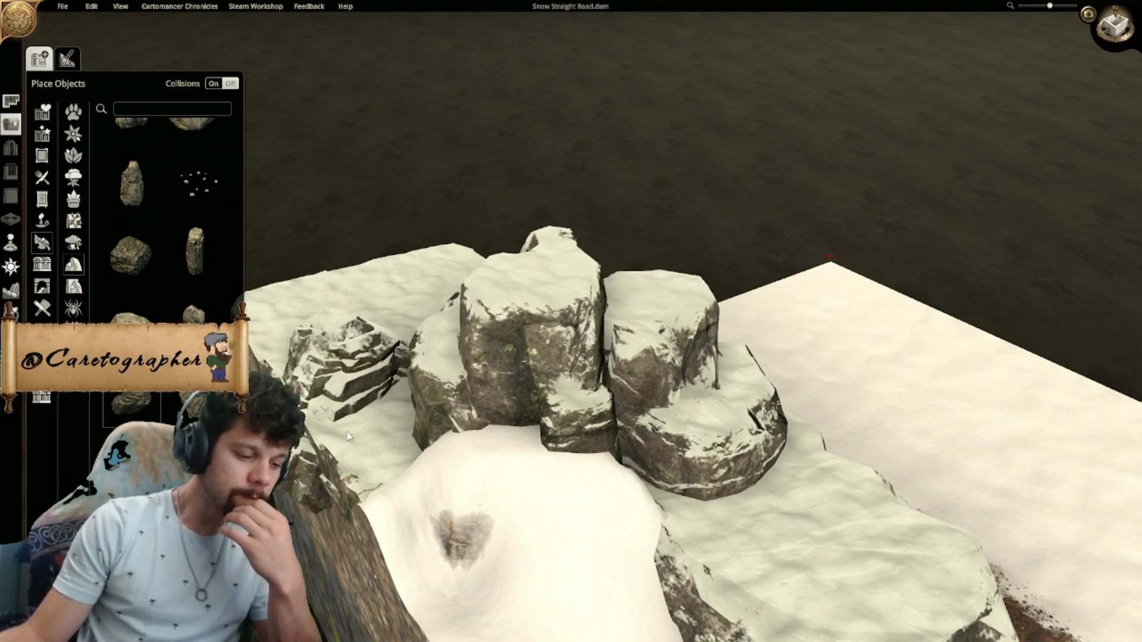
- Place the layered snowy rock at the back of the gap instead of the raised cave rock copy and enlarge it
{"action": "left_click", "coordinate": [882, 363]}
{"action": "right_click_drag", "start_coordinate": [509, 388], "coordinate": [544, 282]}
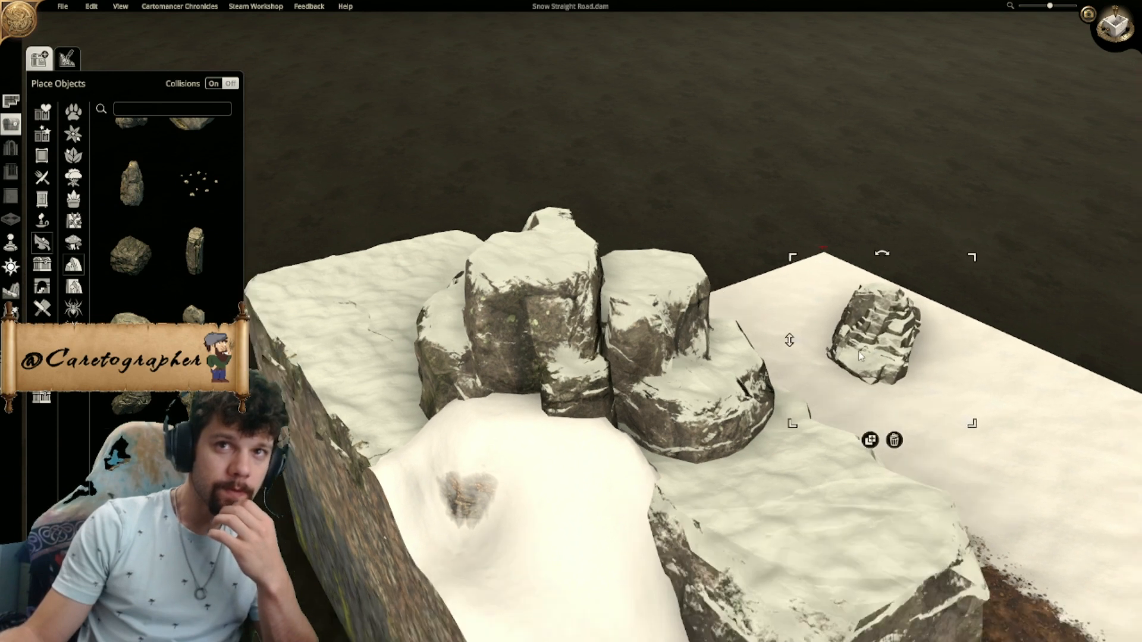
{"action": "left_click", "coordinate": [543, 282]}
{"action": "left_click", "coordinate": [589, 626]}
{"action": "left_click", "coordinate": [862, 302]}
{"action": "left_click_drag", "start_coordinate": [863, 302], "coordinate": [562, 287]}
{"action": "left_click_drag", "start_coordinate": [475, 152], "coordinate": [446, 117]}
{"action": "left_click_drag", "start_coordinate": [570, 280], "coordinate": [547, 251]}
- Rotate the layered rock, lower it in small amounts and shift it until it sits against the cave rock above the snow
{"action": "scroll", "coordinate": [561, 250], "scroll_direction": "down", "scroll_amount": 5}
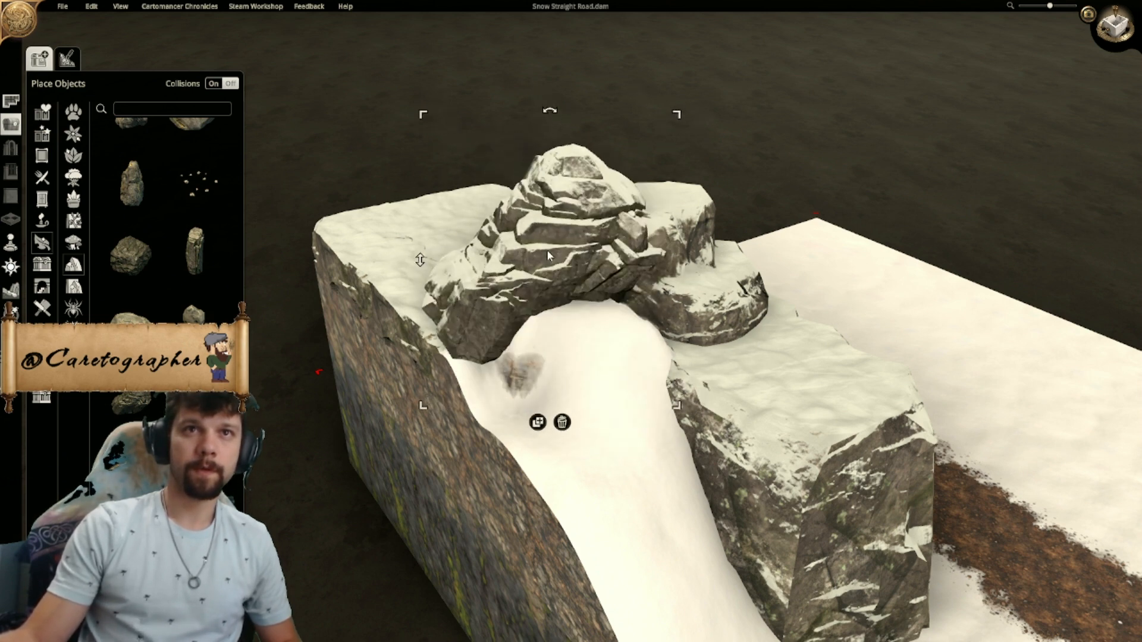
{"action": "scroll", "coordinate": [548, 251], "scroll_direction": "down", "scroll_amount": 1}
{"action": "scroll", "coordinate": [545, 248], "scroll_direction": "down", "scroll_amount": 2}
{"action": "scroll", "coordinate": [545, 248], "scroll_direction": "up", "scroll_amount": 1}
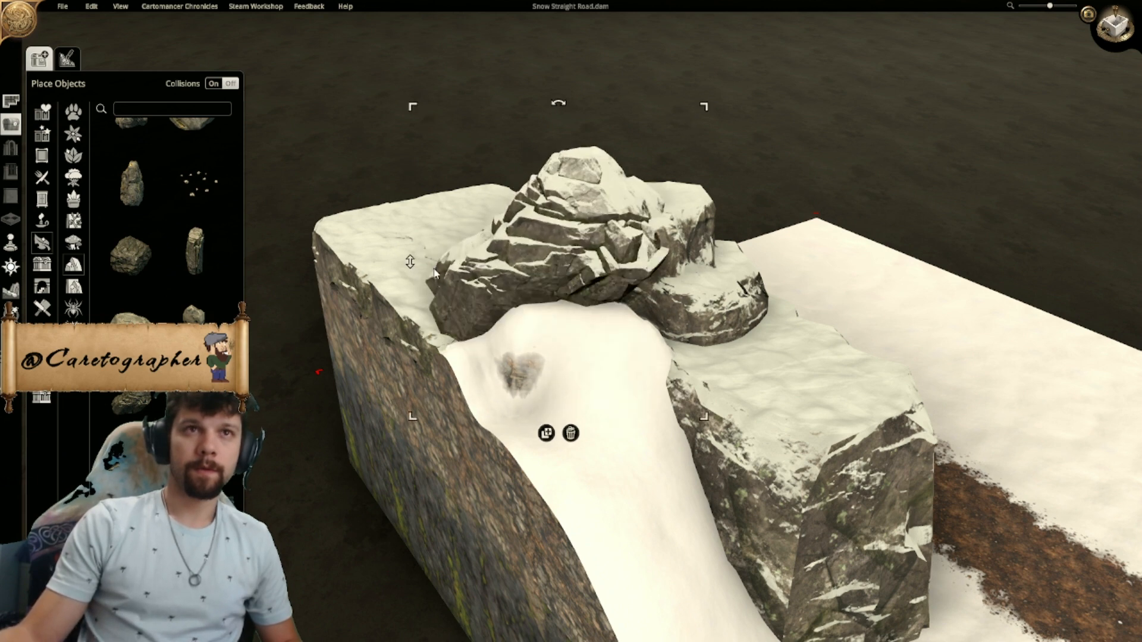
{"action": "left_click_drag", "start_coordinate": [409, 269], "coordinate": [412, 281]}
{"action": "left_click_drag", "start_coordinate": [549, 264], "coordinate": [568, 257]}
{"action": "scroll", "coordinate": [565, 257], "scroll_direction": "down", "scroll_amount": 1}
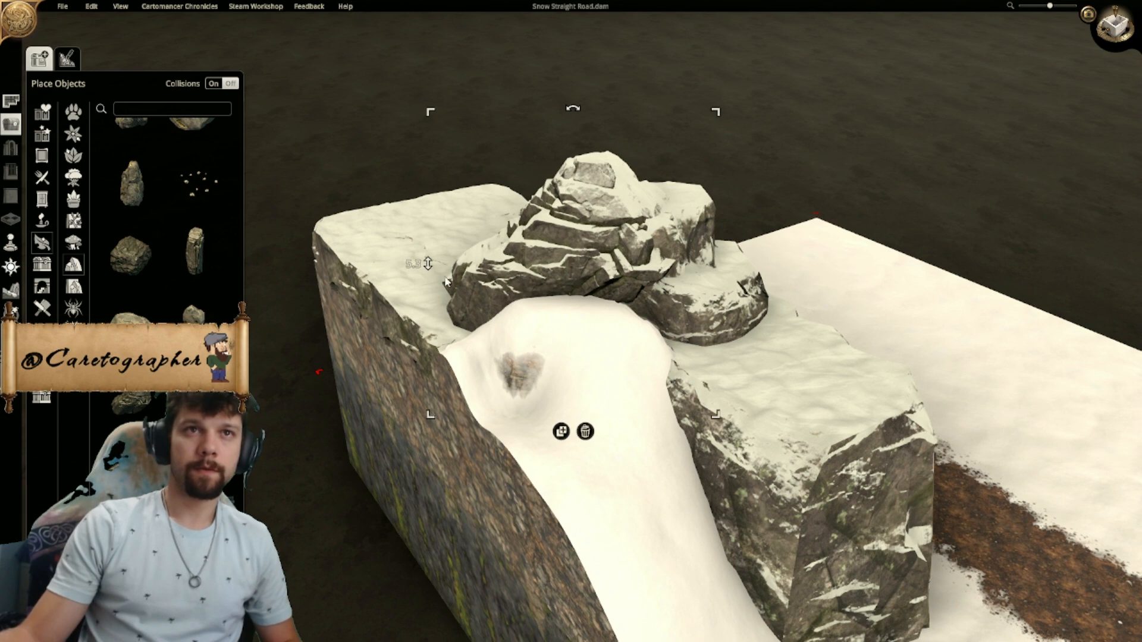
{"action": "left_click_drag", "start_coordinate": [429, 268], "coordinate": [432, 291]}
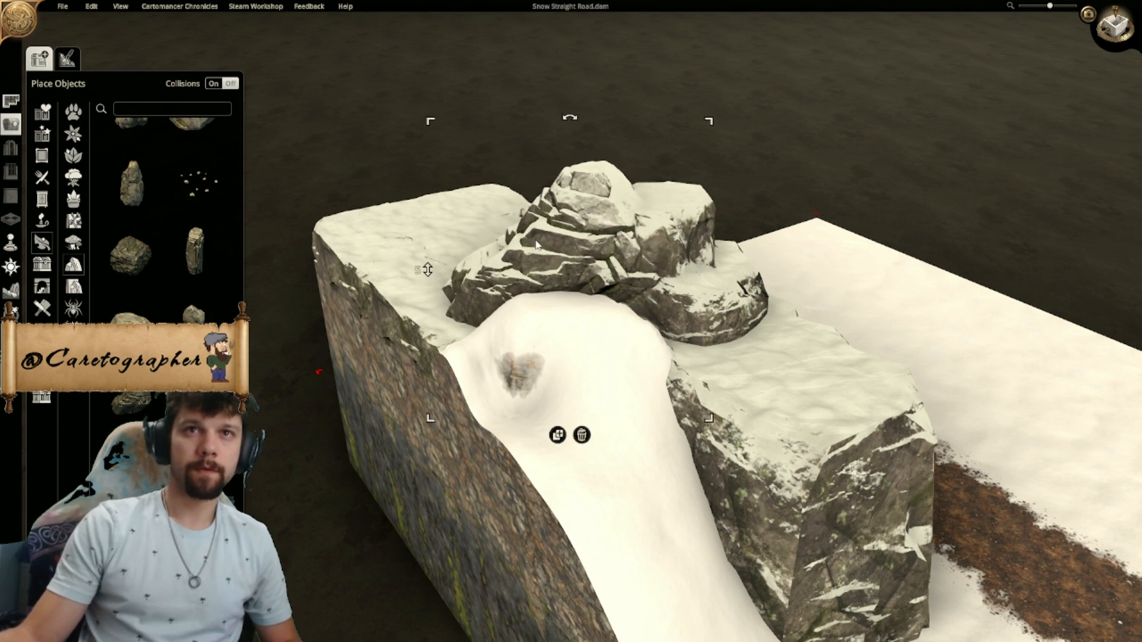
{"action": "left_click_drag", "start_coordinate": [429, 278], "coordinate": [430, 290]}
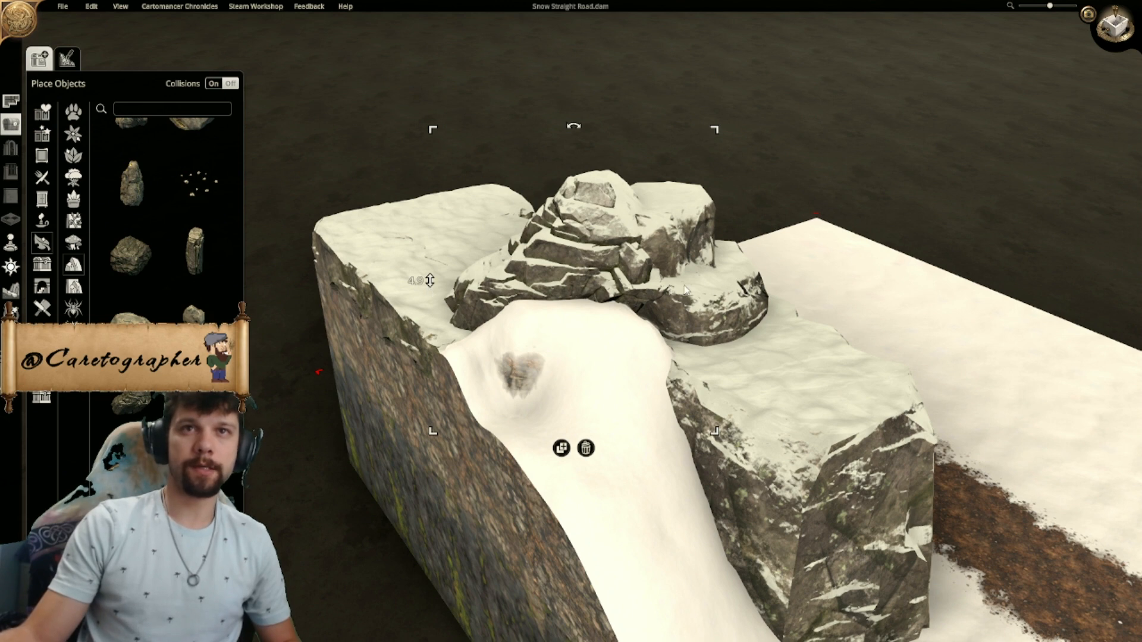
{"action": "left_click_drag", "start_coordinate": [590, 272], "coordinate": [587, 274]}
- Examine how the layered rock meets the cave rocks and the flat-topped rock from the other side of the cliff
{"action": "key", "text": "s"}
{"action": "middle_click_drag", "start_coordinate": [797, 306], "coordinate": [988, 362]}
{"action": "key", "text": "d"}
{"action": "middle_click_drag", "start_coordinate": [726, 366], "coordinate": [1071, 360]}
{"action": "middle_click_drag", "start_coordinate": [721, 298], "coordinate": [867, 550]}
{"action": "scroll", "coordinate": [708, 520], "scroll_direction": "down", "scroll_amount": 5}
{"action": "middle_click_drag", "start_coordinate": [661, 369], "coordinate": [851, 461]}
{"action": "scroll", "coordinate": [851, 462], "scroll_direction": "down", "scroll_amount": 1}
{"action": "scroll", "coordinate": [626, 321], "scroll_direction": "up", "scroll_amount": 4}
- Duplicate the layered rock beside the first one, lower the copy to a height of 4.1 and shift it into place
{"action": "middle_click_drag", "start_coordinate": [627, 321], "coordinate": [575, 284]}
{"action": "scroll", "coordinate": [556, 357], "scroll_direction": "up", "scroll_amount": 5}
{"action": "left_click", "coordinate": [636, 411]}
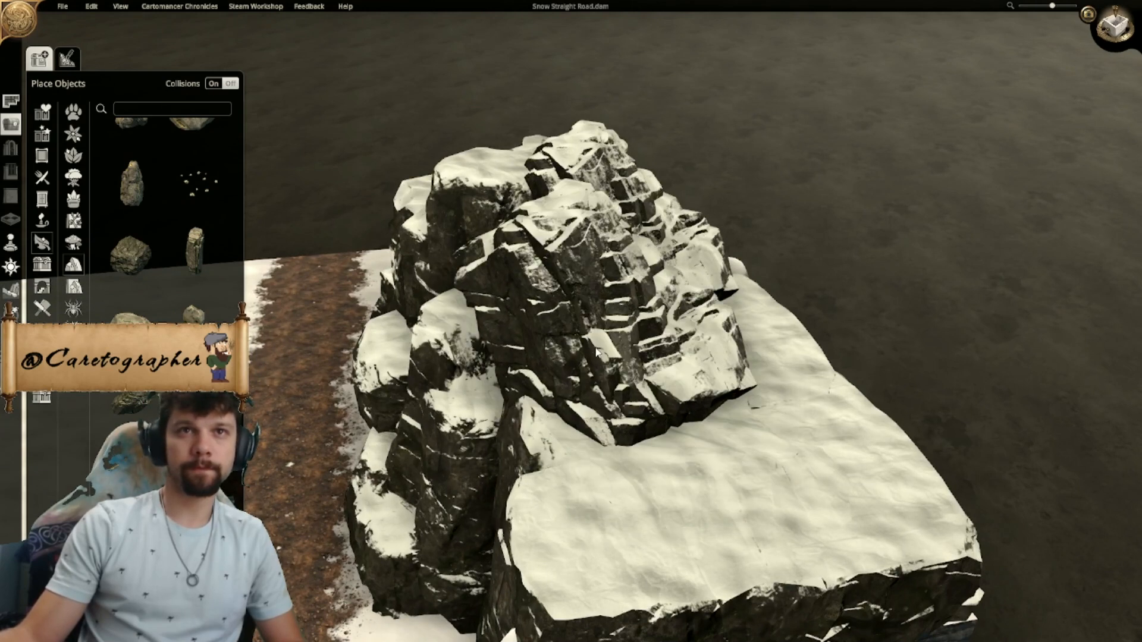
{"action": "mouse_move", "coordinate": [571, 278]}
{"action": "left_mouse_down"}
{"action": "mouse_move", "coordinate": [550, 285]}
{"action": "mouse_move", "coordinate": [575, 272]}
{"action": "left_mouse_up"}
{"action": "left_click_drag", "start_coordinate": [461, 252], "coordinate": [464, 291]}
{"action": "left_click_drag", "start_coordinate": [575, 317], "coordinate": [573, 333]}
- Duplicate the layered rock again, lower the new copy and shift it to fill the foot of the rocky peak
{"action": "scroll", "coordinate": [562, 352], "scroll_direction": "down", "scroll_amount": 6}
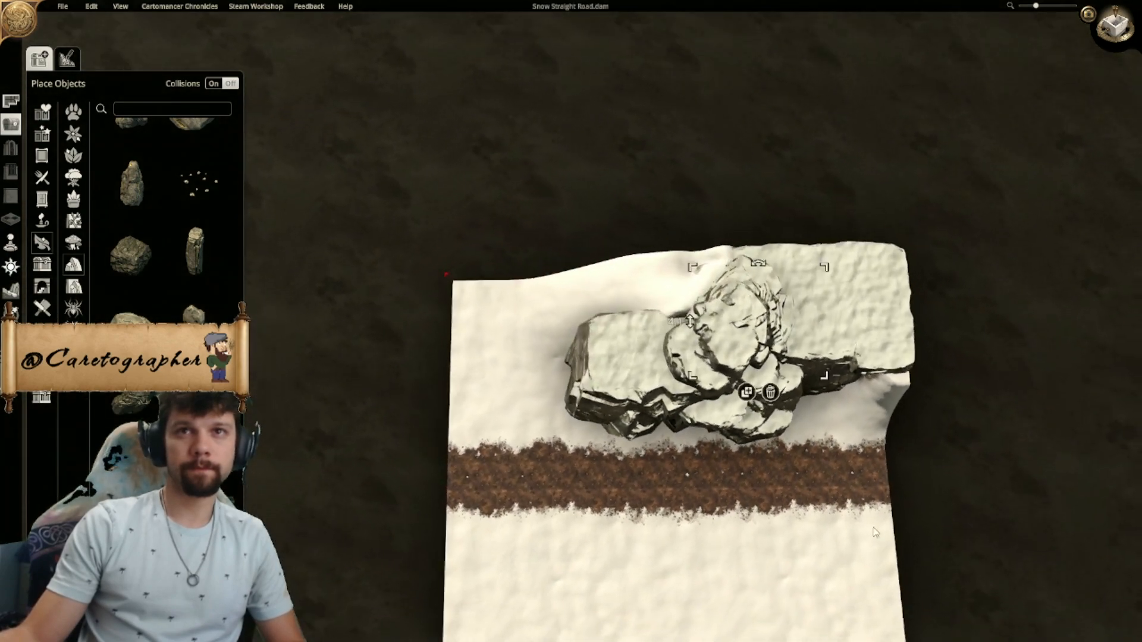
{"action": "middle_click_drag", "start_coordinate": [876, 533], "coordinate": [718, 205]}
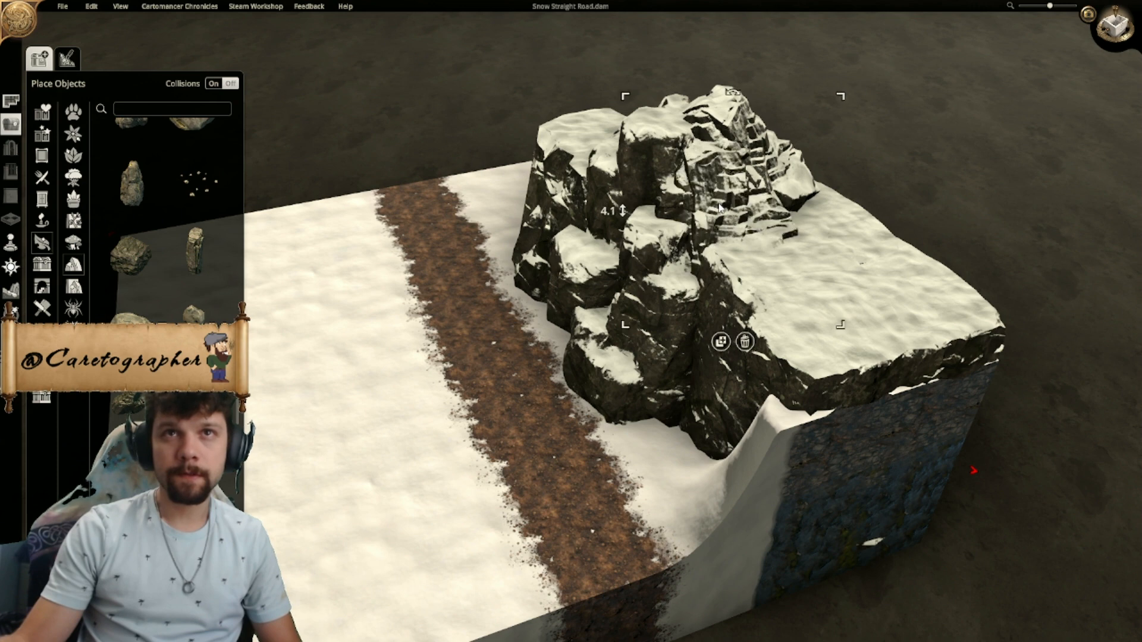
{"action": "middle_click_drag", "start_coordinate": [738, 250], "coordinate": [529, 396]}
{"action": "left_click", "coordinate": [621, 415]}
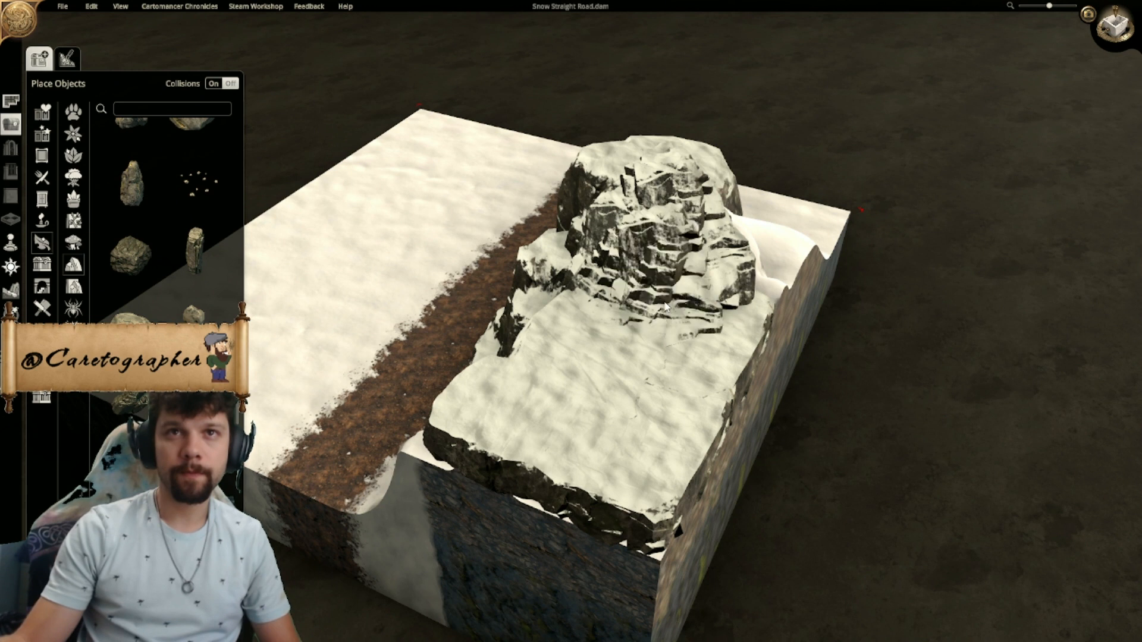
{"action": "left_click", "coordinate": [576, 293]}
{"action": "left_click_drag", "start_coordinate": [550, 291], "coordinate": [553, 337]}
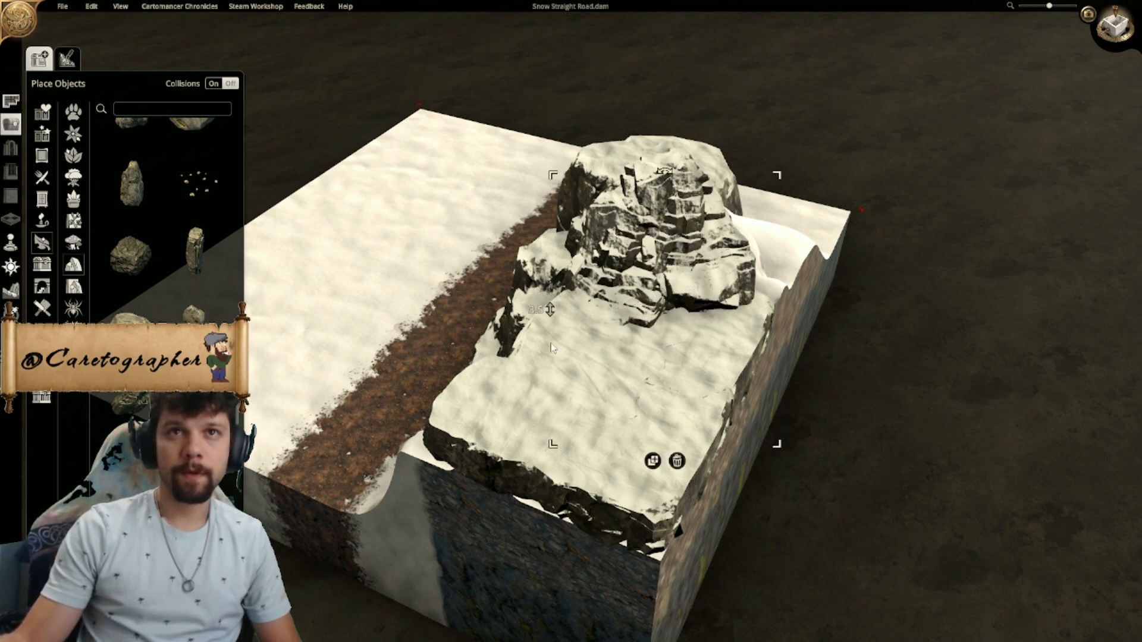
{"action": "left_click_drag", "start_coordinate": [673, 320], "coordinate": [692, 337]}
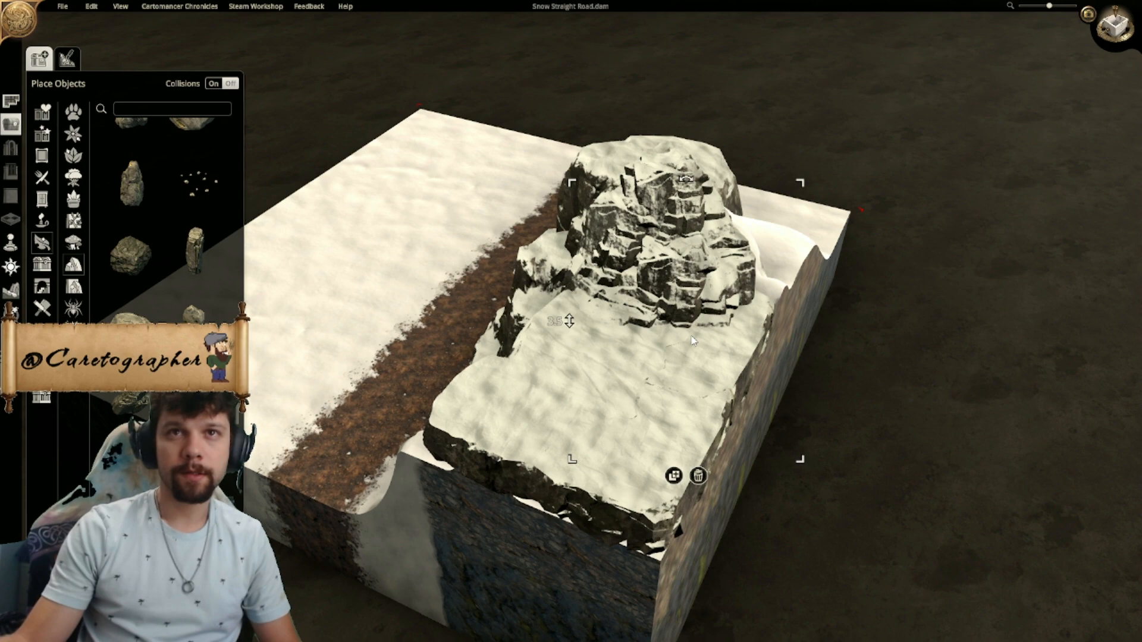
- Examine the finished rocky peak and the rest of the cliff from above and from the far end of the road
{"action": "middle_click_drag", "start_coordinate": [874, 359], "coordinate": [509, 485]}
{"action": "scroll", "coordinate": [509, 484], "scroll_direction": "down", "scroll_amount": 2}
{"action": "middle_click_drag", "start_coordinate": [738, 458], "coordinate": [447, 378]}
{"action": "scroll", "coordinate": [447, 378], "scroll_direction": "up", "scroll_amount": 2}
{"action": "middle_click_drag", "start_coordinate": [883, 431], "coordinate": [447, 385]}
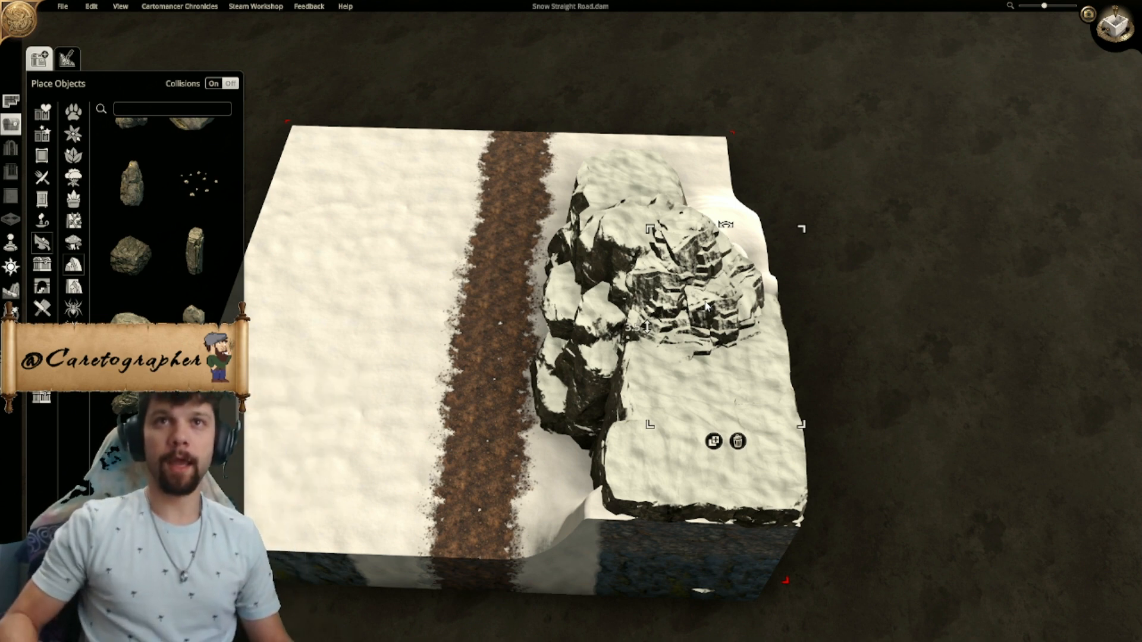
{"action": "middle_click_drag", "start_coordinate": [951, 327], "coordinate": [381, 366]}
{"action": "middle_click_drag", "start_coordinate": [1041, 268], "coordinate": [710, 290]}
{"action": "scroll", "coordinate": [652, 266], "scroll_direction": "up", "scroll_amount": 1}
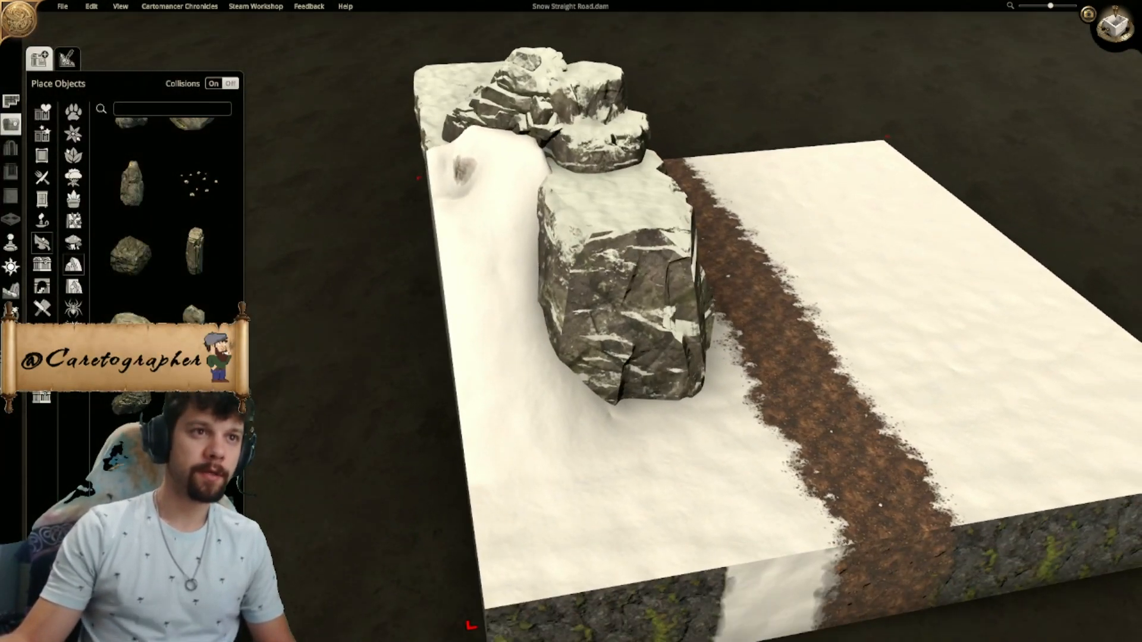
- Place a tall narrow snowy rock against the free end of the flat-topped rock, enlarge it and shift it into the face
{"action": "middle_click_drag", "start_coordinate": [630, 459], "coordinate": [503, 474]}
{"action": "scroll", "coordinate": [505, 474], "scroll_direction": "up", "scroll_amount": 1}
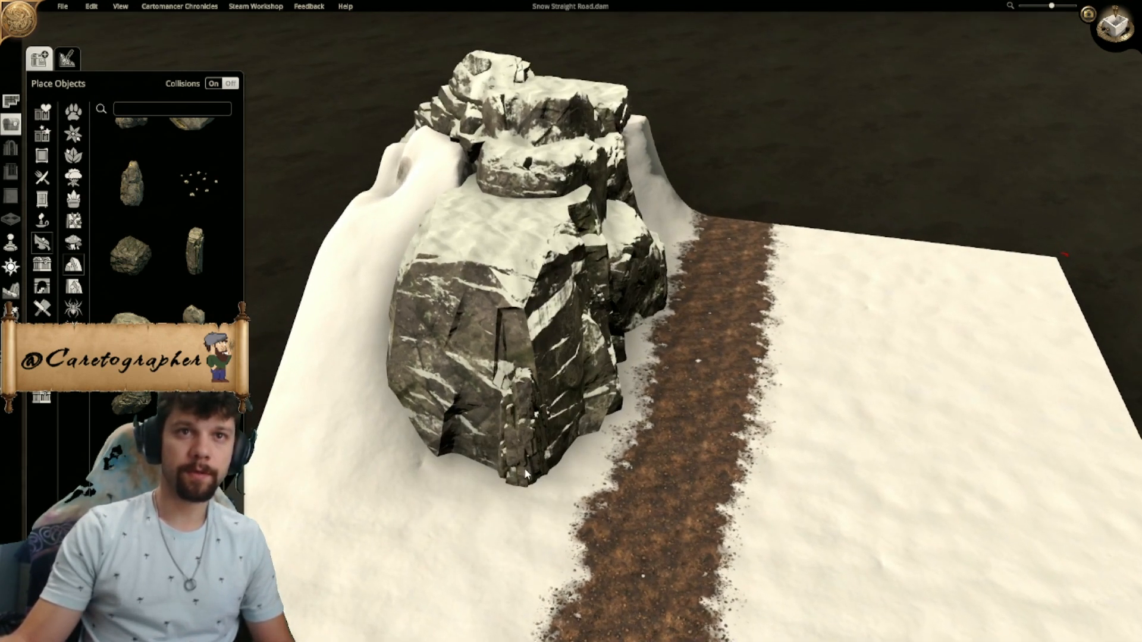
{"action": "left_click", "coordinate": [525, 473]}
{"action": "left_click_drag", "start_coordinate": [558, 344], "coordinate": [578, 268]}
{"action": "left_click_drag", "start_coordinate": [529, 426], "coordinate": [520, 408]}
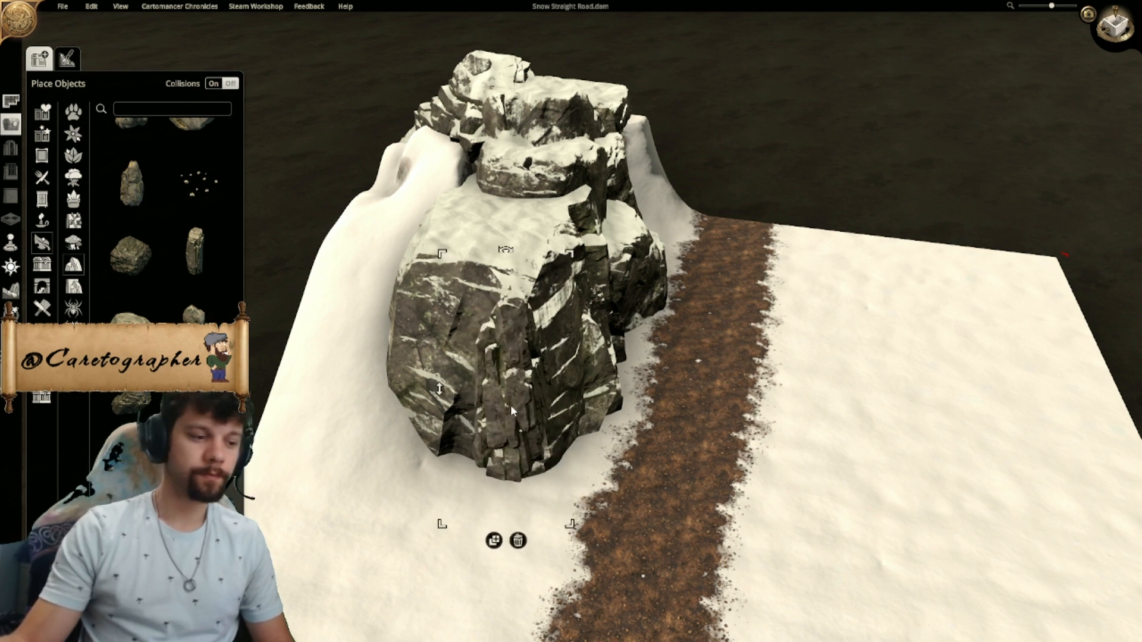
- Add a layered snowy rock at the free end of the flat-topped rock, lower it to height 0 and set a duplicate beside it
{"action": "left_click", "coordinate": [480, 236]}
{"action": "left_click", "coordinate": [459, 244]}
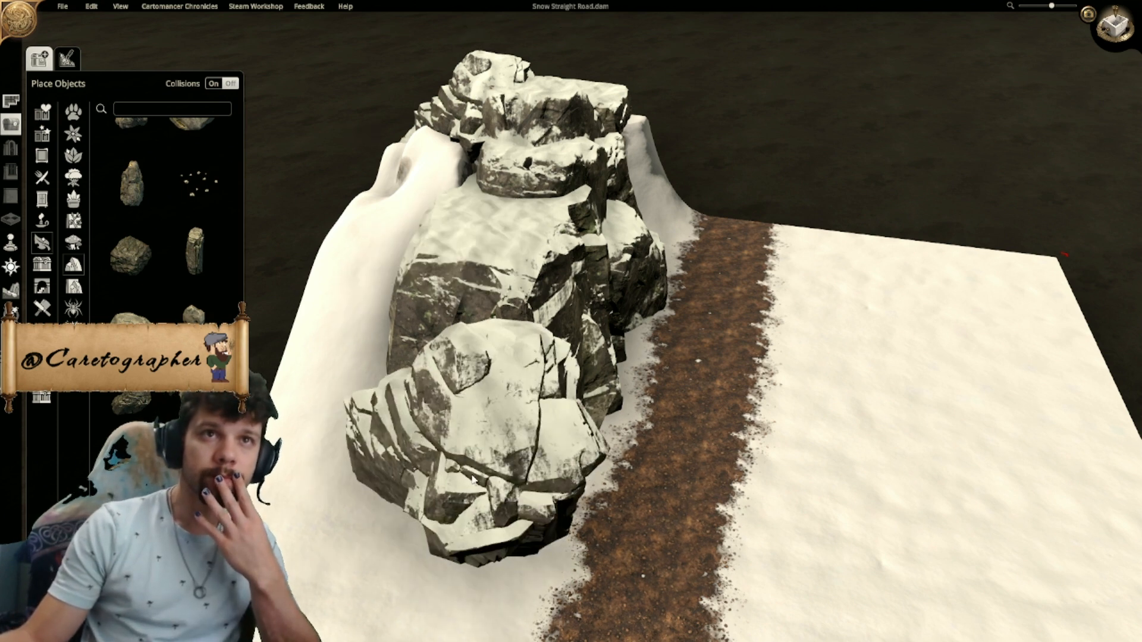
{"action": "left_click", "coordinate": [476, 278]}
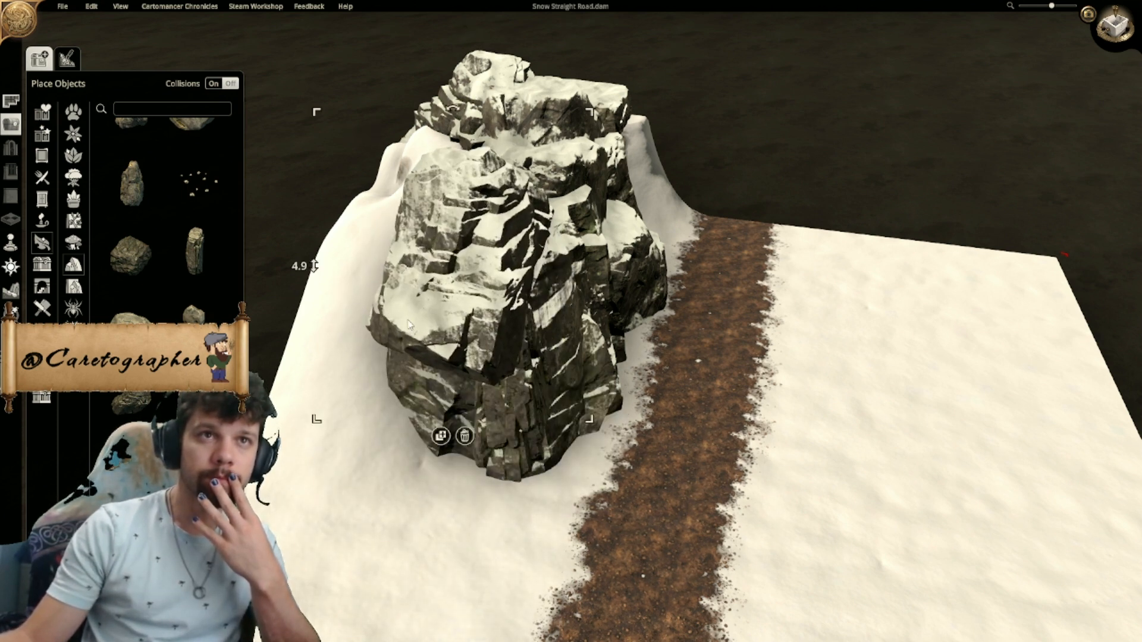
{"action": "left_click_drag", "start_coordinate": [314, 266], "coordinate": [398, 588]}
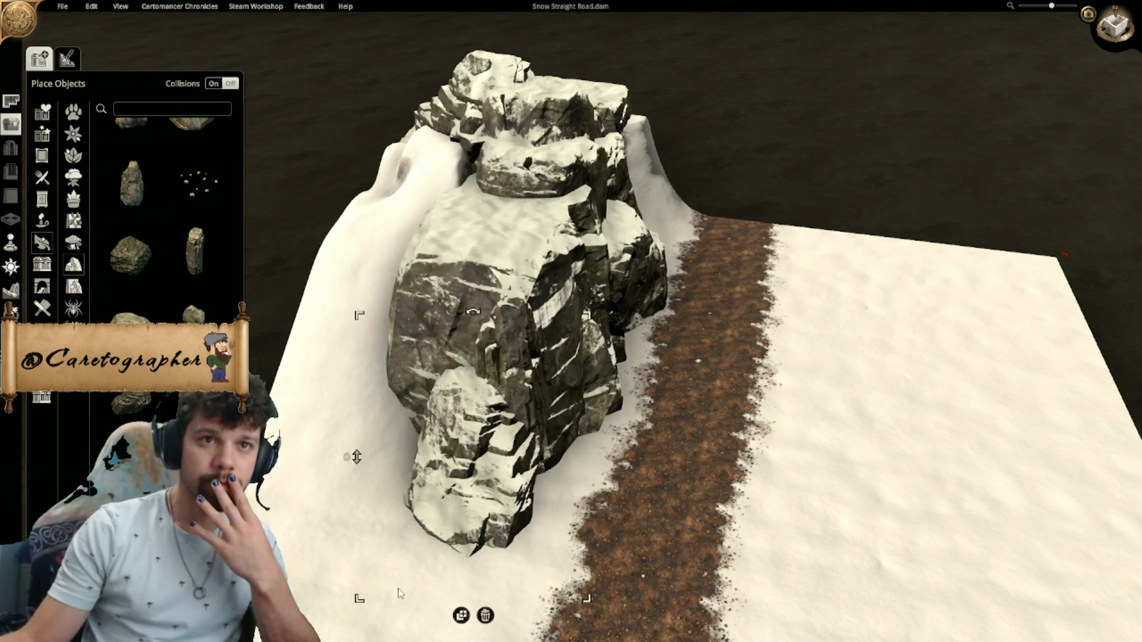
{"action": "left_click_drag", "start_coordinate": [473, 509], "coordinate": [415, 464]}
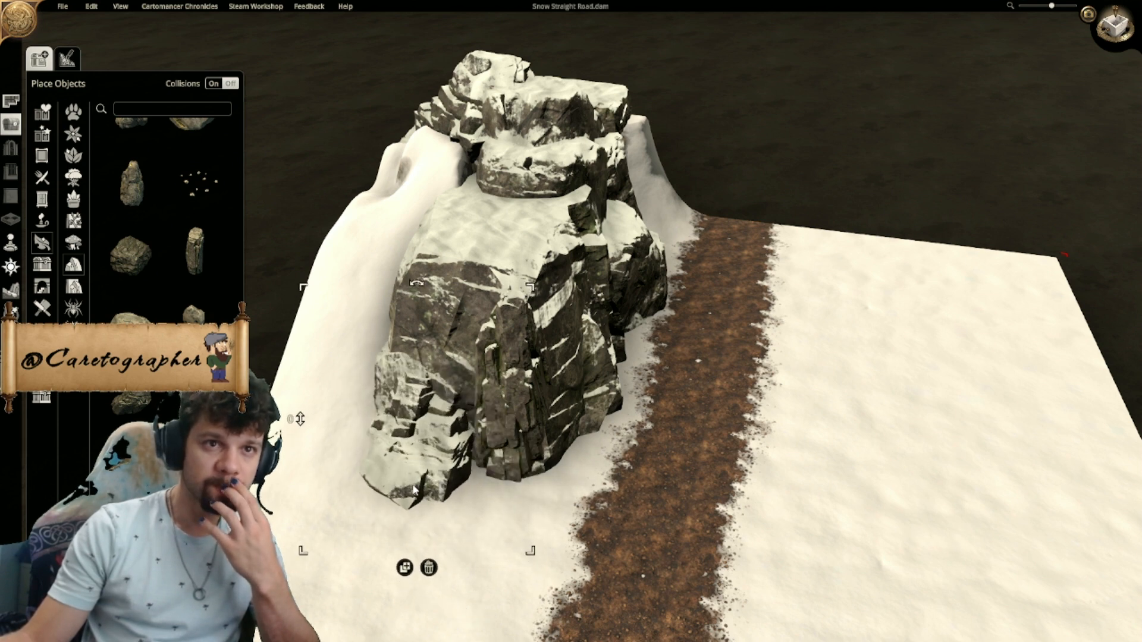
{"action": "left_click", "coordinate": [405, 568]}
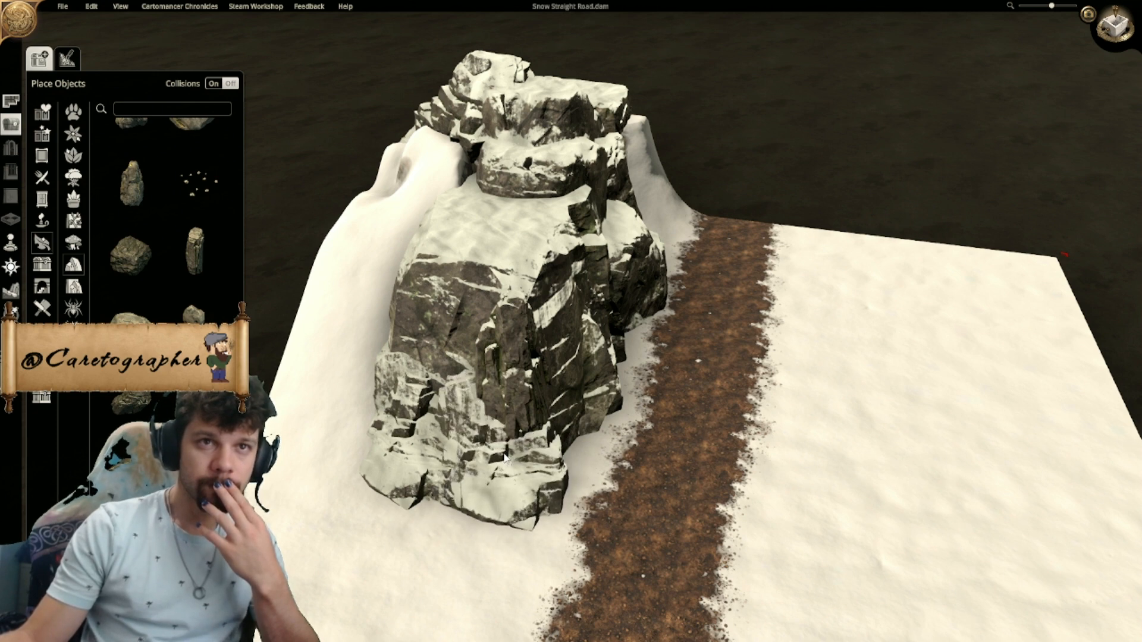
{"action": "left_click", "coordinate": [504, 455]}
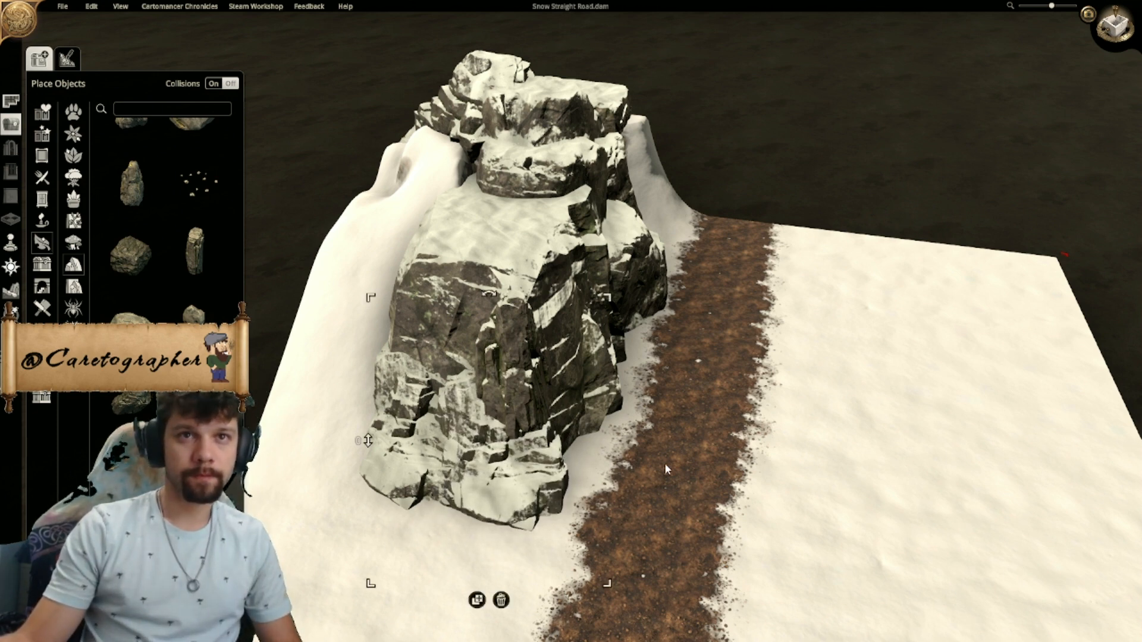
- Duplicate the layered rock again, lower the copy to a height of -1.1 and shift it to the road-side corner of the cliff's foot
{"action": "middle_click_drag", "start_coordinate": [646, 466], "coordinate": [488, 455]}
{"action": "right_click_drag", "start_coordinate": [488, 455], "coordinate": [613, 395]}
{"action": "middle_click_drag", "start_coordinate": [613, 395], "coordinate": [589, 400]}
{"action": "scroll", "coordinate": [589, 400], "scroll_direction": "down", "scroll_amount": 1}
{"action": "right_click_drag", "start_coordinate": [589, 405], "coordinate": [582, 474]}
{"action": "left_click", "coordinate": [493, 488]}
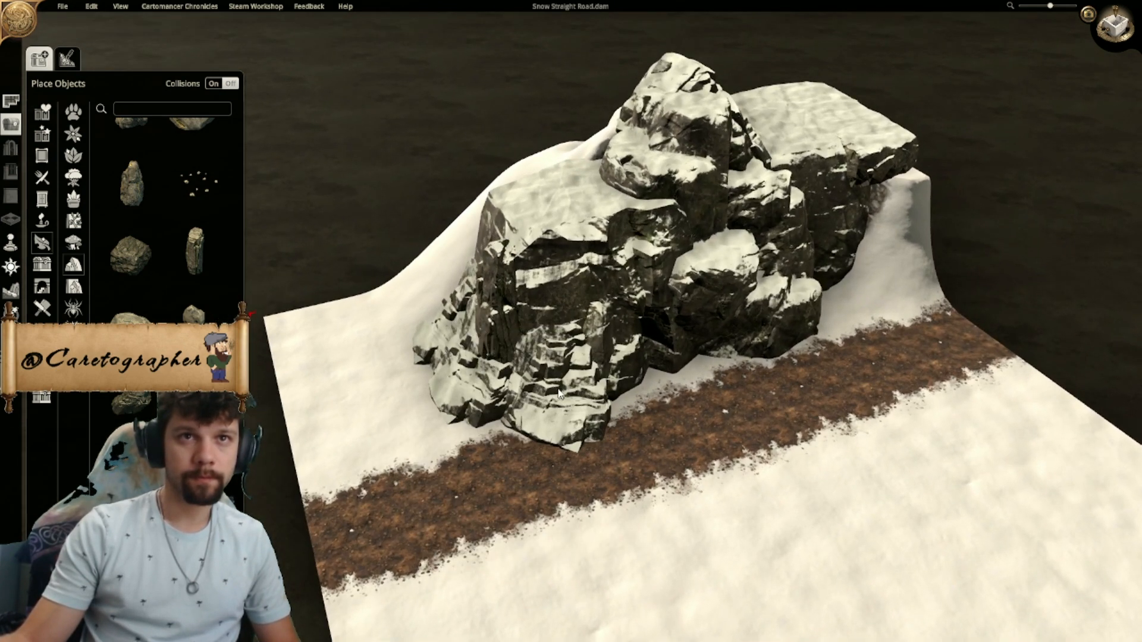
{"action": "key", "text": "Escape"}
{"action": "left_click", "coordinate": [488, 487]}
{"action": "left_click", "coordinate": [578, 473]}
{"action": "left_click_drag", "start_coordinate": [450, 463], "coordinate": [451, 547]}
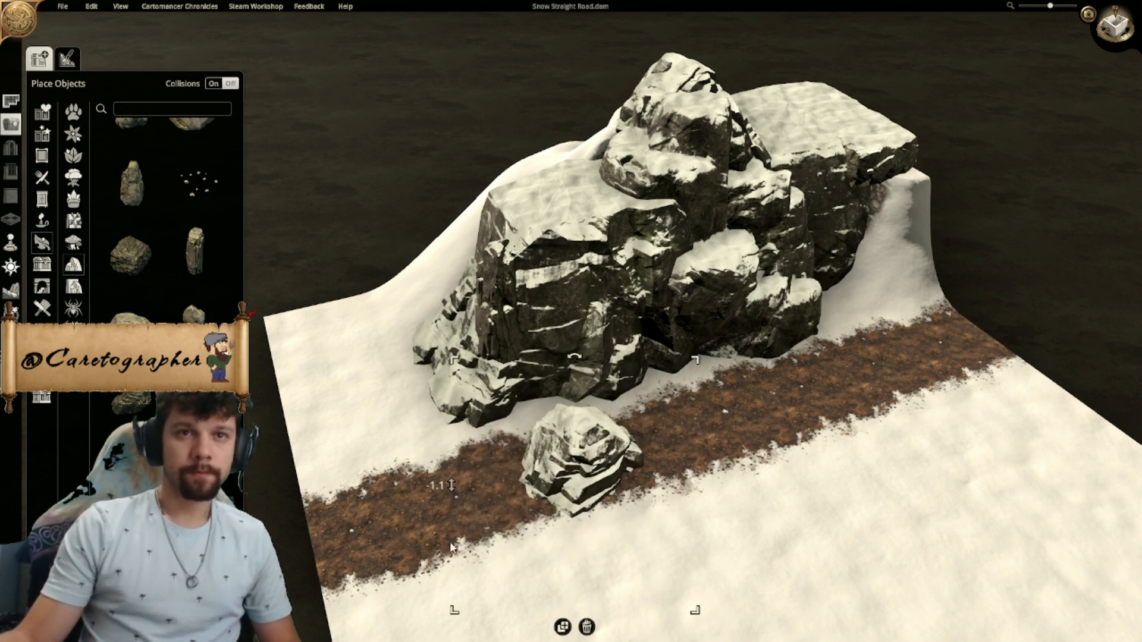
{"action": "left_click_drag", "start_coordinate": [577, 461], "coordinate": [478, 404]}
{"action": "middle_click_drag", "start_coordinate": [479, 403], "coordinate": [505, 477]}
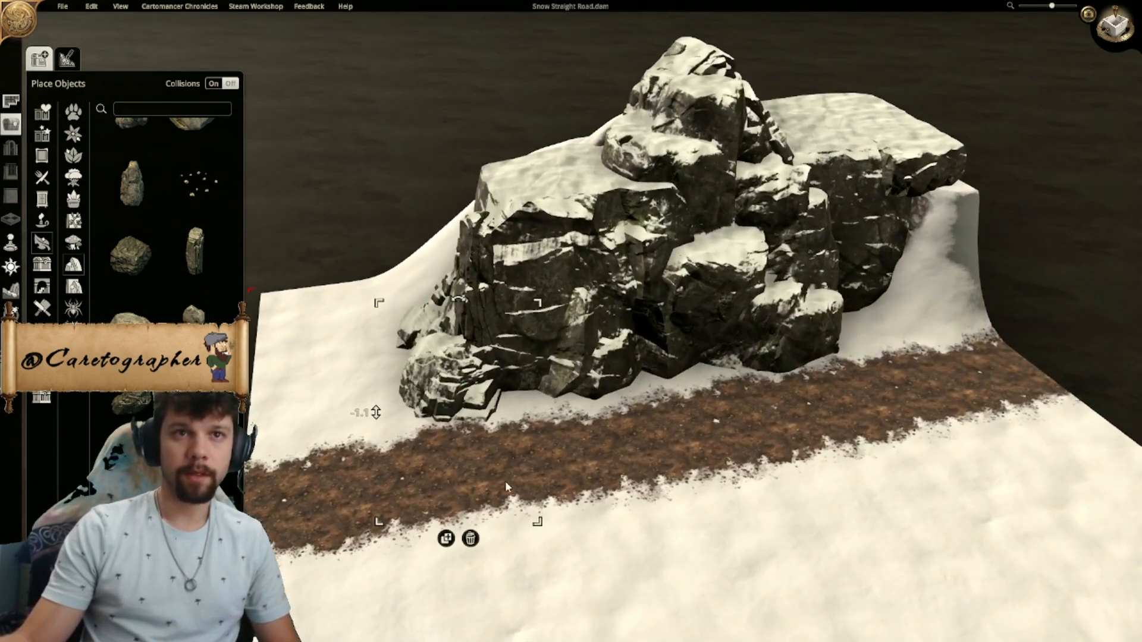
- Duplicate the low corner rock and place the copy farther along the foot of the cliff beside the road, leaving it deselected
{"action": "left_click", "coordinate": [448, 539]}
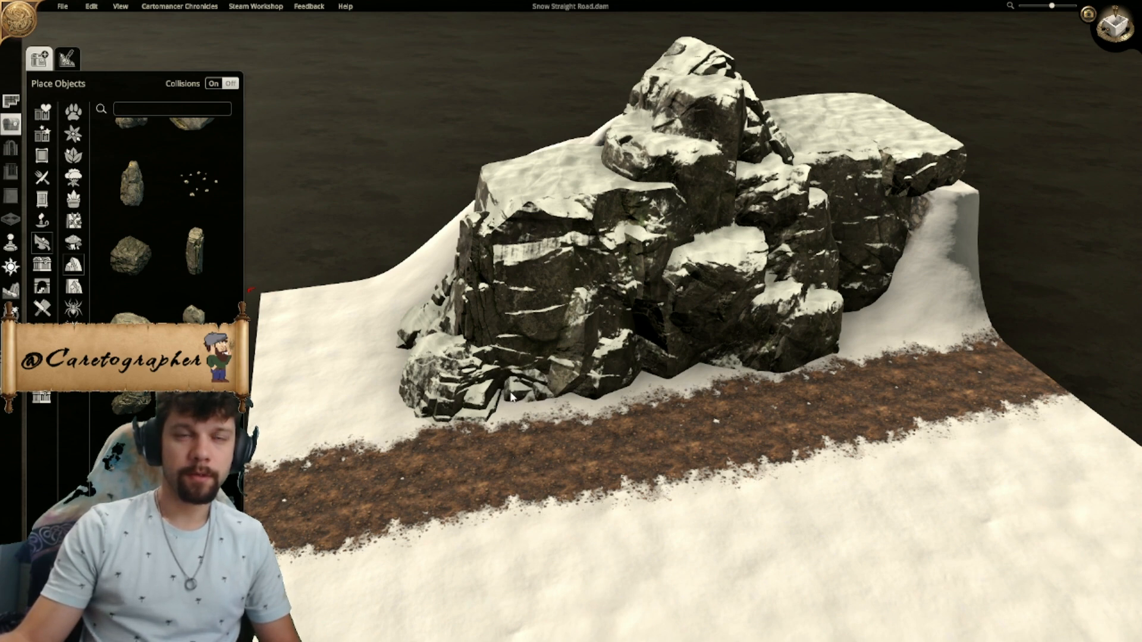
{"action": "key", "text": "s"}
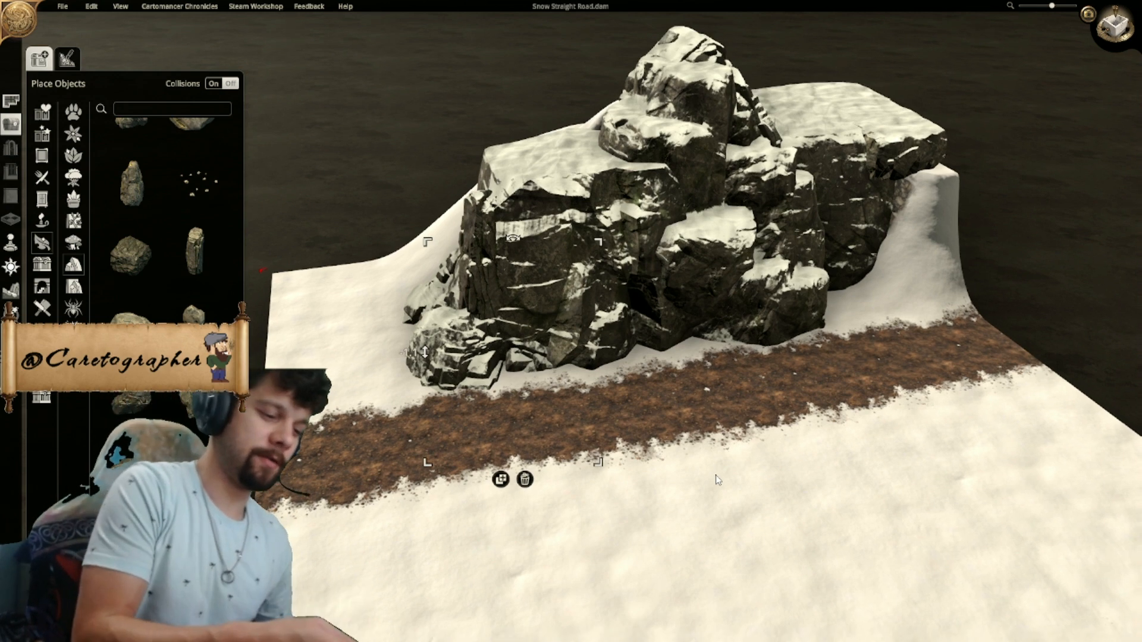
{"action": "left_click", "coordinate": [792, 455]}
- Examine the extended cliff from its free end, along the road side and from behind the rocky peak
{"action": "key", "text": "s"}
{"action": "key", "text": "a"}
{"action": "middle_click_drag", "start_coordinate": [555, 465], "coordinate": [771, 440]}
{"action": "right_click_drag", "start_coordinate": [762, 442], "coordinate": [783, 386]}
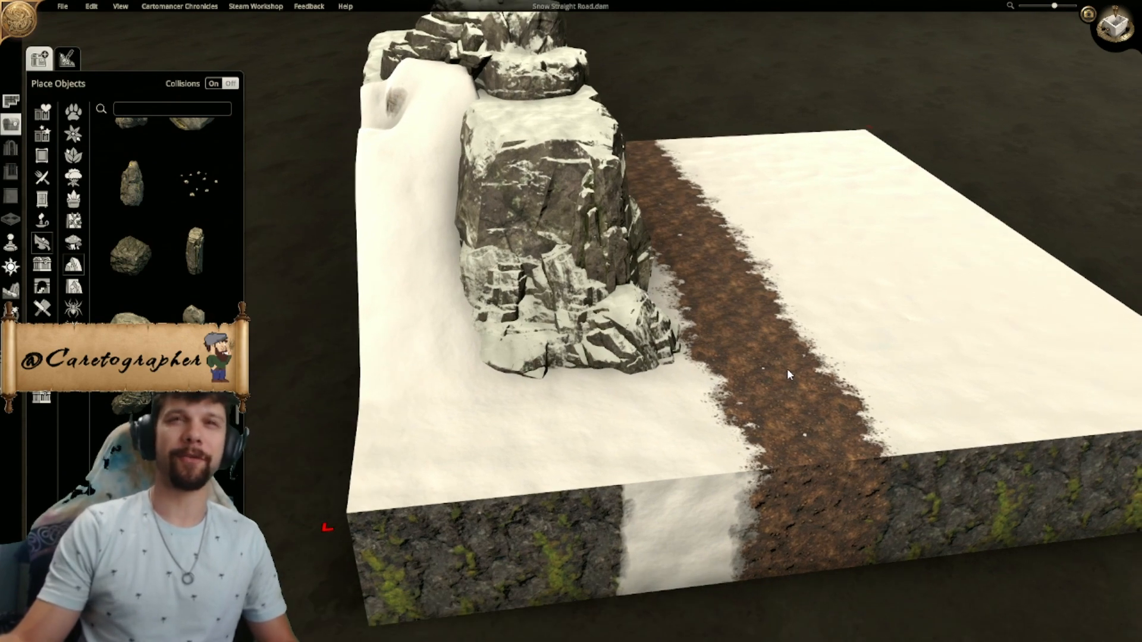
{"action": "middle_click_drag", "start_coordinate": [841, 315], "coordinate": [797, 343]}
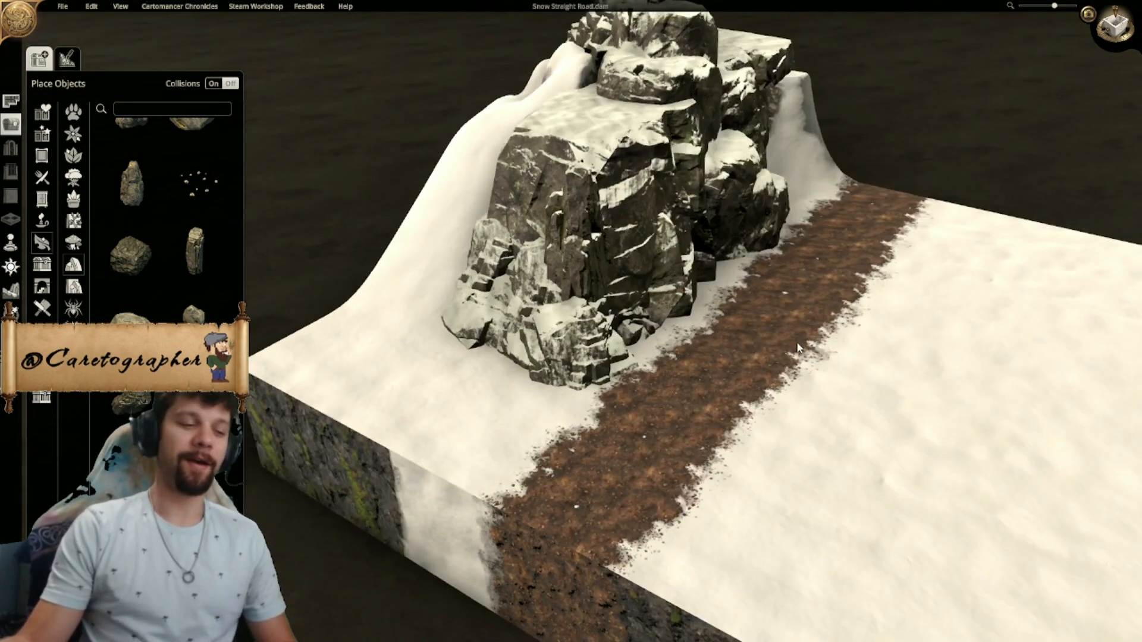
{"action": "middle_click_drag", "start_coordinate": [950, 377], "coordinate": [698, 370]}
{"action": "middle_click_drag", "start_coordinate": [774, 376], "coordinate": [667, 349]}
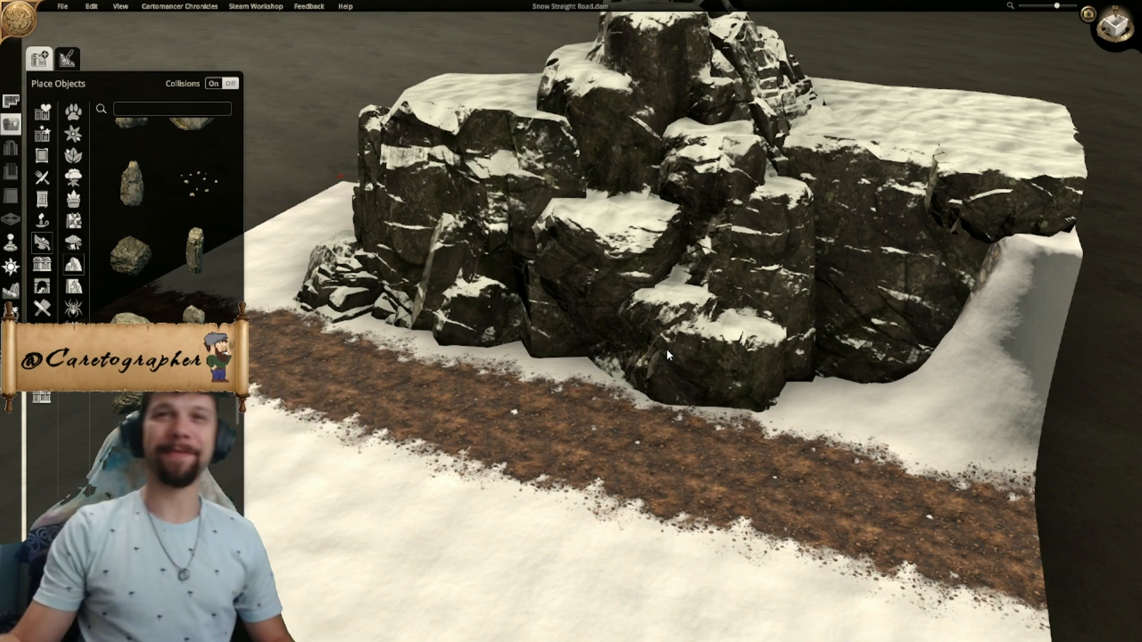
{"action": "middle_click_drag", "start_coordinate": [786, 407], "coordinate": [649, 337]}
{"action": "scroll", "coordinate": [479, 383], "scroll_direction": "up", "scroll_amount": 1}
{"action": "scroll", "coordinate": [479, 383], "scroll_direction": "up", "scroll_amount": 1}
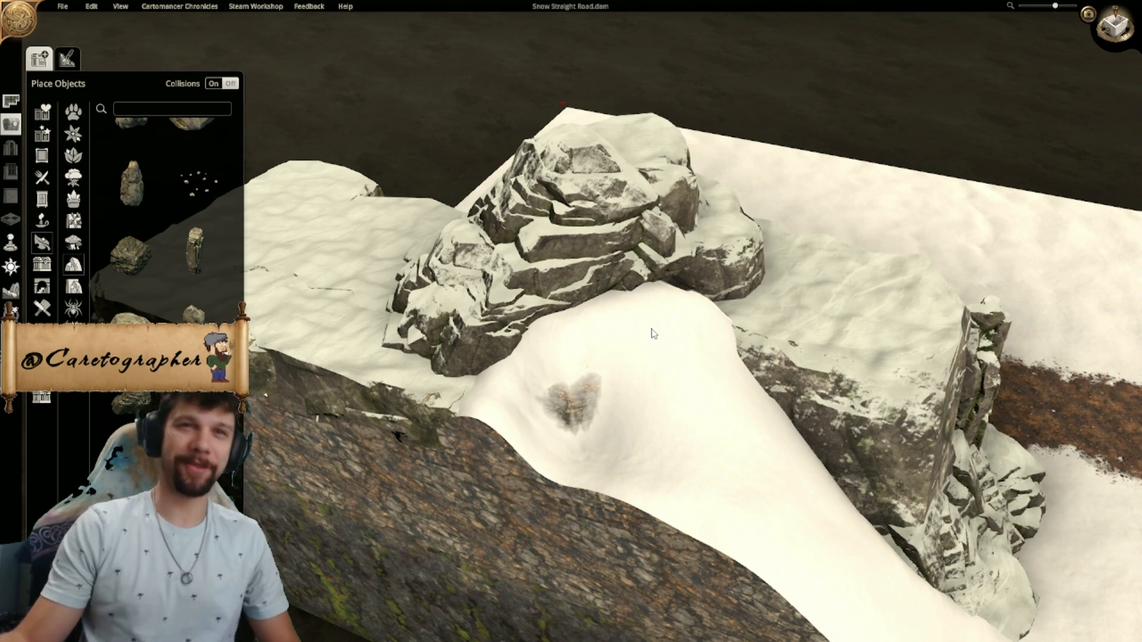
- Duplicate the tall narrow rock onto the bare patch in the snow slope behind the peak and lower the copy to a height of 0.7
{"action": "scroll", "coordinate": [375, 178], "scroll_direction": "down", "scroll_amount": 2}
{"action": "middle_click_drag", "start_coordinate": [375, 177], "coordinate": [498, 340]}
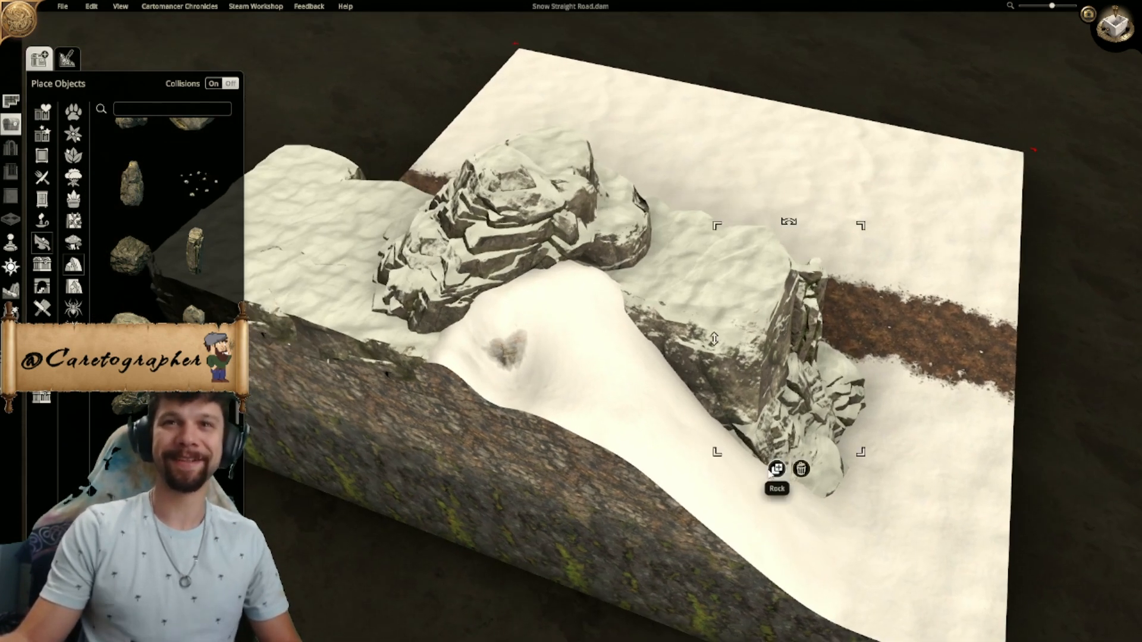
{"action": "left_click", "coordinate": [776, 469]}
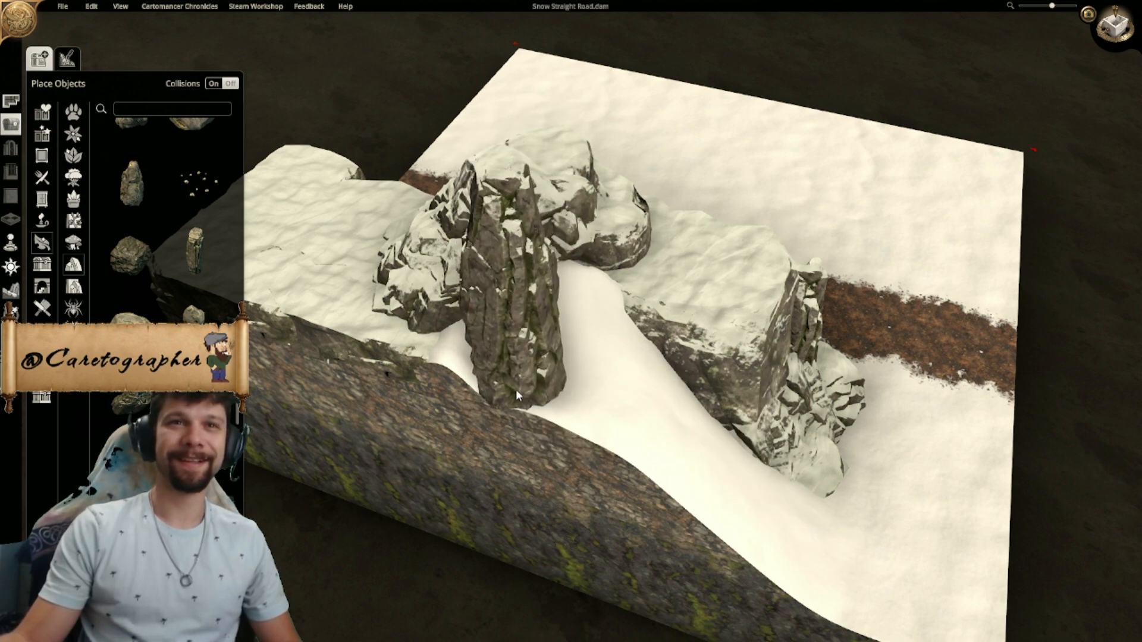
{"action": "left_click", "coordinate": [514, 382]}
{"action": "left_click_drag", "start_coordinate": [405, 277], "coordinate": [434, 545]}
{"action": "left_click_drag", "start_coordinate": [519, 387], "coordinate": [509, 355]}
- Rotate the lowered rock and nudge it so that it covers the bare patch in the snow slope
{"action": "scroll", "coordinate": [514, 359], "scroll_direction": "down", "scroll_amount": 2}
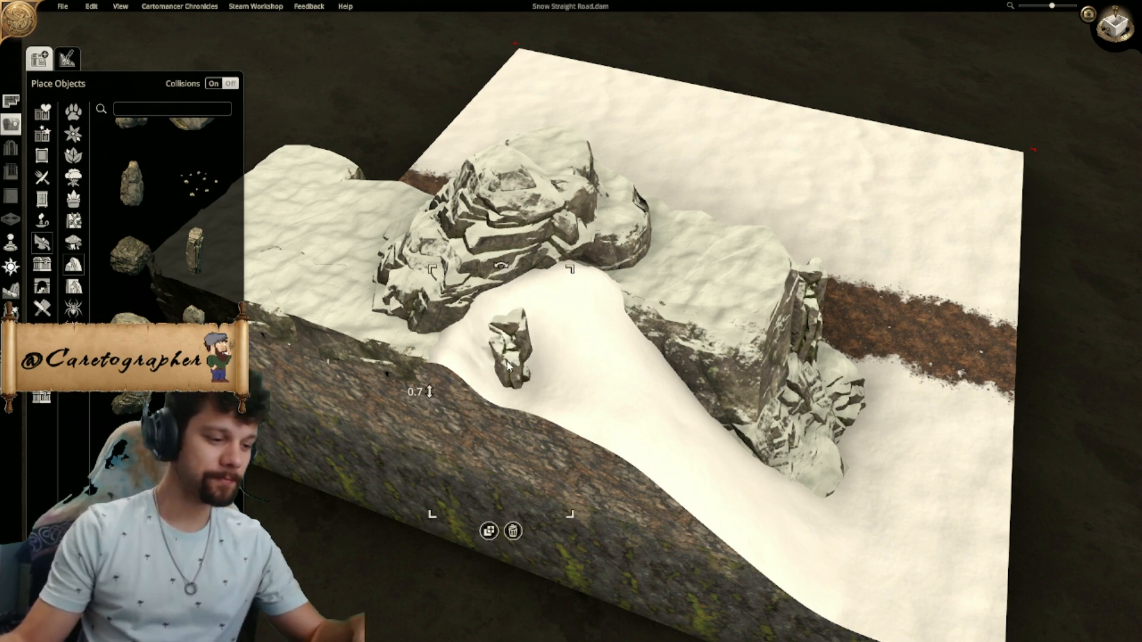
{"action": "right_click_drag", "start_coordinate": [506, 366], "coordinate": [523, 362]}
{"action": "scroll", "coordinate": [524, 361], "scroll_direction": "down", "scroll_amount": 3}
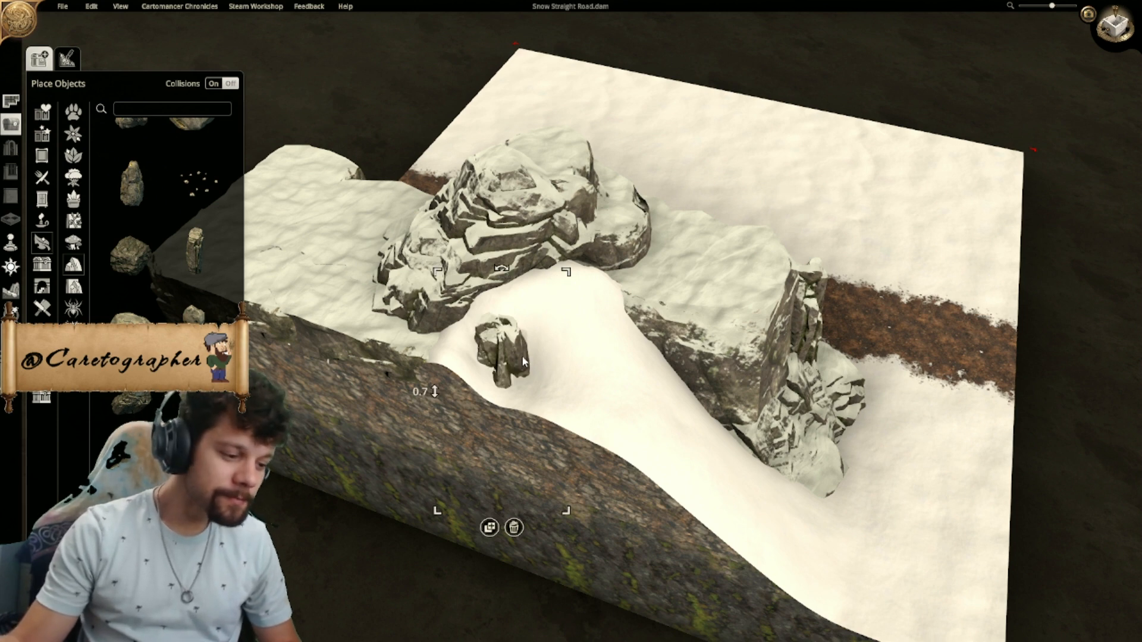
{"action": "scroll", "coordinate": [524, 361], "scroll_direction": "down", "scroll_amount": 3}
{"action": "left_click_drag", "start_coordinate": [523, 358], "coordinate": [522, 360]}
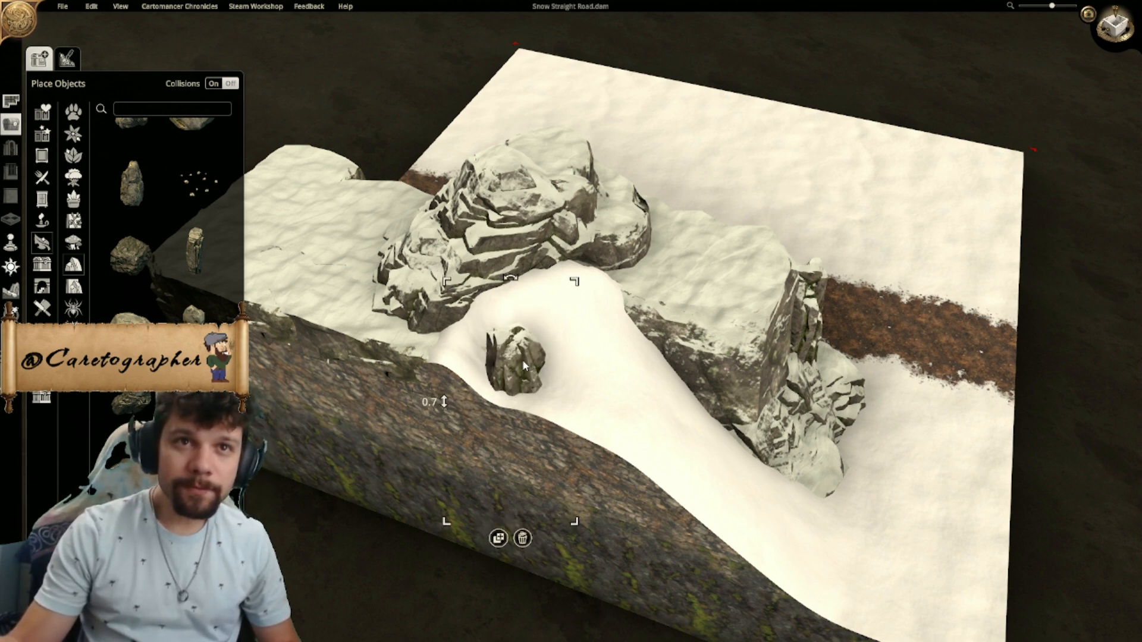
- Switch to the top-down view and shift the lowered rock slightly closer to the rocky peak
{"action": "middle_click_drag", "start_coordinate": [576, 420], "coordinate": [444, 470]}
{"action": "scroll", "coordinate": [284, 489], "scroll_direction": "down", "scroll_amount": 2}
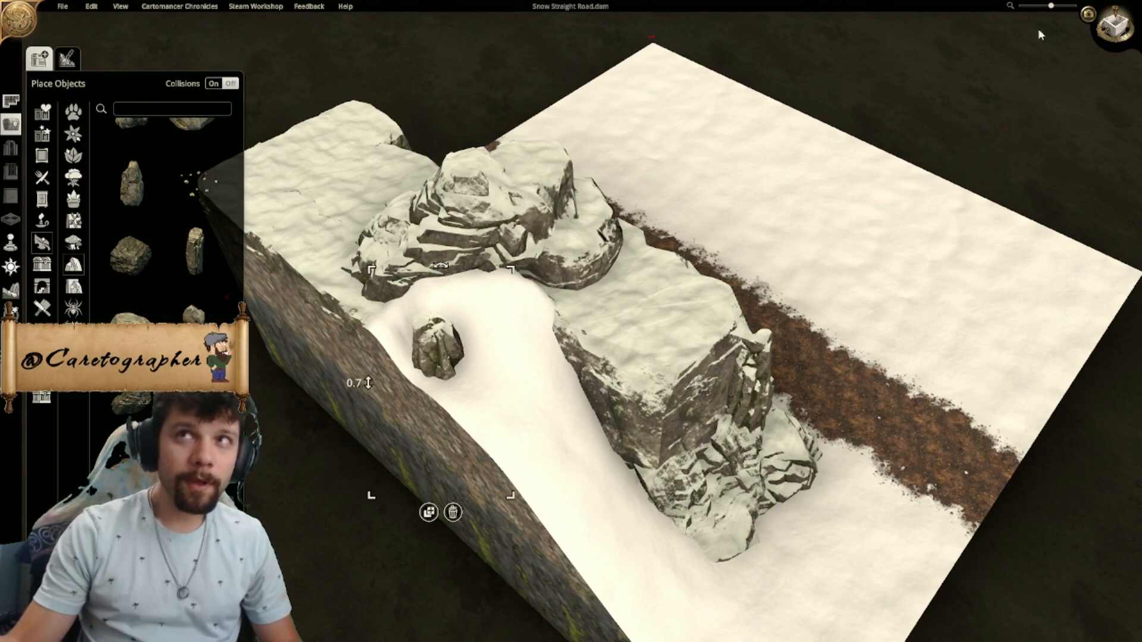
{"action": "left_click", "coordinate": [1115, 25]}
{"action": "scroll", "coordinate": [428, 327], "scroll_direction": "up", "scroll_amount": 4}
{"action": "right_click_drag", "start_coordinate": [428, 328], "coordinate": [654, 266]}
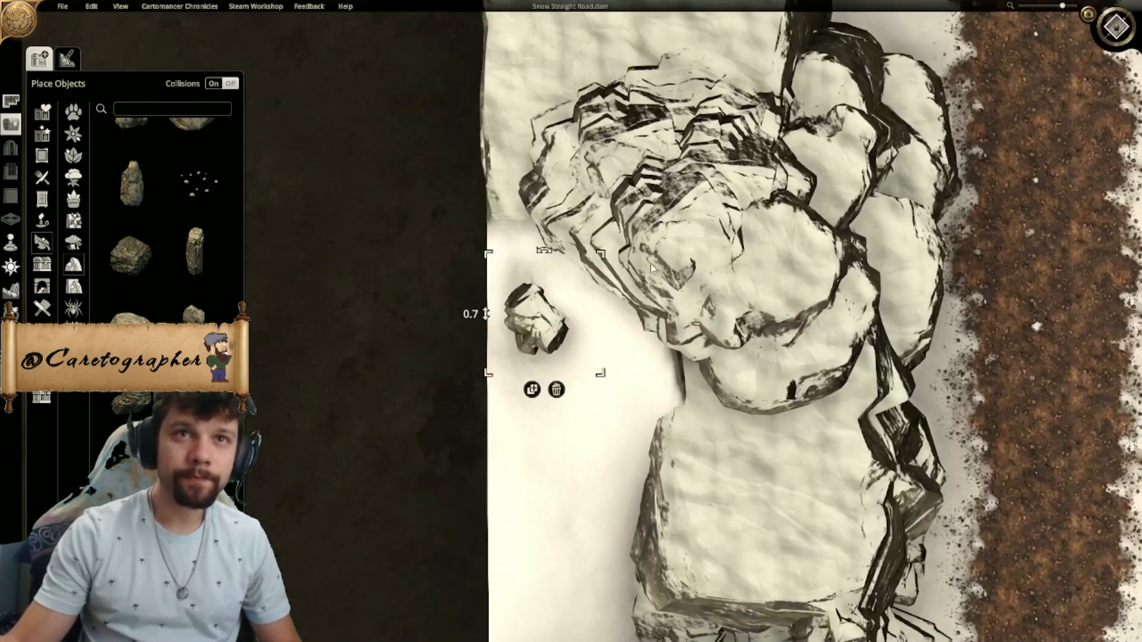
{"action": "scroll", "coordinate": [653, 266], "scroll_direction": "up", "scroll_amount": 2}
{"action": "left_click_drag", "start_coordinate": [505, 328], "coordinate": [539, 298]}
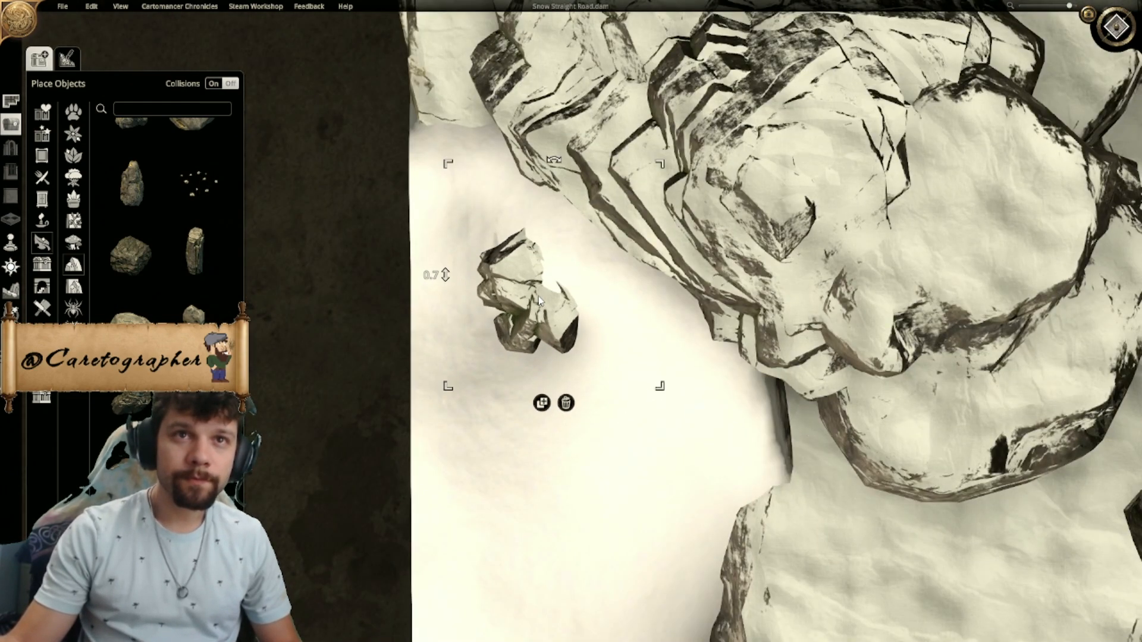
- Duplicate the lowered rock on both sides to form a small curved outcrop, and return to the perspective view
{"action": "left_click", "coordinate": [541, 403]}
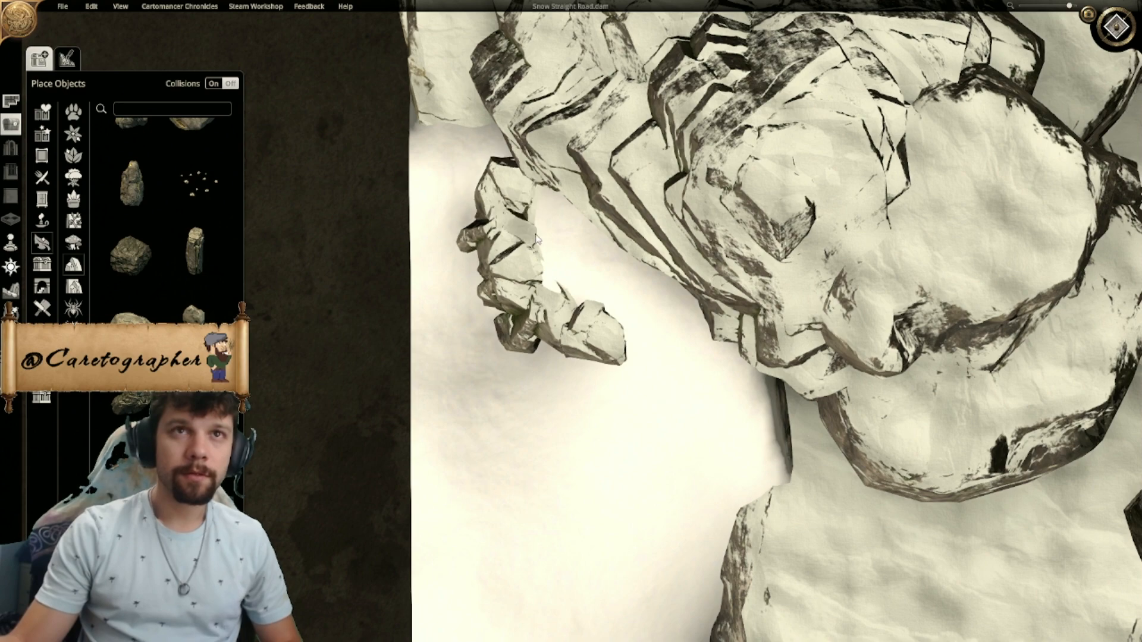
{"action": "right_click_drag", "start_coordinate": [983, 88], "coordinate": [1001, 76]}
{"action": "left_click", "coordinate": [1124, 27]}
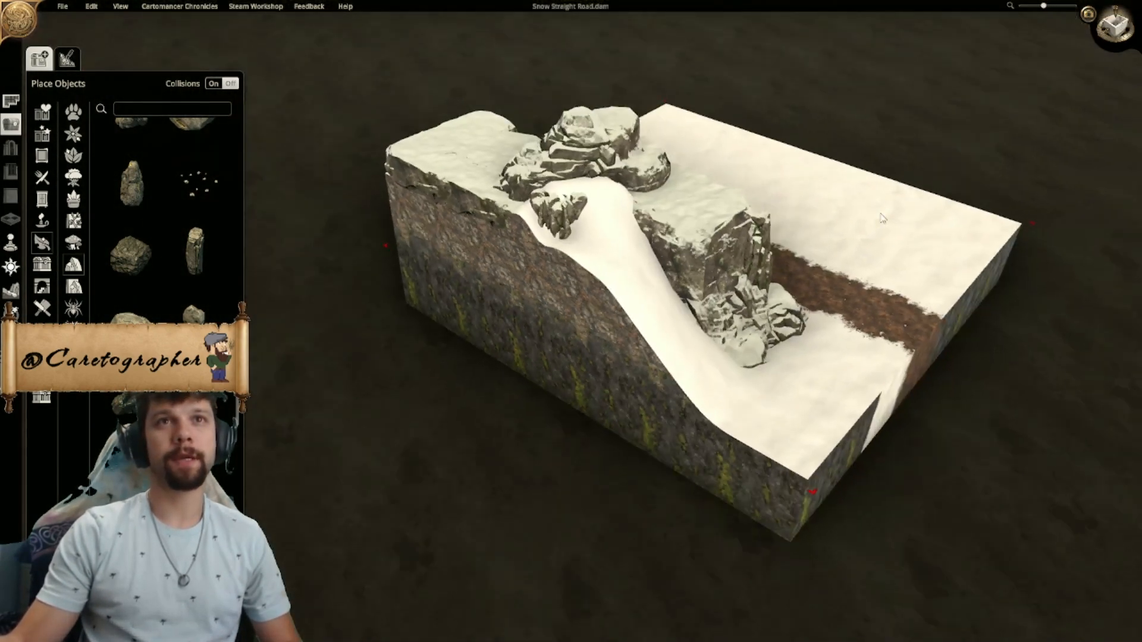
- Raise the snow in the gap between the rocky peak and the flat-topped rock with the smallest terrain brush, and smooth the bump
{"action": "middle_click_drag", "start_coordinate": [882, 219], "coordinate": [747, 290]}
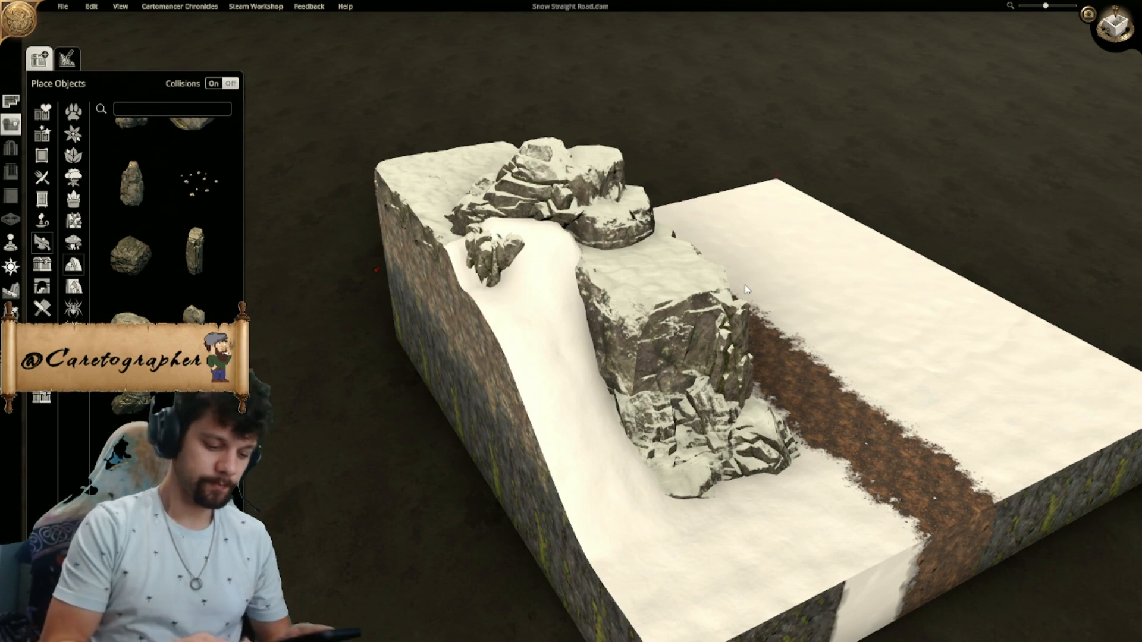
{"action": "middle_click_drag", "start_coordinate": [684, 293], "coordinate": [618, 291]}
{"action": "scroll", "coordinate": [619, 292], "scroll_direction": "up", "scroll_amount": 2}
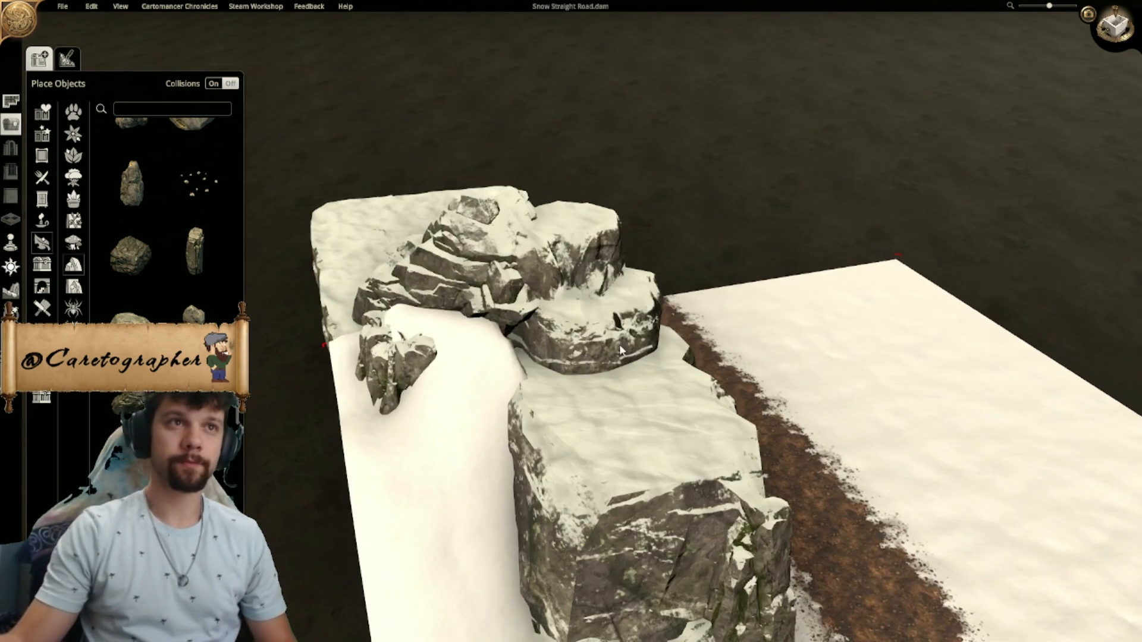
{"action": "left_click", "coordinate": [13, 293]}
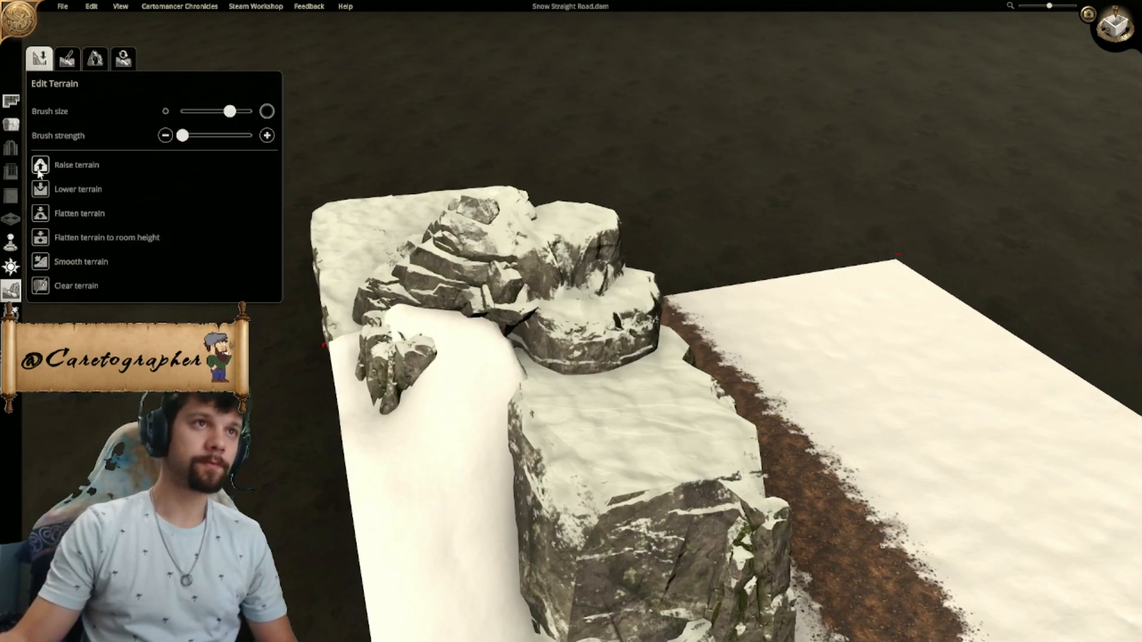
{"action": "left_click_drag", "start_coordinate": [230, 111], "coordinate": [183, 111]}
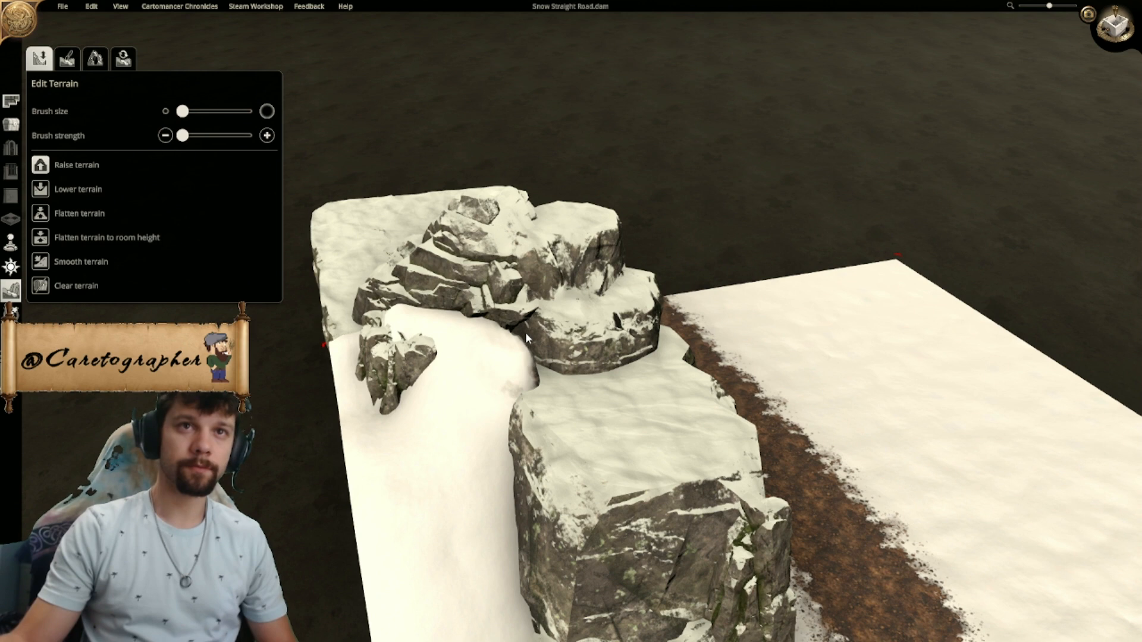
{"action": "middle_click_drag", "start_coordinate": [526, 333], "coordinate": [370, 405]}
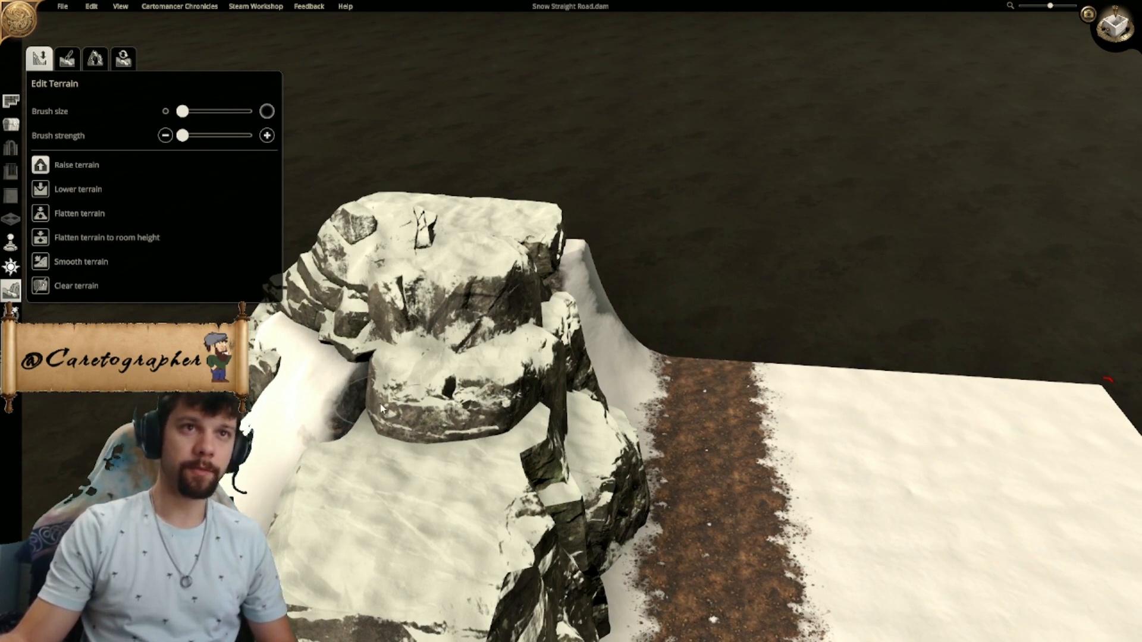
{"action": "left_click_drag", "start_coordinate": [380, 405], "coordinate": [376, 437]}
{"action": "middle_click_drag", "start_coordinate": [408, 412], "coordinate": [495, 393]}
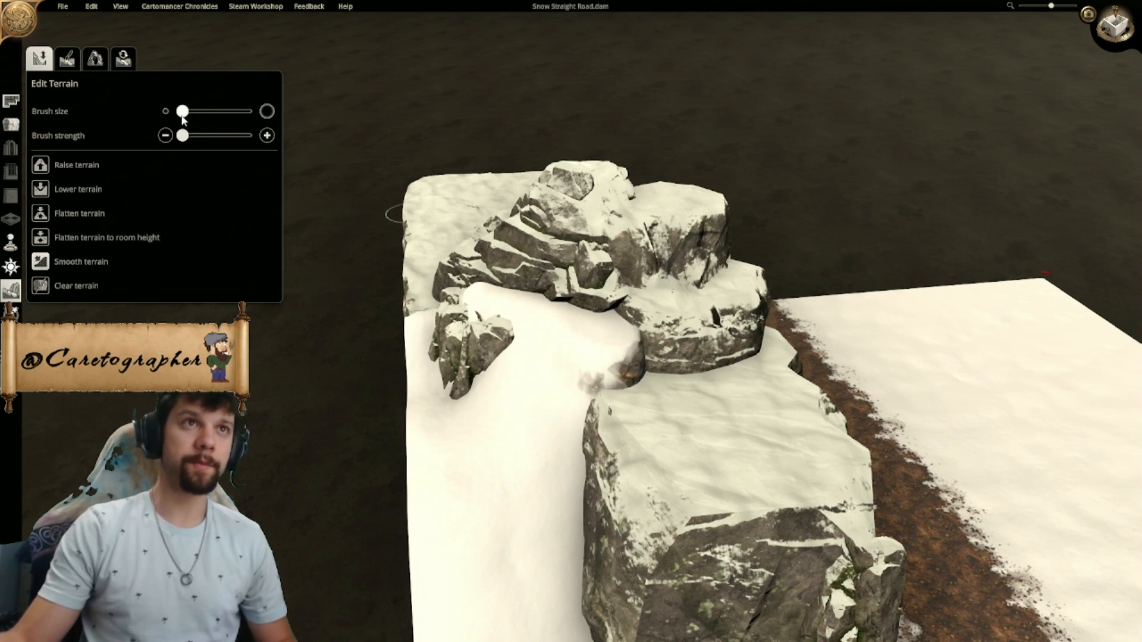
{"action": "left_click_drag", "start_coordinate": [608, 346], "coordinate": [612, 354]}
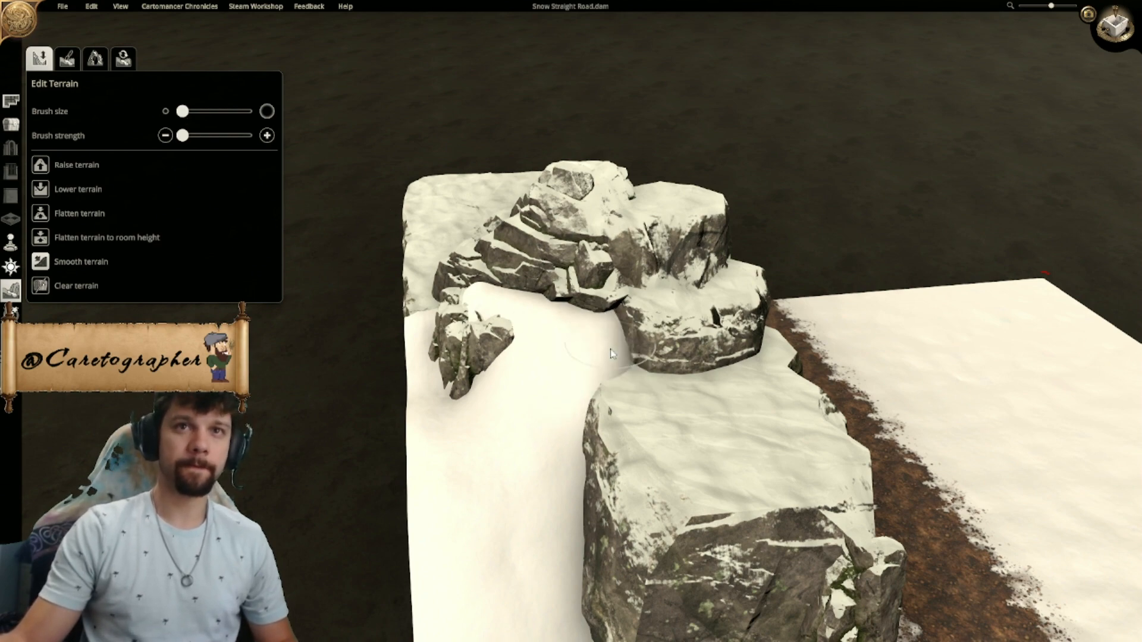
- Smooth the snow hollow beneath the overhanging flat rock at the opposite end of the cliff
{"action": "middle_click_drag", "start_coordinate": [715, 406], "coordinate": [654, 456]}
{"action": "scroll", "coordinate": [551, 422], "scroll_direction": "down", "scroll_amount": 2}
{"action": "scroll", "coordinate": [730, 342], "scroll_direction": "down", "scroll_amount": 1}
{"action": "scroll", "coordinate": [345, 355], "scroll_direction": "down", "scroll_amount": 1}
{"action": "middle_click_drag", "start_coordinate": [569, 376], "coordinate": [361, 304]}
{"action": "scroll", "coordinate": [465, 340], "scroll_direction": "up", "scroll_amount": 2}
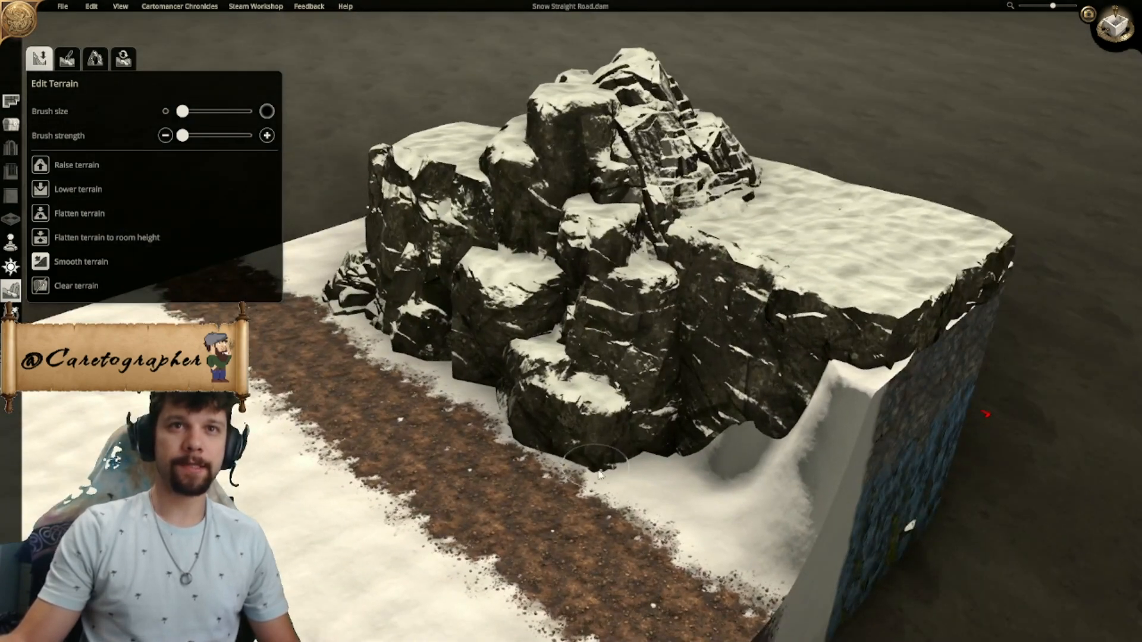
{"action": "scroll", "coordinate": [572, 358], "scroll_direction": "down", "scroll_amount": 2}
{"action": "middle_click_drag", "start_coordinate": [572, 358], "coordinate": [525, 408]}
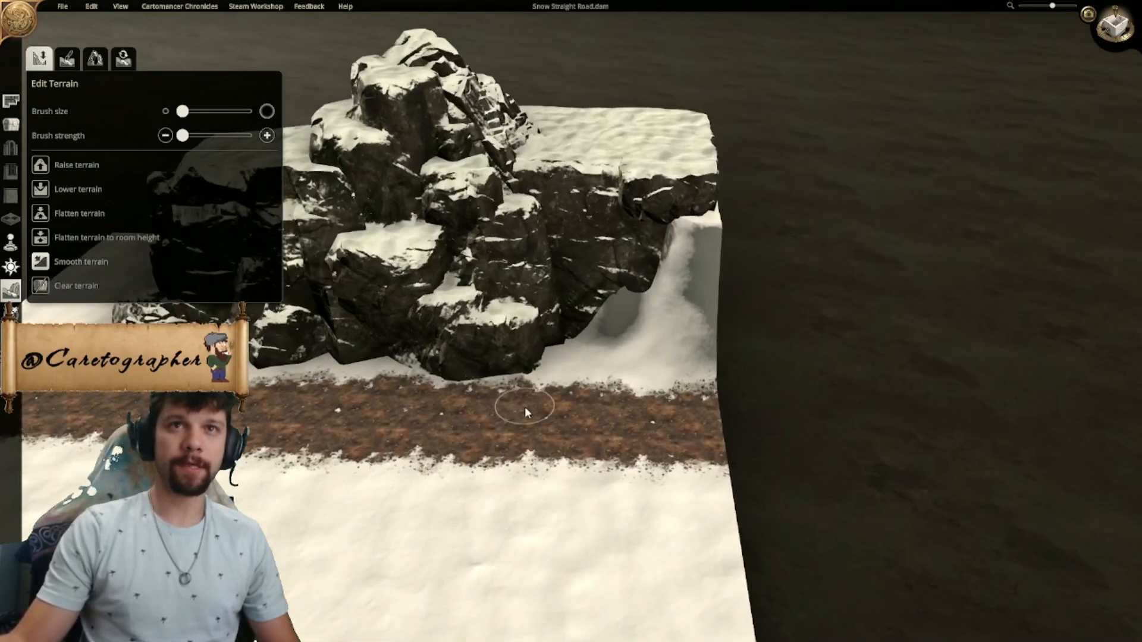
{"action": "scroll", "coordinate": [526, 407], "scroll_direction": "up", "scroll_amount": 3}
{"action": "left_click_drag", "start_coordinate": [577, 394], "coordinate": [572, 394]}
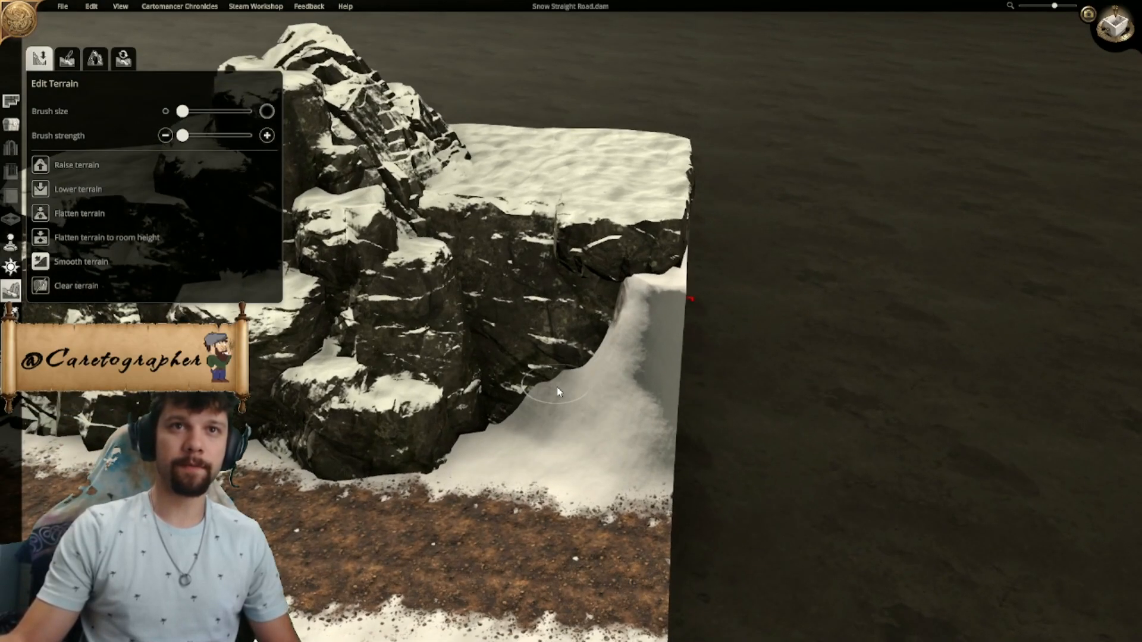
- Smooth the upper edge of the snow slope where it meets the overhanging flat rock
{"action": "mouse_move", "coordinate": [643, 291]}
{"action": "left_mouse_down"}
{"action": "mouse_move", "coordinate": [632, 316]}
{"action": "mouse_move", "coordinate": [629, 306]}
{"action": "left_mouse_up"}
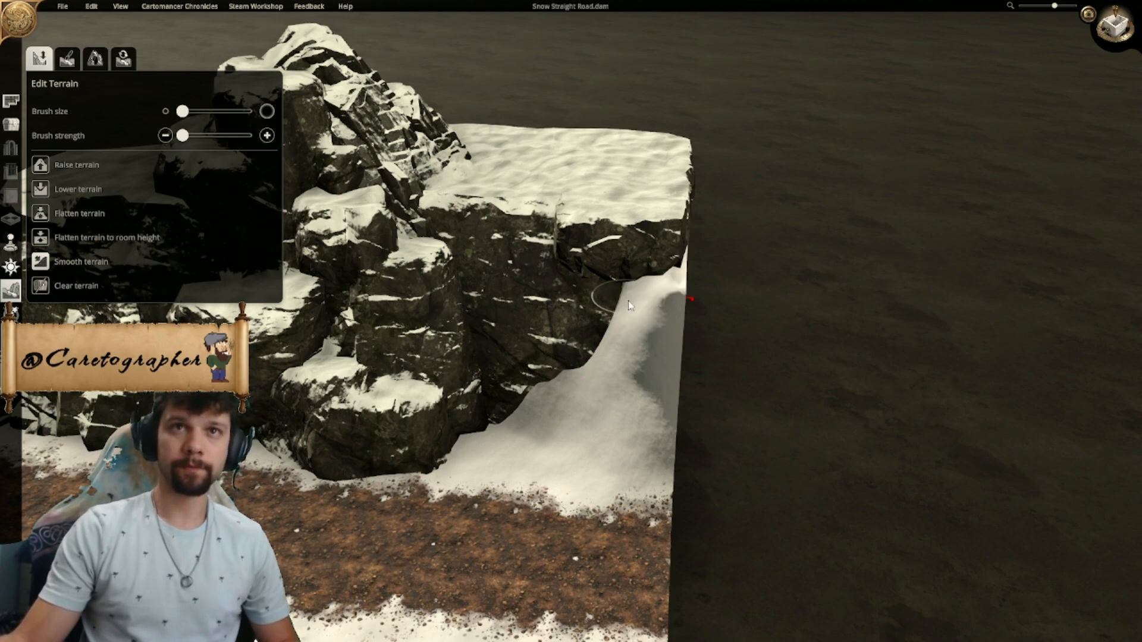
{"action": "right_click_drag", "start_coordinate": [744, 370], "coordinate": [661, 369]}
{"action": "scroll", "coordinate": [638, 362], "scroll_direction": "up", "scroll_amount": 3}
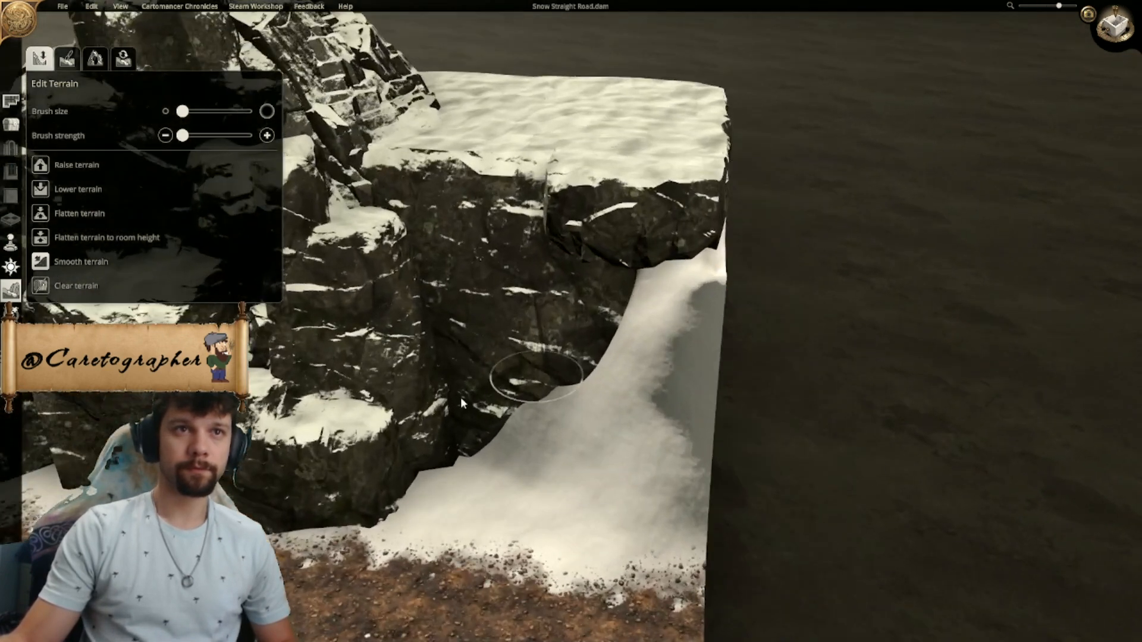
- Raise small snow bumps along the base of the cliff rocks beside the road and smooth them into the ground
{"action": "left_click", "coordinate": [53, 173]}
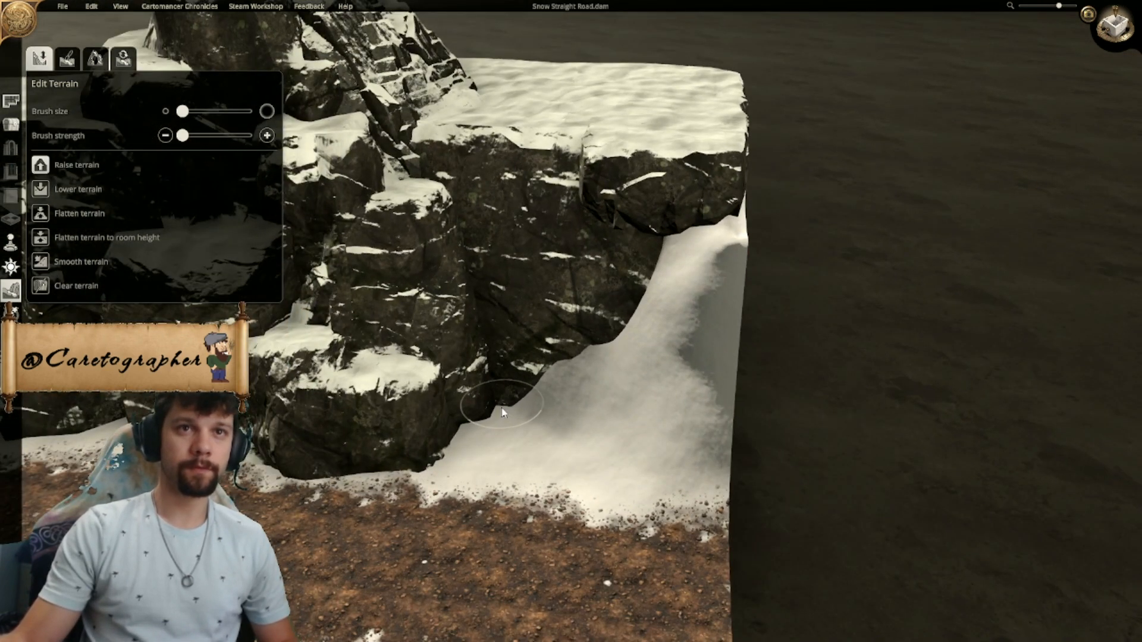
{"action": "left_click_drag", "start_coordinate": [491, 405], "coordinate": [490, 403]}
{"action": "middle_click_drag", "start_coordinate": [490, 403], "coordinate": [714, 437]}
{"action": "mouse_move", "coordinate": [458, 455]}
{"action": "left_mouse_down"}
{"action": "mouse_move", "coordinate": [468, 450]}
{"action": "mouse_move", "coordinate": [371, 441]}
{"action": "left_mouse_up"}
{"action": "middle_click_drag", "start_coordinate": [372, 441], "coordinate": [548, 421]}
{"action": "left_click_drag", "start_coordinate": [431, 424], "coordinate": [428, 425]}
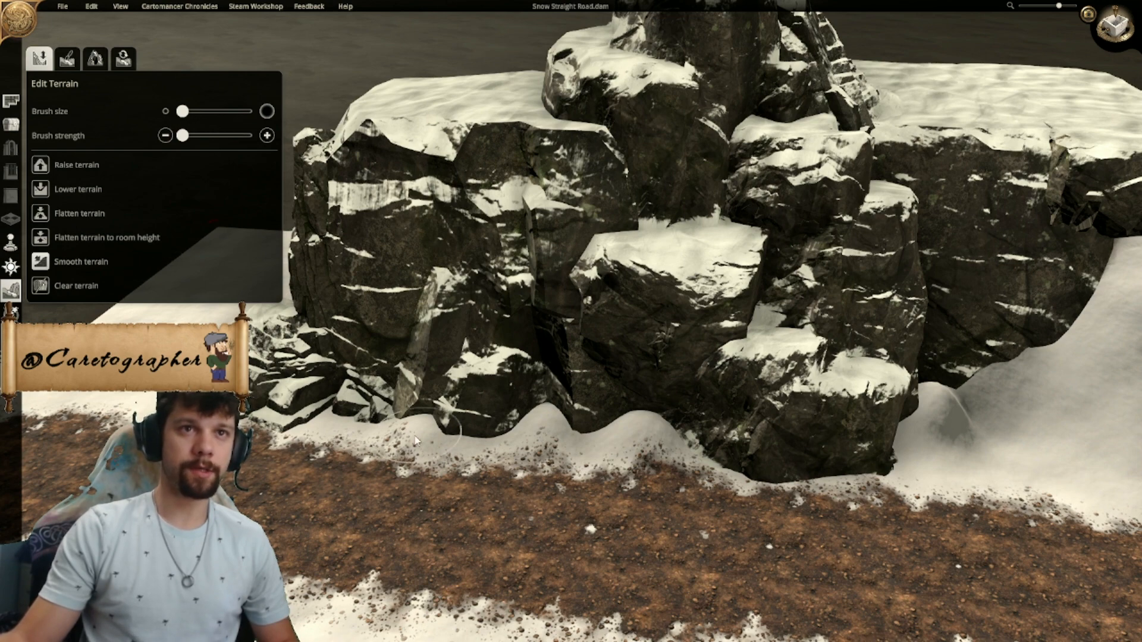
{"action": "right_click_drag", "start_coordinate": [745, 459], "coordinate": [590, 444]}
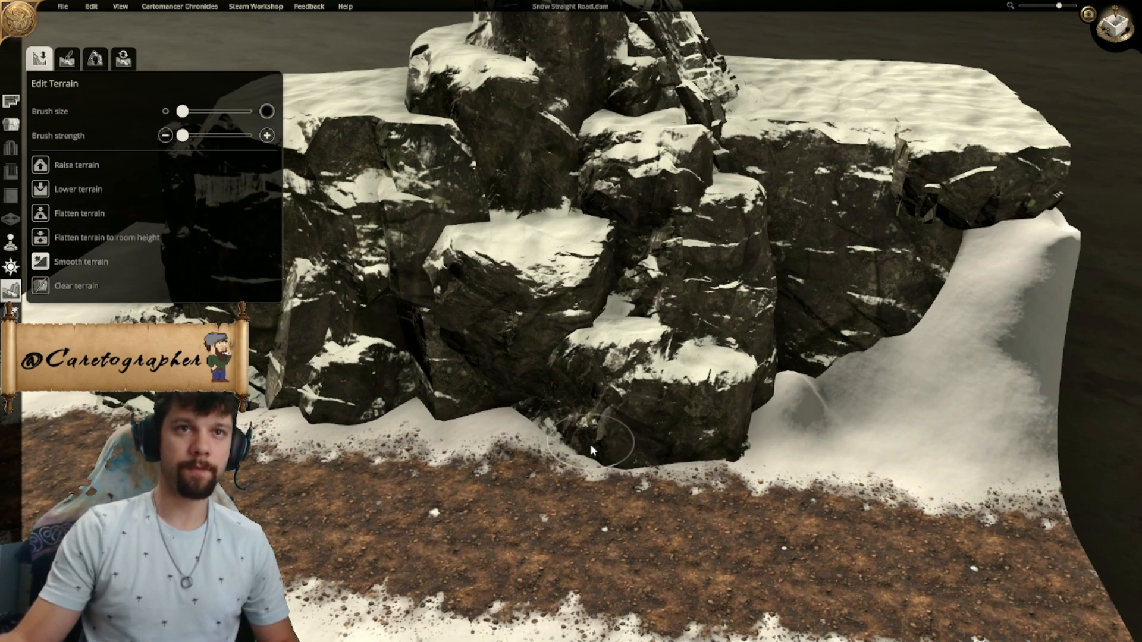
- Lower the snow bump in the corner between the lowest cliff rock and the snow slope
{"action": "middle_click_drag", "start_coordinate": [921, 477], "coordinate": [774, 464]}
{"action": "right_click_drag", "start_coordinate": [774, 464], "coordinate": [656, 317]}
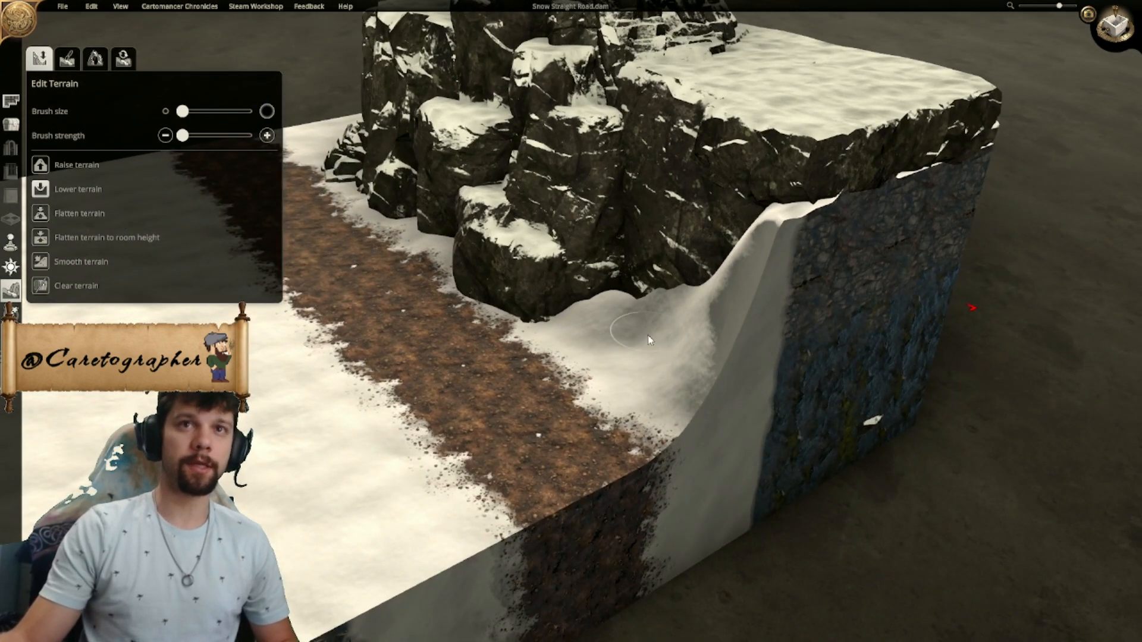
{"action": "middle_click_drag", "start_coordinate": [568, 376], "coordinate": [759, 390]}
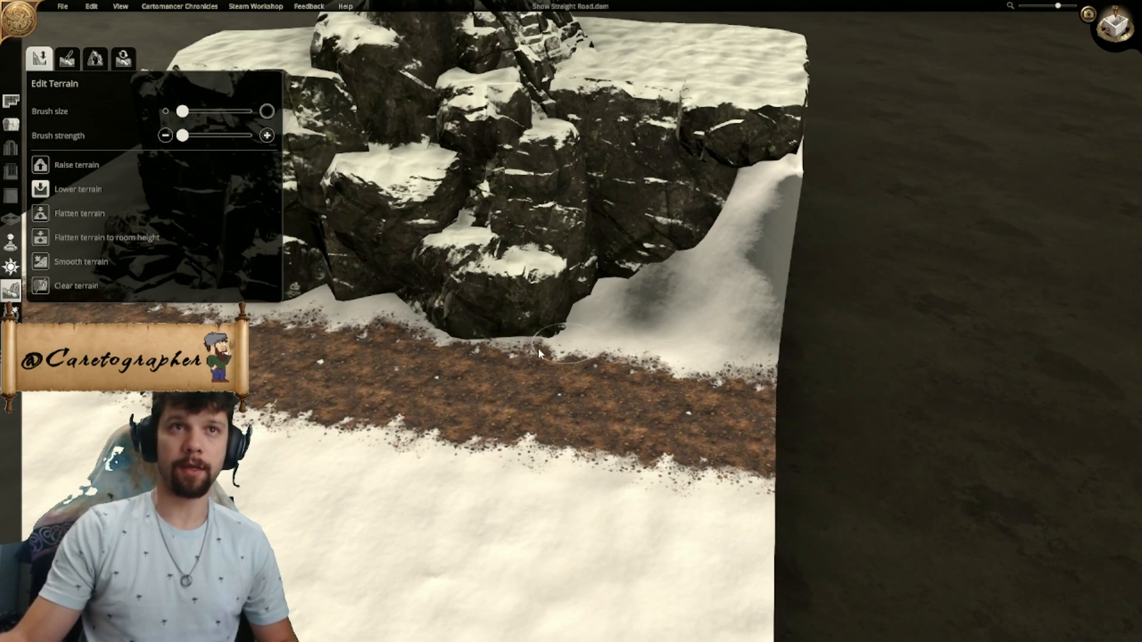
- Raise a snow mound against the small rocks at the opposite end of the cliff with a slightly larger brush
{"action": "scroll", "coordinate": [567, 351], "scroll_direction": "up", "scroll_amount": 3}
{"action": "mouse_move", "coordinate": [598, 396]}
{"action": "middle_mouse_down"}
{"action": "mouse_move", "coordinate": [665, 401]}
{"action": "mouse_move", "coordinate": [775, 268]}
{"action": "mouse_move", "coordinate": [743, 278]}
{"action": "middle_mouse_up"}
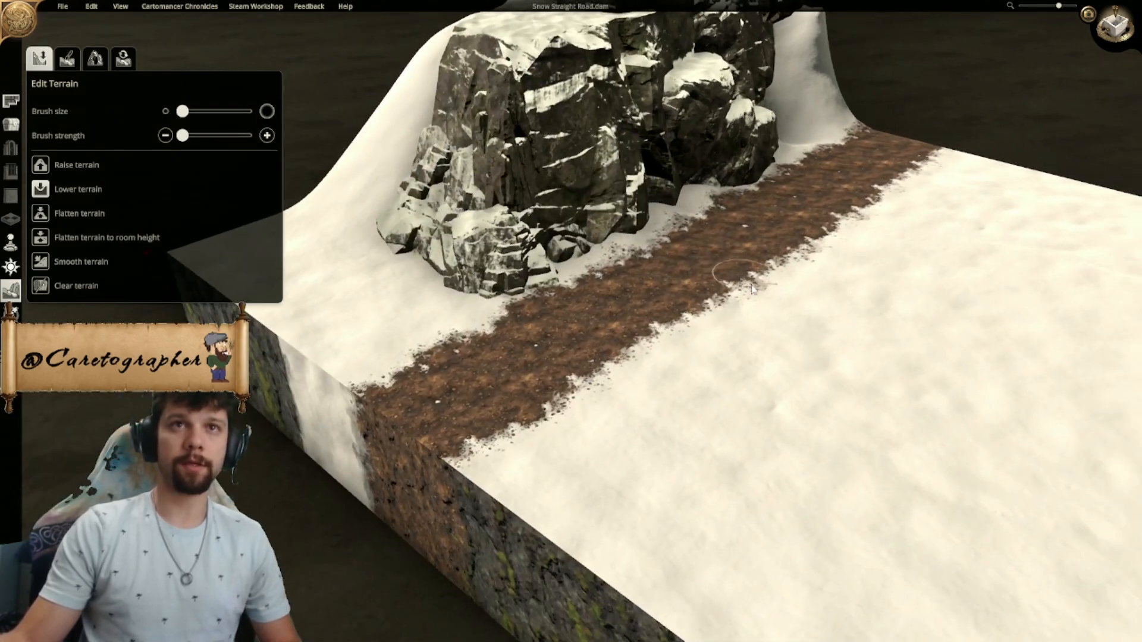
{"action": "middle_click_drag", "start_coordinate": [521, 276], "coordinate": [792, 411]}
{"action": "scroll", "coordinate": [467, 310], "scroll_direction": "up", "scroll_amount": 2}
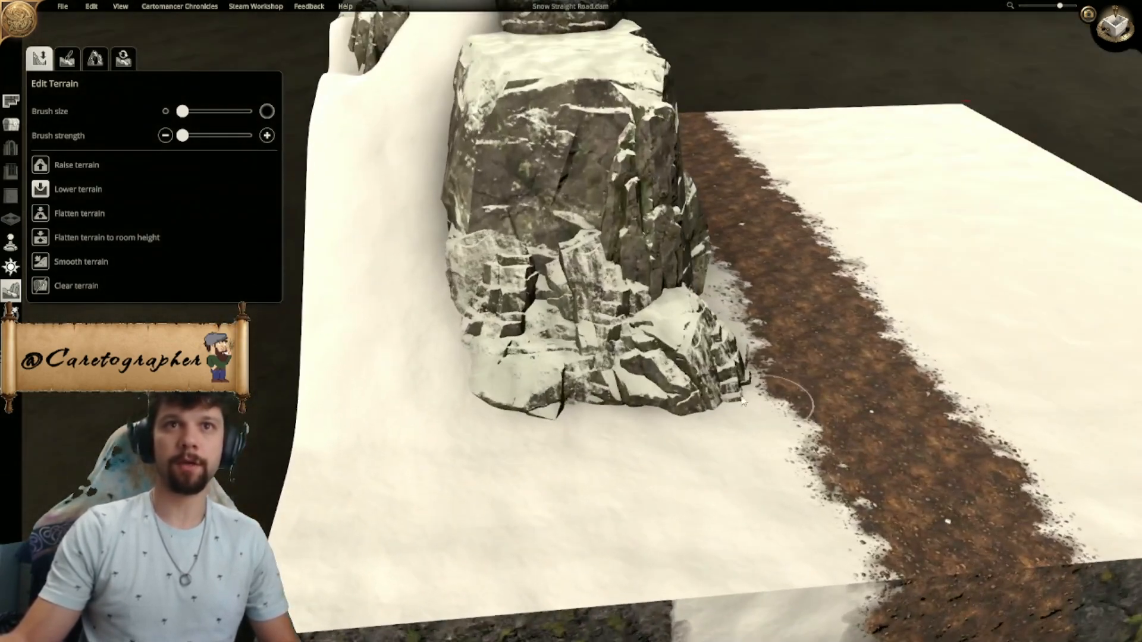
{"action": "left_click", "coordinate": [47, 173]}
{"action": "left_click_drag", "start_coordinate": [620, 413], "coordinate": [621, 419]}
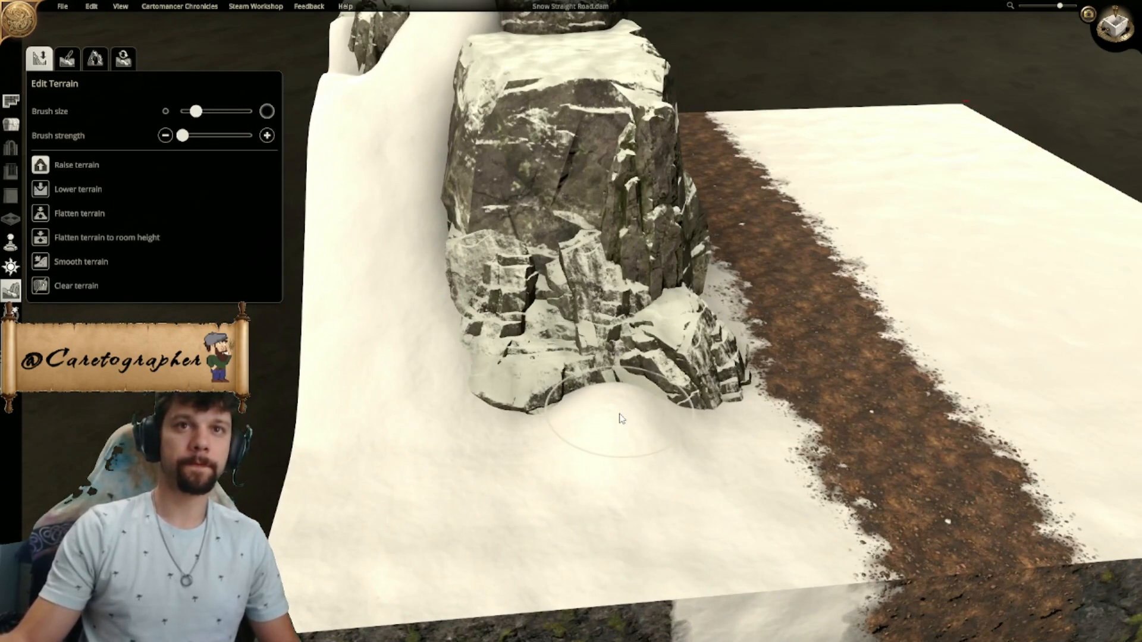
- Flatten the snow around the foot of the new mound
{"action": "middle_click_drag", "start_coordinate": [621, 419], "coordinate": [841, 446]}
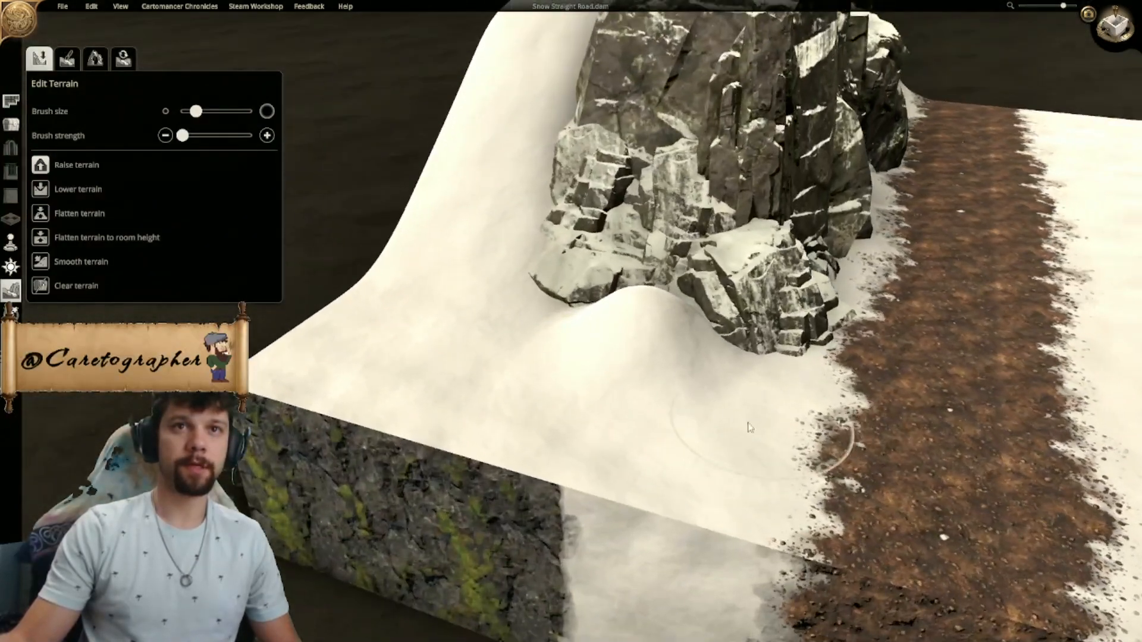
{"action": "left_click", "coordinate": [39, 215]}
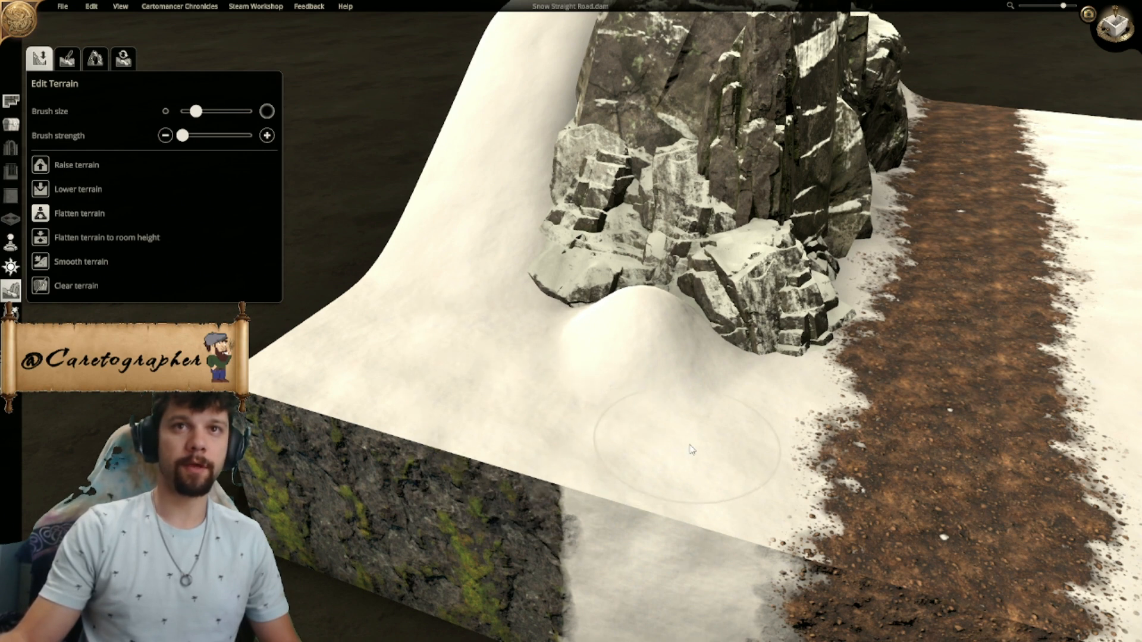
{"action": "left_click_drag", "start_coordinate": [742, 408], "coordinate": [704, 441]}
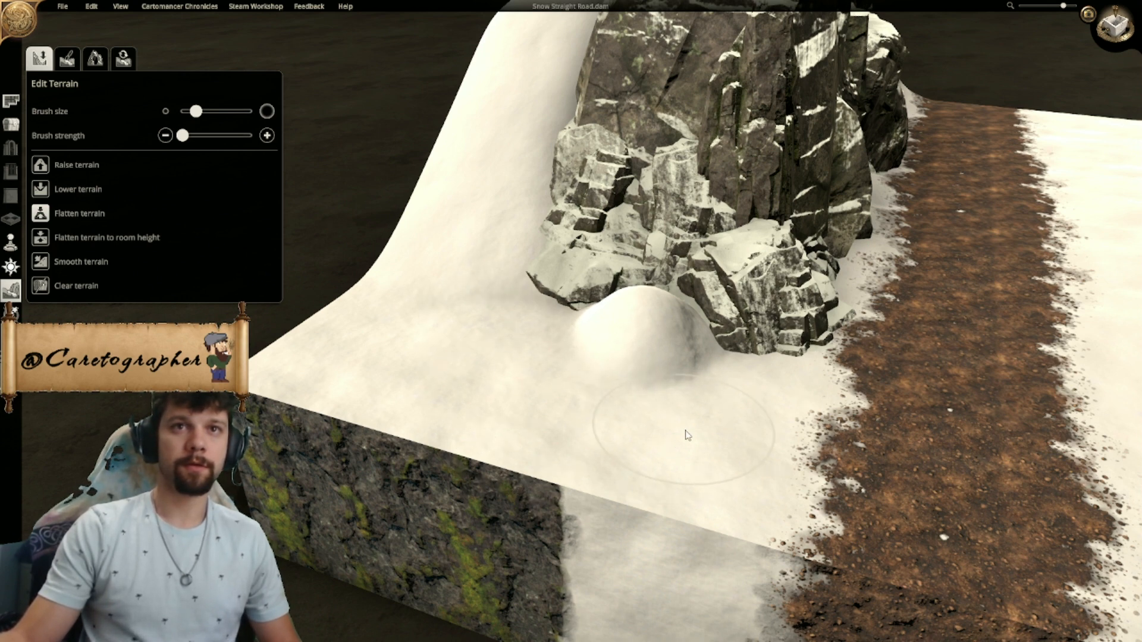
- Examine the whole cliff, its snow slopes and the new mound from above and from several sides
{"action": "middle_click_drag", "start_coordinate": [902, 426], "coordinate": [833, 640]}
{"action": "right_click_drag", "start_coordinate": [768, 363], "coordinate": [702, 381]}
{"action": "scroll", "coordinate": [705, 387], "scroll_direction": "down", "scroll_amount": 2}
{"action": "middle_click_drag", "start_coordinate": [705, 387], "coordinate": [742, 401]}
{"action": "right_click_drag", "start_coordinate": [742, 401], "coordinate": [515, 433]}
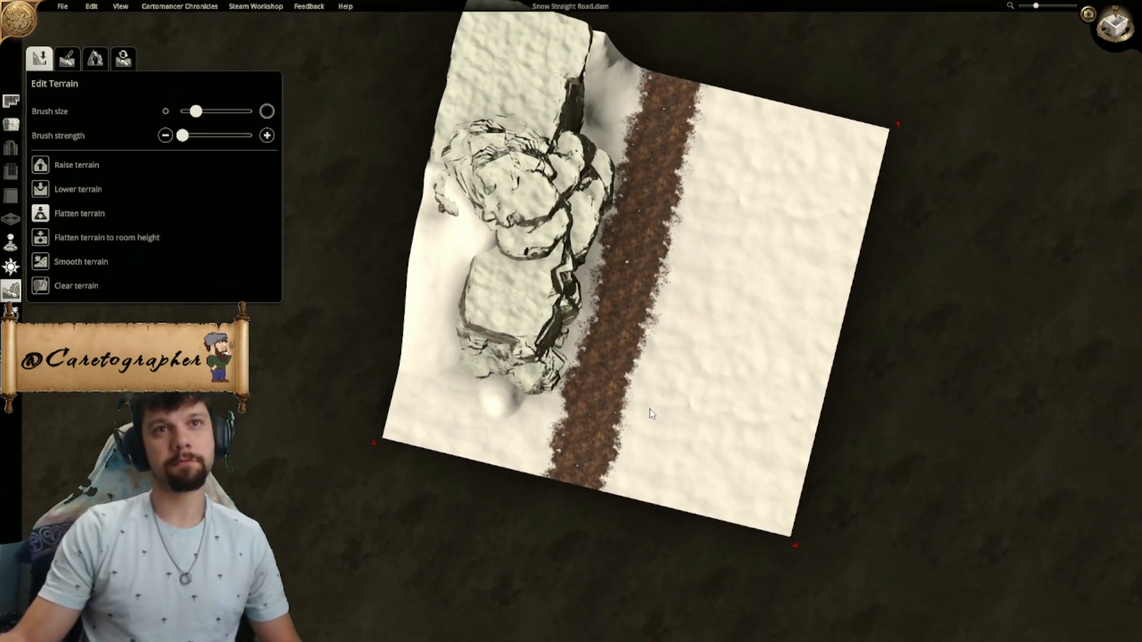
{"action": "middle_click_drag", "start_coordinate": [515, 433], "coordinate": [637, 435]}
{"action": "scroll", "coordinate": [637, 434], "scroll_direction": "up", "scroll_amount": 2}
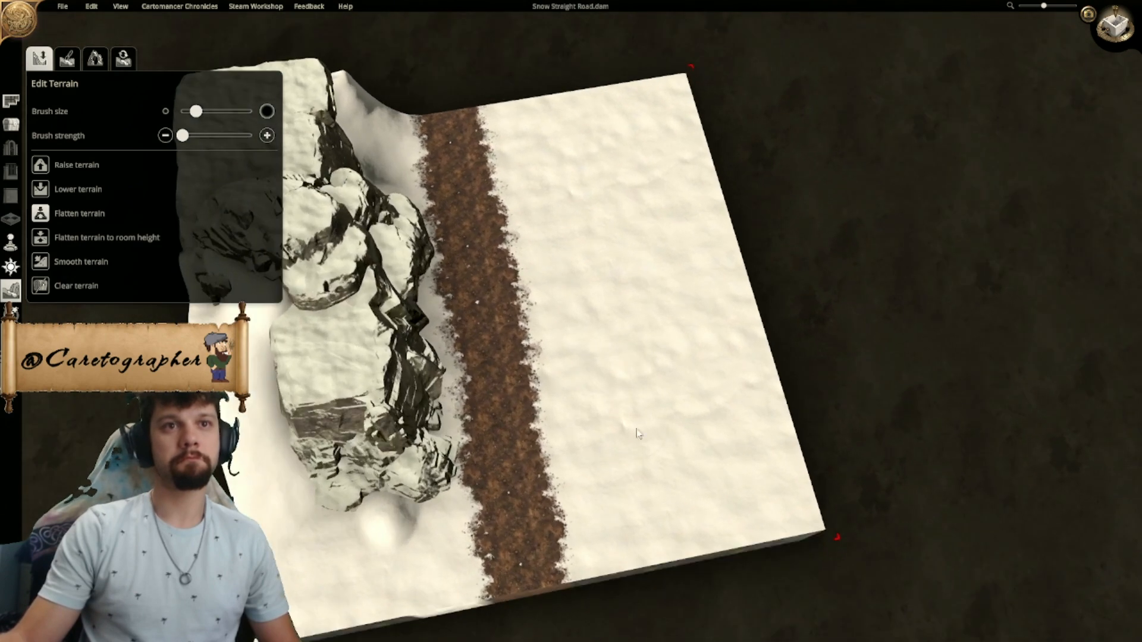
{"action": "right_click_drag", "start_coordinate": [636, 435], "coordinate": [683, 396]}
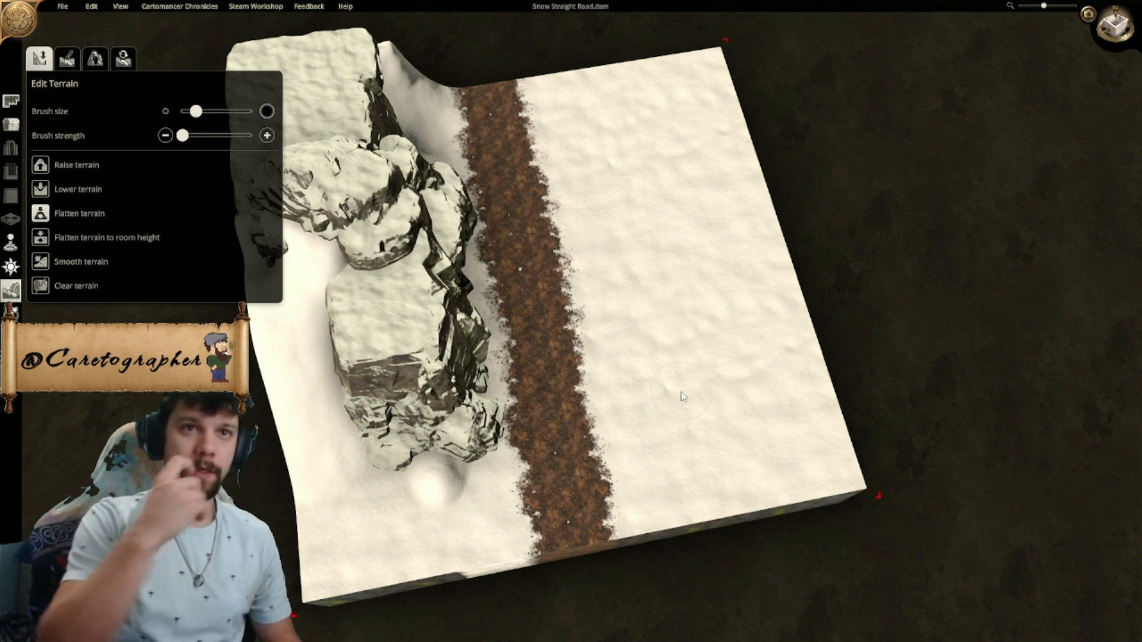
{"action": "right_click_drag", "start_coordinate": [681, 392], "coordinate": [767, 330]}
{"action": "scroll", "coordinate": [754, 299], "scroll_direction": "up", "scroll_amount": 2}
{"action": "scroll", "coordinate": [754, 299], "scroll_direction": "down", "scroll_amount": 2}
{"action": "scroll", "coordinate": [688, 295], "scroll_direction": "up", "scroll_amount": 1}
{"action": "middle_click_drag", "start_coordinate": [689, 295], "coordinate": [561, 258]}
{"action": "right_click_drag", "start_coordinate": [624, 287], "coordinate": [531, 309]}
{"action": "middle_click_drag", "start_coordinate": [503, 297], "coordinate": [479, 401]}
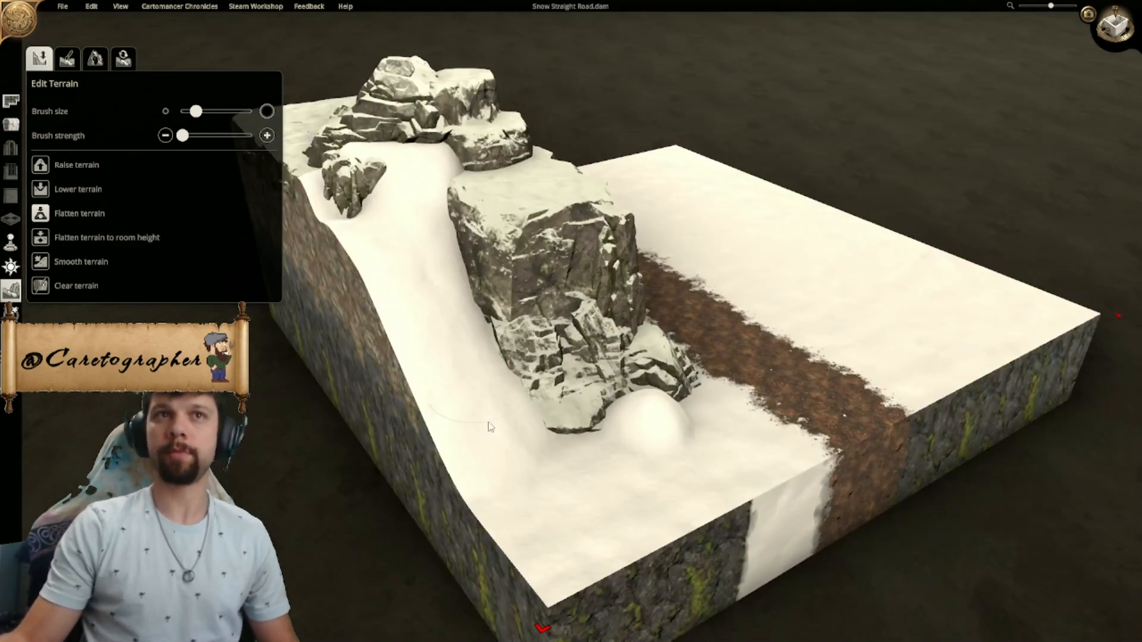
{"action": "scroll", "coordinate": [564, 333], "scroll_direction": "up", "scroll_amount": 3}
{"action": "right_click_drag", "start_coordinate": [541, 324], "coordinate": [583, 325]}
{"action": "middle_click_drag", "start_coordinate": [583, 324], "coordinate": [756, 331]}
{"action": "mouse_move", "coordinate": [670, 278]}
{"action": "middle_mouse_down"}
{"action": "mouse_move", "coordinate": [751, 289]}
{"action": "mouse_move", "coordinate": [774, 311]}
{"action": "mouse_move", "coordinate": [800, 302]}
{"action": "middle_mouse_up"}
{"action": "right_click_drag", "start_coordinate": [800, 302], "coordinate": [787, 340]}
{"action": "middle_click_drag", "start_coordinate": [838, 309], "coordinate": [462, 286]}
{"action": "middle_click_drag", "start_coordinate": [645, 322], "coordinate": [410, 358]}
{"action": "scroll", "coordinate": [600, 418], "scroll_direction": "down", "scroll_amount": 2}
{"action": "scroll", "coordinate": [409, 358], "scroll_direction": "up", "scroll_amount": 2}
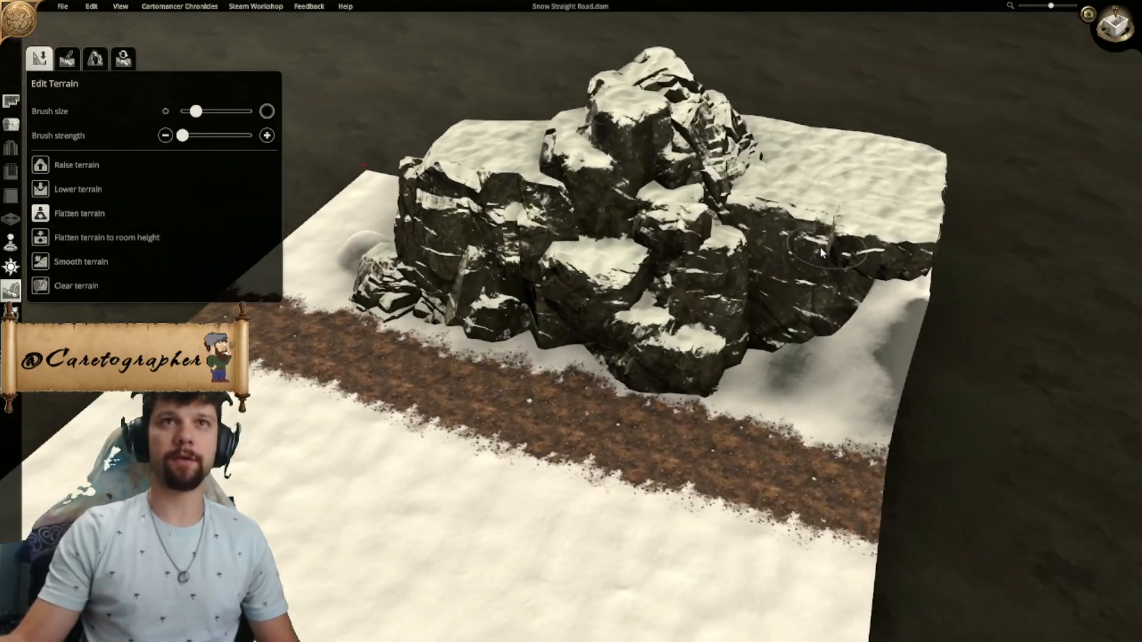
{"action": "middle_click_drag", "start_coordinate": [827, 253], "coordinate": [706, 292]}
{"action": "middle_click_drag", "start_coordinate": [837, 380], "coordinate": [580, 185]}
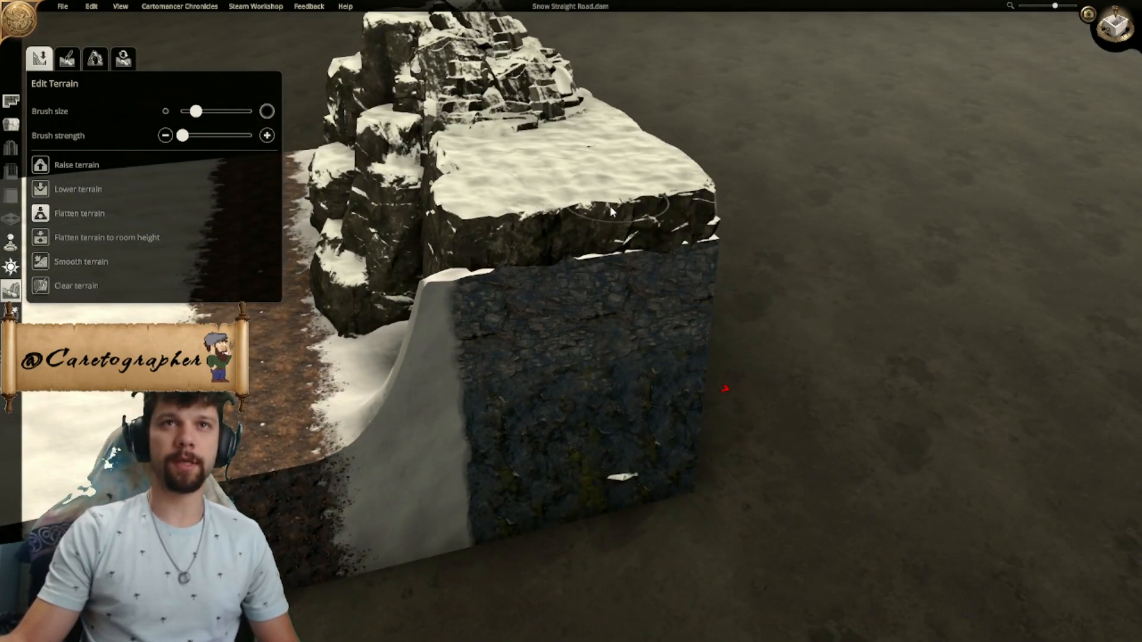
{"action": "middle_click_drag", "start_coordinate": [542, 218], "coordinate": [708, 205]}
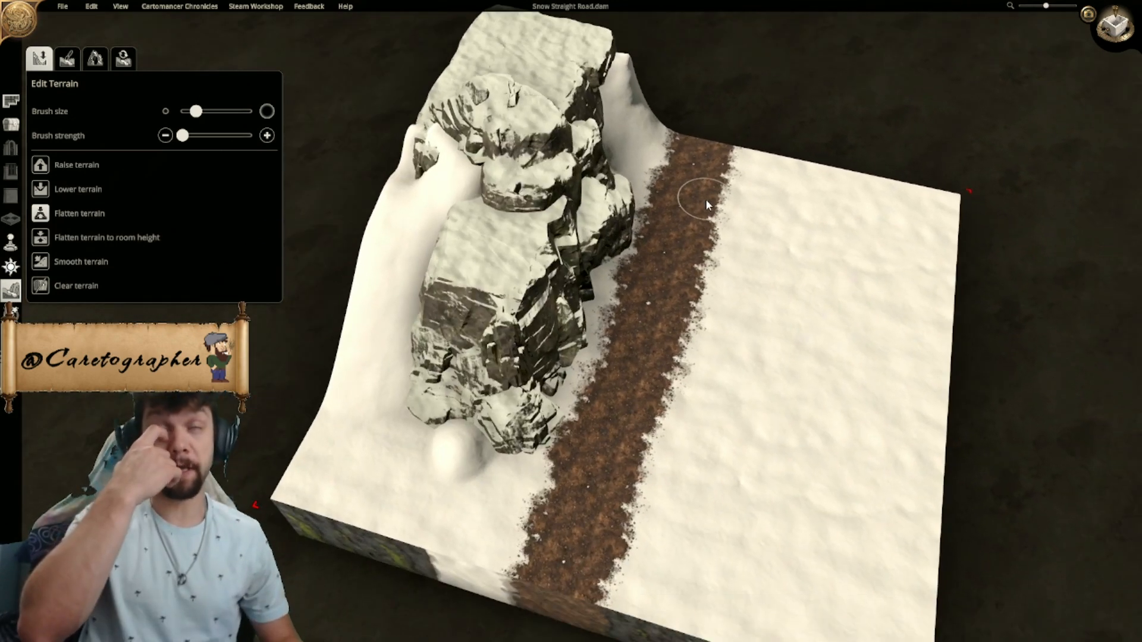
{"action": "middle_click_drag", "start_coordinate": [670, 227], "coordinate": [315, 84]}
- Duplicate the large flat-topped rock, rotate the copy, and place it on the open snow across the road
{"action": "left_click", "coordinate": [13, 126]}
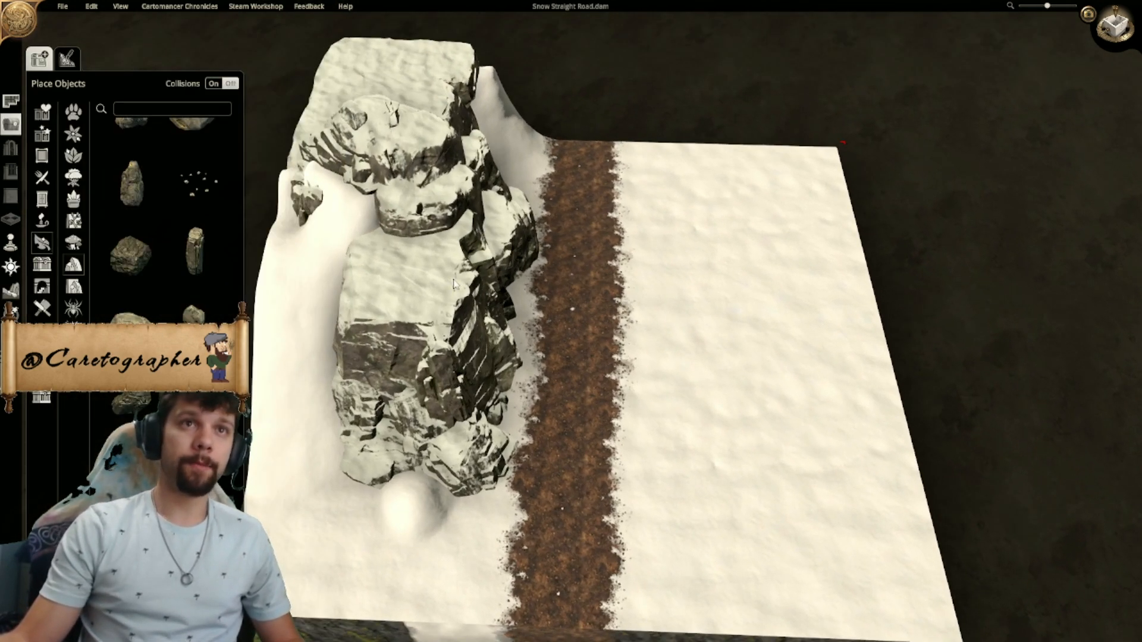
{"action": "left_click", "coordinate": [420, 292]}
{"action": "left_click", "coordinate": [387, 591]}
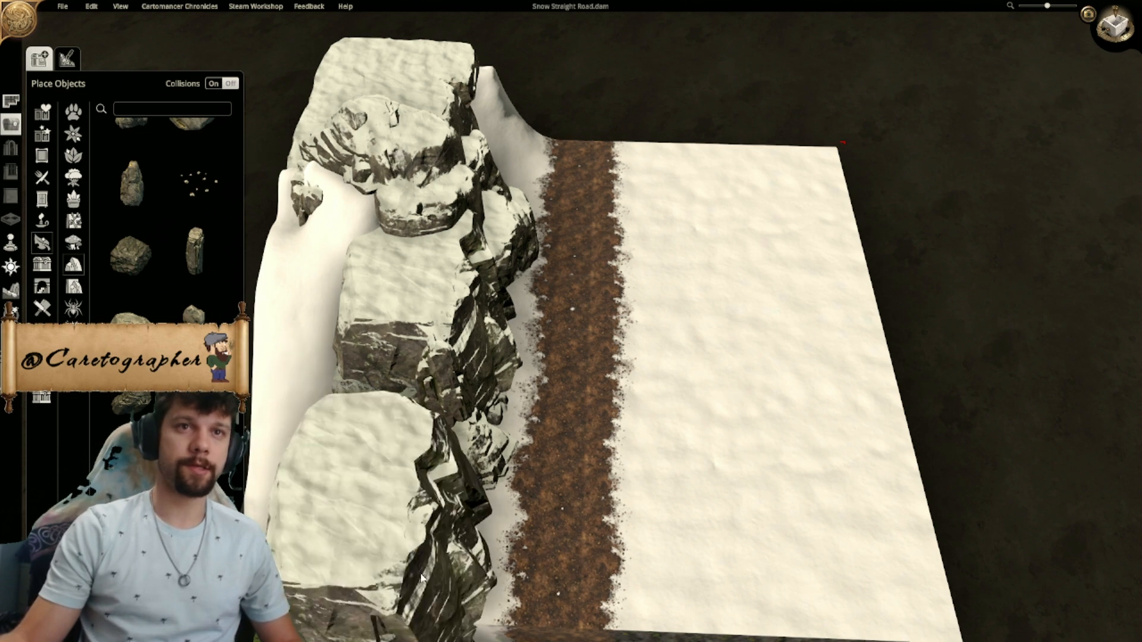
{"action": "scroll", "coordinate": [767, 411], "scroll_direction": "down", "scroll_amount": 6}
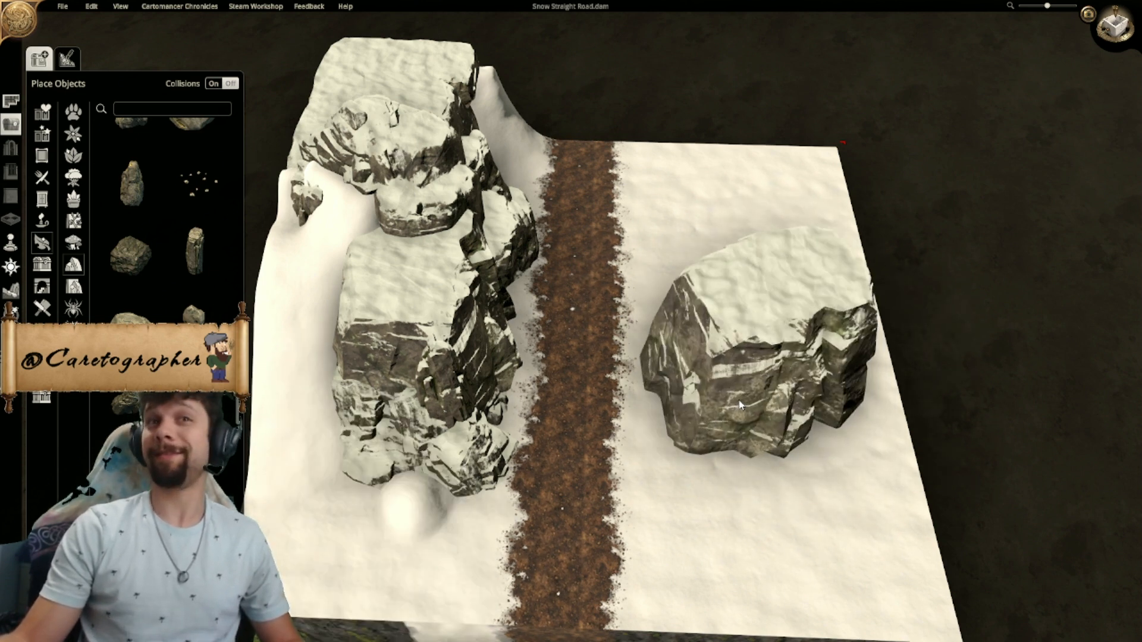
{"action": "scroll", "coordinate": [740, 405], "scroll_direction": "down", "scroll_amount": 4}
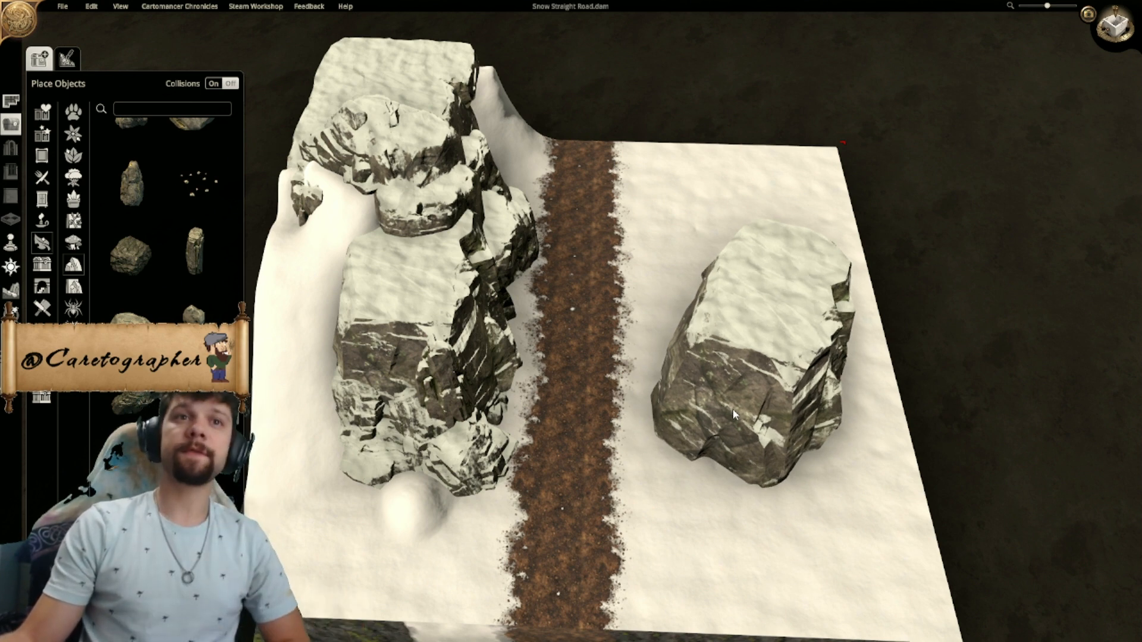
{"action": "left_click", "coordinate": [732, 392]}
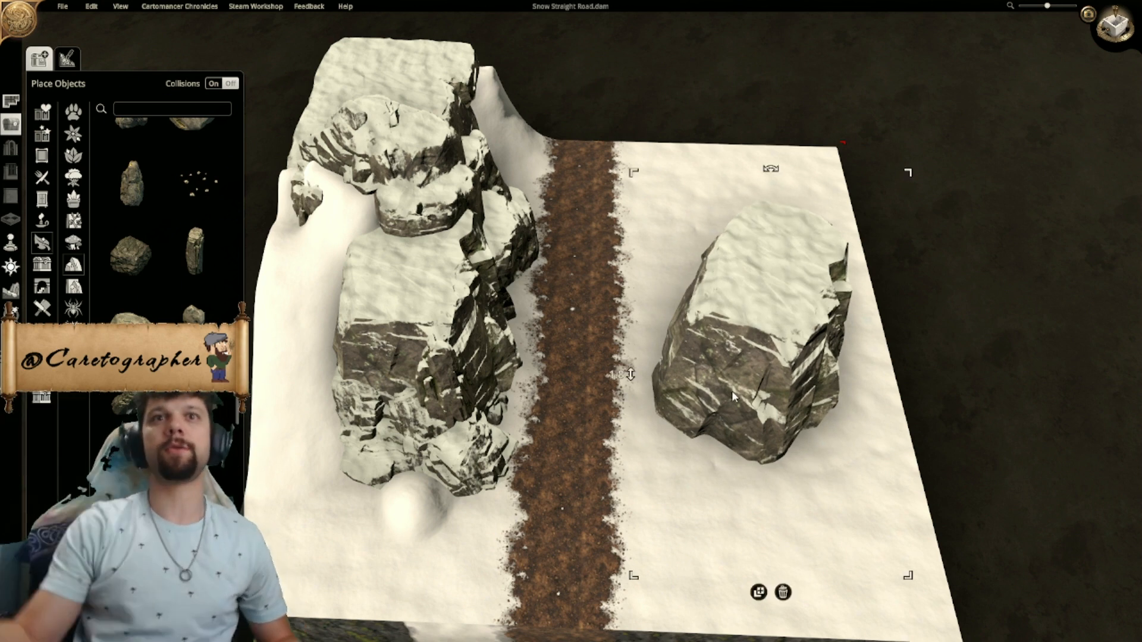
- Examine the position of the copied rock relative to the road and cliff in the top-down and perspective views
{"action": "right_click_drag", "start_coordinate": [945, 342], "coordinate": [945, 239]}
{"action": "middle_click_drag", "start_coordinate": [945, 239], "coordinate": [656, 270]}
{"action": "middle_click_drag", "start_coordinate": [489, 312], "coordinate": [591, 285]}
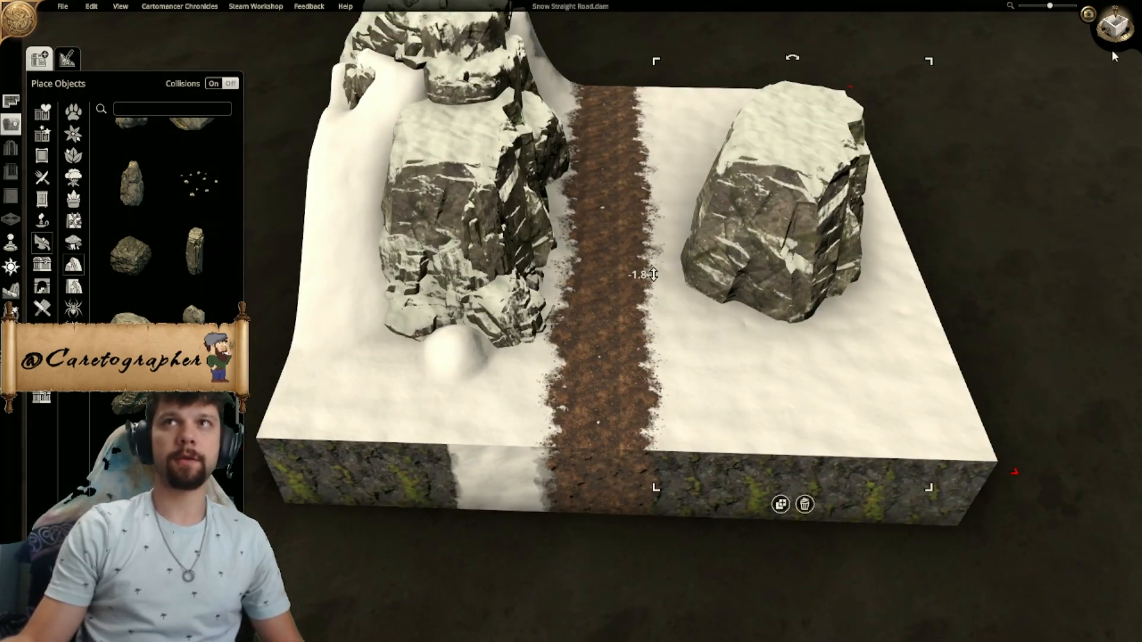
{"action": "left_click", "coordinate": [1116, 25]}
{"action": "scroll", "coordinate": [595, 357], "scroll_direction": "up", "scroll_amount": 4}
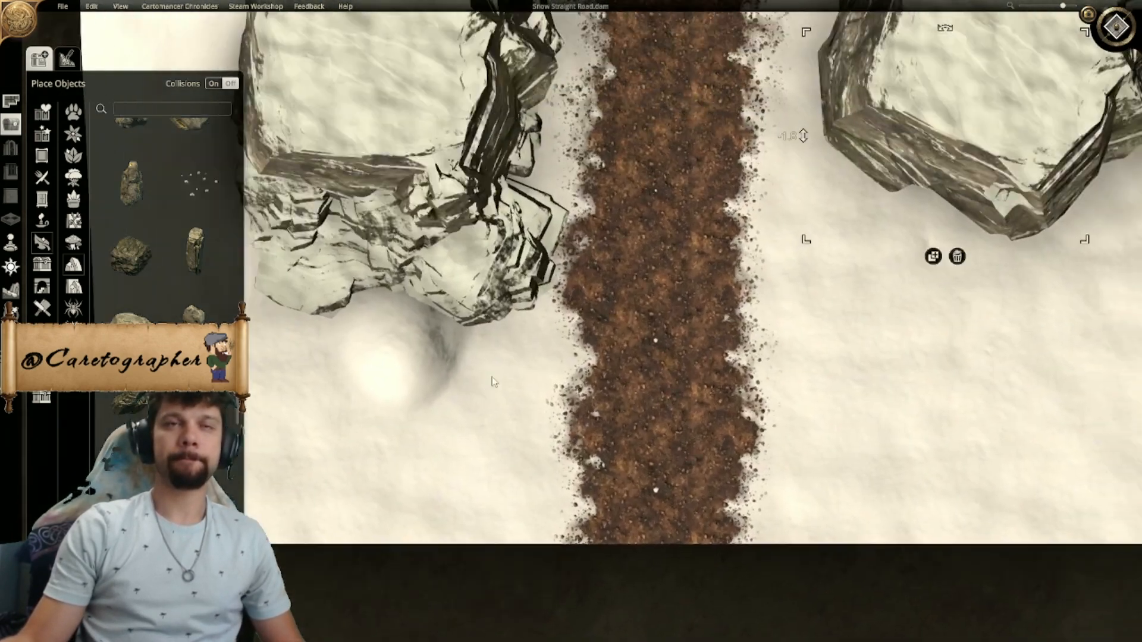
{"action": "scroll", "coordinate": [568, 298], "scroll_direction": "down", "scroll_amount": 1}
{"action": "right_click_drag", "start_coordinate": [538, 277], "coordinate": [551, 319]}
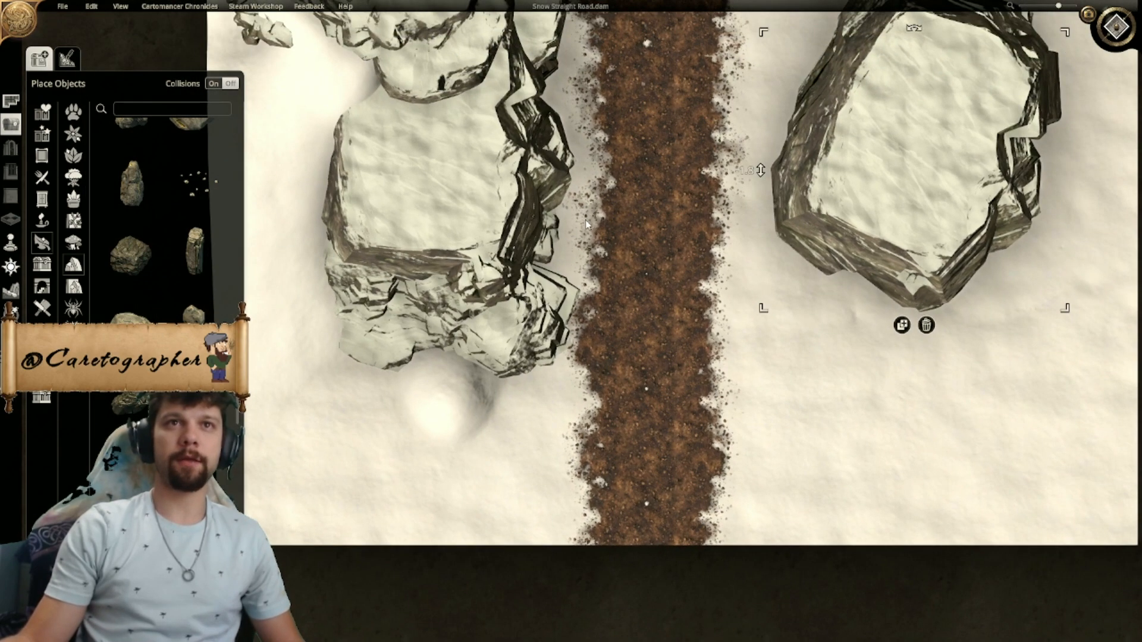
{"action": "right_click_drag", "start_coordinate": [576, 156], "coordinate": [714, 199]}
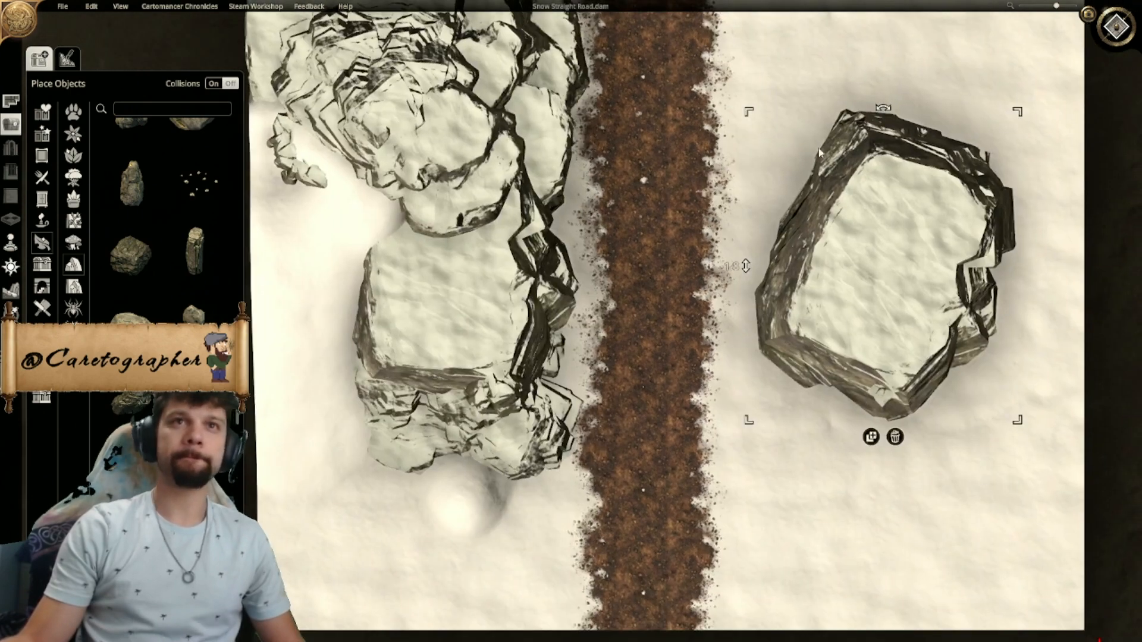
{"action": "left_click", "coordinate": [1115, 27]}
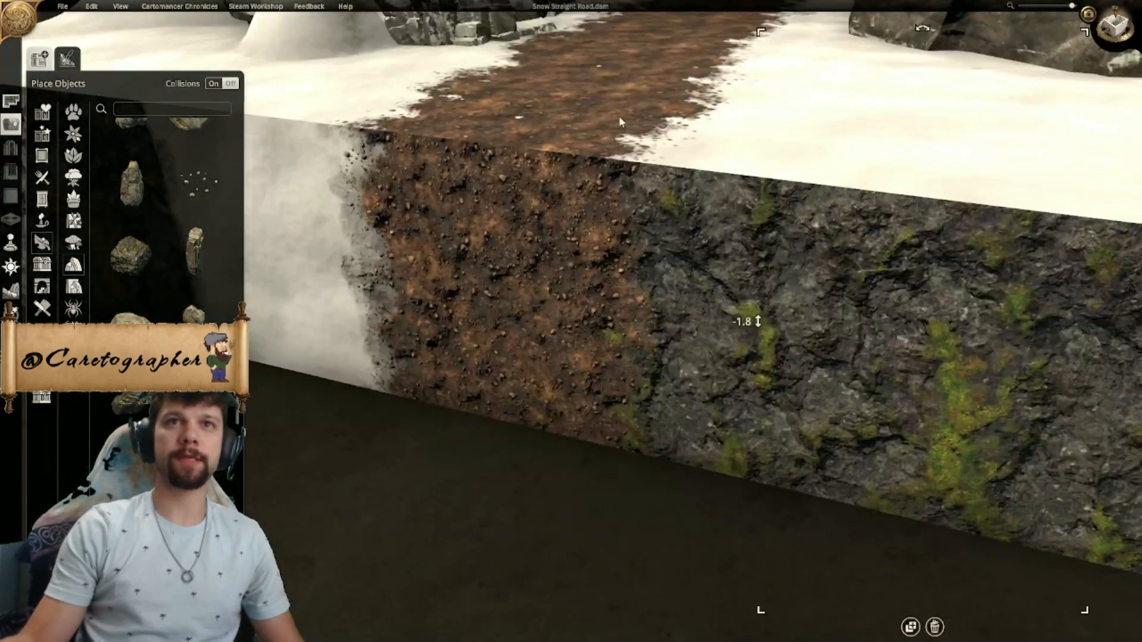
{"action": "key", "text": "Delete"}
{"action": "scroll", "coordinate": [641, 126], "scroll_direction": "down", "scroll_amount": 5}
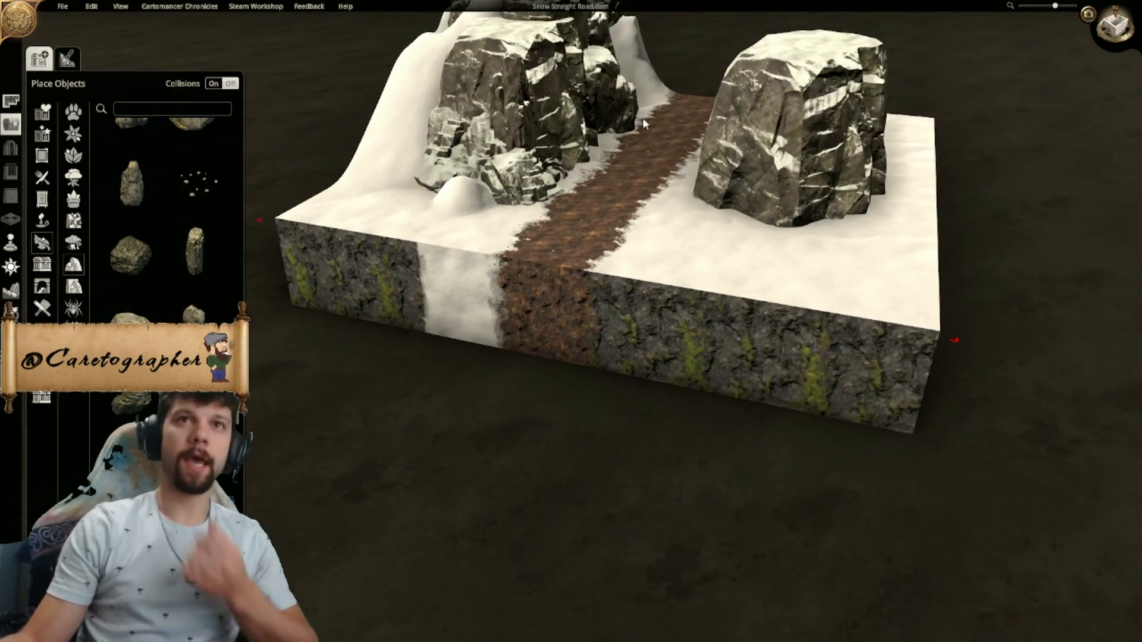
{"action": "scroll", "coordinate": [626, 138], "scroll_direction": "up", "scroll_amount": 1}
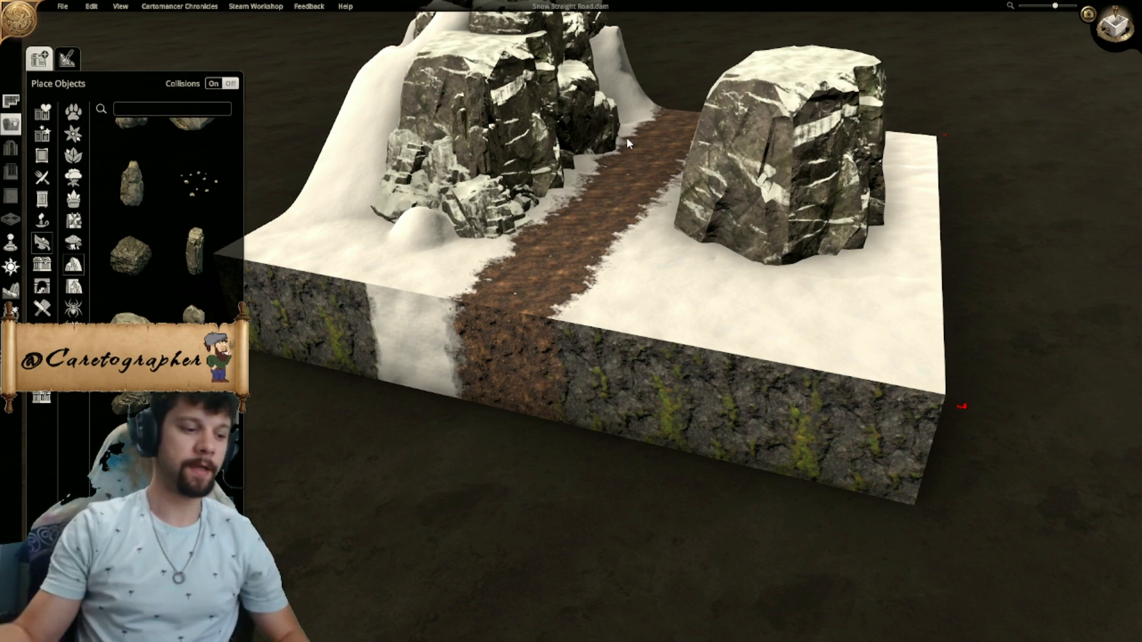
{"action": "scroll", "coordinate": [633, 232], "scroll_direction": "up", "scroll_amount": 2}
{"action": "middle_click_drag", "start_coordinate": [633, 232], "coordinate": [729, 290]}
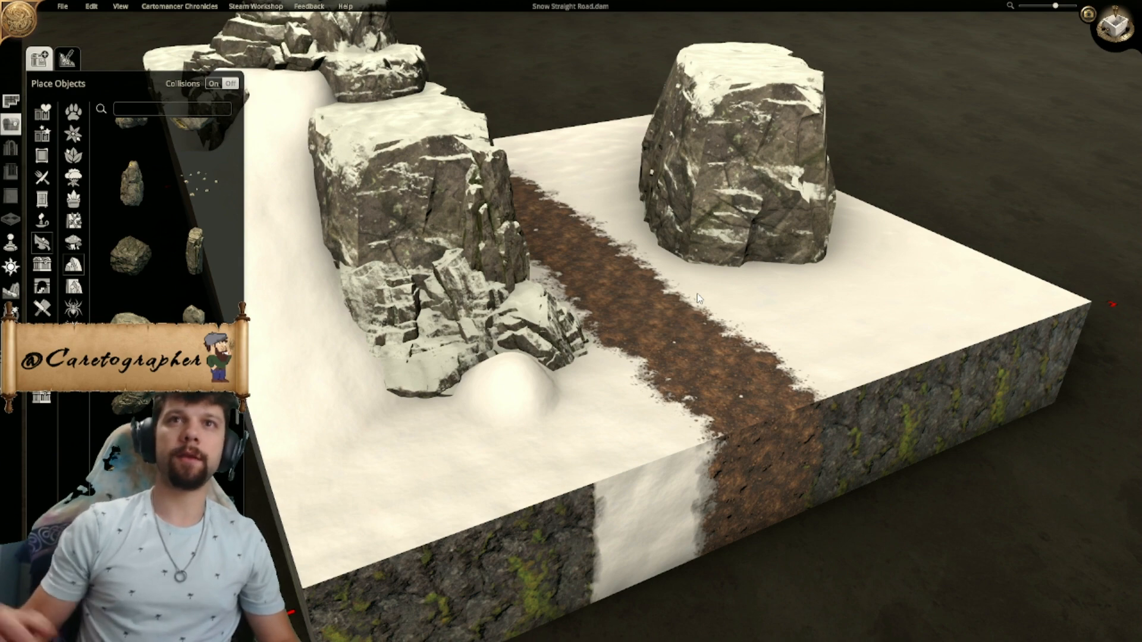
- Duplicate the small layered rock beside the cliff and place the copy at the foot of the large rock across the road
{"action": "middle_click_drag", "start_coordinate": [741, 281], "coordinate": [504, 321]}
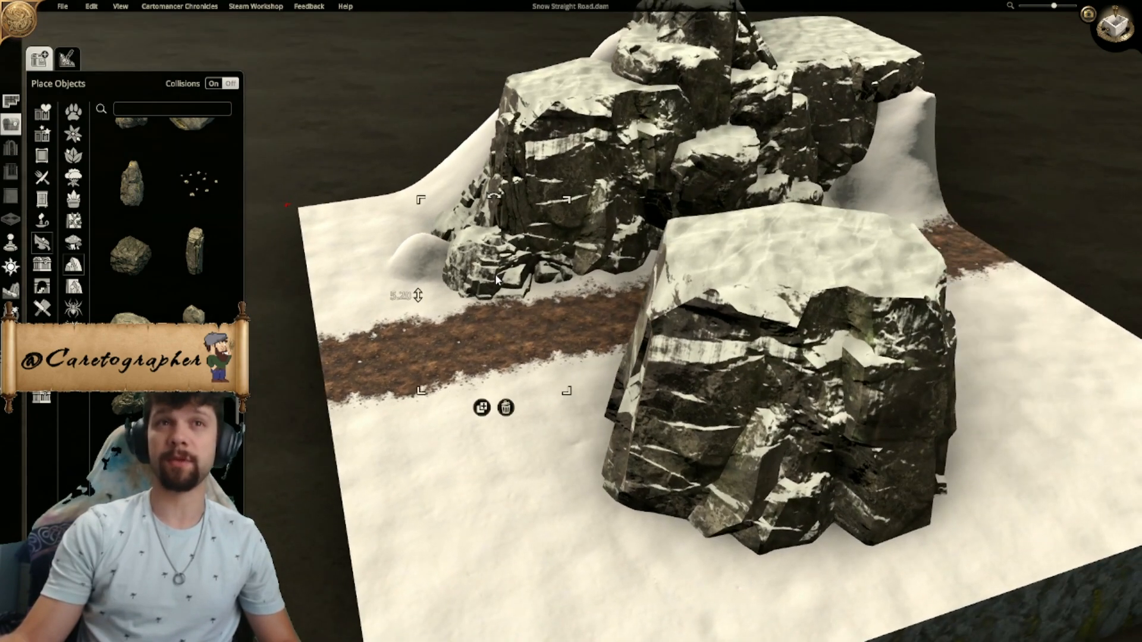
{"action": "left_click", "coordinate": [487, 413]}
{"action": "scroll", "coordinate": [489, 419], "scroll_direction": "down", "scroll_amount": 2}
{"action": "middle_click_drag", "start_coordinate": [539, 443], "coordinate": [775, 402]}
{"action": "left_click", "coordinate": [761, 386]}
{"action": "middle_click_drag", "start_coordinate": [730, 439], "coordinate": [739, 482]}
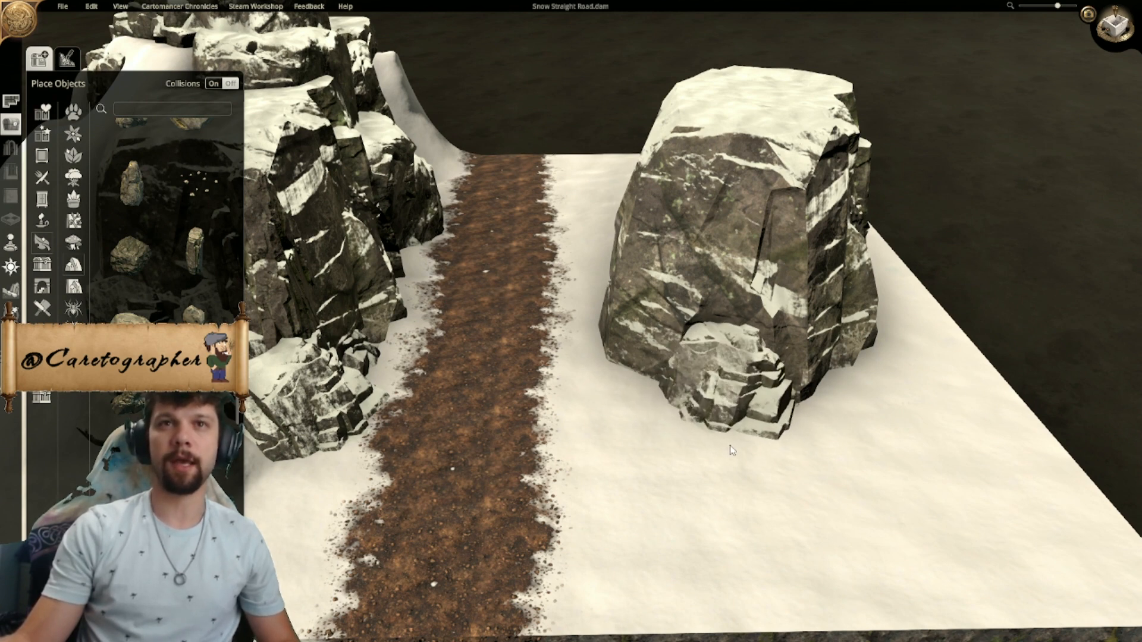
{"action": "left_click", "coordinate": [731, 441]}
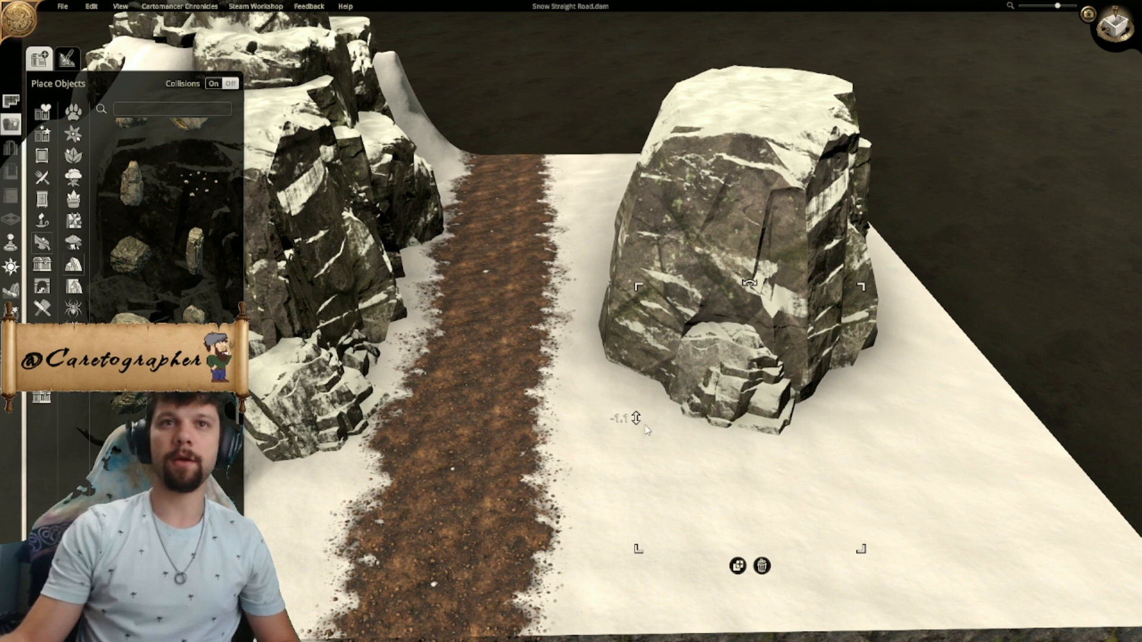
- Set the small copied rock's height to -0.7 at the foot of the large rock
{"action": "left_click_drag", "start_coordinate": [638, 406], "coordinate": [650, 396]}
{"action": "left_click_drag", "start_coordinate": [743, 388], "coordinate": [747, 383]}
{"action": "middle_click_drag", "start_coordinate": [748, 388], "coordinate": [690, 382]}
{"action": "left_click_drag", "start_coordinate": [589, 395], "coordinate": [604, 406]}
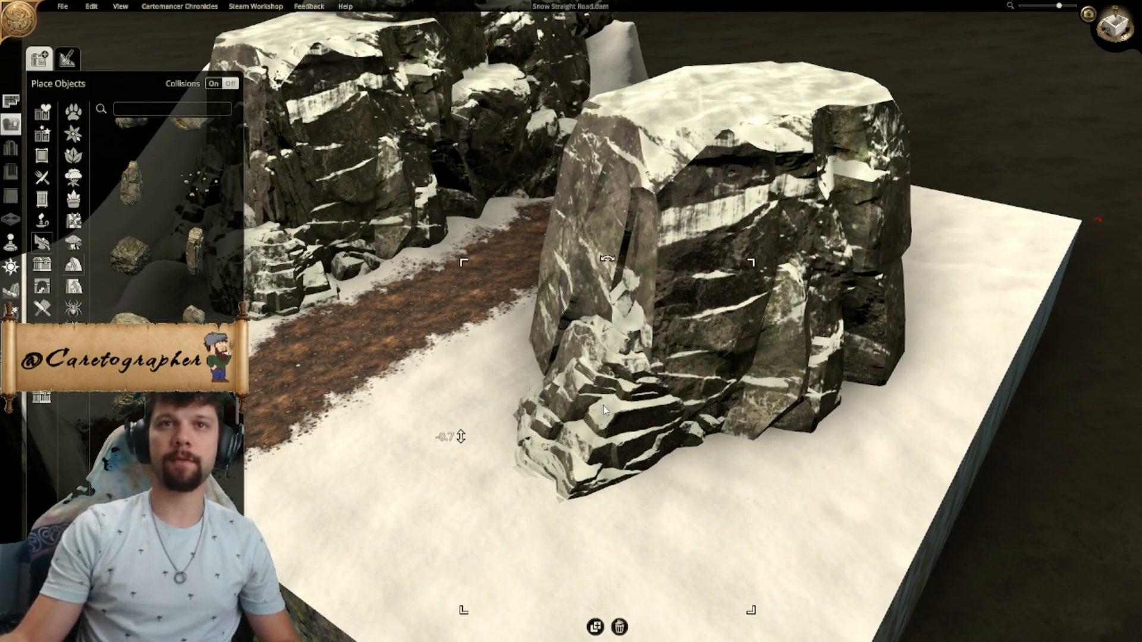
{"action": "middle_click_drag", "start_coordinate": [604, 407], "coordinate": [866, 426]}
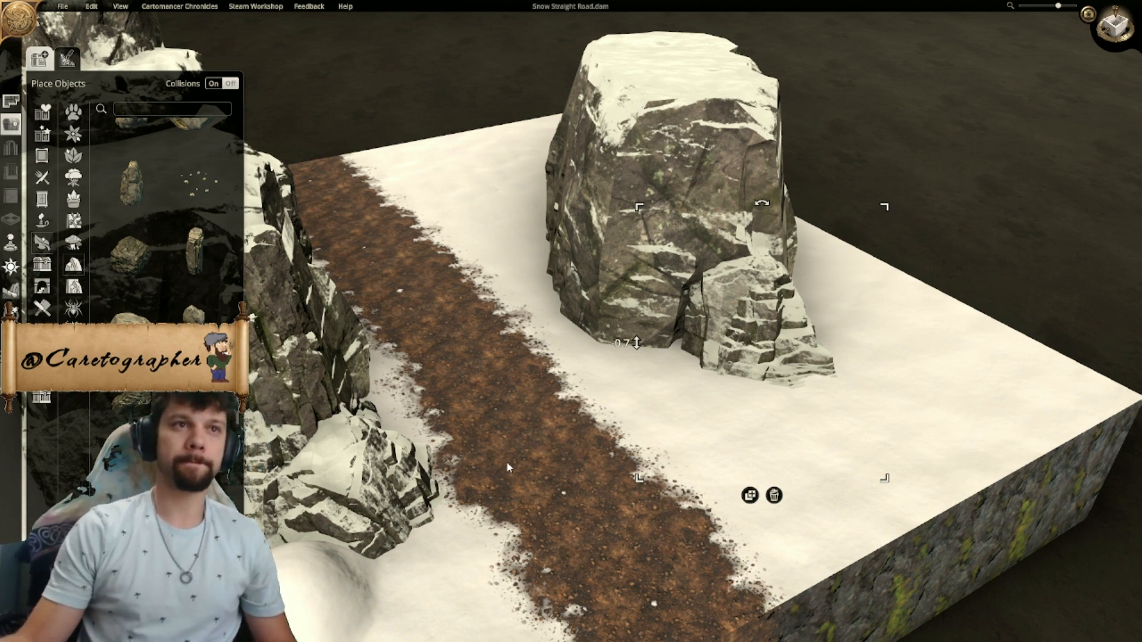
{"action": "key", "text": "Escape"}
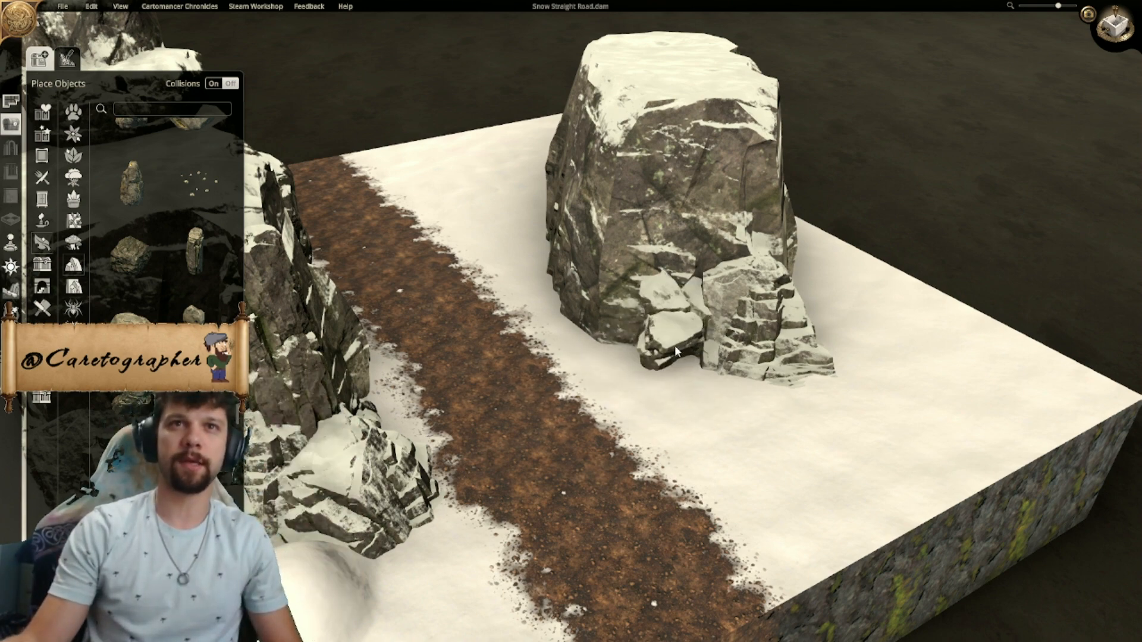
{"action": "middle_click_drag", "start_coordinate": [662, 359], "coordinate": [510, 315]}
{"action": "left_click", "coordinate": [736, 401]}
{"action": "middle_click_drag", "start_coordinate": [736, 401], "coordinate": [452, 380]}
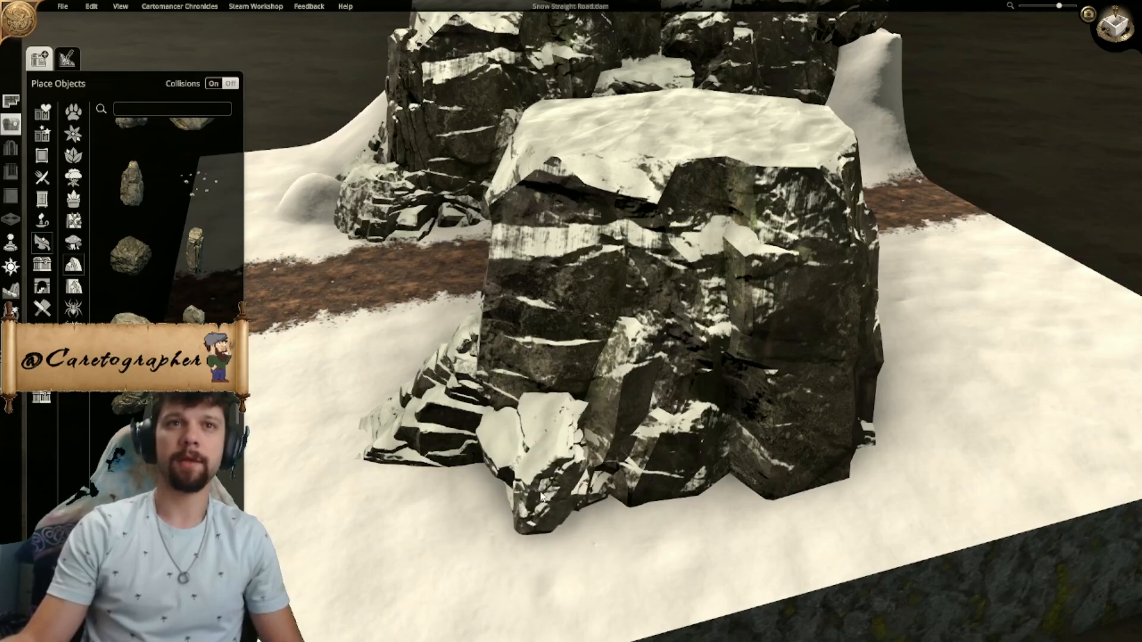
{"action": "middle_click_drag", "start_coordinate": [687, 493], "coordinate": [383, 461]}
{"action": "right_click", "coordinate": [538, 453]}
- Examine the rock assets and check the large rock across the road from several sides
{"action": "scroll", "coordinate": [163, 214], "scroll_direction": "down", "scroll_amount": 3}
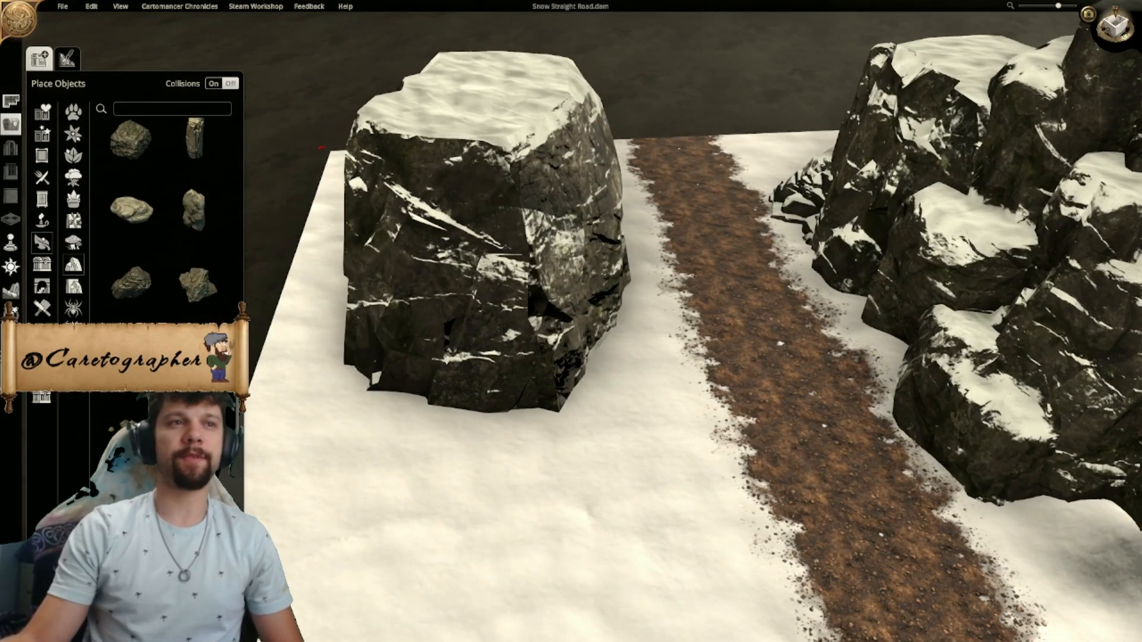
{"action": "scroll", "coordinate": [590, 391], "scroll_direction": "down", "scroll_amount": 3}
{"action": "middle_click_drag", "start_coordinate": [590, 390], "coordinate": [426, 385]}
{"action": "right_click_drag", "start_coordinate": [426, 385], "coordinate": [469, 363]}
{"action": "scroll", "coordinate": [667, 378], "scroll_direction": "up", "scroll_amount": 2}
{"action": "middle_click_drag", "start_coordinate": [469, 363], "coordinate": [449, 323]}
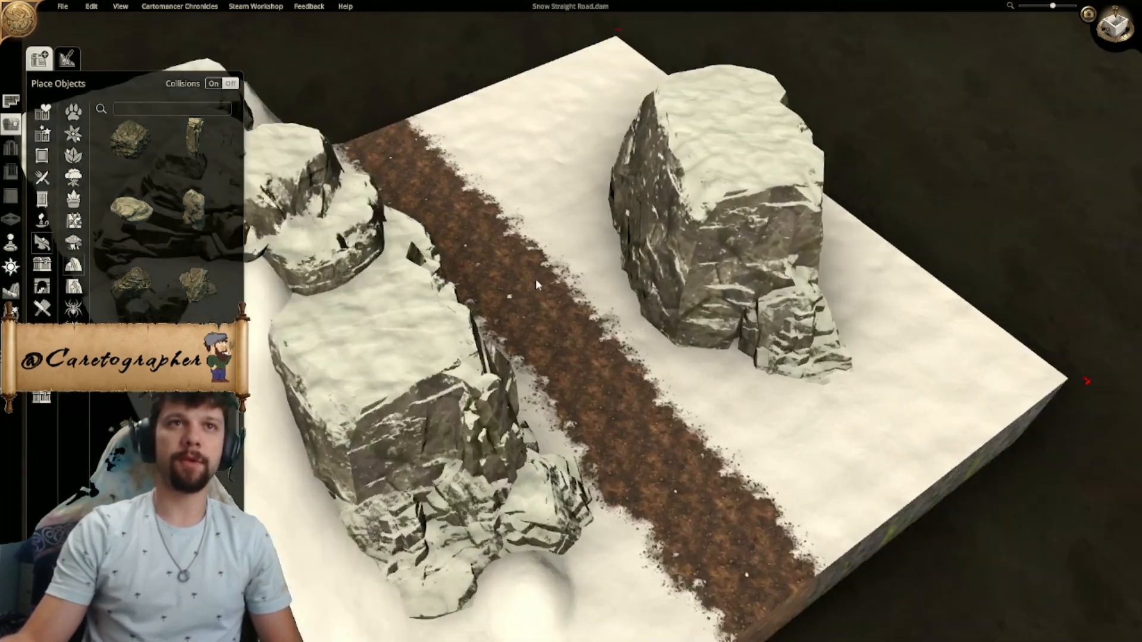
{"action": "right_click_drag", "start_coordinate": [449, 323], "coordinate": [581, 354]}
{"action": "scroll", "coordinate": [582, 355], "scroll_direction": "up", "scroll_amount": 1}
{"action": "middle_click_drag", "start_coordinate": [660, 377], "coordinate": [510, 360]}
{"action": "right_click_drag", "start_coordinate": [491, 331], "coordinate": [531, 325]}
{"action": "scroll", "coordinate": [526, 304], "scroll_direction": "down", "scroll_amount": 2}
{"action": "middle_click_drag", "start_coordinate": [526, 304], "coordinate": [727, 363]}
{"action": "middle_click_drag", "start_coordinate": [447, 334], "coordinate": [713, 386]}
{"action": "middle_click_drag", "start_coordinate": [667, 319], "coordinate": [632, 356]}
{"action": "left_click_drag", "start_coordinate": [632, 355], "coordinate": [667, 348]}
{"action": "middle_click_drag", "start_coordinate": [666, 347], "coordinate": [566, 362]}
{"action": "left_click_drag", "start_coordinate": [566, 362], "coordinate": [523, 356]}
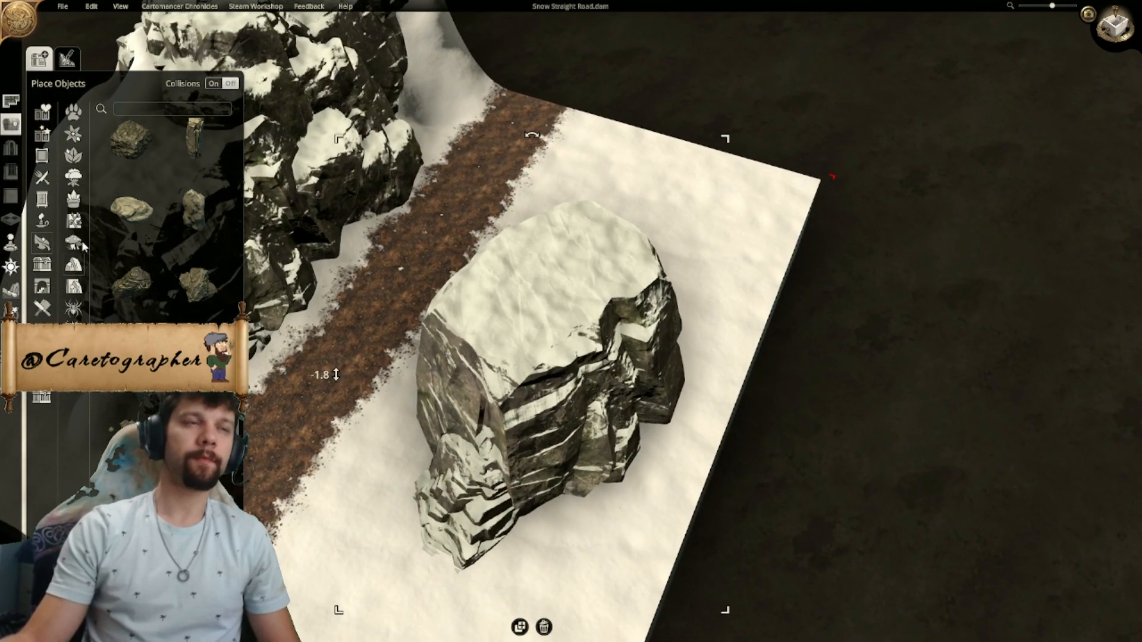
- Raise a tall, curved snow mound around the north and east sides of the large rock, using an enlarged brush at maximum strength
{"action": "left_click", "coordinate": [67, 59]}
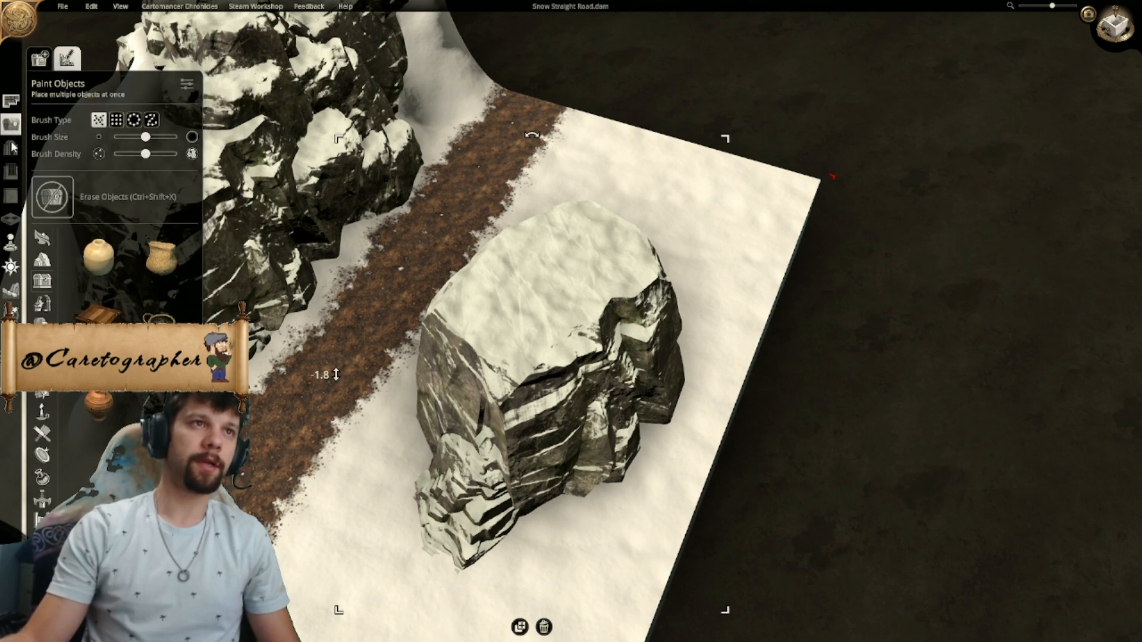
{"action": "left_click", "coordinate": [12, 291]}
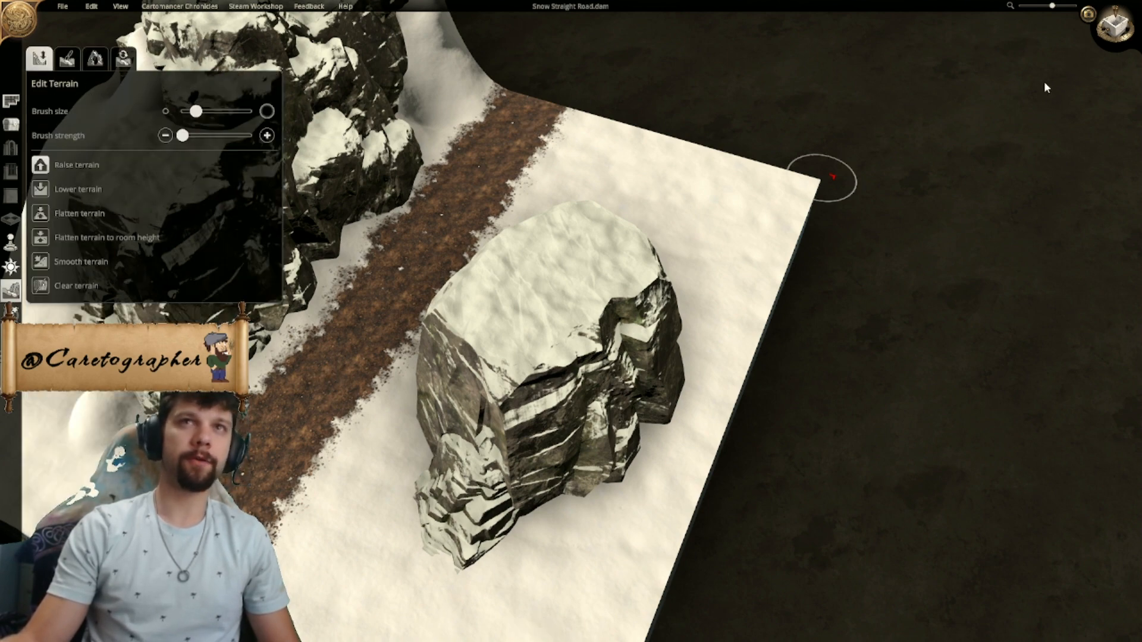
{"action": "left_click", "coordinate": [1114, 27]}
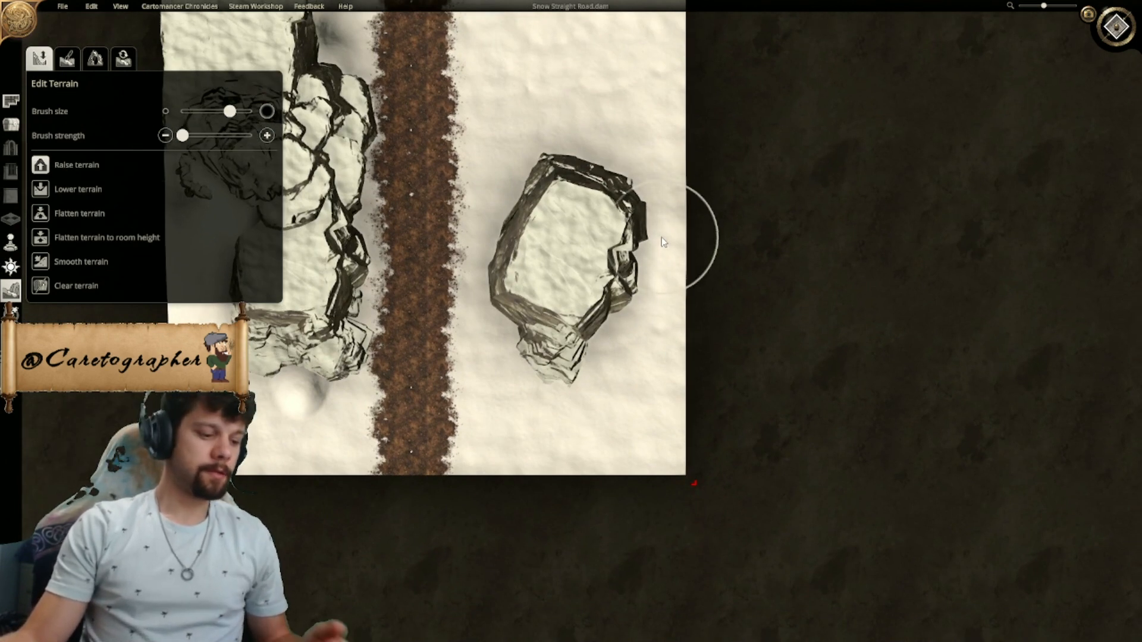
{"action": "mouse_move", "coordinate": [662, 237]}
{"action": "left_mouse_down"}
{"action": "mouse_move", "coordinate": [646, 248]}
{"action": "mouse_move", "coordinate": [643, 282]}
{"action": "left_mouse_up"}
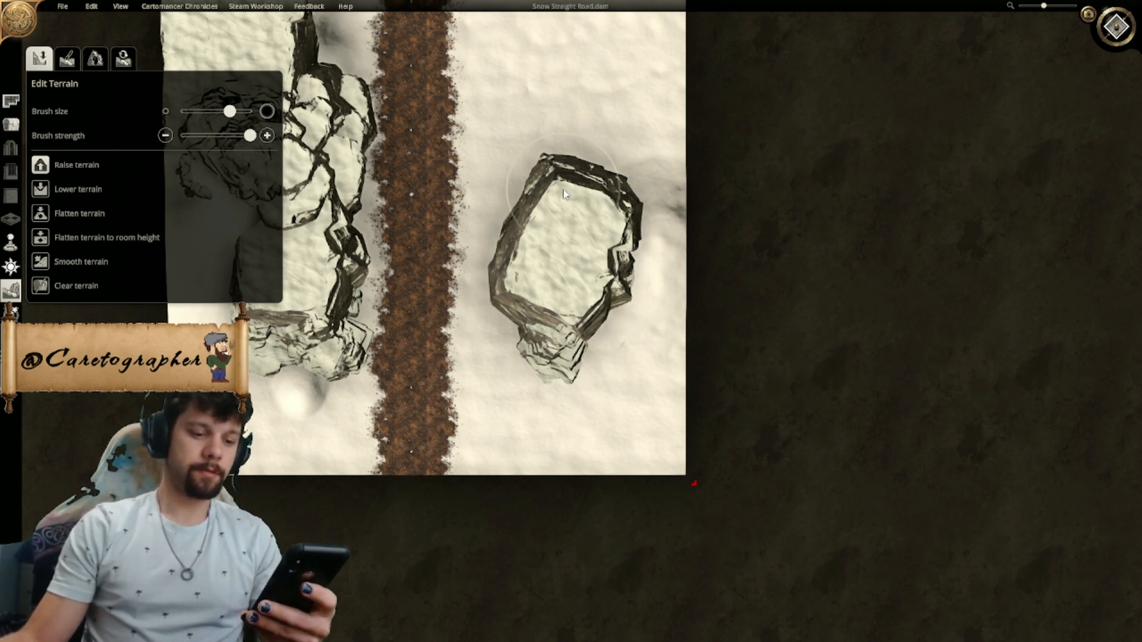
{"action": "mouse_move", "coordinate": [633, 206]}
{"action": "left_mouse_down"}
{"action": "mouse_move", "coordinate": [642, 250]}
{"action": "mouse_move", "coordinate": [622, 327]}
{"action": "left_mouse_up"}
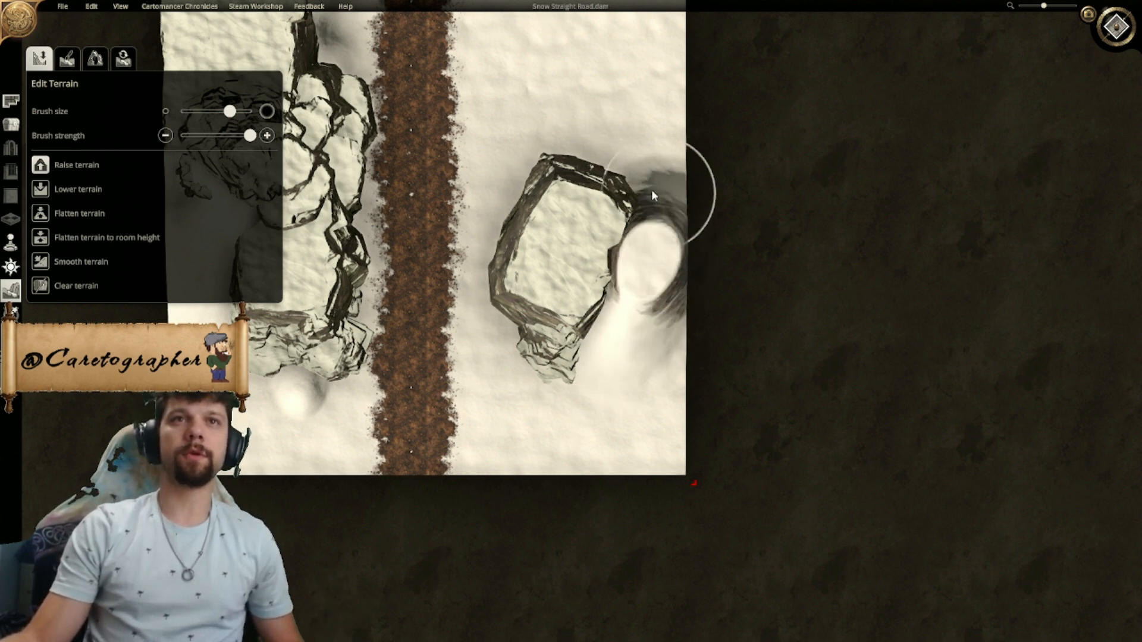
{"action": "right_click_drag", "start_coordinate": [659, 195], "coordinate": [726, 275]}
{"action": "mouse_move", "coordinate": [602, 256]}
{"action": "left_mouse_down"}
{"action": "mouse_move", "coordinate": [622, 241]}
{"action": "mouse_move", "coordinate": [593, 162]}
{"action": "mouse_move", "coordinate": [678, 202]}
{"action": "mouse_move", "coordinate": [701, 241]}
{"action": "mouse_move", "coordinate": [626, 146]}
{"action": "left_mouse_up"}
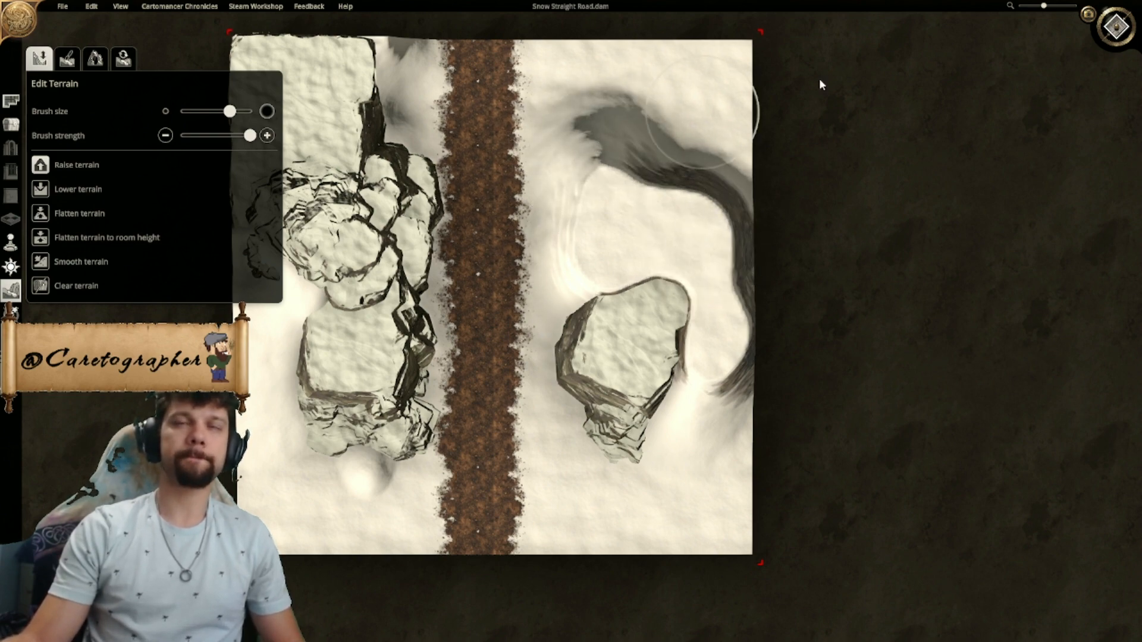
- Lower the terrain on the road-facing side of the snow mound at maximum brush strength
{"action": "left_click", "coordinate": [1123, 33]}
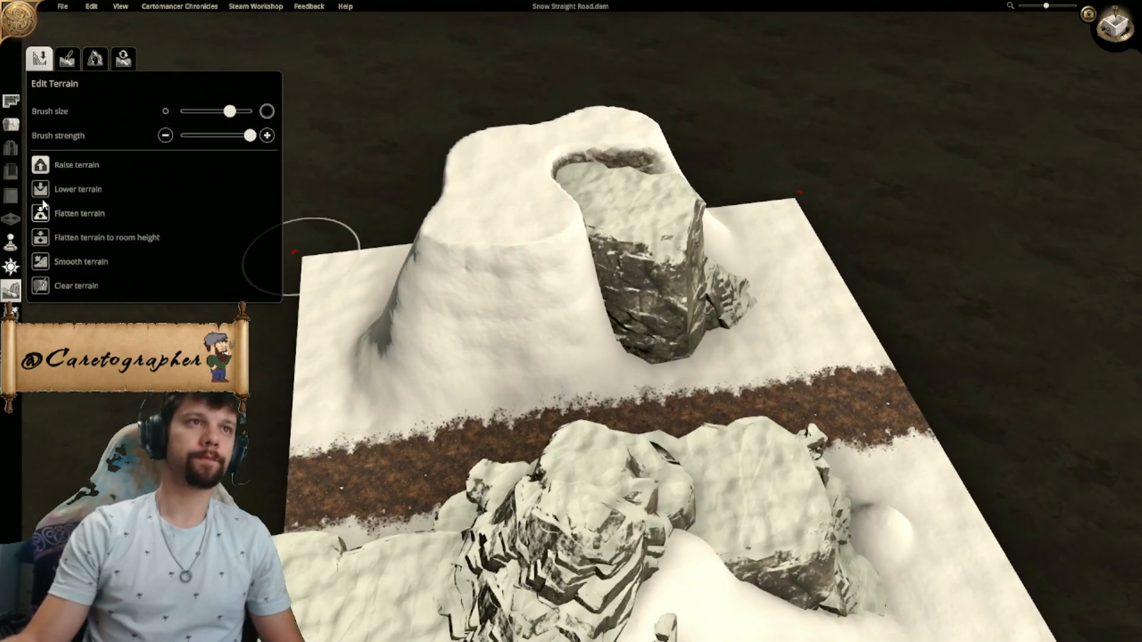
{"action": "mouse_move", "coordinate": [500, 280]}
{"action": "left_mouse_down"}
{"action": "mouse_move", "coordinate": [543, 224]}
{"action": "mouse_move", "coordinate": [523, 302]}
{"action": "left_mouse_up"}
{"action": "middle_click_drag", "start_coordinate": [523, 320], "coordinate": [595, 305]}
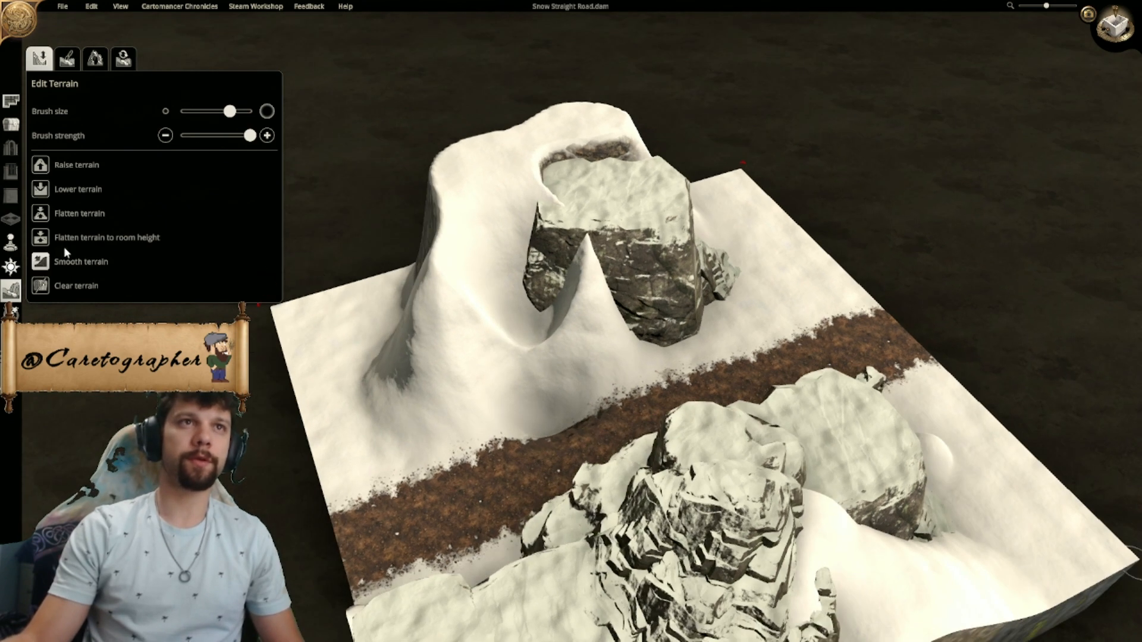
- Smooth the spike and the steep road-facing slope of the snow mound at minimum brush strength
{"action": "left_click_drag", "start_coordinate": [248, 136], "coordinate": [182, 136]}
{"action": "mouse_move", "coordinate": [535, 303]}
{"action": "left_mouse_down"}
{"action": "mouse_move", "coordinate": [502, 332]}
{"action": "mouse_move", "coordinate": [523, 375]}
{"action": "mouse_move", "coordinate": [477, 377]}
{"action": "mouse_move", "coordinate": [565, 321]}
{"action": "mouse_move", "coordinate": [540, 361]}
{"action": "left_mouse_up"}
{"action": "middle_click_drag", "start_coordinate": [540, 361], "coordinate": [297, 360]}
{"action": "mouse_move", "coordinate": [503, 393]}
{"action": "middle_mouse_down"}
{"action": "mouse_move", "coordinate": [358, 365]}
{"action": "mouse_move", "coordinate": [499, 367]}
{"action": "mouse_move", "coordinate": [453, 395]}
{"action": "mouse_move", "coordinate": [609, 419]}
{"action": "middle_mouse_up"}
{"action": "mouse_move", "coordinate": [610, 418]}
{"action": "left_mouse_down"}
{"action": "mouse_move", "coordinate": [638, 373]}
{"action": "mouse_move", "coordinate": [648, 390]}
{"action": "mouse_move", "coordinate": [642, 384]}
{"action": "left_mouse_up"}
{"action": "mouse_move", "coordinate": [551, 373]}
{"action": "middle_mouse_down"}
{"action": "mouse_move", "coordinate": [337, 405]}
{"action": "mouse_move", "coordinate": [315, 301]}
{"action": "middle_mouse_up"}
- Lower the mound's road-facing slope and its rim behind the large rock at minimum brush strength
{"action": "left_click", "coordinate": [47, 192]}
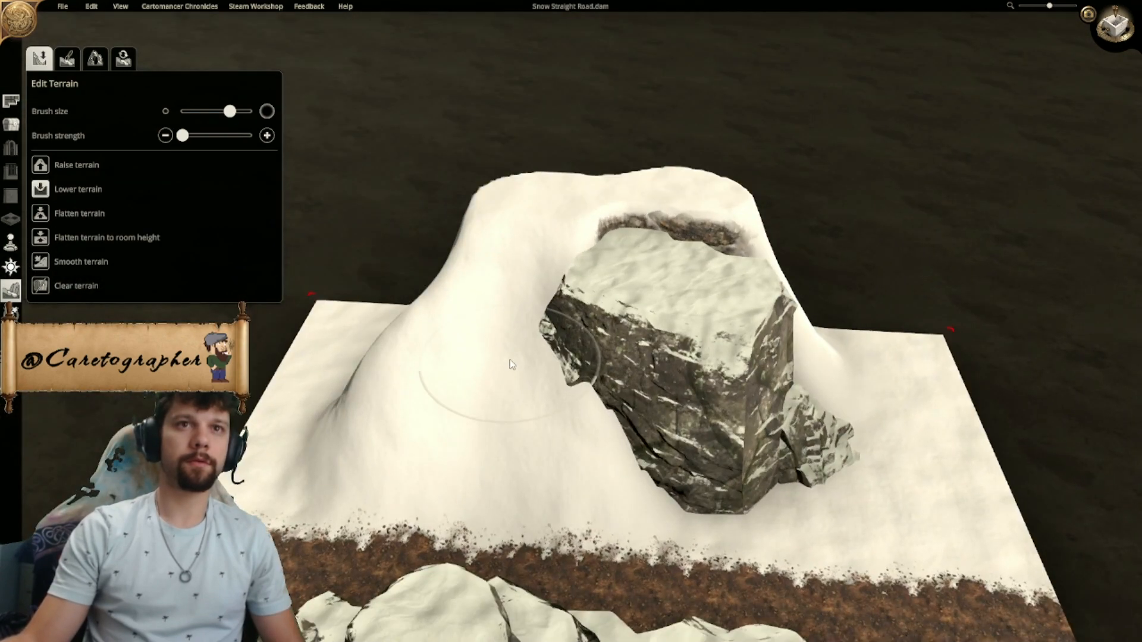
{"action": "mouse_move", "coordinate": [488, 376]}
{"action": "left_mouse_down"}
{"action": "mouse_move", "coordinate": [492, 460]}
{"action": "mouse_move", "coordinate": [480, 457]}
{"action": "mouse_move", "coordinate": [486, 305]}
{"action": "mouse_move", "coordinate": [515, 446]}
{"action": "left_mouse_up"}
{"action": "middle_click_drag", "start_coordinate": [516, 451], "coordinate": [138, 282]}
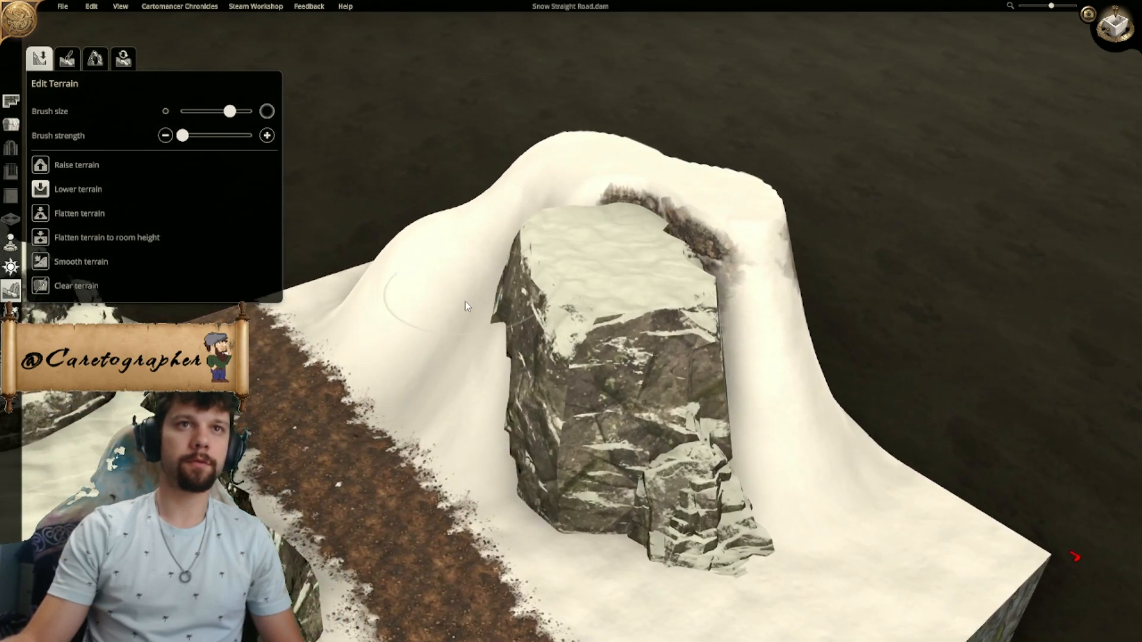
{"action": "middle_click_drag", "start_coordinate": [451, 339], "coordinate": [605, 237]}
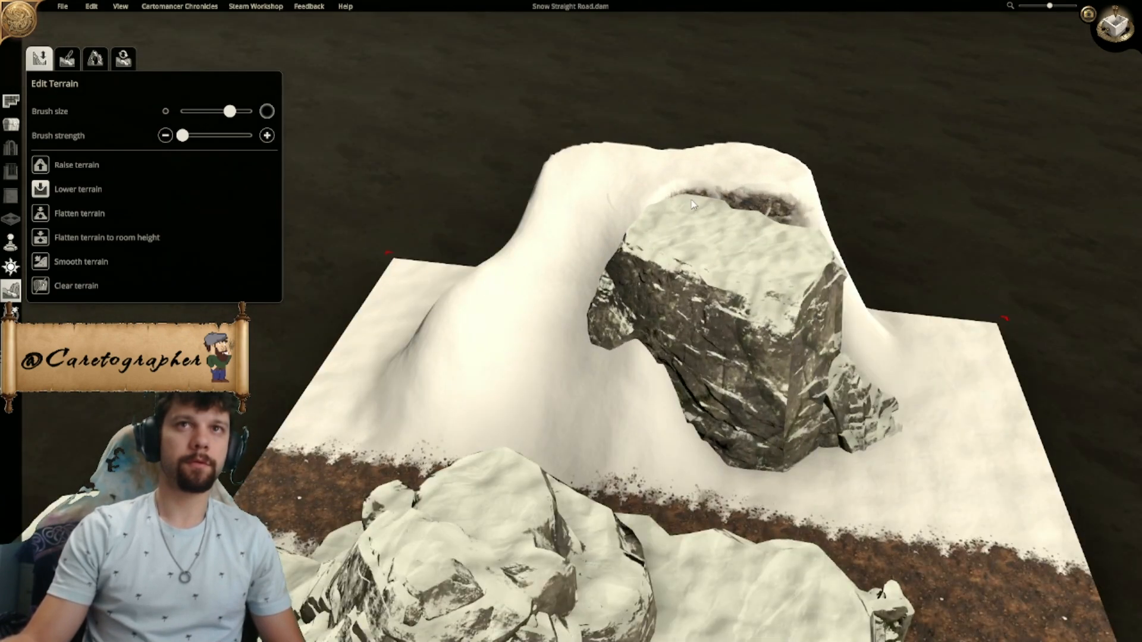
{"action": "left_click", "coordinate": [726, 208]}
- Extend the map's east edge outward past the snow mound
{"action": "middle_click_drag", "start_coordinate": [725, 210], "coordinate": [498, 417]}
{"action": "left_click_drag", "start_coordinate": [539, 555], "coordinate": [677, 568]}
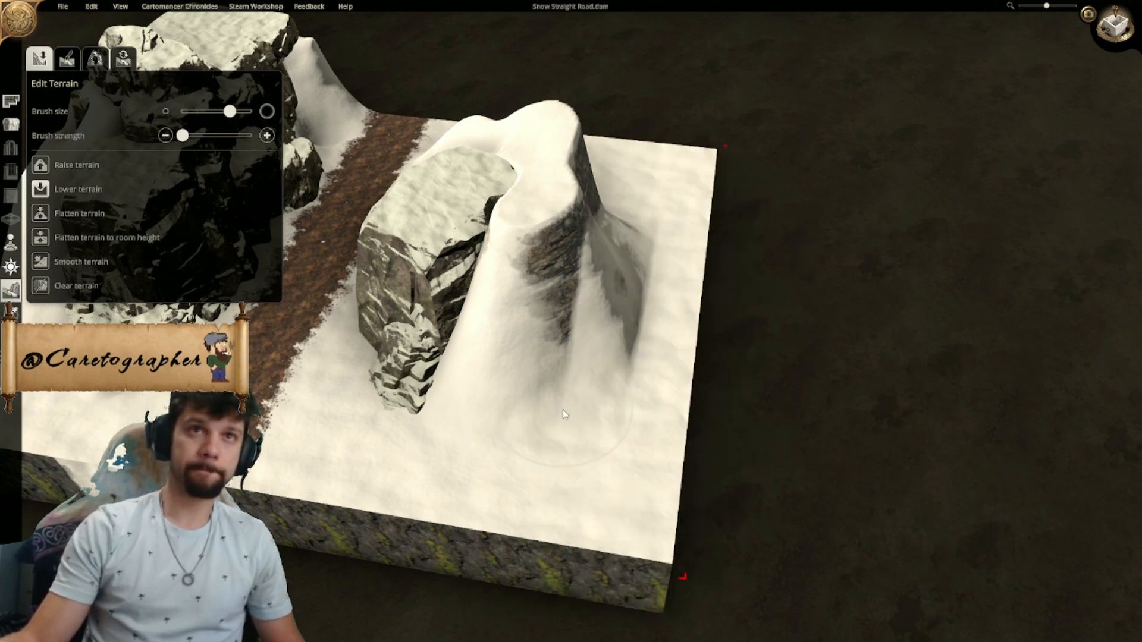
- Try to lower the exposed outer face of the snow mound
{"action": "middle_click_drag", "start_coordinate": [582, 306], "coordinate": [661, 320]}
{"action": "mouse_move", "coordinate": [571, 254]}
{"action": "left_mouse_down"}
{"action": "mouse_move", "coordinate": [554, 322]}
{"action": "mouse_move", "coordinate": [580, 360]}
{"action": "mouse_move", "coordinate": [575, 334]}
{"action": "mouse_move", "coordinate": [559, 424]}
{"action": "mouse_move", "coordinate": [577, 421]}
{"action": "left_mouse_up"}
{"action": "key", "text": "ctrl+z"}
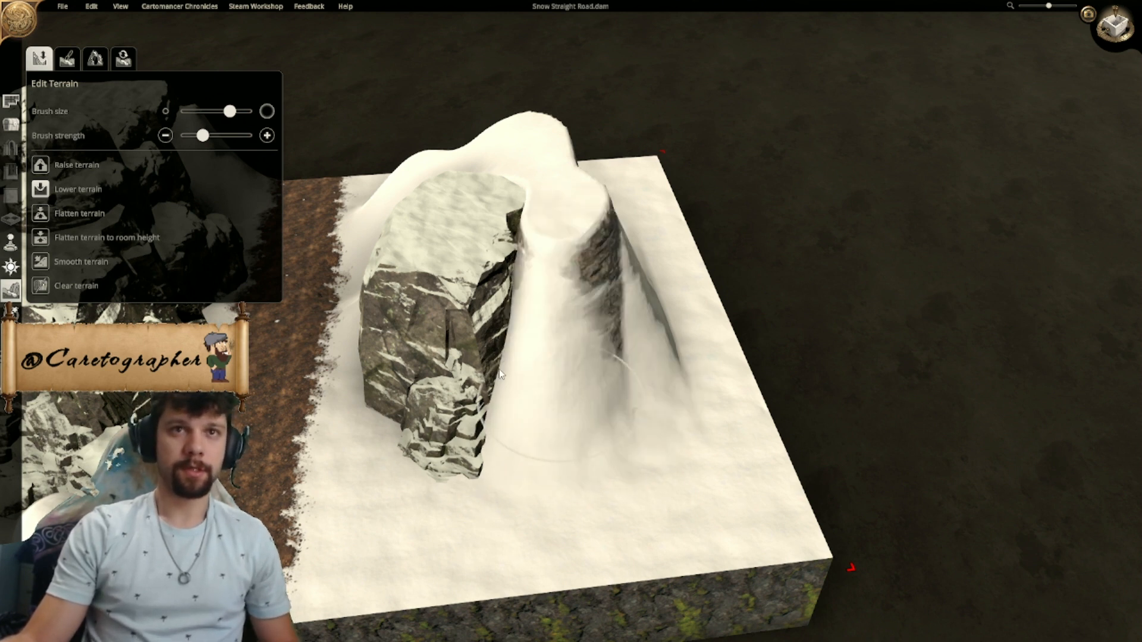
- Reshape the mound's southern side into a gradual slope at slightly increased brush strength, undoing the last stroke
{"action": "mouse_move", "coordinate": [595, 268]}
{"action": "left_mouse_down"}
{"action": "mouse_move", "coordinate": [562, 245]}
{"action": "mouse_move", "coordinate": [595, 285]}
{"action": "mouse_move", "coordinate": [535, 238]}
{"action": "mouse_move", "coordinate": [571, 357]}
{"action": "left_mouse_up"}
{"action": "mouse_move", "coordinate": [616, 381]}
{"action": "middle_mouse_down"}
{"action": "mouse_move", "coordinate": [580, 393]}
{"action": "mouse_move", "coordinate": [404, 370]}
{"action": "mouse_move", "coordinate": [508, 343]}
{"action": "middle_mouse_up"}
{"action": "left_click_drag", "start_coordinate": [543, 220], "coordinate": [483, 341]}
{"action": "middle_click_drag", "start_coordinate": [176, 225], "coordinate": [80, 176]}
{"action": "left_click_drag", "start_coordinate": [487, 201], "coordinate": [470, 166]}
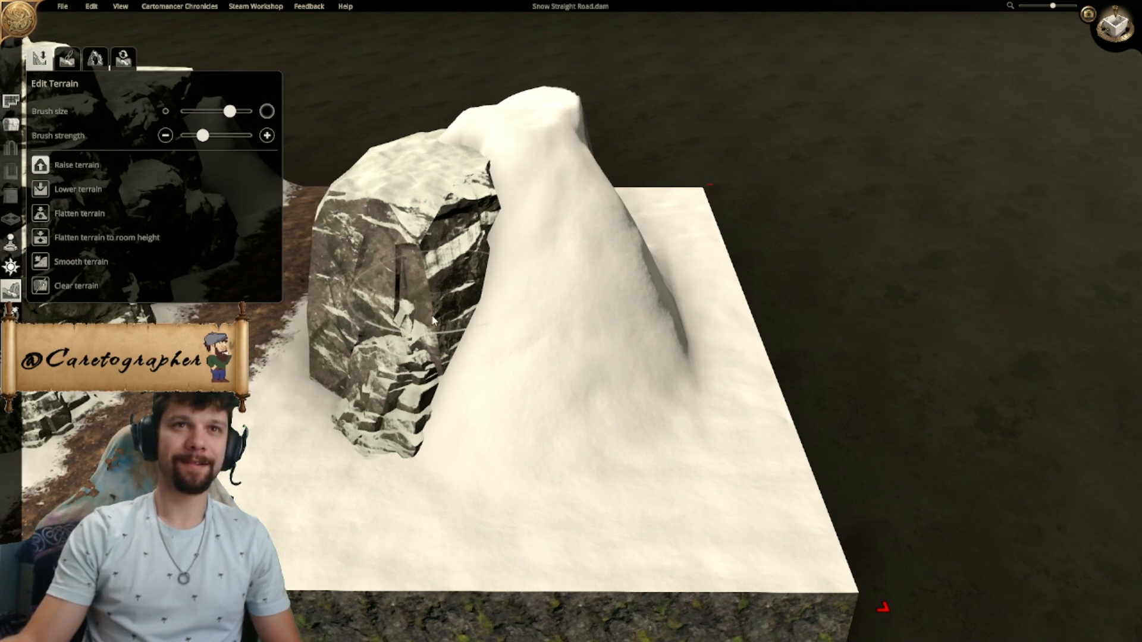
{"action": "mouse_move", "coordinate": [536, 221]}
{"action": "left_mouse_down"}
{"action": "mouse_move", "coordinate": [538, 326]}
{"action": "mouse_move", "coordinate": [525, 355]}
{"action": "left_mouse_up"}
{"action": "key", "text": "ctrl+z"}
- Smooth the mound's southern slope and the ridge beside the large rock
{"action": "left_click", "coordinate": [44, 263]}
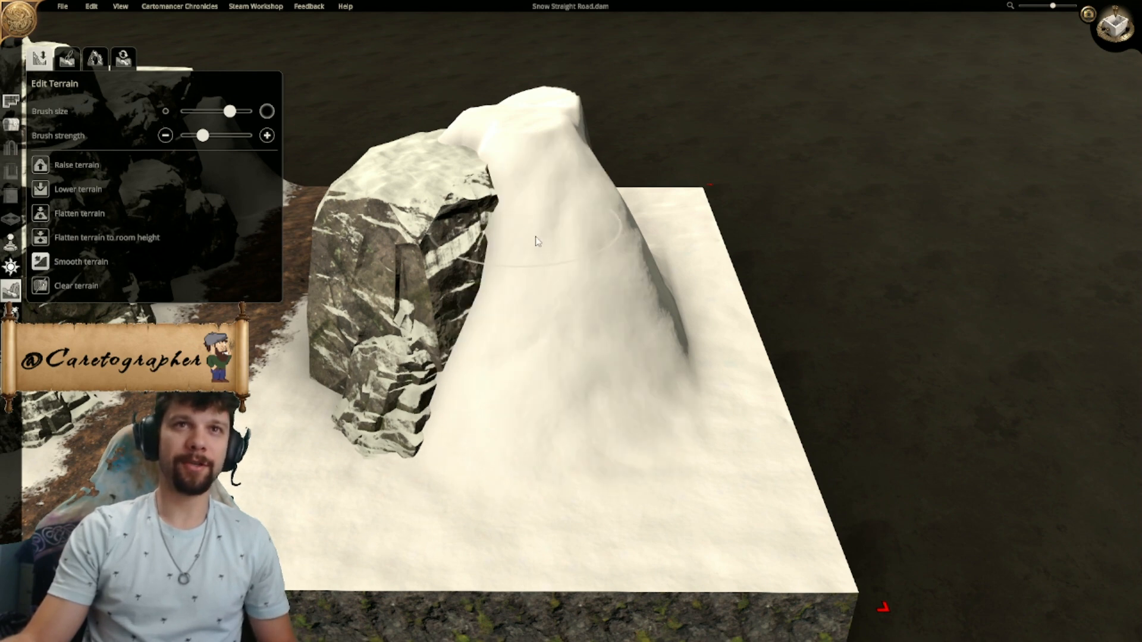
{"action": "mouse_move", "coordinate": [549, 301]}
{"action": "left_mouse_down"}
{"action": "mouse_move", "coordinate": [527, 209]}
{"action": "mouse_move", "coordinate": [569, 378]}
{"action": "left_mouse_up"}
{"action": "middle_click_drag", "start_coordinate": [568, 377], "coordinate": [437, 360]}
{"action": "middle_click_drag", "start_coordinate": [462, 454], "coordinate": [636, 380]}
{"action": "scroll", "coordinate": [635, 380], "scroll_direction": "down", "scroll_amount": 1}
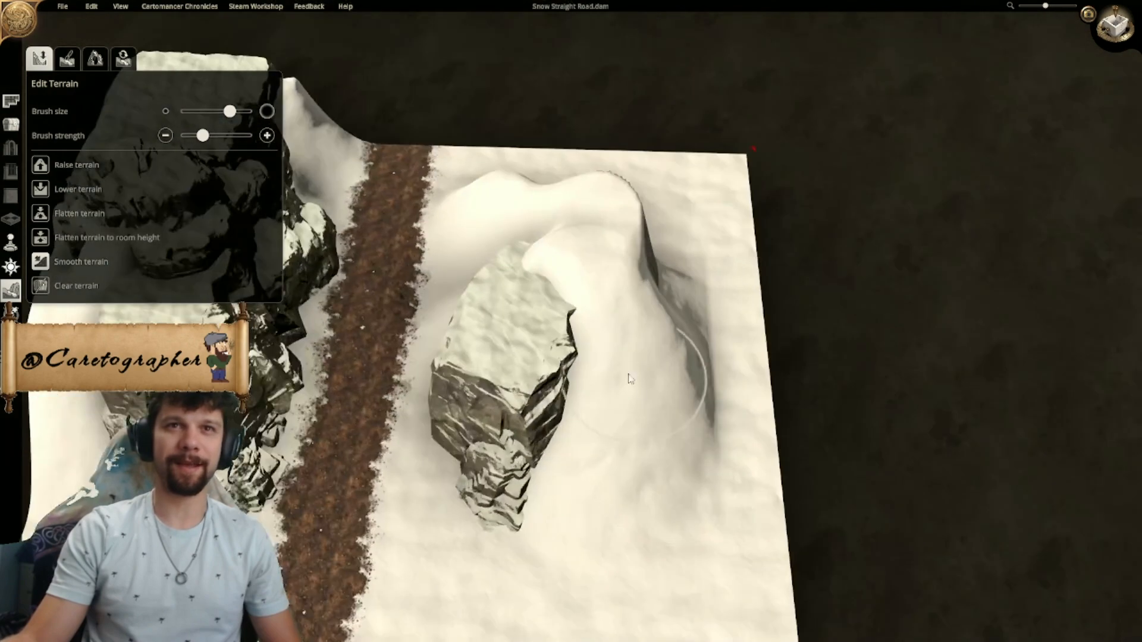
{"action": "middle_click_drag", "start_coordinate": [601, 321], "coordinate": [584, 201]}
{"action": "scroll", "coordinate": [499, 336], "scroll_direction": "up", "scroll_amount": 2}
{"action": "scroll", "coordinate": [584, 201], "scroll_direction": "up", "scroll_amount": 2}
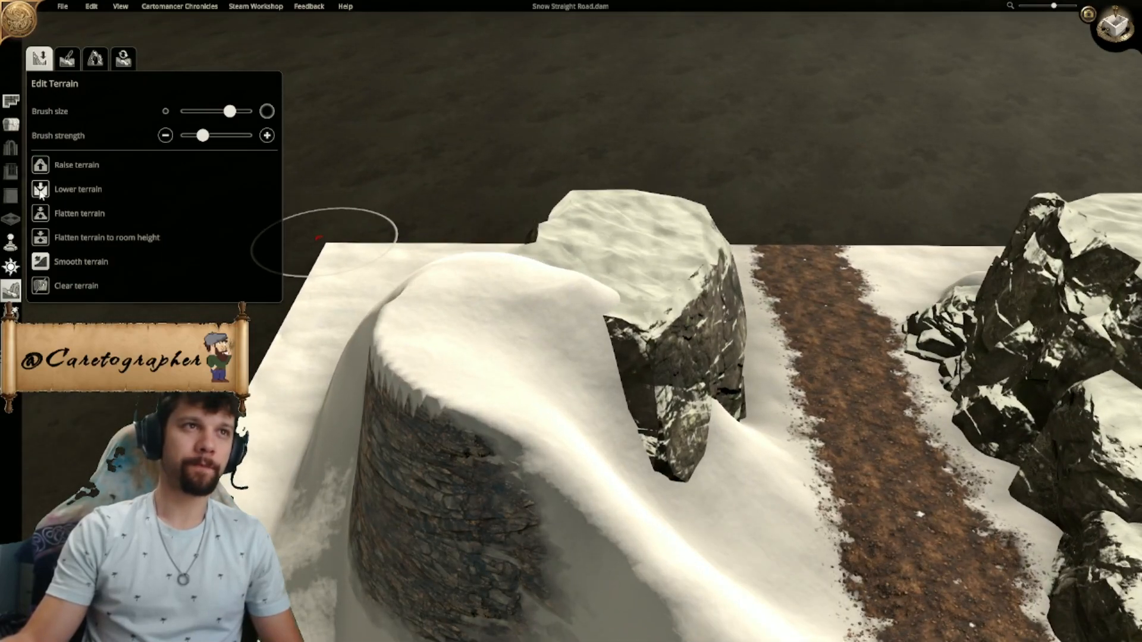
- Soften the sharp upper edge of the mound's exposed outer cliff
{"action": "left_click", "coordinate": [509, 377]}
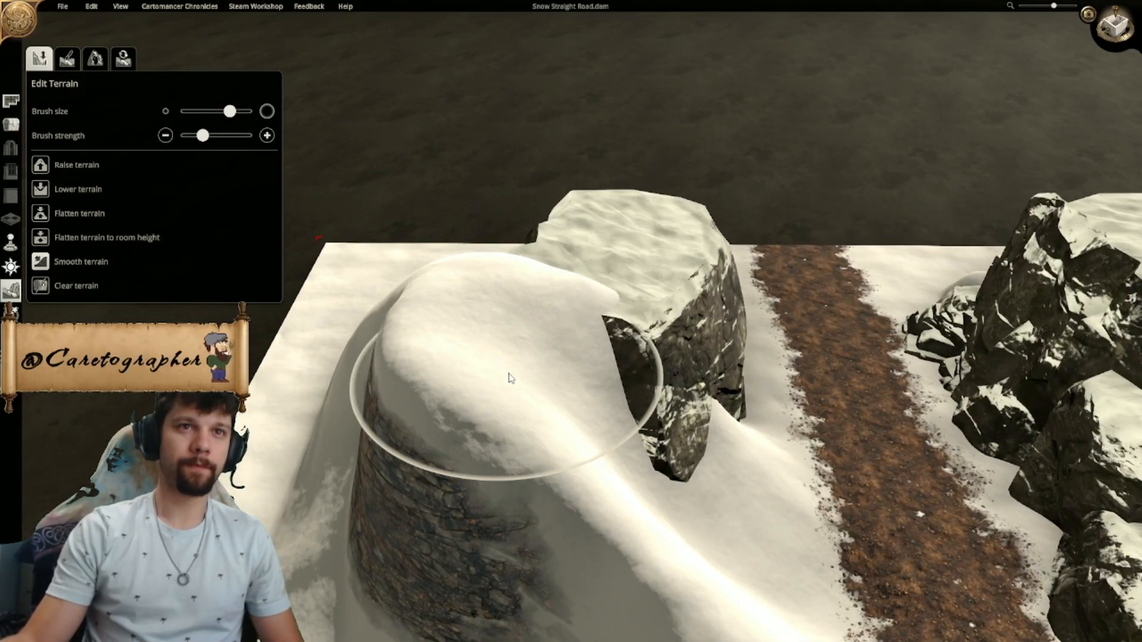
{"action": "mouse_move", "coordinate": [526, 359]}
{"action": "middle_mouse_down"}
{"action": "mouse_move", "coordinate": [658, 377]}
{"action": "mouse_move", "coordinate": [684, 482]}
{"action": "mouse_move", "coordinate": [680, 528]}
{"action": "middle_mouse_up"}
{"action": "scroll", "coordinate": [680, 528], "scroll_direction": "up", "scroll_amount": 2}
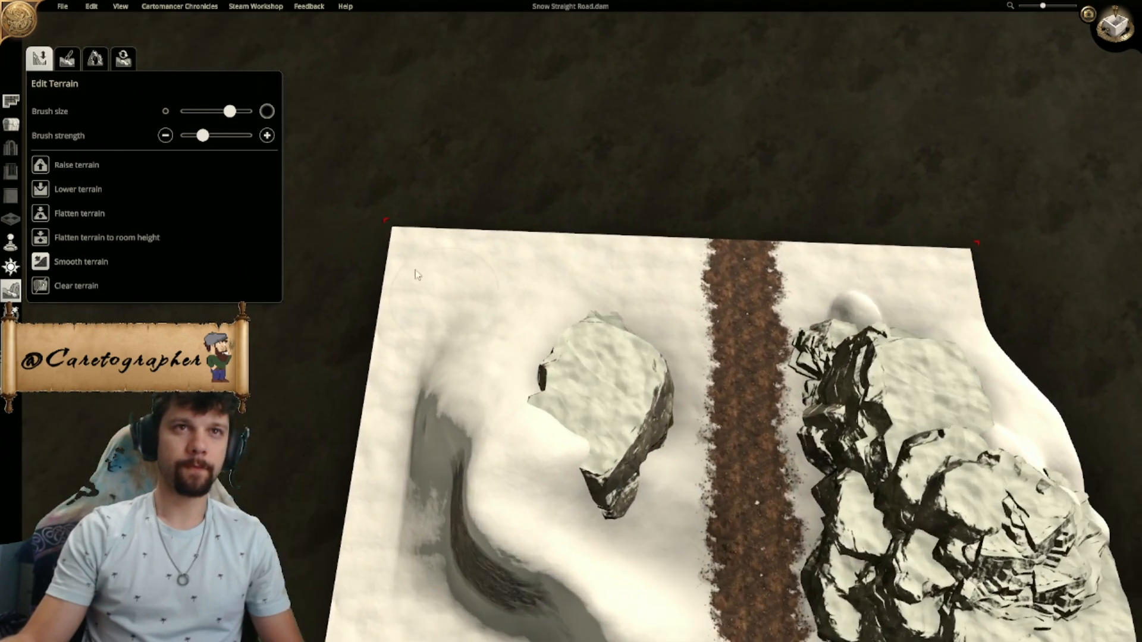
- Extend the map's east edge slightly further and smooth the mound's exposed outer cliff
{"action": "mouse_move", "coordinate": [385, 220]}
{"action": "left_mouse_down"}
{"action": "mouse_move", "coordinate": [499, 242]}
{"action": "mouse_move", "coordinate": [363, 220]}
{"action": "left_mouse_up"}
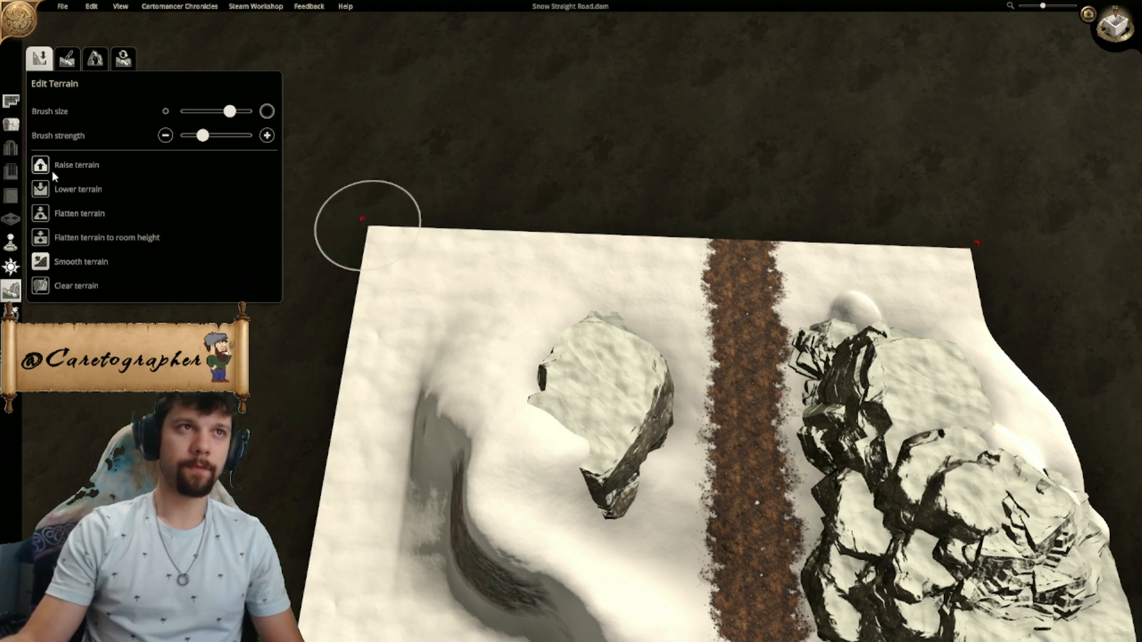
{"action": "left_click_drag", "start_coordinate": [469, 514], "coordinate": [316, 391]}
{"action": "left_click", "coordinate": [39, 263]}
{"action": "left_click_drag", "start_coordinate": [473, 476], "coordinate": [506, 481]}
{"action": "right_click_drag", "start_coordinate": [520, 482], "coordinate": [513, 439]}
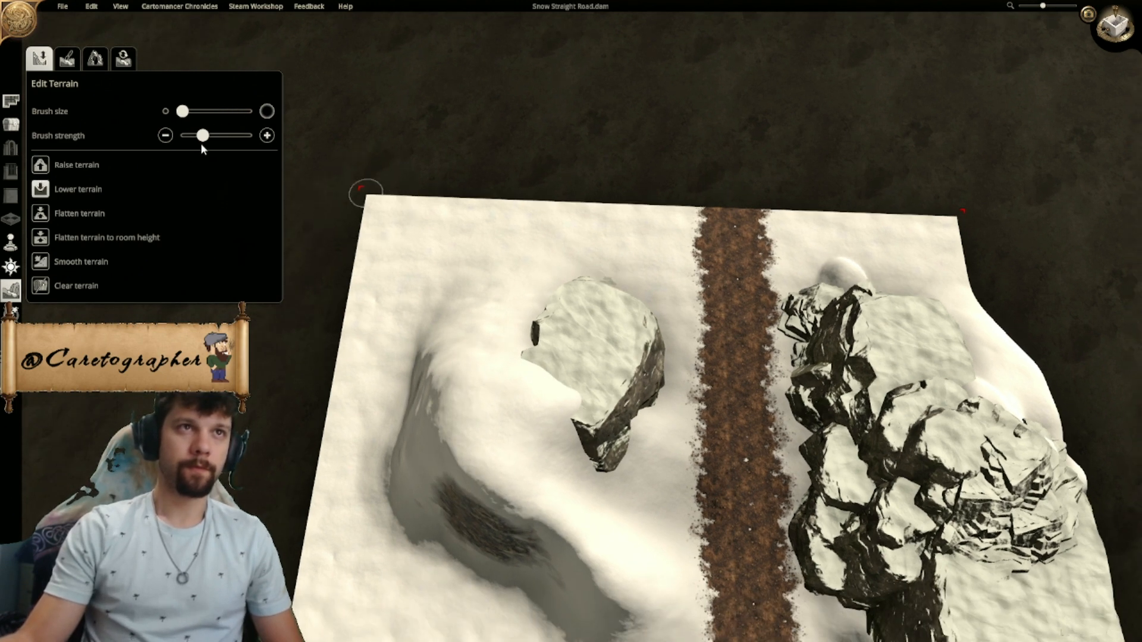
- Carve a groove between the mound's ridge and the large rock with the smallest brush, and smooth it with a larger one
{"action": "left_click_drag", "start_coordinate": [469, 372], "coordinate": [515, 448]}
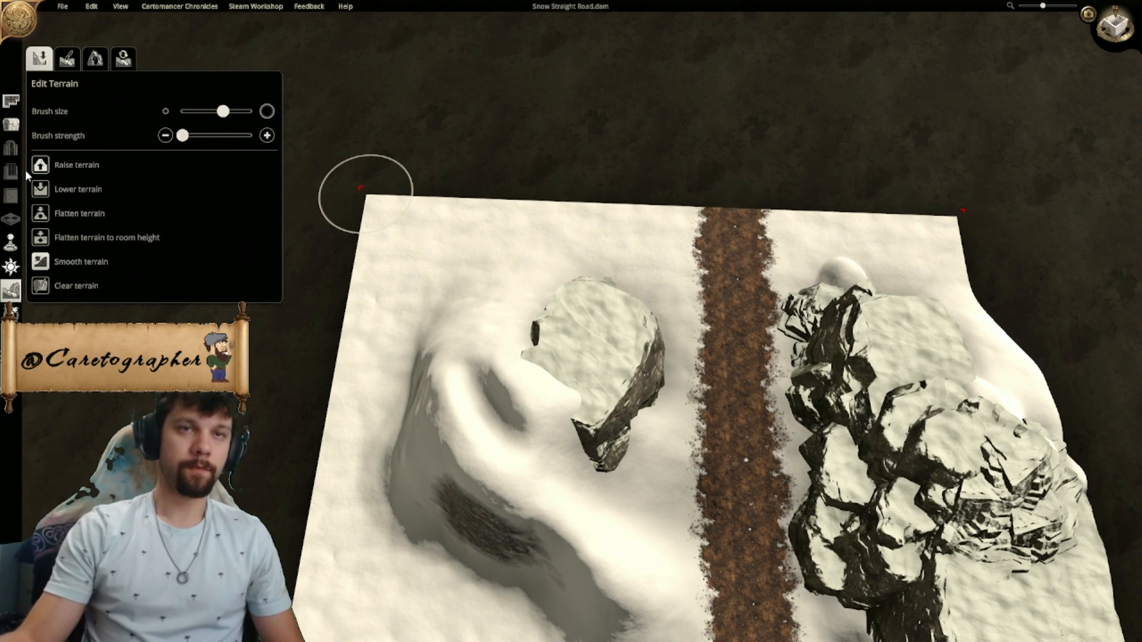
{"action": "left_click_drag", "start_coordinate": [547, 399], "coordinate": [470, 440]}
{"action": "scroll", "coordinate": [707, 521], "scroll_direction": "up", "scroll_amount": 2}
- Smooth the outer face and foot of the snow mound at minimum brush strength
{"action": "middle_click_drag", "start_coordinate": [706, 522], "coordinate": [226, 381]}
{"action": "middle_click_drag", "start_coordinate": [654, 326], "coordinate": [524, 300]}
{"action": "mouse_move", "coordinate": [887, 285]}
{"action": "middle_mouse_down"}
{"action": "mouse_move", "coordinate": [837, 282]}
{"action": "mouse_move", "coordinate": [696, 312]}
{"action": "mouse_move", "coordinate": [876, 274]}
{"action": "middle_mouse_up"}
{"action": "scroll", "coordinate": [876, 274], "scroll_direction": "down", "scroll_amount": 1}
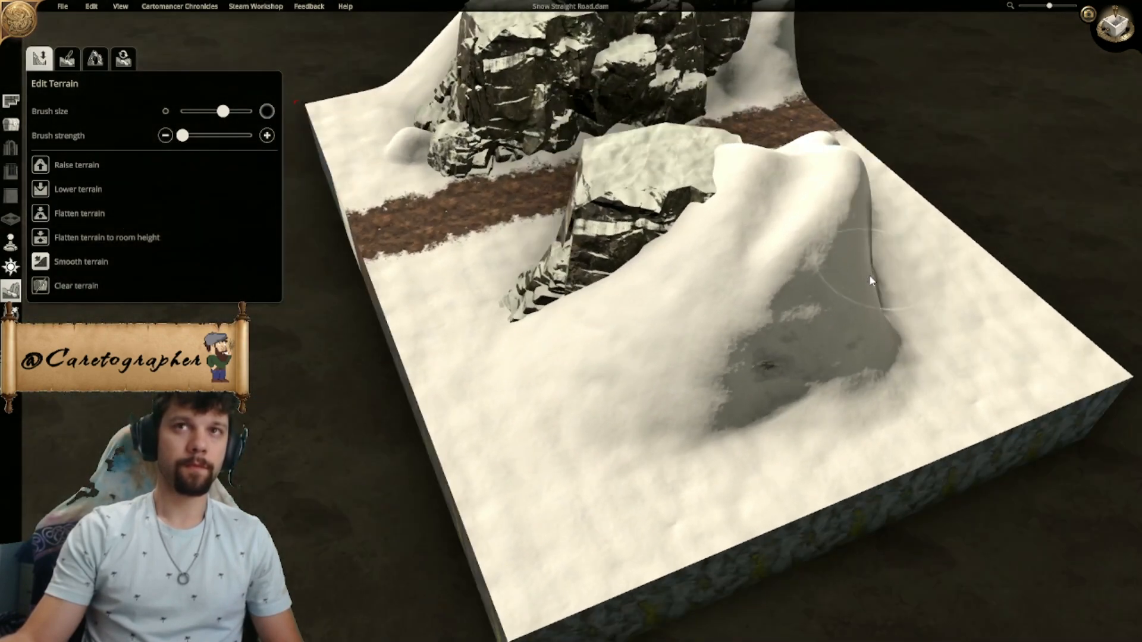
{"action": "middle_click_drag", "start_coordinate": [923, 339], "coordinate": [990, 374]}
{"action": "scroll", "coordinate": [990, 374], "scroll_direction": "down", "scroll_amount": 1}
- Trim the map's east edge back to the snow mound in the top-down view
{"action": "left_click", "coordinate": [1115, 28]}
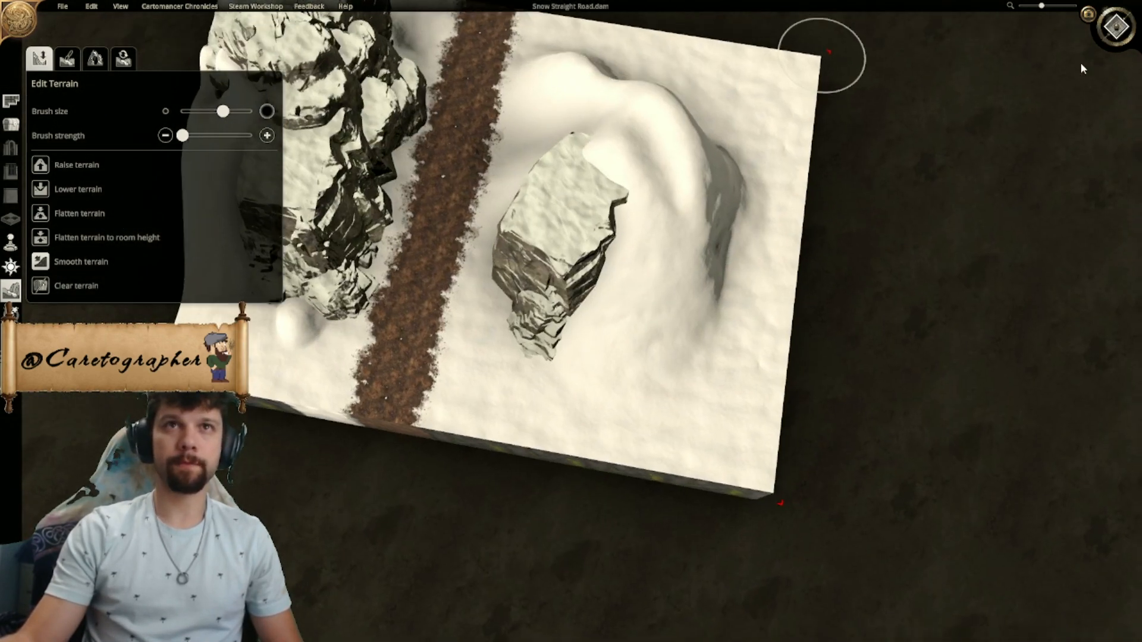
{"action": "left_click_drag", "start_coordinate": [796, 468], "coordinate": [663, 443]}
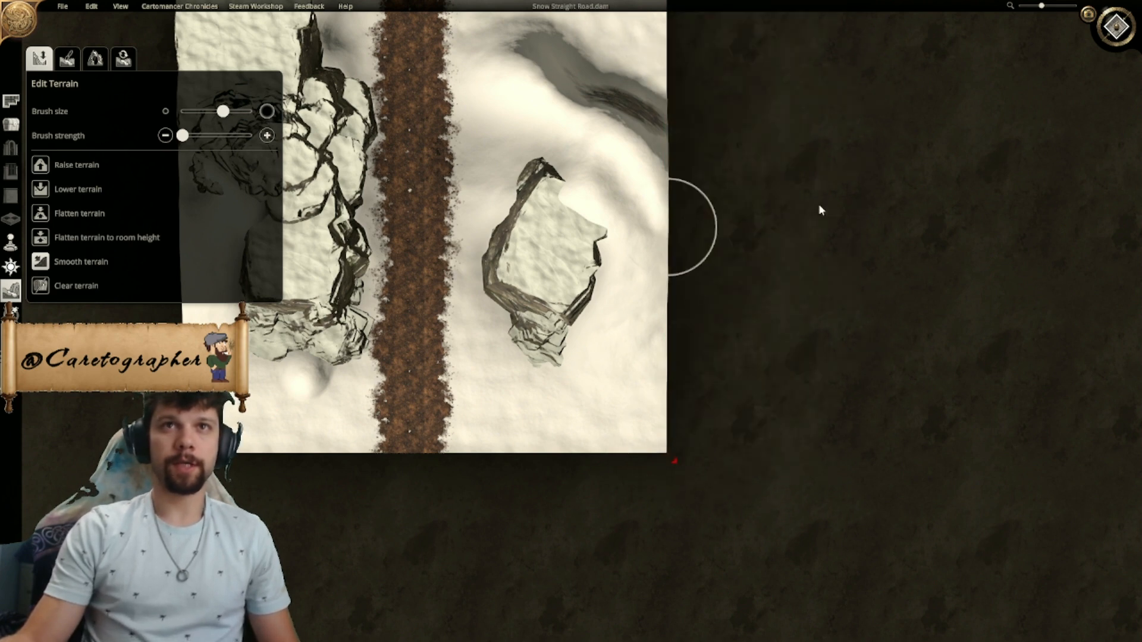
{"action": "right_click_drag", "start_coordinate": [544, 304], "coordinate": [697, 384]}
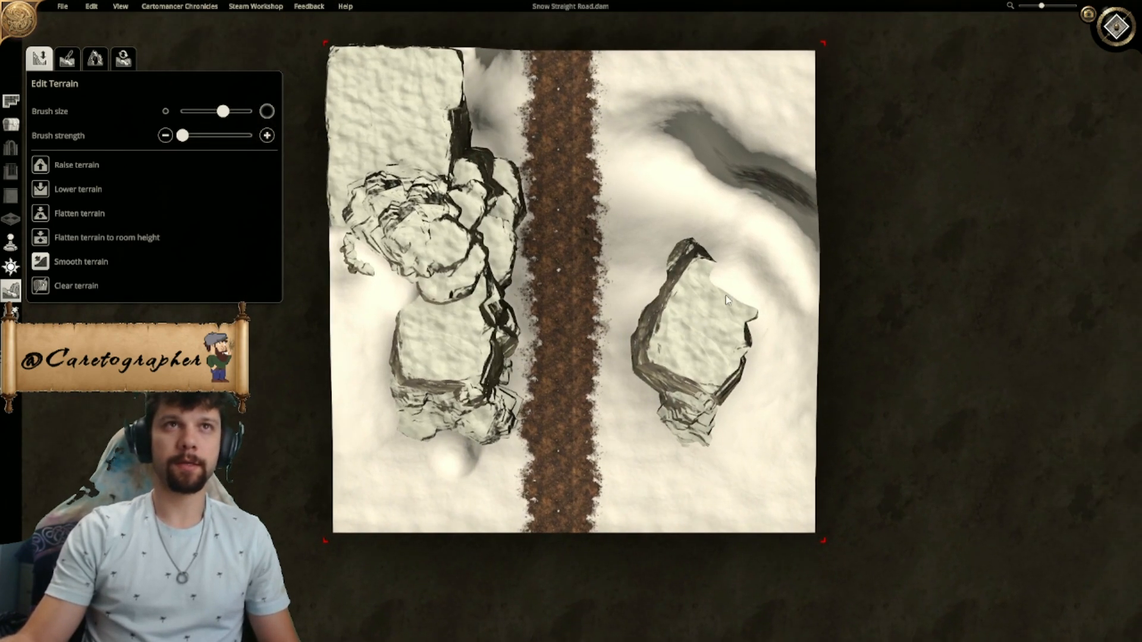
{"action": "scroll", "coordinate": [697, 384], "scroll_direction": "down", "scroll_amount": 2}
- Examine the snow mound, rocks and road across the whole map from perspective and overhead angles
{"action": "left_click", "coordinate": [1116, 27]}
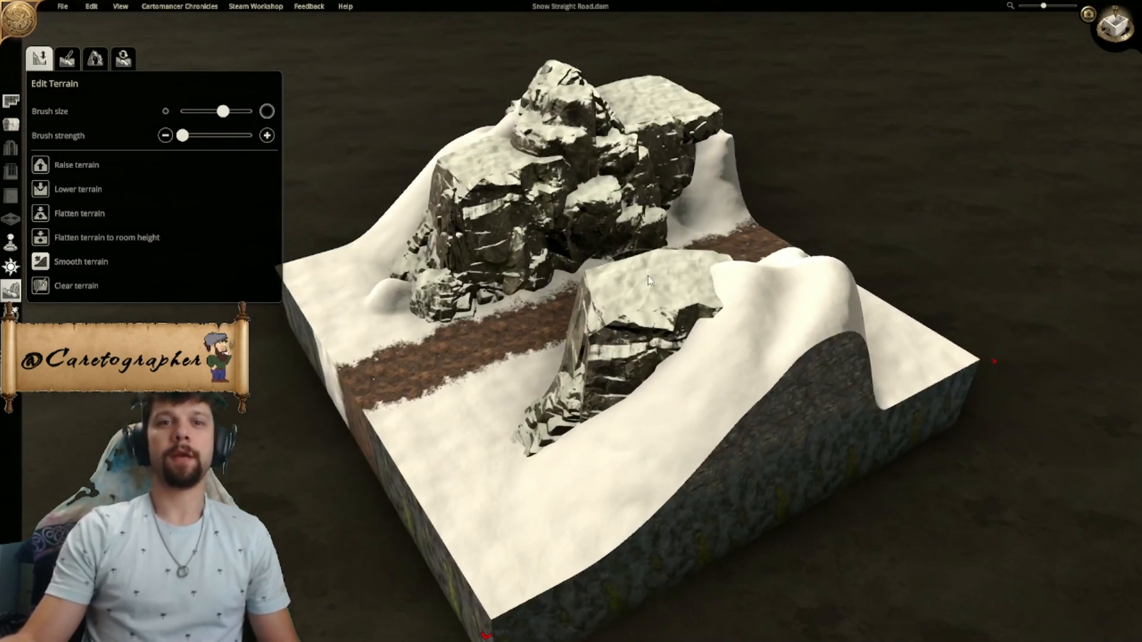
{"action": "scroll", "coordinate": [649, 281], "scroll_direction": "down", "scroll_amount": 2}
{"action": "scroll", "coordinate": [649, 281], "scroll_direction": "up", "scroll_amount": 2}
{"action": "middle_click_drag", "start_coordinate": [649, 281], "coordinate": [928, 282]}
{"action": "middle_click_drag", "start_coordinate": [535, 315], "coordinate": [727, 355]}
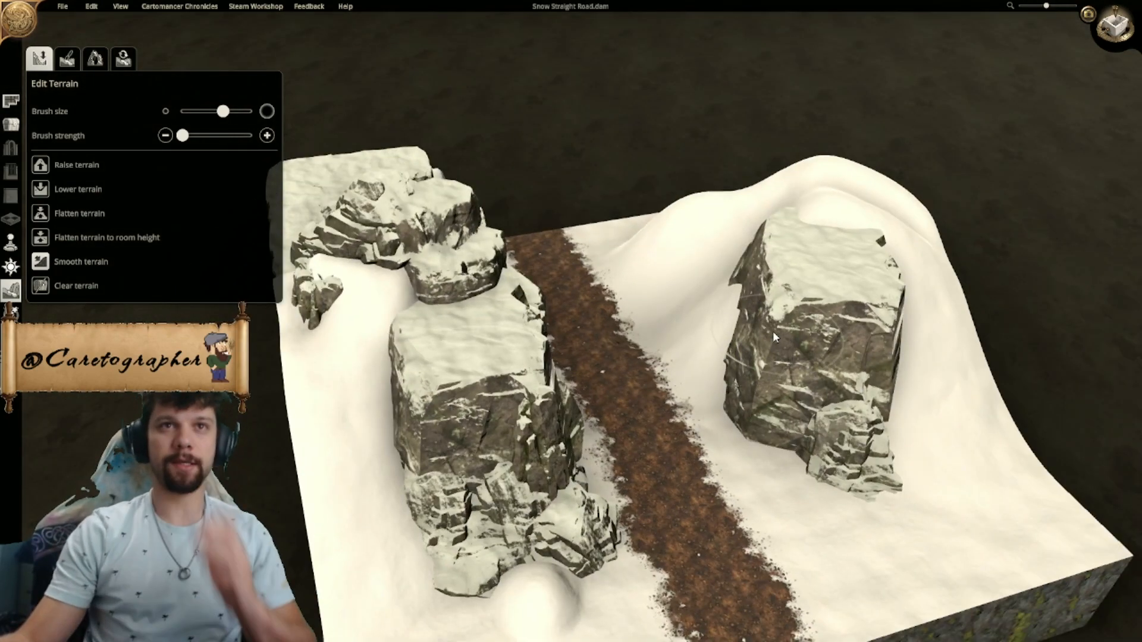
{"action": "scroll", "coordinate": [780, 340], "scroll_direction": "down", "scroll_amount": 6}
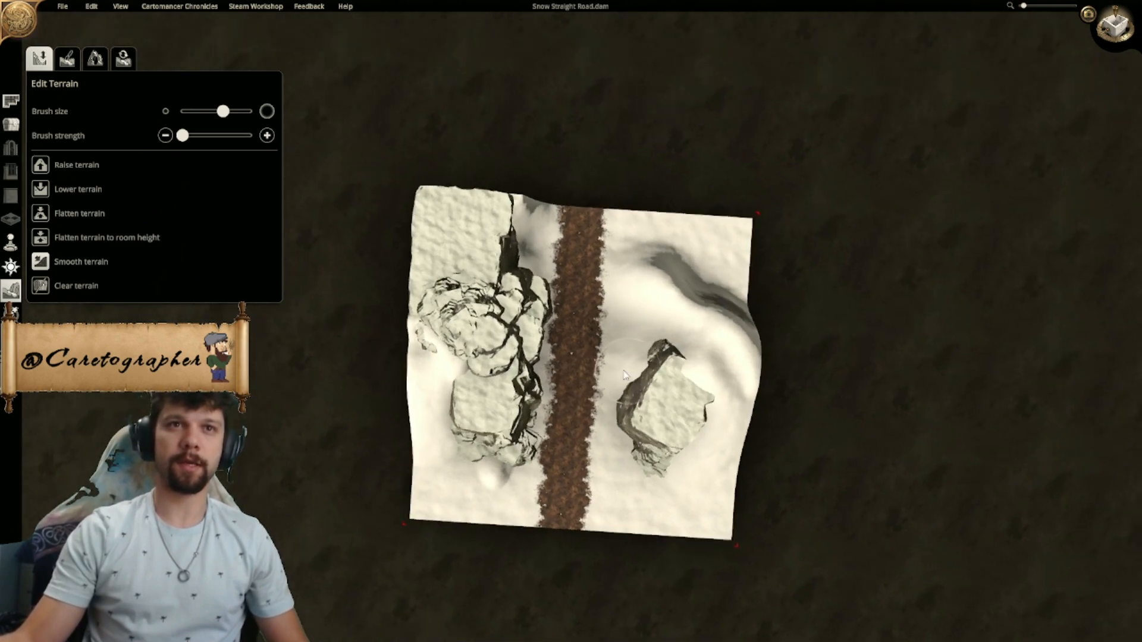
{"action": "middle_click_drag", "start_coordinate": [623, 372], "coordinate": [600, 404]}
{"action": "right_click_drag", "start_coordinate": [511, 171], "coordinate": [541, 213]}
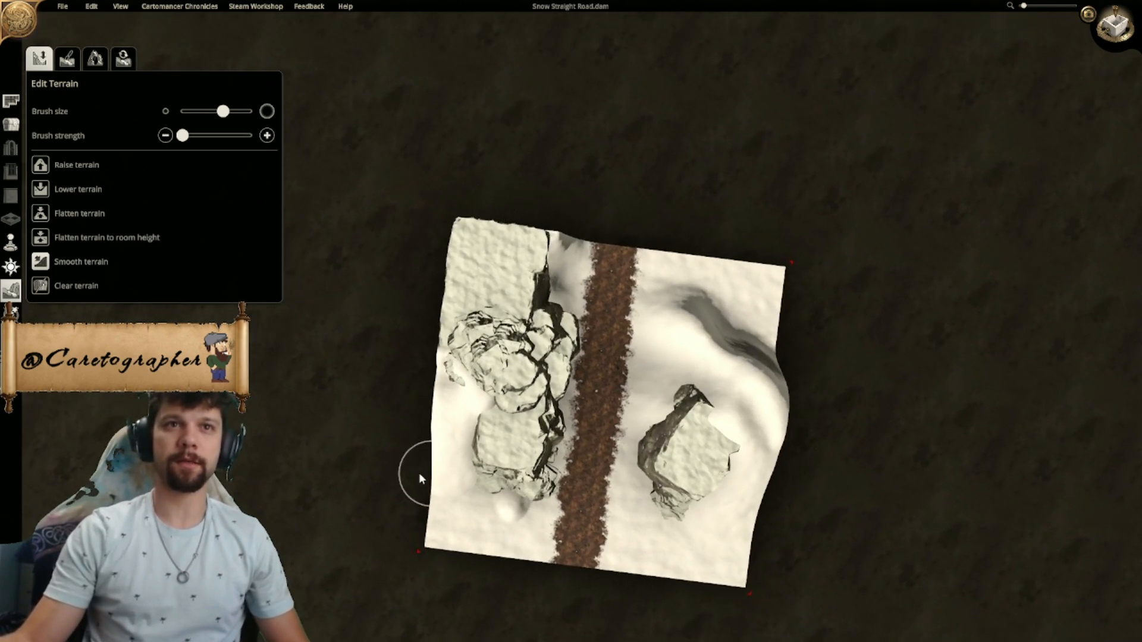
{"action": "scroll", "coordinate": [448, 402], "scroll_direction": "up", "scroll_amount": 6}
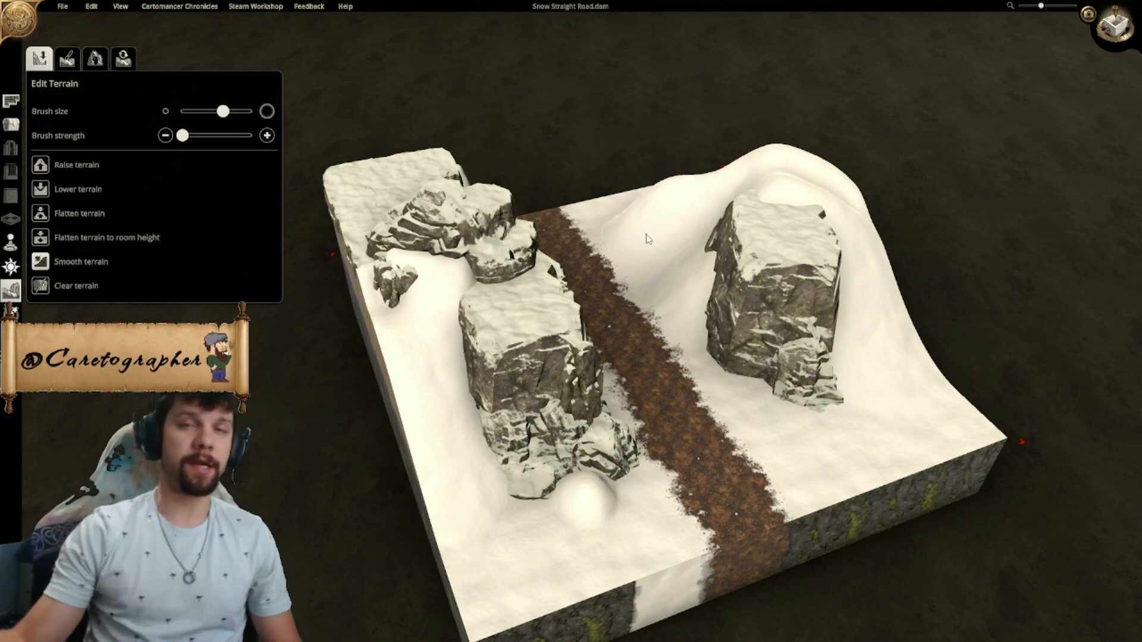
- Place two snowy cliff pieces in an L shape at the map's northeast corner, one along the north edge and one along the east
{"action": "middle_click_drag", "start_coordinate": [757, 288], "coordinate": [601, 297]}
{"action": "scroll", "coordinate": [680, 317], "scroll_direction": "up", "scroll_amount": 1}
{"action": "left_click", "coordinate": [1115, 27]}
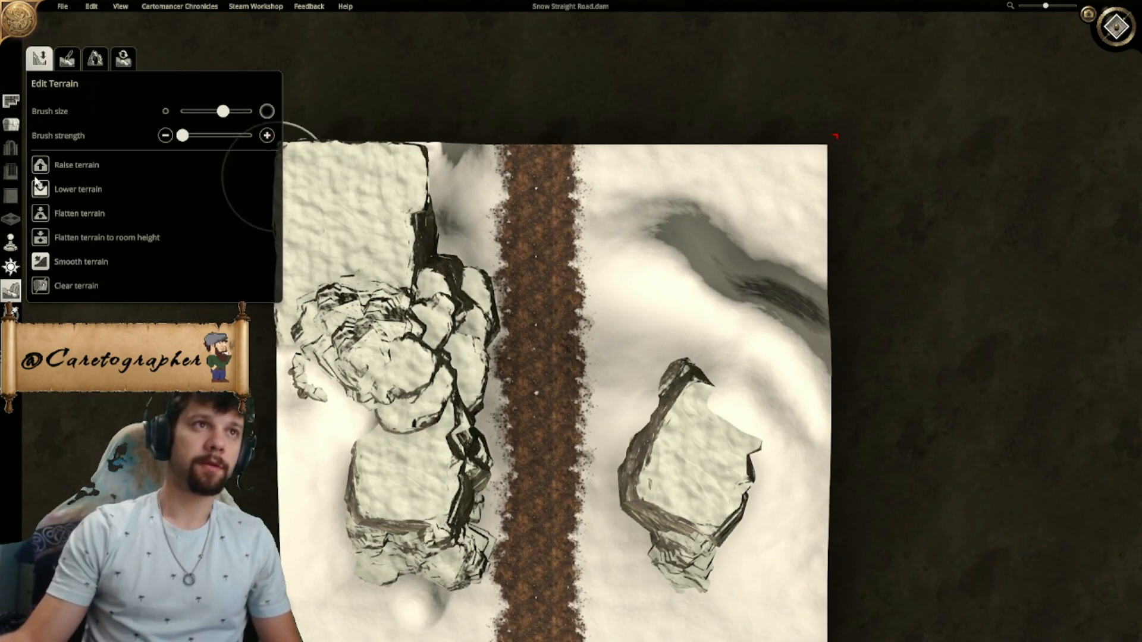
{"action": "left_click", "coordinate": [10, 124]}
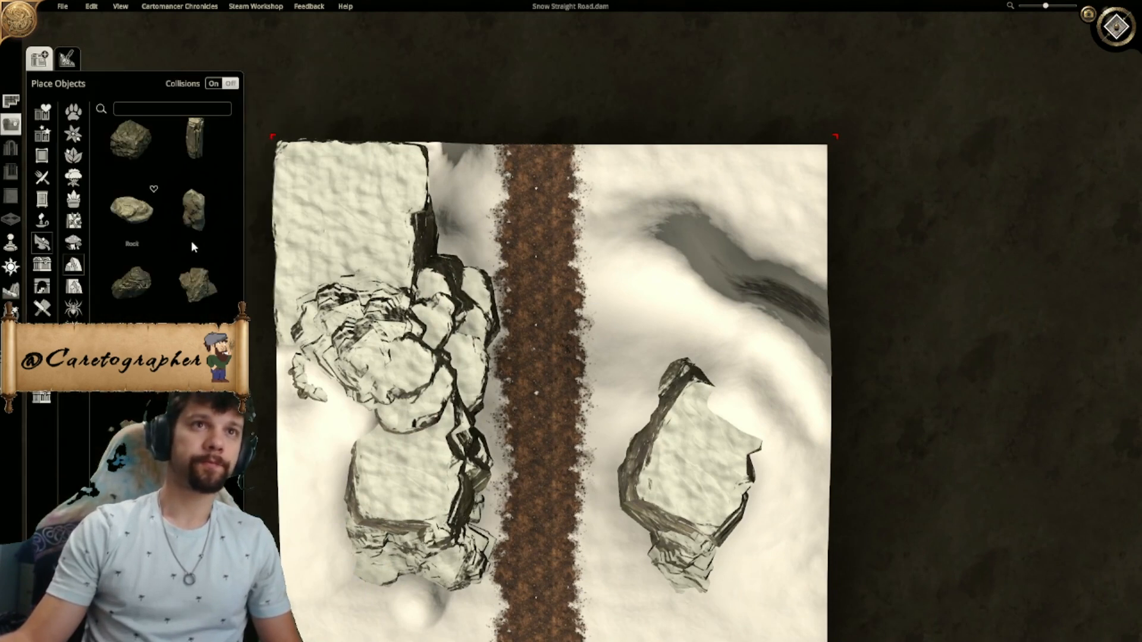
{"action": "left_click", "coordinate": [409, 278]}
{"action": "right_click_drag", "start_coordinate": [741, 236], "coordinate": [563, 272]}
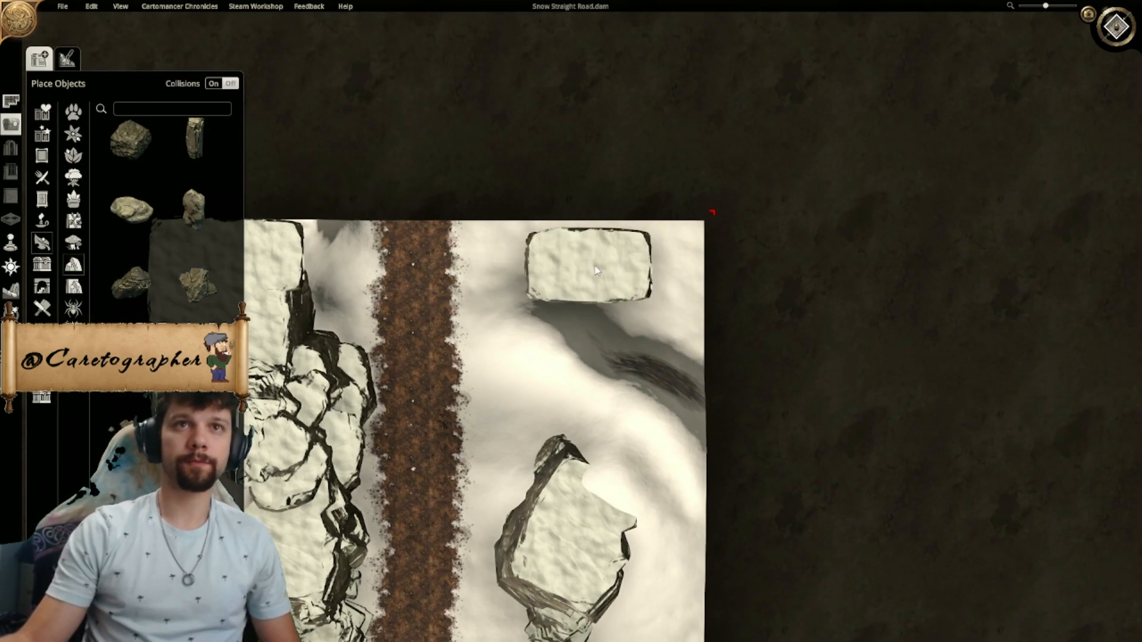
{"action": "scroll", "coordinate": [645, 262], "scroll_direction": "down", "scroll_amount": 5}
{"action": "scroll", "coordinate": [651, 269], "scroll_direction": "down", "scroll_amount": 2}
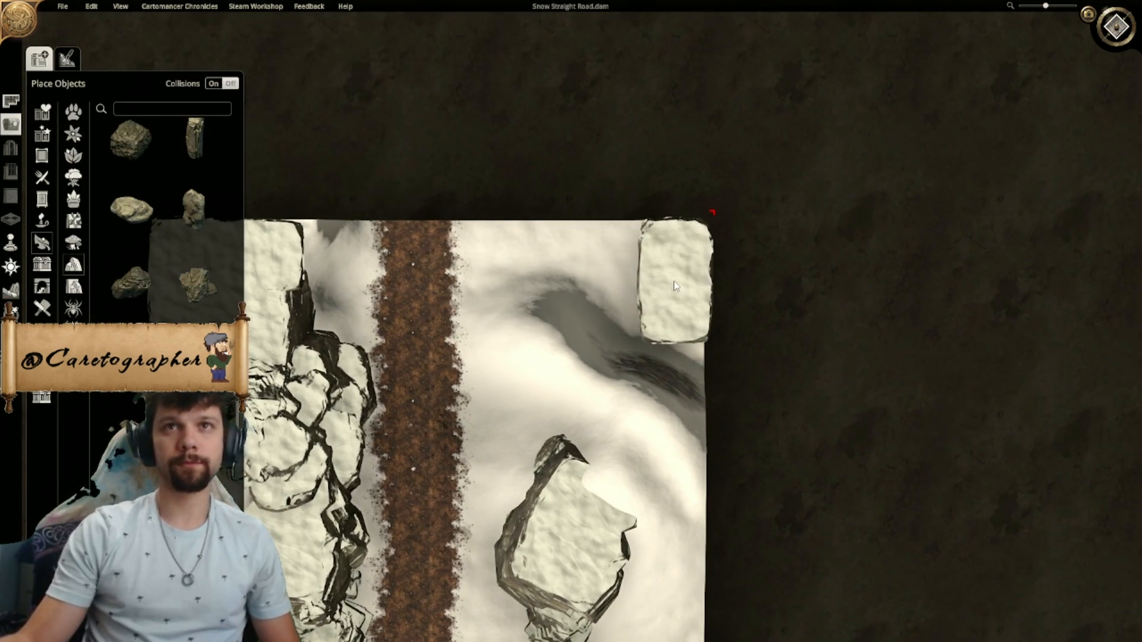
{"action": "right_click_drag", "start_coordinate": [674, 281], "coordinate": [544, 292]}
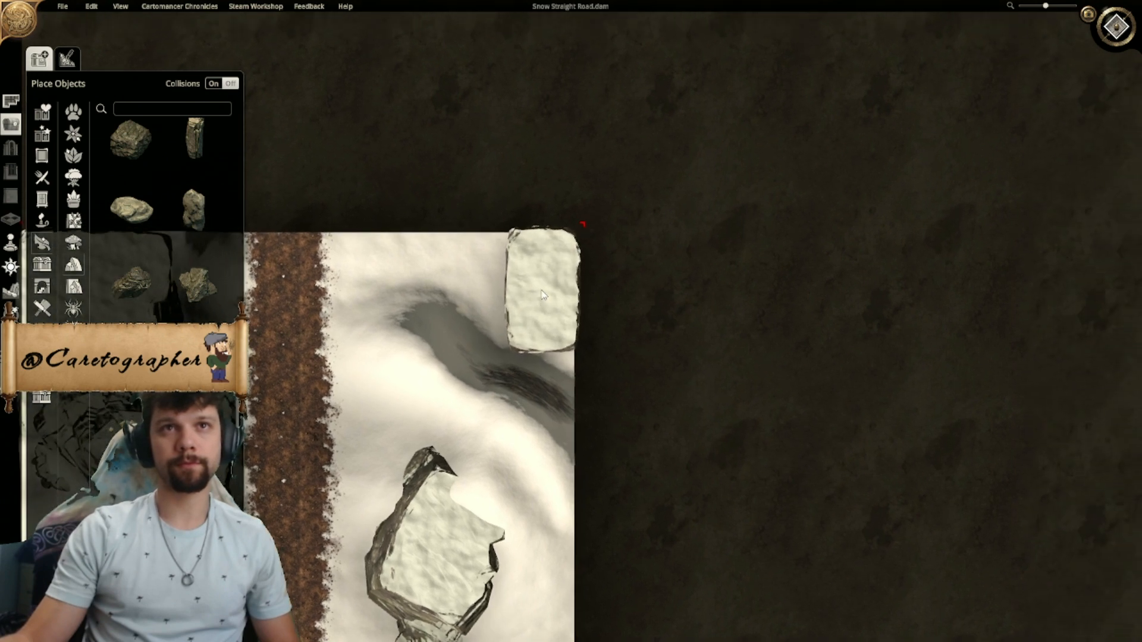
{"action": "scroll", "coordinate": [541, 294], "scroll_direction": "down", "scroll_amount": 4}
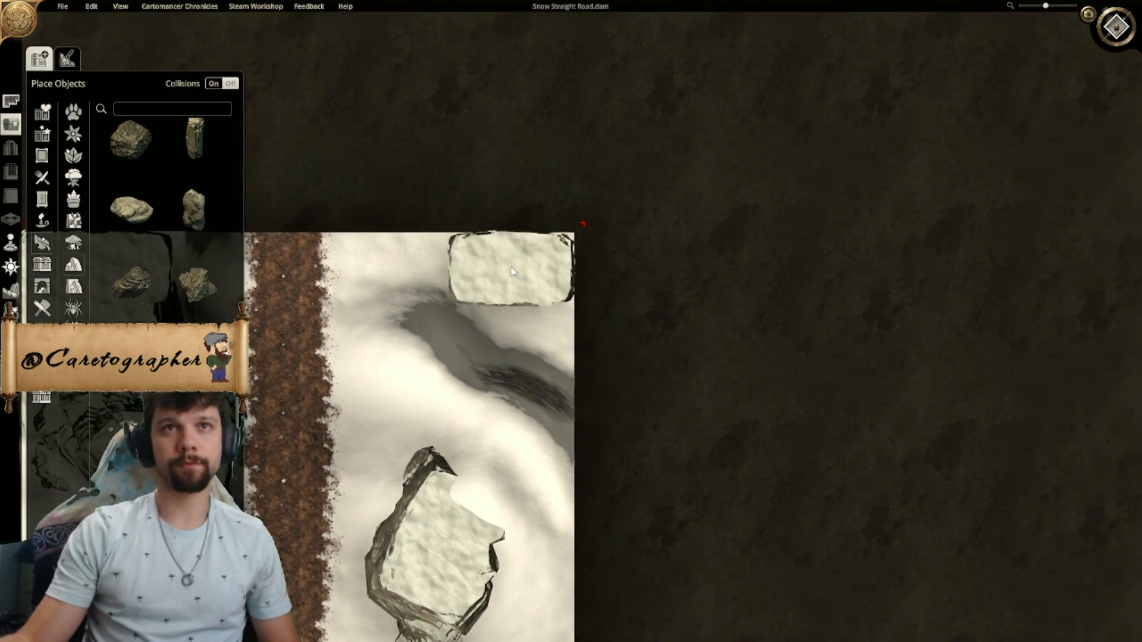
{"action": "right_click_drag", "start_coordinate": [515, 262], "coordinate": [538, 293]}
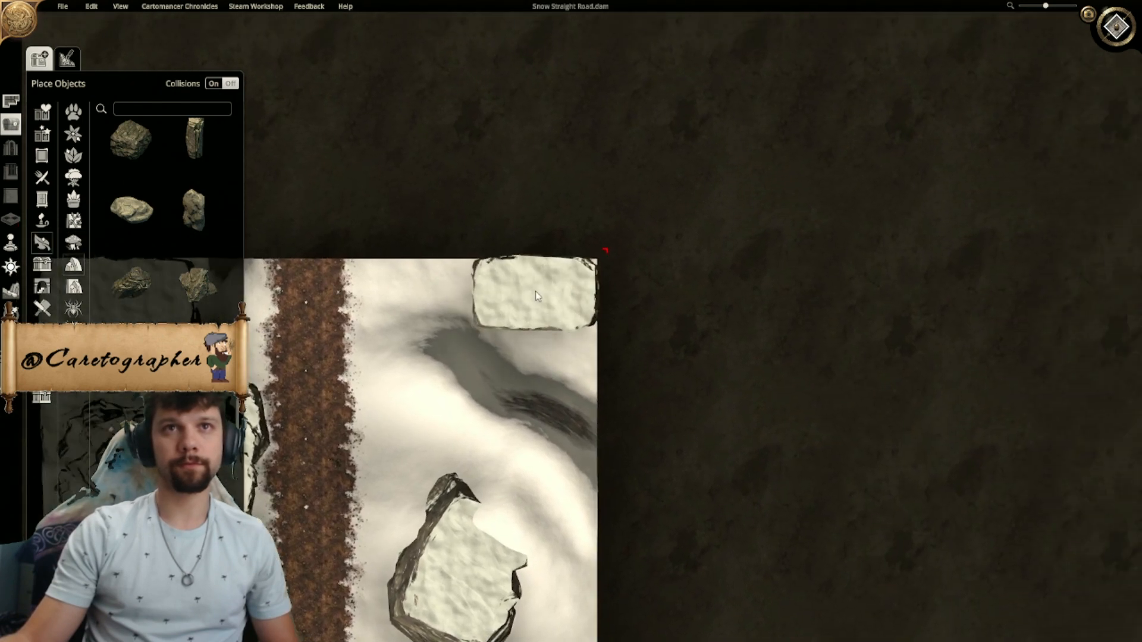
{"action": "left_click", "coordinate": [537, 290]}
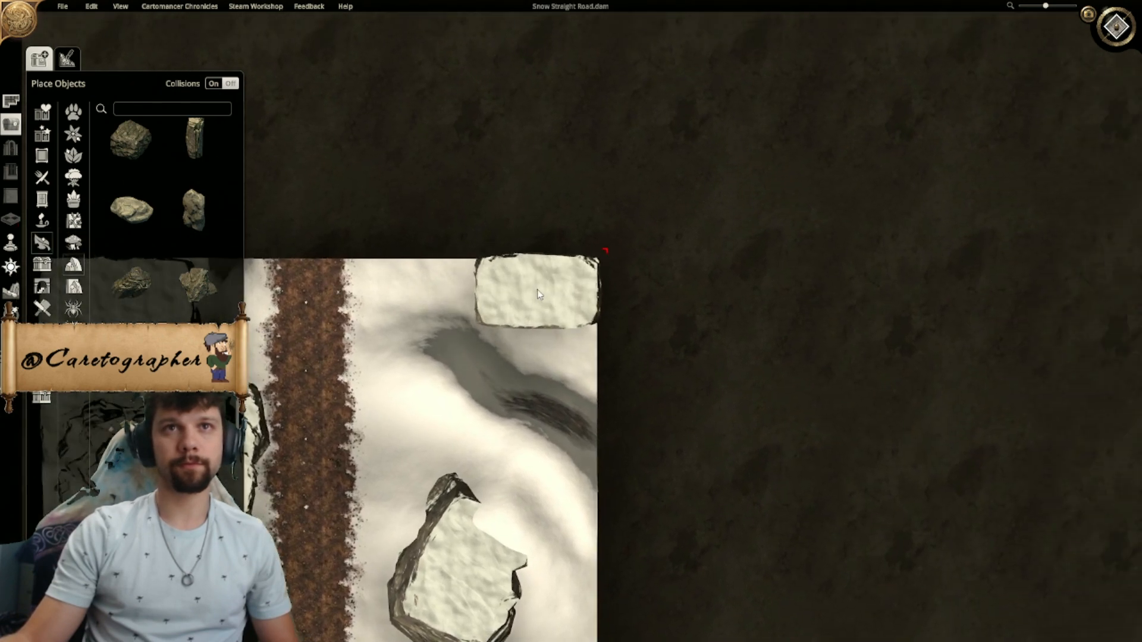
{"action": "scroll", "coordinate": [537, 290], "scroll_direction": "down", "scroll_amount": 3, "text": "ctrl"}
{"action": "right_click_drag", "start_coordinate": [488, 364], "coordinate": [679, 284]}
{"action": "scroll", "coordinate": [794, 296], "scroll_direction": "down", "scroll_amount": 3, "text": "ctrl"}
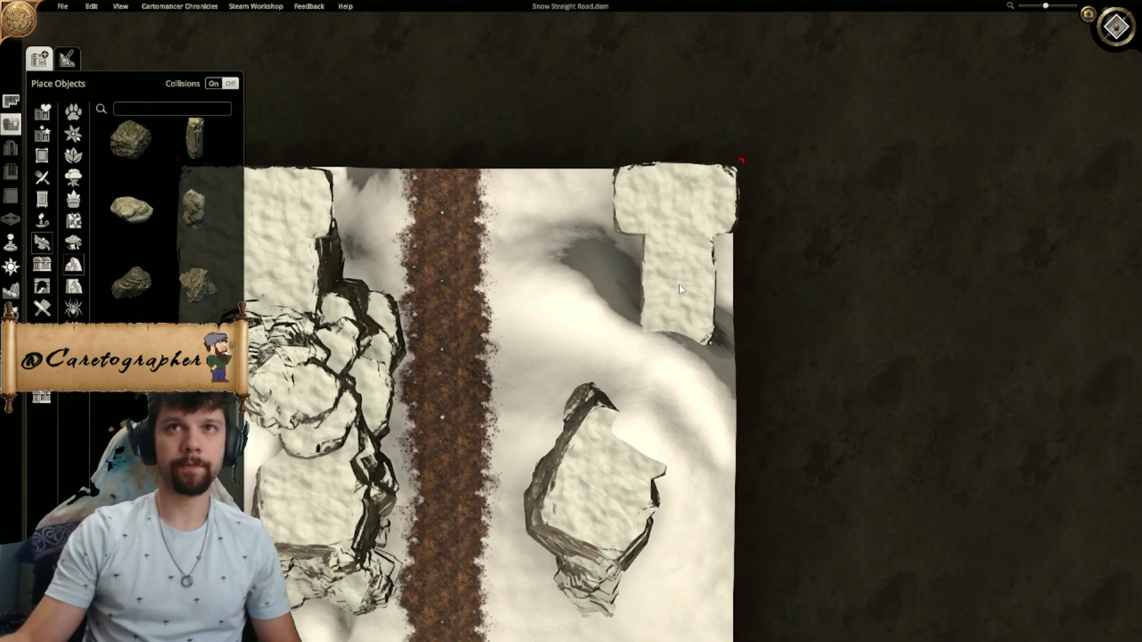
{"action": "left_click", "coordinate": [705, 247]}
{"action": "scroll", "coordinate": [595, 266], "scroll_direction": "down", "scroll_amount": 3, "text": "ctrl"}
{"action": "right_click_drag", "start_coordinate": [548, 267], "coordinate": [709, 273]}
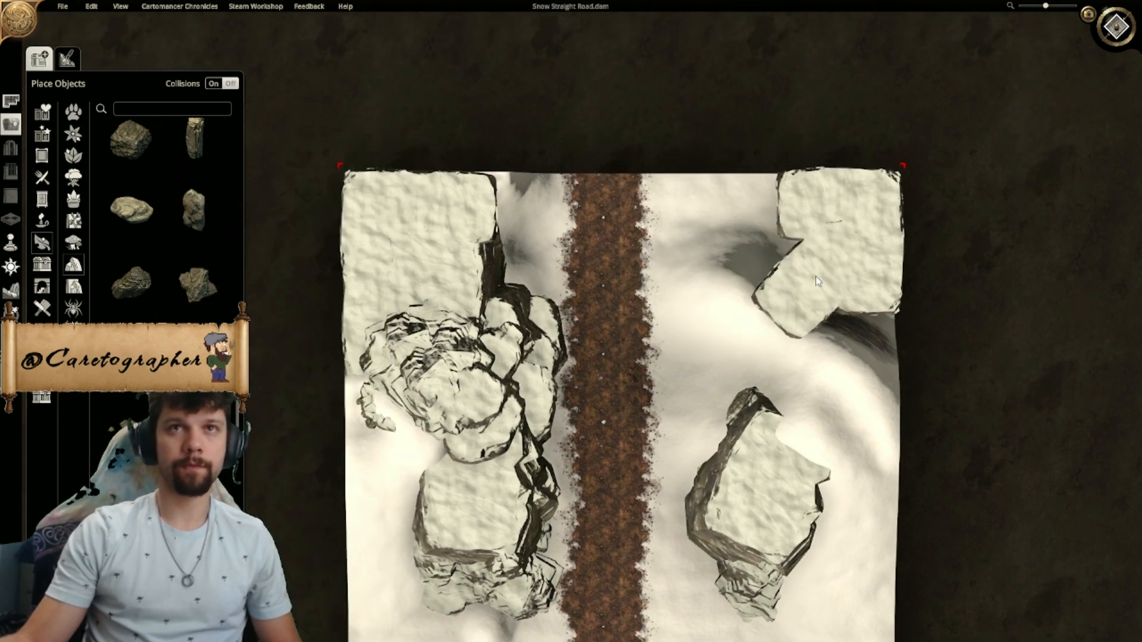
{"action": "scroll", "coordinate": [763, 263], "scroll_direction": "down", "scroll_amount": 2, "text": "ctrl"}
{"action": "right_click_drag", "start_coordinate": [736, 282], "coordinate": [706, 249]}
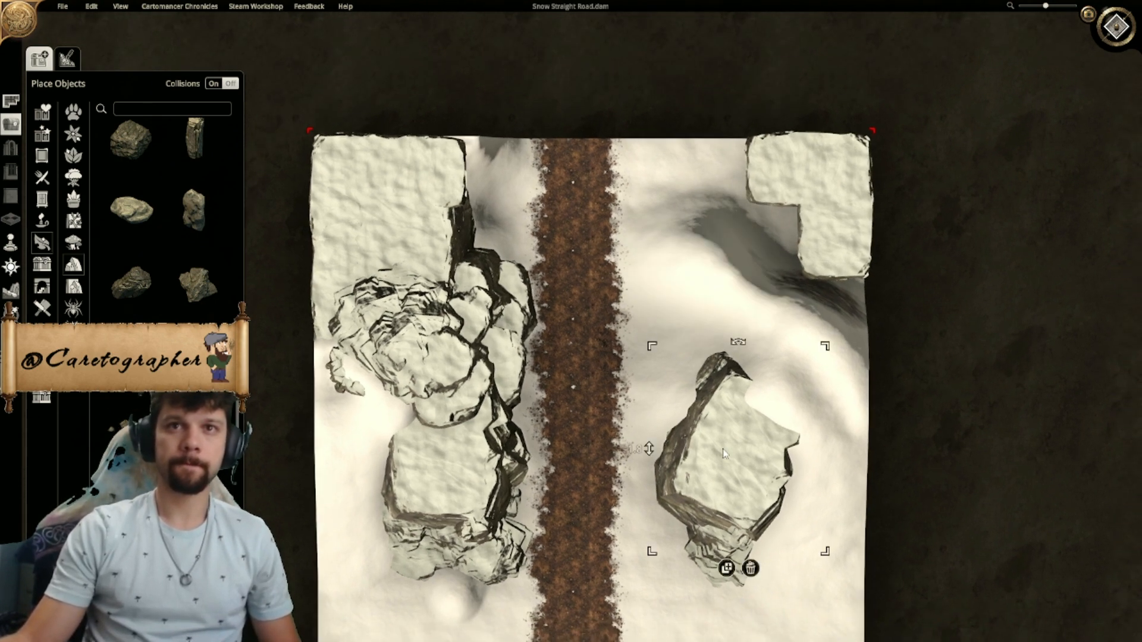
- Duplicate the large rock east of the road, rotate the copy and place it against the west side of the northeast cliffs
{"action": "left_click", "coordinate": [727, 568]}
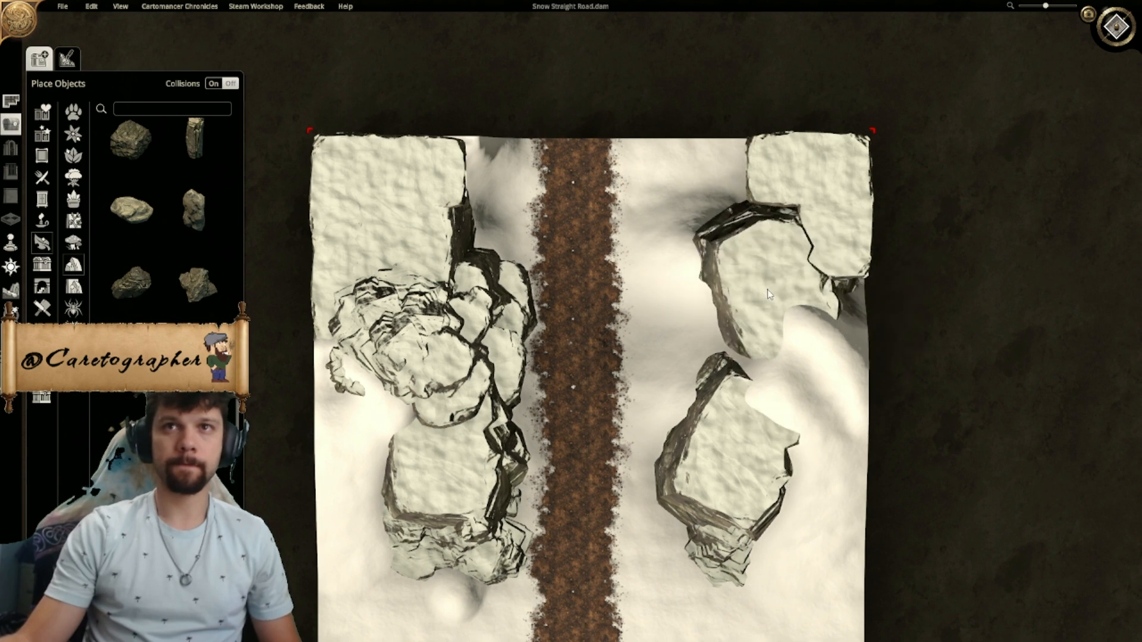
{"action": "scroll", "coordinate": [767, 297], "scroll_direction": "up", "scroll_amount": 8, "text": "ctrl"}
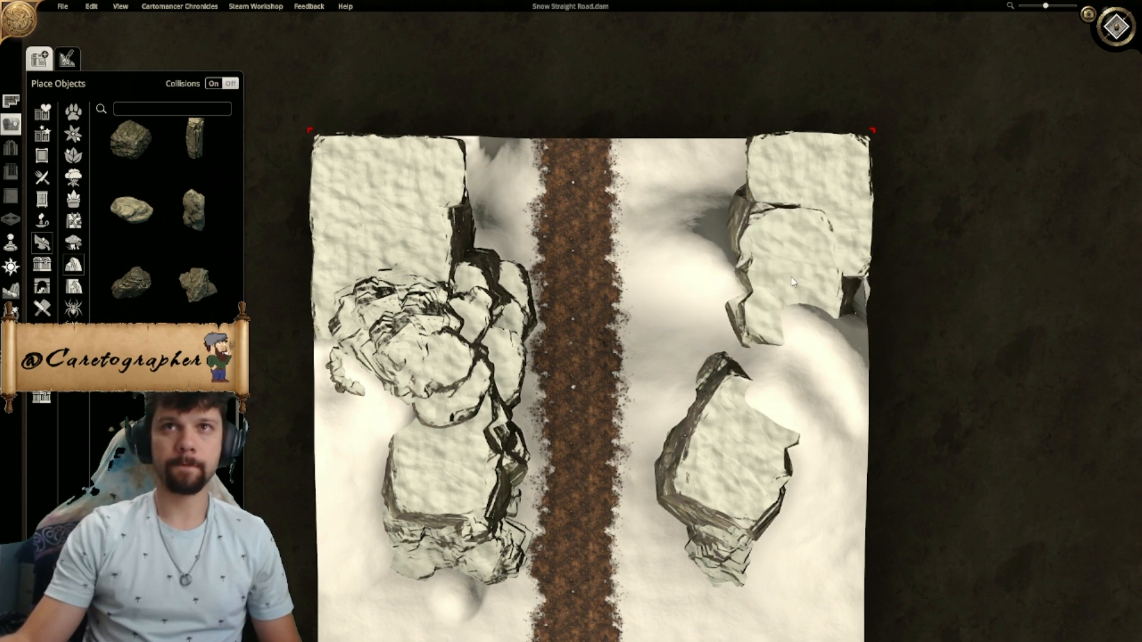
{"action": "scroll", "coordinate": [793, 269], "scroll_direction": "up", "scroll_amount": 5, "text": "ctrl"}
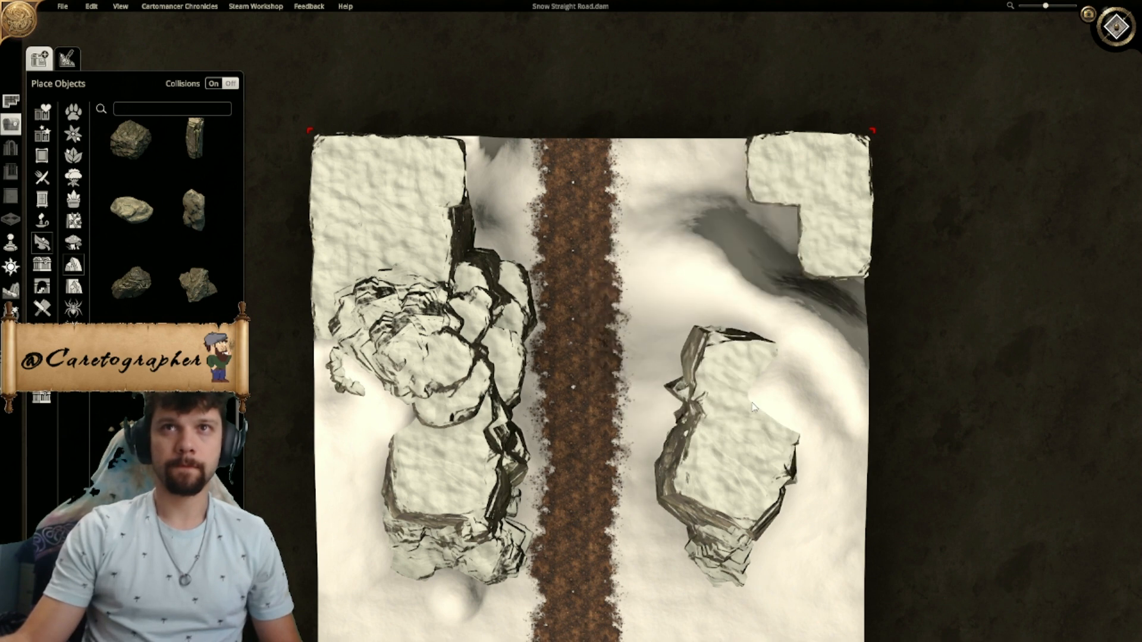
{"action": "left_click", "coordinate": [803, 218]}
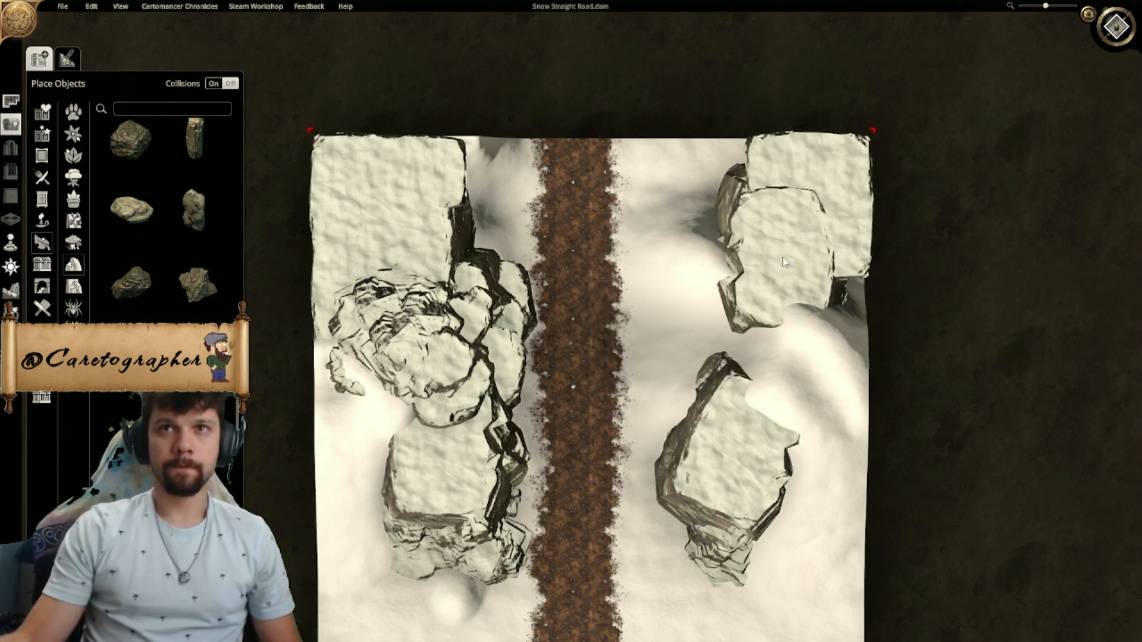
{"action": "scroll", "coordinate": [765, 265], "scroll_direction": "down", "scroll_amount": 5, "text": "ctrl"}
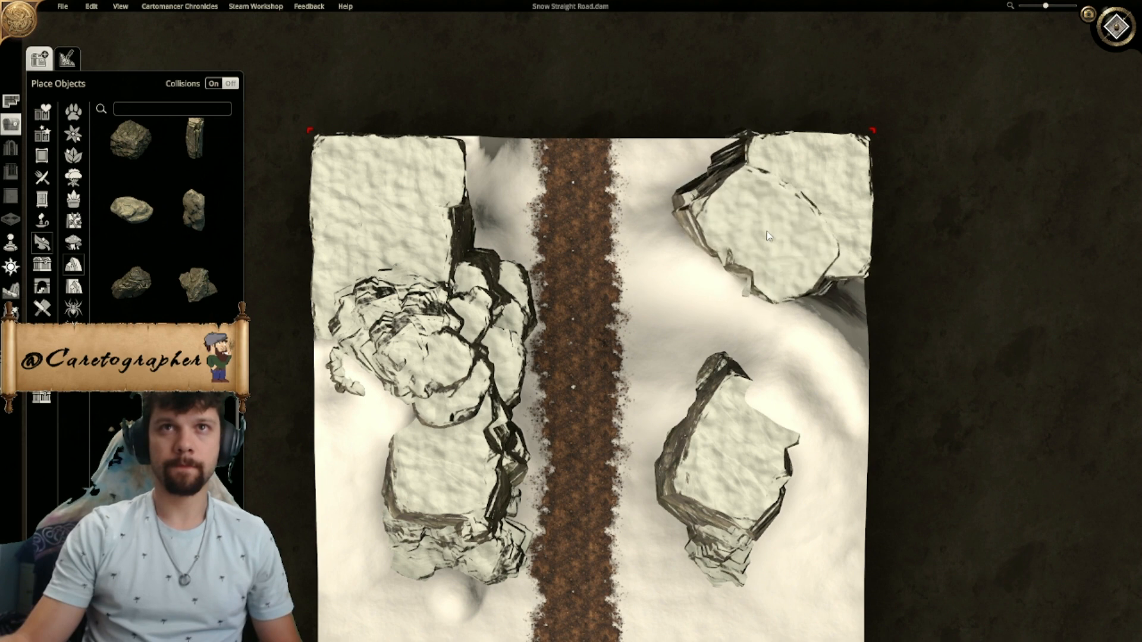
{"action": "scroll", "coordinate": [754, 238], "scroll_direction": "up", "scroll_amount": 5, "text": "ctrl"}
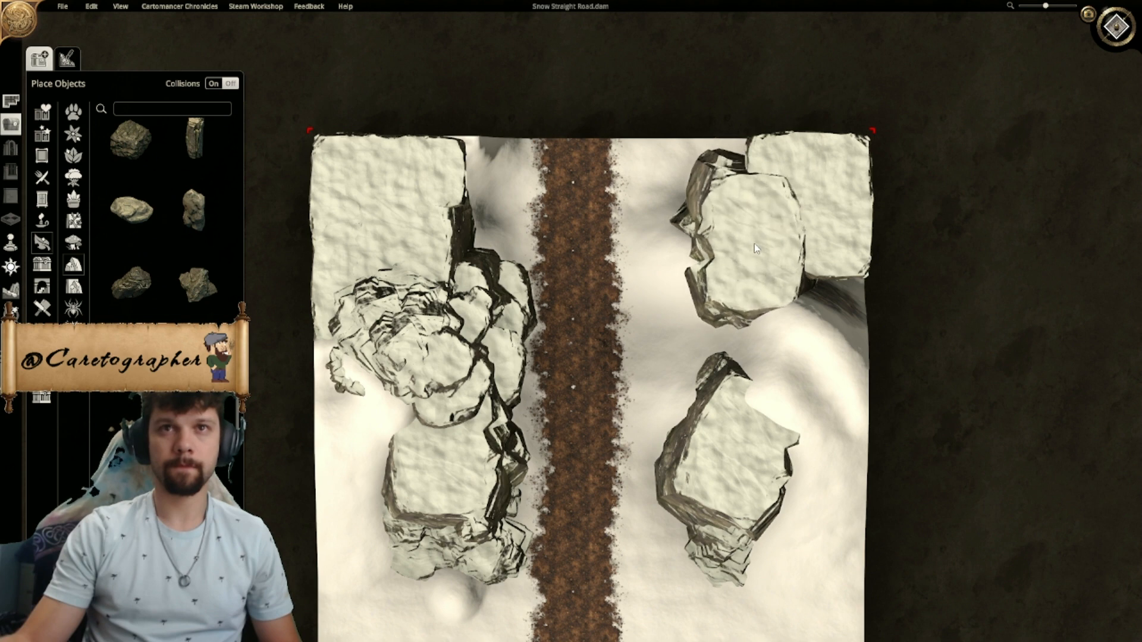
{"action": "left_click", "coordinate": [754, 244]}
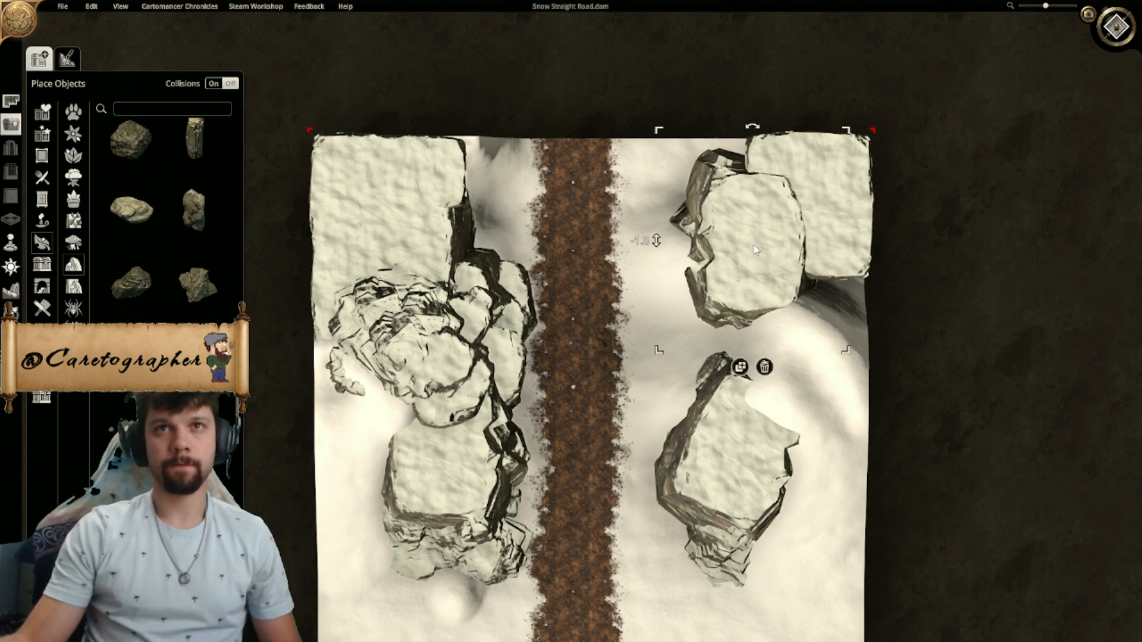
{"action": "middle_click_drag", "start_coordinate": [720, 285], "coordinate": [637, 263]}
{"action": "left_click", "coordinate": [653, 345]}
{"action": "scroll", "coordinate": [642, 208], "scroll_direction": "down", "scroll_amount": 6, "text": "shift"}
{"action": "scroll", "coordinate": [641, 208], "scroll_direction": "down", "scroll_amount": 5, "text": "shift"}
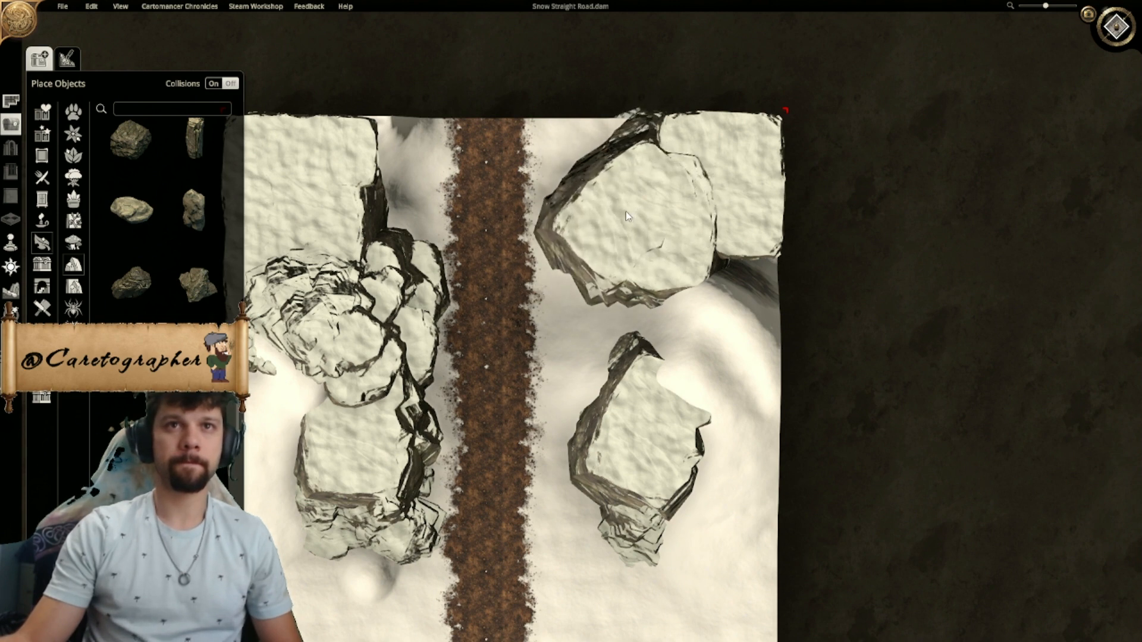
{"action": "scroll", "coordinate": [626, 210], "scroll_direction": "down", "scroll_amount": 3, "text": "shift"}
{"action": "scroll", "coordinate": [626, 213], "scroll_direction": "down", "scroll_amount": 2, "text": "shift"}
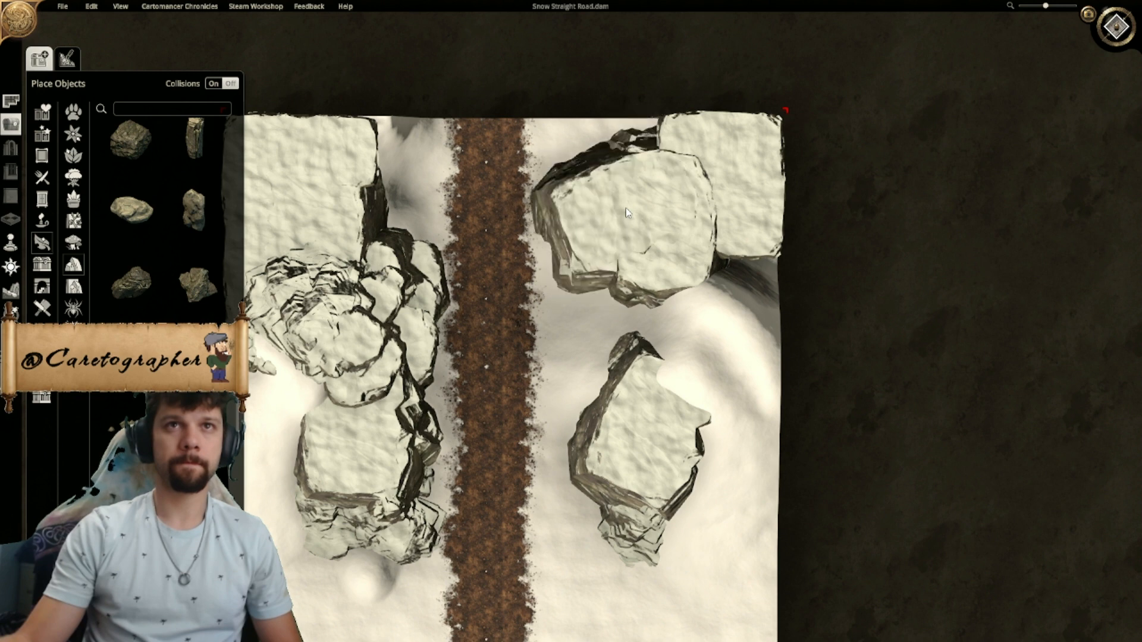
{"action": "scroll", "coordinate": [626, 213], "scroll_direction": "down", "scroll_amount": 2, "text": "shift"}
- Examine the copied rock, the original rock and the snow gap between them from overhead and perspective angles
{"action": "right_click_drag", "start_coordinate": [591, 291], "coordinate": [684, 147]}
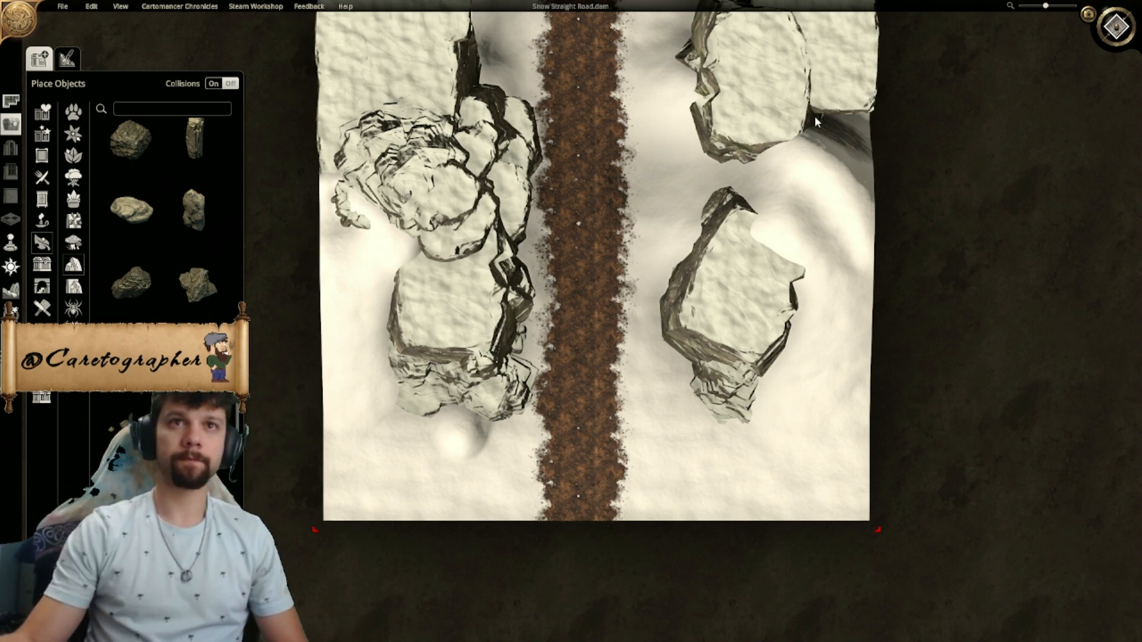
{"action": "scroll", "coordinate": [896, 146], "scroll_direction": "down", "scroll_amount": 1}
{"action": "right_click_drag", "start_coordinate": [709, 158], "coordinate": [678, 186]}
{"action": "middle_click_drag", "start_coordinate": [548, 293], "coordinate": [847, 41]}
{"action": "scroll", "coordinate": [848, 41], "scroll_direction": "up", "scroll_amount": 4}
{"action": "scroll", "coordinate": [848, 40], "scroll_direction": "down", "scroll_amount": 4}
{"action": "scroll", "coordinate": [571, 369], "scroll_direction": "up", "scroll_amount": 2}
{"action": "middle_click_drag", "start_coordinate": [571, 368], "coordinate": [744, 273]}
{"action": "middle_click_drag", "start_coordinate": [574, 253], "coordinate": [497, 262]}
{"action": "right_click_drag", "start_coordinate": [497, 261], "coordinate": [604, 357]}
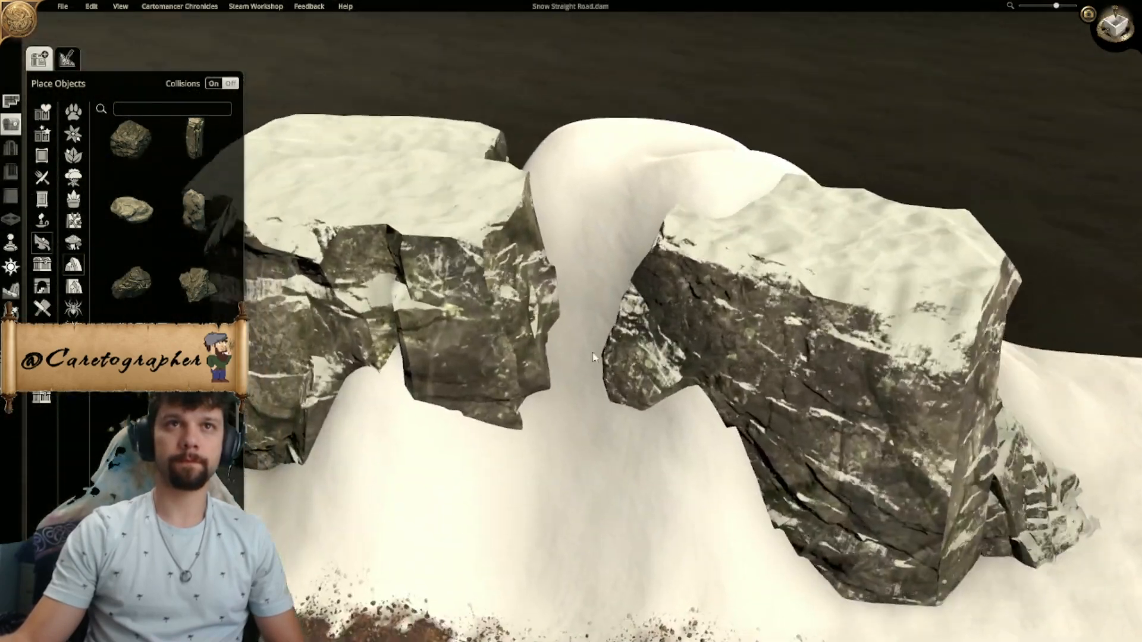
{"action": "middle_click_drag", "start_coordinate": [604, 357], "coordinate": [482, 320]}
{"action": "right_click_drag", "start_coordinate": [480, 315], "coordinate": [600, 406]}
- Rotate the copied rock so its broad flat face looks toward the road, and nudge it closer to the original rock
{"action": "left_click_drag", "start_coordinate": [449, 308], "coordinate": [484, 291]}
{"action": "scroll", "coordinate": [483, 293], "scroll_direction": "down", "scroll_amount": 3}
{"action": "middle_click_drag", "start_coordinate": [483, 293], "coordinate": [506, 263]}
{"action": "left_click_drag", "start_coordinate": [506, 263], "coordinate": [499, 276]}
{"action": "scroll", "coordinate": [499, 276], "scroll_direction": "down", "scroll_amount": 2}
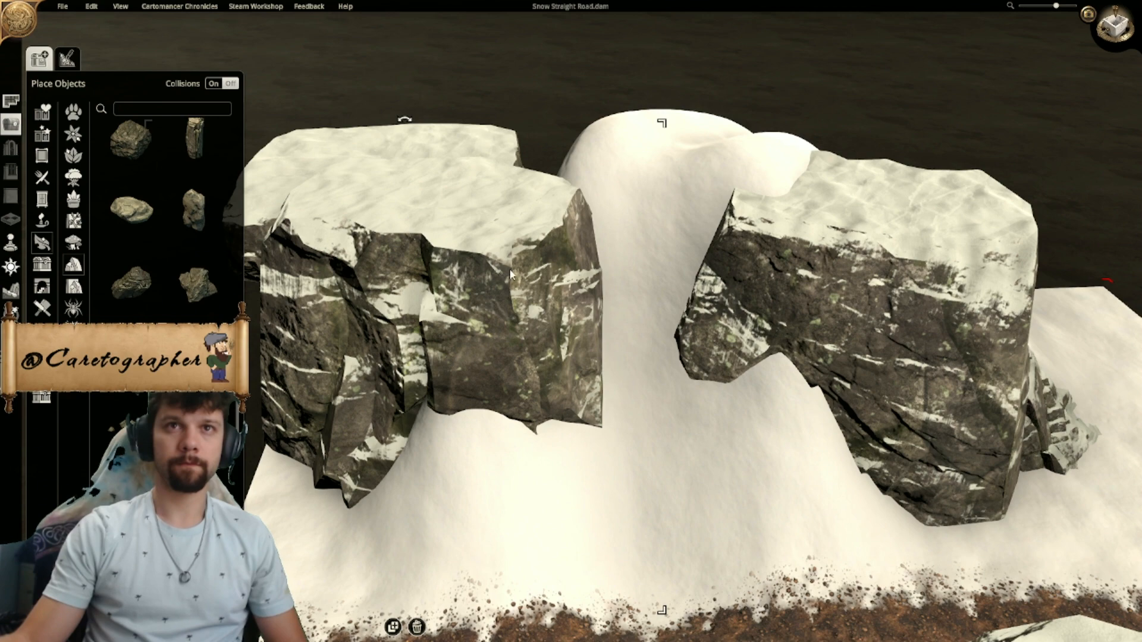
{"action": "scroll", "coordinate": [509, 274], "scroll_direction": "down", "scroll_amount": 4}
{"action": "scroll", "coordinate": [509, 273], "scroll_direction": "down", "scroll_amount": 5}
{"action": "scroll", "coordinate": [519, 303], "scroll_direction": "down", "scroll_amount": 5}
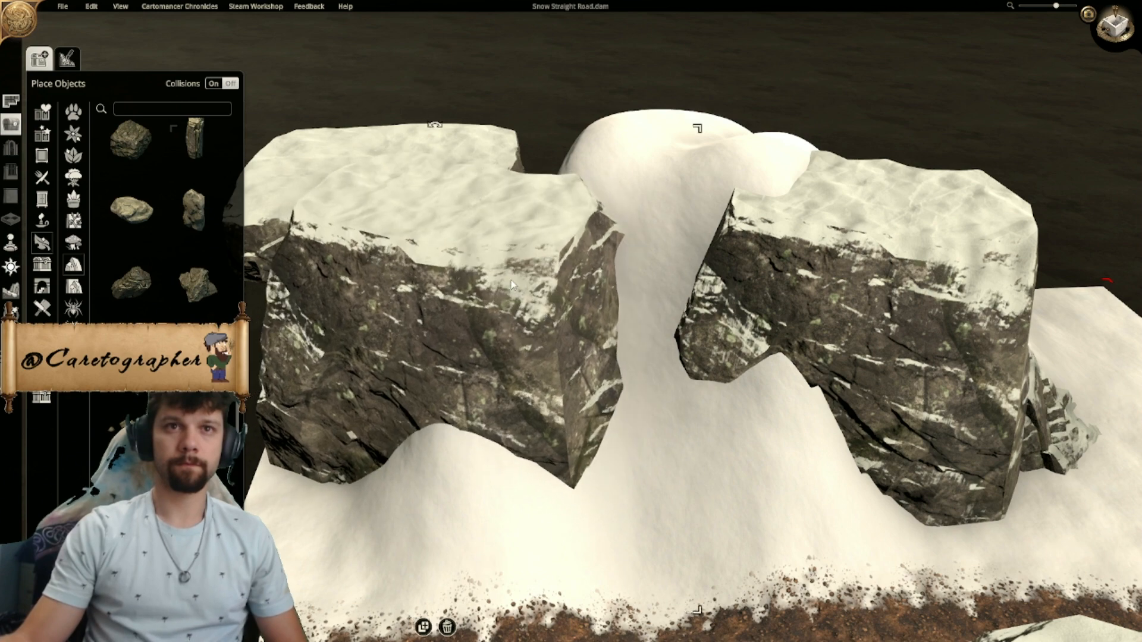
{"action": "scroll", "coordinate": [511, 280], "scroll_direction": "down", "scroll_amount": 4}
{"action": "scroll", "coordinate": [535, 363], "scroll_direction": "down", "scroll_amount": 4}
{"action": "middle_click_drag", "start_coordinate": [509, 272], "coordinate": [586, 397]}
{"action": "scroll", "coordinate": [576, 395], "scroll_direction": "up", "scroll_amount": 2}
{"action": "right_click_drag", "start_coordinate": [714, 407], "coordinate": [658, 247]}
- Extend the northeast cliffs southward with another snowy cliff piece along the map's east edge in the top-down view
{"action": "left_click", "coordinate": [1116, 24]}
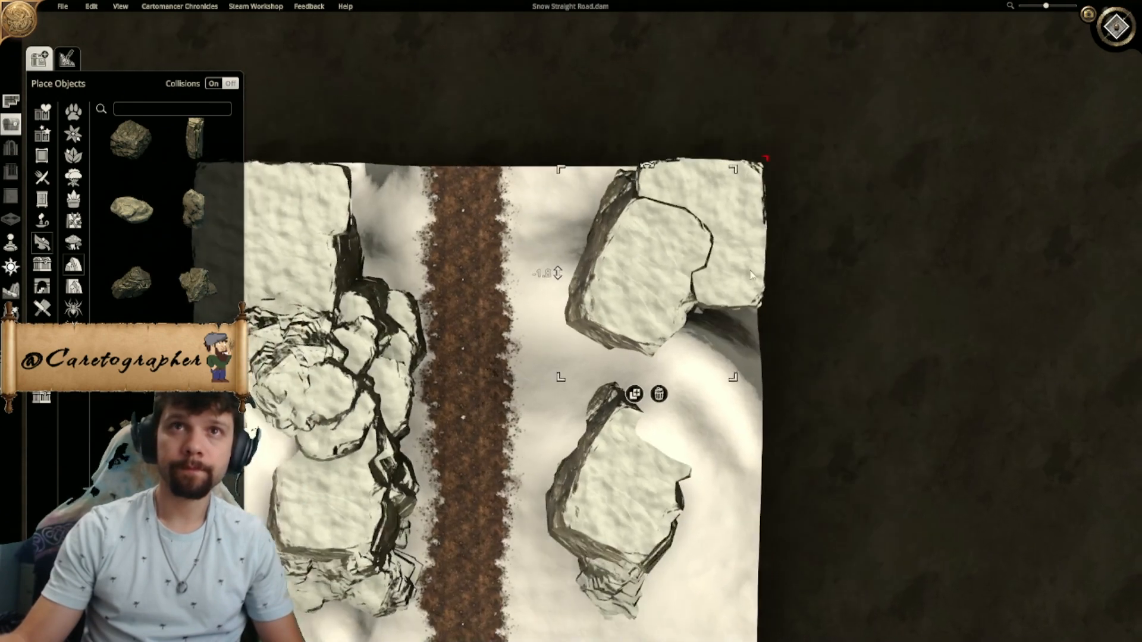
{"action": "right_click_drag", "start_coordinate": [781, 285], "coordinate": [698, 260]}
{"action": "scroll", "coordinate": [698, 264], "scroll_direction": "up", "scroll_amount": 2}
{"action": "left_click", "coordinate": [674, 291]}
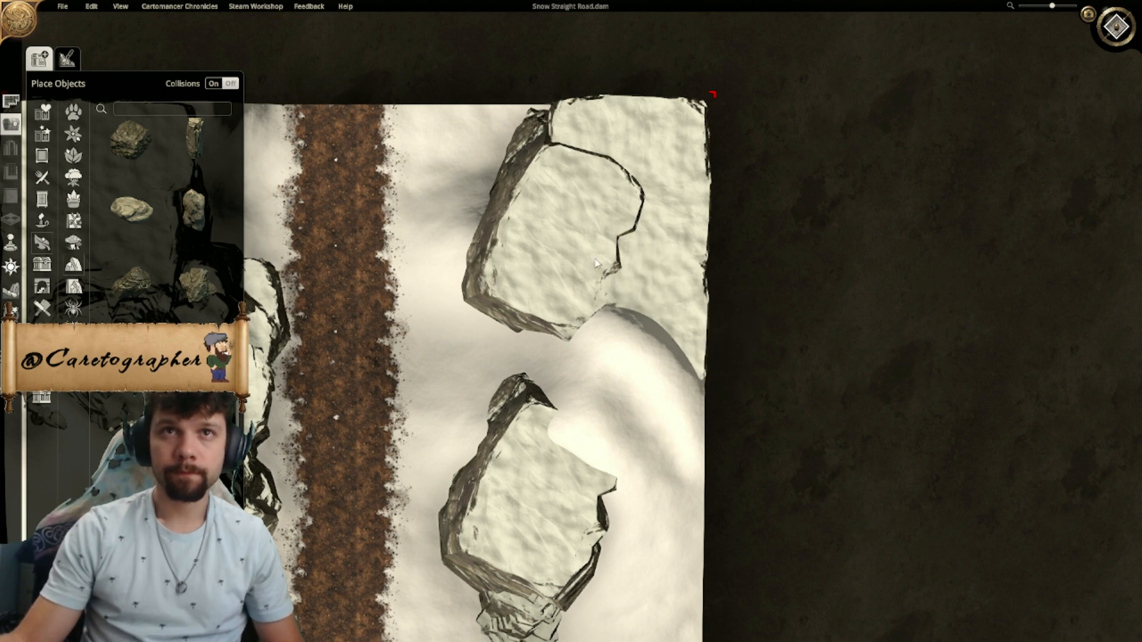
{"action": "right_click_drag", "start_coordinate": [514, 223], "coordinate": [619, 317]}
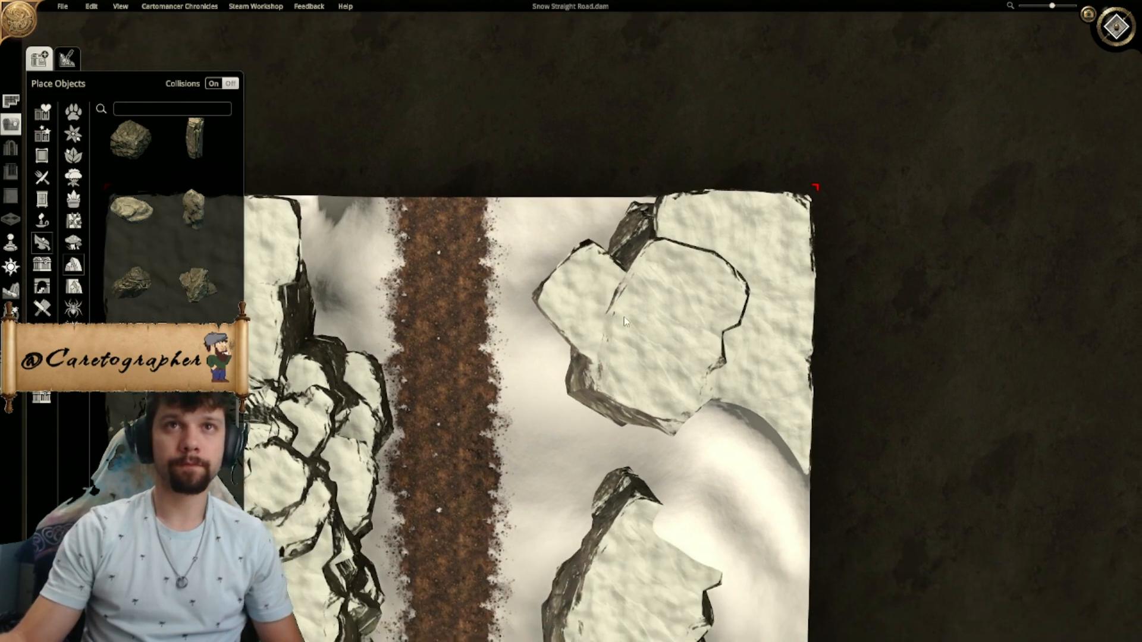
{"action": "left_click", "coordinate": [705, 237]}
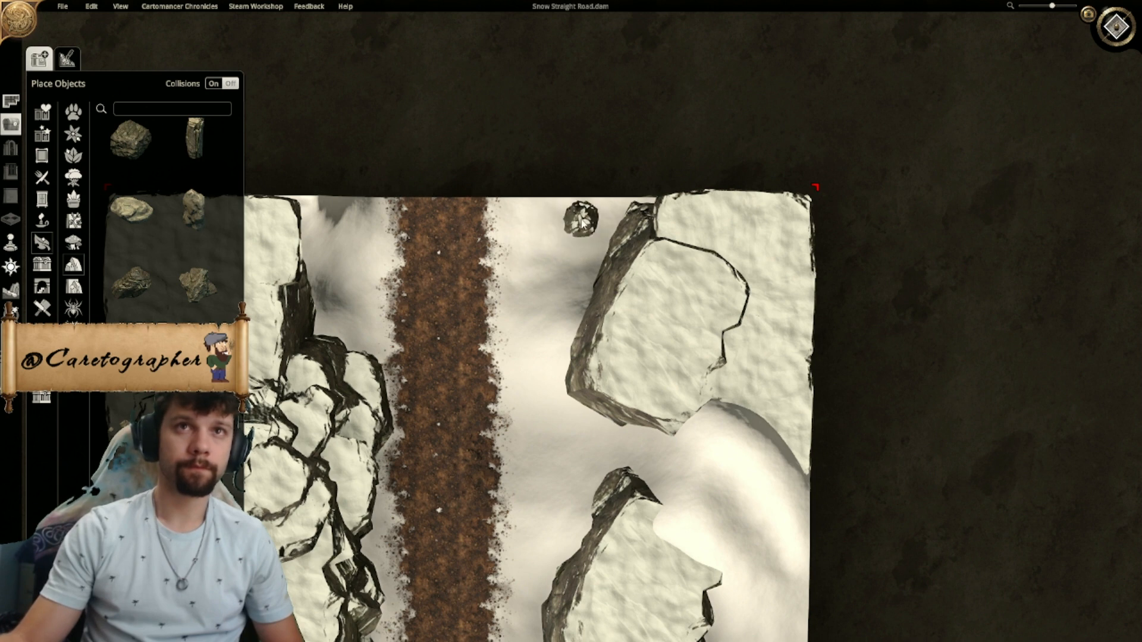
{"action": "left_click_drag", "start_coordinate": [657, 205], "coordinate": [554, 250]}
{"action": "left_click", "coordinate": [568, 315]}
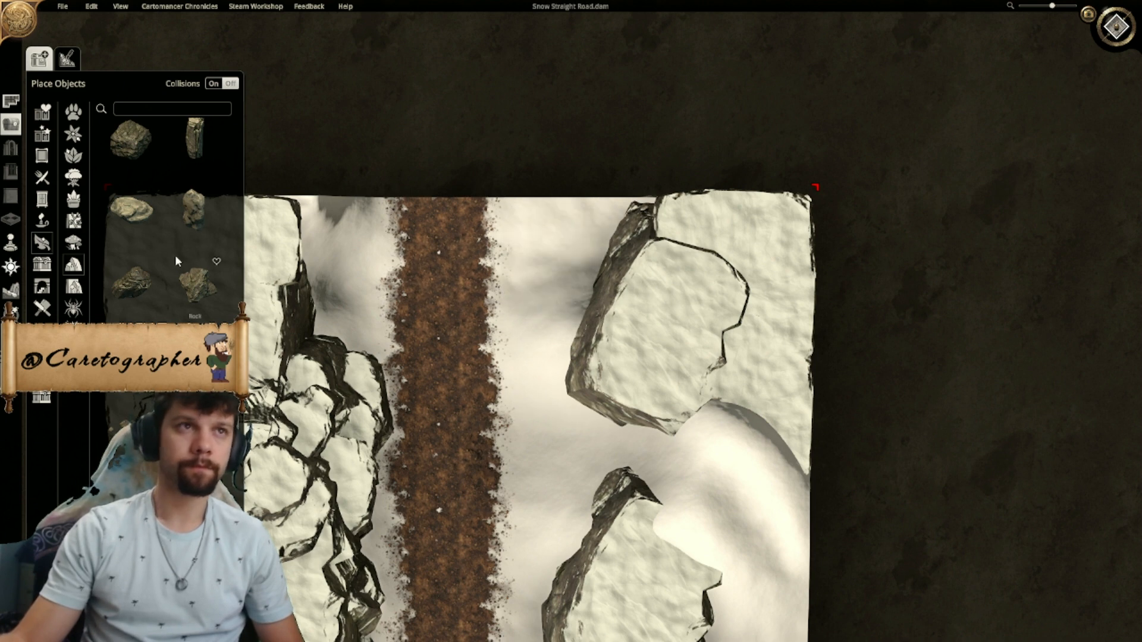
- Extend the map's north edge outward and raise the terrain beside the northeast cliffs at maximum brush strength
{"action": "left_click", "coordinate": [10, 290]}
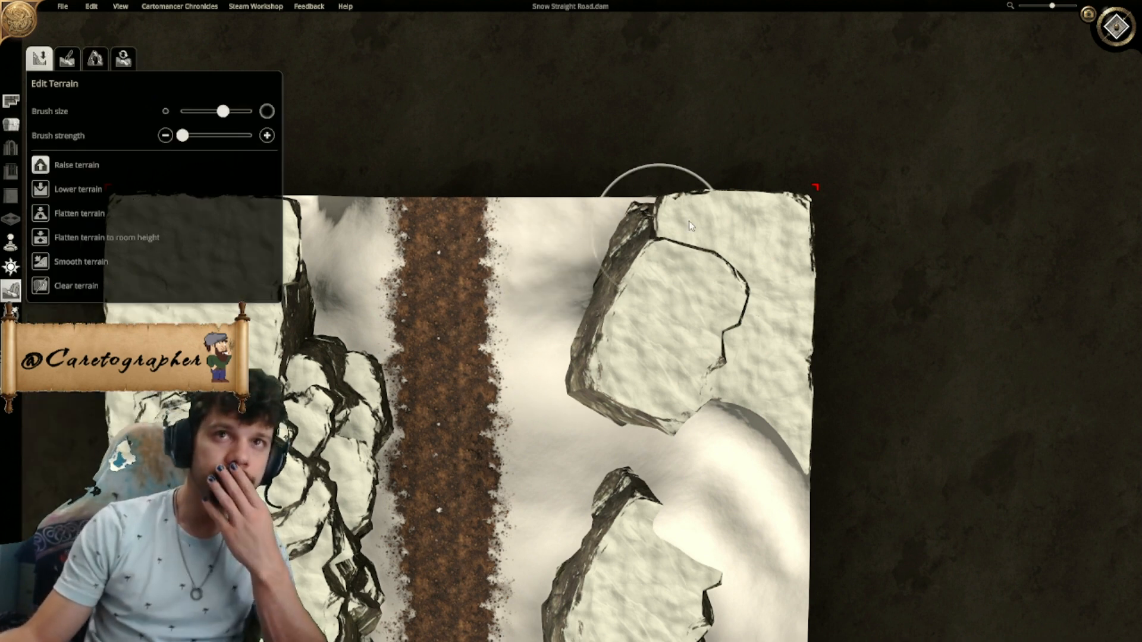
{"action": "left_click_drag", "start_coordinate": [815, 186], "coordinate": [816, 119]}
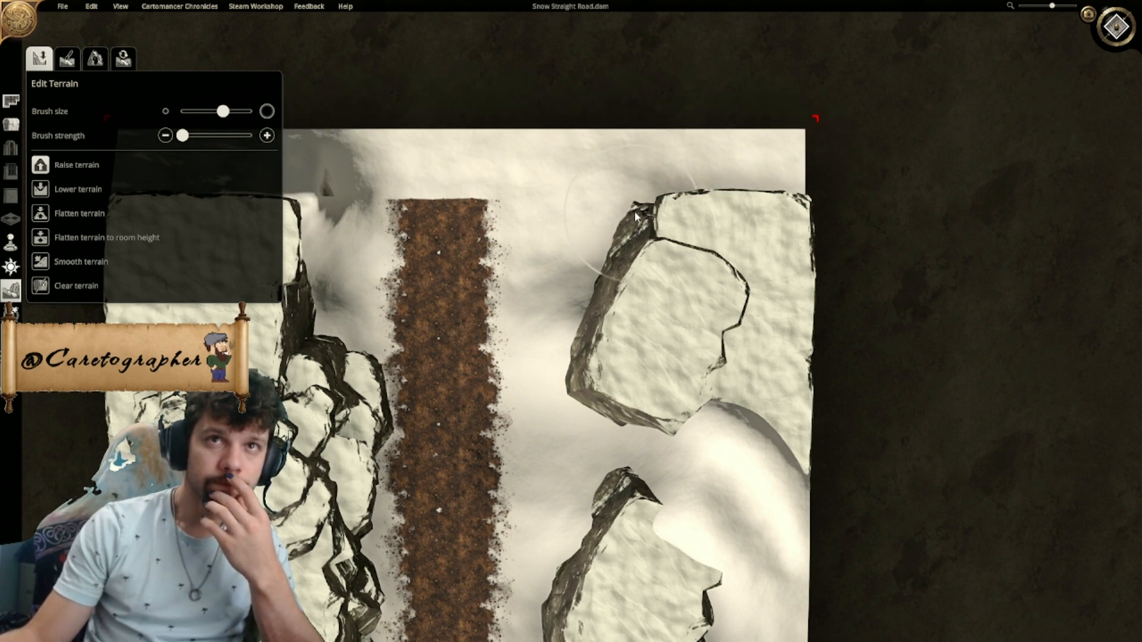
{"action": "left_click", "coordinate": [250, 135]}
{"action": "left_click_drag", "start_coordinate": [638, 216], "coordinate": [641, 223]}
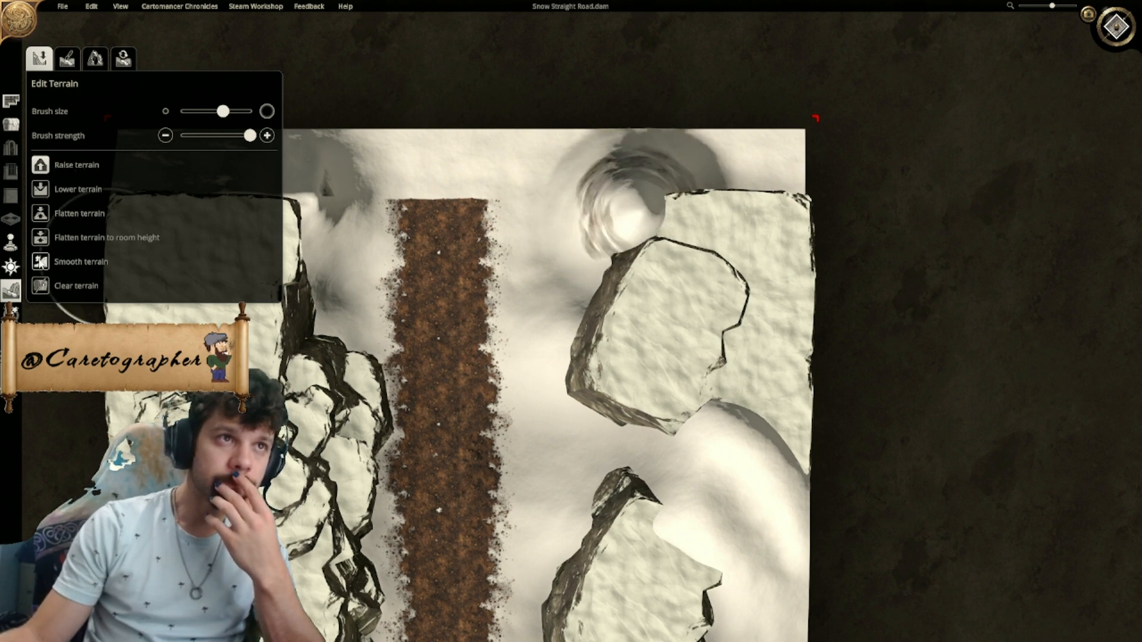
- Smooth the raised northeast terrain at minimum brush strength and trim the map's north edge back to the road's end
{"action": "left_click_drag", "start_coordinate": [250, 136], "coordinate": [107, 145]}
{"action": "mouse_move", "coordinate": [631, 219]}
{"action": "left_mouse_down"}
{"action": "mouse_move", "coordinate": [590, 245]}
{"action": "mouse_move", "coordinate": [532, 246]}
{"action": "left_mouse_up"}
{"action": "left_click_drag", "start_coordinate": [815, 119], "coordinate": [821, 205]}
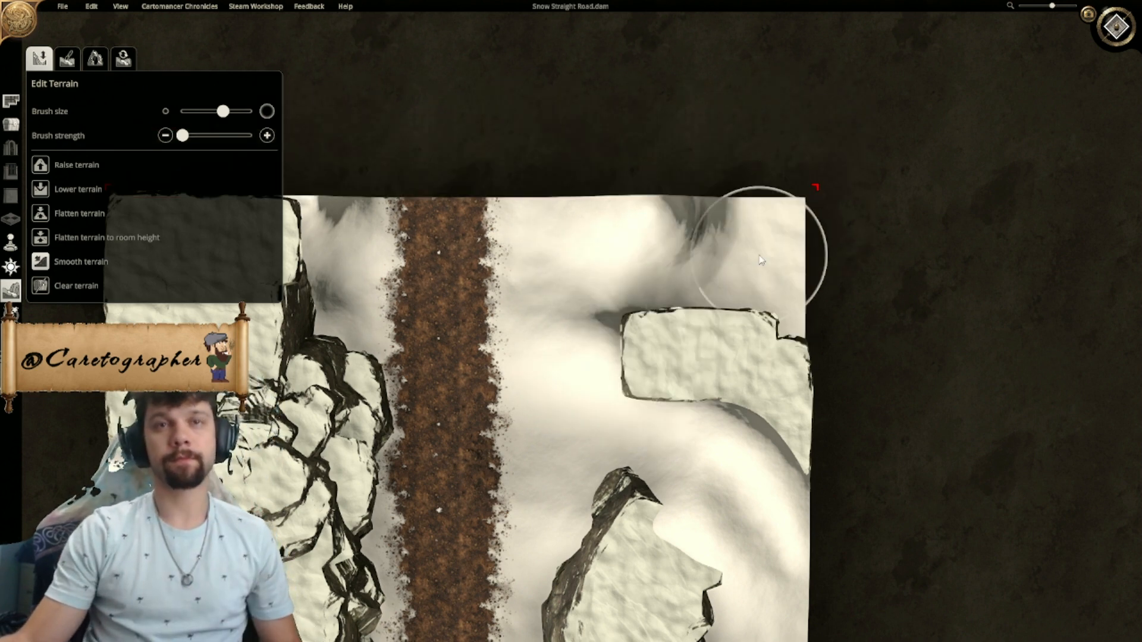
- Copy the snowy cliff piece and place copies to fill the map's northeast corner in the top-down view
{"action": "key", "text": "d"}
{"action": "key", "text": "w"}
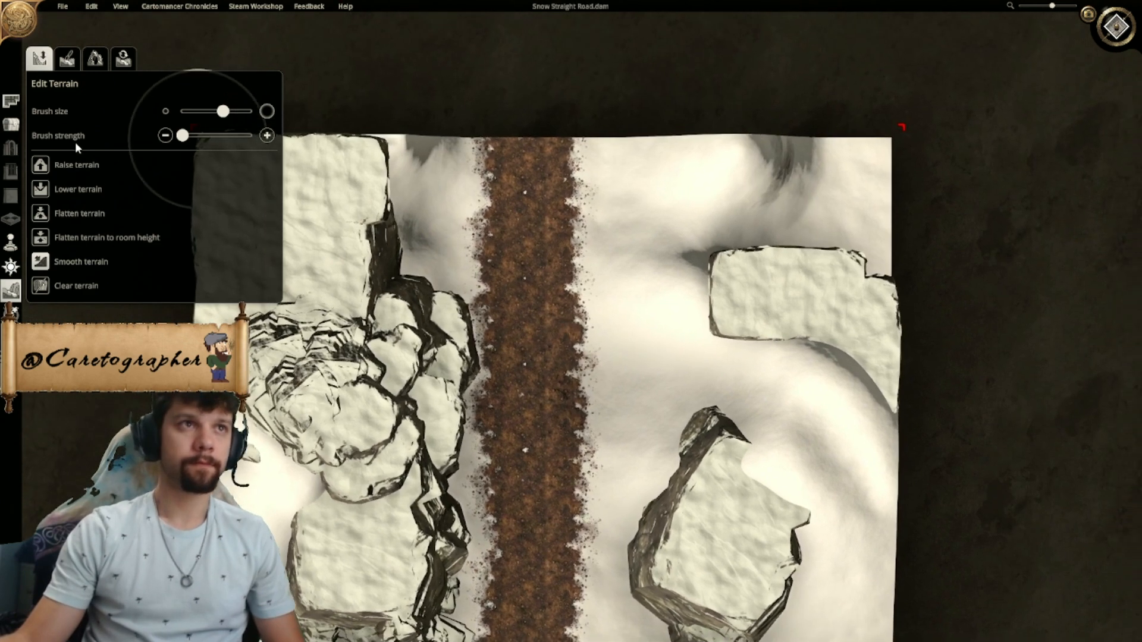
{"action": "left_click", "coordinate": [11, 125]}
{"action": "key", "text": "d"}
{"action": "key", "text": "d"}
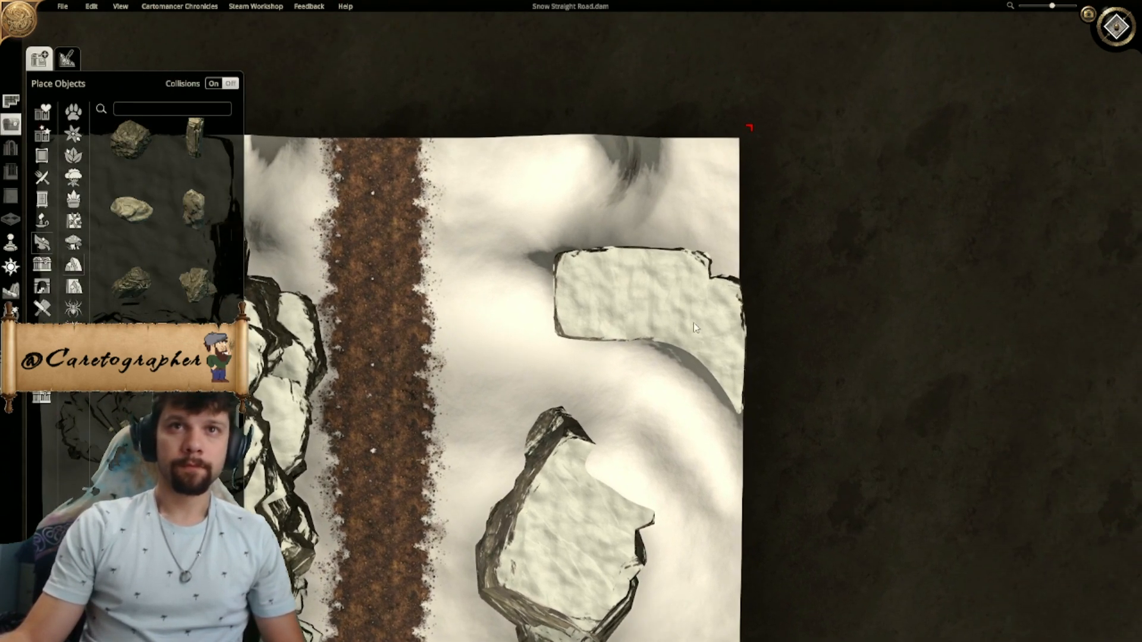
{"action": "left_click", "coordinate": [621, 362]}
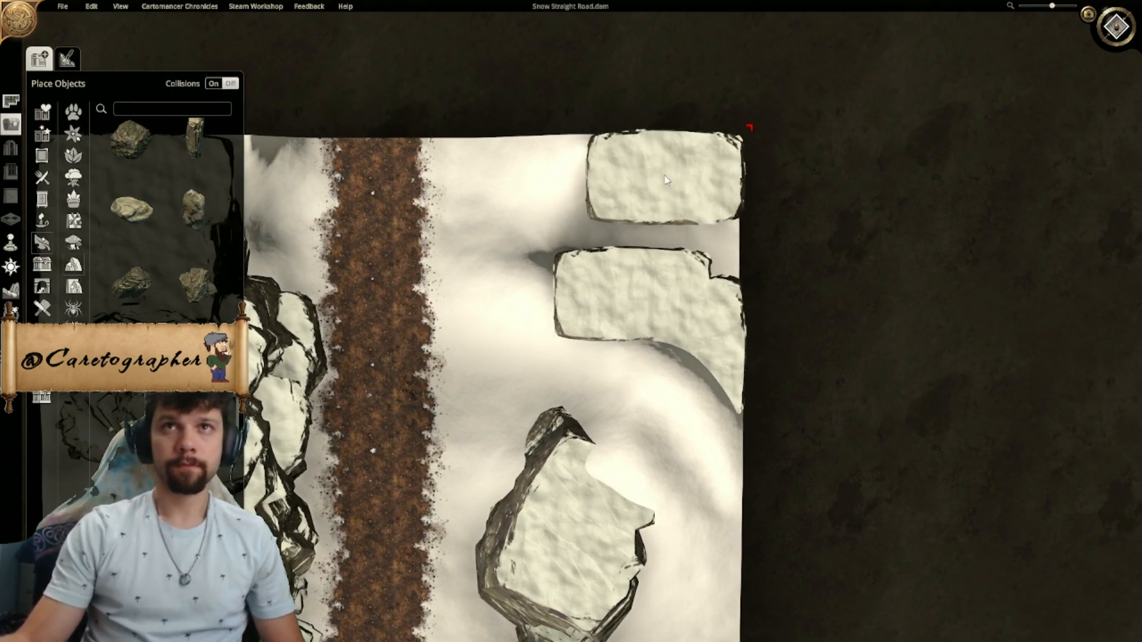
{"action": "left_click", "coordinate": [664, 180]}
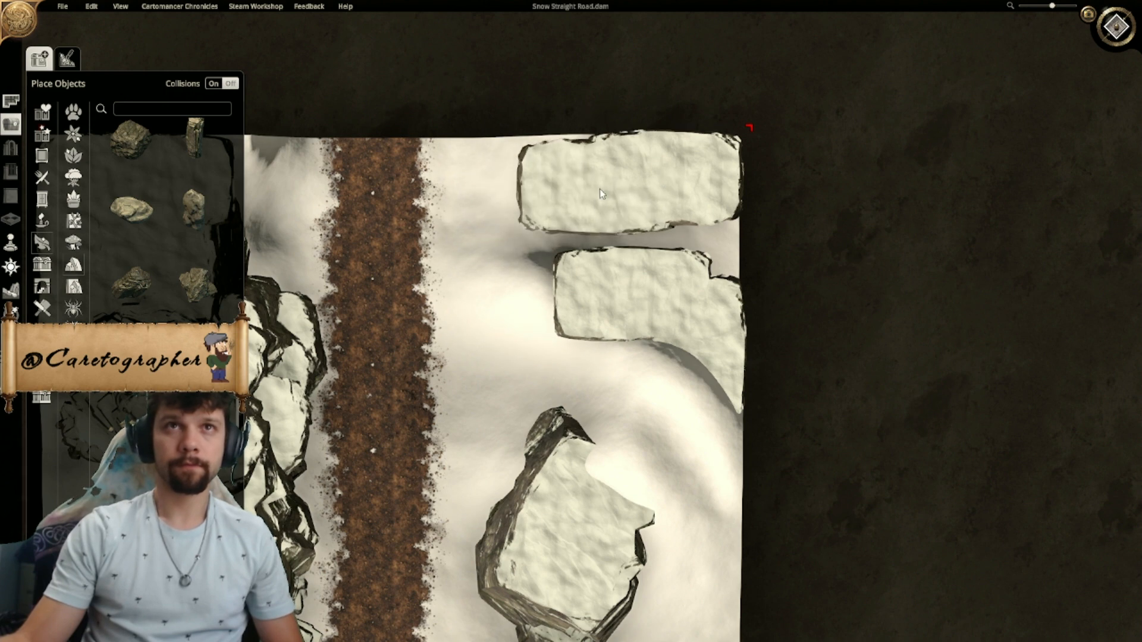
{"action": "key", "text": "r"}
{"action": "left_click", "coordinate": [692, 244]}
- Copy the large southeast rock, rotate the copy to face the road, and set it against the northeast cliffs at matching height
{"action": "left_click", "coordinate": [568, 627]}
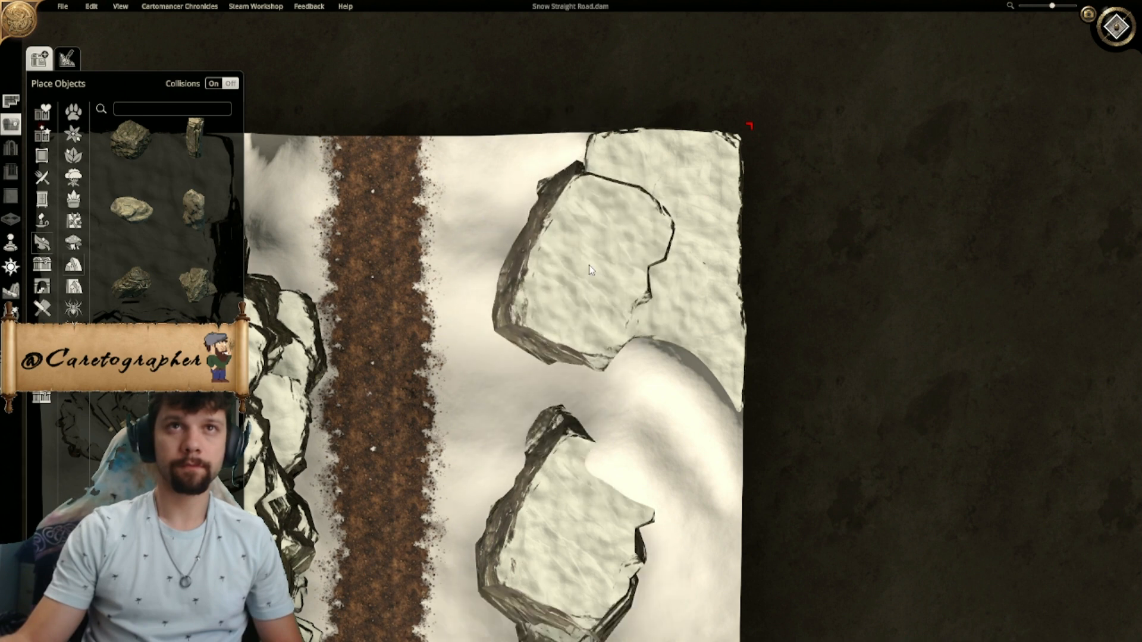
{"action": "scroll", "coordinate": [585, 270], "scroll_direction": "down", "scroll_amount": 3, "text": "ctrl"}
{"action": "scroll", "coordinate": [584, 270], "scroll_direction": "up", "scroll_amount": 3, "text": "alt"}
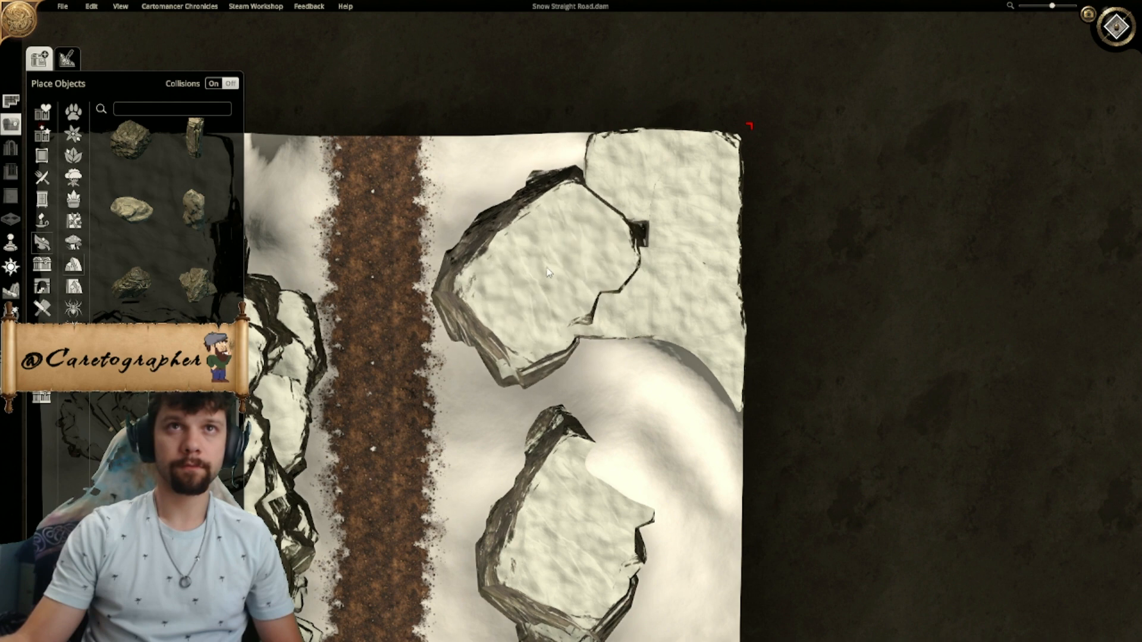
{"action": "scroll", "coordinate": [569, 266], "scroll_direction": "down", "scroll_amount": 1, "text": "alt"}
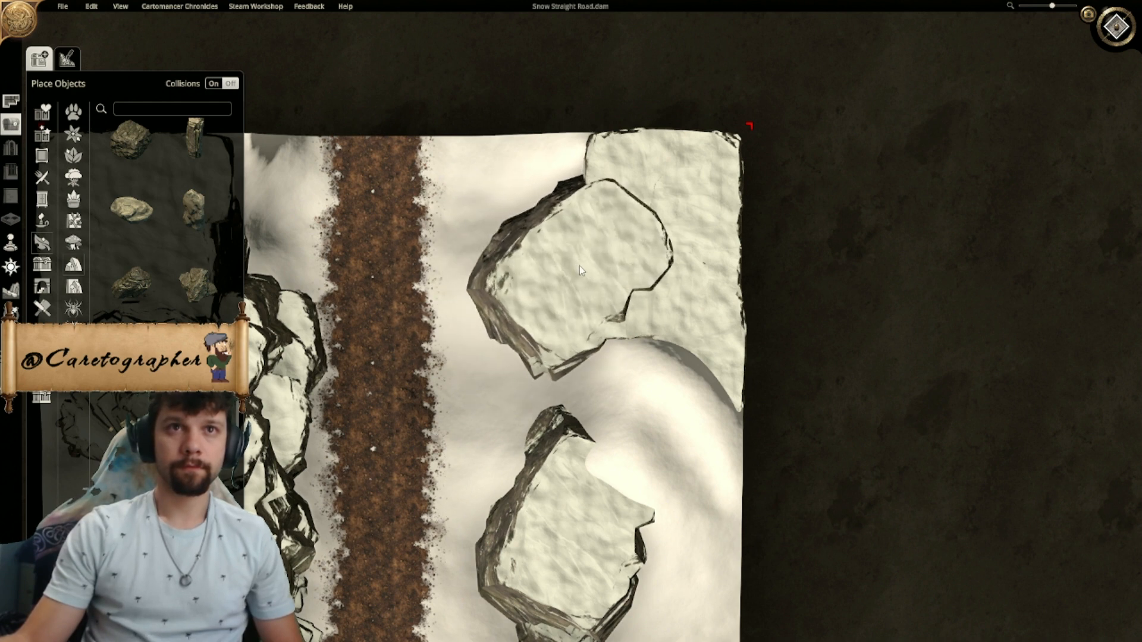
{"action": "left_click", "coordinate": [580, 266]}
{"action": "mouse_move", "coordinate": [479, 270]}
{"action": "left_mouse_down"}
{"action": "mouse_move", "coordinate": [471, 324]}
{"action": "mouse_move", "coordinate": [482, 251]}
{"action": "mouse_move", "coordinate": [481, 289]}
{"action": "left_mouse_up"}
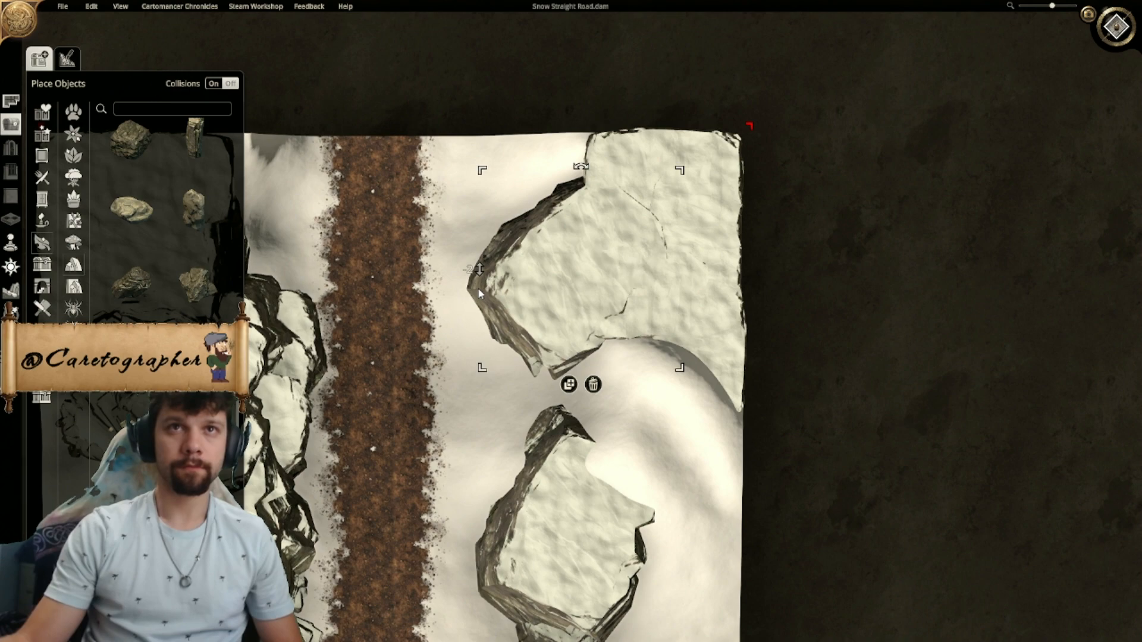
- Place a tall narrow rock against the east side of the large southeast rock and lower it to sit below the rock's top
{"action": "middle_click_drag", "start_coordinate": [666, 261], "coordinate": [574, 294]}
{"action": "scroll", "coordinate": [674, 227], "scroll_direction": "up", "scroll_amount": 4}
{"action": "scroll", "coordinate": [741, 309], "scroll_direction": "down", "scroll_amount": 8}
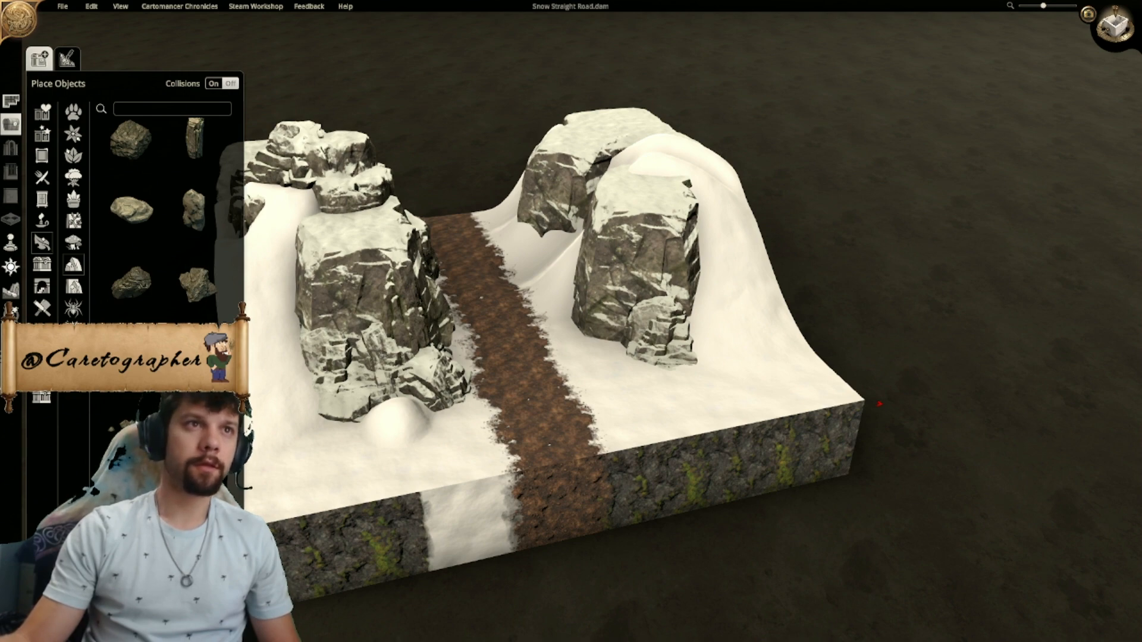
{"action": "middle_click_drag", "start_coordinate": [732, 437], "coordinate": [631, 403]}
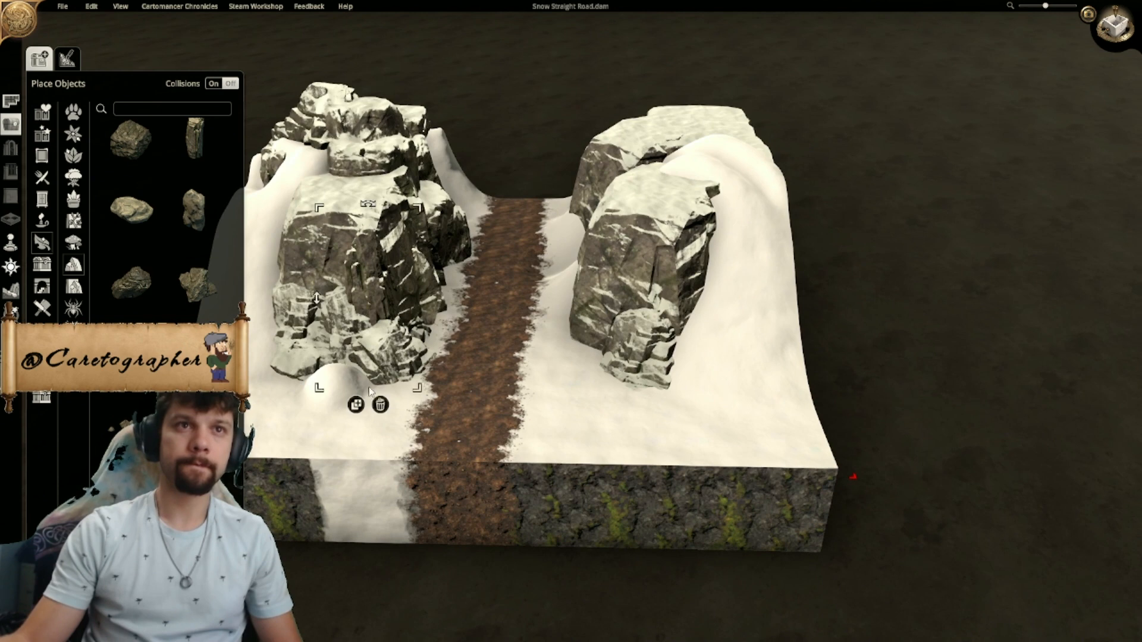
{"action": "scroll", "coordinate": [693, 333], "scroll_direction": "up", "scroll_amount": 3}
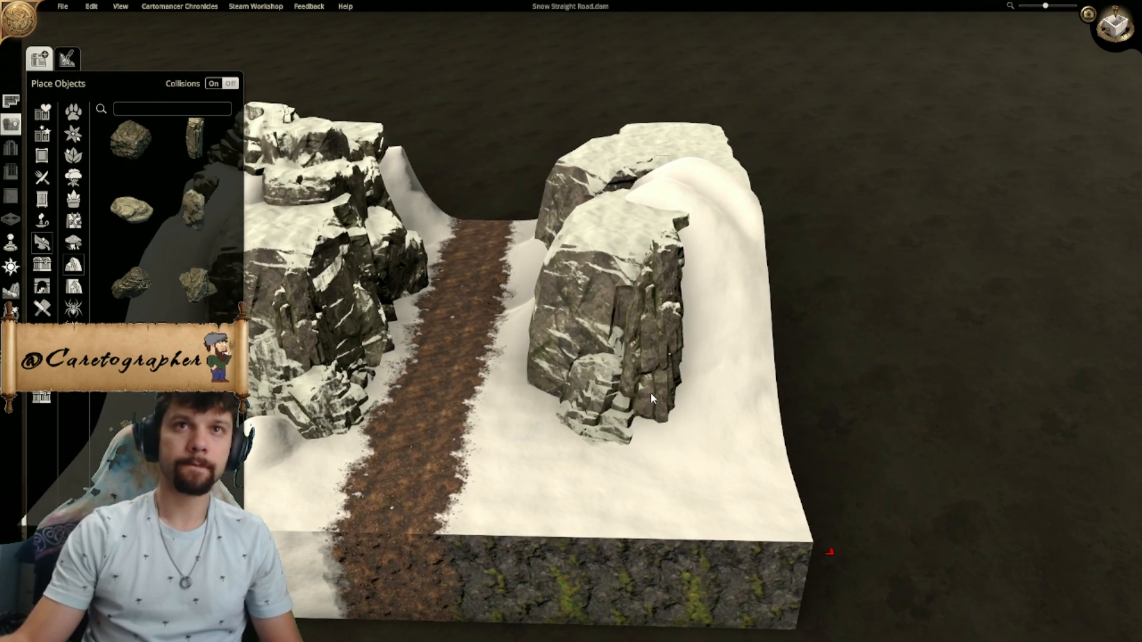
{"action": "left_click", "coordinate": [658, 336]}
{"action": "left_click_drag", "start_coordinate": [707, 170], "coordinate": [726, 165]}
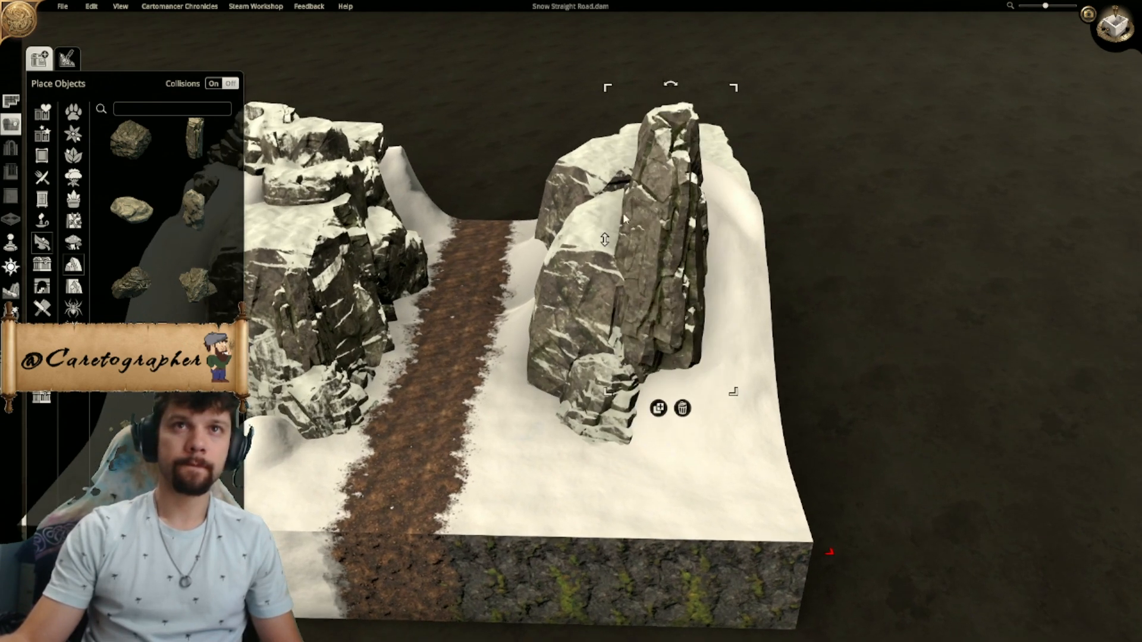
{"action": "left_click_drag", "start_coordinate": [609, 244], "coordinate": [596, 429]}
{"action": "middle_click_drag", "start_coordinate": [596, 430], "coordinate": [569, 391]}
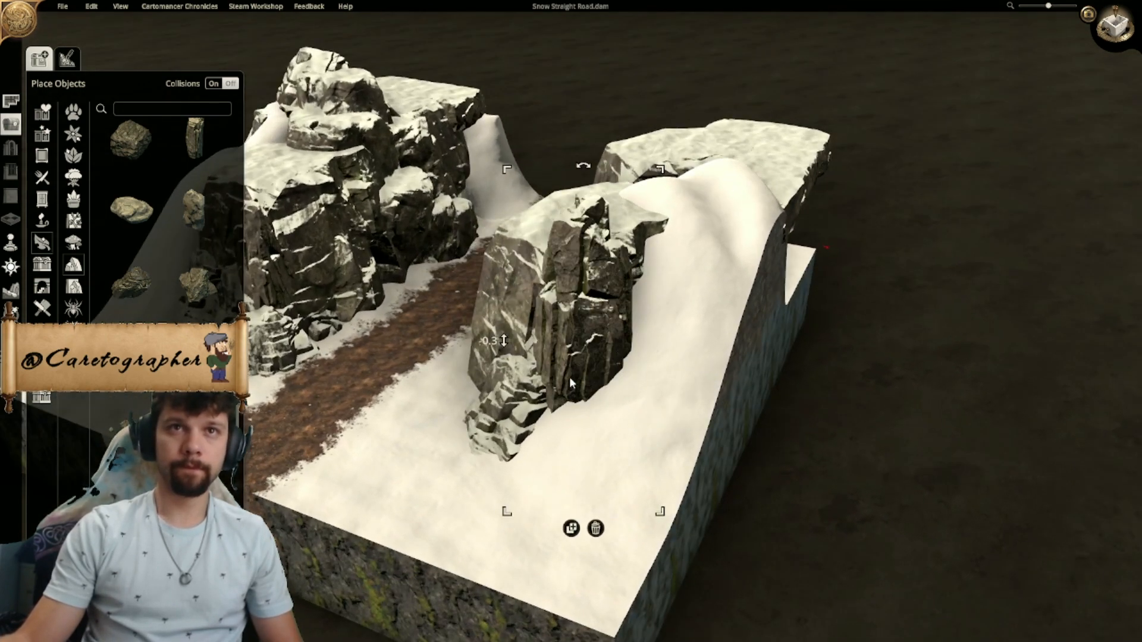
{"action": "mouse_move", "coordinate": [578, 356]}
{"action": "left_mouse_down"}
{"action": "mouse_move", "coordinate": [583, 340]}
{"action": "mouse_move", "coordinate": [594, 351]}
{"action": "mouse_move", "coordinate": [572, 352]}
{"action": "left_mouse_up"}
{"action": "middle_click_drag", "start_coordinate": [561, 367], "coordinate": [699, 260]}
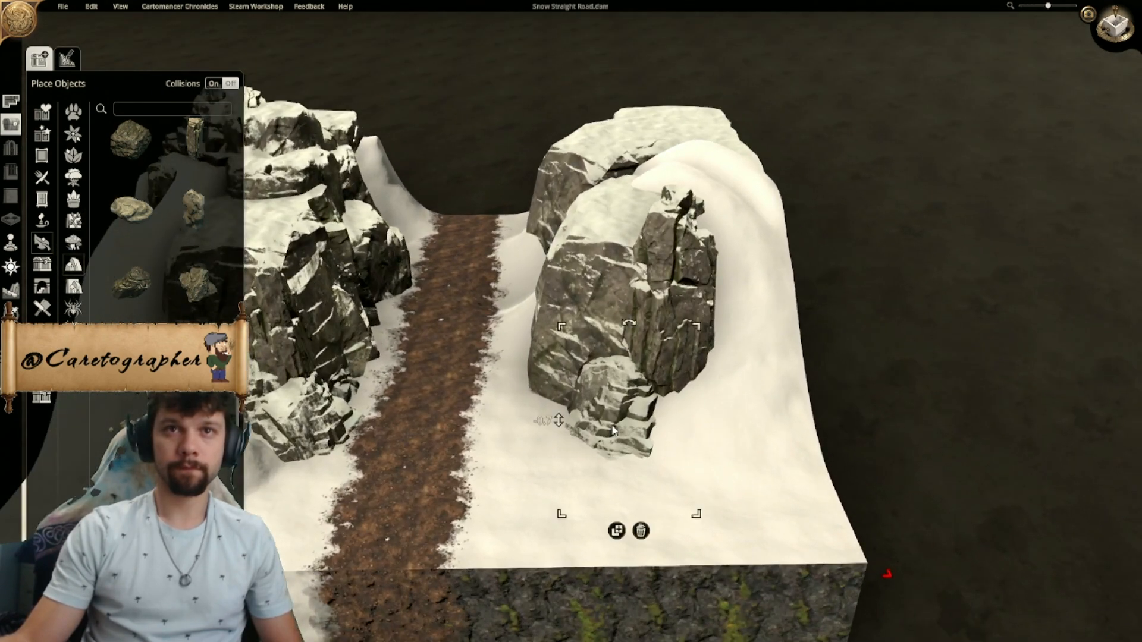
- Copy the small rock at the large southeast rock's base, rotate the copy, and embed it beneath the tall narrow rock
{"action": "left_click", "coordinate": [618, 534]}
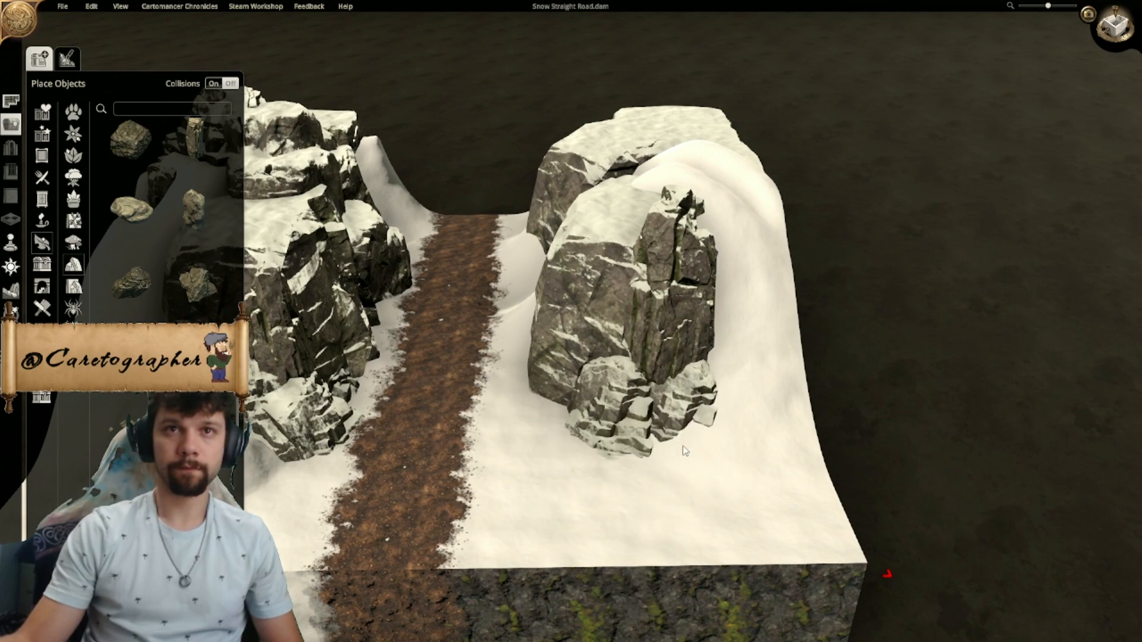
{"action": "scroll", "coordinate": [695, 428], "scroll_direction": "up", "scroll_amount": 3}
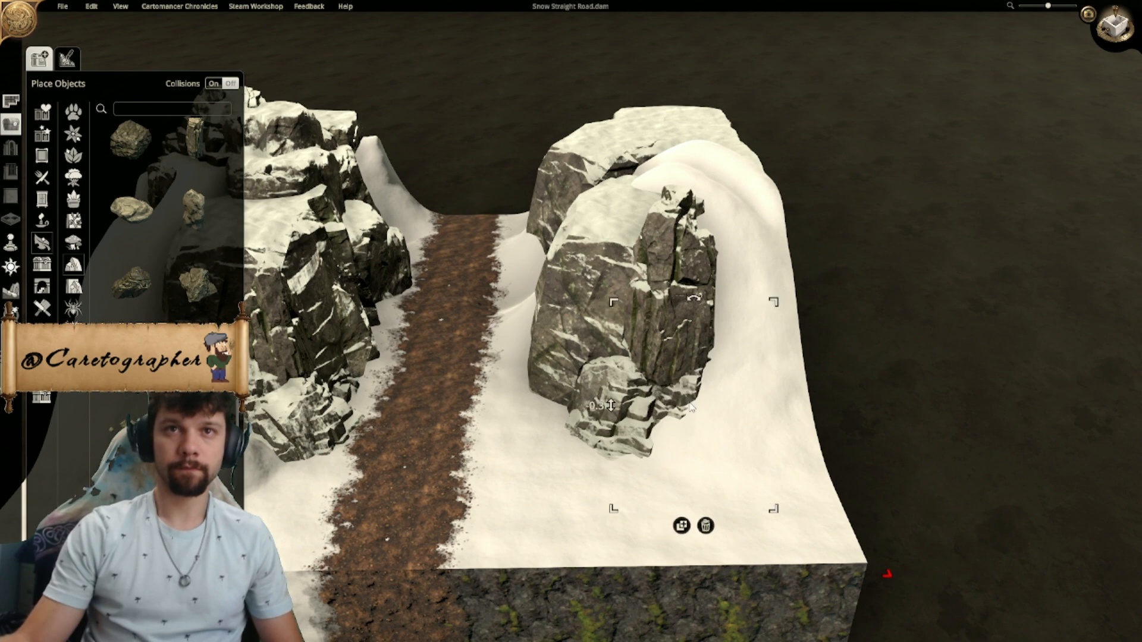
{"action": "mouse_move", "coordinate": [689, 445]}
{"action": "right_mouse_down"}
{"action": "mouse_move", "coordinate": [714, 408]}
{"action": "mouse_move", "coordinate": [823, 403]}
{"action": "mouse_move", "coordinate": [824, 438]}
{"action": "right_mouse_up"}
- Place another rotated copy of the small rock at the large southeast rock's road-facing base and lower it into the snow
{"action": "left_click", "coordinate": [803, 509]}
{"action": "scroll", "coordinate": [694, 388], "scroll_direction": "down", "scroll_amount": 5, "text": "ctrl"}
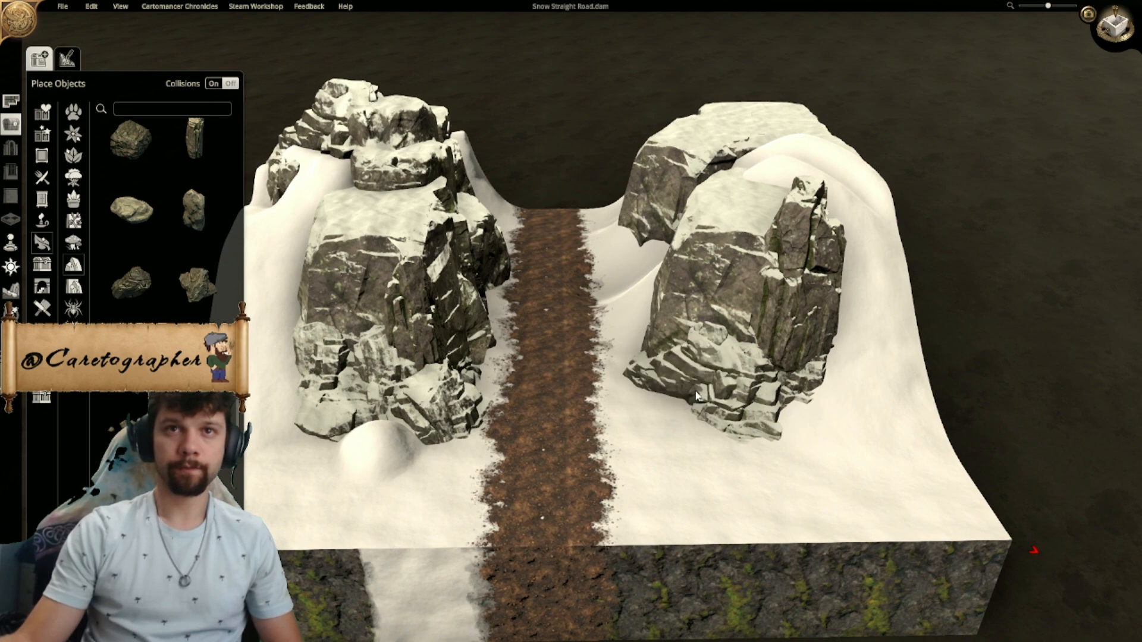
{"action": "scroll", "coordinate": [690, 390], "scroll_direction": "down", "scroll_amount": 4, "text": "ctrl"}
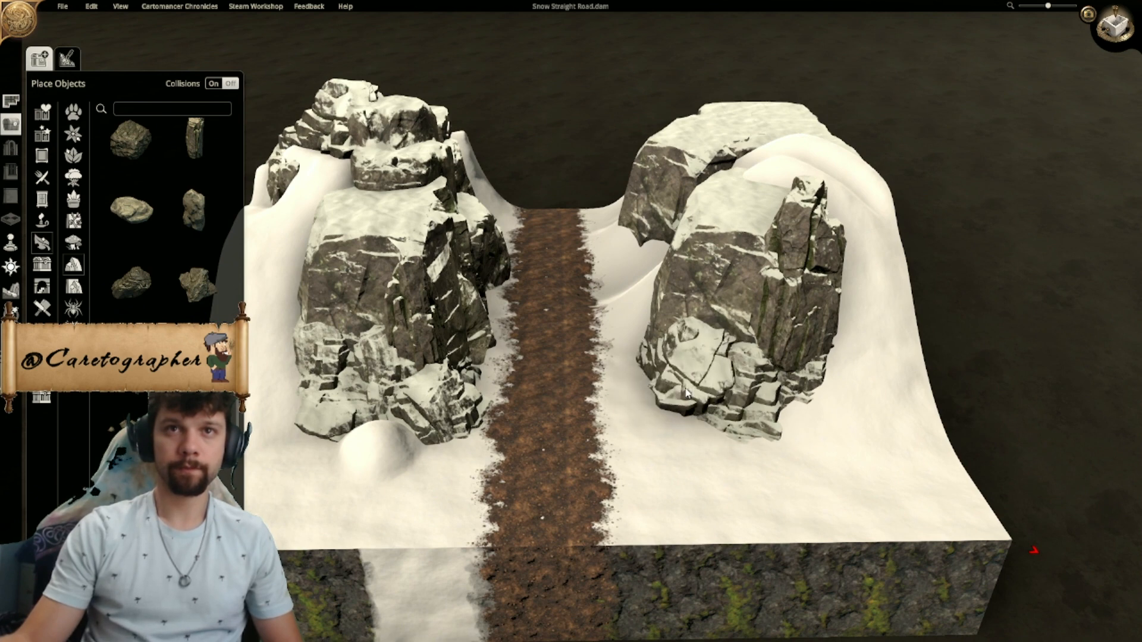
{"action": "scroll", "coordinate": [684, 390], "scroll_direction": "down", "scroll_amount": 3, "text": "ctrl"}
{"action": "left_click", "coordinate": [684, 389]}
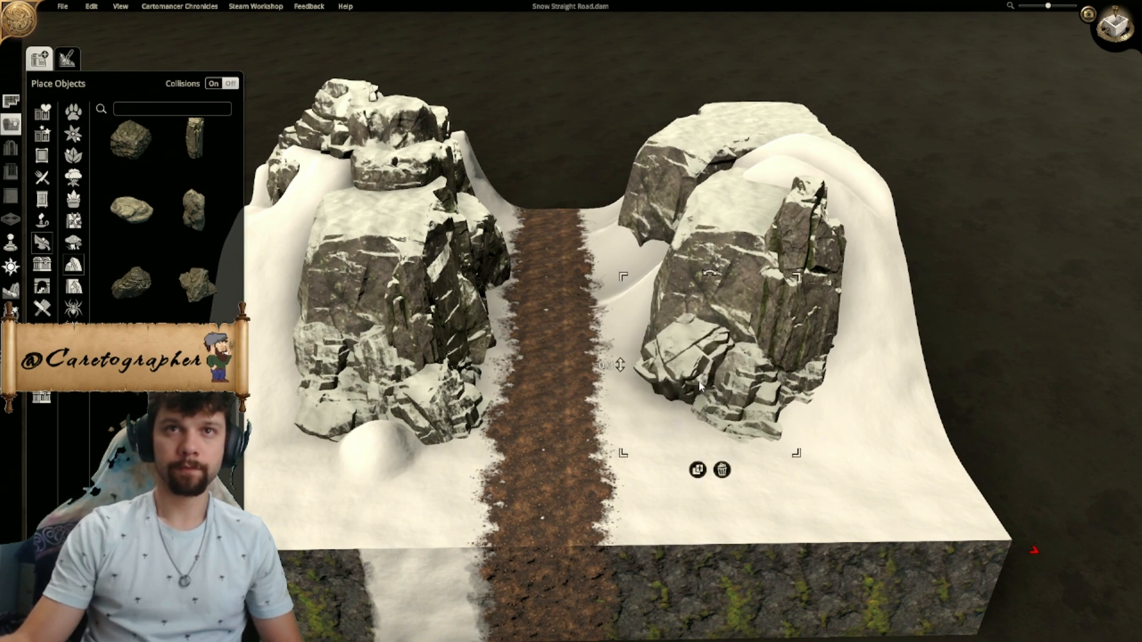
{"action": "left_click_drag", "start_coordinate": [621, 365], "coordinate": [631, 447]}
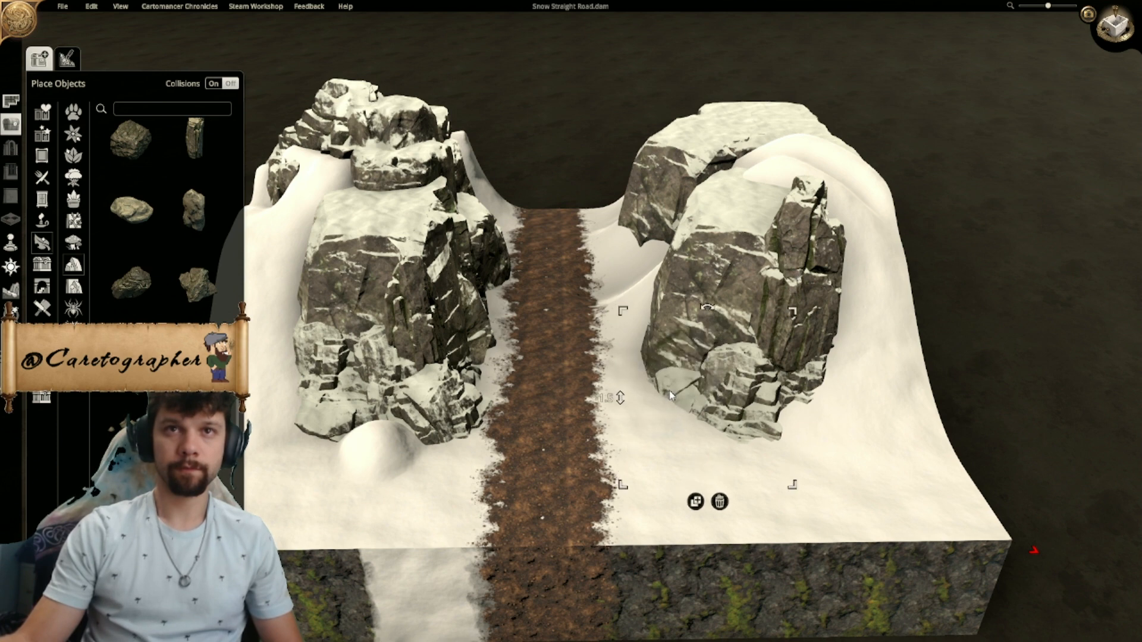
- Examine the cliffs and rocks on both sides of the road from several angles, including the map's north end
{"action": "left_click", "coordinate": [1004, 404]}
{"action": "scroll", "coordinate": [1004, 405], "scroll_direction": "down", "scroll_amount": 2}
{"action": "middle_click_drag", "start_coordinate": [1004, 404], "coordinate": [955, 409]}
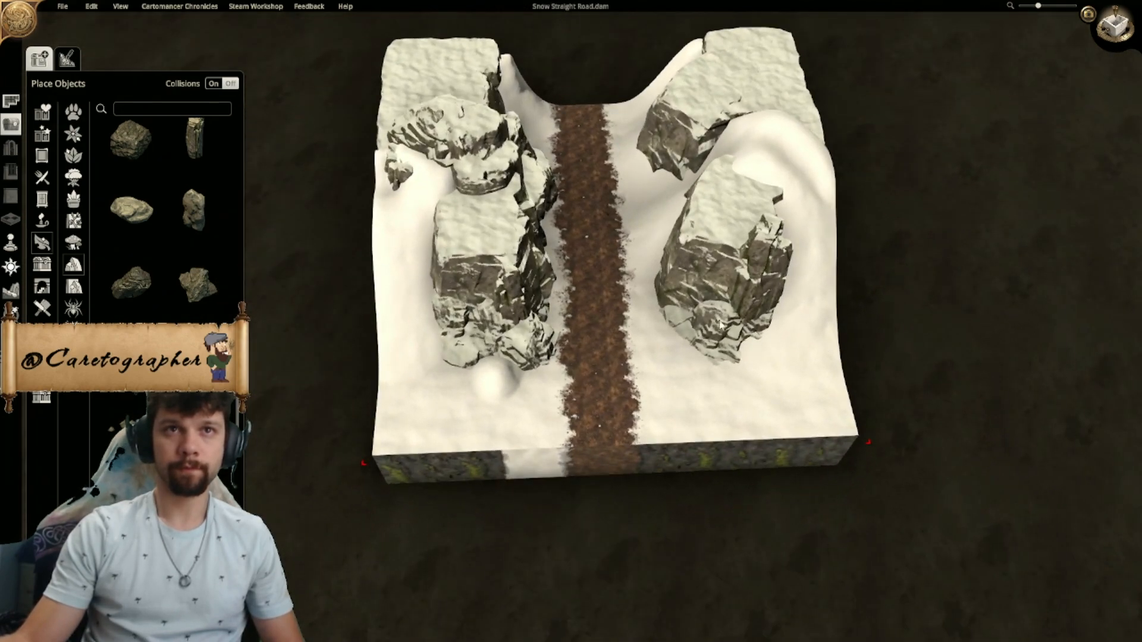
{"action": "right_click_drag", "start_coordinate": [708, 327], "coordinate": [729, 376]}
{"action": "middle_click_drag", "start_coordinate": [730, 376], "coordinate": [591, 387]}
{"action": "scroll", "coordinate": [545, 357], "scroll_direction": "down", "scroll_amount": 3}
{"action": "scroll", "coordinate": [590, 387], "scroll_direction": "down", "scroll_amount": 2}
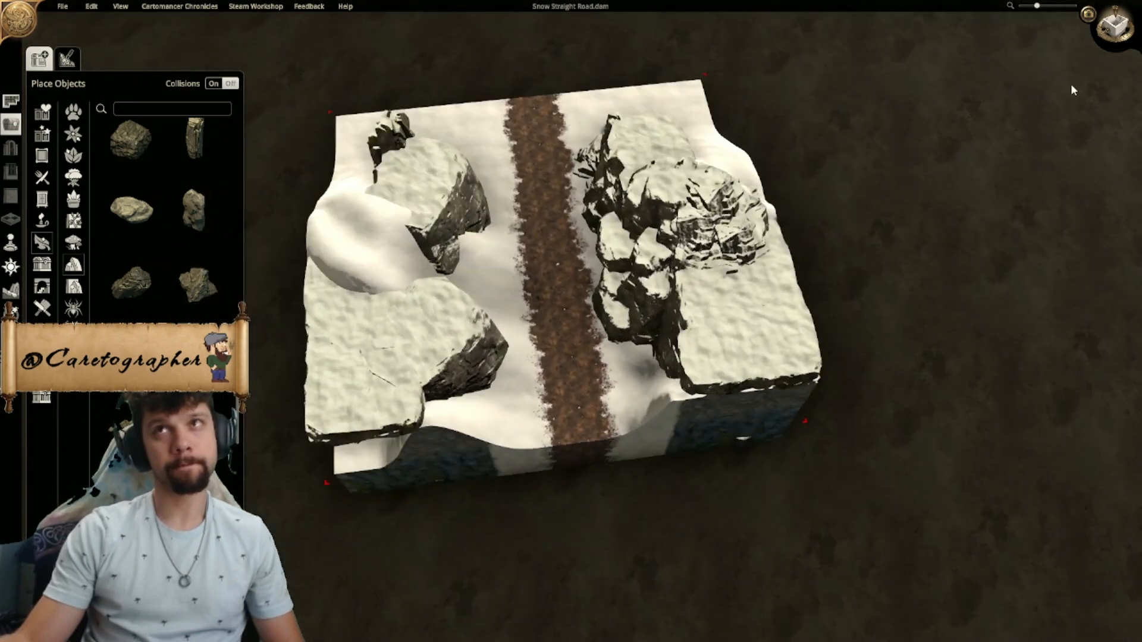
- Extend the map's north edge in the top-down view, smooth the terrain along the northwest cliffs, and trim the edge back
{"action": "left_click", "coordinate": [1118, 24]}
{"action": "scroll", "coordinate": [591, 326], "scroll_direction": "up", "scroll_amount": 5}
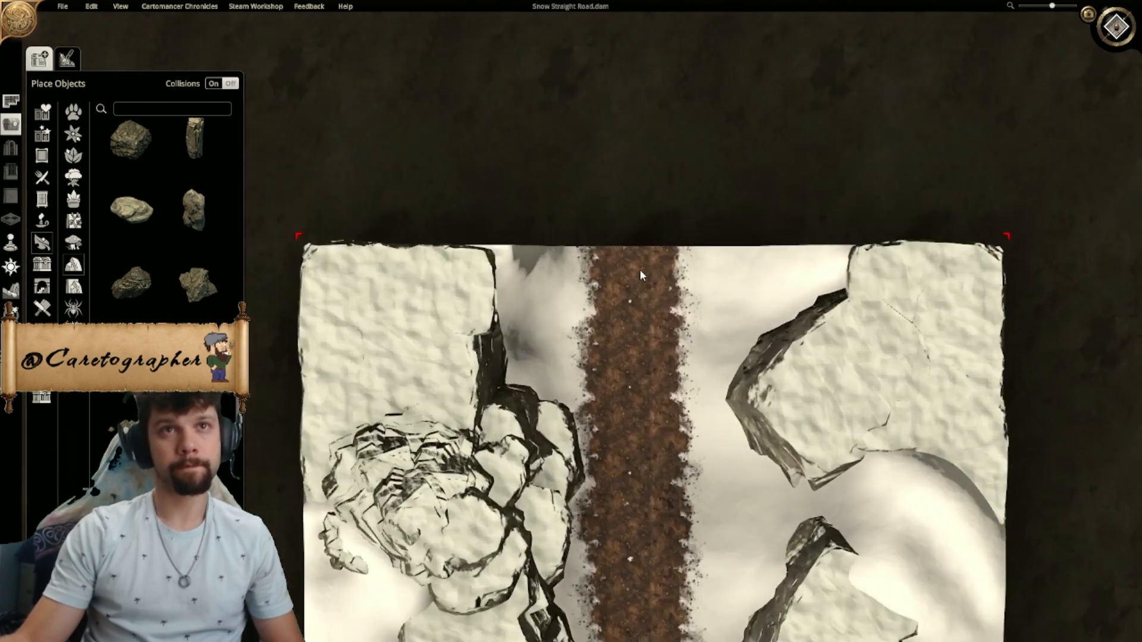
{"action": "left_click_drag", "start_coordinate": [268, 268], "coordinate": [266, 215]}
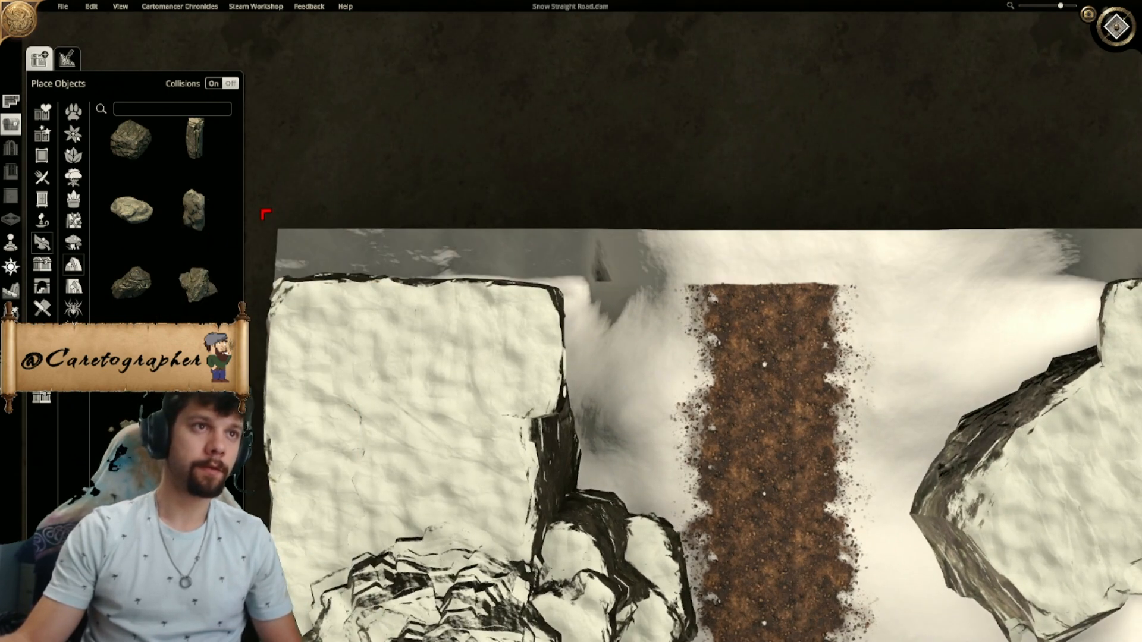
{"action": "left_click", "coordinate": [11, 291]}
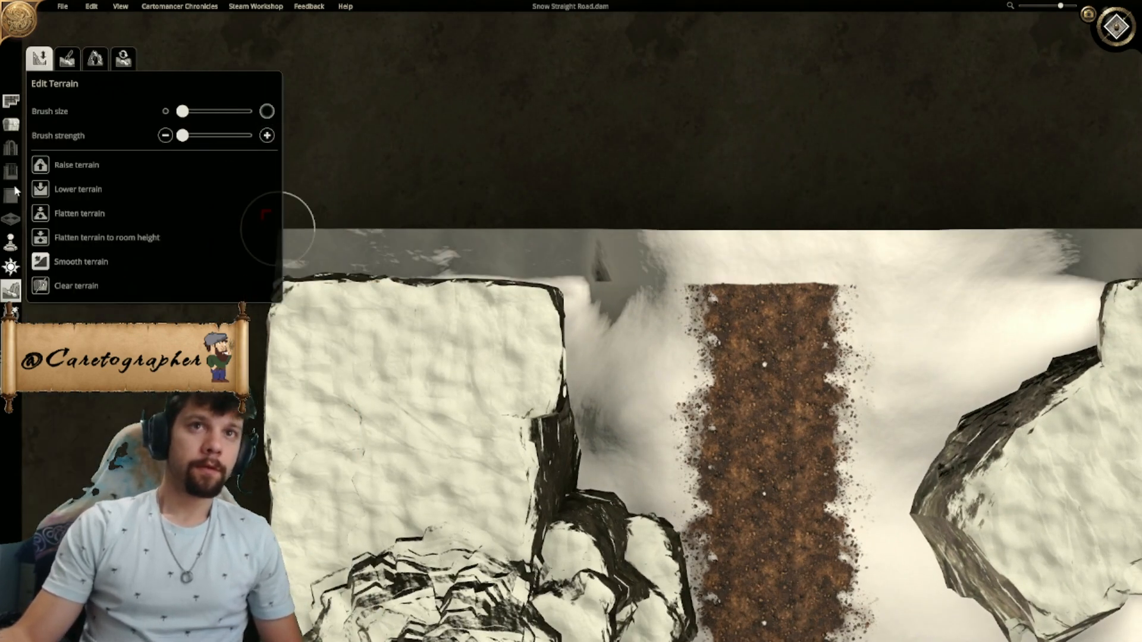
{"action": "right_click_drag", "start_coordinate": [291, 250], "coordinate": [412, 251]}
{"action": "left_click_drag", "start_coordinate": [388, 220], "coordinate": [389, 321]}
{"action": "right_click_drag", "start_coordinate": [902, 418], "coordinate": [551, 315]}
{"action": "scroll", "coordinate": [551, 314], "scroll_direction": "down", "scroll_amount": 3}
{"action": "right_click_drag", "start_coordinate": [565, 425], "coordinate": [700, 397]}
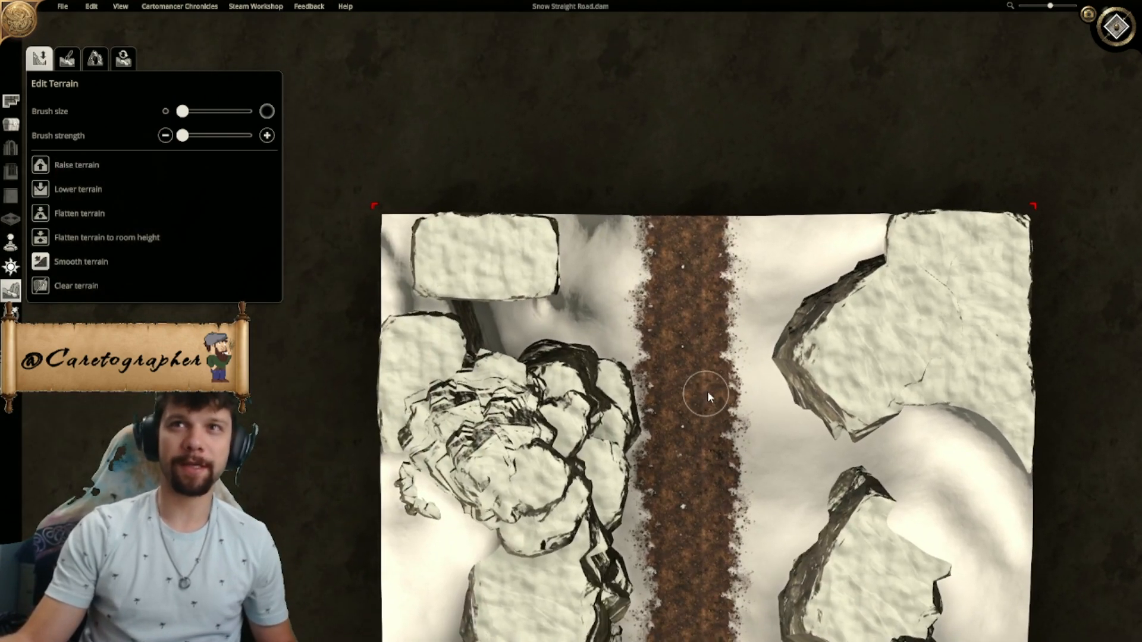
- Undo the north edge trim to restore the northwest cliffs, and retry trimming the edge back to the road's end
{"action": "key", "text": "ctrl+z"}
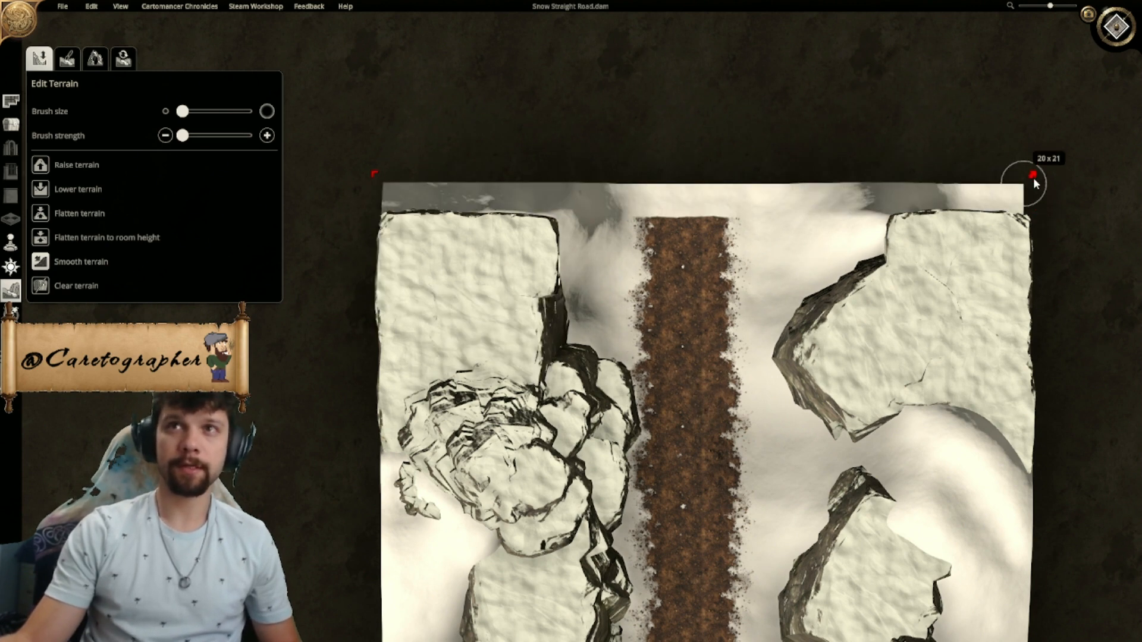
{"action": "left_click_drag", "start_coordinate": [1036, 220], "coordinate": [1032, 238]}
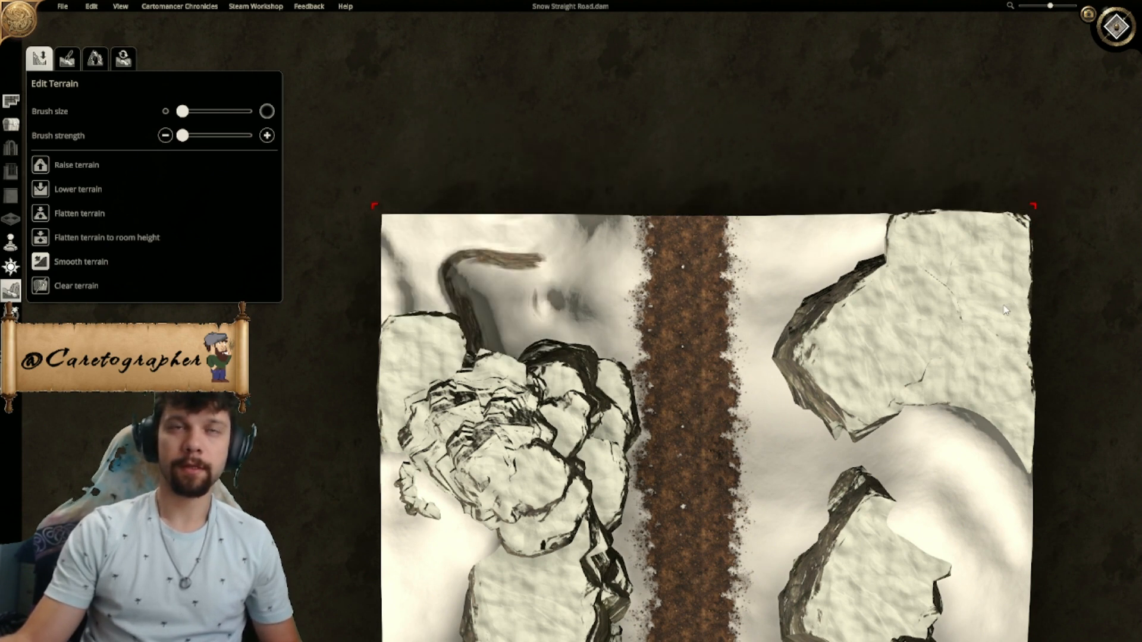
{"action": "key", "text": "ctrl+z"}
{"action": "right_click_drag", "start_coordinate": [746, 527], "coordinate": [699, 358]}
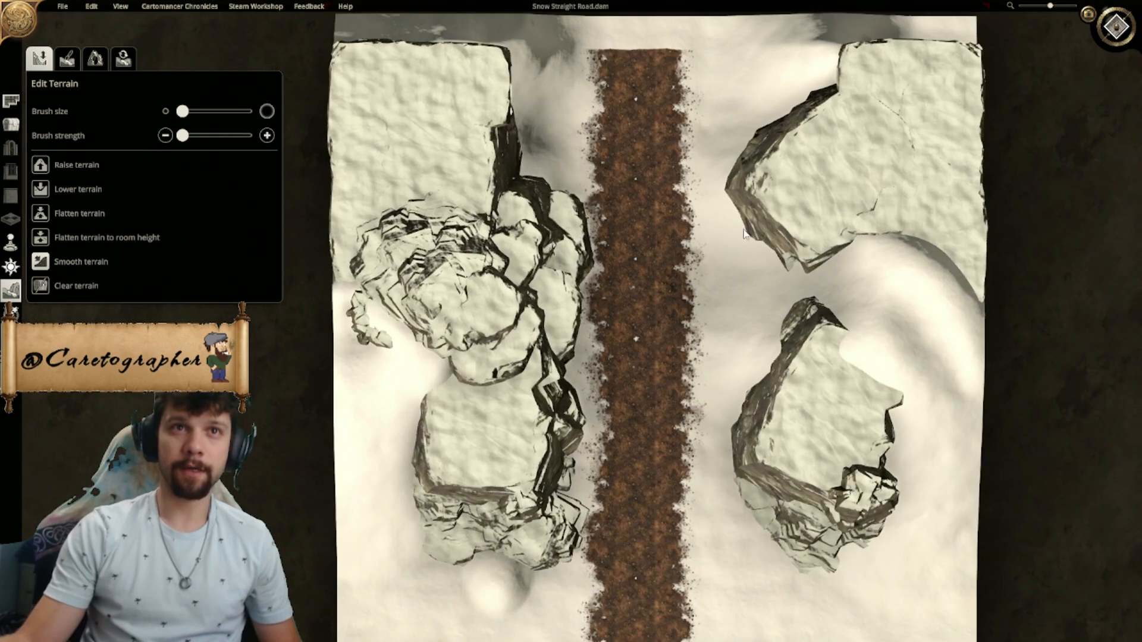
{"action": "scroll", "coordinate": [700, 359], "scroll_direction": "down", "scroll_amount": 3}
{"action": "scroll", "coordinate": [698, 362], "scroll_direction": "down", "scroll_amount": 1}
{"action": "left_click_drag", "start_coordinate": [866, 105], "coordinate": [860, 147]}
{"action": "key", "text": "ctrl+z"}
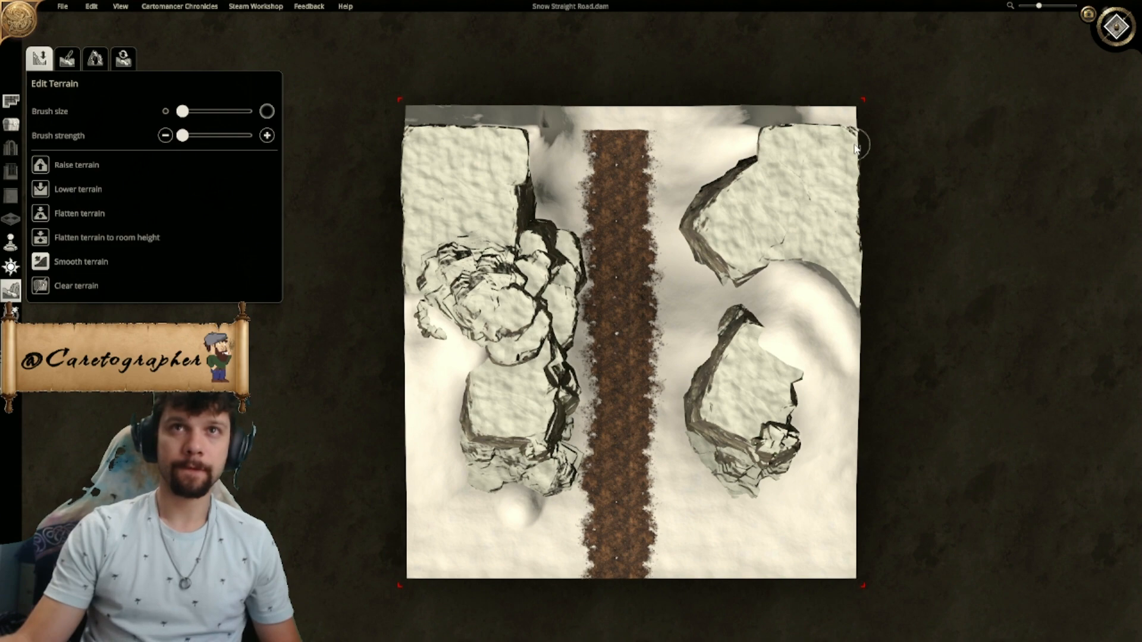
{"action": "scroll", "coordinate": [533, 373], "scroll_direction": "up", "scroll_amount": 4}
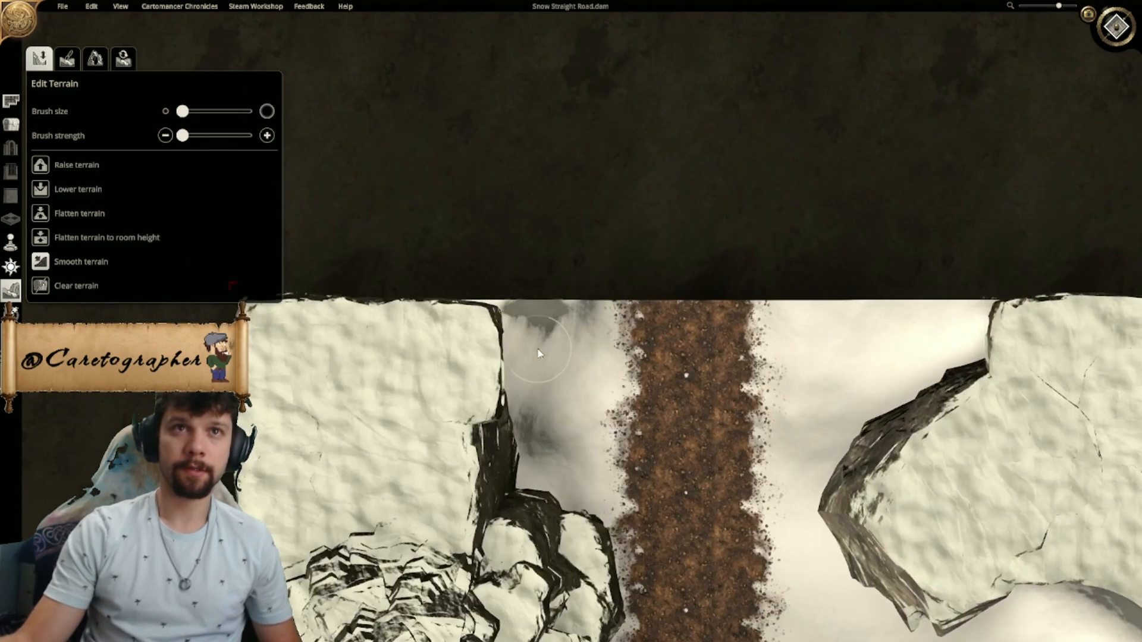
- Lower and smooth the terrain between the northwest cliffs and the road's north end with the smallest brush at minimum strength
{"action": "scroll", "coordinate": [632, 212], "scroll_direction": "up", "scroll_amount": 3}
{"action": "scroll", "coordinate": [632, 213], "scroll_direction": "down", "scroll_amount": 3}
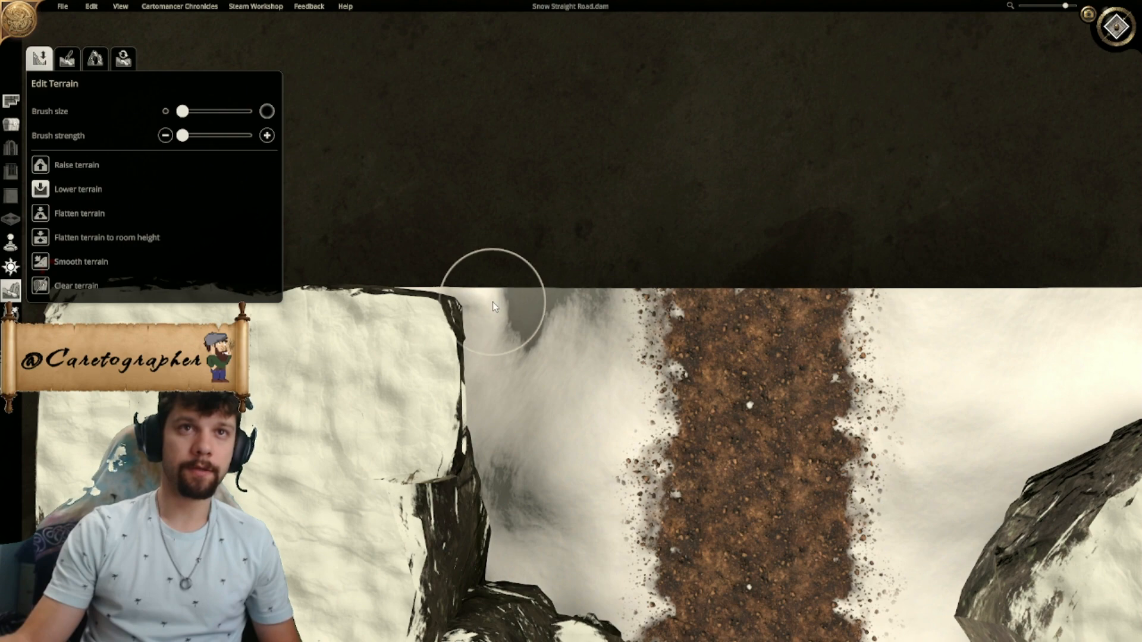
{"action": "scroll", "coordinate": [575, 365], "scroll_direction": "down", "scroll_amount": 3}
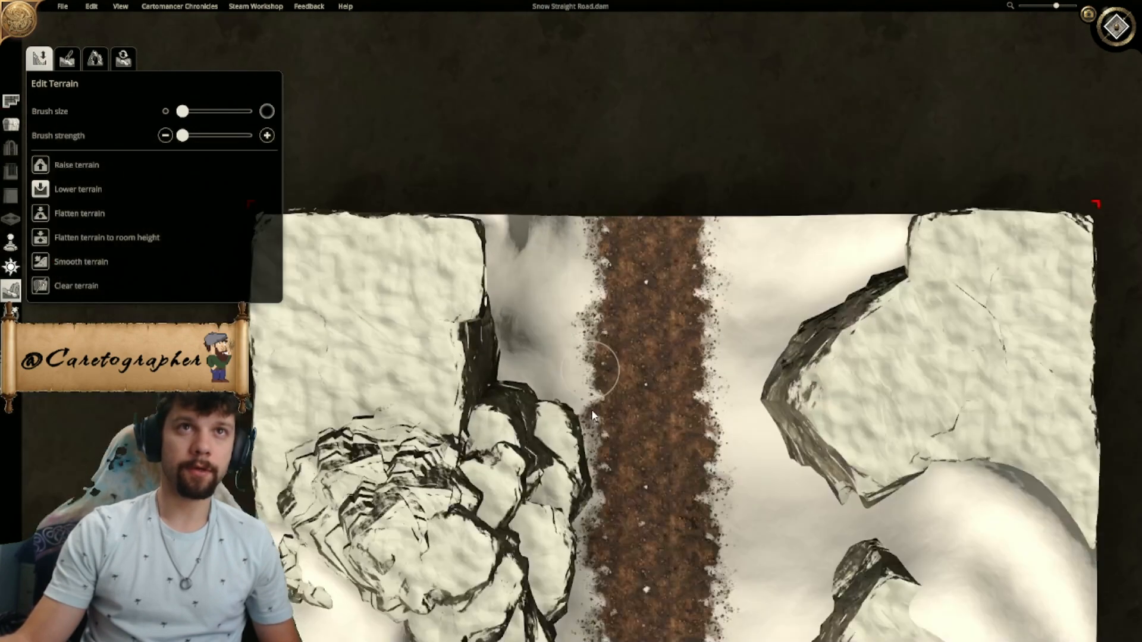
{"action": "left_click", "coordinate": [1118, 29]}
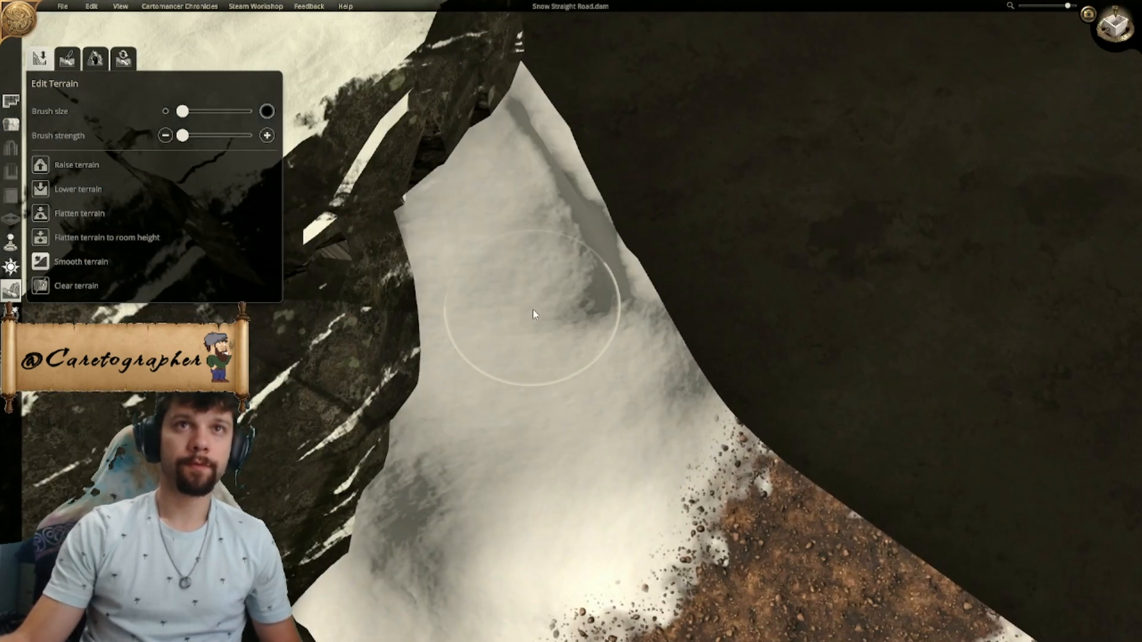
{"action": "left_click_drag", "start_coordinate": [523, 322], "coordinate": [518, 331]}
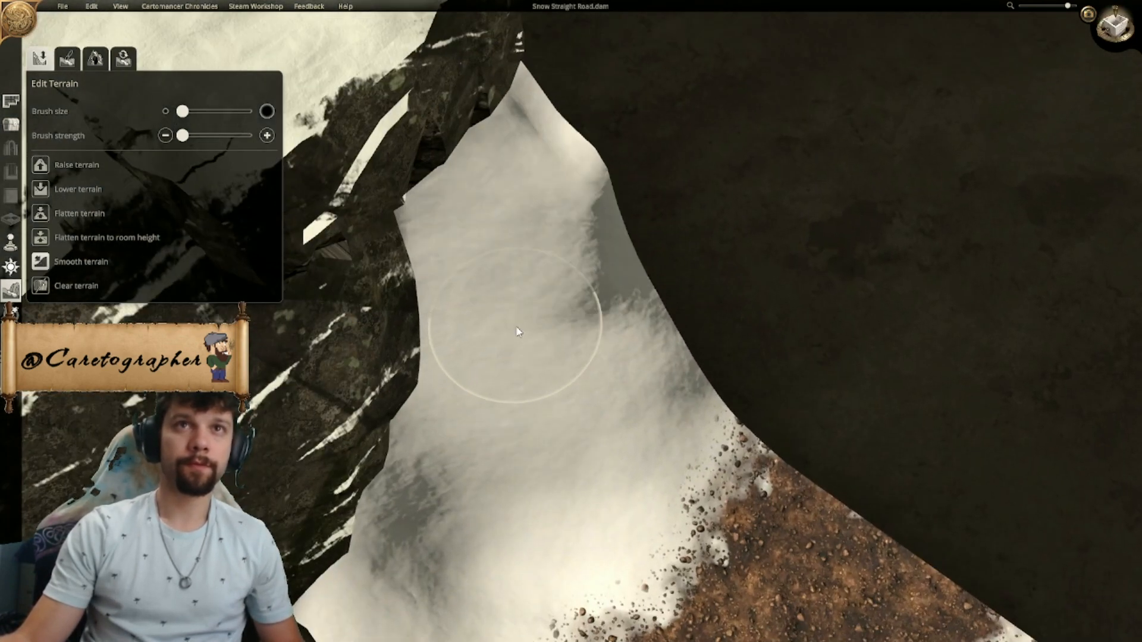
- Examine the smoothed ground by the northwest cliffs and the whole map, both from above and from several angles
{"action": "scroll", "coordinate": [684, 359], "scroll_direction": "down", "scroll_amount": 5}
{"action": "mouse_move", "coordinate": [685, 358]}
{"action": "middle_mouse_down"}
{"action": "mouse_move", "coordinate": [515, 483]}
{"action": "mouse_move", "coordinate": [509, 475]}
{"action": "middle_mouse_up"}
{"action": "scroll", "coordinate": [517, 452], "scroll_direction": "up", "scroll_amount": 5}
{"action": "left_click_drag", "start_coordinate": [540, 338], "coordinate": [520, 352]}
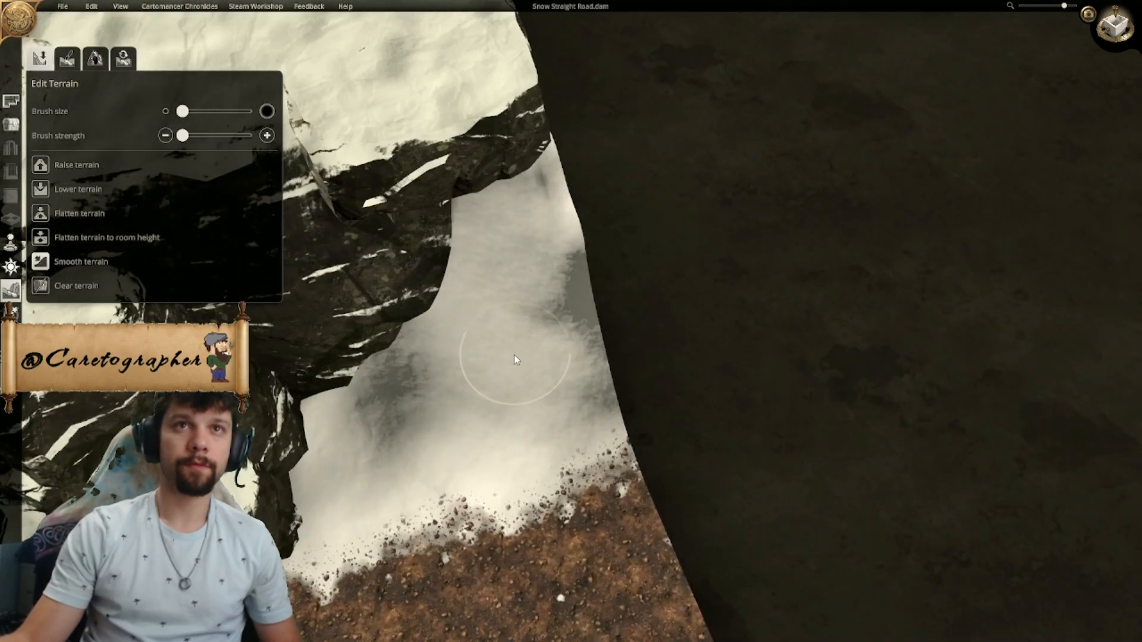
{"action": "right_click_drag", "start_coordinate": [424, 379], "coordinate": [727, 182]}
{"action": "scroll", "coordinate": [727, 181], "scroll_direction": "down", "scroll_amount": 10}
{"action": "middle_click_drag", "start_coordinate": [665, 387], "coordinate": [709, 451]}
{"action": "right_click_drag", "start_coordinate": [711, 454], "coordinate": [708, 312]}
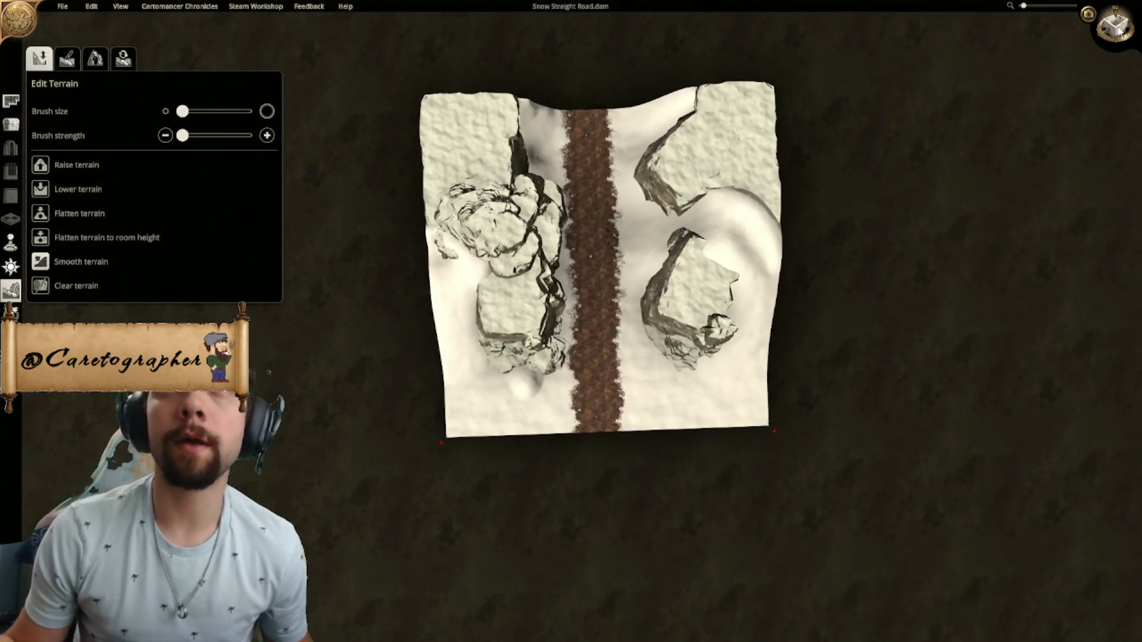
{"action": "left_click", "coordinate": [1121, 31]}
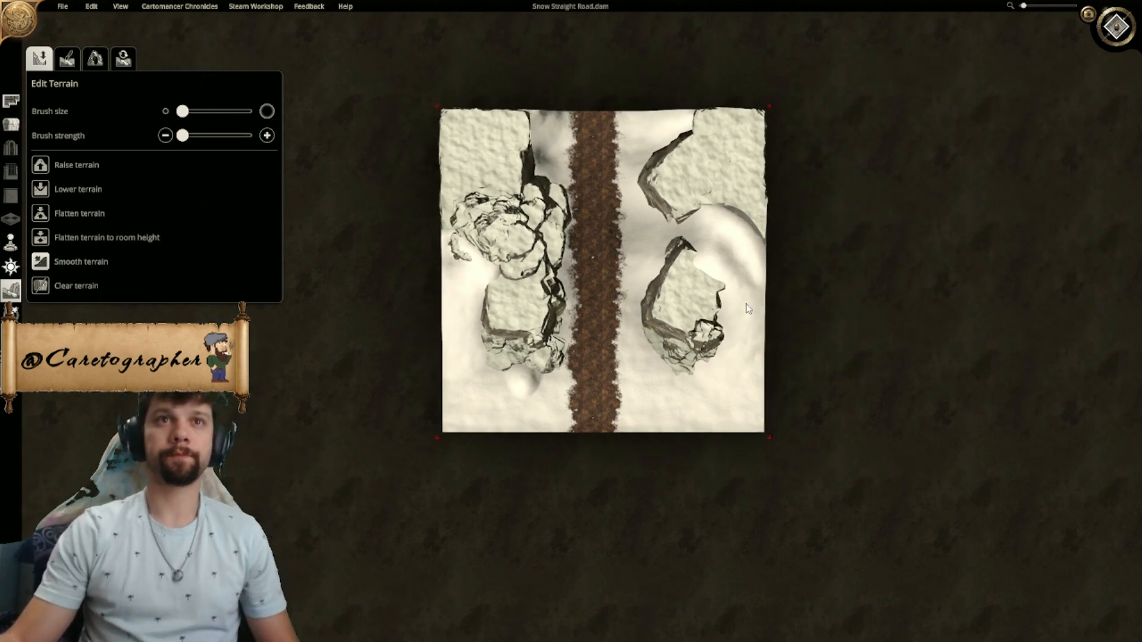
{"action": "scroll", "coordinate": [737, 301], "scroll_direction": "up", "scroll_amount": 2}
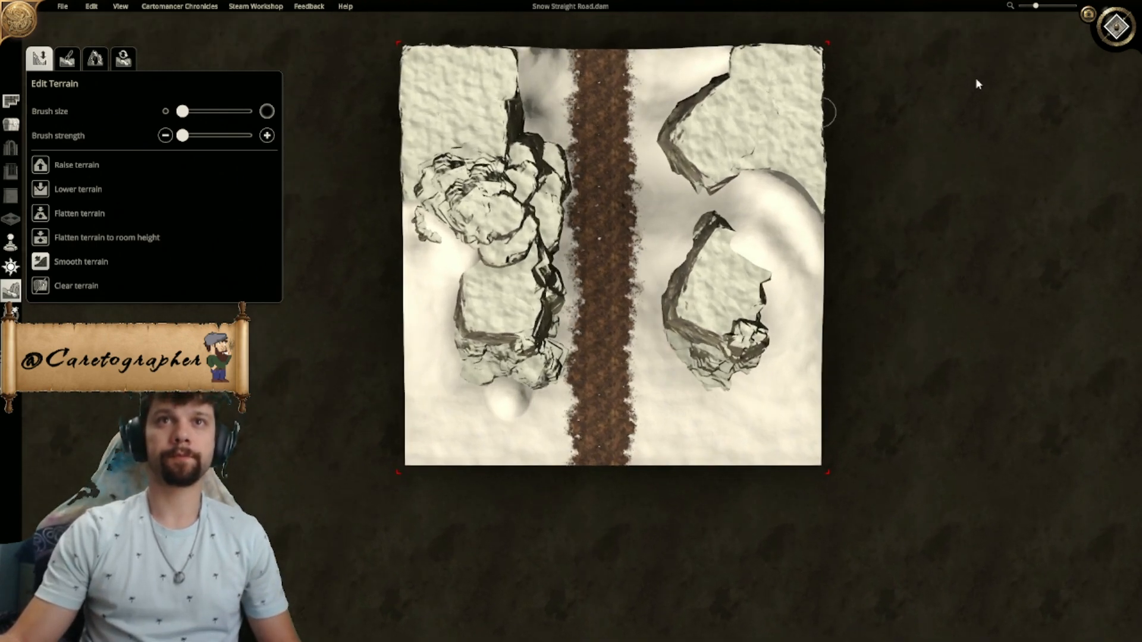
{"action": "left_click", "coordinate": [1111, 31]}
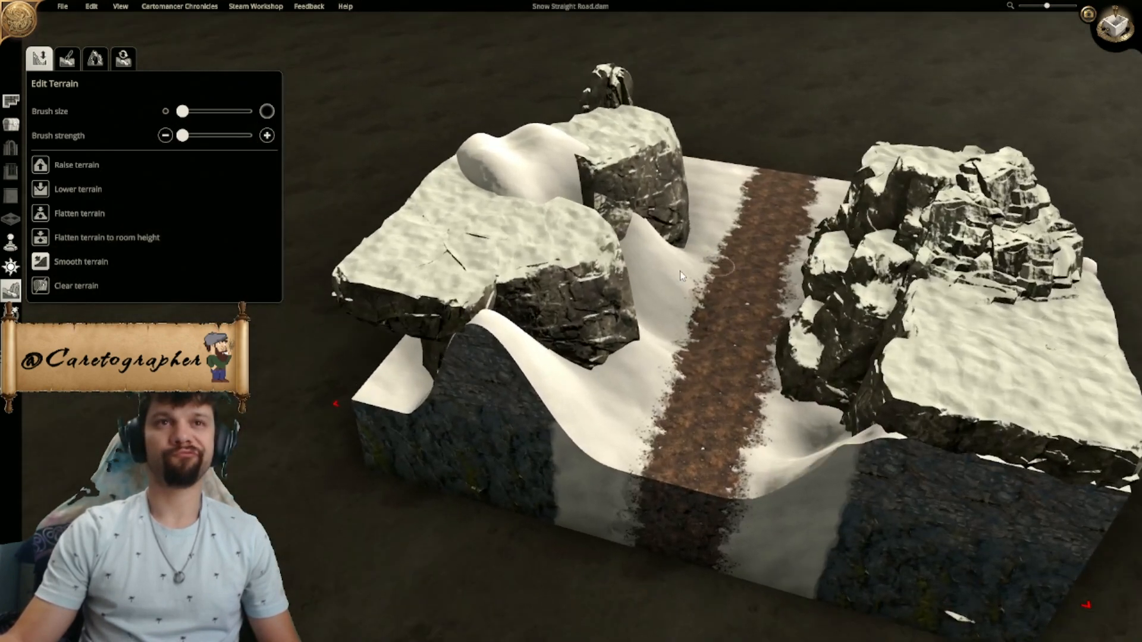
{"action": "scroll", "coordinate": [680, 271], "scroll_direction": "down", "scroll_amount": 2}
{"action": "middle_click_drag", "start_coordinate": [680, 271], "coordinate": [614, 348]}
{"action": "scroll", "coordinate": [733, 360], "scroll_direction": "down", "scroll_amount": 1}
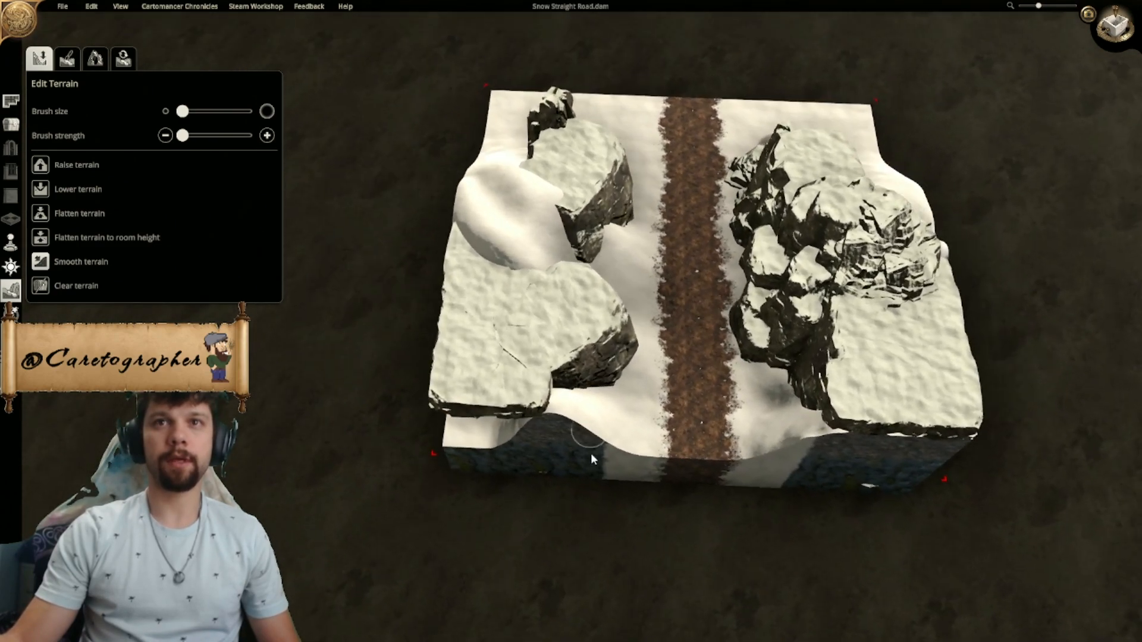
- With the grid shown, place a rectangular cliff slab on the road side of the northeast corner cliffs, rotated to line up with the map edge
{"action": "left_click", "coordinate": [1108, 33]}
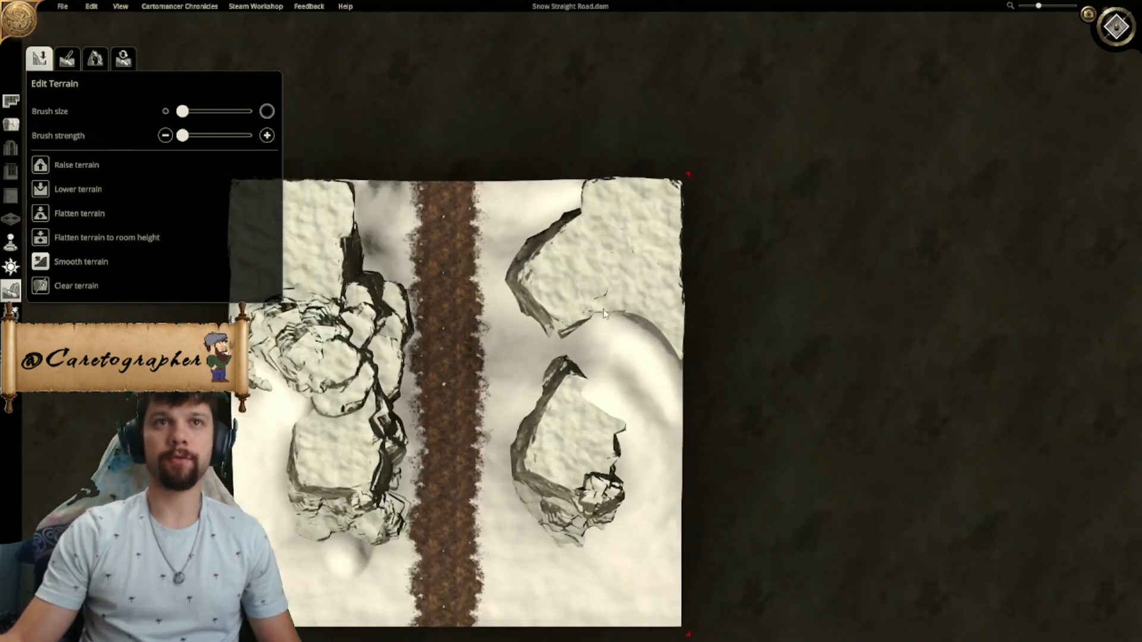
{"action": "scroll", "coordinate": [672, 398], "scroll_direction": "up", "scroll_amount": 3}
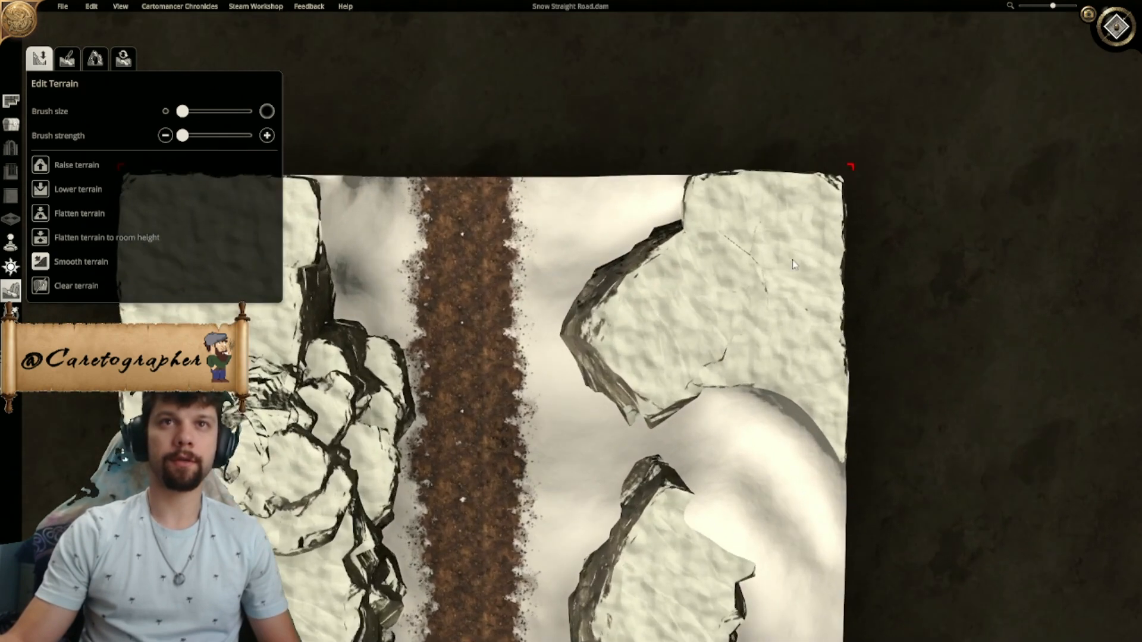
{"action": "left_click", "coordinate": [13, 125]}
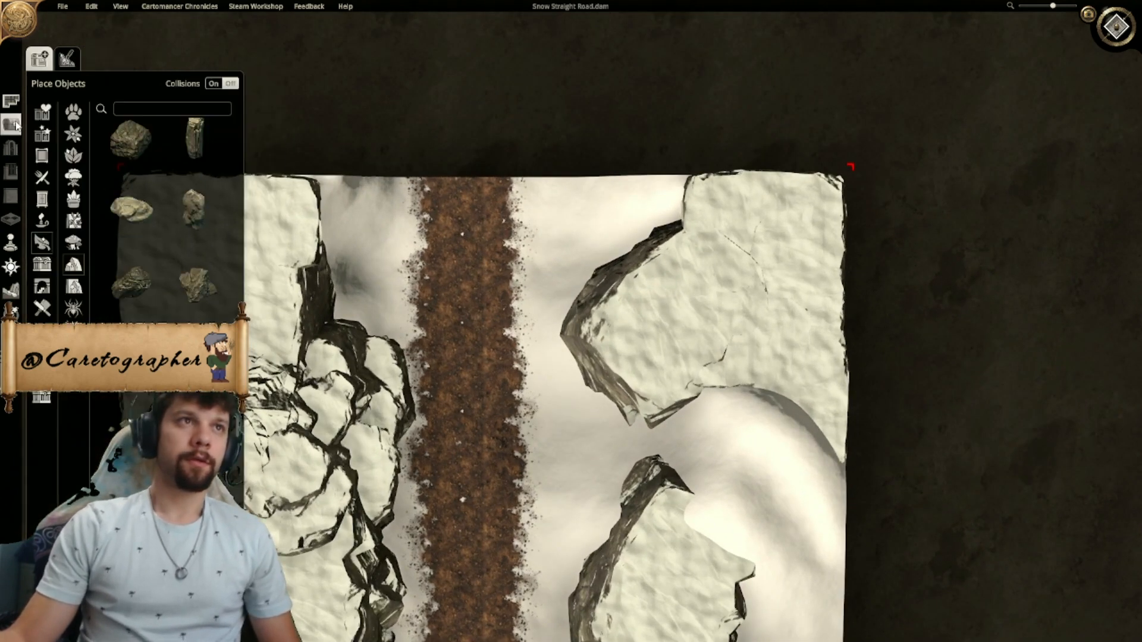
{"action": "left_click", "coordinate": [750, 291]}
{"action": "right_click_drag", "start_coordinate": [481, 246], "coordinate": [723, 264]}
{"action": "key", "text": "g"}
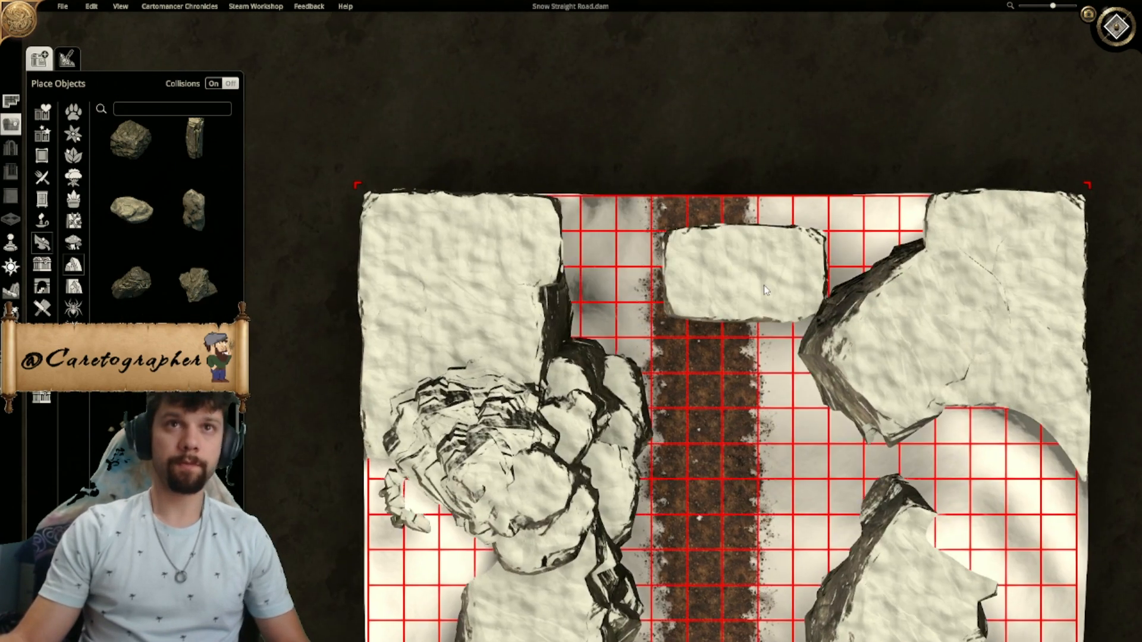
{"action": "right_click_drag", "start_coordinate": [768, 325], "coordinate": [571, 329]}
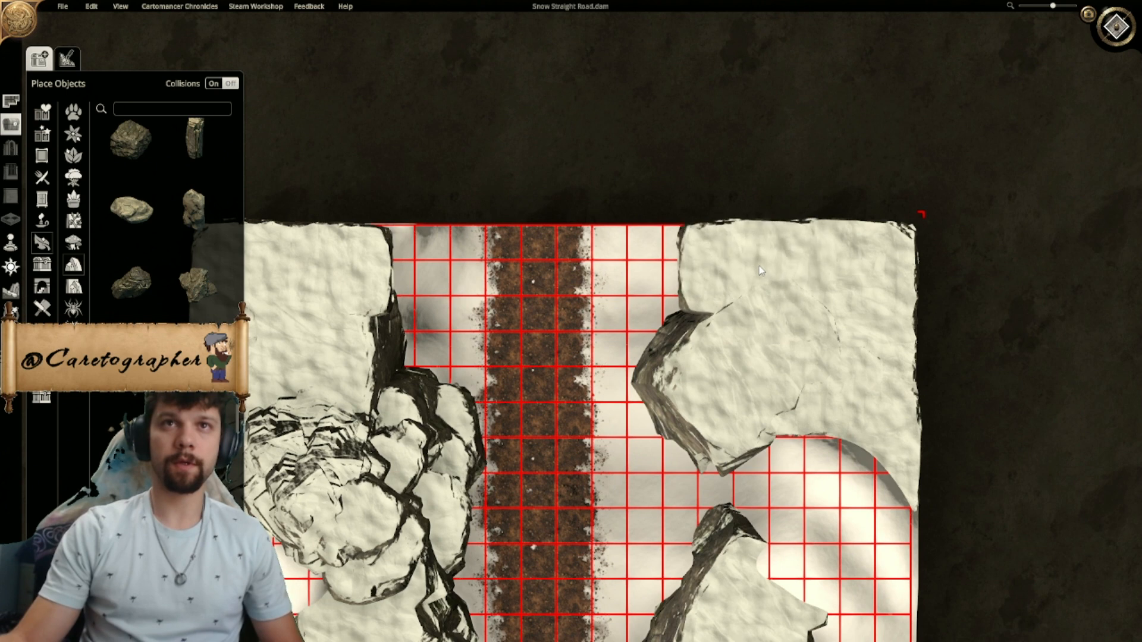
{"action": "key", "text": "r"}
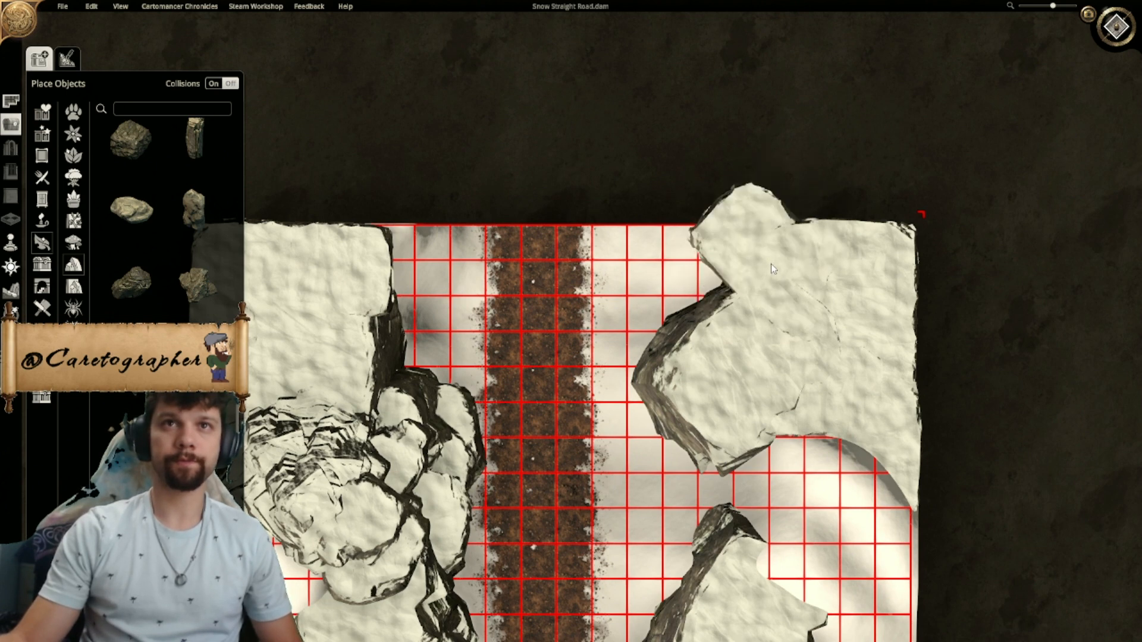
{"action": "scroll", "coordinate": [769, 269], "scroll_direction": "up", "scroll_amount": 1, "text": "ctrl"}
{"action": "scroll", "coordinate": [769, 269], "scroll_direction": "down", "scroll_amount": 2, "text": "ctrl"}
{"action": "scroll", "coordinate": [770, 269], "scroll_direction": "up", "scroll_amount": 1, "text": "ctrl"}
{"action": "scroll", "coordinate": [771, 271], "scroll_direction": "down", "scroll_amount": 1, "text": "ctrl"}
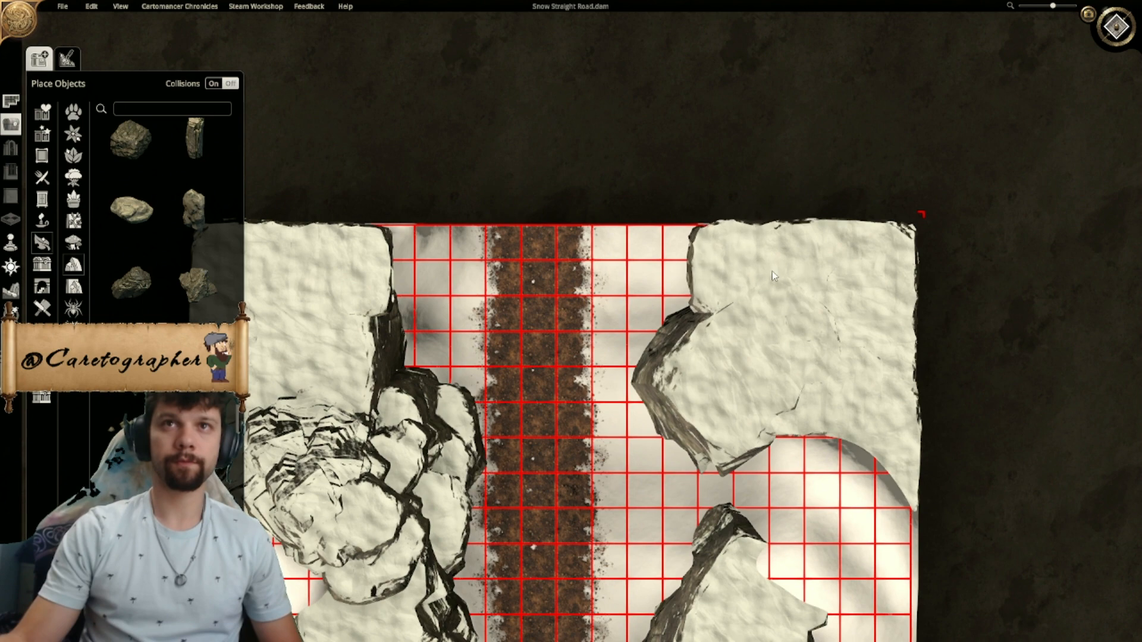
- Rotate and move the pointed cliff piece so it squares off the road side of the northeast cliffs
{"action": "right_click_drag", "start_coordinate": [744, 315], "coordinate": [699, 168]}
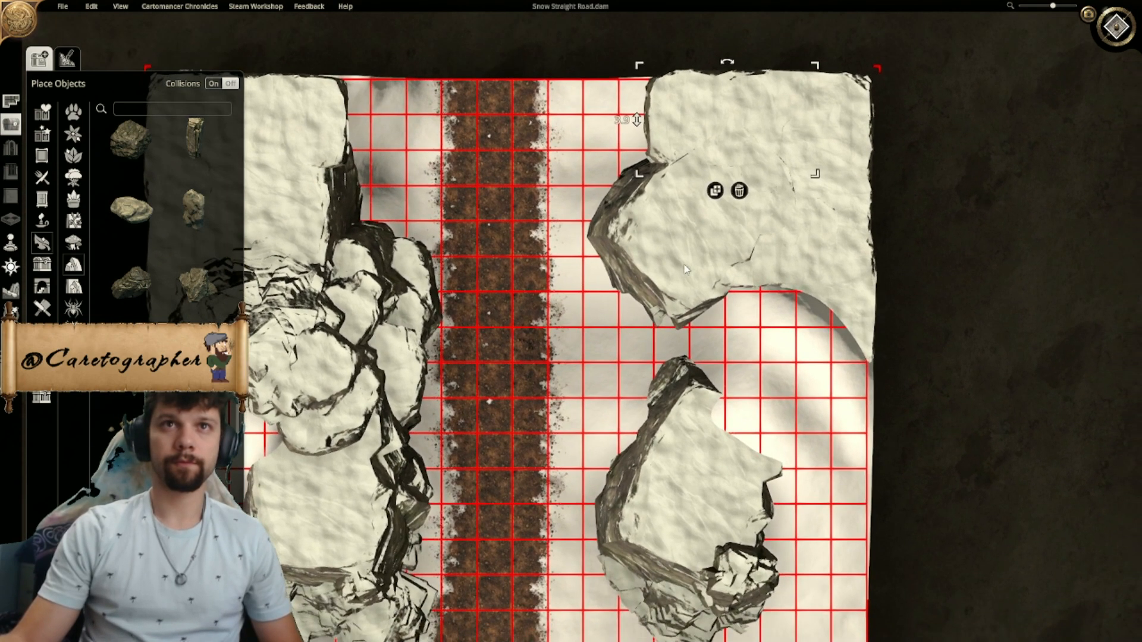
{"action": "right_click_drag", "start_coordinate": [686, 270], "coordinate": [647, 253]}
{"action": "left_click_drag", "start_coordinate": [668, 92], "coordinate": [630, 128]}
{"action": "mouse_move", "coordinate": [633, 220]}
{"action": "left_mouse_down"}
{"action": "mouse_move", "coordinate": [635, 232]}
{"action": "mouse_move", "coordinate": [617, 233]}
{"action": "mouse_move", "coordinate": [637, 214]}
{"action": "left_mouse_up"}
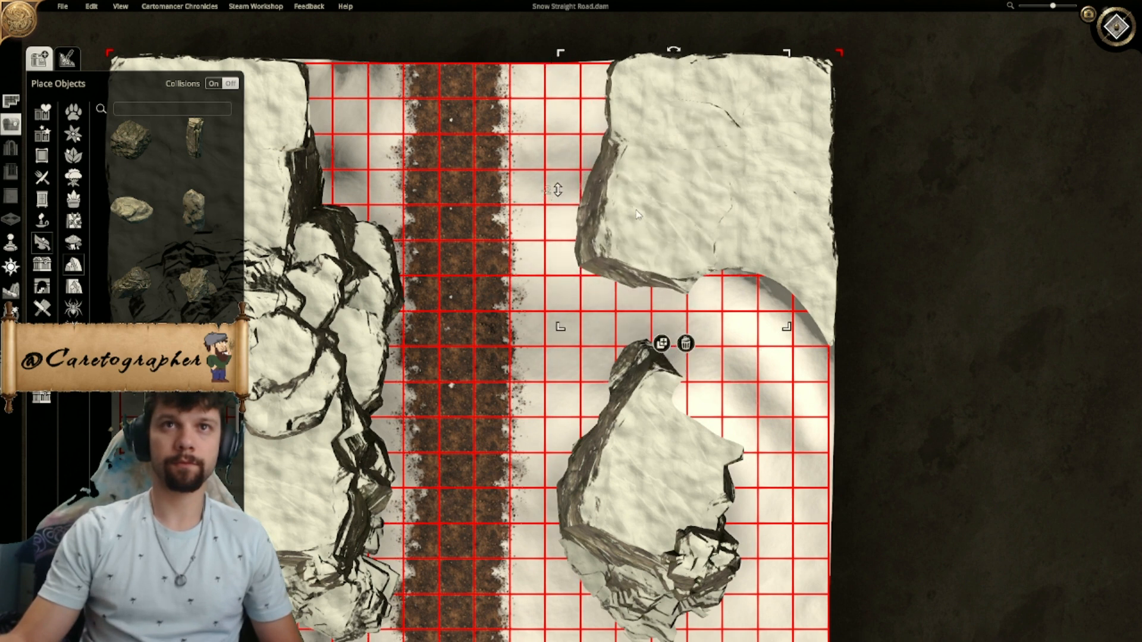
{"action": "left_click", "coordinate": [663, 344]}
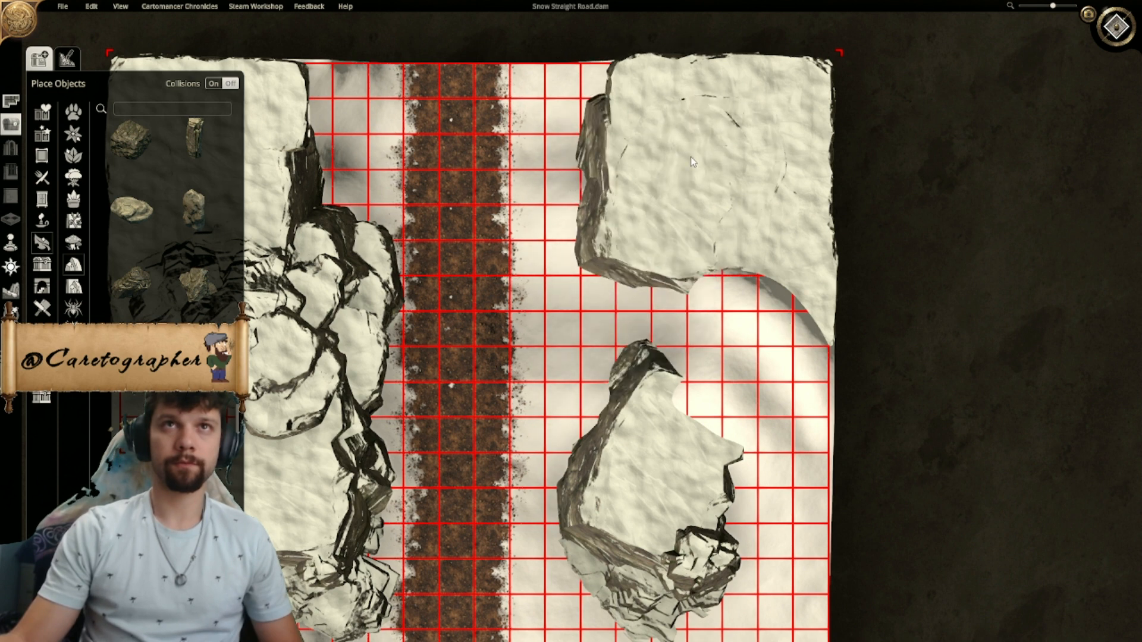
- Place a rock on the road side of the northeast cliffs, enlarge it, and sink it into the cliff face at height 2.5
{"action": "left_click", "coordinate": [132, 144]}
{"action": "right_click_drag", "start_coordinate": [634, 171], "coordinate": [610, 276]}
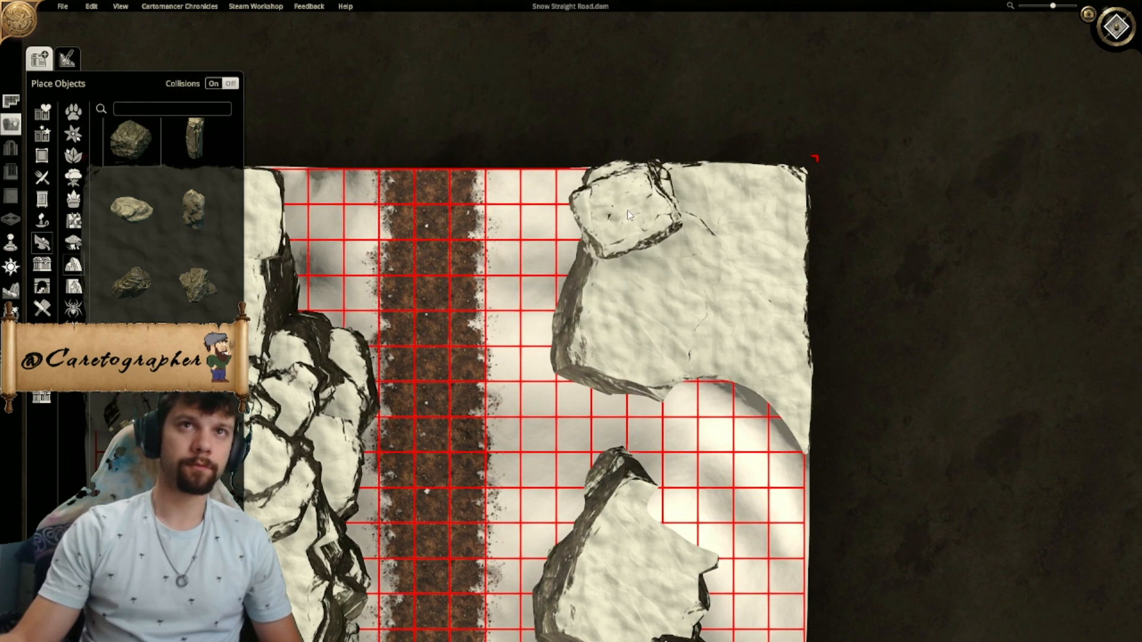
{"action": "left_click", "coordinate": [608, 253]}
{"action": "left_click_drag", "start_coordinate": [653, 192], "coordinate": [681, 159]}
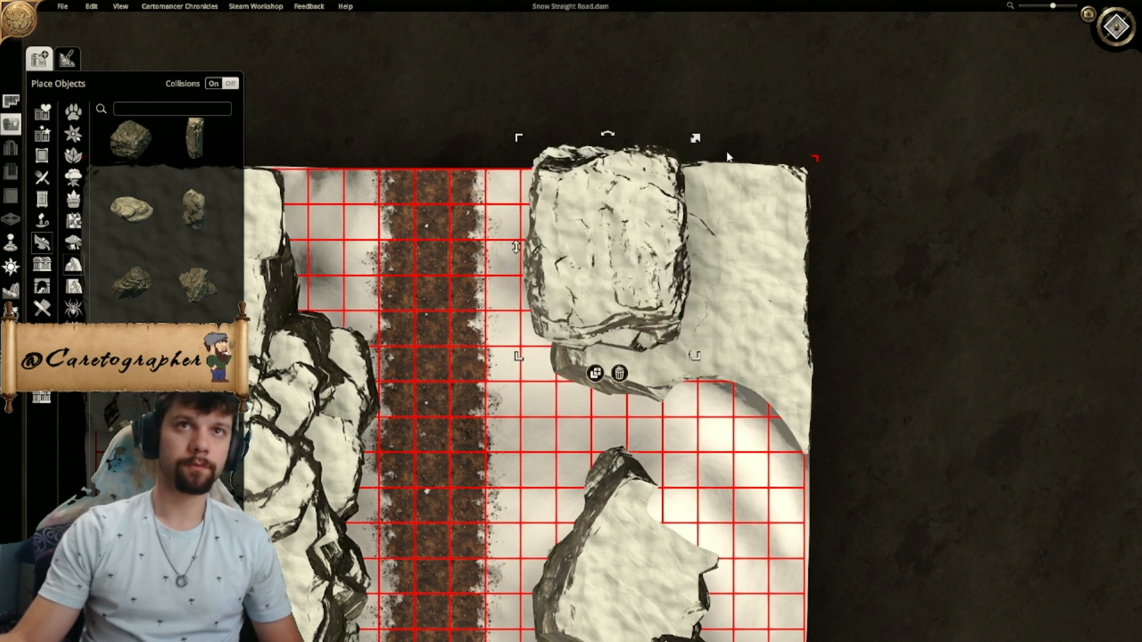
{"action": "left_click_drag", "start_coordinate": [611, 245], "coordinate": [635, 255]}
{"action": "left_click_drag", "start_coordinate": [564, 250], "coordinate": [525, 416]}
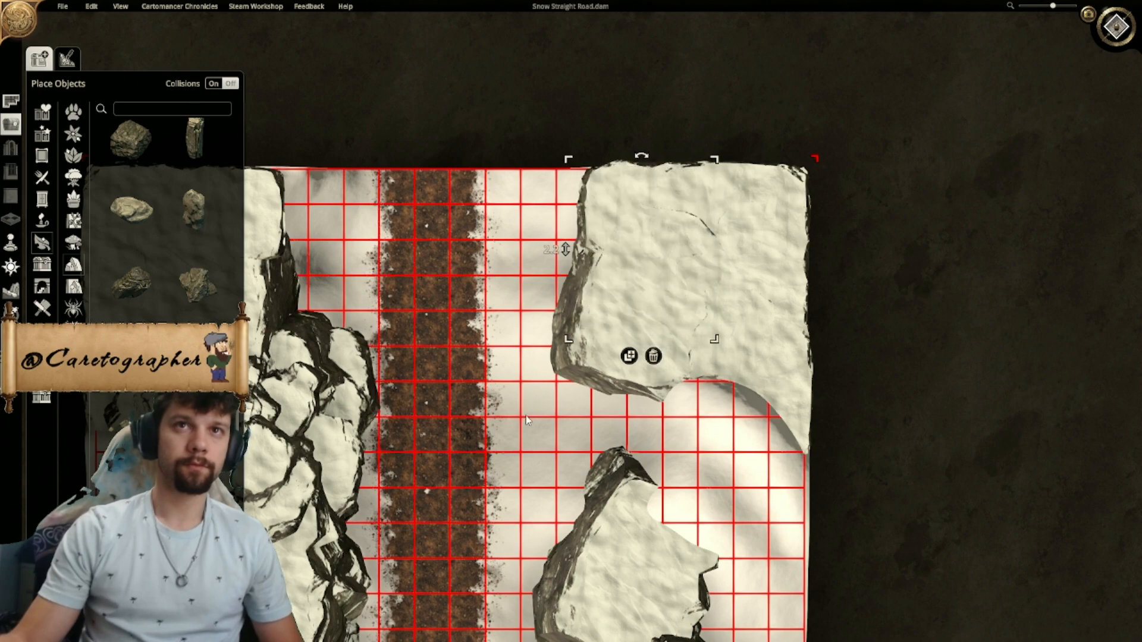
{"action": "left_click", "coordinate": [1117, 27]}
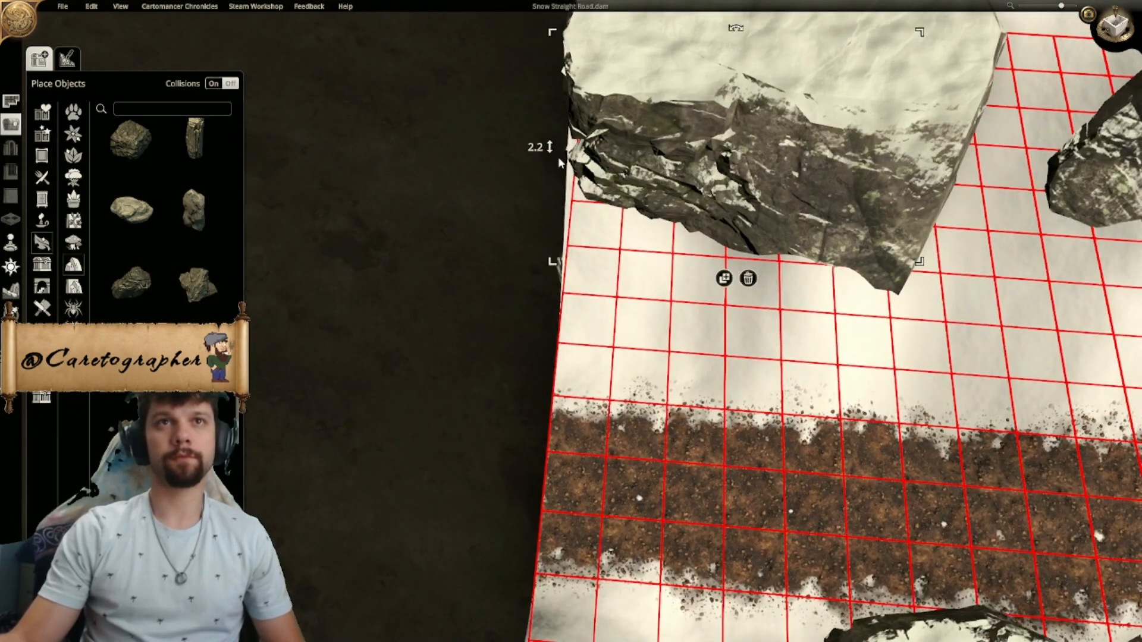
{"action": "mouse_move", "coordinate": [558, 156]}
{"action": "left_mouse_down"}
{"action": "mouse_move", "coordinate": [540, 198]}
{"action": "mouse_move", "coordinate": [543, 245]}
{"action": "mouse_move", "coordinate": [555, 122]}
{"action": "mouse_move", "coordinate": [557, 143]}
{"action": "left_mouse_up"}
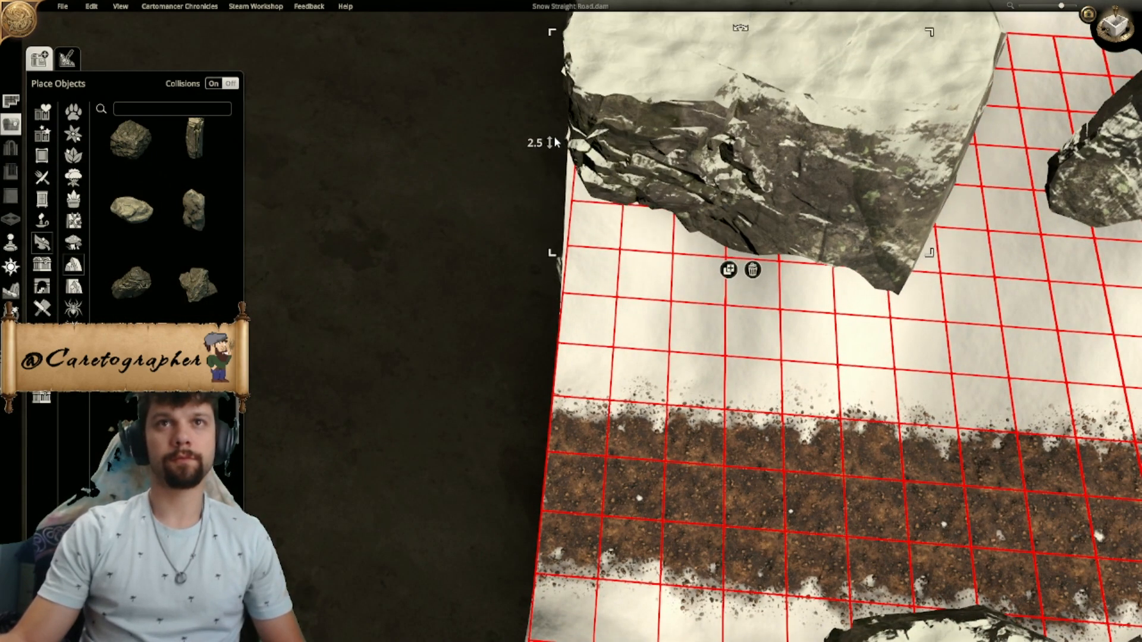
- Duplicate the rock embedded in the northeast cliff face, place the copy there, and adjust its height
{"action": "left_click", "coordinate": [727, 269]}
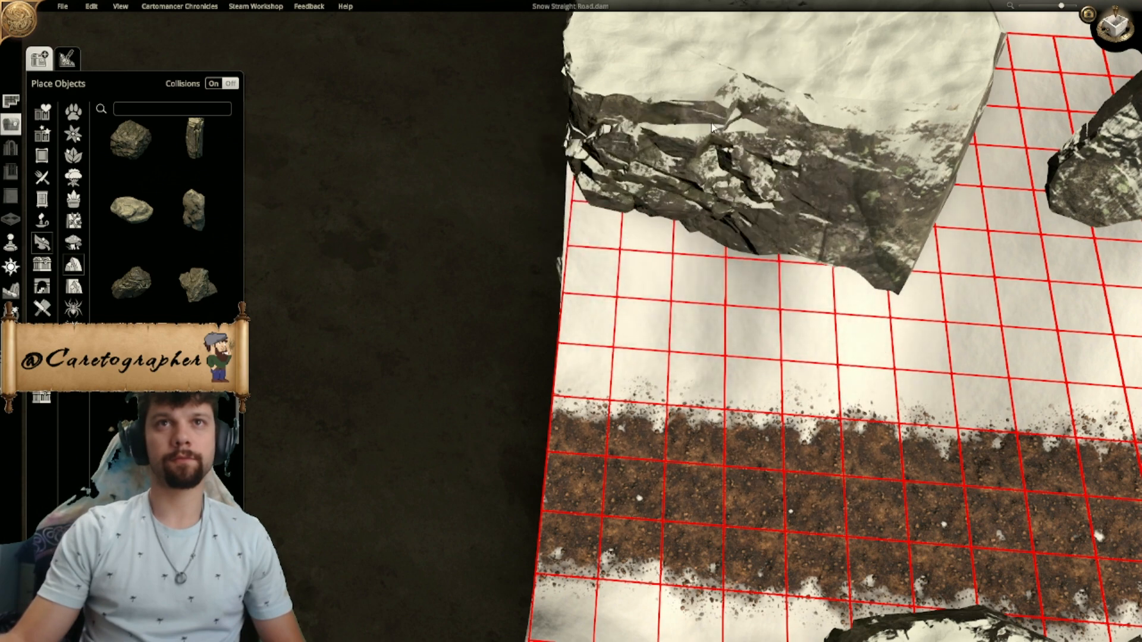
{"action": "left_click", "coordinate": [708, 111]}
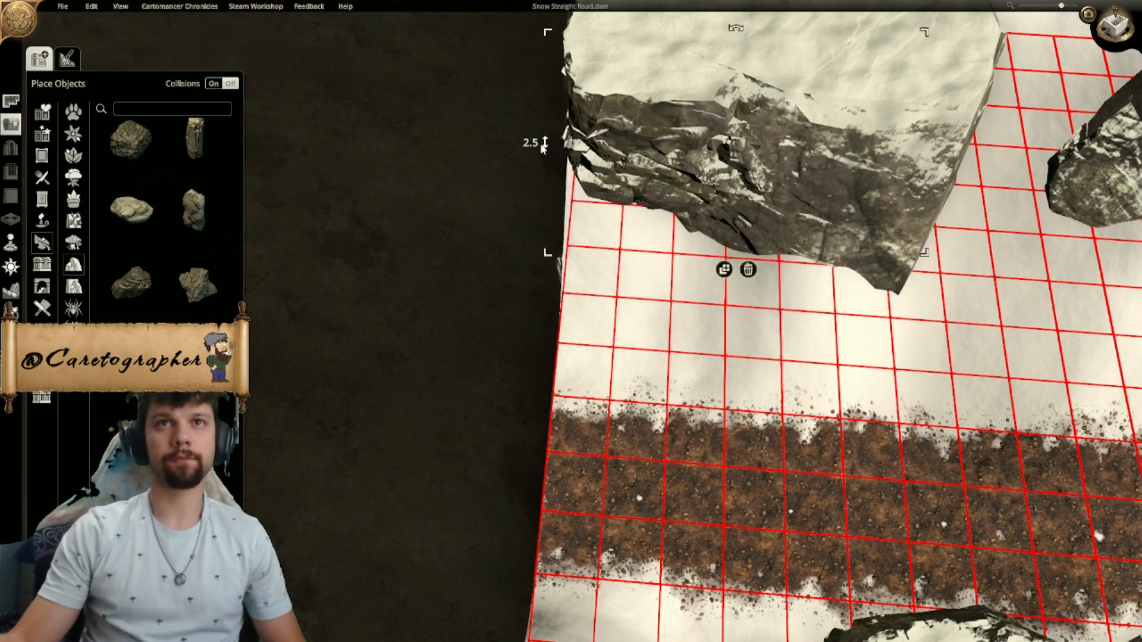
{"action": "left_click_drag", "start_coordinate": [548, 143], "coordinate": [543, 238]}
{"action": "left_click", "coordinate": [732, 314]}
{"action": "key", "text": "d"}
- Add a layered rock below the northeast cliff face, enlarge it, and move and lower it so only small pieces protrude at the base
{"action": "scroll", "coordinate": [948, 326], "scroll_direction": "down", "scroll_amount": 2}
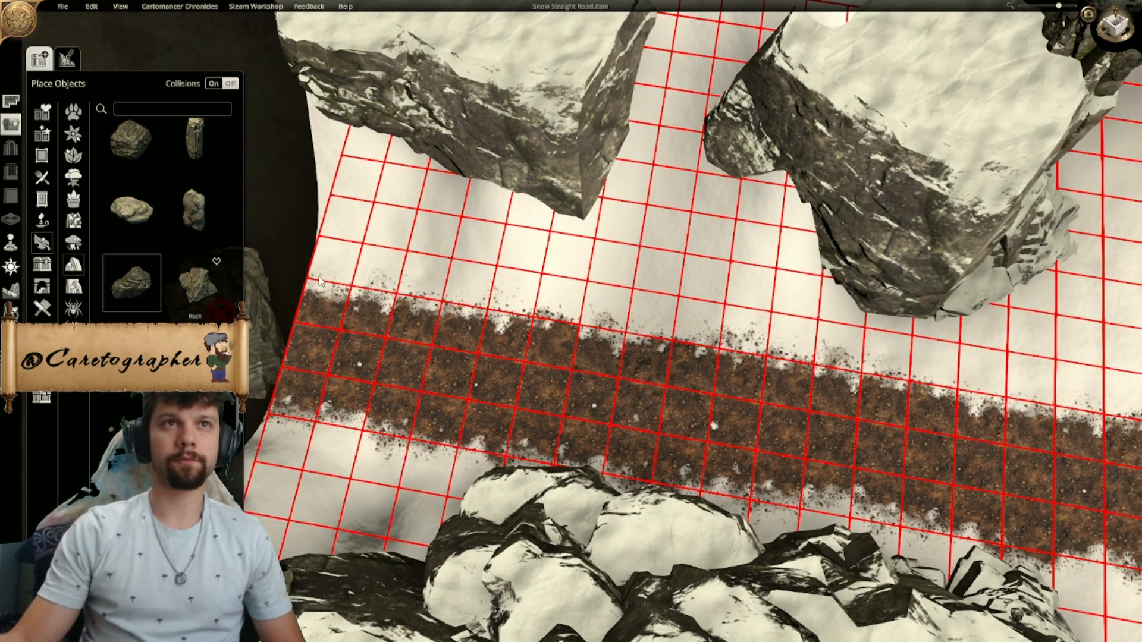
{"action": "scroll", "coordinate": [410, 259], "scroll_direction": "down", "scroll_amount": 5, "text": "ctrl"}
{"action": "right_click_drag", "start_coordinate": [426, 266], "coordinate": [683, 374]}
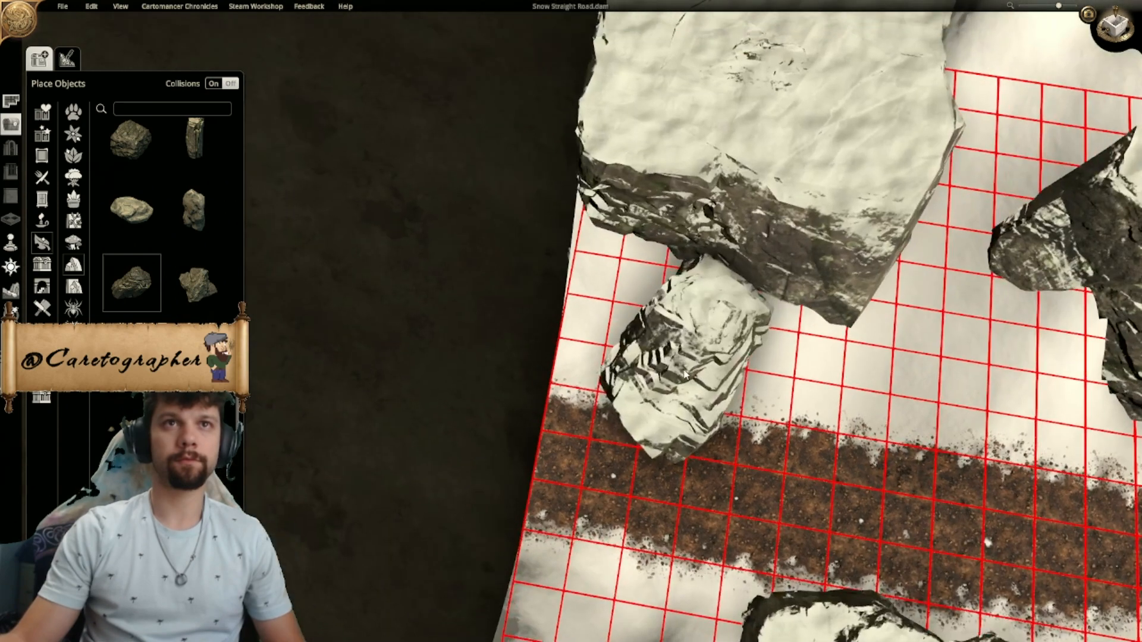
{"action": "left_click", "coordinate": [683, 371]}
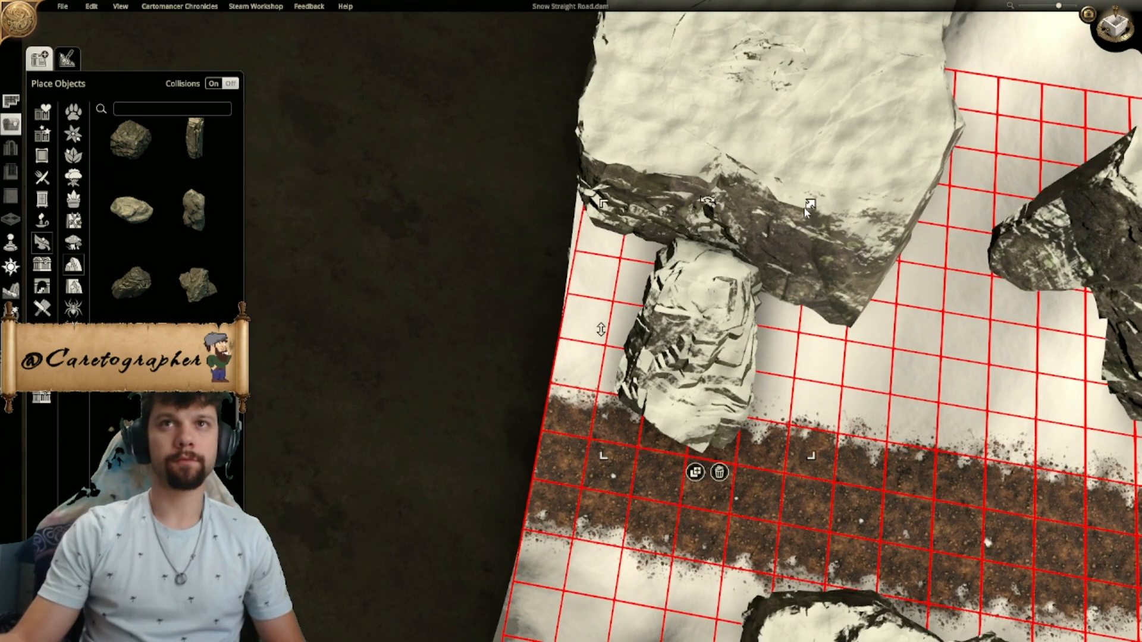
{"action": "left_click_drag", "start_coordinate": [805, 209], "coordinate": [872, 116]}
{"action": "left_click_drag", "start_coordinate": [693, 378], "coordinate": [705, 211]}
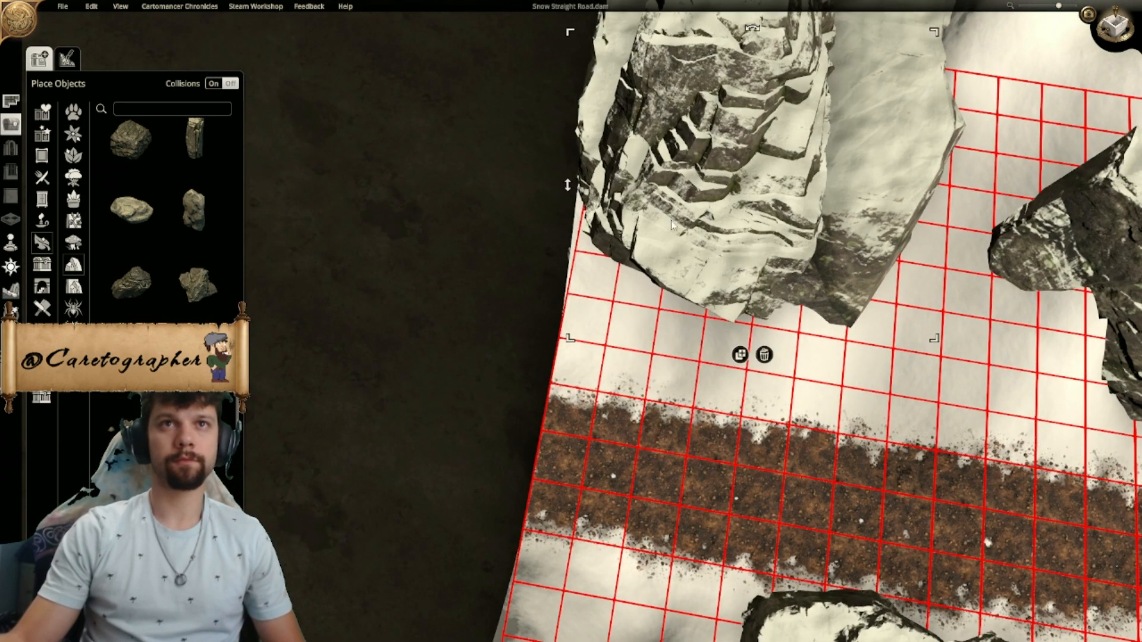
{"action": "left_click_drag", "start_coordinate": [561, 187], "coordinate": [693, 290]}
{"action": "left_click_drag", "start_coordinate": [585, 214], "coordinate": [587, 233]}
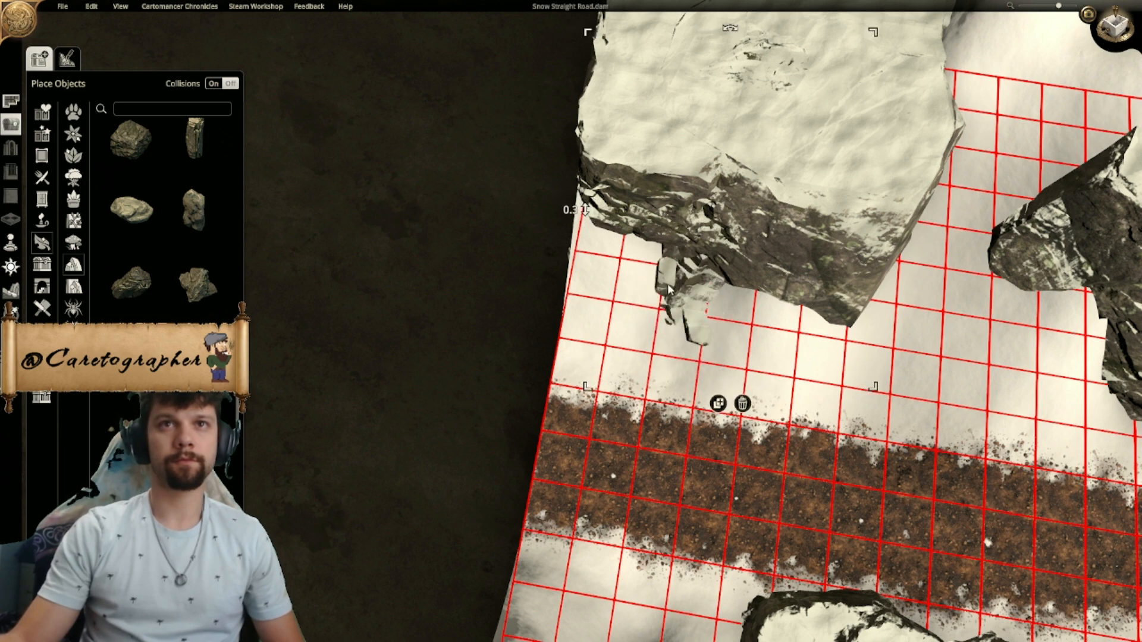
{"action": "left_click_drag", "start_coordinate": [687, 302], "coordinate": [674, 300]}
- Hide the grid, place a tall narrow rock at the southern road-side corner of the northeast cliffs, and lower it into the cliff
{"action": "right_click_drag", "start_coordinate": [705, 402], "coordinate": [415, 243]}
{"action": "middle_click_drag", "start_coordinate": [414, 243], "coordinate": [754, 324]}
{"action": "scroll", "coordinate": [491, 180], "scroll_direction": "up", "scroll_amount": 3}
{"action": "scroll", "coordinate": [618, 255], "scroll_direction": "down", "scroll_amount": 4}
{"action": "key", "text": "g"}
{"action": "scroll", "coordinate": [700, 262], "scroll_direction": "up", "scroll_amount": 3}
{"action": "left_click", "coordinate": [755, 323]}
{"action": "right_click_drag", "start_coordinate": [755, 324], "coordinate": [678, 262]}
{"action": "scroll", "coordinate": [711, 387], "scroll_direction": "down", "scroll_amount": 5}
{"action": "scroll", "coordinate": [709, 386], "scroll_direction": "down", "scroll_amount": 4}
{"action": "middle_click_drag", "start_coordinate": [709, 386], "coordinate": [806, 253]}
{"action": "scroll", "coordinate": [806, 253], "scroll_direction": "up", "scroll_amount": 3}
{"action": "left_click", "coordinate": [790, 393]}
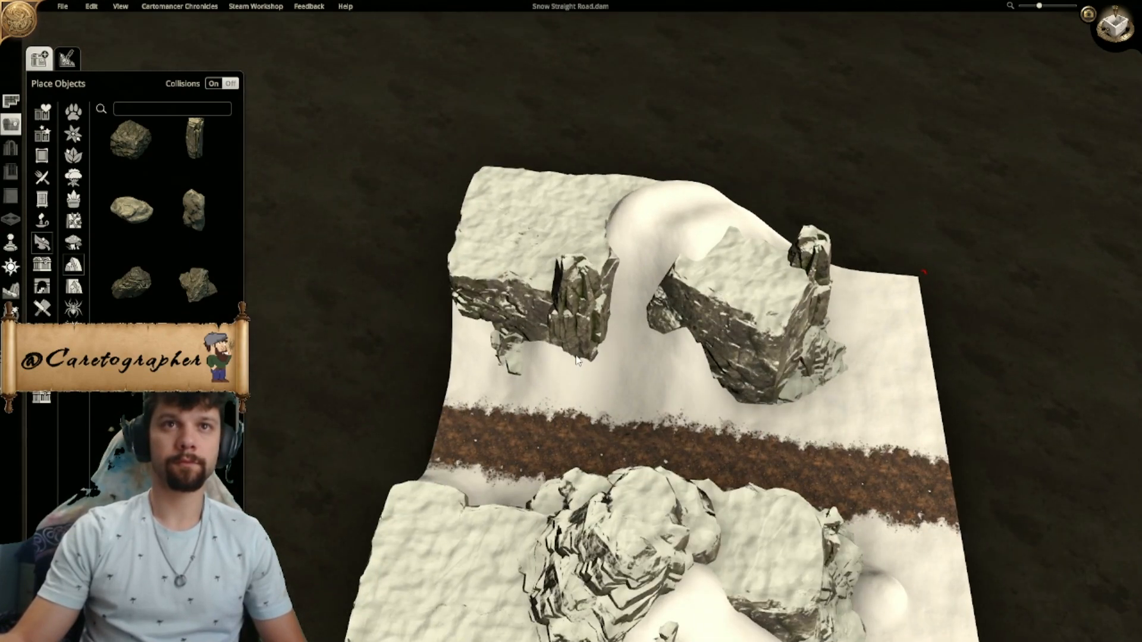
{"action": "left_click_drag", "start_coordinate": [535, 326], "coordinate": [531, 451]}
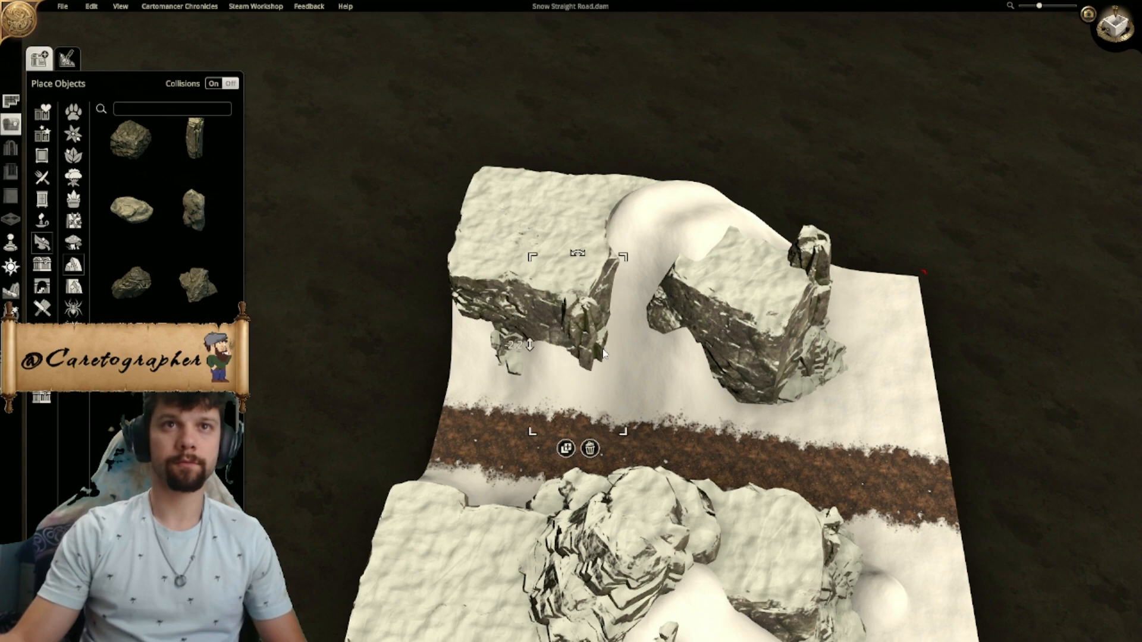
- Examine the reshaped northeast cliffs and both sides of the road from several angles and from above
{"action": "middle_click_drag", "start_coordinate": [691, 385], "coordinate": [591, 436]}
{"action": "scroll", "coordinate": [650, 394], "scroll_direction": "up", "scroll_amount": 1}
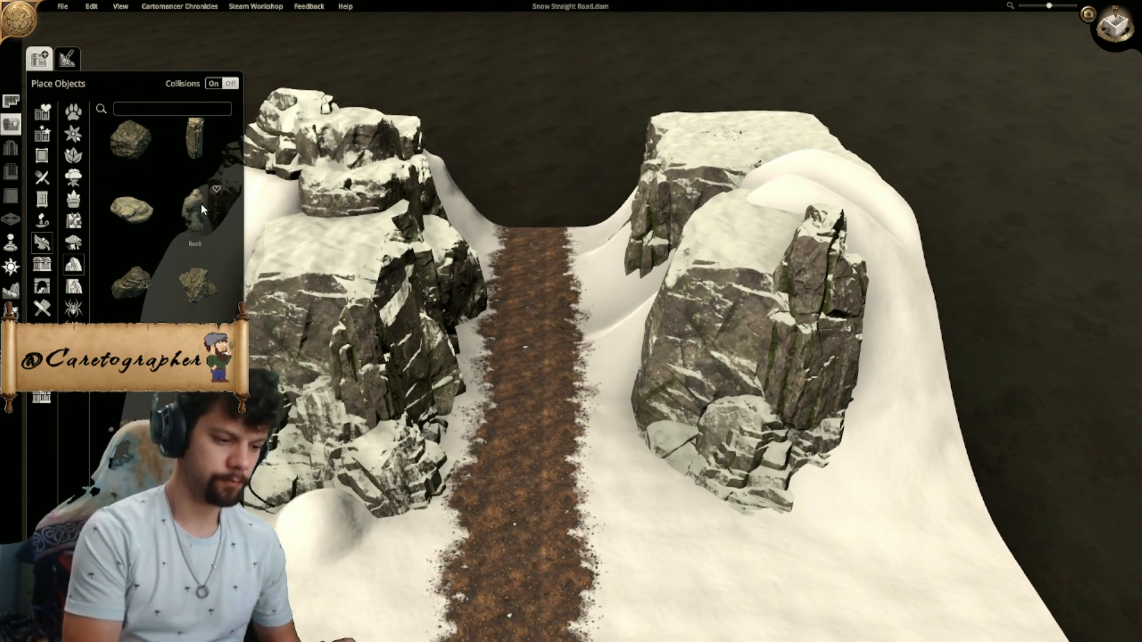
{"action": "scroll", "coordinate": [574, 312], "scroll_direction": "down", "scroll_amount": 3}
{"action": "middle_click_drag", "start_coordinate": [574, 311], "coordinate": [519, 556]}
{"action": "scroll", "coordinate": [739, 342], "scroll_direction": "up", "scroll_amount": 2}
{"action": "scroll", "coordinate": [829, 599], "scroll_direction": "down", "scroll_amount": 3}
{"action": "right_click_drag", "start_coordinate": [560, 376], "coordinate": [591, 398]}
{"action": "scroll", "coordinate": [569, 433], "scroll_direction": "down", "scroll_amount": 1}
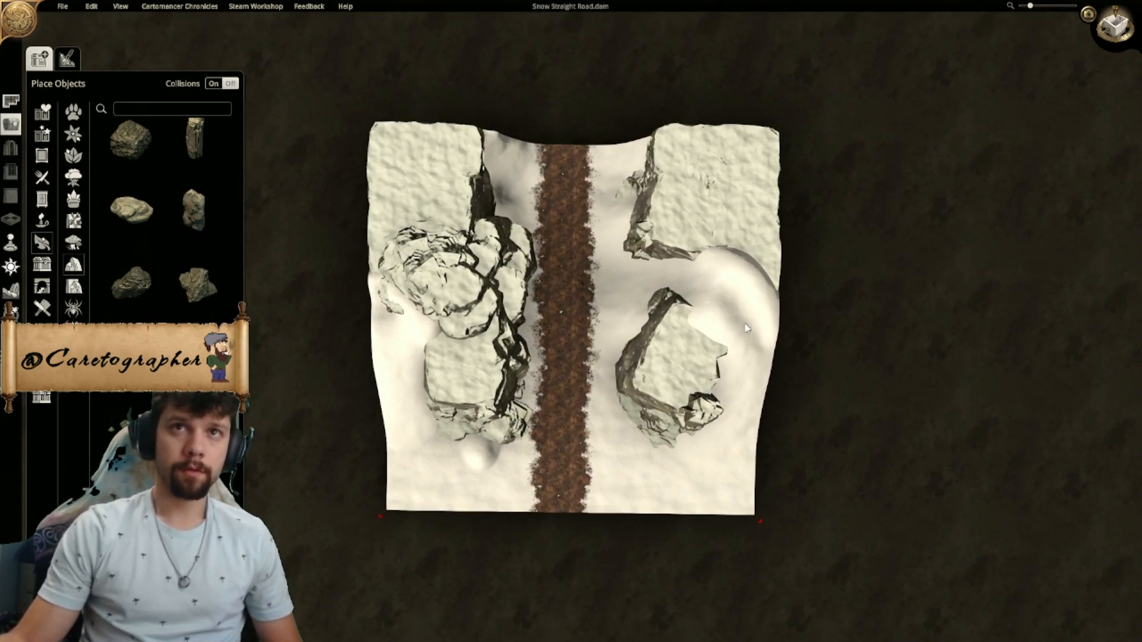
{"action": "left_click", "coordinate": [1116, 26]}
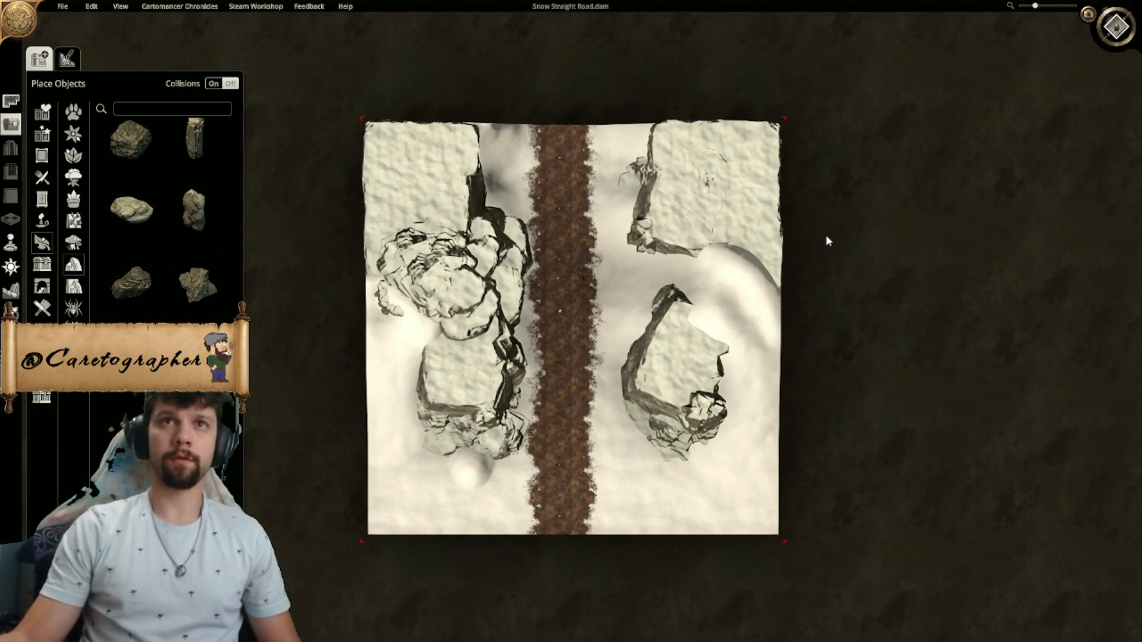
{"action": "left_click", "coordinate": [1116, 29]}
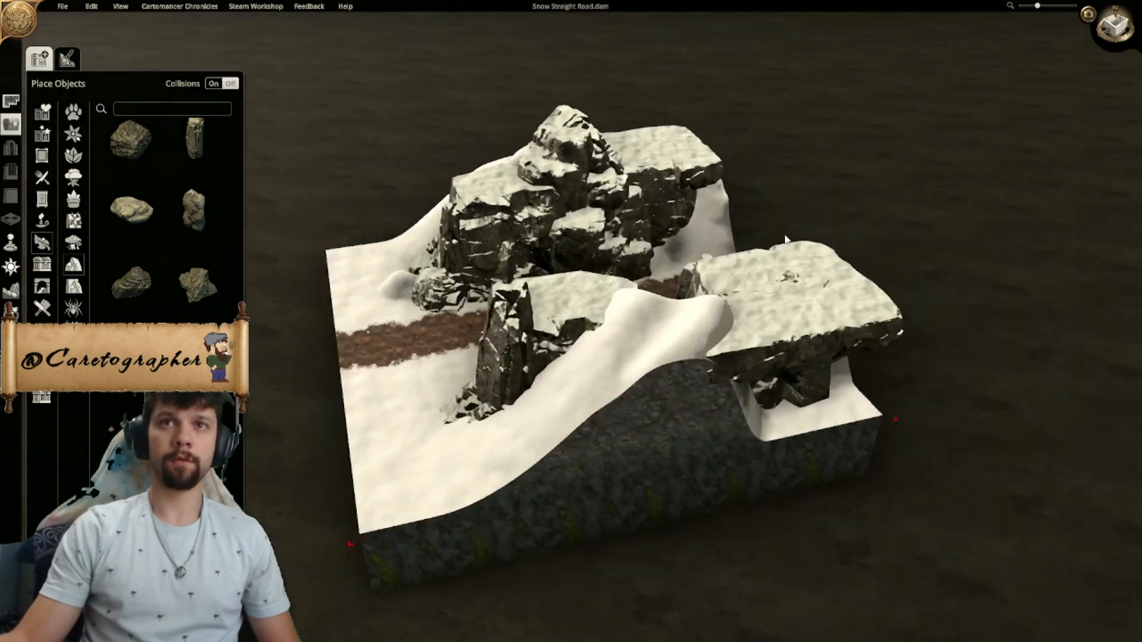
{"action": "middle_click_drag", "start_coordinate": [786, 239], "coordinate": [704, 308]}
{"action": "scroll", "coordinate": [695, 235], "scroll_direction": "up", "scroll_amount": 2}
{"action": "left_click", "coordinate": [1115, 29]}
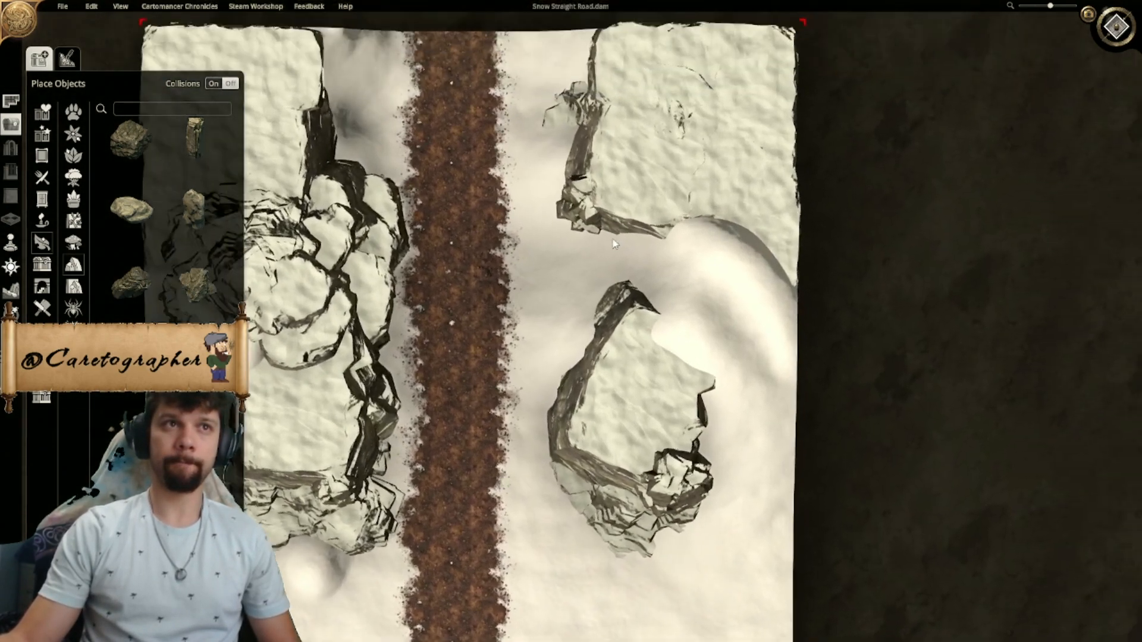
- Place a large blocky rock on top of the northeast cliff plateau, turned at an angle
{"action": "right_click_drag", "start_coordinate": [613, 241], "coordinate": [555, 311]}
{"action": "scroll", "coordinate": [554, 311], "scroll_direction": "up", "scroll_amount": 2}
{"action": "scroll", "coordinate": [554, 316], "scroll_direction": "up", "scroll_amount": 2}
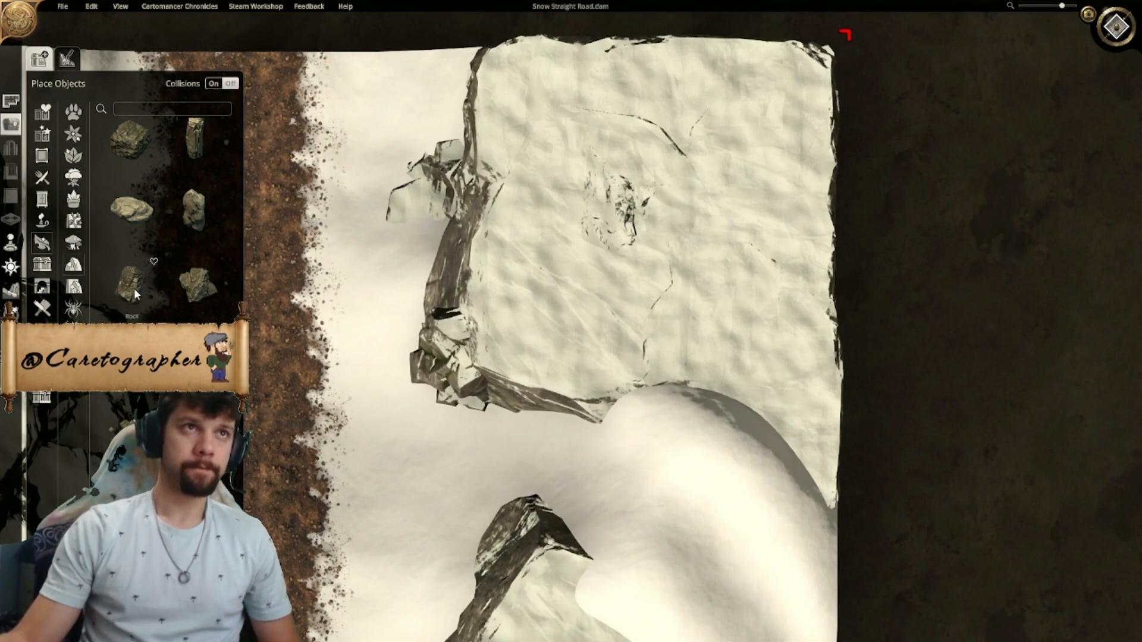
{"action": "left_click", "coordinate": [142, 142]}
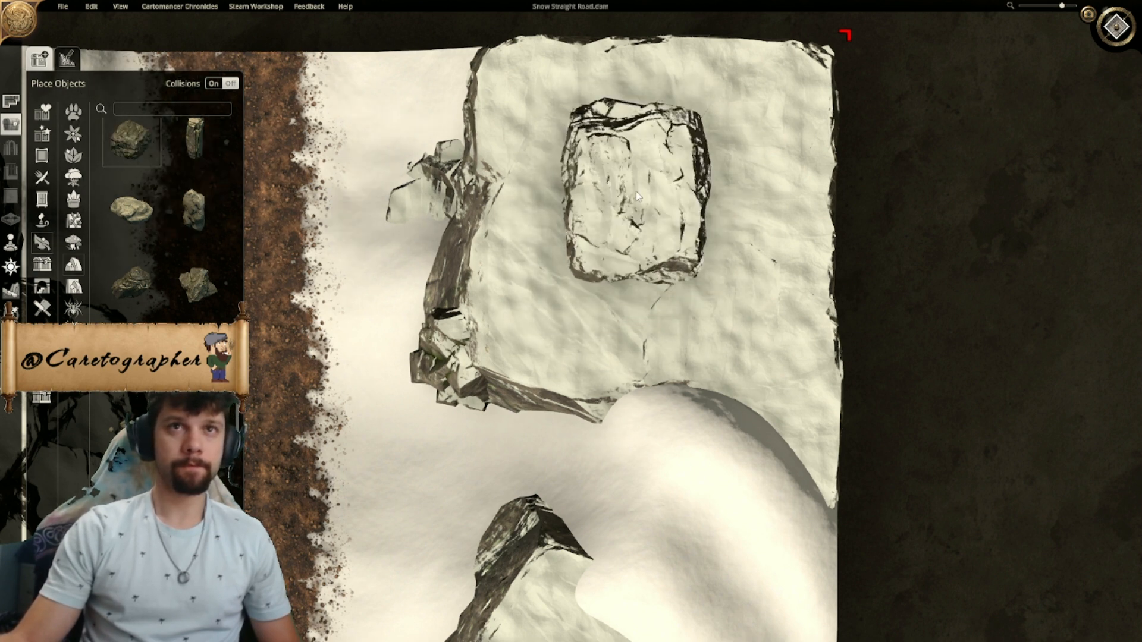
{"action": "key", "text": "r"}
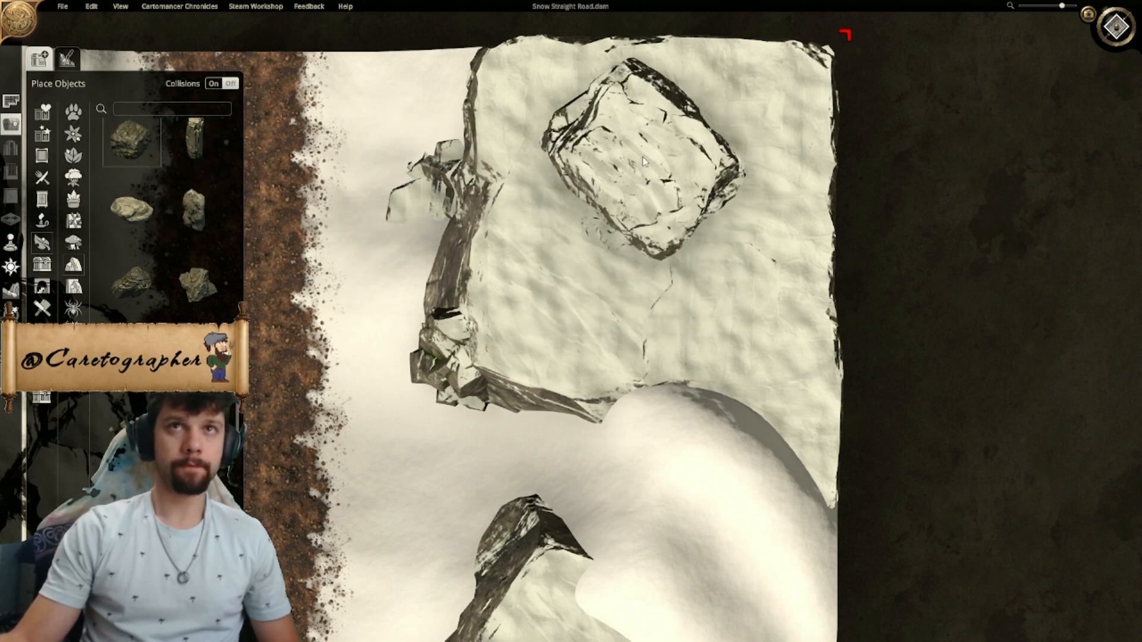
{"action": "left_click", "coordinate": [641, 155]}
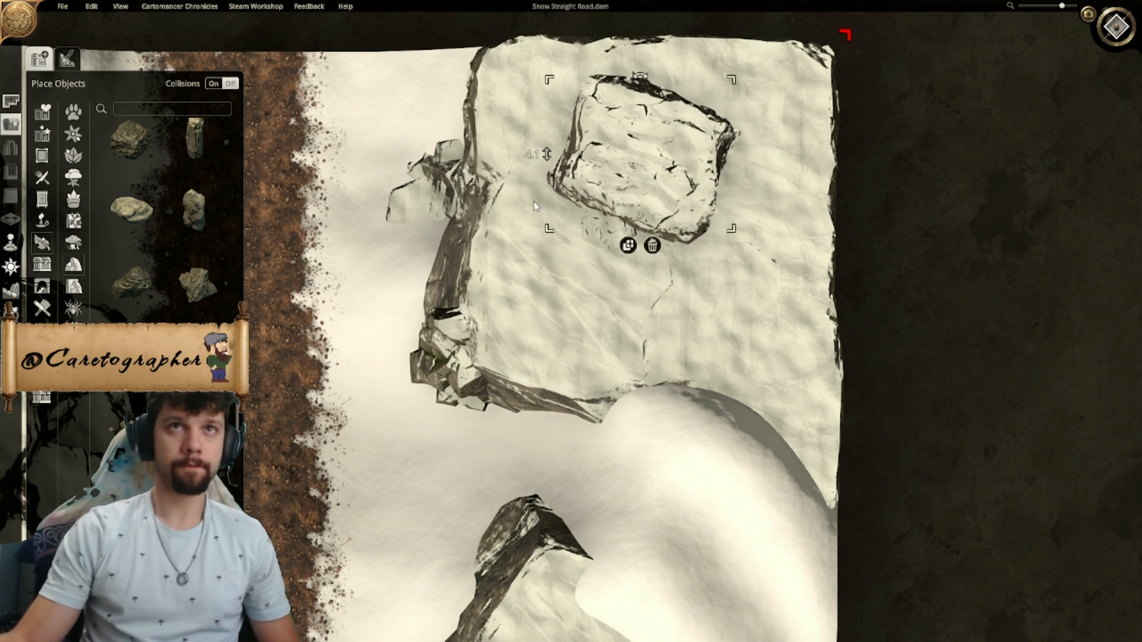
- Add rotated layered rock over the southern part of the blocky rock on the northeast plateau to extend the outcrop
{"action": "left_click", "coordinate": [155, 314]}
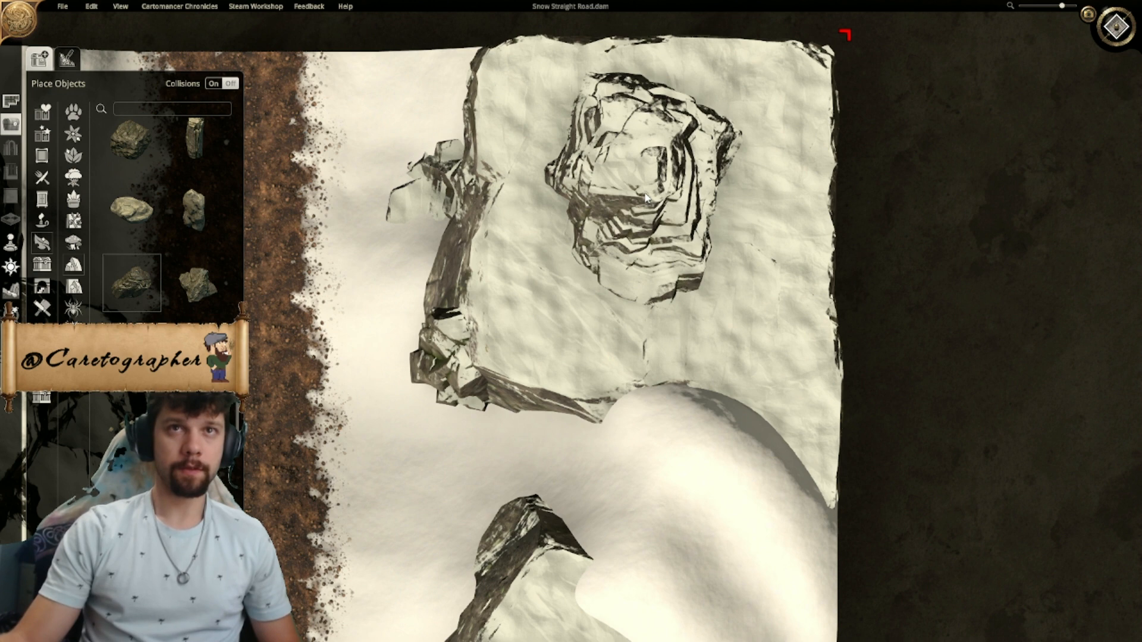
{"action": "scroll", "coordinate": [625, 271], "scroll_direction": "down", "scroll_amount": 3, "text": "ctrl"}
{"action": "scroll", "coordinate": [625, 238], "scroll_direction": "down", "scroll_amount": 1, "text": "ctrl"}
{"action": "left_click", "coordinate": [613, 334]}
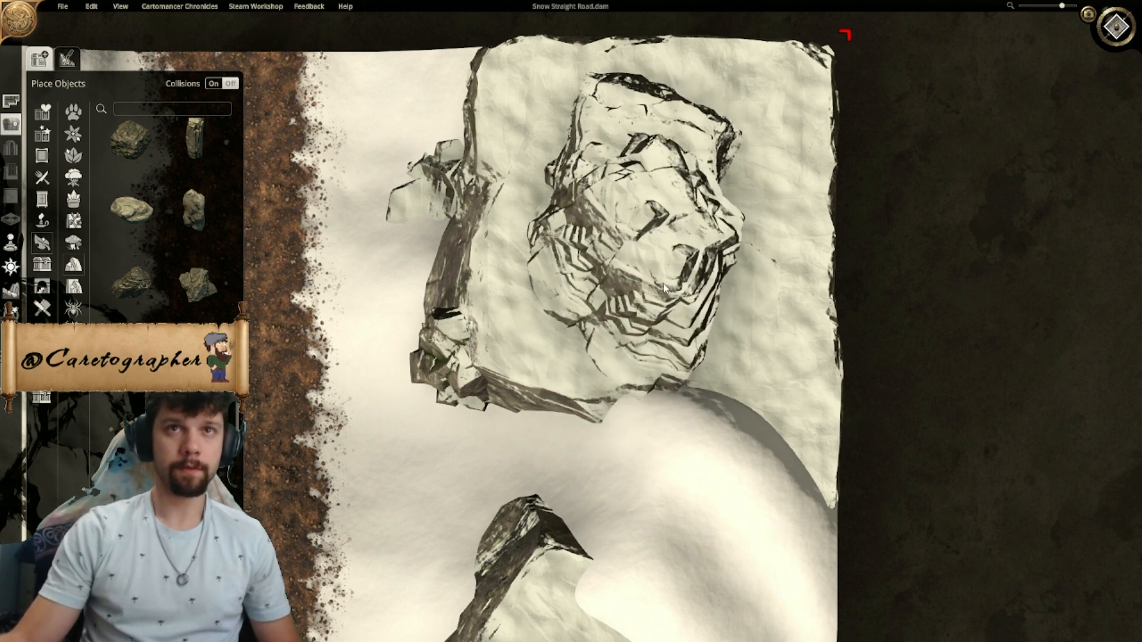
{"action": "scroll", "coordinate": [665, 284], "scroll_direction": "down", "scroll_amount": 4, "text": "ctrl"}
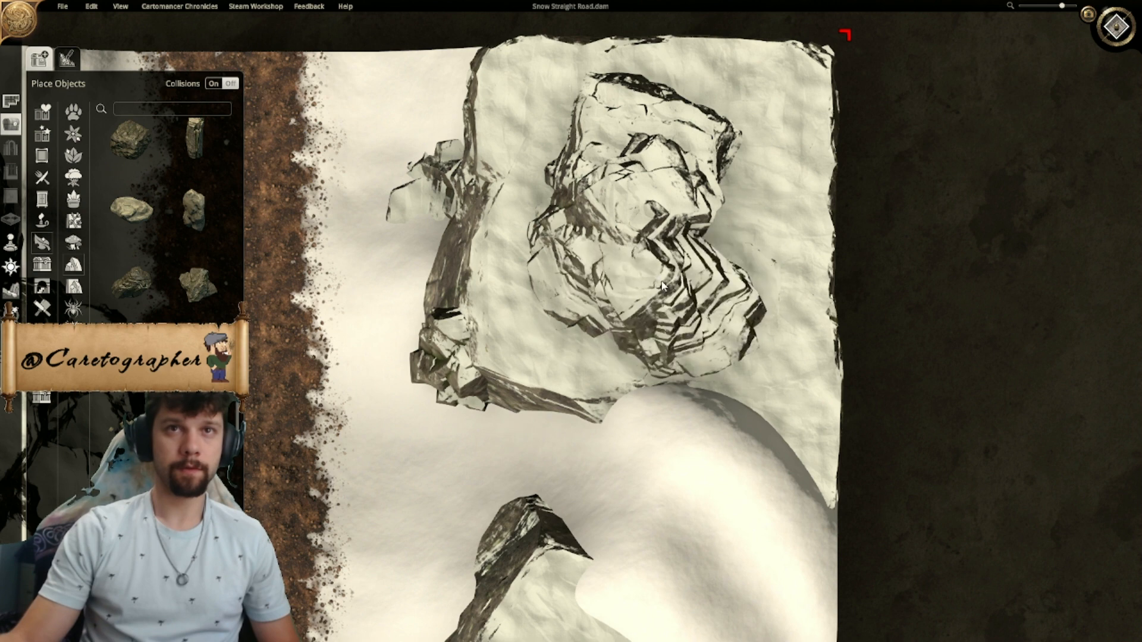
{"action": "right_click", "coordinate": [659, 290]}
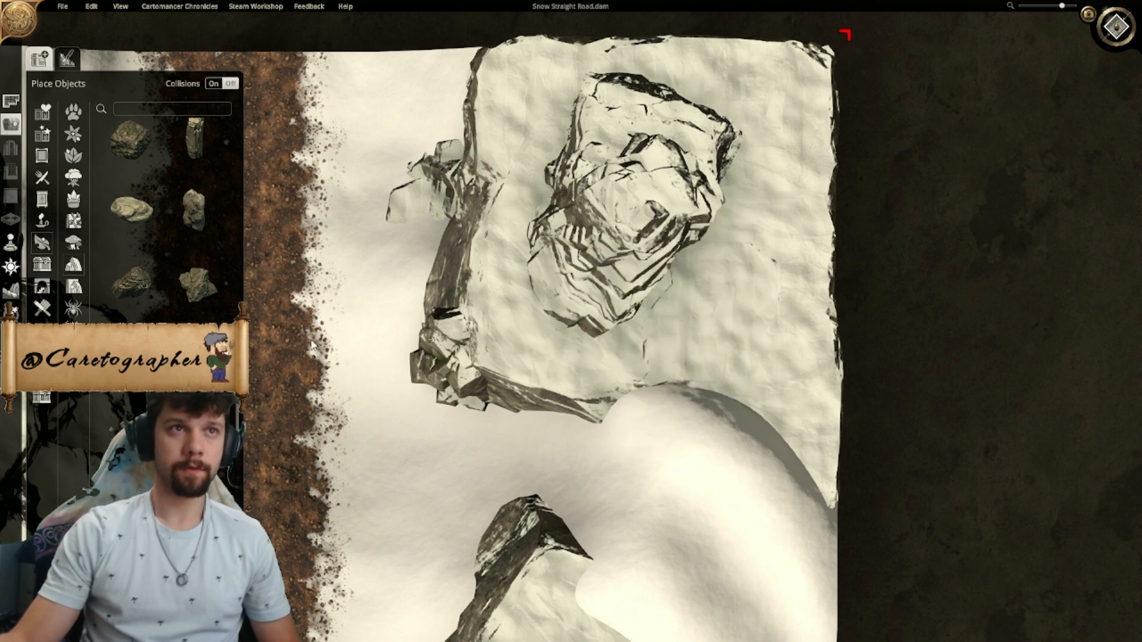
- Place a small jagged rock at the southern end of the plateau outcrop and adjust its rotation
{"action": "left_click", "coordinate": [207, 297]}
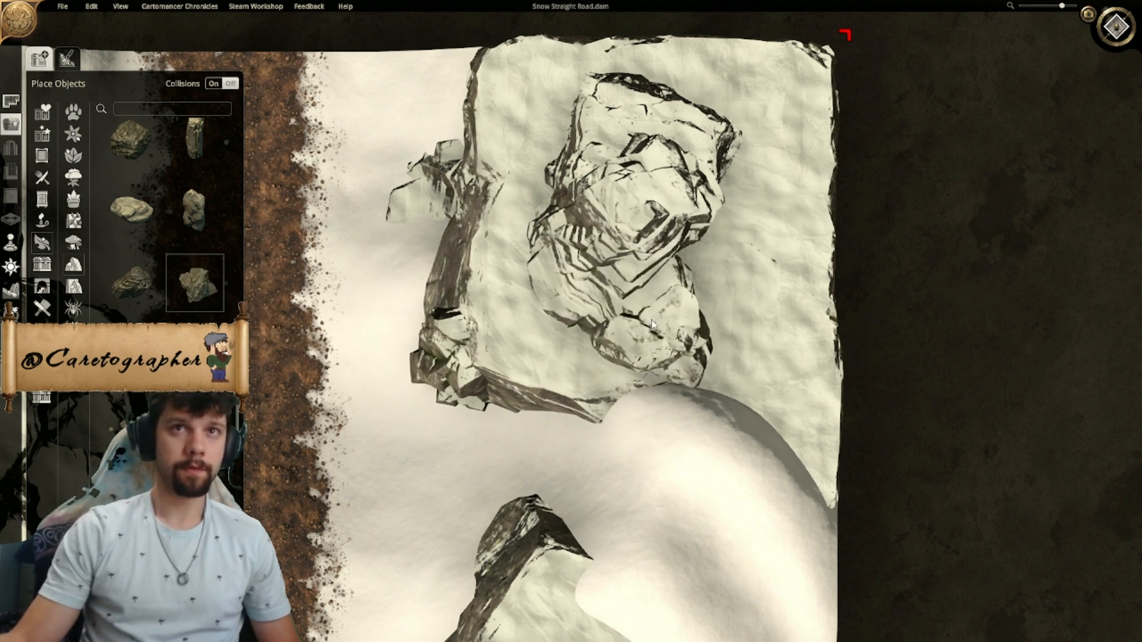
{"action": "right_click", "coordinate": [647, 328]}
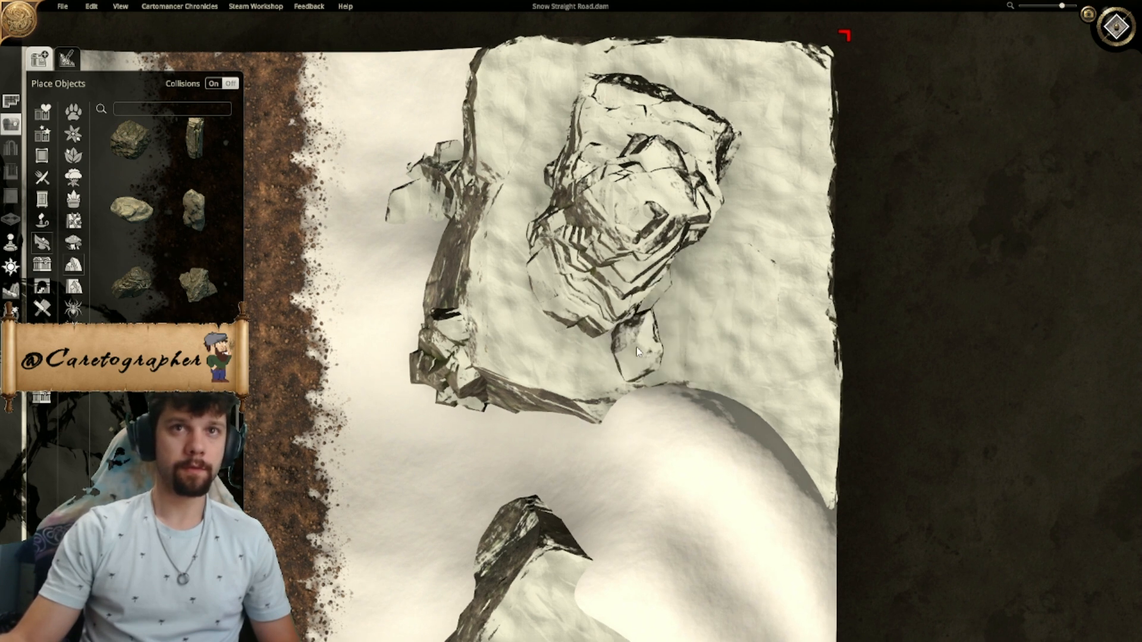
{"action": "scroll", "coordinate": [641, 357], "scroll_direction": "down", "scroll_amount": 2}
{"action": "left_click", "coordinate": [641, 355]}
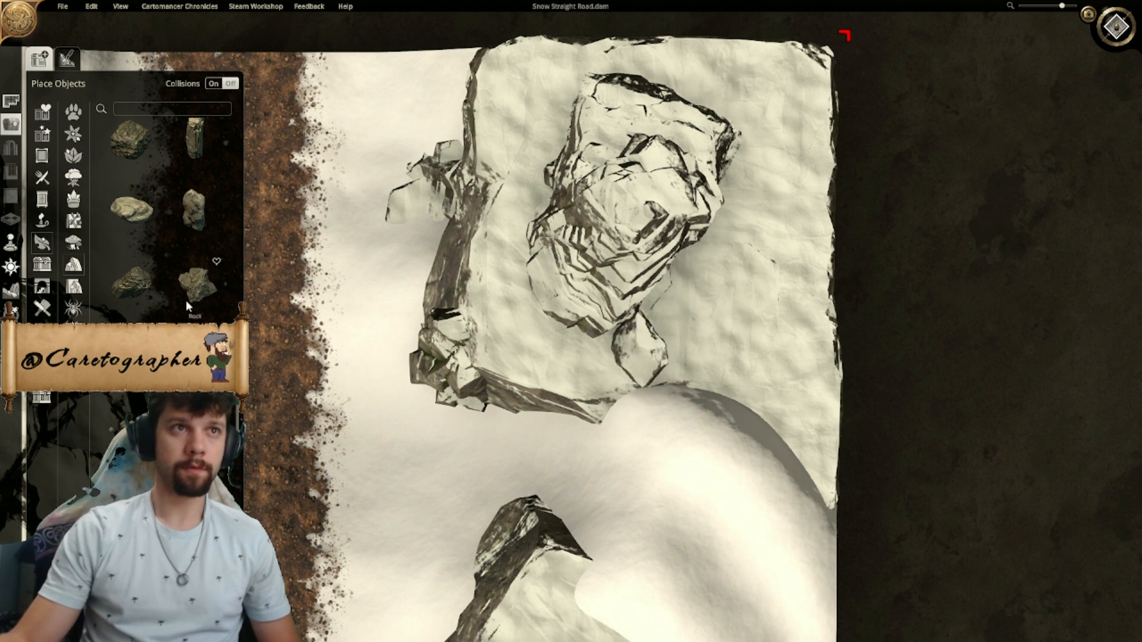
{"action": "scroll", "coordinate": [190, 291], "scroll_direction": "up", "scroll_amount": 2}
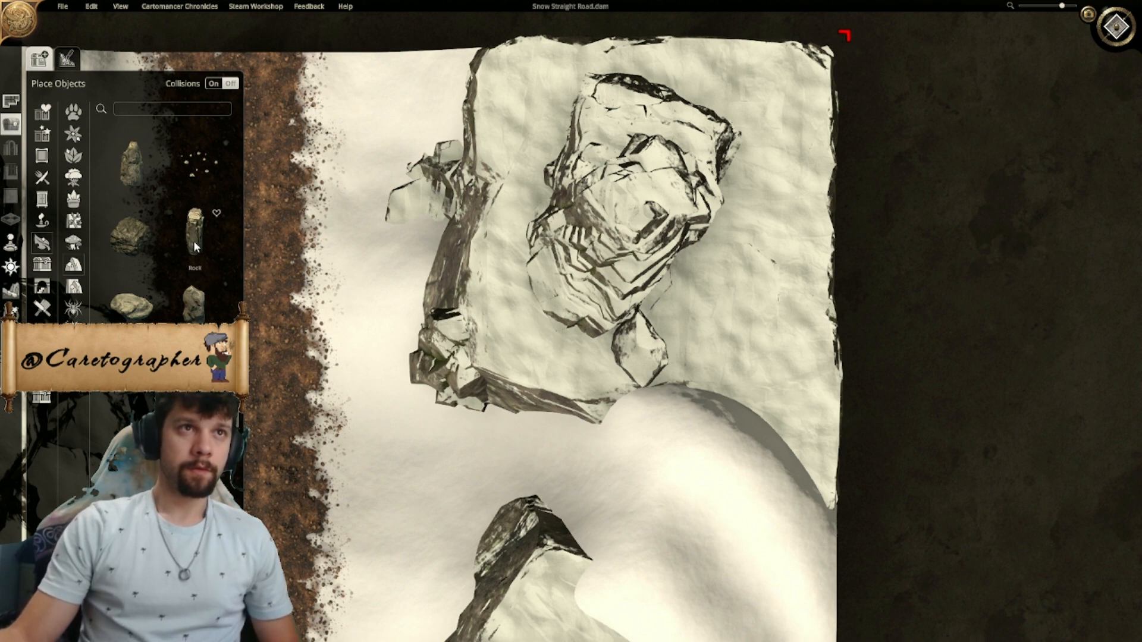
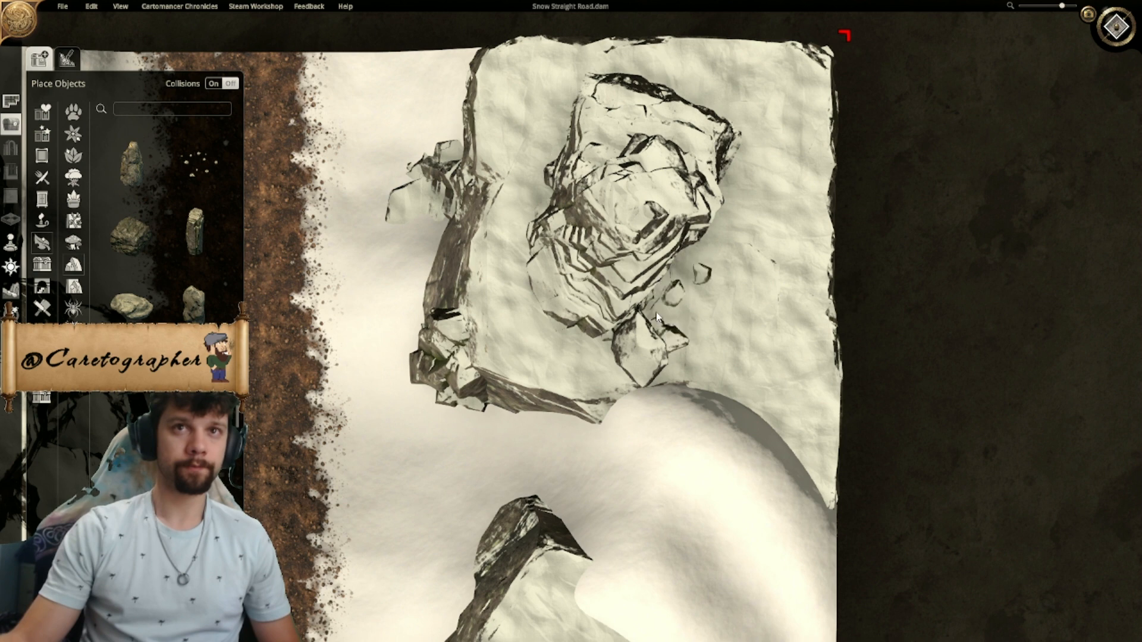
{"action": "left_click", "coordinate": [658, 317]}
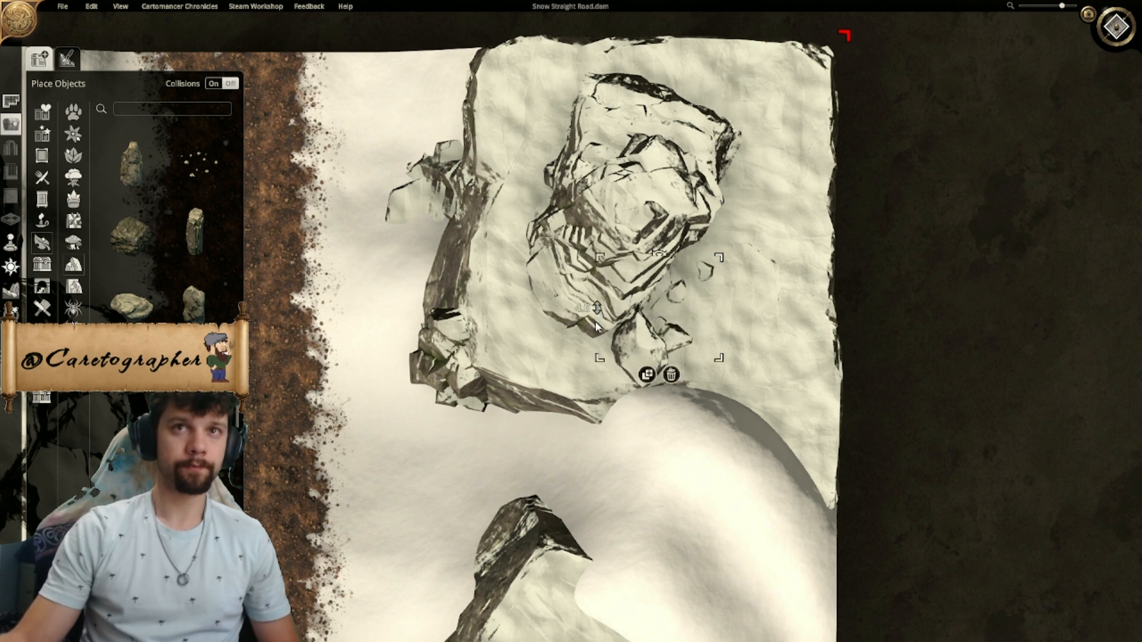
{"action": "left_click", "coordinate": [679, 337]}
{"action": "left_click", "coordinate": [676, 341]}
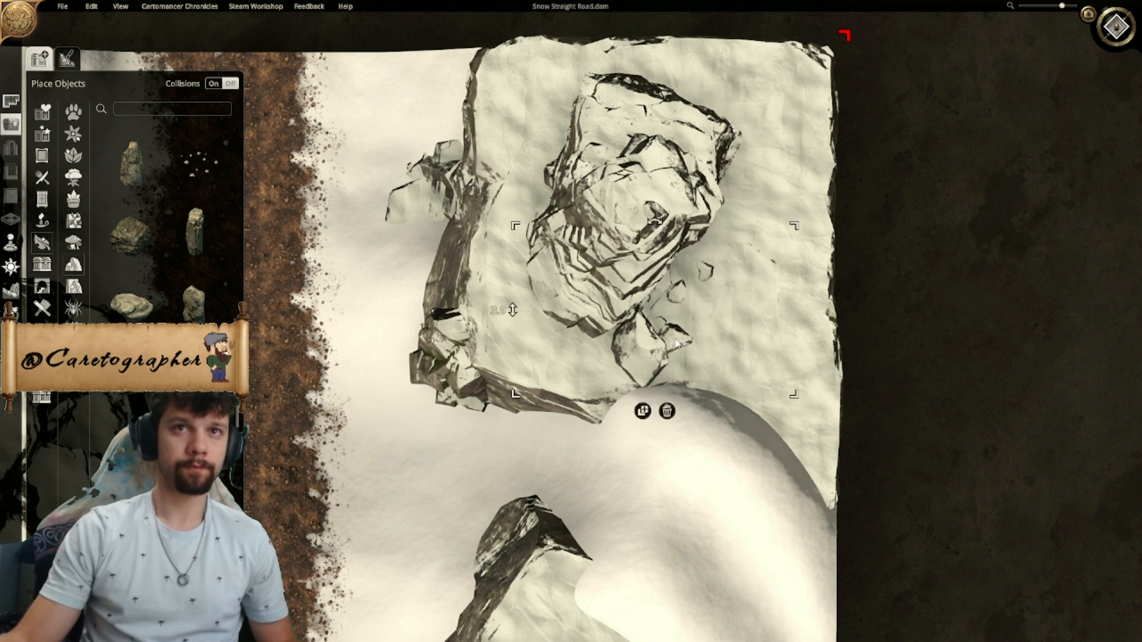
{"action": "left_click", "coordinate": [680, 305]}
{"action": "left_click", "coordinate": [679, 334]}
{"action": "left_click", "coordinate": [676, 345]}
{"action": "key", "text": "Delete"}
{"action": "left_click", "coordinate": [677, 342]}
{"action": "left_click_drag", "start_coordinate": [708, 321], "coordinate": [793, 332]}
{"action": "key", "text": "ctrl+z"}
{"action": "left_click", "coordinate": [676, 347]}
{"action": "key", "text": "Delete"}
{"action": "left_click", "coordinate": [677, 346]}
{"action": "key", "text": "ctrl+z"}
{"action": "left_click", "coordinate": [672, 341]}
{"action": "left_click", "coordinate": [681, 332]}
{"action": "left_click_drag", "start_coordinate": [685, 333], "coordinate": [735, 323]}
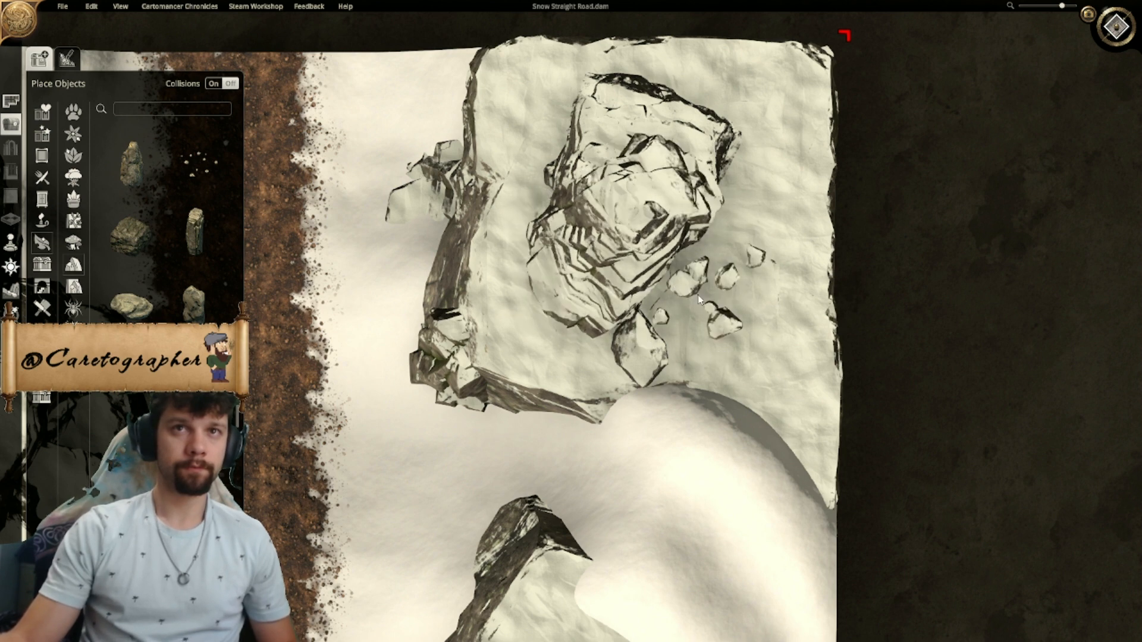
{"action": "left_click", "coordinate": [706, 304]}
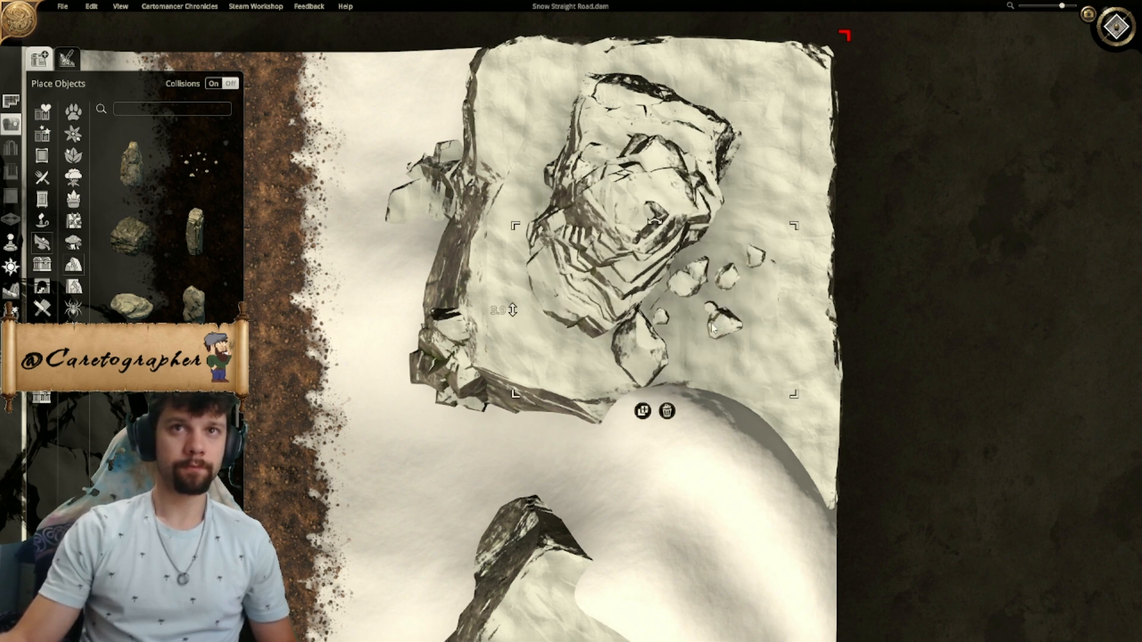
{"action": "key", "text": "Delete"}
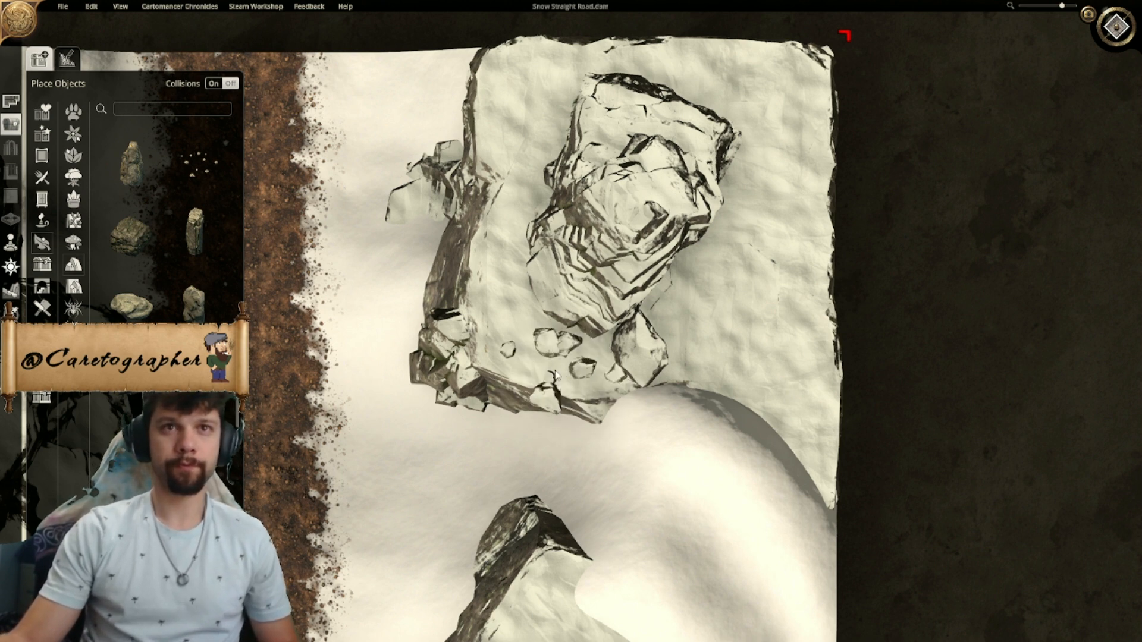
- Scatter small stones beside the southeast side of the northeast plateau outcrop, and add a rotated duplicate along its east side
{"action": "left_click", "coordinate": [546, 385]}
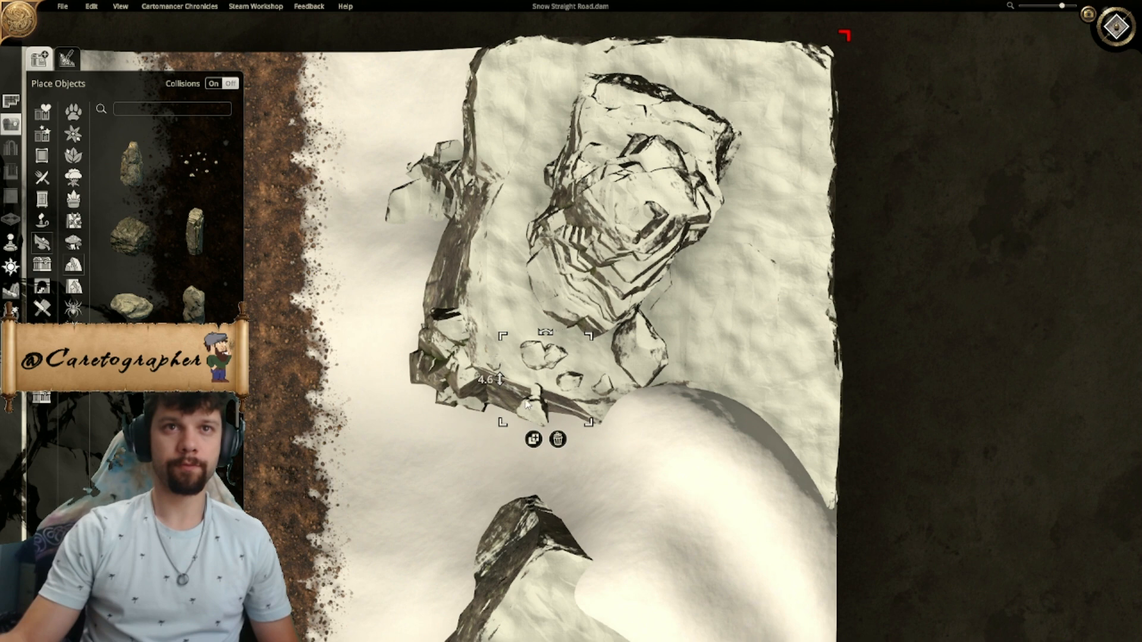
{"action": "left_click_drag", "start_coordinate": [541, 407], "coordinate": [706, 338]}
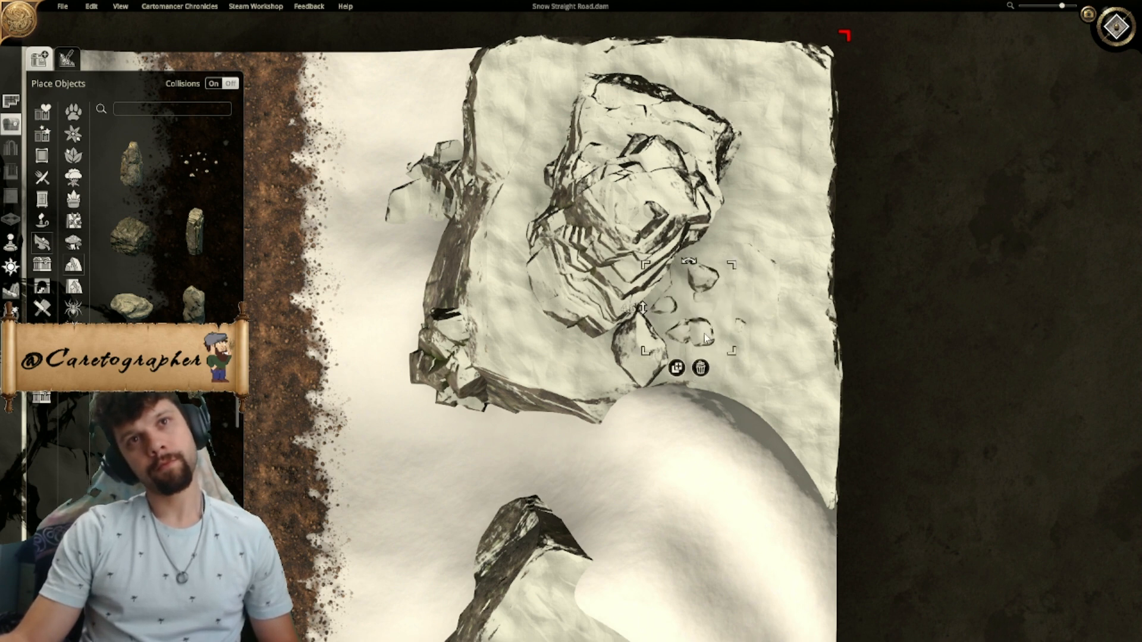
{"action": "left_click", "coordinate": [676, 368]}
{"action": "scroll", "coordinate": [692, 257], "scroll_direction": "up", "scroll_amount": 4}
{"action": "scroll", "coordinate": [693, 249], "scroll_direction": "up", "scroll_amount": 3}
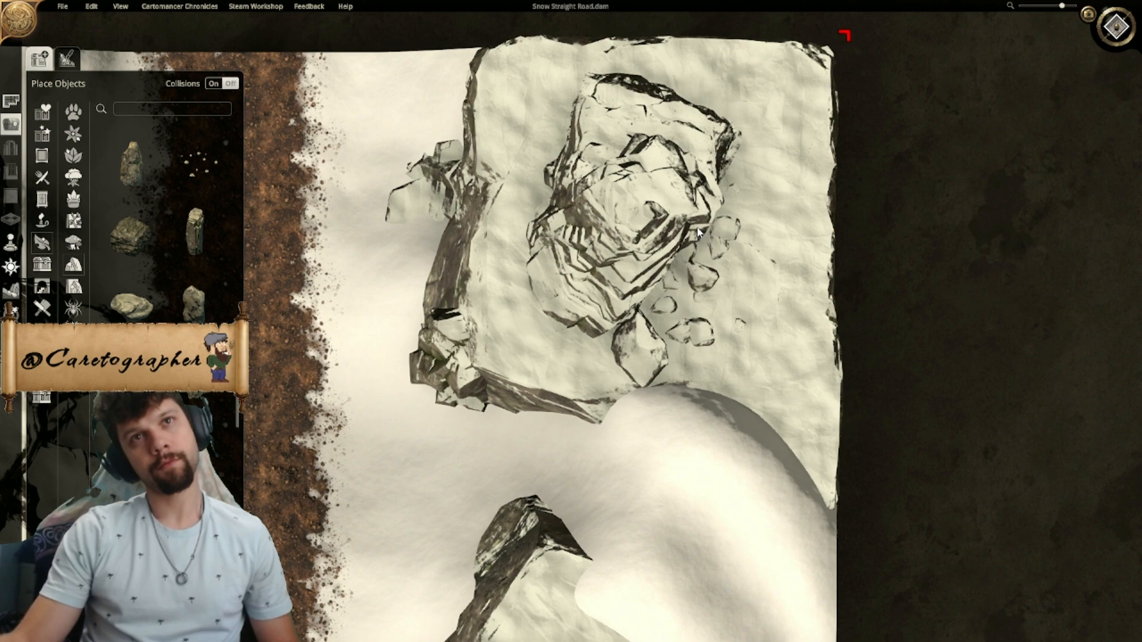
{"action": "left_click", "coordinate": [697, 236]}
- Place a scatter of small, partly buried stones on the northwest plateau, just north of the layered rock outcrop
{"action": "right_click_drag", "start_coordinate": [571, 390], "coordinate": [668, 75]}
{"action": "right_click", "coordinate": [708, 328]}
{"action": "right_click_drag", "start_coordinate": [677, 408], "coordinate": [672, 351]}
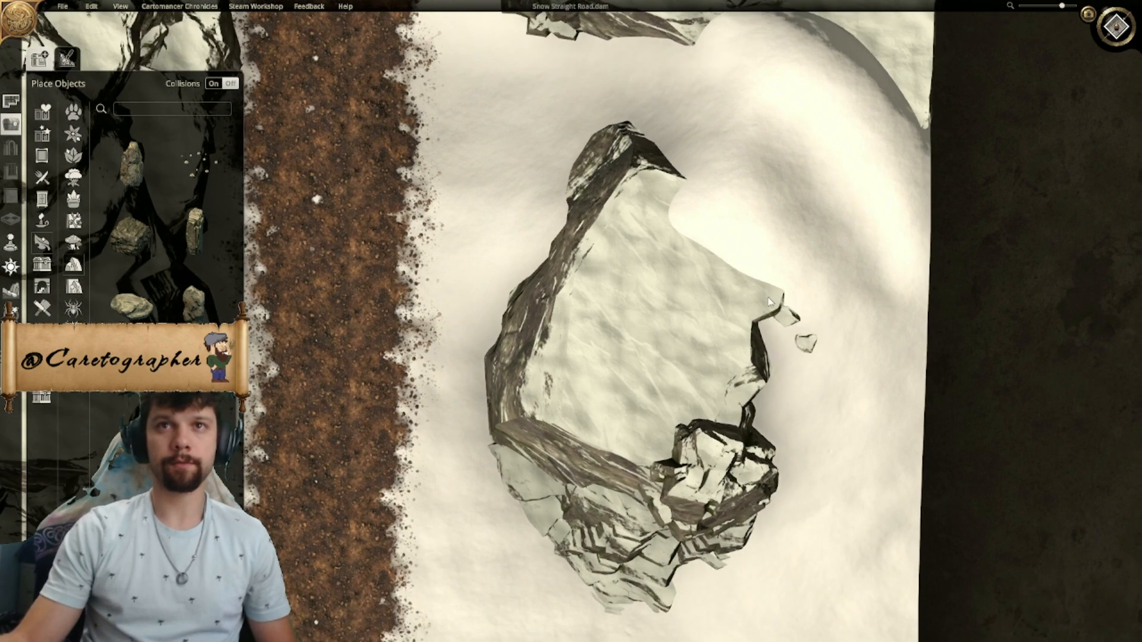
{"action": "right_click_drag", "start_coordinate": [426, 207], "coordinate": [892, 332]}
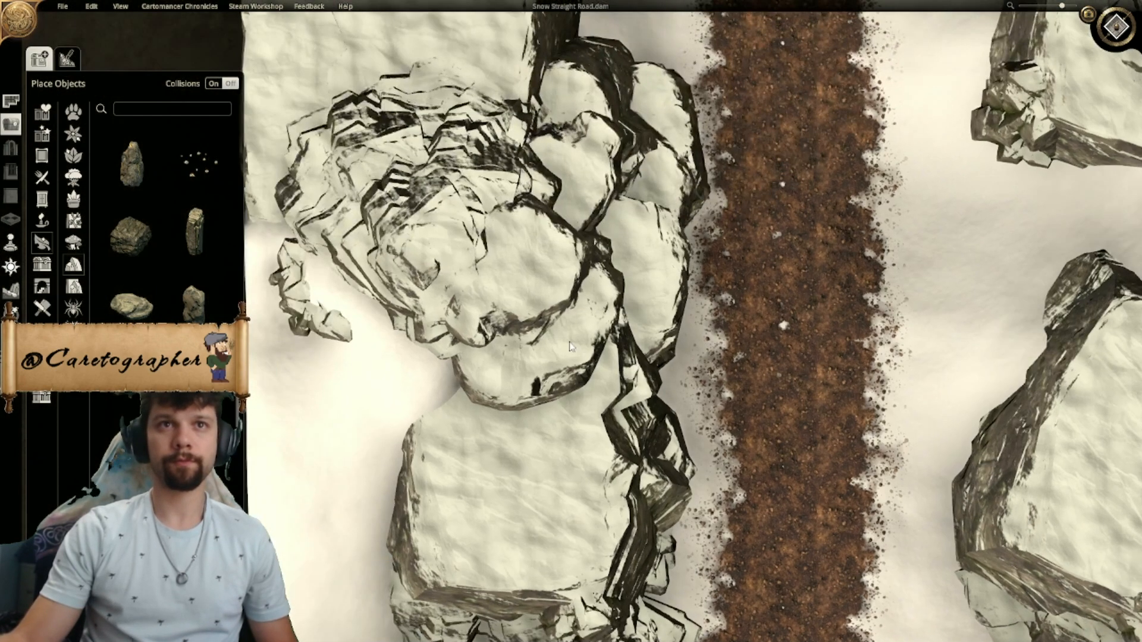
{"action": "right_click_drag", "start_coordinate": [378, 131], "coordinate": [479, 364]}
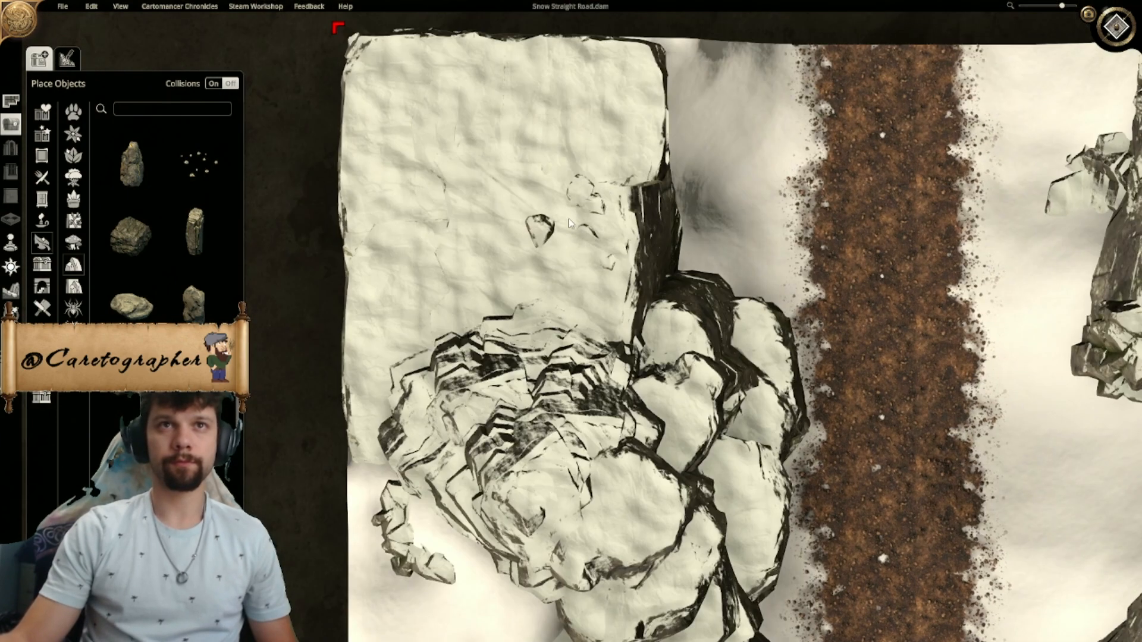
{"action": "scroll", "coordinate": [556, 291], "scroll_direction": "down", "scroll_amount": 6, "text": "ctrl"}
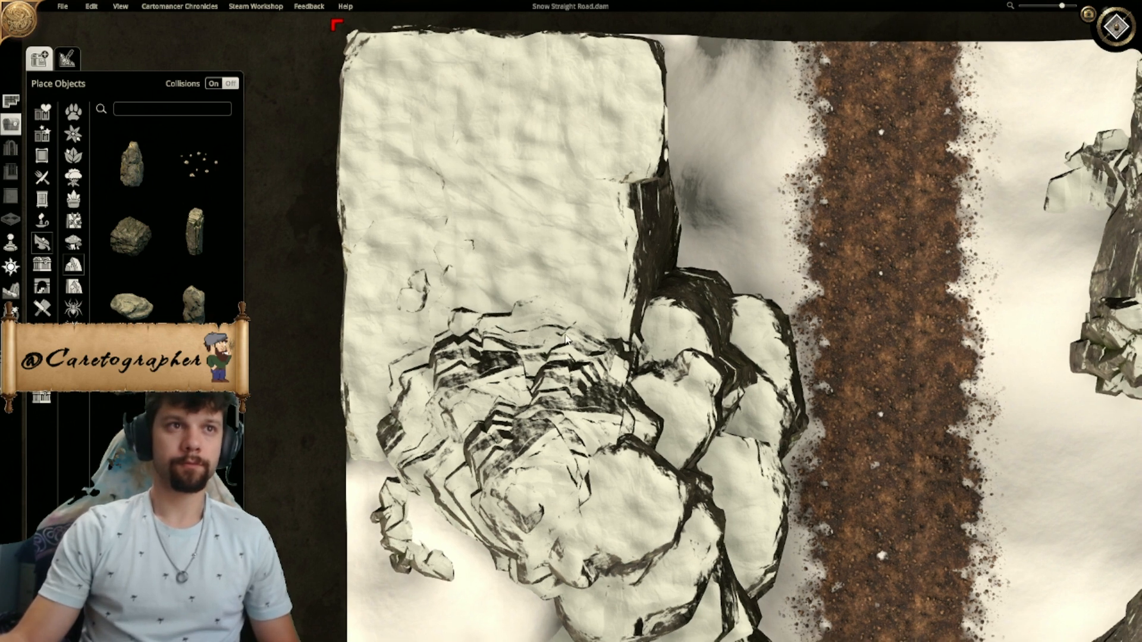
- Place a small rock near the middle of the northwest plateau and sink it so only its jagged tip protrudes
{"action": "left_click", "coordinate": [136, 247]}
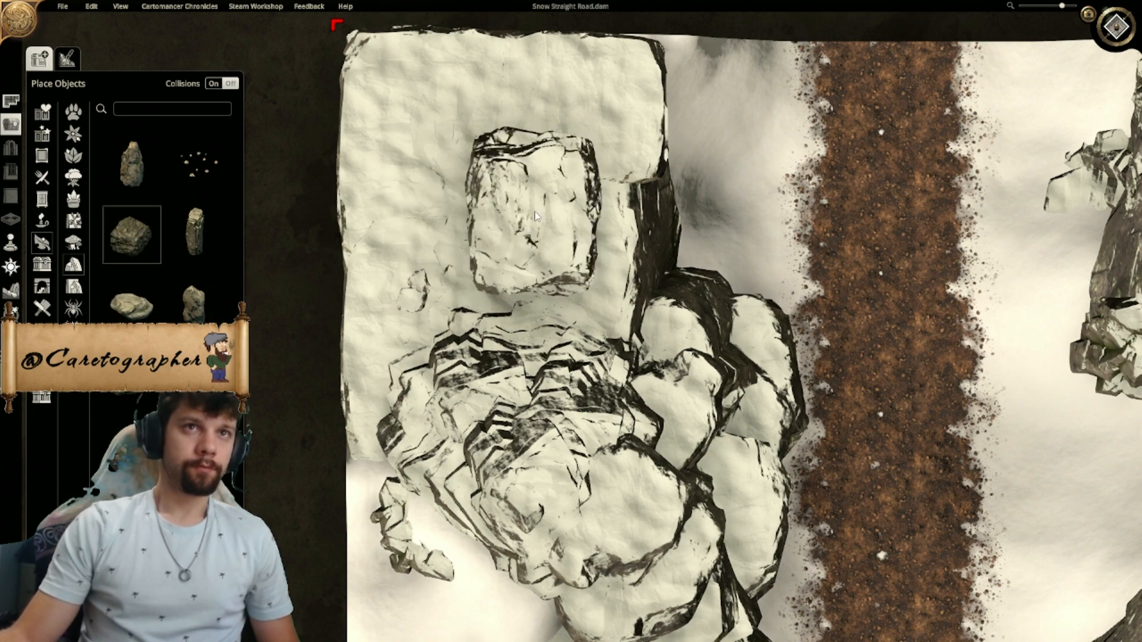
{"action": "left_click", "coordinate": [527, 169]}
{"action": "left_click_drag", "start_coordinate": [591, 104], "coordinate": [552, 143]}
{"action": "left_click_drag", "start_coordinate": [492, 184], "coordinate": [493, 193]}
{"action": "left_click_drag", "start_coordinate": [527, 138], "coordinate": [549, 217]}
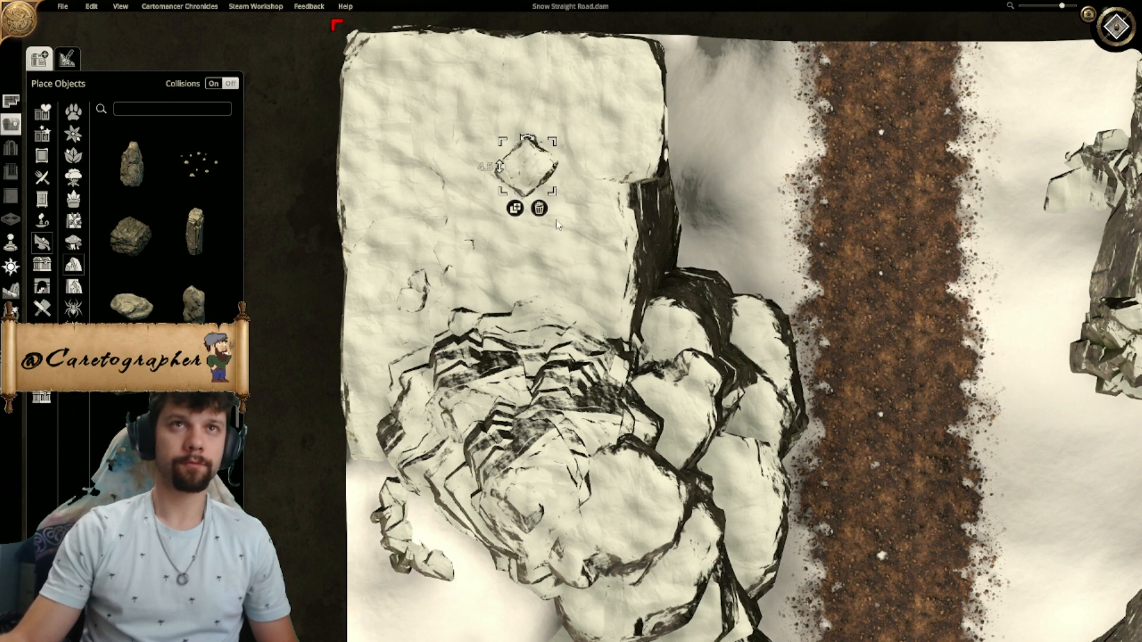
{"action": "left_click", "coordinate": [540, 208]}
{"action": "key", "text": "ctrl+z"}
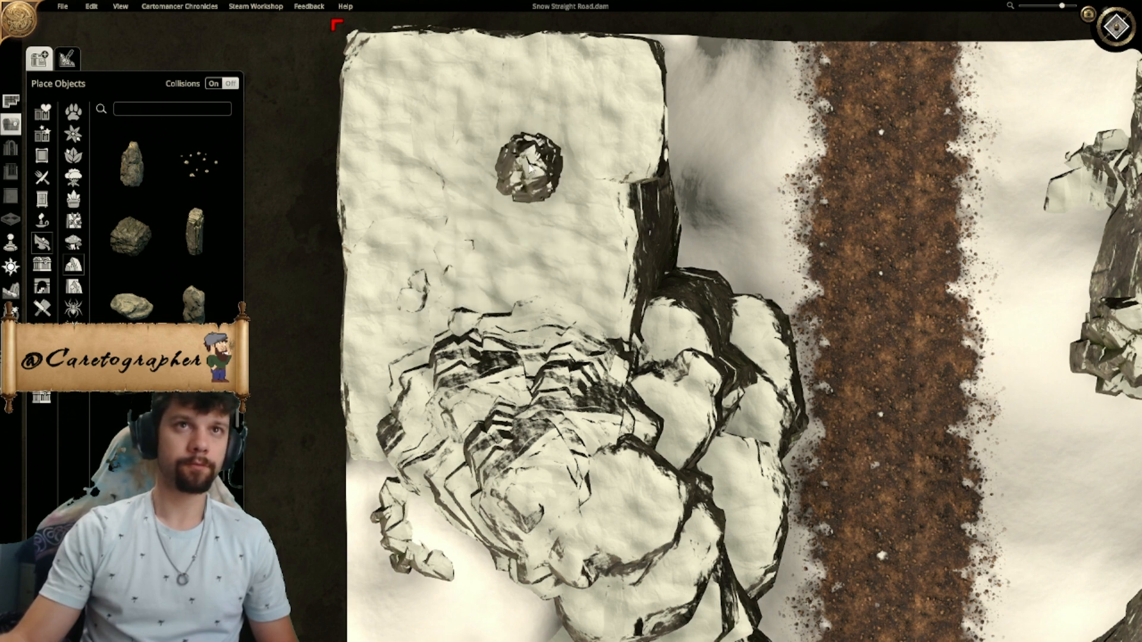
{"action": "left_click_drag", "start_coordinate": [479, 297], "coordinate": [488, 329]}
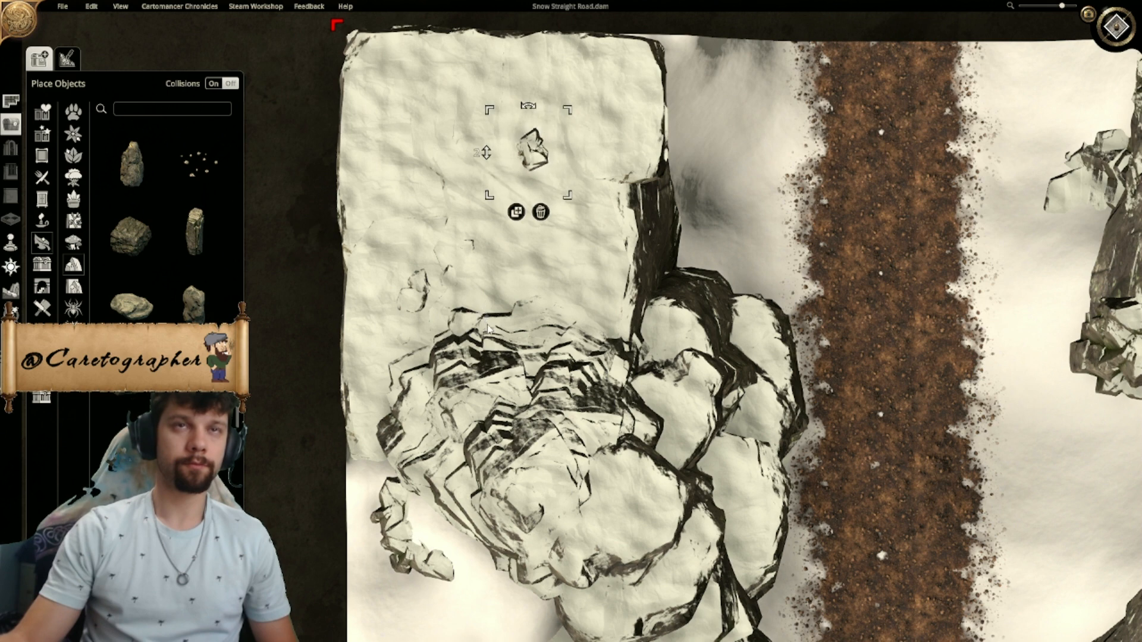
{"action": "right_click_drag", "start_coordinate": [512, 286], "coordinate": [508, 209]}
{"action": "scroll", "coordinate": [164, 256], "scroll_direction": "down", "scroll_amount": 6}
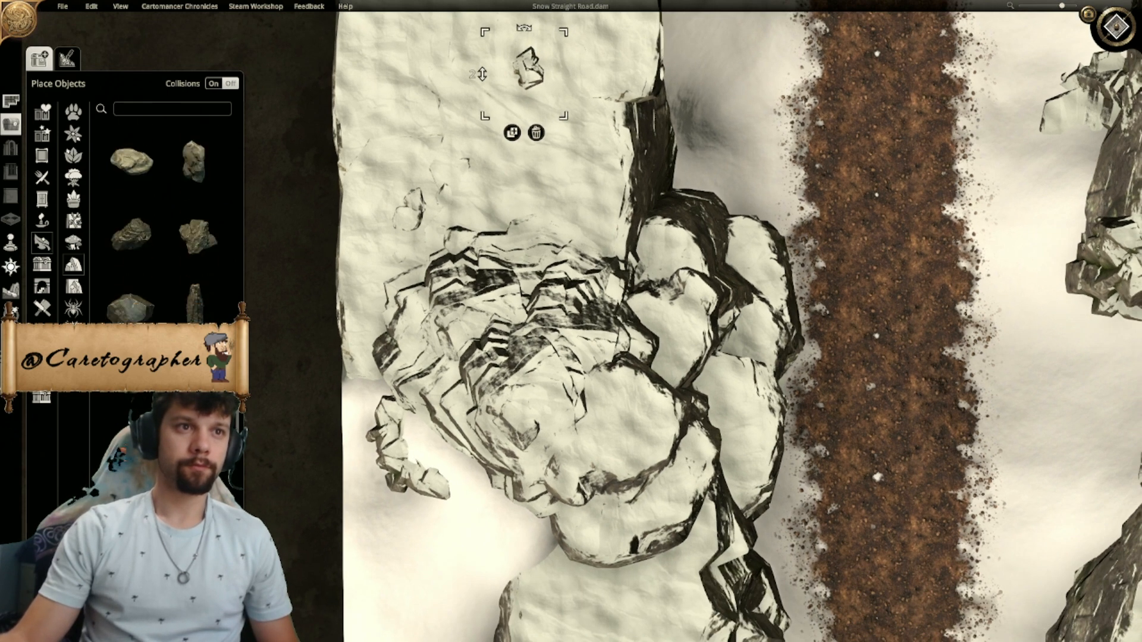
{"action": "scroll", "coordinate": [163, 238], "scroll_direction": "down", "scroll_amount": 8}
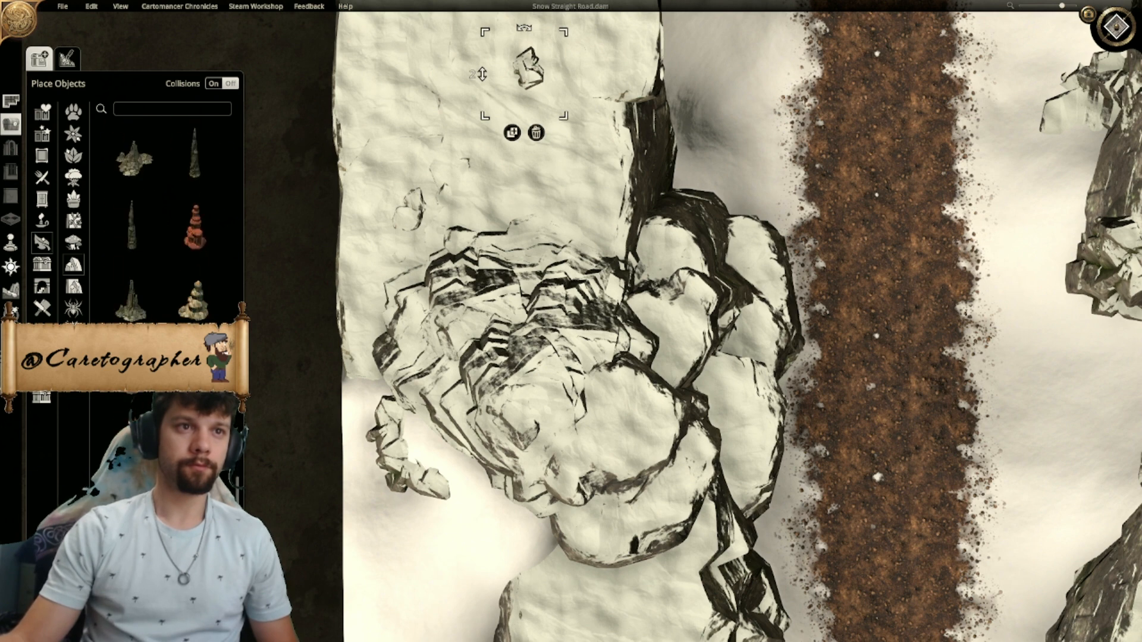
{"action": "scroll", "coordinate": [200, 301], "scroll_direction": "up", "scroll_amount": 5}
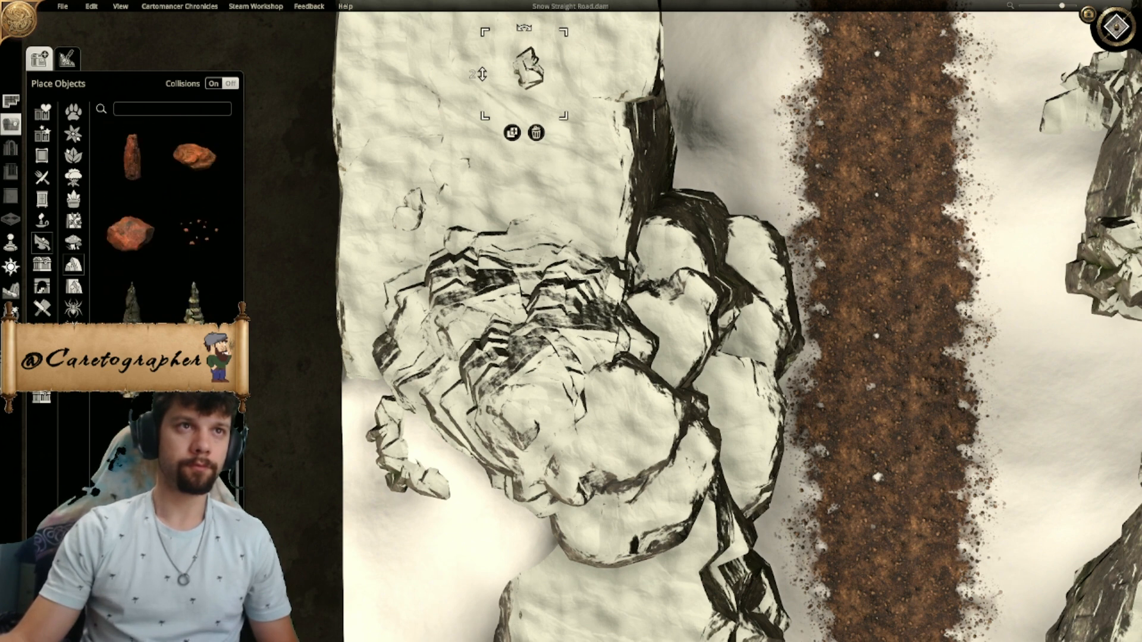
{"action": "left_click", "coordinate": [199, 300]}
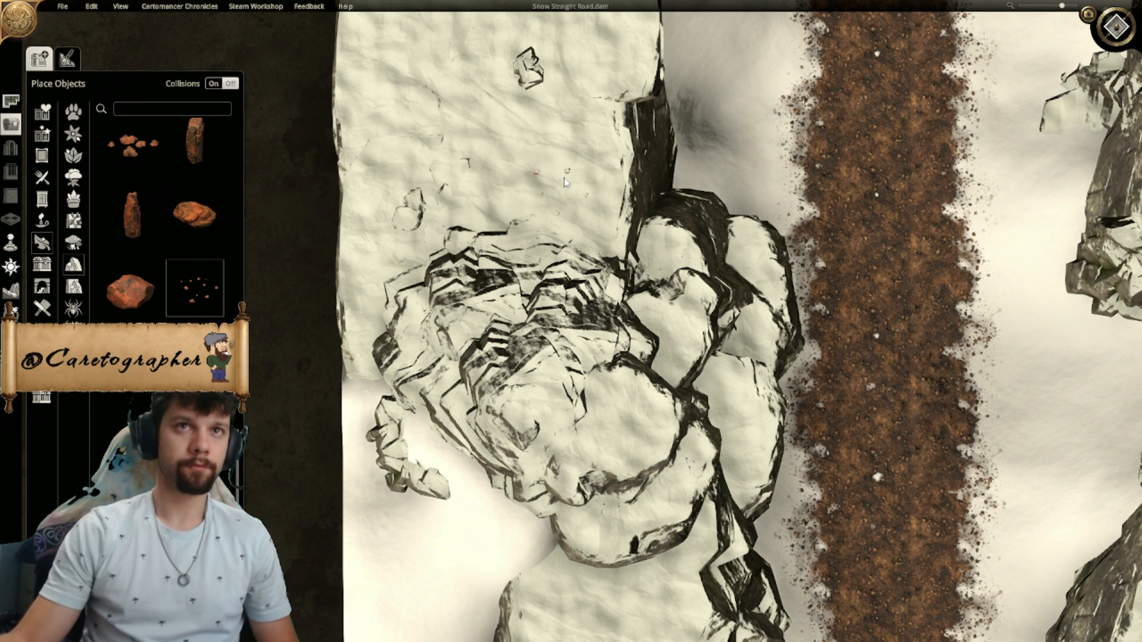
{"action": "left_click", "coordinate": [554, 180]}
{"action": "mouse_move", "coordinate": [561, 241]}
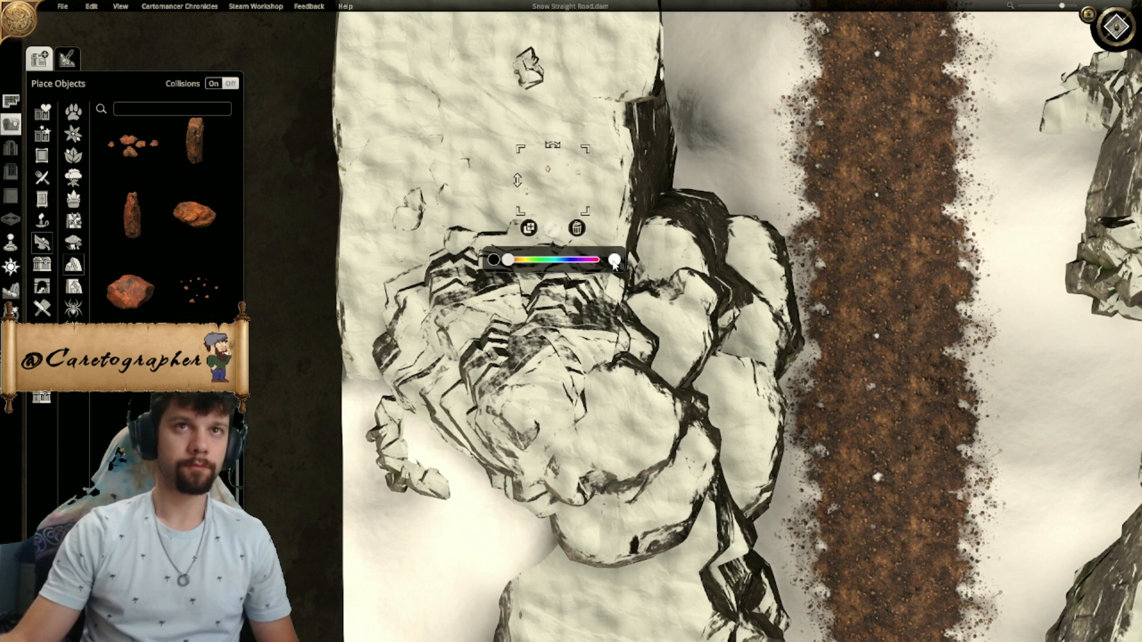
{"action": "left_click", "coordinate": [577, 229]}
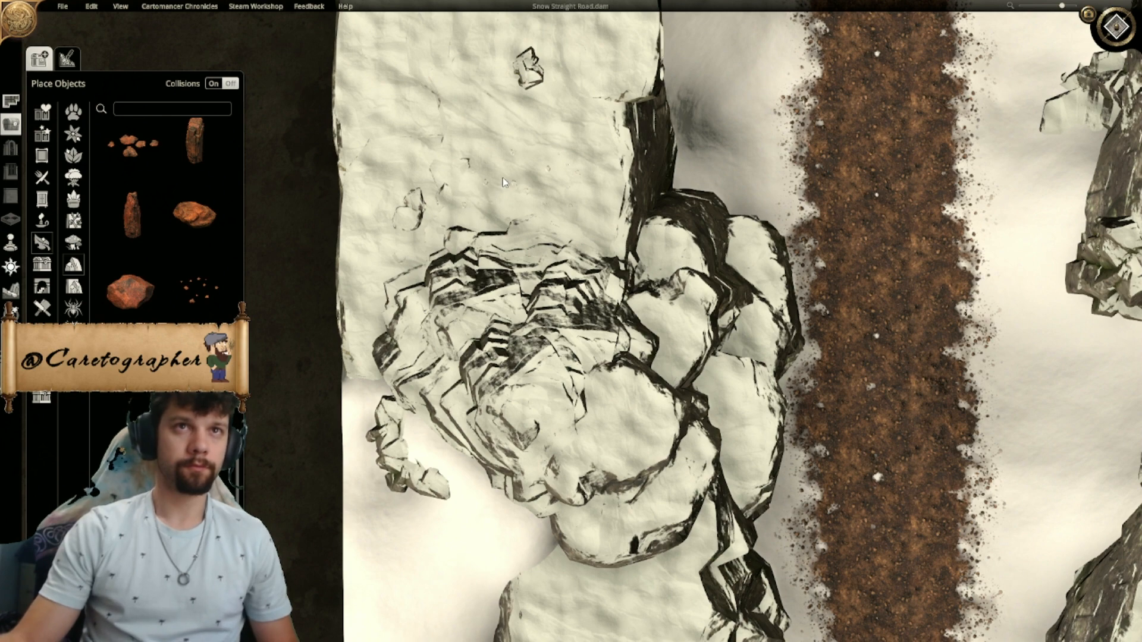
- Place a scatter of tiny pebbles among the stones southeast of the northeast plateau outcrop, adjust its height and duplicate it
{"action": "key", "text": "d"}
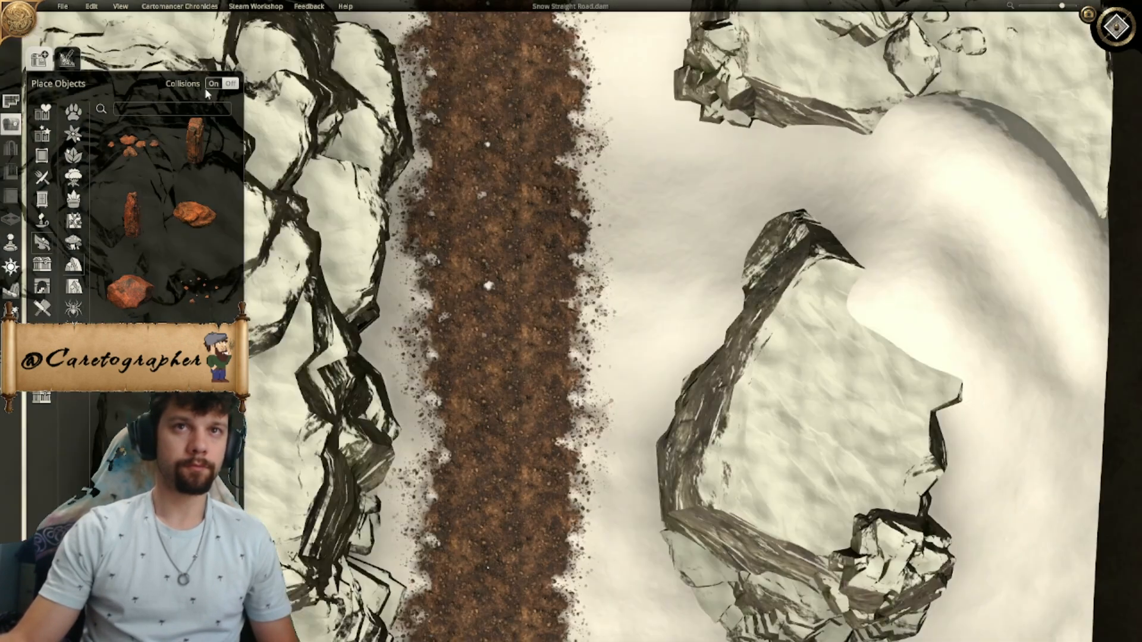
{"action": "key", "text": "w"}
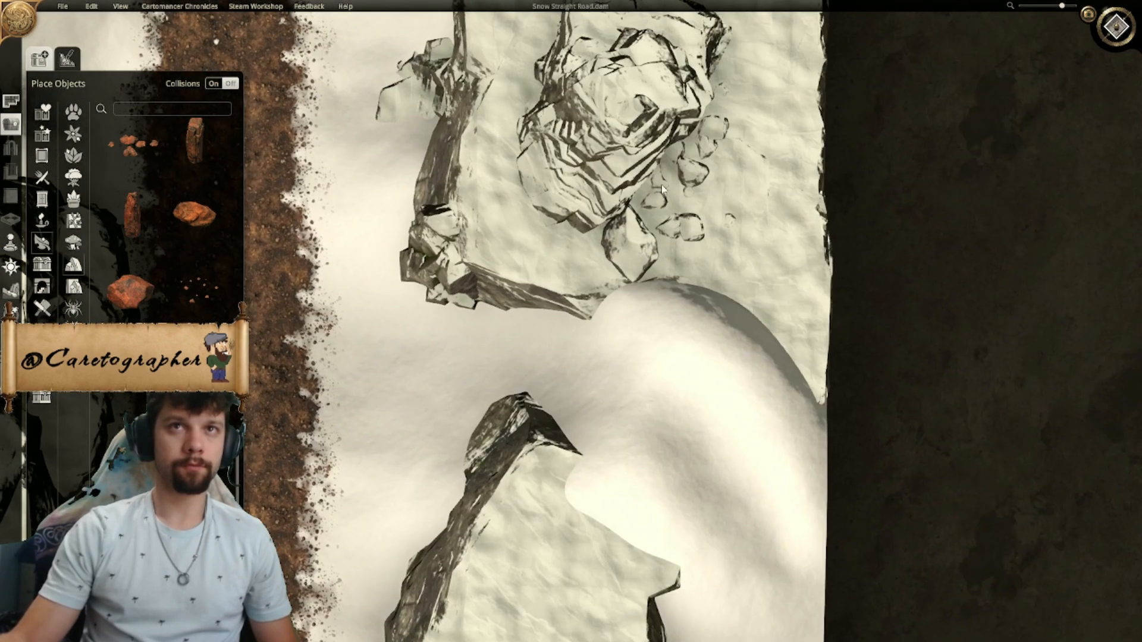
{"action": "mouse_move", "coordinate": [652, 213]}
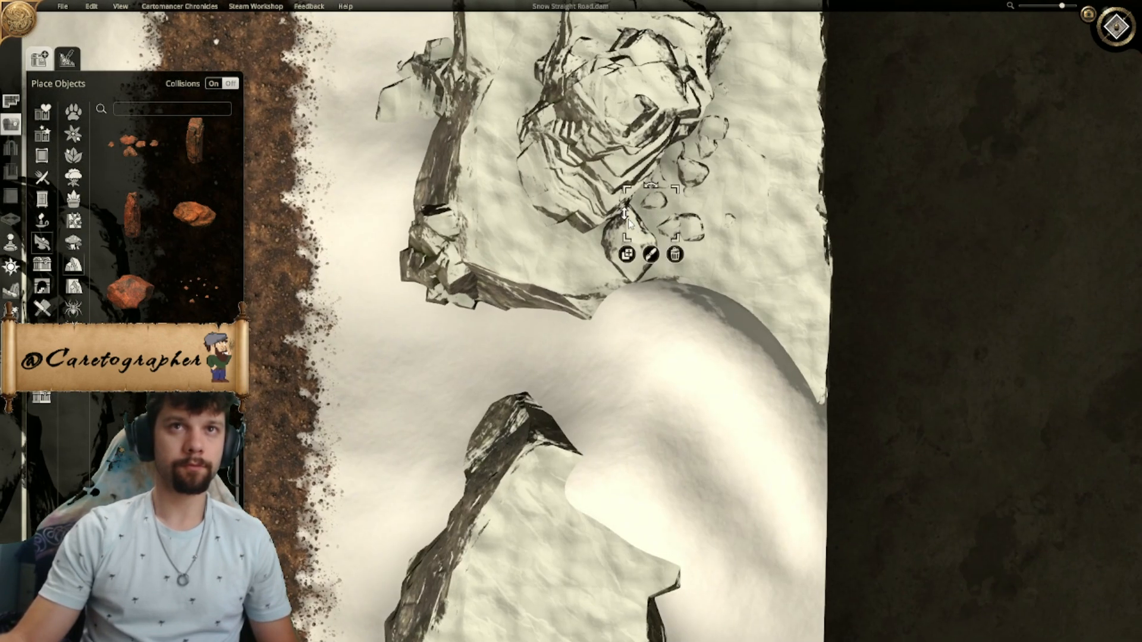
{"action": "left_click_drag", "start_coordinate": [628, 196], "coordinate": [625, 191]}
{"action": "left_click", "coordinate": [628, 255]}
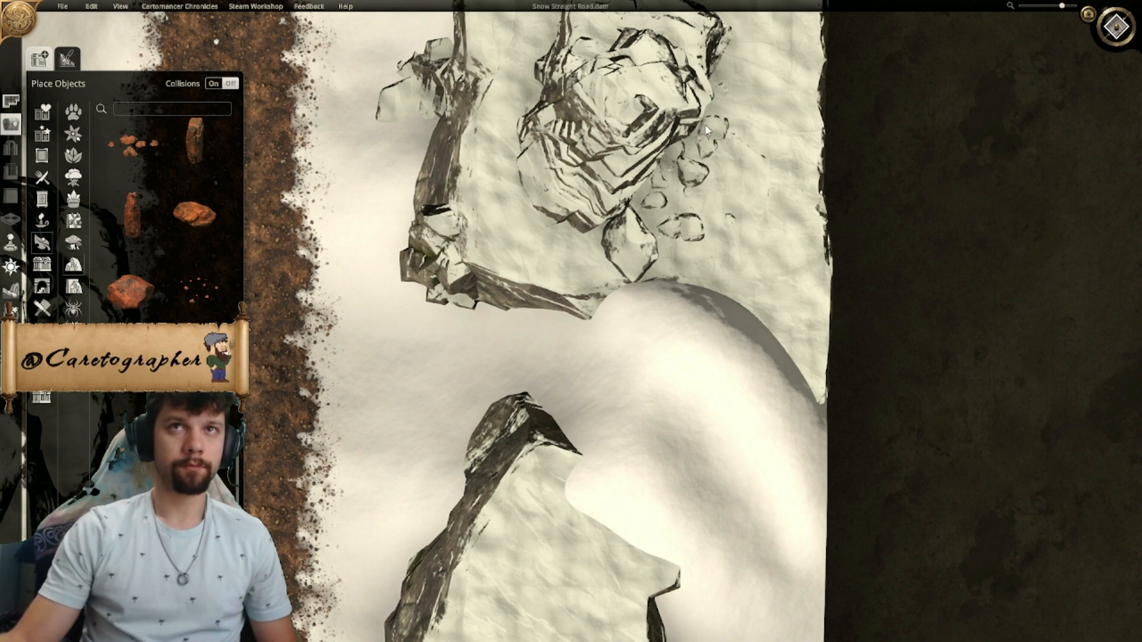
{"action": "scroll", "coordinate": [596, 252], "scroll_direction": "down", "scroll_amount": 5}
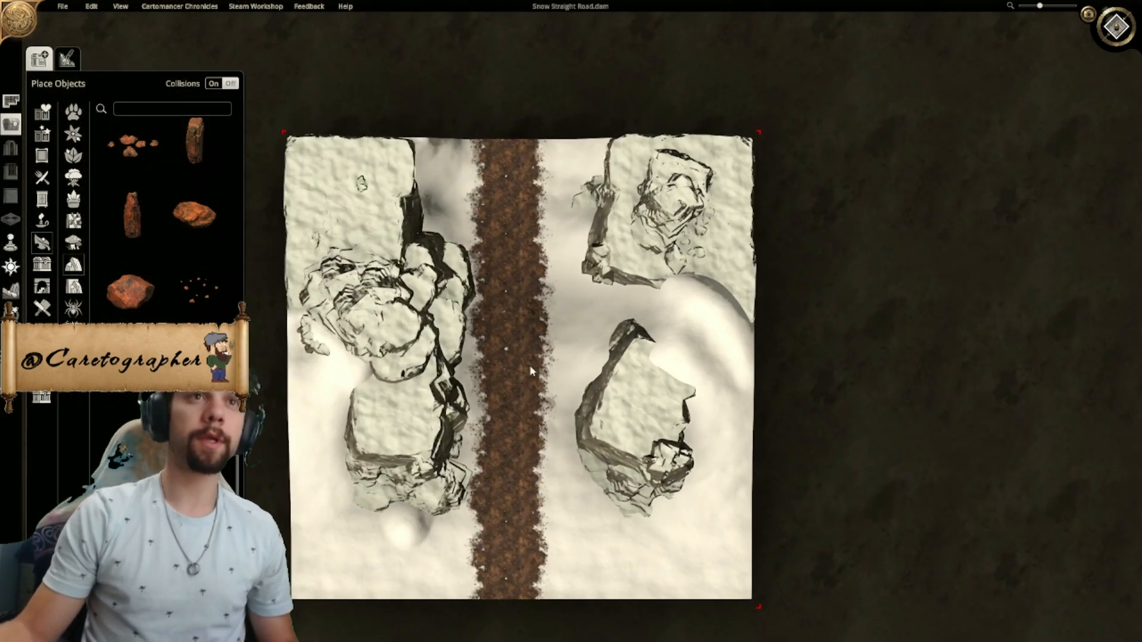
{"action": "right_click_drag", "start_coordinate": [507, 368], "coordinate": [595, 338]}
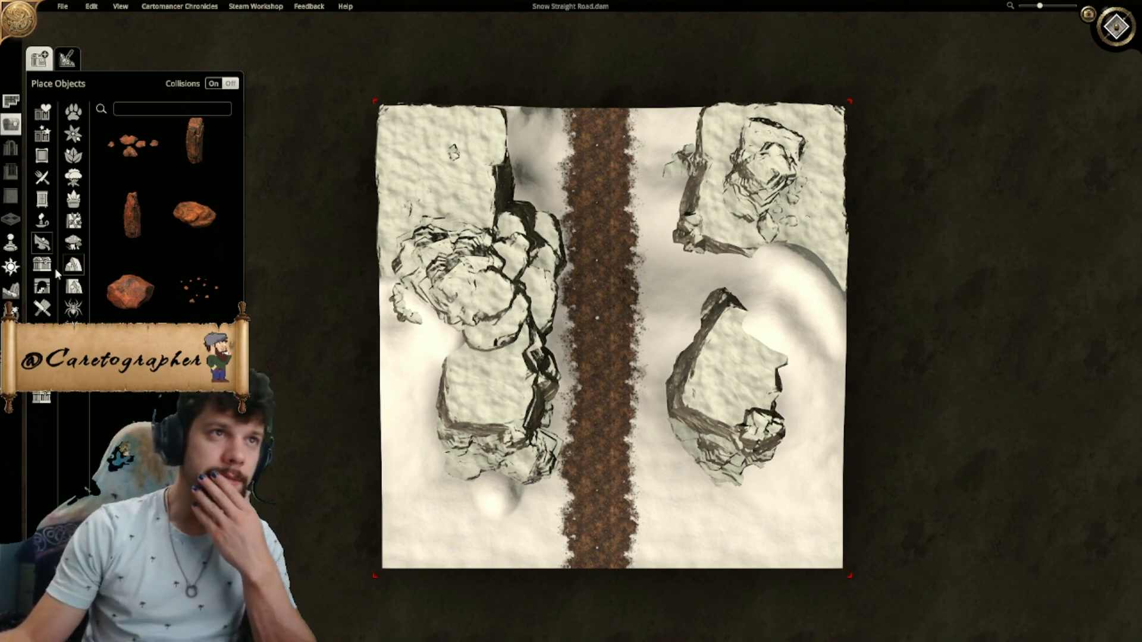
- Switch to terrain editing, show the grid and inspect the whole length of the road against it
{"action": "left_click", "coordinate": [12, 291]}
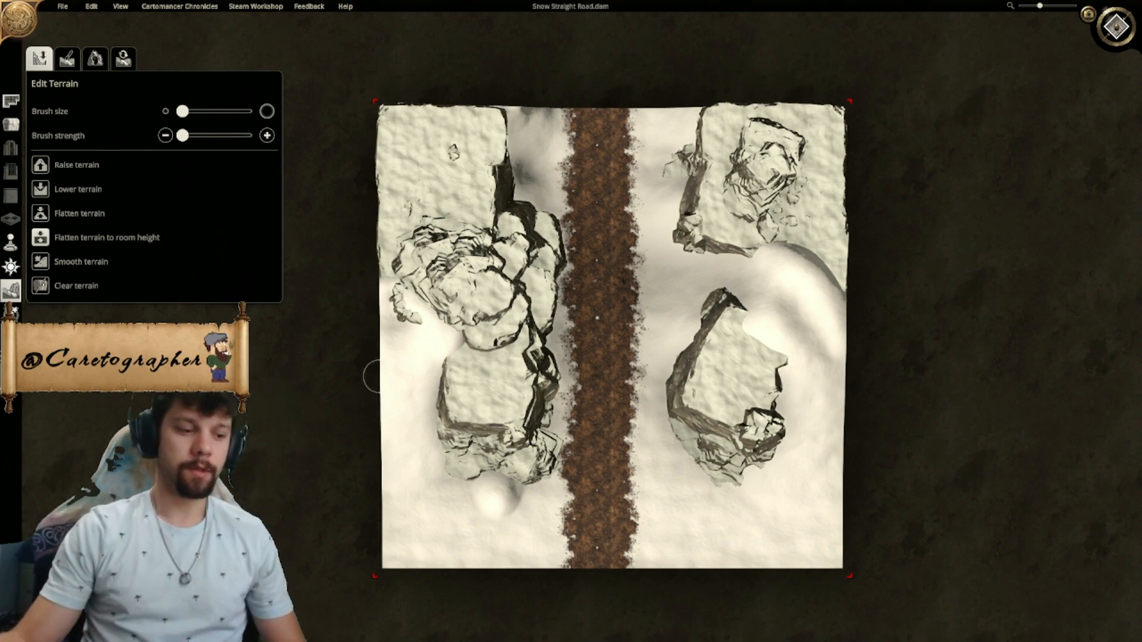
{"action": "scroll", "coordinate": [372, 328], "scroll_direction": "up", "scroll_amount": 5}
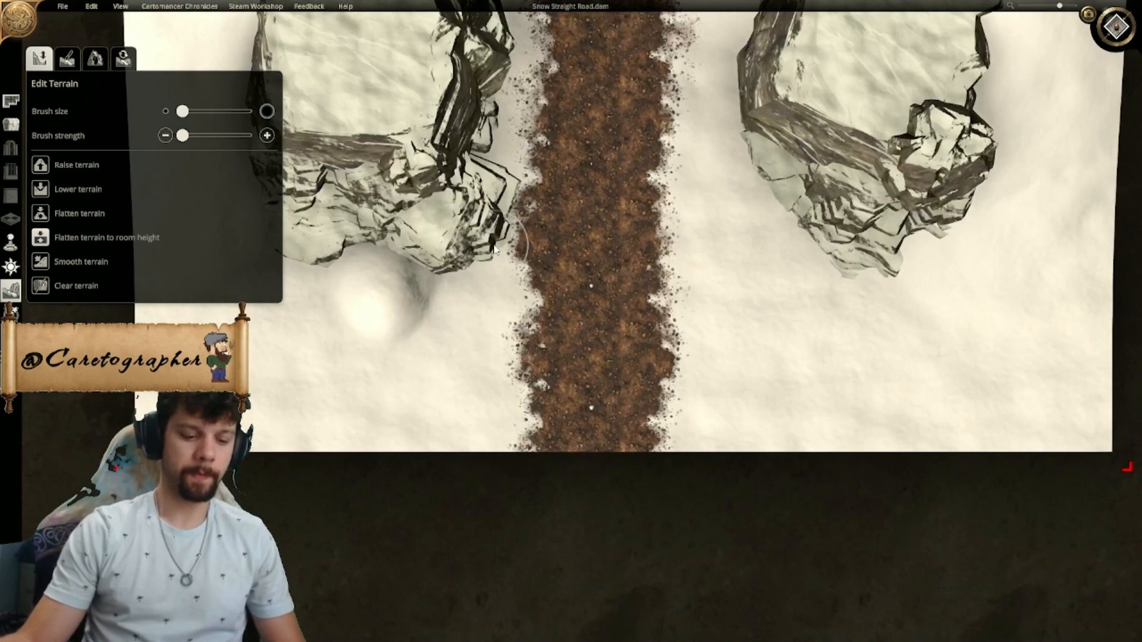
{"action": "key", "text": "g"}
{"action": "right_click_drag", "start_coordinate": [568, 145], "coordinate": [546, 483]}
{"action": "right_click_drag", "start_coordinate": [558, 204], "coordinate": [540, 396]}
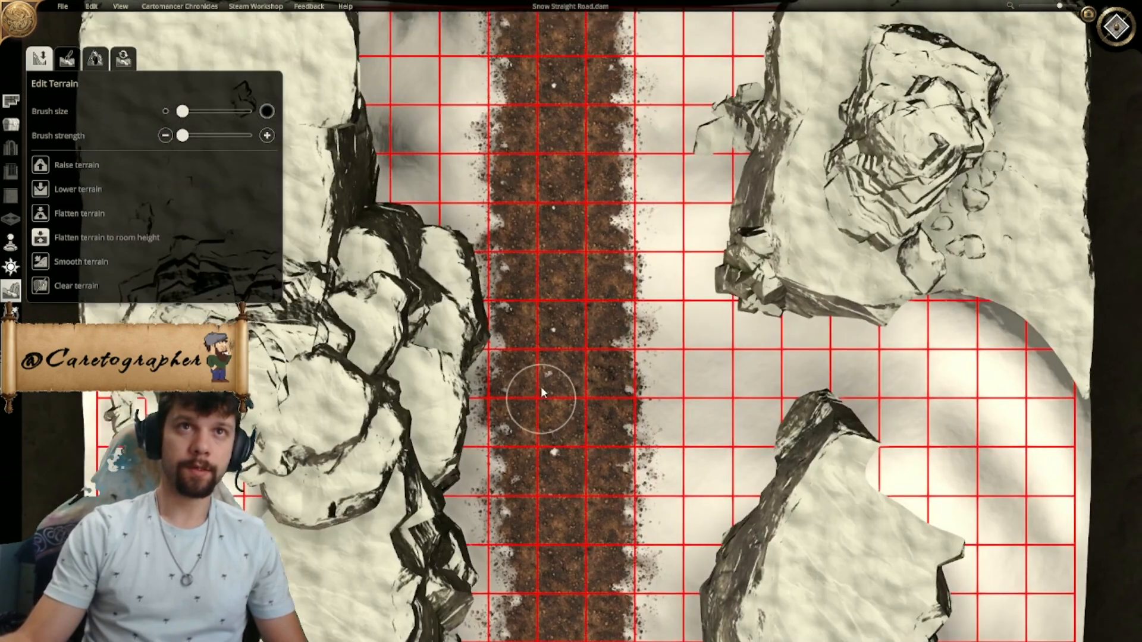
{"action": "right_click_drag", "start_coordinate": [535, 209], "coordinate": [523, 401]}
{"action": "right_click_drag", "start_coordinate": [539, 362], "coordinate": [545, 253]}
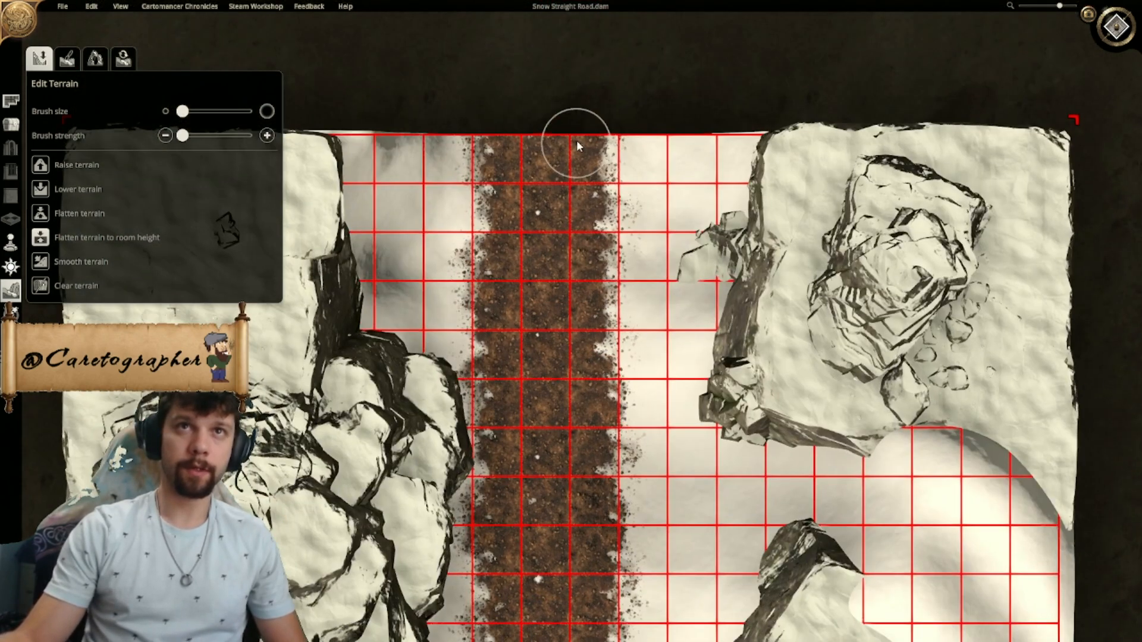
{"action": "right_click_drag", "start_coordinate": [570, 497], "coordinate": [568, 284]}
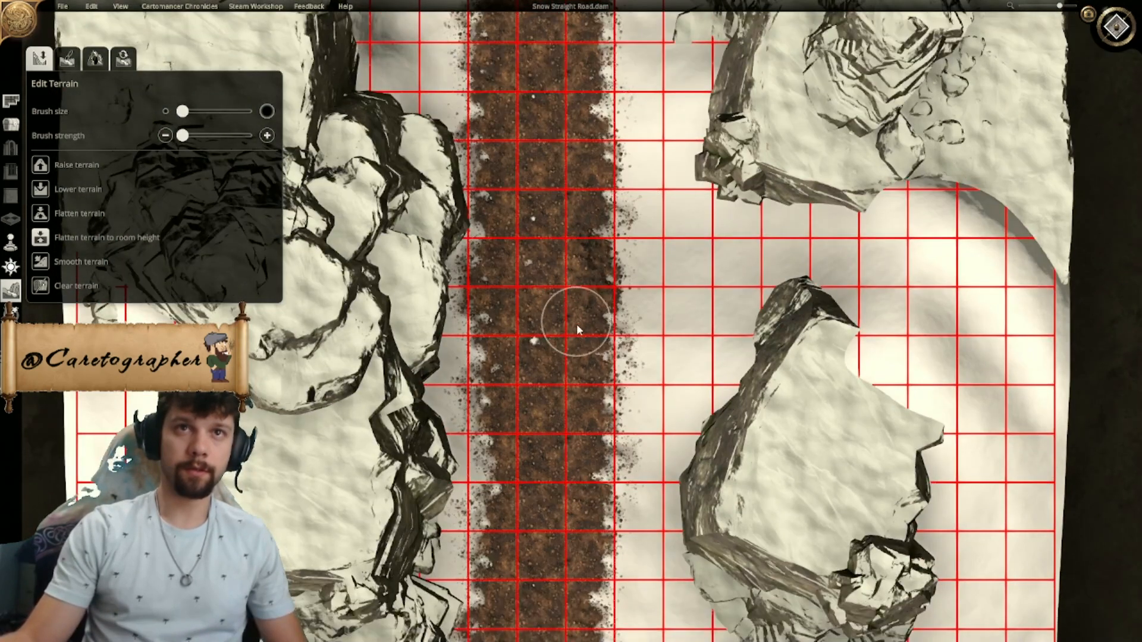
{"action": "right_click_drag", "start_coordinate": [567, 439], "coordinate": [565, 261]}
{"action": "right_click_drag", "start_coordinate": [569, 373], "coordinate": [565, 279]}
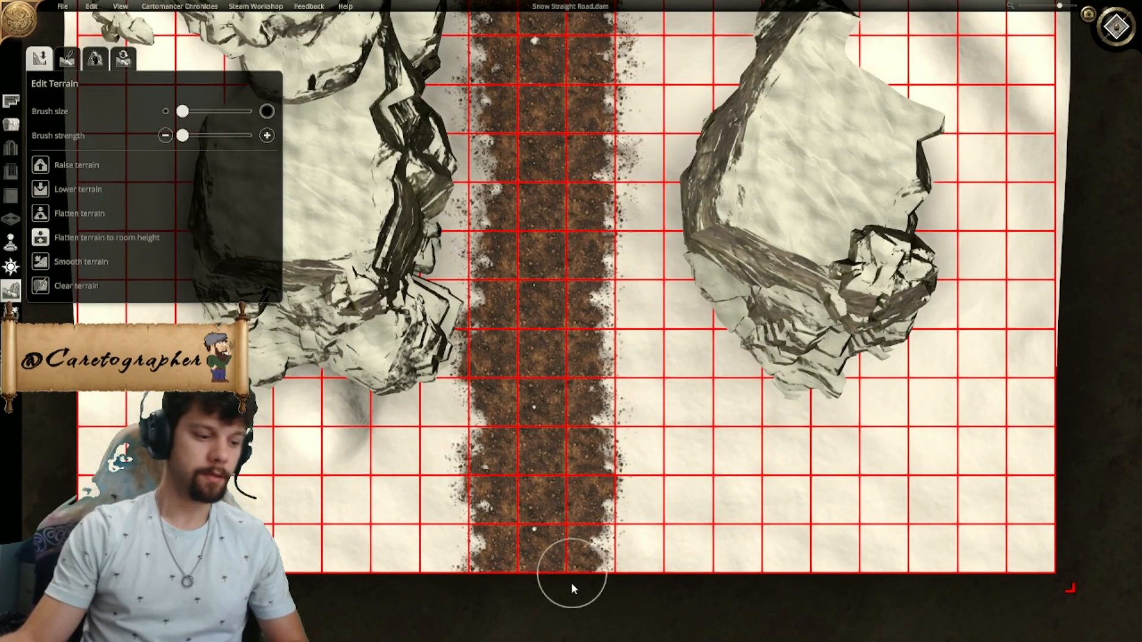
- Flatten the terrain along the west and east edges of the road's southern half
{"action": "left_click", "coordinate": [40, 168]}
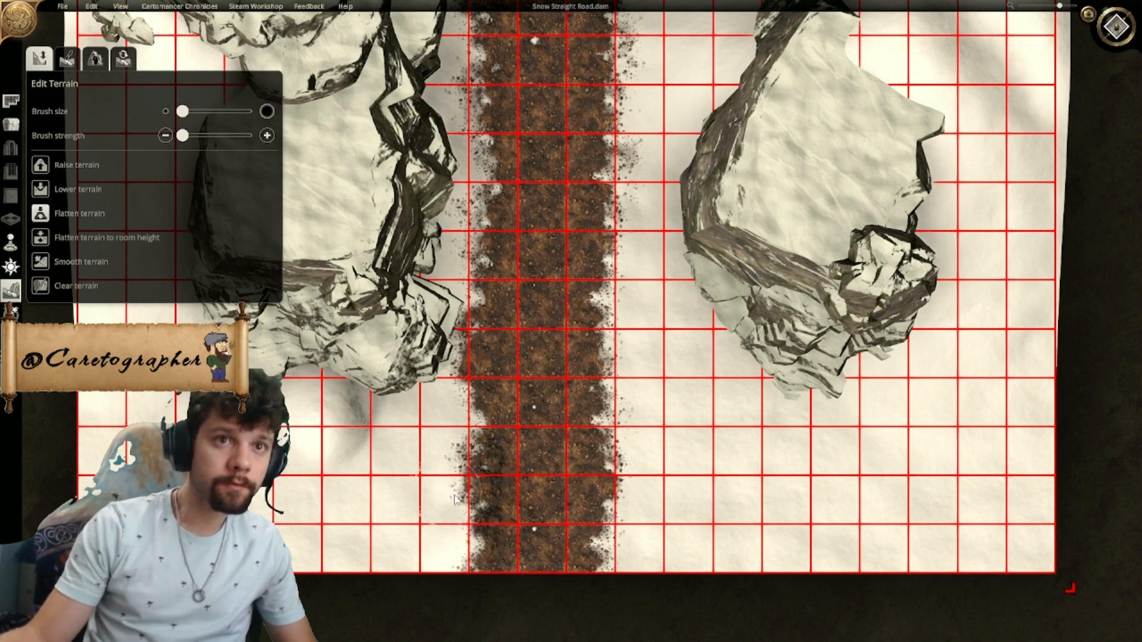
{"action": "left_click_drag", "start_coordinate": [470, 433], "coordinate": [474, 350]}
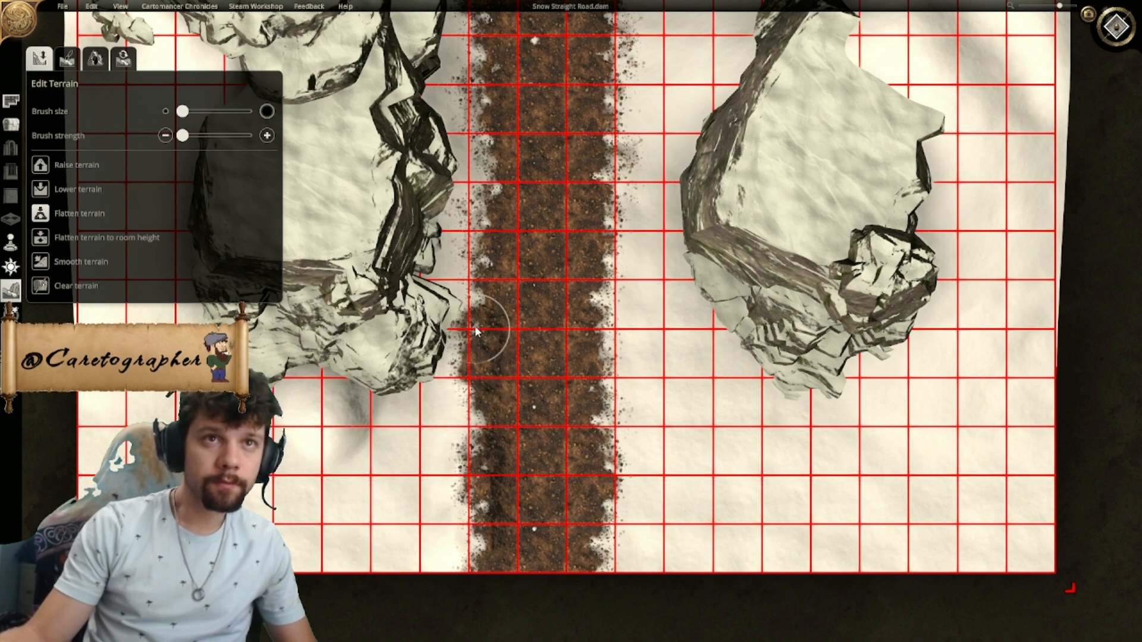
{"action": "left_click_drag", "start_coordinate": [474, 310], "coordinate": [480, 173]}
{"action": "key", "text": "w"}
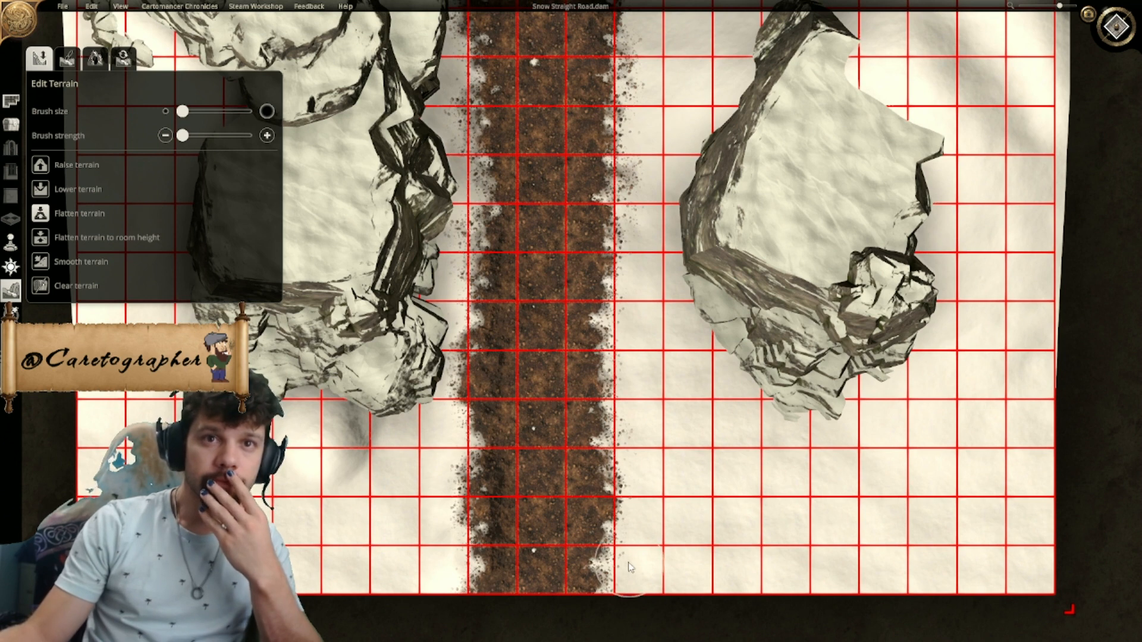
{"action": "left_click", "coordinate": [49, 168]}
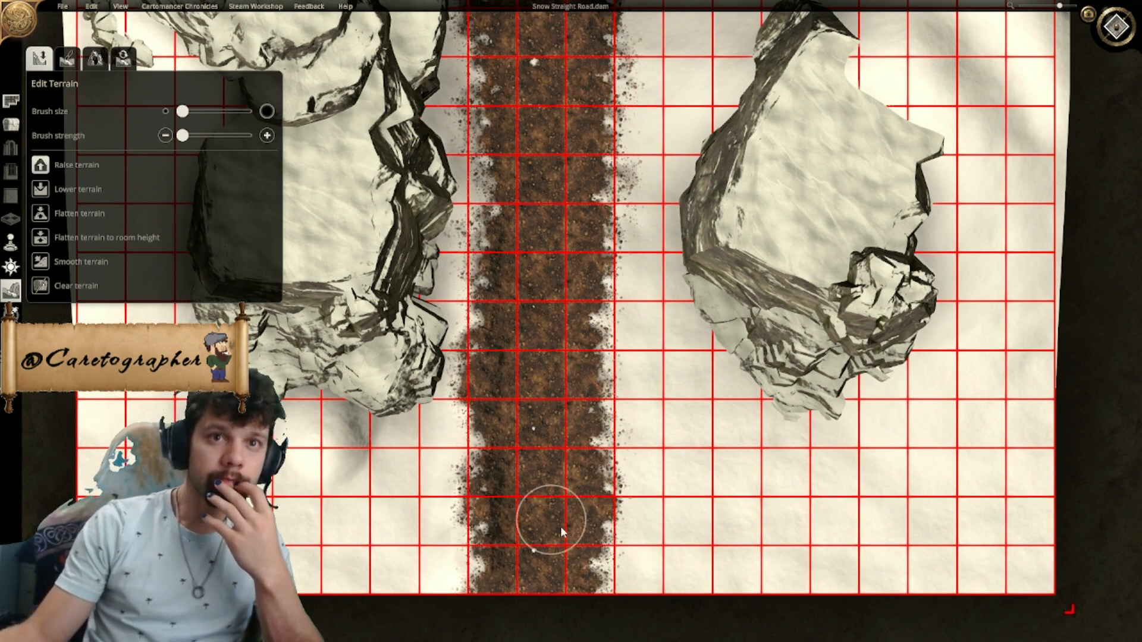
{"action": "mouse_move", "coordinate": [618, 568]}
{"action": "left_mouse_down"}
{"action": "mouse_move", "coordinate": [619, 452]}
{"action": "mouse_move", "coordinate": [619, 590]}
{"action": "mouse_move", "coordinate": [623, 135]}
{"action": "mouse_move", "coordinate": [628, 423]}
{"action": "left_mouse_up"}
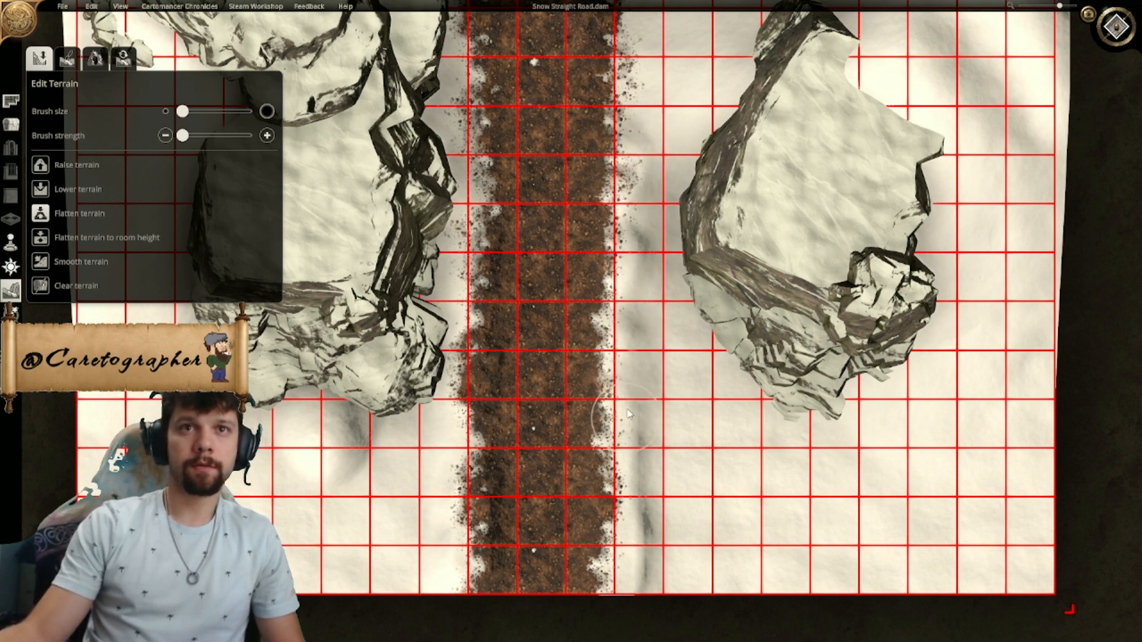
{"action": "mouse_move", "coordinate": [627, 361]}
{"action": "left_mouse_down"}
{"action": "mouse_move", "coordinate": [621, 190]}
{"action": "mouse_move", "coordinate": [571, 280]}
{"action": "left_mouse_up"}
- Hide the grid and inspect the flattened road edges in 3D
{"action": "scroll", "coordinate": [545, 417], "scroll_direction": "down", "scroll_amount": 3}
{"action": "scroll", "coordinate": [583, 343], "scroll_direction": "down", "scroll_amount": 1}
{"action": "key", "text": "g"}
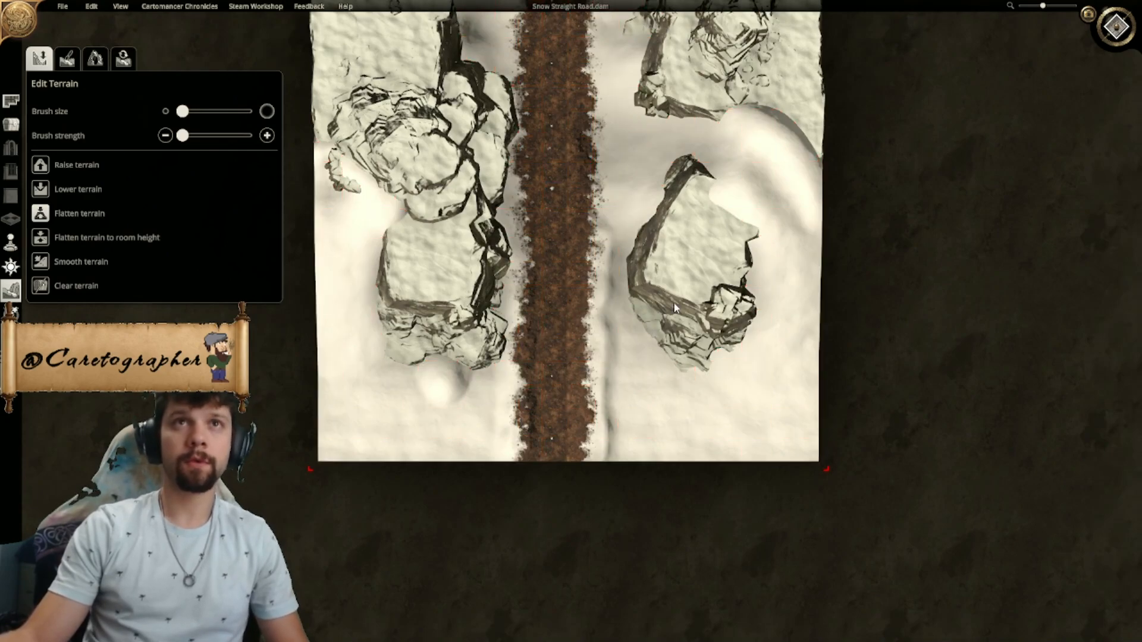
{"action": "left_click", "coordinate": [1116, 26]}
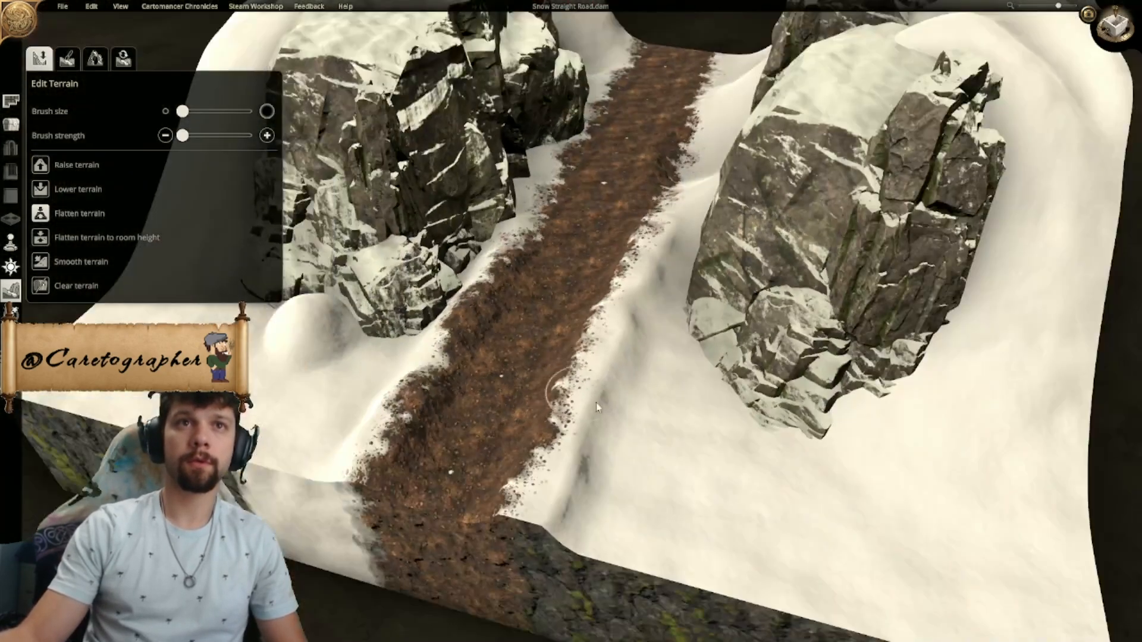
{"action": "scroll", "coordinate": [598, 407], "scroll_direction": "up", "scroll_amount": 1}
{"action": "middle_click_drag", "start_coordinate": [598, 407], "coordinate": [647, 358]}
{"action": "scroll", "coordinate": [551, 402], "scroll_direction": "up", "scroll_amount": 1}
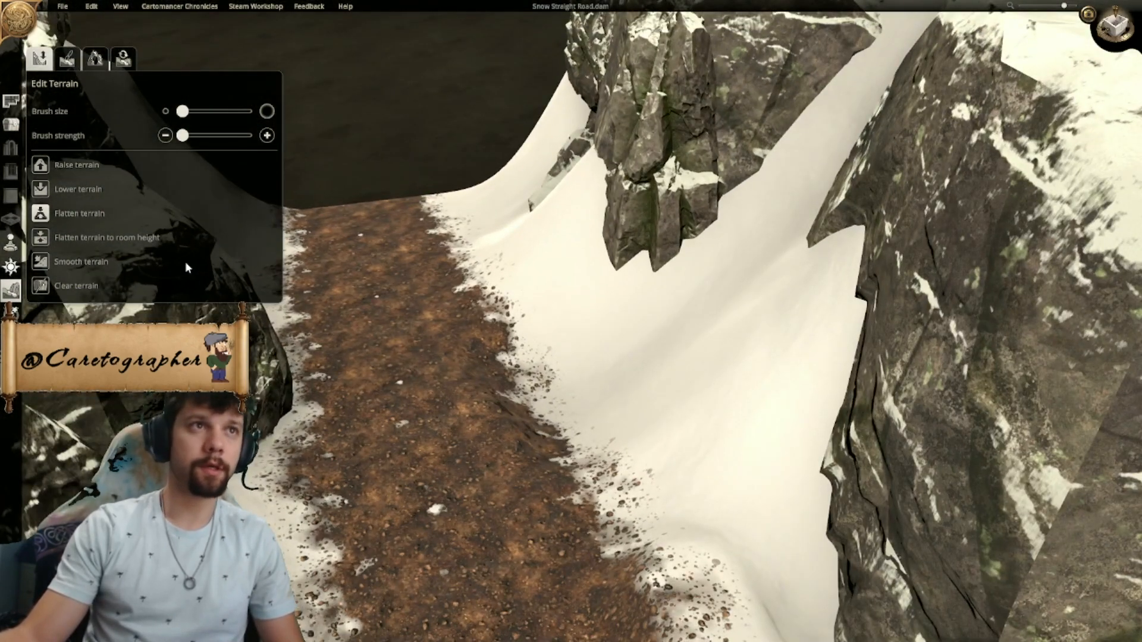
- Flatten the terrain to room height along the road with the brush at about half strength
{"action": "left_click", "coordinate": [40, 238]}
{"action": "left_click_drag", "start_coordinate": [190, 139], "coordinate": [217, 138]}
{"action": "mouse_move", "coordinate": [477, 475]}
{"action": "left_mouse_down"}
{"action": "mouse_move", "coordinate": [541, 415]}
{"action": "mouse_move", "coordinate": [512, 361]}
{"action": "mouse_move", "coordinate": [624, 416]}
{"action": "mouse_move", "coordinate": [550, 475]}
{"action": "left_mouse_up"}
{"action": "right_click_drag", "start_coordinate": [550, 475], "coordinate": [492, 386]}
{"action": "mouse_move", "coordinate": [492, 387]}
{"action": "middle_mouse_down"}
{"action": "mouse_move", "coordinate": [528, 382]}
{"action": "mouse_move", "coordinate": [474, 477]}
{"action": "middle_mouse_up"}
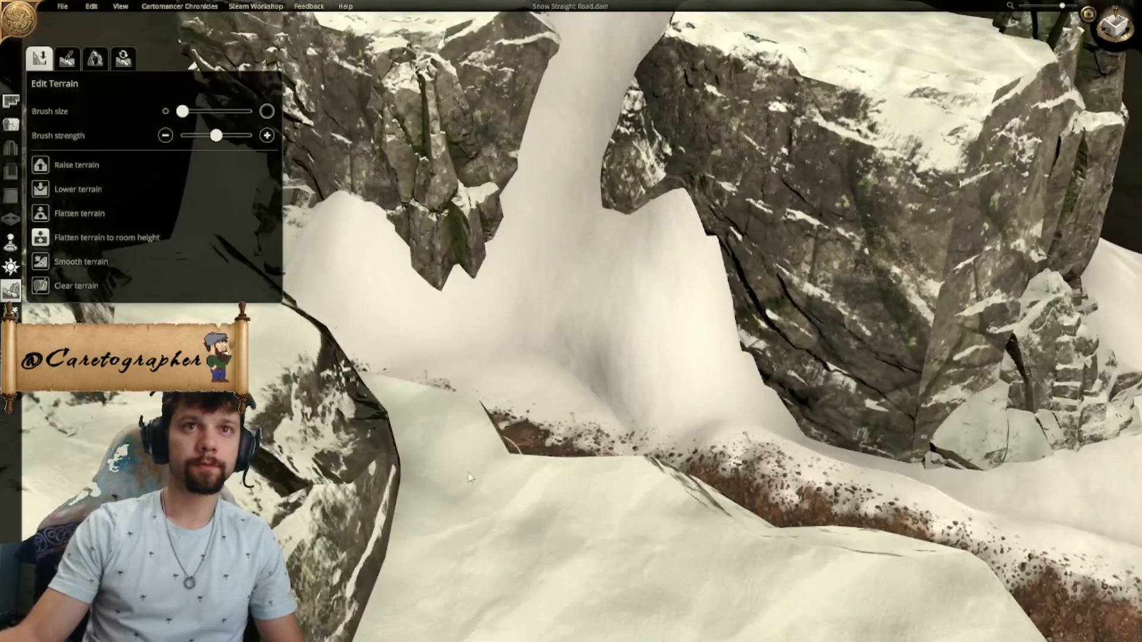
- Inspect the whole map from several 3D angles, and examine the road's northern end from above
{"action": "scroll", "coordinate": [476, 479], "scroll_direction": "down", "scroll_amount": 10}
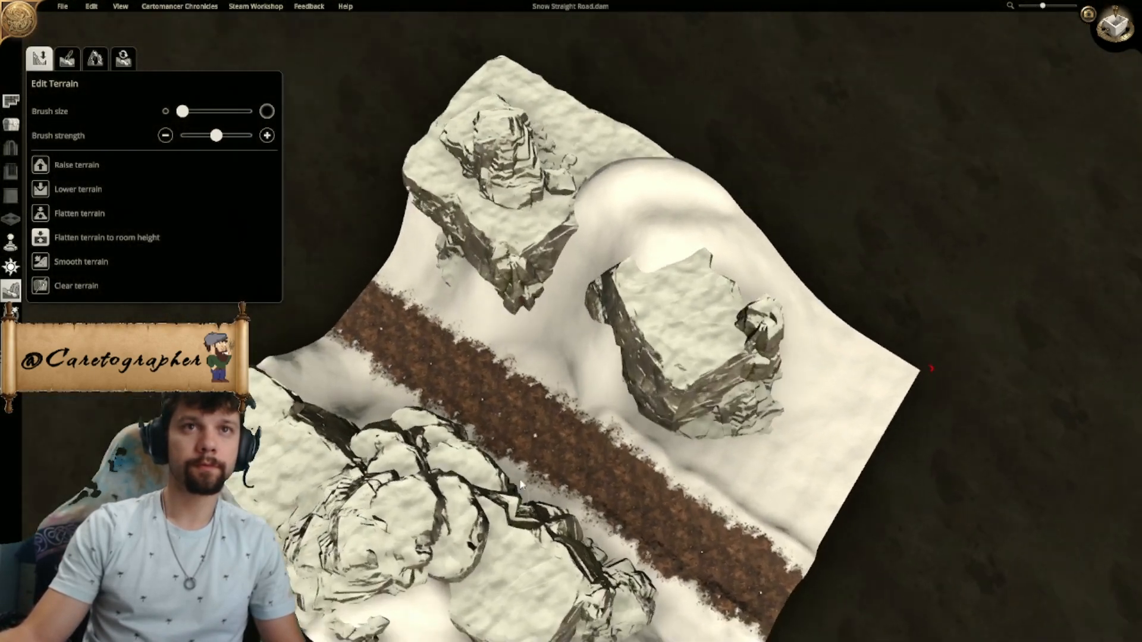
{"action": "scroll", "coordinate": [506, 482], "scroll_direction": "up", "scroll_amount": 3}
{"action": "middle_click_drag", "start_coordinate": [470, 476], "coordinate": [558, 463]}
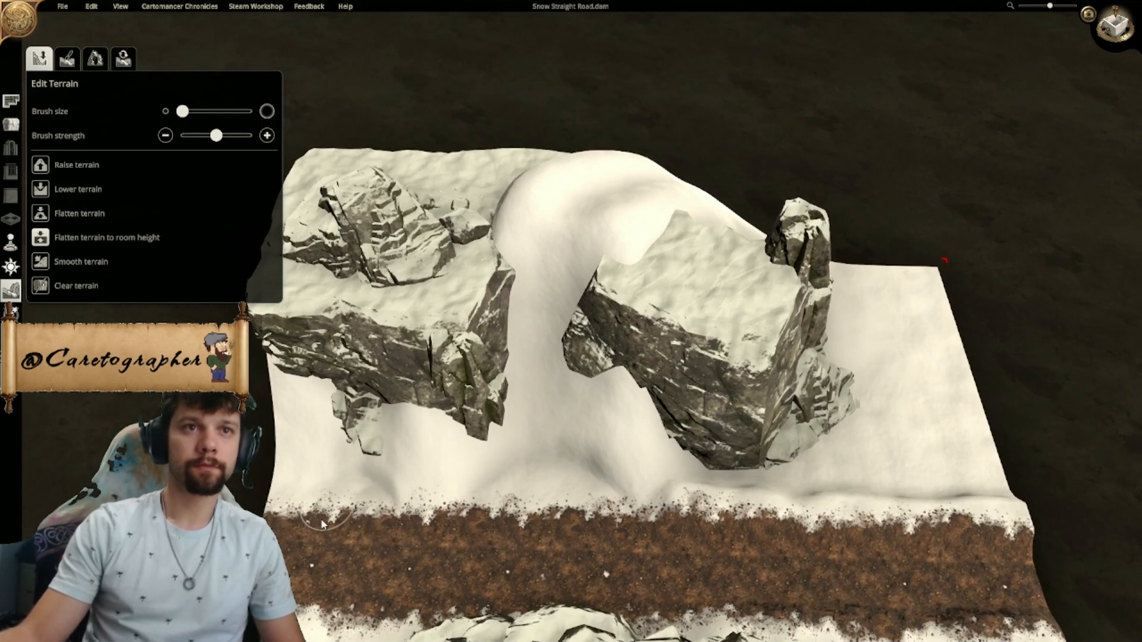
{"action": "scroll", "coordinate": [351, 535], "scroll_direction": "down", "scroll_amount": 3}
{"action": "middle_click_drag", "start_coordinate": [351, 536], "coordinate": [580, 501]}
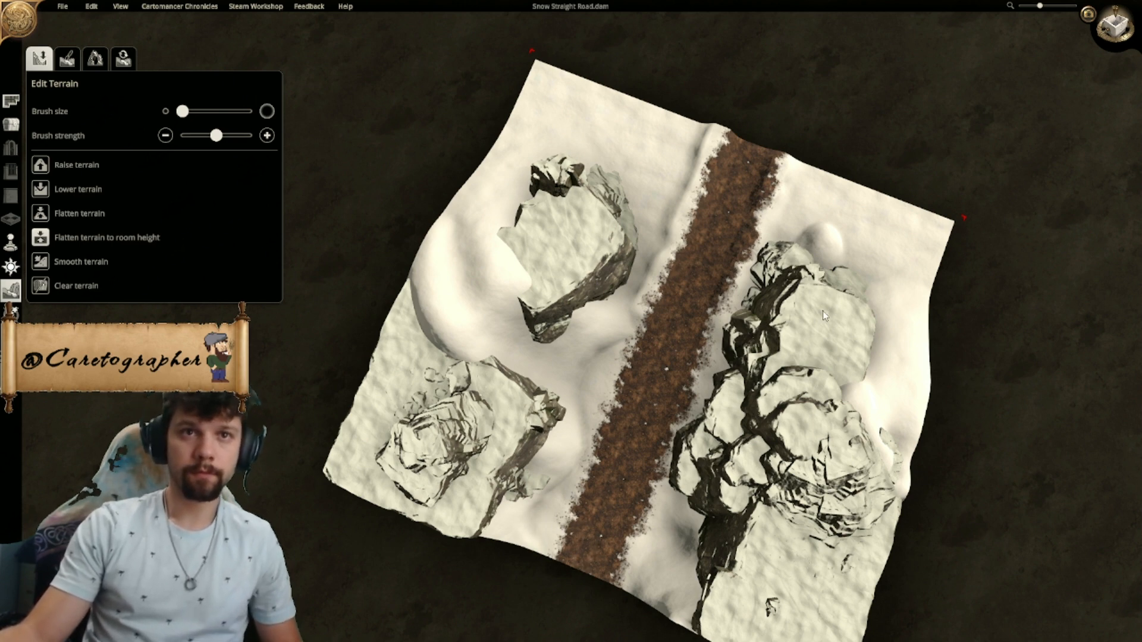
{"action": "left_click", "coordinate": [1088, 13]}
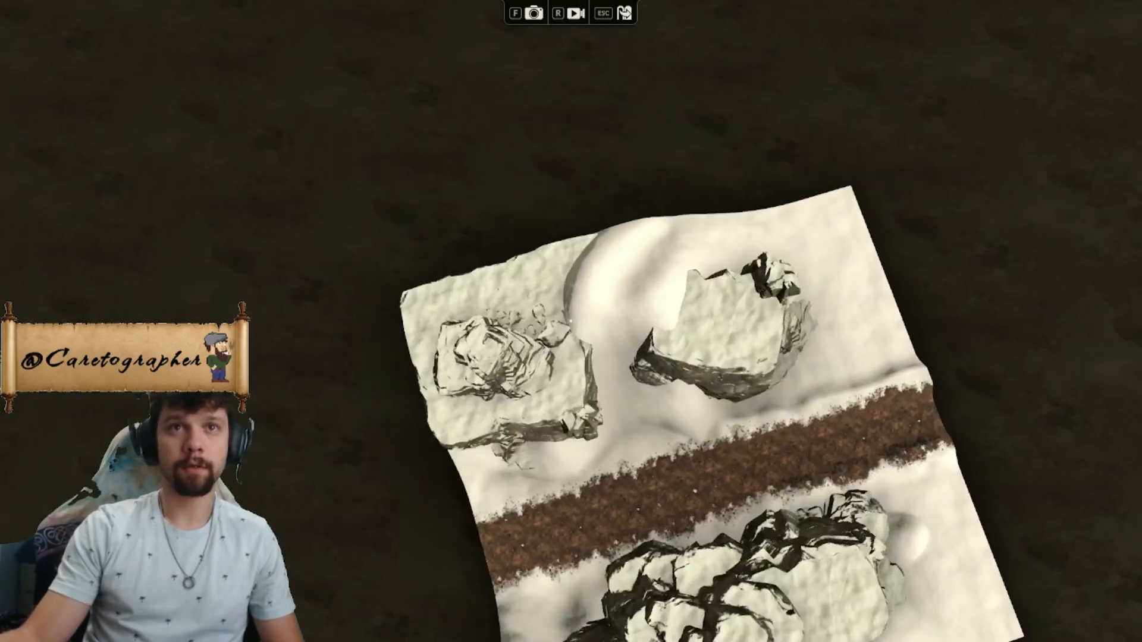
{"action": "key", "text": "Escape"}
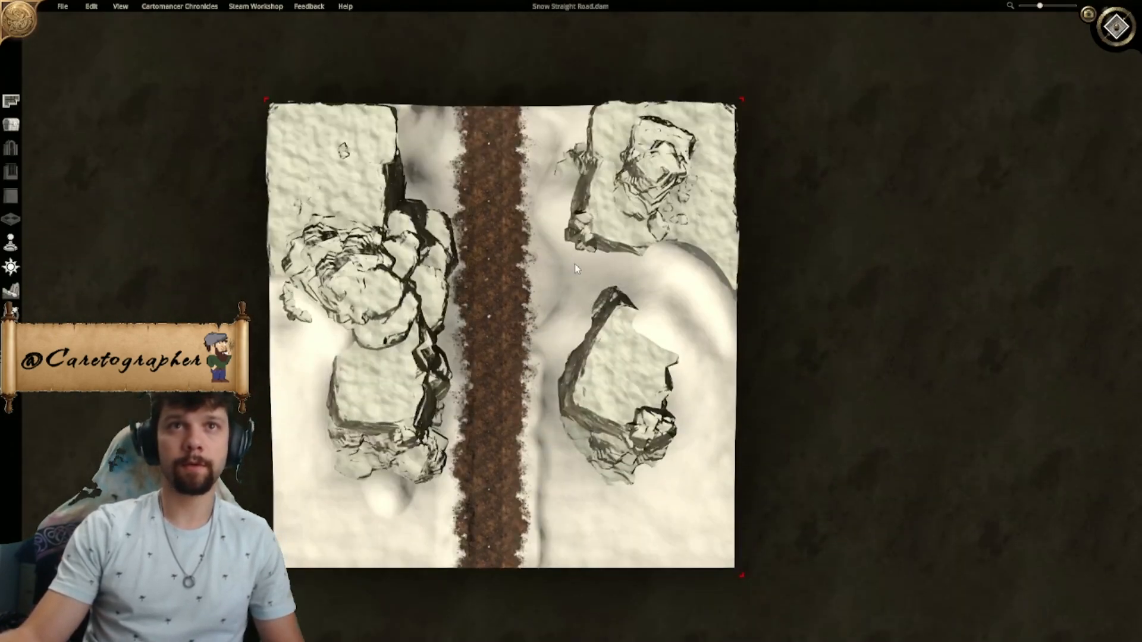
{"action": "scroll", "coordinate": [523, 190], "scroll_direction": "up", "scroll_amount": 5}
{"action": "right_click_drag", "start_coordinate": [519, 168], "coordinate": [546, 418]}
{"action": "scroll", "coordinate": [545, 418], "scroll_direction": "up", "scroll_amount": 5}
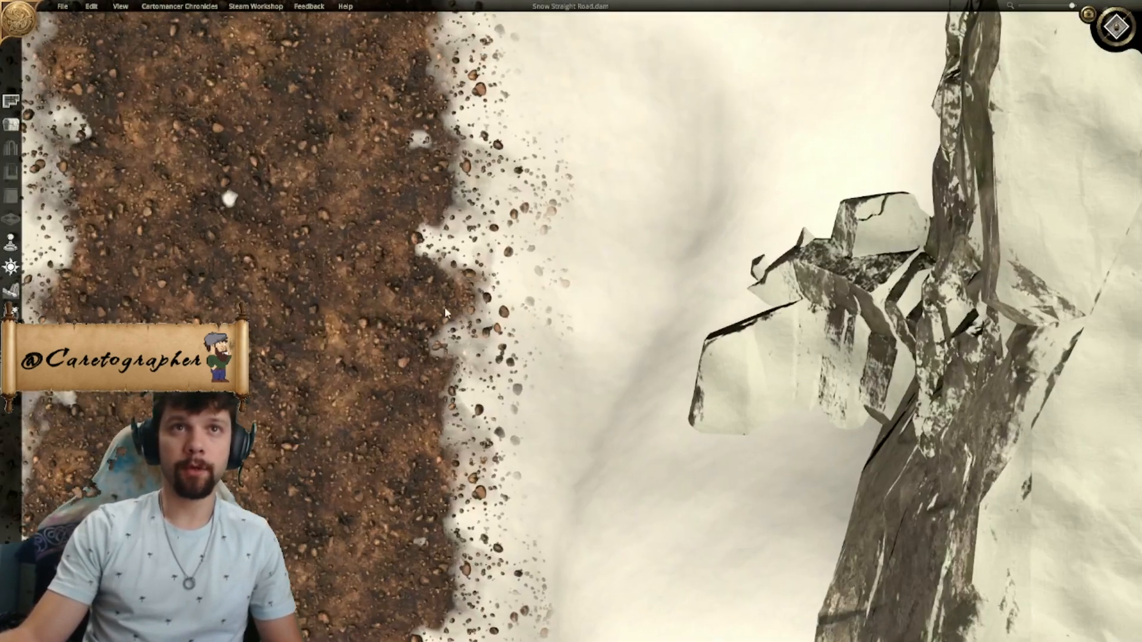
{"action": "scroll", "coordinate": [450, 296], "scroll_direction": "down", "scroll_amount": 2}
- Resume terrain editing and smooth the bank along the west side of the road's southern half at the lowest brush strength
{"action": "left_click", "coordinate": [11, 291]}
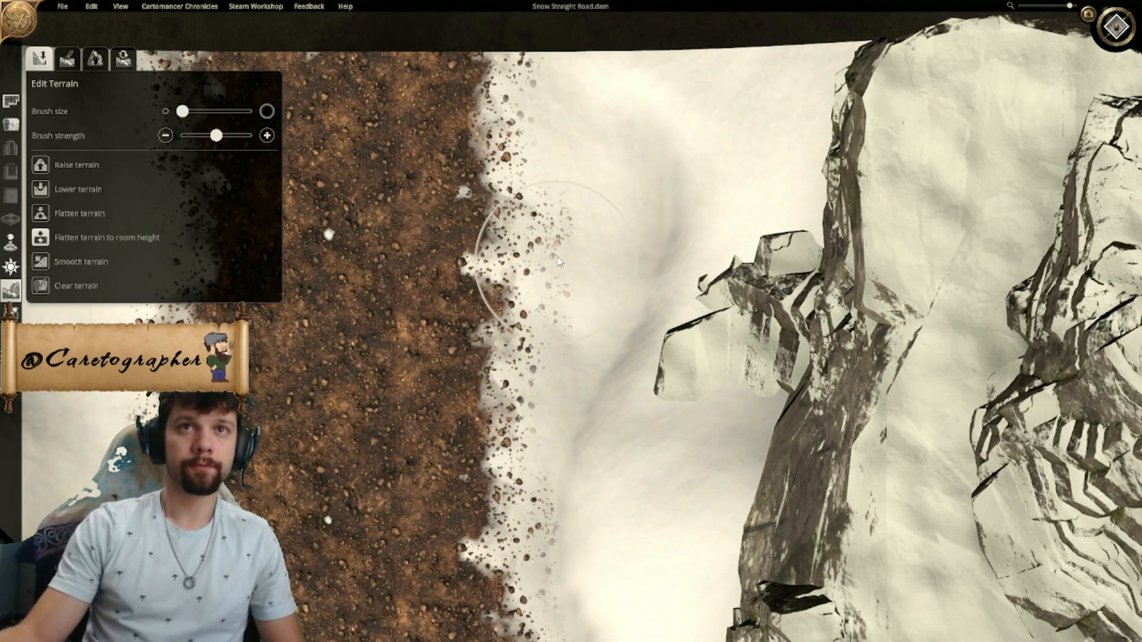
{"action": "key", "text": "a"}
{"action": "scroll", "coordinate": [585, 291], "scroll_direction": "down", "scroll_amount": 2}
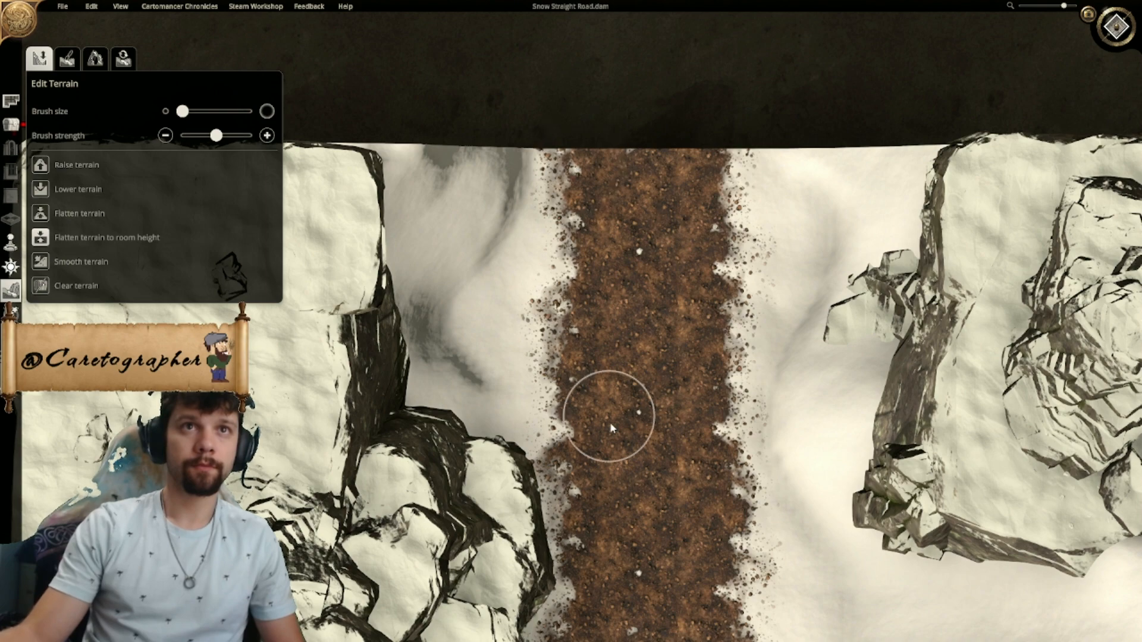
{"action": "key", "text": "s"}
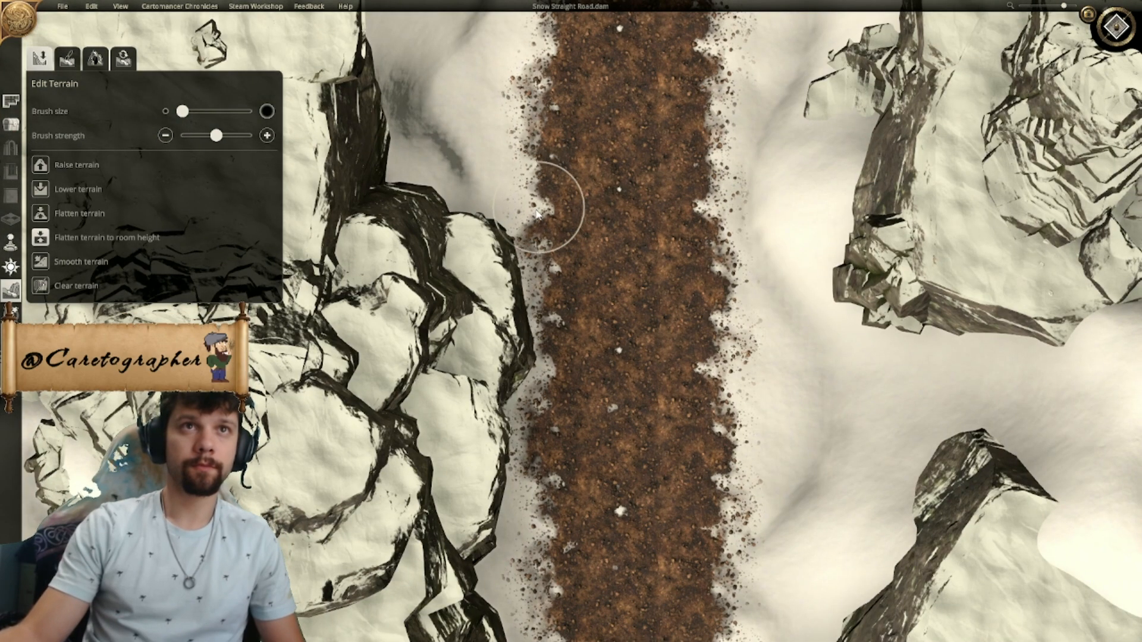
{"action": "scroll", "coordinate": [613, 216], "scroll_direction": "down", "scroll_amount": 5}
{"action": "scroll", "coordinate": [589, 387], "scroll_direction": "up", "scroll_amount": 3}
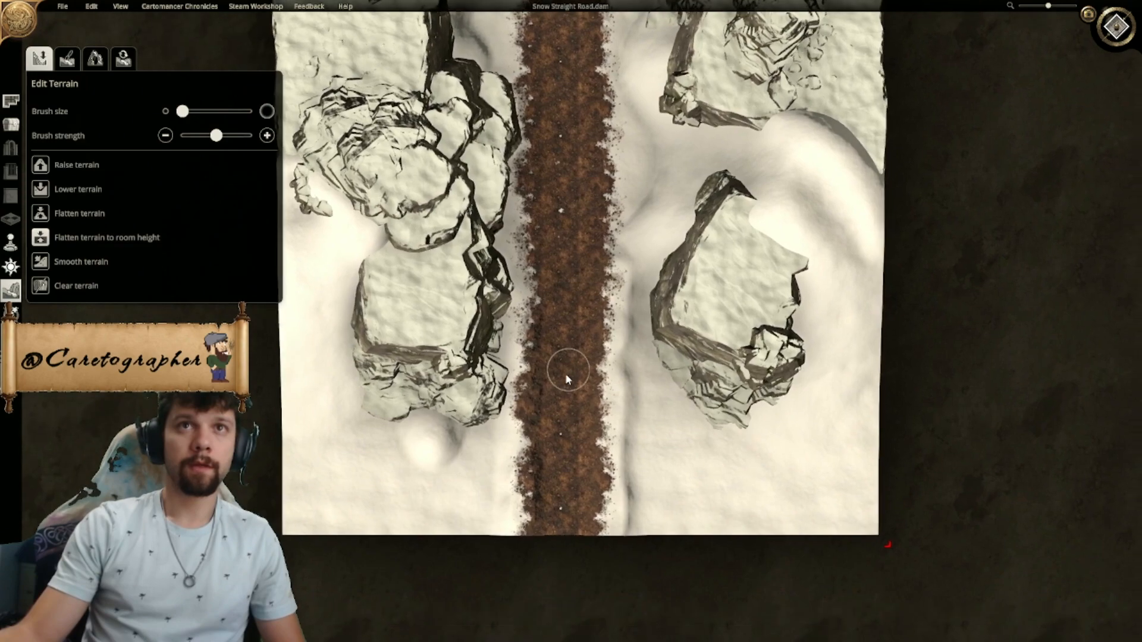
{"action": "scroll", "coordinate": [565, 375], "scroll_direction": "up", "scroll_amount": 4}
{"action": "middle_click_drag", "start_coordinate": [544, 297], "coordinate": [551, 113]}
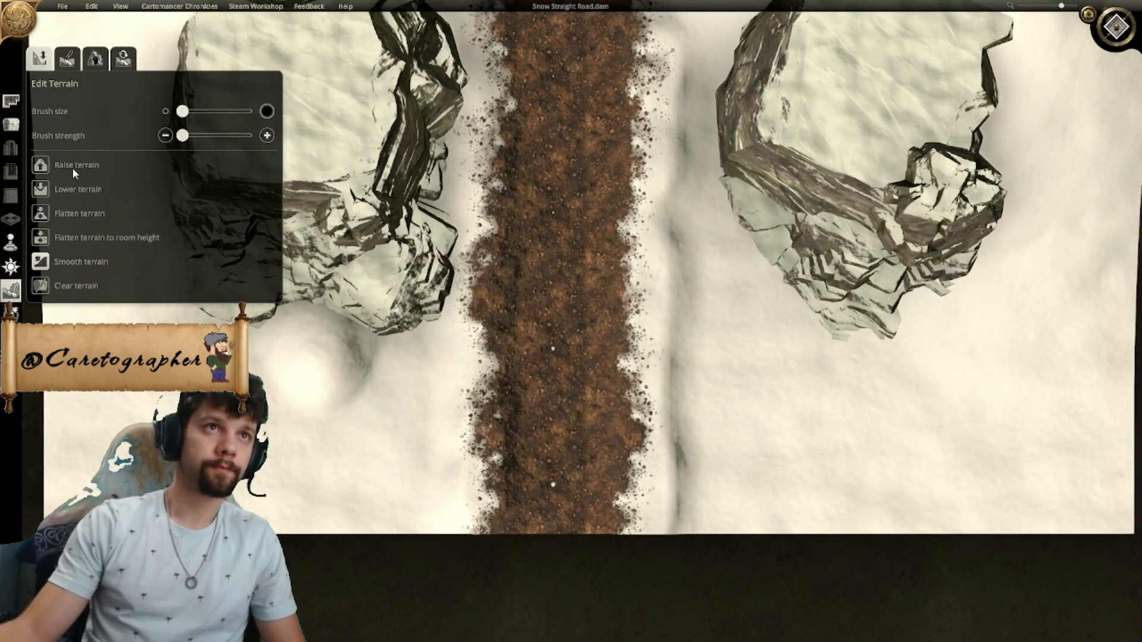
{"action": "mouse_move", "coordinate": [481, 507]}
{"action": "left_mouse_down"}
{"action": "mouse_move", "coordinate": [493, 412]}
{"action": "mouse_move", "coordinate": [482, 121]}
{"action": "left_mouse_up"}
{"action": "middle_click_drag", "start_coordinate": [482, 120], "coordinate": [438, 351]}
{"action": "left_click_drag", "start_coordinate": [439, 350], "coordinate": [446, 200]}
- Even out the raised bank along the east side of the road's southern half and check it in 3D
{"action": "middle_click_drag", "start_coordinate": [576, 546], "coordinate": [558, 303]}
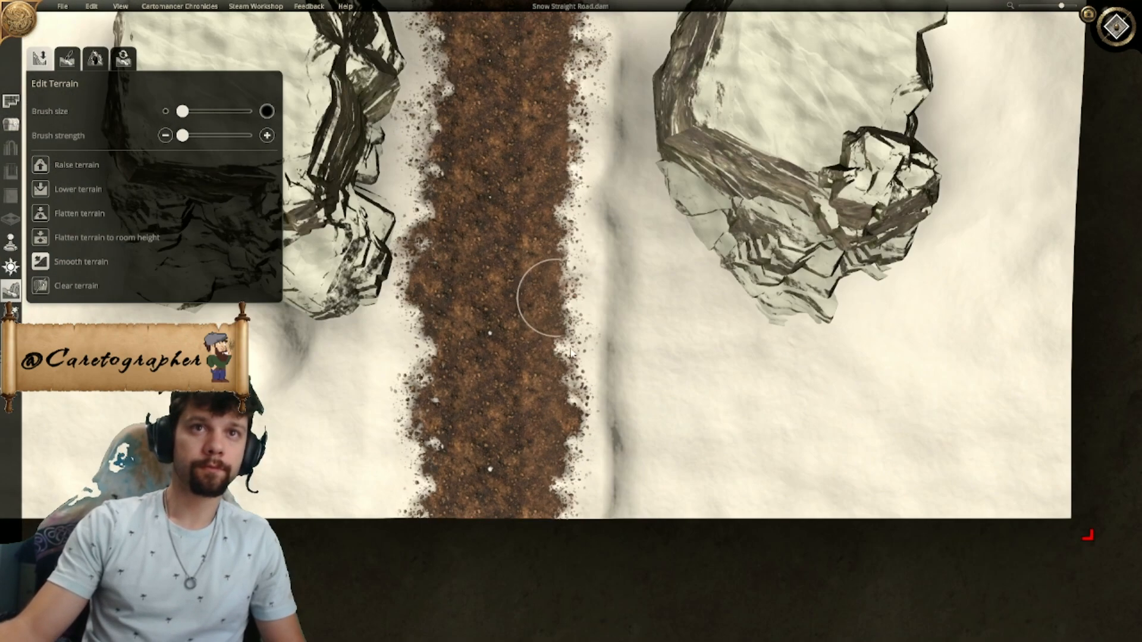
{"action": "left_click_drag", "start_coordinate": [616, 528], "coordinate": [601, 229]}
{"action": "middle_click_drag", "start_coordinate": [601, 228], "coordinate": [590, 401]}
{"action": "mouse_move", "coordinate": [591, 401]}
{"action": "left_mouse_down"}
{"action": "mouse_move", "coordinate": [597, 315]}
{"action": "mouse_move", "coordinate": [584, 251]}
{"action": "left_mouse_up"}
{"action": "left_click", "coordinate": [1115, 27]}
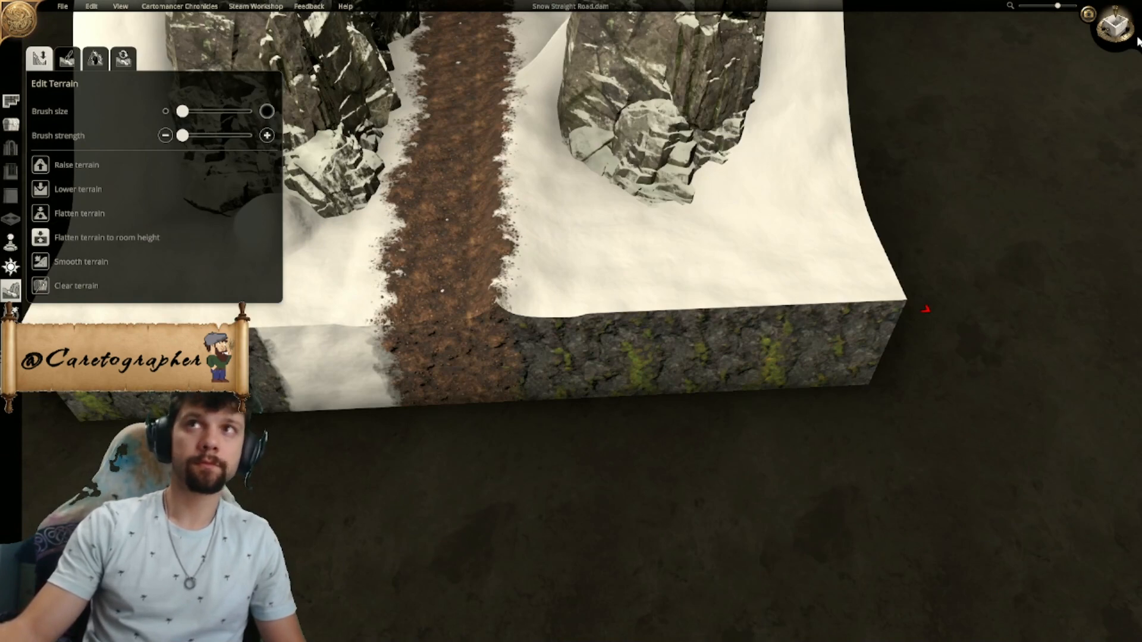
{"action": "left_click", "coordinate": [1133, 36]}
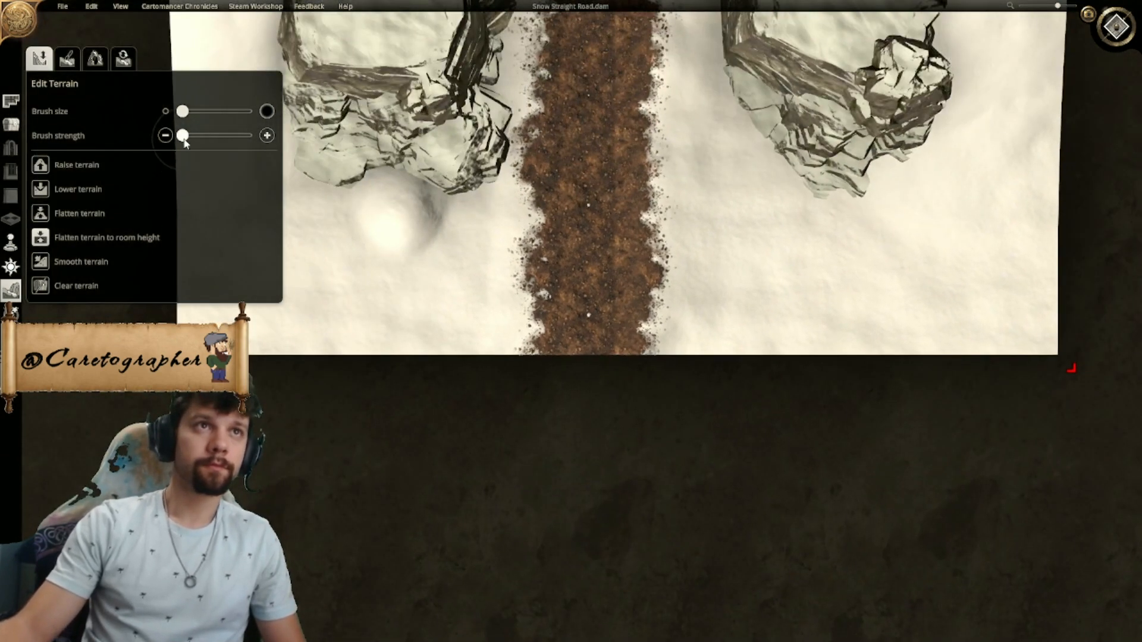
- Flatten the road to room height at maximum brush strength, following its three-square width on the displayed grid
{"action": "scroll", "coordinate": [671, 170], "scroll_direction": "up", "scroll_amount": 2}
{"action": "right_click_drag", "start_coordinate": [670, 170], "coordinate": [551, 446]}
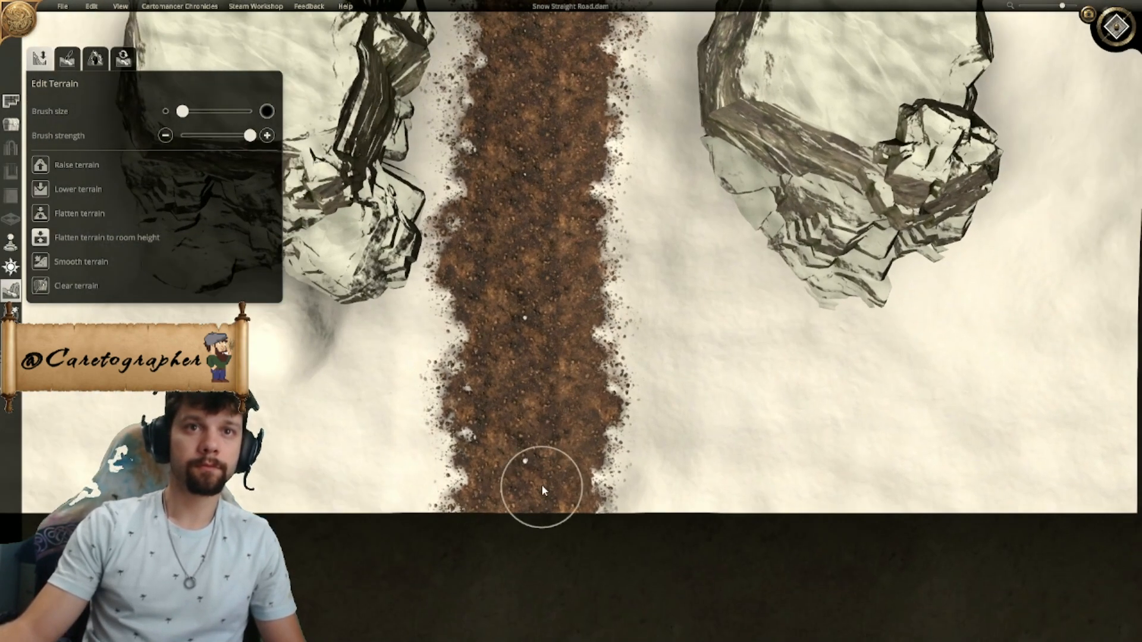
{"action": "key", "text": "g"}
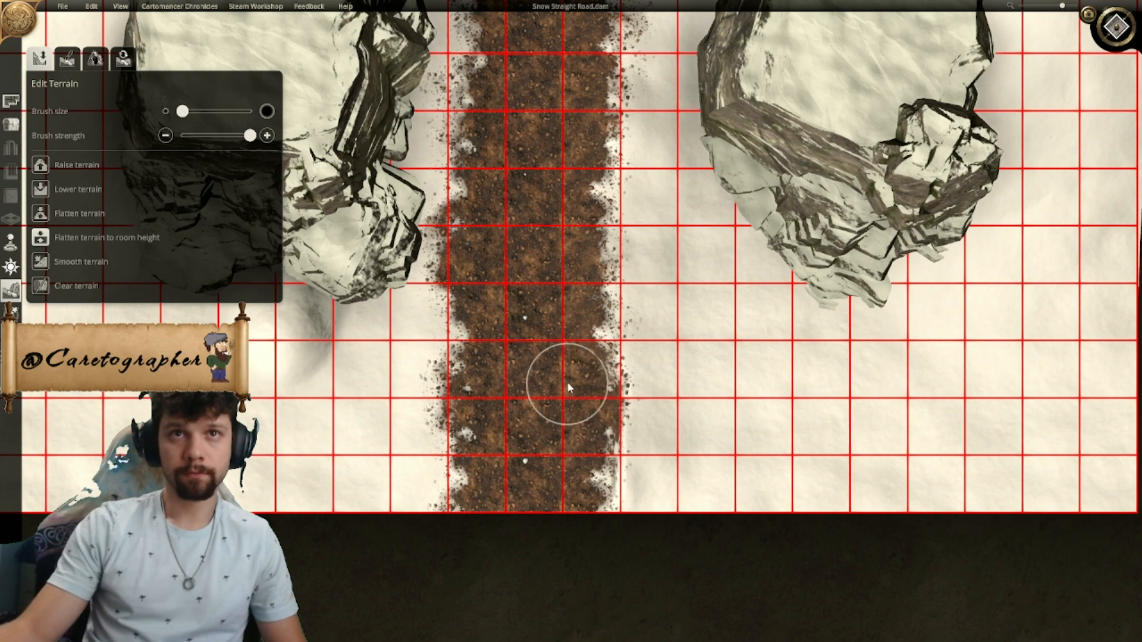
{"action": "right_click_drag", "start_coordinate": [561, 190], "coordinate": [524, 441]}
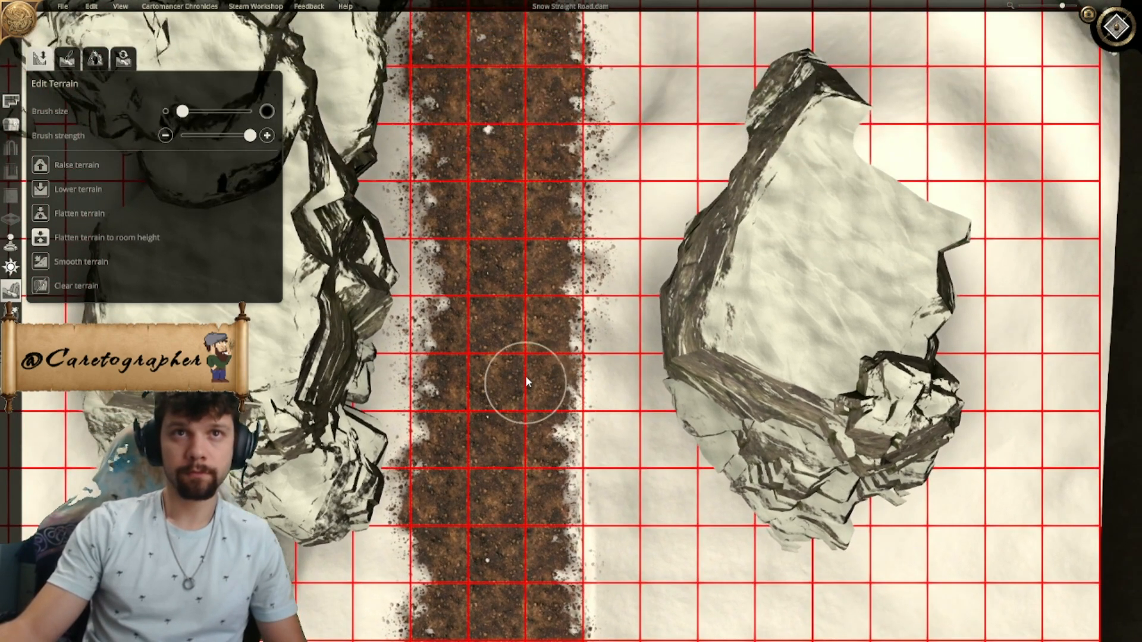
{"action": "mouse_move", "coordinate": [530, 243]}
{"action": "right_mouse_down"}
{"action": "mouse_move", "coordinate": [500, 395]}
{"action": "mouse_move", "coordinate": [632, 261]}
{"action": "right_mouse_up"}
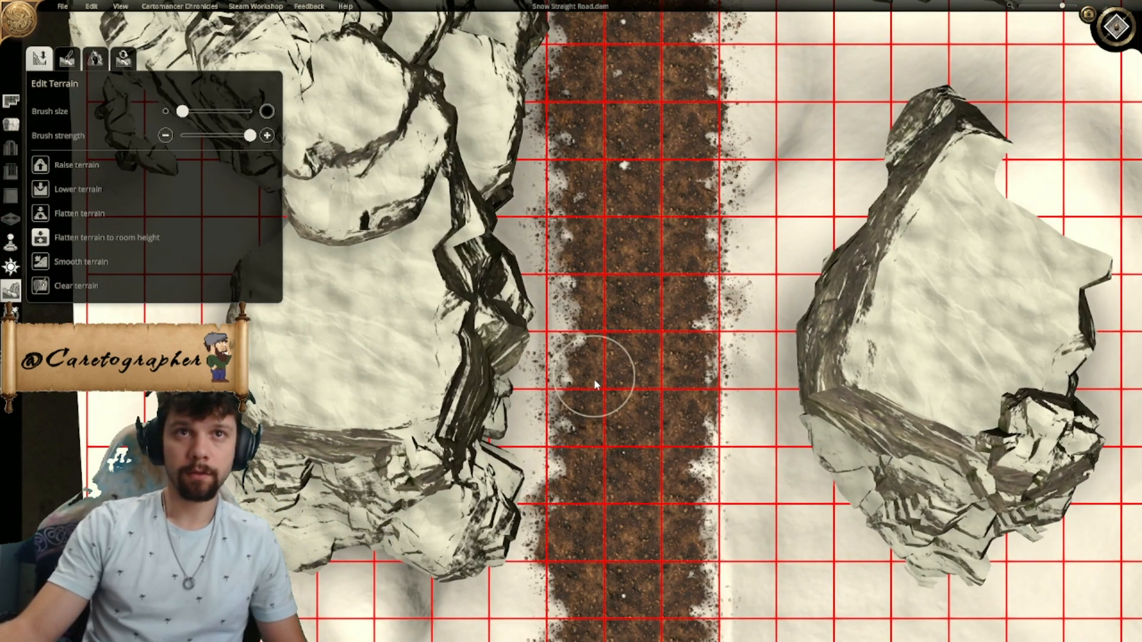
{"action": "right_click_drag", "start_coordinate": [595, 477], "coordinate": [607, 303]}
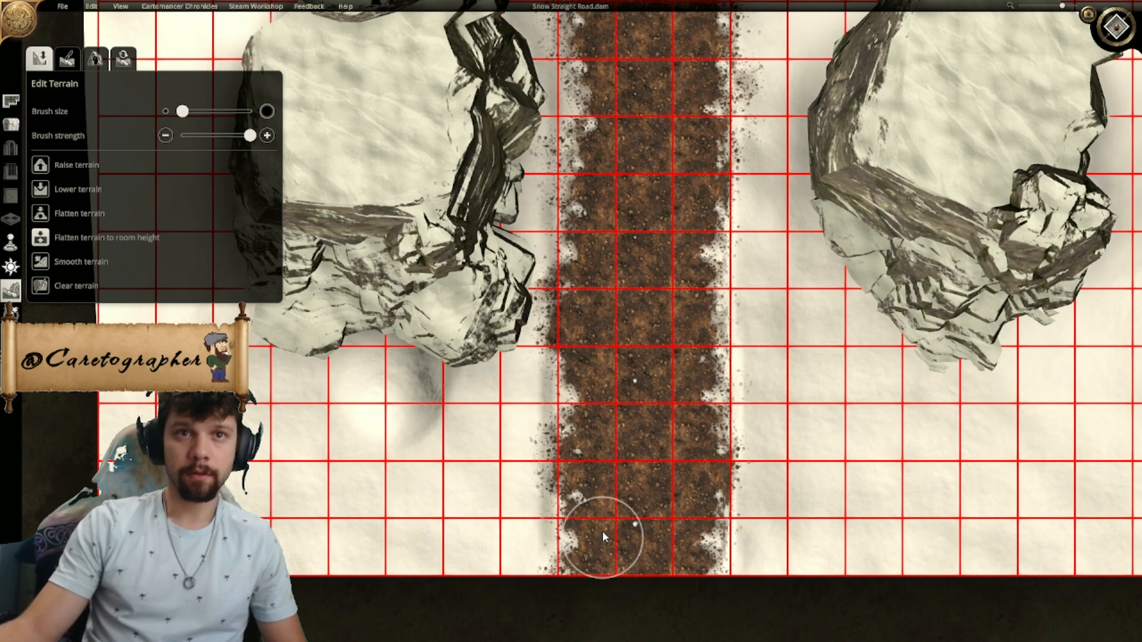
- Erase the painted dirt along the whole road with the terrain paint eraser at maximum brush size
{"action": "left_click", "coordinate": [67, 60]}
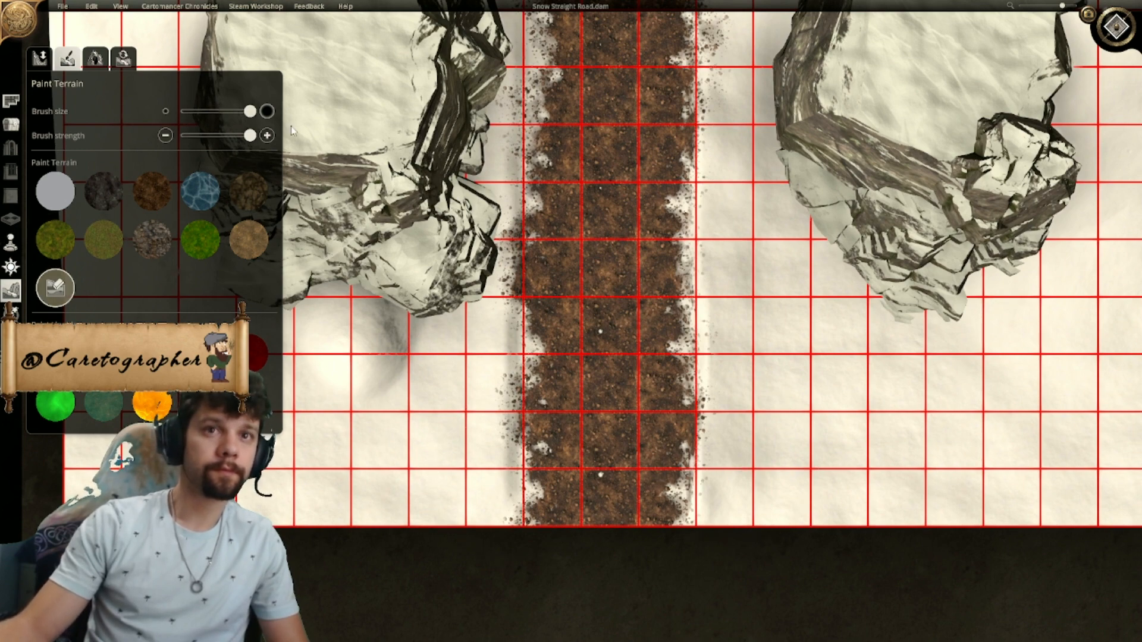
{"action": "left_click_drag", "start_coordinate": [229, 116], "coordinate": [260, 119]}
{"action": "scroll", "coordinate": [596, 366], "scroll_direction": "down", "scroll_amount": 5}
{"action": "mouse_move", "coordinate": [594, 420]}
{"action": "left_mouse_down"}
{"action": "mouse_move", "coordinate": [580, 249]}
{"action": "mouse_move", "coordinate": [556, 379]}
{"action": "mouse_move", "coordinate": [586, 157]}
{"action": "left_mouse_up"}
{"action": "right_click_drag", "start_coordinate": [585, 158], "coordinate": [577, 378]}
{"action": "left_click_drag", "start_coordinate": [577, 378], "coordinate": [570, 110]}
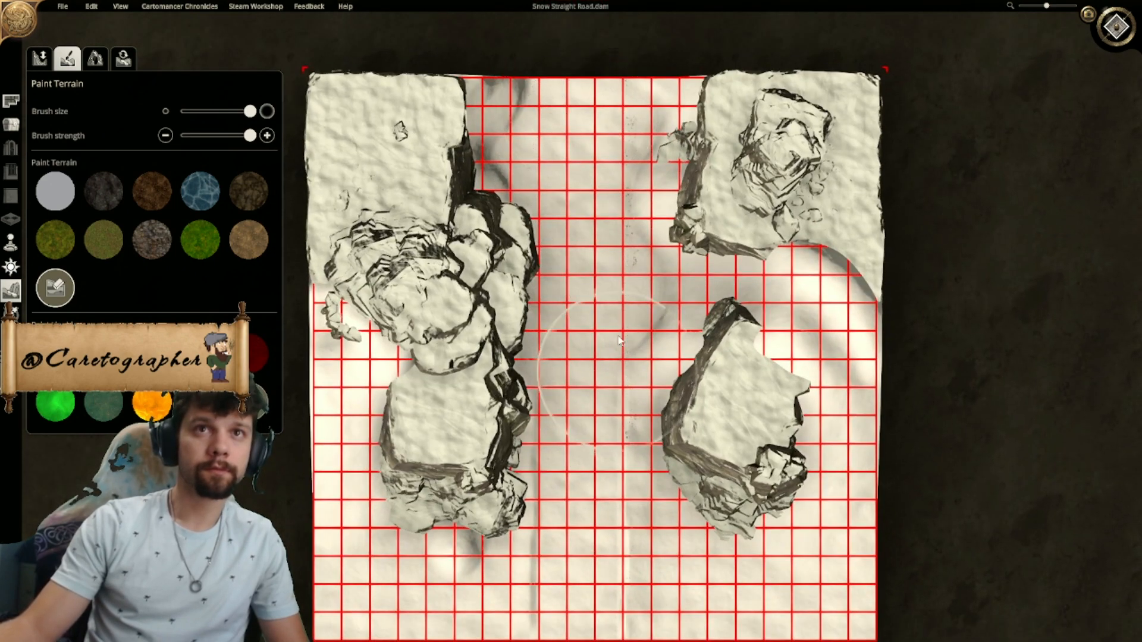
{"action": "right_click_drag", "start_coordinate": [630, 452], "coordinate": [559, 199]}
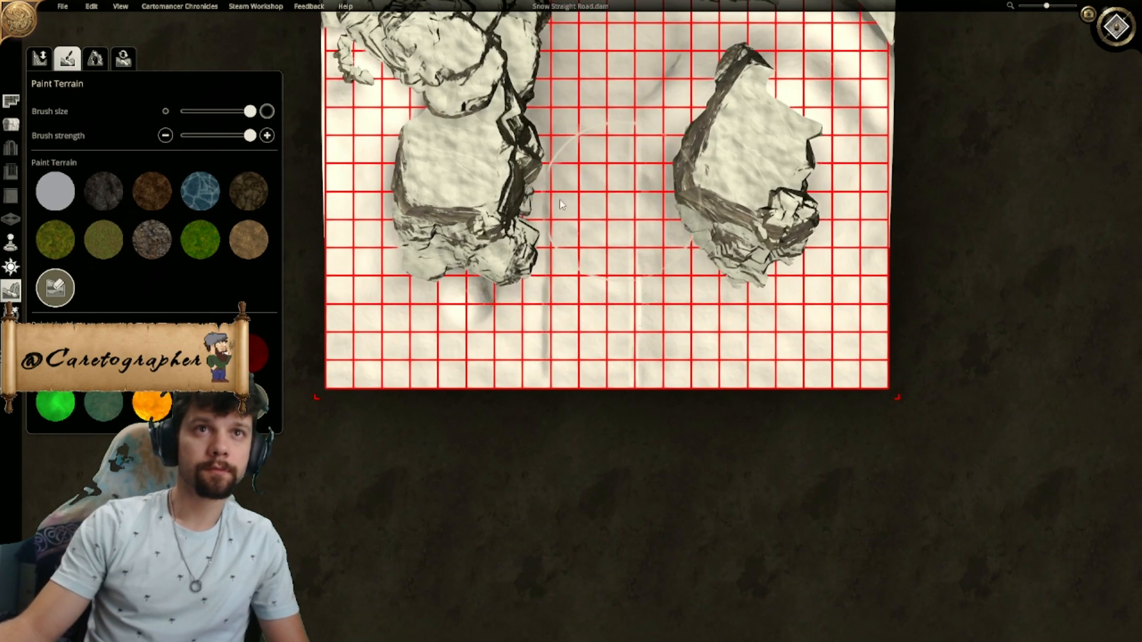
- Choose the sandy brown terrain texture, try a wide stroke at the road's southern end and undo it
{"action": "left_click", "coordinate": [153, 193]}
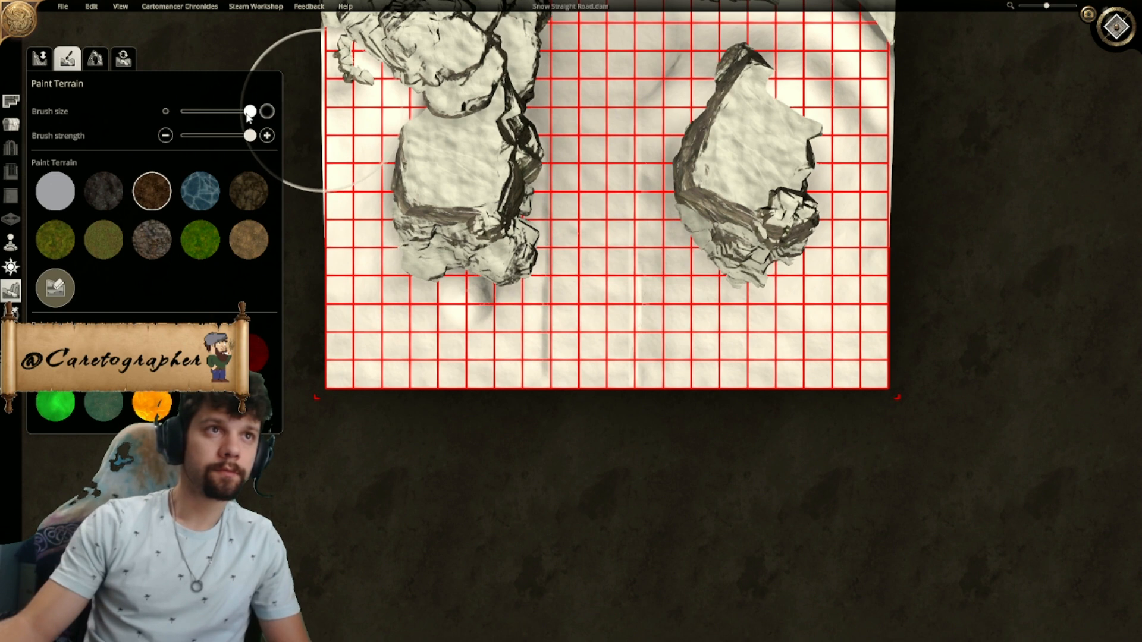
{"action": "left_click", "coordinate": [249, 240]}
{"action": "left_click_drag", "start_coordinate": [621, 339], "coordinate": [626, 272]}
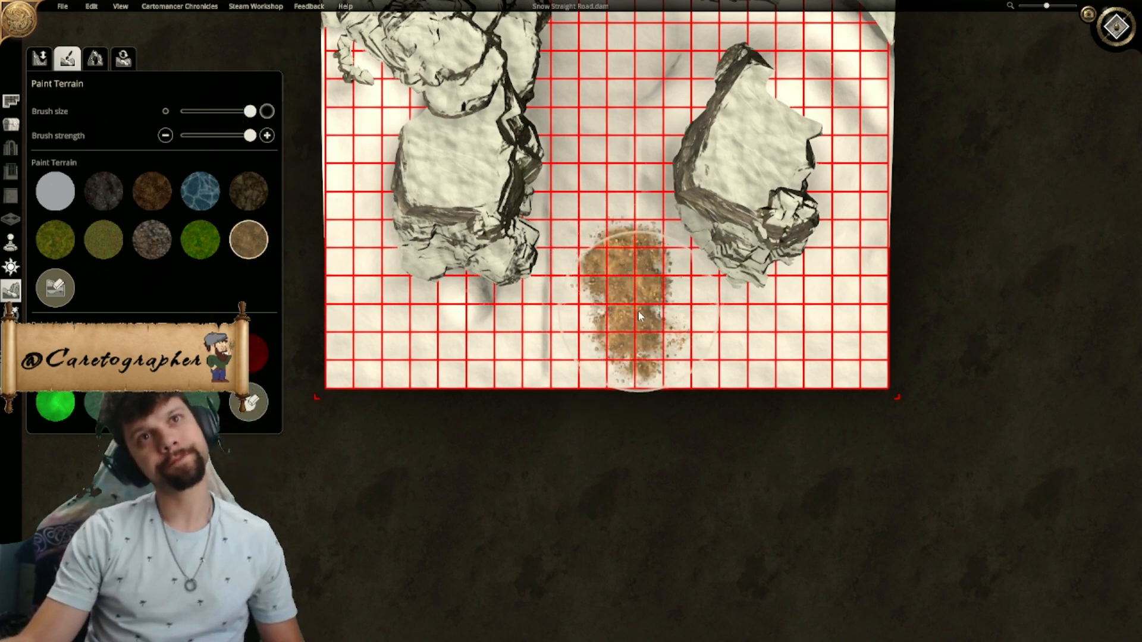
{"action": "key", "text": "ctrl+z"}
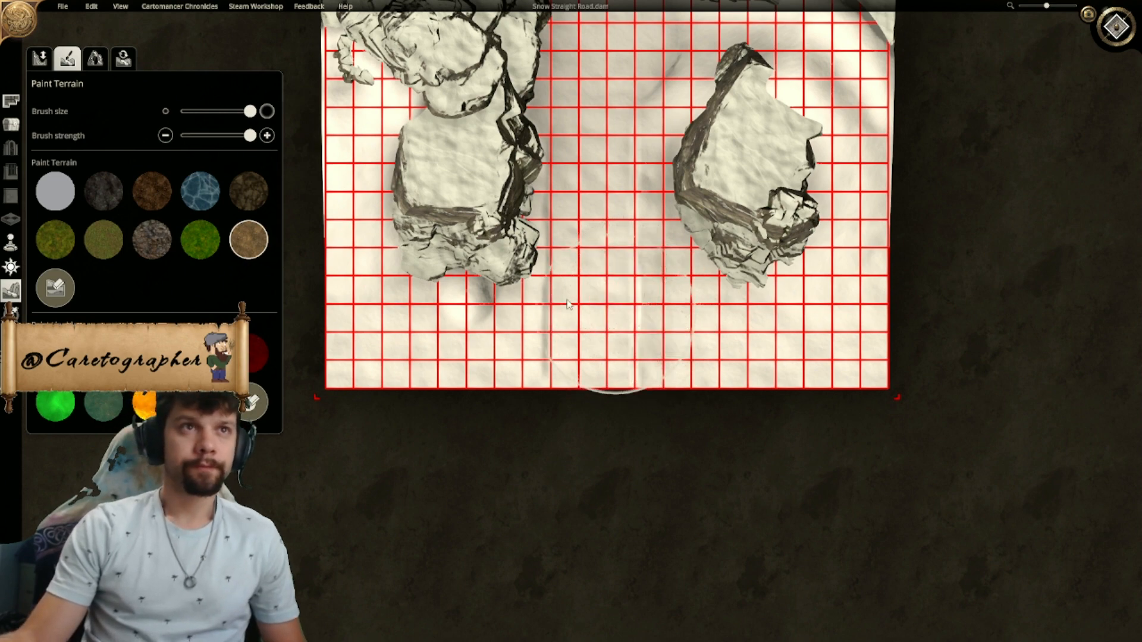
- Reduce the brush to its minimum size and paint a thin sandy strip along the road's western gridline, from south end to north end
{"action": "left_click_drag", "start_coordinate": [250, 112], "coordinate": [3, 139]}
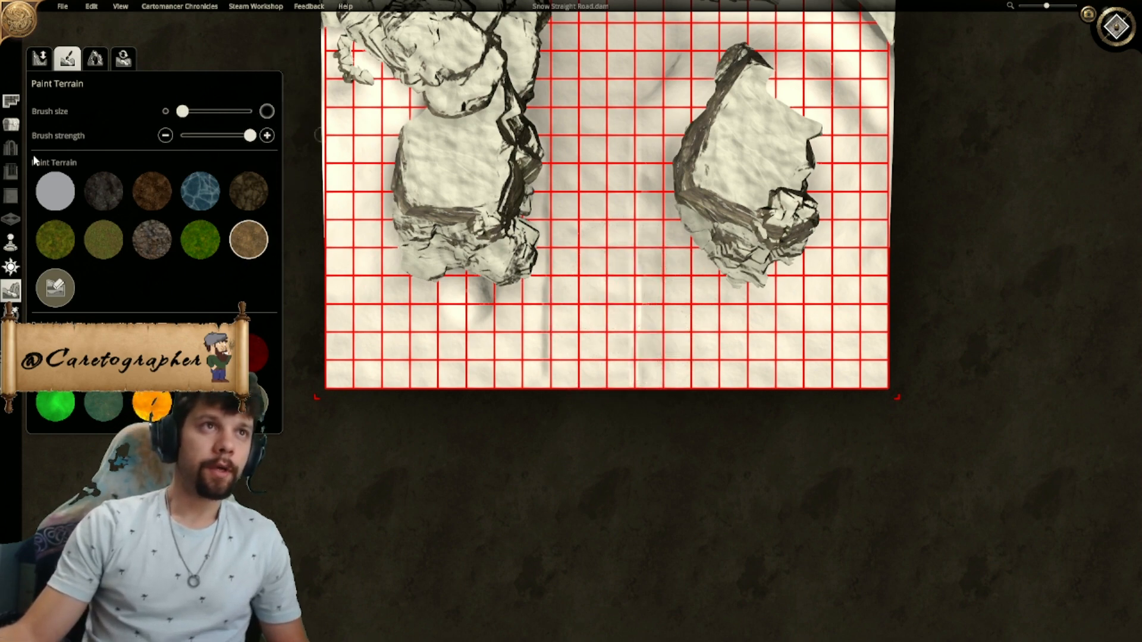
{"action": "scroll", "coordinate": [565, 357], "scroll_direction": "up", "scroll_amount": 6}
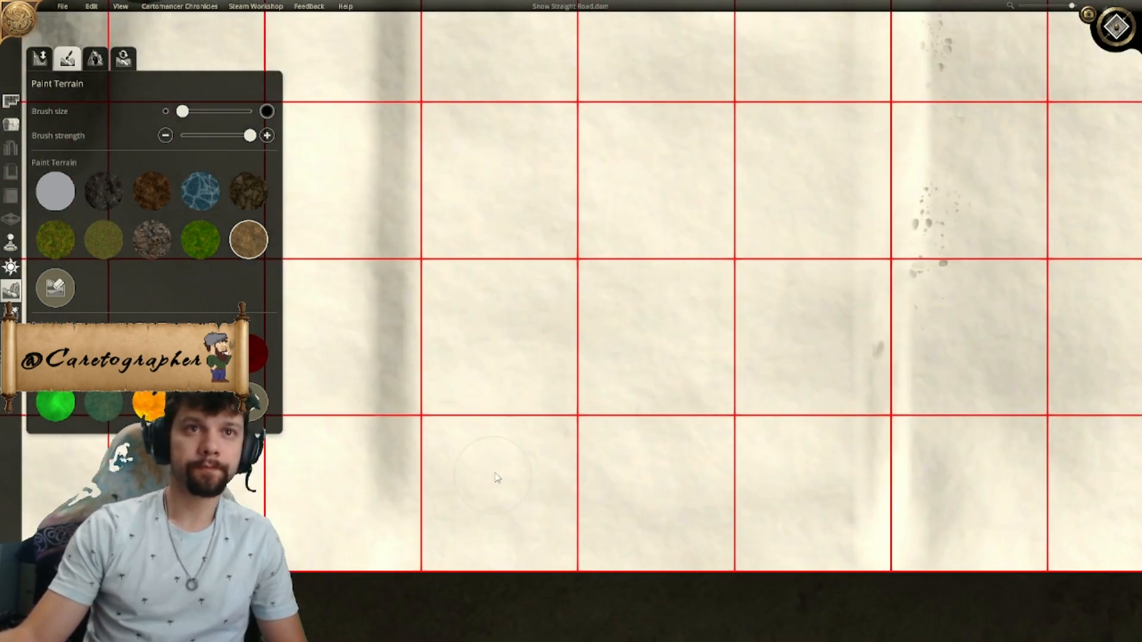
{"action": "left_click", "coordinate": [471, 515]}
{"action": "mouse_move", "coordinate": [472, 515]}
{"action": "left_mouse_down"}
{"action": "mouse_move", "coordinate": [458, 467]}
{"action": "mouse_move", "coordinate": [436, 470]}
{"action": "mouse_move", "coordinate": [438, 565]}
{"action": "left_mouse_up"}
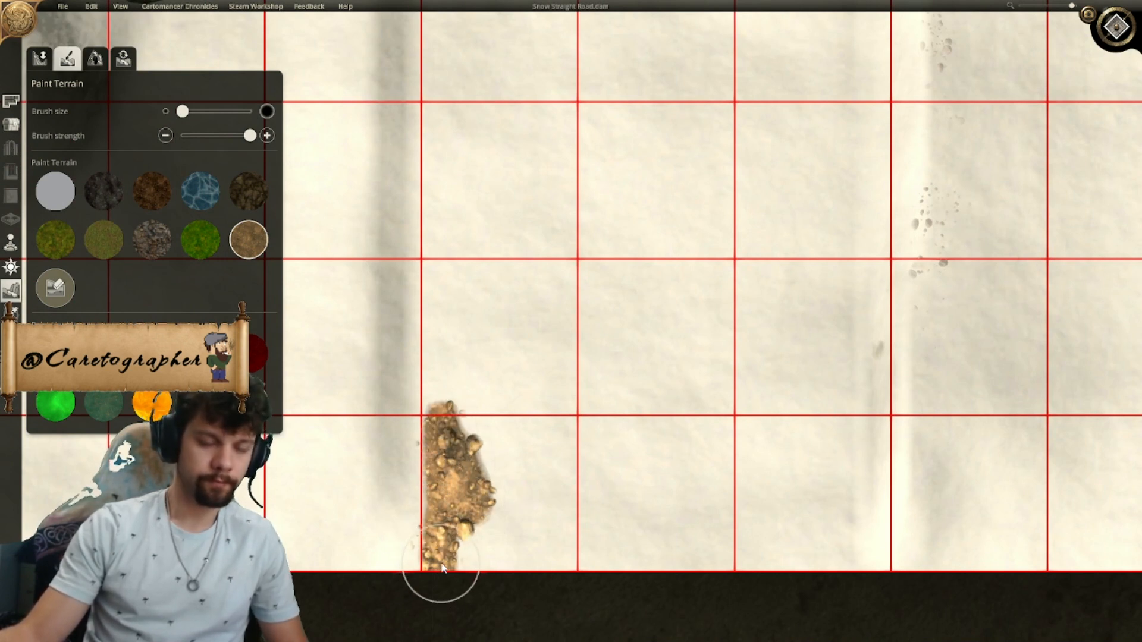
{"action": "key", "text": "w"}
{"action": "left_click_drag", "start_coordinate": [446, 539], "coordinate": [444, 543]}
{"action": "key", "text": "s"}
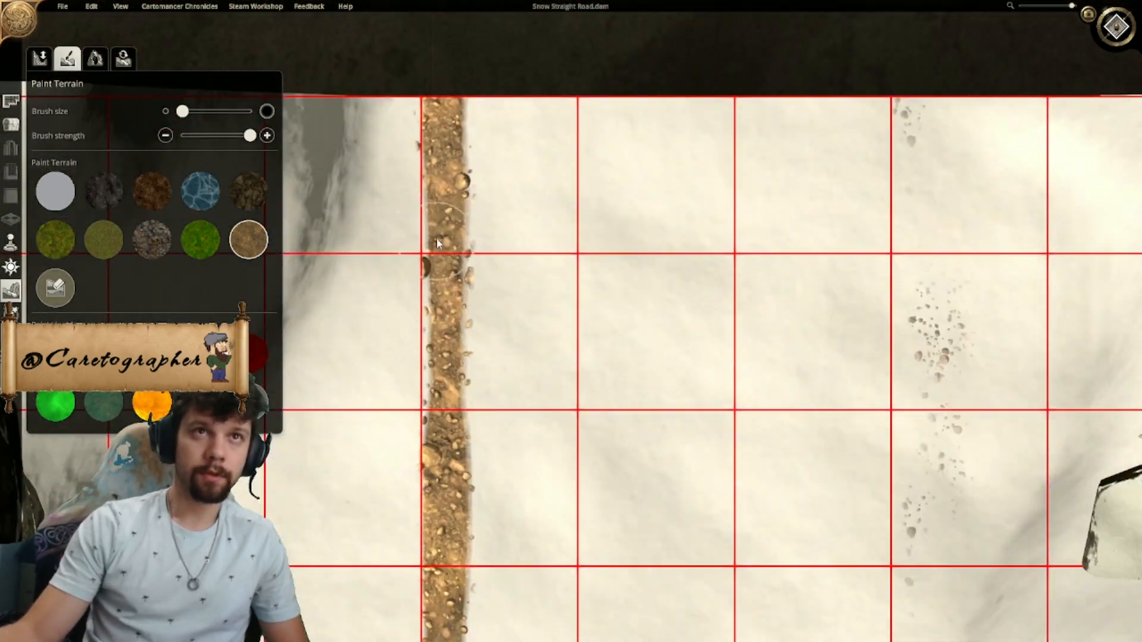
- Go over the western sandy strip again along its full length so that its outer edge follows the gridline
{"action": "key", "text": "s"}
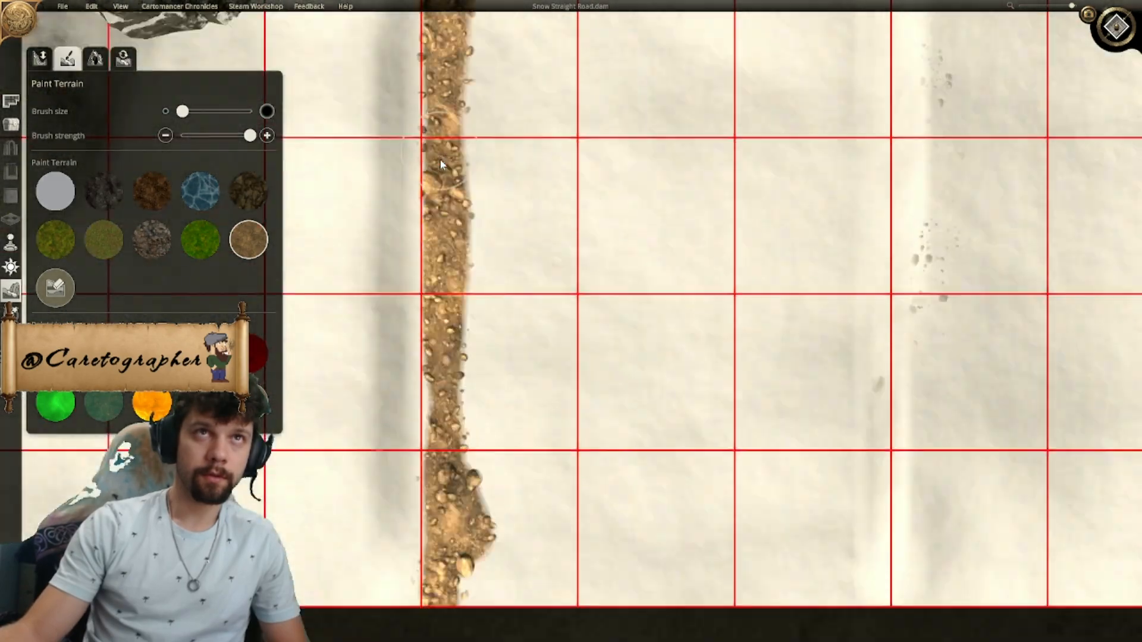
{"action": "key", "text": "w"}
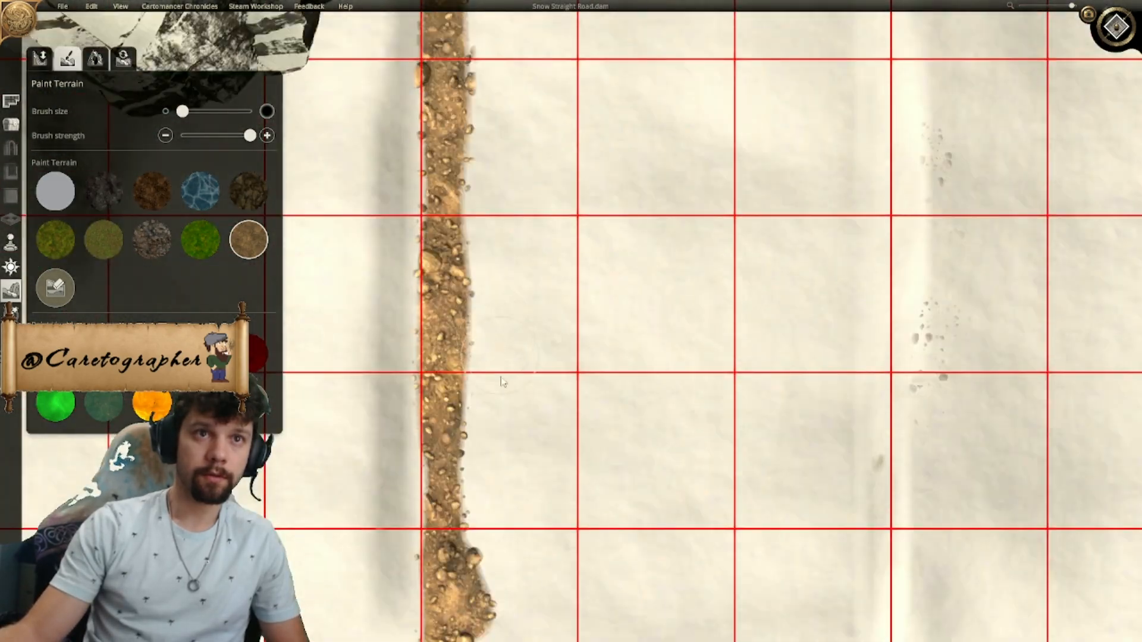
{"action": "key", "text": "s"}
{"action": "key", "text": "w"}
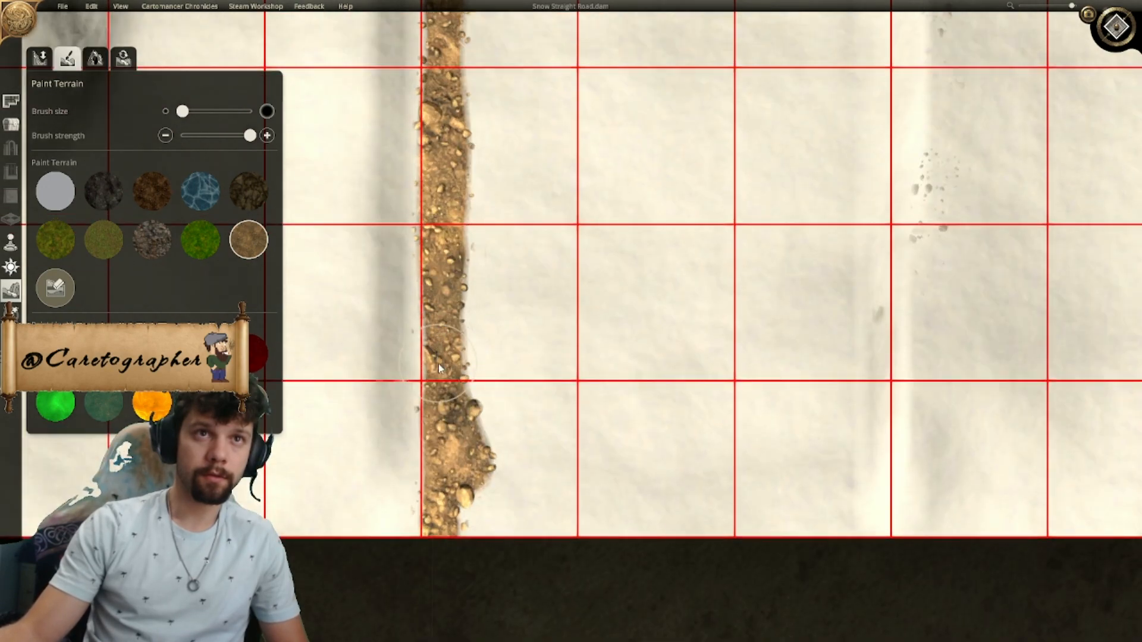
{"action": "key", "text": "w"}
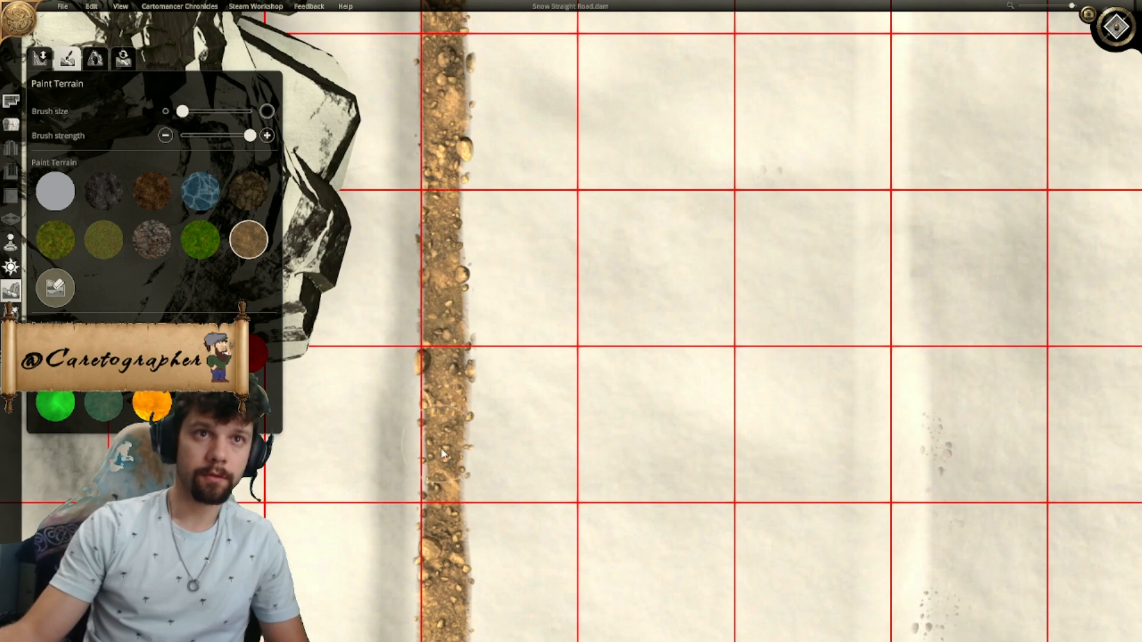
{"action": "key", "text": "s"}
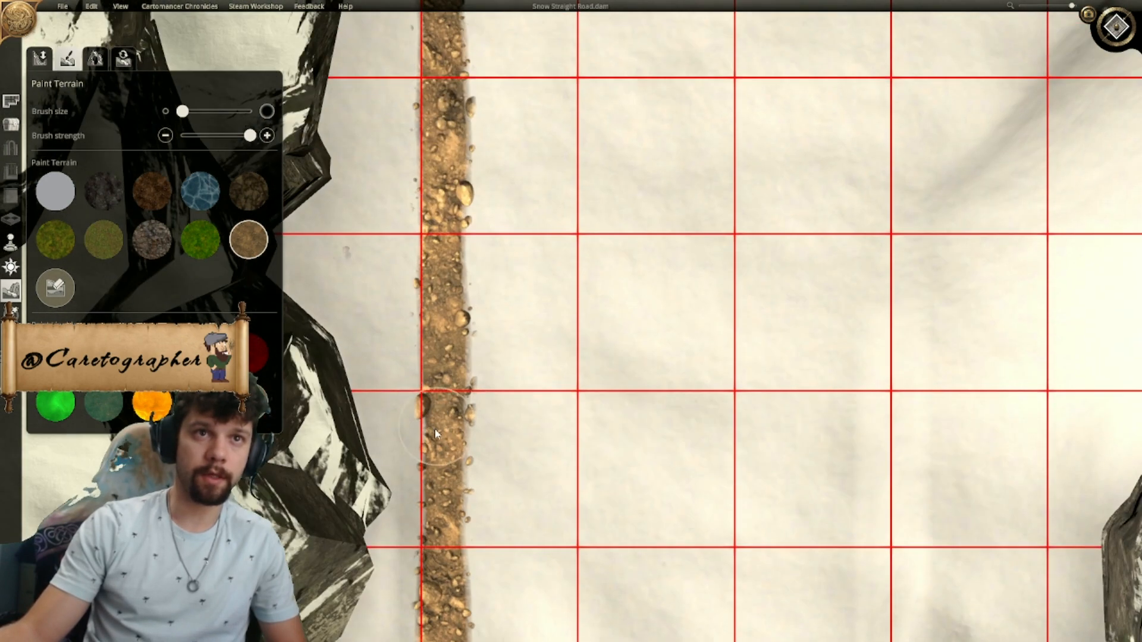
{"action": "key", "text": "s"}
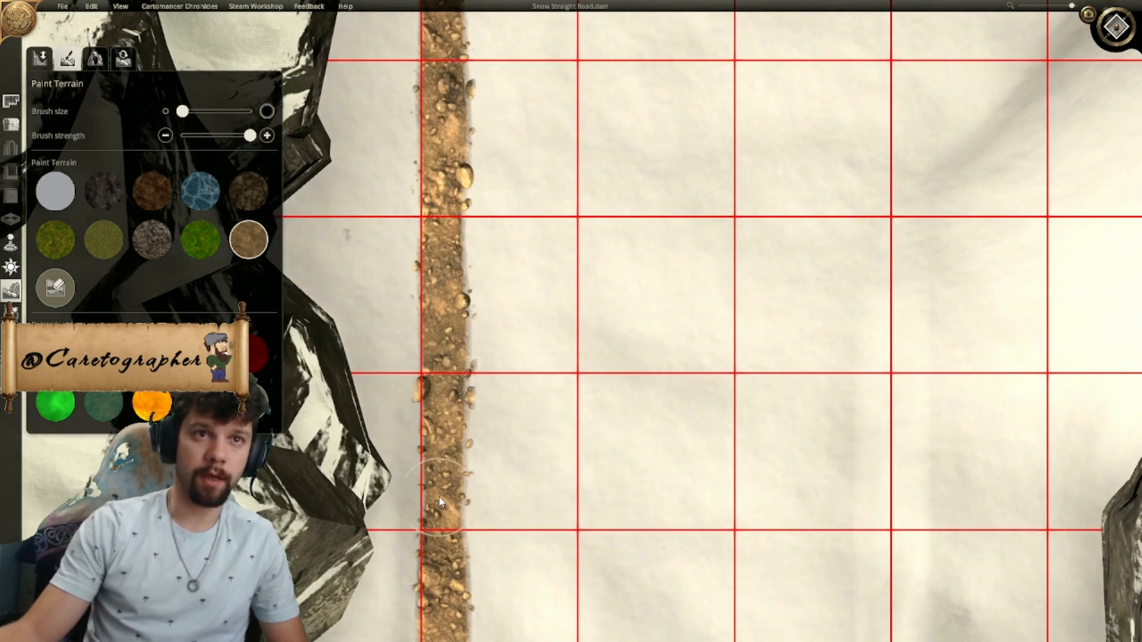
{"action": "key", "text": "w"}
{"action": "key", "text": "w"}
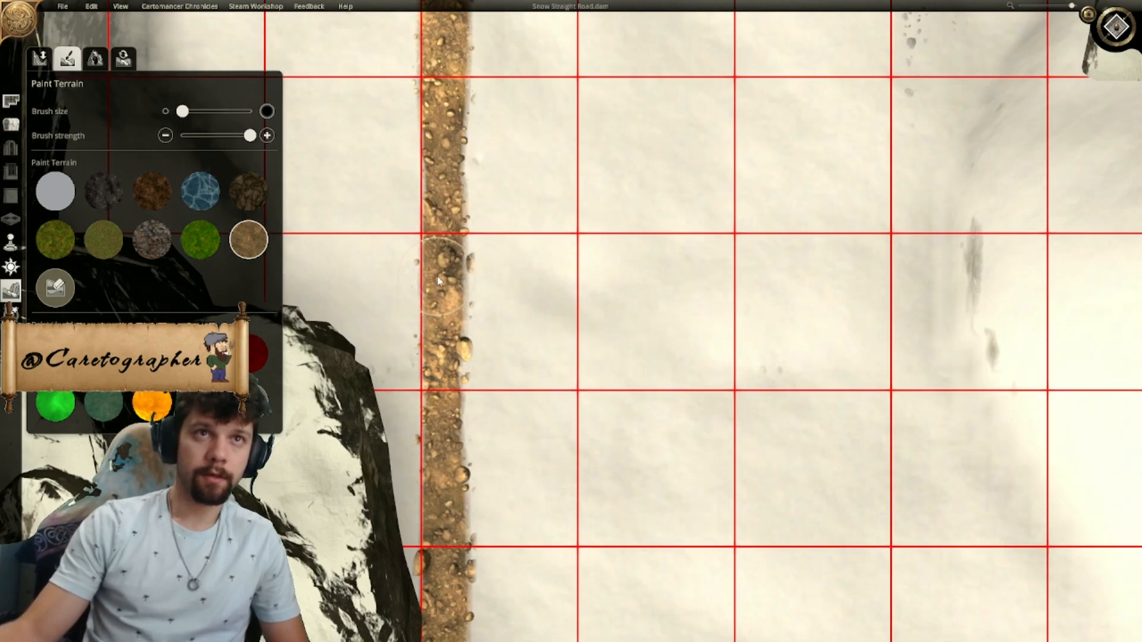
{"action": "key", "text": "w"}
{"action": "key", "text": "w"}
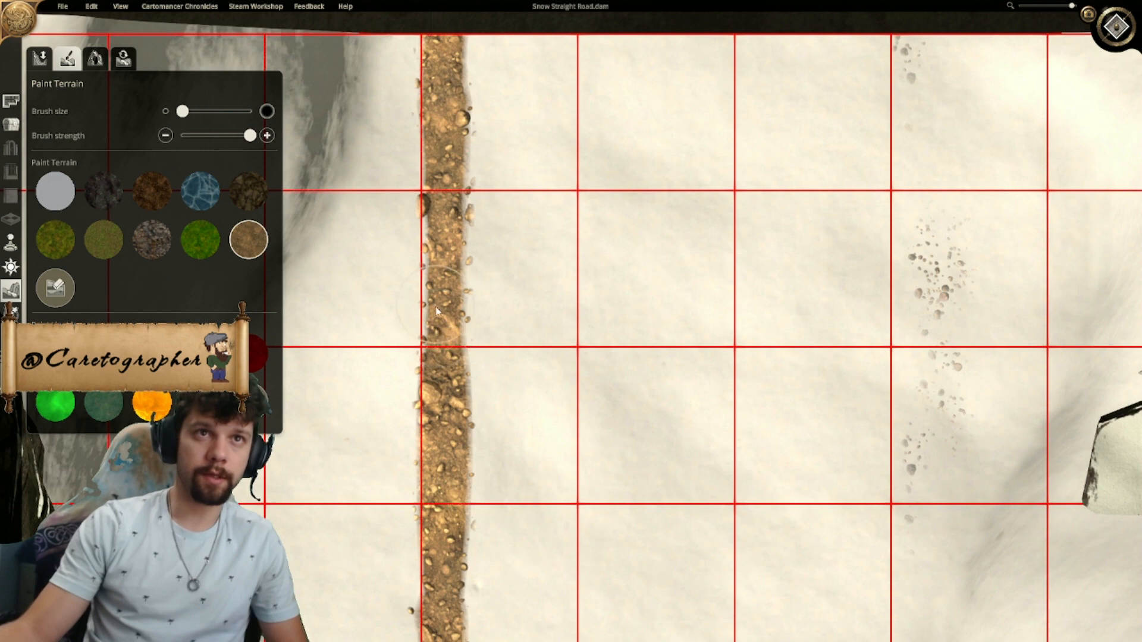
{"action": "key", "text": "w"}
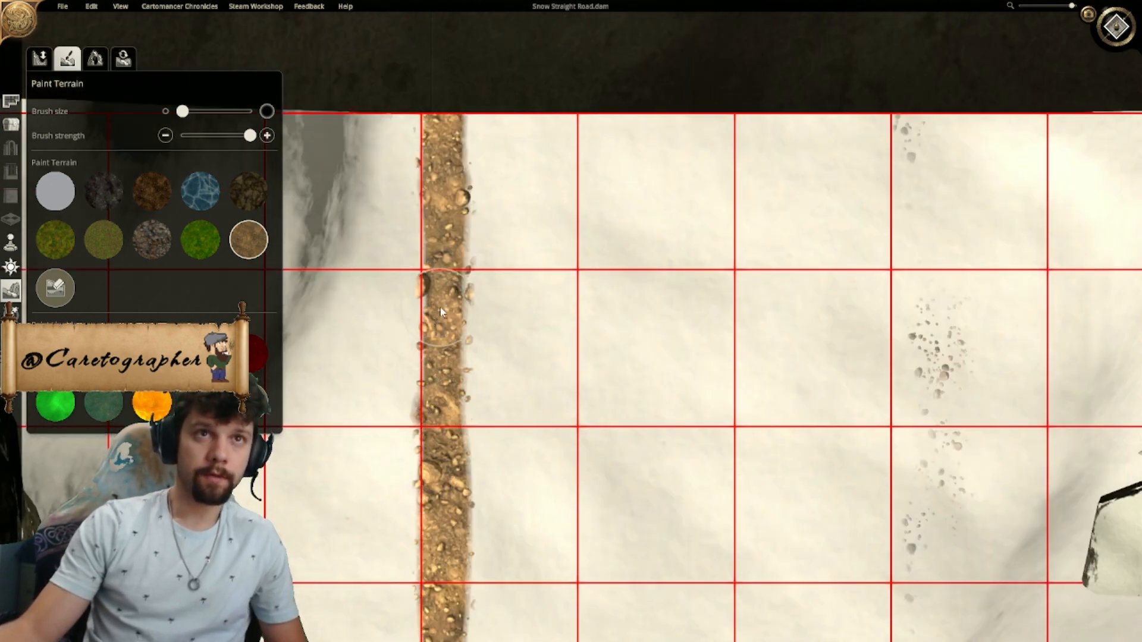
- Paint a matching thin sandy strip along the road's eastern edge, from the north end down to the south end
{"action": "key", "text": "d"}
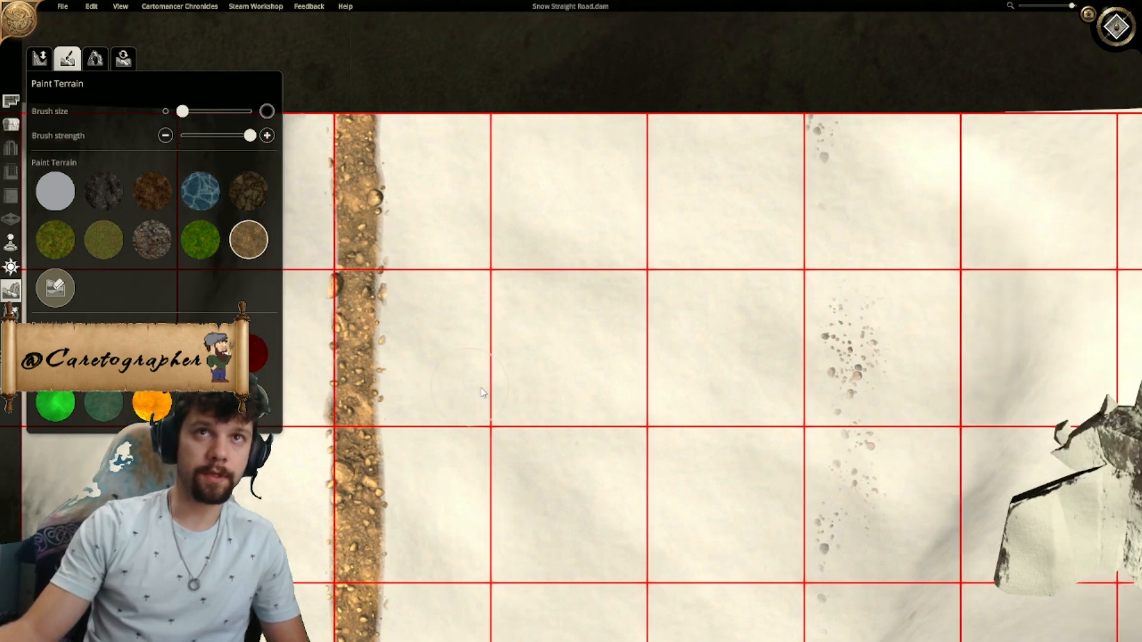
{"action": "key", "text": "d"}
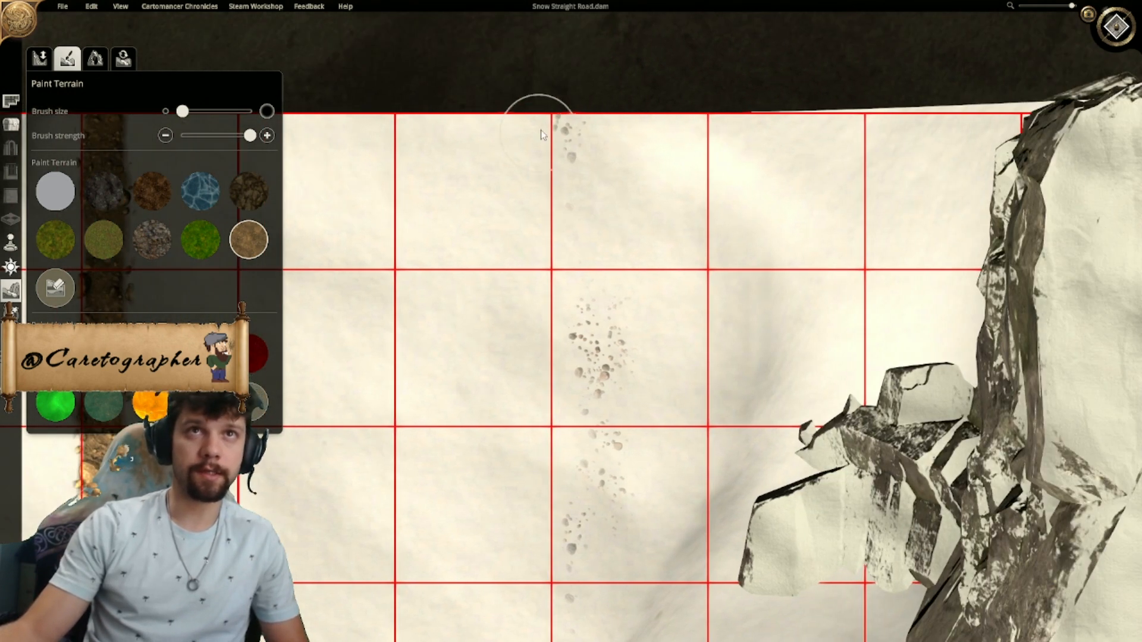
{"action": "left_click", "coordinate": [519, 127]}
{"action": "left_click_drag", "start_coordinate": [521, 137], "coordinate": [527, 200]}
{"action": "key", "text": "s"}
{"action": "key", "text": "w"}
{"action": "key", "text": "s"}
{"action": "key", "text": "s"}
{"action": "key", "text": "w"}
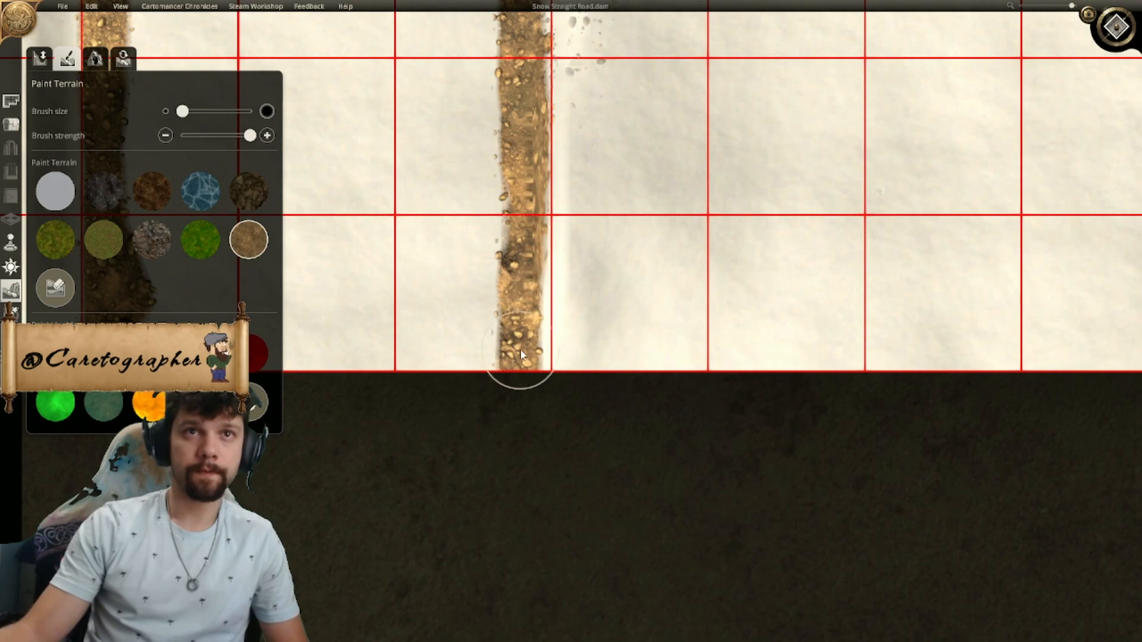
- Thicken the eastern sandy strip along the road's length so that it reaches the gridline
{"action": "left_click_drag", "start_coordinate": [532, 357], "coordinate": [532, 357]}
{"action": "key", "text": "w"}
{"action": "key", "text": "s"}
{"action": "key", "text": "w"}
{"action": "key", "text": "w"}
{"action": "key", "text": "s"}
{"action": "key", "text": "s"}
{"action": "key", "text": "w"}
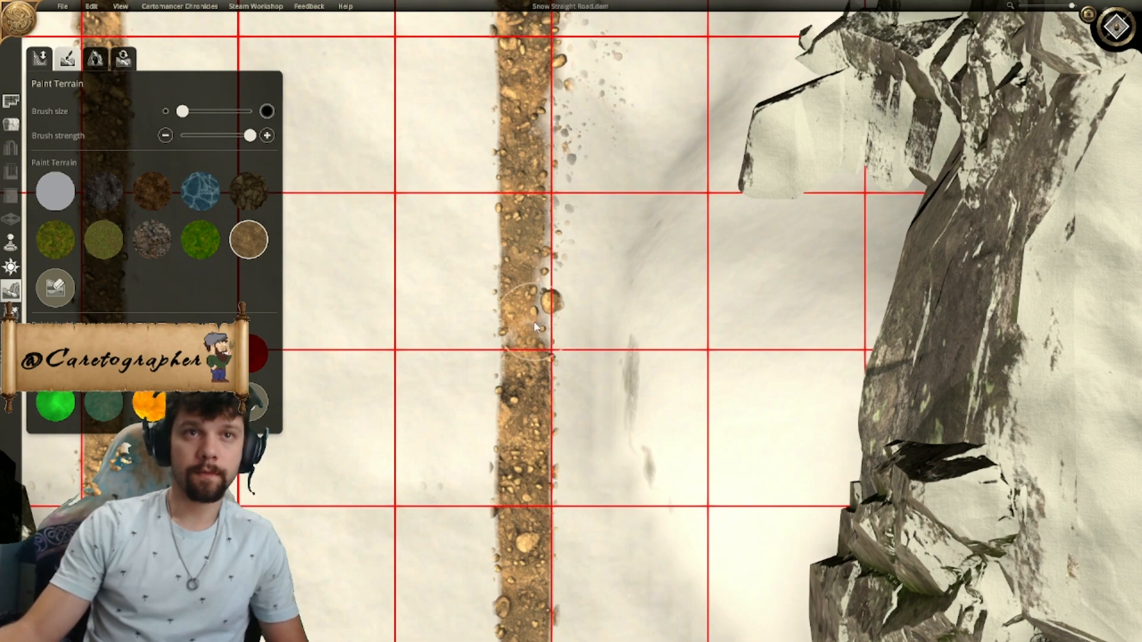
- Examine both painted road edges against the grid along the map, down to the southern end
{"action": "scroll", "coordinate": [534, 321], "scroll_direction": "down", "scroll_amount": 1}
{"action": "scroll", "coordinate": [529, 328], "scroll_direction": "down", "scroll_amount": 4}
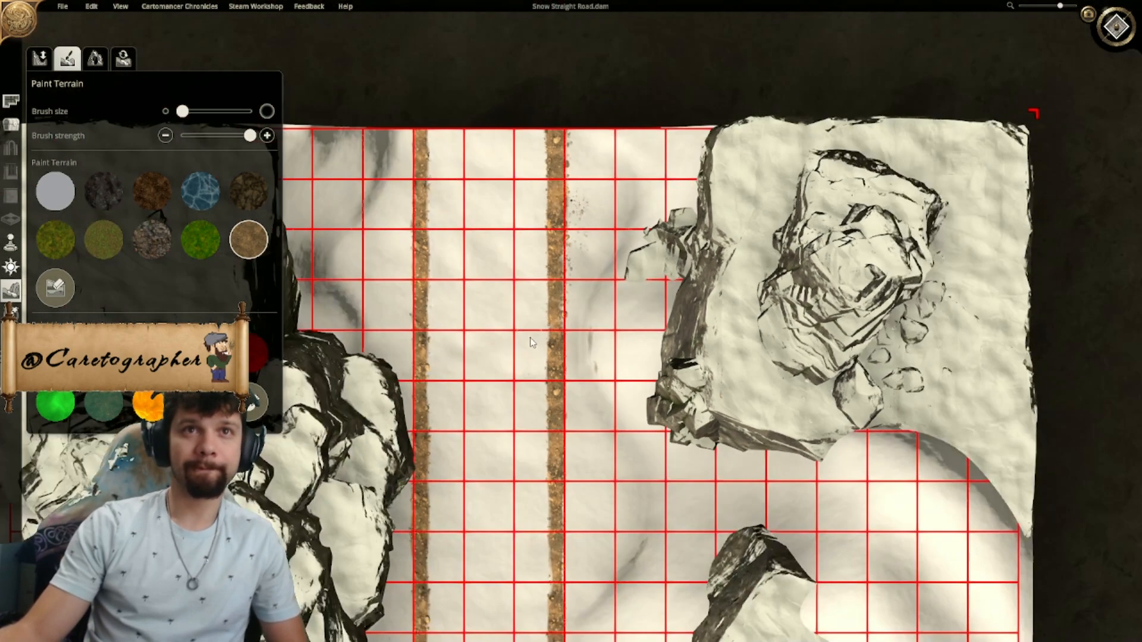
{"action": "key", "text": "s"}
{"action": "key", "text": "a"}
{"action": "scroll", "coordinate": [553, 352], "scroll_direction": "down", "scroll_amount": 1}
{"action": "key", "text": "s"}
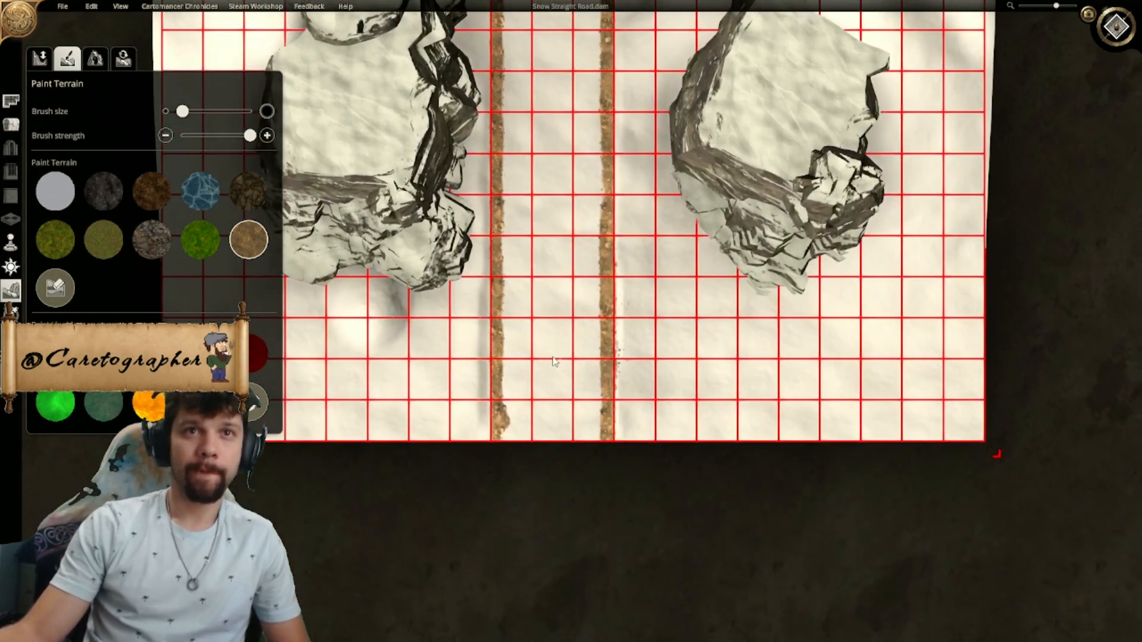
{"action": "key", "text": "d"}
{"action": "key", "text": "w"}
{"action": "key", "text": "s"}
{"action": "scroll", "coordinate": [542, 382], "scroll_direction": "up", "scroll_amount": 2}
{"action": "key", "text": "w"}
- Enlarge the brush and paint a sandy band inside the western edge strip, from the road's south end to its north end
{"action": "left_click", "coordinate": [203, 111]}
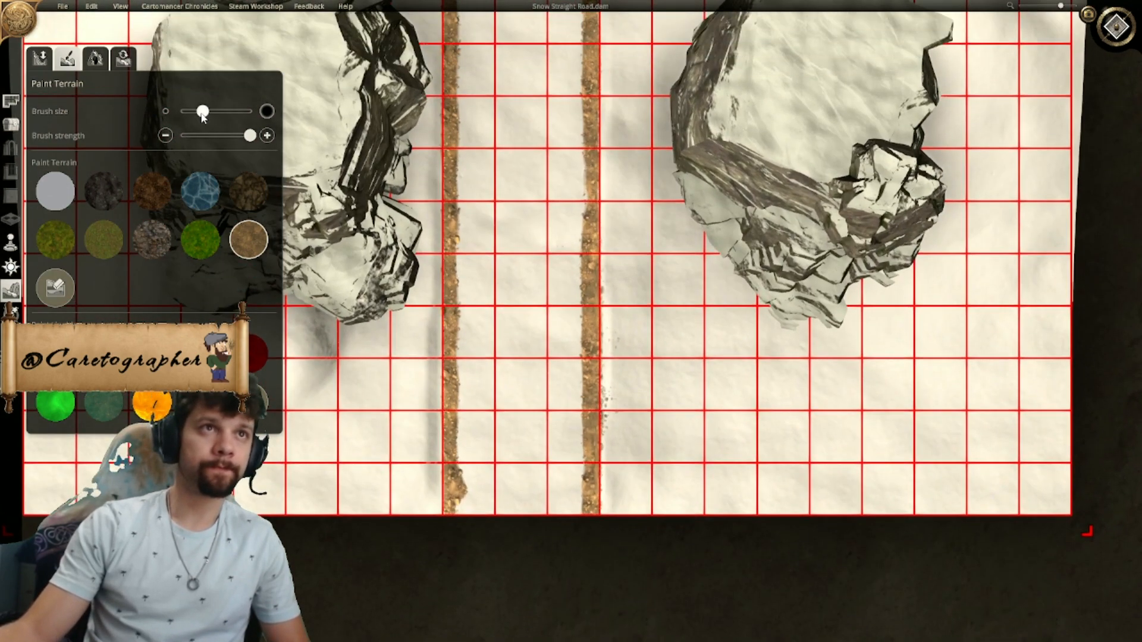
{"action": "key", "text": "s"}
{"action": "mouse_move", "coordinate": [498, 443]}
{"action": "left_mouse_down"}
{"action": "mouse_move", "coordinate": [477, 485]}
{"action": "mouse_move", "coordinate": [490, 487]}
{"action": "left_mouse_up"}
{"action": "key", "text": "w"}
{"action": "key", "text": "w"}
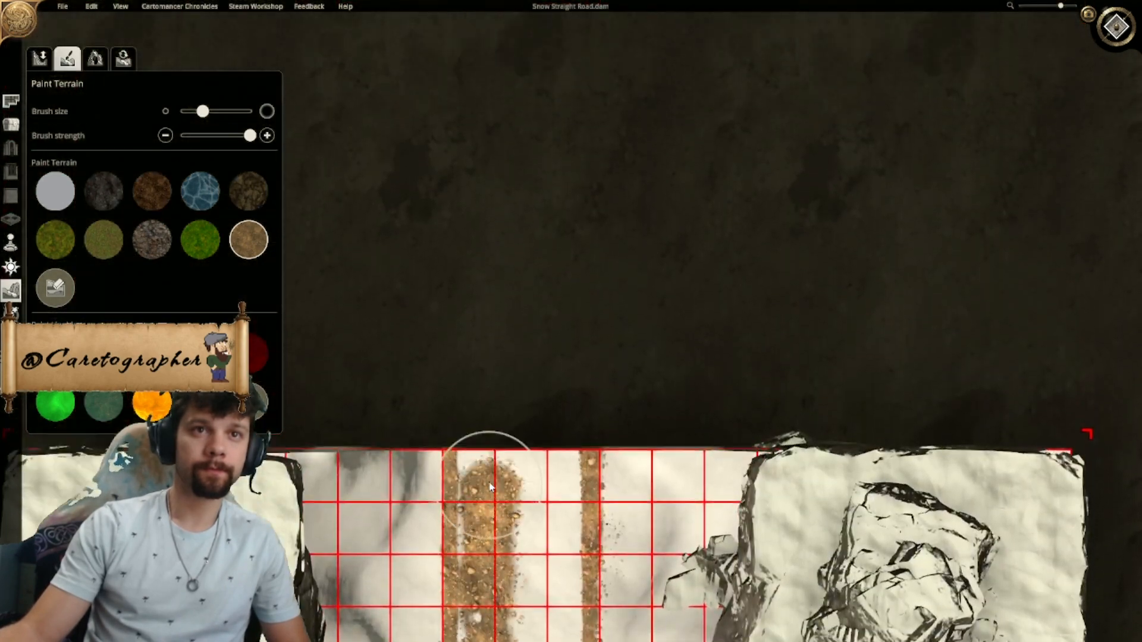
{"action": "left_click_drag", "start_coordinate": [489, 483], "coordinate": [486, 449]}
{"action": "key", "text": "s"}
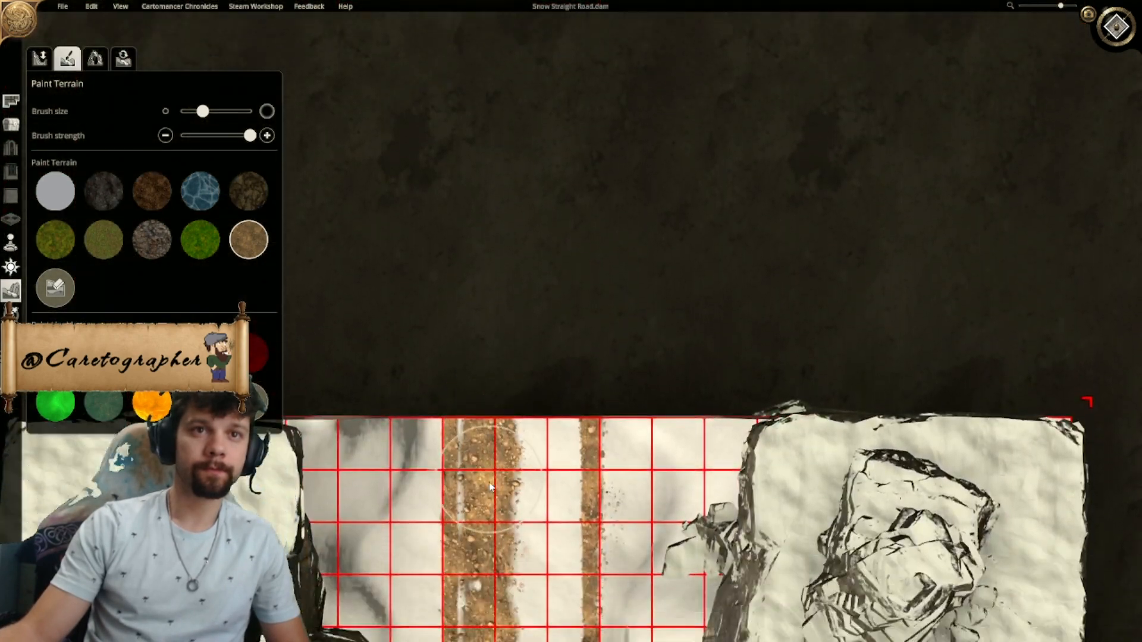
- Fill the remaining centre and eastern part of the road with the sandy texture along its whole length
{"action": "mouse_move", "coordinate": [546, 361]}
{"action": "left_mouse_down"}
{"action": "mouse_move", "coordinate": [548, 379]}
{"action": "mouse_move", "coordinate": [525, 327]}
{"action": "mouse_move", "coordinate": [512, 469]}
{"action": "mouse_move", "coordinate": [513, 406]}
{"action": "left_mouse_up"}
{"action": "key", "text": "s"}
{"action": "key", "text": "w"}
{"action": "key", "text": "s"}
{"action": "key", "text": "w"}
{"action": "key", "text": "w"}
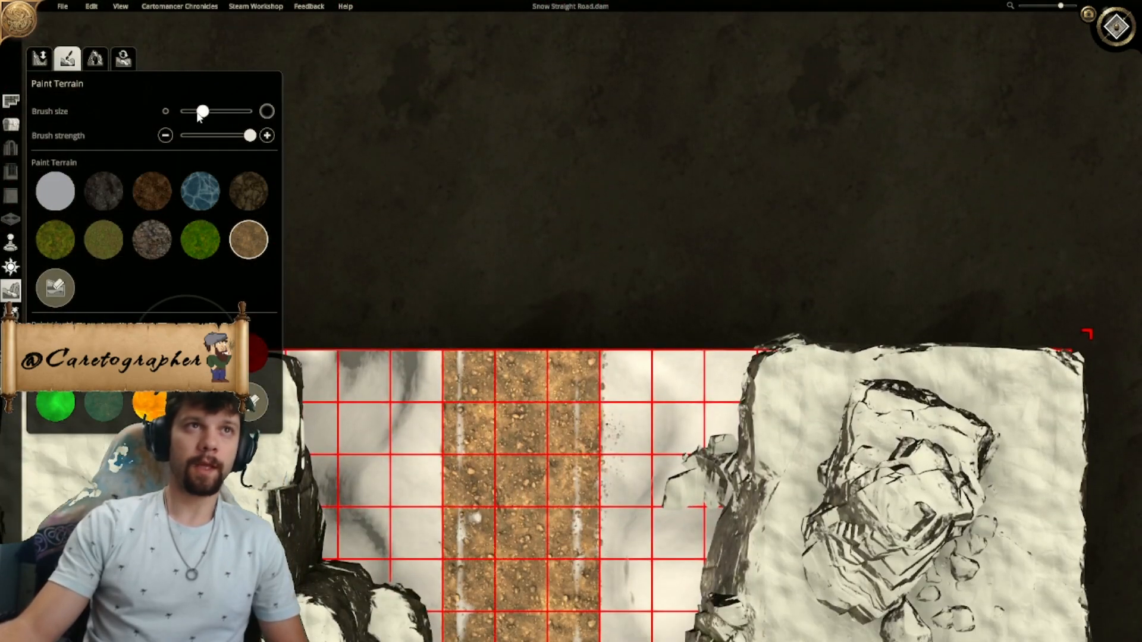
- Return the brush to minimum size and paint over the thin snowy gap along the road's western side
{"action": "left_click_drag", "start_coordinate": [201, 112], "coordinate": [183, 112]}
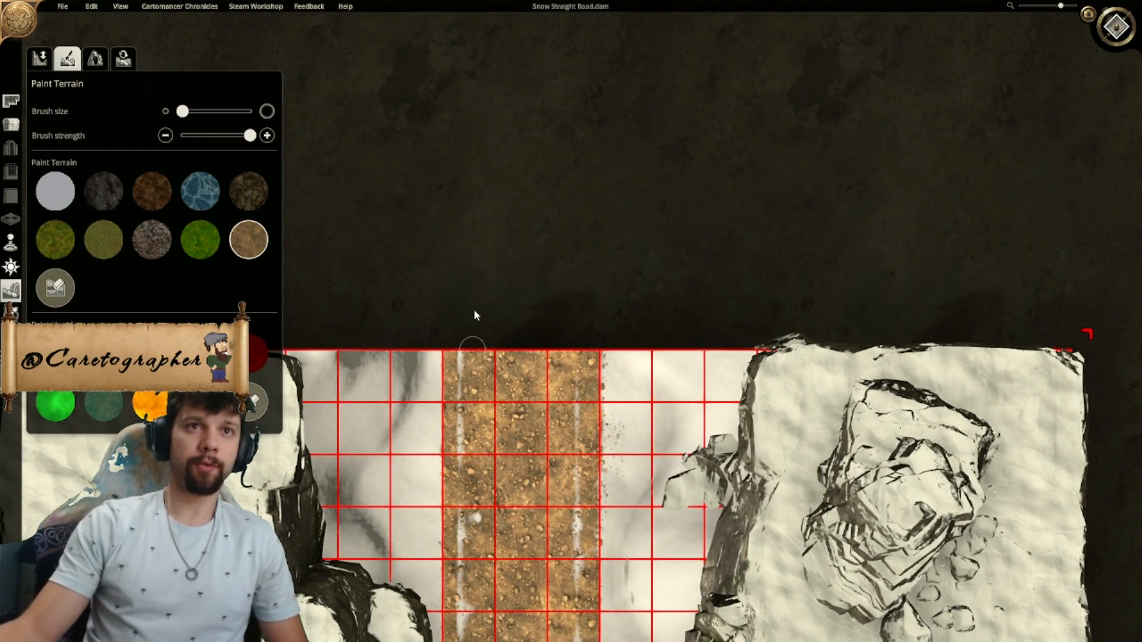
{"action": "key", "text": "s"}
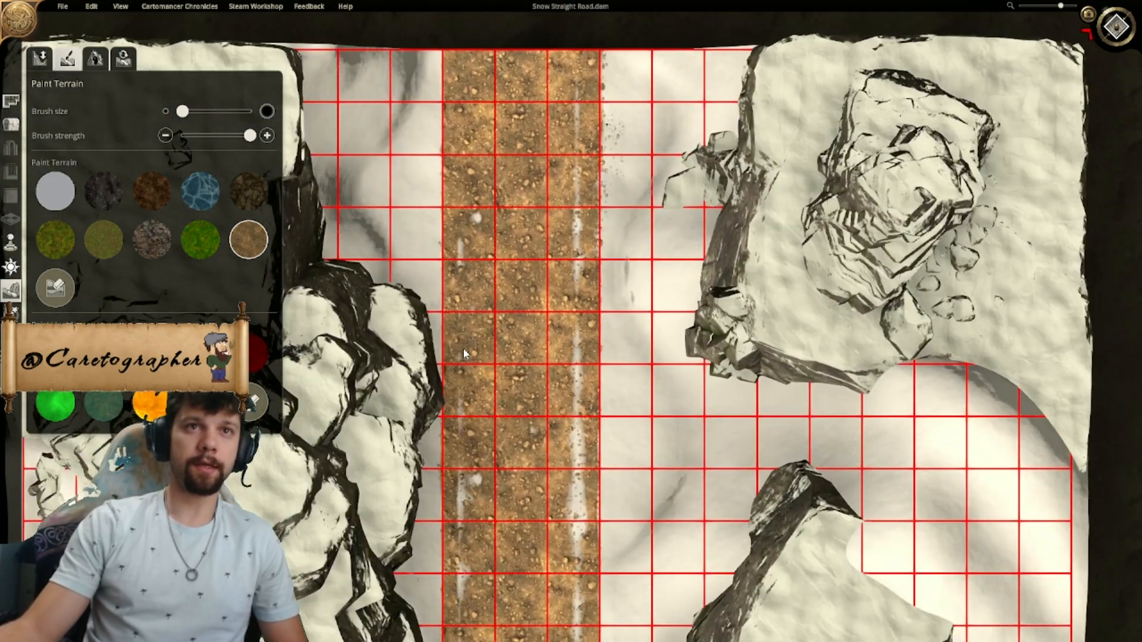
{"action": "key", "text": "w"}
{"action": "key", "text": "s"}
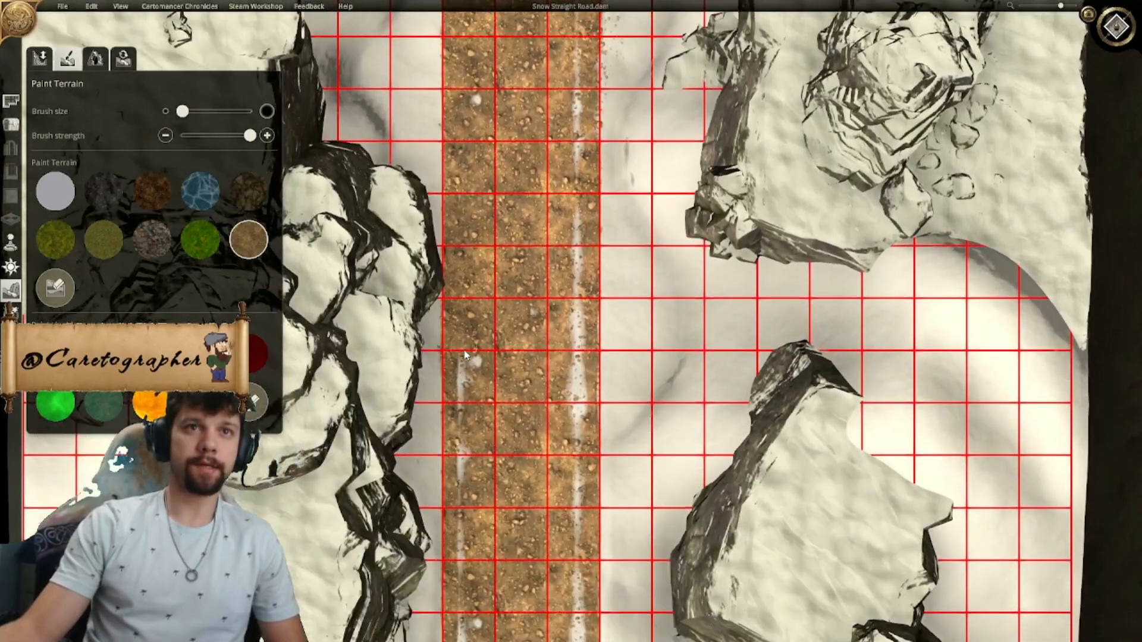
{"action": "key", "text": "w"}
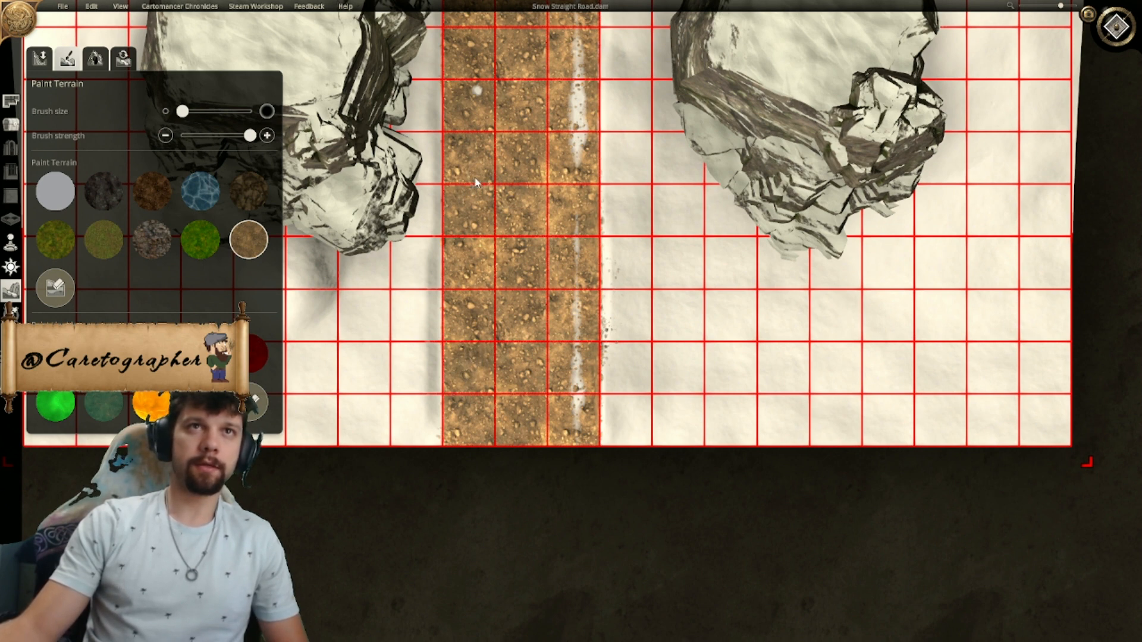
{"action": "key", "text": "w"}
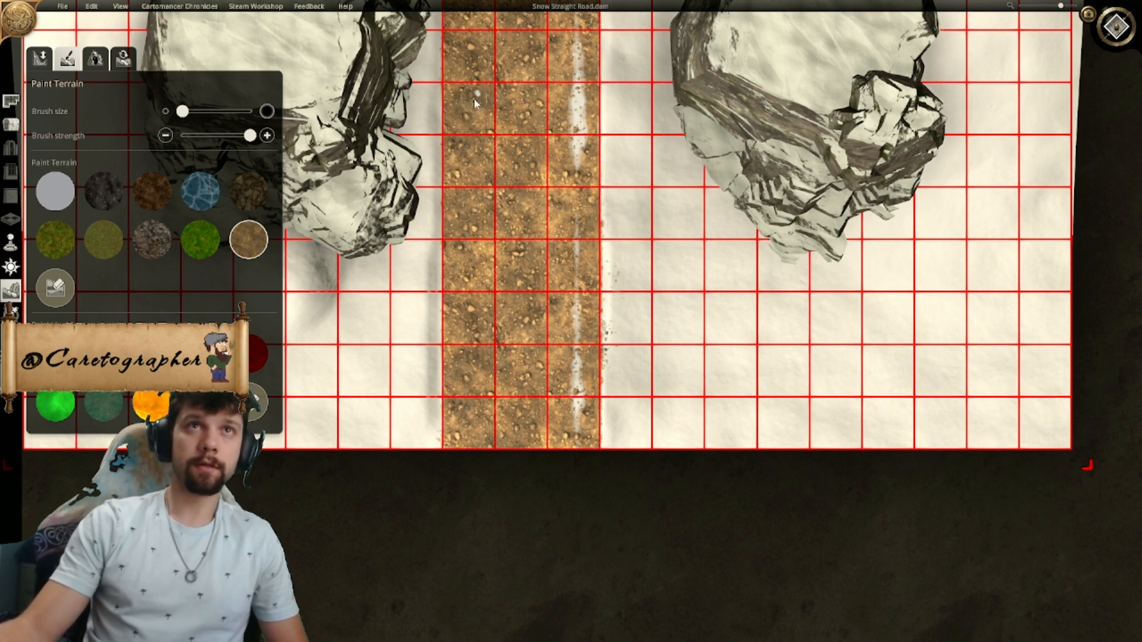
- Paint over the thin snowy gap along the road's eastern side, from the south end to the north end
{"action": "key", "text": "w"}
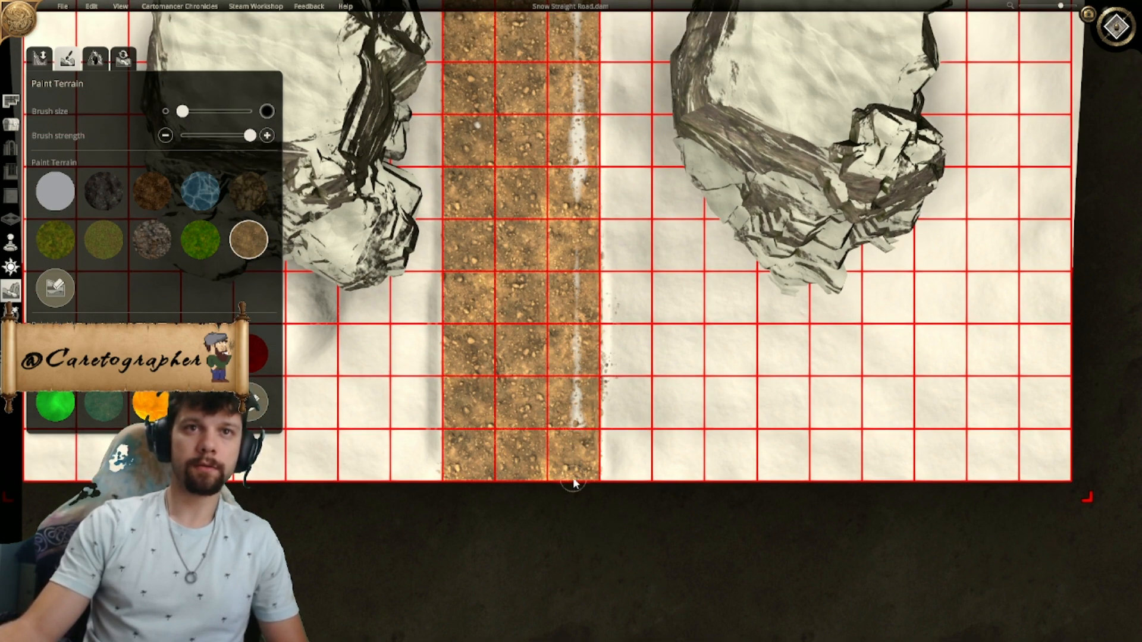
{"action": "key", "text": "w"}
{"action": "key", "text": "s"}
{"action": "key", "text": "w"}
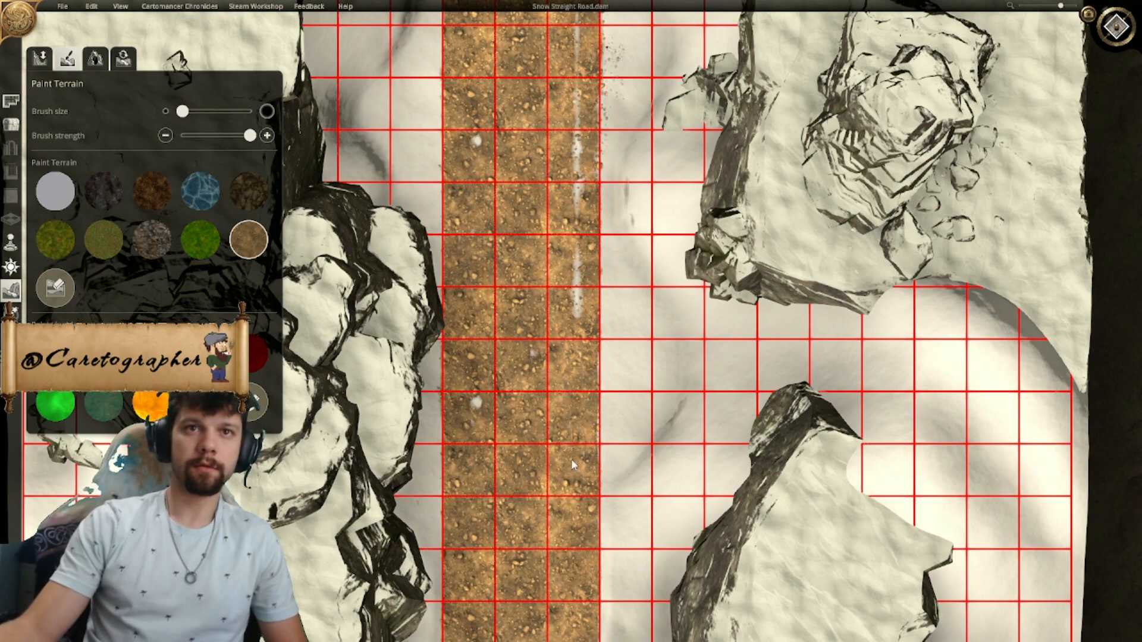
{"action": "key", "text": "w"}
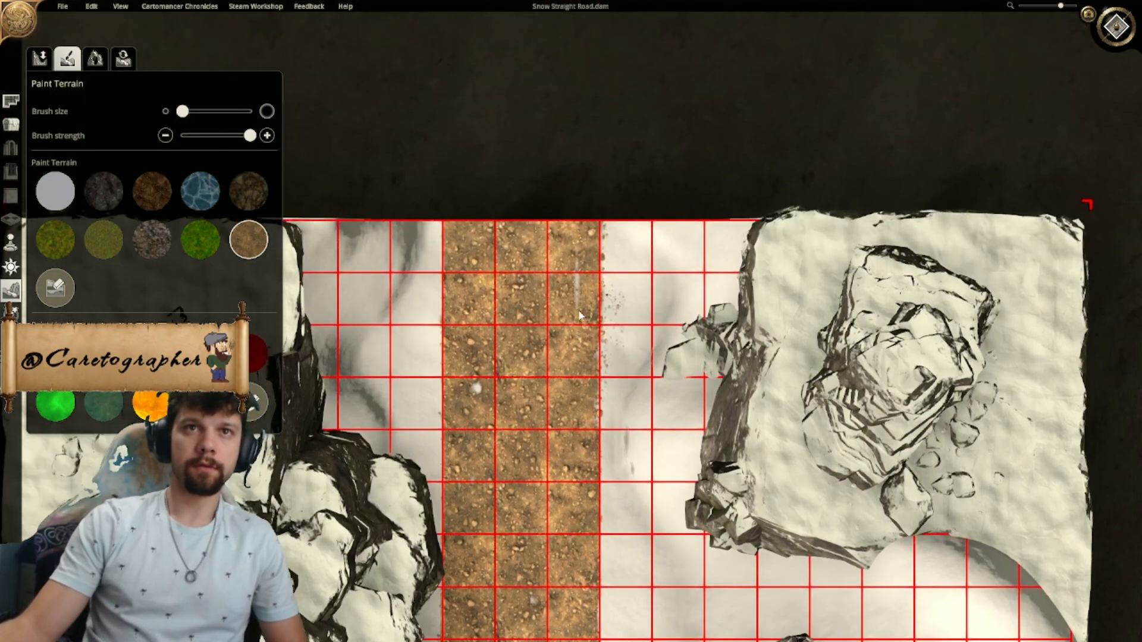
- Erase around the white speck in the road's western column beside the southern outcrops and repaint it sandy with a slightly larger brush
{"action": "key", "text": "s"}
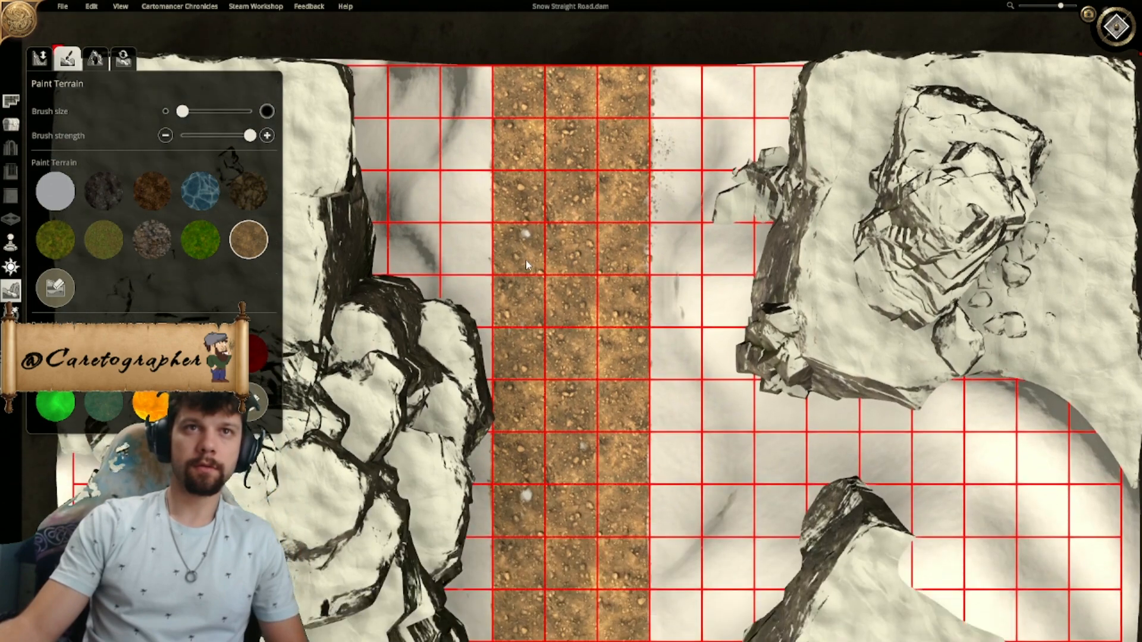
{"action": "key", "text": "s"}
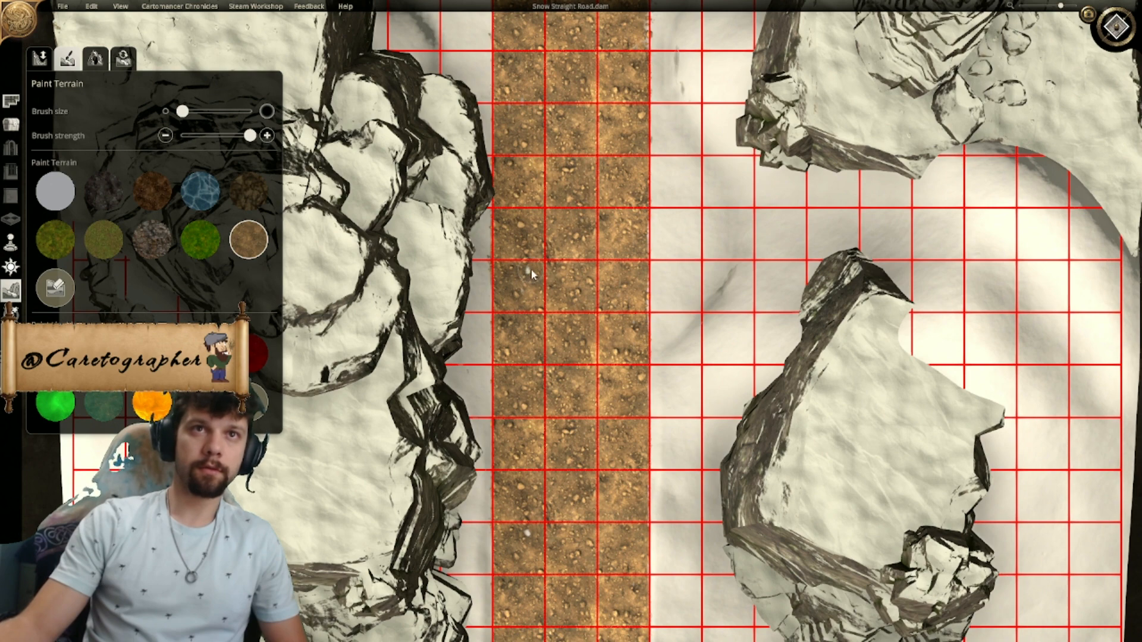
{"action": "key", "text": "s"}
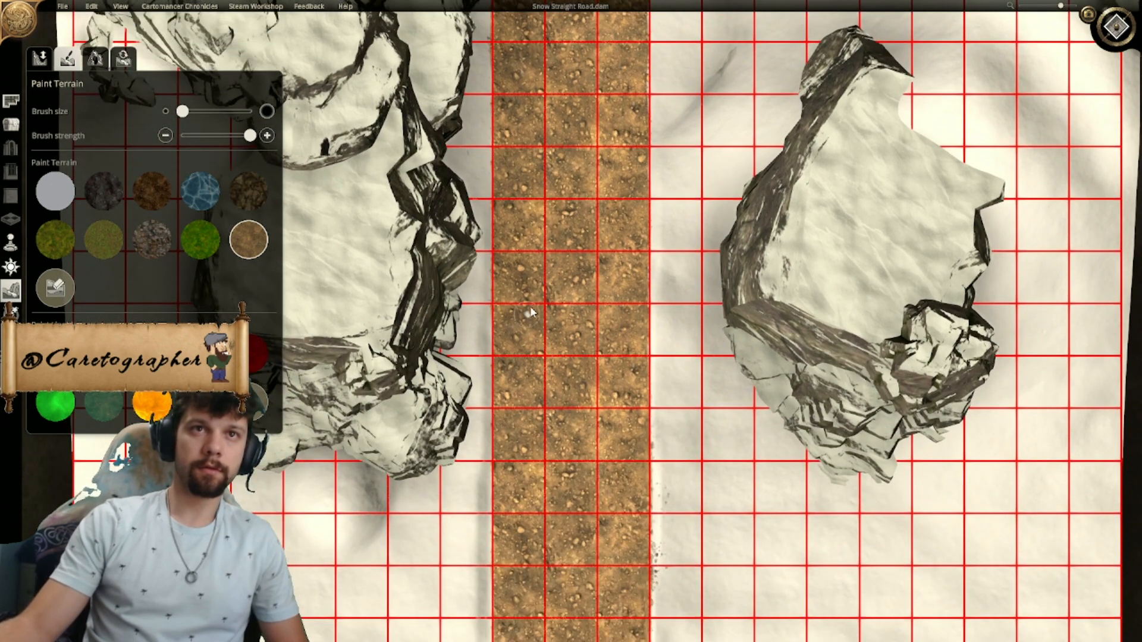
{"action": "key", "text": "s"}
{"action": "key", "text": "w"}
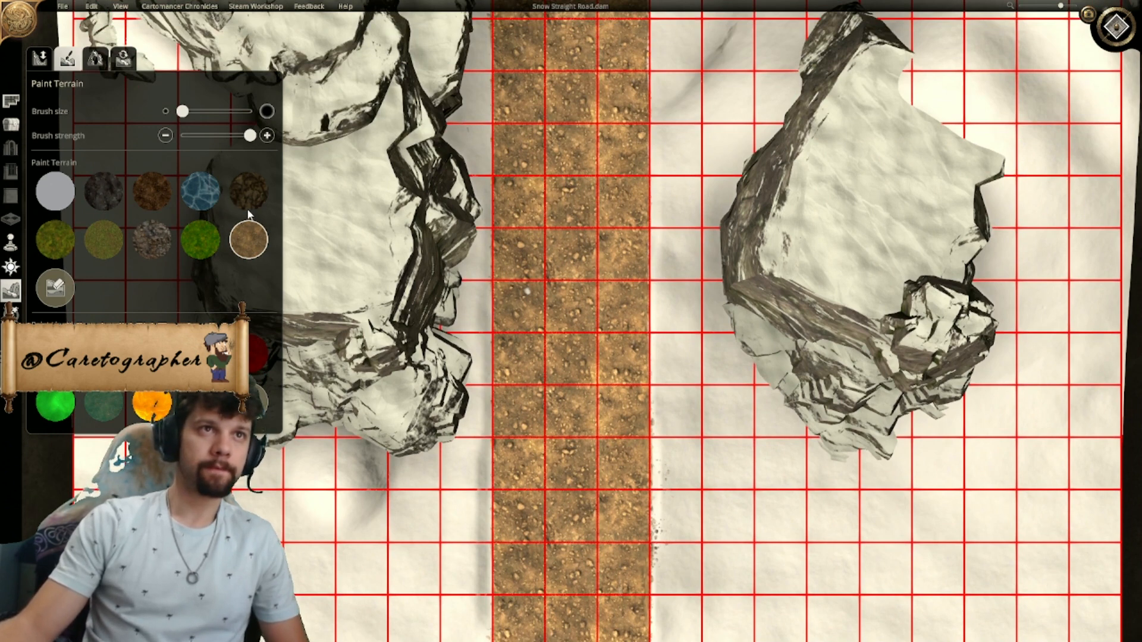
{"action": "left_click", "coordinate": [527, 289]}
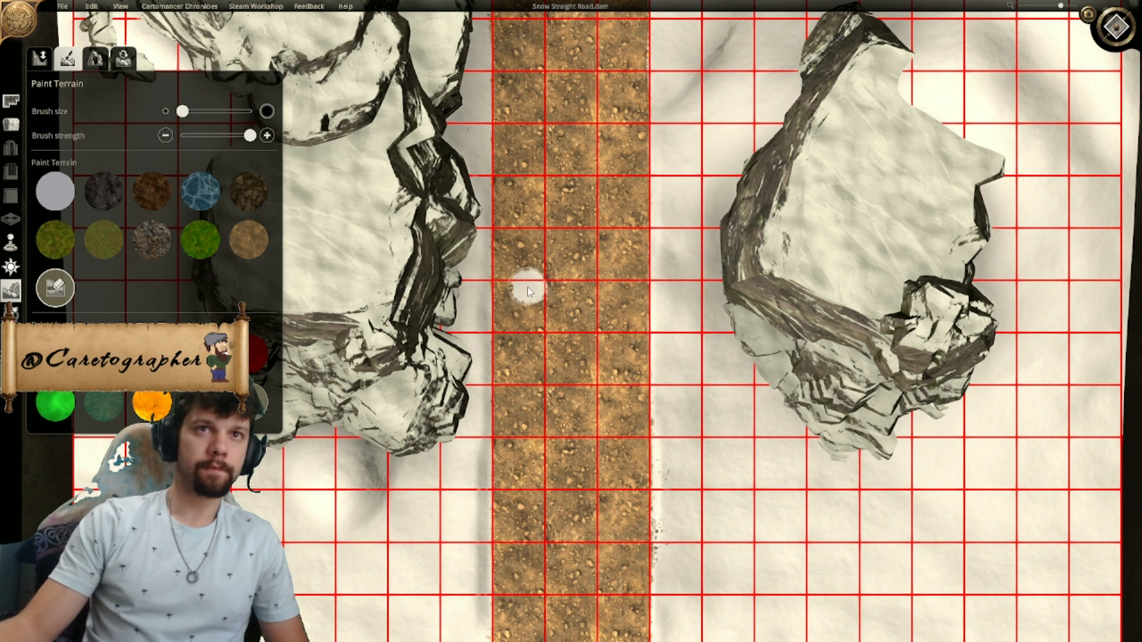
{"action": "left_click", "coordinate": [249, 240]}
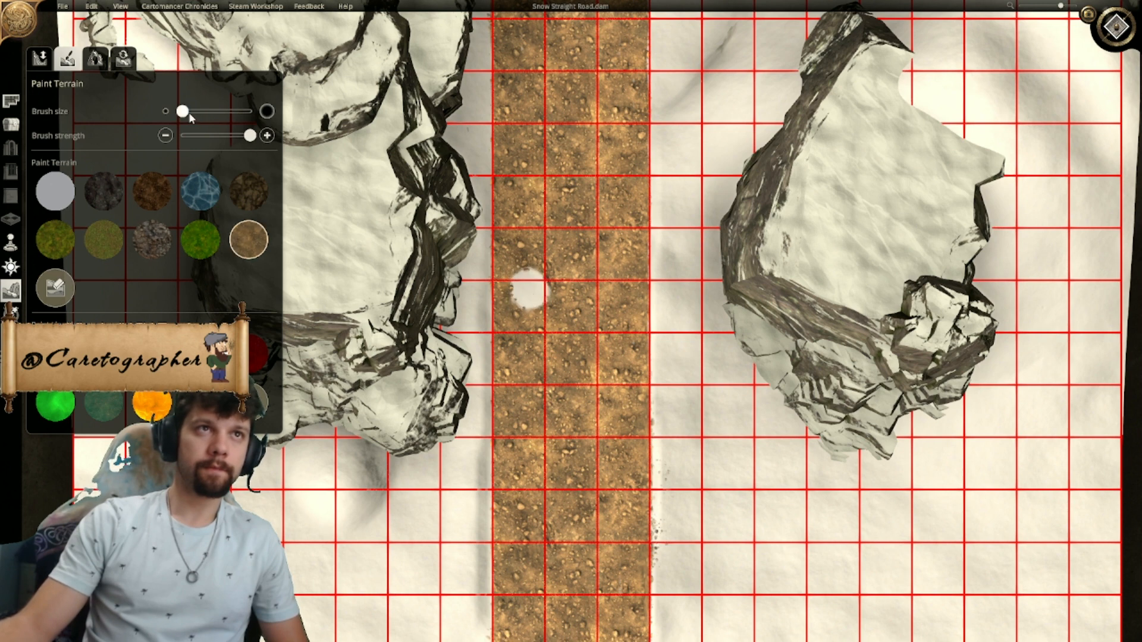
{"action": "mouse_move", "coordinate": [538, 297]}
{"action": "left_mouse_down"}
{"action": "mouse_move", "coordinate": [524, 278]}
{"action": "mouse_move", "coordinate": [540, 283]}
{"action": "left_mouse_up"}
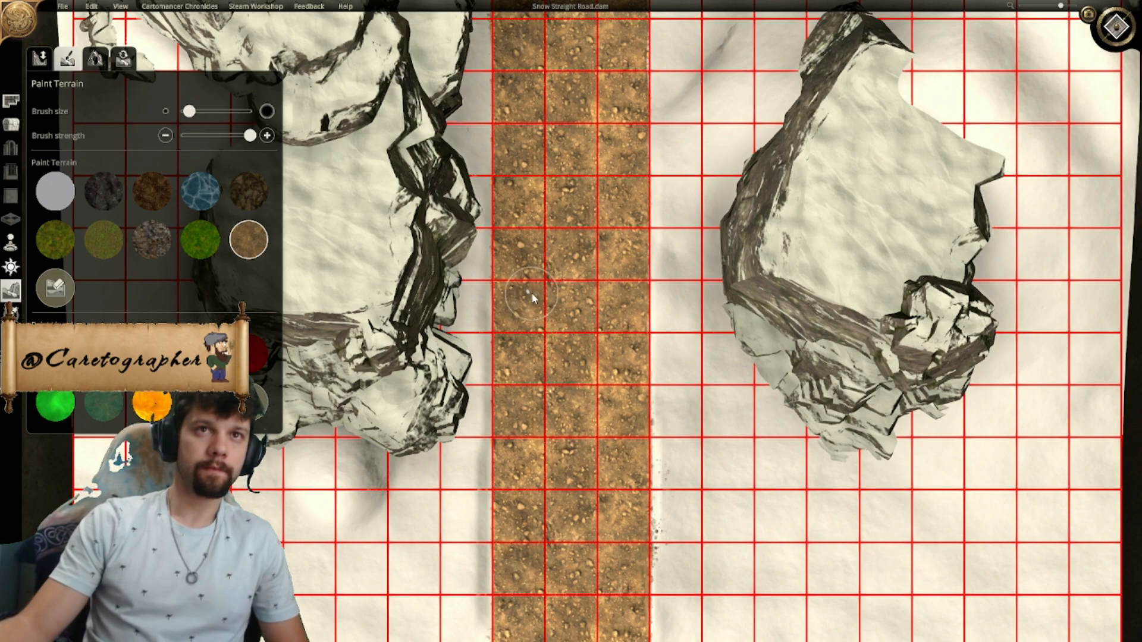
- Hide the grid and show the southern end of the road in the 3D view
{"action": "scroll", "coordinate": [632, 352], "scroll_direction": "down", "scroll_amount": 5}
{"action": "key", "text": "g"}
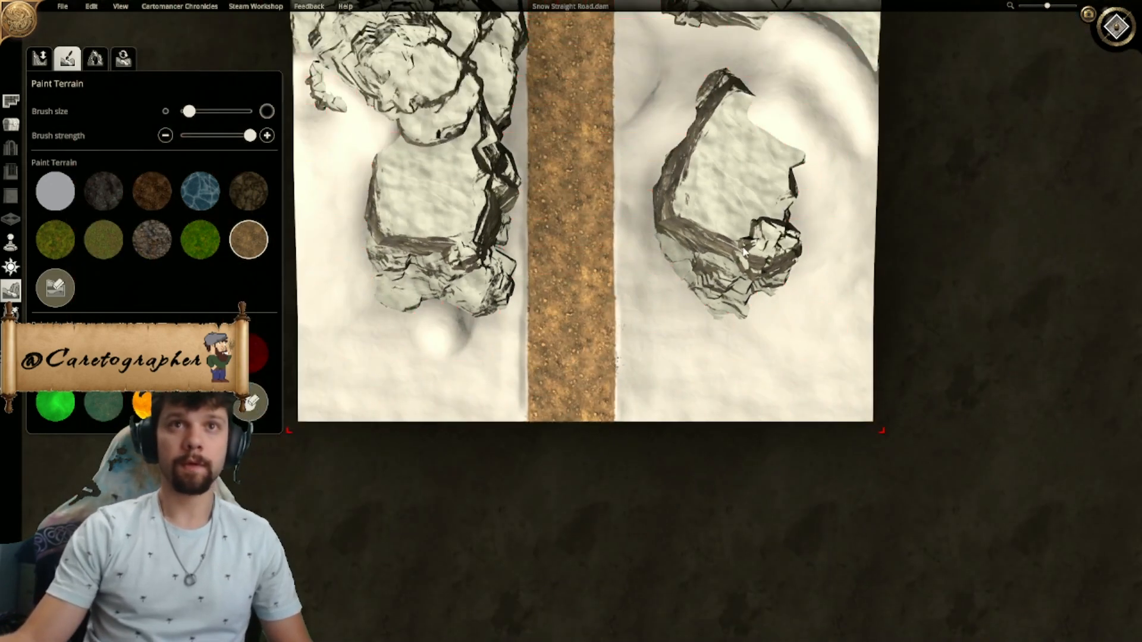
{"action": "key", "text": "t"}
{"action": "scroll", "coordinate": [682, 303], "scroll_direction": "down", "scroll_amount": 5}
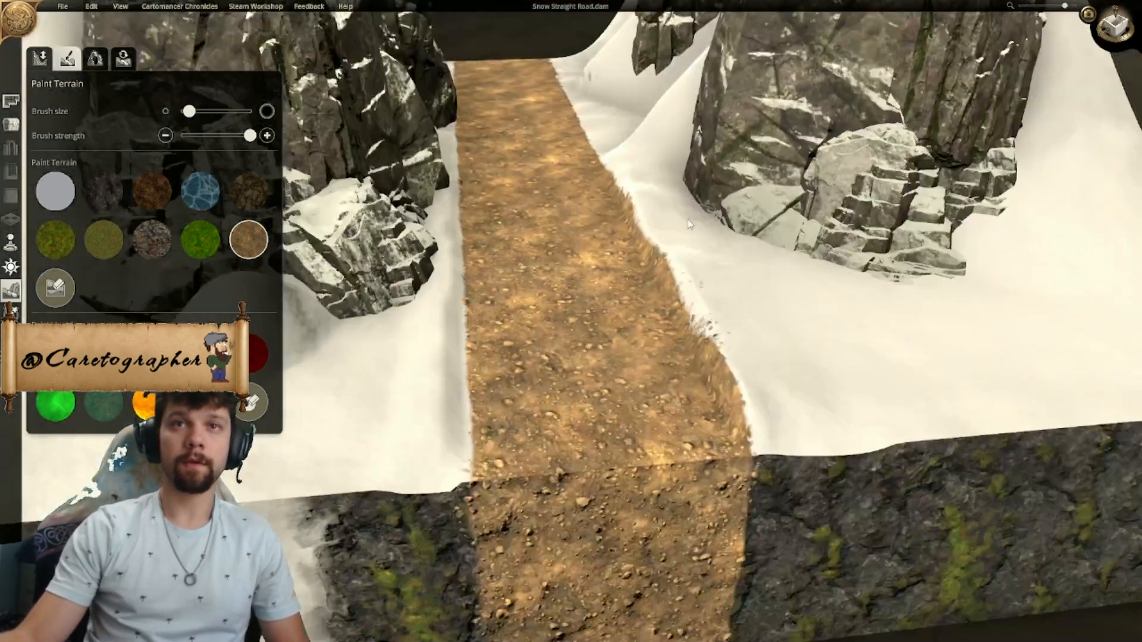
- Examine the bank and stray pebbles along the road's eastern edge, in 3D and in close-up from above
{"action": "middle_click_drag", "start_coordinate": [682, 303], "coordinate": [831, 269]}
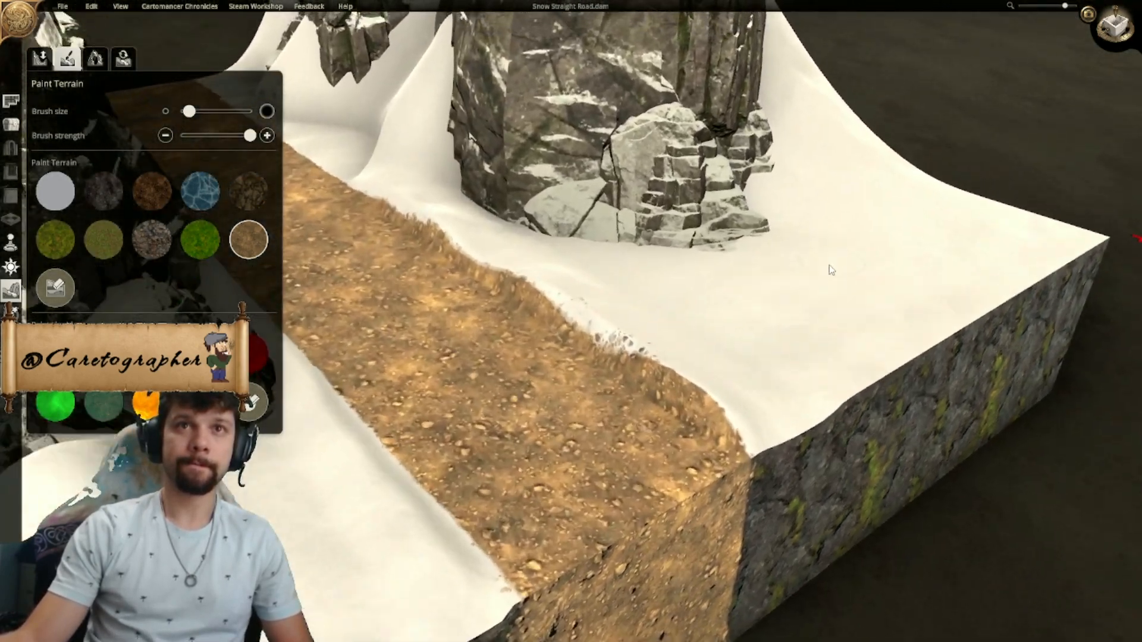
{"action": "key", "text": "w"}
{"action": "key", "text": "a"}
{"action": "key", "text": "a"}
{"action": "key", "text": "w"}
{"action": "middle_click_drag", "start_coordinate": [716, 346], "coordinate": [878, 310]}
{"action": "key", "text": "s"}
{"action": "key", "text": "s"}
{"action": "key", "text": "a"}
{"action": "key", "text": "w"}
{"action": "key", "text": "d"}
{"action": "scroll", "coordinate": [565, 384], "scroll_direction": "down", "scroll_amount": 4}
{"action": "scroll", "coordinate": [868, 413], "scroll_direction": "up", "scroll_amount": 3}
{"action": "scroll", "coordinate": [759, 287], "scroll_direction": "down", "scroll_amount": 2}
{"action": "middle_click_drag", "start_coordinate": [759, 287], "coordinate": [684, 440]}
{"action": "left_click", "coordinate": [1115, 25]}
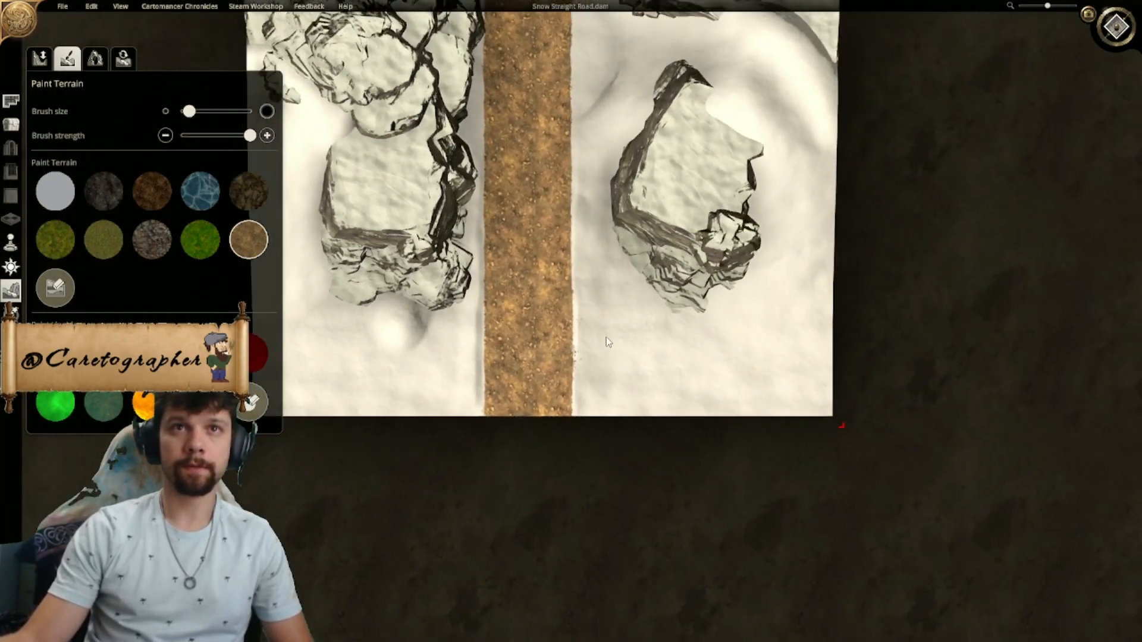
{"action": "scroll", "coordinate": [581, 265], "scroll_direction": "up", "scroll_amount": 5}
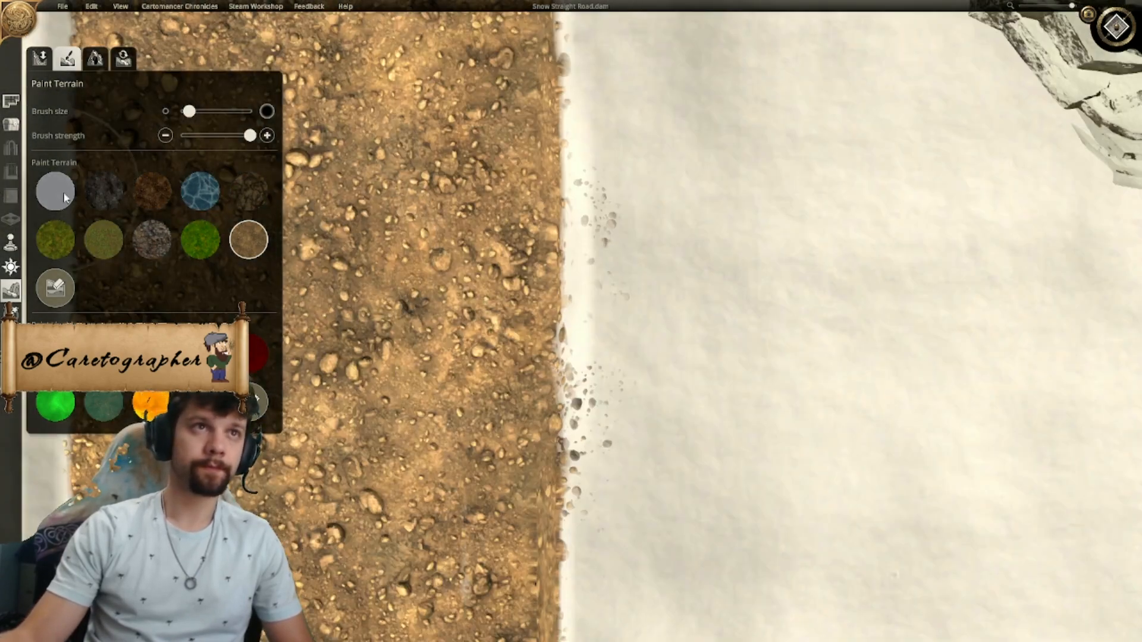
{"action": "scroll", "coordinate": [584, 286], "scroll_direction": "down", "scroll_amount": 3}
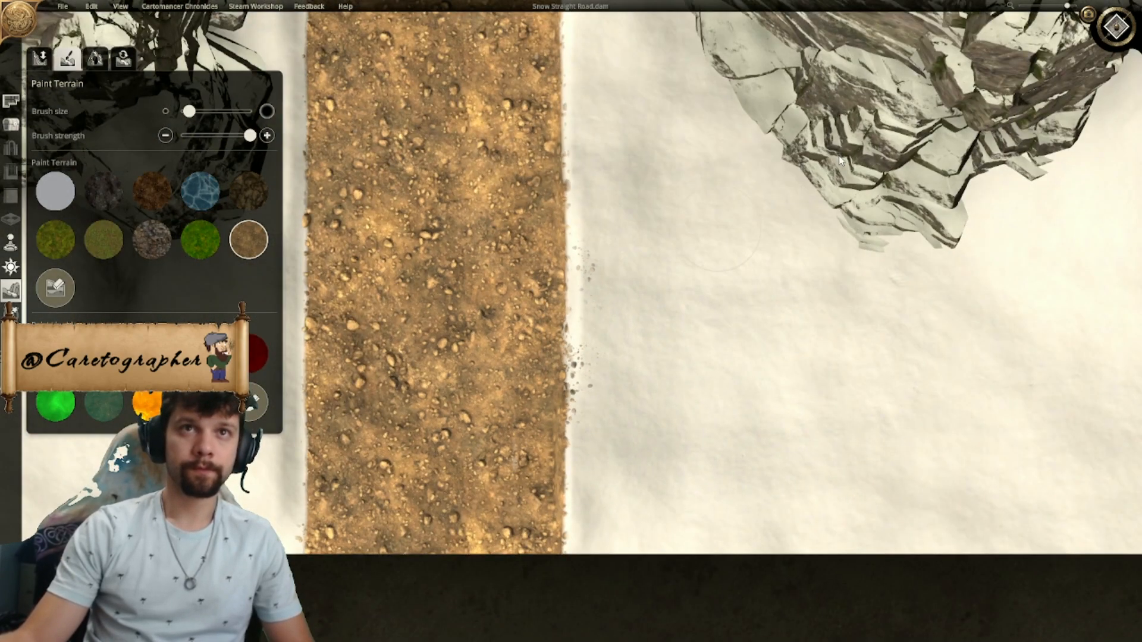
- Return to the 3D view and set up Smooth terrain with minimum brush size and strength for the road's eastern bank
{"action": "left_click", "coordinate": [1116, 26]}
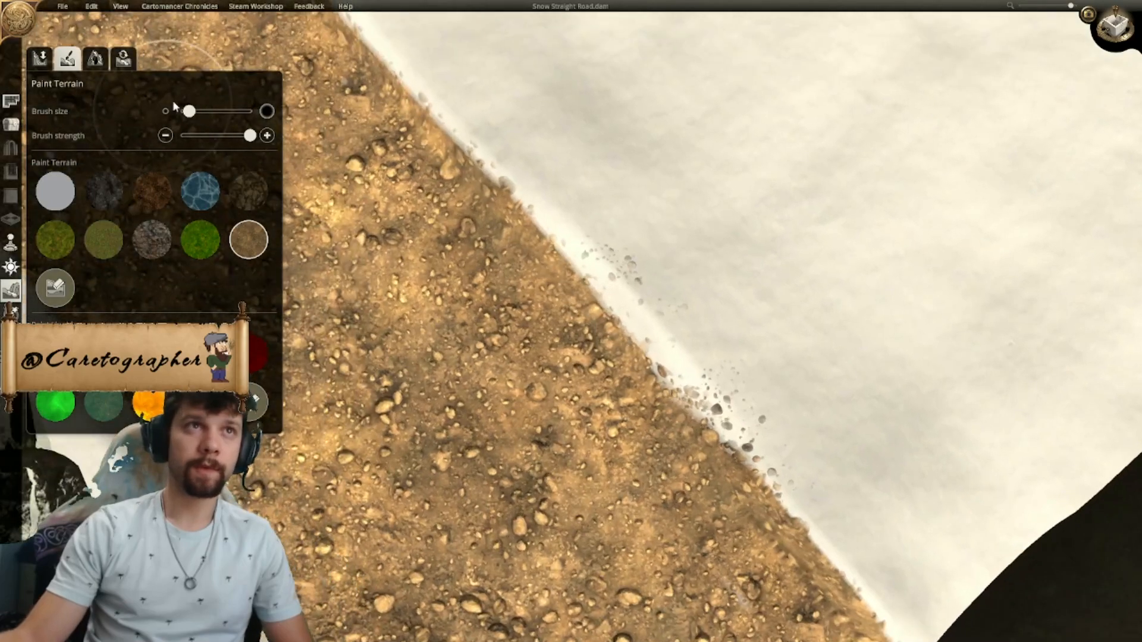
{"action": "left_click_drag", "start_coordinate": [185, 111], "coordinate": [182, 111]}
{"action": "scroll", "coordinate": [368, 226], "scroll_direction": "down", "scroll_amount": 3}
{"action": "middle_click_drag", "start_coordinate": [369, 232], "coordinate": [568, 235]}
{"action": "scroll", "coordinate": [568, 235], "scroll_direction": "up", "scroll_amount": 3}
{"action": "scroll", "coordinate": [567, 238], "scroll_direction": "down", "scroll_amount": 3}
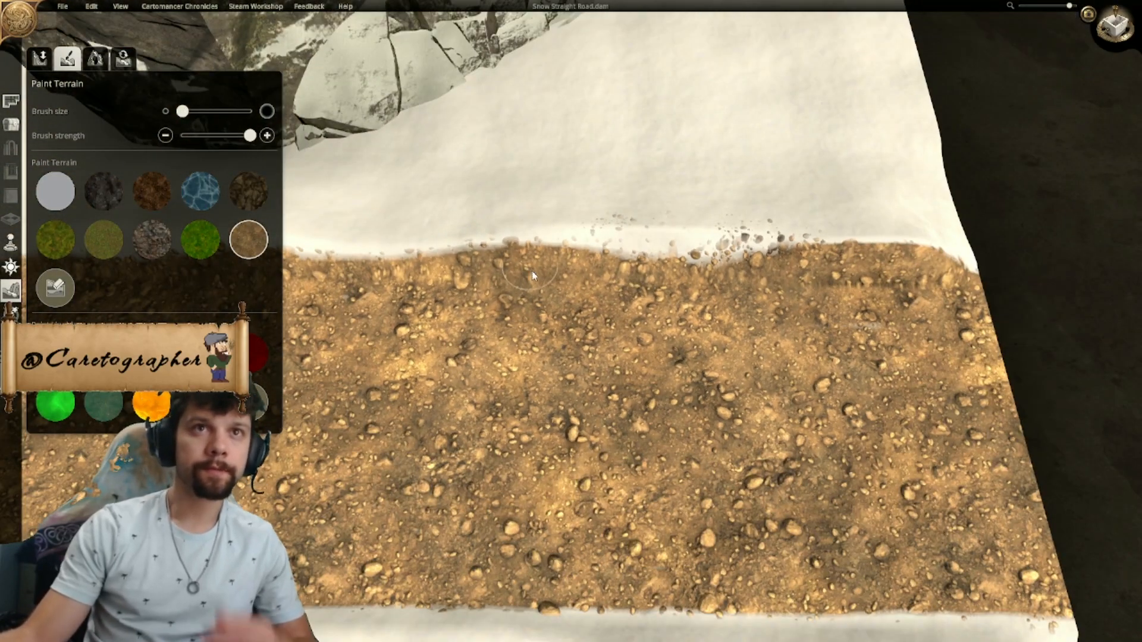
{"action": "left_click", "coordinate": [37, 70]}
{"action": "left_click_drag", "start_coordinate": [243, 138], "coordinate": [302, 135]}
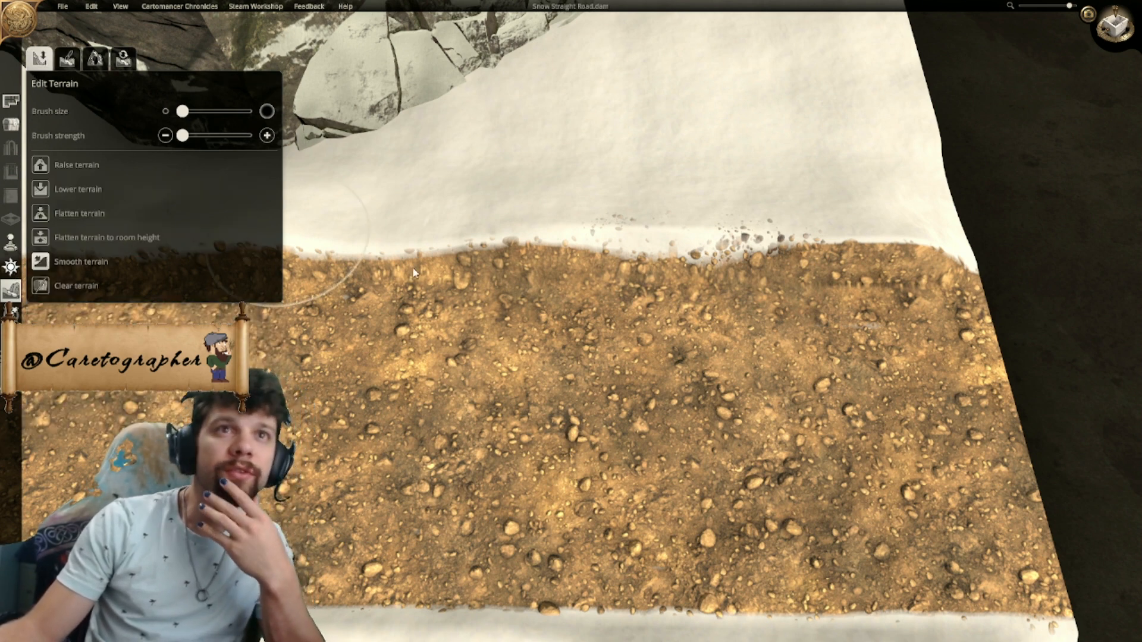
- Try smoothing the terrain along the eastern edge near the road's southern end, and undo the strokes
{"action": "right_click_drag", "start_coordinate": [539, 275], "coordinate": [653, 288]}
{"action": "left_click_drag", "start_coordinate": [619, 298], "coordinate": [1013, 301]}
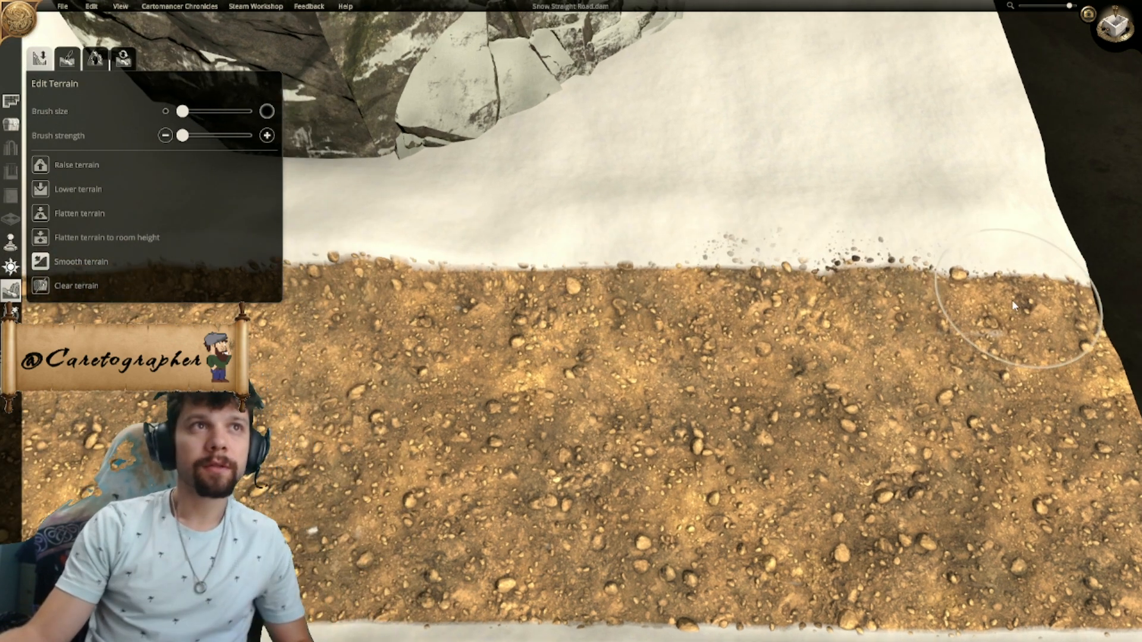
{"action": "key", "text": "ctrl+z"}
{"action": "left_click_drag", "start_coordinate": [1009, 294], "coordinate": [874, 275]}
{"action": "key", "text": "ctrl+z"}
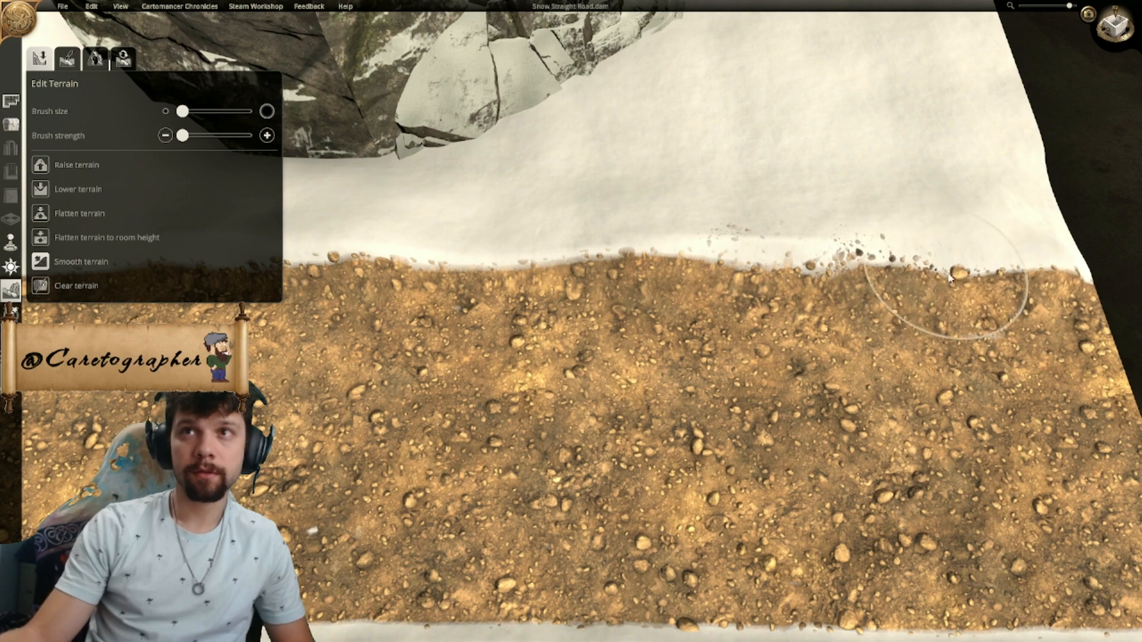
- Smooth the terrain along the road's eastern bank, working from the southern end northward
{"action": "left_click_drag", "start_coordinate": [999, 273], "coordinate": [252, 270]}
{"action": "right_click_drag", "start_coordinate": [547, 311], "coordinate": [694, 307]}
{"action": "middle_click_drag", "start_coordinate": [693, 305], "coordinate": [438, 330]}
{"action": "scroll", "coordinate": [441, 329], "scroll_direction": "down", "scroll_amount": 1}
{"action": "right_click_drag", "start_coordinate": [439, 330], "coordinate": [474, 256]}
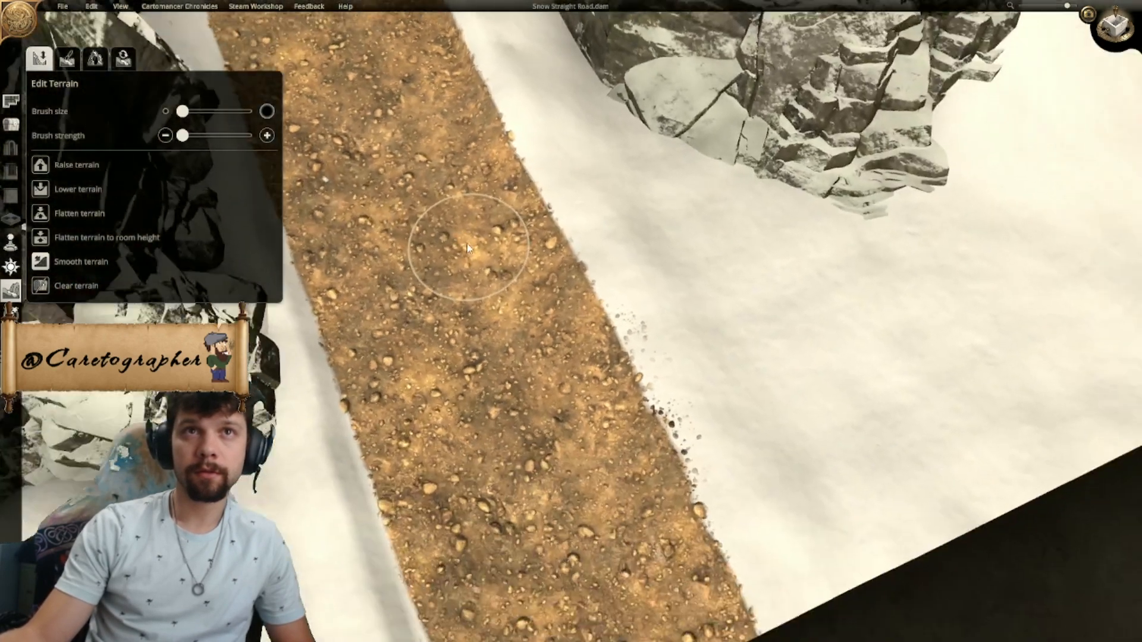
- Flatten the southern part of the road to room height at maximum brush strength
{"action": "left_click", "coordinate": [72, 238]}
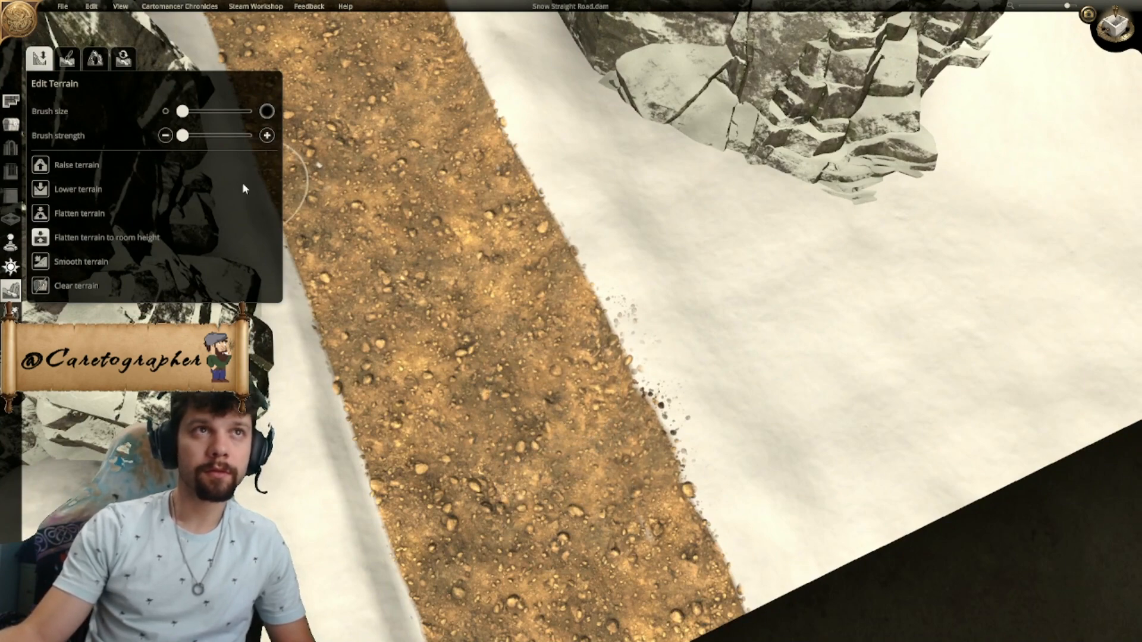
{"action": "left_click", "coordinate": [1117, 27]}
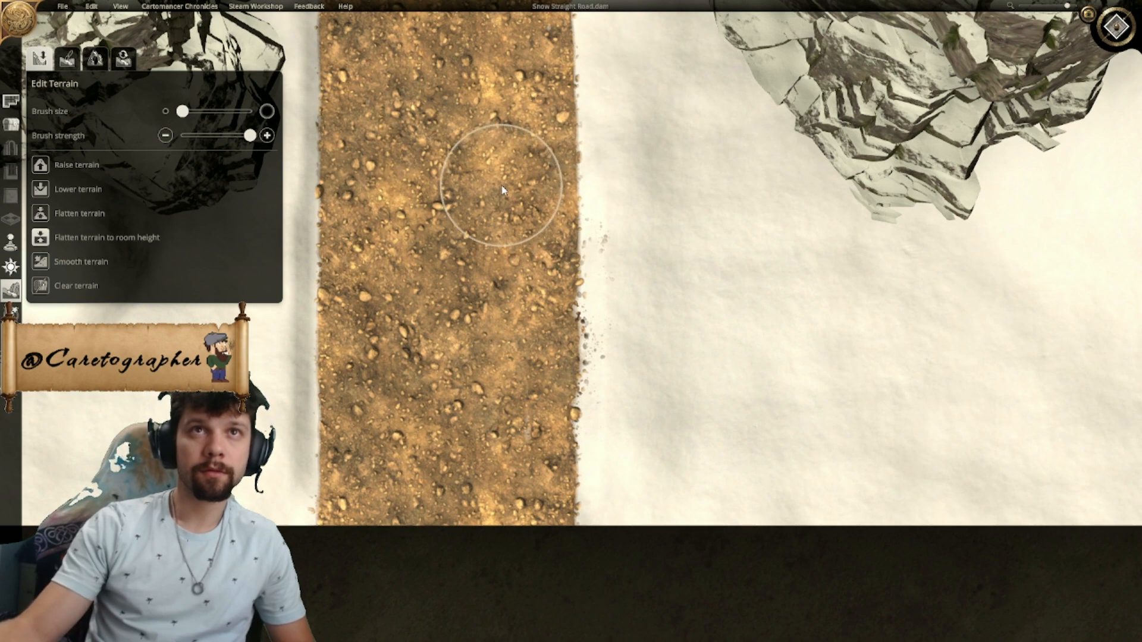
{"action": "right_click_drag", "start_coordinate": [498, 95], "coordinate": [489, 181]}
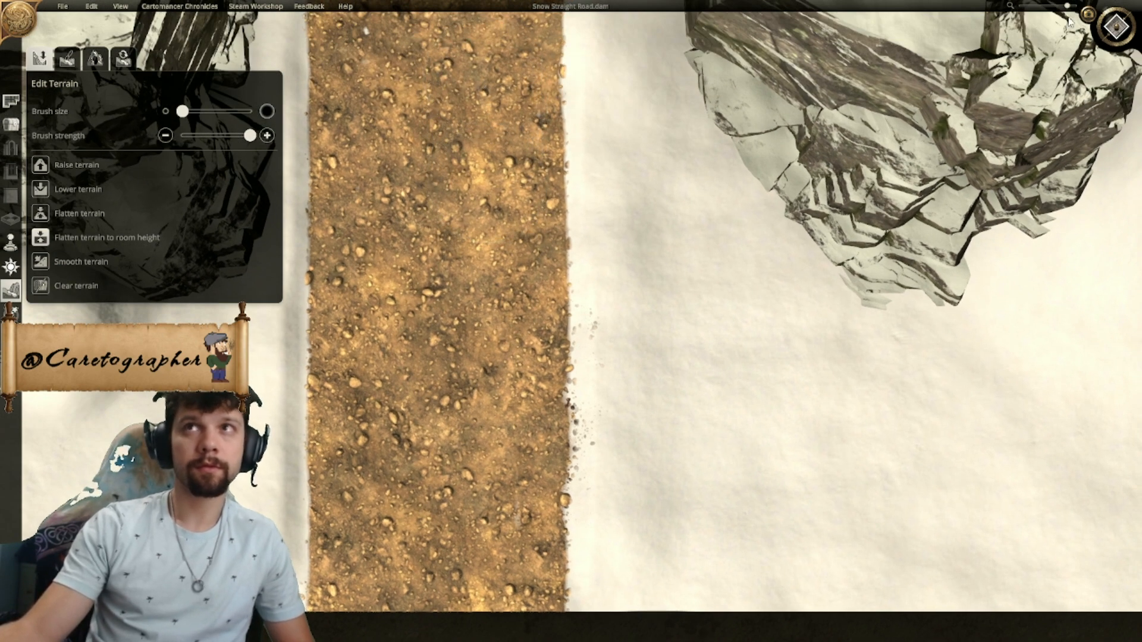
{"action": "left_click", "coordinate": [1114, 27]}
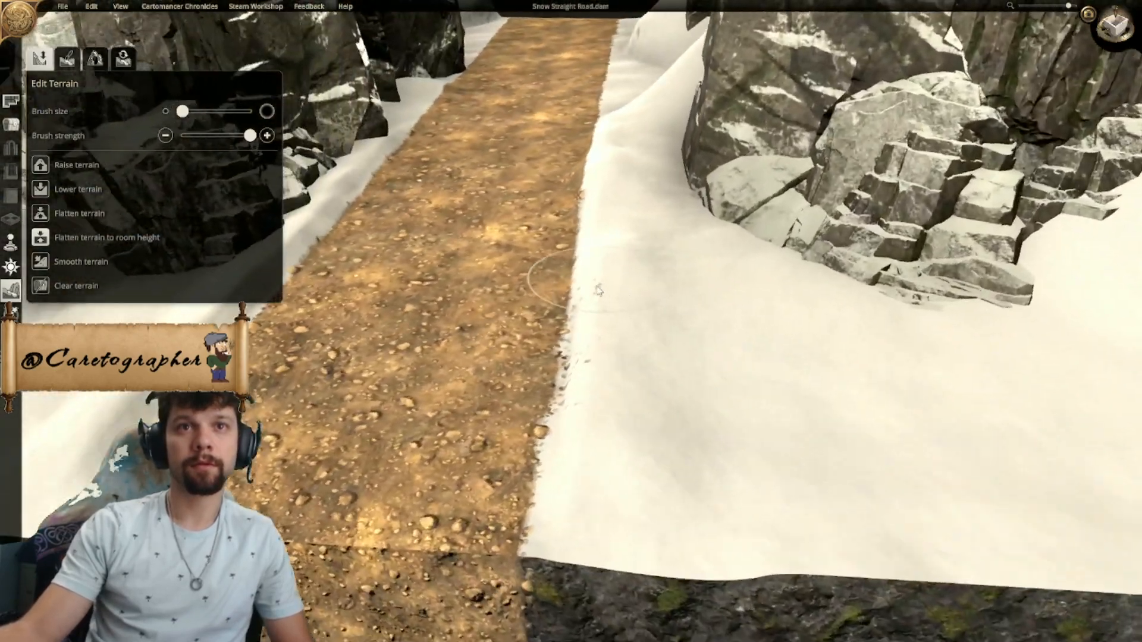
{"action": "middle_click_drag", "start_coordinate": [599, 290], "coordinate": [540, 296]}
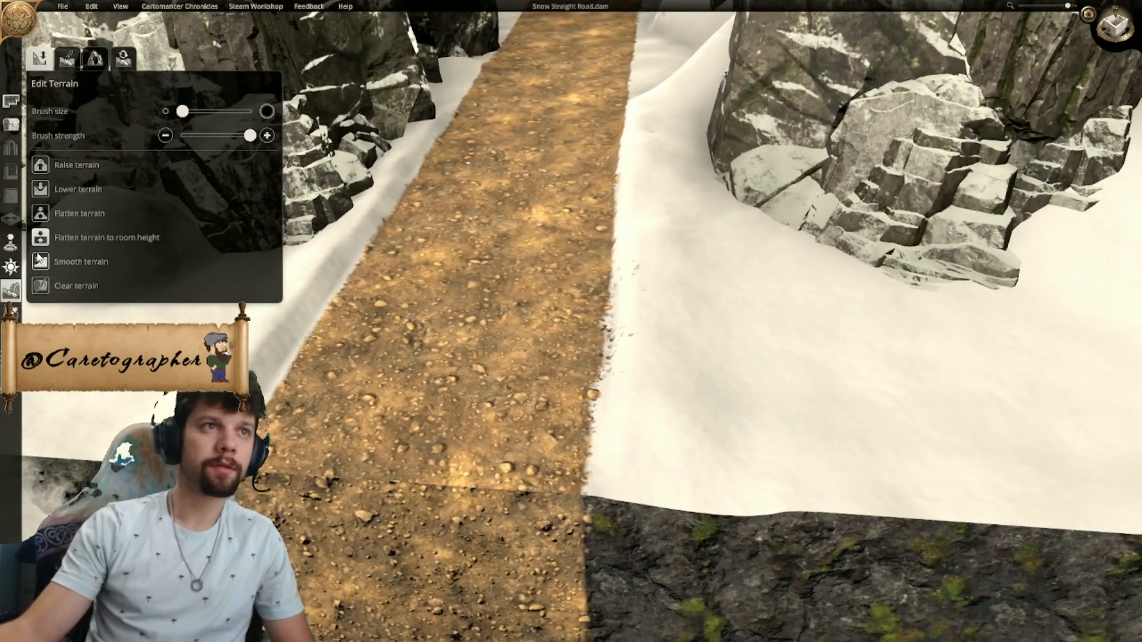
- Erase the stray pebble texture from the snow along the road's eastern edge near the southern end
{"action": "left_click", "coordinate": [68, 58]}
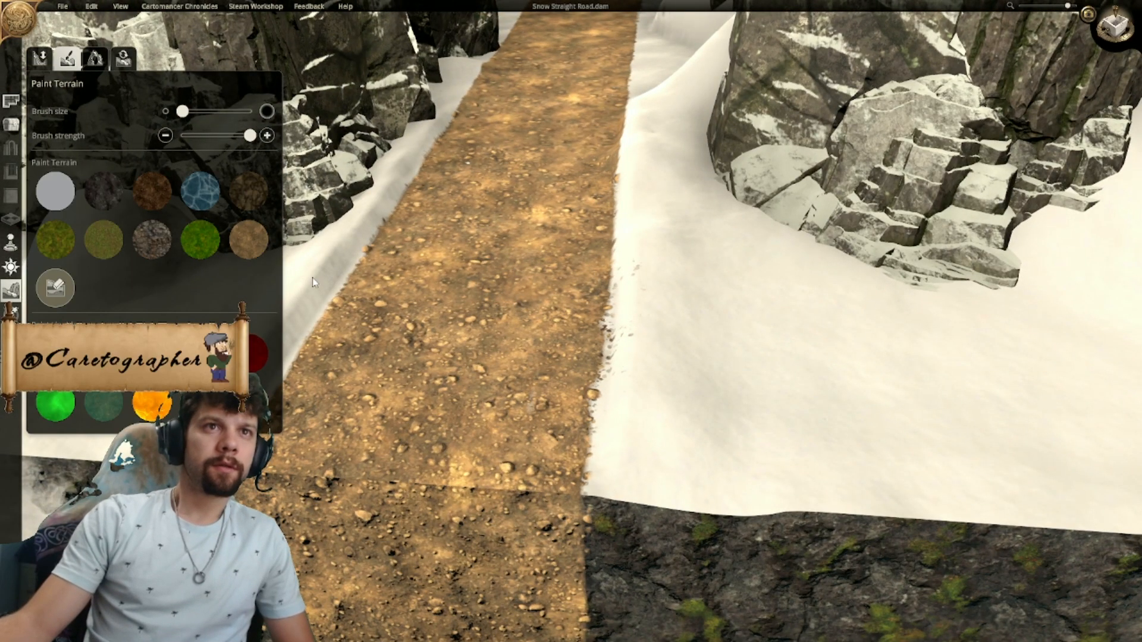
{"action": "left_click", "coordinate": [55, 288]}
{"action": "middle_click_drag", "start_coordinate": [524, 318], "coordinate": [682, 342]}
{"action": "scroll", "coordinate": [681, 341], "scroll_direction": "down", "scroll_amount": 1}
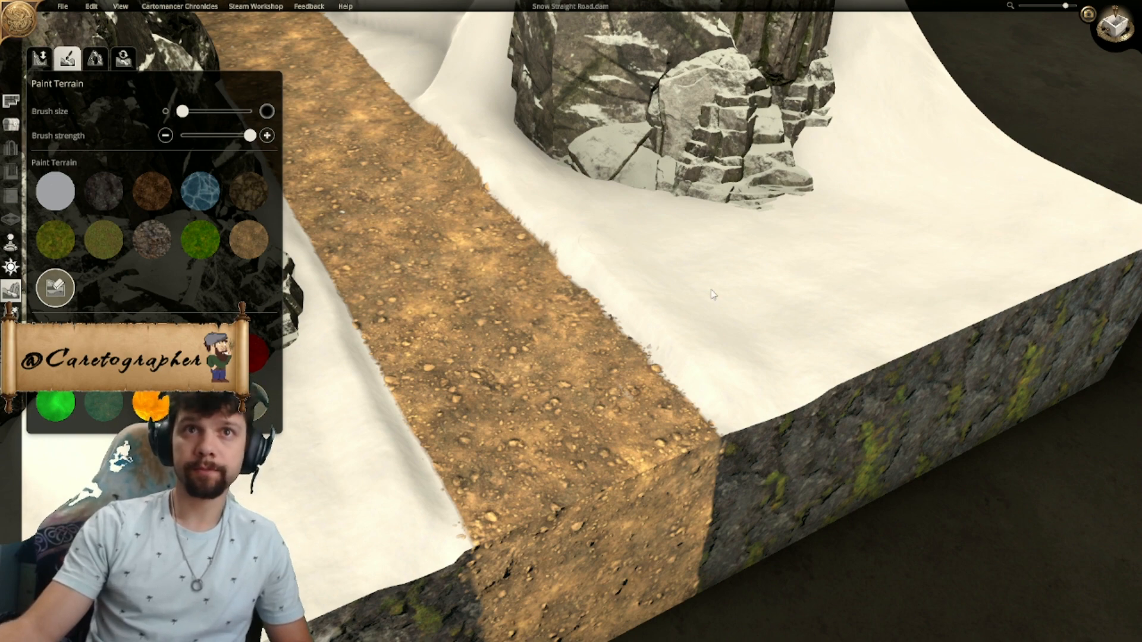
- Examine the whole map, checking the road and cliffs from above and in the 3D view
{"action": "left_click", "coordinate": [1116, 27]}
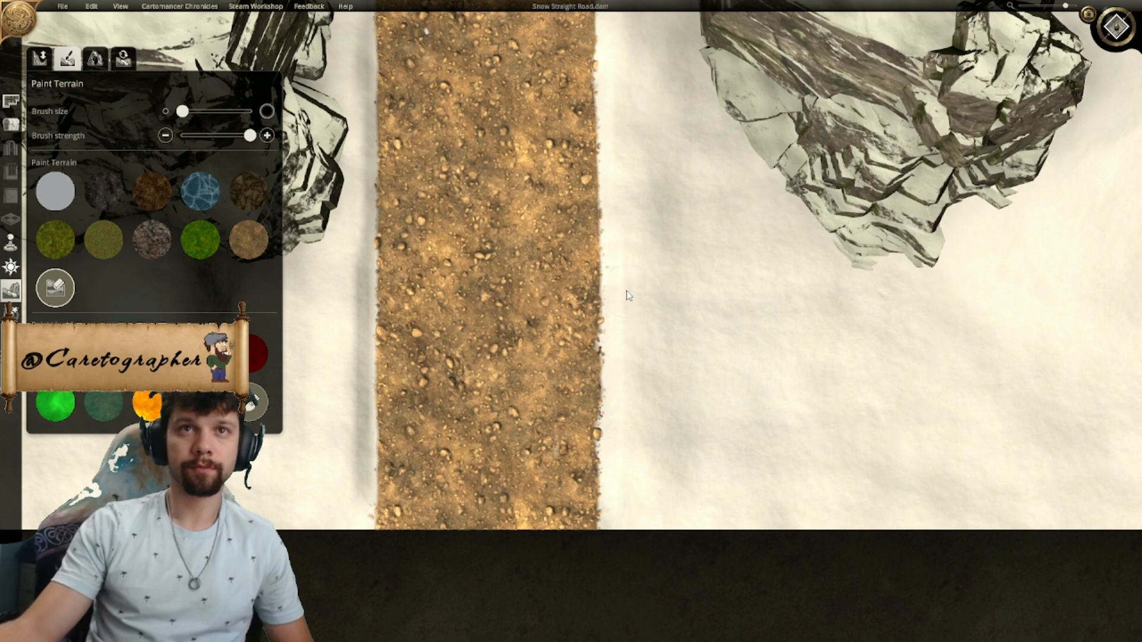
{"action": "scroll", "coordinate": [636, 256], "scroll_direction": "down", "scroll_amount": 10}
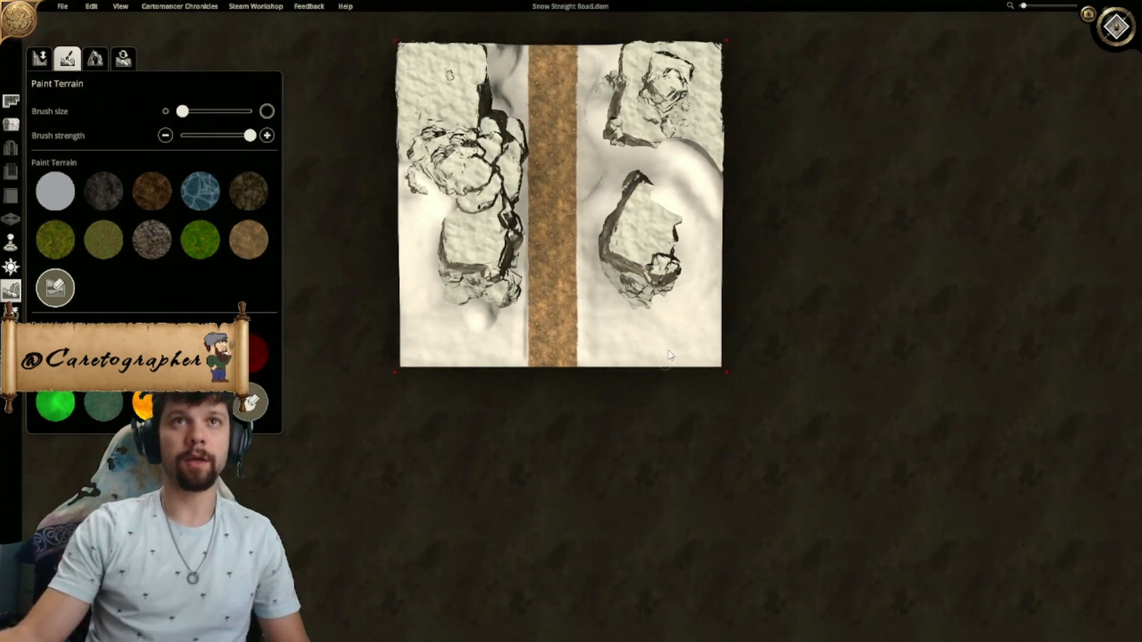
{"action": "right_click_drag", "start_coordinate": [634, 269], "coordinate": [650, 347]}
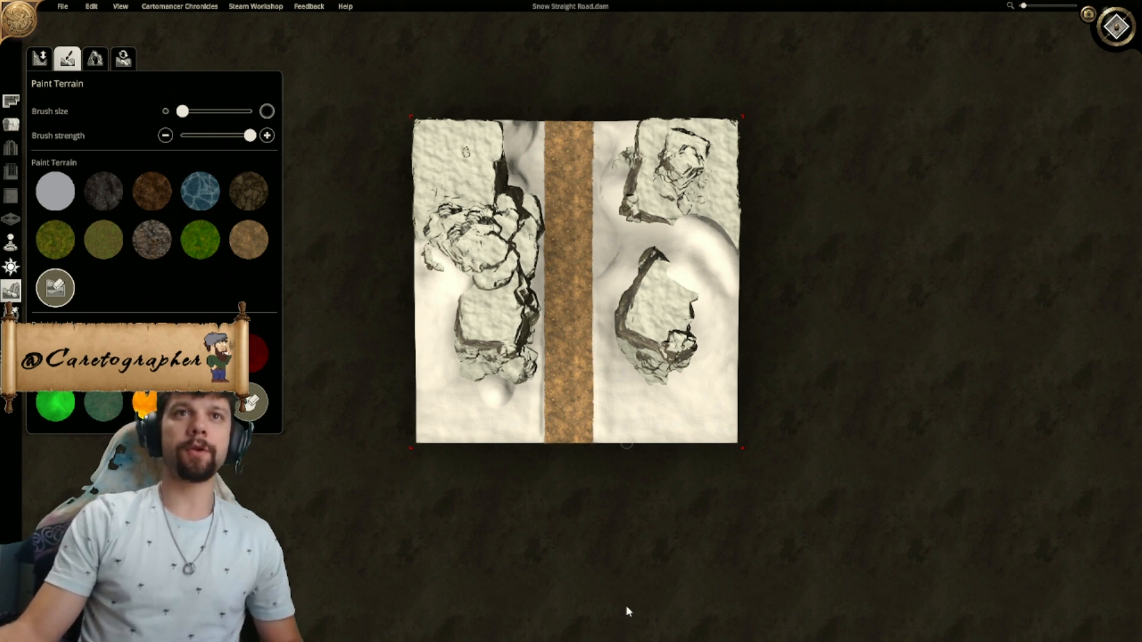
{"action": "left_click", "coordinate": [1121, 28]}
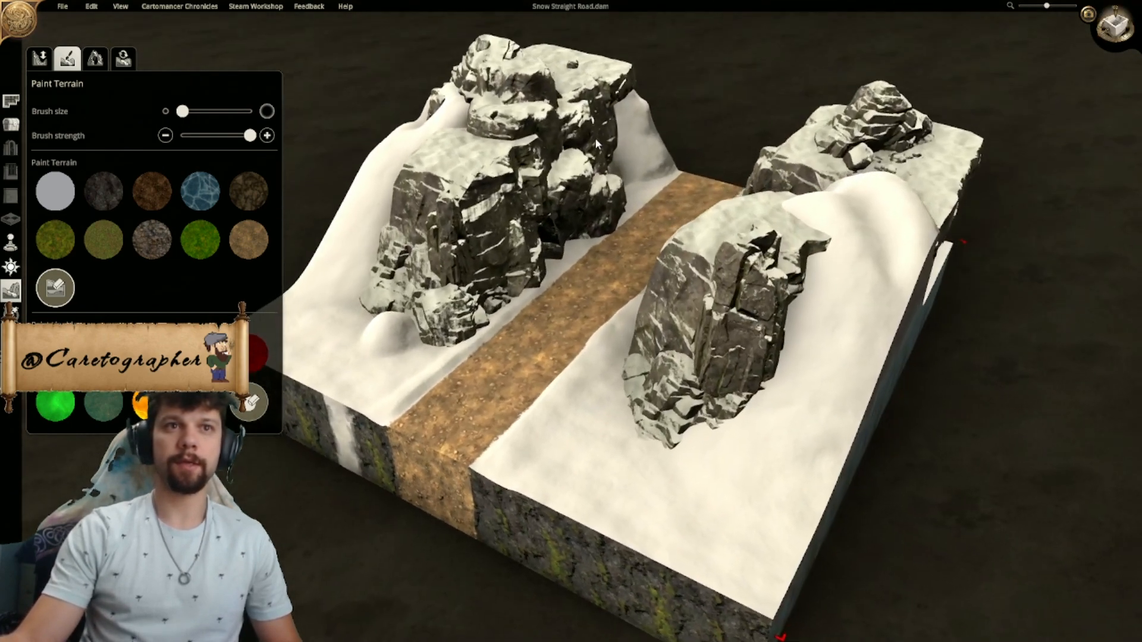
{"action": "middle_click_drag", "start_coordinate": [596, 143], "coordinate": [666, 298]}
{"action": "scroll", "coordinate": [718, 197], "scroll_direction": "up", "scroll_amount": 3}
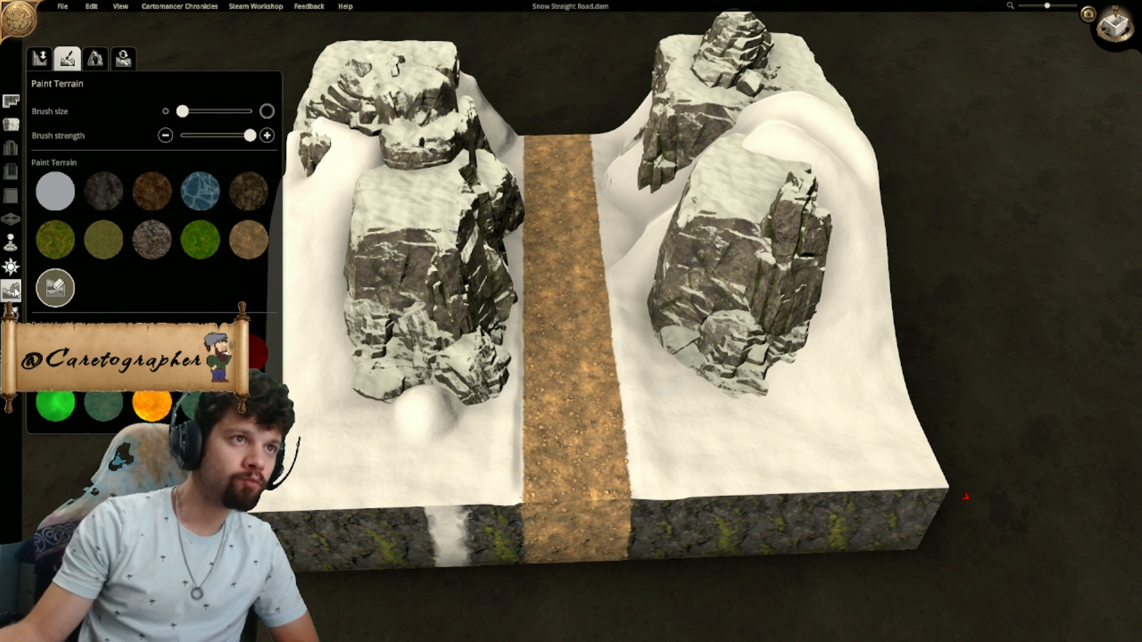
- Place three snow-covered pine trees on top of the northwestern cliff: near its eastern edge, near its centre and at its outer corner
{"action": "left_click", "coordinate": [12, 125]}
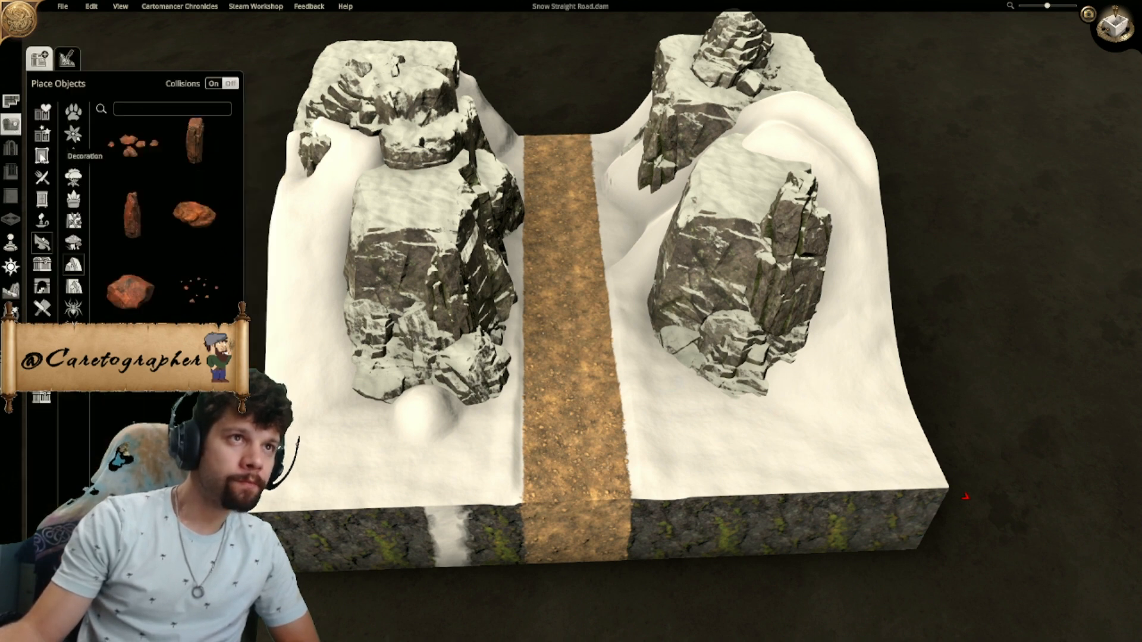
{"action": "left_click", "coordinate": [73, 136]}
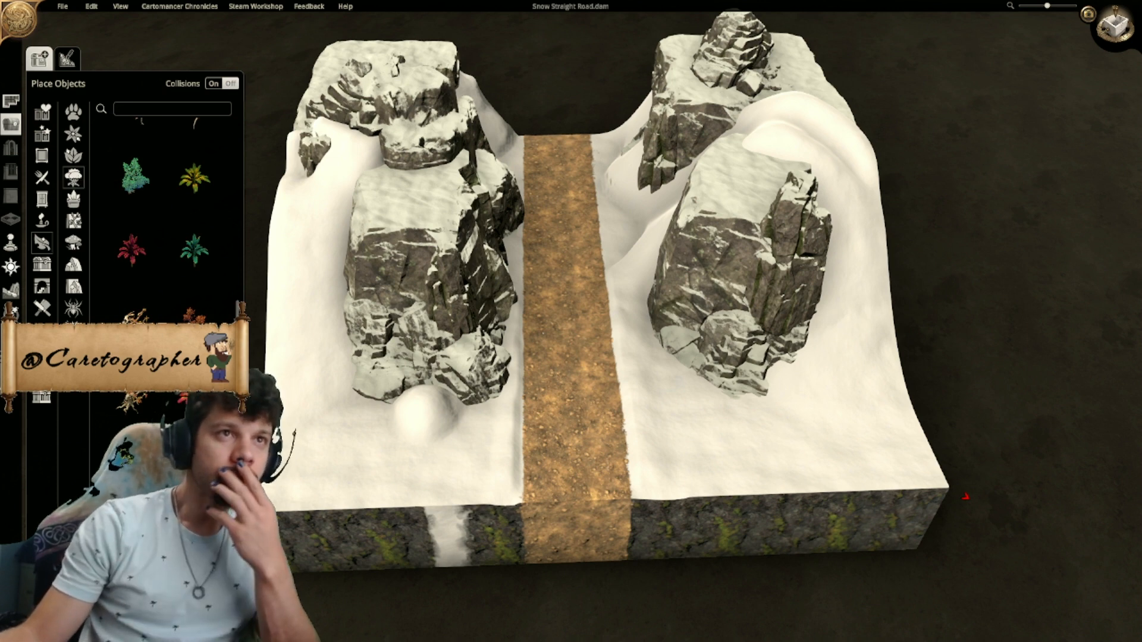
{"action": "scroll", "coordinate": [178, 249], "scroll_direction": "down", "scroll_amount": 5}
{"action": "scroll", "coordinate": [166, 226], "scroll_direction": "up", "scroll_amount": 3}
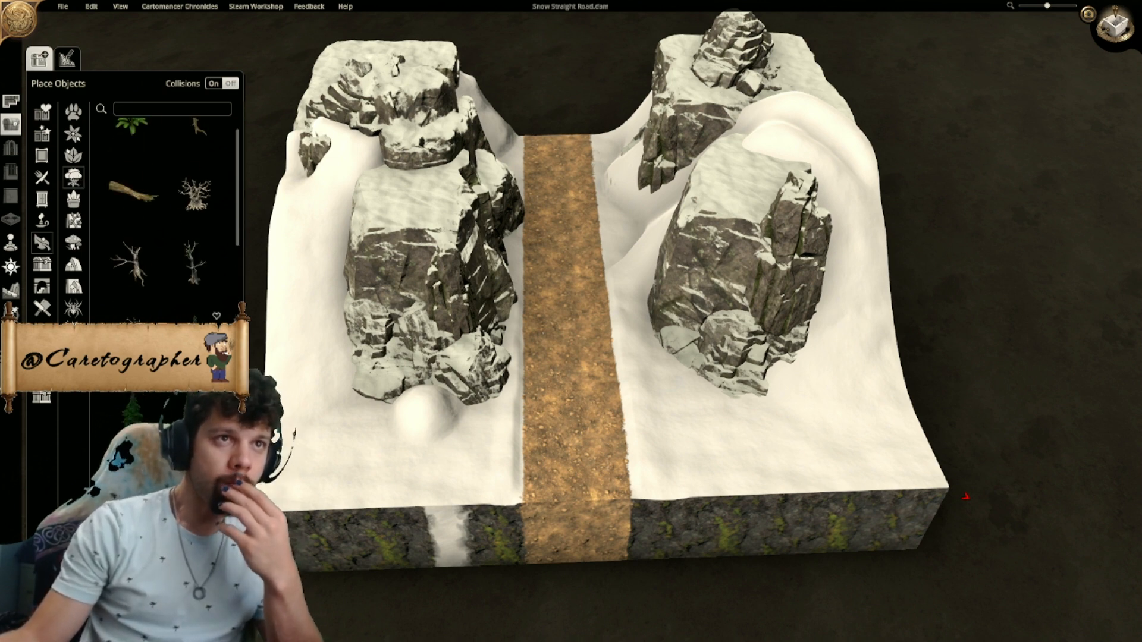
{"action": "scroll", "coordinate": [492, 479], "scroll_direction": "up", "scroll_amount": 5}
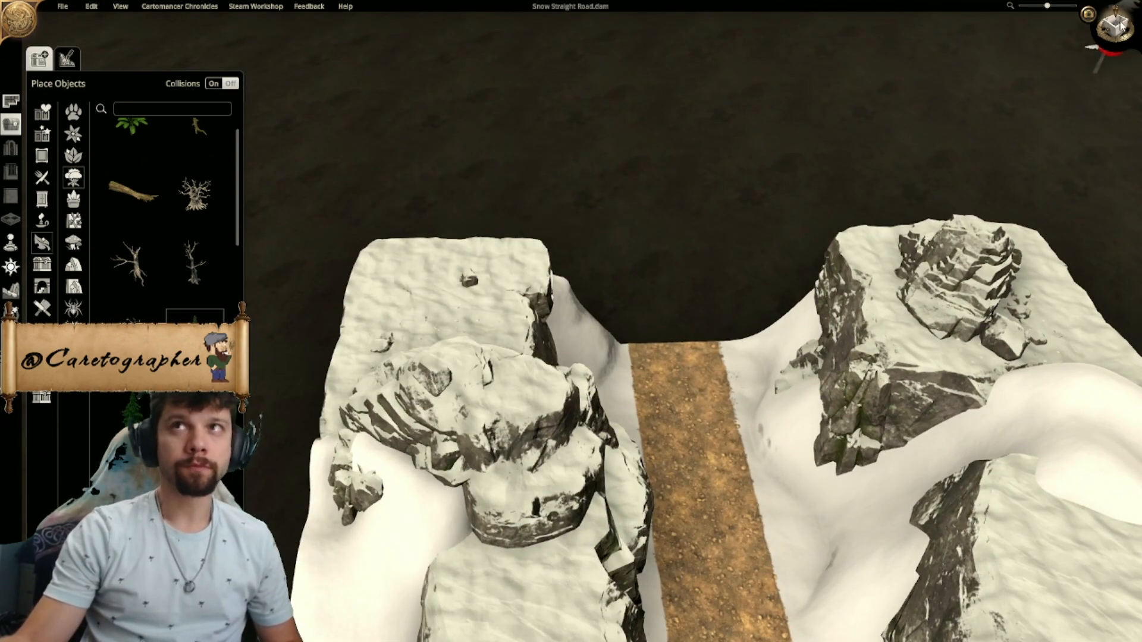
{"action": "left_click", "coordinate": [1117, 24]}
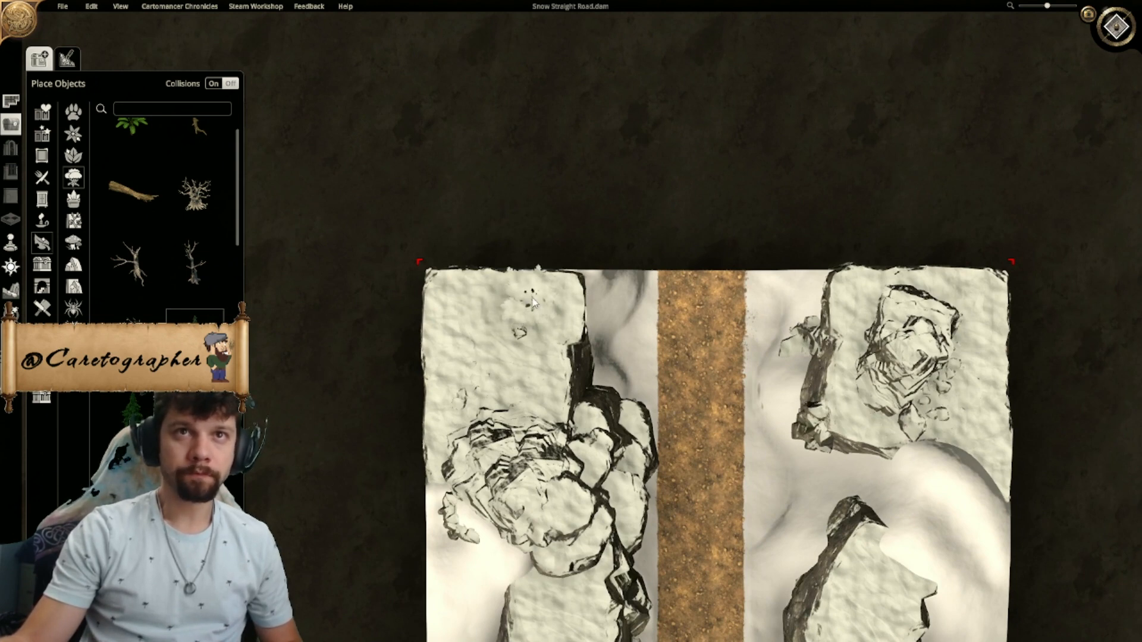
{"action": "left_click", "coordinate": [562, 340]}
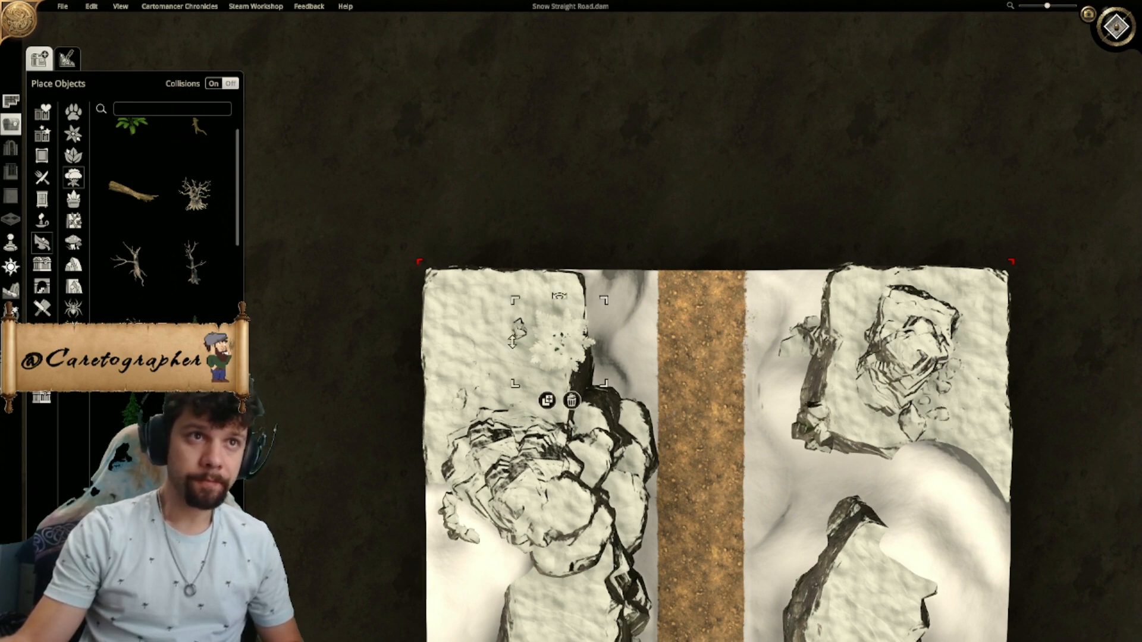
{"action": "left_click", "coordinate": [157, 404]}
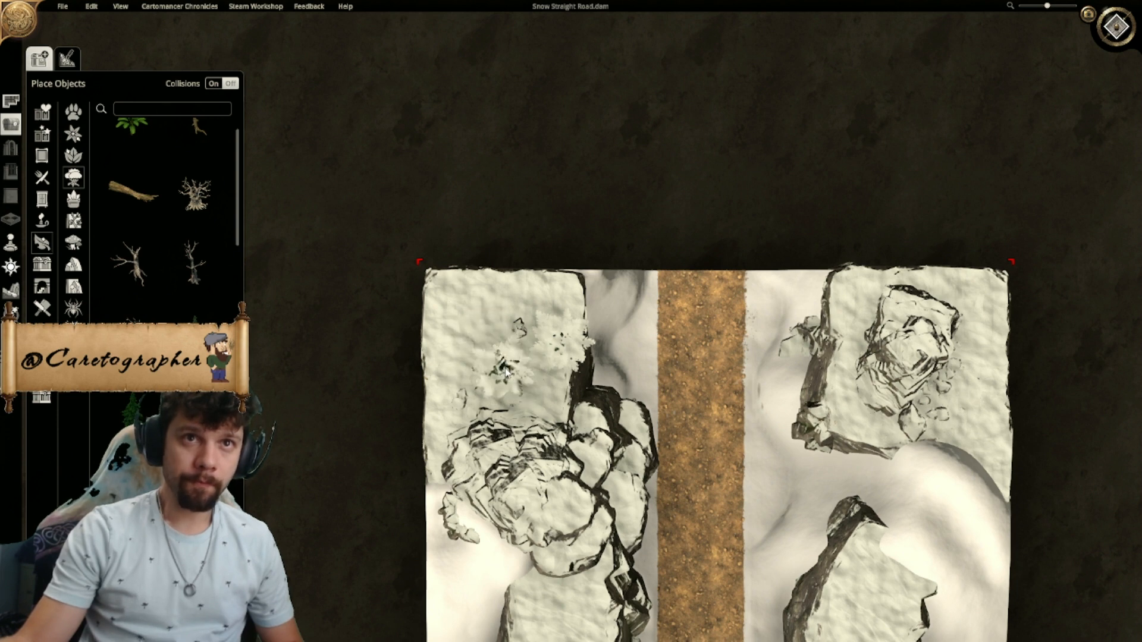
{"action": "left_click", "coordinate": [508, 370]}
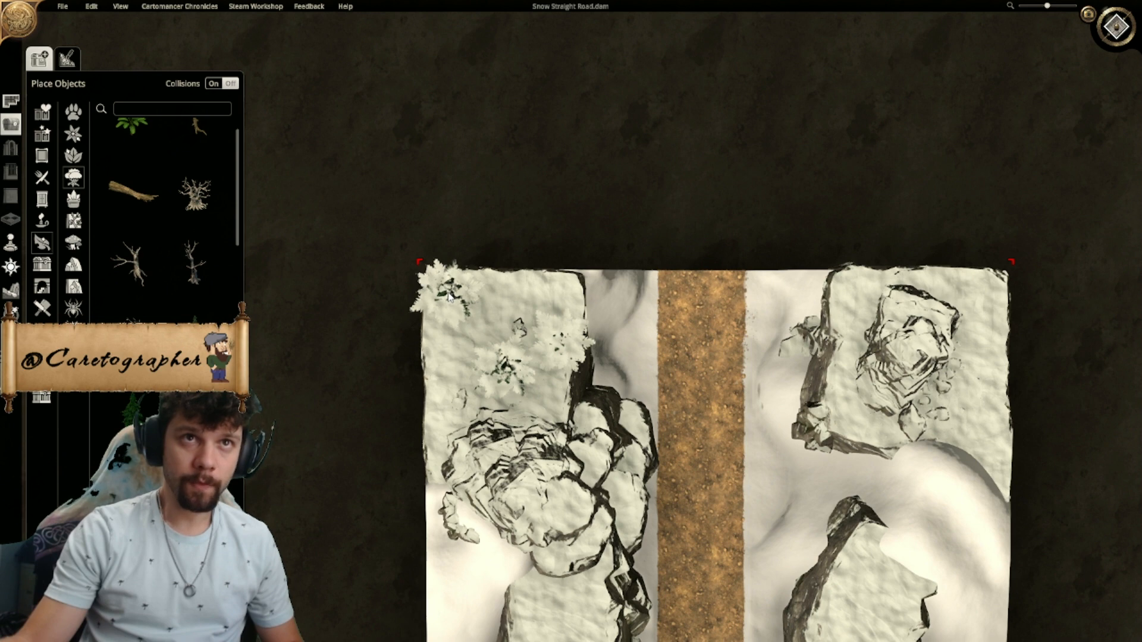
{"action": "left_click", "coordinate": [446, 291]}
- Duplicate the pine near the northwestern cliff's eastern edge, place the copy to its north, and enlarge it slightly
{"action": "right_click", "coordinate": [579, 346]}
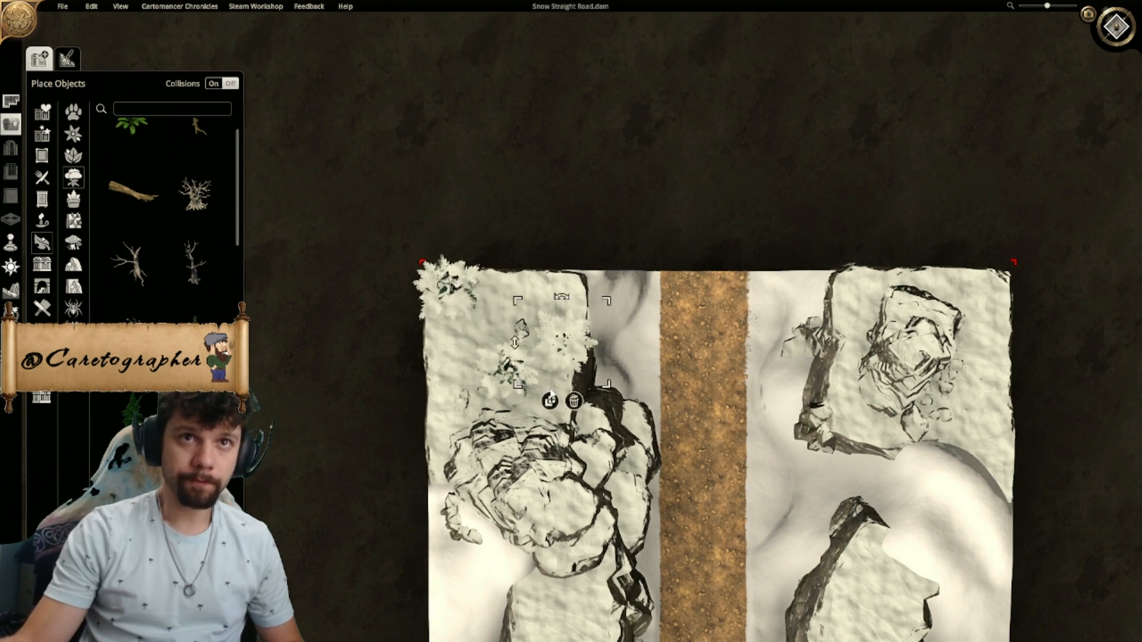
{"action": "left_click", "coordinate": [550, 400]}
{"action": "left_click", "coordinate": [562, 295]}
{"action": "left_click", "coordinate": [548, 355]}
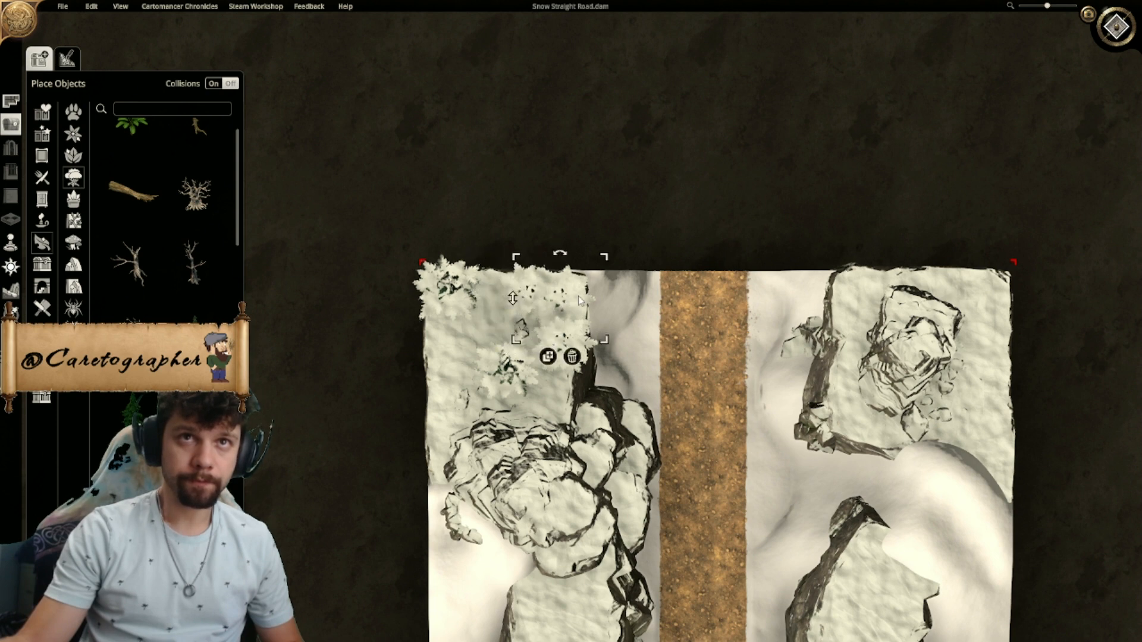
{"action": "left_click_drag", "start_coordinate": [604, 262], "coordinate": [614, 253]}
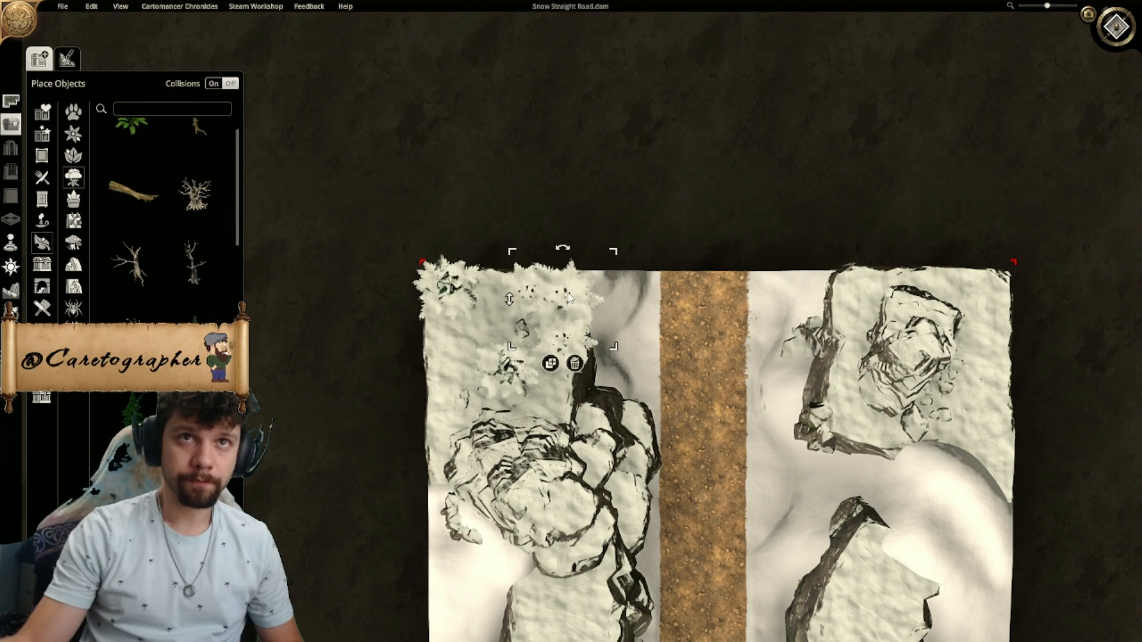
- Adjust the elevation of the pines at the northwestern cliff's northern edge so their trunks stand on the snow
{"action": "middle_click_drag", "start_coordinate": [772, 293], "coordinate": [556, 333]}
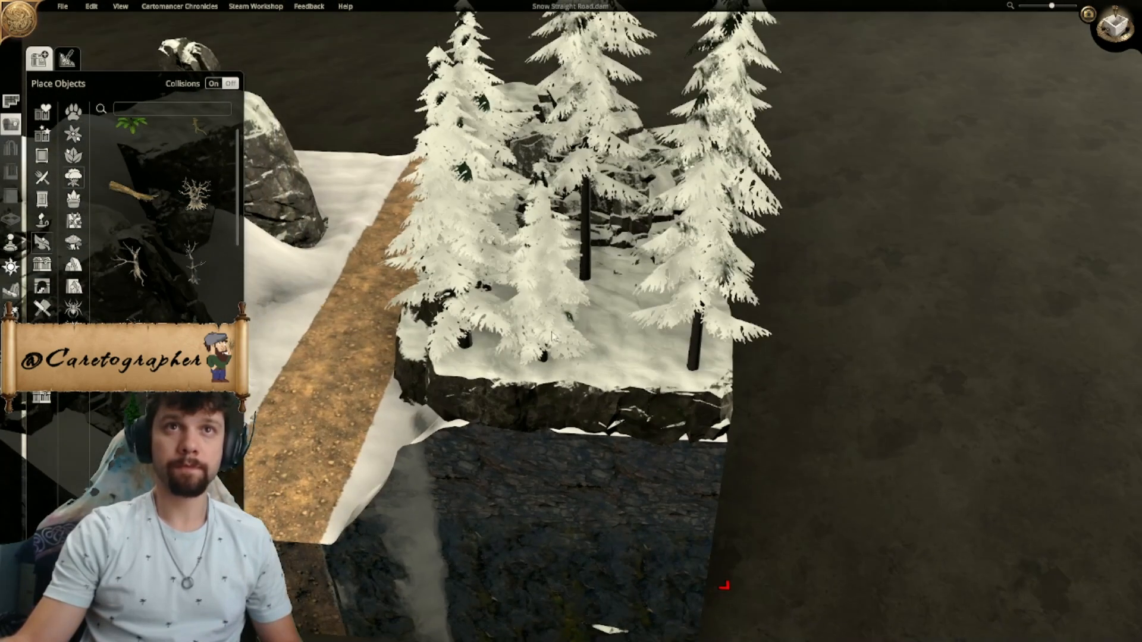
{"action": "left_click_drag", "start_coordinate": [448, 330], "coordinate": [456, 271]}
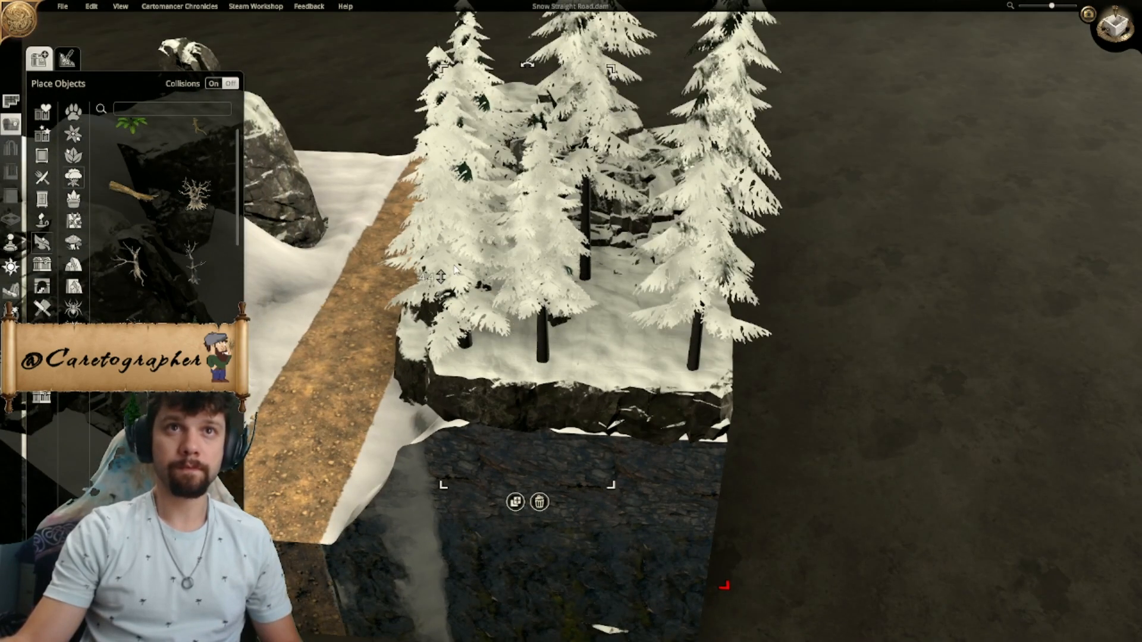
{"action": "left_click", "coordinate": [676, 283]}
{"action": "left_click_drag", "start_coordinate": [607, 258], "coordinate": [609, 238]}
{"action": "left_click", "coordinate": [461, 251]}
{"action": "middle_click_drag", "start_coordinate": [461, 252], "coordinate": [662, 308]}
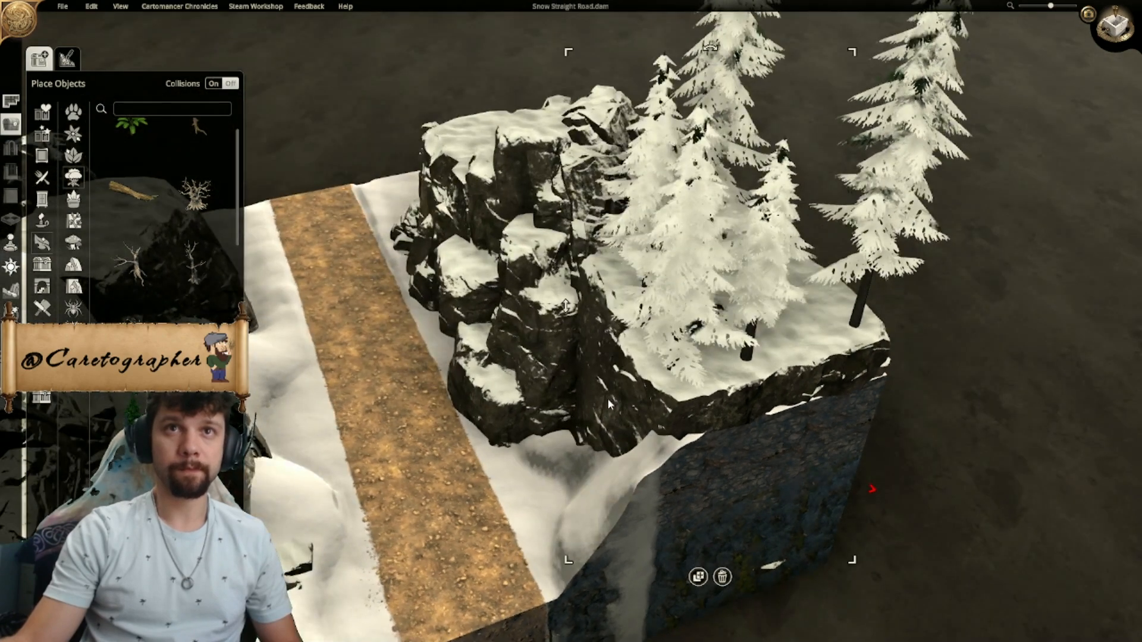
- Fine-tune the elevations of the northwestern cliff's pines from several angles, with the corner tree at 3.6
{"action": "left_click_drag", "start_coordinate": [569, 315], "coordinate": [571, 293]}
{"action": "middle_click_drag", "start_coordinate": [571, 294], "coordinate": [853, 232]}
{"action": "right_click_drag", "start_coordinate": [853, 236], "coordinate": [735, 357]}
{"action": "middle_click_drag", "start_coordinate": [735, 357], "coordinate": [691, 298]}
{"action": "left_click_drag", "start_coordinate": [690, 293], "coordinate": [686, 178]}
{"action": "middle_click_drag", "start_coordinate": [866, 253], "coordinate": [721, 274]}
{"action": "left_click", "coordinate": [717, 203]}
{"action": "left_click_drag", "start_coordinate": [617, 217], "coordinate": [616, 232]}
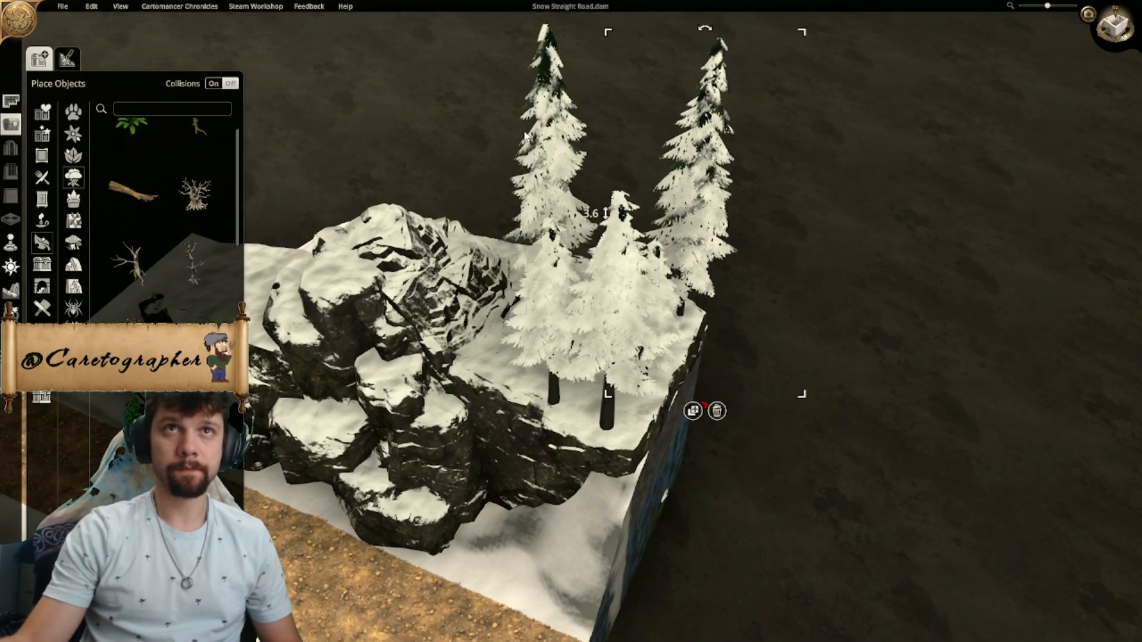
{"action": "left_click_drag", "start_coordinate": [443, 212], "coordinate": [443, 230]}
- Examine the tree group in 3D and the rest of the map from above for further tree spots
{"action": "middle_click_drag", "start_coordinate": [446, 233], "coordinate": [741, 474]}
{"action": "scroll", "coordinate": [684, 363], "scroll_direction": "down", "scroll_amount": 3}
{"action": "scroll", "coordinate": [741, 473], "scroll_direction": "up", "scroll_amount": 1}
{"action": "left_click", "coordinate": [741, 474]}
{"action": "left_click", "coordinate": [1117, 31]}
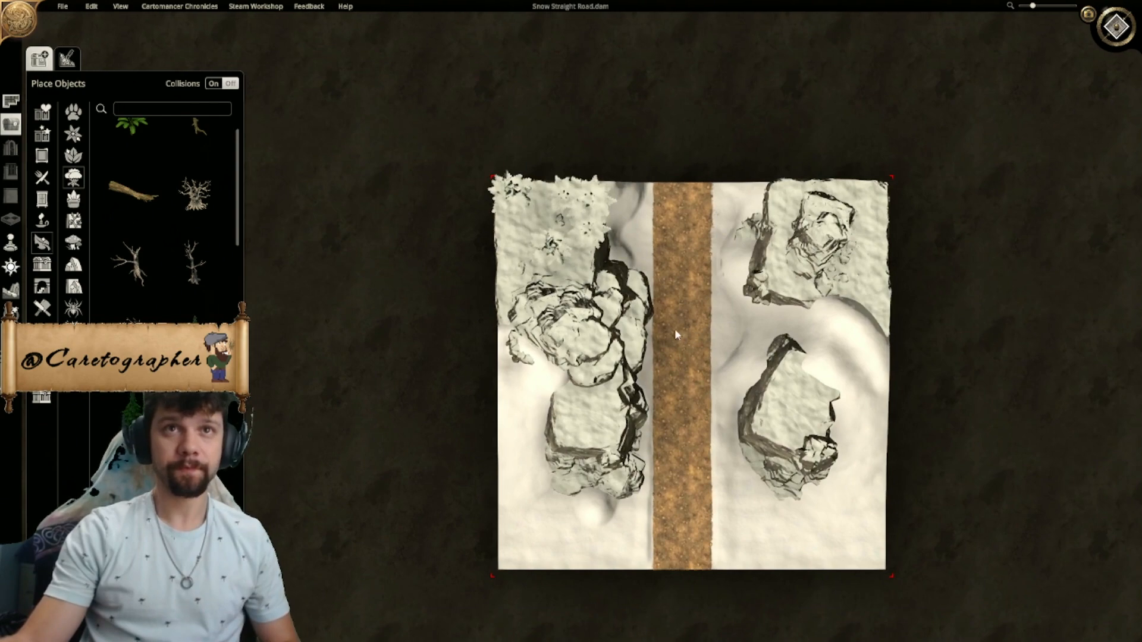
{"action": "scroll", "coordinate": [675, 329], "scroll_direction": "up", "scroll_amount": 3}
{"action": "right_click_drag", "start_coordinate": [617, 213], "coordinate": [576, 249]}
{"action": "scroll", "coordinate": [576, 249], "scroll_direction": "up", "scroll_amount": 2}
{"action": "scroll", "coordinate": [553, 333], "scroll_direction": "down", "scroll_amount": 3}
{"action": "right_click_drag", "start_coordinate": [533, 394], "coordinate": [439, 141]}
{"action": "scroll", "coordinate": [439, 142], "scroll_direction": "down", "scroll_amount": 1}
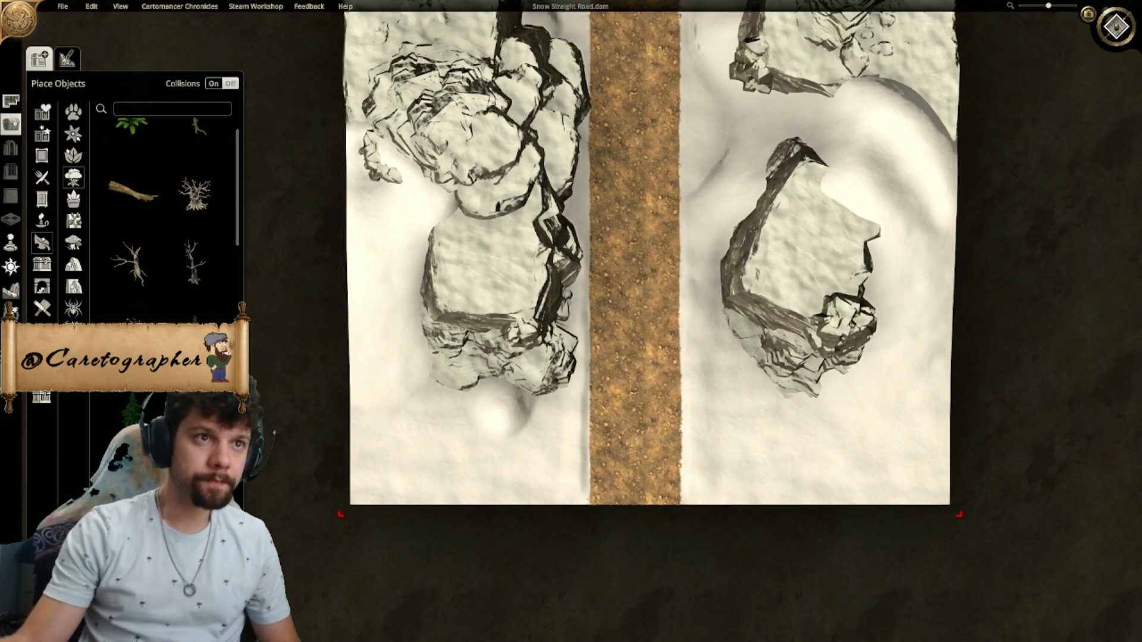
{"action": "right_click_drag", "start_coordinate": [488, 398], "coordinate": [517, 542]}
{"action": "right_click_drag", "start_coordinate": [543, 398], "coordinate": [549, 475]}
{"action": "right_click", "coordinate": [519, 478]}
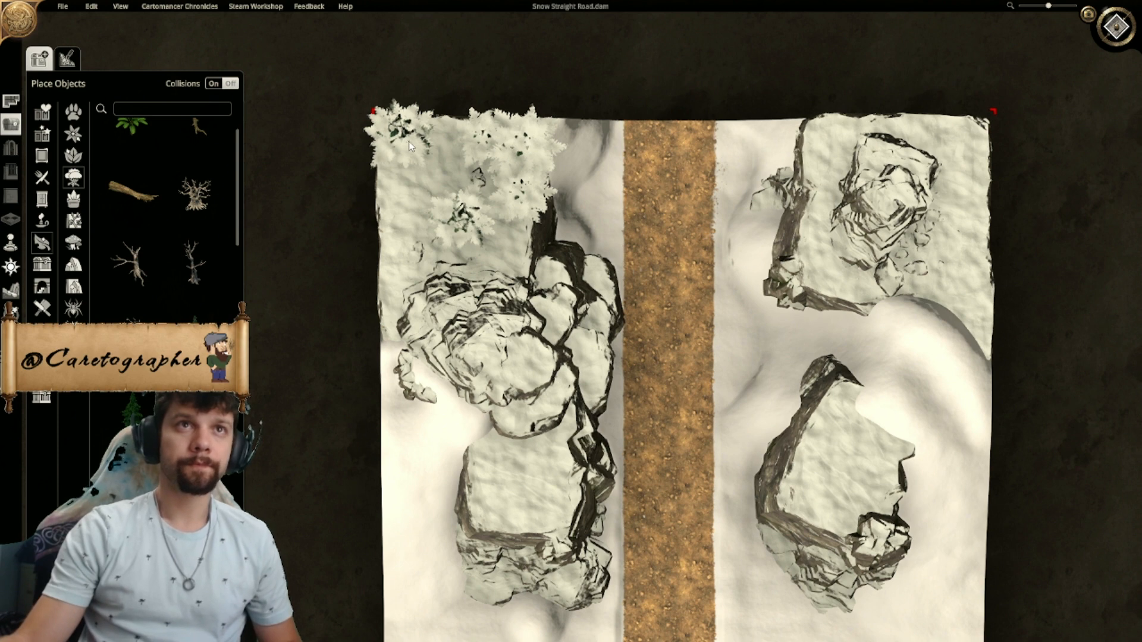
- Place snow-covered pines along the northern edge of the northeastern cliff and slightly enlarge the one at the outer corner
{"action": "left_click", "coordinate": [389, 199]}
{"action": "right_click_drag", "start_coordinate": [842, 234], "coordinate": [649, 324]}
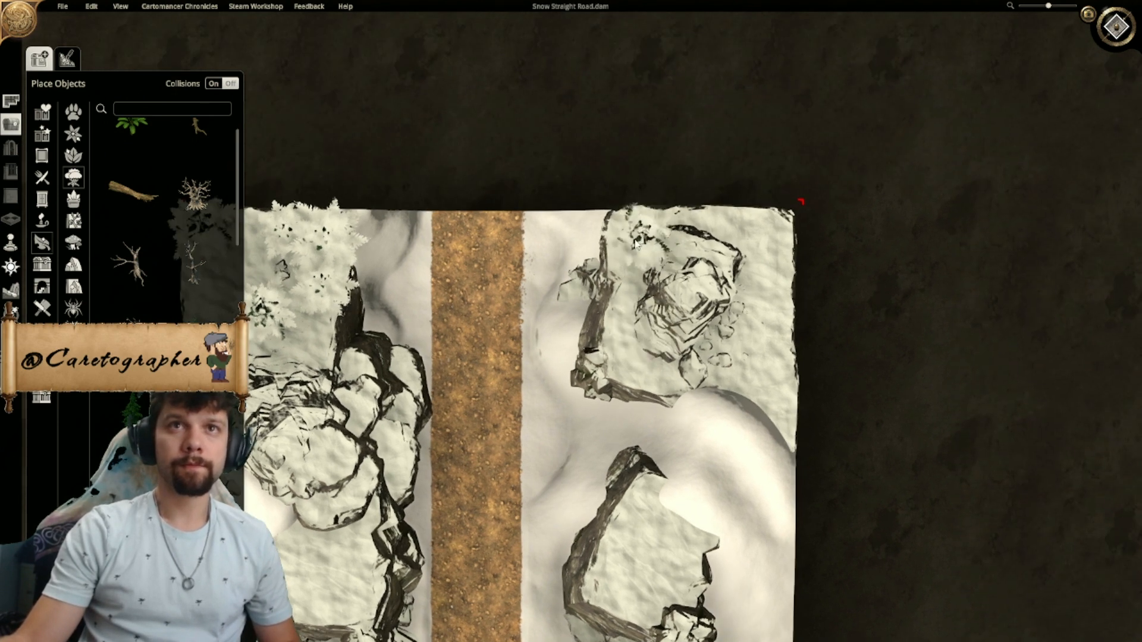
{"action": "right_click_drag", "start_coordinate": [477, 294], "coordinate": [602, 302]}
{"action": "left_click", "coordinate": [453, 243]}
{"action": "left_click", "coordinate": [442, 314]}
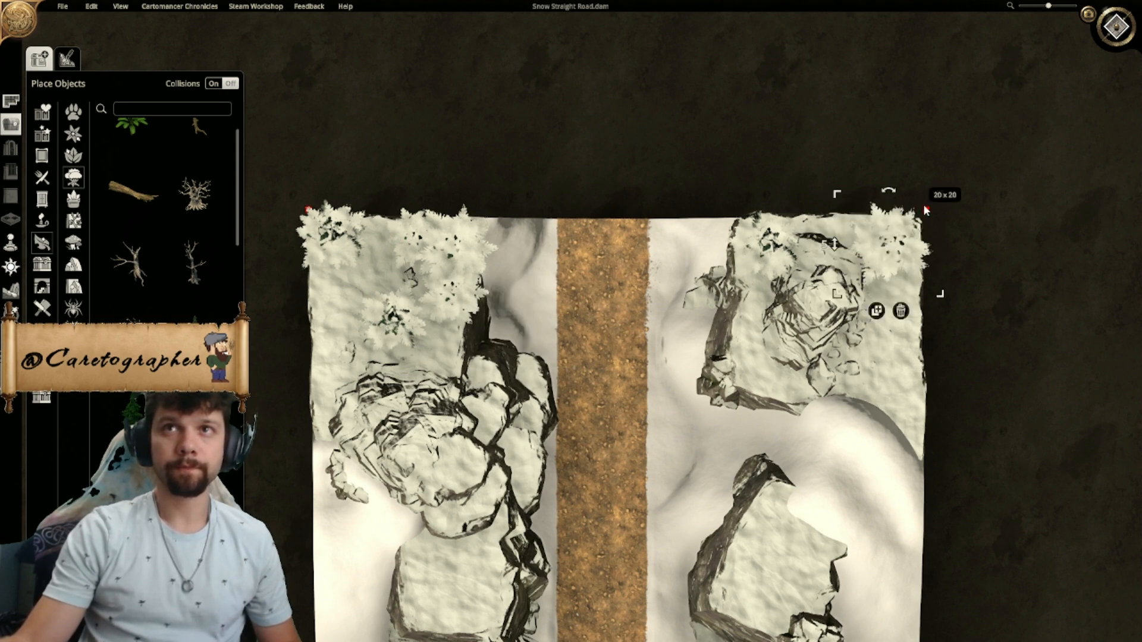
{"action": "left_click_drag", "start_coordinate": [940, 195], "coordinate": [948, 189]}
- Add more snow-covered pines down the northeastern cliff's eastern edge and adjust their arrangement
{"action": "left_click", "coordinate": [415, 237]}
{"action": "left_click", "coordinate": [402, 294]}
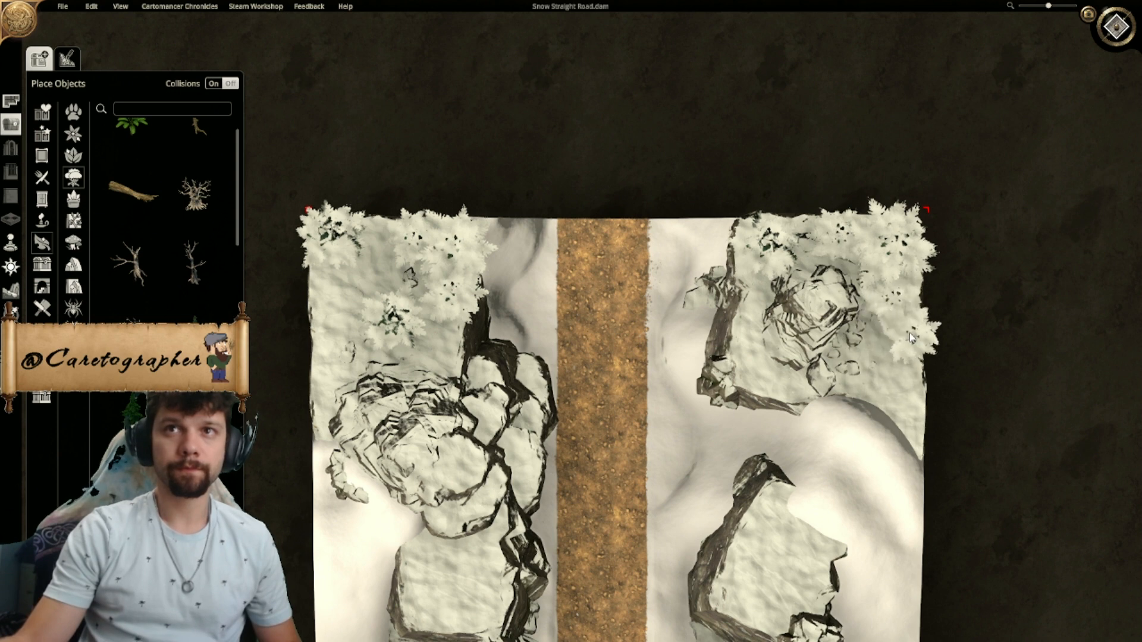
{"action": "left_click", "coordinate": [897, 288]}
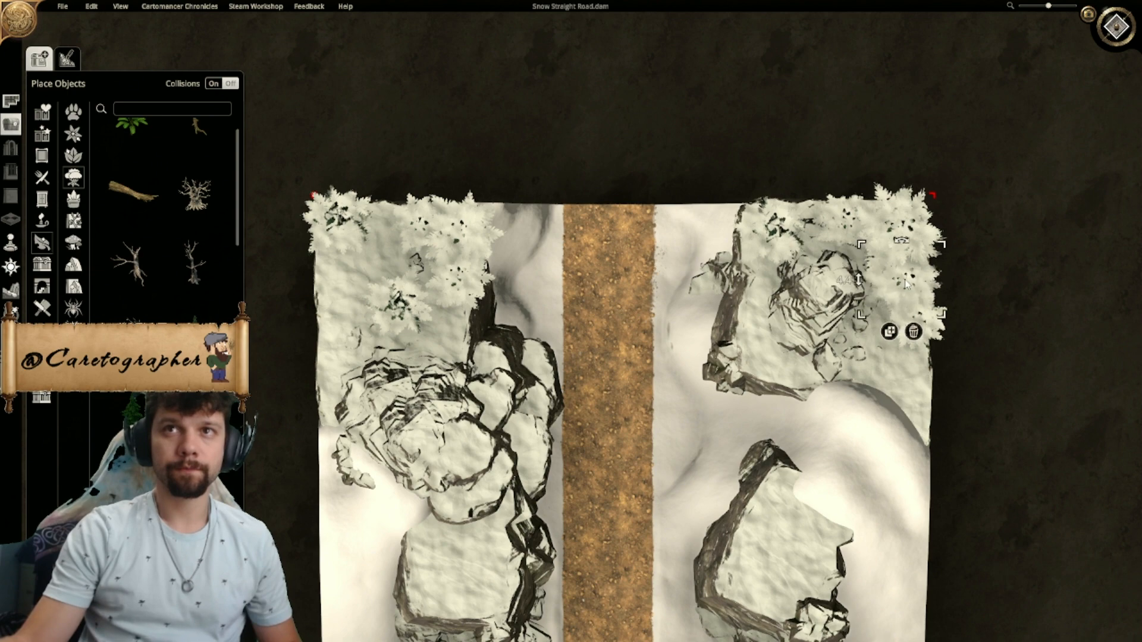
{"action": "mouse_move", "coordinate": [975, 320]}
{"action": "right_mouse_down"}
{"action": "mouse_move", "coordinate": [945, 317]}
{"action": "mouse_move", "coordinate": [954, 313]}
{"action": "right_mouse_up"}
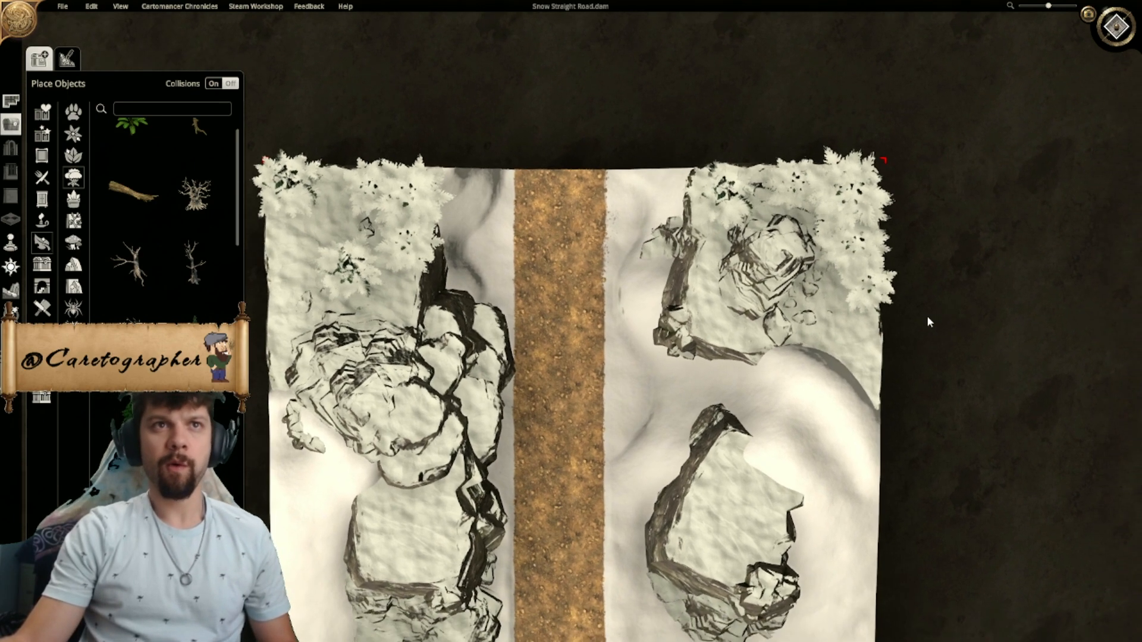
- Place a snow-covered pine on the low snow near the map's southwestern corner and lower its elevation to -0.4
{"action": "right_click_drag", "start_coordinate": [651, 477], "coordinate": [669, 254]}
{"action": "right_click_drag", "start_coordinate": [542, 308], "coordinate": [597, 386]}
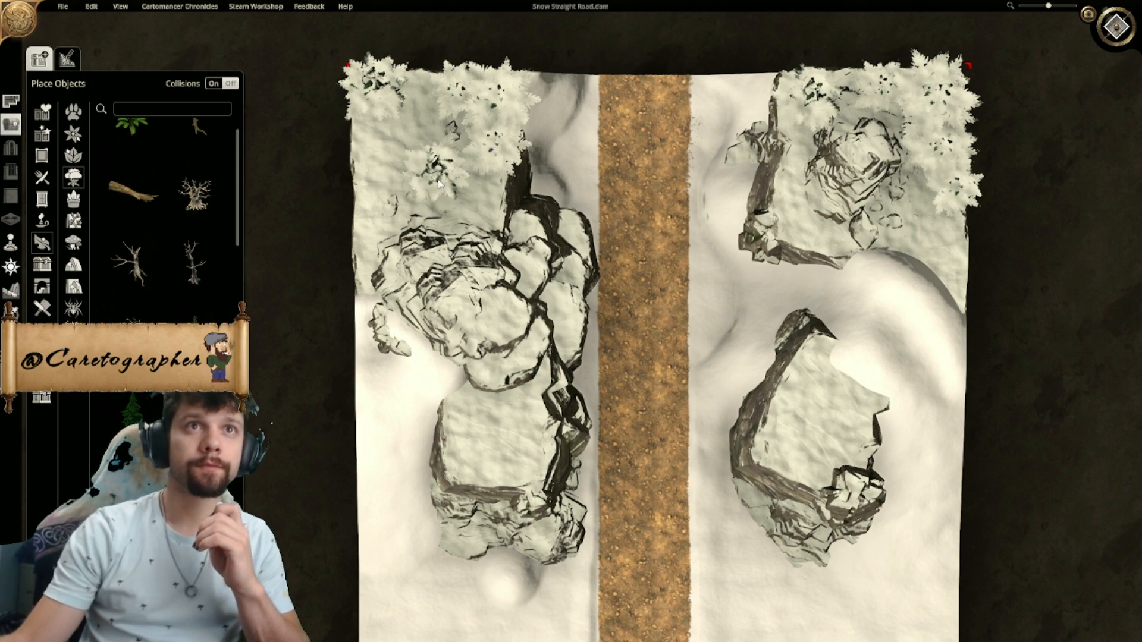
{"action": "right_click_drag", "start_coordinate": [549, 577], "coordinate": [559, 239]}
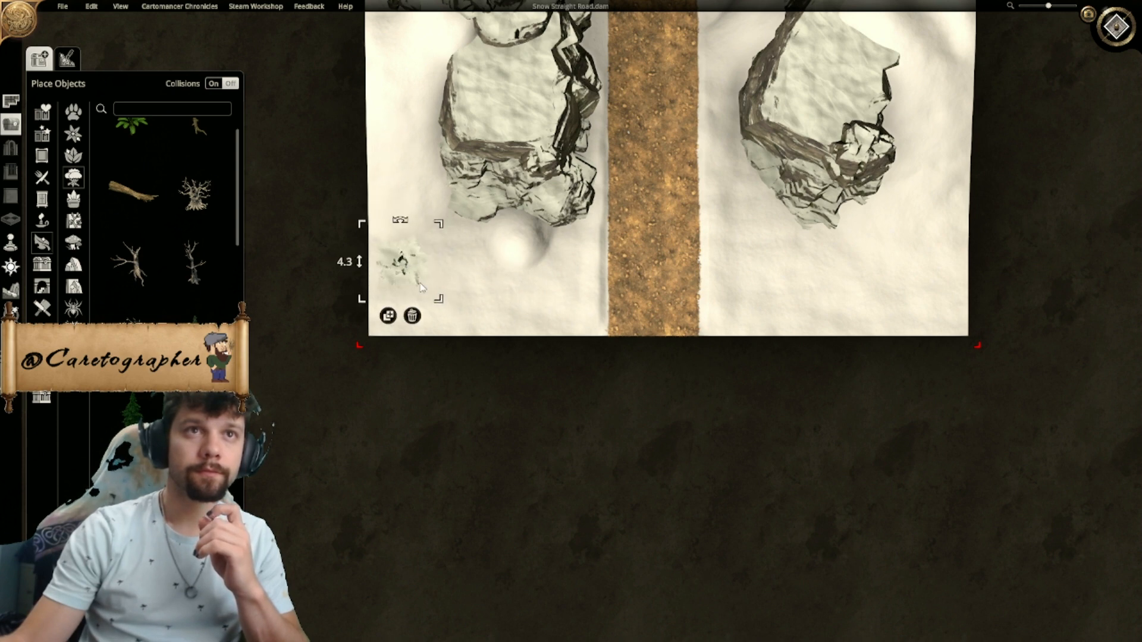
{"action": "middle_click_drag", "start_coordinate": [644, 280], "coordinate": [564, 231]}
{"action": "scroll", "coordinate": [564, 230], "scroll_direction": "up", "scroll_amount": 2}
{"action": "right_click_drag", "start_coordinate": [564, 230], "coordinate": [647, 259]}
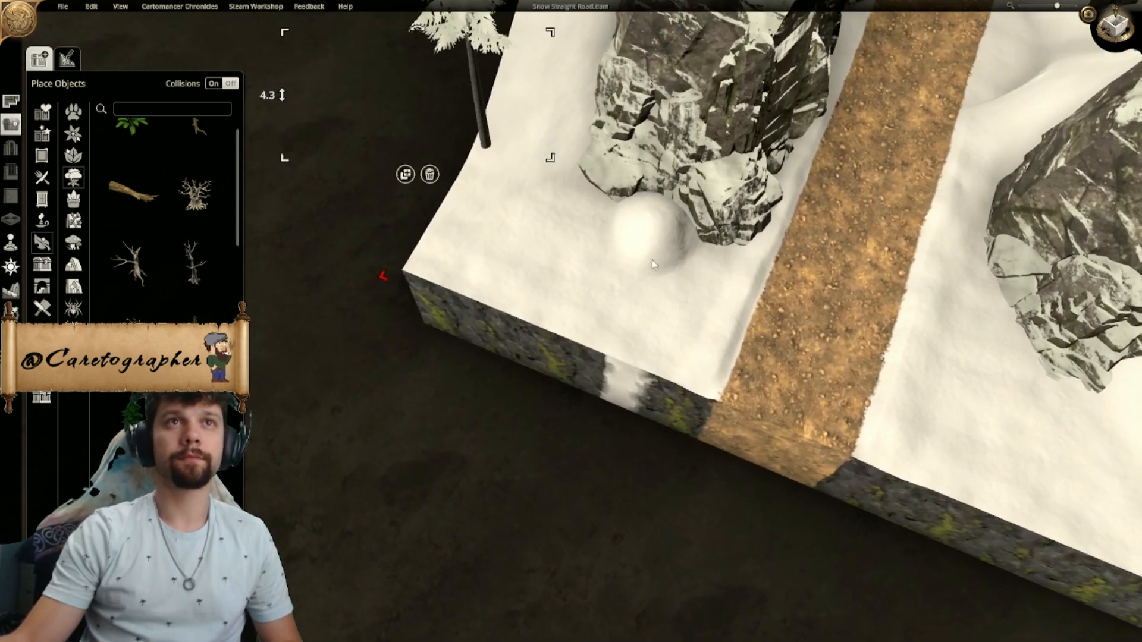
{"action": "left_click_drag", "start_coordinate": [288, 95], "coordinate": [374, 402]}
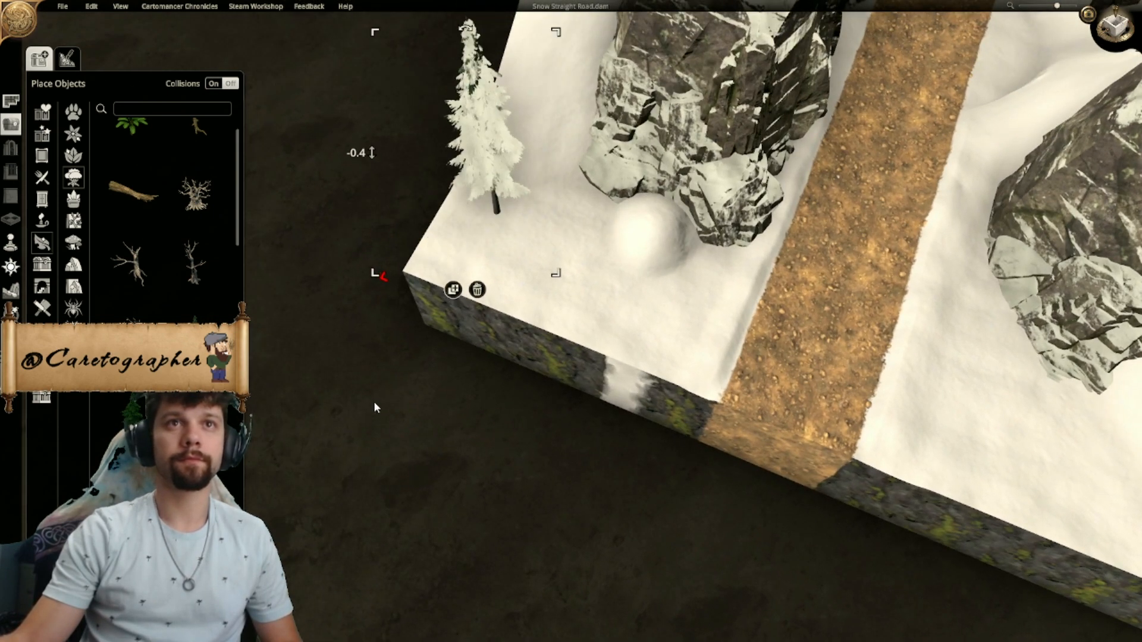
- Return to the top-down view and slightly resize the pine near the southwestern corner
{"action": "left_click", "coordinate": [1119, 33]}
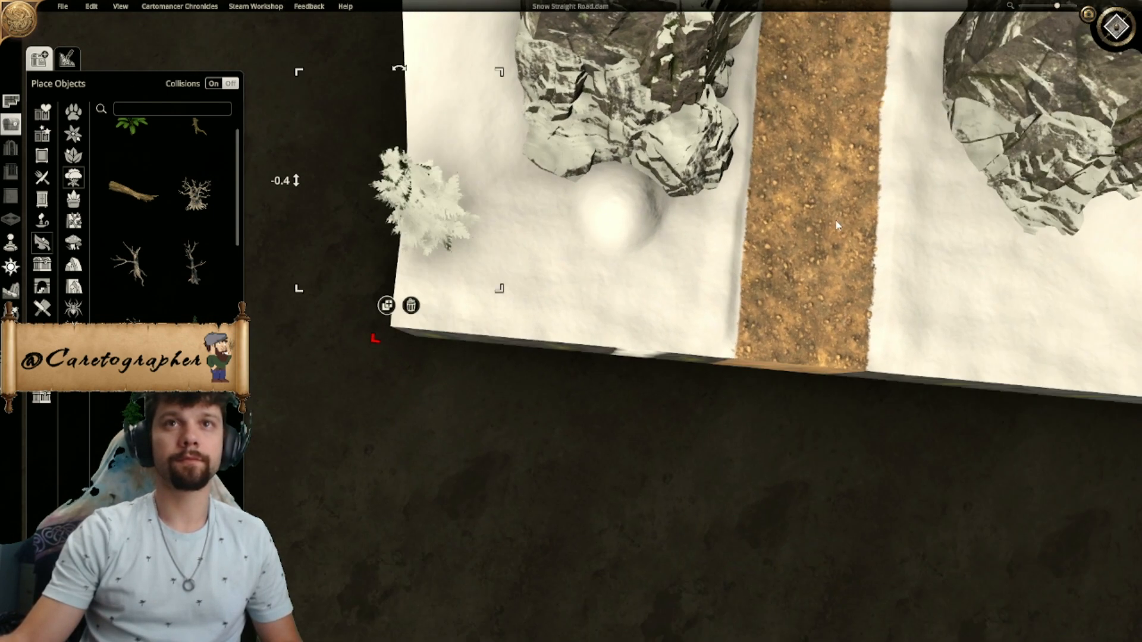
{"action": "scroll", "coordinate": [781, 227], "scroll_direction": "down", "scroll_amount": 2}
{"action": "left_click", "coordinate": [495, 256]}
{"action": "left_click_drag", "start_coordinate": [503, 224], "coordinate": [498, 230]}
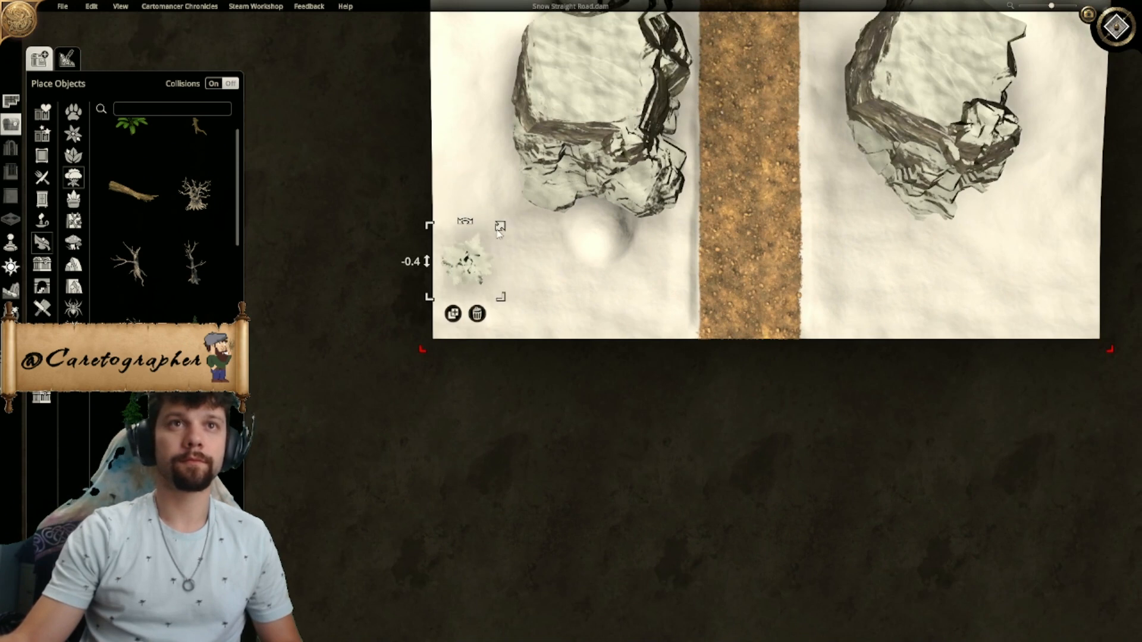
{"action": "scroll", "coordinate": [698, 286], "scroll_direction": "down", "scroll_amount": 4}
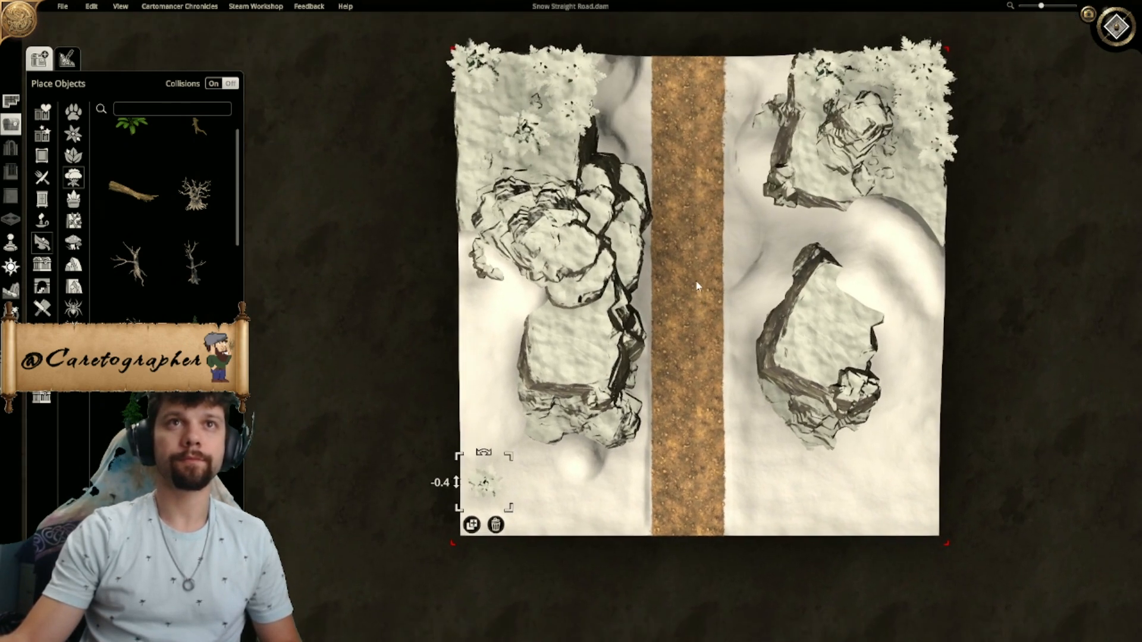
- Place a second snow-covered pine in the southwestern corner, resize it, and move the first one closer to the western edge
{"action": "right_click_drag", "start_coordinate": [698, 287], "coordinate": [701, 253]}
{"action": "right_click_drag", "start_coordinate": [576, 263], "coordinate": [539, 256]}
{"action": "left_click", "coordinate": [438, 484]}
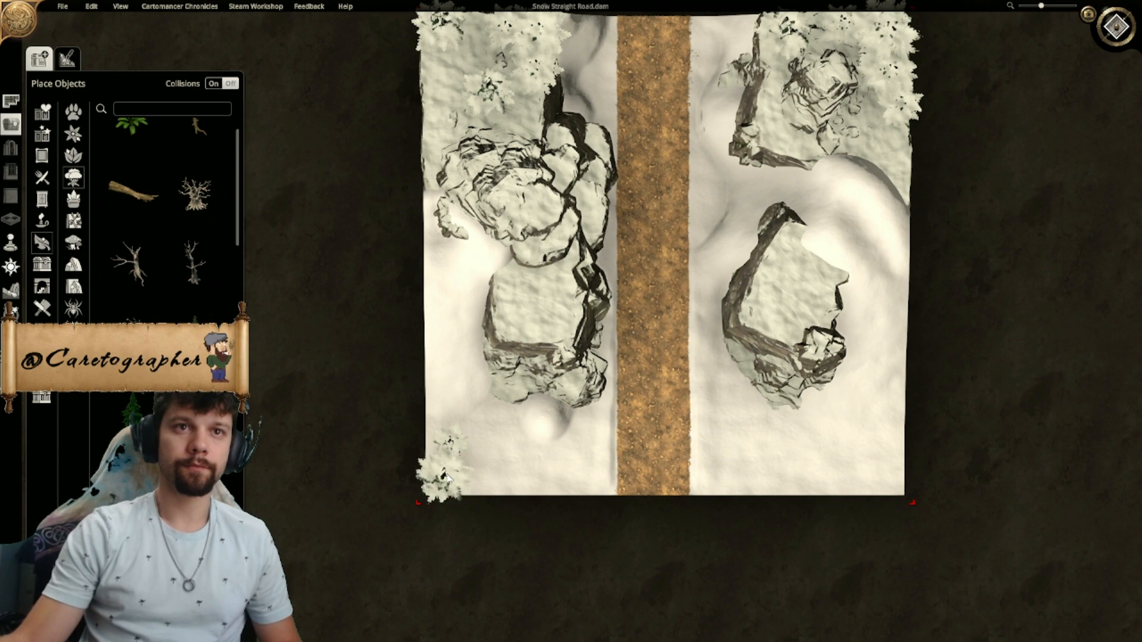
{"action": "left_click_drag", "start_coordinate": [447, 436], "coordinate": [476, 453]}
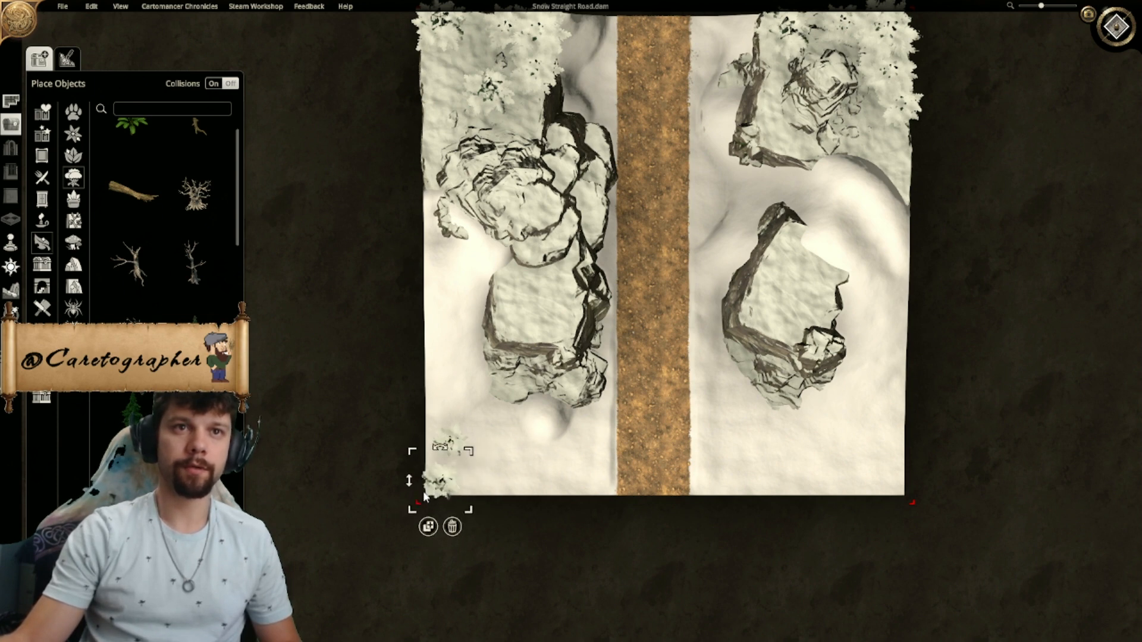
{"action": "right_click_drag", "start_coordinate": [464, 461], "coordinate": [453, 444]}
{"action": "left_click", "coordinate": [439, 432]}
{"action": "left_click_drag", "start_coordinate": [439, 433], "coordinate": [429, 442]}
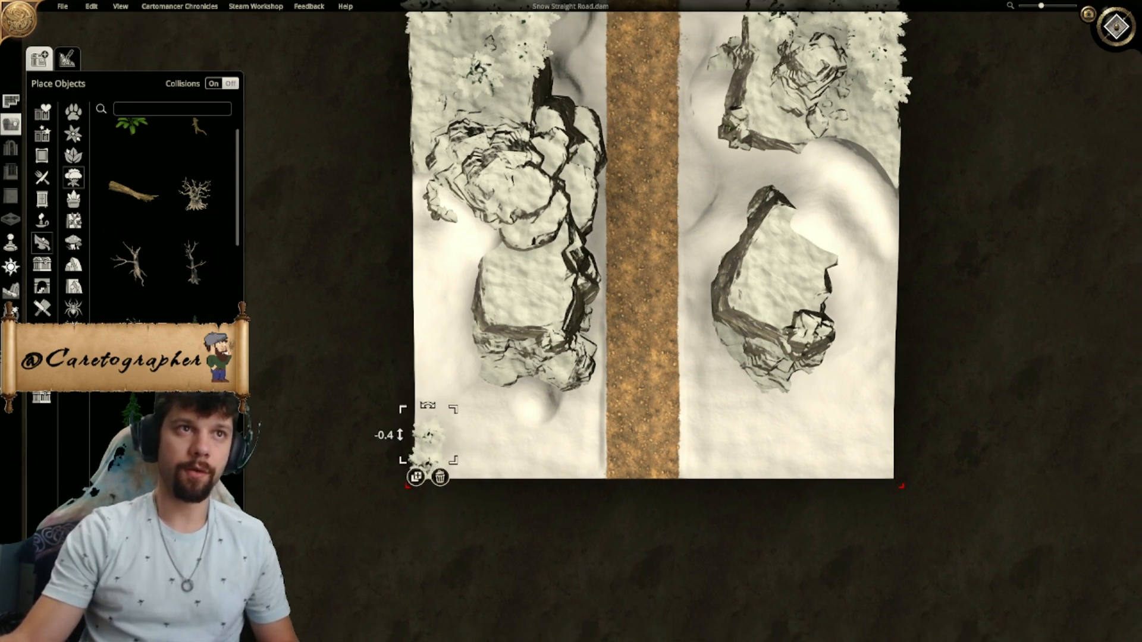
{"action": "left_click_drag", "start_coordinate": [141, 421], "coordinate": [470, 439]}
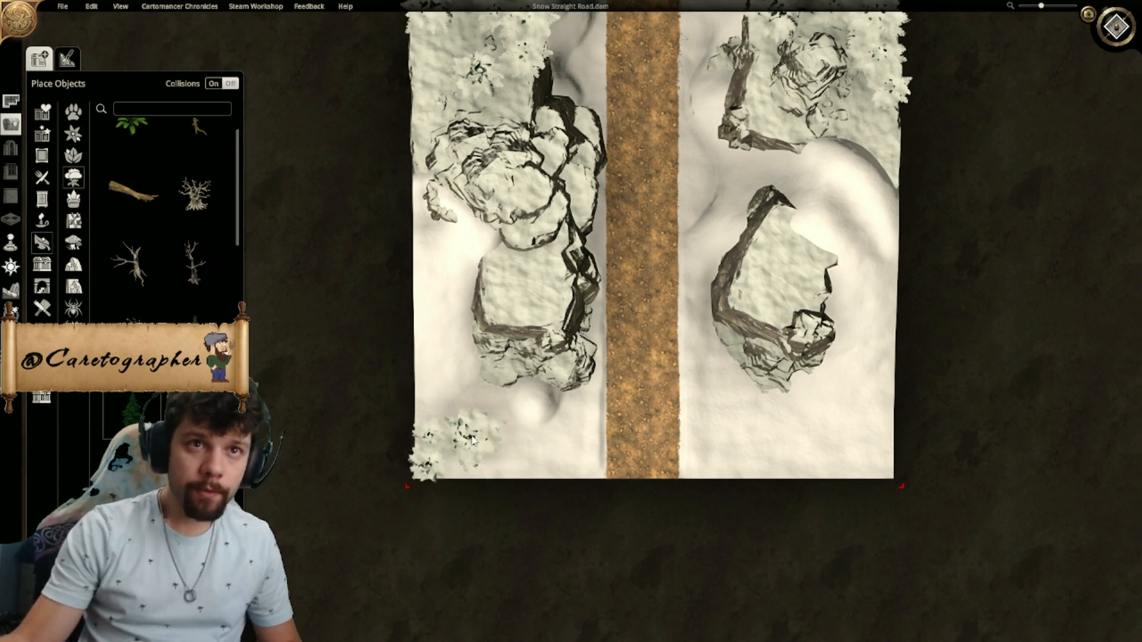
{"action": "left_click_drag", "start_coordinate": [513, 400], "coordinate": [451, 462]}
{"action": "left_click", "coordinate": [586, 427]}
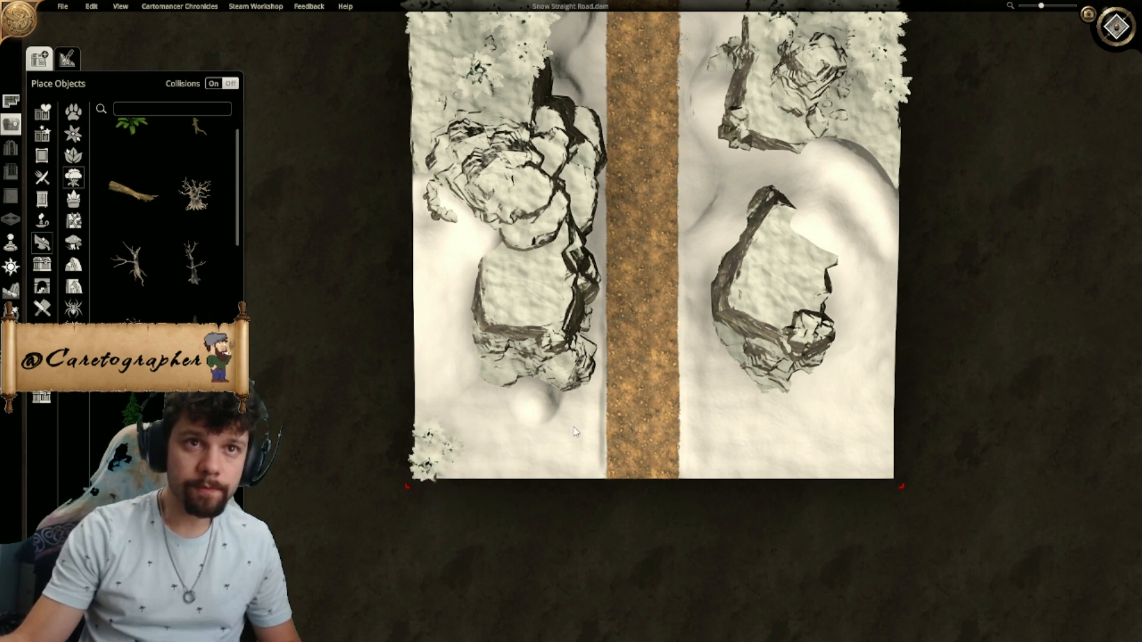
- Copy a southwestern-corner pine eastward along the map's southern edge and place another copy on the road's southern end
{"action": "left_click", "coordinate": [427, 462]}
{"action": "left_click", "coordinate": [424, 509]}
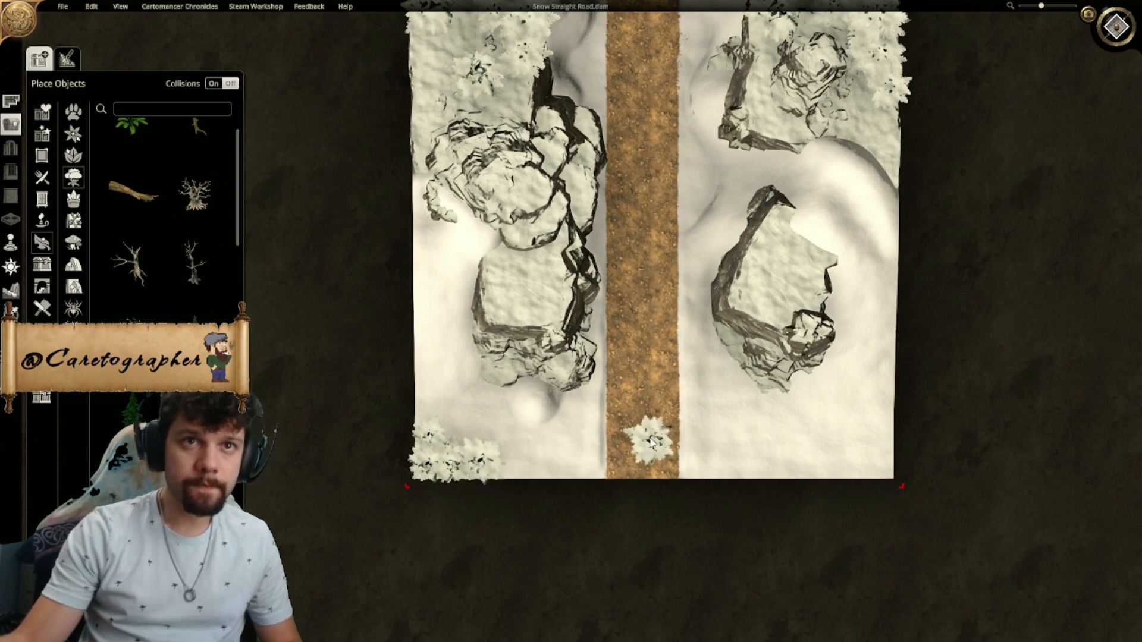
{"action": "left_click", "coordinate": [650, 438]}
{"action": "scroll", "coordinate": [611, 380], "scroll_direction": "down", "scroll_amount": 4}
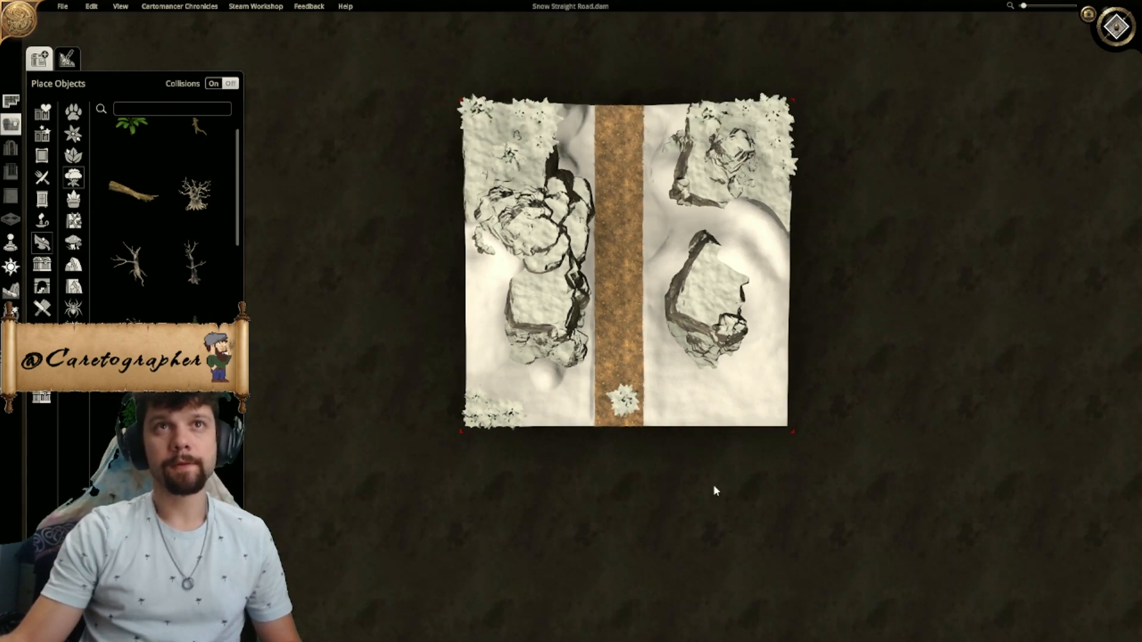
{"action": "scroll", "coordinate": [562, 415], "scroll_direction": "up", "scroll_amount": 4}
{"action": "scroll", "coordinate": [561, 412], "scroll_direction": "up", "scroll_amount": 3}
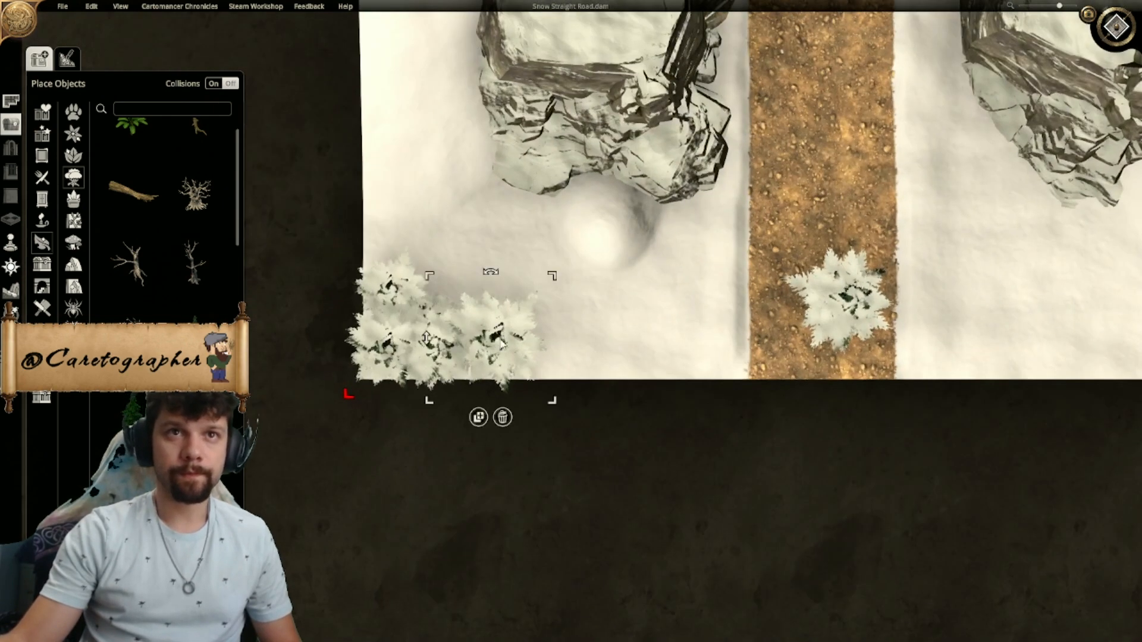
- Spread the southwestern-corner pines apart and shrink one to vary the cluster
{"action": "left_click_drag", "start_coordinate": [497, 340], "coordinate": [533, 347]}
{"action": "left_click_drag", "start_coordinate": [436, 356], "coordinate": [454, 356]}
{"action": "right_click_drag", "start_coordinate": [348, 481], "coordinate": [350, 466]}
{"action": "left_click_drag", "start_coordinate": [386, 341], "coordinate": [396, 338]}
{"action": "left_click_drag", "start_coordinate": [438, 290], "coordinate": [503, 249]}
{"action": "left_click", "coordinate": [437, 298]}
{"action": "left_click_drag", "start_coordinate": [374, 342], "coordinate": [415, 321]}
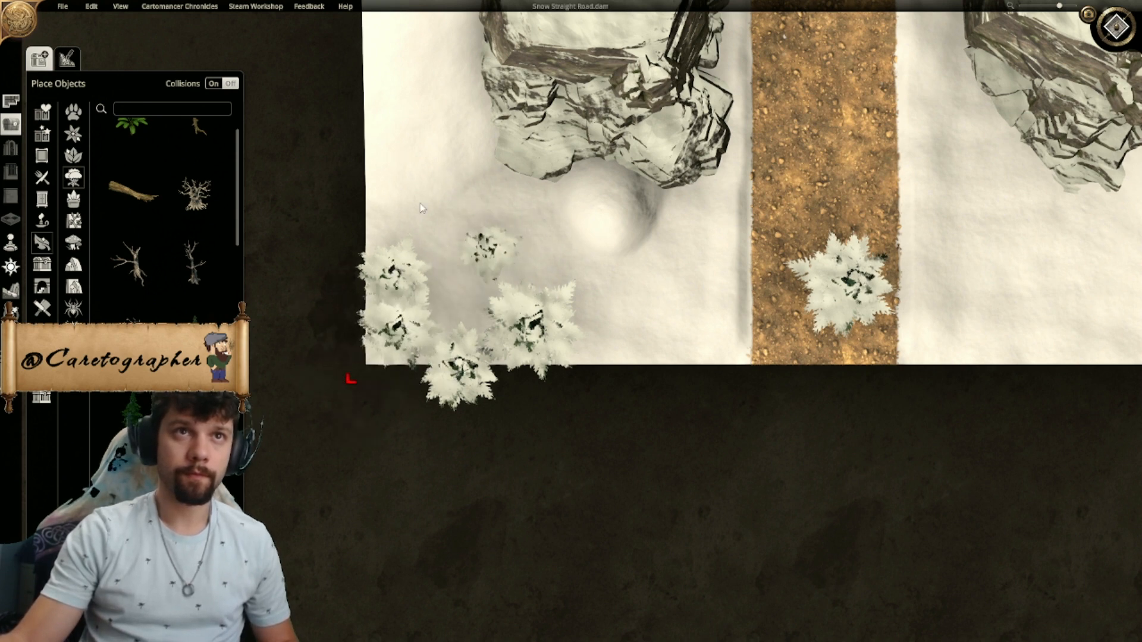
- Pull the southwestern pines inside the map's southern edge, shrink the easternmost one and tighten the cluster
{"action": "left_click", "coordinate": [394, 262]}
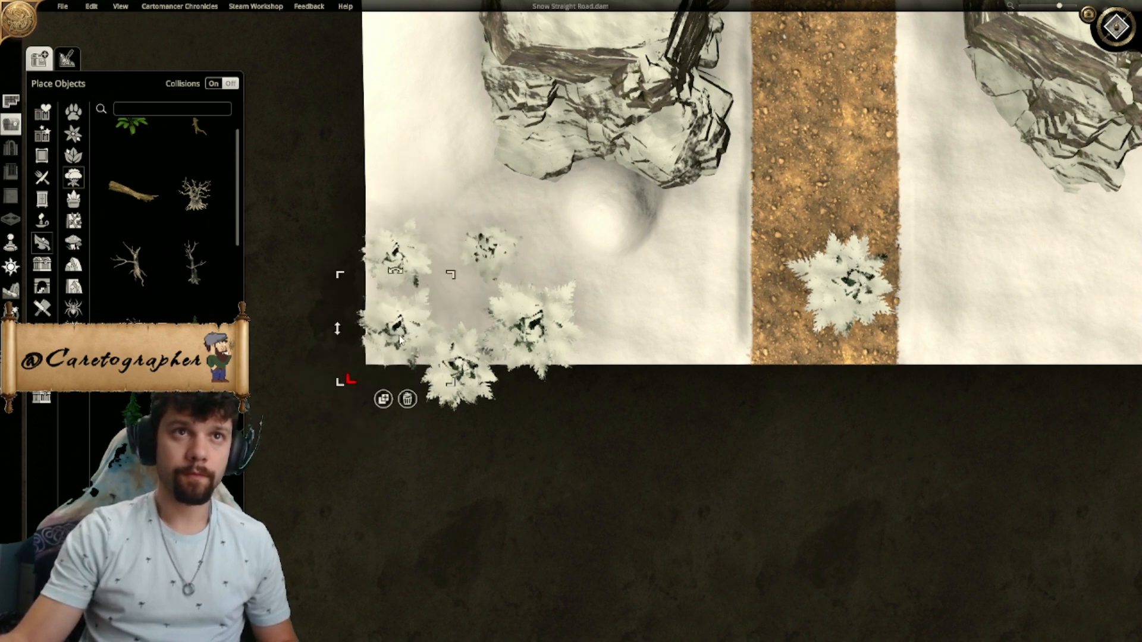
{"action": "left_click_drag", "start_coordinate": [463, 374], "coordinate": [464, 330]}
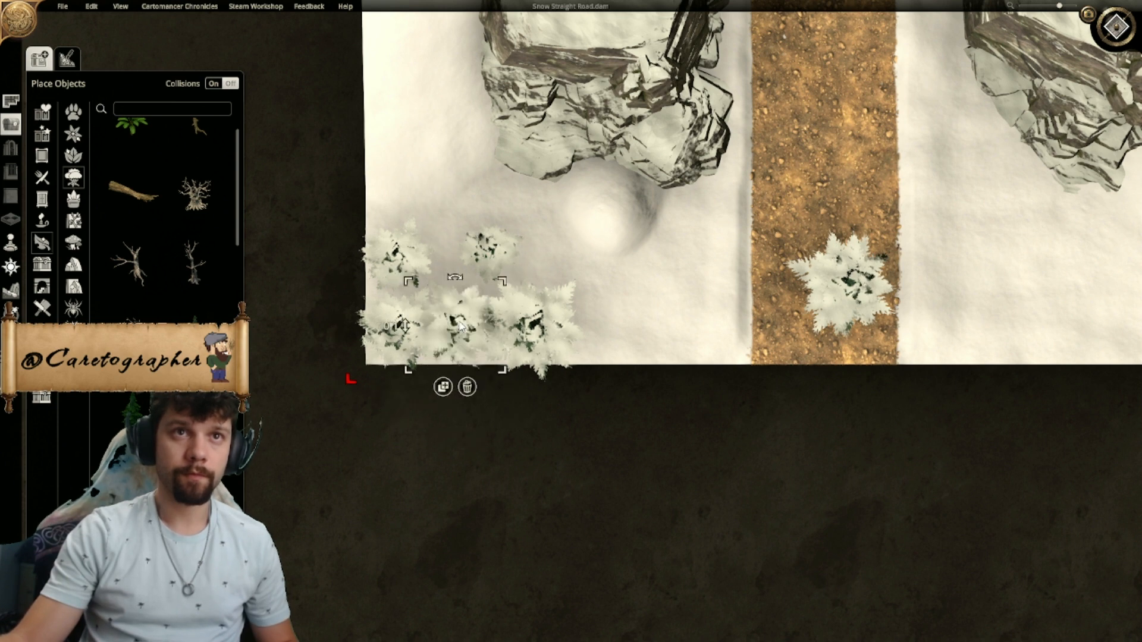
{"action": "left_click_drag", "start_coordinate": [548, 335], "coordinate": [554, 319]}
{"action": "left_click_drag", "start_coordinate": [598, 262], "coordinate": [522, 334]}
{"action": "left_click_drag", "start_coordinate": [503, 251], "coordinate": [467, 264]}
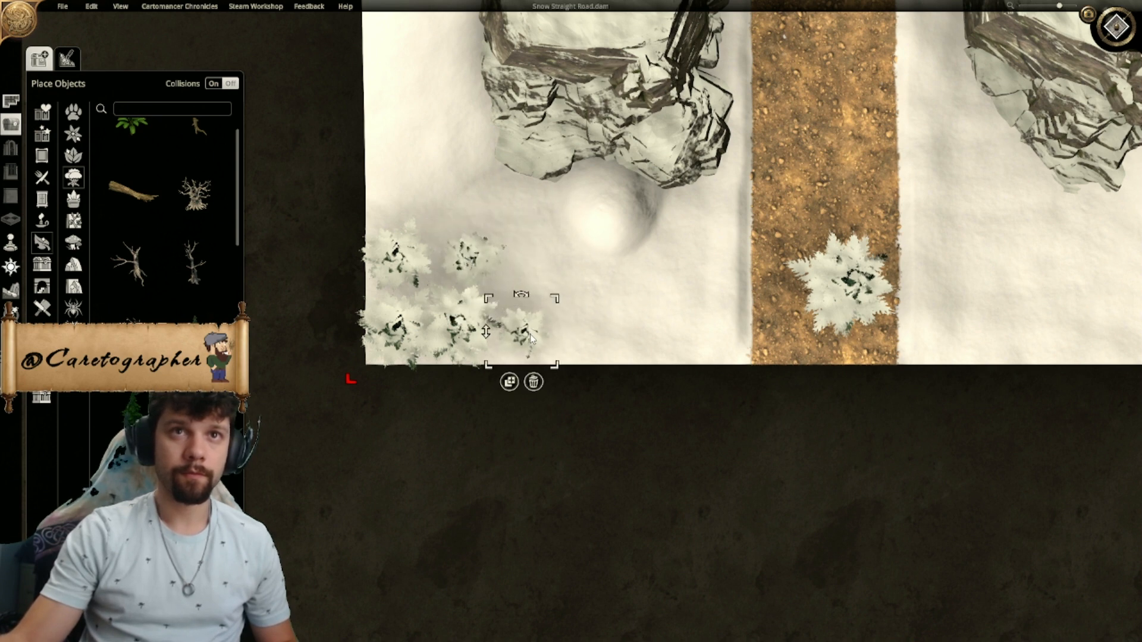
- Move the pine from the road onto the snow between the road and the southwestern cluster, and make it smaller
{"action": "left_click_drag", "start_coordinate": [840, 287], "coordinate": [639, 318]}
{"action": "scroll", "coordinate": [640, 317], "scroll_direction": "down", "scroll_amount": 1}
{"action": "left_click_drag", "start_coordinate": [708, 252], "coordinate": [680, 277]}
{"action": "mouse_move", "coordinate": [645, 317]}
{"action": "left_mouse_down"}
{"action": "mouse_move", "coordinate": [645, 342]}
{"action": "mouse_move", "coordinate": [648, 329]}
{"action": "left_mouse_up"}
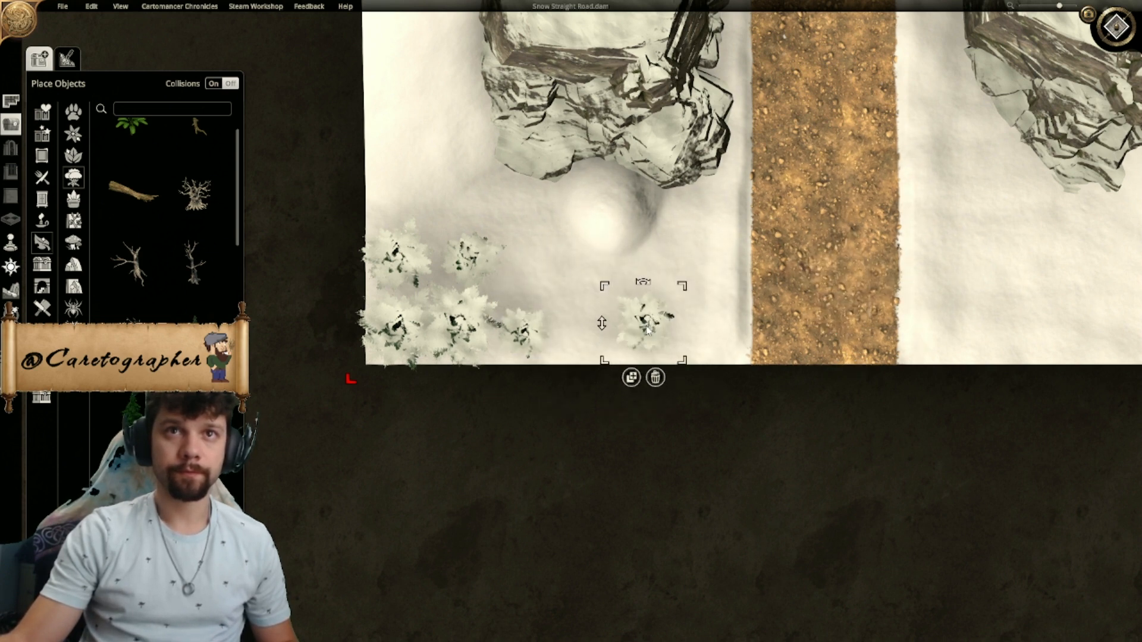
{"action": "left_click", "coordinate": [755, 414]}
- Switch to the angled 3D view and examine how the southwestern pines stand on the snow
{"action": "scroll", "coordinate": [756, 414], "scroll_direction": "down", "scroll_amount": 5}
{"action": "right_click_drag", "start_coordinate": [705, 384], "coordinate": [551, 428]}
{"action": "scroll", "coordinate": [576, 377], "scroll_direction": "down", "scroll_amount": 1}
{"action": "right_click_drag", "start_coordinate": [576, 377], "coordinate": [551, 470]}
{"action": "scroll", "coordinate": [551, 470], "scroll_direction": "up", "scroll_amount": 2}
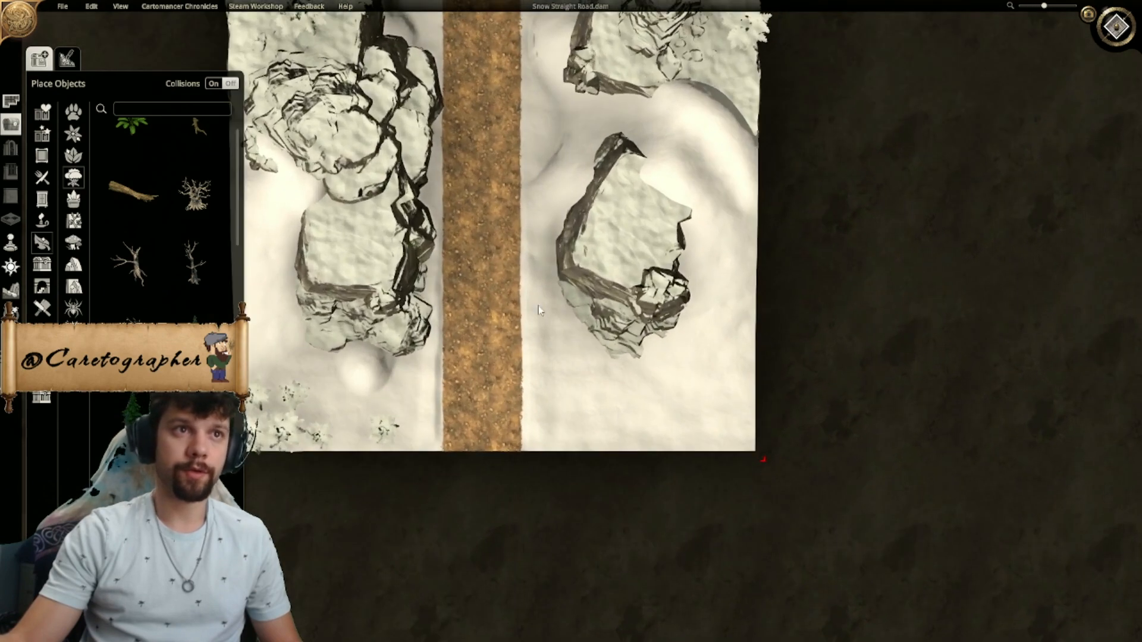
{"action": "scroll", "coordinate": [476, 362], "scroll_direction": "up", "scroll_amount": 2}
{"action": "right_click_drag", "start_coordinate": [477, 363], "coordinate": [380, 408]}
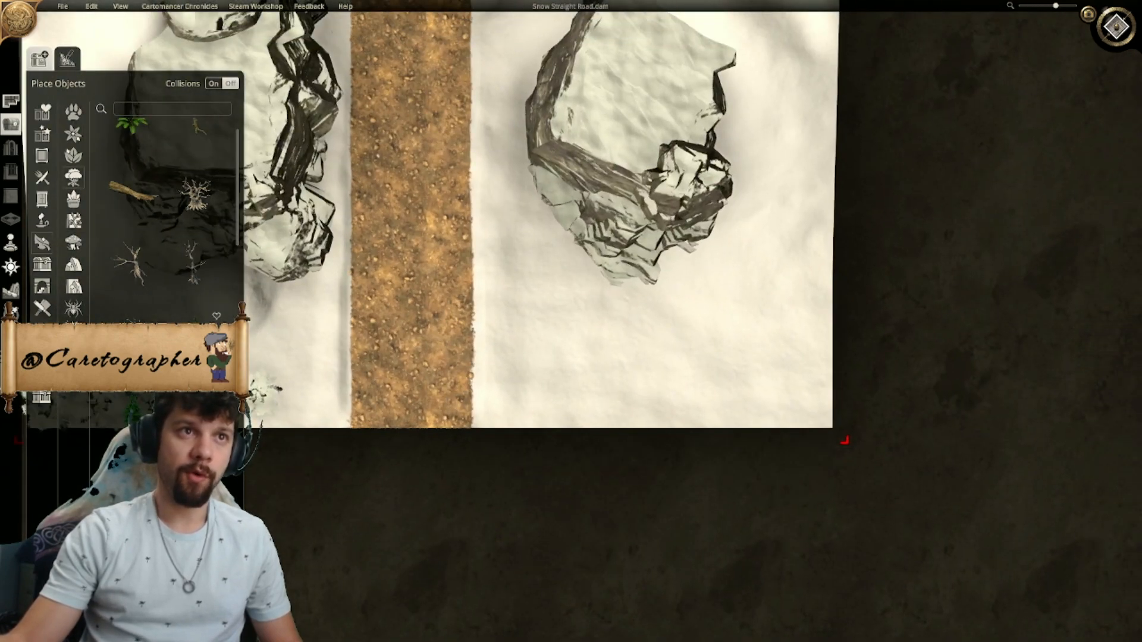
{"action": "left_click", "coordinate": [1116, 27]}
{"action": "scroll", "coordinate": [469, 270], "scroll_direction": "up", "scroll_amount": 3}
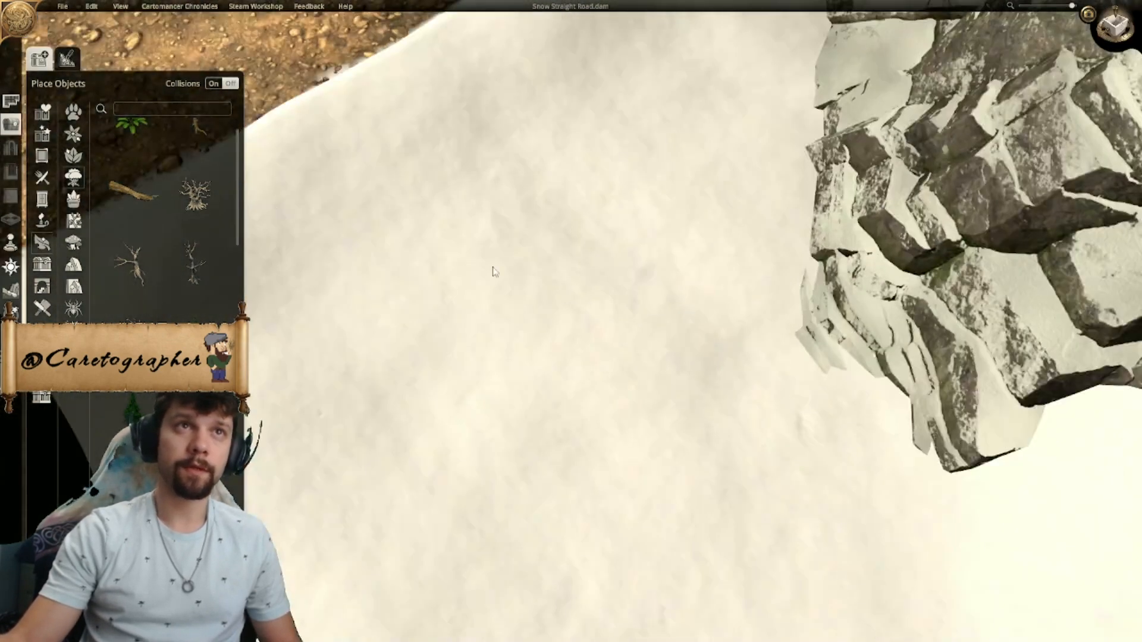
{"action": "scroll", "coordinate": [476, 262], "scroll_direction": "down", "scroll_amount": 3}
{"action": "scroll", "coordinate": [498, 198], "scroll_direction": "up", "scroll_amount": 5}
{"action": "middle_click_drag", "start_coordinate": [498, 198], "coordinate": [553, 391]}
{"action": "scroll", "coordinate": [553, 256], "scroll_direction": "down", "scroll_amount": 5}
{"action": "scroll", "coordinate": [520, 382], "scroll_direction": "up", "scroll_amount": 3}
- Delete the small sunken pine near the snow mound and put a copy of a neighboring pine in its place
{"action": "left_click", "coordinate": [608, 396]}
{"action": "key", "text": "s"}
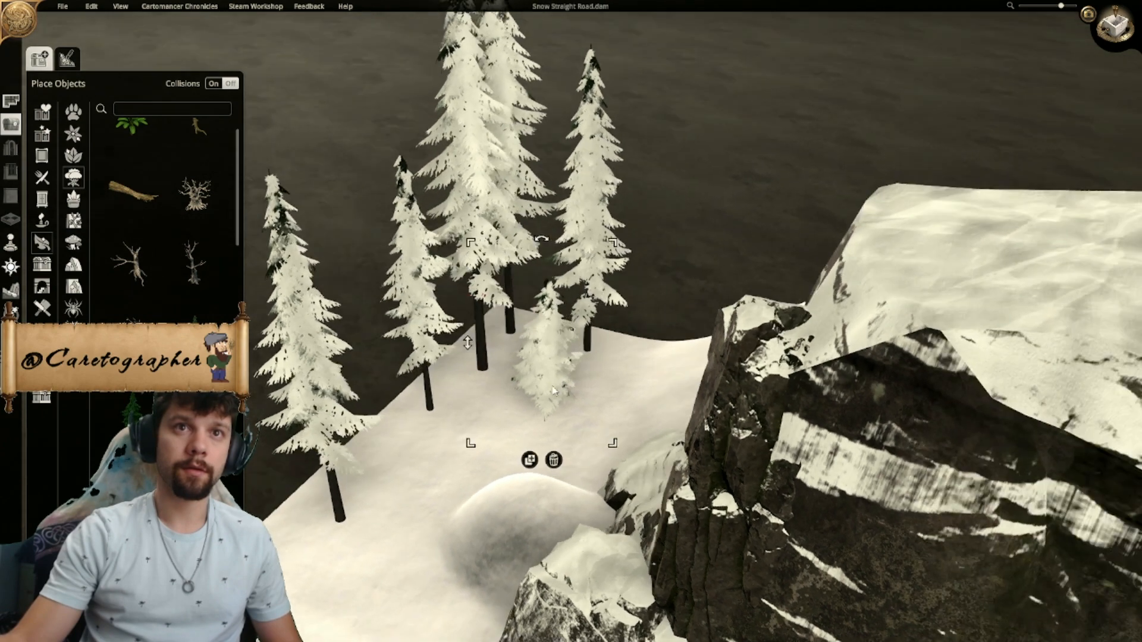
{"action": "left_click", "coordinate": [554, 460]}
{"action": "left_click", "coordinate": [413, 327]}
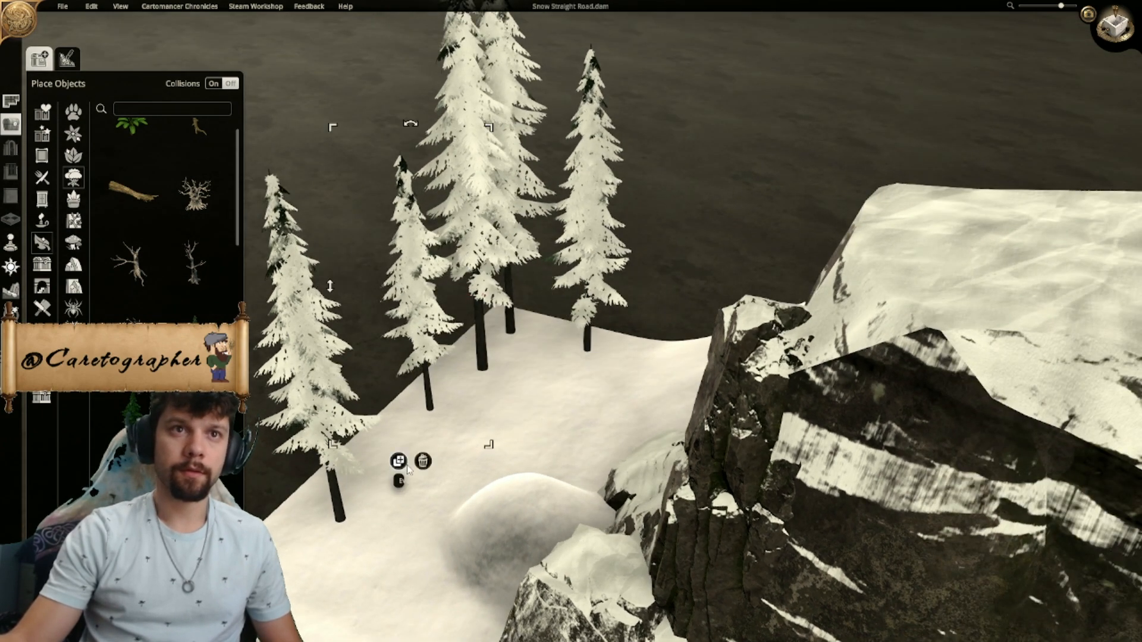
{"action": "left_click", "coordinate": [403, 460]}
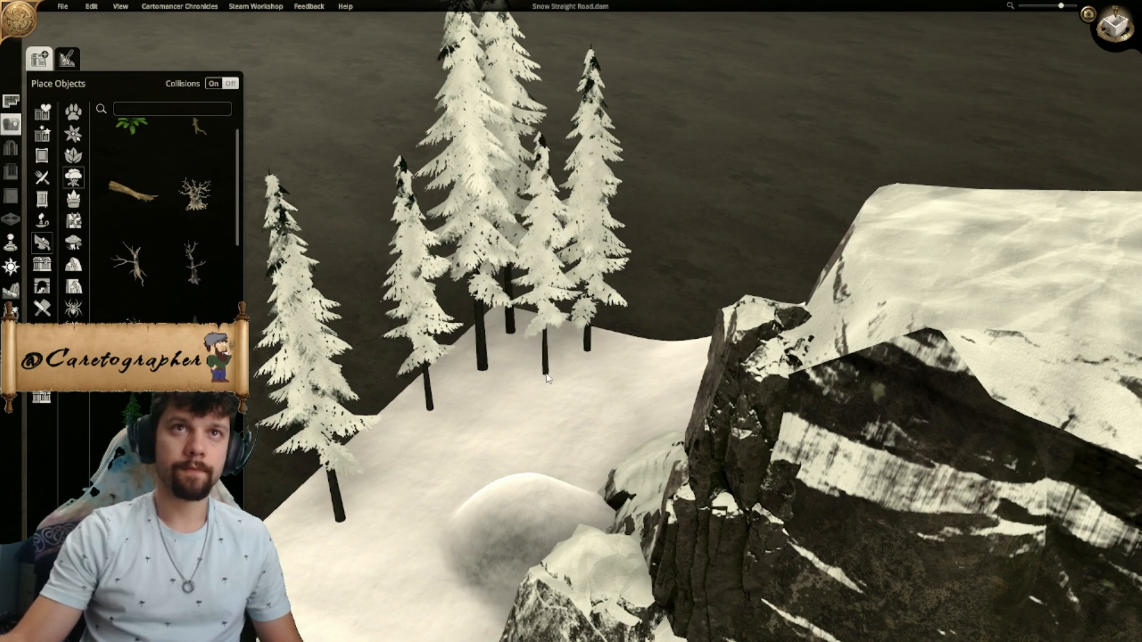
{"action": "left_click", "coordinate": [544, 383]}
- Examine the map's southern end from an angle and return to the top-down view
{"action": "scroll", "coordinate": [491, 420], "scroll_direction": "down", "scroll_amount": 4}
{"action": "middle_click_drag", "start_coordinate": [465, 391], "coordinate": [695, 399]}
{"action": "scroll", "coordinate": [708, 517], "scroll_direction": "down", "scroll_amount": 2}
{"action": "right_click_drag", "start_coordinate": [708, 517], "coordinate": [555, 471]}
{"action": "middle_click_drag", "start_coordinate": [556, 472], "coordinate": [714, 518]}
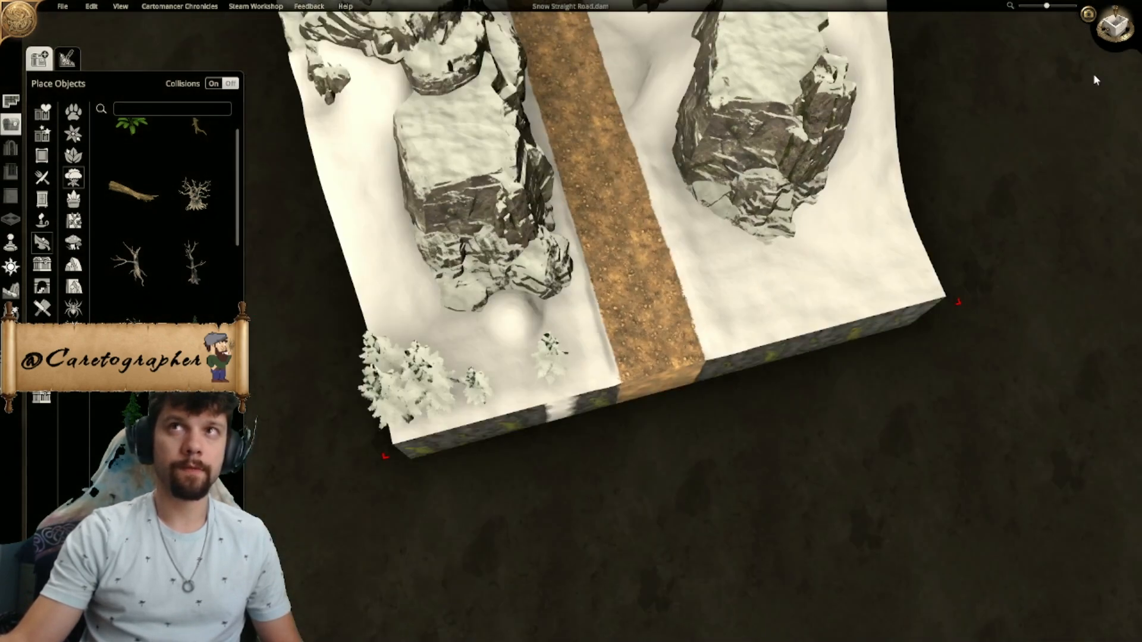
{"action": "left_click", "coordinate": [1111, 35]}
{"action": "right_click_drag", "start_coordinate": [562, 322], "coordinate": [503, 291]}
{"action": "scroll", "coordinate": [502, 292], "scroll_direction": "up", "scroll_amount": 3}
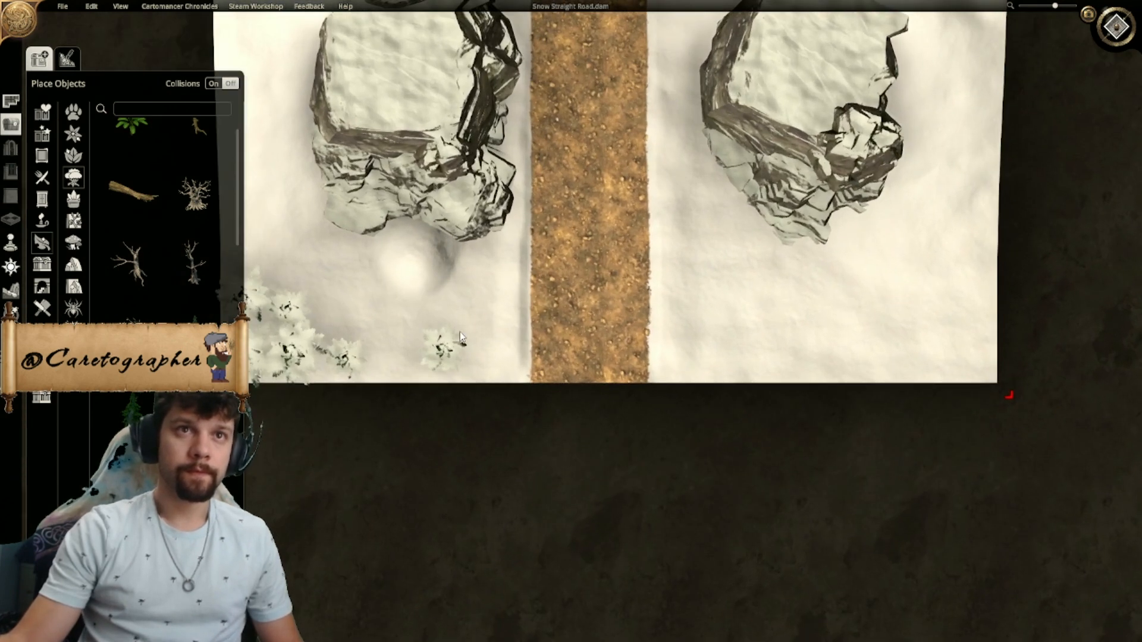
- Place two copies of a southwestern pine on the snow south of the southeastern cliff
{"action": "right_click_drag", "start_coordinate": [394, 376], "coordinate": [482, 404]}
{"action": "left_click", "coordinate": [390, 385]}
{"action": "left_click", "coordinate": [374, 435]}
{"action": "right_click_drag", "start_coordinate": [794, 412], "coordinate": [578, 407]}
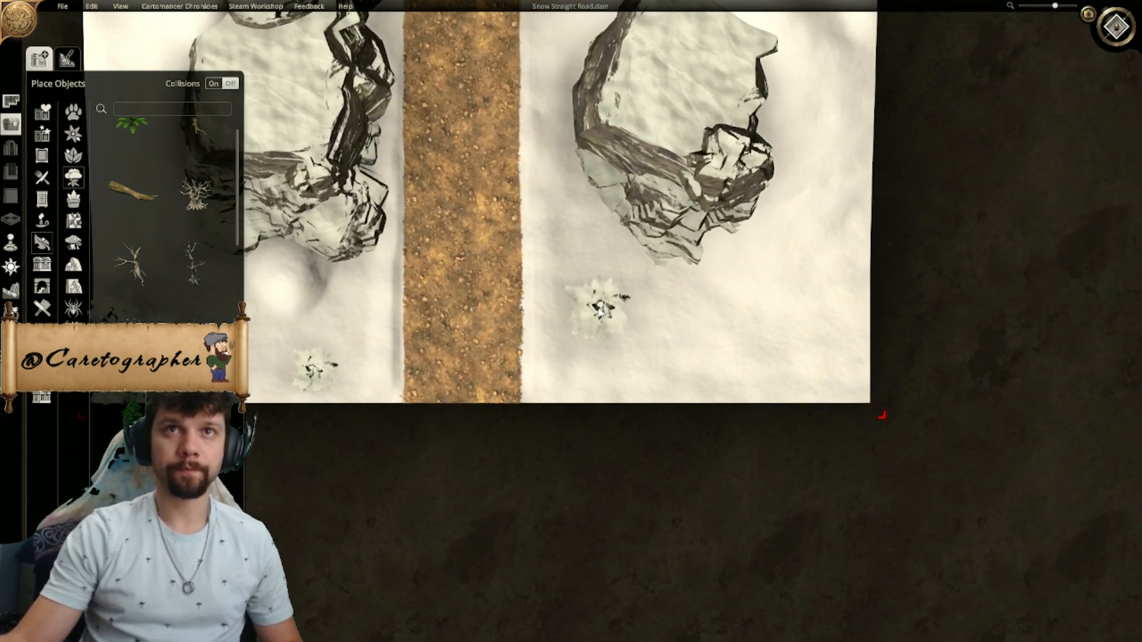
{"action": "left_click", "coordinate": [600, 289]}
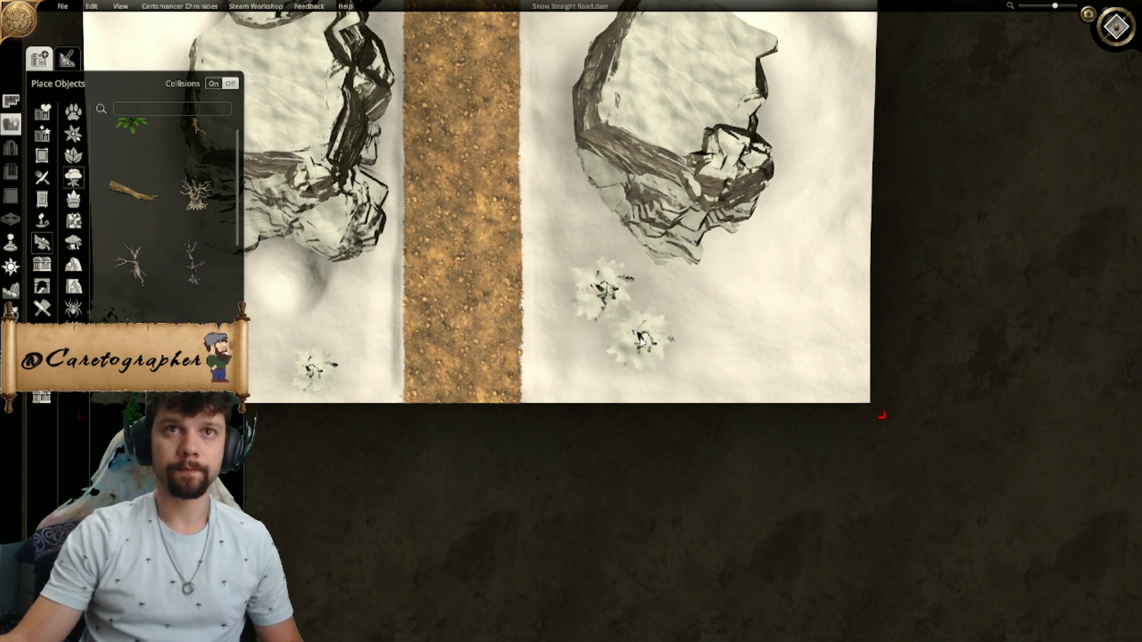
{"action": "left_click", "coordinate": [628, 389]}
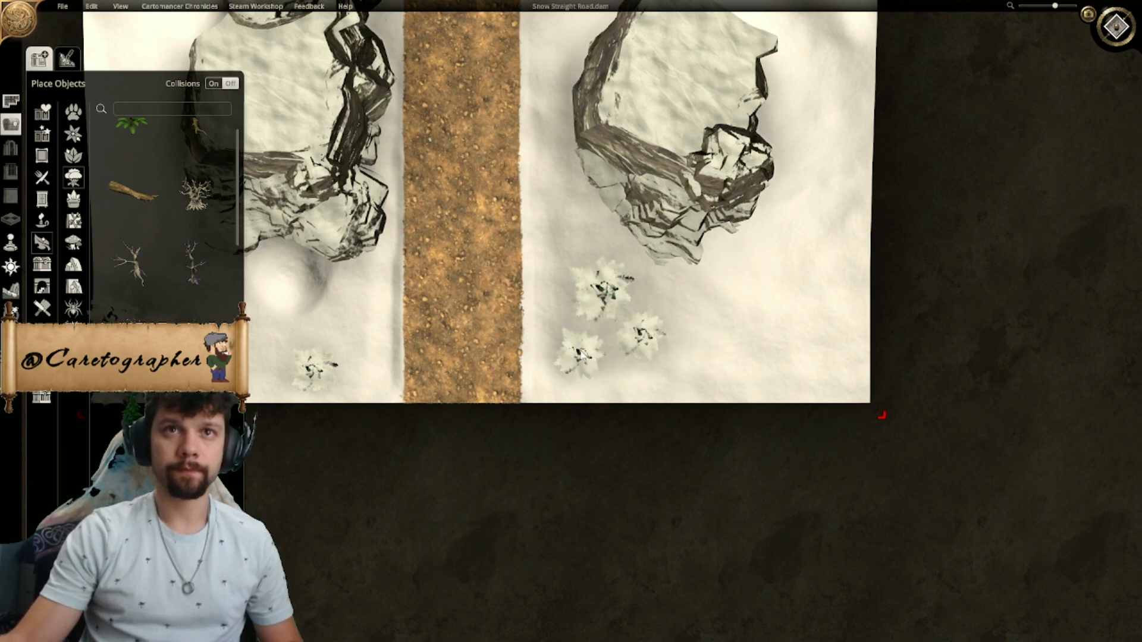
{"action": "right_click", "coordinate": [593, 344]}
- Copy another southwestern pine, reduce its size and place it beside the two pines south of the southeastern cliff
{"action": "right_click_drag", "start_coordinate": [430, 372], "coordinate": [534, 379]}
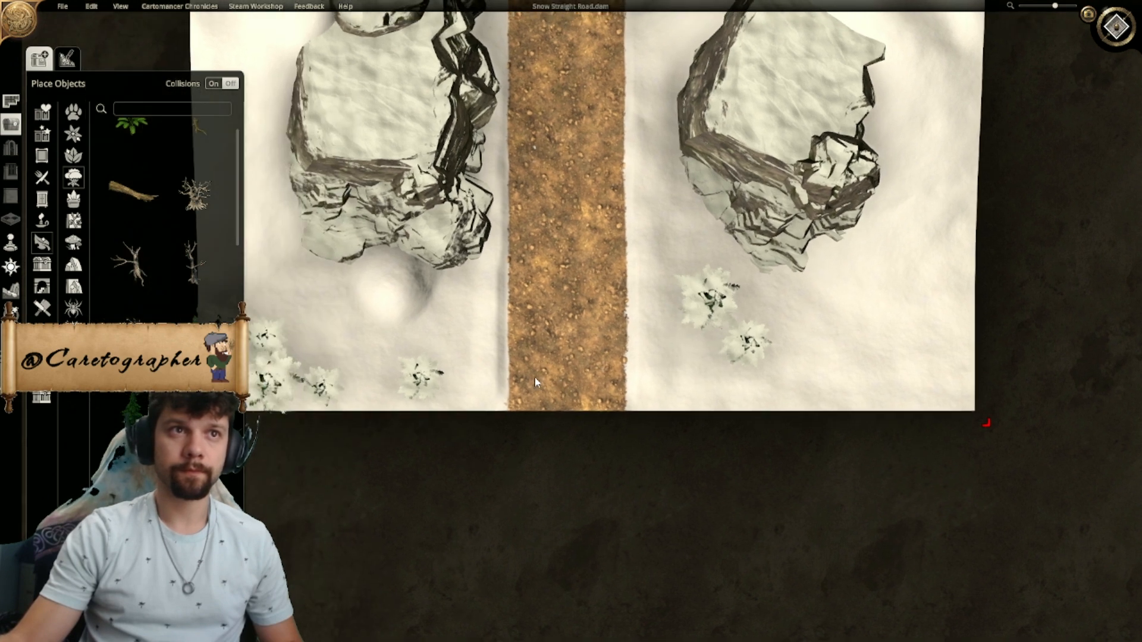
{"action": "left_click", "coordinate": [214, 315]}
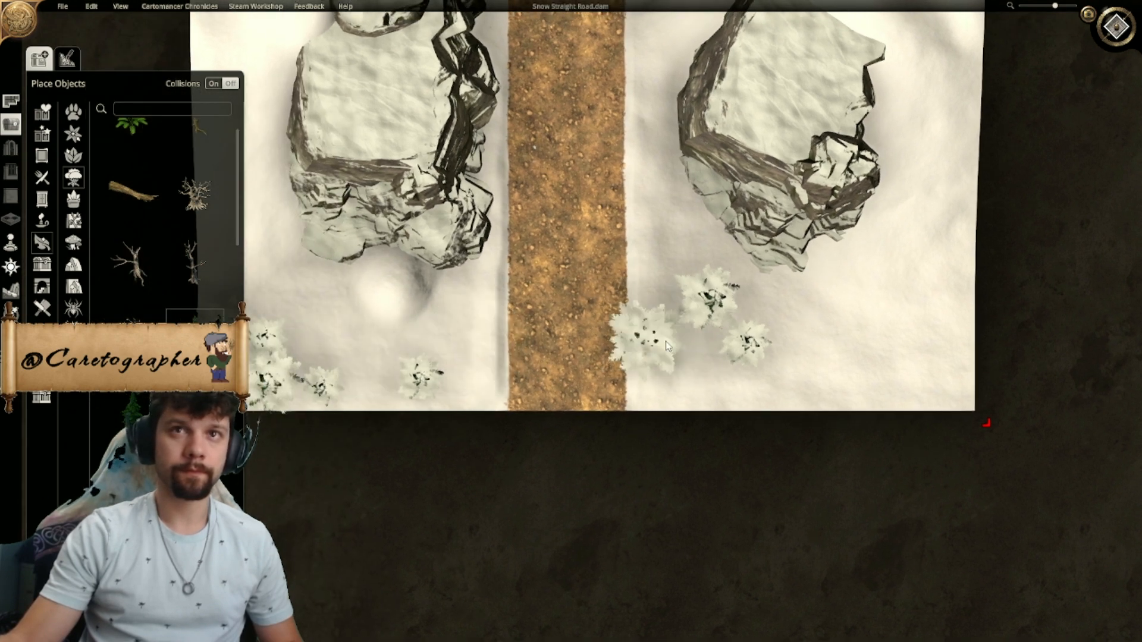
{"action": "left_click_drag", "start_coordinate": [740, 308], "coordinate": [713, 337]}
{"action": "left_click", "coordinate": [714, 382]}
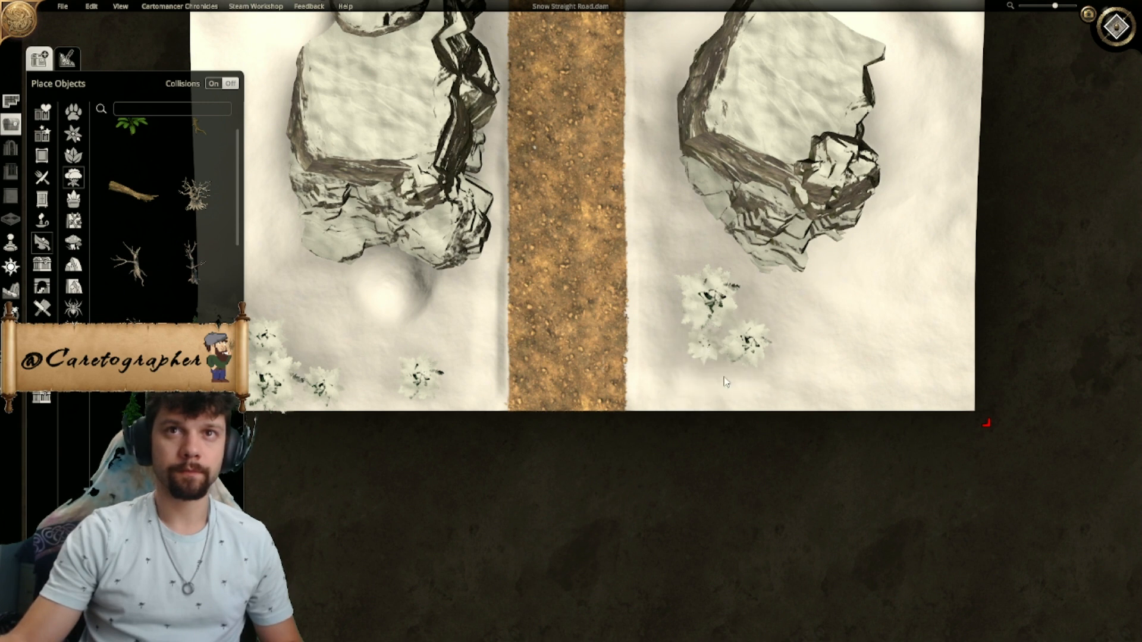
- Add two more pine copies to the southeastern cluster, one at the southern map edge and one on its eastern side
{"action": "right_click_drag", "start_coordinate": [348, 384], "coordinate": [477, 376]}
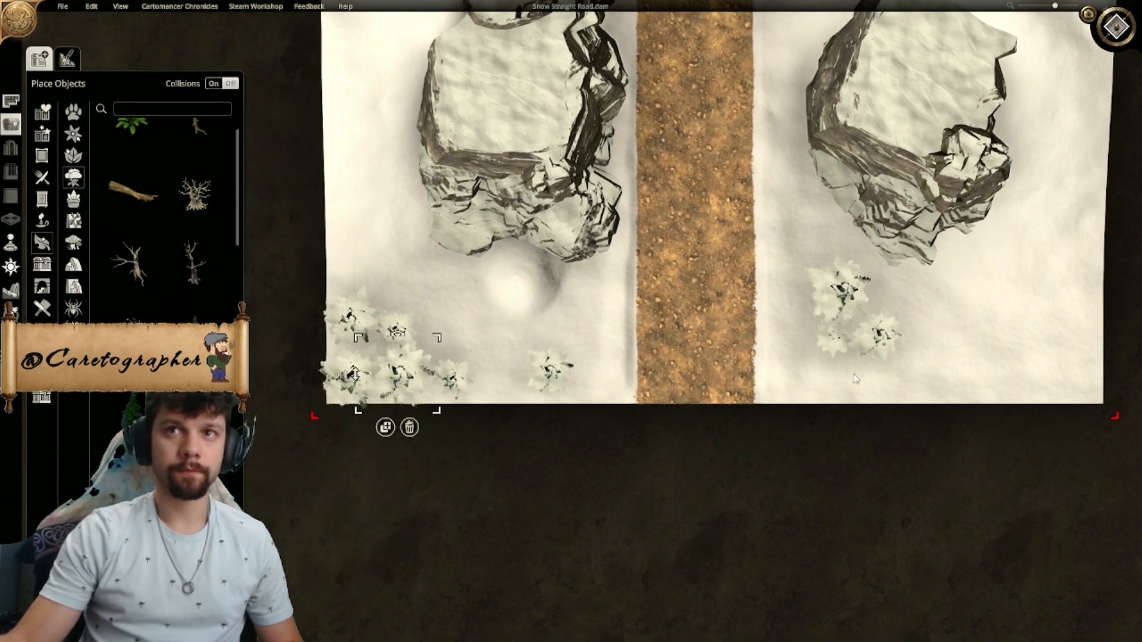
{"action": "right_click_drag", "start_coordinate": [850, 379], "coordinate": [723, 375]}
{"action": "left_click", "coordinate": [732, 379]}
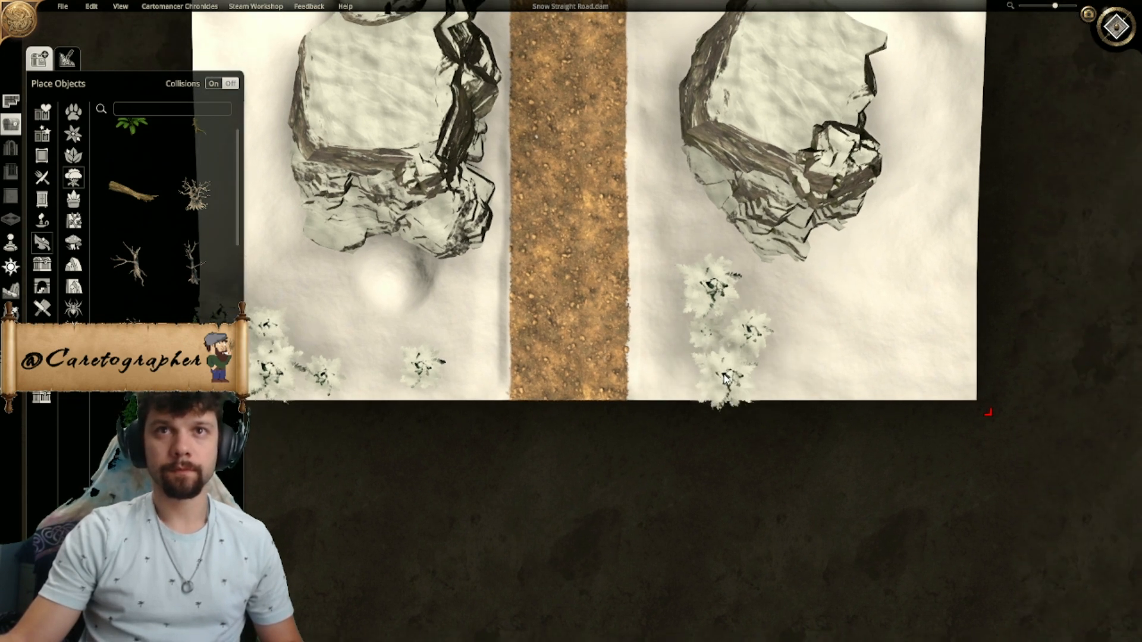
{"action": "right_click_drag", "start_coordinate": [815, 357], "coordinate": [711, 355]}
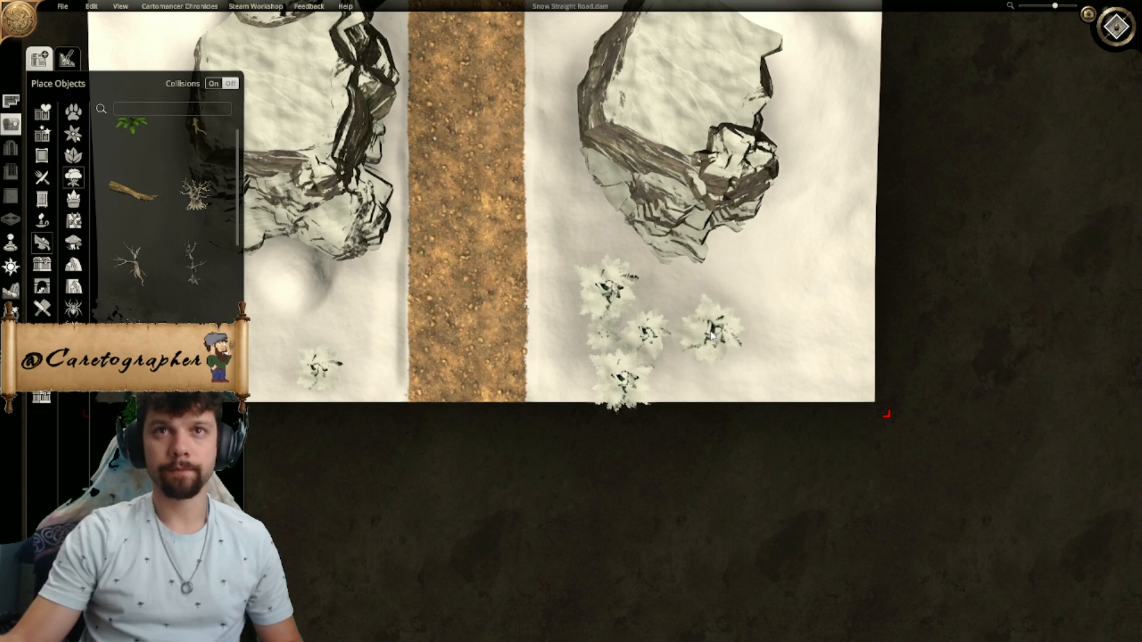
{"action": "left_click", "coordinate": [700, 389]}
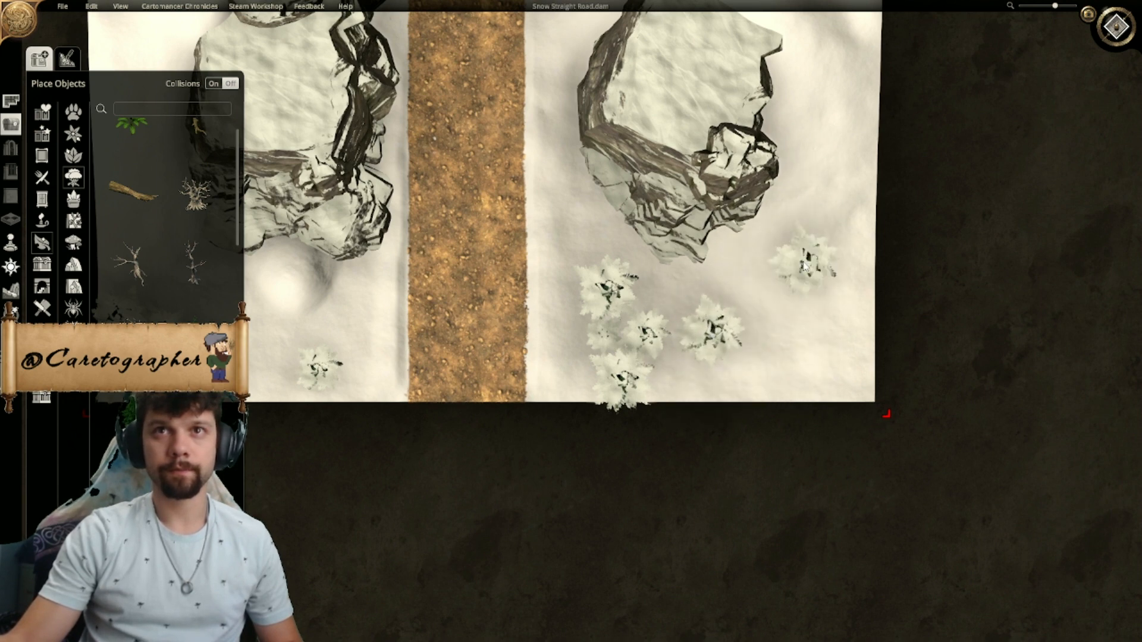
{"action": "right_click_drag", "start_coordinate": [845, 218], "coordinate": [818, 239]}
{"action": "right_click", "coordinate": [815, 244]}
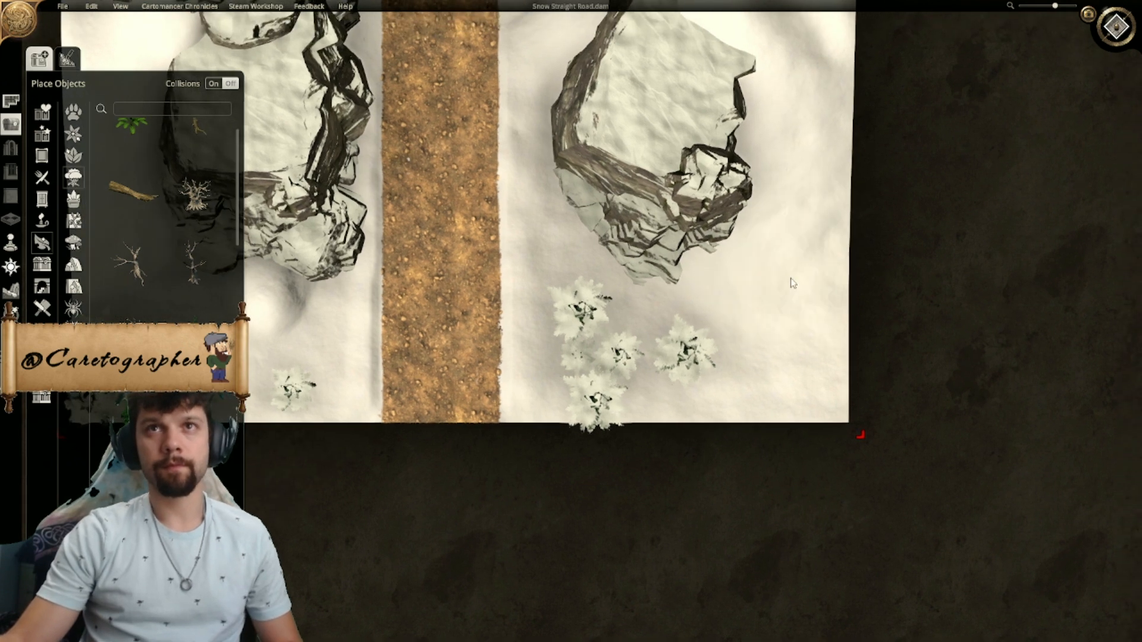
- Duplicate a pine in the southeastern cluster and fill out the group along the southern map edge
{"action": "scroll", "coordinate": [785, 292], "scroll_direction": "down", "scroll_amount": 3}
{"action": "right_click_drag", "start_coordinate": [768, 383], "coordinate": [724, 443]}
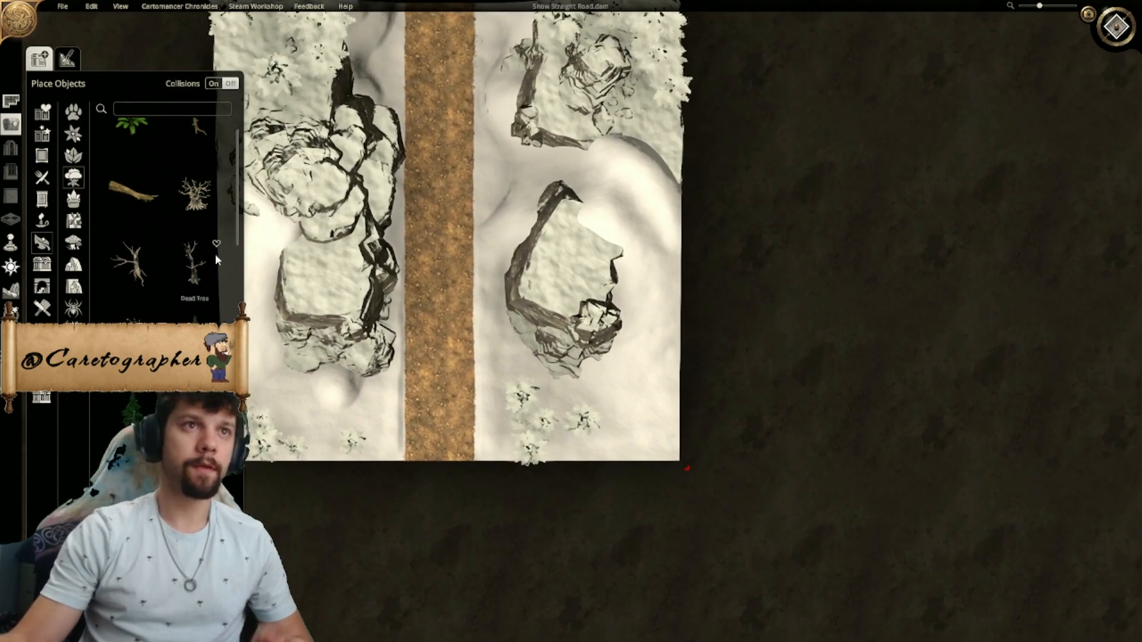
{"action": "right_click_drag", "start_coordinate": [647, 271], "coordinate": [628, 380]}
{"action": "right_click_drag", "start_coordinate": [615, 467], "coordinate": [601, 316]}
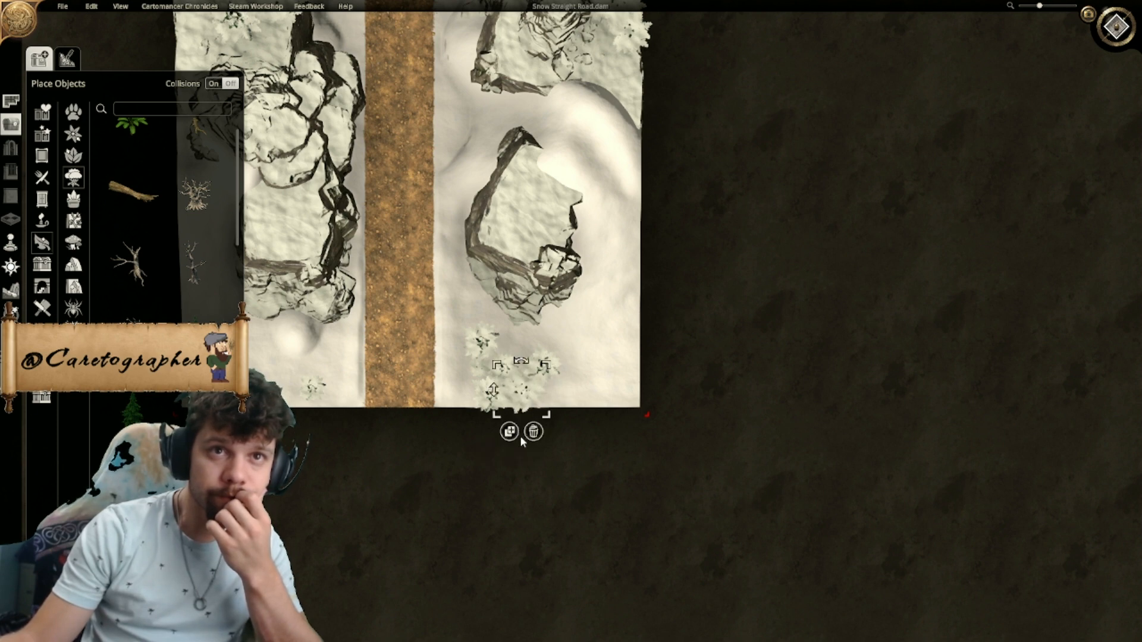
{"action": "left_click", "coordinate": [511, 433]}
{"action": "right_click_drag", "start_coordinate": [717, 368], "coordinate": [1027, 395]}
{"action": "scroll", "coordinate": [861, 443], "scroll_direction": "down", "scroll_amount": 3}
{"action": "right_click_drag", "start_coordinate": [857, 443], "coordinate": [806, 507]}
- Examine the pine arrangement across the whole map in the angled and top-down views
{"action": "left_click", "coordinate": [1116, 28]}
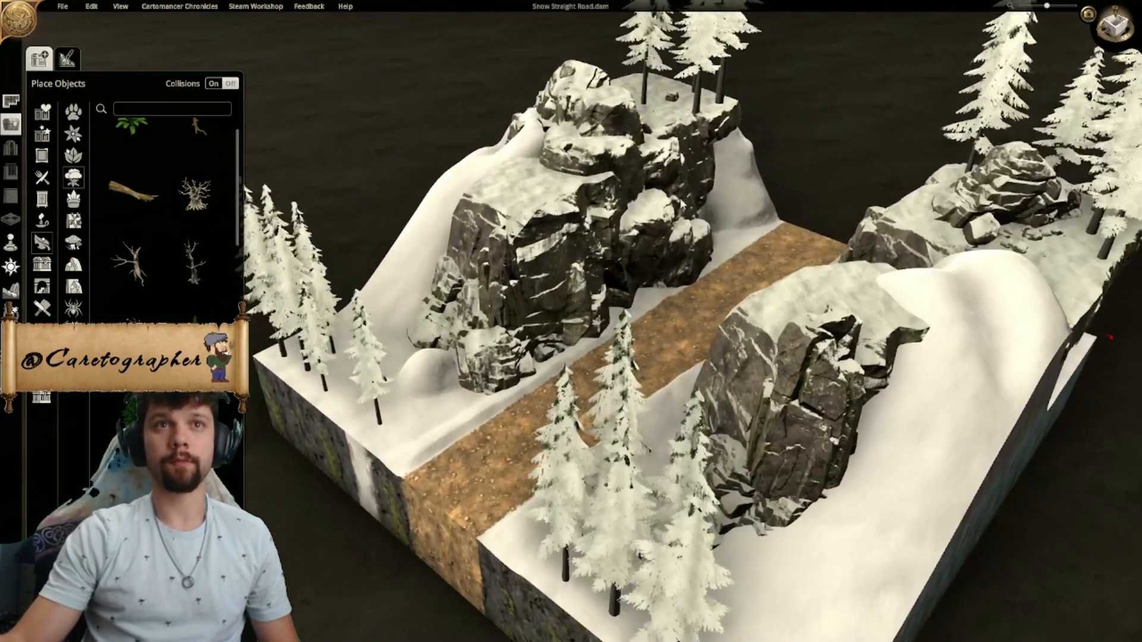
{"action": "scroll", "coordinate": [683, 204], "scroll_direction": "down", "scroll_amount": 3}
{"action": "middle_click_drag", "start_coordinate": [683, 204], "coordinate": [918, 328]}
{"action": "scroll", "coordinate": [569, 252], "scroll_direction": "up", "scroll_amount": 1}
{"action": "scroll", "coordinate": [569, 253], "scroll_direction": "down", "scroll_amount": 2}
{"action": "left_click", "coordinate": [1116, 27]}
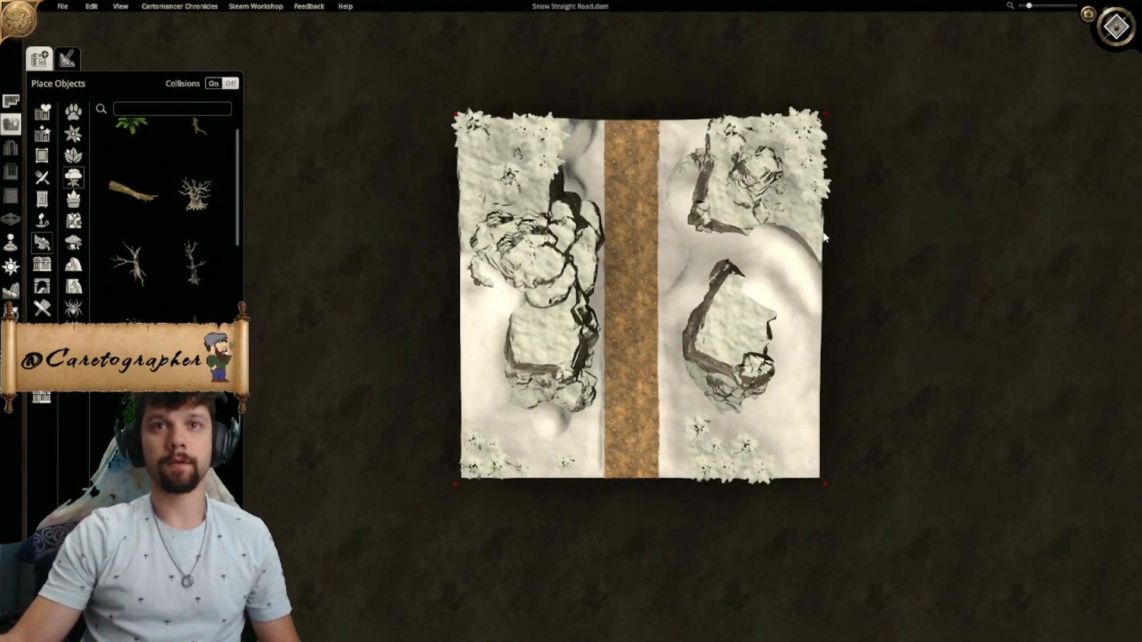
{"action": "scroll", "coordinate": [631, 271], "scroll_direction": "up", "scroll_amount": 2}
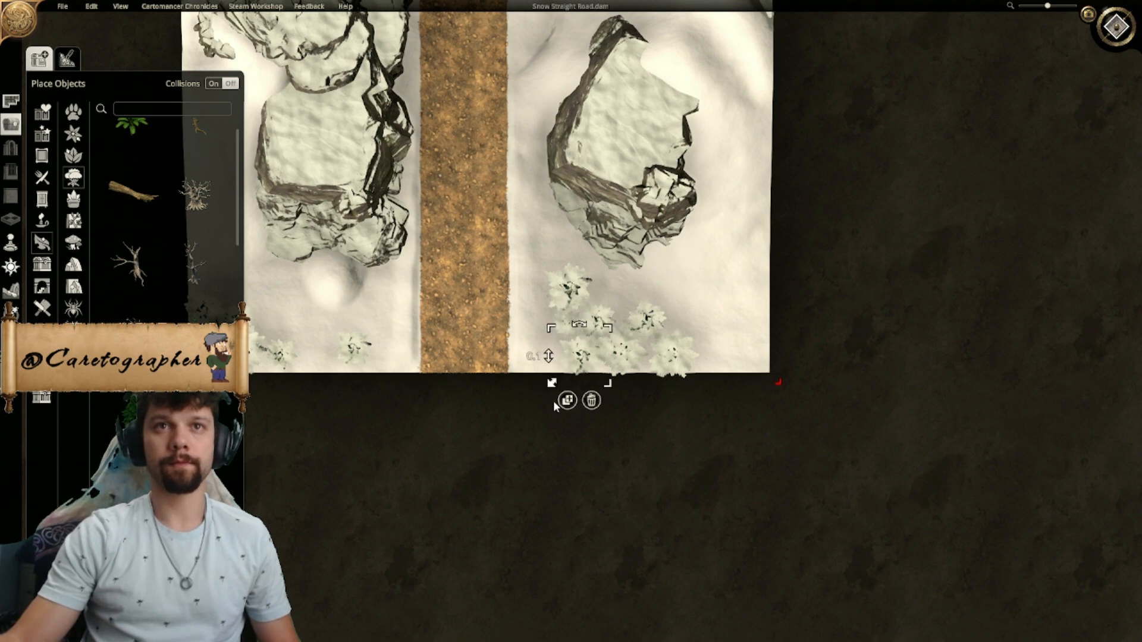
{"action": "left_click", "coordinate": [537, 276]}
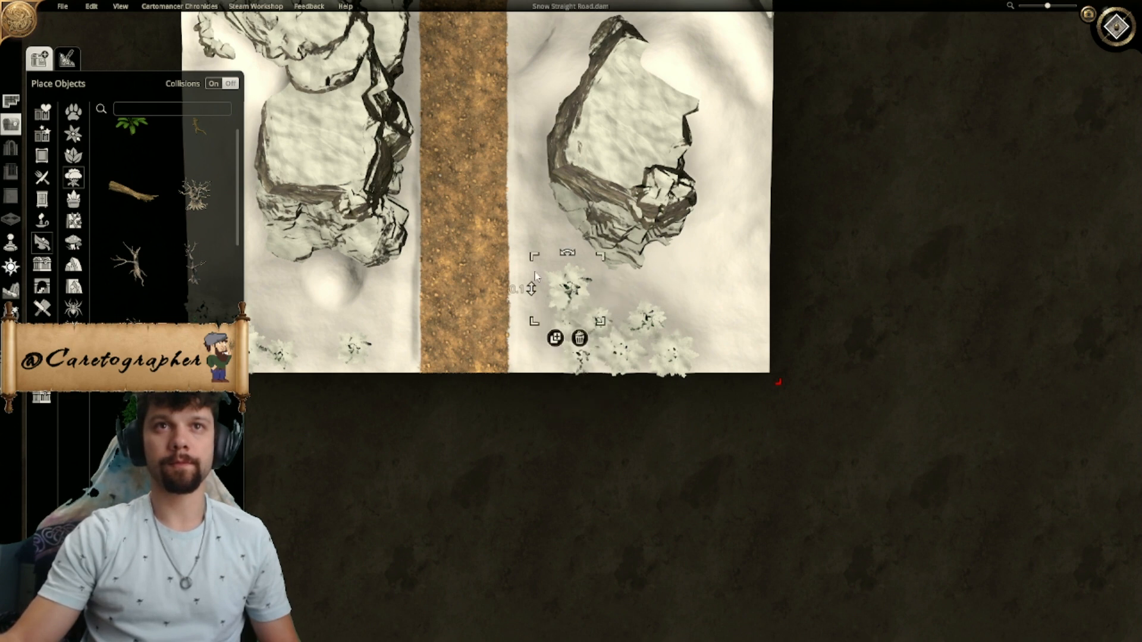
{"action": "scroll", "coordinate": [853, 306], "scroll_direction": "down", "scroll_amount": 5}
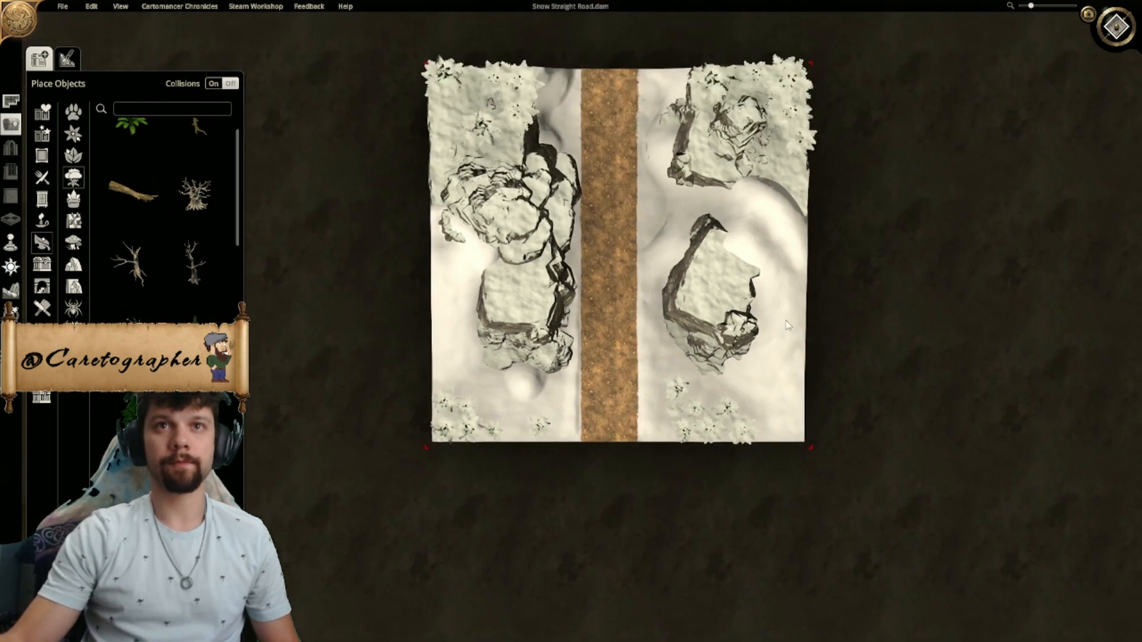
{"action": "scroll", "coordinate": [761, 398], "scroll_direction": "up", "scroll_amount": 5}
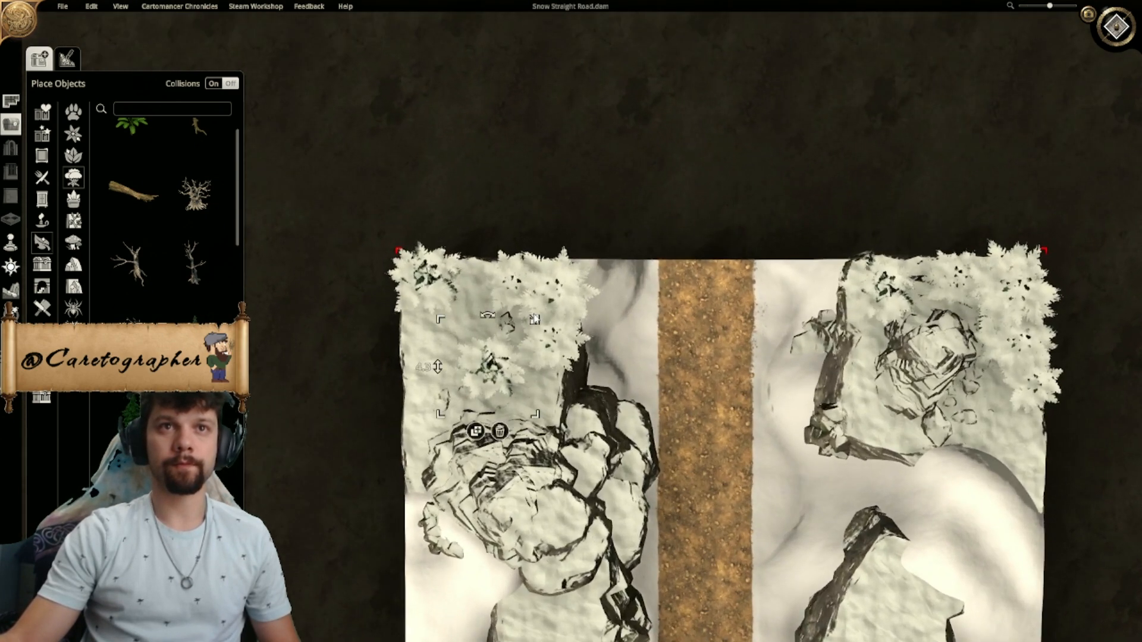
- Slightly enlarge several of the pines on the northwestern cliff top
{"action": "left_click_drag", "start_coordinate": [534, 316], "coordinate": [541, 310]}
{"action": "left_click", "coordinate": [409, 268]}
{"action": "left_click_drag", "start_coordinate": [474, 232], "coordinate": [479, 227]}
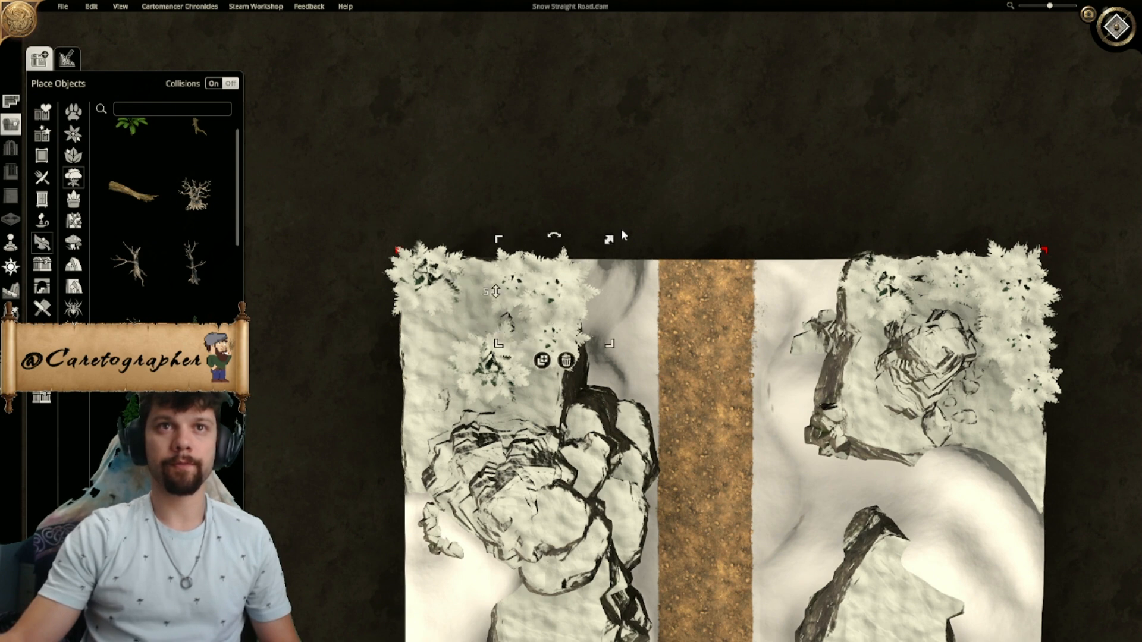
- Slightly adjust the sizes of the pines along the top of the northeastern cliff, enlarging the one beside the road and the corner one
{"action": "right_click_drag", "start_coordinate": [742, 343], "coordinate": [471, 323]}
{"action": "left_click", "coordinate": [605, 269]}
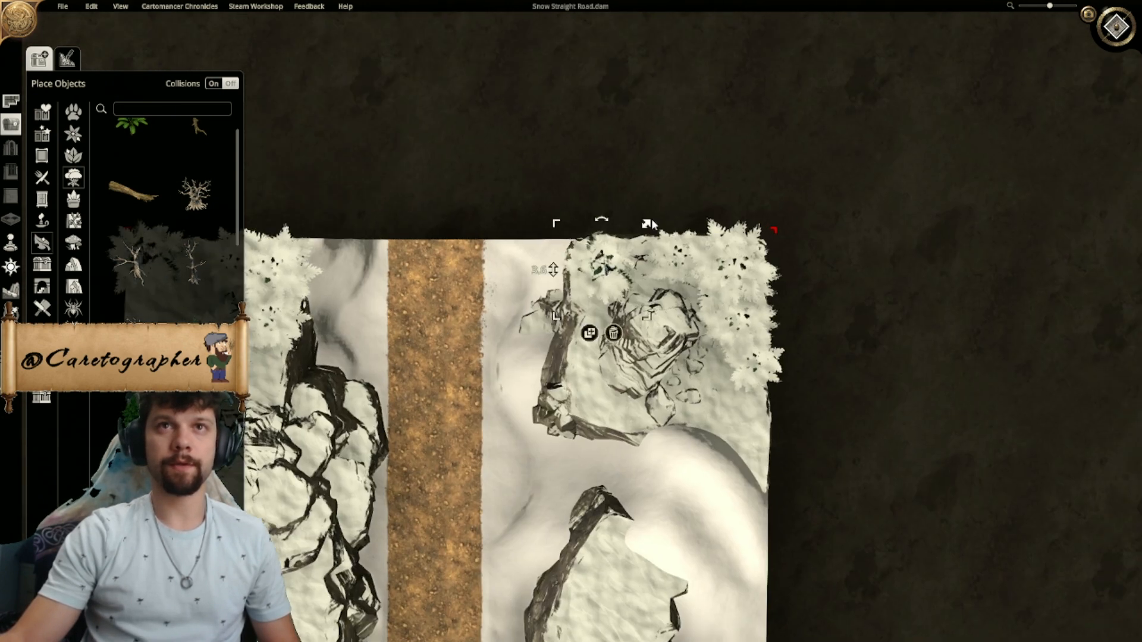
{"action": "left_click_drag", "start_coordinate": [650, 224], "coordinate": [656, 219]}
{"action": "left_click_drag", "start_coordinate": [784, 203], "coordinate": [798, 203]}
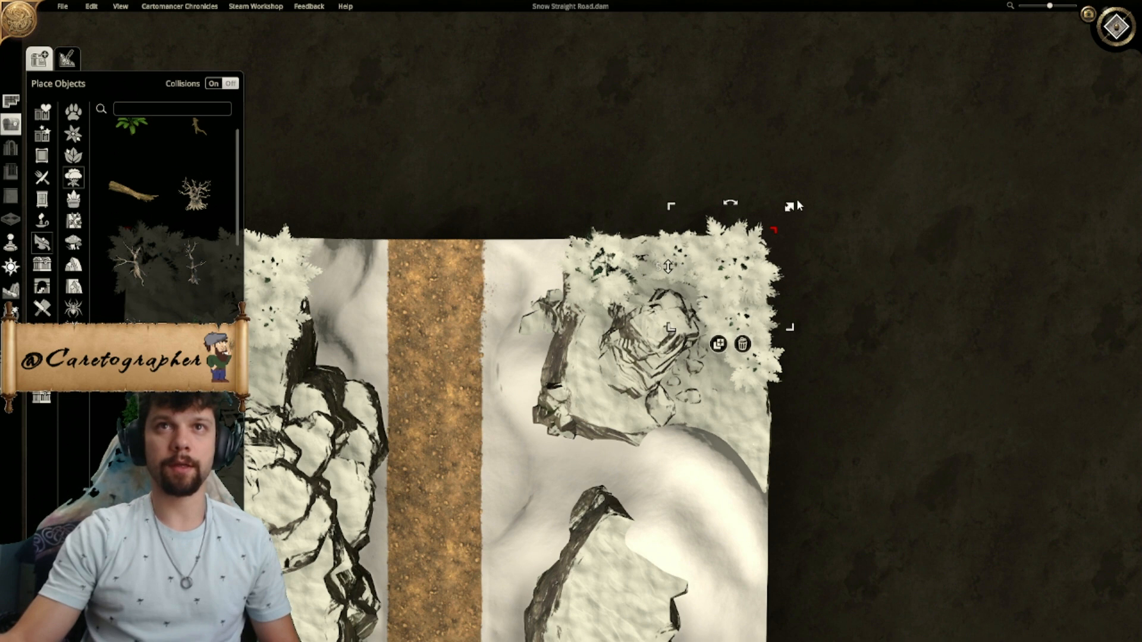
{"action": "mouse_move", "coordinate": [671, 249]}
{"action": "left_click_drag", "start_coordinate": [637, 221], "coordinate": [628, 212]}
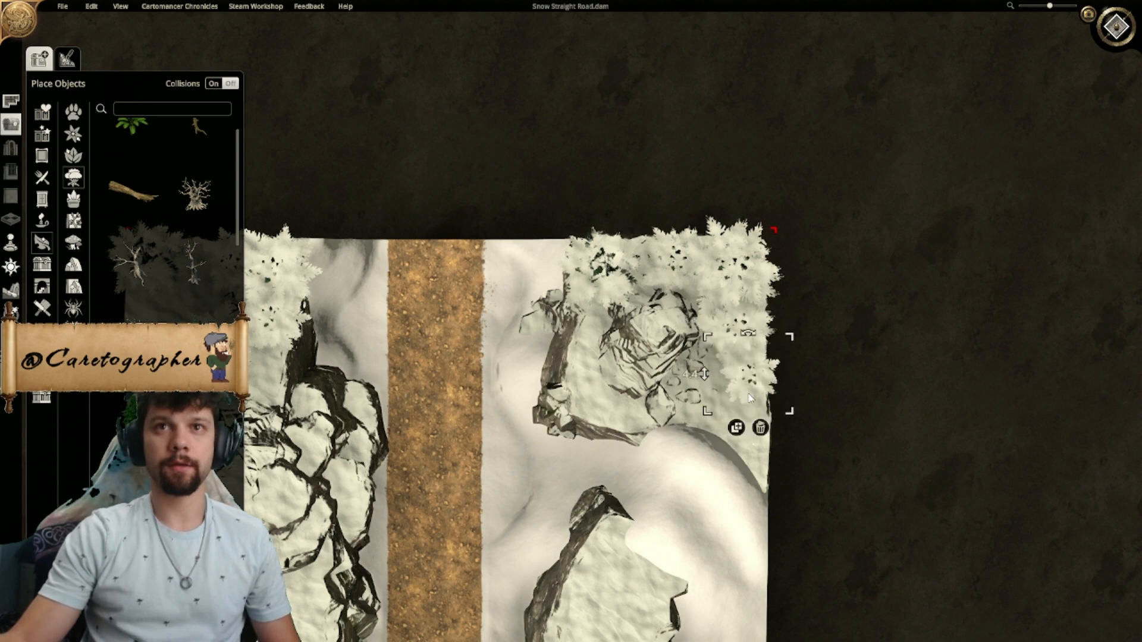
- Look through the plant objects for a shrub that suits the snowy southern ground and pick one
{"action": "scroll", "coordinate": [854, 427], "scroll_direction": "down", "scroll_amount": 5}
{"action": "middle_click_drag", "start_coordinate": [802, 394], "coordinate": [882, 409]}
{"action": "scroll", "coordinate": [591, 488], "scroll_direction": "up", "scroll_amount": 3}
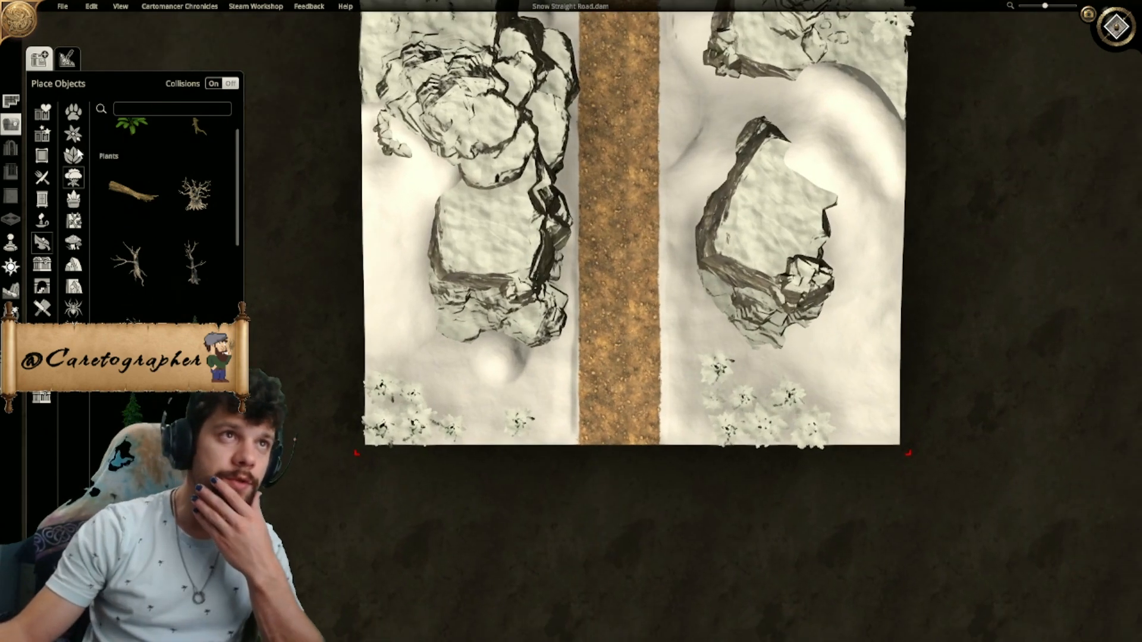
{"action": "left_click", "coordinate": [73, 156]}
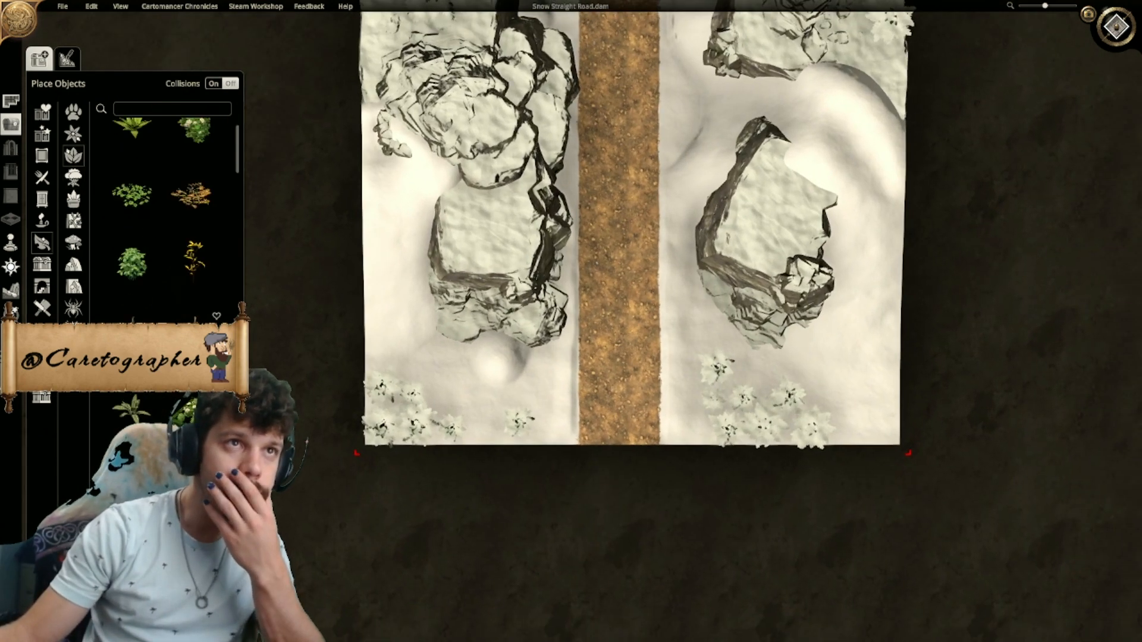
{"action": "scroll", "coordinate": [163, 214], "scroll_direction": "down", "scroll_amount": 3}
{"action": "scroll", "coordinate": [164, 232], "scroll_direction": "down", "scroll_amount": 2}
{"action": "scroll", "coordinate": [198, 320], "scroll_direction": "down", "scroll_amount": 1}
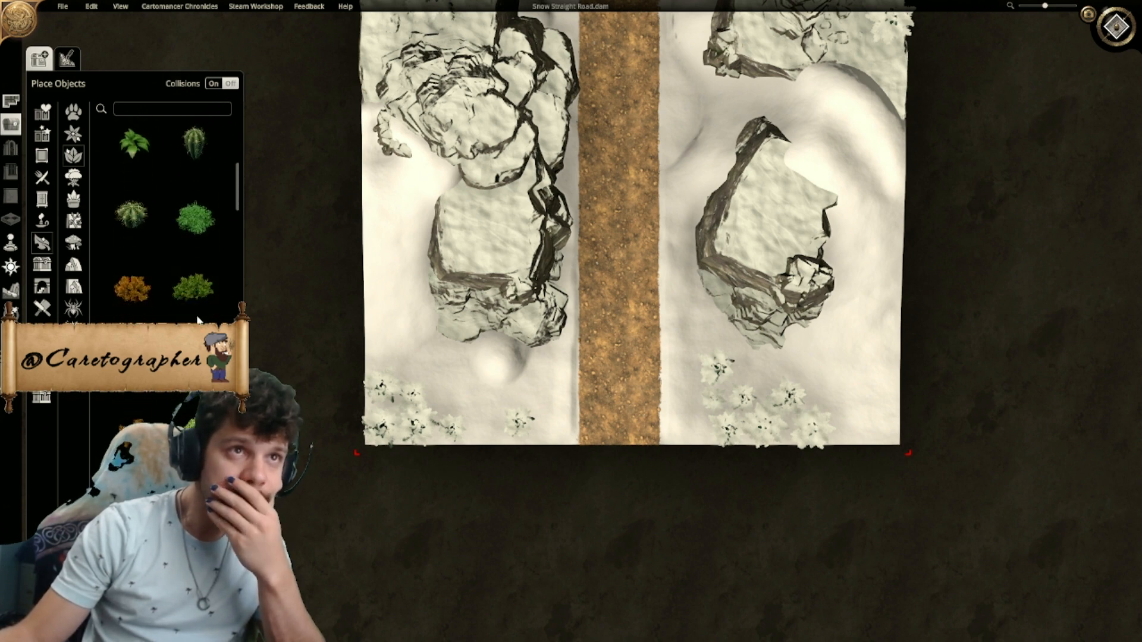
{"action": "left_click", "coordinate": [195, 287]}
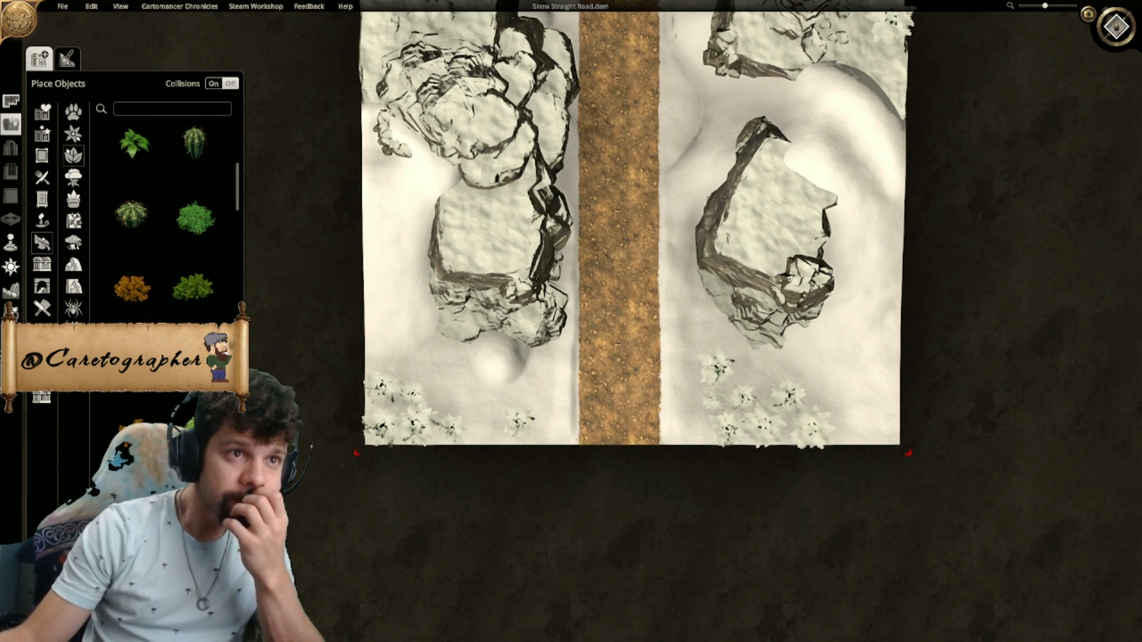
{"action": "scroll", "coordinate": [167, 208], "scroll_direction": "down", "scroll_amount": 5}
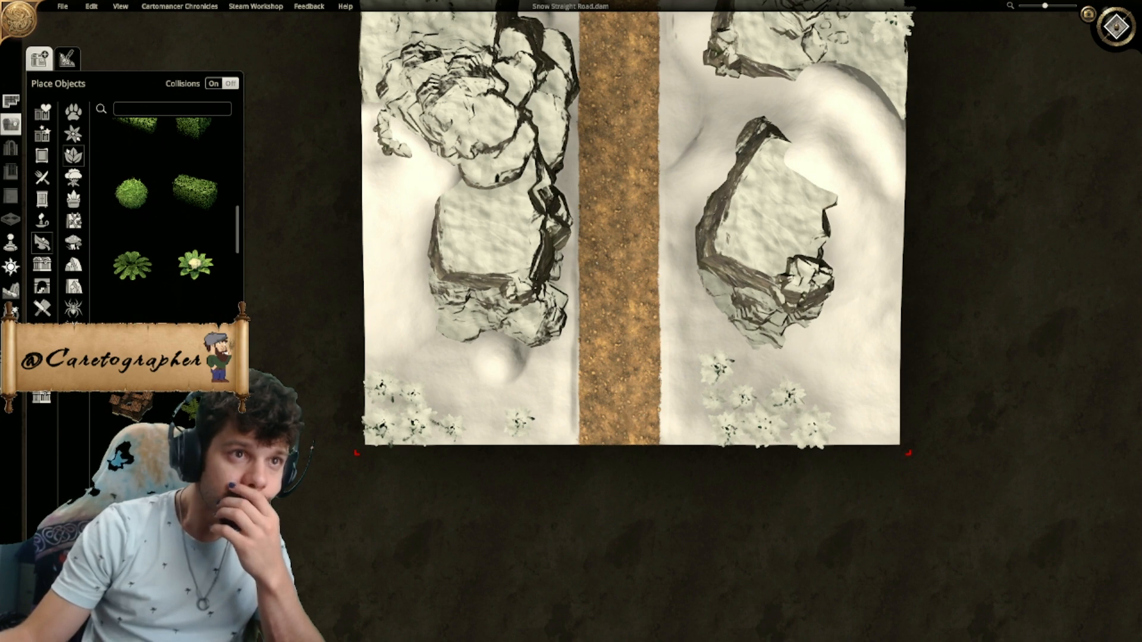
{"action": "scroll", "coordinate": [164, 208], "scroll_direction": "down", "scroll_amount": 4}
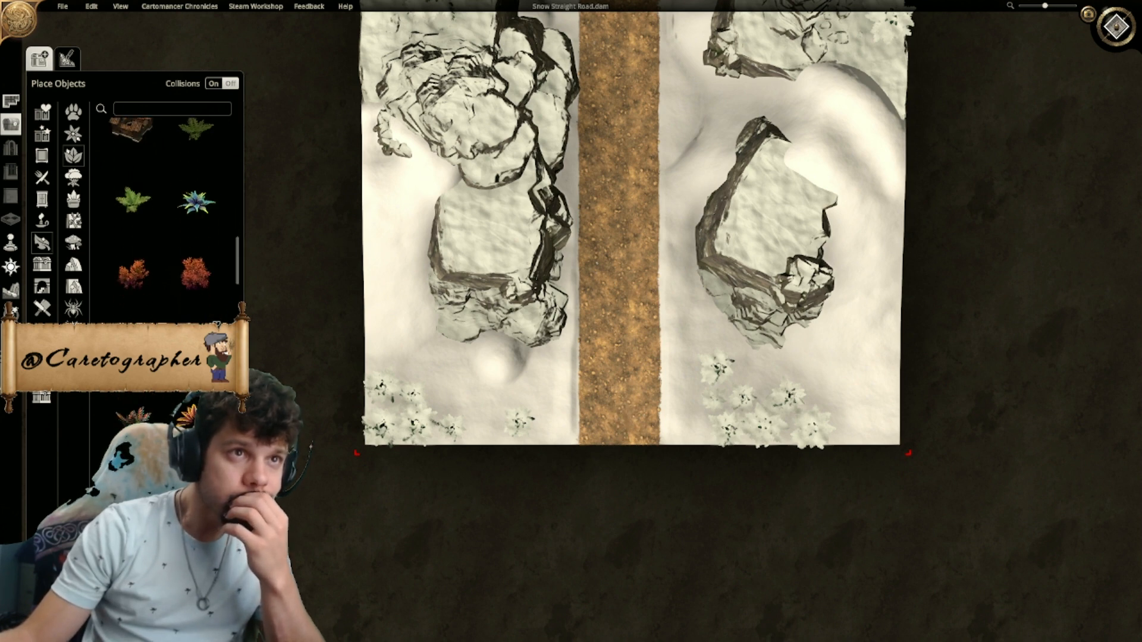
{"action": "scroll", "coordinate": [181, 399], "scroll_direction": "down", "scroll_amount": 4}
{"action": "scroll", "coordinate": [192, 418], "scroll_direction": "down", "scroll_amount": 8}
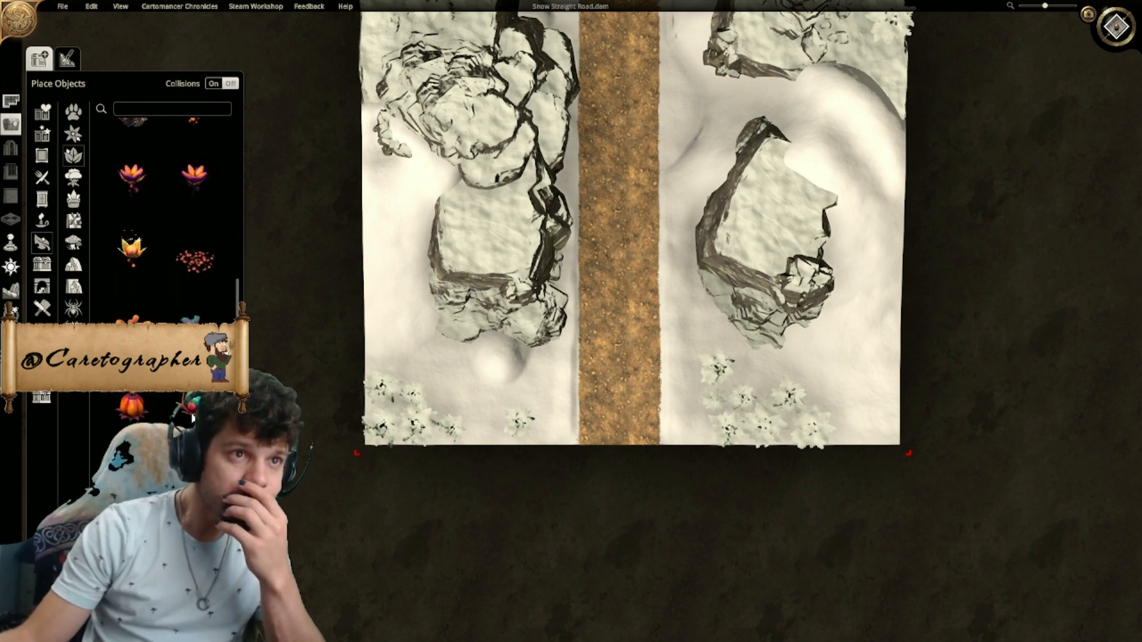
{"action": "scroll", "coordinate": [192, 418], "scroll_direction": "down", "scroll_amount": 4}
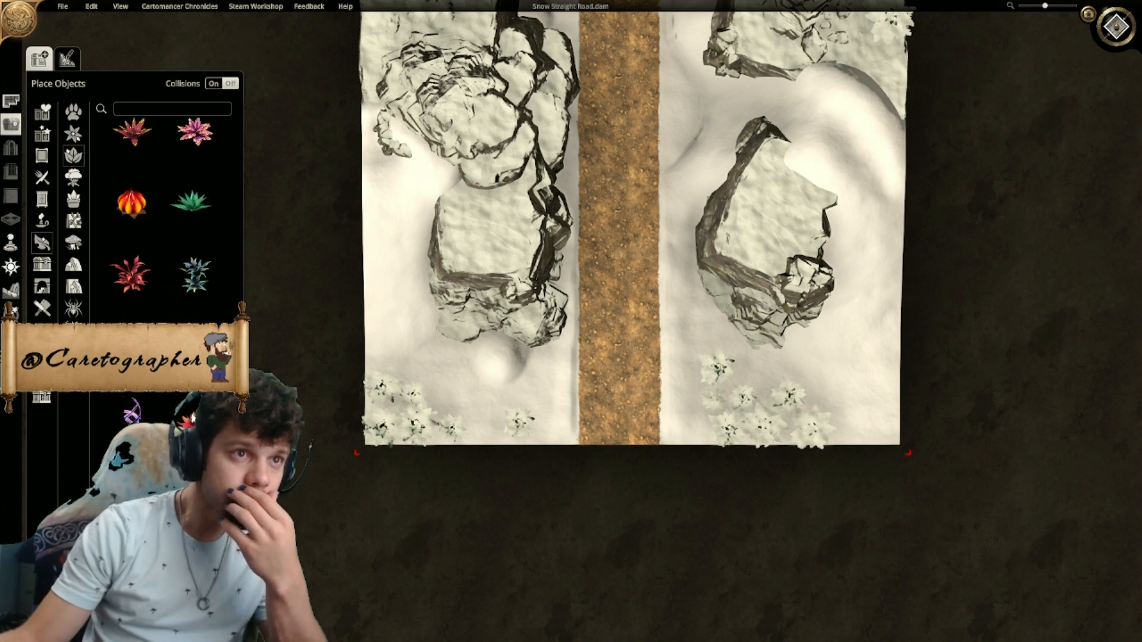
{"action": "scroll", "coordinate": [192, 418], "scroll_direction": "down", "scroll_amount": 4}
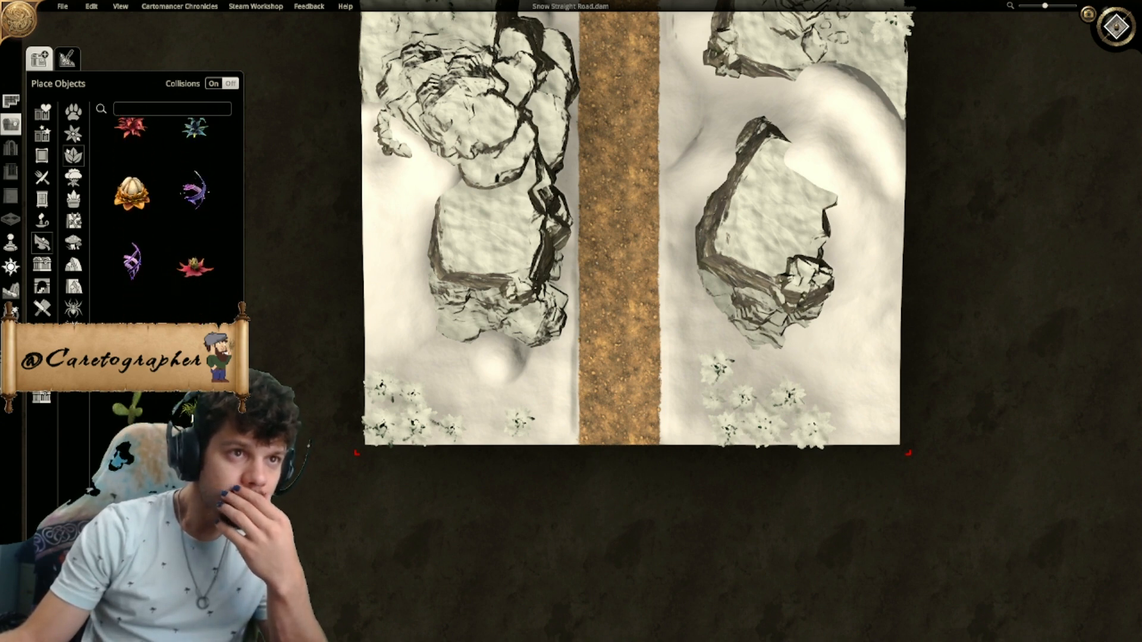
{"action": "scroll", "coordinate": [192, 419], "scroll_direction": "down", "scroll_amount": 6}
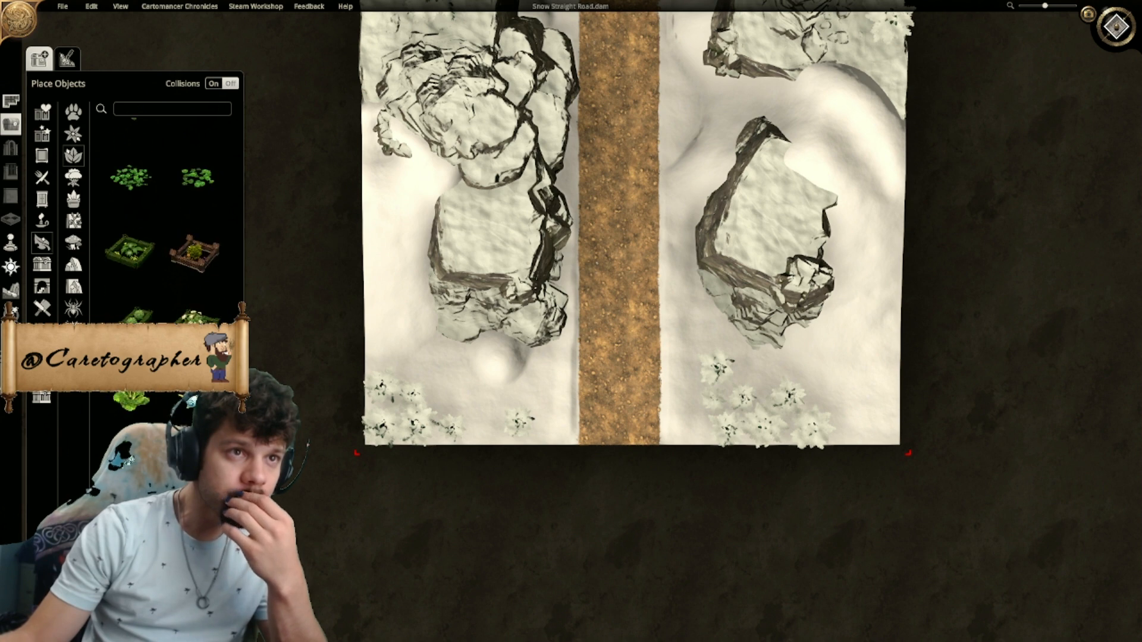
{"action": "scroll", "coordinate": [192, 418], "scroll_direction": "down", "scroll_amount": 3}
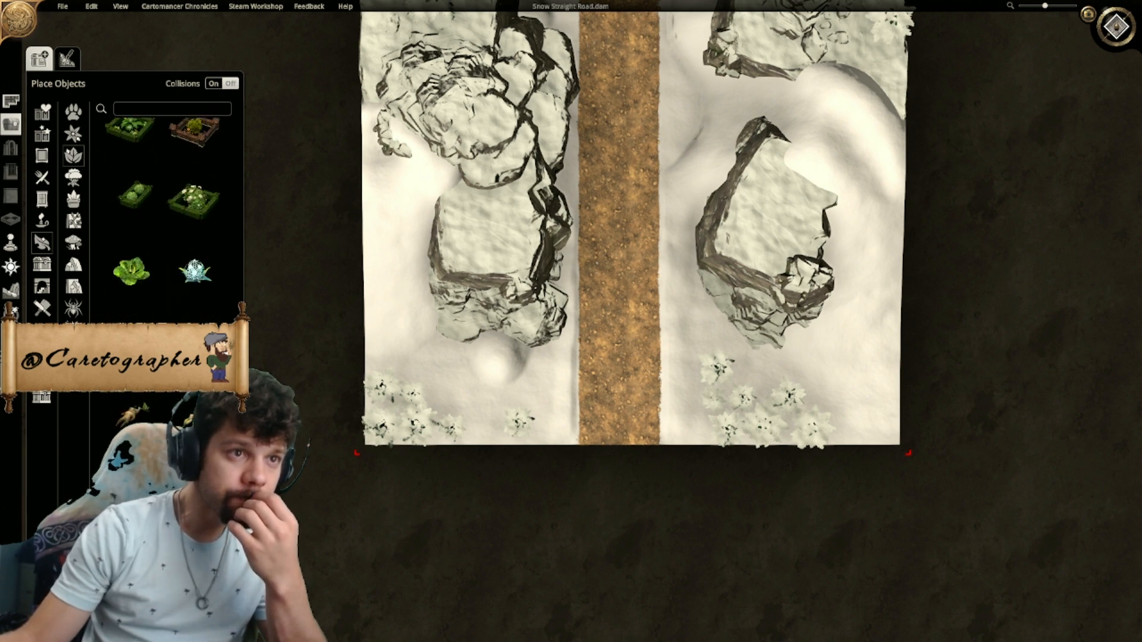
{"action": "scroll", "coordinate": [191, 418], "scroll_direction": "down", "scroll_amount": 2}
{"action": "left_click", "coordinate": [130, 426]}
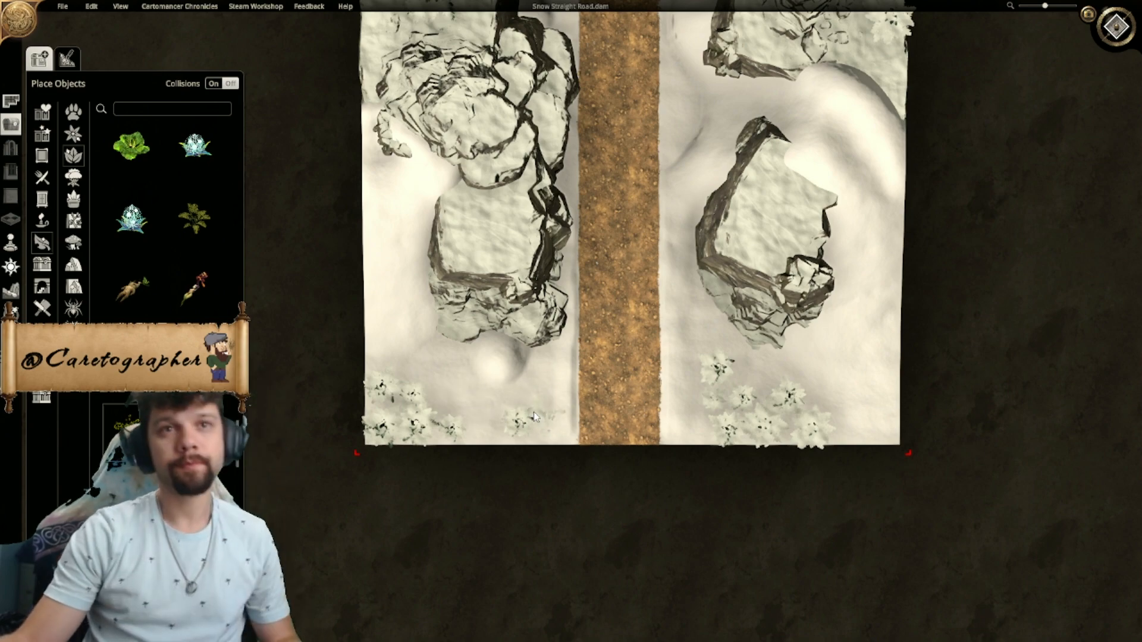
- Place the snowy shrub among the southwestern pines, lower it by about 0.3 and reduce its size
{"action": "left_click", "coordinate": [1116, 27]}
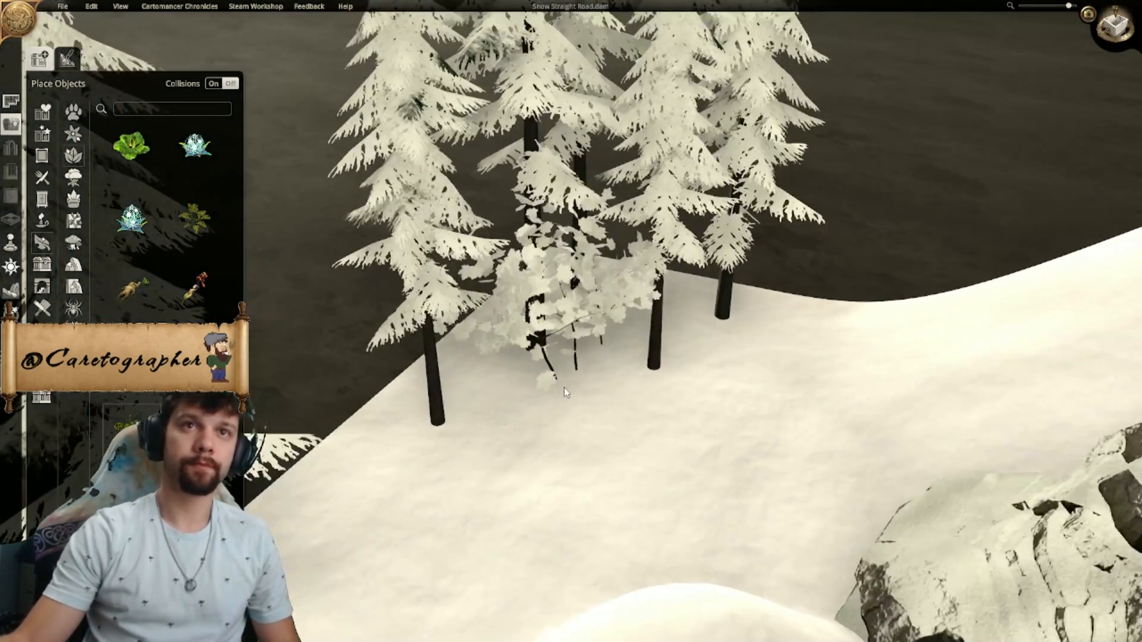
{"action": "left_click", "coordinate": [564, 359]}
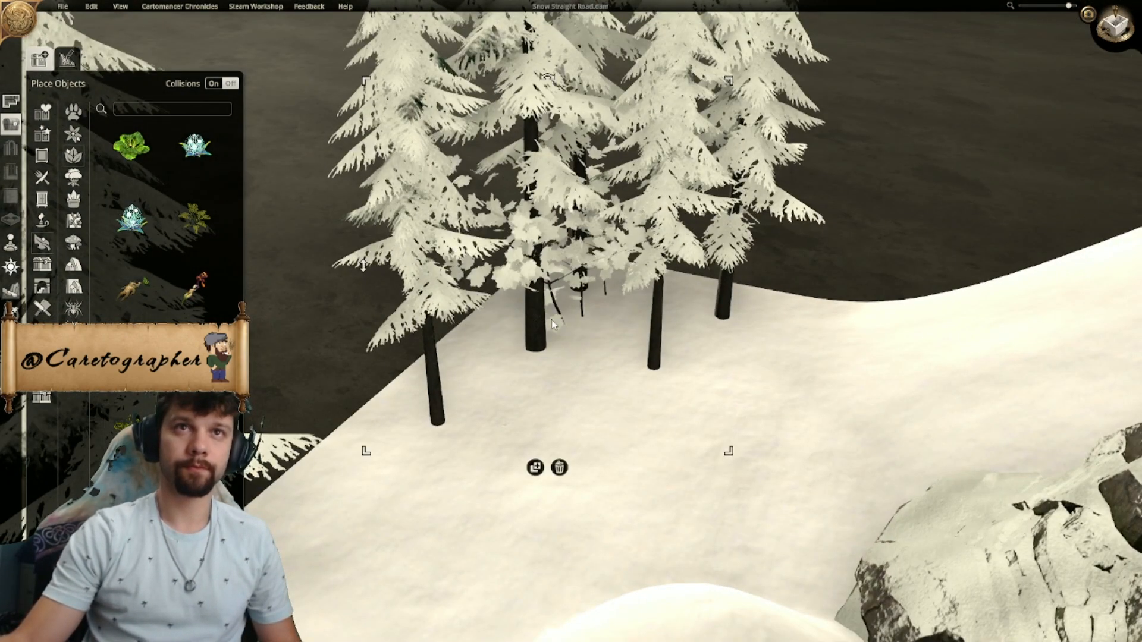
{"action": "left_click_drag", "start_coordinate": [369, 267], "coordinate": [374, 299]}
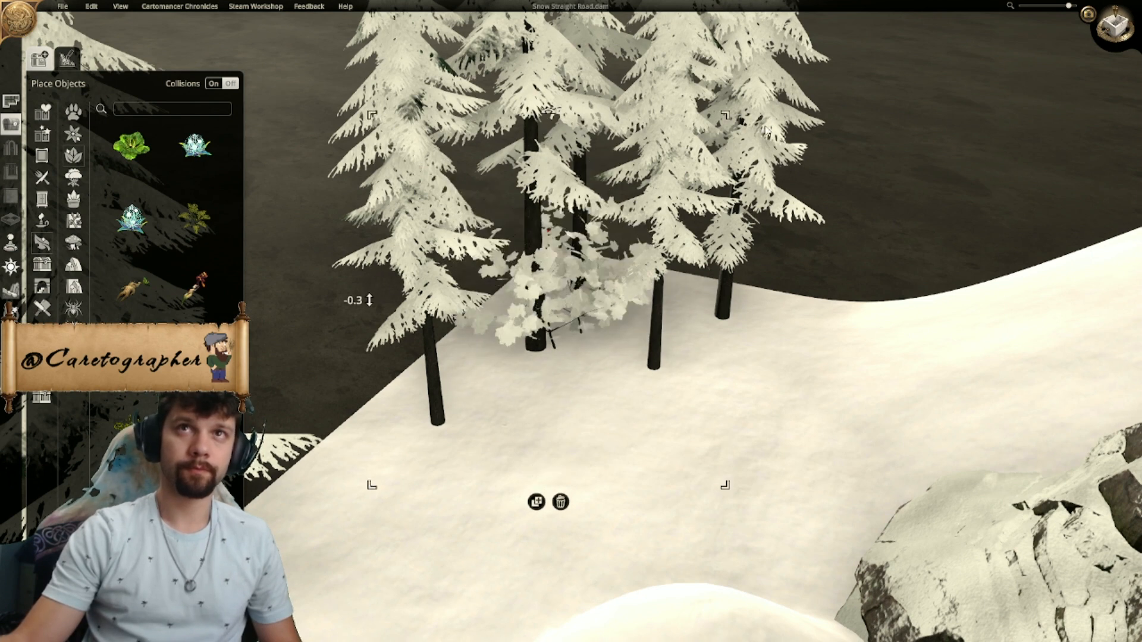
{"action": "left_click_drag", "start_coordinate": [735, 122], "coordinate": [677, 174]}
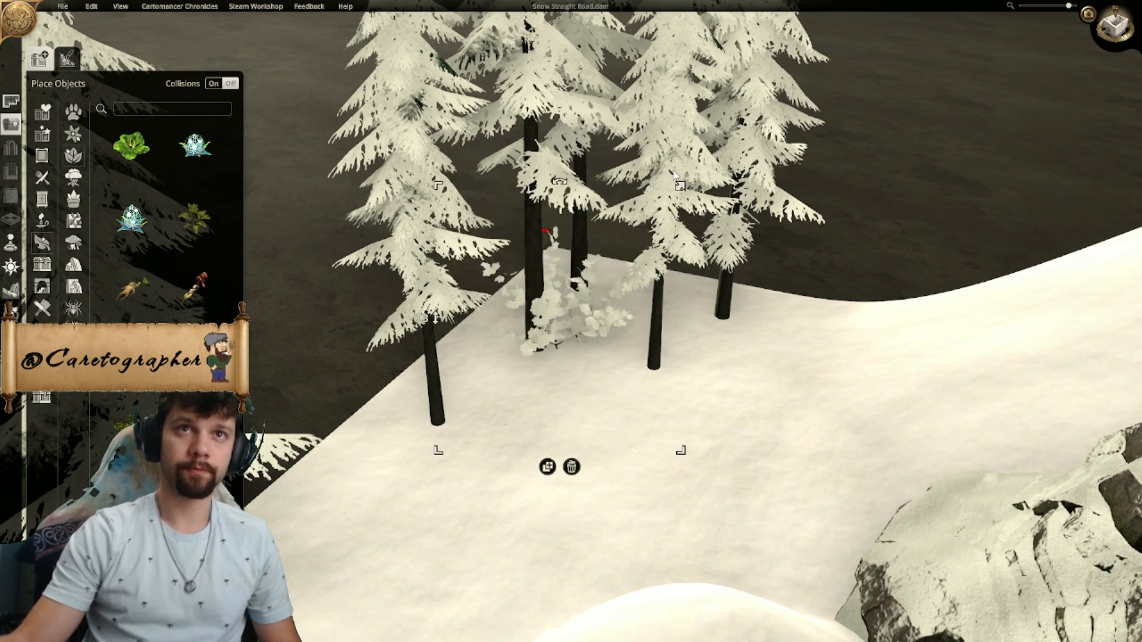
- Duplicate the shrub and try further shrubs around the trunks of the southwestern pines
{"action": "left_click", "coordinate": [546, 467]}
{"action": "left_click", "coordinate": [467, 453]}
{"action": "left_click", "coordinate": [756, 332]}
{"action": "scroll", "coordinate": [702, 352], "scroll_direction": "up", "scroll_amount": 2}
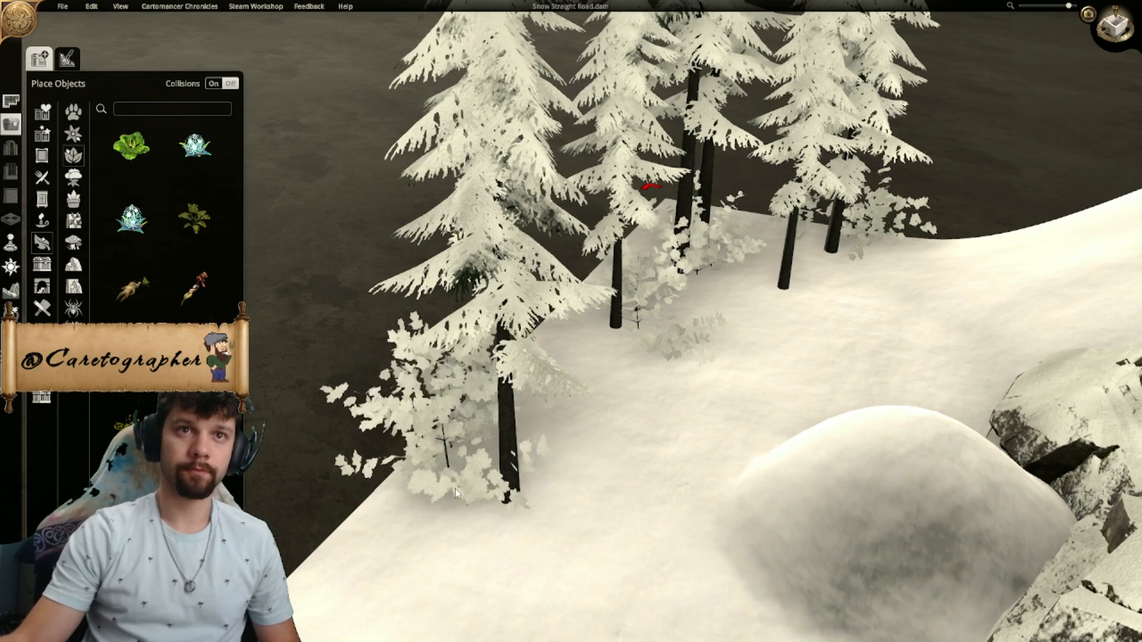
{"action": "left_click", "coordinate": [449, 493]}
- Undo the shrub placements around the southwestern pines
{"action": "scroll", "coordinate": [595, 417], "scroll_direction": "down", "scroll_amount": 4}
{"action": "middle_click_drag", "start_coordinate": [594, 393], "coordinate": [815, 368]}
{"action": "scroll", "coordinate": [653, 360], "scroll_direction": "up", "scroll_amount": 4}
{"action": "key", "text": "ctrl+z"}
{"action": "key", "text": "ctrl+z"}
{"action": "scroll", "coordinate": [465, 330], "scroll_direction": "down", "scroll_amount": 3}
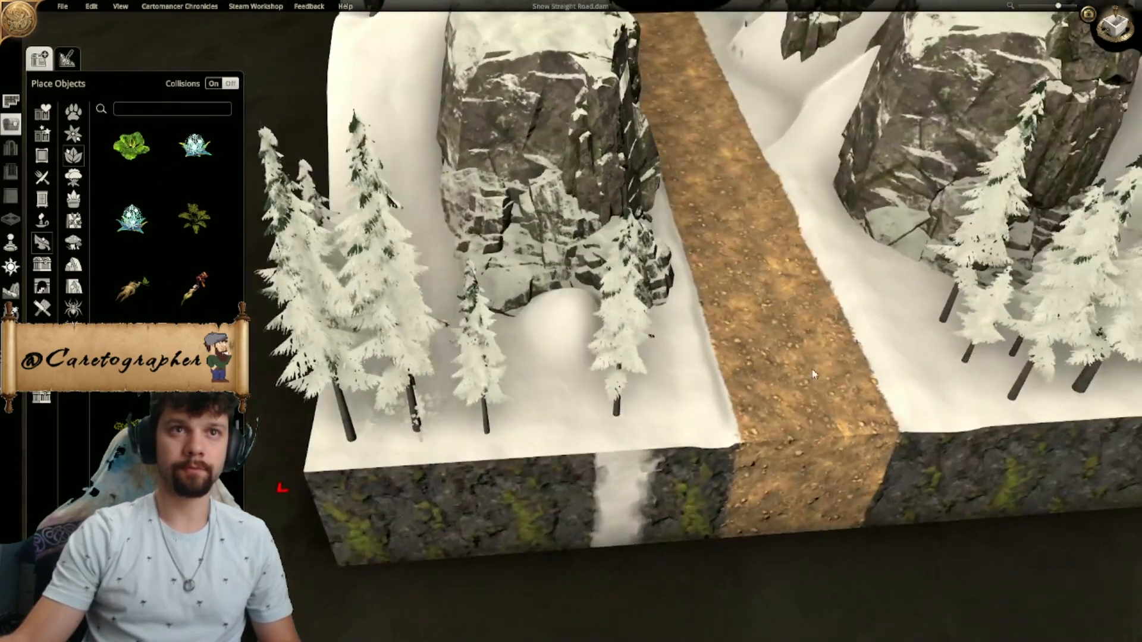
- Examine the whole map from above and the southwestern pine group at an angle
{"action": "middle_click_drag", "start_coordinate": [711, 386], "coordinate": [789, 640]}
{"action": "middle_click_drag", "start_coordinate": [930, 207], "coordinate": [904, 156]}
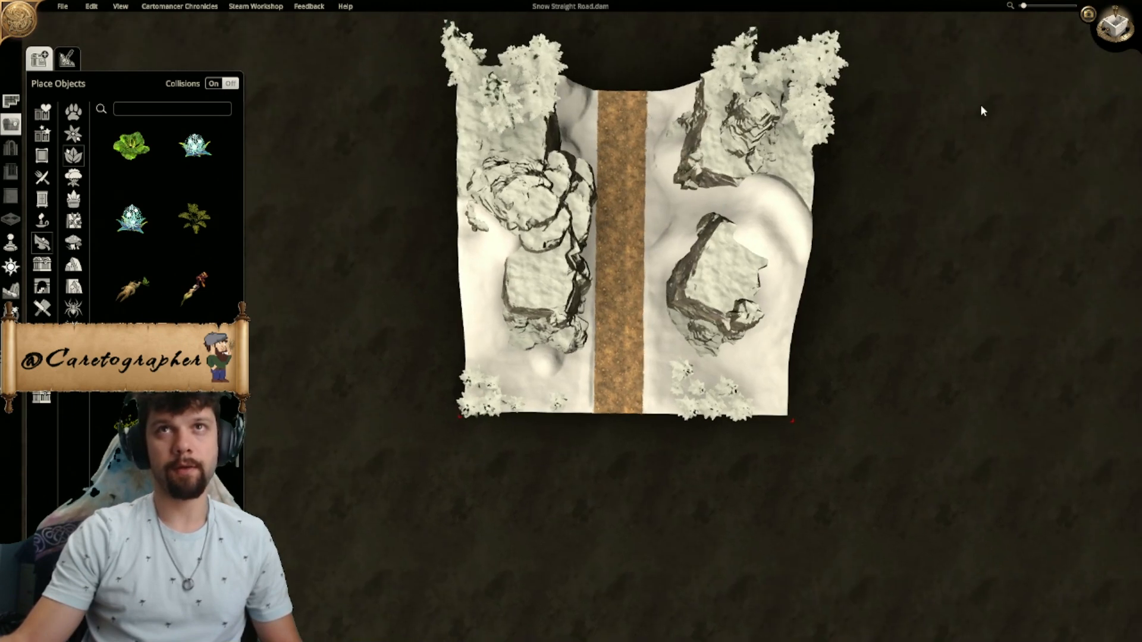
{"action": "left_click", "coordinate": [1123, 27]}
{"action": "right_click_drag", "start_coordinate": [739, 220], "coordinate": [716, 231]}
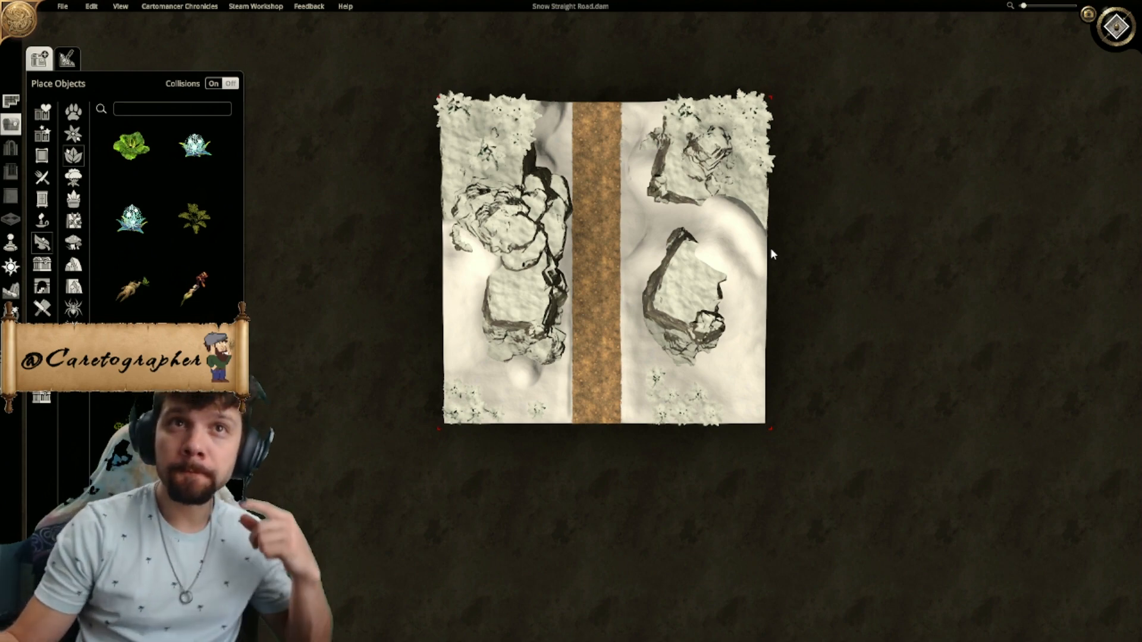
{"action": "left_click", "coordinate": [1117, 25]}
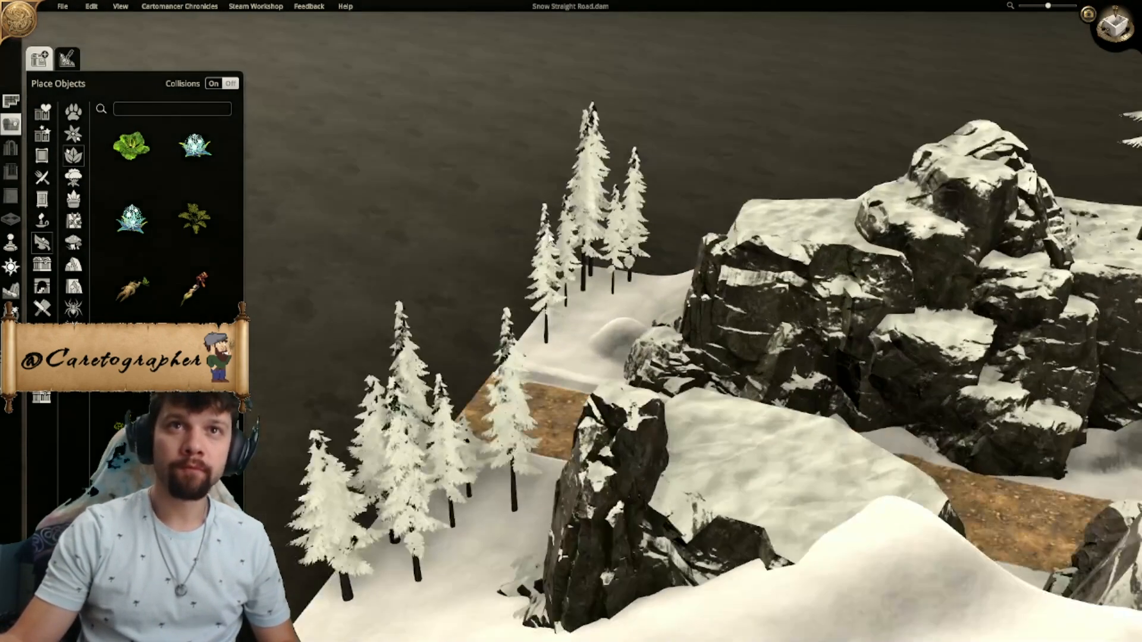
{"action": "middle_click_drag", "start_coordinate": [464, 303], "coordinate": [869, 298]}
{"action": "scroll", "coordinate": [566, 315], "scroll_direction": "up", "scroll_amount": 3}
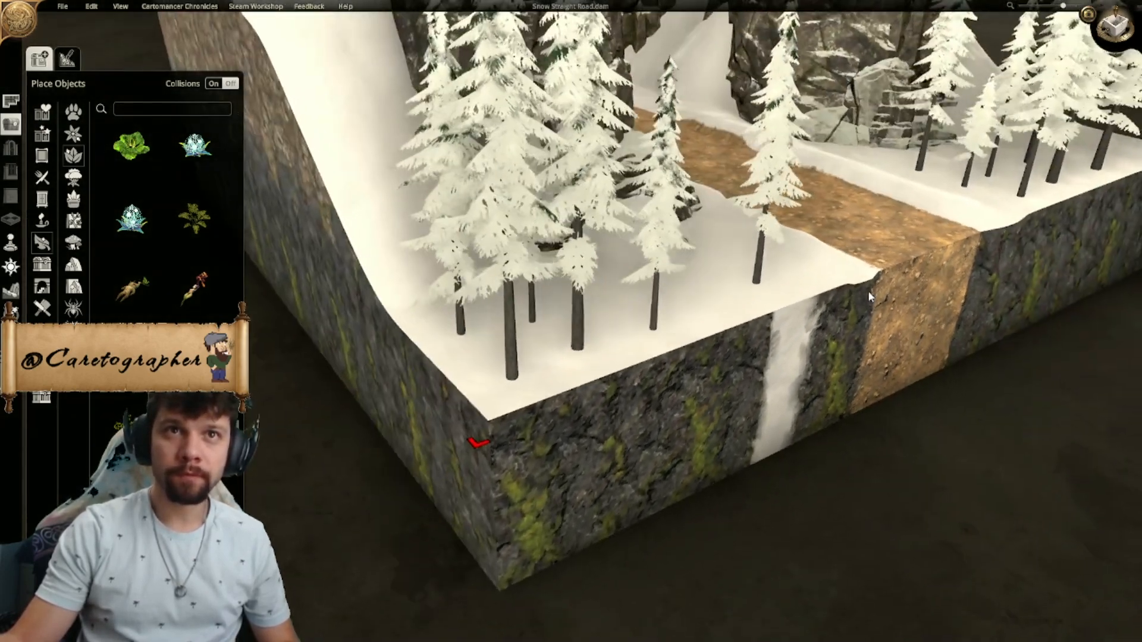
- Search the object library for "sn" and try a rounded snow mound around the trunk base of the outer southwestern pine
{"action": "left_click", "coordinate": [13, 294]}
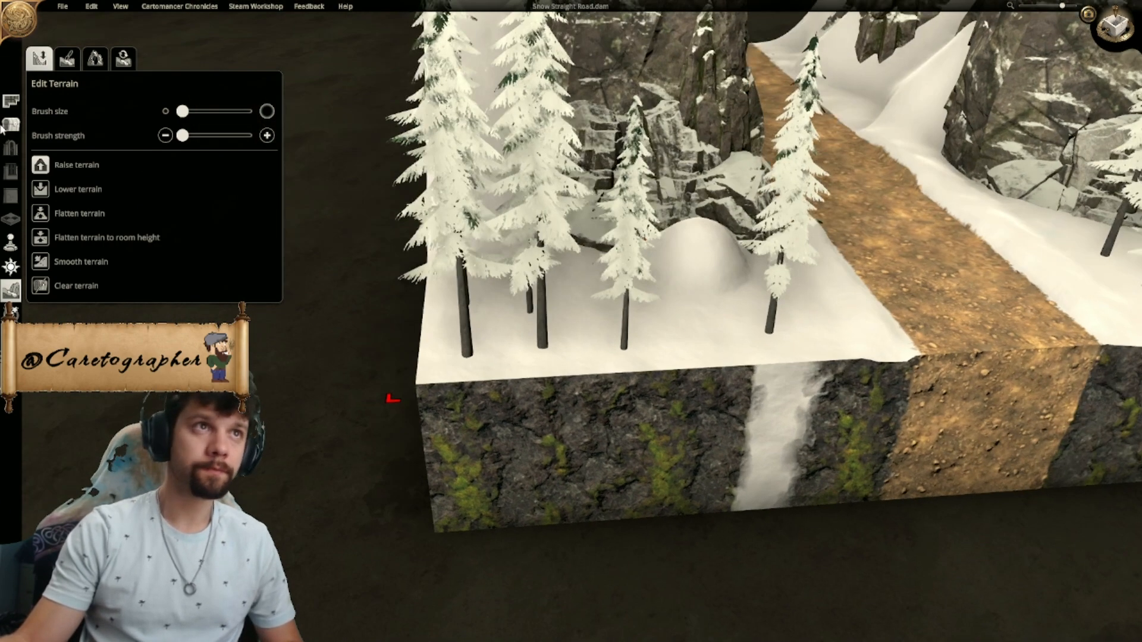
{"action": "left_click", "coordinate": [10, 124]}
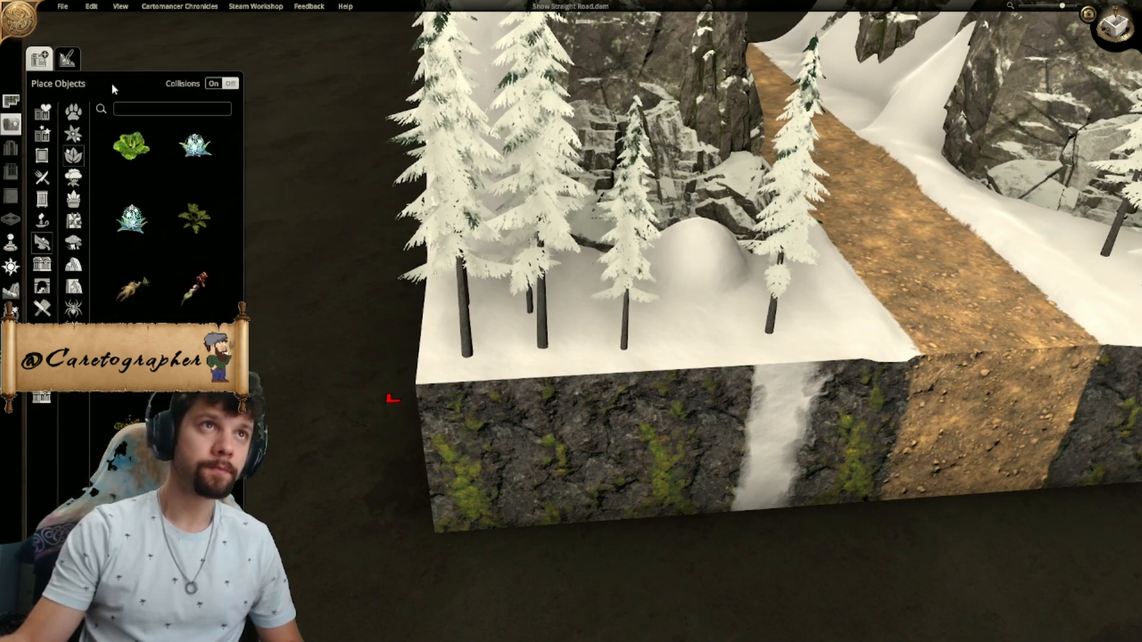
{"action": "type", "text": "sn"}
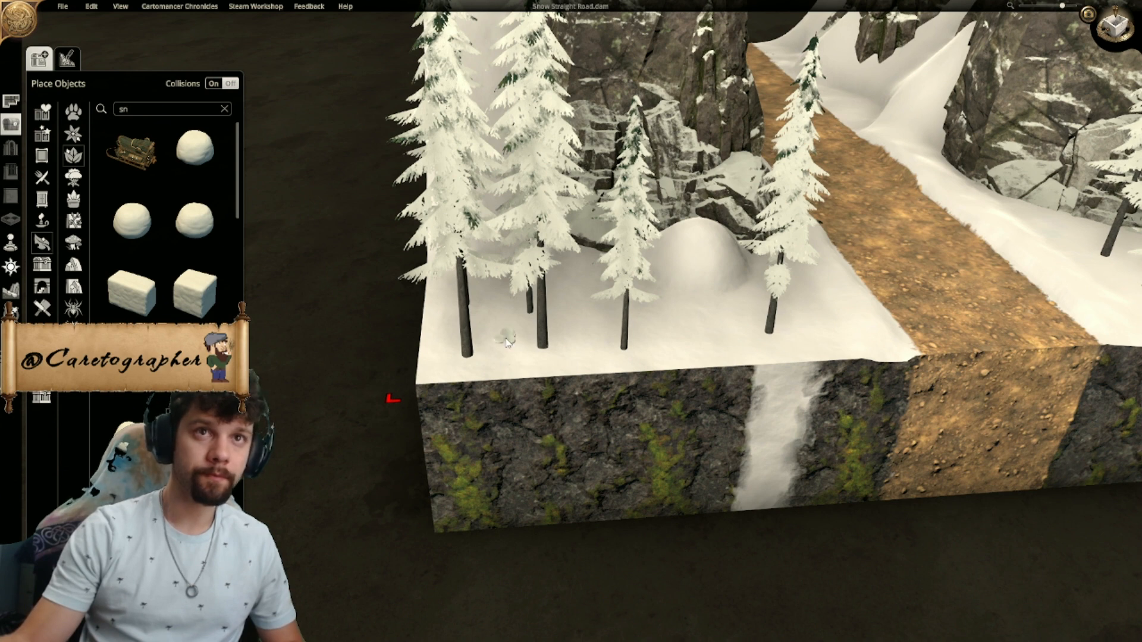
{"action": "left_click", "coordinate": [196, 221]}
{"action": "left_click", "coordinate": [469, 359]}
{"action": "left_click_drag", "start_coordinate": [439, 363], "coordinate": [466, 361]}
{"action": "middle_click_drag", "start_coordinate": [468, 364], "coordinate": [258, 348]}
{"action": "right_click_drag", "start_coordinate": [630, 408], "coordinate": [522, 263]}
{"action": "middle_click_drag", "start_coordinate": [523, 263], "coordinate": [720, 304]}
{"action": "right_click_drag", "start_coordinate": [321, 324], "coordinate": [466, 361]}
{"action": "left_click_drag", "start_coordinate": [445, 369], "coordinate": [451, 363]}
- Try another snow mound by the southwestern pines and undo the mound placements
{"action": "left_click", "coordinate": [619, 408]}
{"action": "right_click_drag", "start_coordinate": [619, 407], "coordinate": [504, 382]}
{"action": "key", "text": "ctrl+z"}
{"action": "key", "text": "ctrl+z"}
- Examine the cliffs, road and pine groups across the map in the angled and top-down views
{"action": "right_click_drag", "start_coordinate": [894, 342], "coordinate": [734, 330]}
{"action": "scroll", "coordinate": [731, 319], "scroll_direction": "down", "scroll_amount": 3}
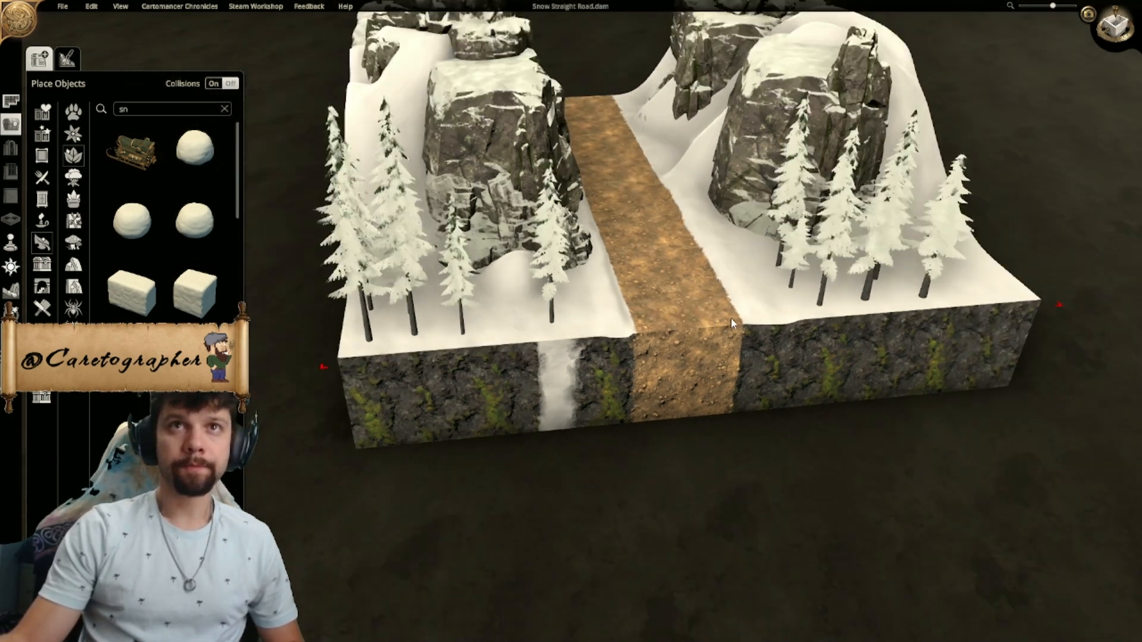
{"action": "scroll", "coordinate": [730, 319], "scroll_direction": "down", "scroll_amount": 2}
{"action": "middle_click_drag", "start_coordinate": [731, 319], "coordinate": [759, 262]}
{"action": "scroll", "coordinate": [1022, 87], "scroll_direction": "up", "scroll_amount": 3}
{"action": "scroll", "coordinate": [1022, 88], "scroll_direction": "down", "scroll_amount": 4}
{"action": "middle_click_drag", "start_coordinate": [1022, 88], "coordinate": [772, 404]}
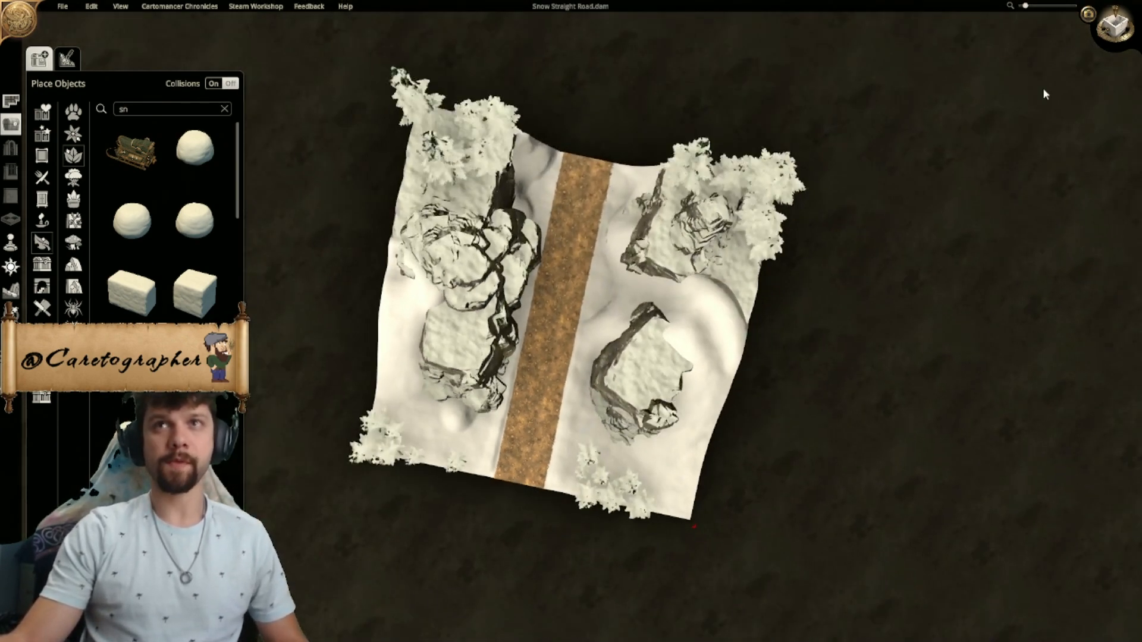
{"action": "left_click", "coordinate": [1115, 26]}
{"action": "scroll", "coordinate": [595, 381], "scroll_direction": "up", "scroll_amount": 2}
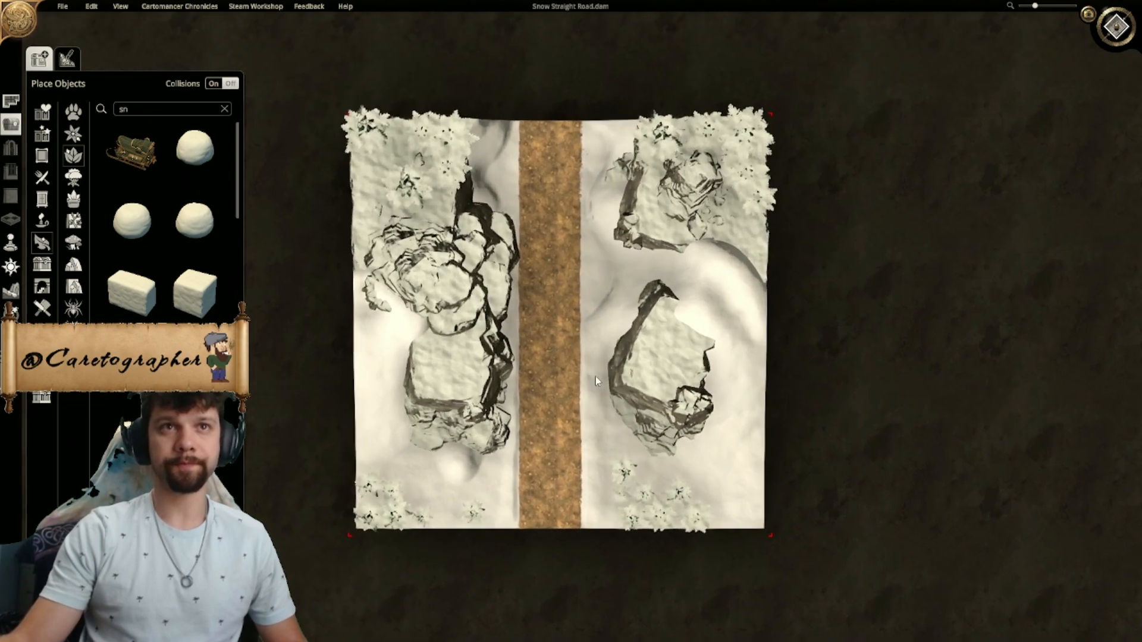
{"action": "scroll", "coordinate": [597, 381], "scroll_direction": "up", "scroll_amount": 3}
{"action": "scroll", "coordinate": [597, 381], "scroll_direction": "down", "scroll_amount": 3}
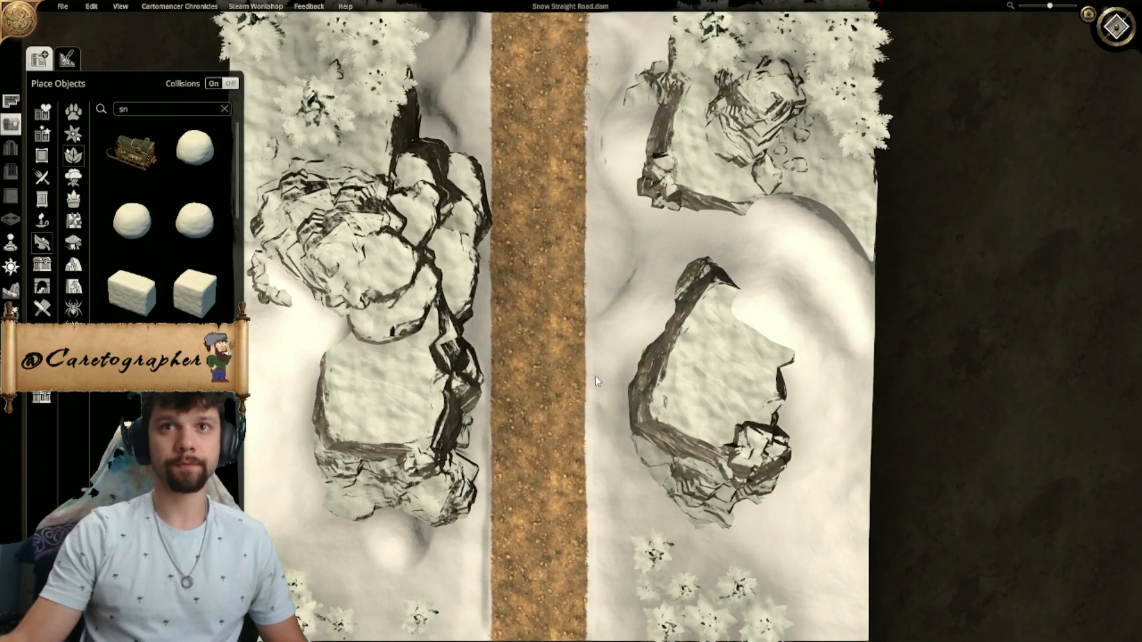
- Search the object library for "dirt" and choose the elongated dirt pile for placement
{"action": "middle_click_drag", "start_coordinate": [523, 269], "coordinate": [608, 361]}
{"action": "scroll", "coordinate": [574, 245], "scroll_direction": "up", "scroll_amount": 1}
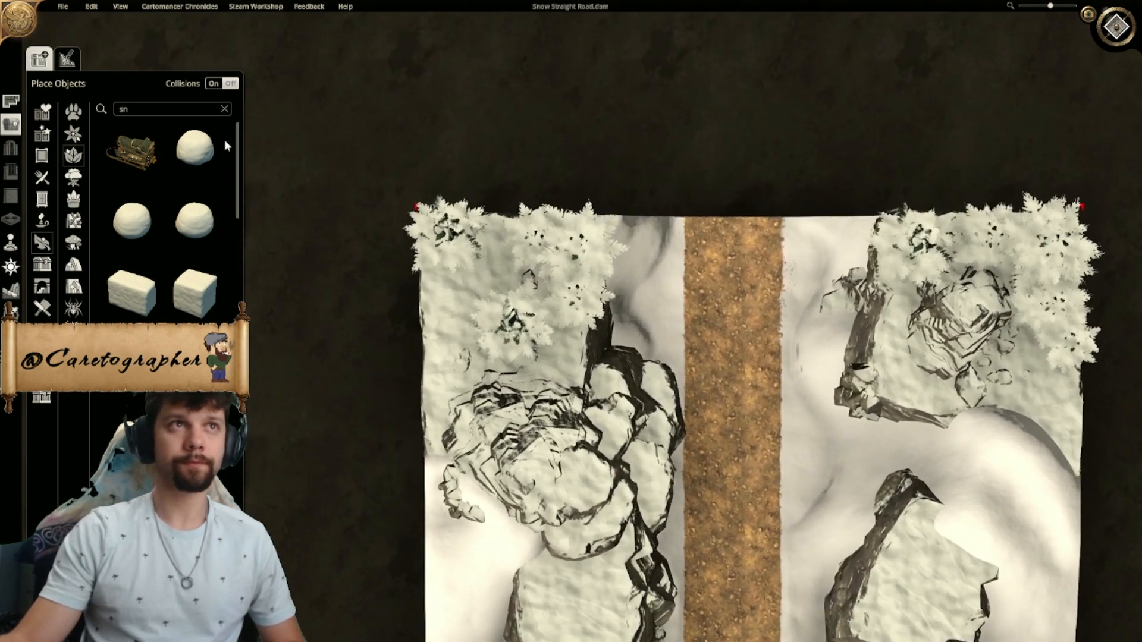
{"action": "type", "text": "sirt"}
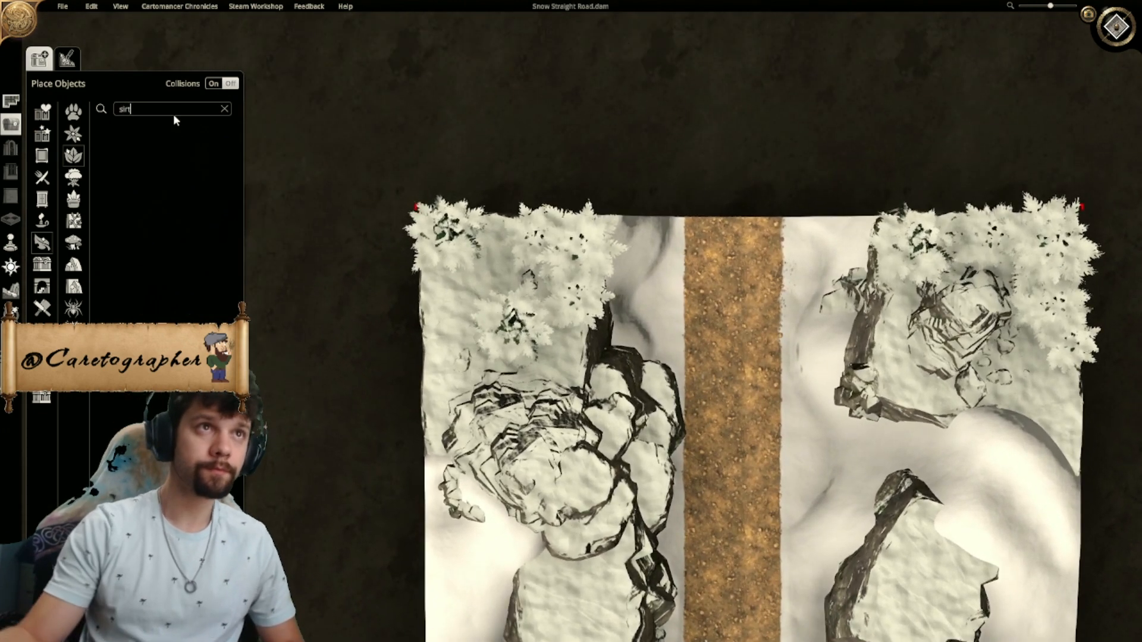
{"action": "key", "text": "BackSpace"}
{"action": "key", "text": "BackSpace"}
{"action": "key", "text": "BackSpace"}
{"action": "key", "text": "BackSpace"}
{"action": "type", "text": "dirt"}
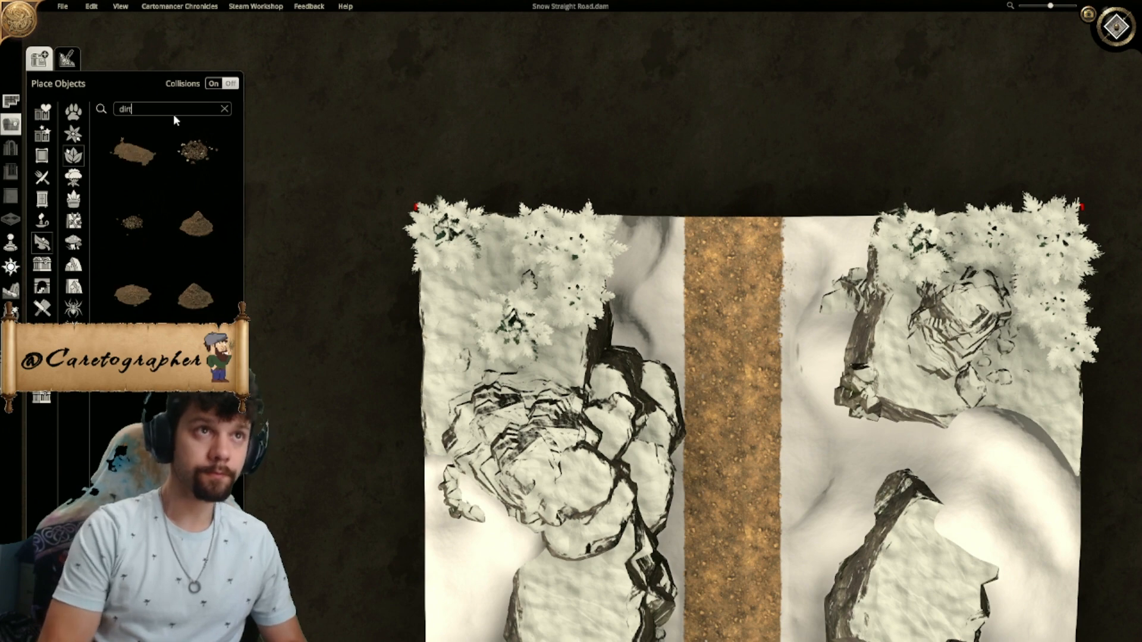
{"action": "left_click", "coordinate": [132, 149]}
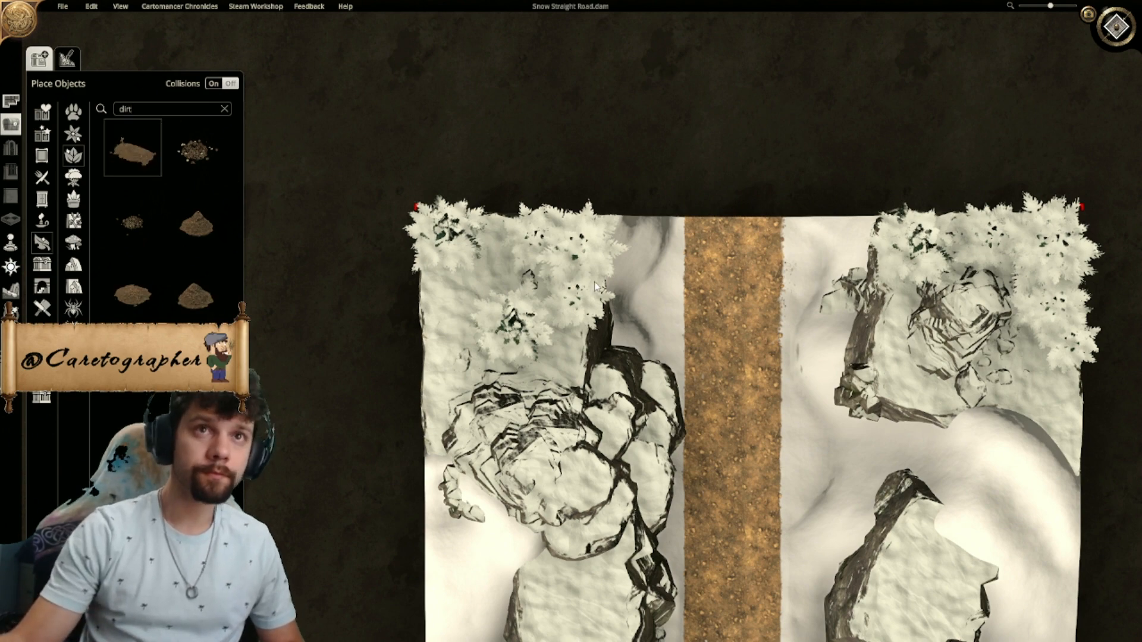
- Try a dirt mound on the snowy ground between the northwestern pines, adjust its height and delete it
{"action": "scroll", "coordinate": [481, 309], "scroll_direction": "up", "scroll_amount": 3}
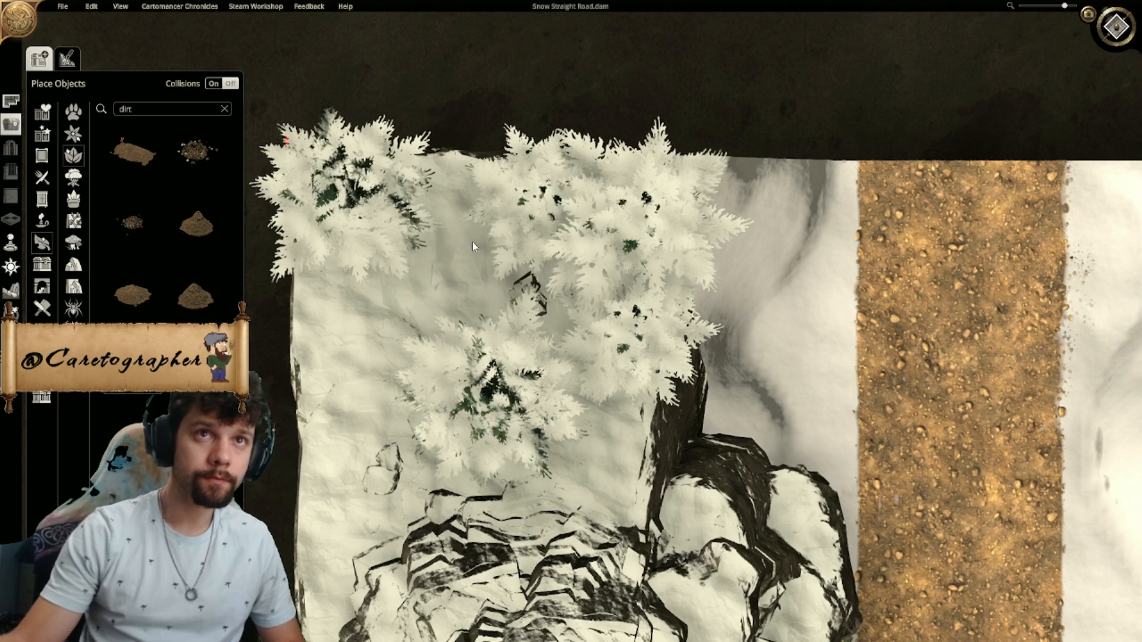
{"action": "left_click", "coordinate": [464, 260]}
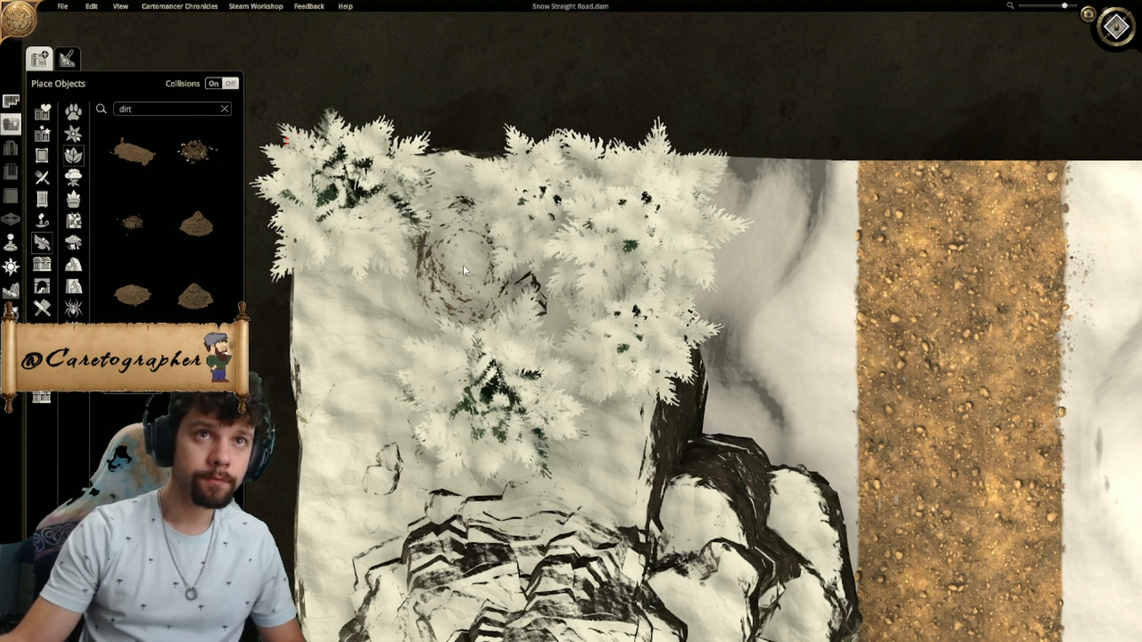
{"action": "left_click_drag", "start_coordinate": [378, 260], "coordinate": [381, 296]}
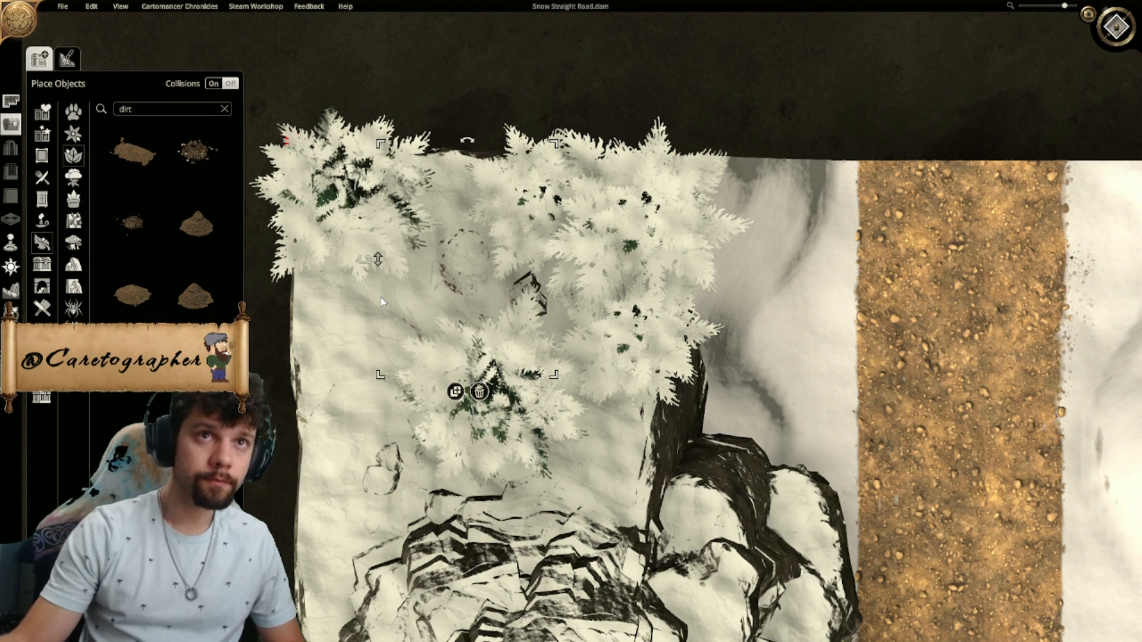
{"action": "left_click", "coordinate": [480, 392]}
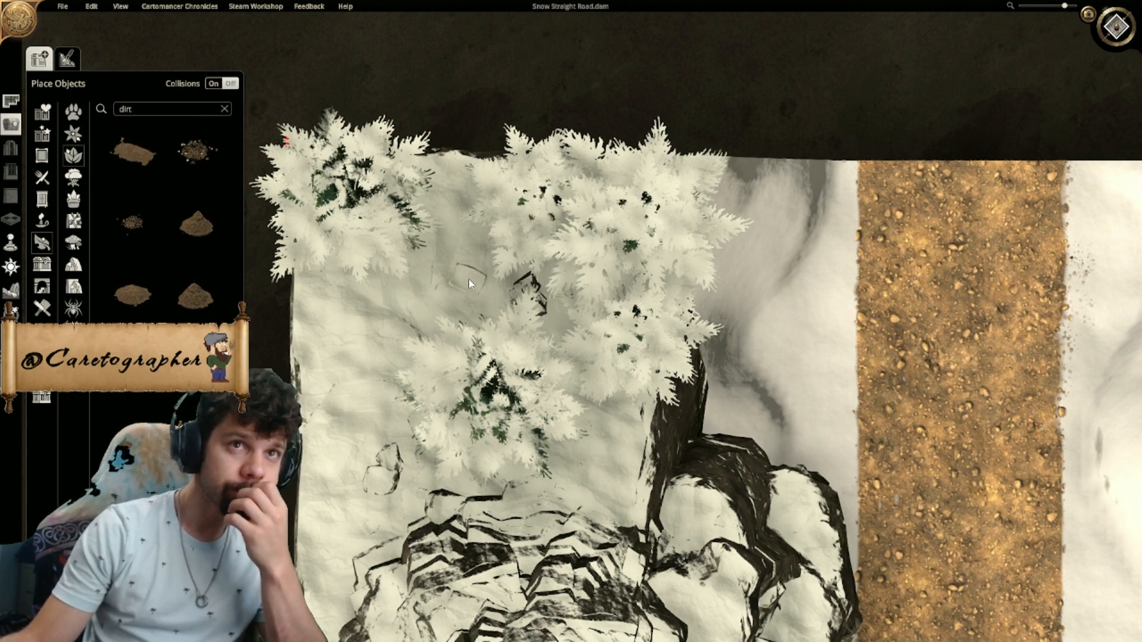
- Examine the road edges, cliffs and pine groups up close and across the whole map from above
{"action": "right_click_drag", "start_coordinate": [922, 560], "coordinate": [586, 345]}
{"action": "scroll", "coordinate": [673, 431], "scroll_direction": "down", "scroll_amount": 3}
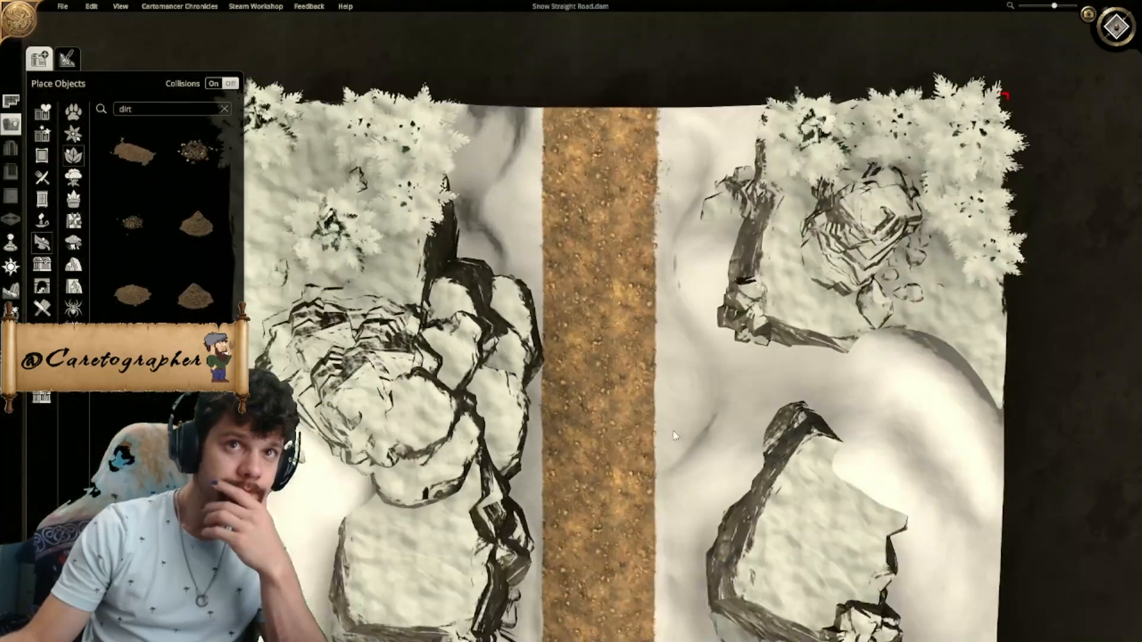
{"action": "scroll", "coordinate": [673, 432], "scroll_direction": "down", "scroll_amount": 5}
{"action": "right_click_drag", "start_coordinate": [599, 396], "coordinate": [610, 476]}
{"action": "scroll", "coordinate": [609, 473], "scroll_direction": "up", "scroll_amount": 3}
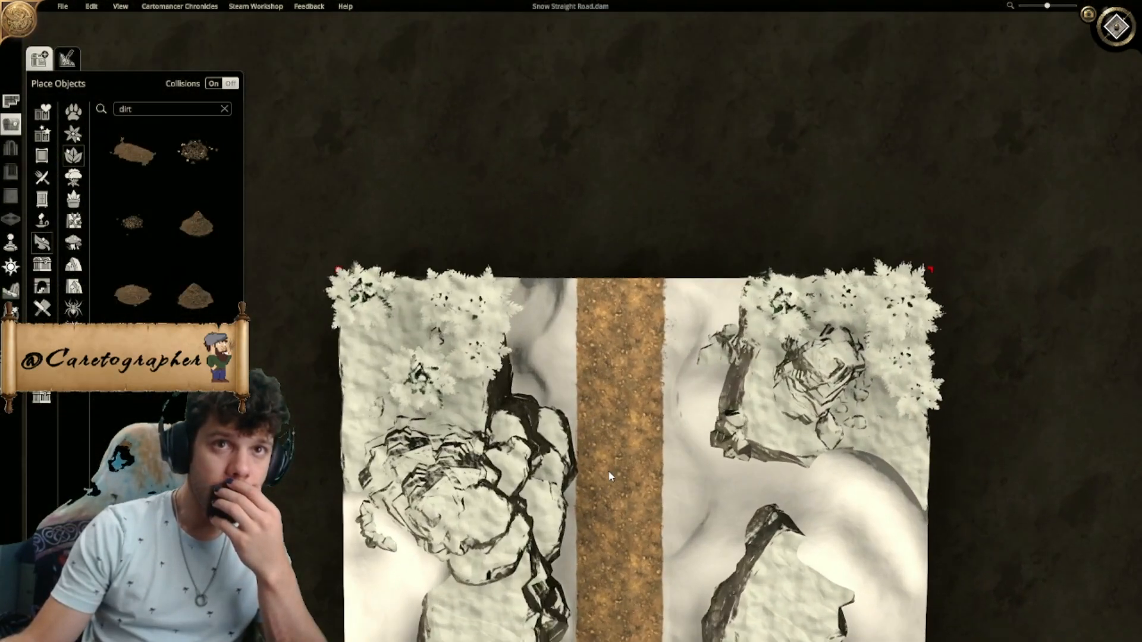
{"action": "scroll", "coordinate": [609, 476], "scroll_direction": "up", "scroll_amount": 5}
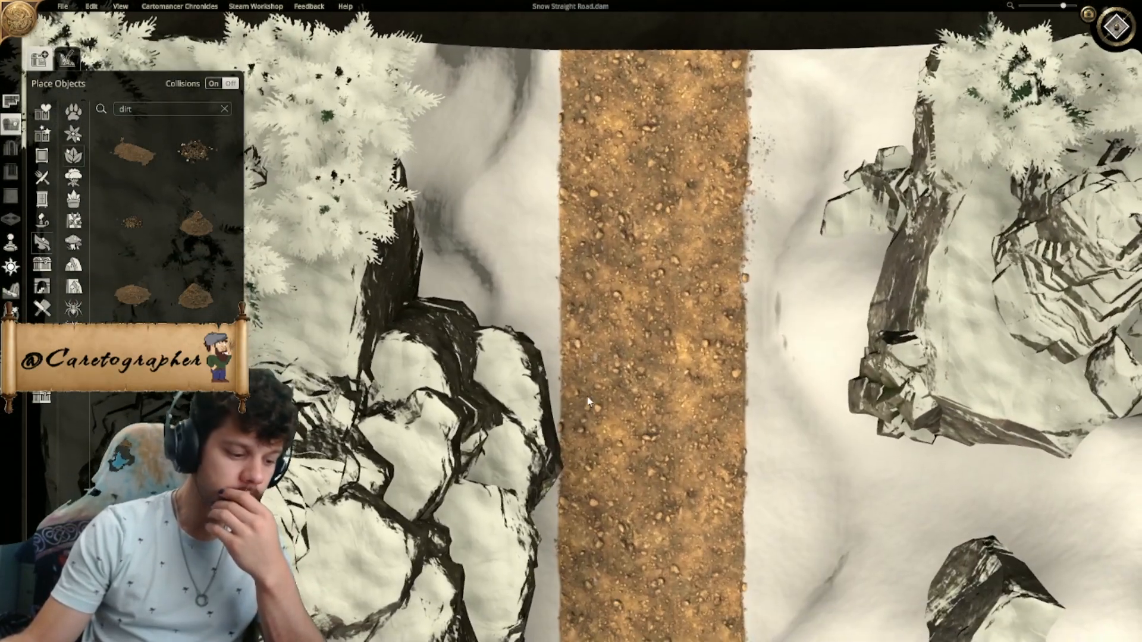
{"action": "left_click", "coordinate": [542, 394]}
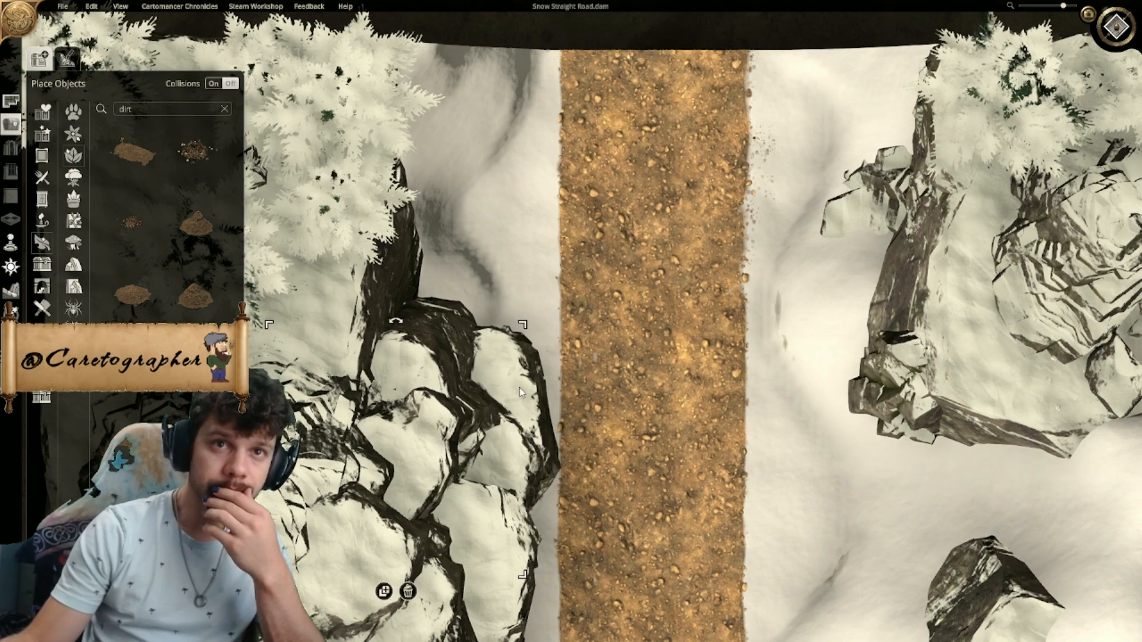
{"action": "scroll", "coordinate": [625, 310], "scroll_direction": "down", "scroll_amount": 6}
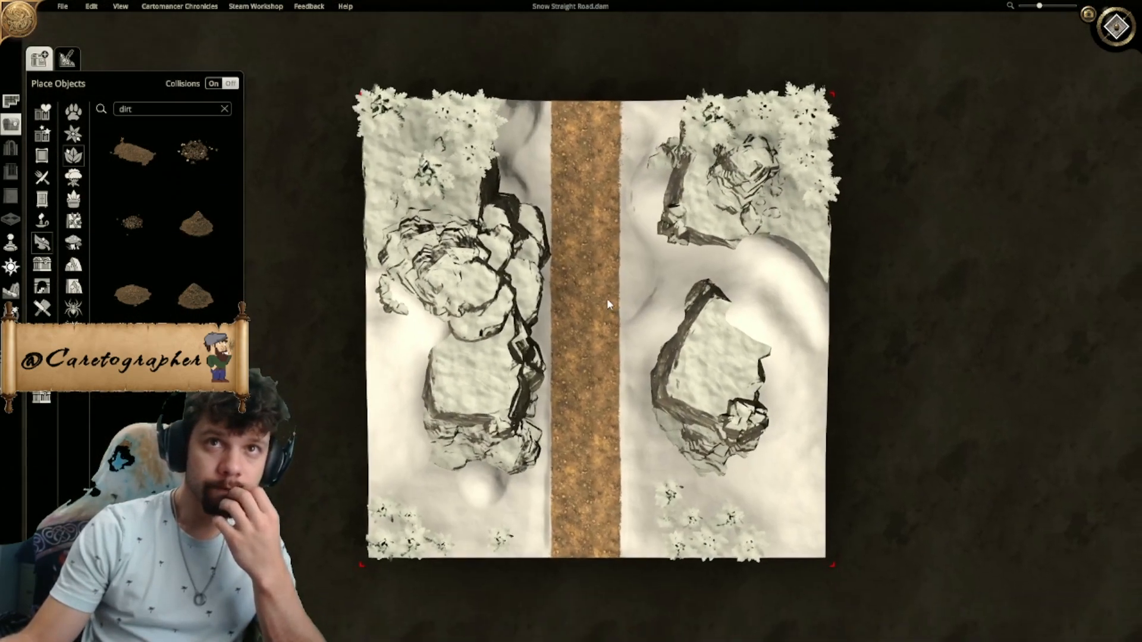
{"action": "right_click_drag", "start_coordinate": [608, 299], "coordinate": [600, 289]}
{"action": "right_click_drag", "start_coordinate": [618, 417], "coordinate": [579, 423]}
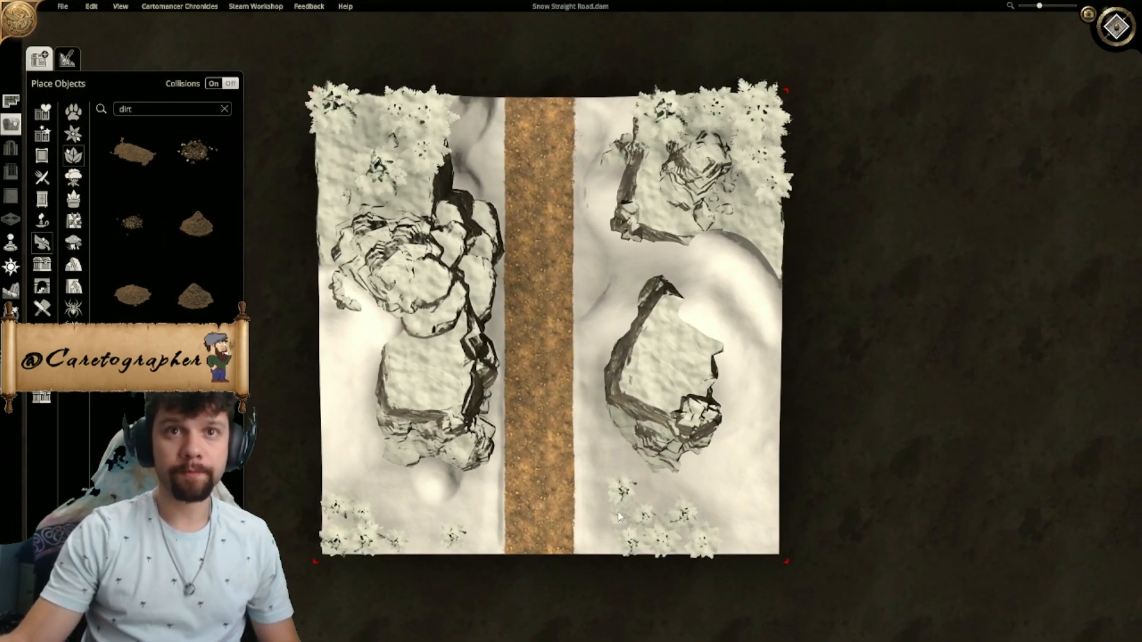
{"action": "left_click", "coordinate": [620, 526]}
{"action": "left_click", "coordinate": [608, 550]}
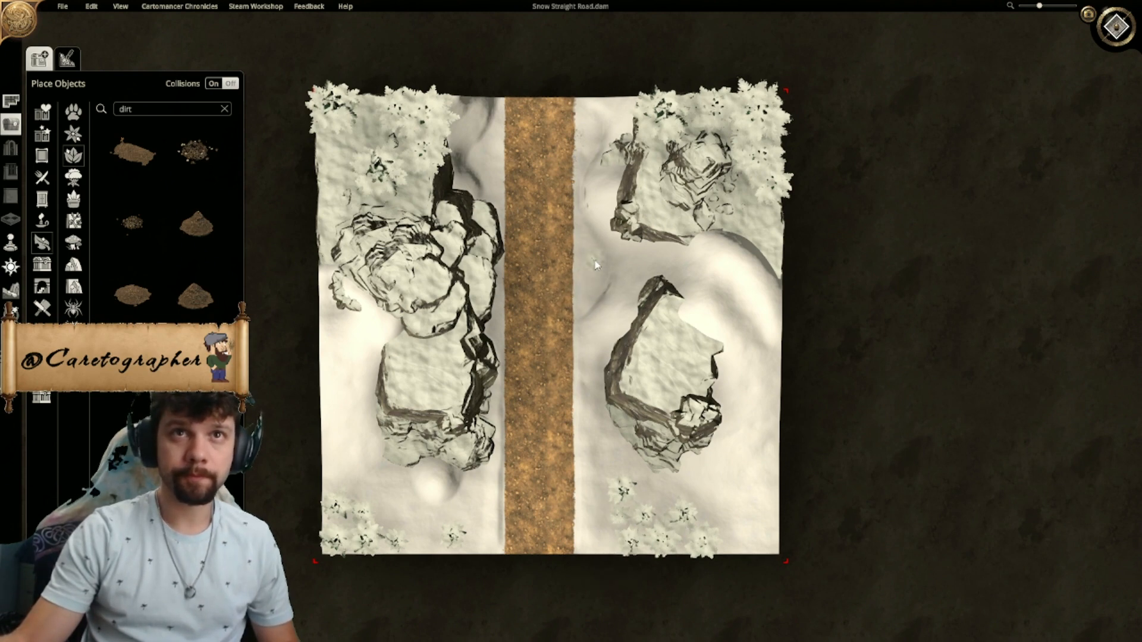
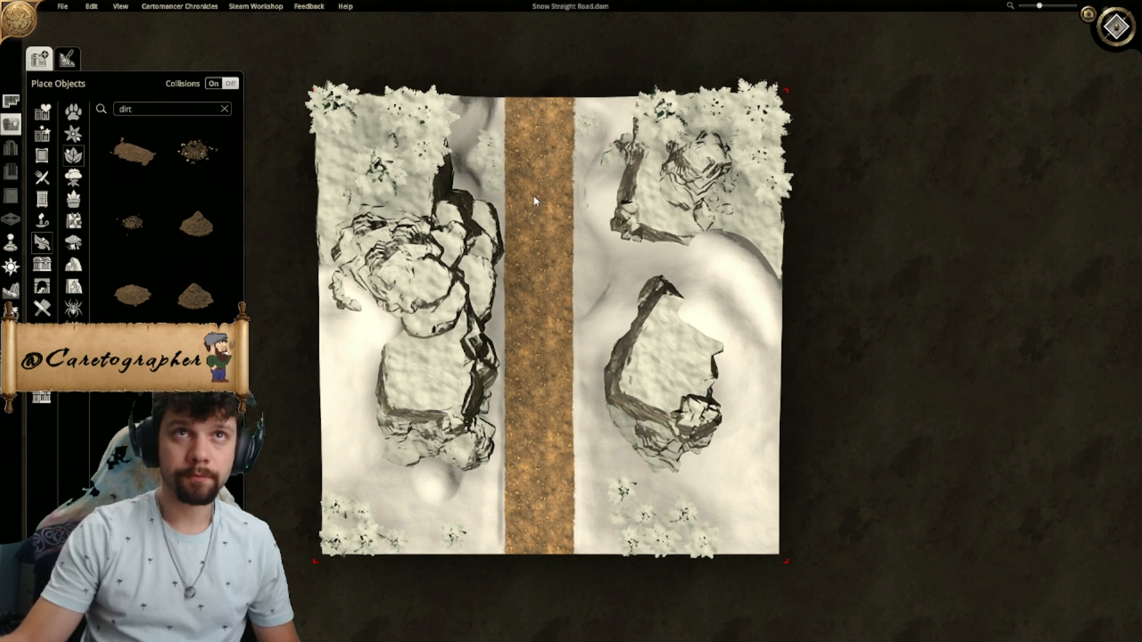
- Try another snow-covered pine at the road's northern end and remove it
{"action": "left_click_drag", "start_coordinate": [516, 163], "coordinate": [520, 160]}
{"action": "right_click_drag", "start_coordinate": [527, 282], "coordinate": [572, 293]}
{"action": "right_click_drag", "start_coordinate": [612, 407], "coordinate": [595, 346]}
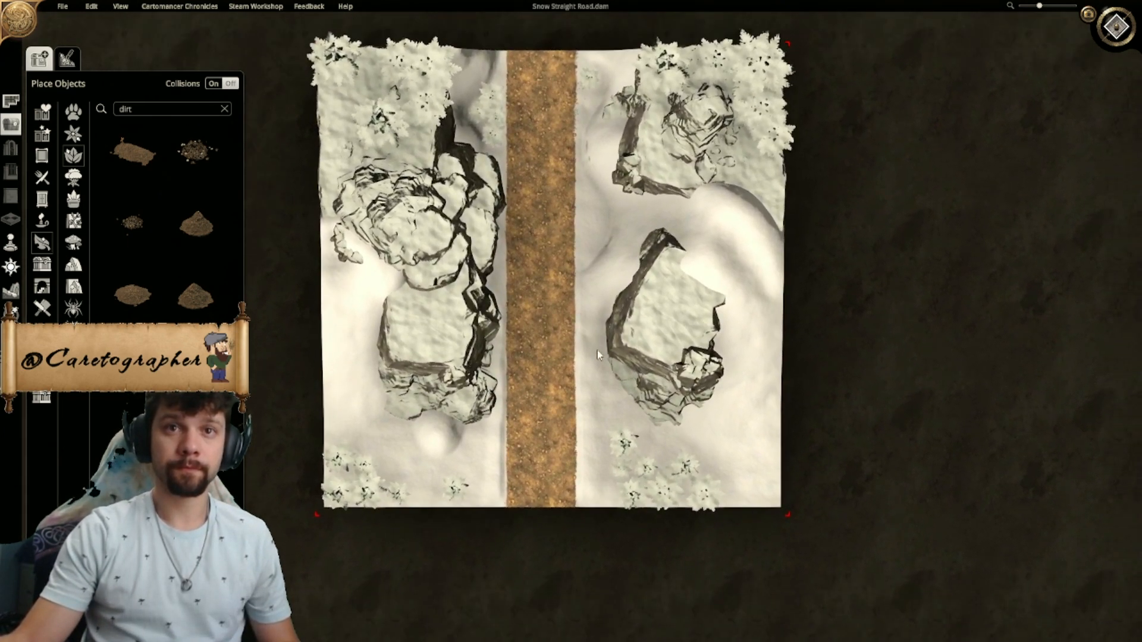
{"action": "left_click", "coordinate": [354, 531]}
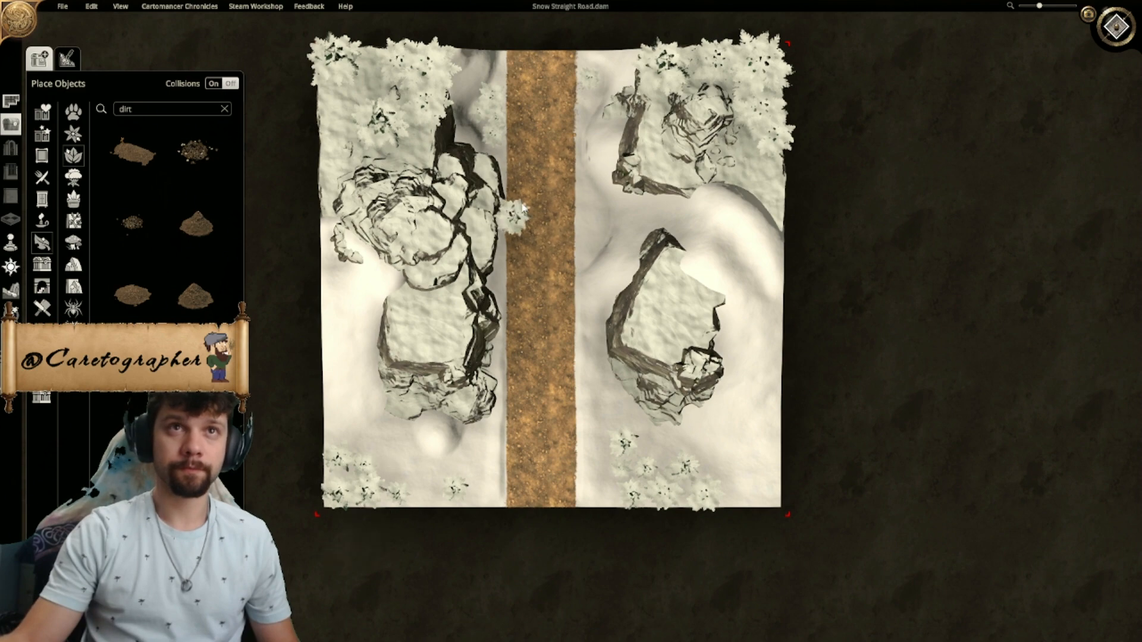
{"action": "right_click_drag", "start_coordinate": [543, 192], "coordinate": [566, 367]}
{"action": "scroll", "coordinate": [574, 323], "scroll_direction": "up", "scroll_amount": 3}
{"action": "right_click_drag", "start_coordinate": [574, 321], "coordinate": [582, 393]}
{"action": "scroll", "coordinate": [566, 369], "scroll_direction": "up", "scroll_amount": 2}
{"action": "left_click", "coordinate": [546, 351]}
{"action": "left_click", "coordinate": [462, 348]}
{"action": "left_click", "coordinate": [483, 381]}
{"action": "left_click", "coordinate": [544, 329]}
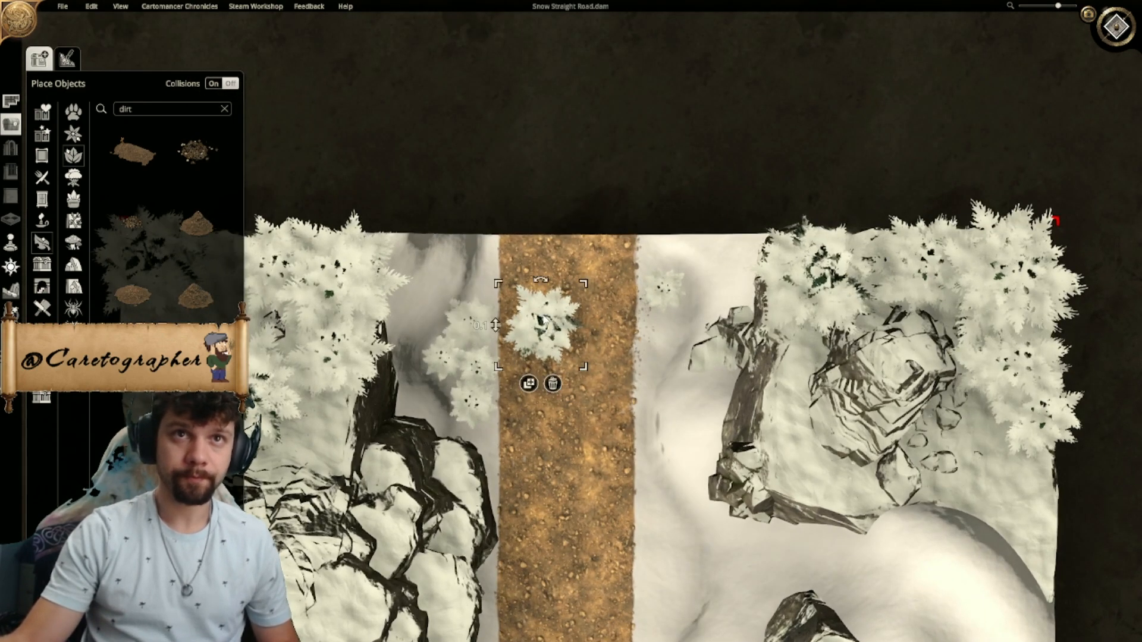
{"action": "left_click_drag", "start_coordinate": [583, 287], "coordinate": [484, 329]}
{"action": "left_click", "coordinate": [564, 356]}
- Search the object library for "rock" and look through the available rock models
{"action": "right_click_drag", "start_coordinate": [564, 356], "coordinate": [550, 129]}
{"action": "double_click", "coordinate": [166, 106]}
{"action": "type", "text": "rock"}
{"action": "scroll", "coordinate": [175, 220], "scroll_direction": "down", "scroll_amount": 10}
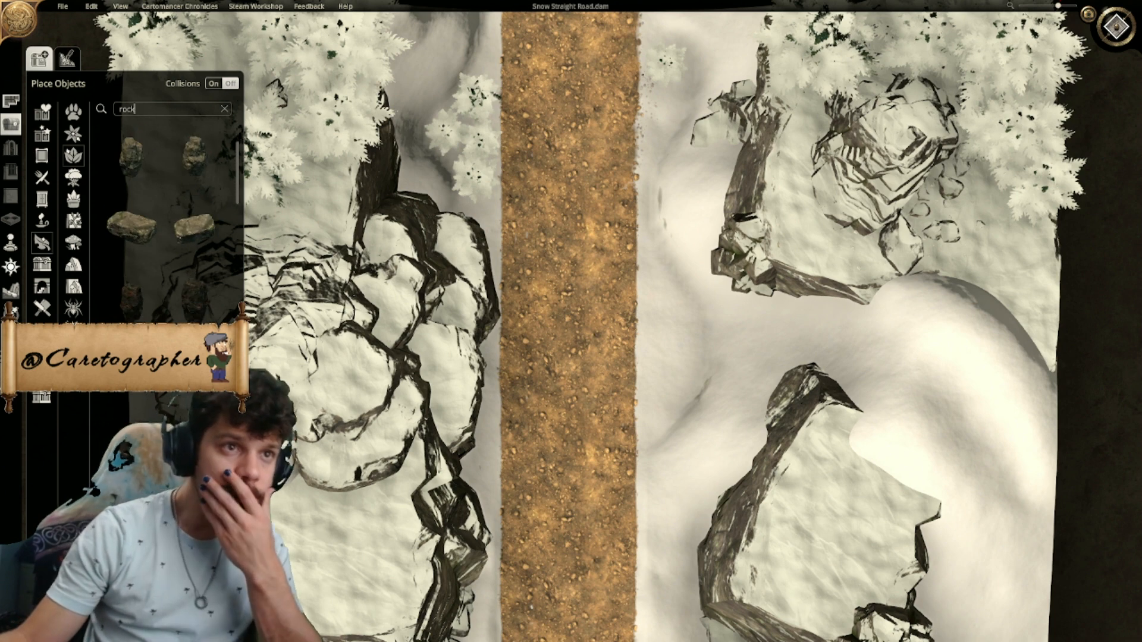
{"action": "scroll", "coordinate": [175, 220], "scroll_direction": "down", "scroll_amount": 10}
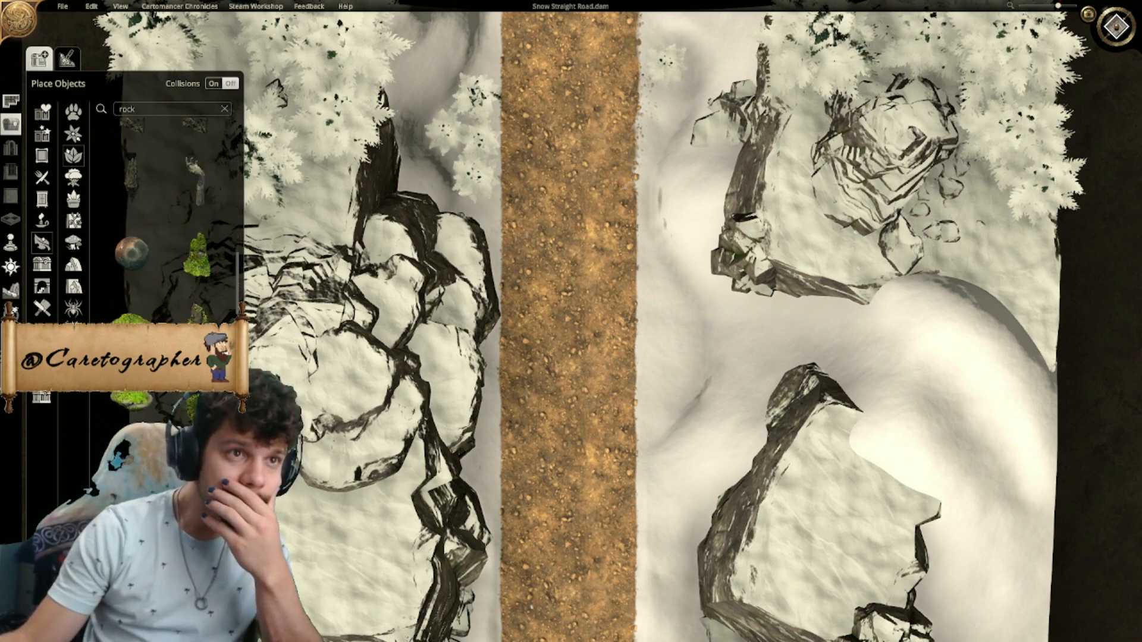
{"action": "scroll", "coordinate": [176, 220], "scroll_direction": "down", "scroll_amount": 2}
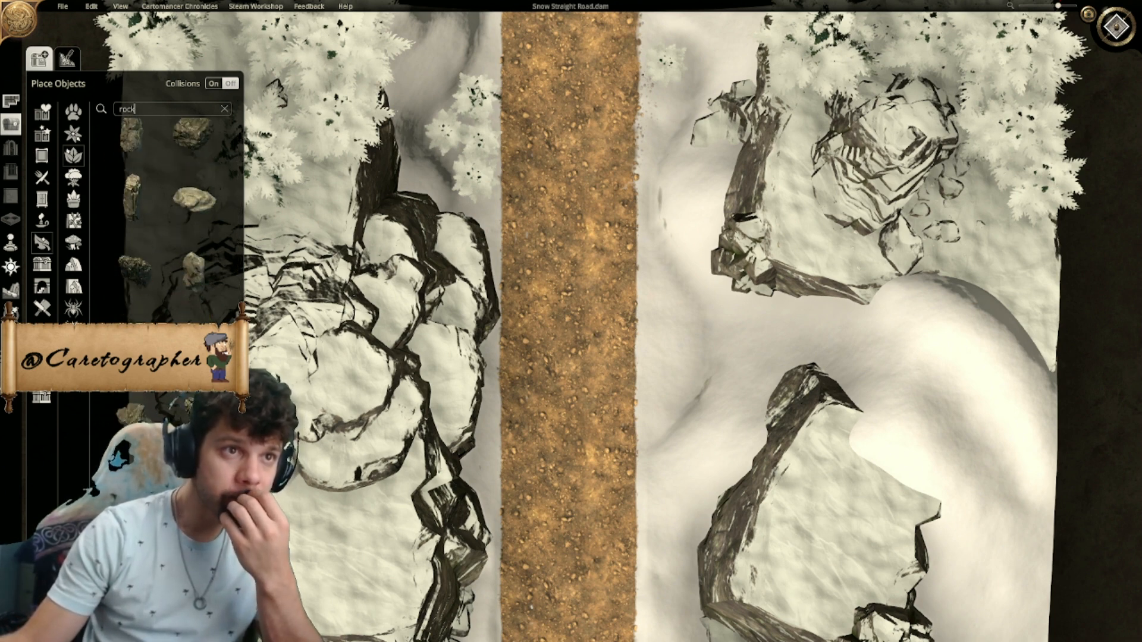
- Try a small angular boulder in the snowy gap between the two eastern cliffs, adjusting its rotation, size and height
{"action": "left_click", "coordinate": [126, 451]}
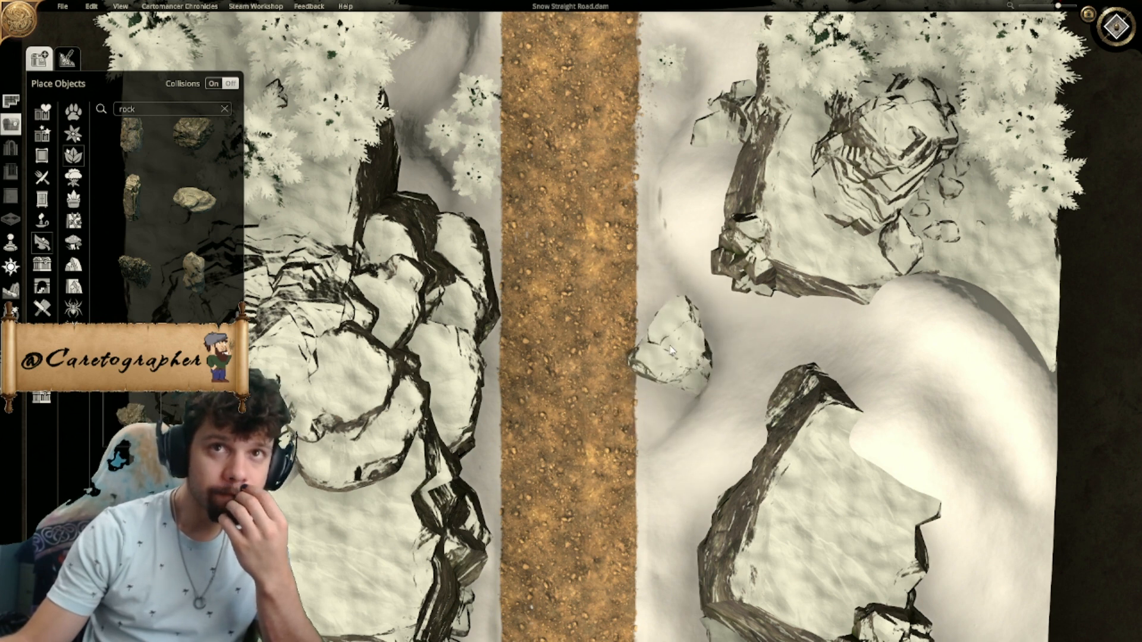
{"action": "right_click", "coordinate": [705, 349]}
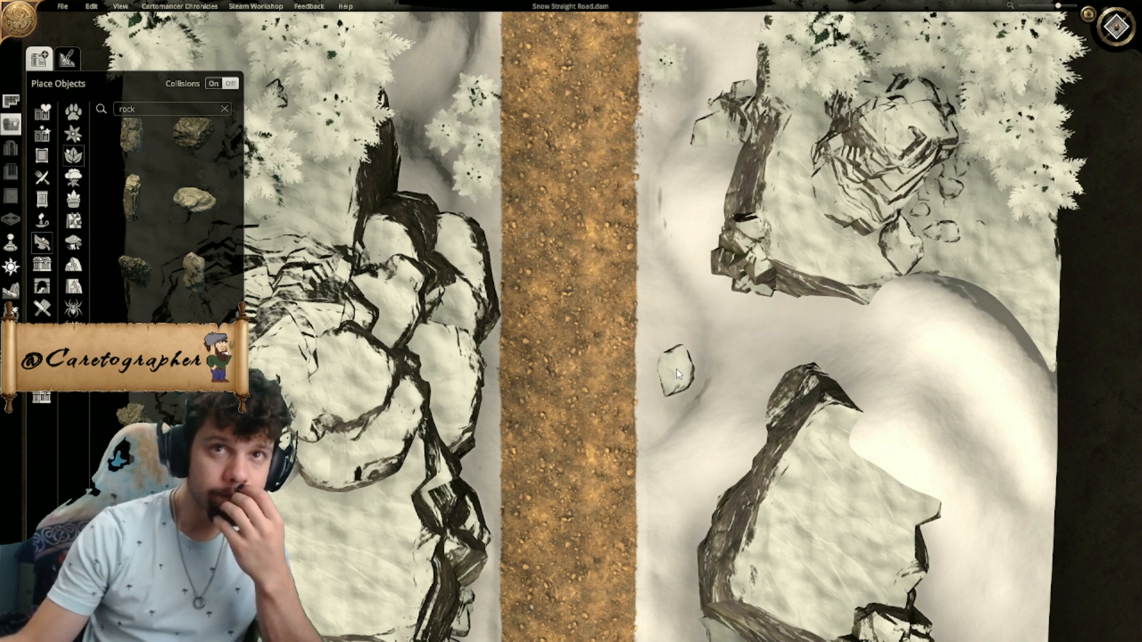
{"action": "left_click", "coordinate": [683, 355]}
{"action": "left_click_drag", "start_coordinate": [709, 335], "coordinate": [753, 332]}
{"action": "left_click_drag", "start_coordinate": [683, 367], "coordinate": [658, 395]}
{"action": "left_click_drag", "start_coordinate": [709, 351], "coordinate": [726, 363]}
{"action": "right_click_drag", "start_coordinate": [790, 379], "coordinate": [703, 299]}
{"action": "left_click", "coordinate": [572, 526]}
- Check the angular boulder beside the road in the angled and top-down views and delete it
{"action": "scroll", "coordinate": [571, 528], "scroll_direction": "down", "scroll_amount": 4}
{"action": "scroll", "coordinate": [570, 524], "scroll_direction": "down", "scroll_amount": 2}
{"action": "left_click", "coordinate": [1116, 28]}
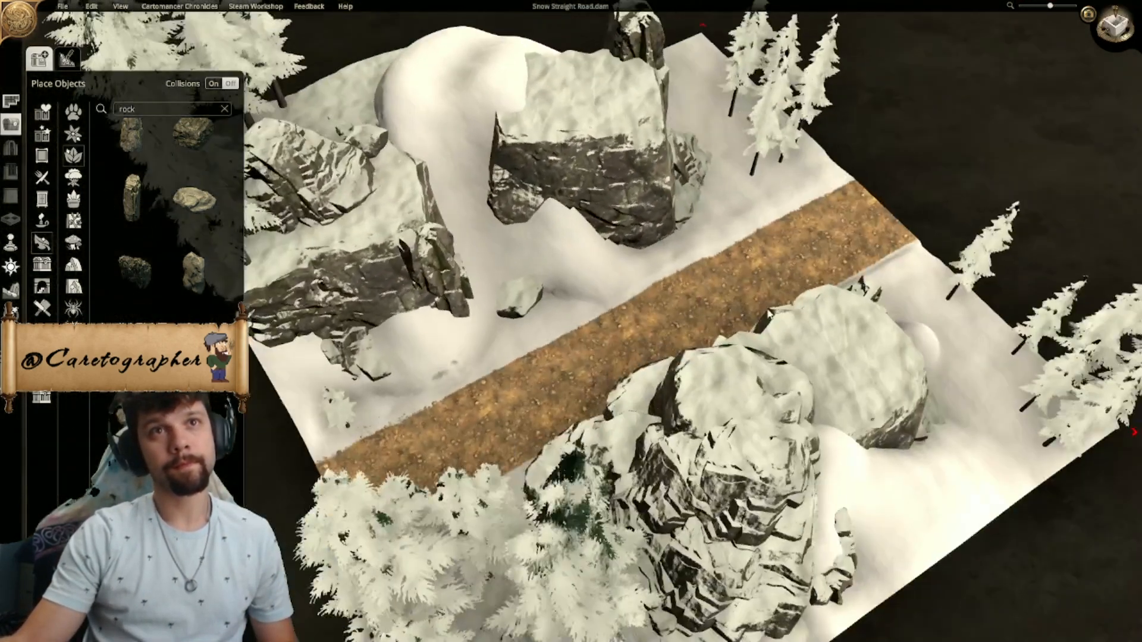
{"action": "scroll", "coordinate": [770, 314], "scroll_direction": "up", "scroll_amount": 2}
{"action": "middle_click_drag", "start_coordinate": [770, 314], "coordinate": [735, 322]}
{"action": "left_click", "coordinate": [735, 322]}
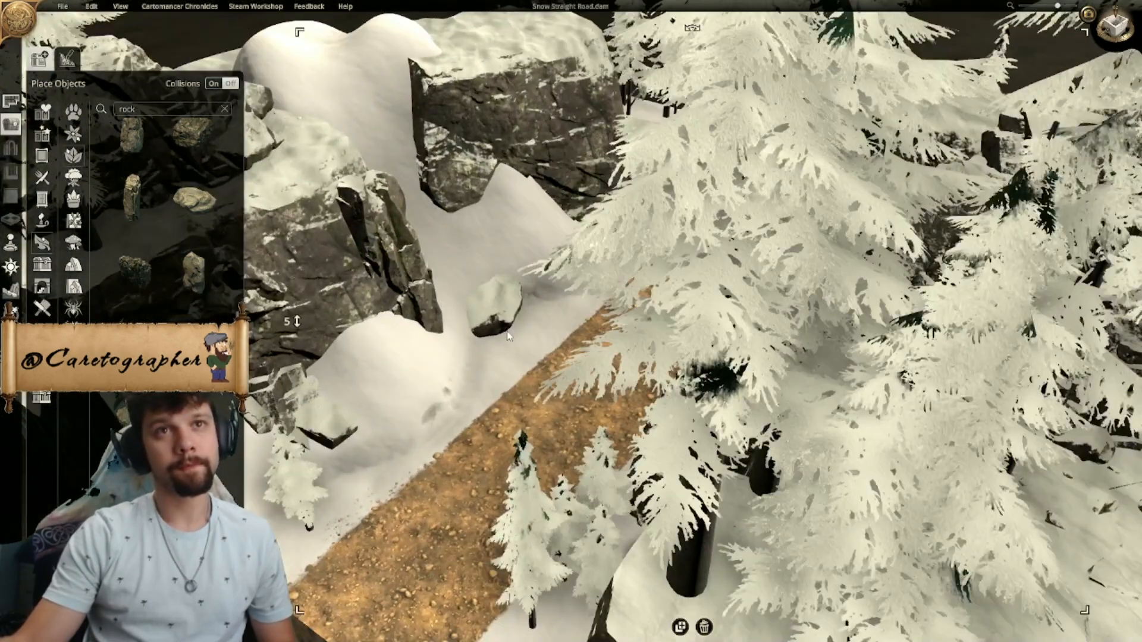
{"action": "left_click", "coordinate": [513, 332]}
{"action": "middle_click_drag", "start_coordinate": [512, 332], "coordinate": [603, 298]}
{"action": "scroll", "coordinate": [603, 301], "scroll_direction": "up", "scroll_amount": 3}
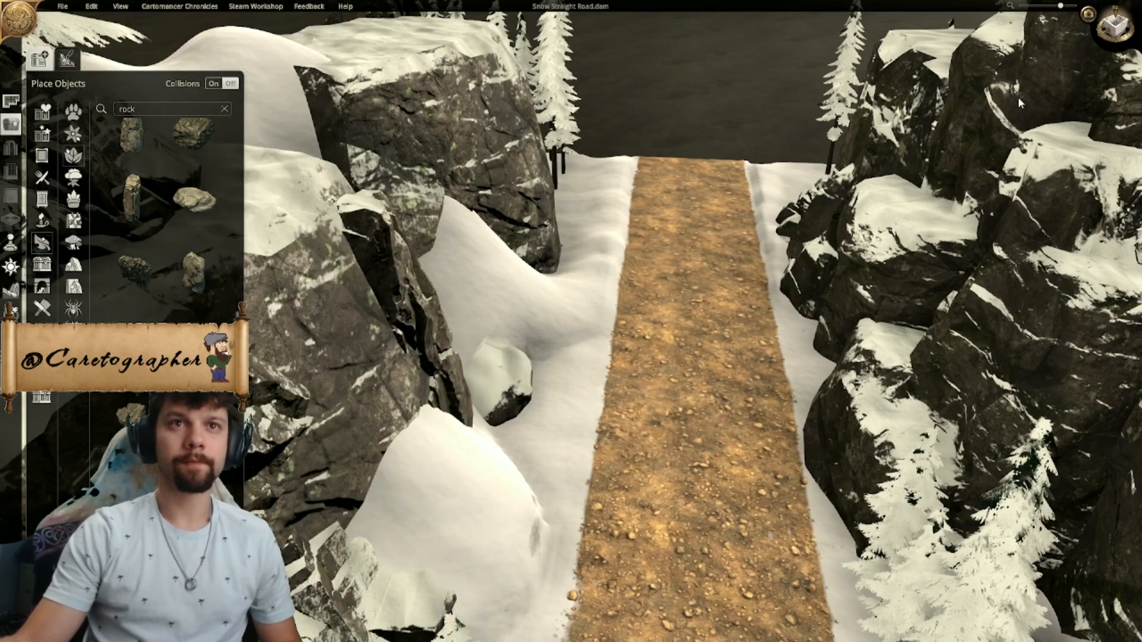
{"action": "left_click", "coordinate": [1109, 37]}
{"action": "scroll", "coordinate": [490, 426], "scroll_direction": "up", "scroll_amount": 3}
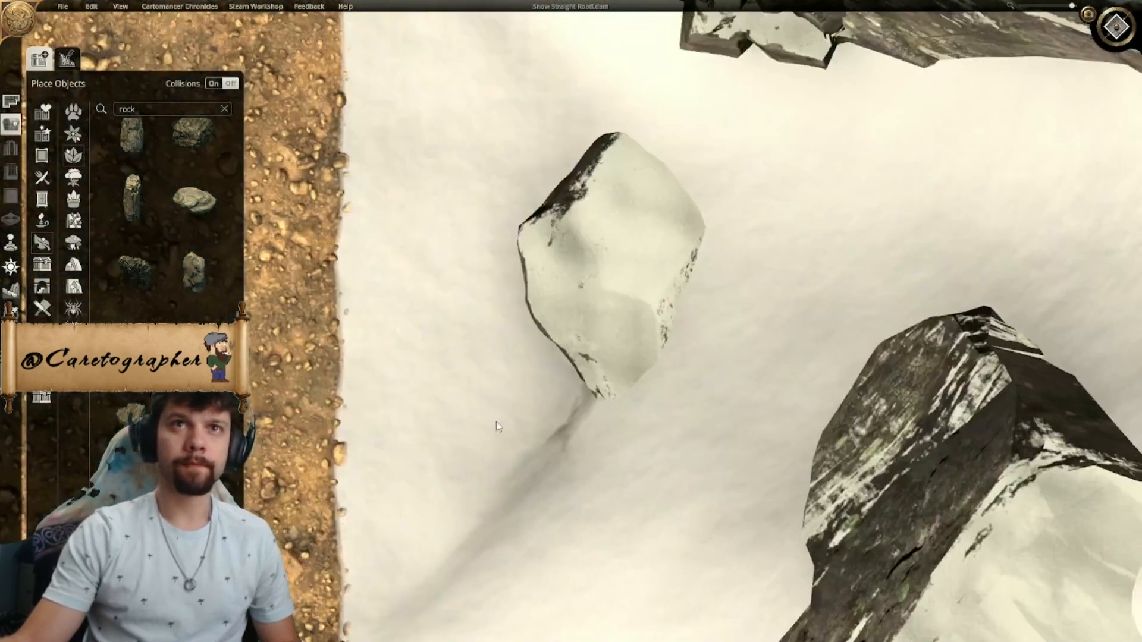
{"action": "left_click", "coordinate": [588, 318]}
{"action": "key", "text": "Delete"}
- Choose a large layered rock from the rock models and place it in the snowy gap between the eastern cliffs
{"action": "scroll", "coordinate": [166, 237], "scroll_direction": "down", "scroll_amount": 1}
{"action": "scroll", "coordinate": [166, 238], "scroll_direction": "down", "scroll_amount": 1}
{"action": "scroll", "coordinate": [166, 238], "scroll_direction": "down", "scroll_amount": 5}
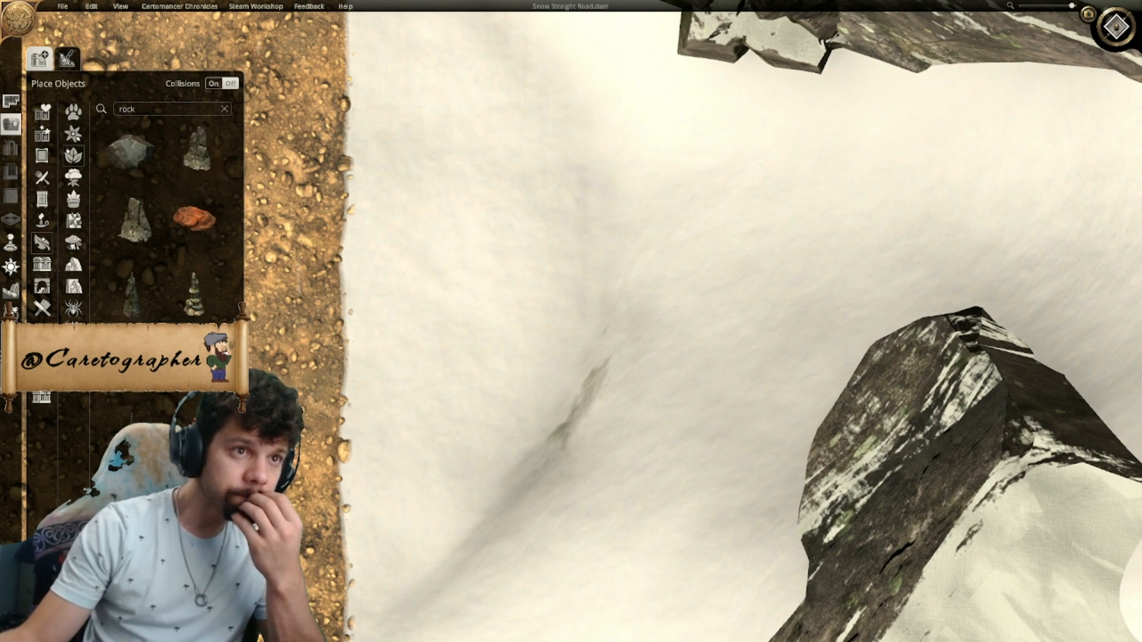
{"action": "scroll", "coordinate": [167, 238], "scroll_direction": "up", "scroll_amount": 7}
{"action": "scroll", "coordinate": [166, 214], "scroll_direction": "down", "scroll_amount": 3}
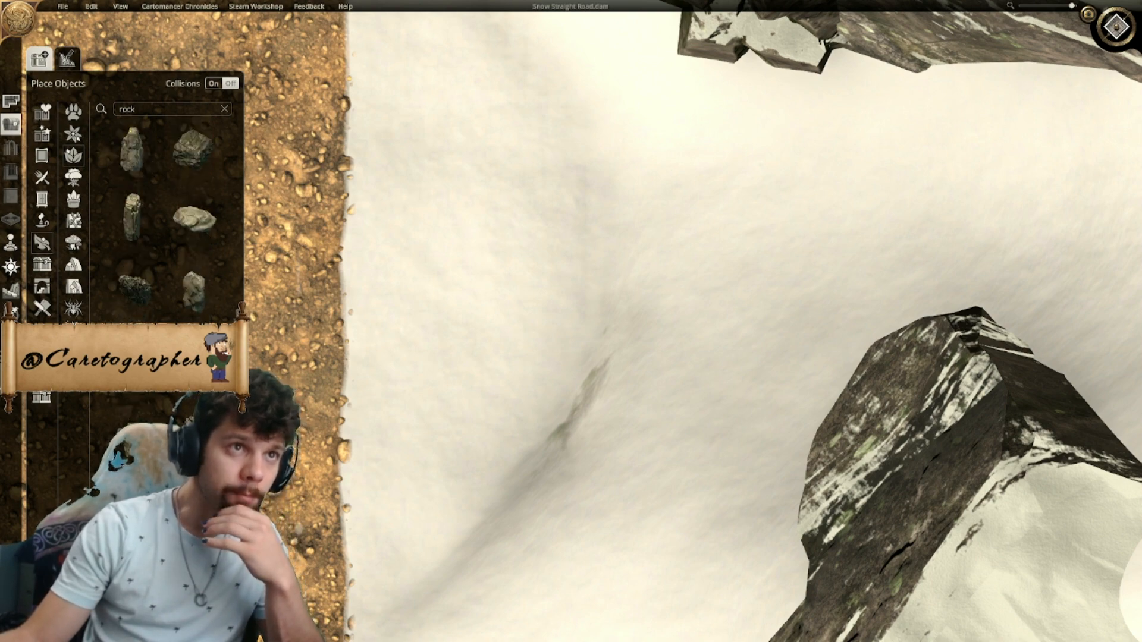
{"action": "left_click", "coordinate": [192, 405]}
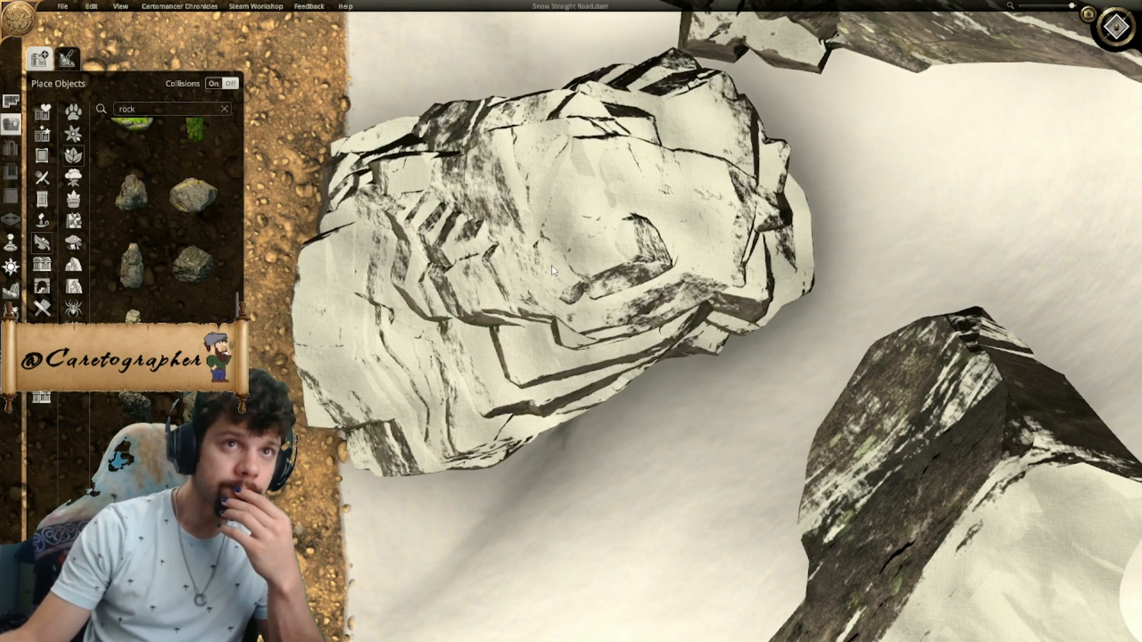
{"action": "scroll", "coordinate": [551, 265], "scroll_direction": "down", "scroll_amount": 8}
{"action": "left_click", "coordinate": [668, 243]}
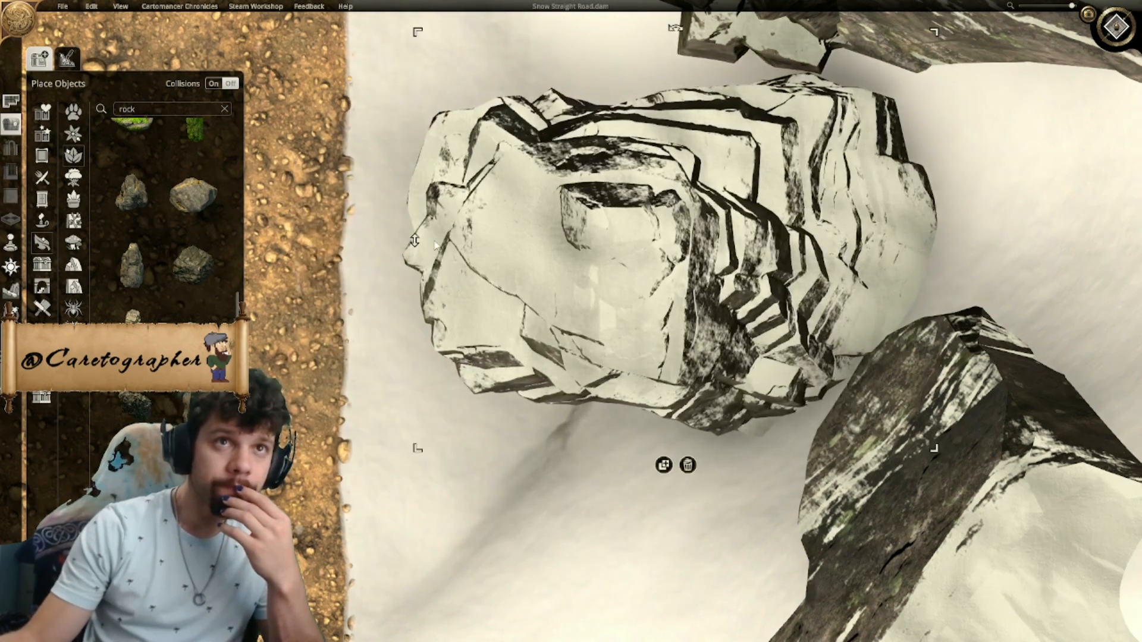
- Sink the layered rock into the snow so only its upper part shows, and adjust its rotation and position
{"action": "left_click_drag", "start_coordinate": [424, 243], "coordinate": [405, 422]}
{"action": "left_click", "coordinate": [565, 270]}
{"action": "scroll", "coordinate": [599, 263], "scroll_direction": "down", "scroll_amount": 4}
{"action": "left_click_drag", "start_coordinate": [598, 234], "coordinate": [598, 321]}
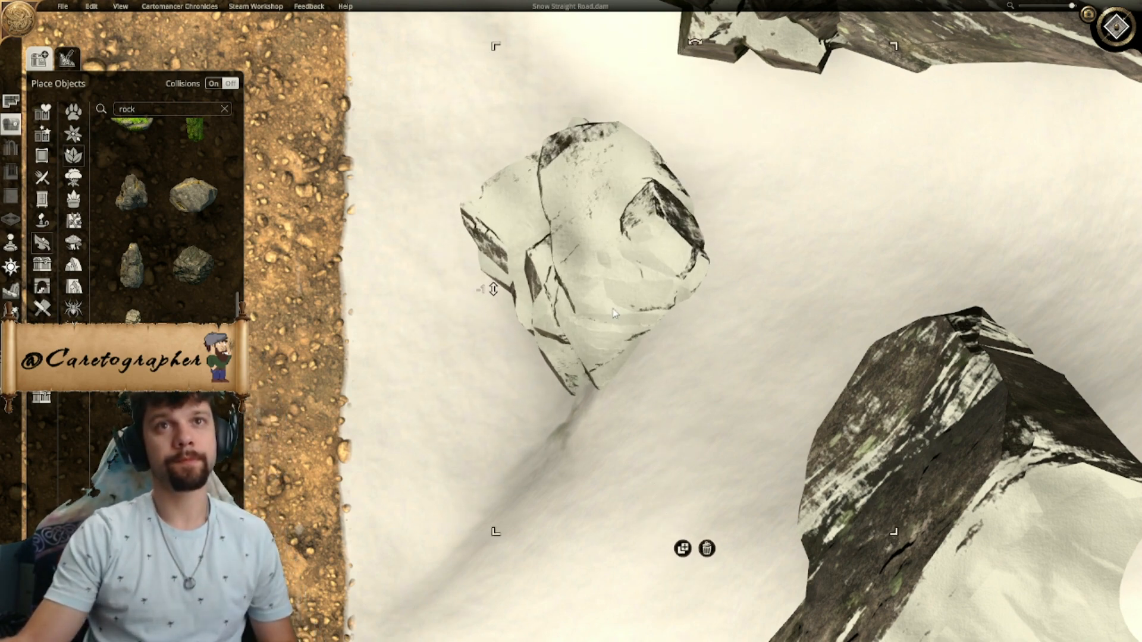
{"action": "scroll", "coordinate": [598, 321], "scroll_direction": "down", "scroll_amount": 5}
{"action": "left_click", "coordinate": [488, 480]}
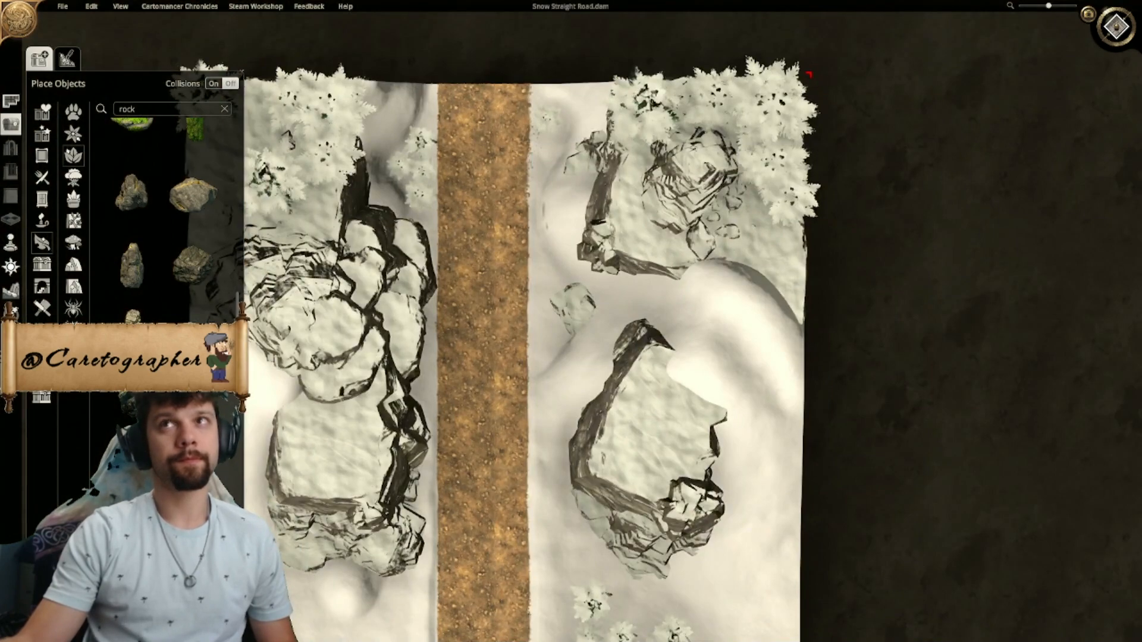
- Place a second rock against the sunken one between the eastern cliffs and lower it so only its tip shows
{"action": "scroll", "coordinate": [576, 290], "scroll_direction": "up", "scroll_amount": 3}
{"action": "scroll", "coordinate": [692, 149], "scroll_direction": "down", "scroll_amount": 5}
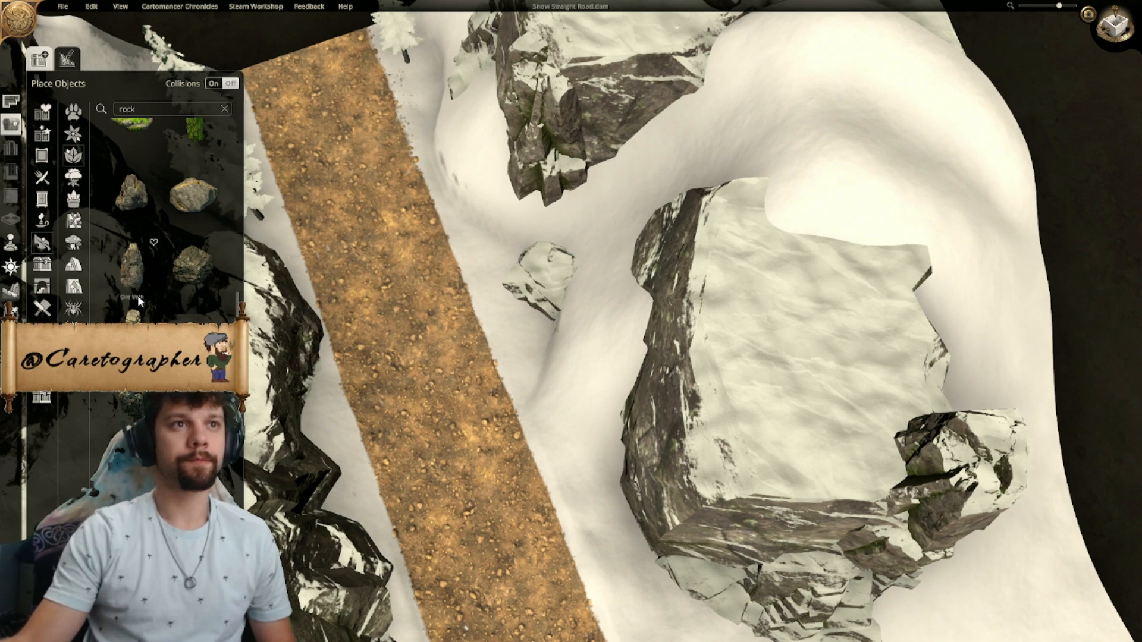
{"action": "left_click", "coordinate": [540, 173]}
{"action": "left_click", "coordinate": [543, 325]}
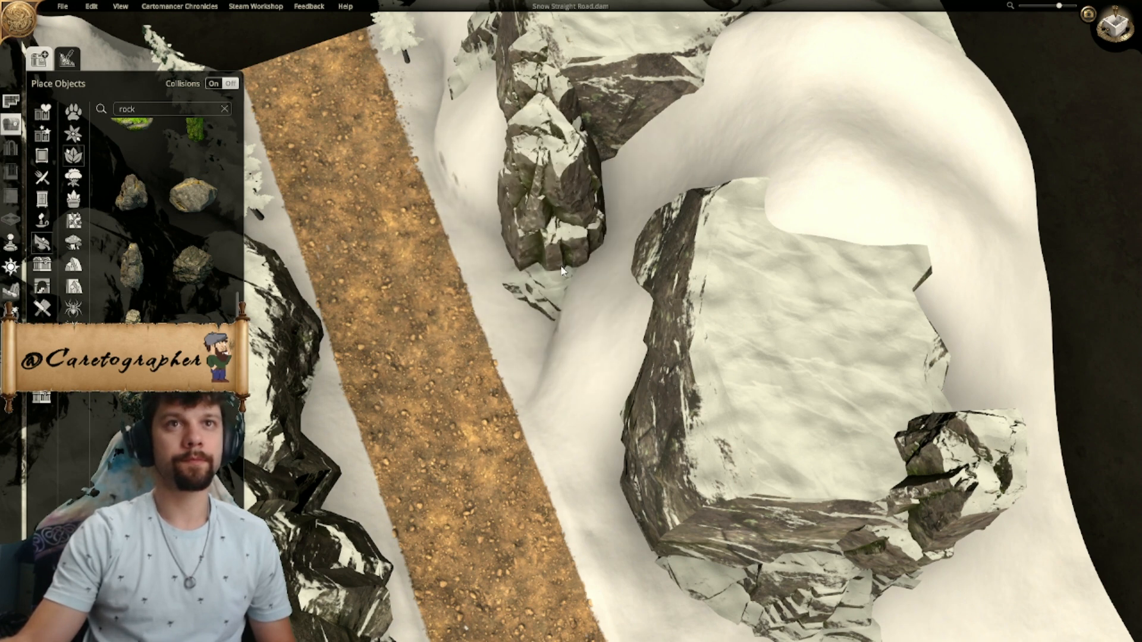
{"action": "left_click", "coordinate": [569, 241]}
{"action": "left_click_drag", "start_coordinate": [684, 90], "coordinate": [623, 118]}
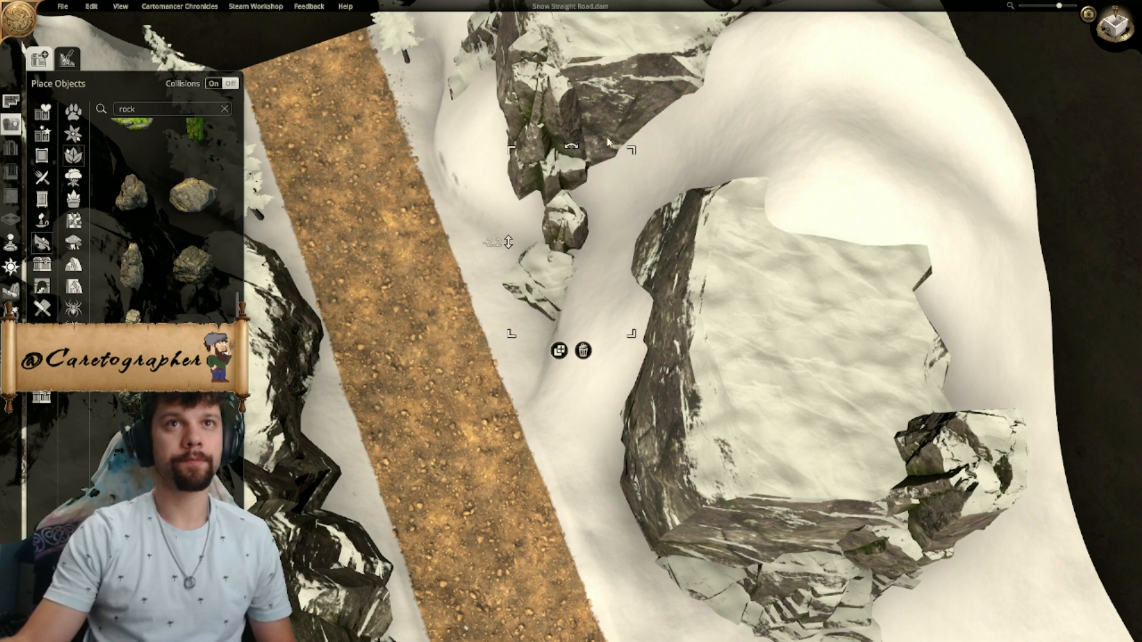
{"action": "left_click_drag", "start_coordinate": [559, 238], "coordinate": [504, 313]}
- Choose the scattered stones model and place several small stone clusters around the foot of the two new rocks
{"action": "scroll", "coordinate": [505, 320], "scroll_direction": "down", "scroll_amount": 5}
{"action": "left_click", "coordinate": [503, 392]}
{"action": "right_click_drag", "start_coordinate": [667, 444], "coordinate": [688, 335]}
{"action": "scroll", "coordinate": [501, 310], "scroll_direction": "up", "scroll_amount": 5}
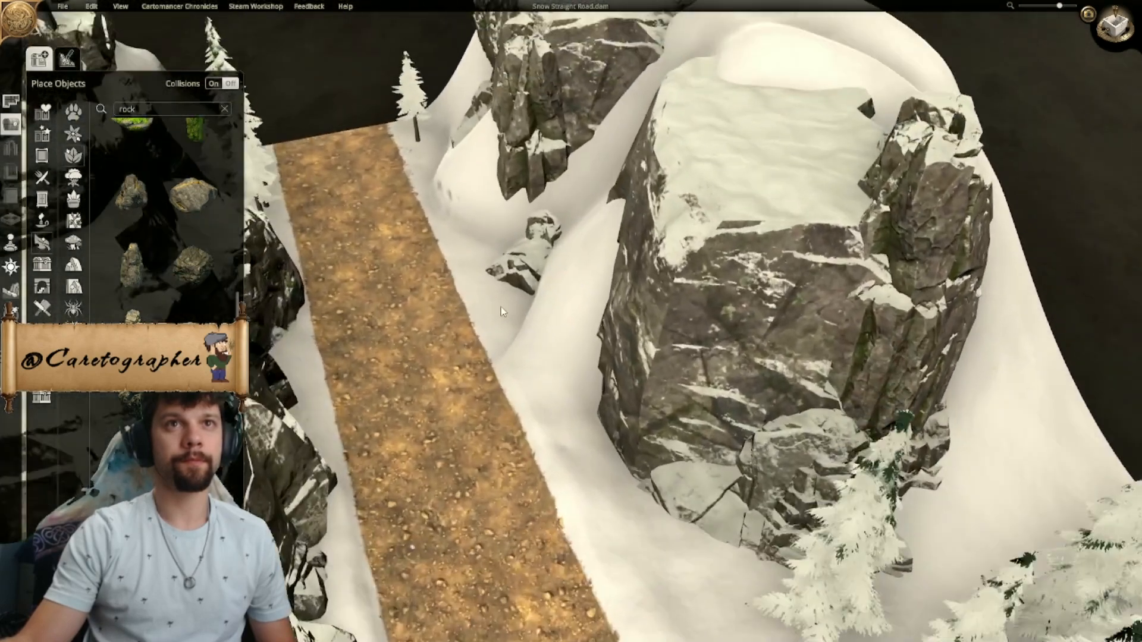
{"action": "scroll", "coordinate": [501, 306], "scroll_direction": "up", "scroll_amount": 5}
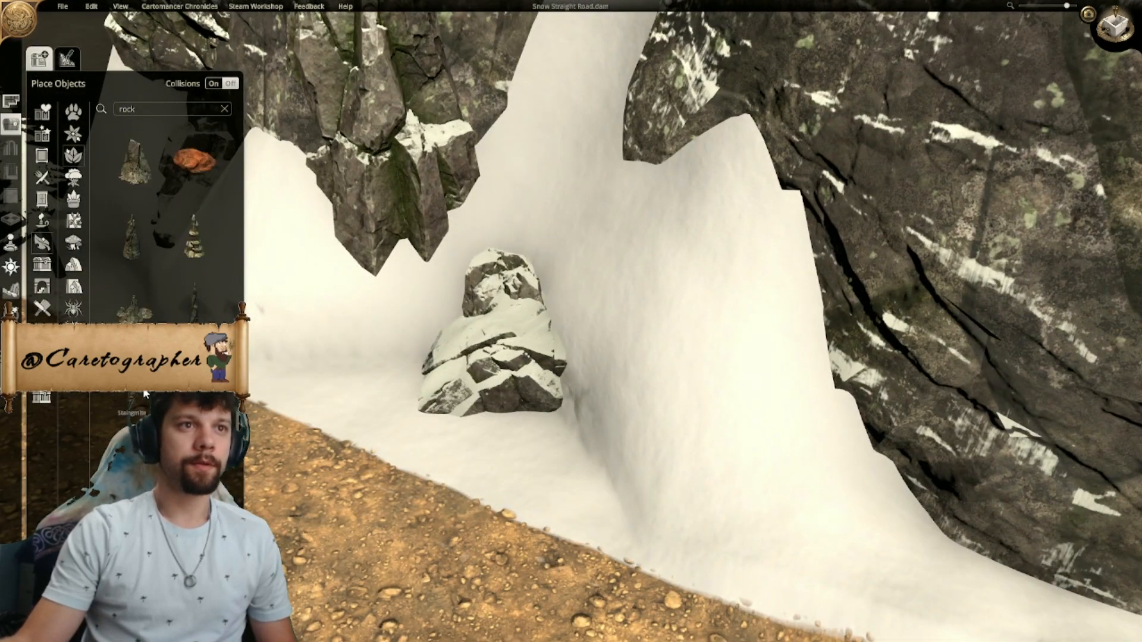
{"action": "left_click_drag", "start_coordinate": [236, 375], "coordinate": [235, 516]}
{"action": "left_click", "coordinate": [132, 384]}
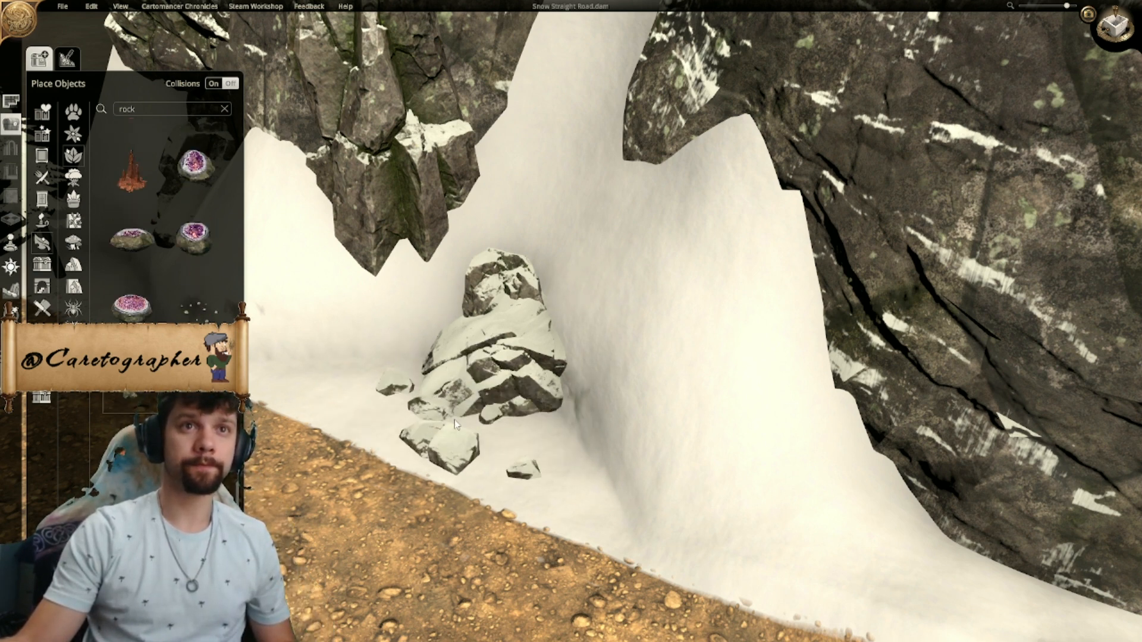
{"action": "left_click", "coordinate": [434, 409]}
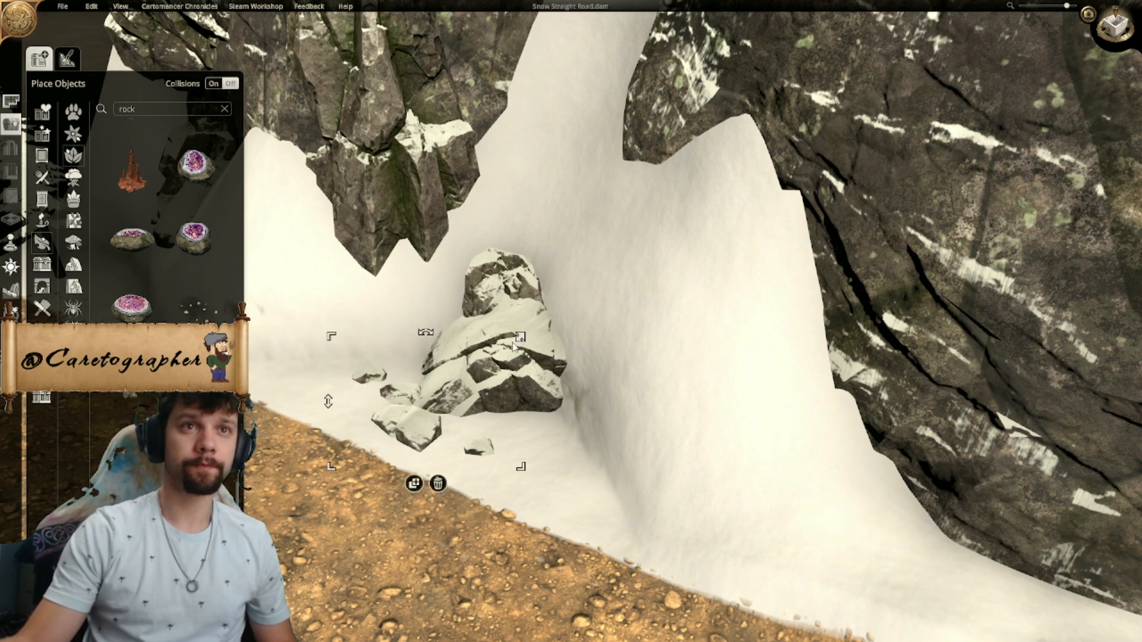
{"action": "left_click_drag", "start_coordinate": [430, 428], "coordinate": [501, 424]}
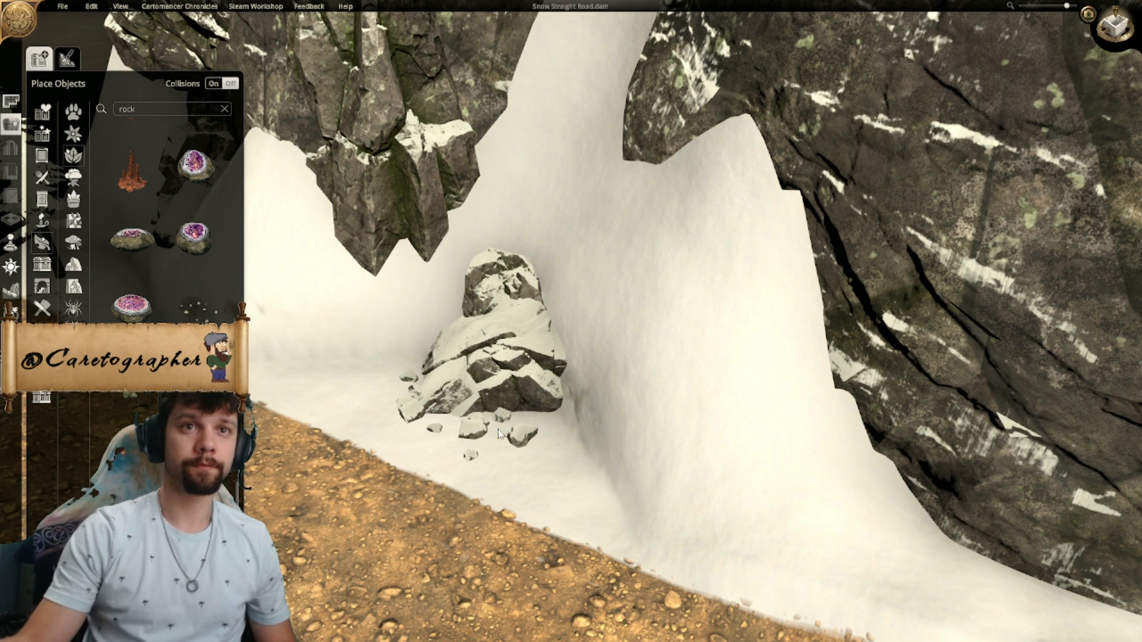
{"action": "mouse_move", "coordinate": [498, 434]}
{"action": "left_mouse_down"}
{"action": "mouse_move", "coordinate": [549, 436]}
{"action": "mouse_move", "coordinate": [516, 422]}
{"action": "left_mouse_up"}
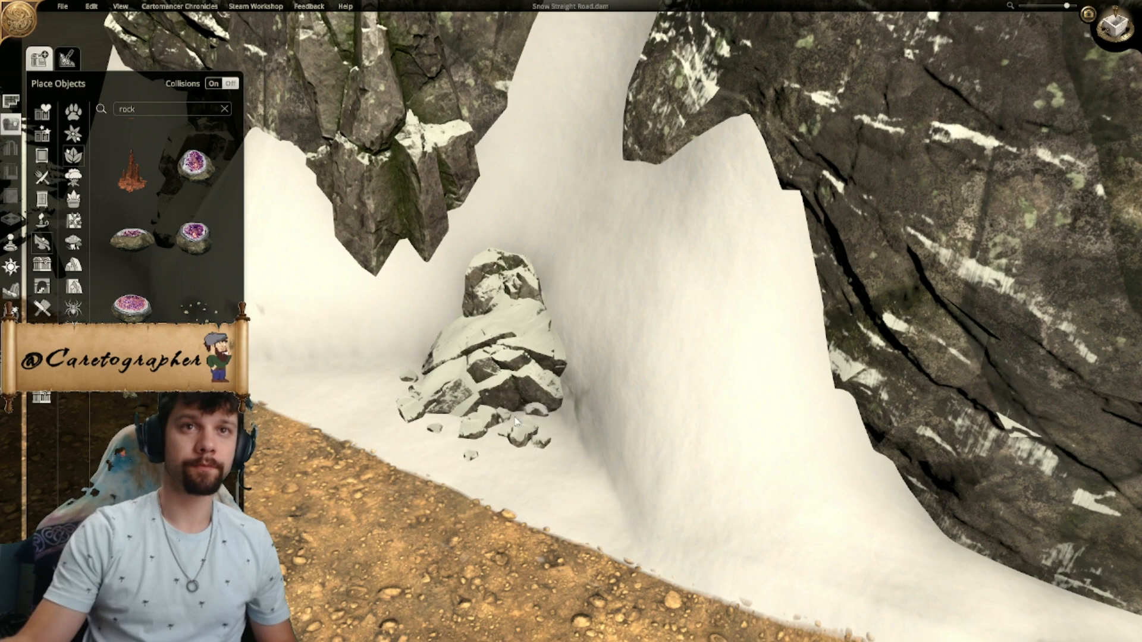
- Examine the new rock group and the overall balance of cliffs, road and pines in the angled and top-down views
{"action": "scroll", "coordinate": [522, 425], "scroll_direction": "down", "scroll_amount": 5}
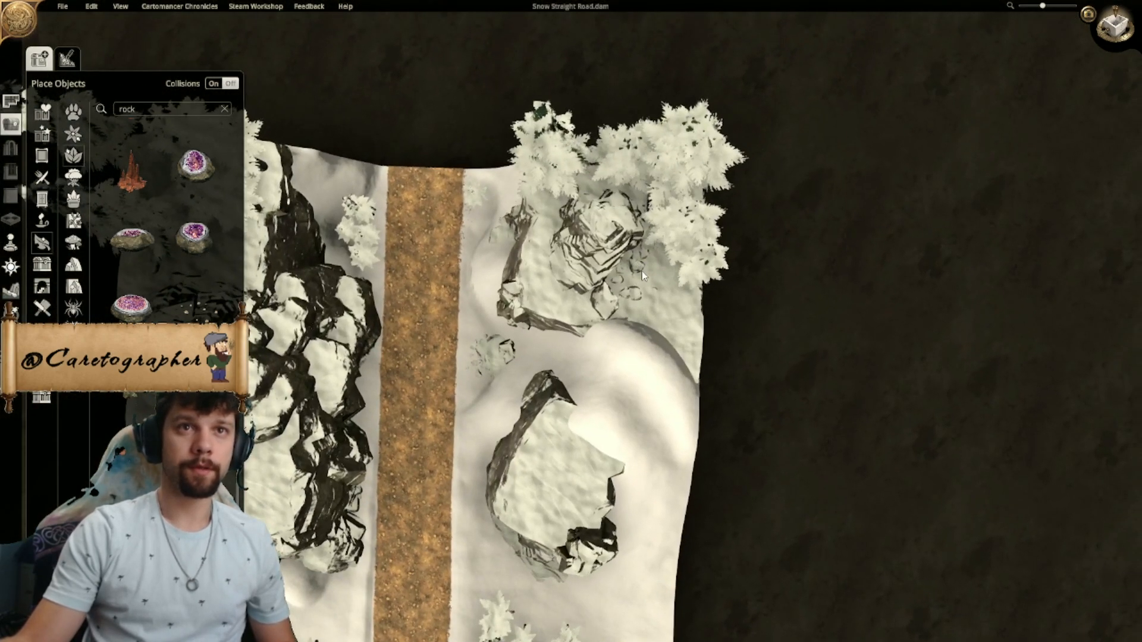
{"action": "right_click_drag", "start_coordinate": [458, 372], "coordinate": [704, 295]}
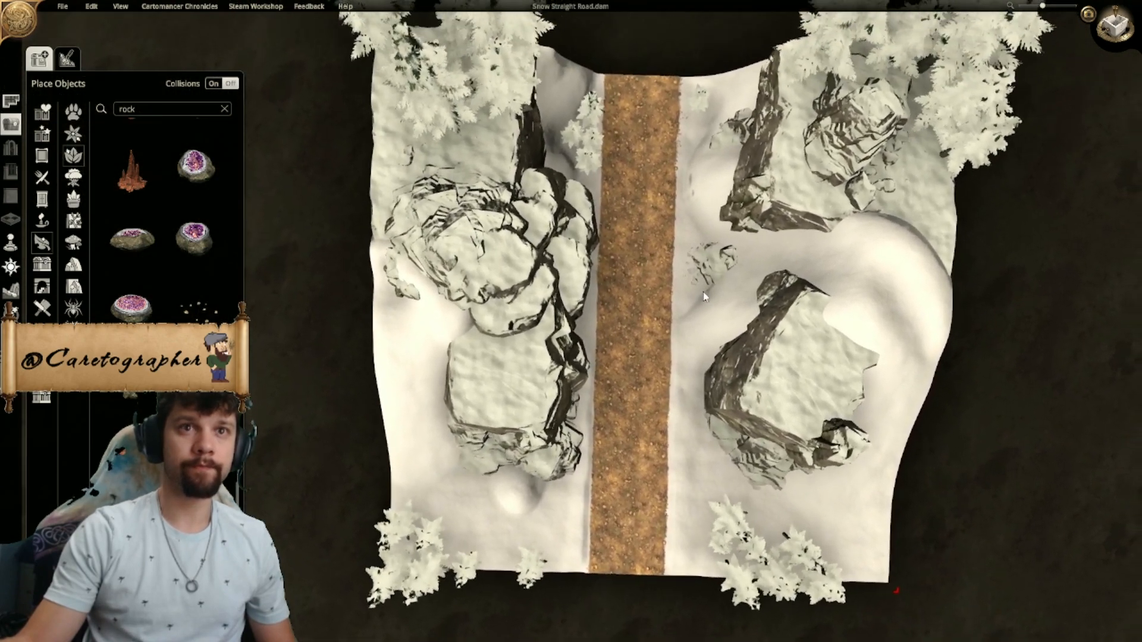
{"action": "scroll", "coordinate": [703, 292], "scroll_direction": "up", "scroll_amount": 5}
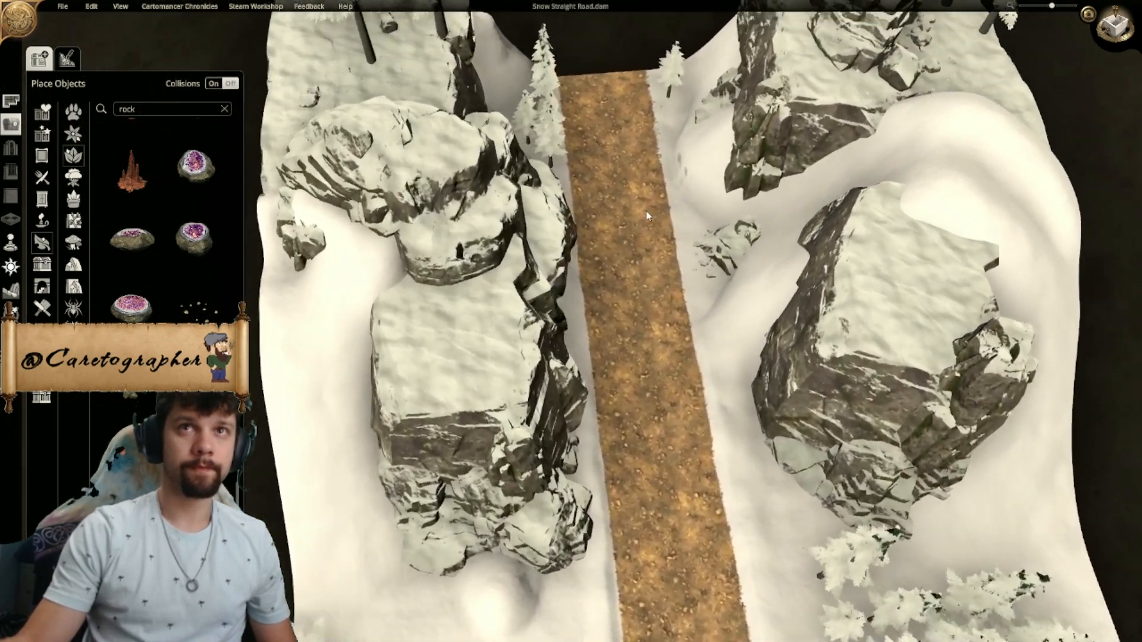
{"action": "scroll", "coordinate": [647, 216], "scroll_direction": "down", "scroll_amount": 8}
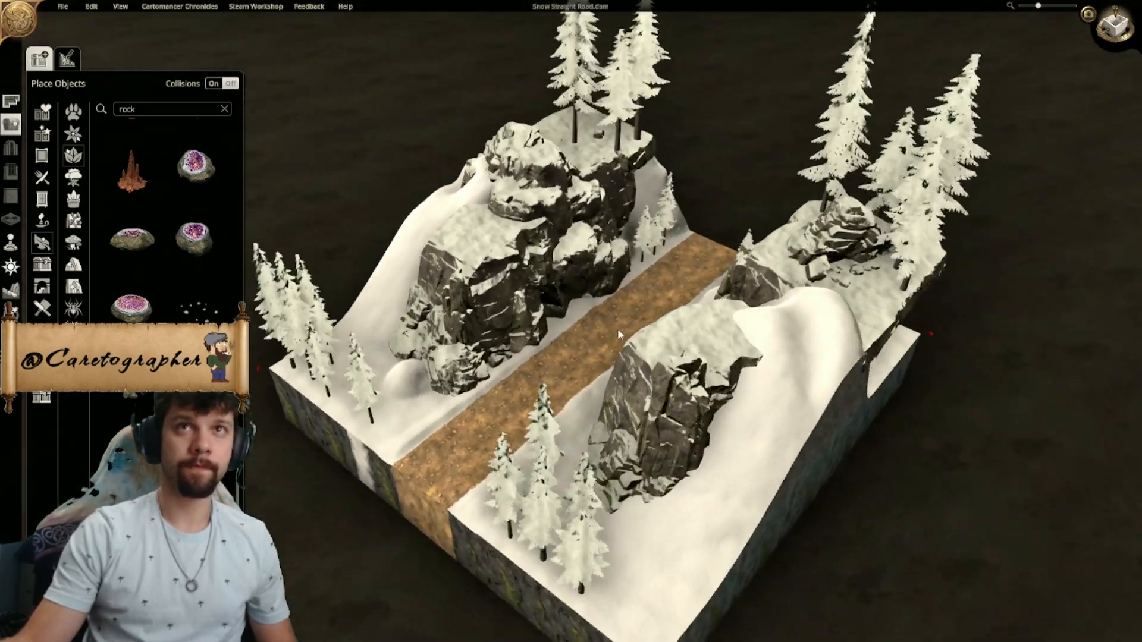
{"action": "middle_click_drag", "start_coordinate": [619, 335], "coordinate": [470, 345]}
{"action": "left_click_drag", "start_coordinate": [434, 261], "coordinate": [394, 262]}
{"action": "middle_click_drag", "start_coordinate": [394, 262], "coordinate": [386, 260]}
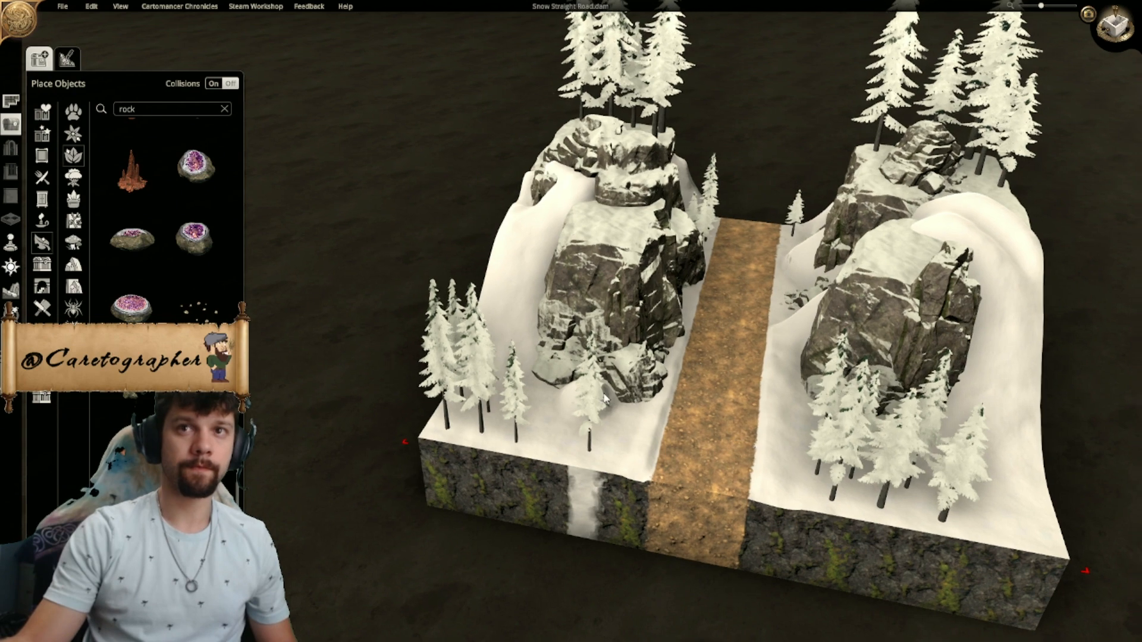
{"action": "left_click", "coordinate": [1116, 28]}
{"action": "scroll", "coordinate": [681, 322], "scroll_direction": "down", "scroll_amount": 4}
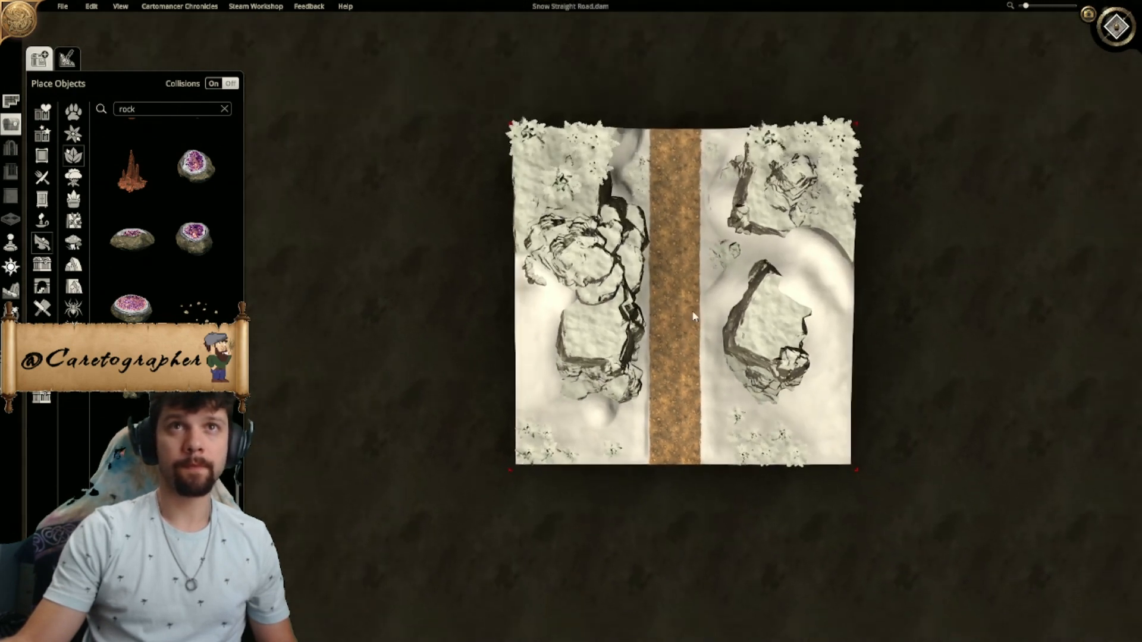
{"action": "right_click_drag", "start_coordinate": [674, 327], "coordinate": [617, 320]}
{"action": "scroll", "coordinate": [619, 318], "scroll_direction": "up", "scroll_amount": 3}
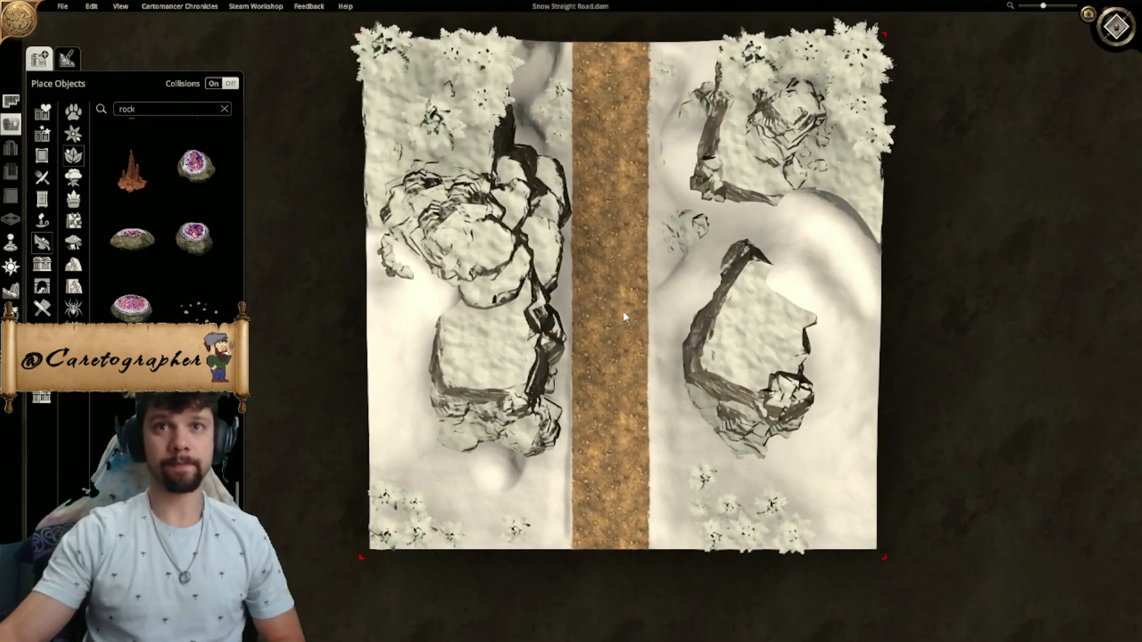
{"action": "right_click_drag", "start_coordinate": [922, 415], "coordinate": [869, 356]}
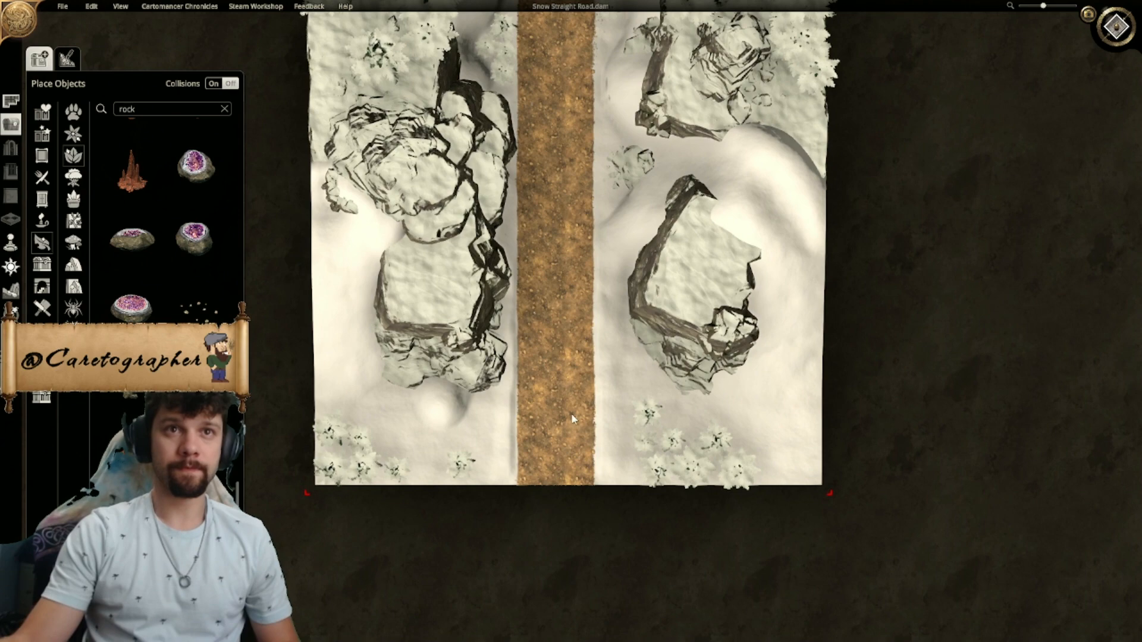
{"action": "scroll", "coordinate": [568, 419], "scroll_direction": "up", "scroll_amount": 4}
{"action": "scroll", "coordinate": [565, 420], "scroll_direction": "down", "scroll_amount": 3}
{"action": "right_click_drag", "start_coordinate": [546, 227], "coordinate": [532, 318]}
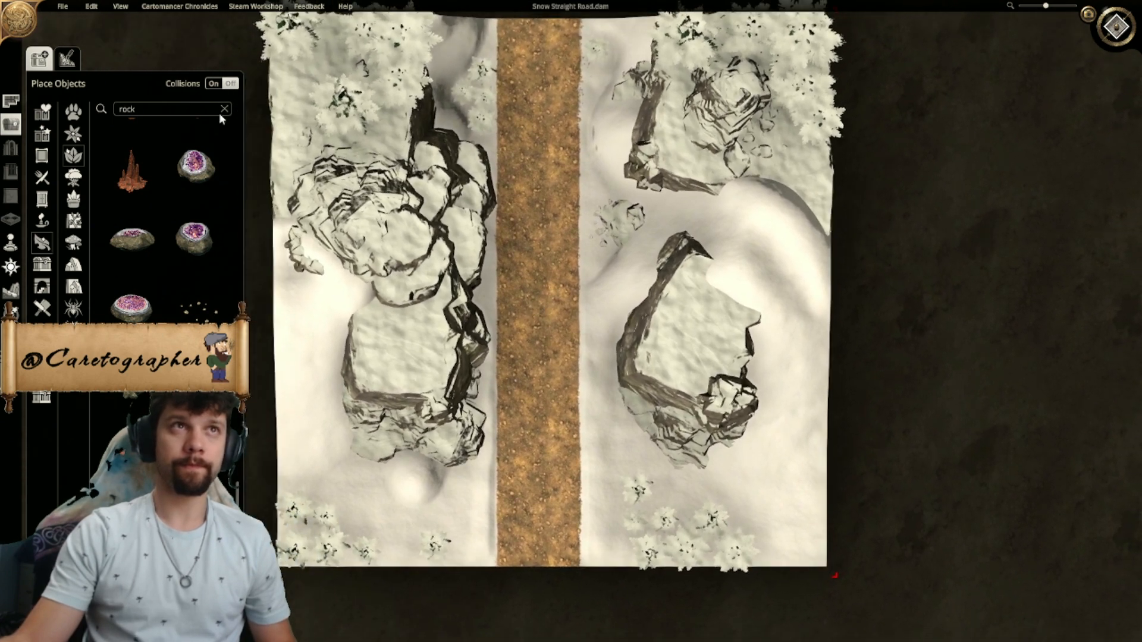
- Save the Snow Straight Road map
{"action": "left_click", "coordinate": [63, 7]}
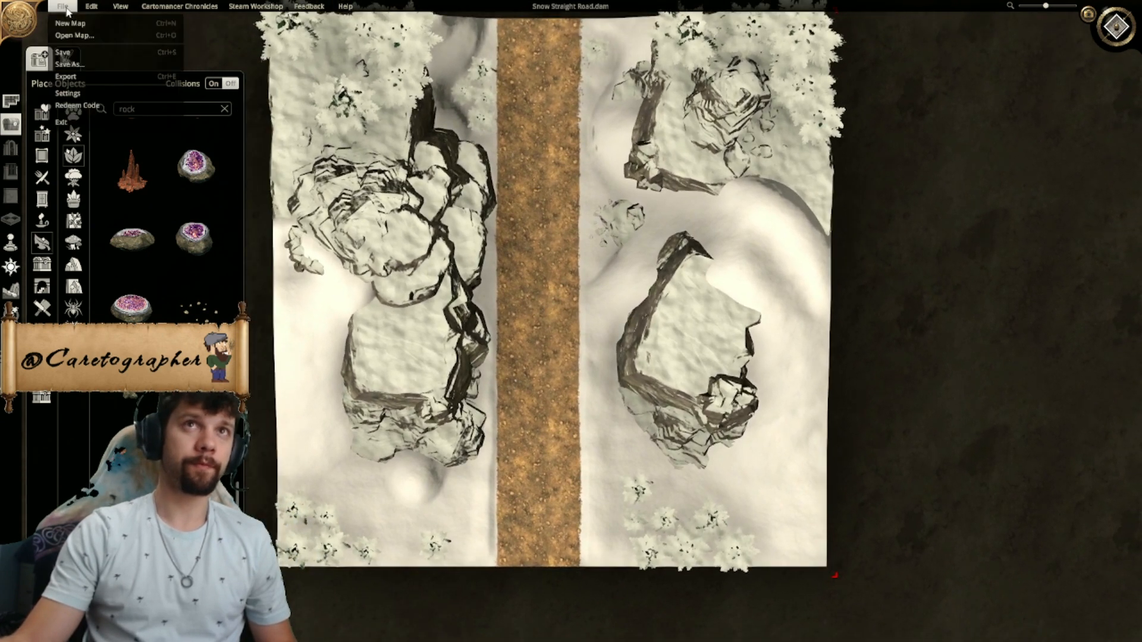
{"action": "left_click", "coordinate": [80, 50]}
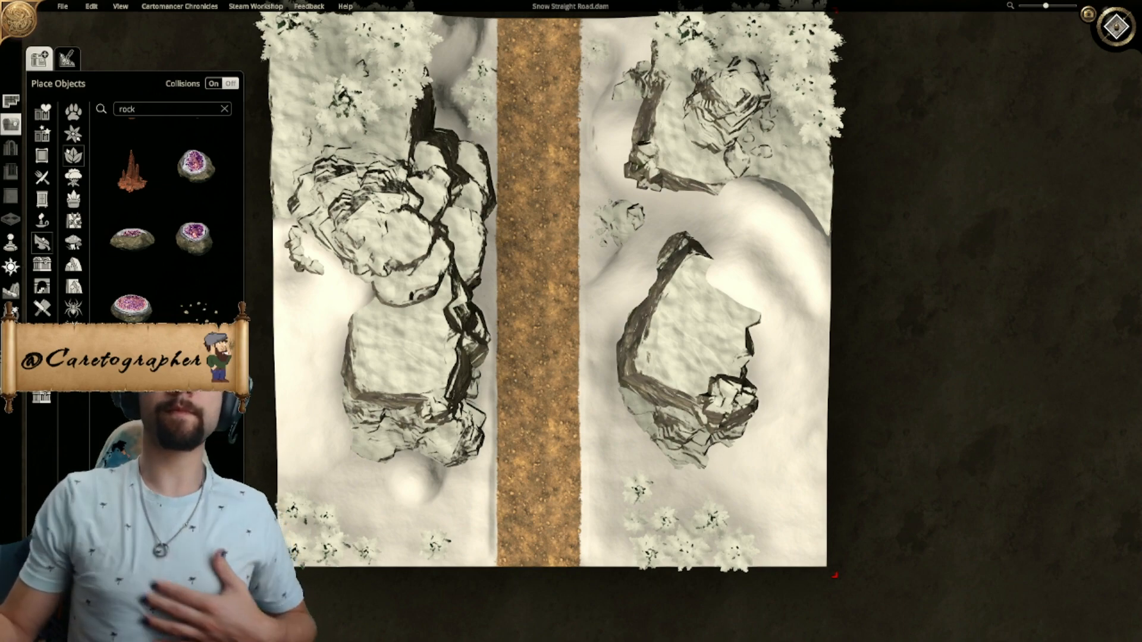
- Examine the road, cliffs and pines of the snow map in close-up and overall angled views
{"action": "left_click", "coordinate": [1116, 33]}
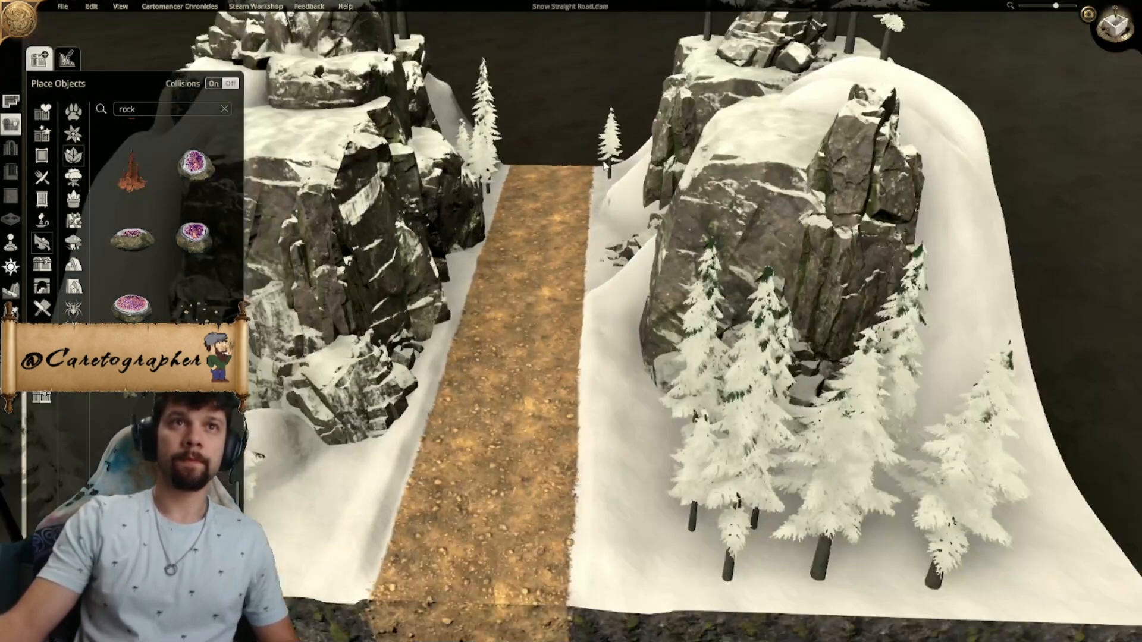
{"action": "scroll", "coordinate": [606, 166], "scroll_direction": "down", "scroll_amount": 5}
{"action": "middle_click_drag", "start_coordinate": [606, 167], "coordinate": [589, 267]}
{"action": "scroll", "coordinate": [679, 439], "scroll_direction": "down", "scroll_amount": 4}
{"action": "scroll", "coordinate": [655, 215], "scroll_direction": "up", "scroll_amount": 3}
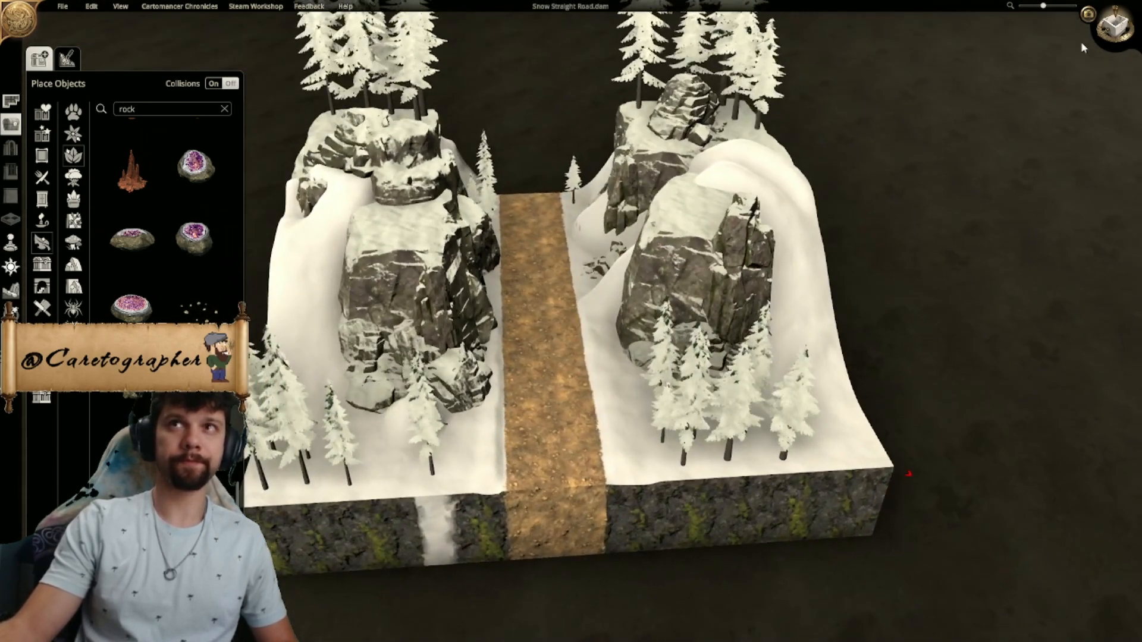
{"action": "left_click", "coordinate": [1114, 28]}
- Duplicate evergreen trees from the northeastern group and place three copies on top of the southeastern cliff
{"action": "scroll", "coordinate": [693, 185], "scroll_direction": "up", "scroll_amount": 3}
{"action": "right_click_drag", "start_coordinate": [692, 185], "coordinate": [569, 390]}
{"action": "scroll", "coordinate": [577, 234], "scroll_direction": "up", "scroll_amount": 3}
{"action": "scroll", "coordinate": [577, 234], "scroll_direction": "down", "scroll_amount": 4}
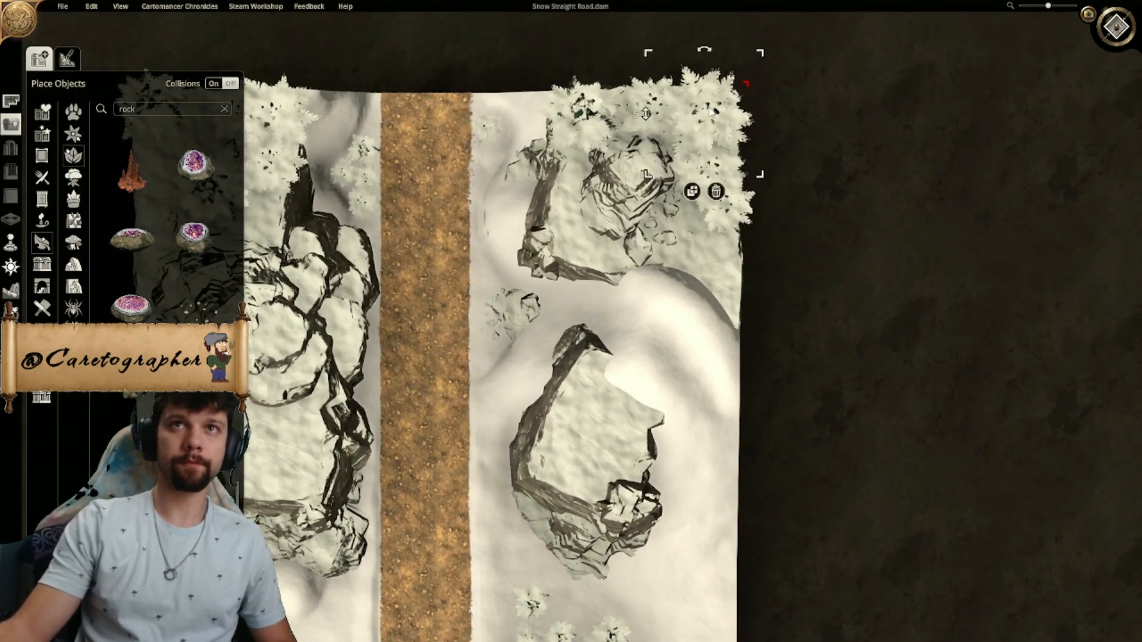
{"action": "left_click", "coordinate": [692, 191]}
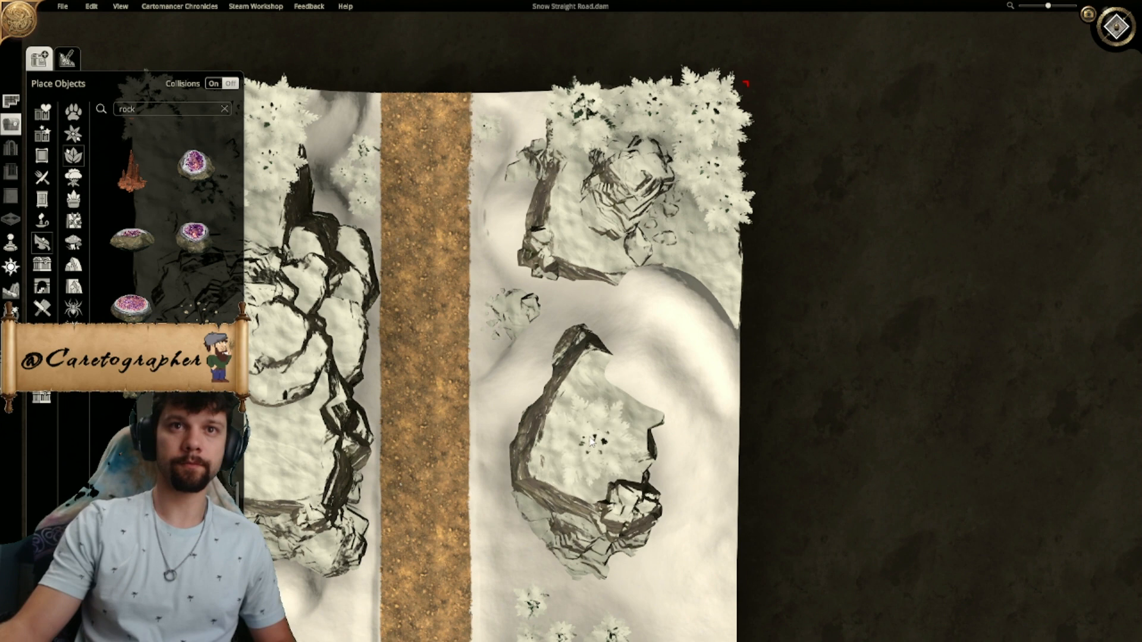
{"action": "left_click", "coordinate": [559, 462]}
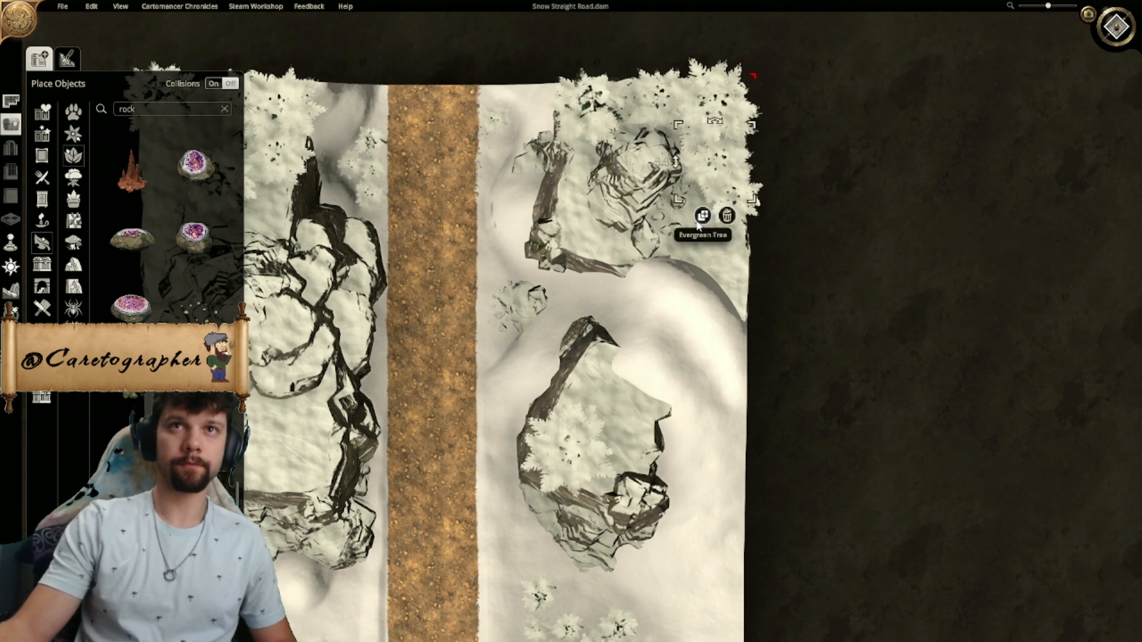
{"action": "left_click", "coordinate": [701, 219]}
{"action": "left_click", "coordinate": [597, 386]}
{"action": "right_click_drag", "start_coordinate": [669, 342], "coordinate": [672, 339]}
{"action": "left_click", "coordinate": [724, 246]}
{"action": "left_click", "coordinate": [635, 430]}
- Place an evergreen tree copy on the flat top of the southwestern cliff
{"action": "right_click_drag", "start_coordinate": [819, 433], "coordinate": [860, 348]}
{"action": "scroll", "coordinate": [894, 302], "scroll_direction": "down", "scroll_amount": 5}
{"action": "right_click_drag", "start_coordinate": [534, 390], "coordinate": [567, 424]}
{"action": "scroll", "coordinate": [538, 229], "scroll_direction": "up", "scroll_amount": 5}
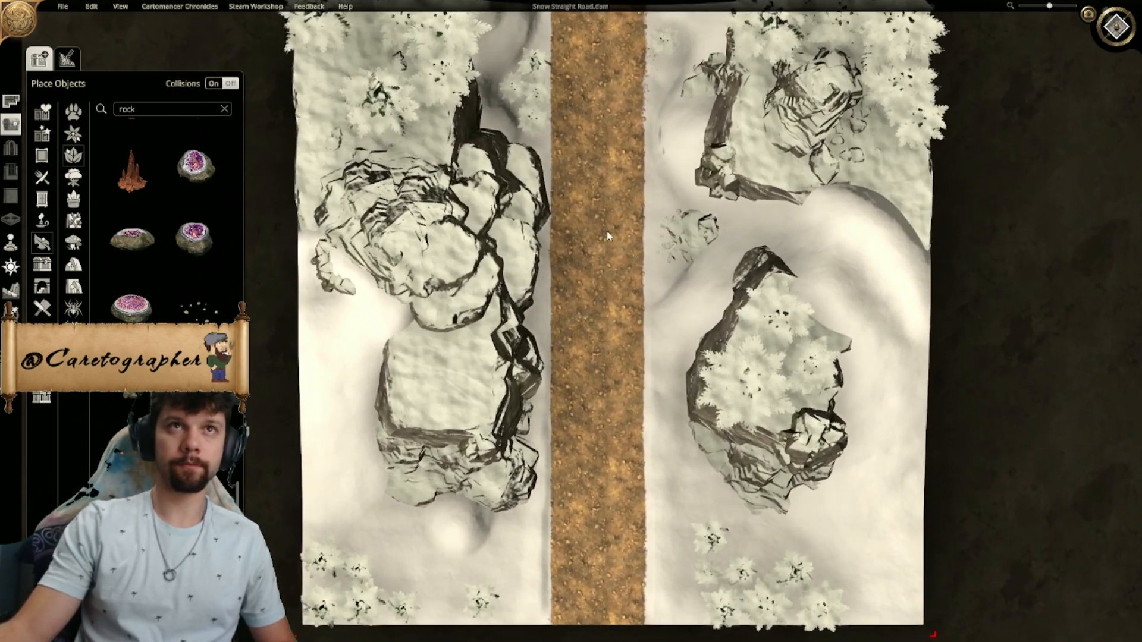
{"action": "right_click_drag", "start_coordinate": [608, 236], "coordinate": [658, 316]}
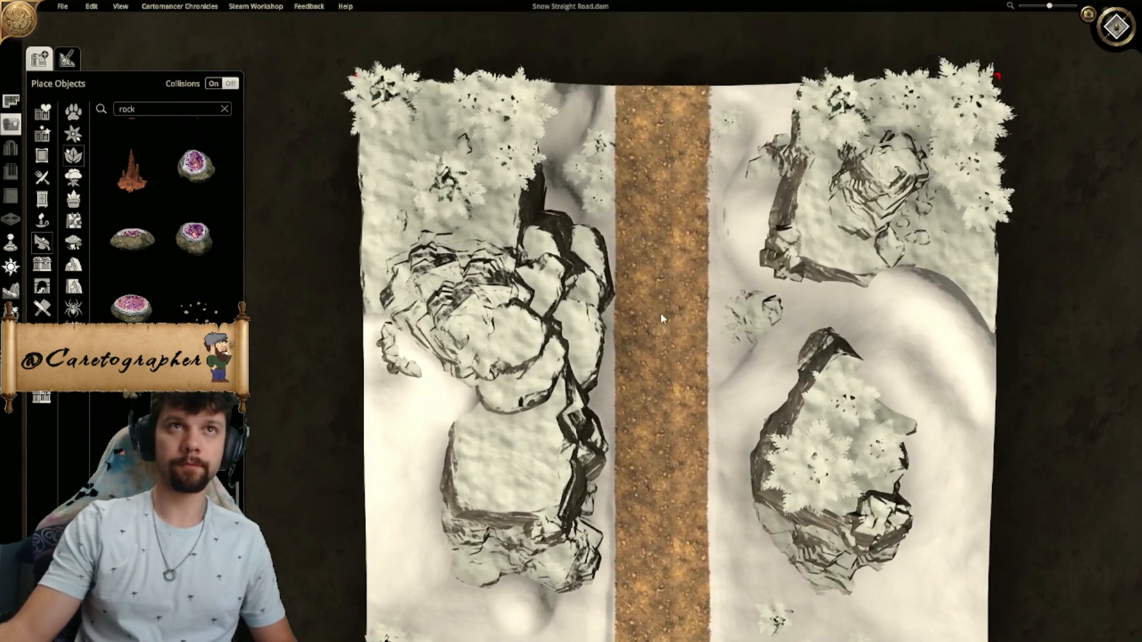
{"action": "left_click", "coordinate": [434, 257]}
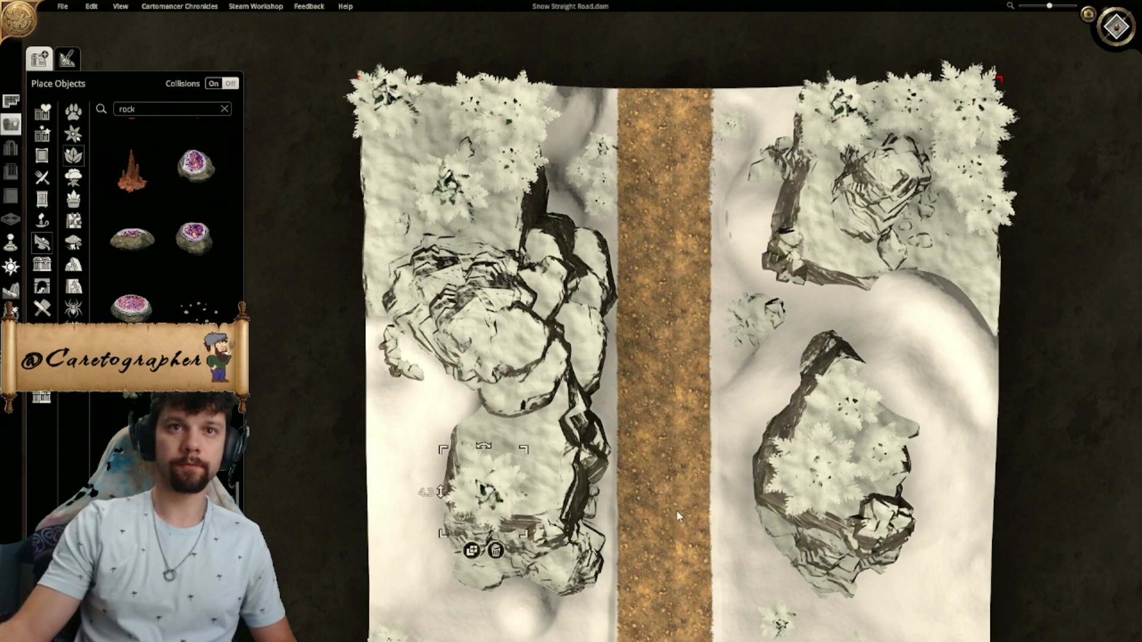
- Check the added cliff-top pines in the top-down and angled views and save the Snow Straight Road map
{"action": "scroll", "coordinate": [678, 516], "scroll_direction": "down", "scroll_amount": 6}
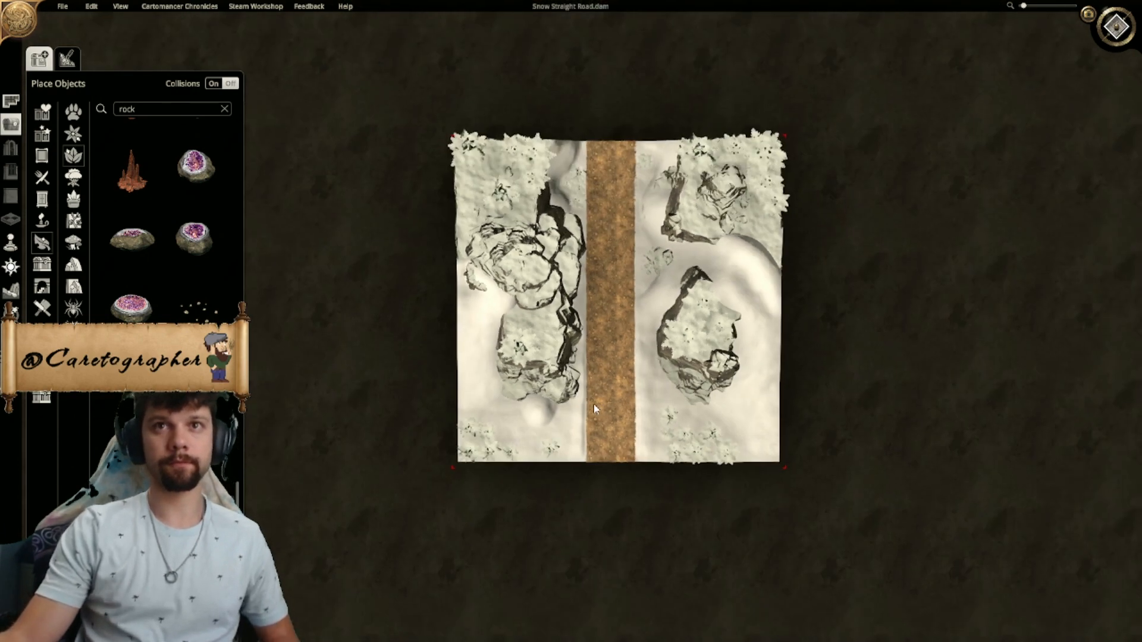
{"action": "middle_click_drag", "start_coordinate": [593, 406], "coordinate": [546, 397]}
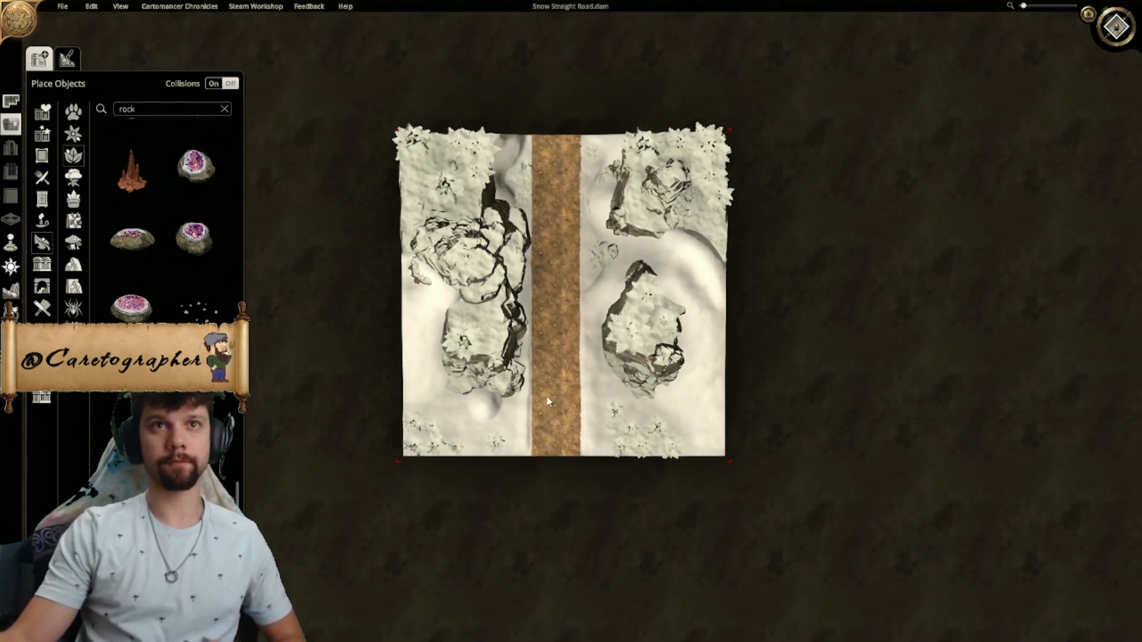
{"action": "left_click", "coordinate": [1112, 33]}
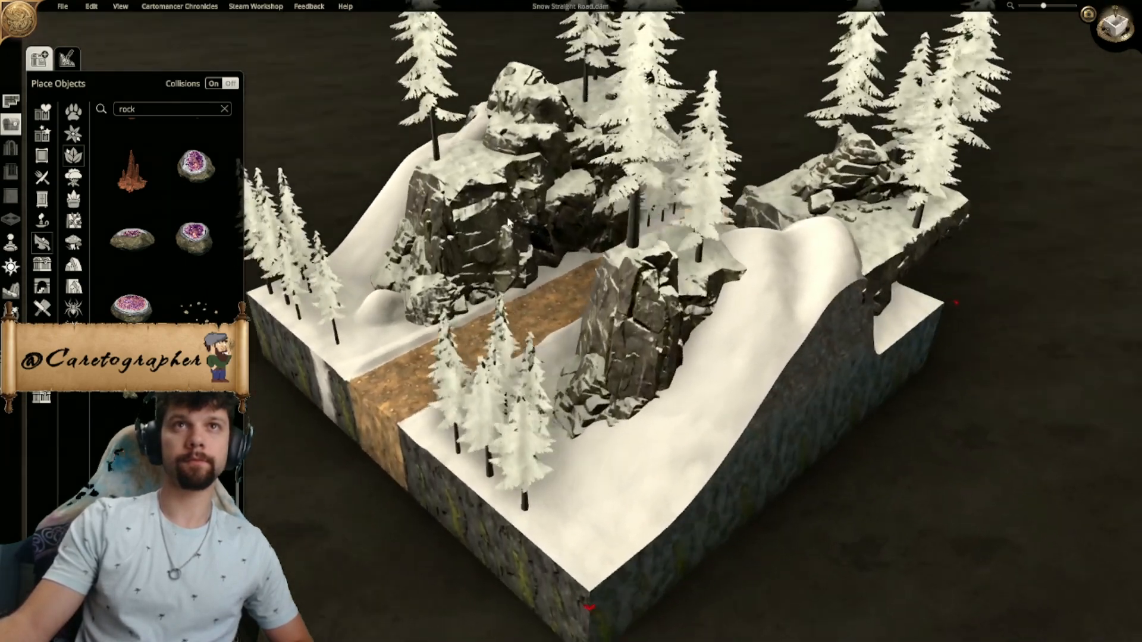
{"action": "middle_click_drag", "start_coordinate": [508, 222], "coordinate": [681, 245]}
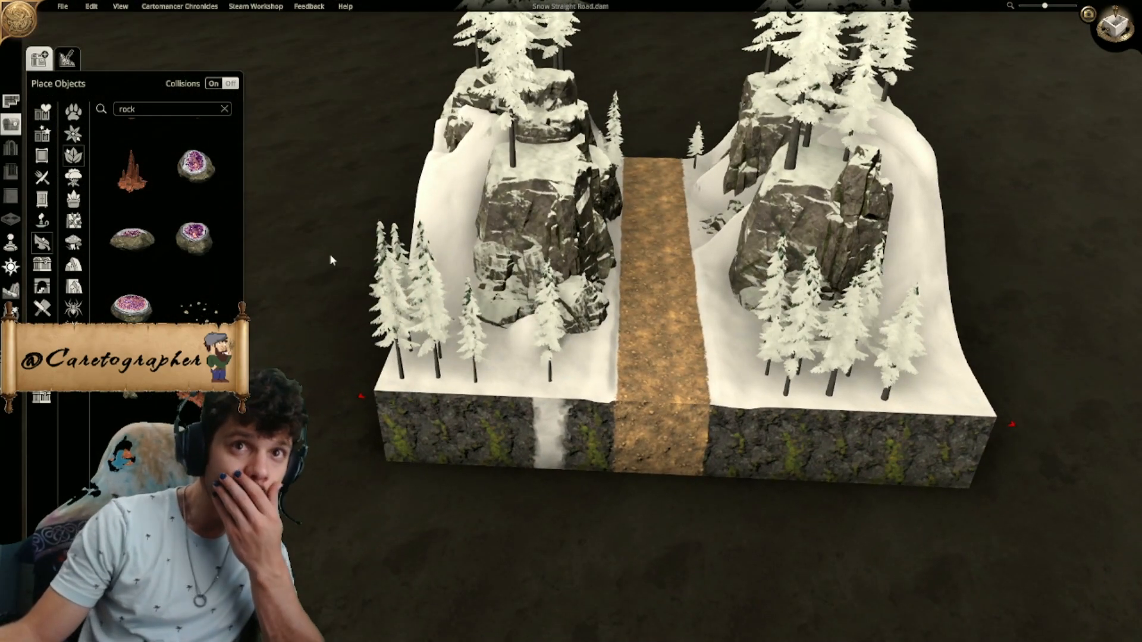
{"action": "left_click", "coordinate": [62, 6]}
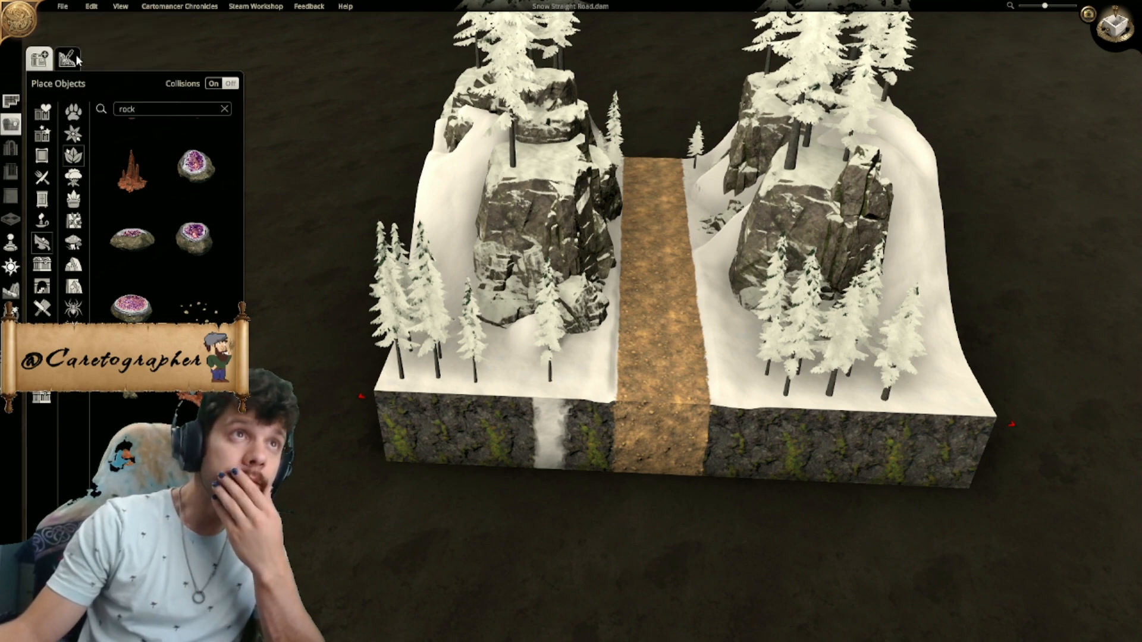
- Create a new 20 x 20 digital map with Fey Plane terrain, flat elevation, dense vegetation, no water and no weather
{"action": "left_click", "coordinate": [62, 7]}
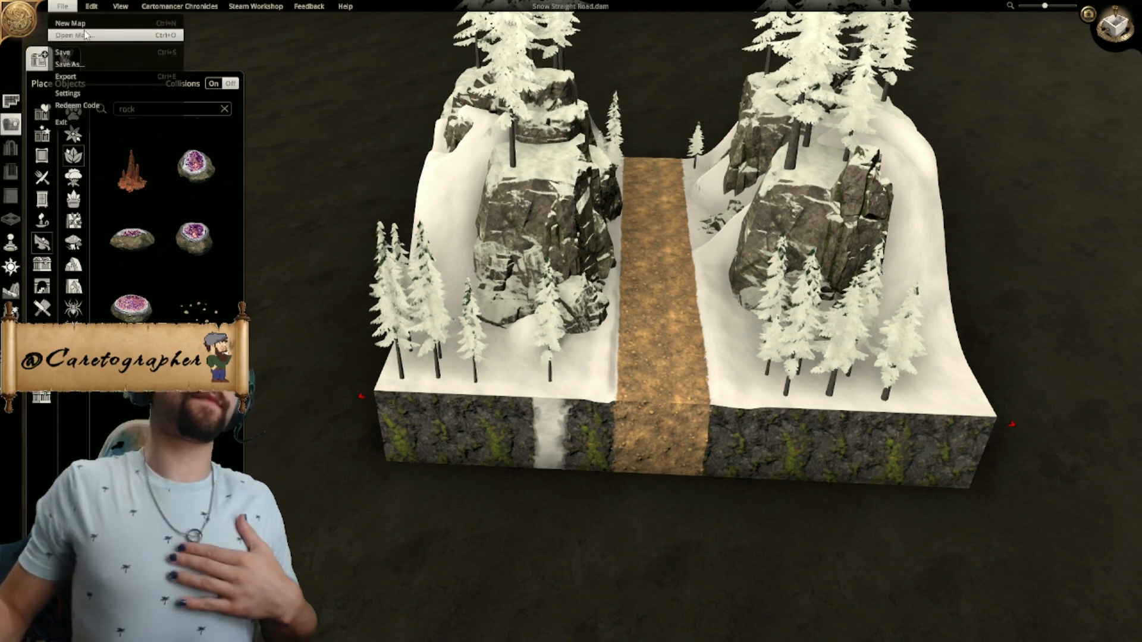
{"action": "left_click", "coordinate": [86, 26]}
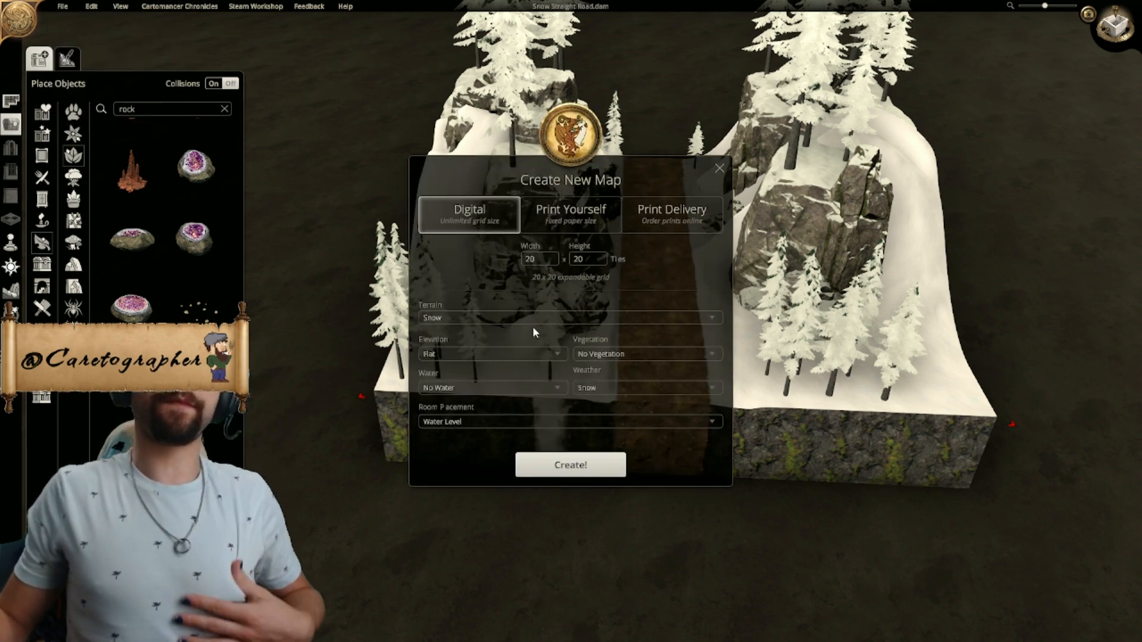
{"action": "left_click", "coordinate": [565, 320]}
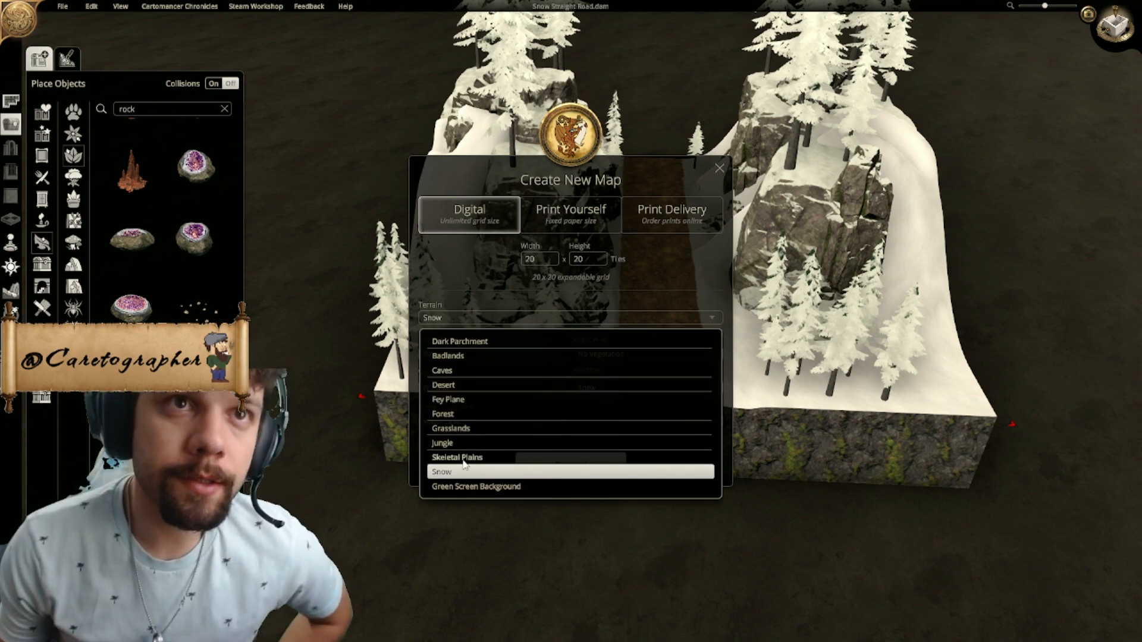
{"action": "left_click", "coordinate": [467, 399]}
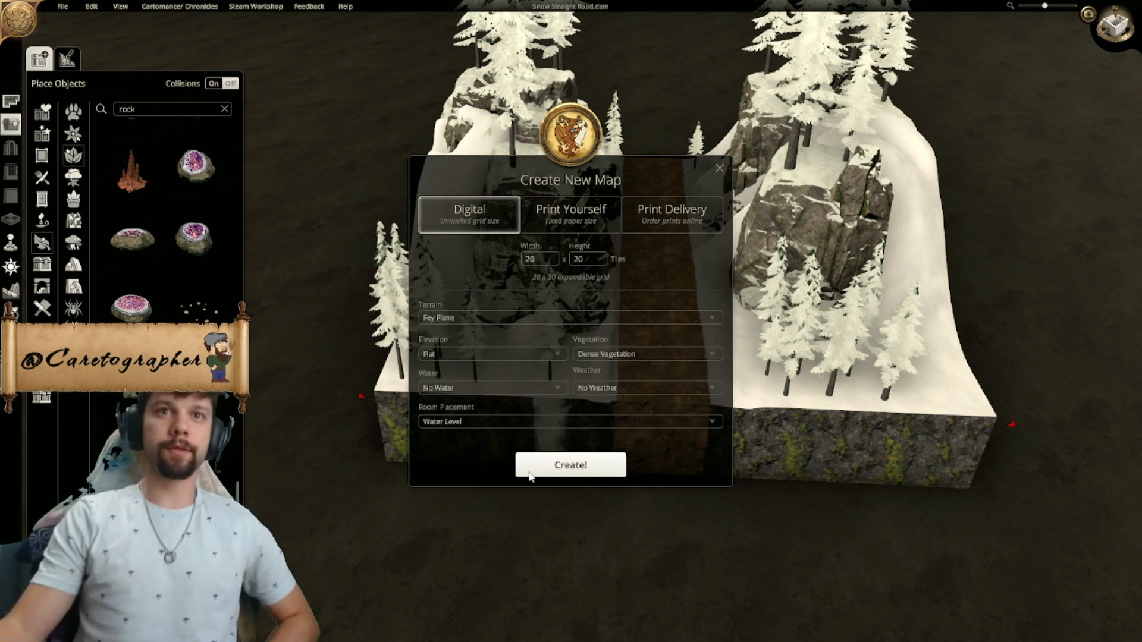
{"action": "left_click", "coordinate": [550, 470]}
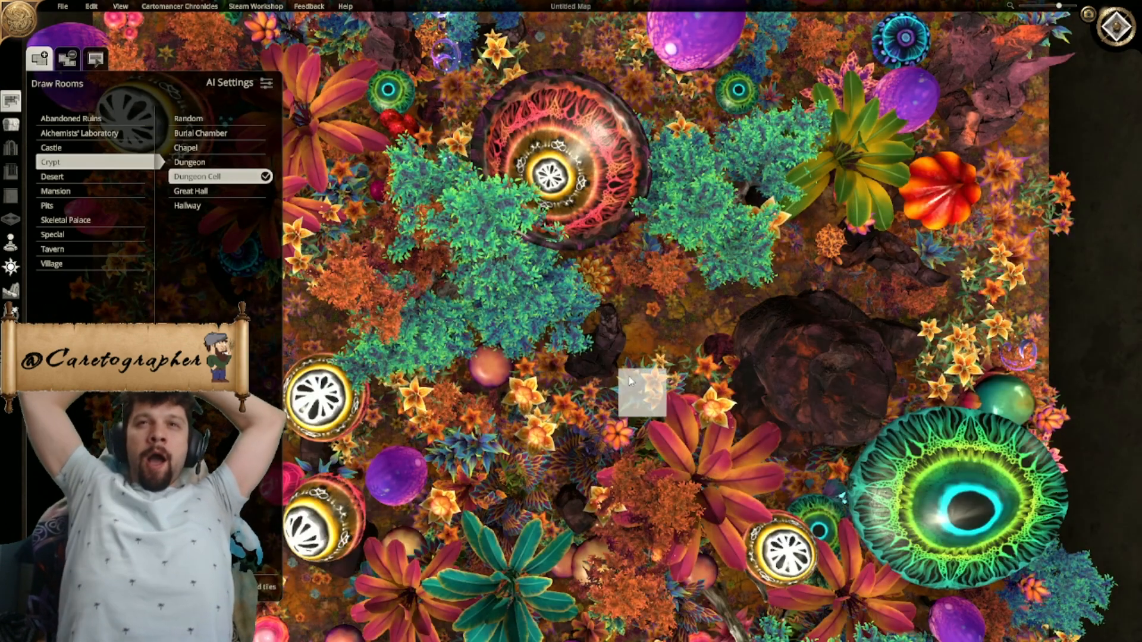
- Examine the generated Fey Plane map in the top-down and angled views, along with the available terrain tools and textures
{"action": "scroll", "coordinate": [619, 401], "scroll_direction": "down", "scroll_amount": 5}
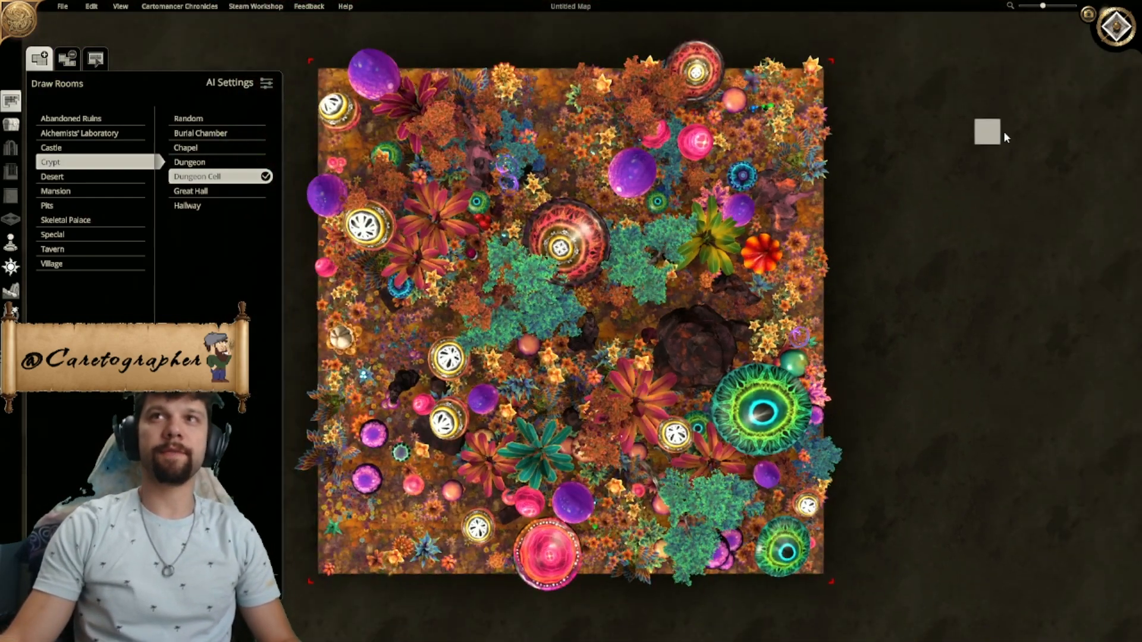
{"action": "left_click", "coordinate": [1116, 27]}
{"action": "scroll", "coordinate": [590, 283], "scroll_direction": "down", "scroll_amount": 5}
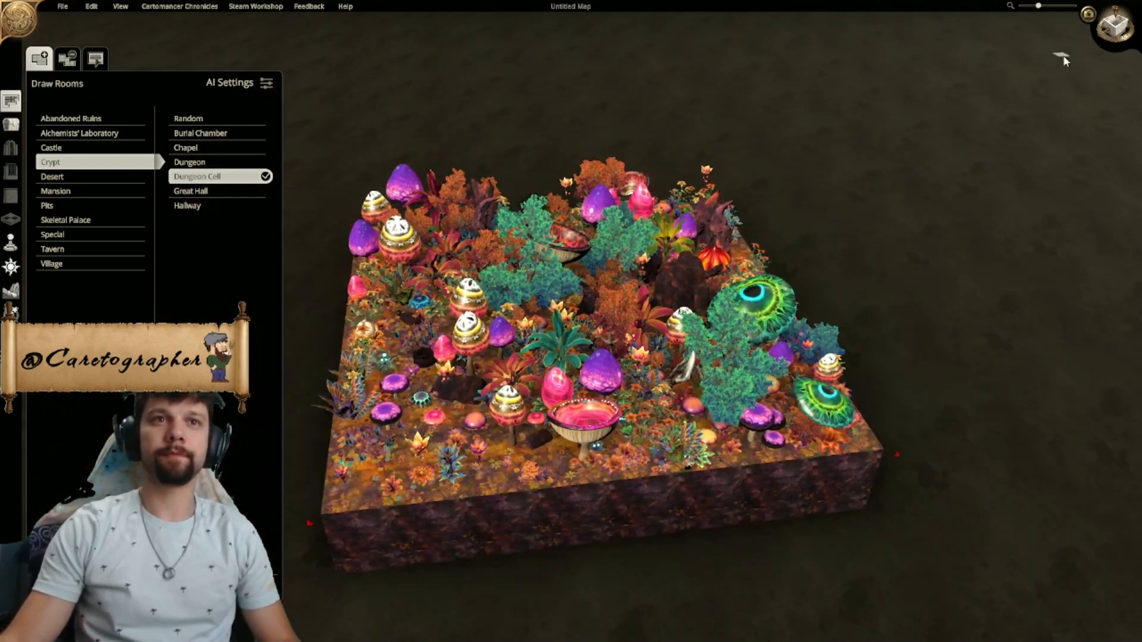
{"action": "left_click", "coordinate": [1119, 24]}
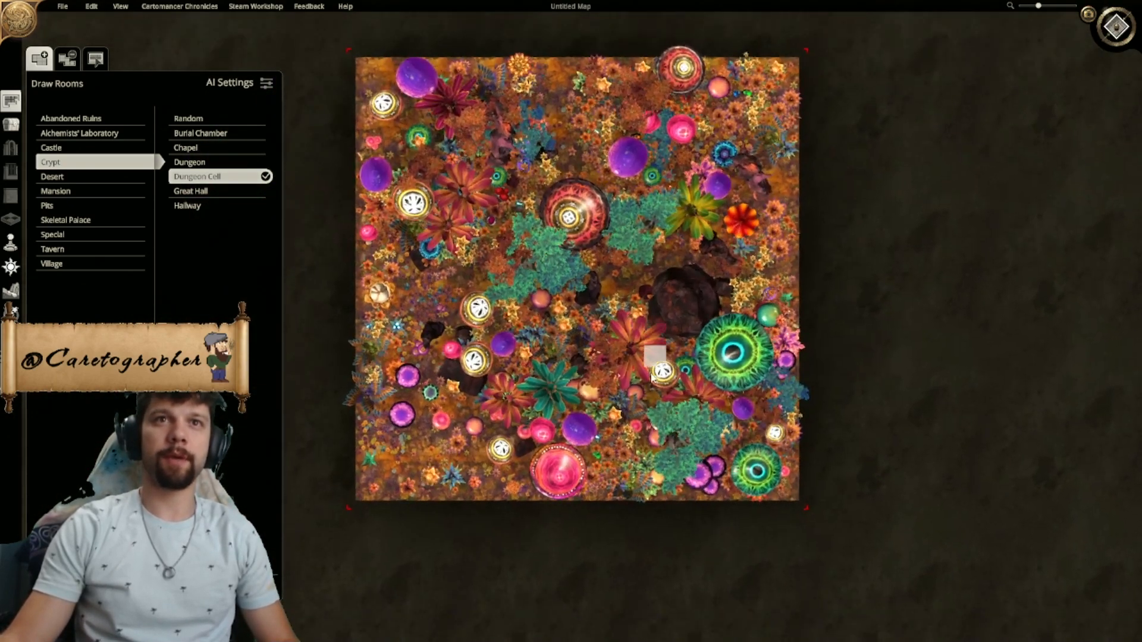
{"action": "scroll", "coordinate": [649, 351], "scroll_direction": "up", "scroll_amount": 3}
{"action": "left_click", "coordinate": [12, 293]}
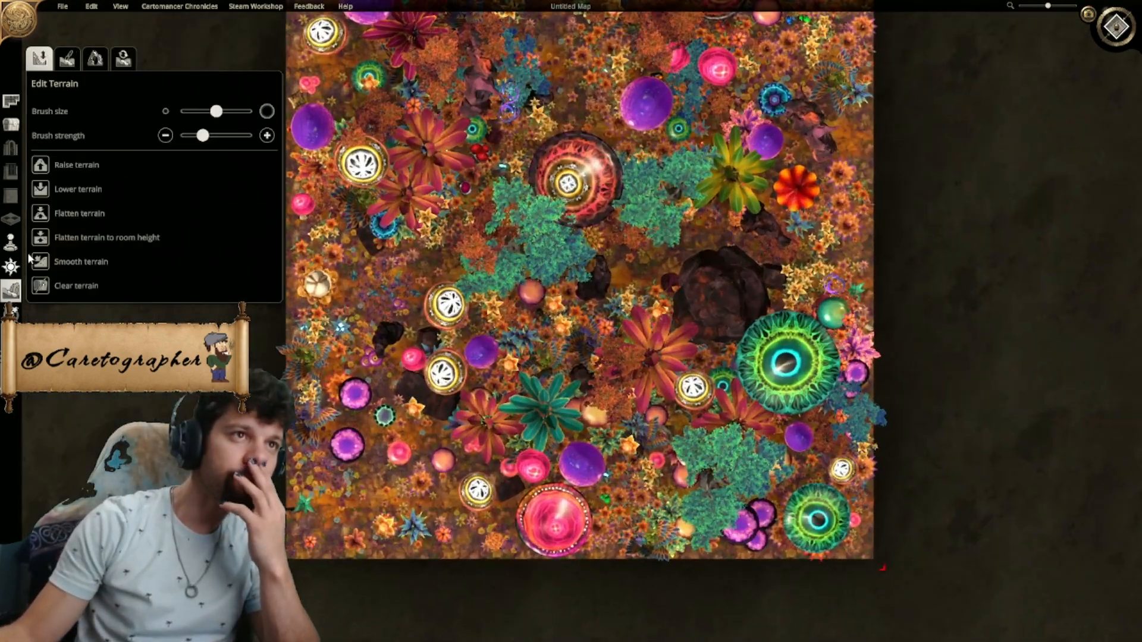
{"action": "right_click_drag", "start_coordinate": [523, 206], "coordinate": [560, 335]}
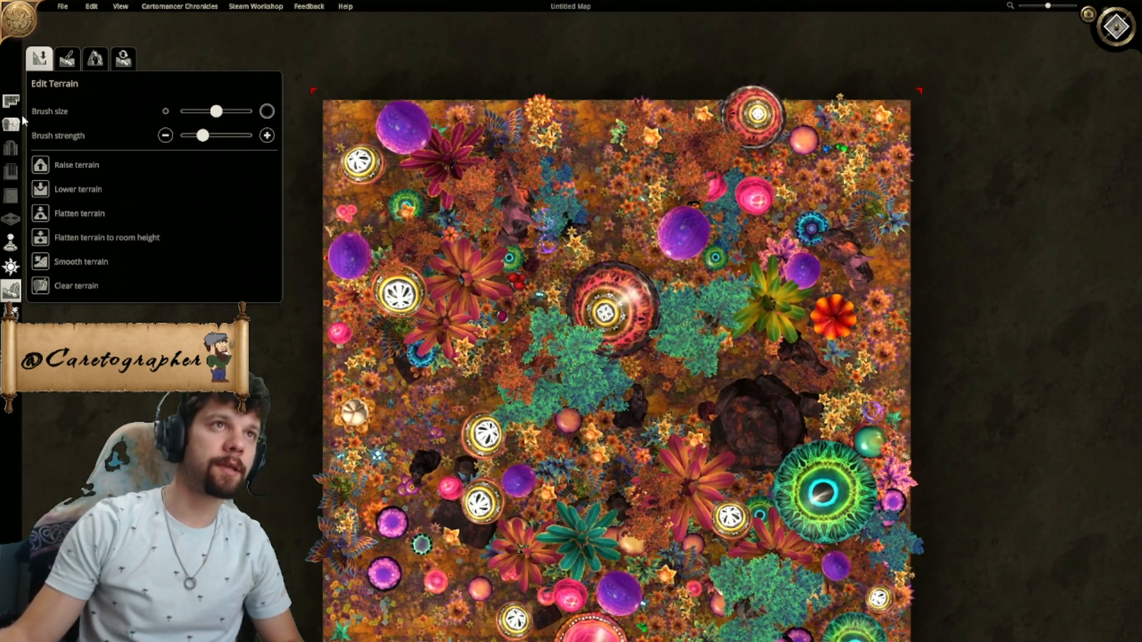
{"action": "left_click", "coordinate": [68, 62]}
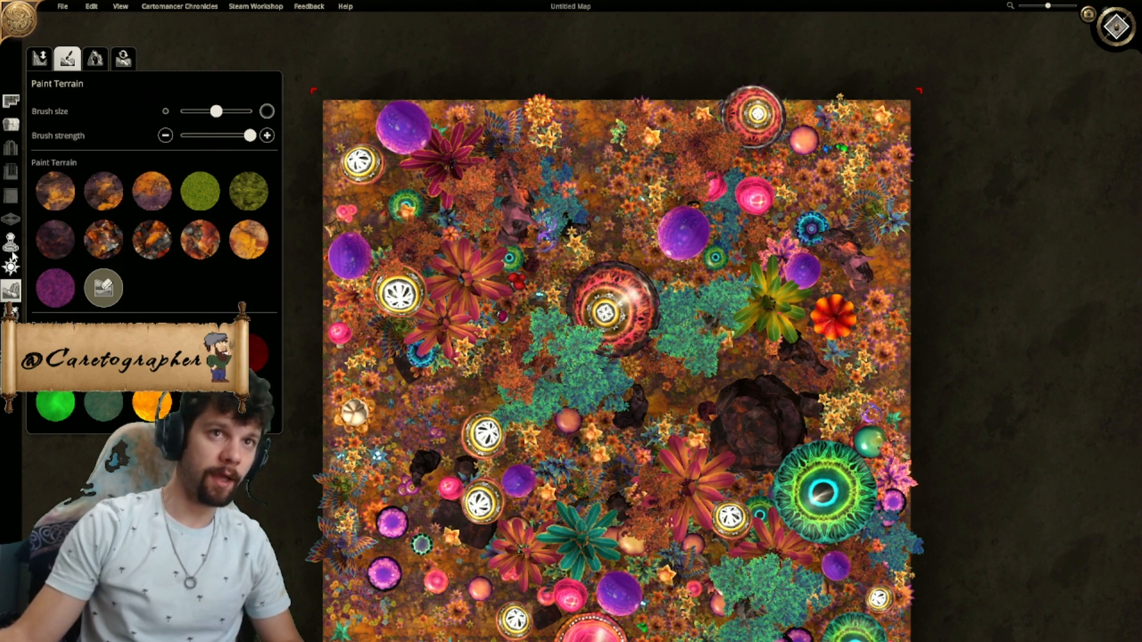
- Erase the larger plants and objects along a wide north-south strip through the middle of the map with the object eraser brush
{"action": "left_click", "coordinate": [11, 123]}
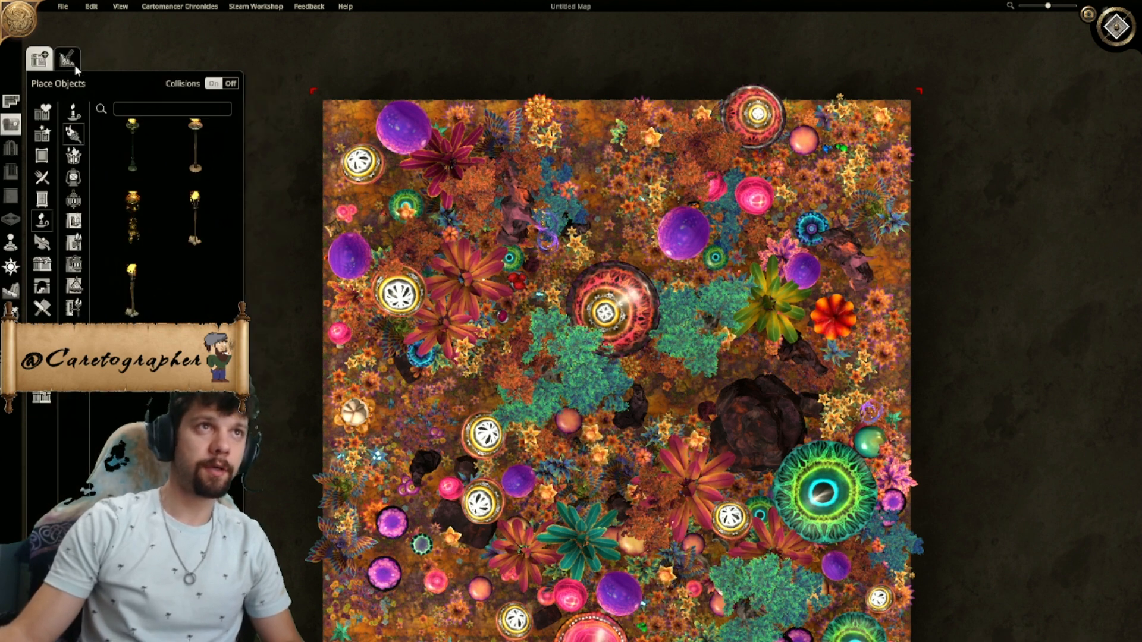
{"action": "left_click", "coordinate": [67, 59]}
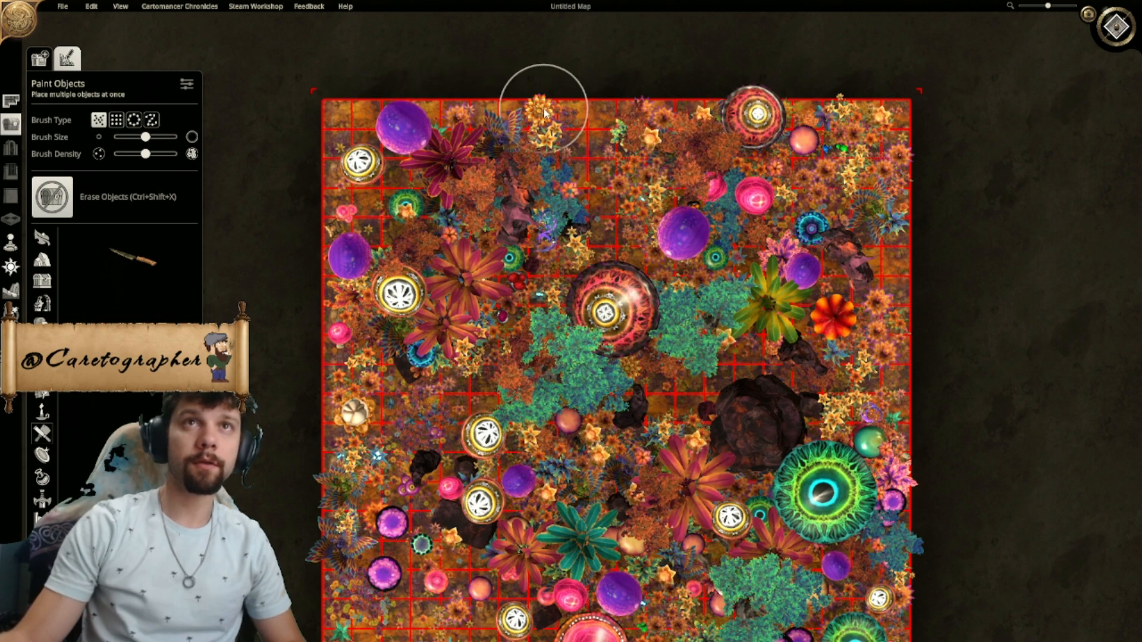
{"action": "middle_click_drag", "start_coordinate": [562, 111], "coordinate": [525, 213]}
{"action": "mouse_move", "coordinate": [570, 224]}
{"action": "left_mouse_down"}
{"action": "mouse_move", "coordinate": [574, 332]}
{"action": "mouse_move", "coordinate": [555, 230]}
{"action": "mouse_move", "coordinate": [530, 235]}
{"action": "mouse_move", "coordinate": [558, 224]}
{"action": "mouse_move", "coordinate": [566, 244]}
{"action": "mouse_move", "coordinate": [580, 410]}
{"action": "mouse_move", "coordinate": [570, 455]}
{"action": "left_mouse_up"}
{"action": "right_click_drag", "start_coordinate": [570, 456], "coordinate": [579, 128]}
{"action": "mouse_move", "coordinate": [579, 143]}
{"action": "left_mouse_down"}
{"action": "mouse_move", "coordinate": [559, 301]}
{"action": "mouse_move", "coordinate": [577, 496]}
{"action": "mouse_move", "coordinate": [617, 355]}
{"action": "left_mouse_up"}
{"action": "right_click_drag", "start_coordinate": [618, 355], "coordinate": [583, 635]}
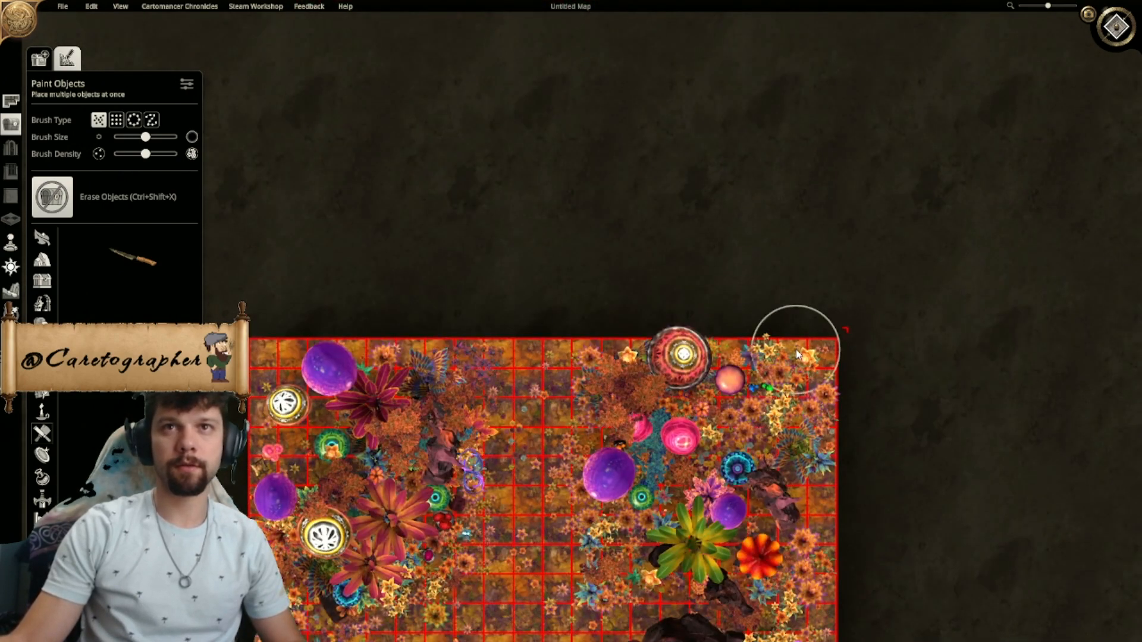
- Examine the cleared strip and the plants beside it from the map's northern edge to its southern edge
{"action": "right_click_drag", "start_coordinate": [692, 355], "coordinate": [535, 326]}
{"action": "scroll", "coordinate": [535, 326], "scroll_direction": "up", "scroll_amount": 5}
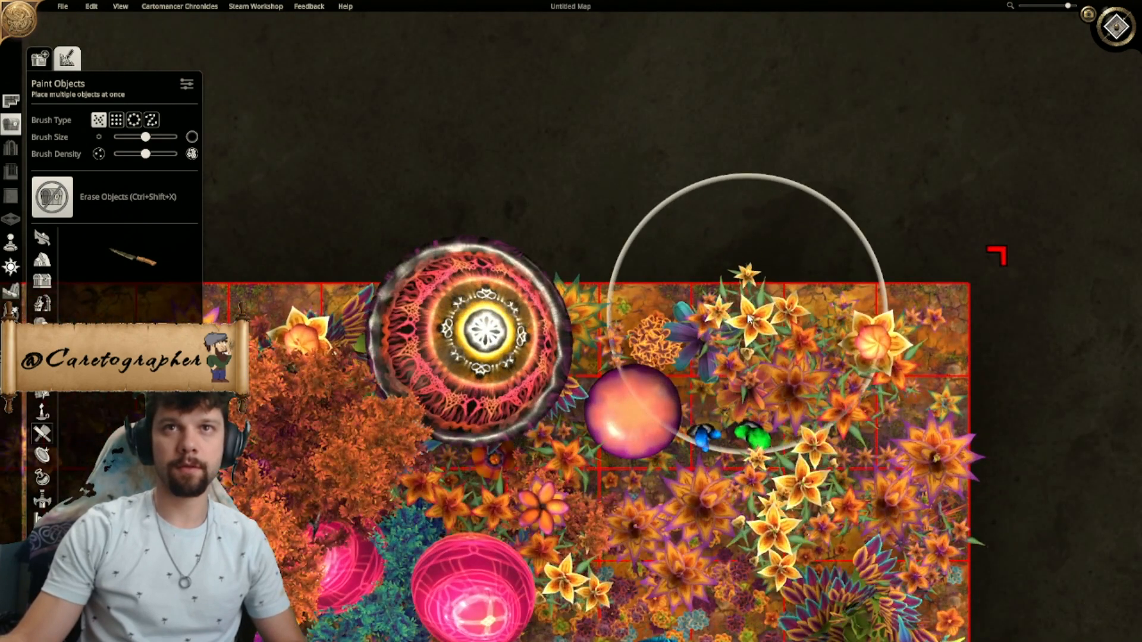
{"action": "right_click_drag", "start_coordinate": [647, 315], "coordinate": [751, 433]}
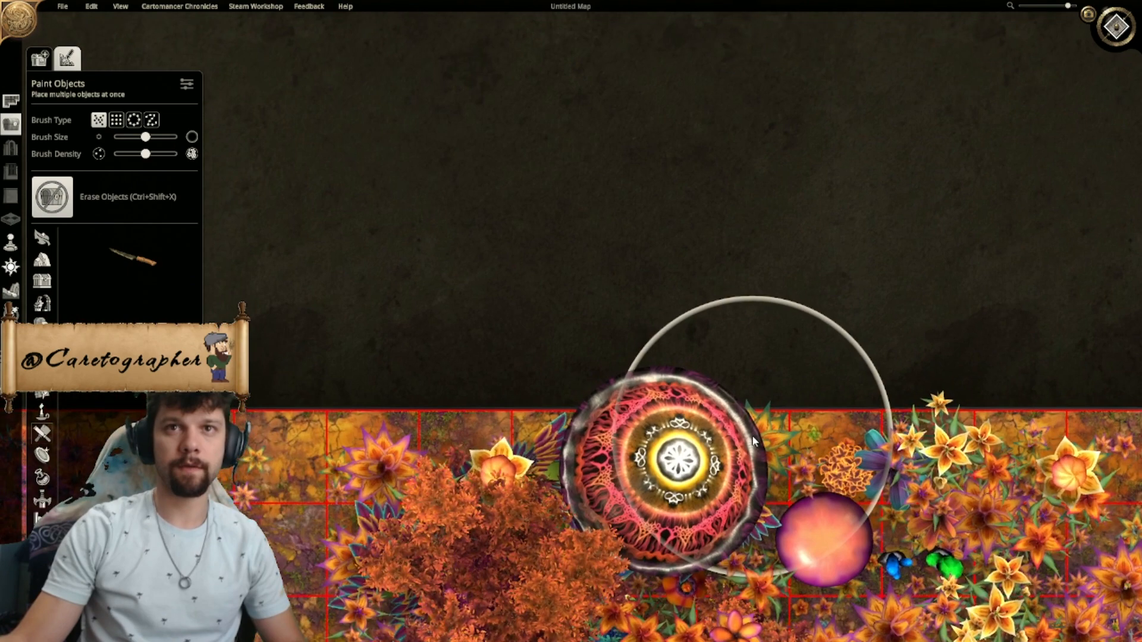
{"action": "right_click_drag", "start_coordinate": [523, 420], "coordinate": [785, 372]}
{"action": "right_click_drag", "start_coordinate": [605, 378], "coordinate": [705, 188]}
{"action": "scroll", "coordinate": [699, 205], "scroll_direction": "down", "scroll_amount": 3}
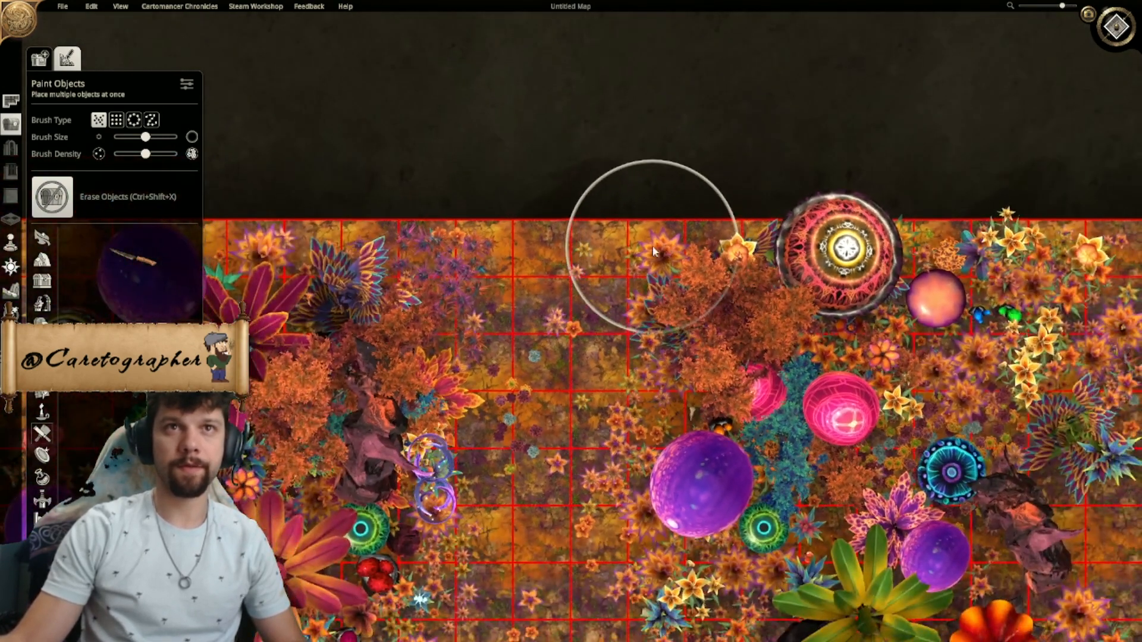
{"action": "scroll", "coordinate": [652, 256], "scroll_direction": "down", "scroll_amount": 2}
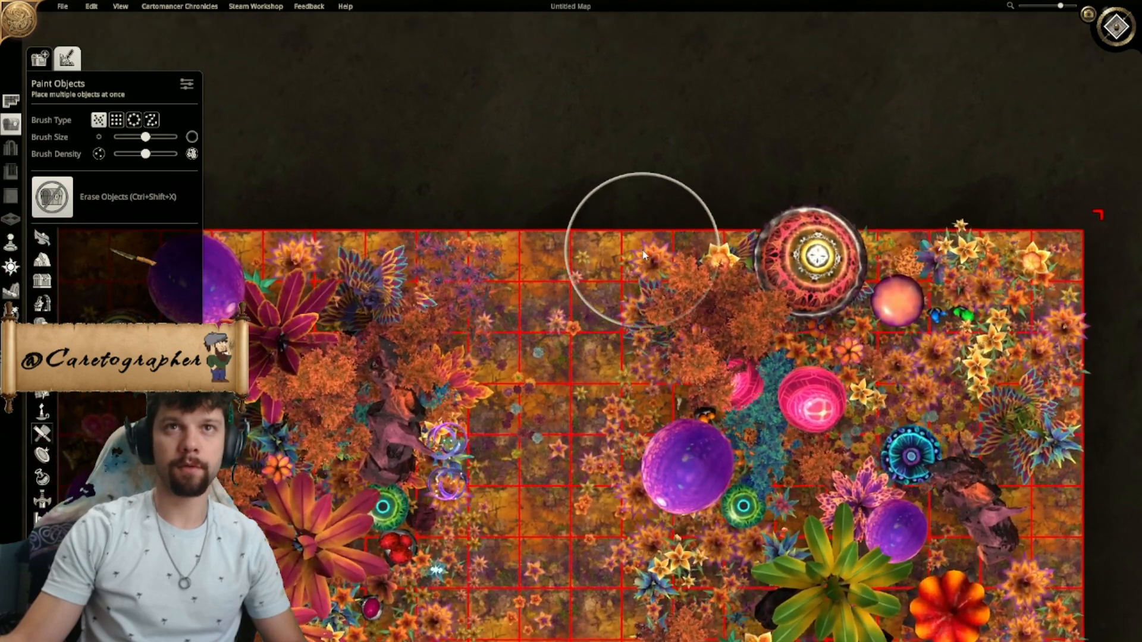
{"action": "scroll", "coordinate": [633, 270], "scroll_direction": "down", "scroll_amount": 2}
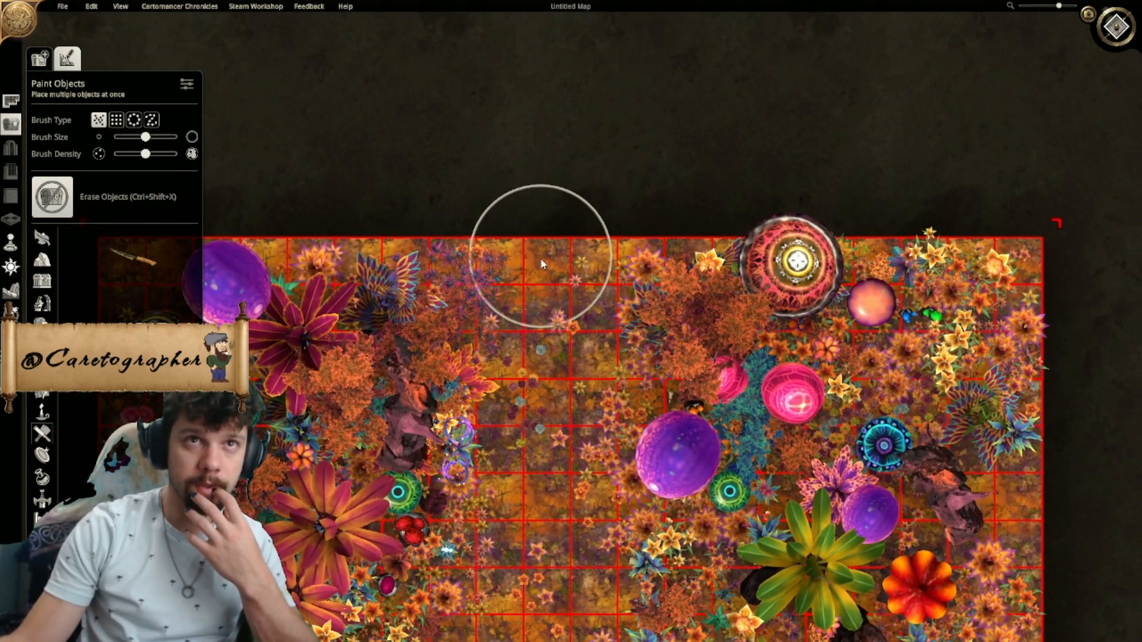
{"action": "middle_click_drag", "start_coordinate": [548, 273], "coordinate": [555, 141]}
{"action": "middle_click_drag", "start_coordinate": [573, 380], "coordinate": [608, 48]}
{"action": "scroll", "coordinate": [582, 152], "scroll_direction": "down", "scroll_amount": 3}
{"action": "scroll", "coordinate": [582, 153], "scroll_direction": "down", "scroll_amount": 2}
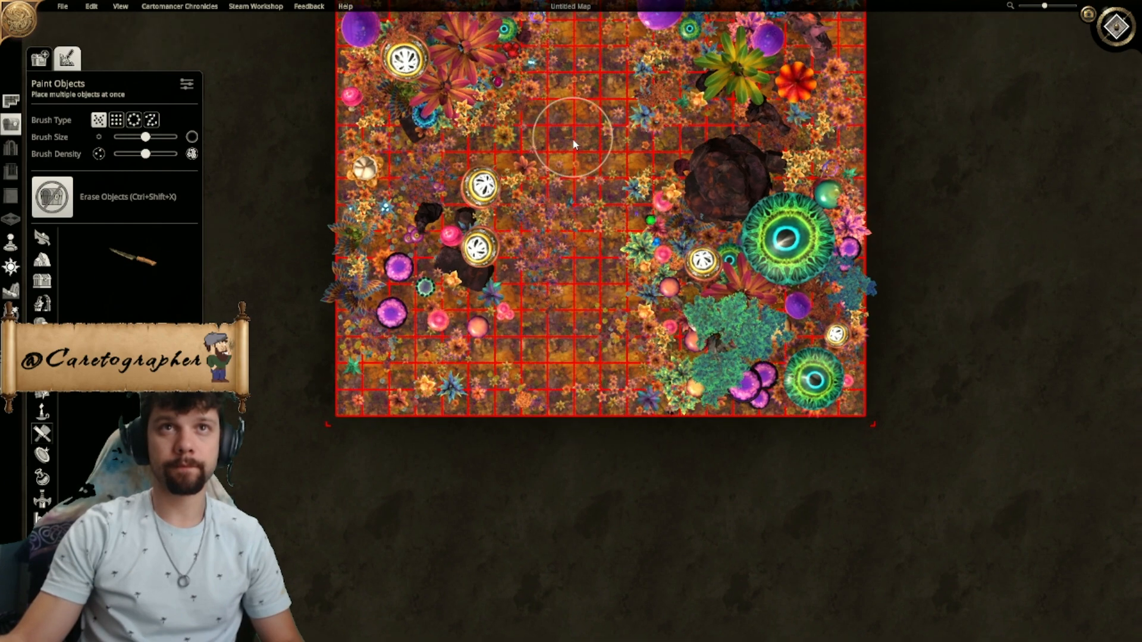
{"action": "middle_click_drag", "start_coordinate": [573, 123], "coordinate": [513, 310]}
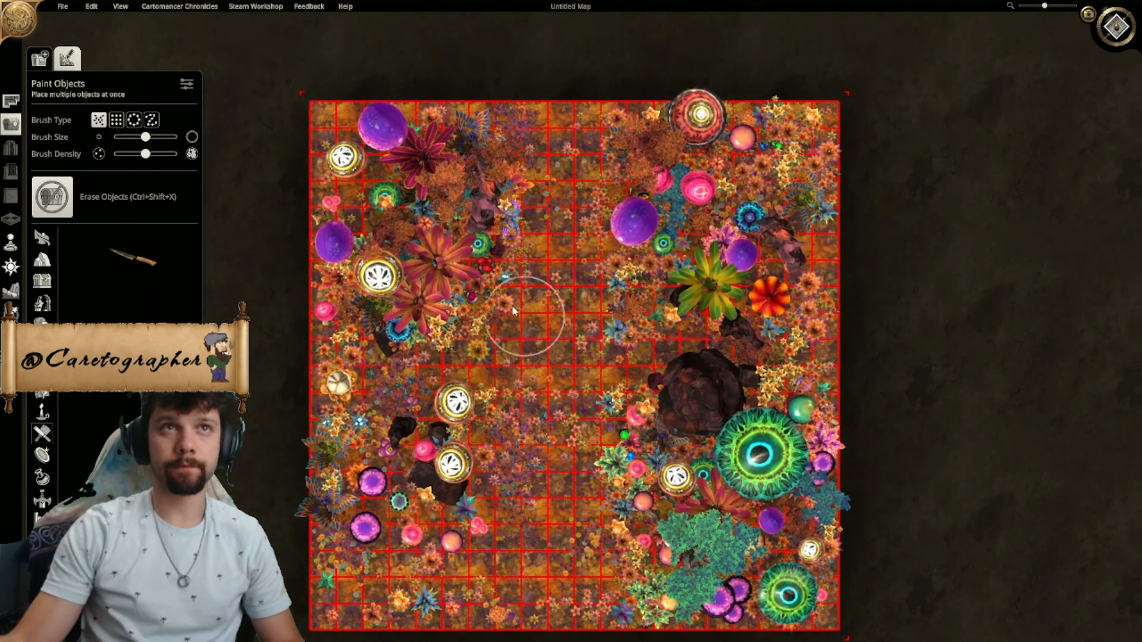
- Paint the cleared north-south strip with the dark purple rocky terrain texture from the map's northern edge to its southern edge using a large brush
{"action": "left_click", "coordinate": [11, 292]}
{"action": "left_click", "coordinate": [66, 55]}
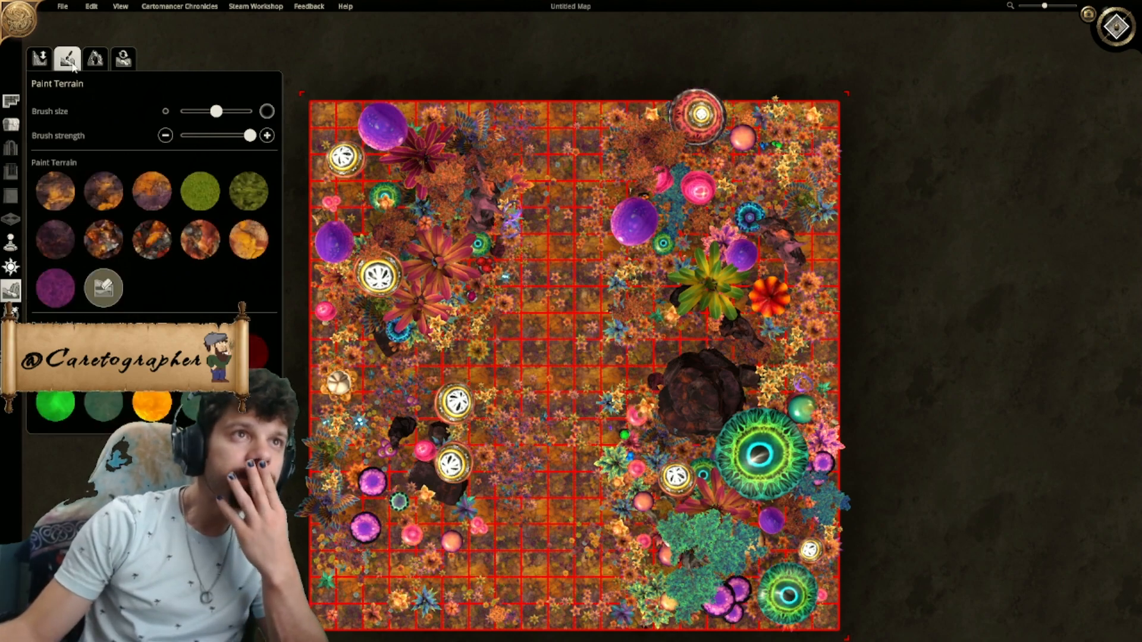
{"action": "mouse_move", "coordinate": [533, 254]}
{"action": "left_mouse_down"}
{"action": "mouse_move", "coordinate": [555, 224]}
{"action": "mouse_move", "coordinate": [566, 158]}
{"action": "left_mouse_up"}
{"action": "middle_click_drag", "start_coordinate": [566, 158], "coordinate": [558, 309]}
{"action": "scroll", "coordinate": [555, 305], "scroll_direction": "up", "scroll_amount": 5}
{"action": "middle_click_drag", "start_coordinate": [523, 138], "coordinate": [567, 299]}
{"action": "mouse_move", "coordinate": [565, 294]}
{"action": "left_mouse_down"}
{"action": "mouse_move", "coordinate": [553, 191]}
{"action": "mouse_move", "coordinate": [556, 345]}
{"action": "mouse_move", "coordinate": [588, 249]}
{"action": "mouse_move", "coordinate": [571, 211]}
{"action": "mouse_move", "coordinate": [563, 224]}
{"action": "left_mouse_up"}
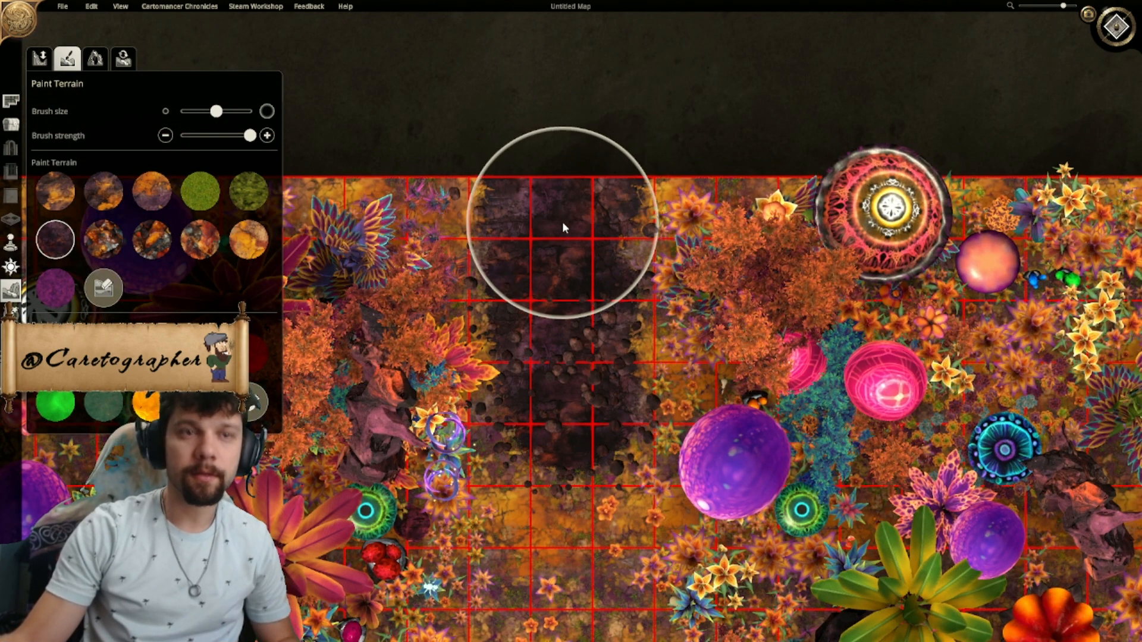
{"action": "key", "text": "s"}
{"action": "key", "text": "s"}
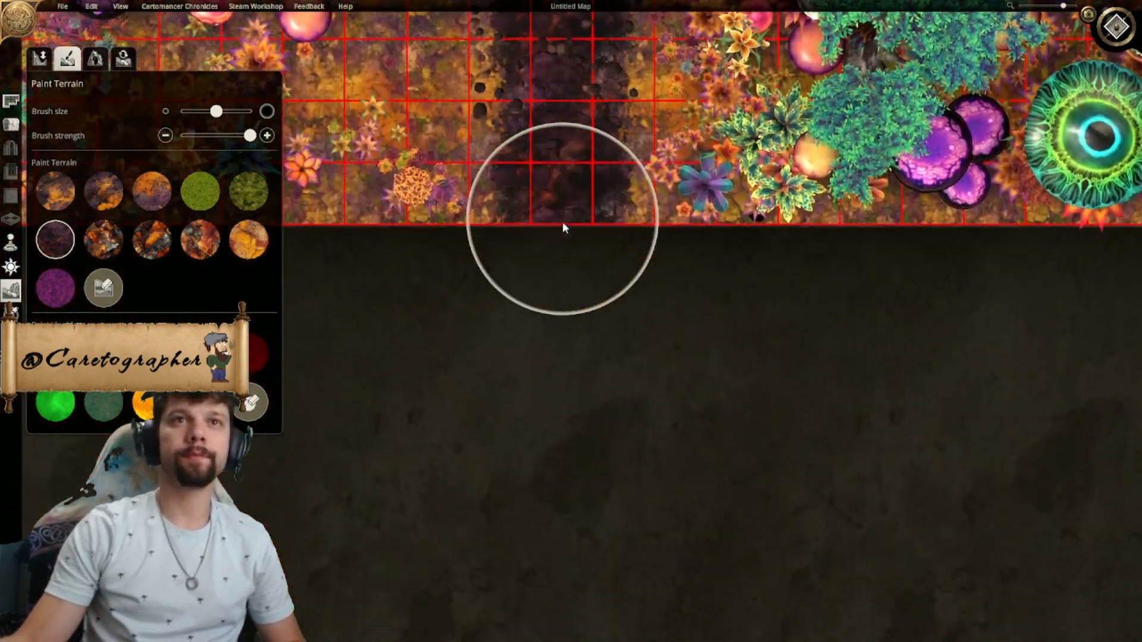
{"action": "key", "text": "s"}
{"action": "right_click_drag", "start_coordinate": [562, 224], "coordinate": [545, 282]}
- Reduce the terrain brush to a small size and straighten the road's west side along the grid line with the dark rocky texture
{"action": "left_click_drag", "start_coordinate": [217, 111], "coordinate": [183, 114]}
{"action": "right_click_drag", "start_coordinate": [485, 252], "coordinate": [509, 335]}
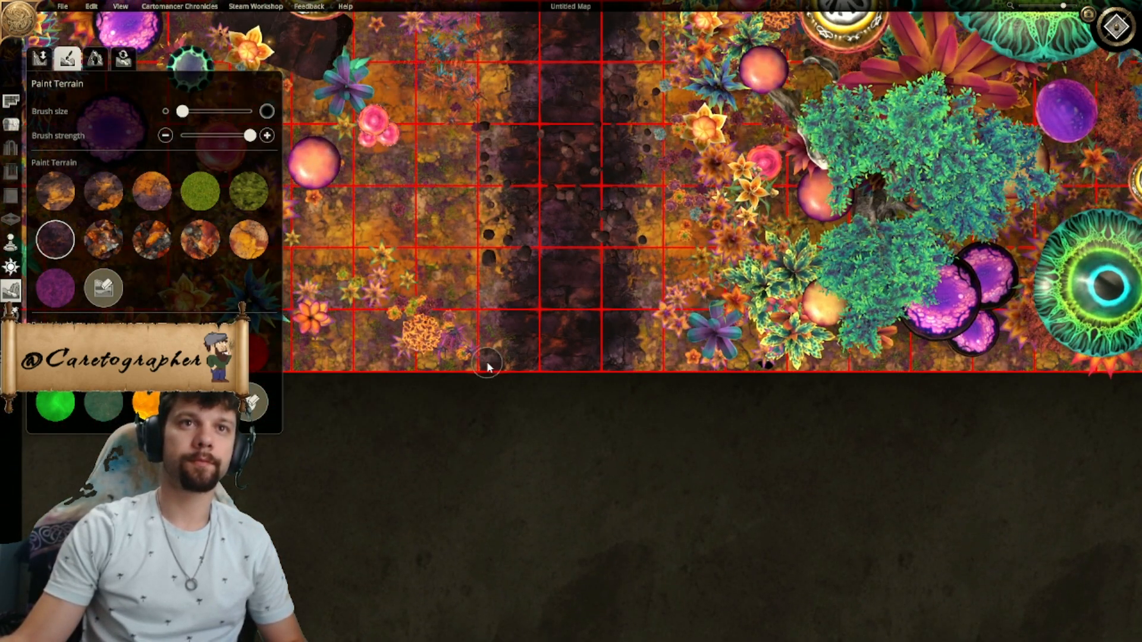
{"action": "key", "text": "w"}
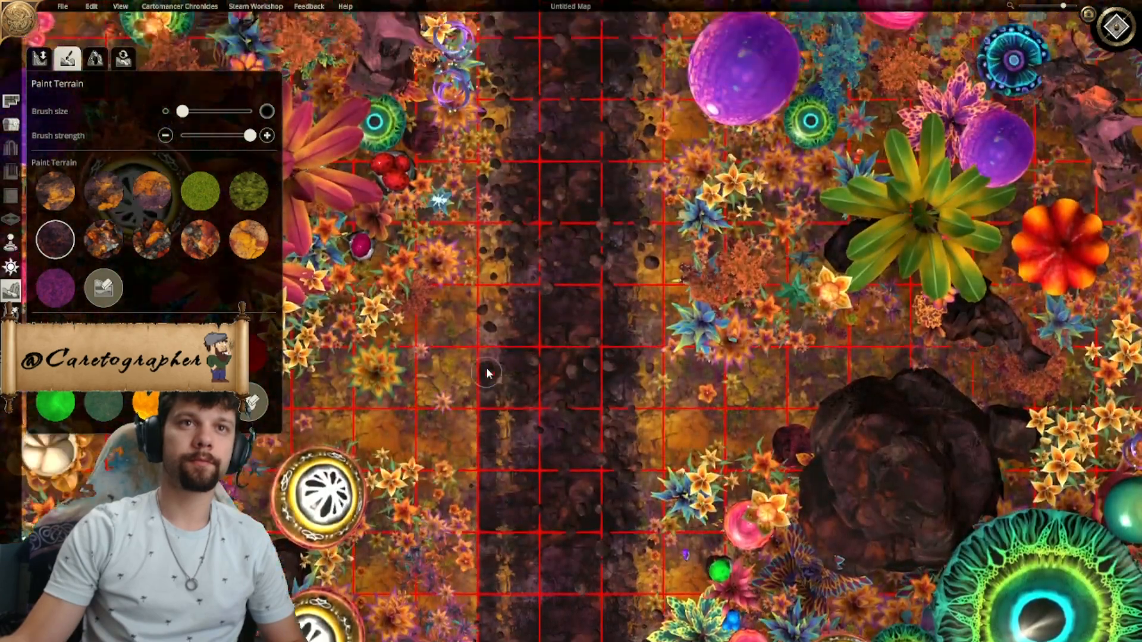
{"action": "key", "text": "w"}
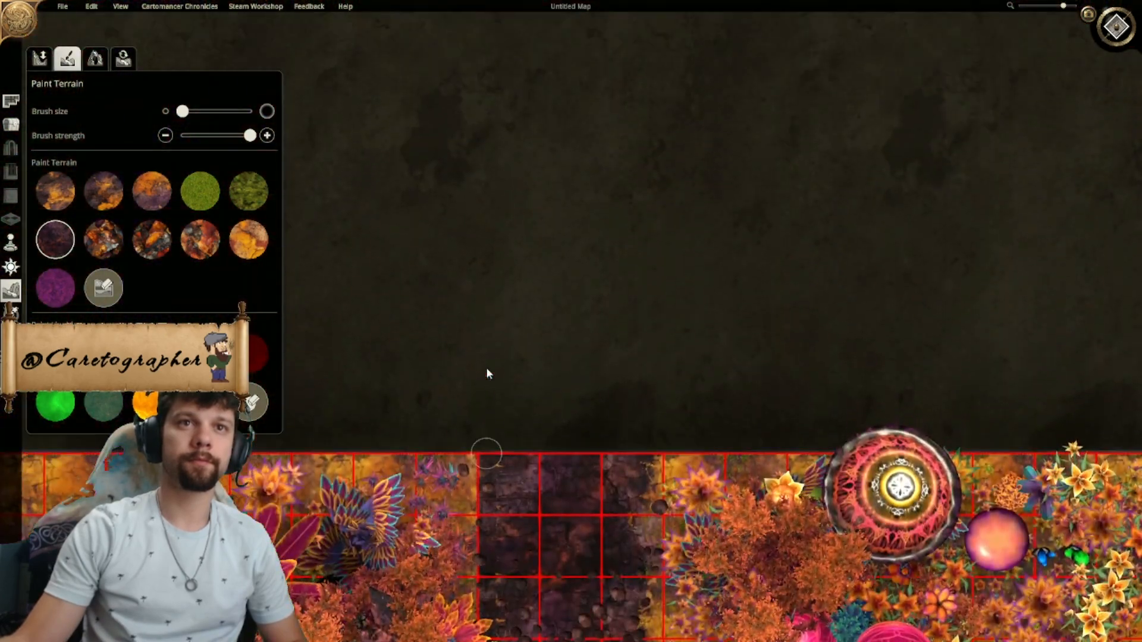
{"action": "key", "text": "s"}
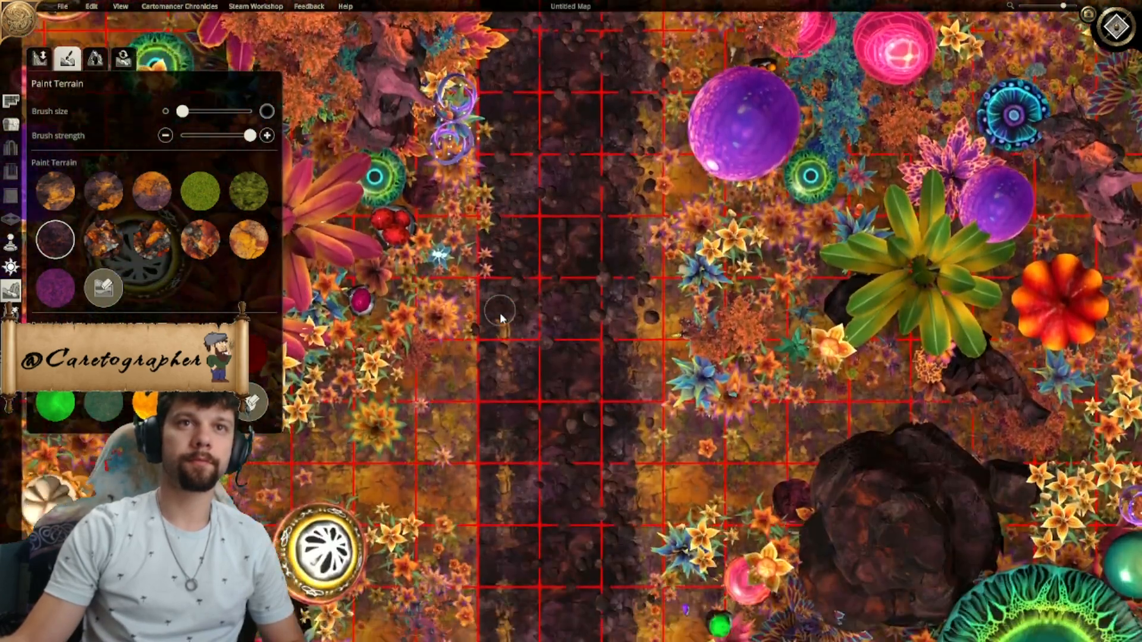
{"action": "key", "text": "s"}
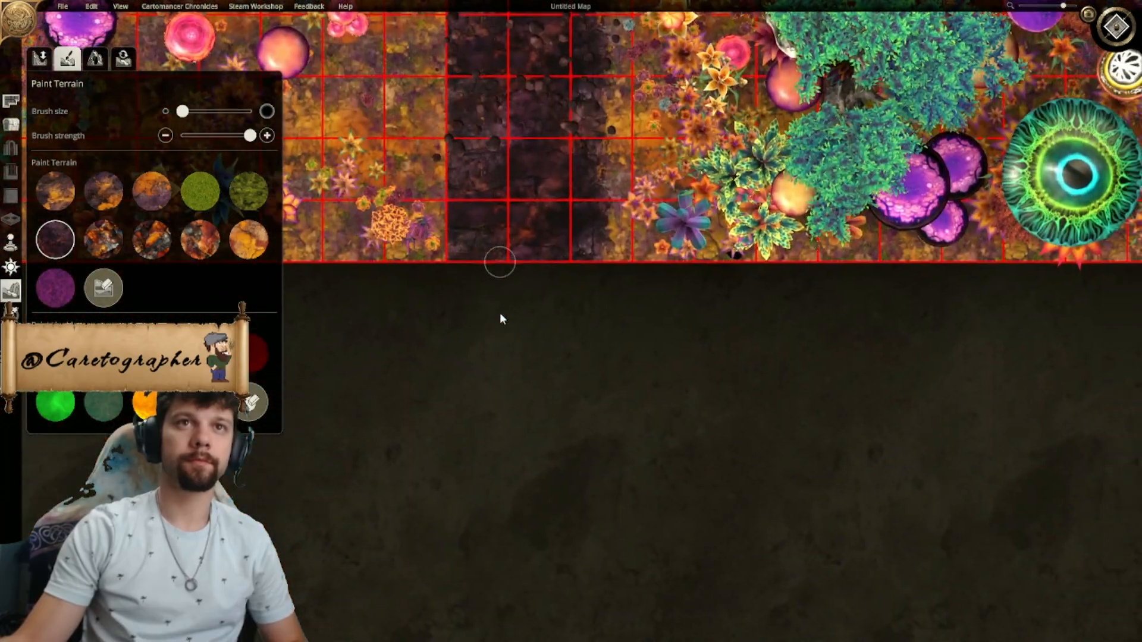
{"action": "key", "text": "w"}
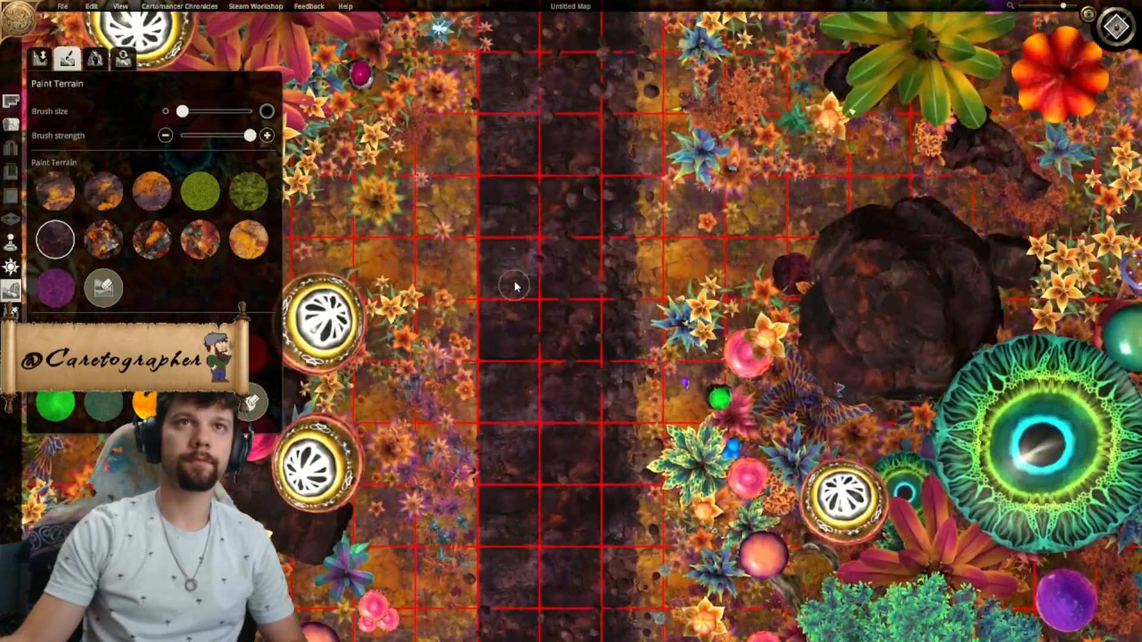
{"action": "key", "text": "w"}
- Fill the road's east side out to the grid line with the dark rocky texture, making the road three squares wide
{"action": "key", "text": "d"}
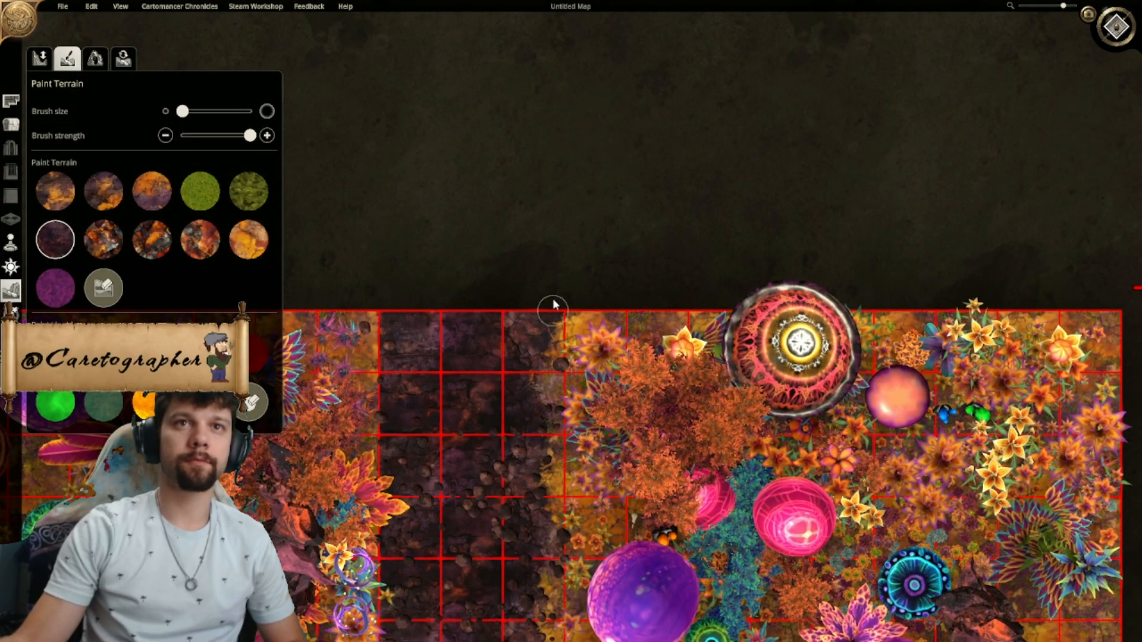
{"action": "key", "text": "s"}
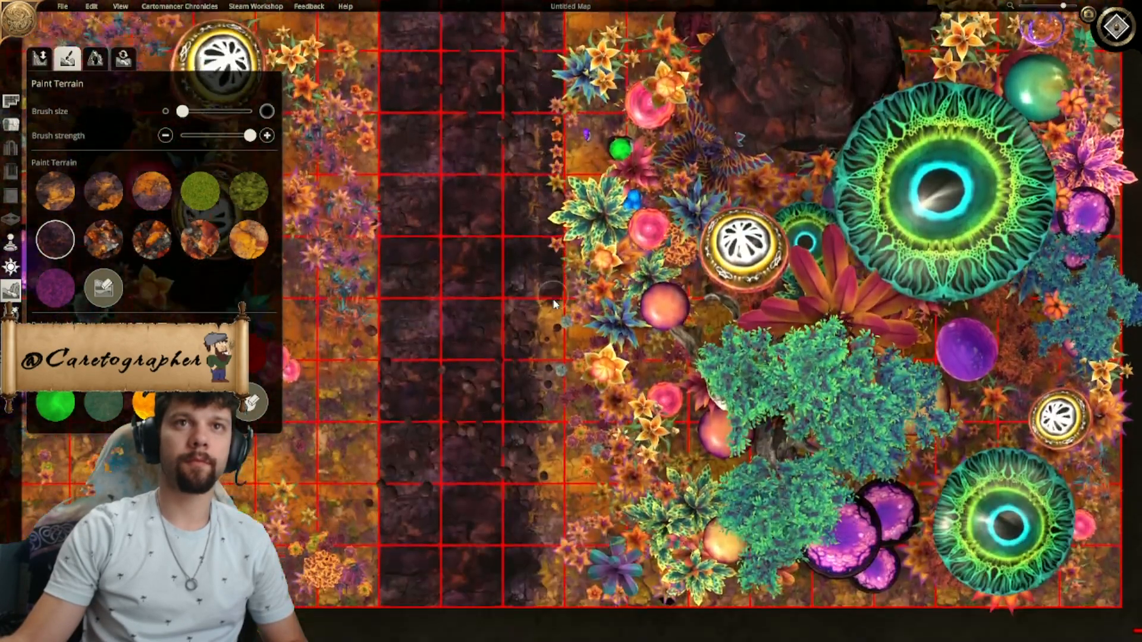
{"action": "key", "text": "w"}
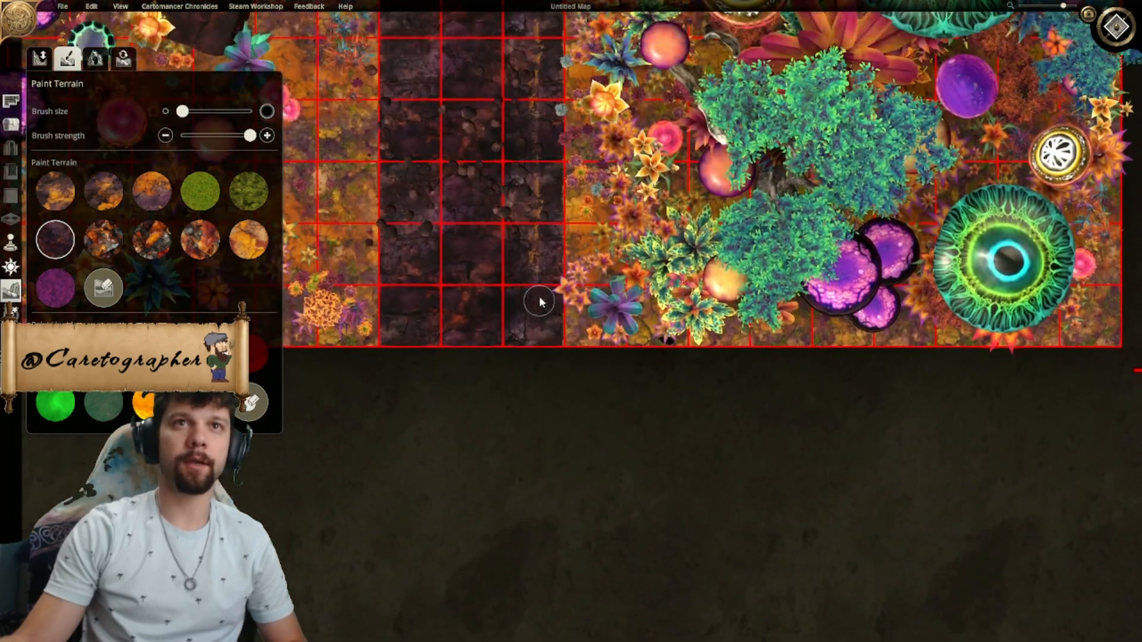
{"action": "key", "text": "w"}
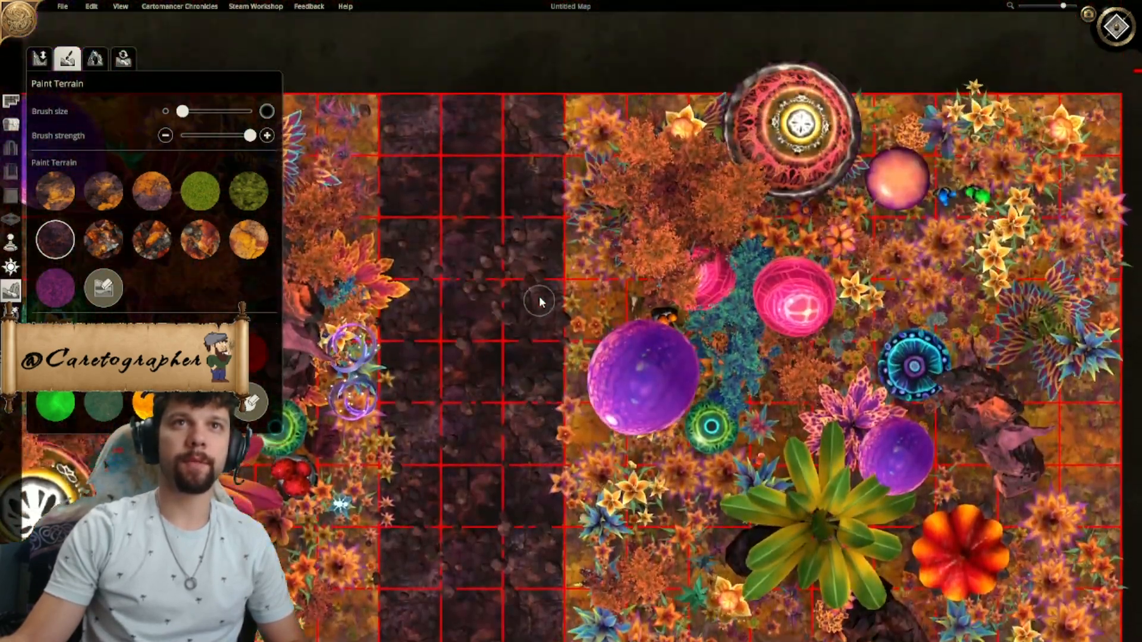
{"action": "key", "text": "s"}
{"action": "key", "text": "s"}
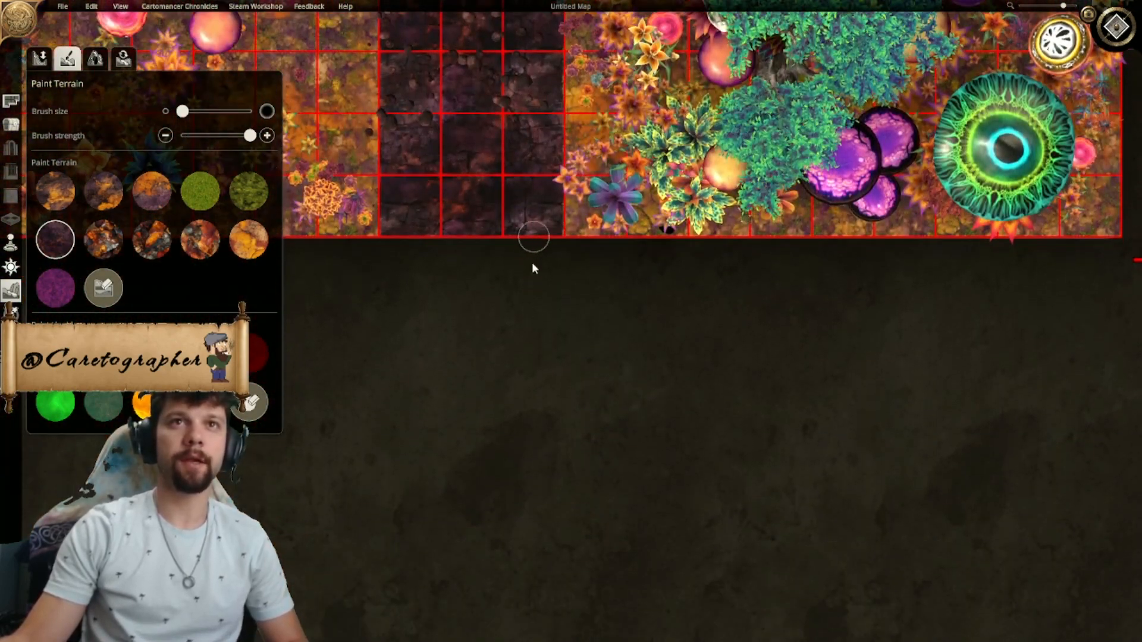
- Hide the grid over the whole Fey Plane map
{"action": "scroll", "coordinate": [536, 283], "scroll_direction": "down", "scroll_amount": 8}
{"action": "middle_click_drag", "start_coordinate": [601, 316], "coordinate": [606, 329]}
{"action": "key", "text": "g"}
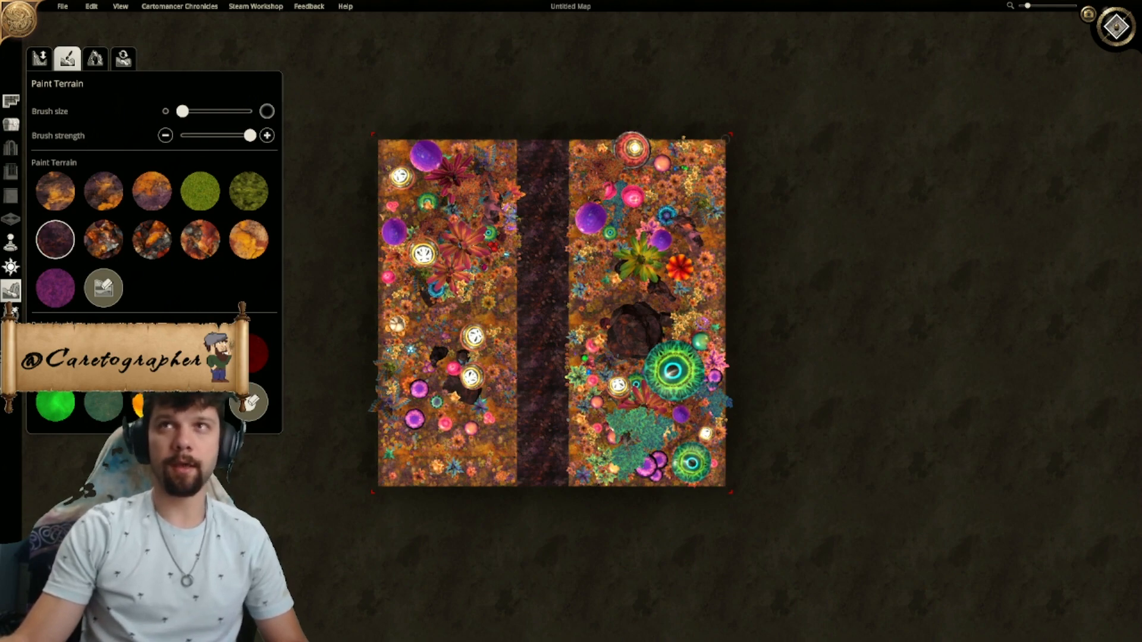
- Examine the painted road and the surrounding vegetation from several sides in the angled 3D view, then return to the top-down view
{"action": "left_click", "coordinate": [1117, 27]}
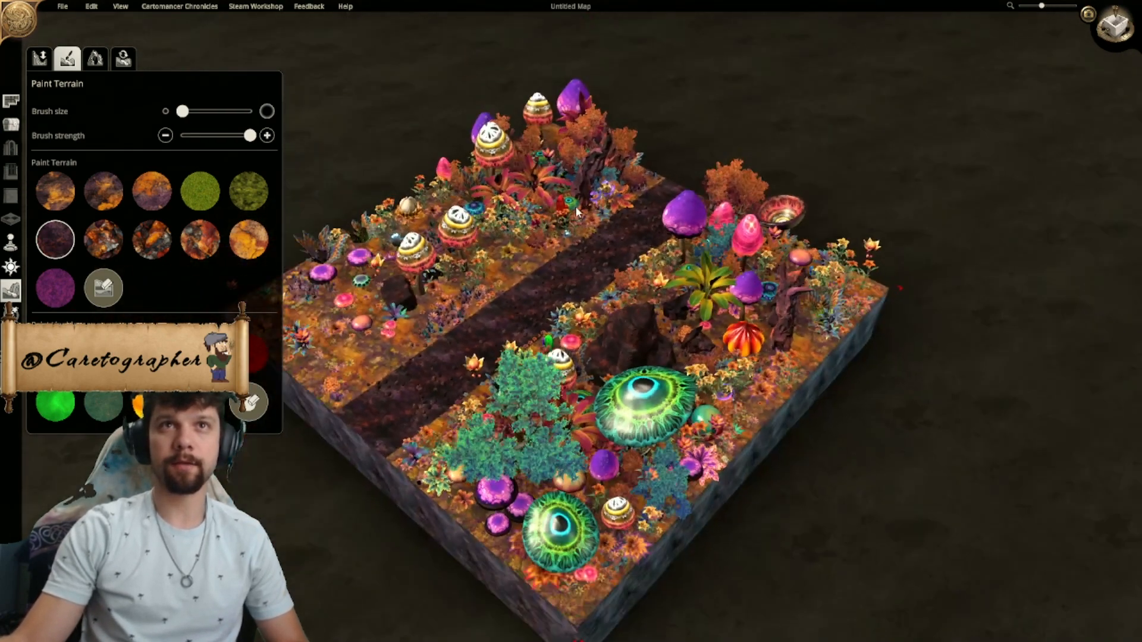
{"action": "scroll", "coordinate": [704, 274], "scroll_direction": "up", "scroll_amount": 2}
{"action": "right_click_drag", "start_coordinate": [705, 274], "coordinate": [442, 200]}
{"action": "right_click_drag", "start_coordinate": [881, 262], "coordinate": [443, 301]}
{"action": "right_click_drag", "start_coordinate": [679, 280], "coordinate": [630, 315]}
{"action": "scroll", "coordinate": [537, 286], "scroll_direction": "down", "scroll_amount": 2}
{"action": "scroll", "coordinate": [642, 345], "scroll_direction": "up", "scroll_amount": 2}
{"action": "right_click_drag", "start_coordinate": [677, 398], "coordinate": [922, 309]}
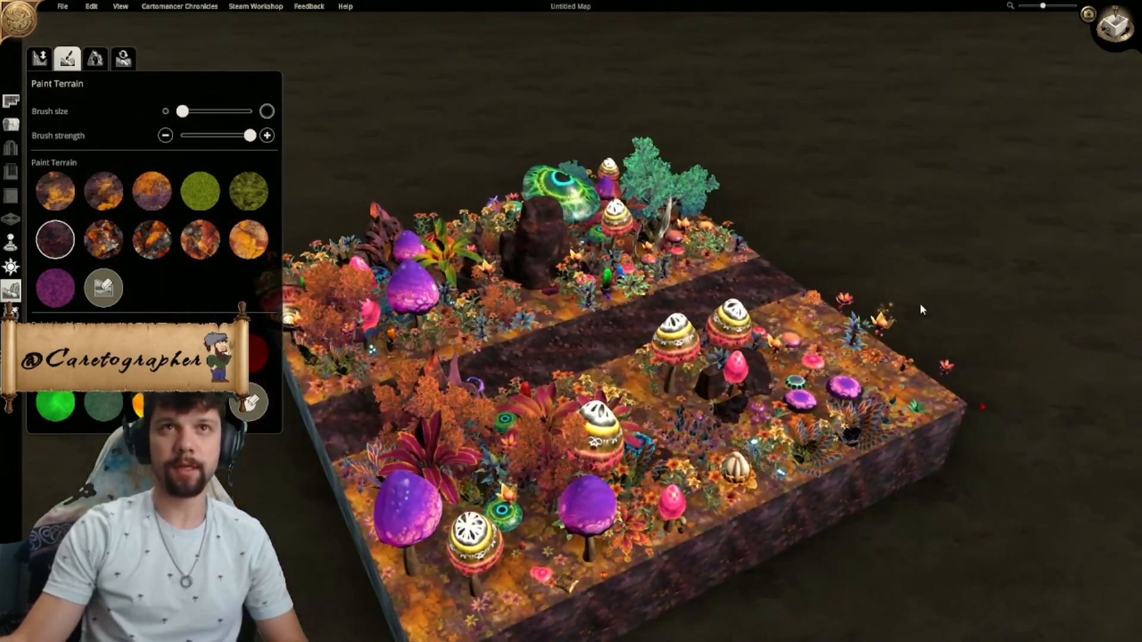
{"action": "left_click", "coordinate": [1118, 42]}
- Try to erase mushrooms and plants in a curve through the vegetation west of the road with a small object eraser brush
{"action": "scroll", "coordinate": [747, 454], "scroll_direction": "up", "scroll_amount": 4}
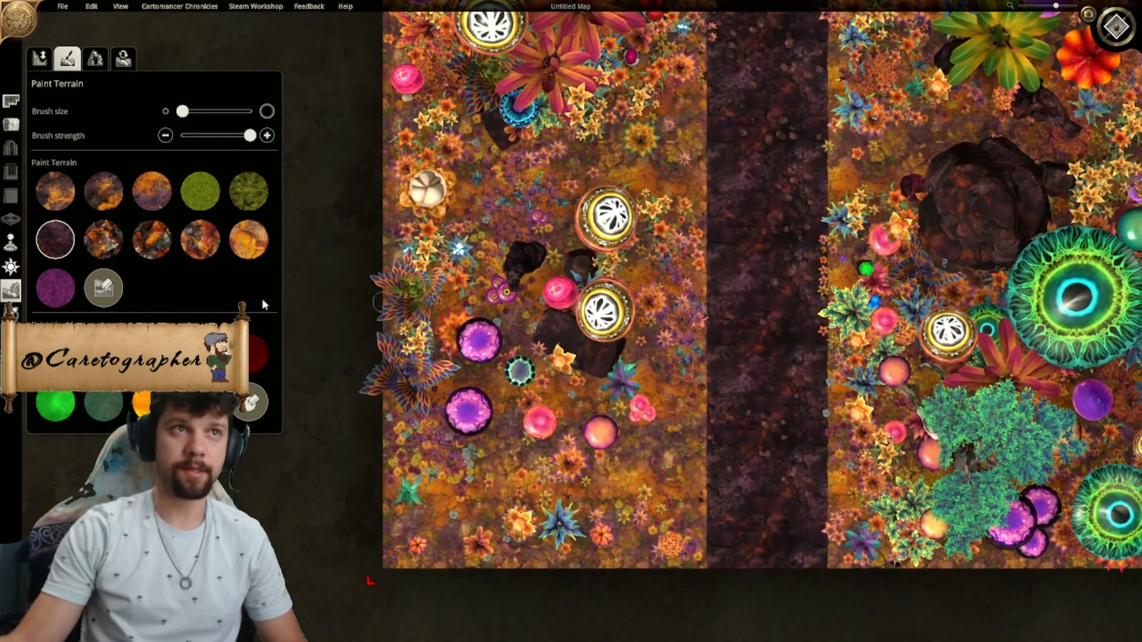
{"action": "left_click", "coordinate": [11, 123]}
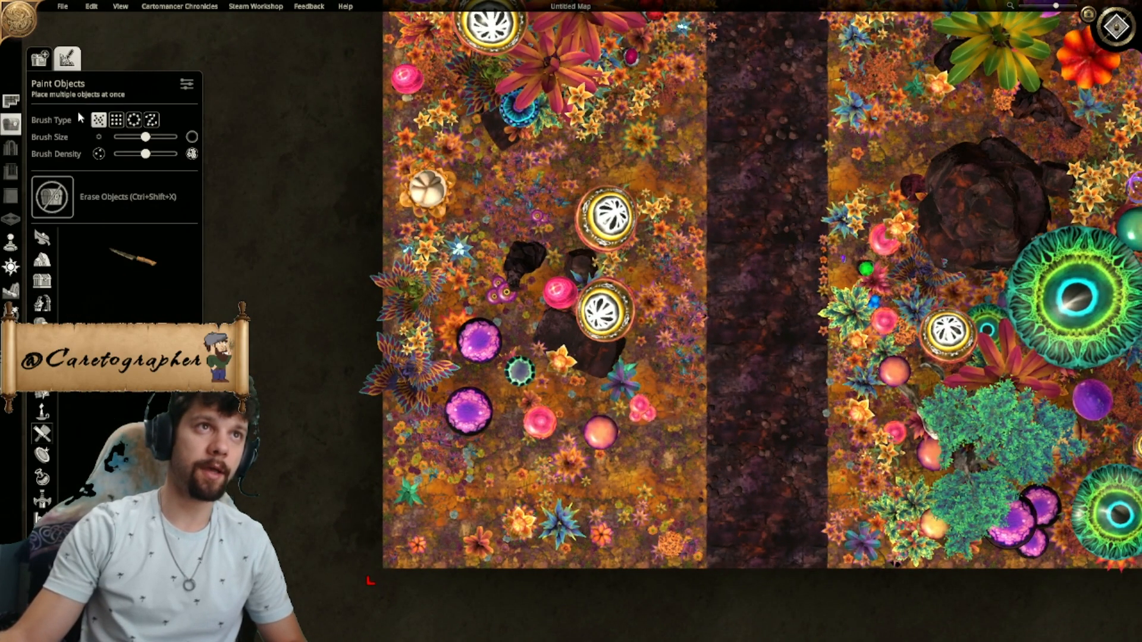
{"action": "left_click", "coordinate": [43, 185]}
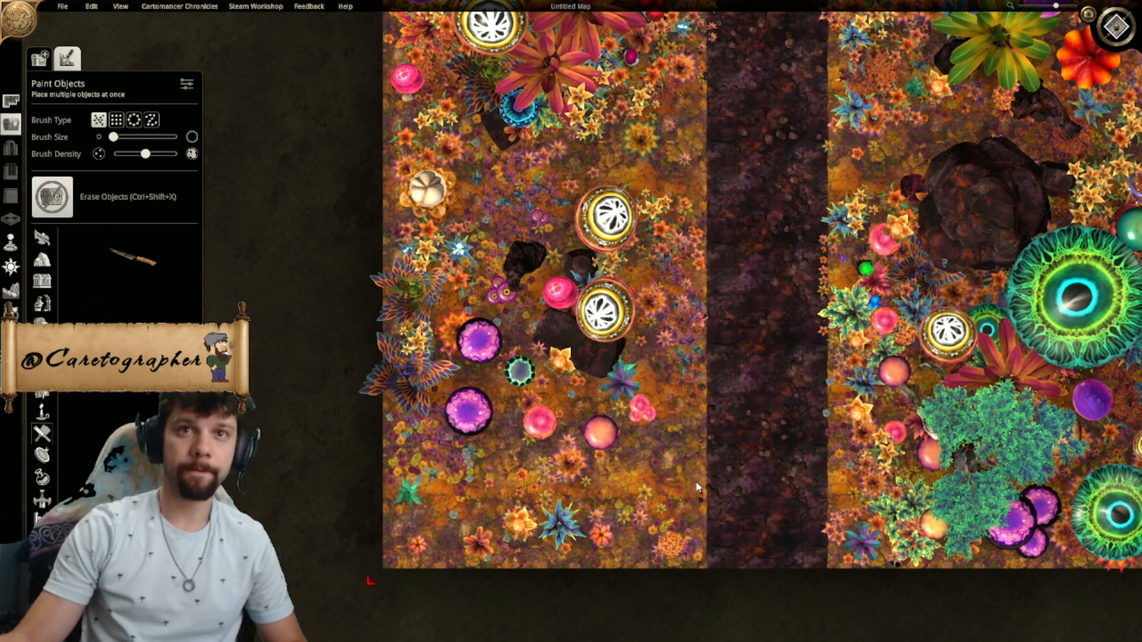
{"action": "mouse_move", "coordinate": [574, 456]}
{"action": "left_mouse_down"}
{"action": "mouse_move", "coordinate": [512, 421]}
{"action": "mouse_move", "coordinate": [425, 333]}
{"action": "mouse_move", "coordinate": [501, 227]}
{"action": "left_mouse_up"}
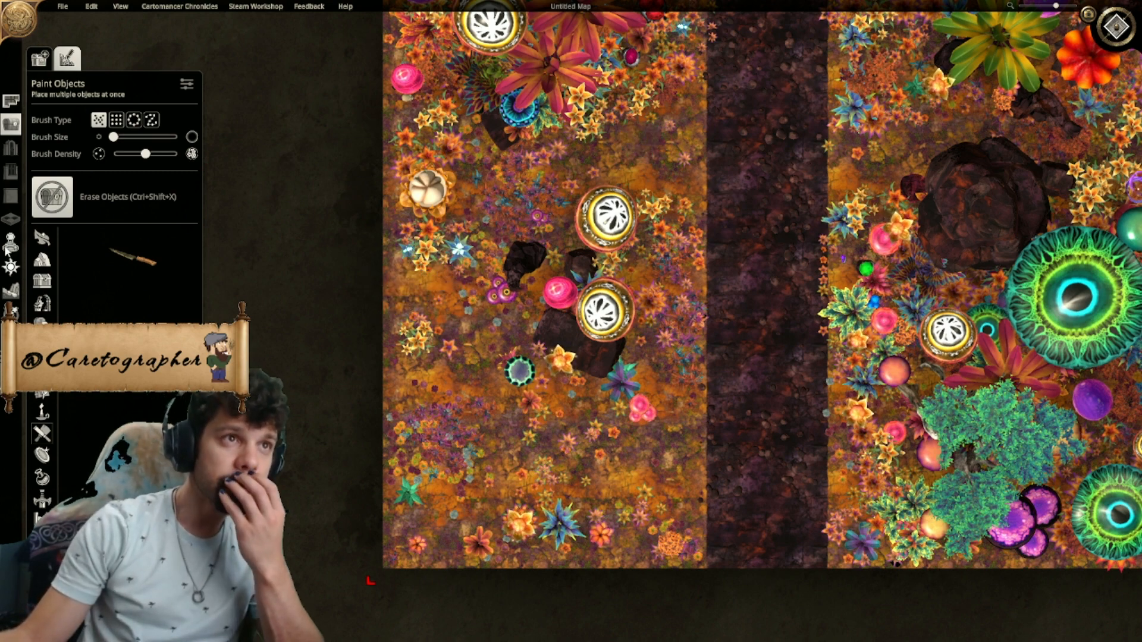
{"action": "left_click", "coordinate": [12, 292]}
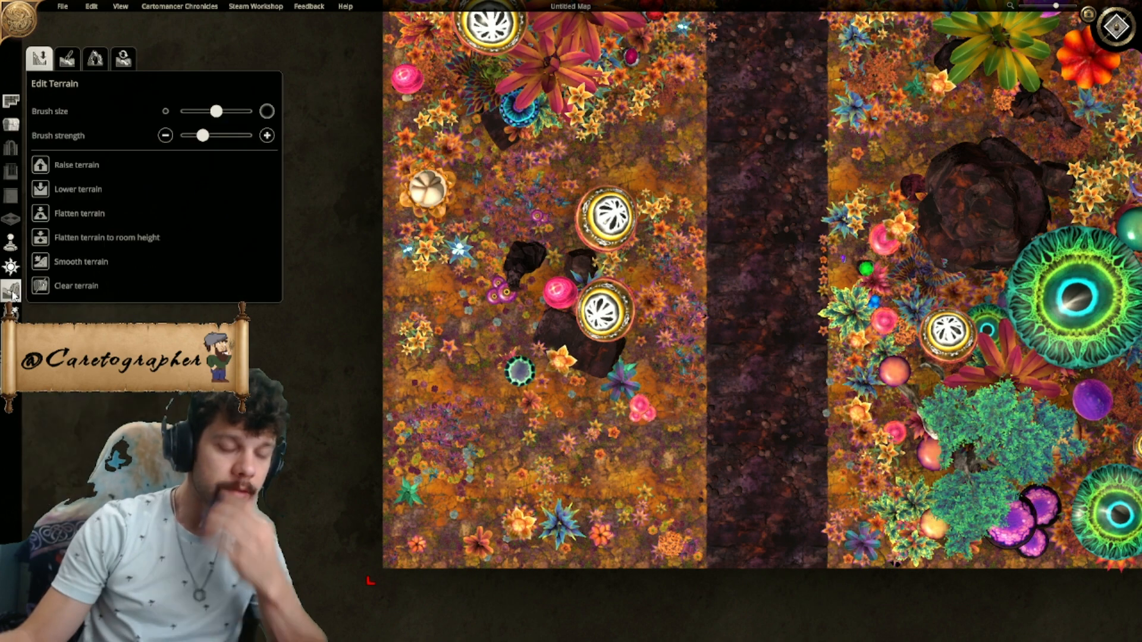
{"action": "key", "text": "ctrl+z"}
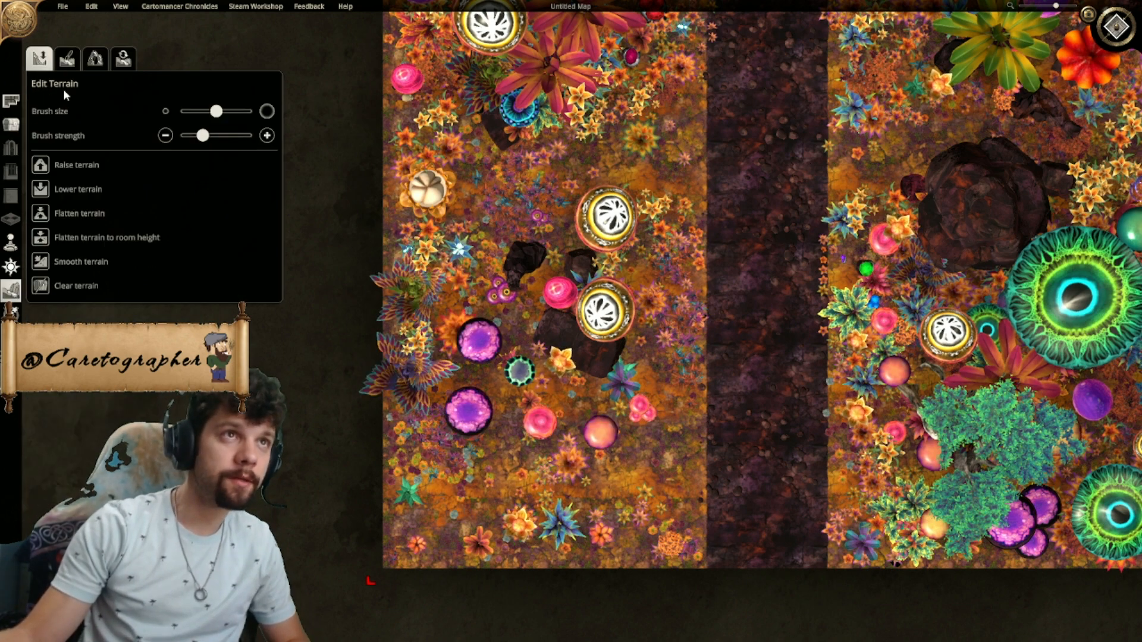
- Try painting a thin side path westward from the road with the dark purple rocky terrain texture
{"action": "left_click", "coordinate": [67, 57]}
{"action": "left_click", "coordinate": [64, 242]}
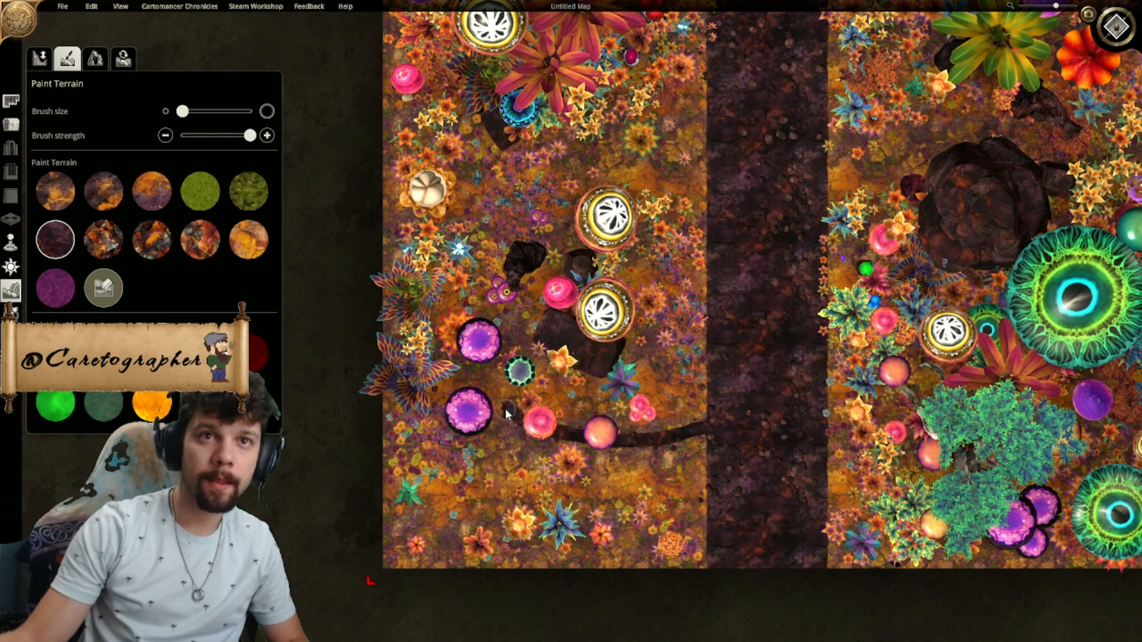
{"action": "key", "text": "ctrl+z"}
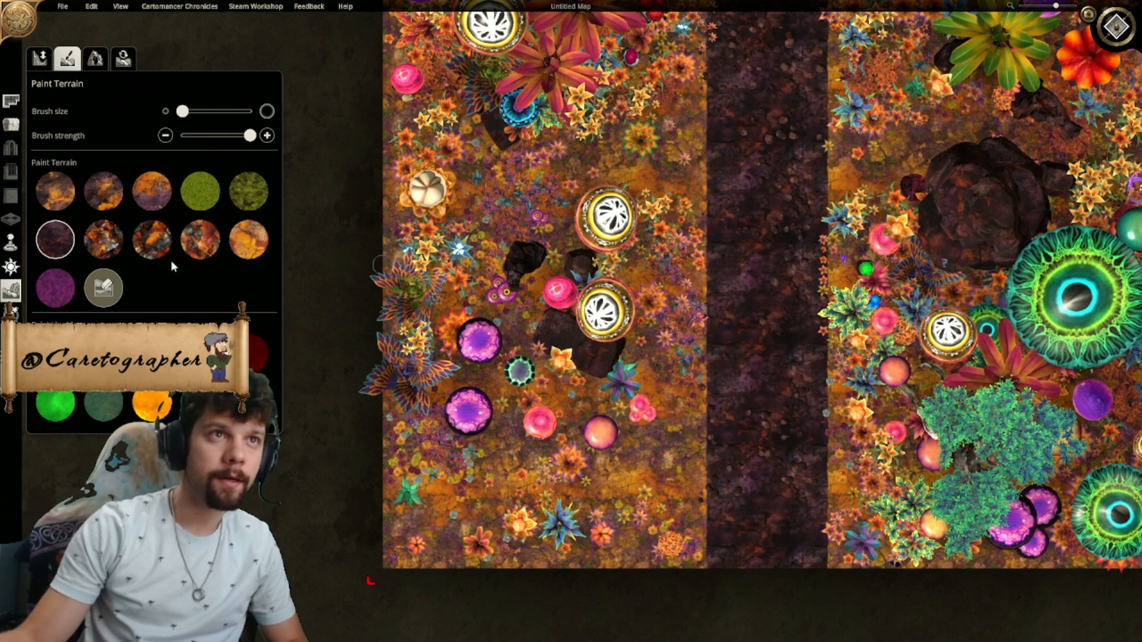
- Paint a curved side path from the road's west edge through the mushrooms with the mixed orange and purple texture and a medium brush
{"action": "left_click", "coordinate": [150, 190]}
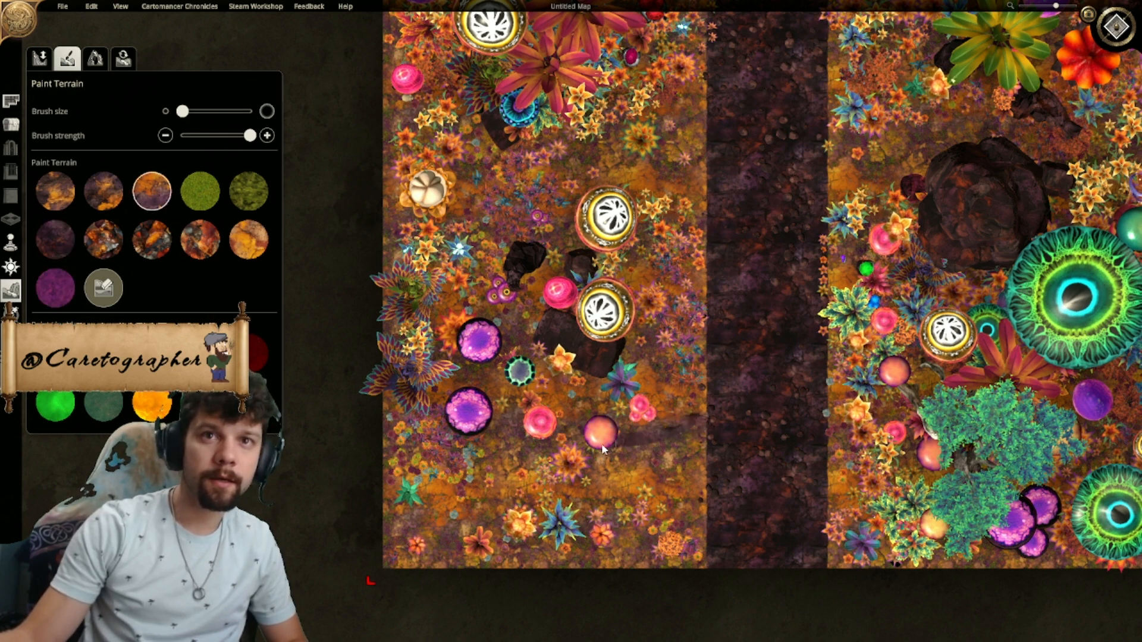
{"action": "left_click", "coordinate": [203, 112]}
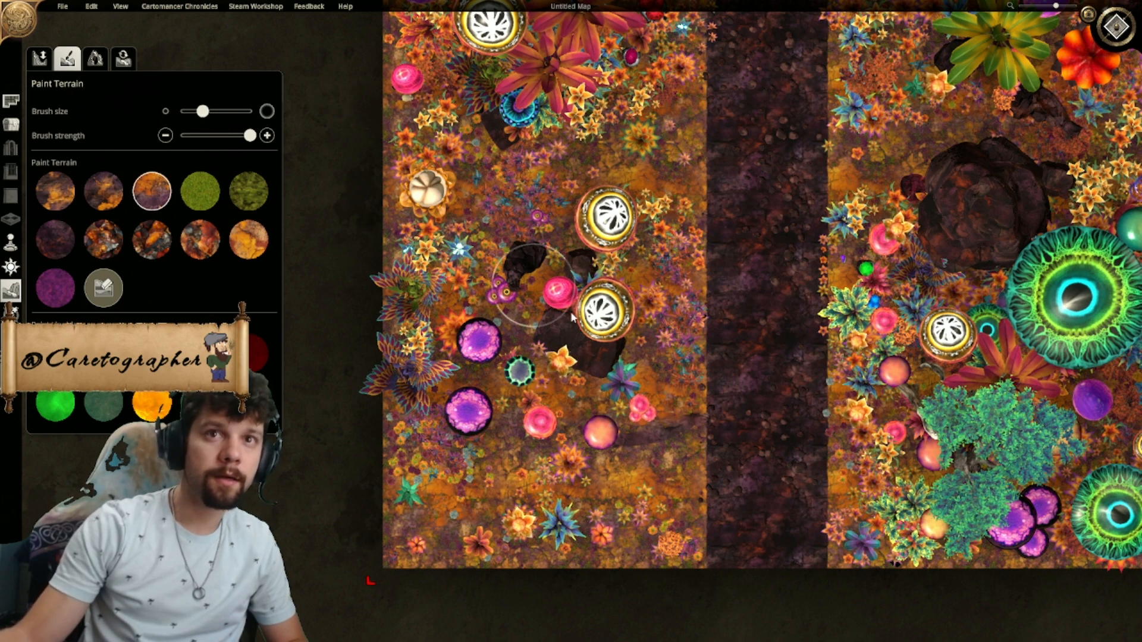
{"action": "left_click_drag", "start_coordinate": [659, 433], "coordinate": [664, 429]}
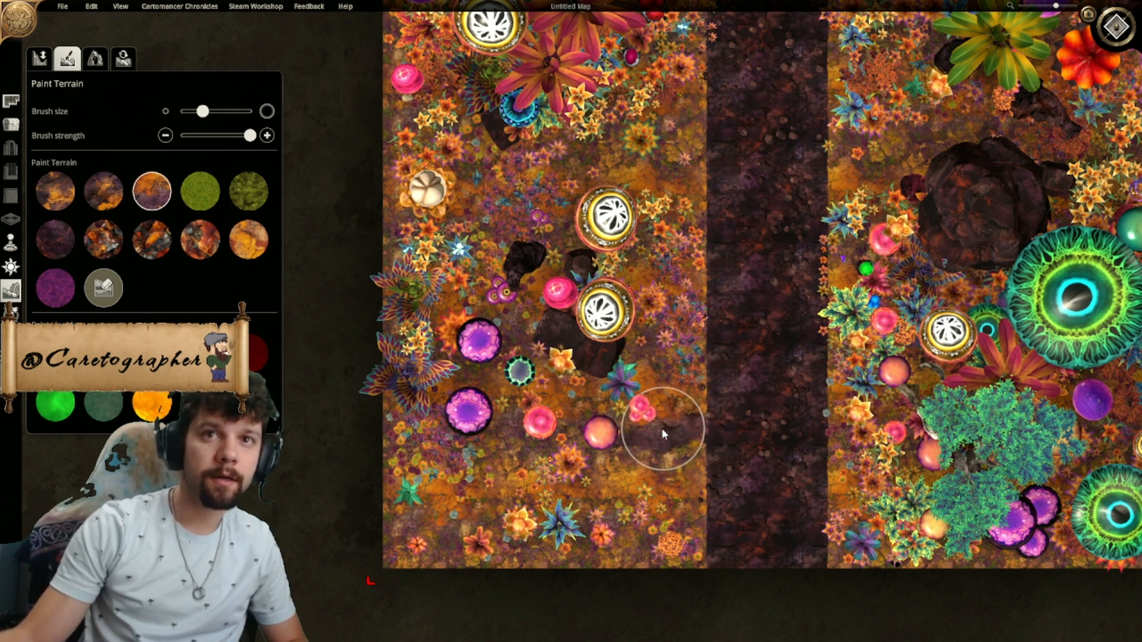
{"action": "left_click_drag", "start_coordinate": [592, 445], "coordinate": [566, 445]}
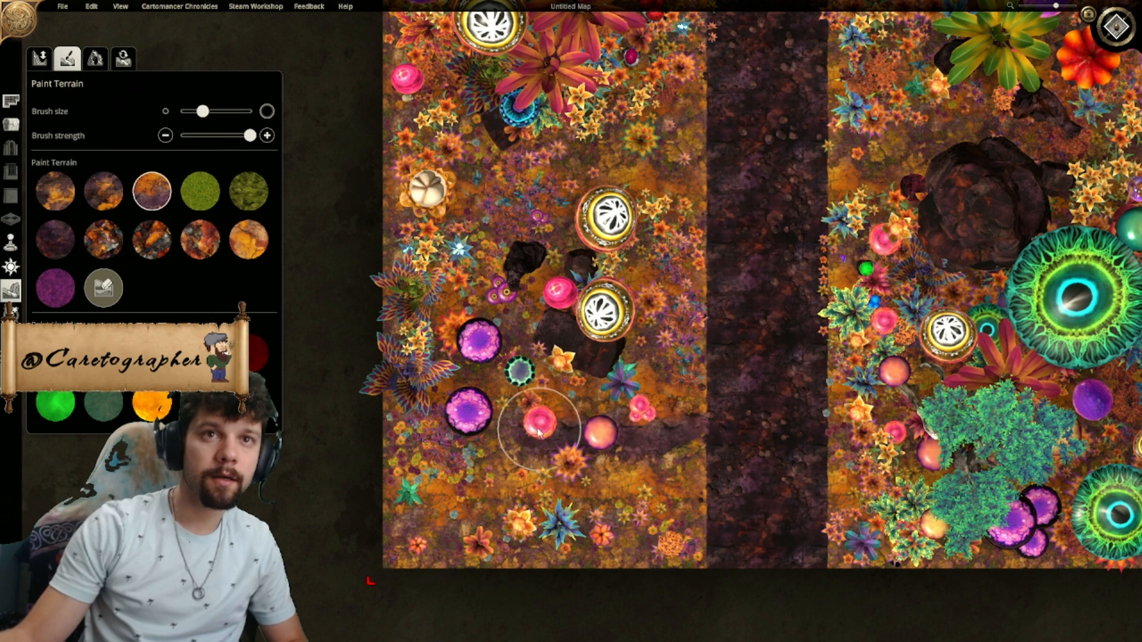
{"action": "left_click_drag", "start_coordinate": [471, 309], "coordinate": [481, 266]}
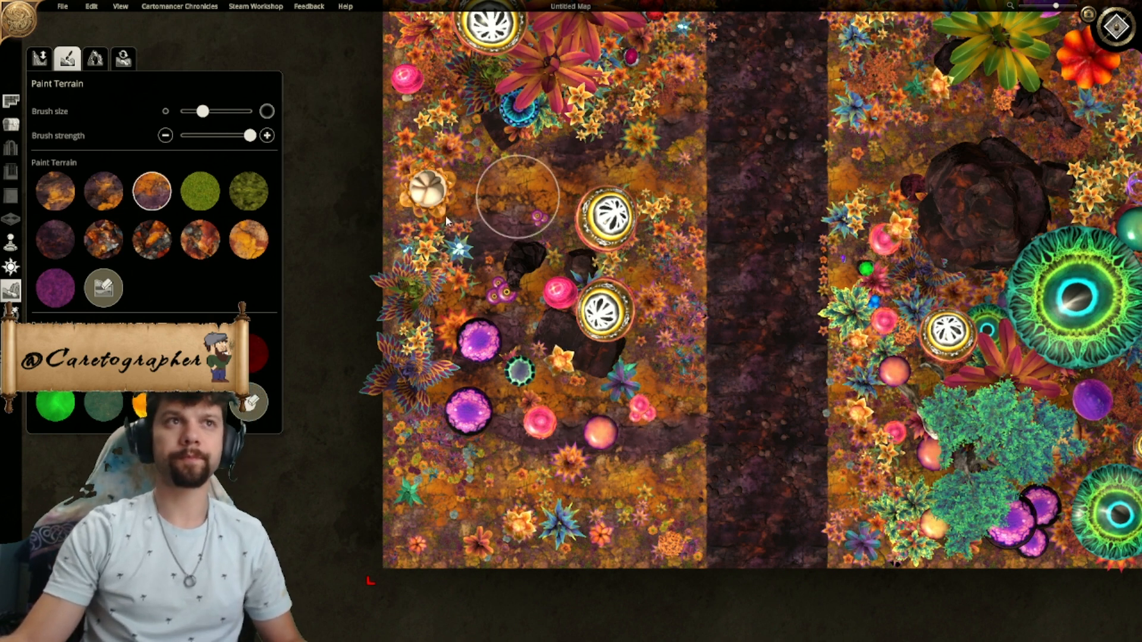
- Darken the curved side path around the mushrooms with the dark purple rocky texture and a small brush
{"action": "left_click", "coordinate": [55, 239]}
{"action": "left_click", "coordinate": [188, 111]}
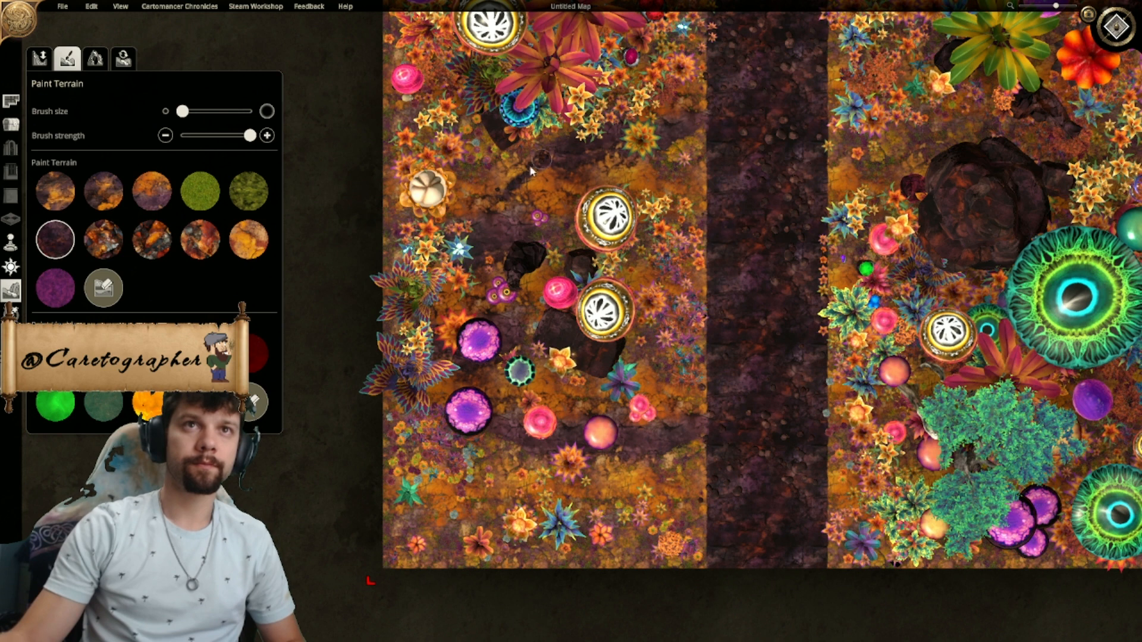
{"action": "mouse_move", "coordinate": [489, 208]}
{"action": "left_mouse_down"}
{"action": "mouse_move", "coordinate": [569, 158]}
{"action": "mouse_move", "coordinate": [555, 172]}
{"action": "left_mouse_up"}
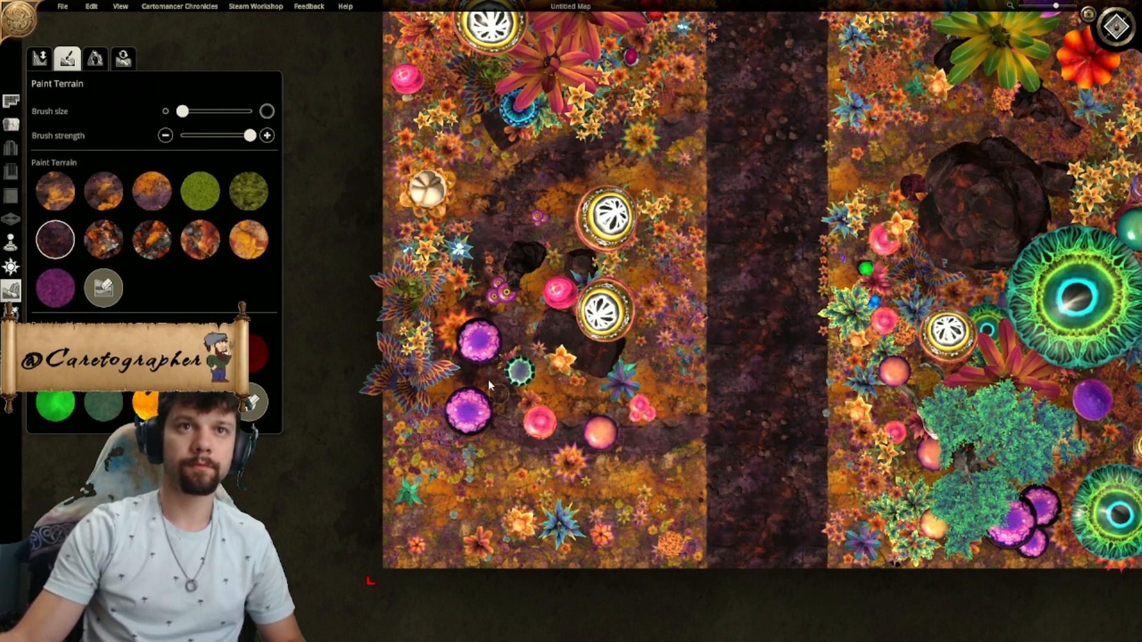
- Touch up the vegetation west of the road with the orange terrain texture along the map's west edge and the curved path's upper stretch
{"action": "scroll", "coordinate": [567, 458], "scroll_direction": "down", "scroll_amount": 5}
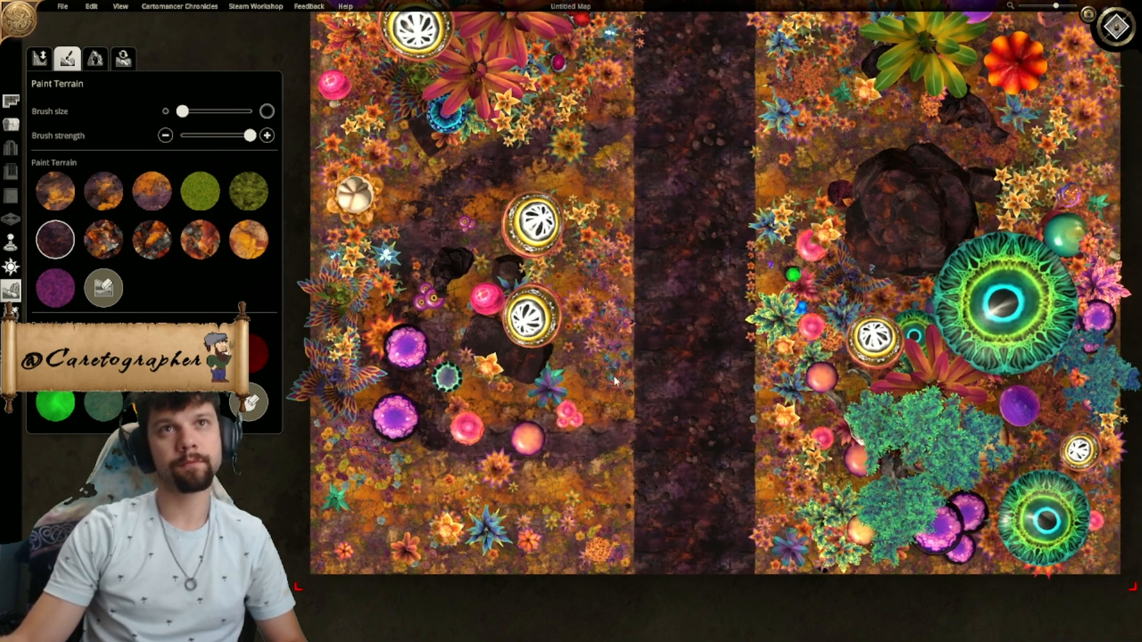
{"action": "scroll", "coordinate": [573, 592], "scroll_direction": "up", "scroll_amount": 5}
{"action": "scroll", "coordinate": [541, 270], "scroll_direction": "up", "scroll_amount": 3}
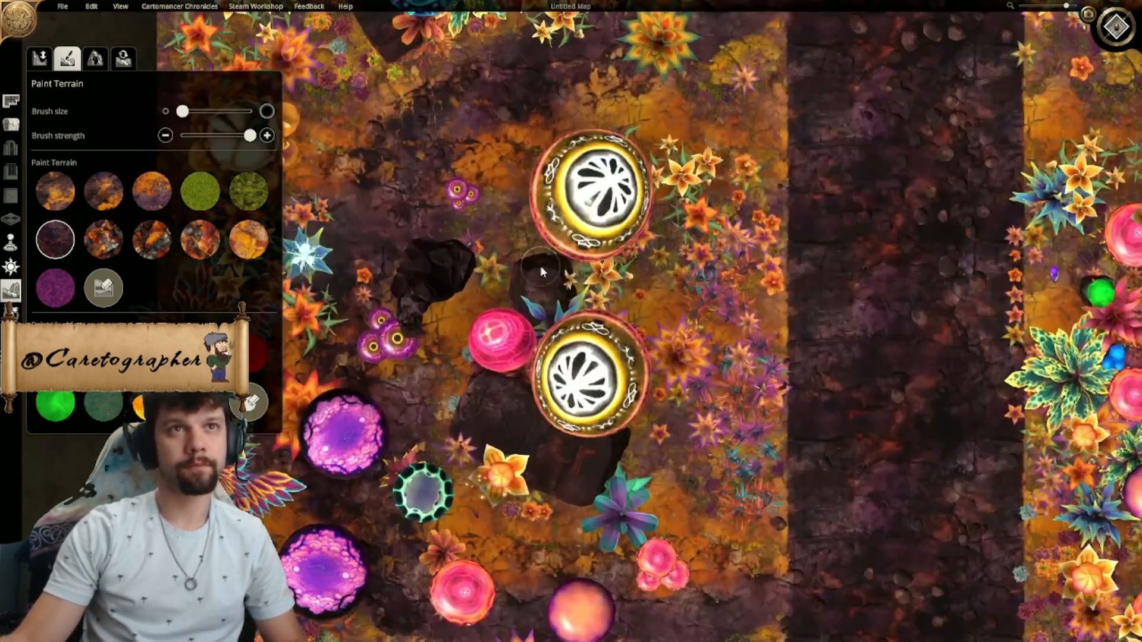
{"action": "middle_click_drag", "start_coordinate": [541, 263], "coordinate": [796, 386]}
{"action": "scroll", "coordinate": [795, 386], "scroll_direction": "down", "scroll_amount": 1}
{"action": "left_click", "coordinate": [248, 244]}
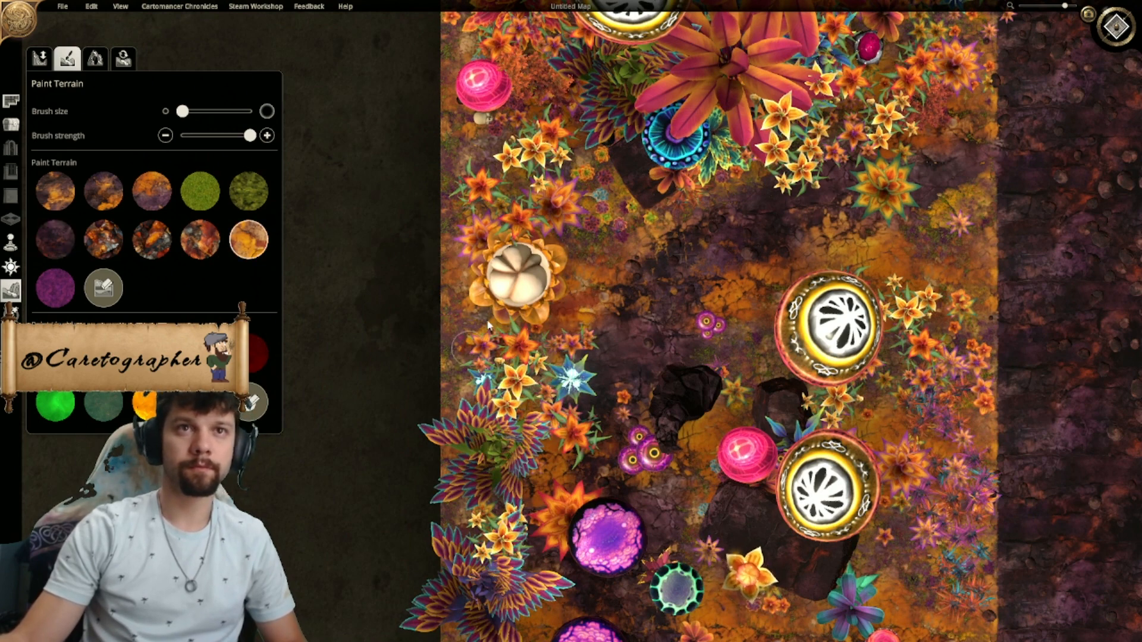
{"action": "left_click_drag", "start_coordinate": [452, 289], "coordinate": [455, 319]}
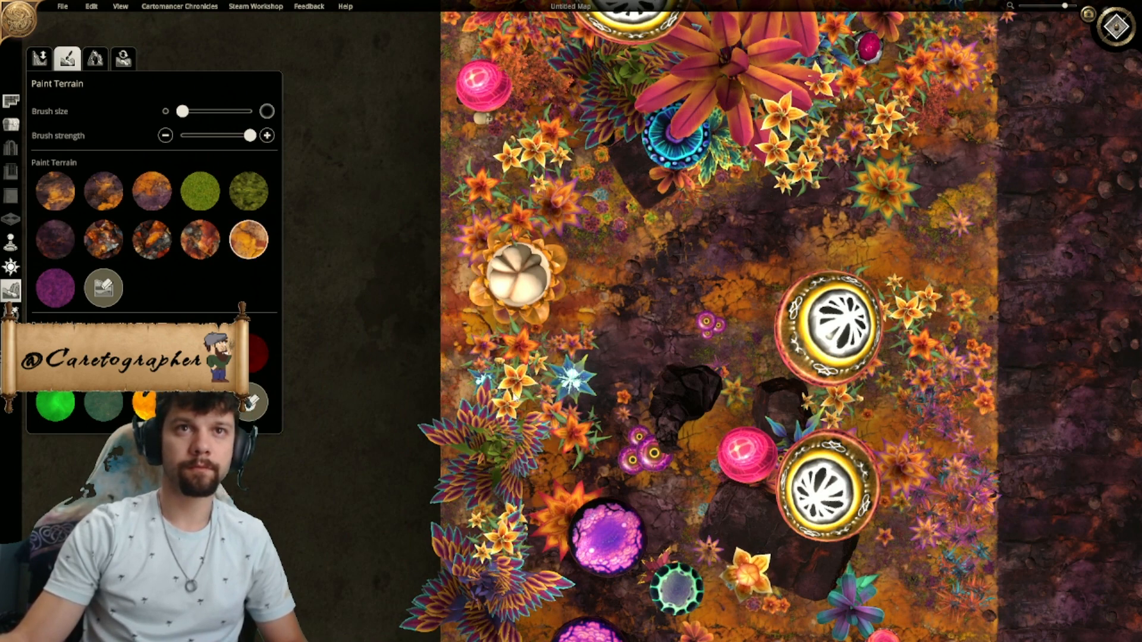
{"action": "right_click_drag", "start_coordinate": [523, 392], "coordinate": [364, 427]}
{"action": "mouse_move", "coordinate": [554, 373]}
{"action": "left_mouse_down"}
{"action": "mouse_move", "coordinate": [603, 317]}
{"action": "mouse_move", "coordinate": [725, 261]}
{"action": "left_mouse_up"}
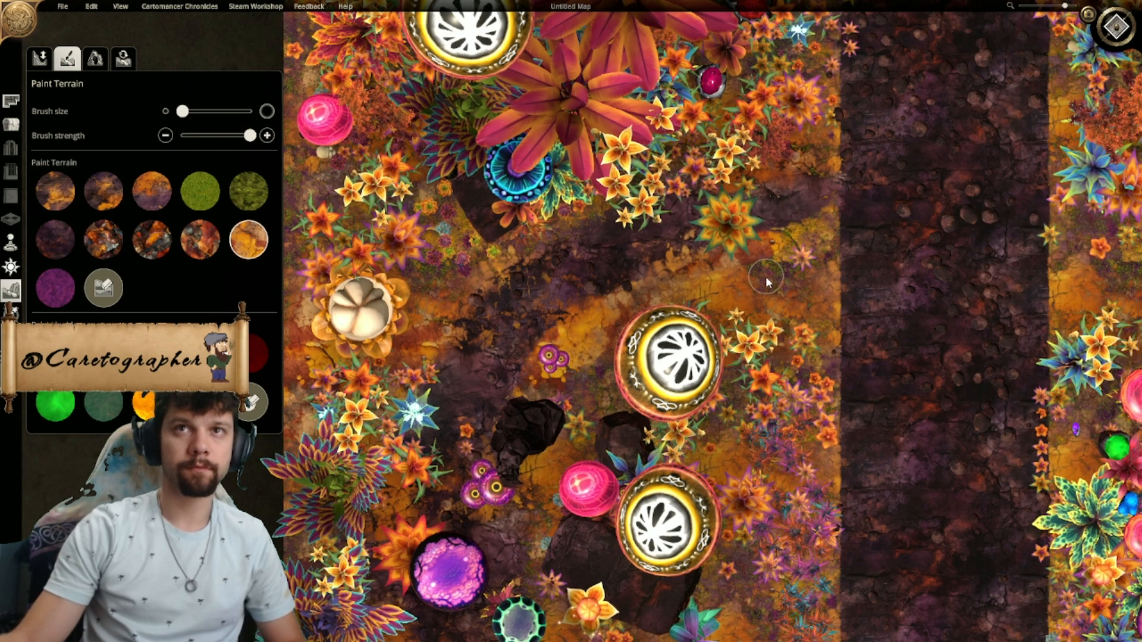
- Widen the curved side path's southern junction with the road using the dark purple rocky terrain texture
{"action": "scroll", "coordinate": [766, 276], "scroll_direction": "down", "scroll_amount": 6}
{"action": "mouse_move", "coordinate": [619, 465]}
{"action": "right_mouse_down"}
{"action": "mouse_move", "coordinate": [614, 444]}
{"action": "mouse_move", "coordinate": [548, 386]}
{"action": "right_mouse_up"}
{"action": "scroll", "coordinate": [535, 440], "scroll_direction": "up", "scroll_amount": 1}
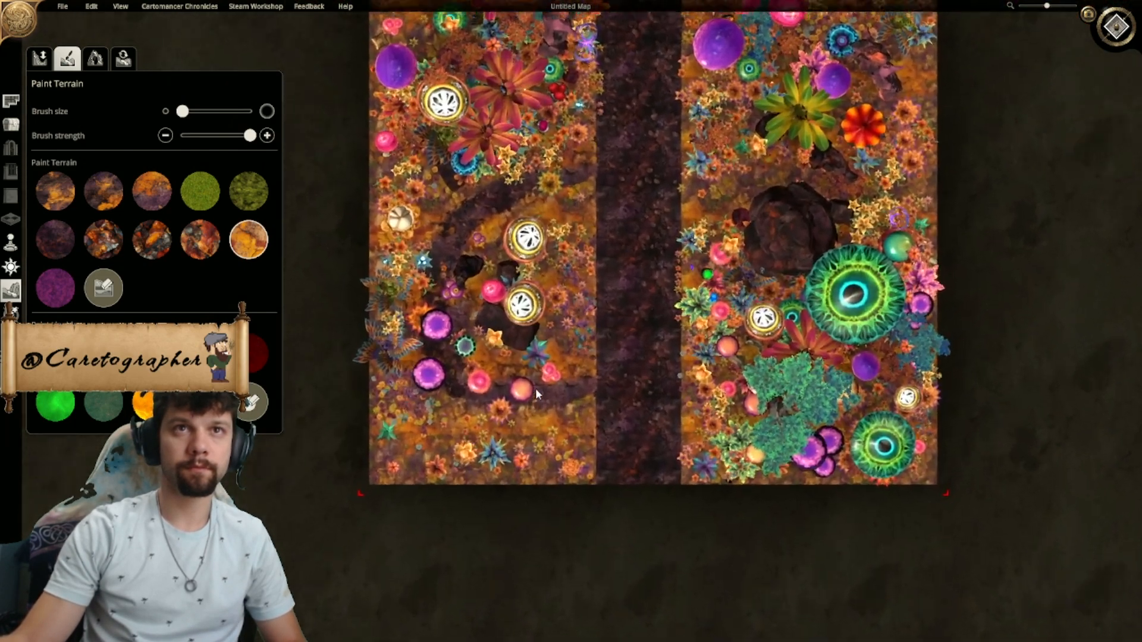
{"action": "scroll", "coordinate": [535, 395], "scroll_direction": "up", "scroll_amount": 1}
{"action": "scroll", "coordinate": [490, 288], "scroll_direction": "up", "scroll_amount": 2}
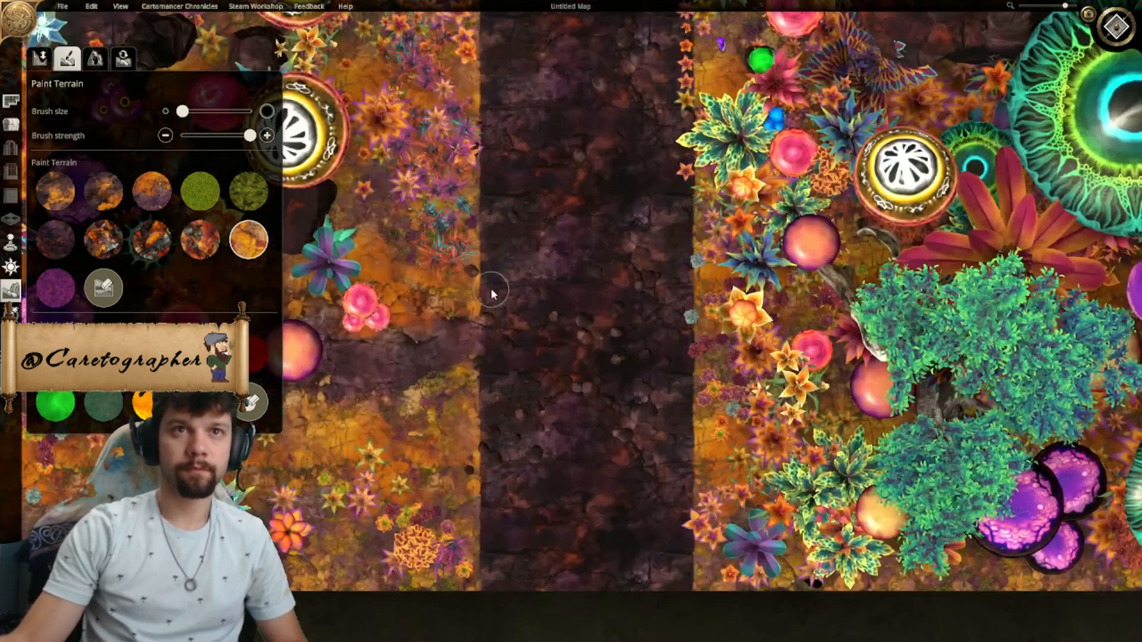
{"action": "right_click_drag", "start_coordinate": [462, 390], "coordinate": [512, 351]}
{"action": "left_click", "coordinate": [66, 247]}
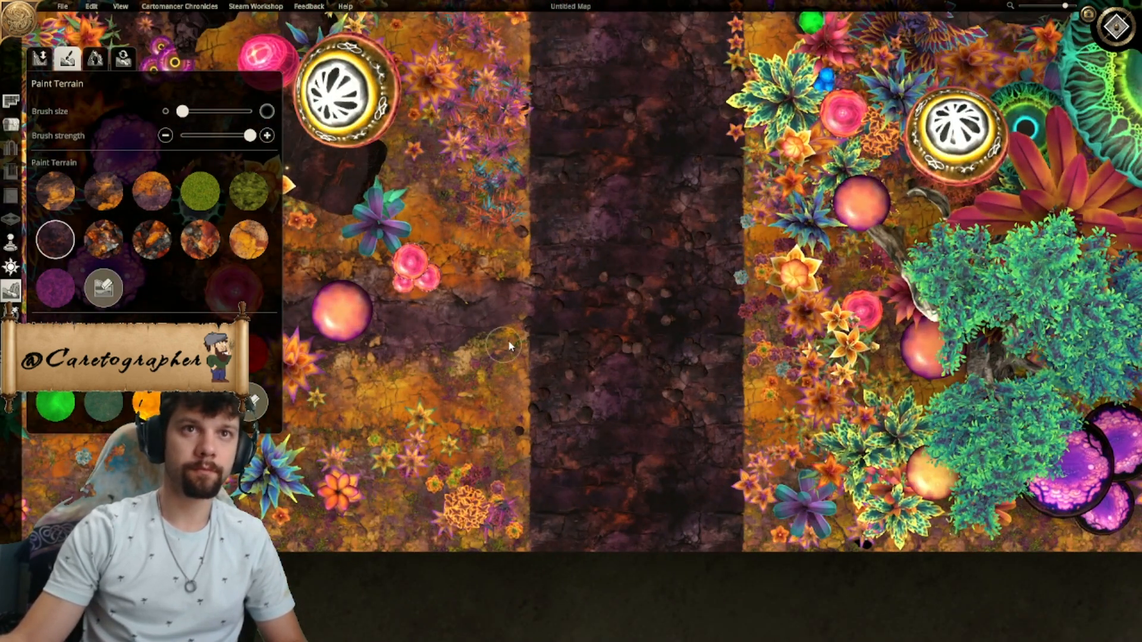
{"action": "mouse_move", "coordinate": [463, 348]}
{"action": "left_mouse_down"}
{"action": "mouse_move", "coordinate": [507, 315]}
{"action": "mouse_move", "coordinate": [486, 359]}
{"action": "left_mouse_up"}
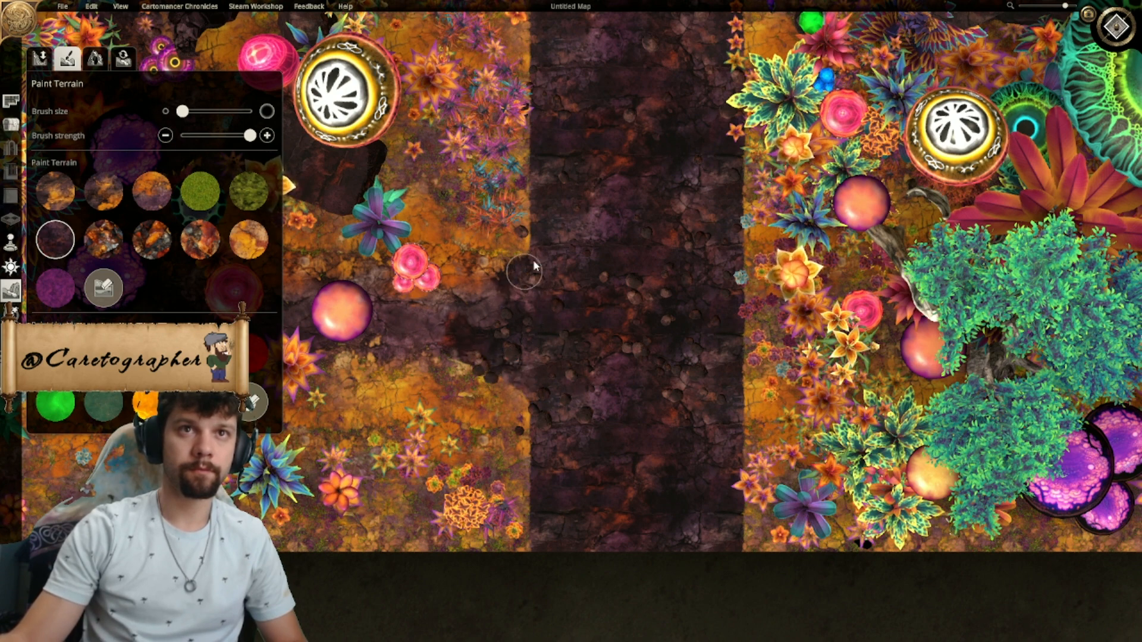
{"action": "scroll", "coordinate": [593, 245], "scroll_direction": "down", "scroll_amount": 10}
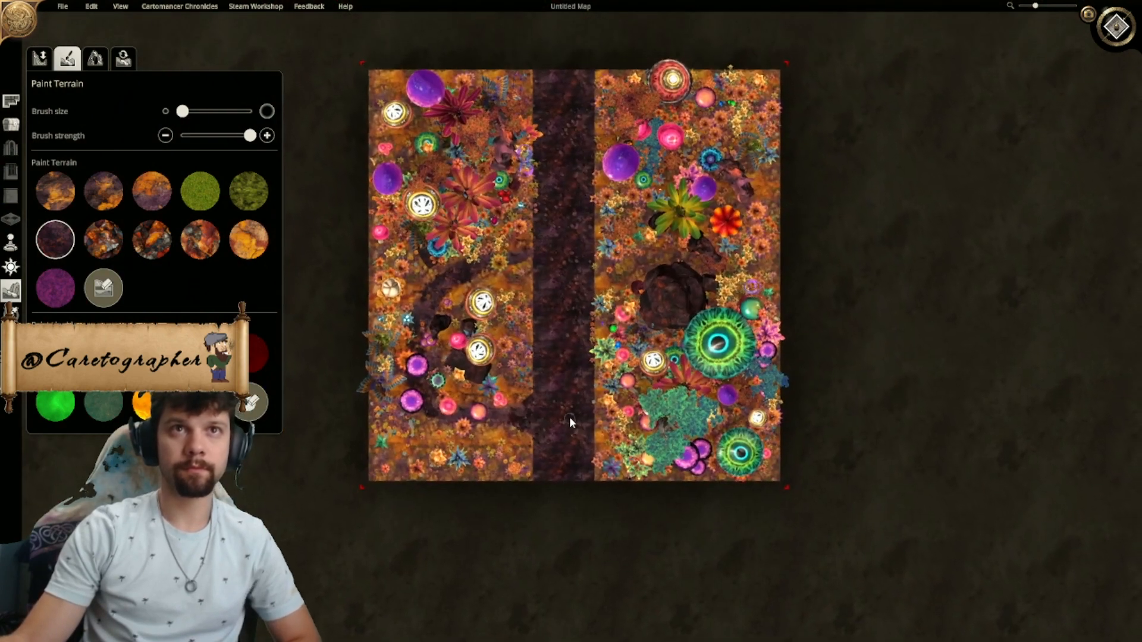
{"action": "scroll", "coordinate": [558, 426], "scroll_direction": "up", "scroll_amount": 5}
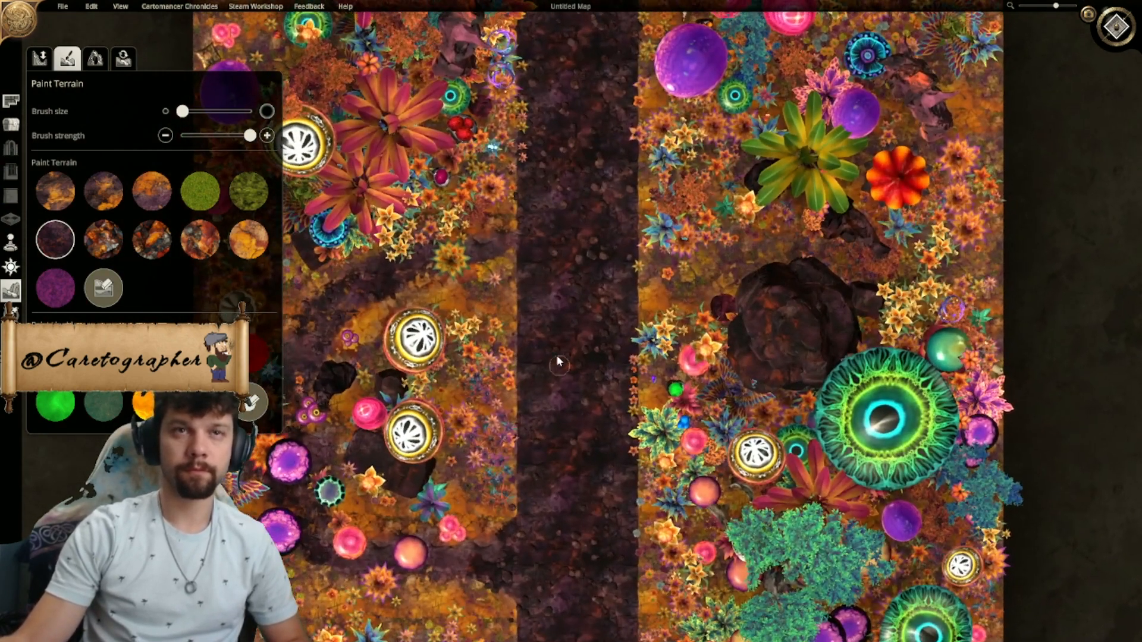
{"action": "scroll", "coordinate": [559, 359], "scroll_direction": "up", "scroll_amount": 2}
{"action": "right_click_drag", "start_coordinate": [510, 266], "coordinate": [529, 128]}
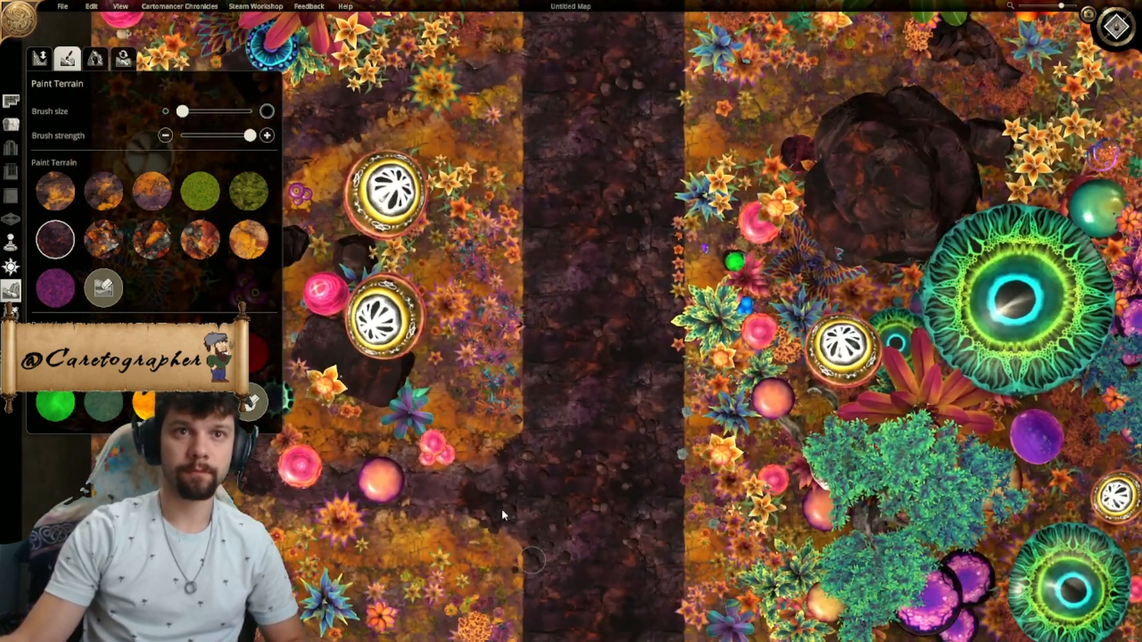
{"action": "left_click_drag", "start_coordinate": [489, 498], "coordinate": [527, 544]}
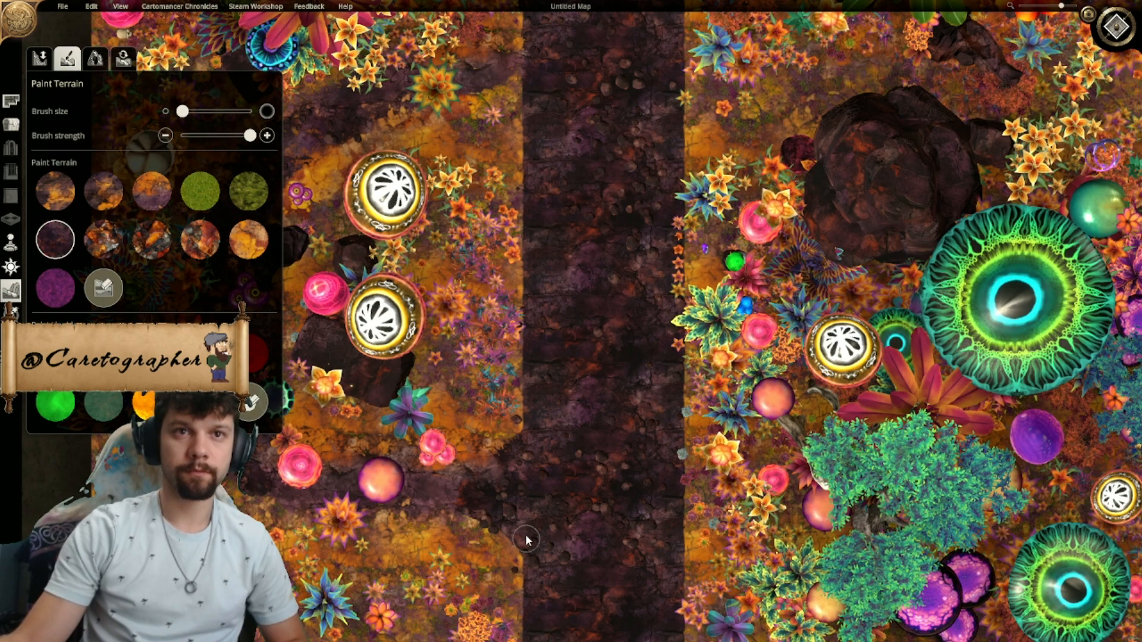
- Flare the curved side path's northern junction into the road with the dark purple rocky terrain texture
{"action": "right_click_drag", "start_coordinate": [566, 417], "coordinate": [587, 571]}
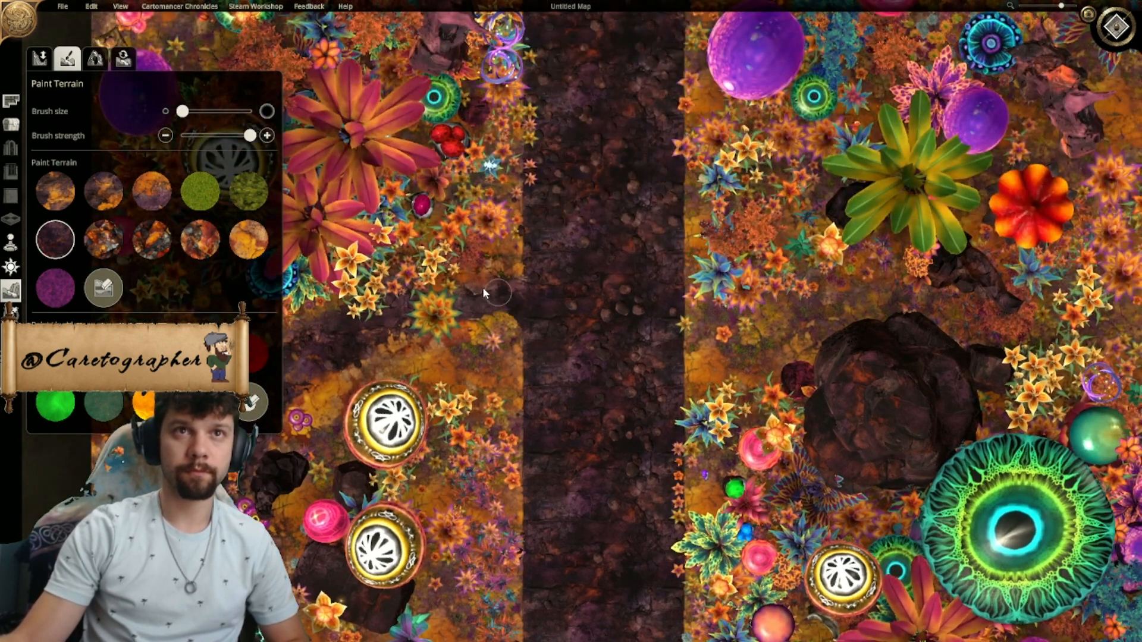
{"action": "left_click_drag", "start_coordinate": [476, 283], "coordinate": [556, 200]}
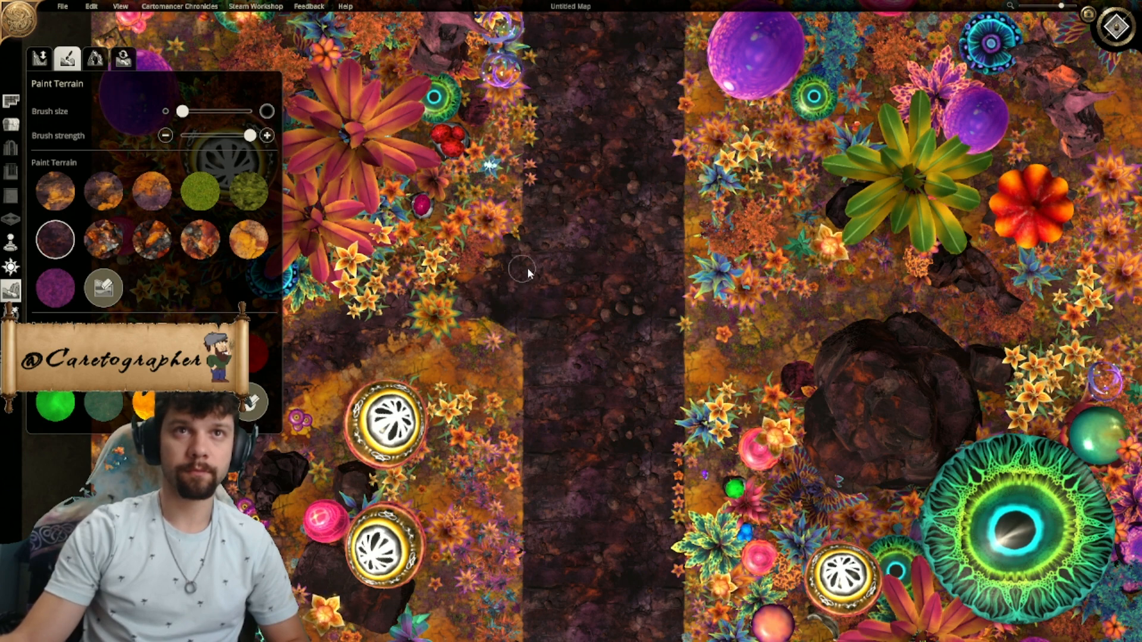
{"action": "scroll", "coordinate": [521, 272], "scroll_direction": "down", "scroll_amount": 5}
{"action": "scroll", "coordinate": [517, 430], "scroll_direction": "up", "scroll_amount": 5}
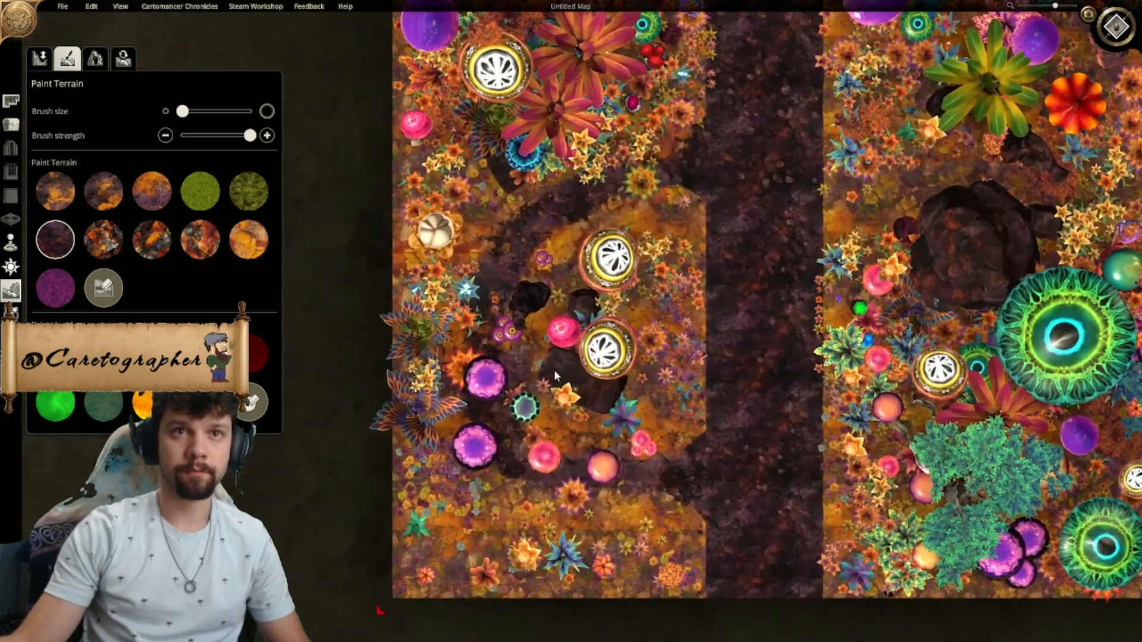
{"action": "right_click_drag", "start_coordinate": [554, 370], "coordinate": [564, 366]}
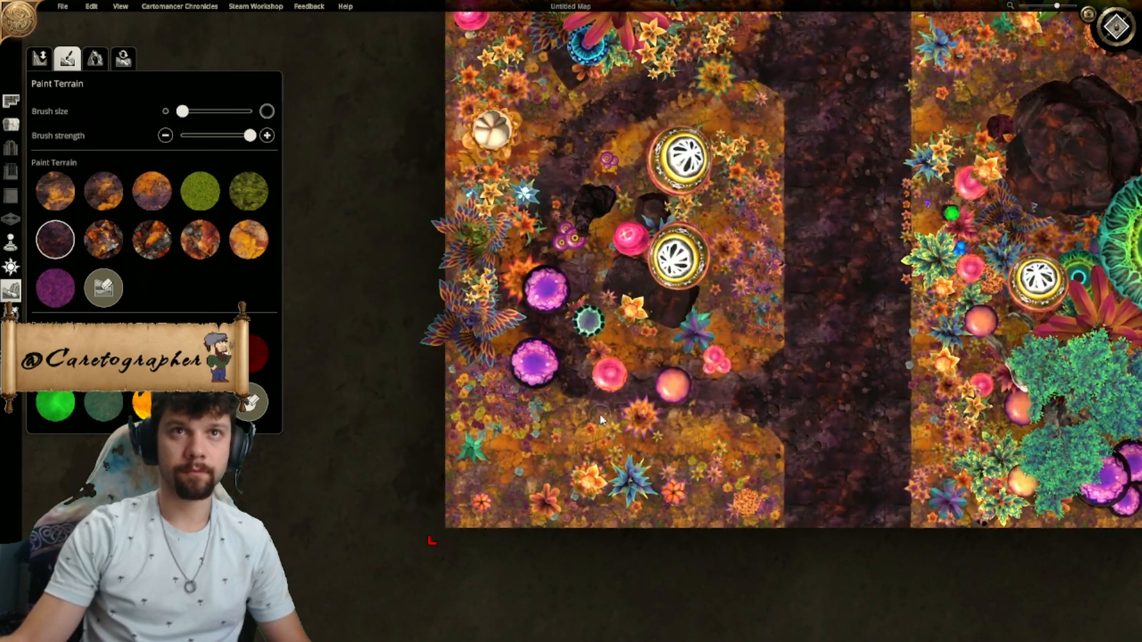
- Paint a dark purple rocky branch from the curved path's southern bend to the map's southwest corner
{"action": "mouse_move", "coordinate": [617, 398]}
{"action": "left_mouse_down"}
{"action": "mouse_move", "coordinate": [528, 414]}
{"action": "mouse_move", "coordinate": [446, 483]}
{"action": "left_mouse_up"}
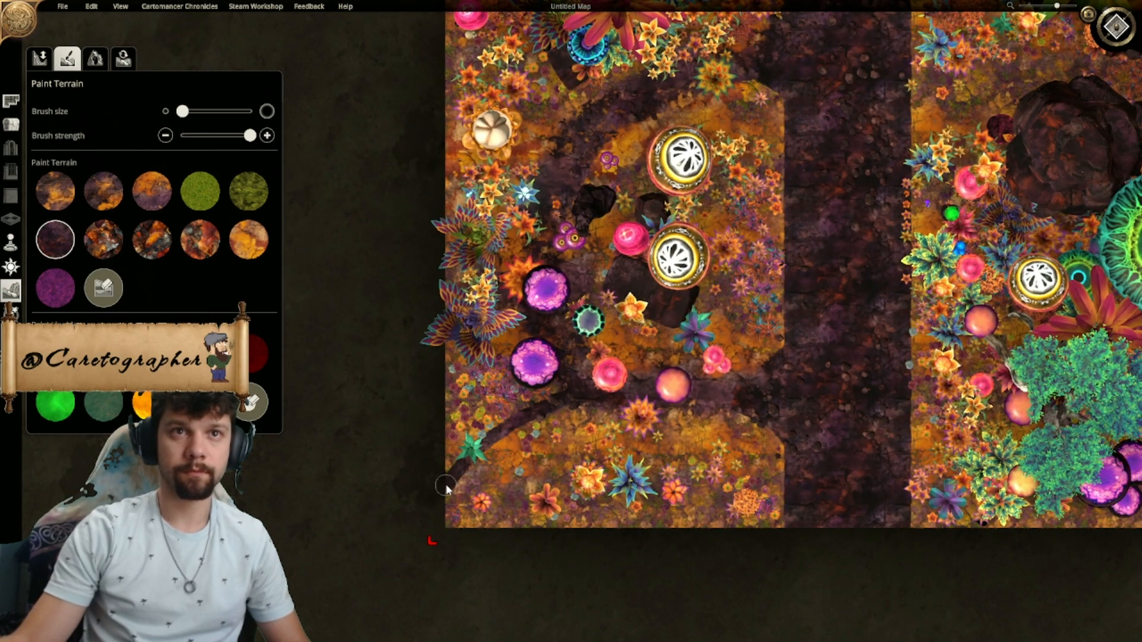
{"action": "left_click_drag", "start_coordinate": [597, 411], "coordinate": [447, 504]}
{"action": "left_click_drag", "start_coordinate": [595, 415], "coordinate": [424, 541]}
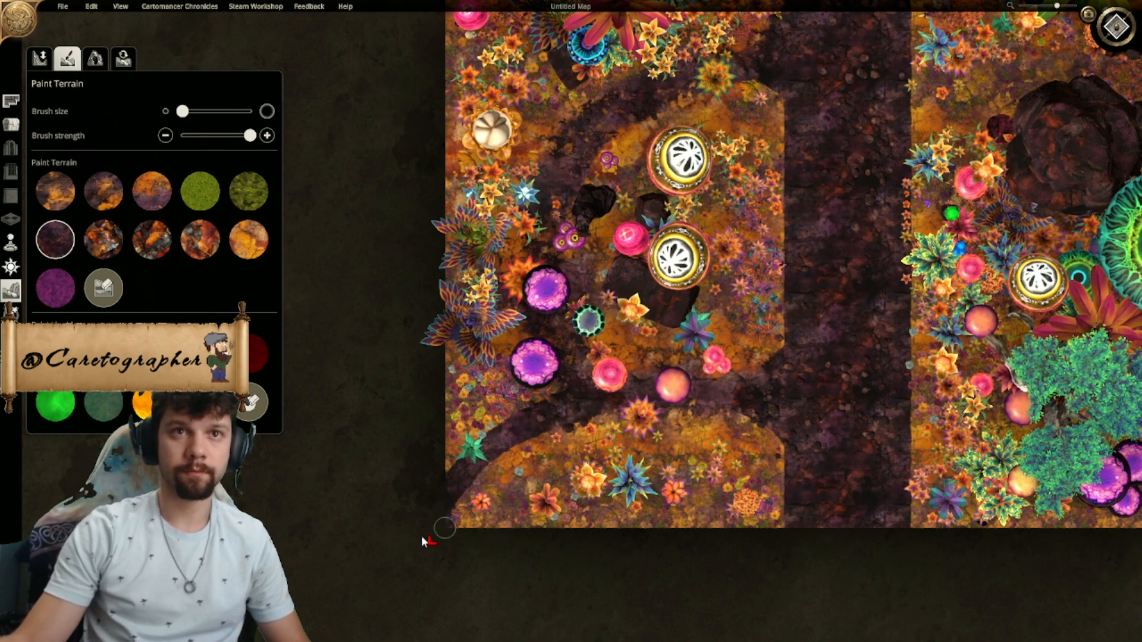
{"action": "left_click_drag", "start_coordinate": [590, 406], "coordinate": [432, 548]}
- Paint a dark purple rocky side path from the road's east edge past the north side of the boulder to the map's east edge
{"action": "scroll", "coordinate": [565, 552], "scroll_direction": "down", "scroll_amount": 3}
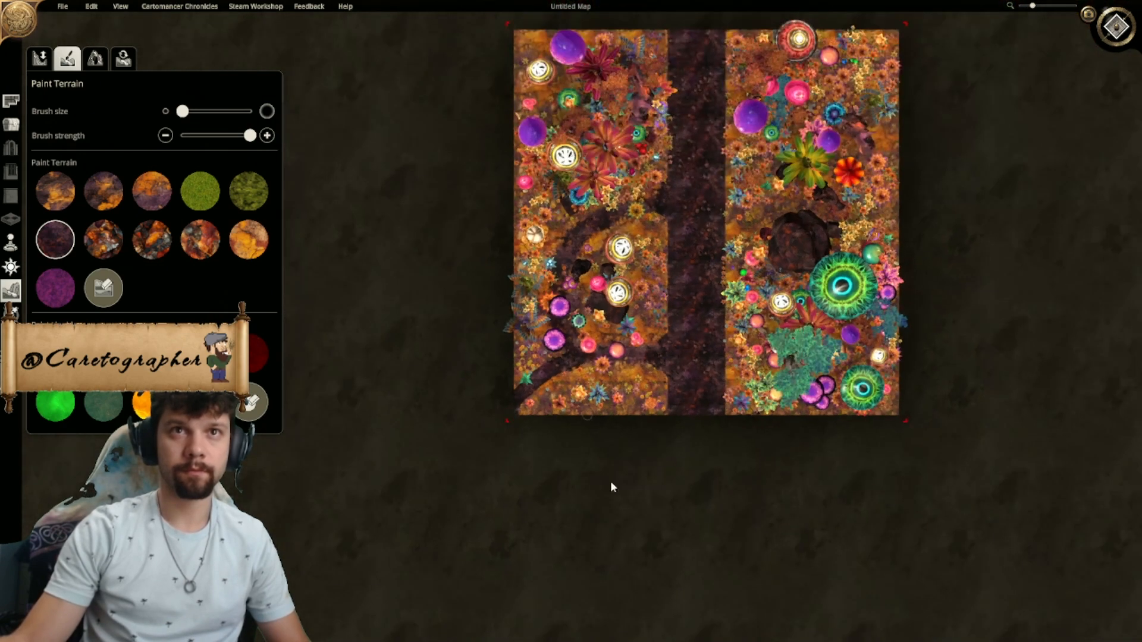
{"action": "scroll", "coordinate": [527, 340], "scroll_direction": "up", "scroll_amount": 4}
{"action": "right_click_drag", "start_coordinate": [508, 481], "coordinate": [319, 495]}
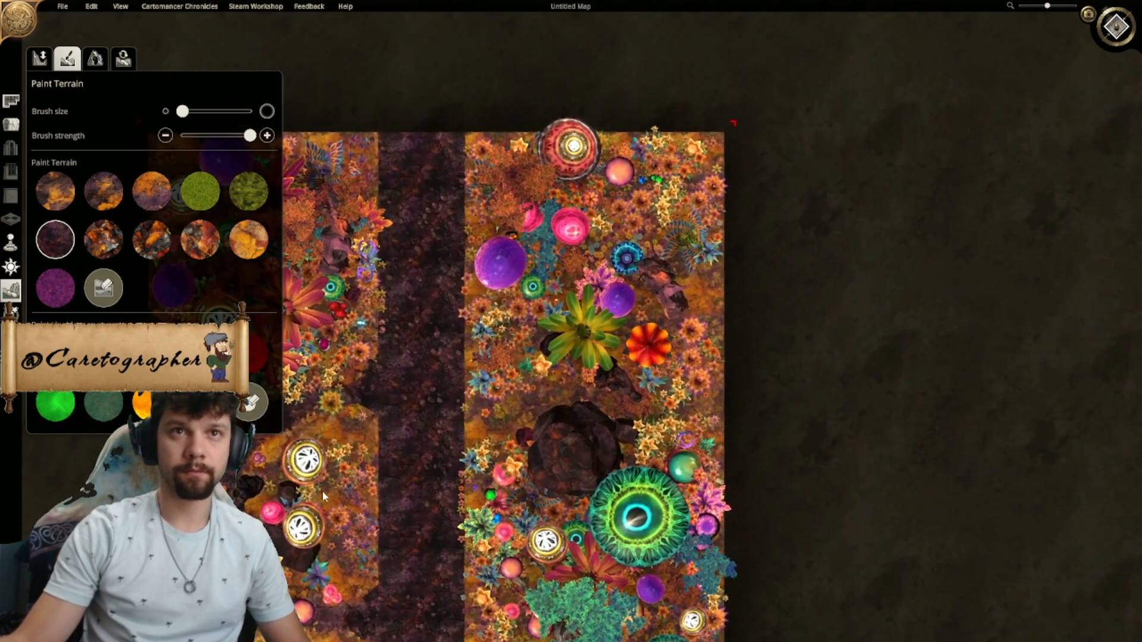
{"action": "scroll", "coordinate": [440, 470], "scroll_direction": "up", "scroll_amount": 3}
{"action": "right_click_drag", "start_coordinate": [495, 453], "coordinate": [492, 352]}
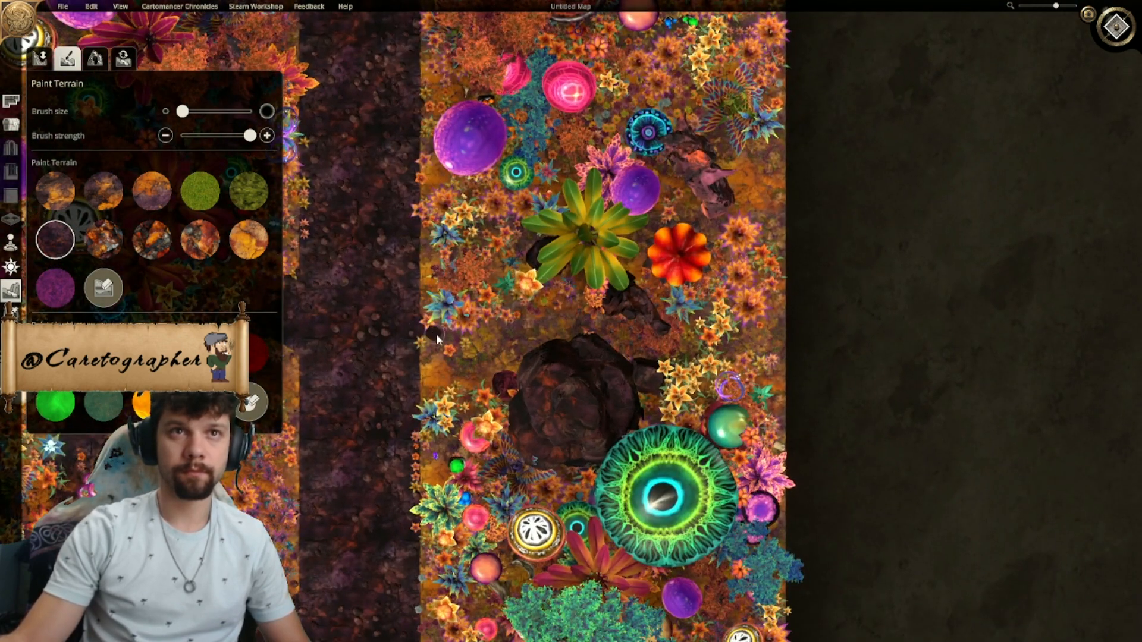
{"action": "mouse_move", "coordinate": [507, 339]}
{"action": "left_mouse_down"}
{"action": "mouse_move", "coordinate": [469, 341]}
{"action": "mouse_move", "coordinate": [532, 317]}
{"action": "left_mouse_up"}
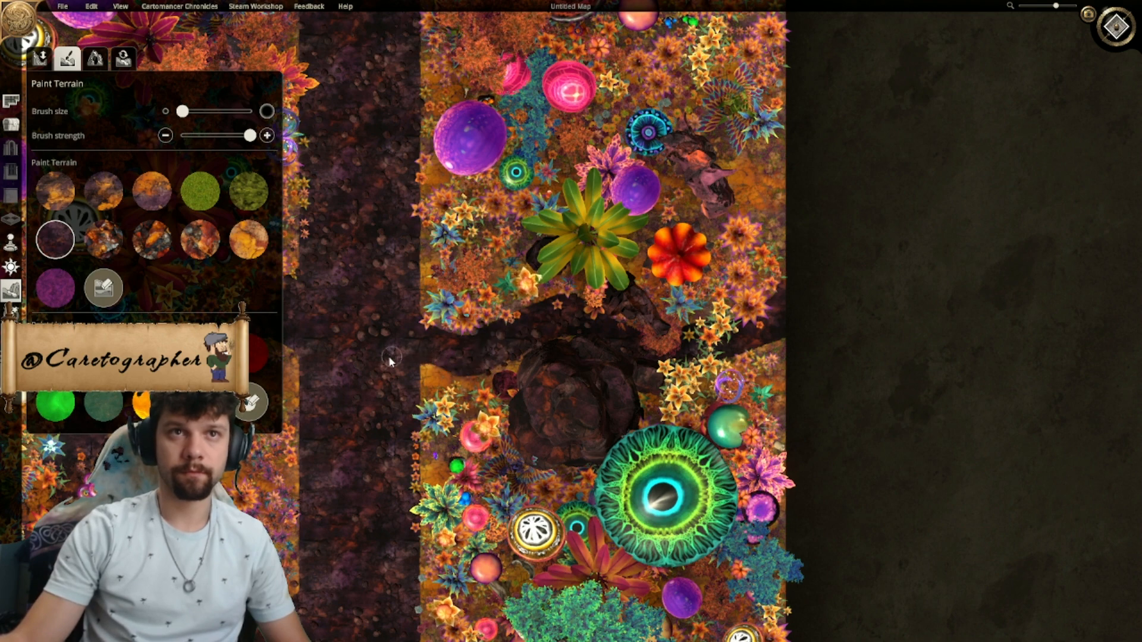
- Paint a dark purple rocky branch from the curved path's northern bend to the map's west edge above the white mushroom
{"action": "scroll", "coordinate": [391, 355], "scroll_direction": "down", "scroll_amount": 5}
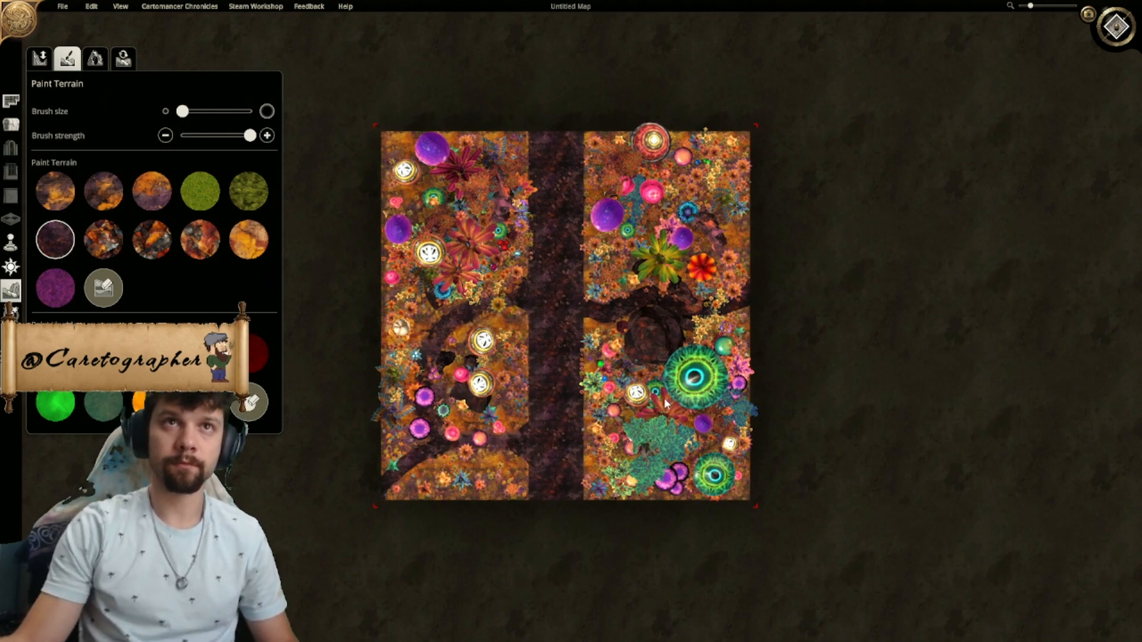
{"action": "scroll", "coordinate": [562, 376], "scroll_direction": "up", "scroll_amount": 4}
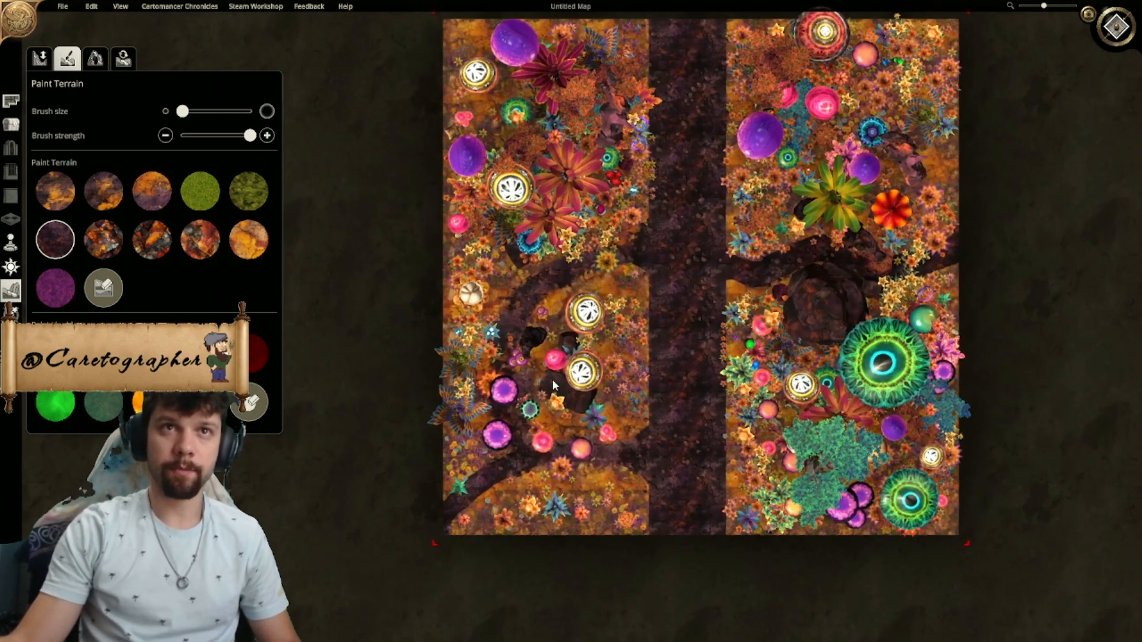
{"action": "scroll", "coordinate": [554, 377], "scroll_direction": "up", "scroll_amount": 3}
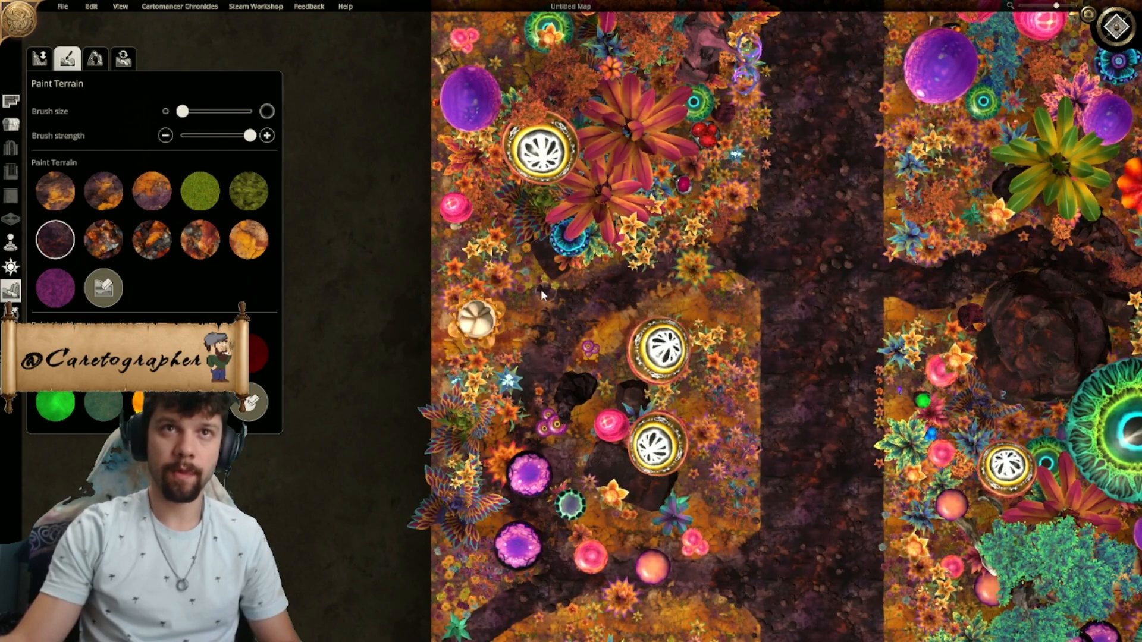
{"action": "mouse_move", "coordinate": [540, 289]}
{"action": "left_mouse_down"}
{"action": "mouse_move", "coordinate": [451, 250]}
{"action": "mouse_move", "coordinate": [559, 308]}
{"action": "mouse_move", "coordinate": [421, 261]}
{"action": "left_mouse_up"}
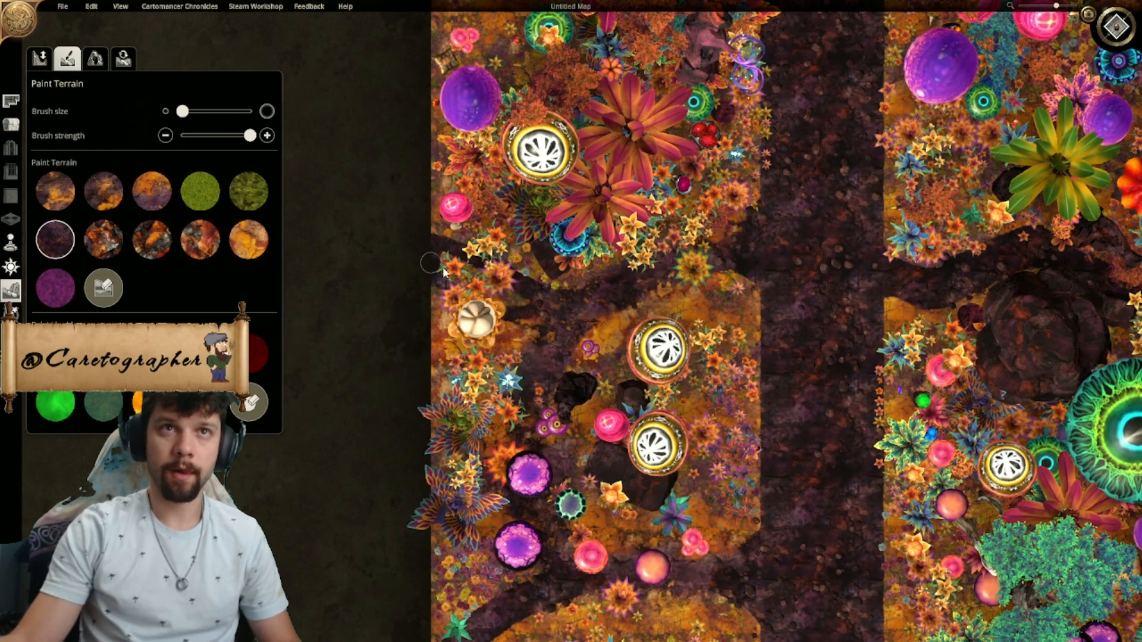
- Erase the mushrooms, flowers and plants covering the side paths on both sides of the road with a small object eraser brush
{"action": "scroll", "coordinate": [544, 361], "scroll_direction": "up", "scroll_amount": 1}
{"action": "scroll", "coordinate": [561, 278], "scroll_direction": "down", "scroll_amount": 6}
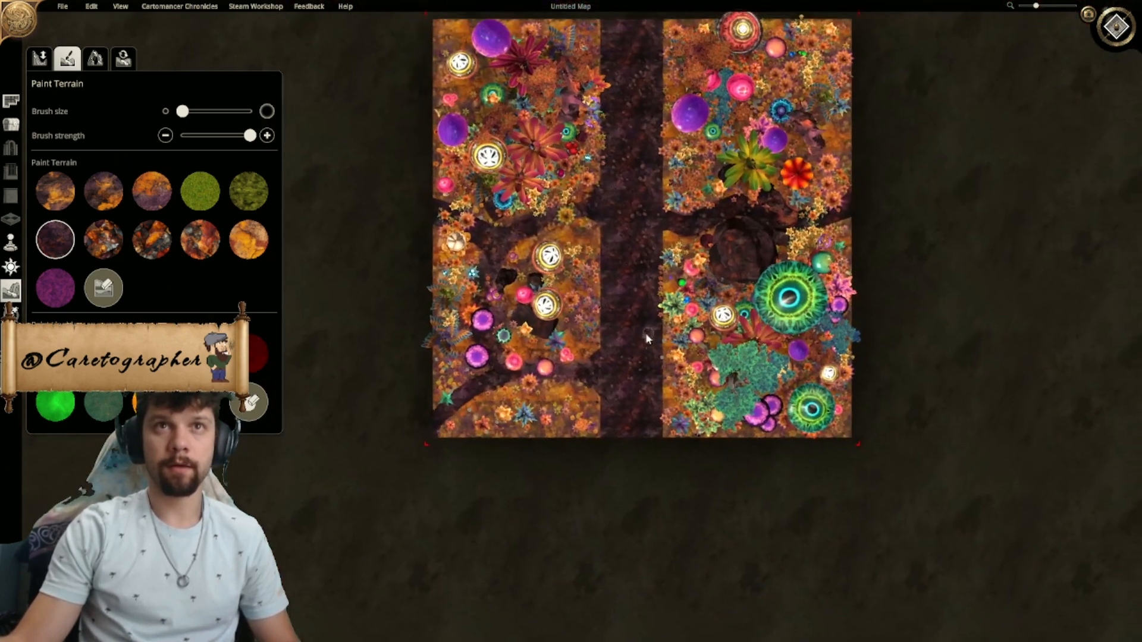
{"action": "middle_click_drag", "start_coordinate": [647, 338], "coordinate": [694, 311]}
{"action": "scroll", "coordinate": [565, 159], "scroll_direction": "up", "scroll_amount": 3}
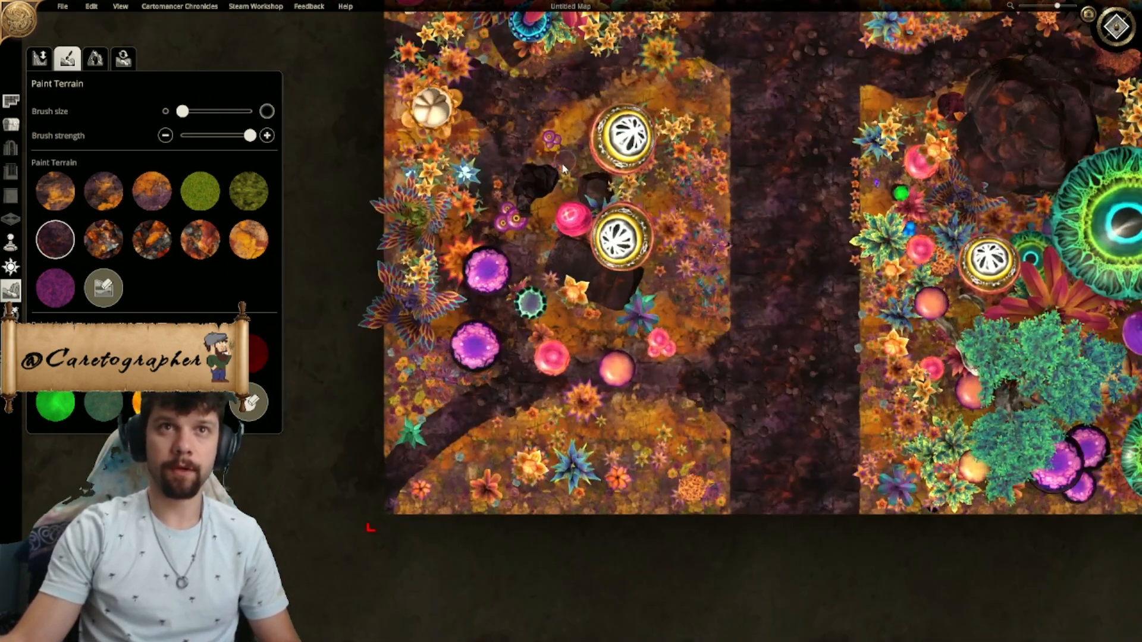
{"action": "left_click", "coordinate": [11, 124]}
{"action": "left_click", "coordinate": [66, 59]}
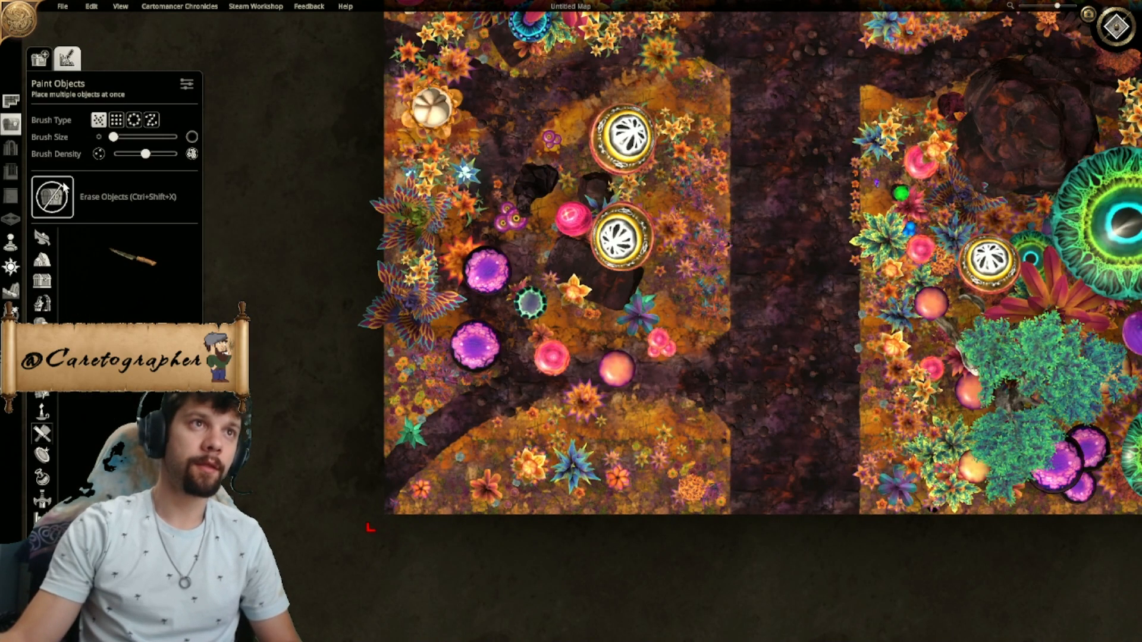
{"action": "mouse_move", "coordinate": [516, 138]}
{"action": "left_mouse_down"}
{"action": "mouse_move", "coordinate": [485, 291]}
{"action": "mouse_move", "coordinate": [425, 297]}
{"action": "mouse_move", "coordinate": [580, 368]}
{"action": "mouse_move", "coordinate": [547, 373]}
{"action": "left_mouse_up"}
{"action": "left_click_drag", "start_coordinate": [646, 367], "coordinate": [702, 356]}
{"action": "right_click_drag", "start_coordinate": [512, 341], "coordinate": [557, 416]}
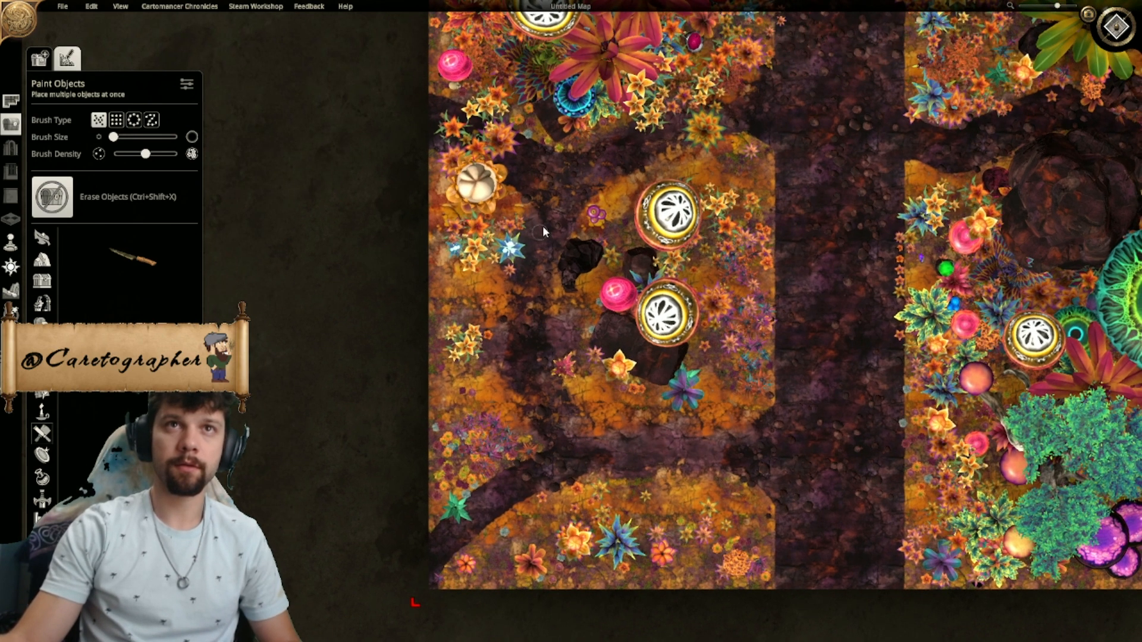
{"action": "mouse_move", "coordinate": [416, 130]}
{"action": "left_mouse_down"}
{"action": "mouse_move", "coordinate": [506, 153]}
{"action": "mouse_move", "coordinate": [466, 143]}
{"action": "left_mouse_up"}
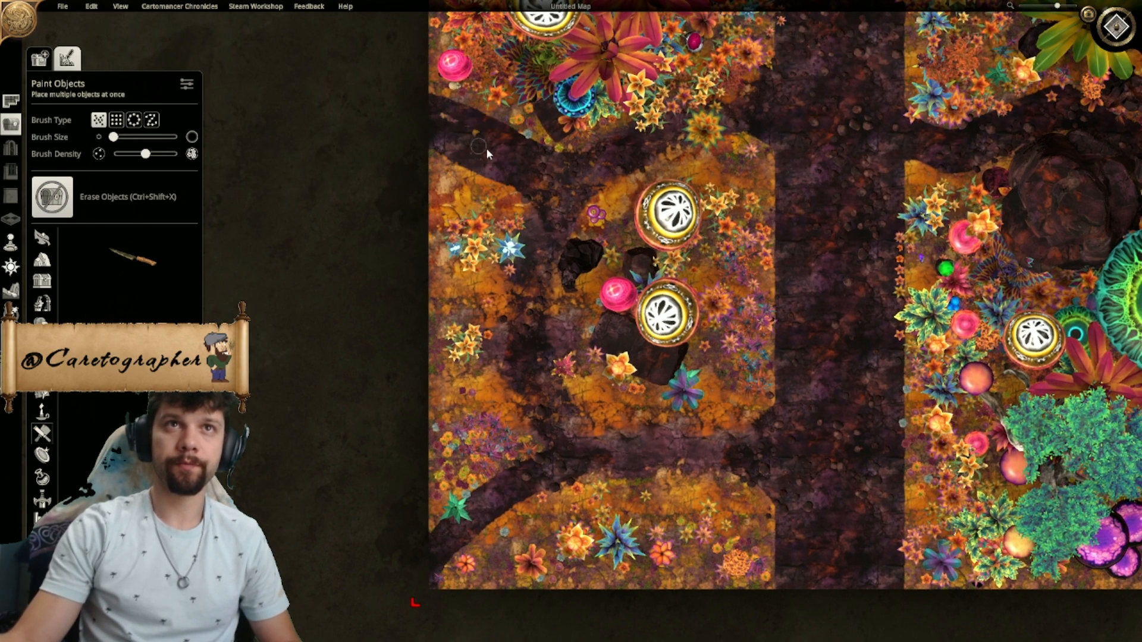
{"action": "mouse_move", "coordinate": [659, 138]}
{"action": "left_mouse_down"}
{"action": "mouse_move", "coordinate": [624, 121]}
{"action": "mouse_move", "coordinate": [768, 101]}
{"action": "mouse_move", "coordinate": [712, 143]}
{"action": "left_mouse_up"}
{"action": "right_click_drag", "start_coordinate": [974, 216], "coordinate": [499, 265]}
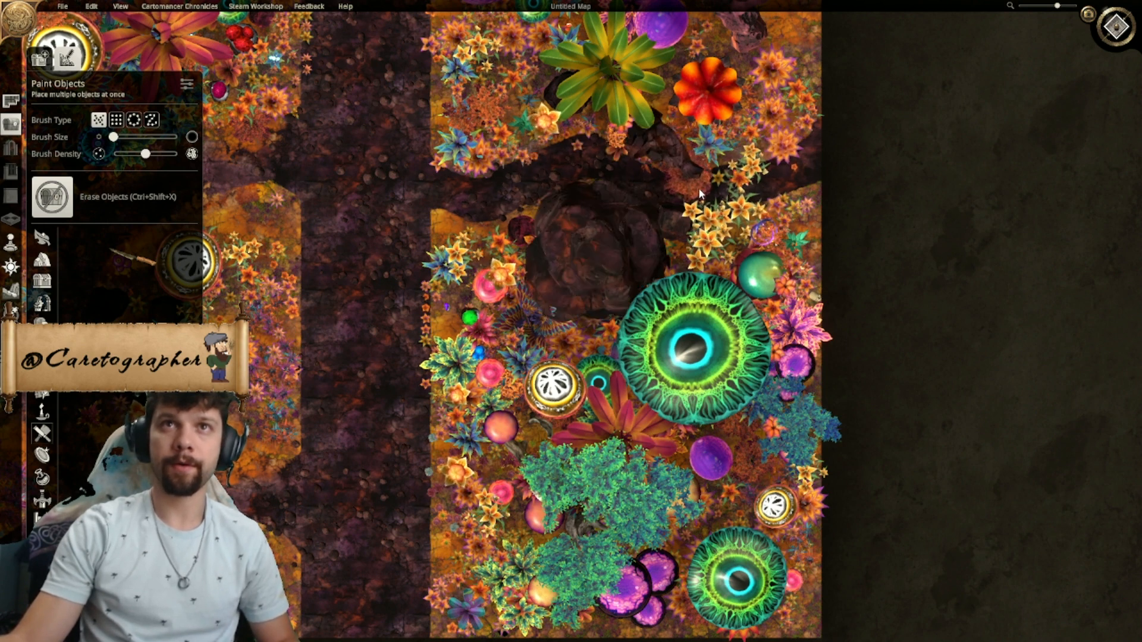
{"action": "left_click_drag", "start_coordinate": [764, 183], "coordinate": [714, 192]}
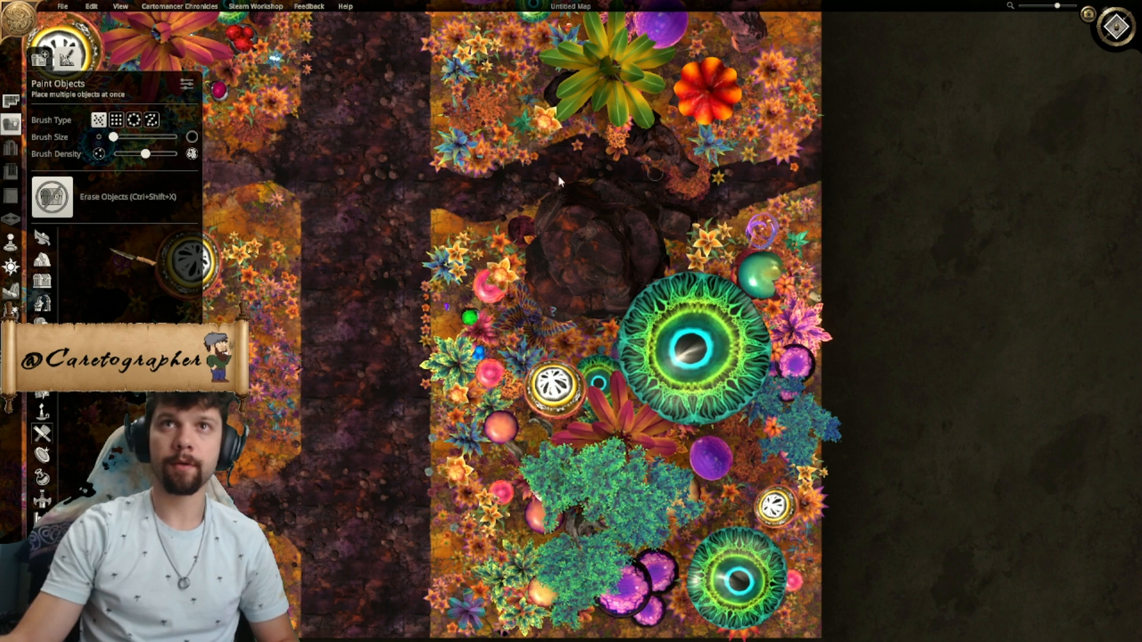
- Delete the leftover orange coral plant and small flower on the east path and reposition the dark rock north of the boulder
{"action": "left_click", "coordinate": [10, 172]}
{"action": "left_click", "coordinate": [693, 179]}
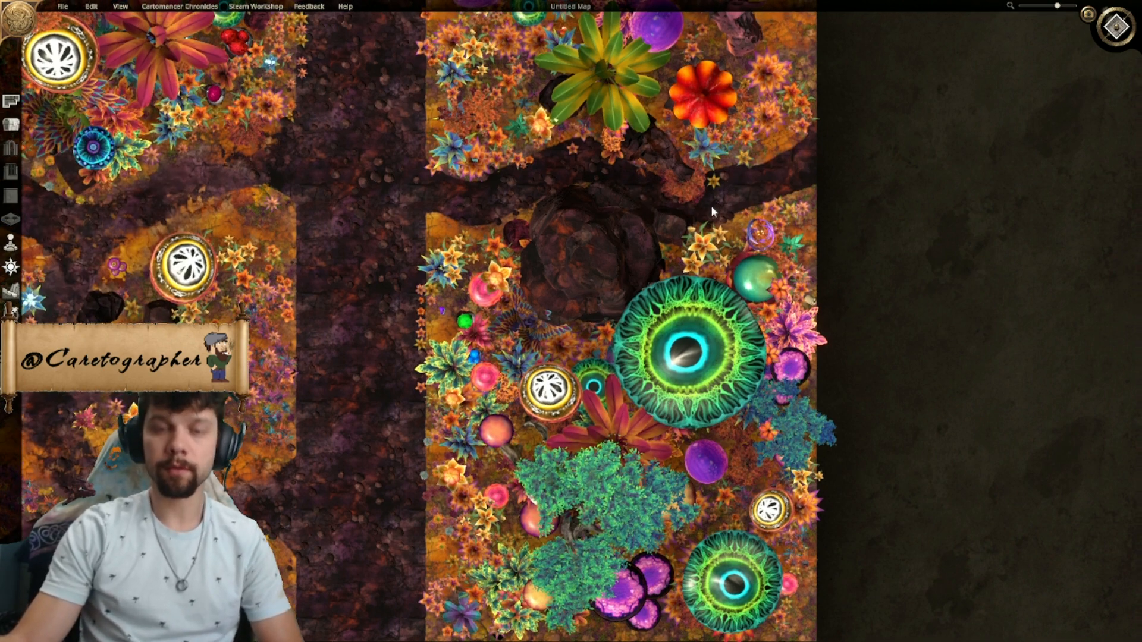
{"action": "middle_click_drag", "start_coordinate": [711, 206], "coordinate": [590, 237]}
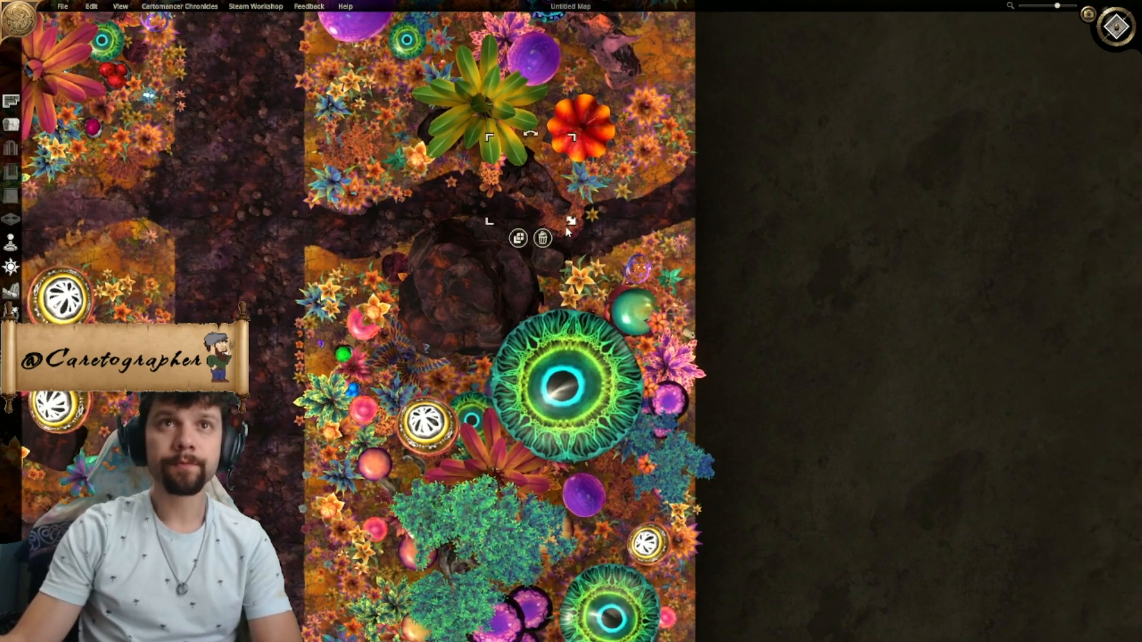
{"action": "left_click_drag", "start_coordinate": [527, 183], "coordinate": [528, 167]}
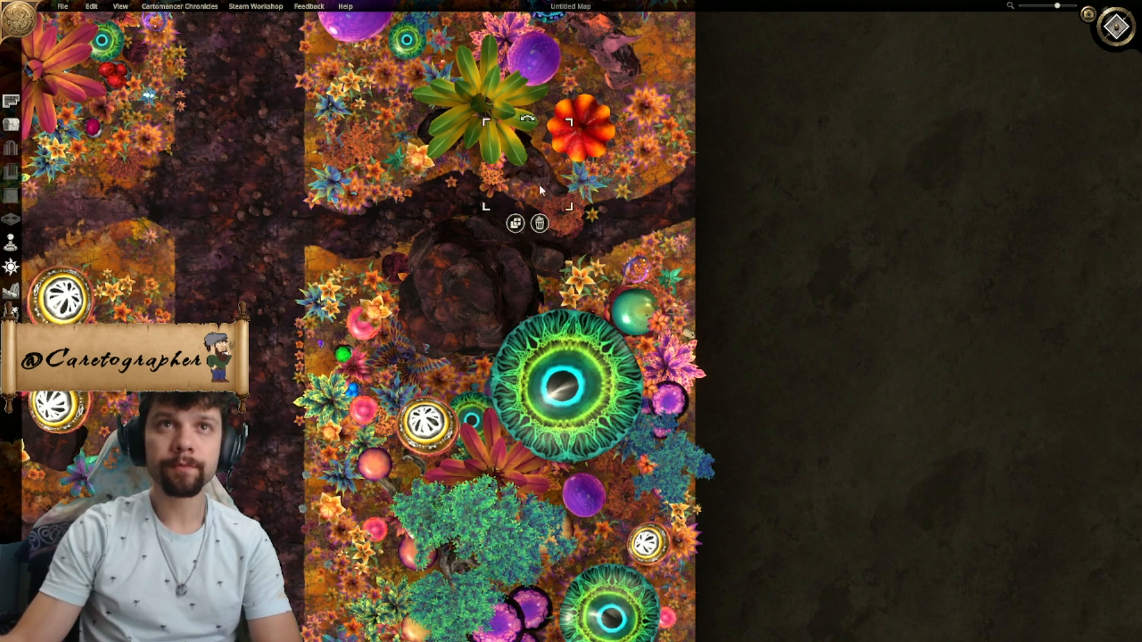
{"action": "left_click", "coordinate": [582, 221]}
{"action": "key", "text": "Delete"}
{"action": "left_click", "coordinate": [592, 215]}
{"action": "key", "text": "Delete"}
{"action": "left_click", "coordinate": [536, 170]}
{"action": "left_click_drag", "start_coordinate": [538, 190], "coordinate": [543, 203]}
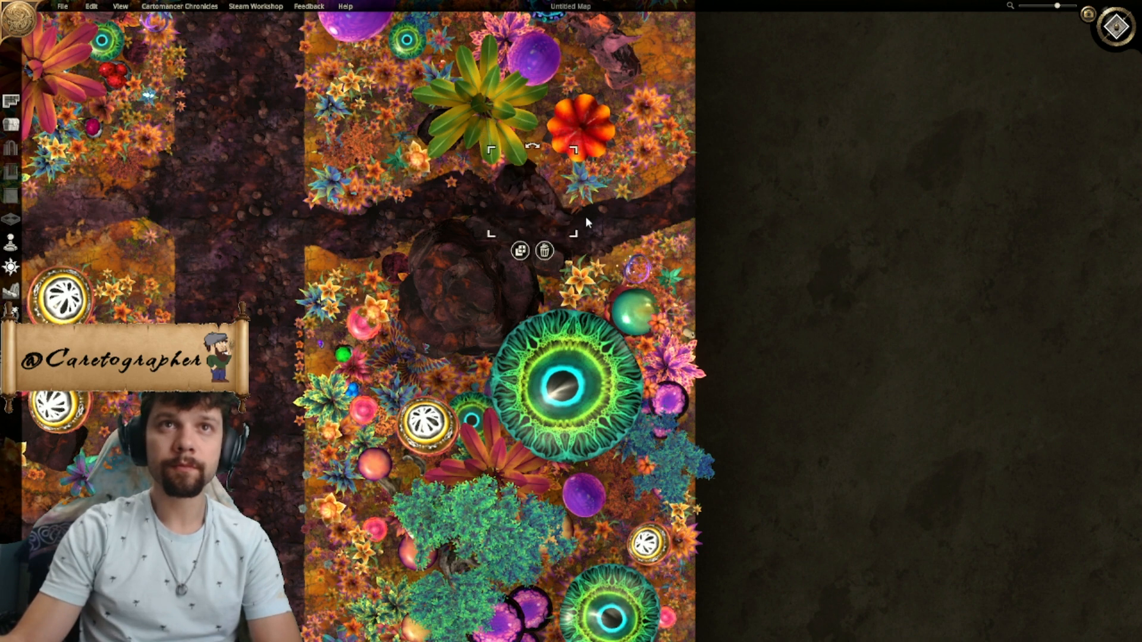
{"action": "left_click", "coordinate": [624, 234]}
{"action": "right_click_drag", "start_coordinate": [485, 206], "coordinate": [520, 191]}
{"action": "key", "text": "Delete"}
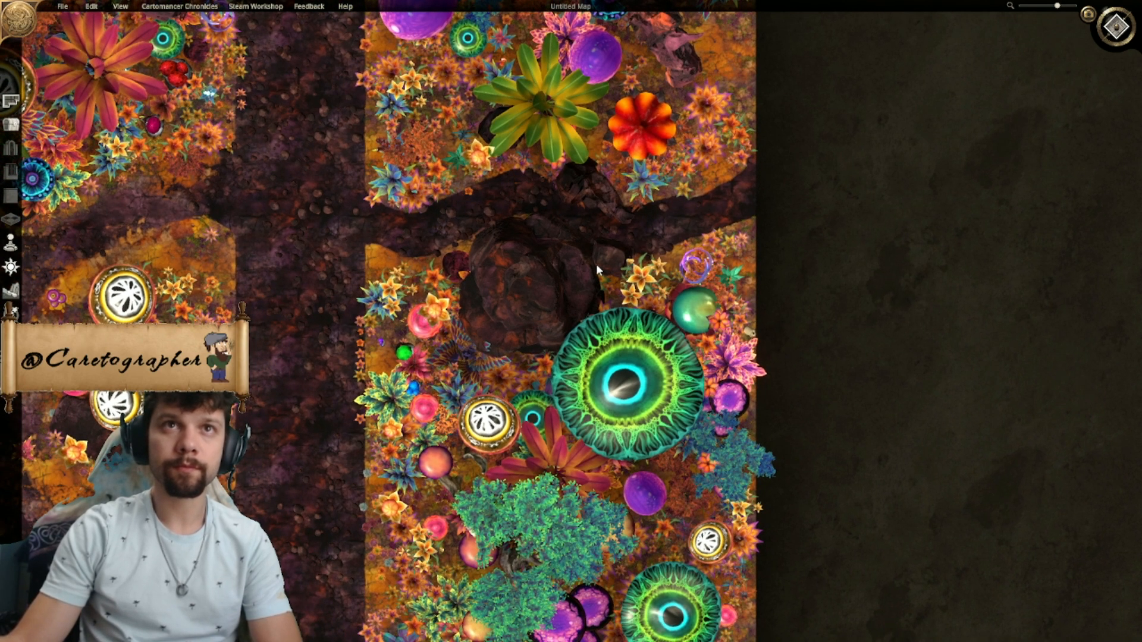
- Paint mossy dark green terrain with a large, low-strength brush over the vegetated ground around the side paths west of the road
{"action": "right_click_drag", "start_coordinate": [544, 327], "coordinate": [808, 263]}
{"action": "right_click_drag", "start_coordinate": [382, 390], "coordinate": [412, 428]}
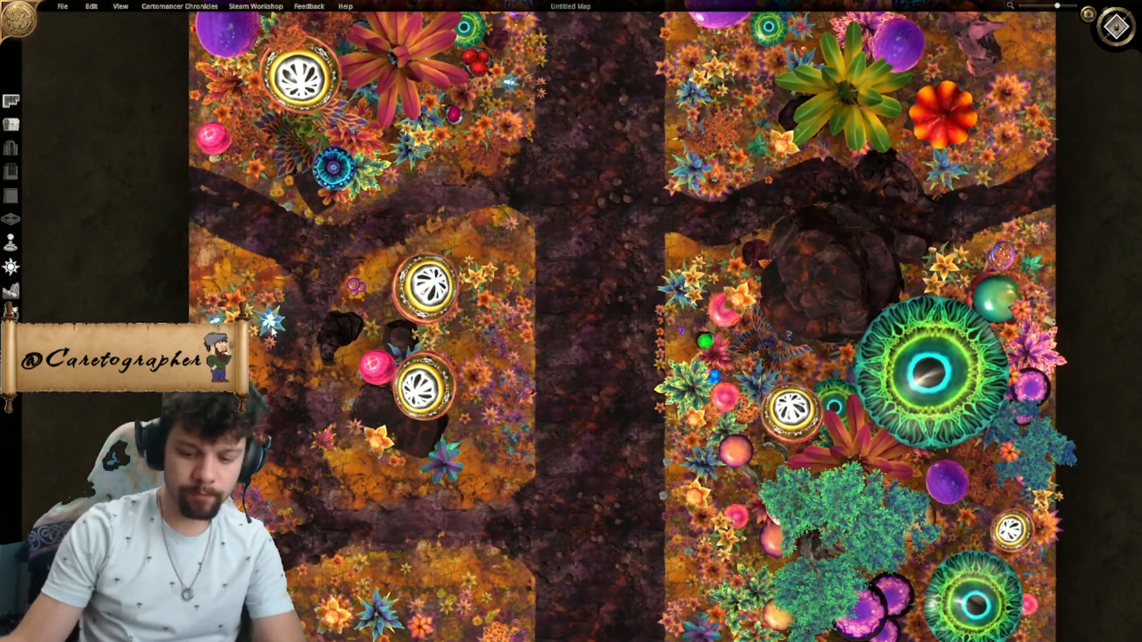
{"action": "left_click", "coordinate": [12, 292]}
{"action": "left_click", "coordinate": [67, 57]}
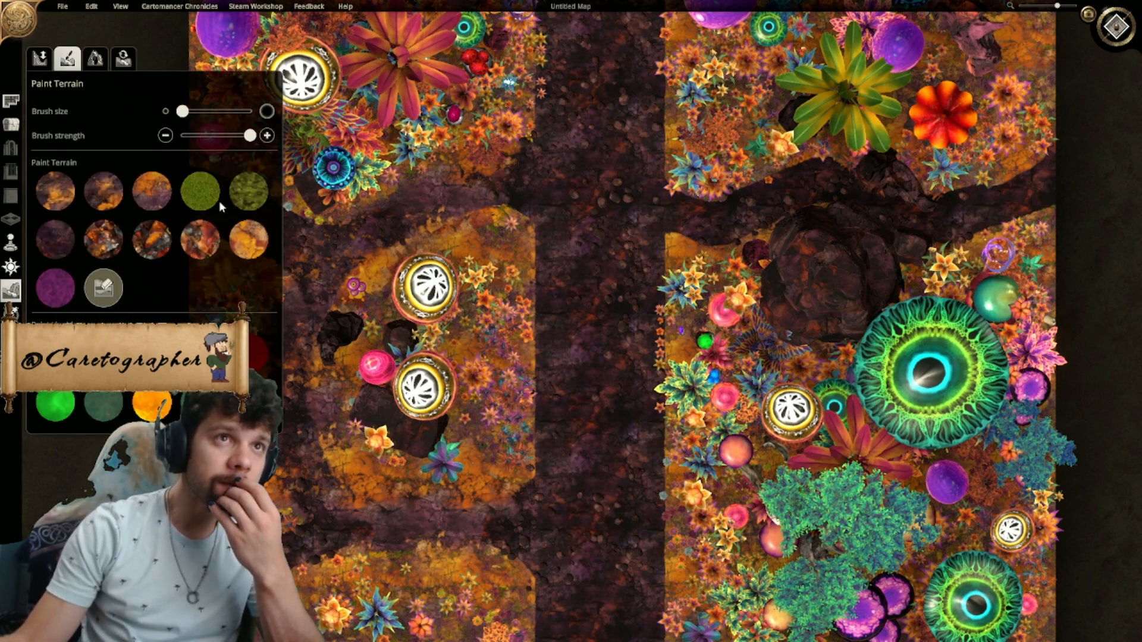
{"action": "left_click", "coordinate": [245, 194]}
{"action": "left_click", "coordinate": [200, 136]}
{"action": "left_click", "coordinate": [223, 112]}
{"action": "mouse_move", "coordinate": [480, 324]}
{"action": "left_mouse_down"}
{"action": "mouse_move", "coordinate": [460, 320]}
{"action": "mouse_move", "coordinate": [471, 255]}
{"action": "mouse_move", "coordinate": [398, 301]}
{"action": "mouse_move", "coordinate": [364, 393]}
{"action": "mouse_move", "coordinate": [410, 457]}
{"action": "mouse_move", "coordinate": [473, 410]}
{"action": "mouse_move", "coordinate": [461, 277]}
{"action": "left_mouse_up"}
{"action": "right_click_drag", "start_coordinate": [362, 556], "coordinate": [580, 360]}
{"action": "mouse_move", "coordinate": [580, 360]}
{"action": "left_mouse_down"}
{"action": "mouse_move", "coordinate": [548, 420]}
{"action": "mouse_move", "coordinate": [680, 484]}
{"action": "left_mouse_up"}
{"action": "mouse_move", "coordinate": [437, 328]}
{"action": "left_mouse_down"}
{"action": "mouse_move", "coordinate": [423, 324]}
{"action": "mouse_move", "coordinate": [441, 113]}
{"action": "mouse_move", "coordinate": [458, 233]}
{"action": "left_mouse_up"}
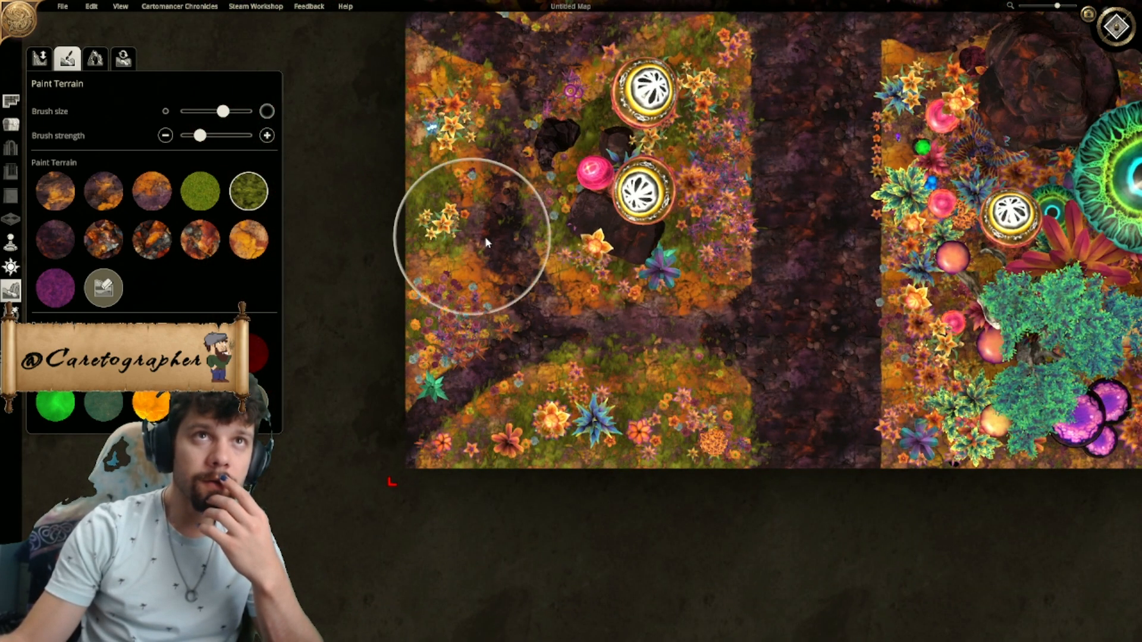
{"action": "right_click_drag", "start_coordinate": [691, 276], "coordinate": [517, 359]}
- Undo the moss stroke across the road and paint the same mossy green lightly over the ground and side path east of it
{"action": "mouse_move", "coordinate": [630, 366]}
{"action": "left_mouse_down"}
{"action": "mouse_move", "coordinate": [636, 269]}
{"action": "mouse_move", "coordinate": [655, 354]}
{"action": "left_mouse_up"}
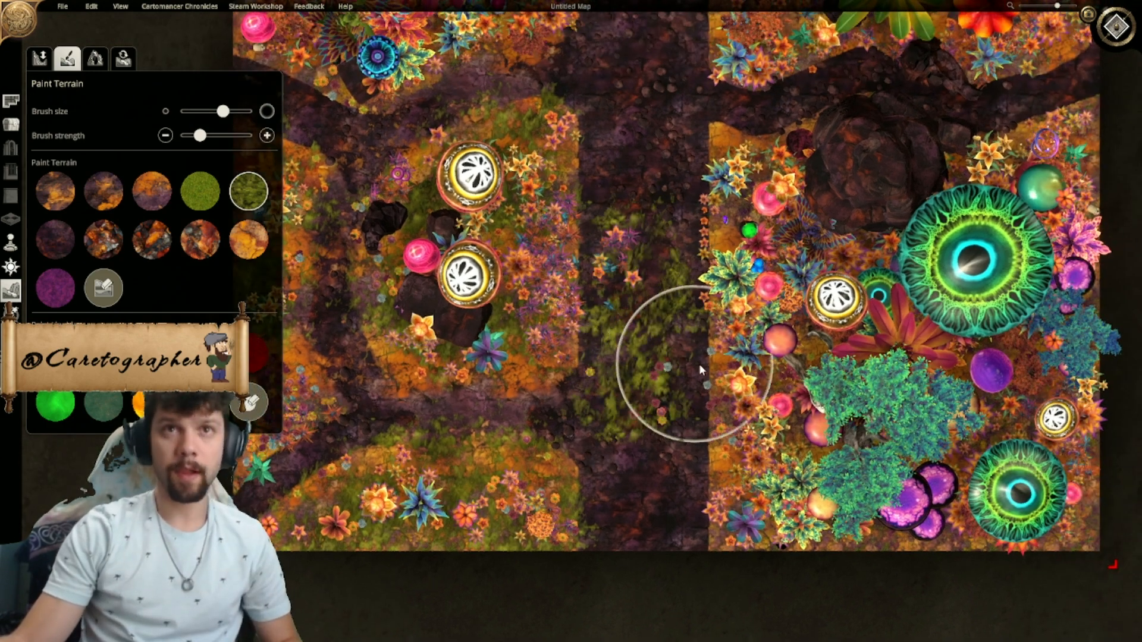
{"action": "key", "text": "ctrl+z"}
{"action": "right_click_drag", "start_coordinate": [778, 414], "coordinate": [571, 432]}
{"action": "mouse_move", "coordinate": [580, 485]}
{"action": "left_mouse_down"}
{"action": "mouse_move", "coordinate": [565, 324]}
{"action": "mouse_move", "coordinate": [570, 117]}
{"action": "mouse_move", "coordinate": [661, 88]}
{"action": "mouse_move", "coordinate": [746, 159]}
{"action": "mouse_move", "coordinate": [878, 103]}
{"action": "left_mouse_up"}
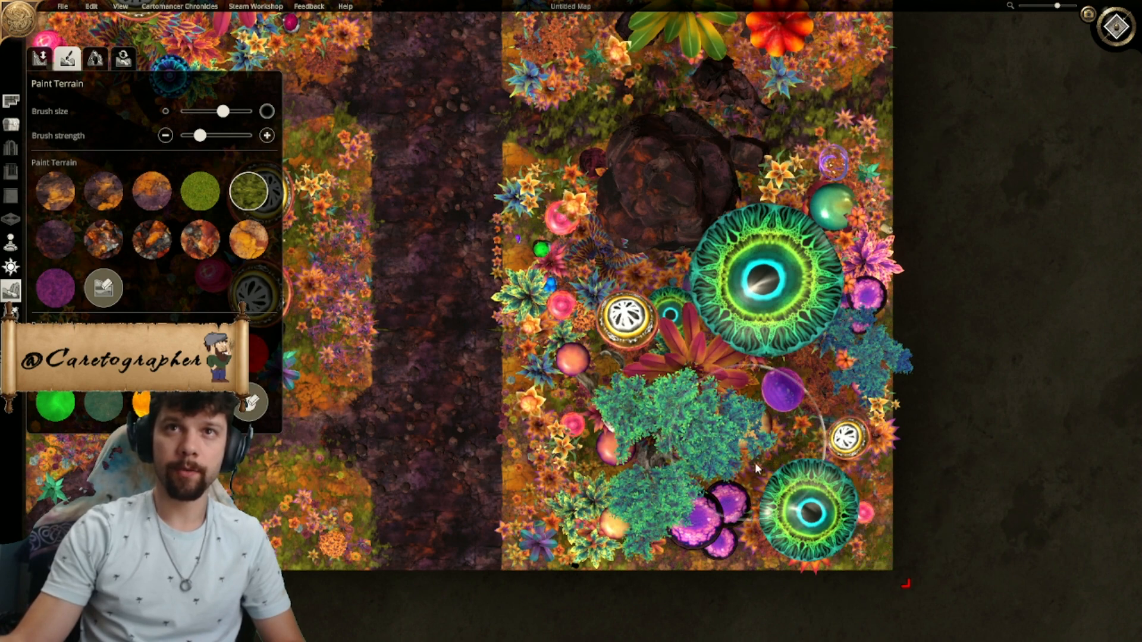
{"action": "scroll", "coordinate": [754, 463], "scroll_direction": "down", "scroll_amount": 3}
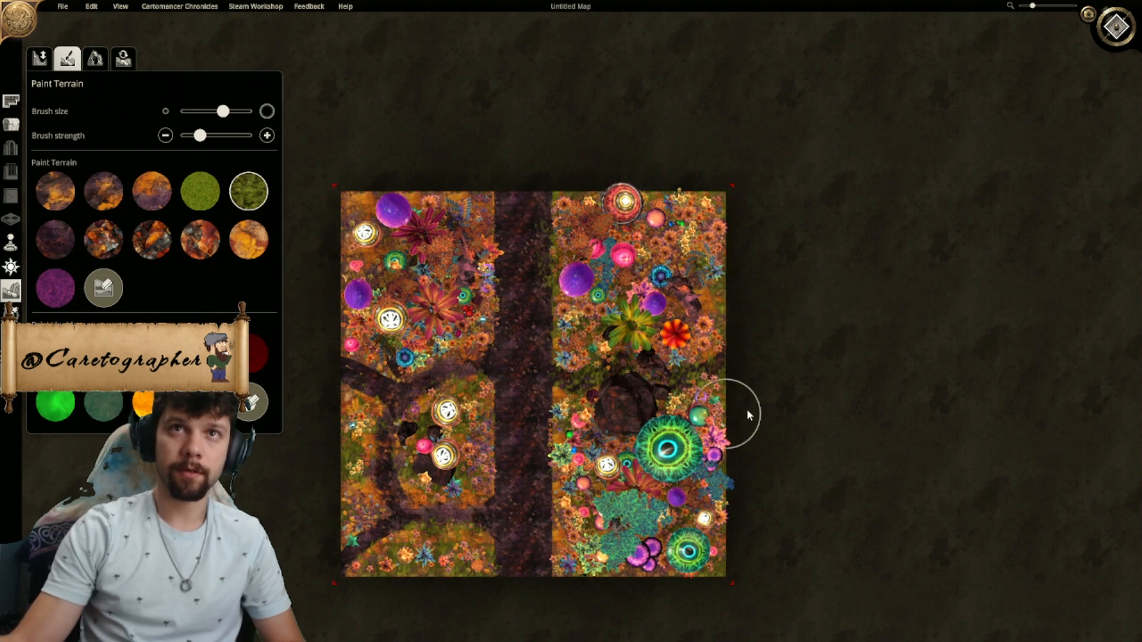
{"action": "right_click_drag", "start_coordinate": [651, 562], "coordinate": [773, 467]}
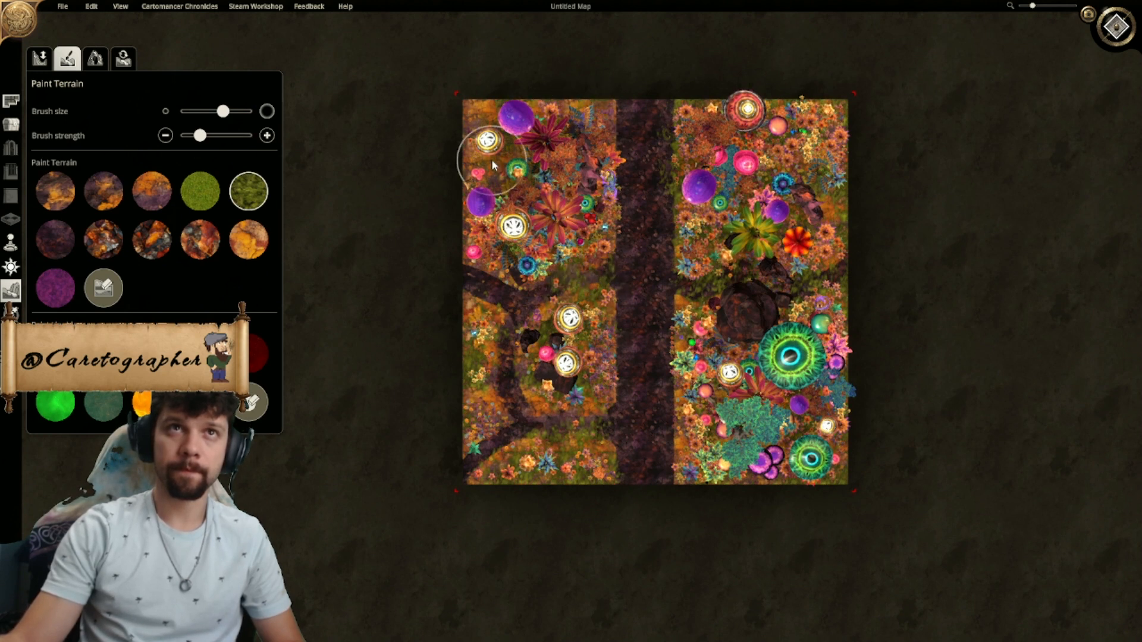
- Try painting the mossy green and the plain green grass over the side paths west of the road
{"action": "left_click_drag", "start_coordinate": [485, 276], "coordinate": [488, 361]}
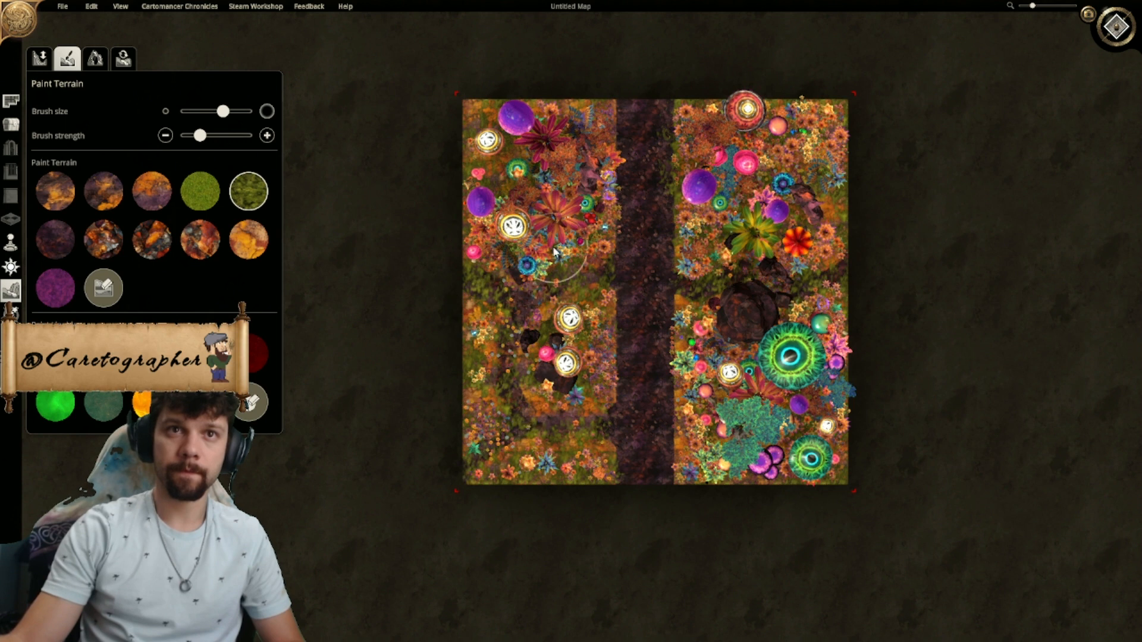
{"action": "left_click", "coordinate": [200, 190]}
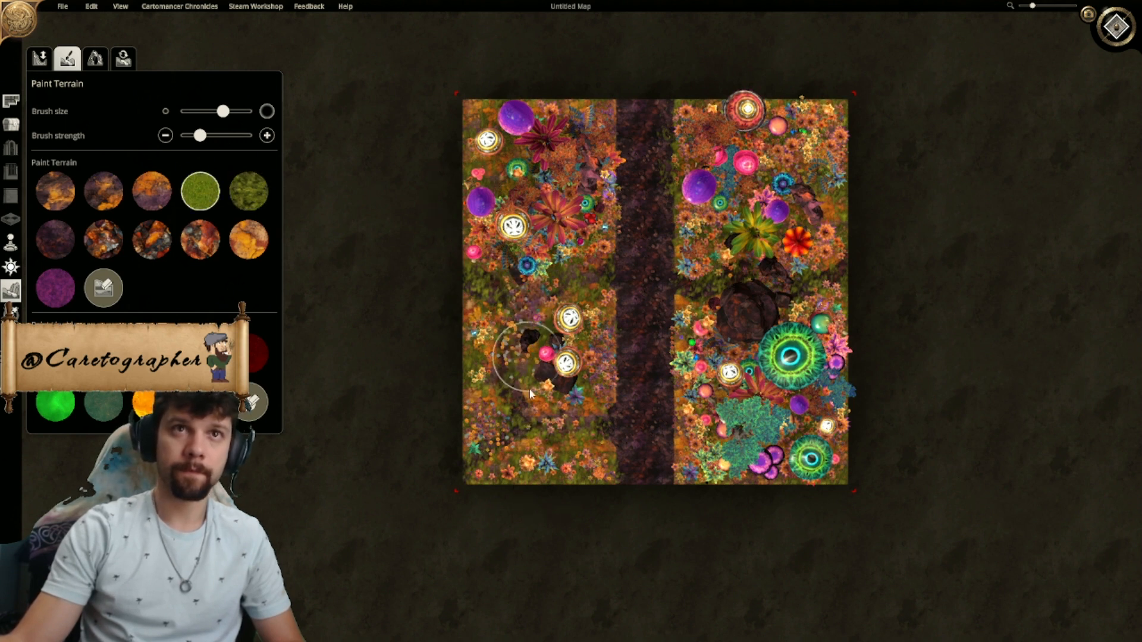
{"action": "mouse_move", "coordinate": [508, 352]}
{"action": "left_mouse_down"}
{"action": "mouse_move", "coordinate": [484, 433]}
{"action": "mouse_move", "coordinate": [510, 472]}
{"action": "mouse_move", "coordinate": [582, 289]}
{"action": "left_mouse_up"}
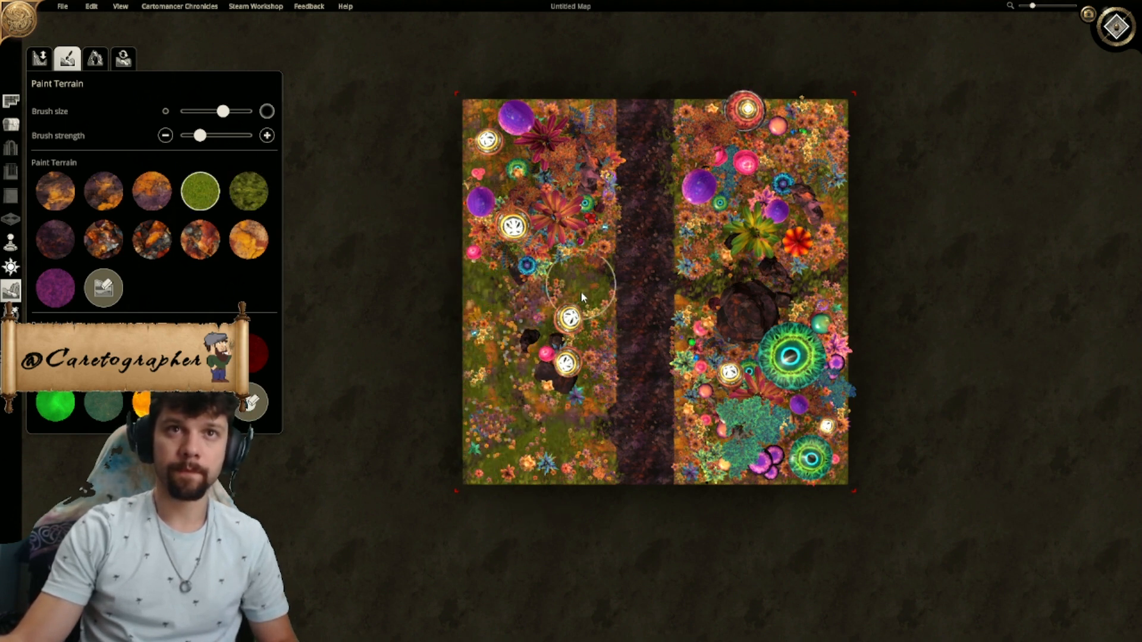
{"action": "key", "text": "ctrl+z"}
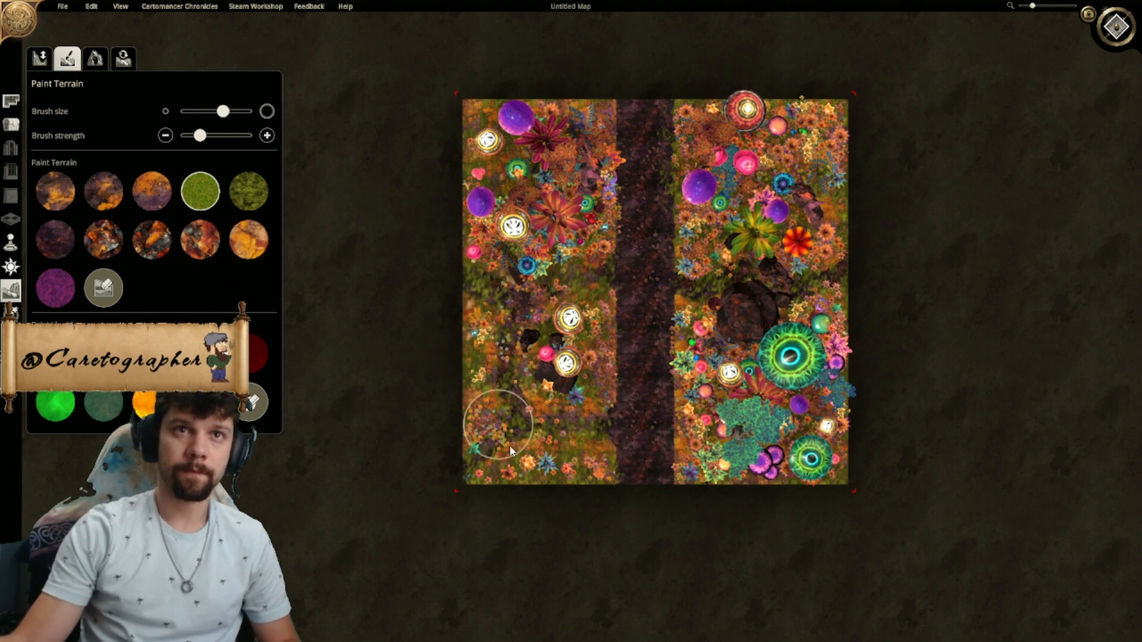
{"action": "scroll", "coordinate": [554, 369], "scroll_direction": "up", "scroll_amount": 2}
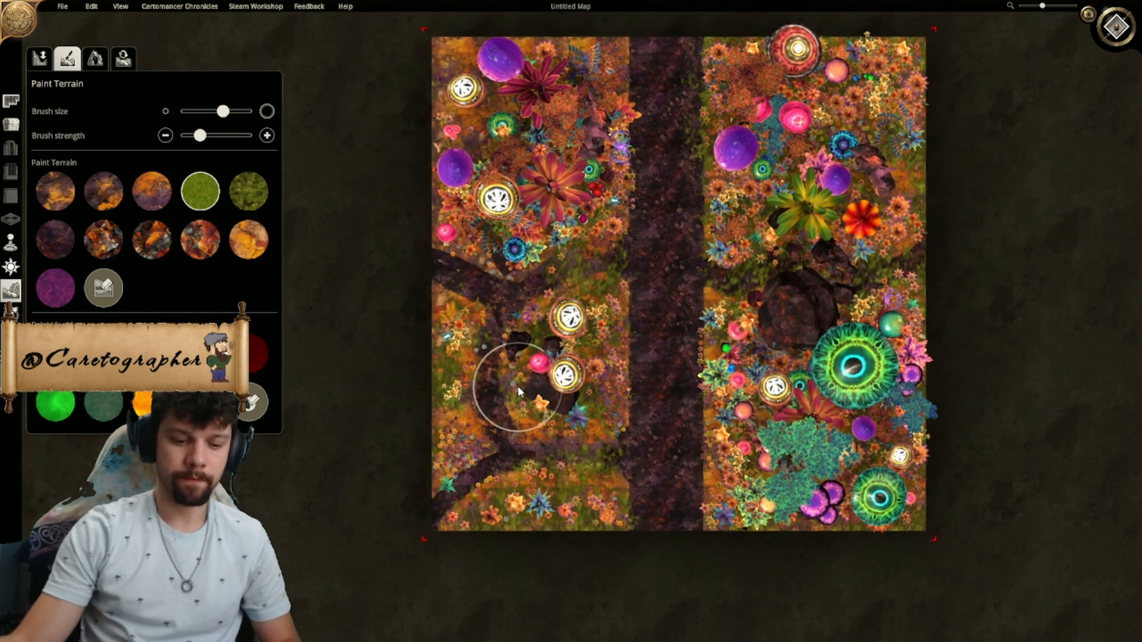
{"action": "key", "text": "ctrl+y"}
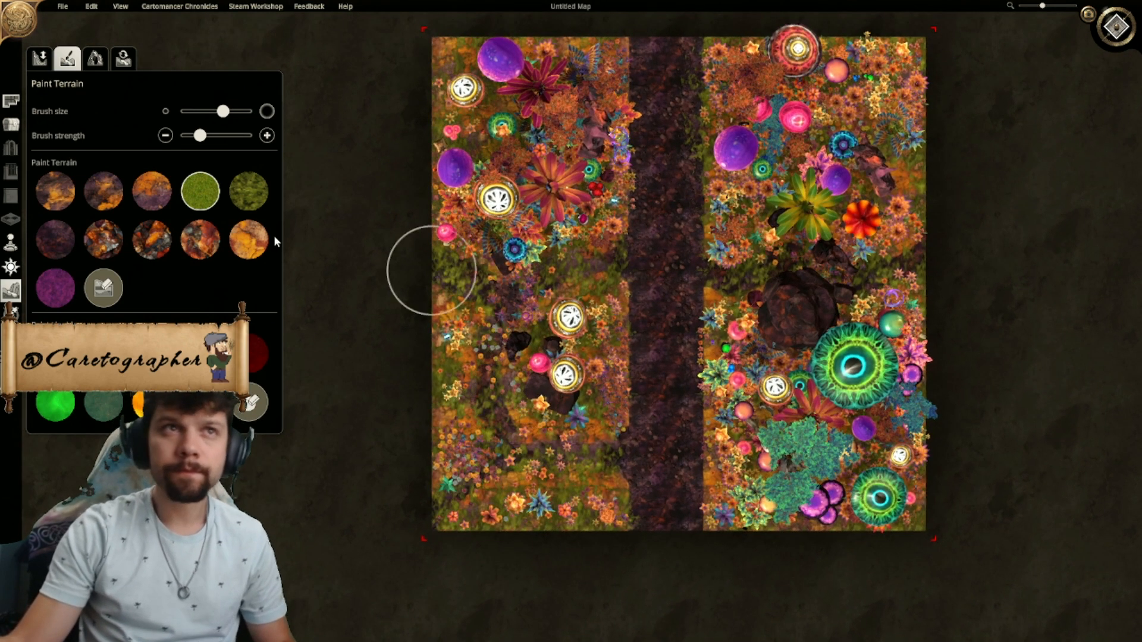
{"action": "key", "text": "ctrl+z"}
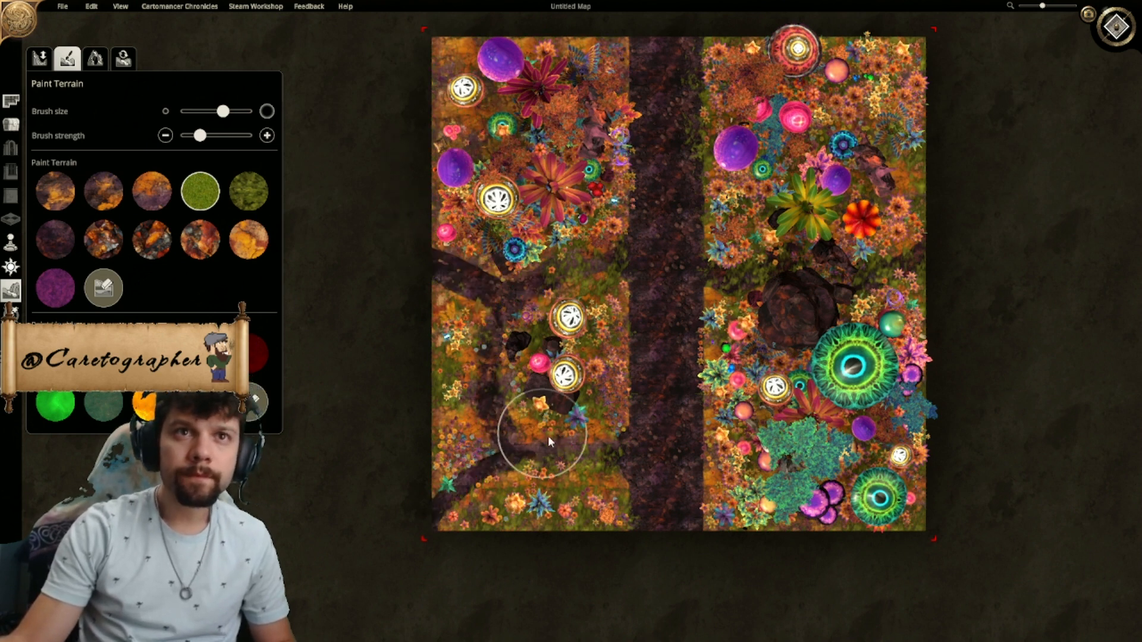
- Try plain green grass around the west paths, undo those strokes and restore the moss painted on the east side
{"action": "mouse_move", "coordinate": [585, 514]}
{"action": "left_mouse_down"}
{"action": "mouse_move", "coordinate": [544, 494]}
{"action": "mouse_move", "coordinate": [525, 390]}
{"action": "mouse_move", "coordinate": [463, 481]}
{"action": "left_mouse_up"}
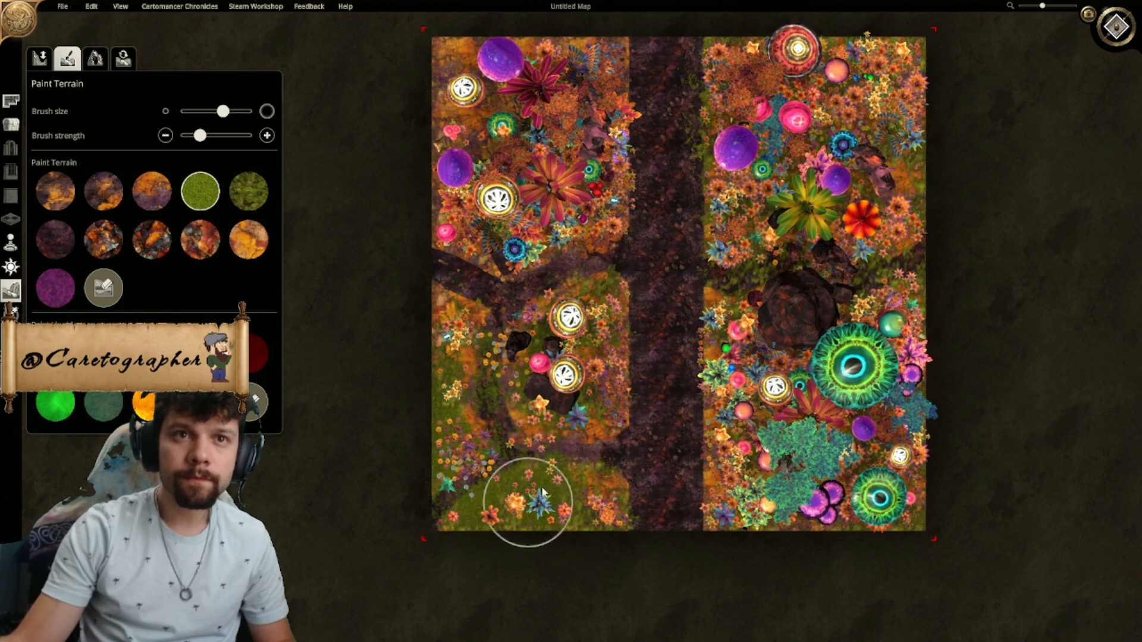
{"action": "mouse_move", "coordinate": [579, 374]}
{"action": "left_mouse_down"}
{"action": "mouse_move", "coordinate": [589, 351]}
{"action": "mouse_move", "coordinate": [559, 348]}
{"action": "left_mouse_up"}
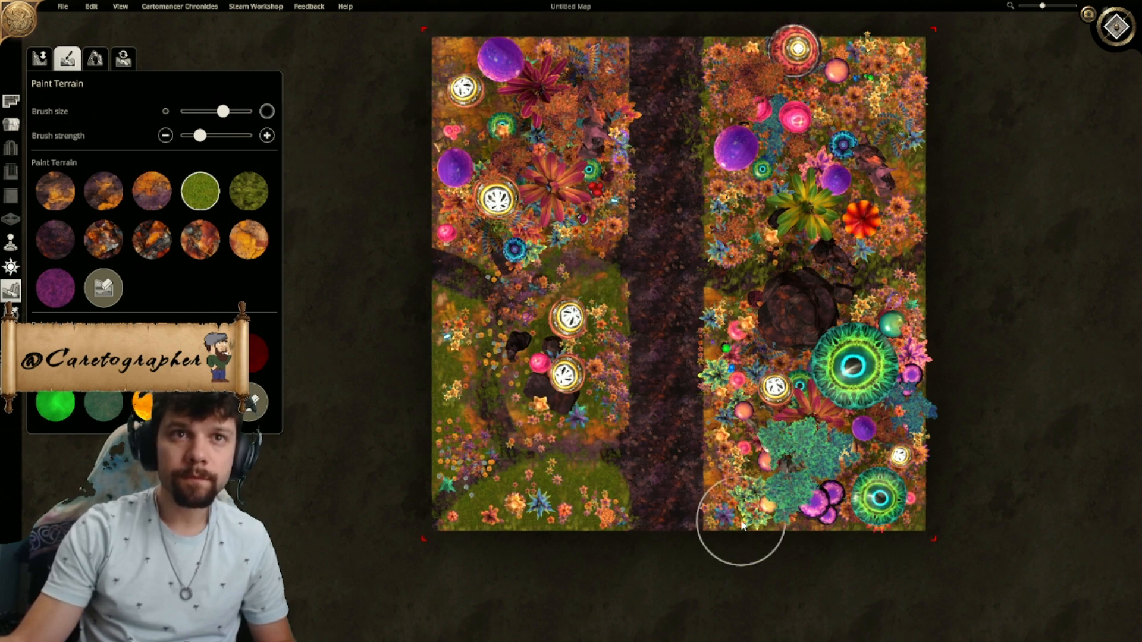
{"action": "scroll", "coordinate": [621, 559], "scroll_direction": "down", "scroll_amount": 3}
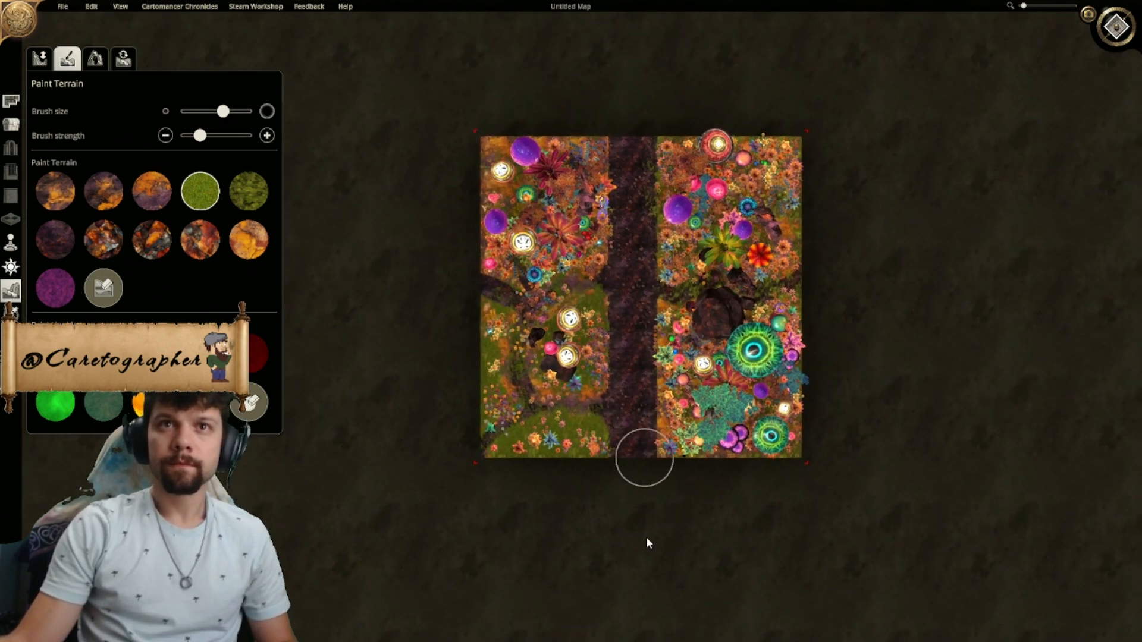
{"action": "scroll", "coordinate": [599, 379], "scroll_direction": "up", "scroll_amount": 5}
{"action": "right_click_drag", "start_coordinate": [582, 310], "coordinate": [622, 238]}
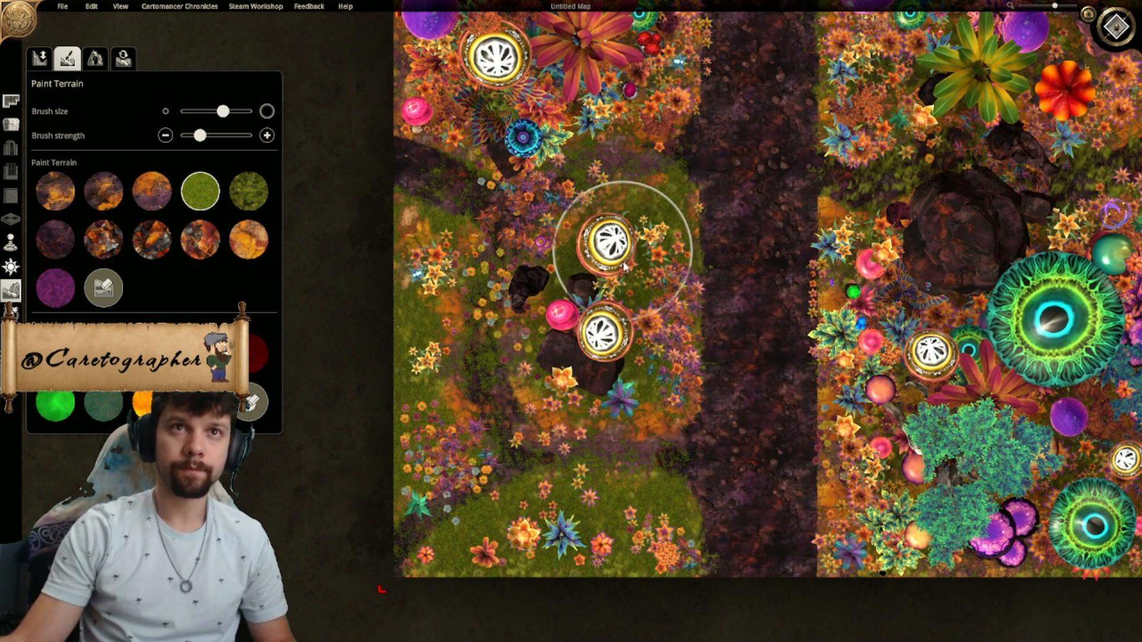
{"action": "key", "text": "ctrl+z"}
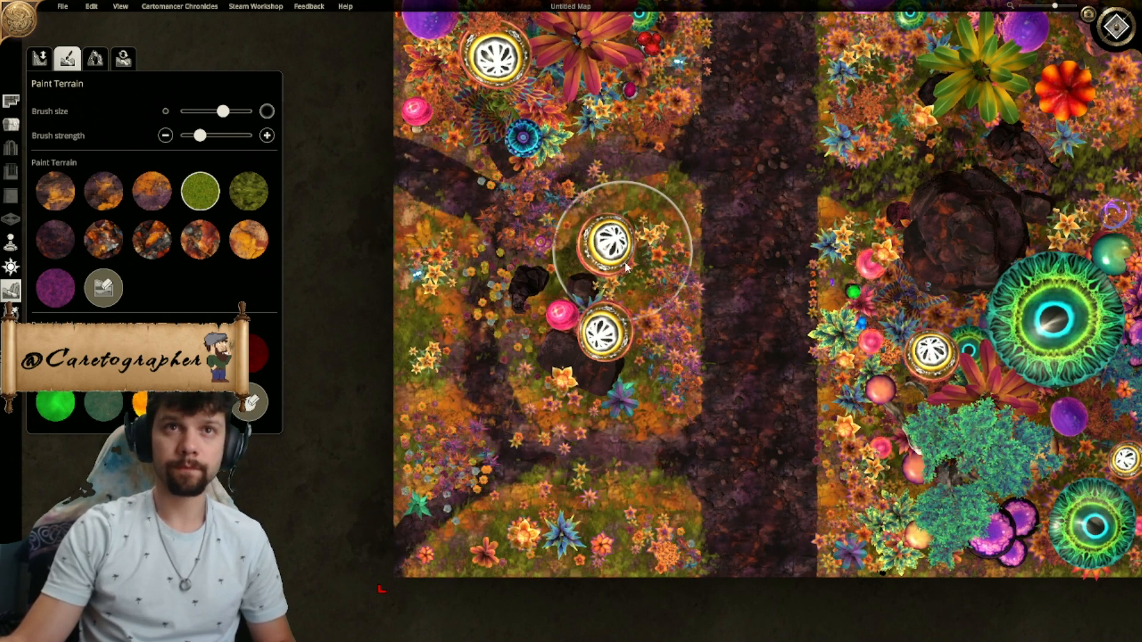
{"action": "key", "text": "ctrl+z"}
{"action": "key", "text": "ctrl+z"}
{"action": "key", "text": "ctrl+z"}
{"action": "key", "text": "ctrl+z"}
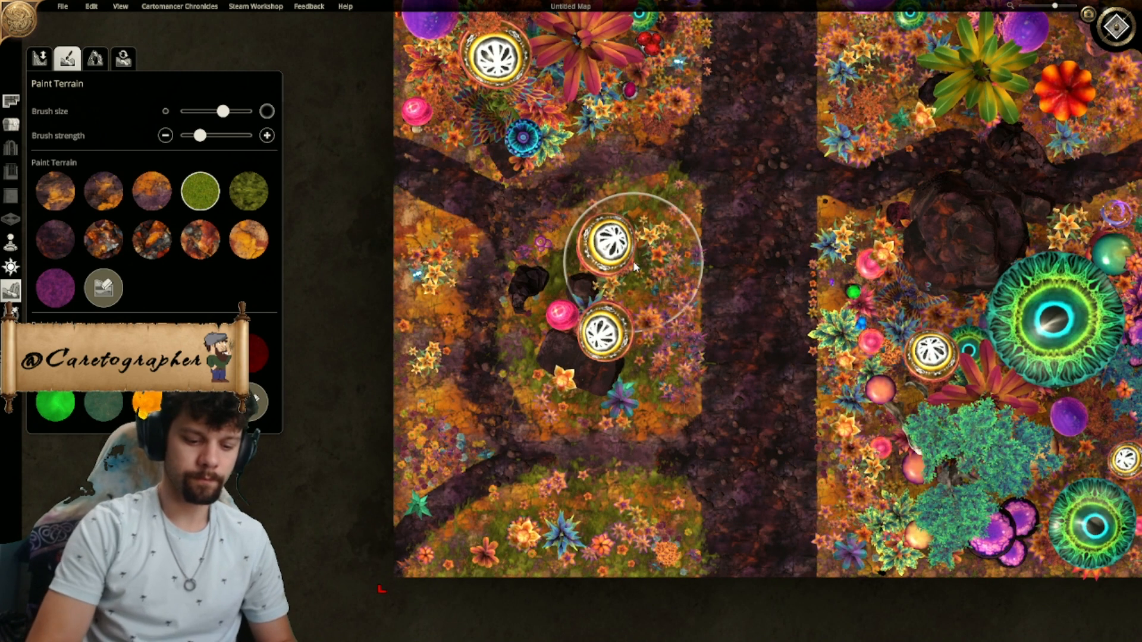
{"action": "key", "text": "ctrl+z"}
{"action": "key", "text": "ctrl+y"}
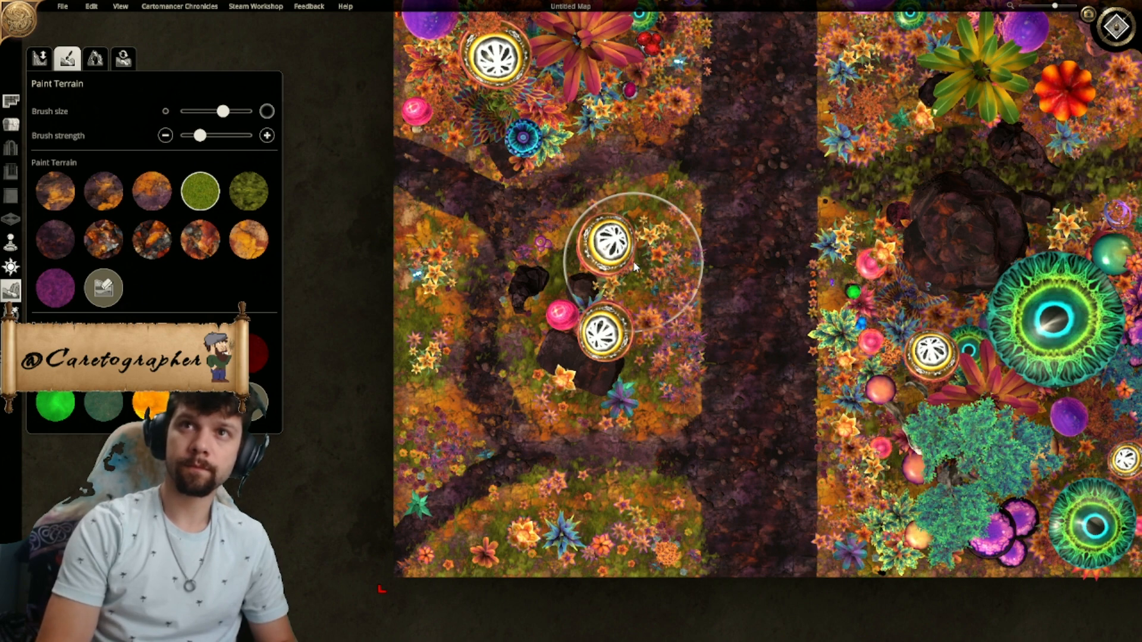
{"action": "key", "text": "ctrl+y"}
- Set the brush strength to its minimum and blend plain green grass into the vegetated ground beside the road
{"action": "right_click_drag", "start_coordinate": [721, 356], "coordinate": [666, 392]}
{"action": "scroll", "coordinate": [666, 391], "scroll_direction": "down", "scroll_amount": 2}
{"action": "left_click_drag", "start_coordinate": [200, 136], "coordinate": [132, 153]}
{"action": "mouse_move", "coordinate": [538, 309]}
{"action": "left_mouse_down"}
{"action": "mouse_move", "coordinate": [555, 370]}
{"action": "mouse_move", "coordinate": [544, 382]}
{"action": "mouse_move", "coordinate": [552, 329]}
{"action": "mouse_move", "coordinate": [525, 378]}
{"action": "mouse_move", "coordinate": [569, 536]}
{"action": "mouse_move", "coordinate": [484, 535]}
{"action": "mouse_move", "coordinate": [395, 434]}
{"action": "mouse_move", "coordinate": [395, 345]}
{"action": "mouse_move", "coordinate": [497, 179]}
{"action": "left_mouse_up"}
{"action": "right_click_drag", "start_coordinate": [497, 179], "coordinate": [487, 303]}
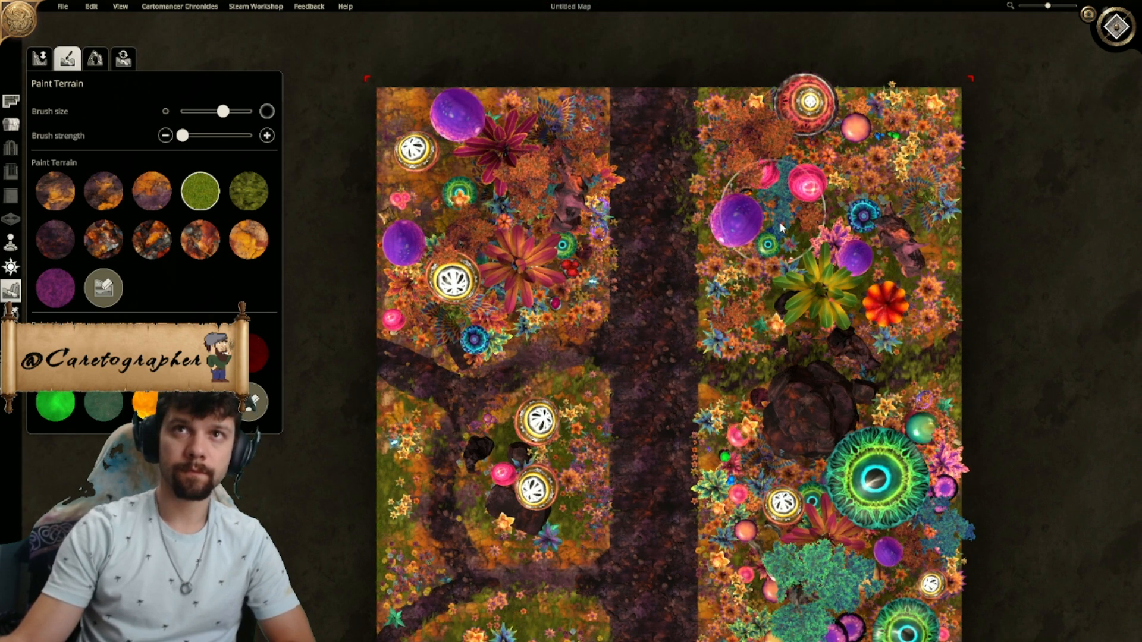
{"action": "right_click_drag", "start_coordinate": [905, 458], "coordinate": [873, 217]}
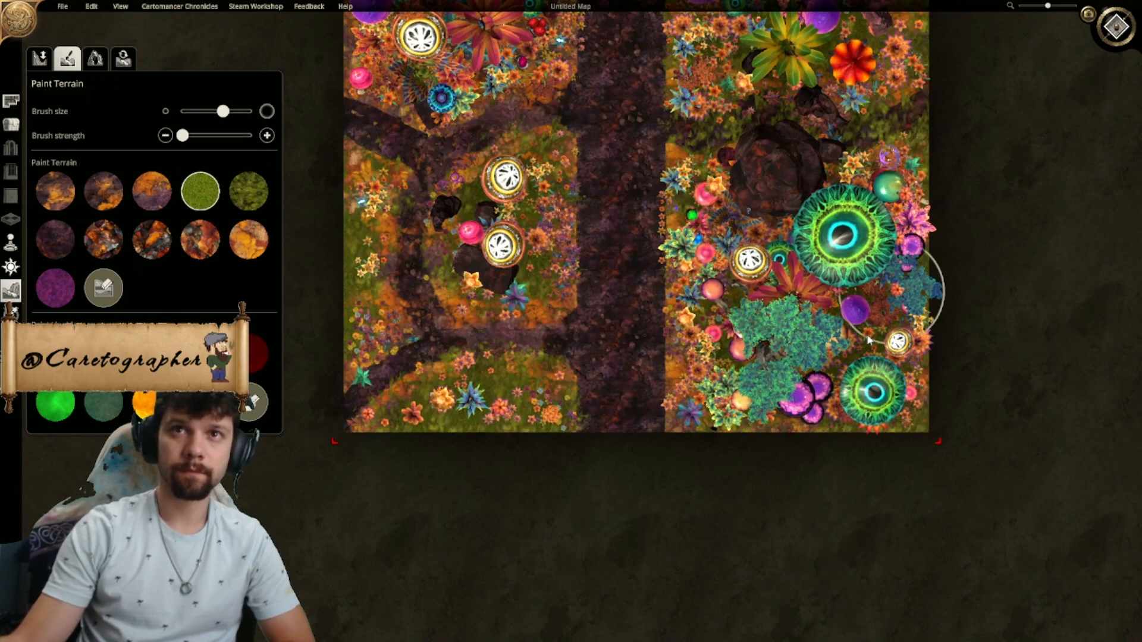
{"action": "scroll", "coordinate": [918, 332], "scroll_direction": "up", "scroll_amount": 3}
{"action": "right_click_drag", "start_coordinate": [700, 396], "coordinate": [682, 308]}
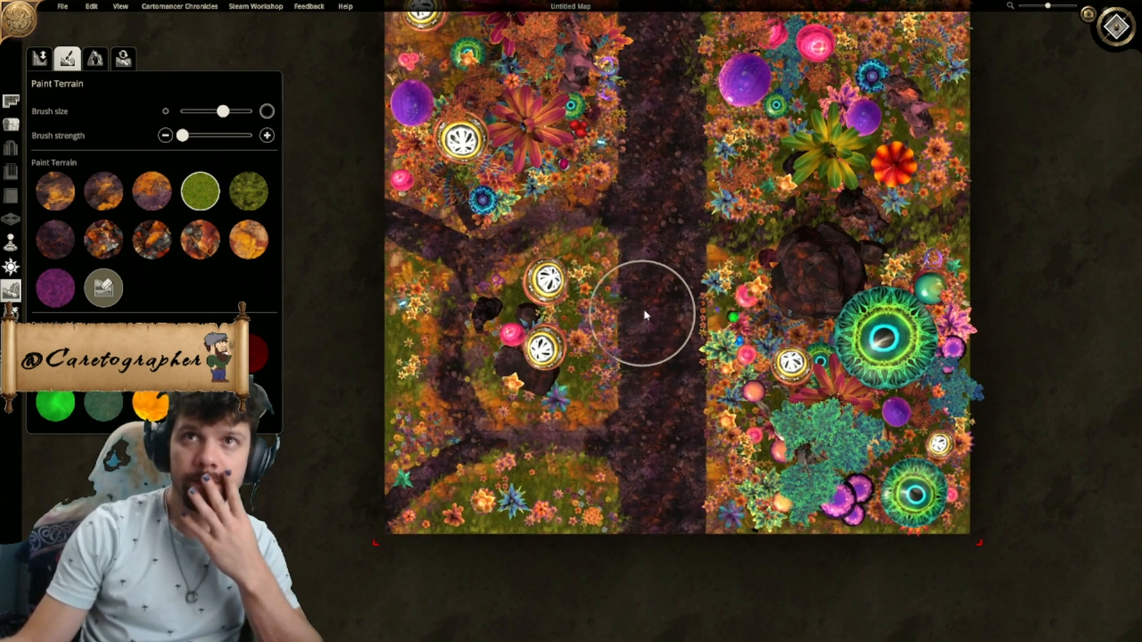
{"action": "right_click_drag", "start_coordinate": [589, 180], "coordinate": [565, 233]}
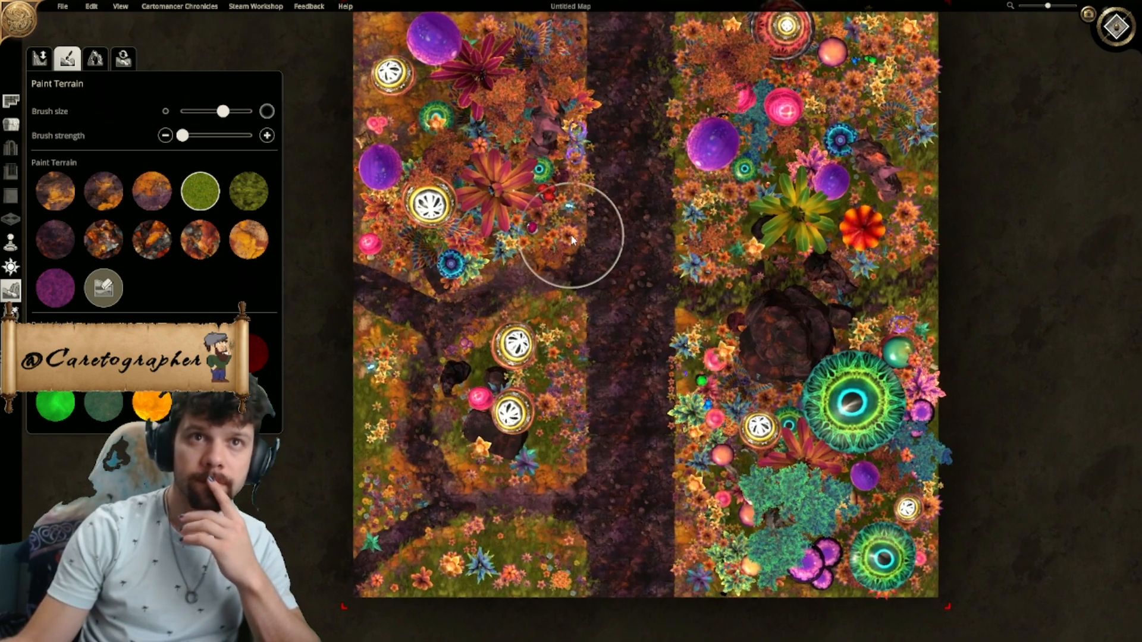
{"action": "middle_click_drag", "start_coordinate": [565, 235], "coordinate": [596, 184]}
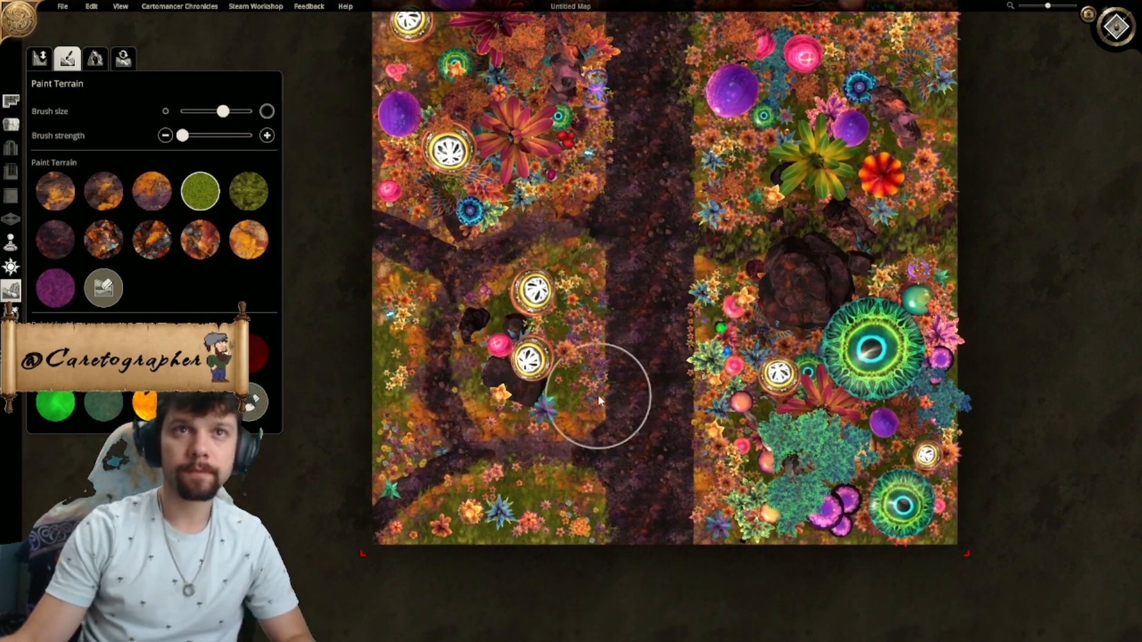
{"action": "middle_click_drag", "start_coordinate": [607, 393], "coordinate": [633, 332]}
- Move the two white-capped mushrooms off the clearing's rocks, one to its northeast corner by the road and one to its southwest corner
{"action": "scroll", "coordinate": [633, 363], "scroll_direction": "up", "scroll_amount": 5}
{"action": "left_click", "coordinate": [10, 124]}
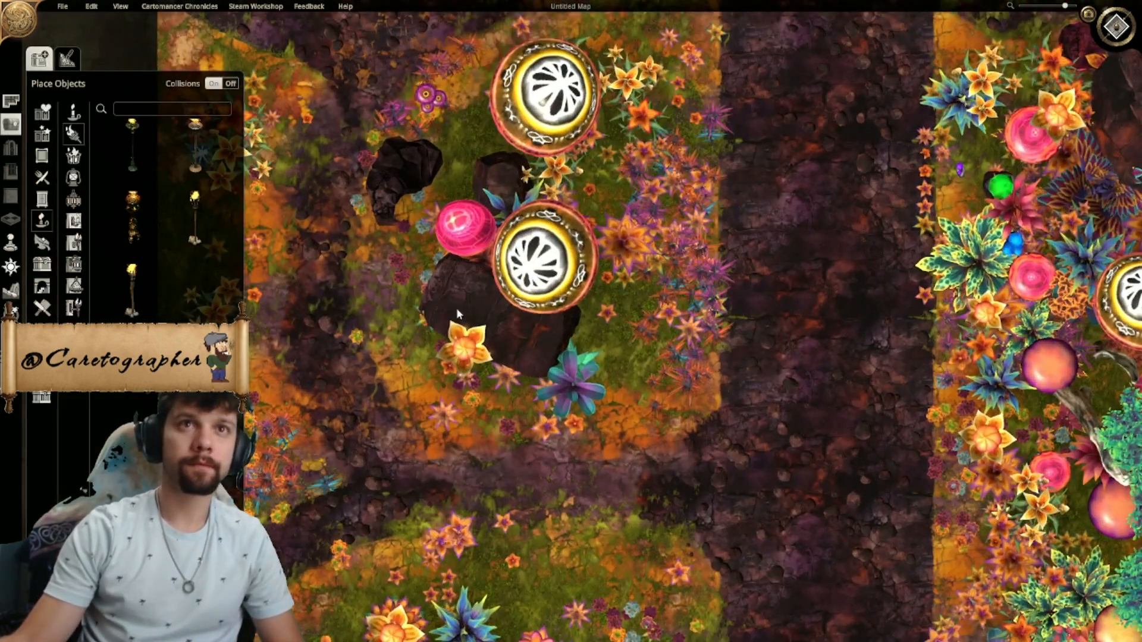
{"action": "left_click_drag", "start_coordinate": [544, 259], "coordinate": [462, 308]}
{"action": "middle_click_drag", "start_coordinate": [462, 309], "coordinate": [572, 248]}
{"action": "left_click_drag", "start_coordinate": [556, 277], "coordinate": [537, 370]}
{"action": "middle_click_drag", "start_coordinate": [629, 192], "coordinate": [620, 302]}
{"action": "left_click_drag", "start_coordinate": [626, 135], "coordinate": [746, 58]}
{"action": "middle_click_drag", "start_coordinate": [612, 306], "coordinate": [624, 362]}
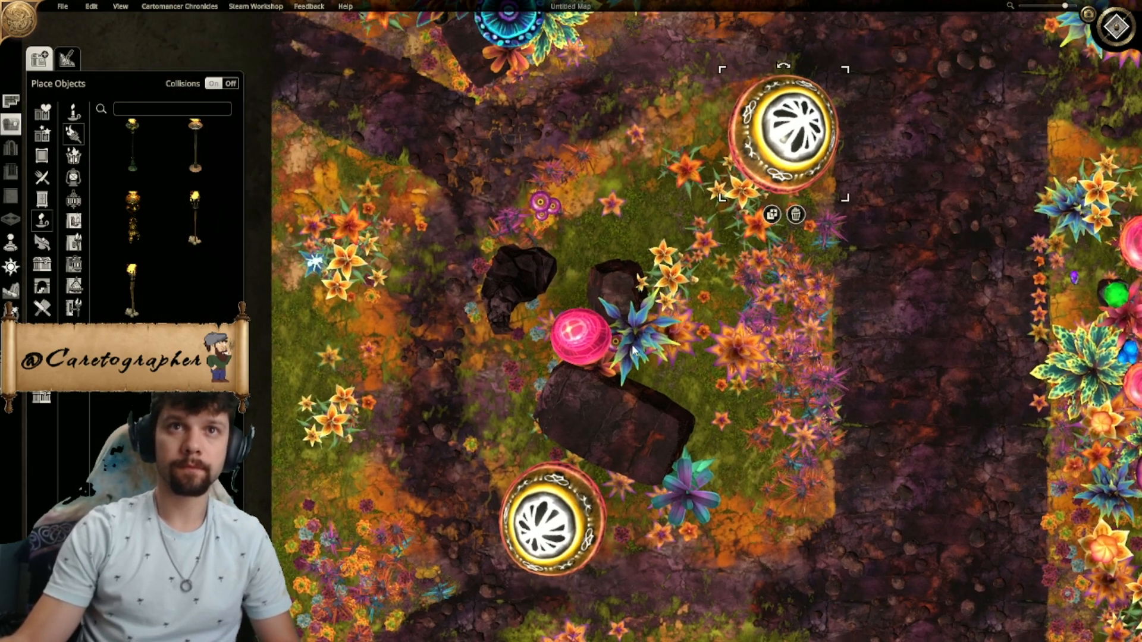
- Move the blue spiky plant and the pink mushroom from the clearing to the vegetation strip along the map's west edge
{"action": "scroll", "coordinate": [565, 327], "scroll_direction": "down", "scroll_amount": 3}
{"action": "left_click", "coordinate": [625, 327]}
{"action": "left_click_drag", "start_coordinate": [624, 327], "coordinate": [388, 326]}
{"action": "left_click", "coordinate": [547, 288]}
{"action": "left_click_drag", "start_coordinate": [552, 294], "coordinate": [558, 289]}
{"action": "left_click_drag", "start_coordinate": [576, 329], "coordinate": [422, 433]}
- Move the clearing's orange and yellow flowers to the vegetation strip along the west edge, spreading them around the blue spiky plant
{"action": "left_click_drag", "start_coordinate": [646, 332], "coordinate": [396, 365]}
{"action": "left_click_drag", "start_coordinate": [573, 346], "coordinate": [363, 395]}
{"action": "left_click_drag", "start_coordinate": [648, 296], "coordinate": [380, 283]}
{"action": "left_click_drag", "start_coordinate": [659, 272], "coordinate": [370, 241]}
{"action": "left_click_drag", "start_coordinate": [678, 333], "coordinate": [381, 206]}
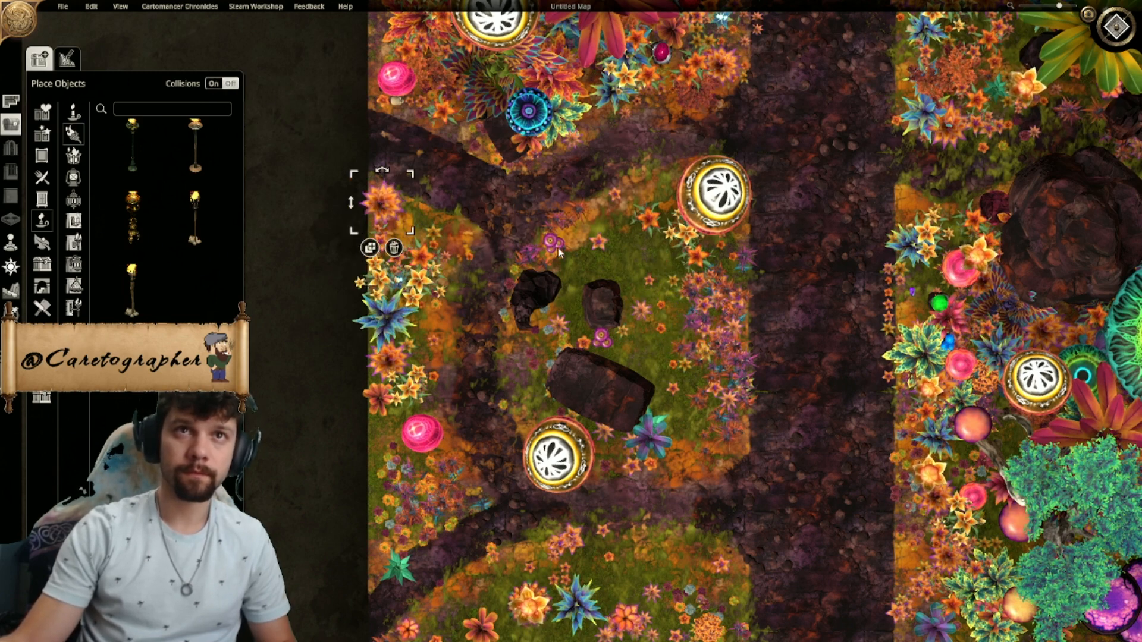
- Move the small purple flowers, the purple spiky plant and more orange flowers from the clearing to the west strip's northern end
{"action": "left_click_drag", "start_coordinate": [456, 239], "coordinate": [405, 233]}
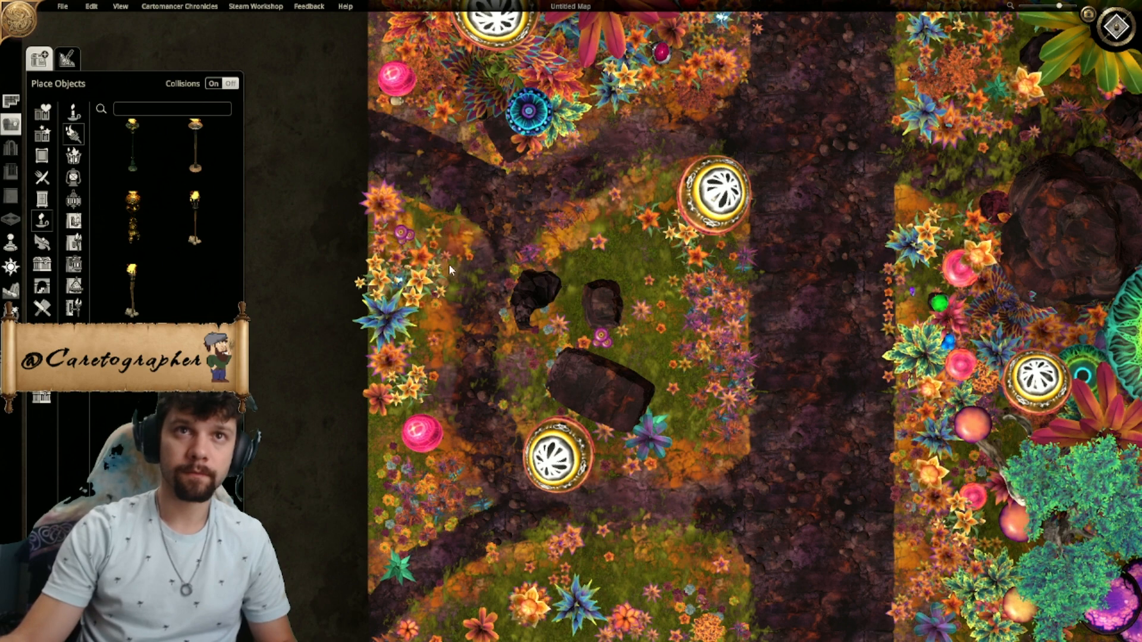
{"action": "left_click_drag", "start_coordinate": [651, 442], "coordinate": [417, 215]}
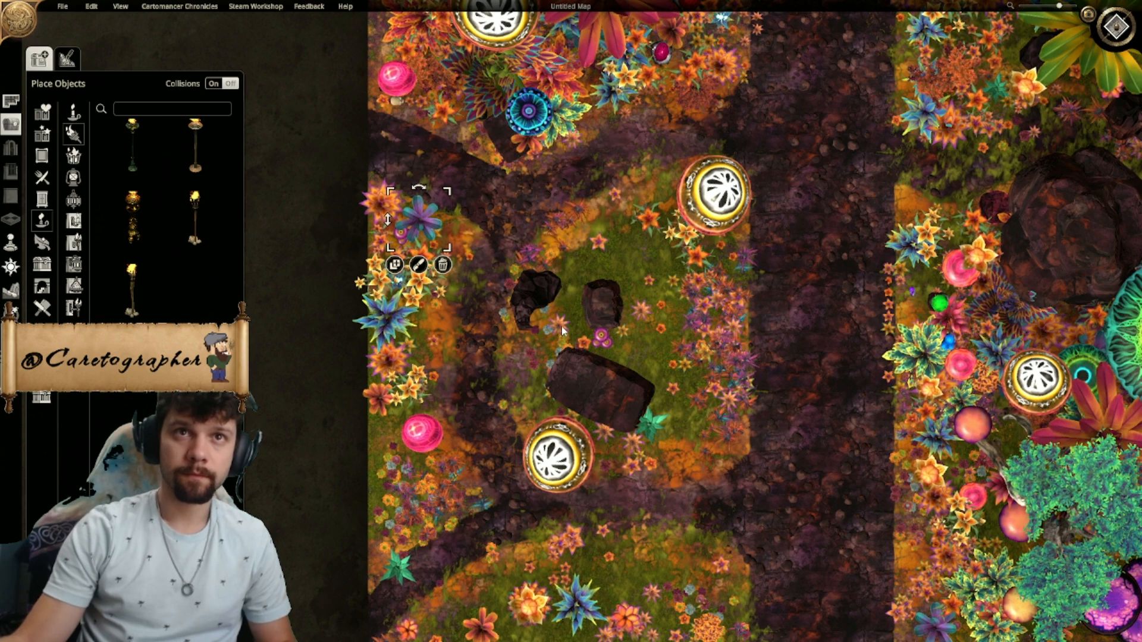
{"action": "left_click_drag", "start_coordinate": [592, 344], "coordinate": [449, 238]}
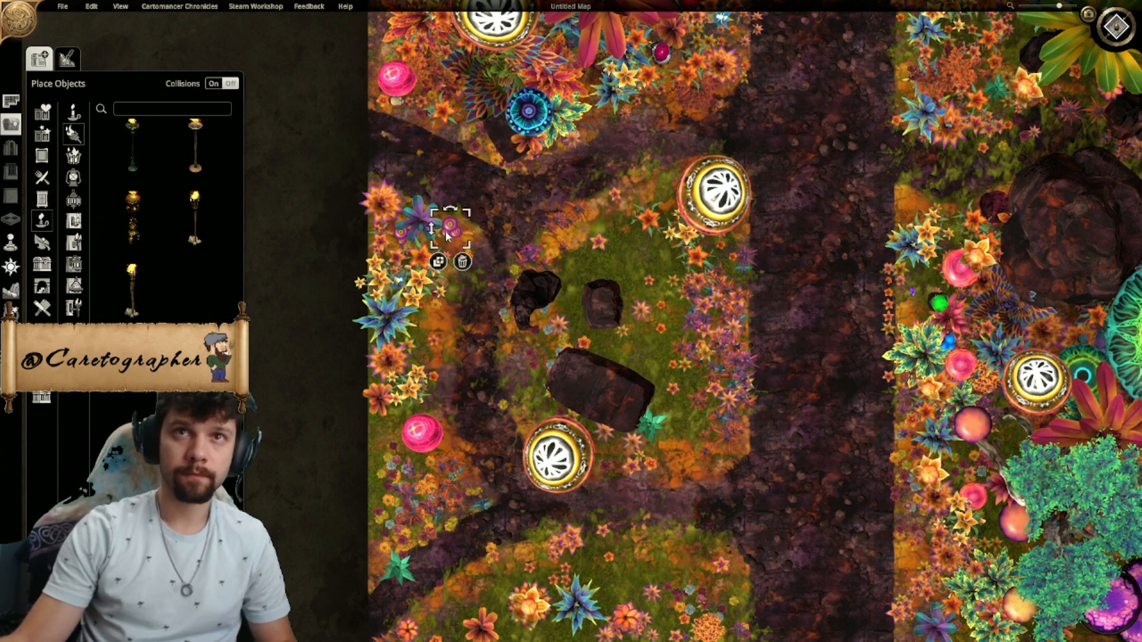
{"action": "left_click_drag", "start_coordinate": [700, 259], "coordinate": [462, 258]}
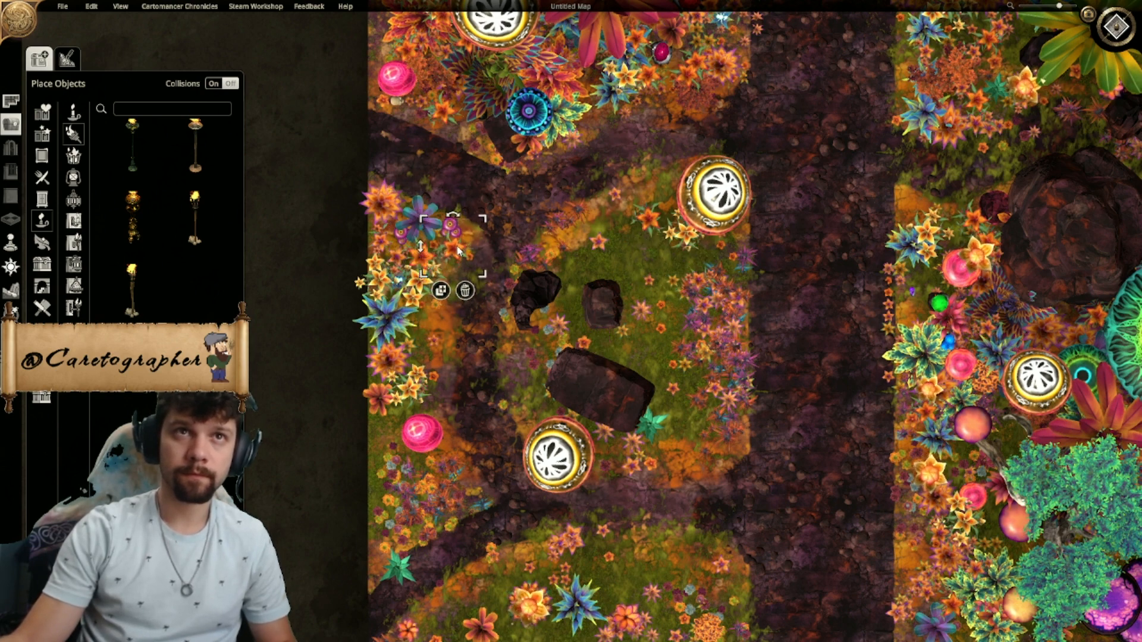
{"action": "left_click_drag", "start_coordinate": [647, 228], "coordinate": [457, 234]}
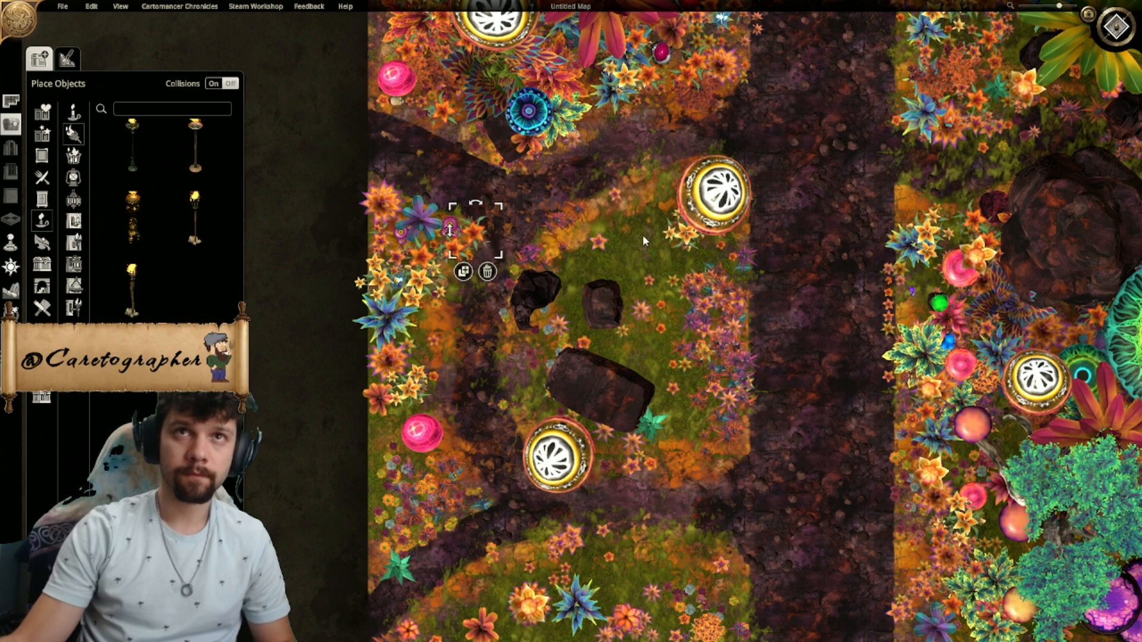
- Move the last orange flowers and the teal plant from the clearing into the vegetation strip along the map's west edge
{"action": "left_click_drag", "start_coordinate": [684, 239], "coordinate": [440, 288]}
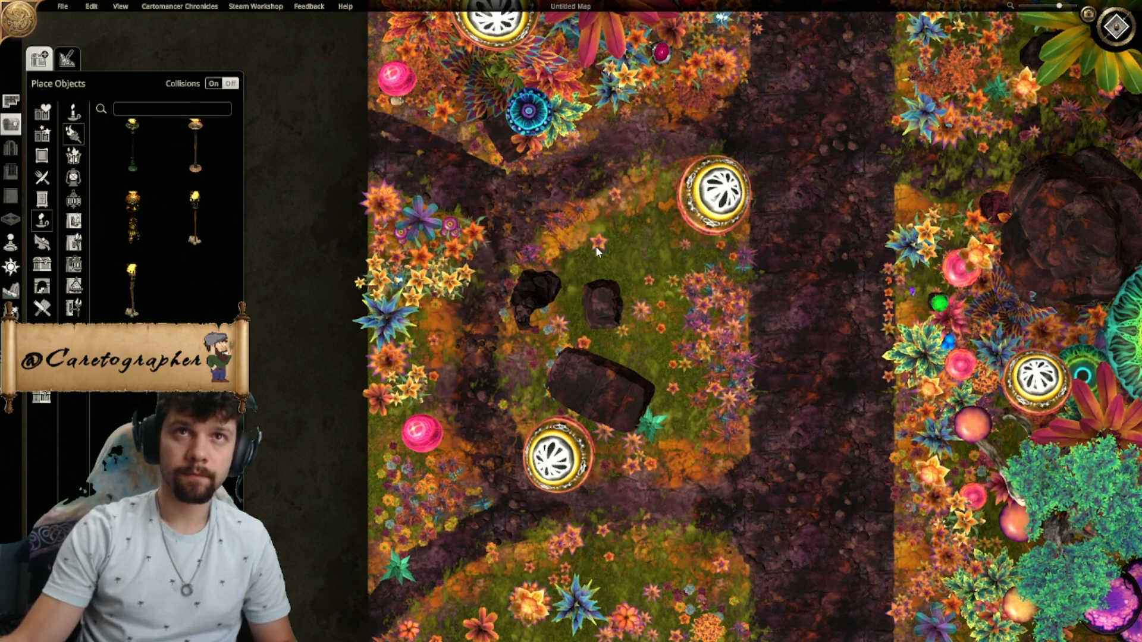
{"action": "left_click_drag", "start_coordinate": [456, 342], "coordinate": [443, 308]}
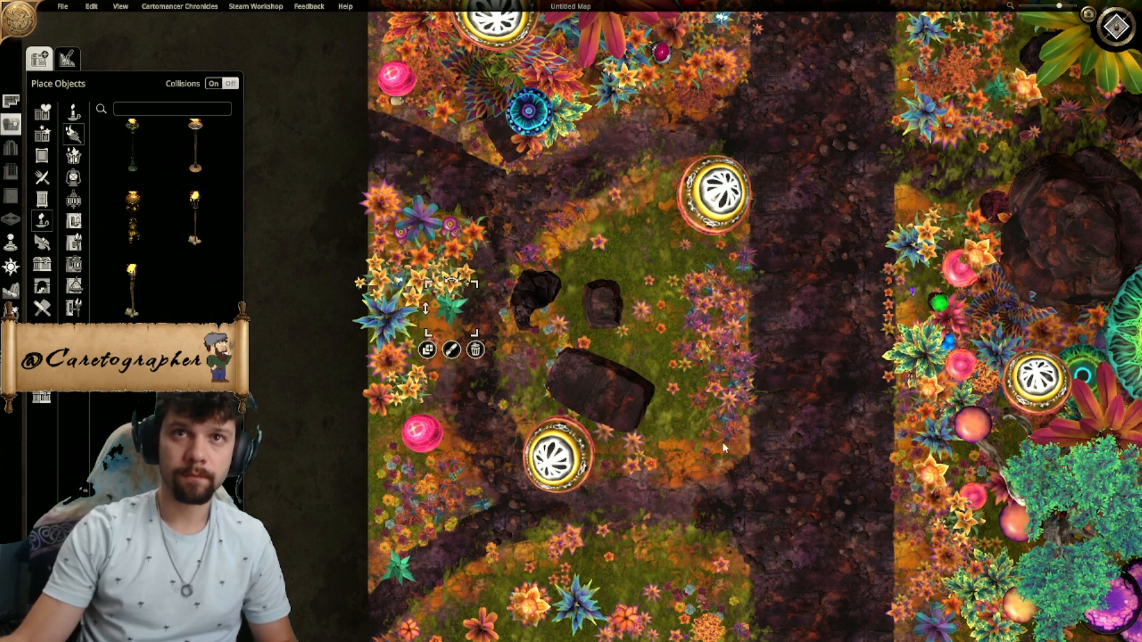
- Move the small rock and the large slab from the middle of the clearing to its east edge, turning the slab upright
{"action": "right_click_drag", "start_coordinate": [621, 297], "coordinate": [556, 227]}
{"action": "left_click_drag", "start_coordinate": [555, 228], "coordinate": [630, 239]}
{"action": "left_click_drag", "start_coordinate": [553, 324], "coordinate": [643, 281]}
{"action": "scroll", "coordinate": [646, 305], "scroll_direction": "down", "scroll_amount": 8}
{"action": "scroll", "coordinate": [655, 291], "scroll_direction": "down", "scroll_amount": 3}
{"action": "scroll", "coordinate": [647, 295], "scroll_direction": "up", "scroll_amount": 2}
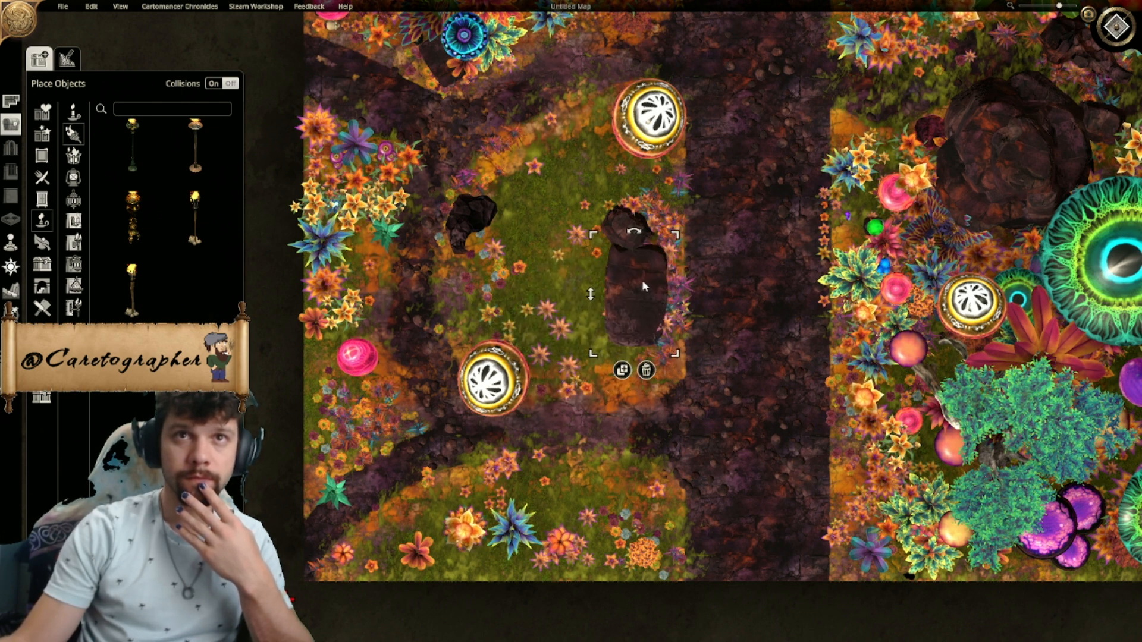
- Delete the small rock and the large slab at the clearing's east edge
{"action": "left_click", "coordinate": [618, 225]}
{"action": "left_click", "coordinate": [765, 266]}
{"action": "left_click", "coordinate": [644, 302]}
{"action": "key", "text": "Delete"}
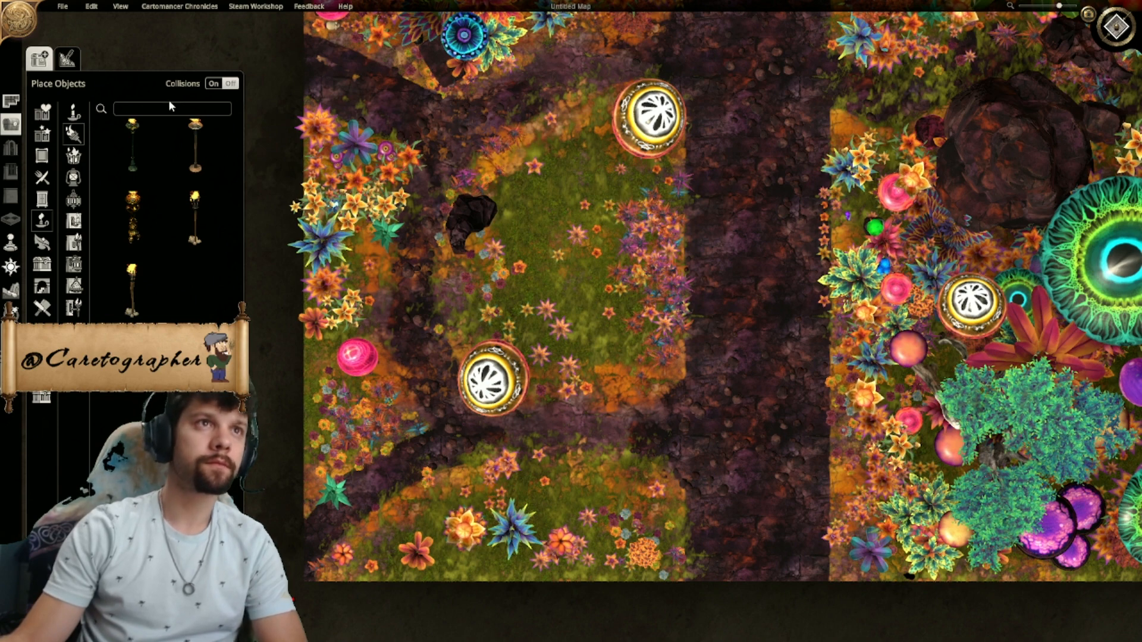
- Place a jagged dark red rock from the rock objects among the purple flowers on the clearing's east edge
{"action": "left_click", "coordinate": [41, 242]}
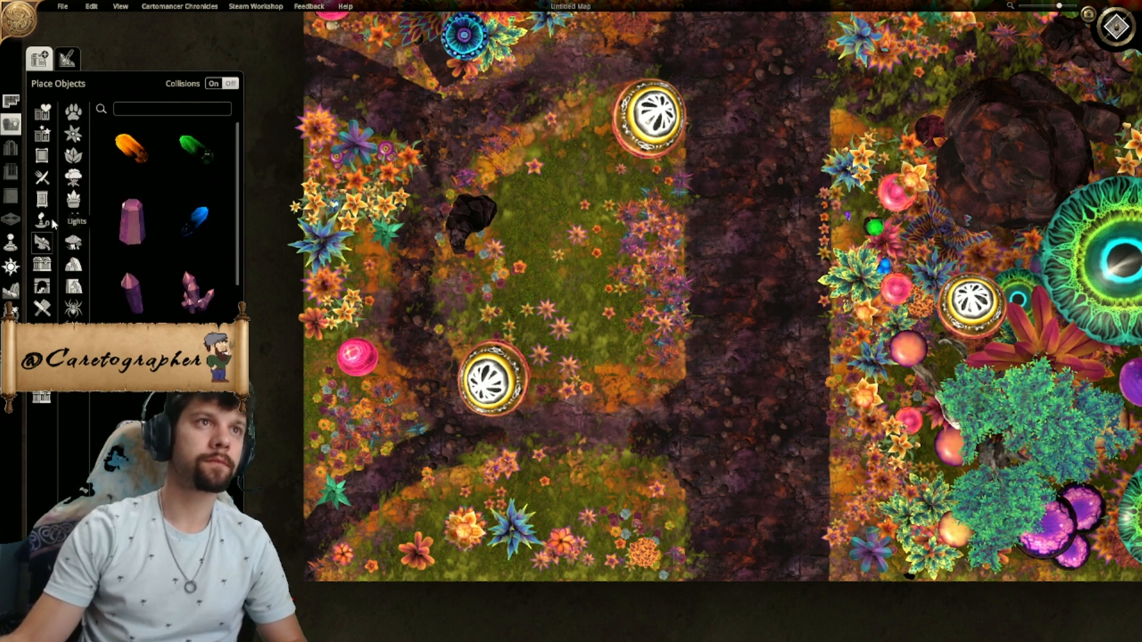
{"action": "left_click", "coordinate": [74, 270]}
{"action": "left_click_drag", "start_coordinate": [238, 189], "coordinate": [239, 261]}
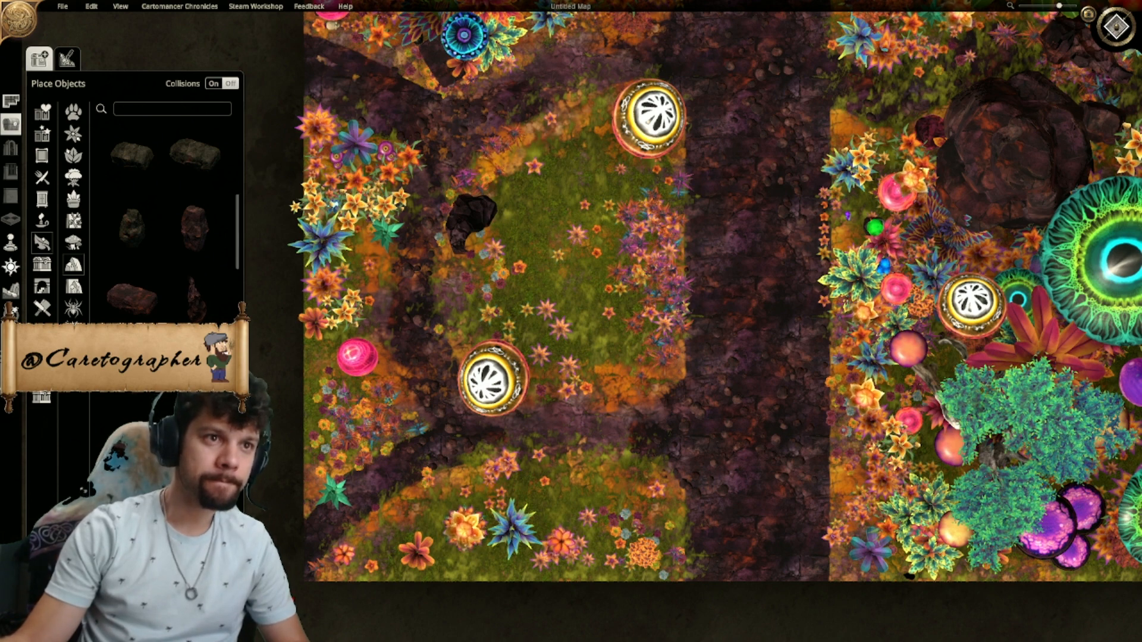
{"action": "scroll", "coordinate": [593, 319], "scroll_direction": "down", "scroll_amount": 8, "text": "ctrl"}
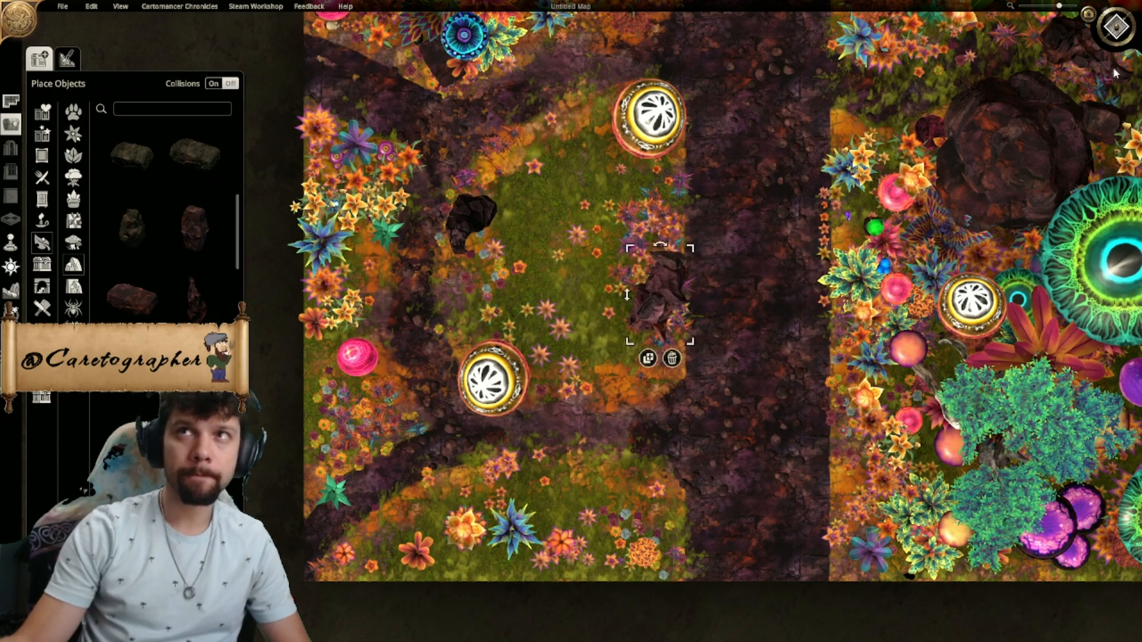
- Using the tilted 3D view, sink the jagged rock on the clearing's east edge into the ground to a height of -1.3
{"action": "left_click", "coordinate": [1113, 27]}
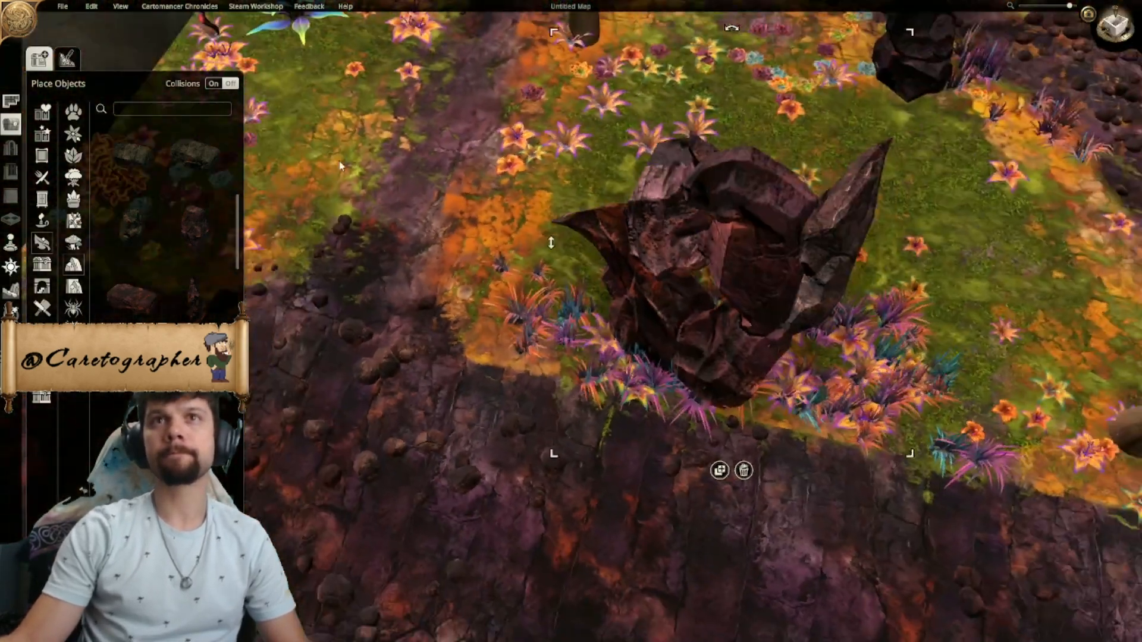
{"action": "middle_click_drag", "start_coordinate": [340, 166], "coordinate": [595, 280]}
{"action": "scroll", "coordinate": [594, 280], "scroll_direction": "down", "scroll_amount": 5}
{"action": "left_click_drag", "start_coordinate": [559, 302], "coordinate": [566, 379]}
{"action": "middle_click_drag", "start_coordinate": [567, 379], "coordinate": [590, 211]}
{"action": "scroll", "coordinate": [640, 369], "scroll_direction": "up", "scroll_amount": 2}
{"action": "scroll", "coordinate": [639, 366], "scroll_direction": "up", "scroll_amount": 3}
{"action": "scroll", "coordinate": [644, 271], "scroll_direction": "down", "scroll_amount": 3, "text": "ctrl"}
{"action": "scroll", "coordinate": [719, 320], "scroll_direction": "down", "scroll_amount": 5}
{"action": "middle_click_drag", "start_coordinate": [720, 321], "coordinate": [685, 319]}
{"action": "scroll", "coordinate": [684, 316], "scroll_direction": "up", "scroll_amount": 3}
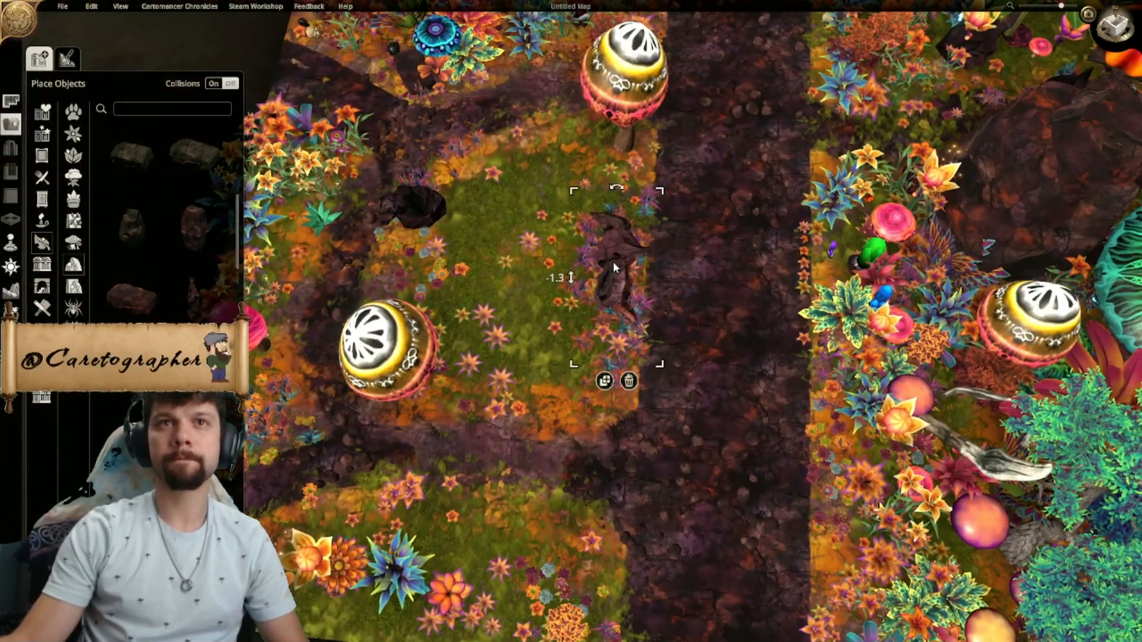
{"action": "middle_click_drag", "start_coordinate": [669, 281], "coordinate": [634, 286]}
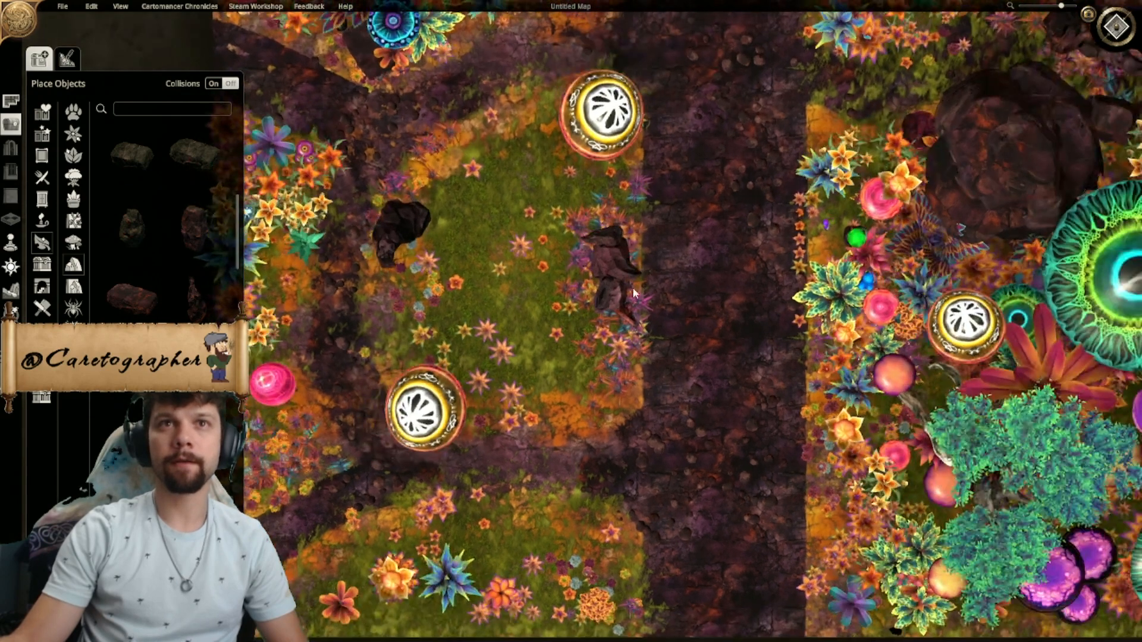
- Try a shrunken copy of the large dark boulder on the clearing's west side, between the black rock and the white-capped mushroom
{"action": "right_click_drag", "start_coordinate": [706, 259], "coordinate": [761, 281]}
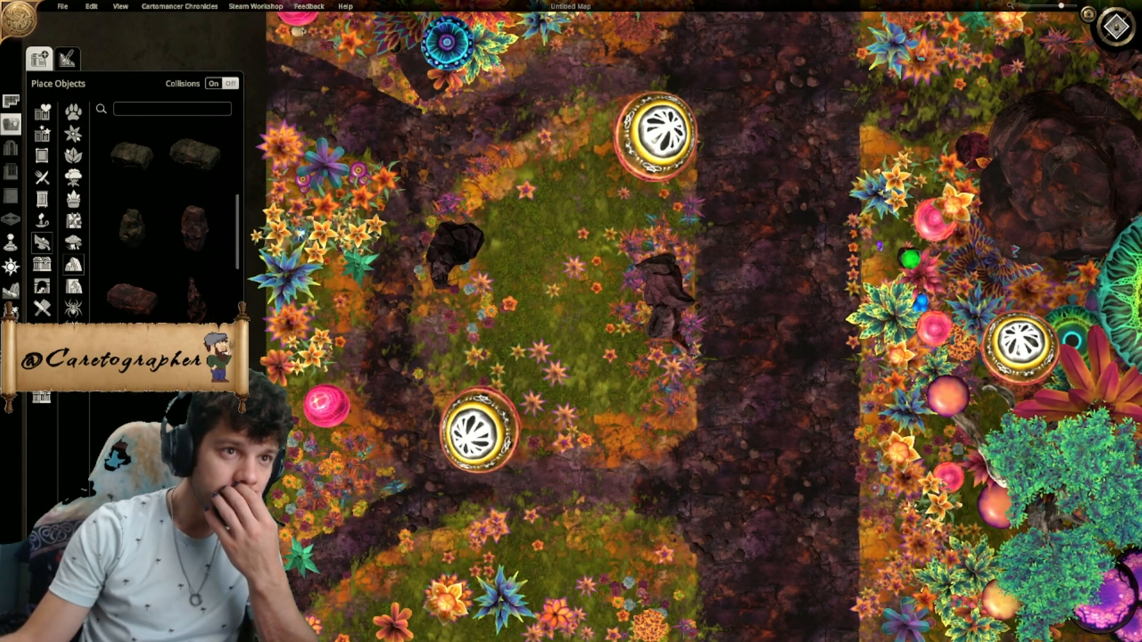
{"action": "key", "text": "ctrl+v"}
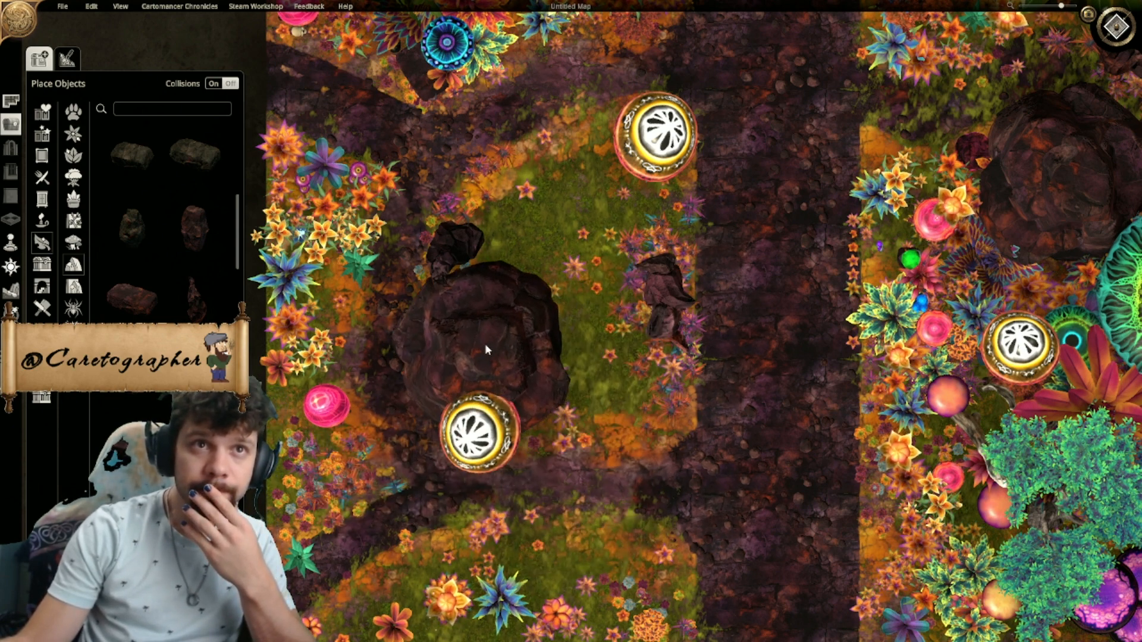
{"action": "right_click_drag", "start_coordinate": [502, 333], "coordinate": [494, 398]}
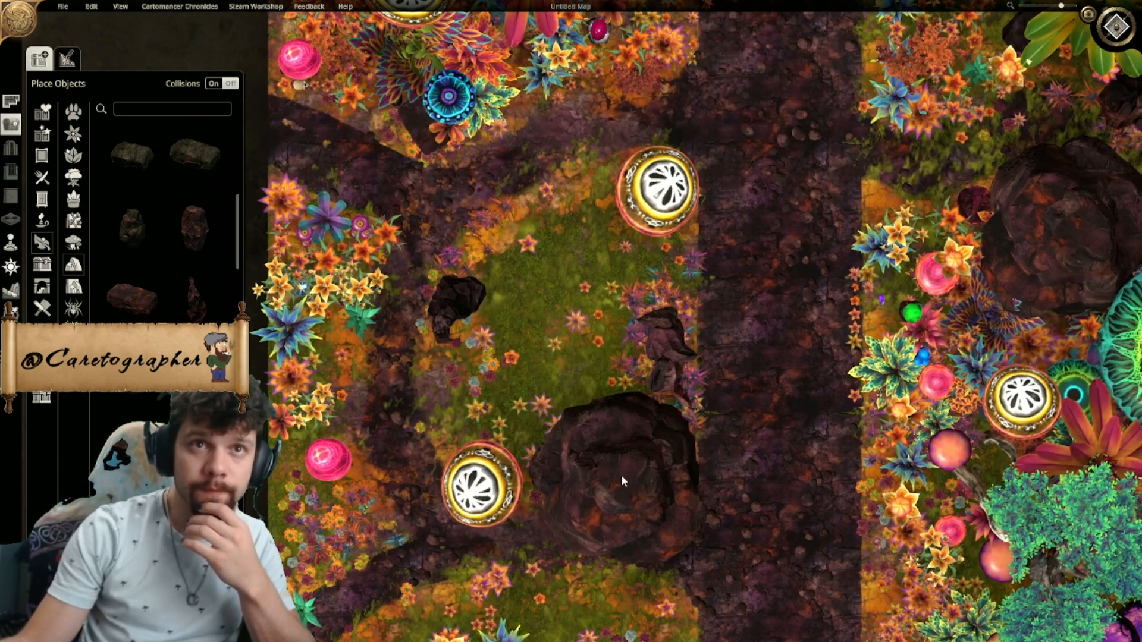
{"action": "left_click", "coordinate": [551, 238]}
{"action": "left_click_drag", "start_coordinate": [636, 150], "coordinate": [473, 341]}
{"action": "left_click", "coordinate": [455, 302]}
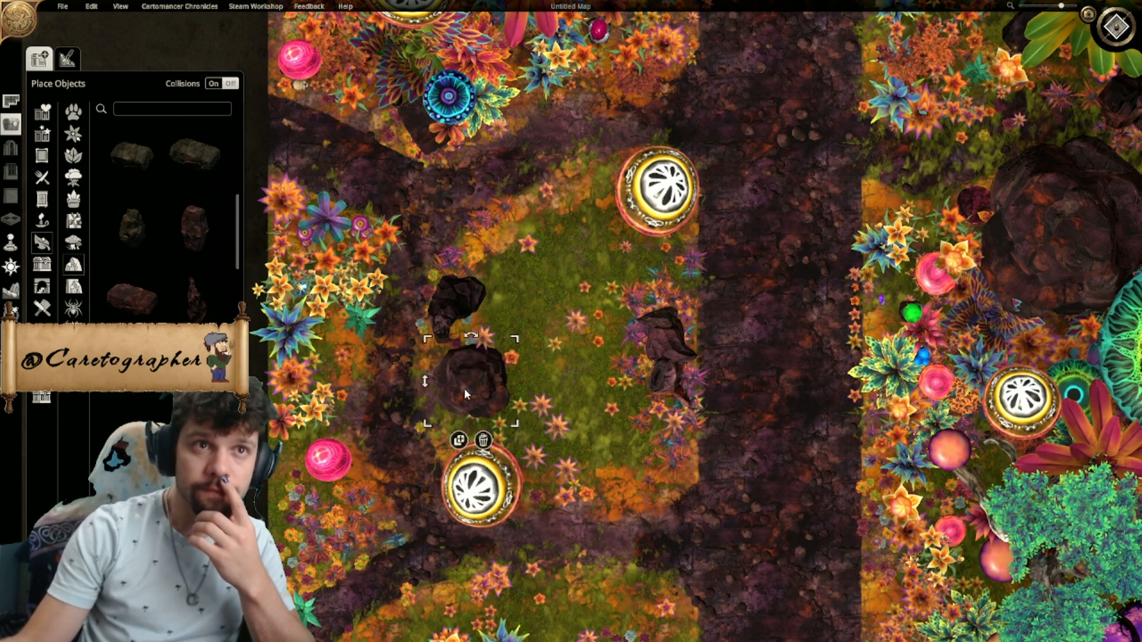
{"action": "left_click_drag", "start_coordinate": [465, 393], "coordinate": [482, 399]}
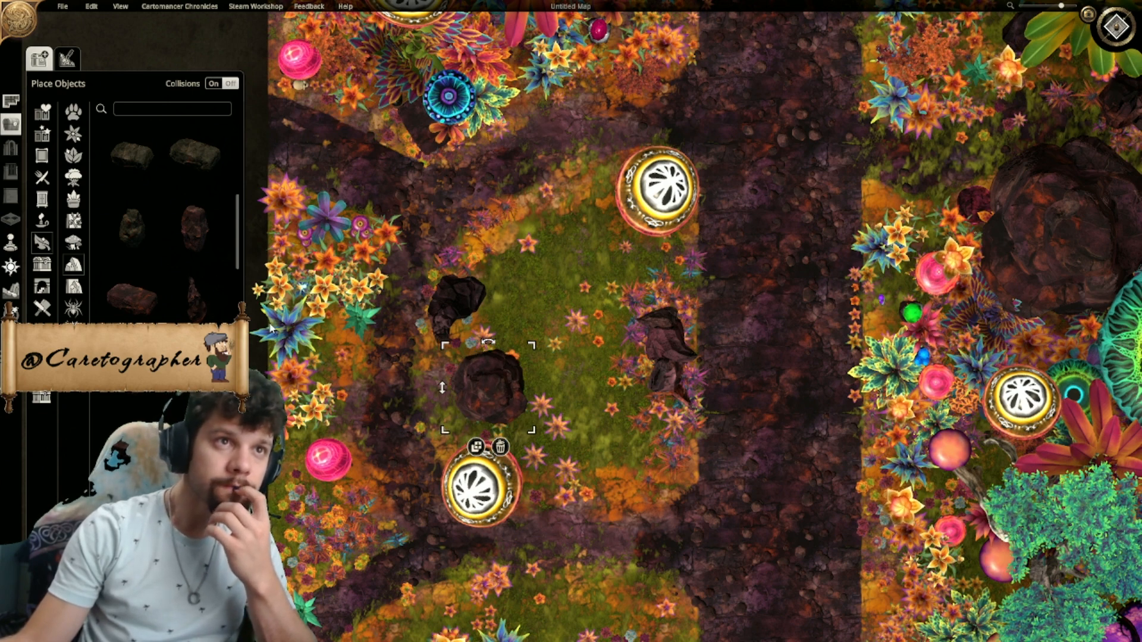
{"action": "key", "text": "Delete"}
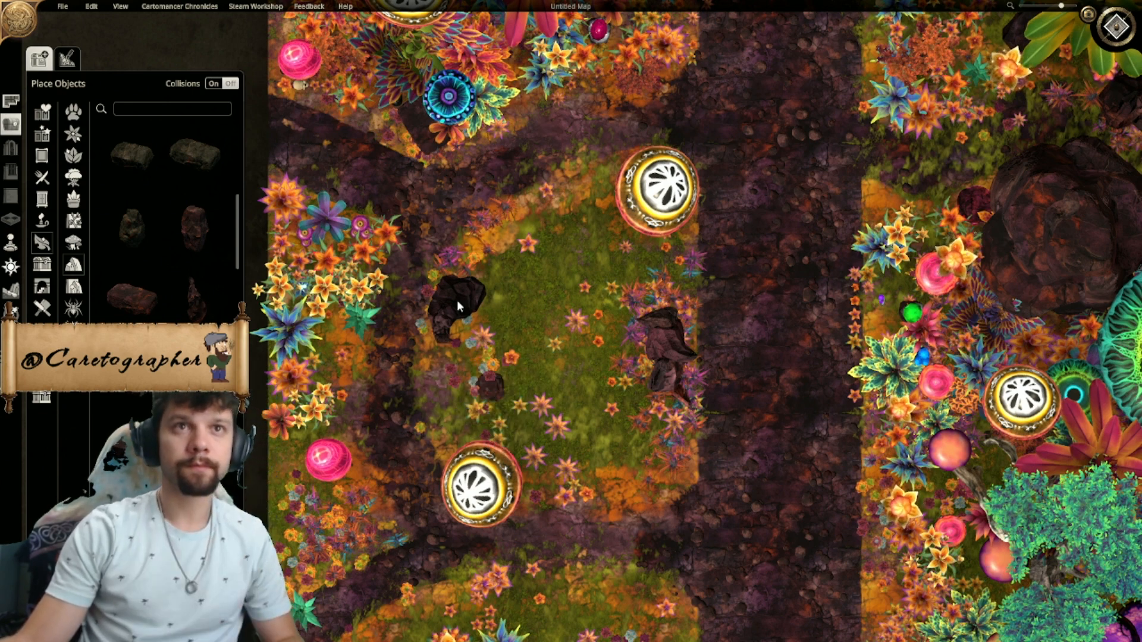
- Place a second jagged rock in the clearing's southwest part beside the white-capped mushroom, viewing the scene in 3D to position it
{"action": "left_click_drag", "start_coordinate": [458, 301], "coordinate": [489, 281]}
{"action": "middle_click_drag", "start_coordinate": [881, 233], "coordinate": [572, 349]}
{"action": "left_click", "coordinate": [196, 324]}
{"action": "scroll", "coordinate": [517, 382], "scroll_direction": "down", "scroll_amount": 10, "text": "ctrl"}
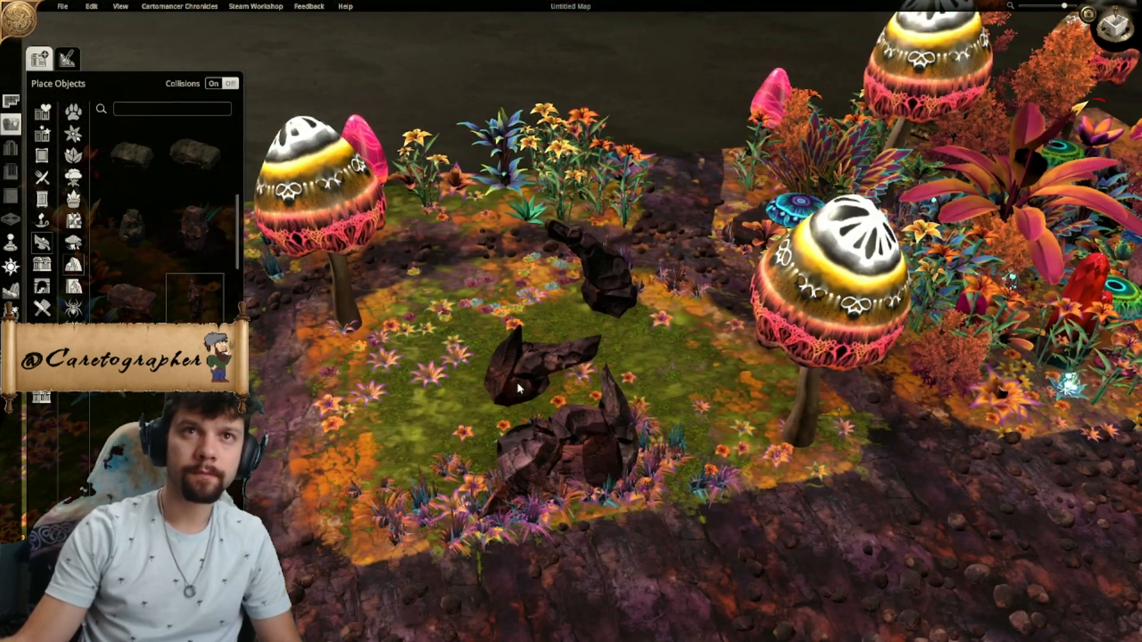
{"action": "key", "text": "w"}
{"action": "key", "text": "d"}
{"action": "middle_click_drag", "start_coordinate": [515, 374], "coordinate": [627, 384]}
{"action": "scroll", "coordinate": [558, 429], "scroll_direction": "down", "scroll_amount": 8, "text": "ctrl"}
{"action": "scroll", "coordinate": [425, 479], "scroll_direction": "down", "scroll_amount": 6, "text": "ctrl"}
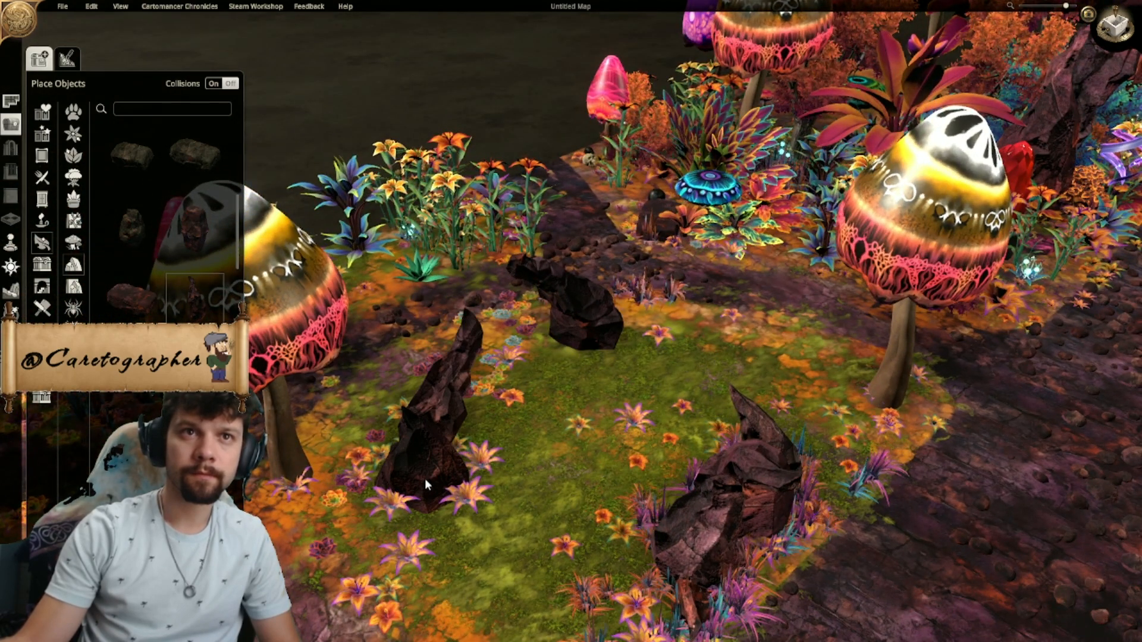
{"action": "middle_click_drag", "start_coordinate": [427, 477], "coordinate": [348, 436]}
{"action": "scroll", "coordinate": [351, 429], "scroll_direction": "down", "scroll_amount": 6, "text": "ctrl"}
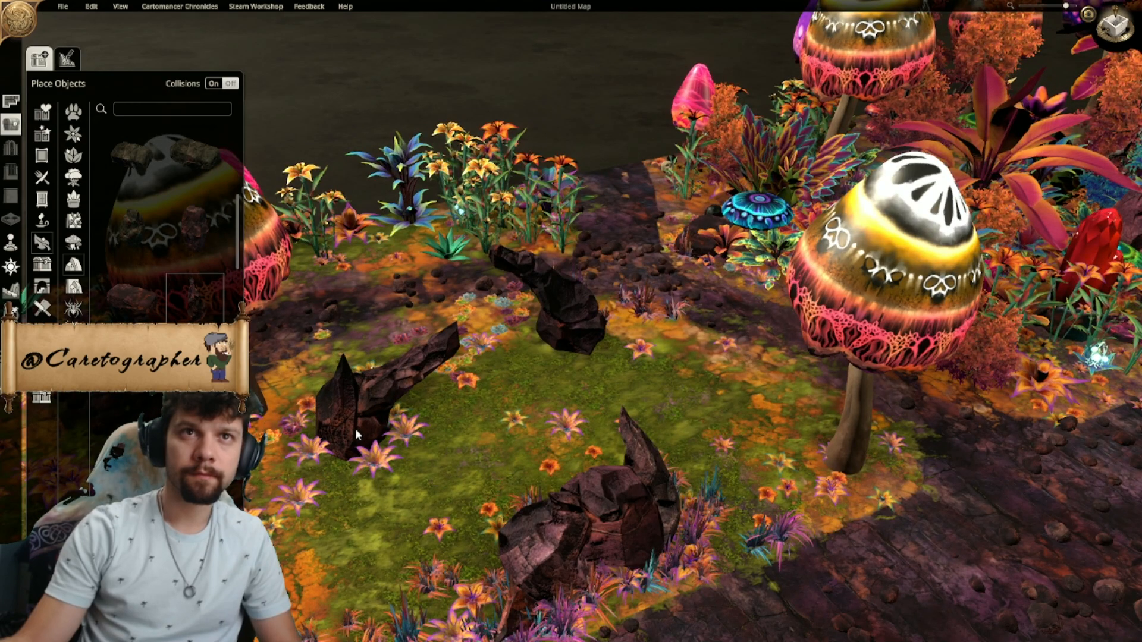
{"action": "left_click", "coordinate": [356, 429]}
- Place a third jagged rock, rotated and sunk low, at the clearing's north edge beside the white-capped mushroom
{"action": "middle_click_drag", "start_coordinate": [355, 428], "coordinate": [648, 505]}
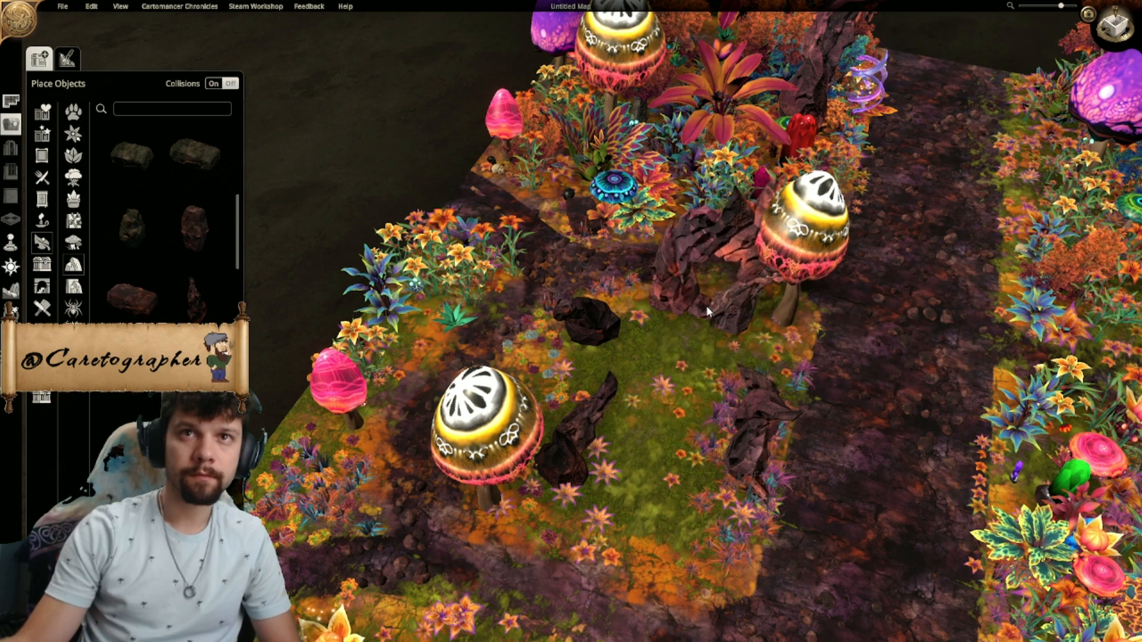
{"action": "left_click", "coordinate": [706, 305]}
{"action": "left_click_drag", "start_coordinate": [638, 269], "coordinate": [625, 366]}
{"action": "mouse_move", "coordinate": [706, 291]}
{"action": "left_mouse_down"}
{"action": "mouse_move", "coordinate": [688, 289]}
{"action": "mouse_move", "coordinate": [705, 293]}
{"action": "left_mouse_up"}
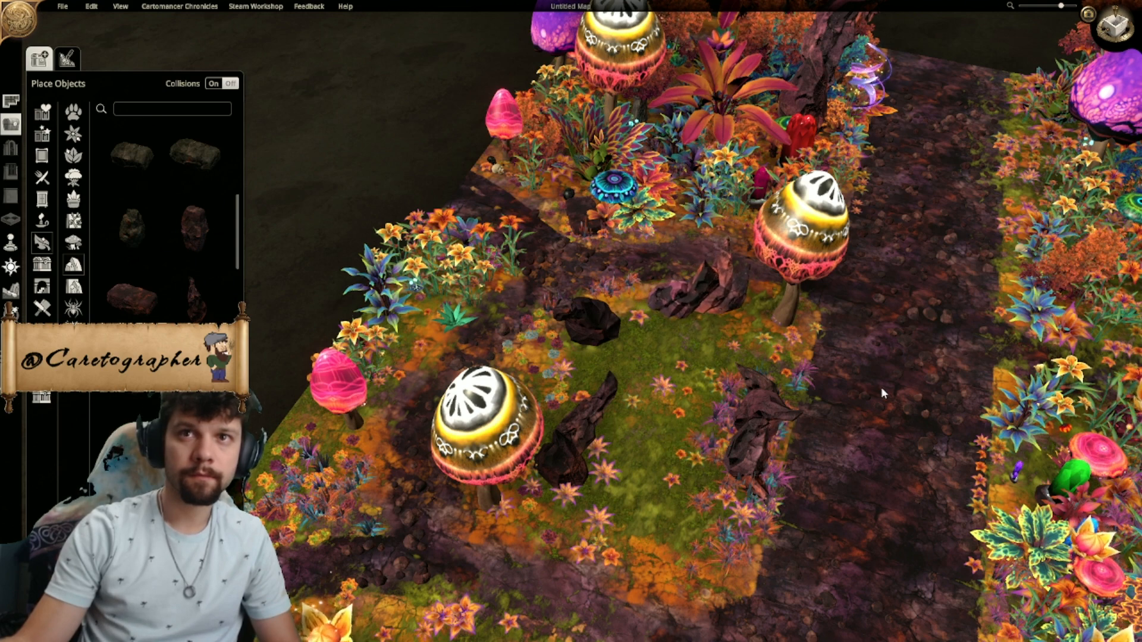
- Search the objects for "moss" and bring a moss-covered boulder into the middle of the clearing
{"action": "right_click_drag", "start_coordinate": [881, 391], "coordinate": [778, 331]}
{"action": "left_click", "coordinate": [162, 108]}
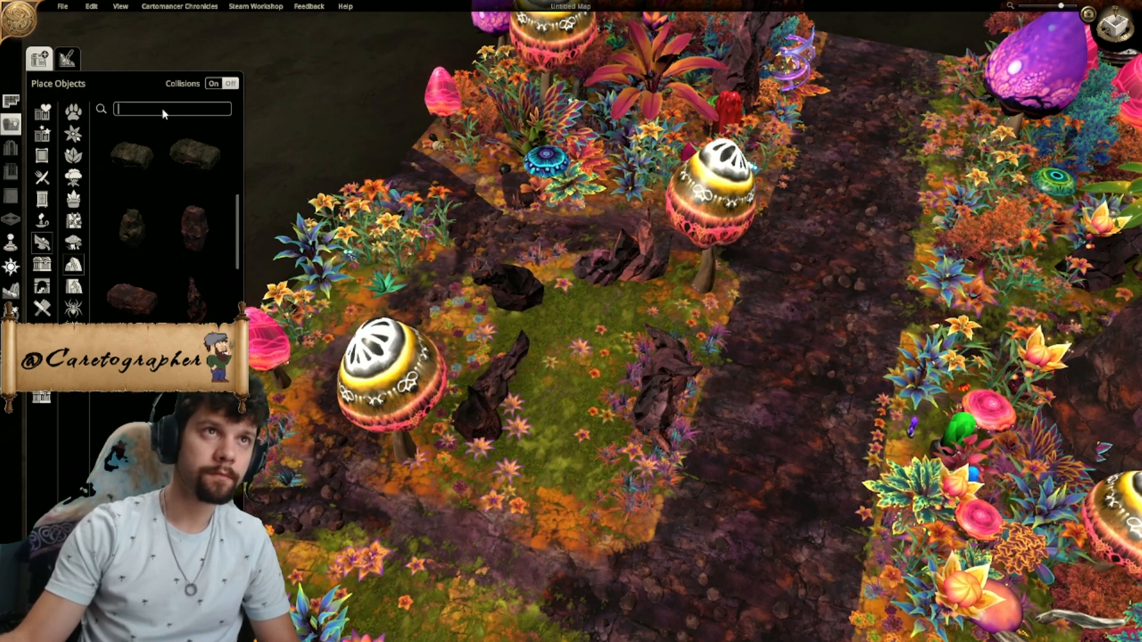
{"action": "type", "text": "moss"}
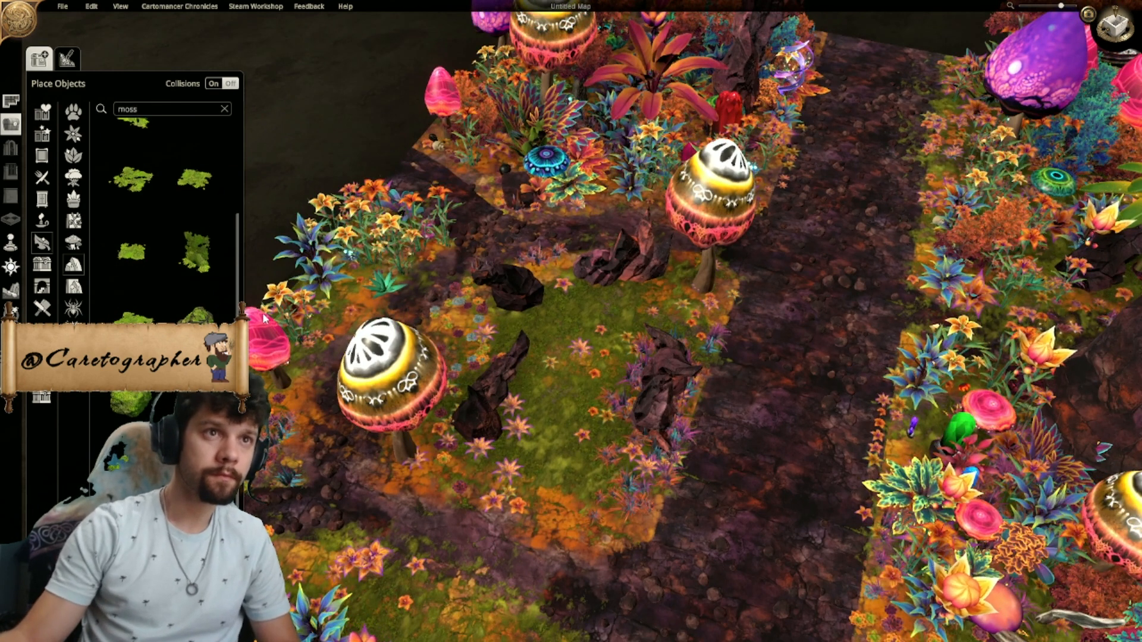
{"action": "left_click", "coordinate": [196, 473]}
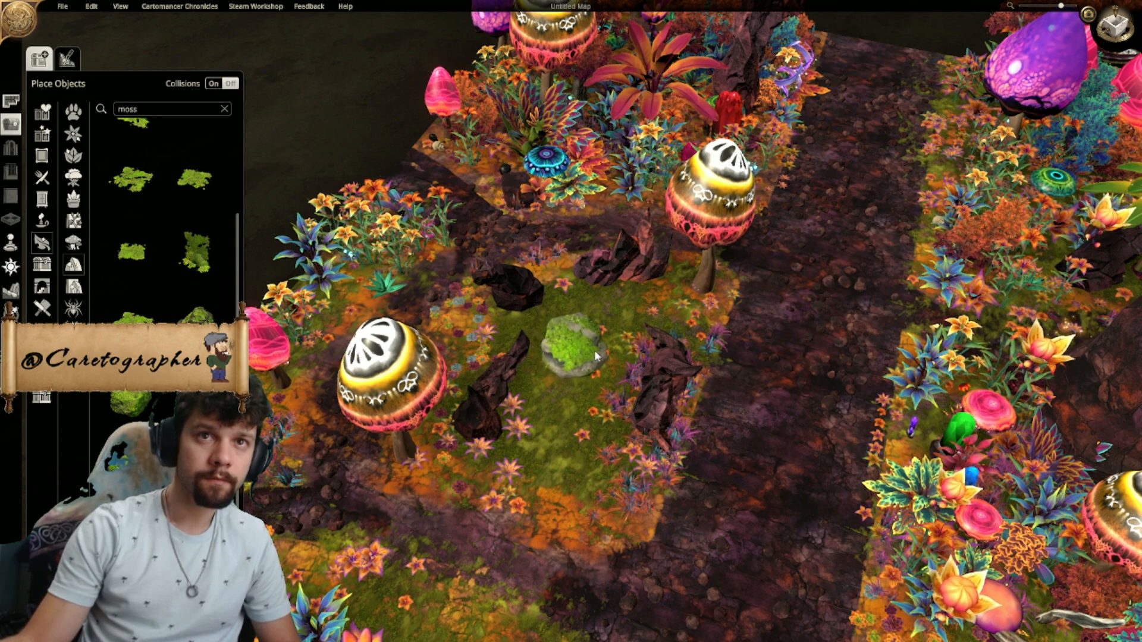
{"action": "left_click", "coordinate": [597, 352]}
{"action": "left_click_drag", "start_coordinate": [544, 355], "coordinate": [544, 362]}
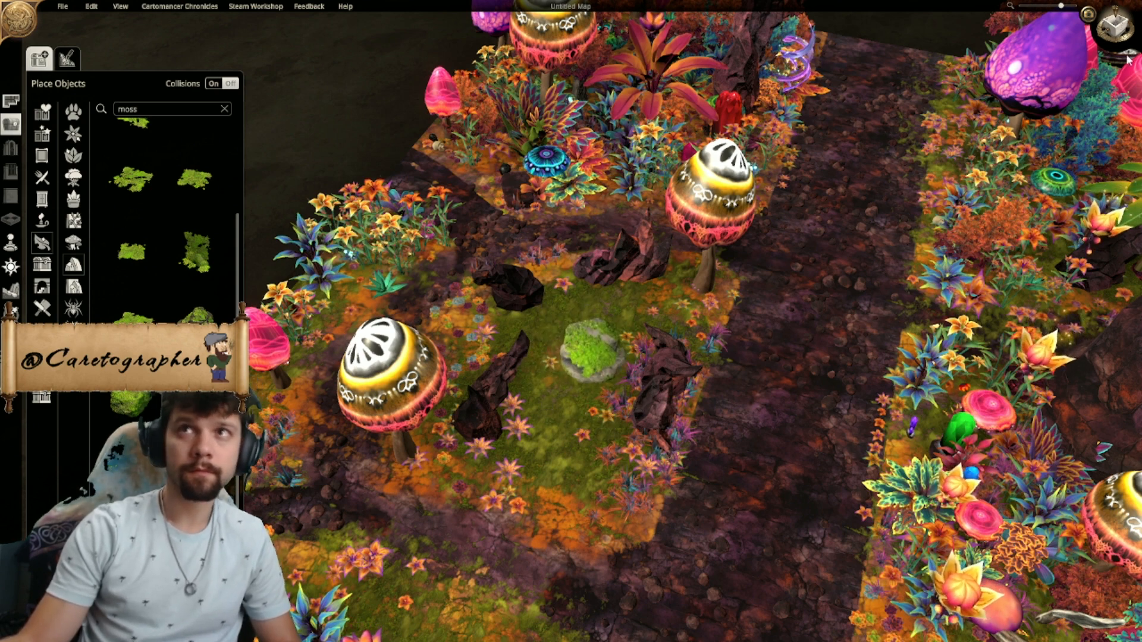
- From the top-down view, enlarge and rotate the mossy boulder and set it between the dark rocks at a height of -0.2
{"action": "left_click", "coordinate": [1116, 27]}
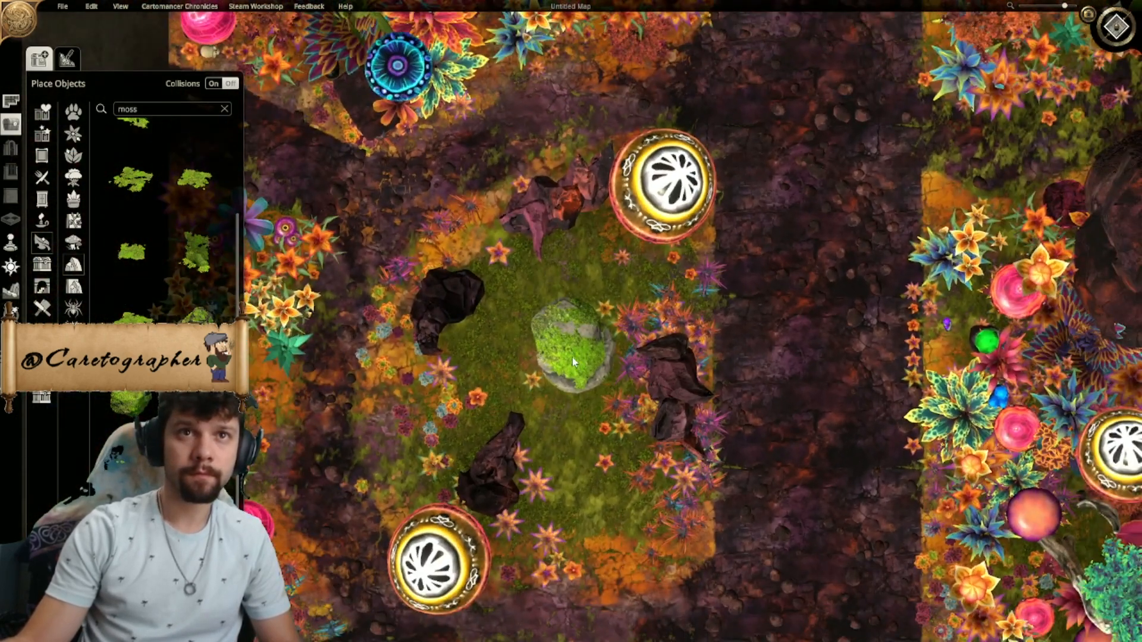
{"action": "scroll", "coordinate": [573, 357], "scroll_direction": "down", "scroll_amount": 1}
{"action": "left_click_drag", "start_coordinate": [533, 299], "coordinate": [516, 277]}
{"action": "left_click_drag", "start_coordinate": [546, 356], "coordinate": [500, 358]}
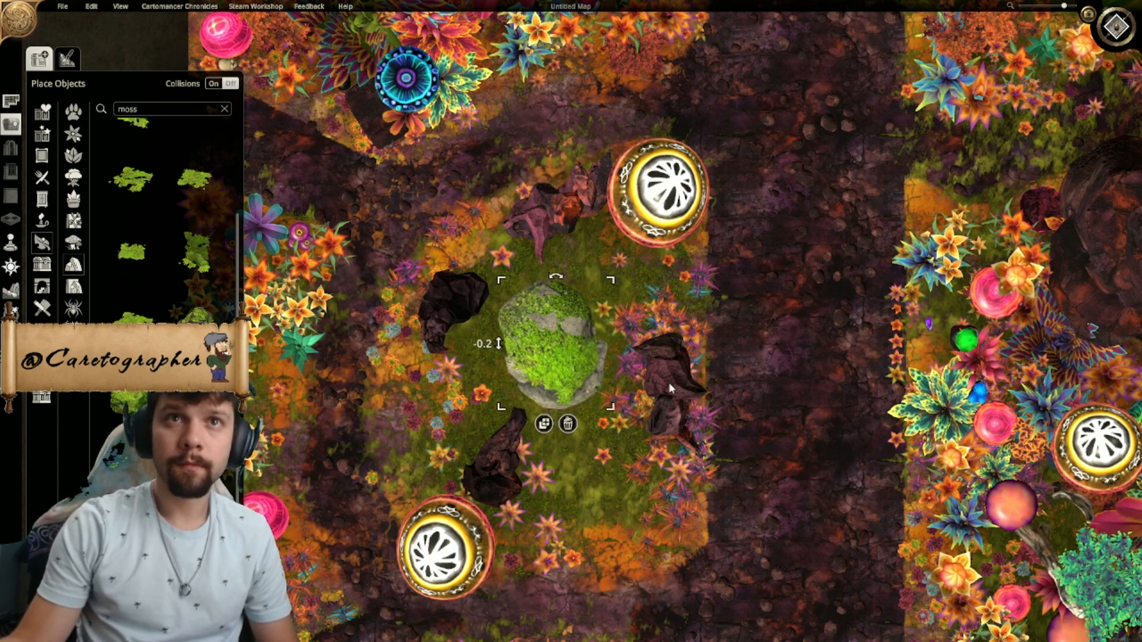
{"action": "mouse_move", "coordinate": [547, 362]}
{"action": "left_mouse_down"}
{"action": "mouse_move", "coordinate": [529, 358]}
{"action": "mouse_move", "coordinate": [541, 354]}
{"action": "left_mouse_up"}
{"action": "scroll", "coordinate": [546, 362], "scroll_direction": "down", "scroll_amount": 1, "text": "shift"}
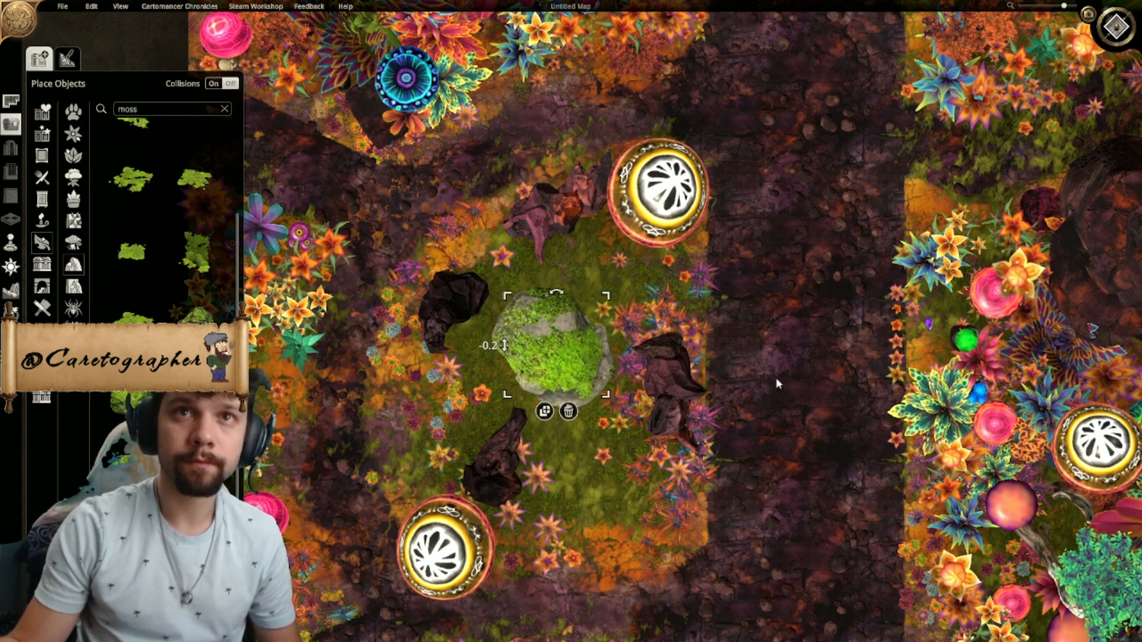
- Search the objects for "fern" and cover the clearing's west side with green ferns between the dark rocks
{"action": "right_click_drag", "start_coordinate": [799, 371], "coordinate": [781, 308]}
{"action": "scroll", "coordinate": [654, 391], "scroll_direction": "down", "scroll_amount": 5}
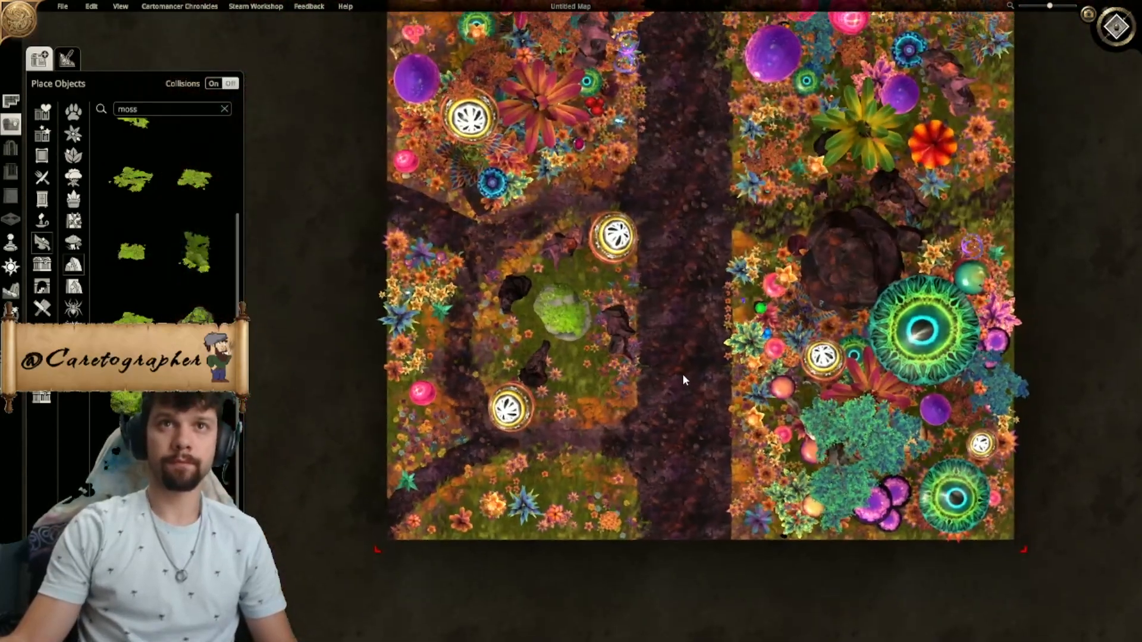
{"action": "scroll", "coordinate": [673, 314], "scroll_direction": "up", "scroll_amount": 5}
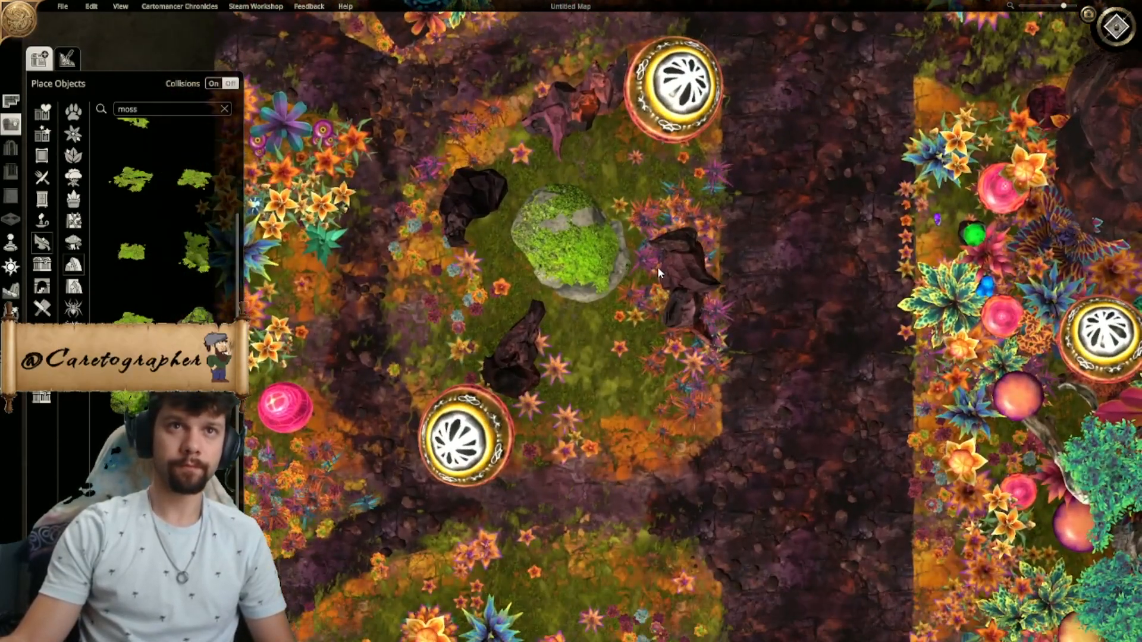
{"action": "double_click", "coordinate": [155, 108]}
{"action": "type", "text": "fer"}
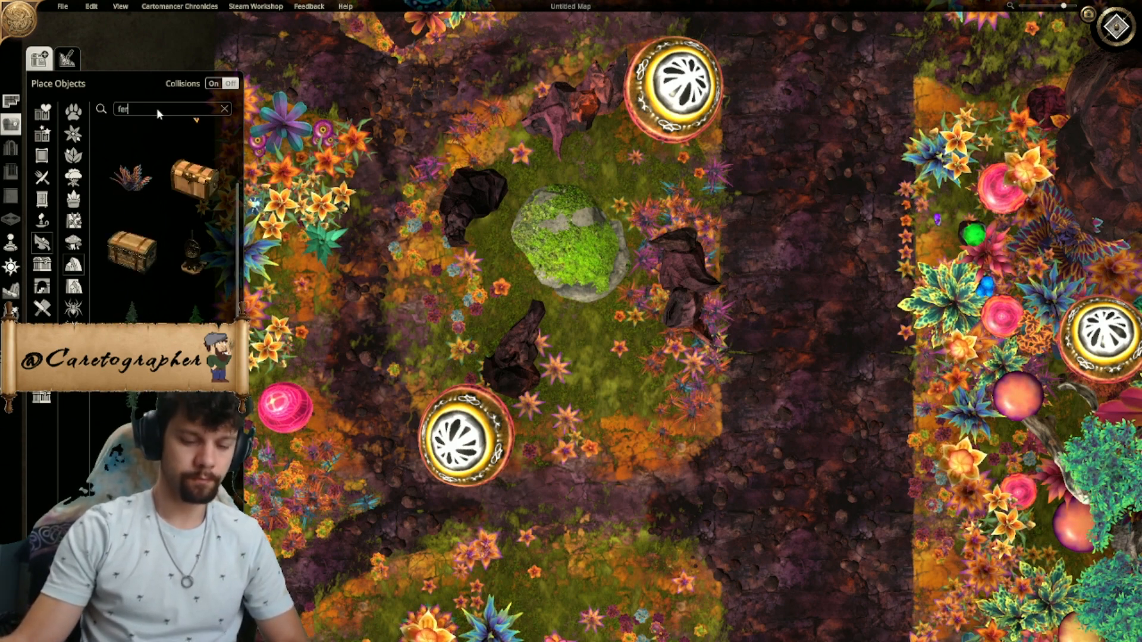
{"action": "type", "text": "n"}
{"action": "left_click", "coordinate": [195, 148]}
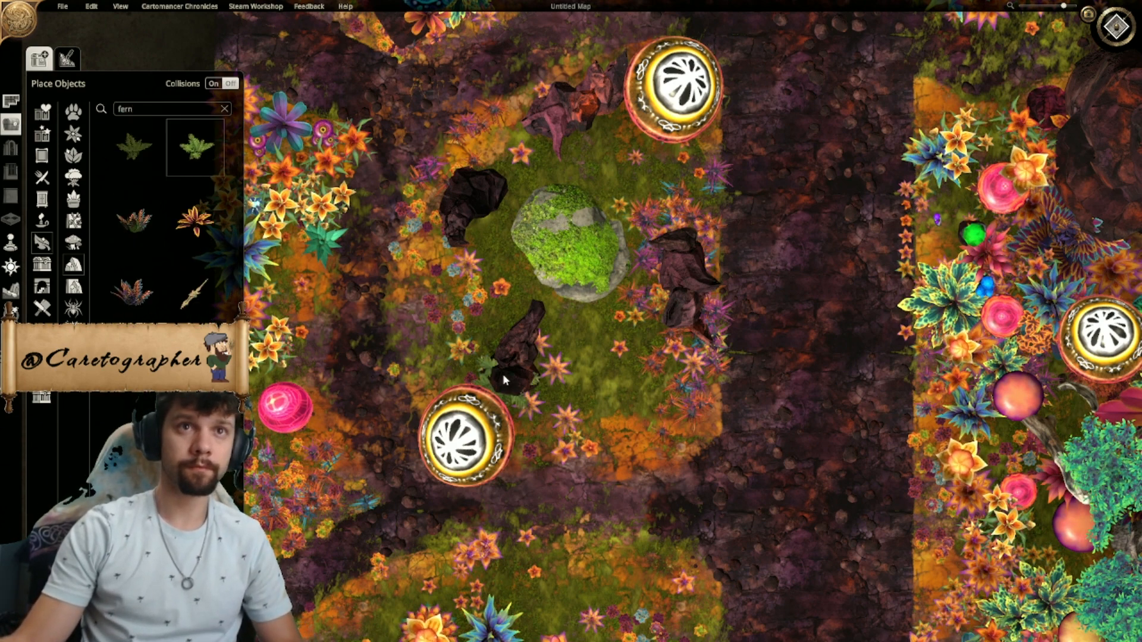
{"action": "left_click", "coordinate": [434, 379]}
{"action": "left_click", "coordinate": [425, 335]}
{"action": "left_click", "coordinate": [423, 259]}
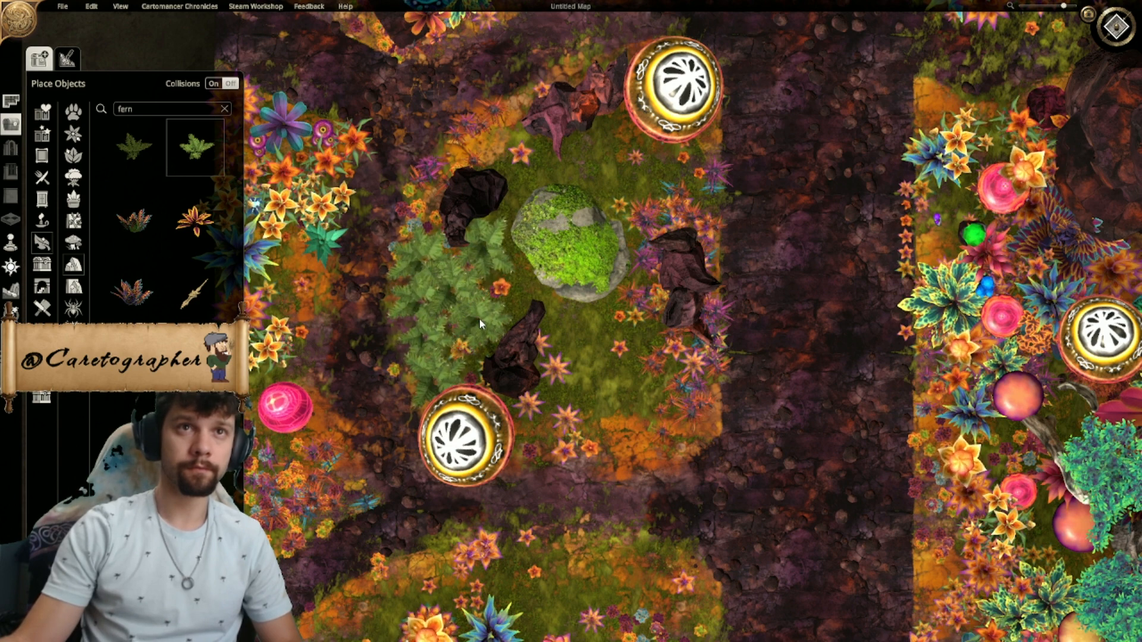
- Extend the green ferns across the southern half of the clearing, from the mossy boulder to the east rock
{"action": "left_click", "coordinate": [512, 292]}
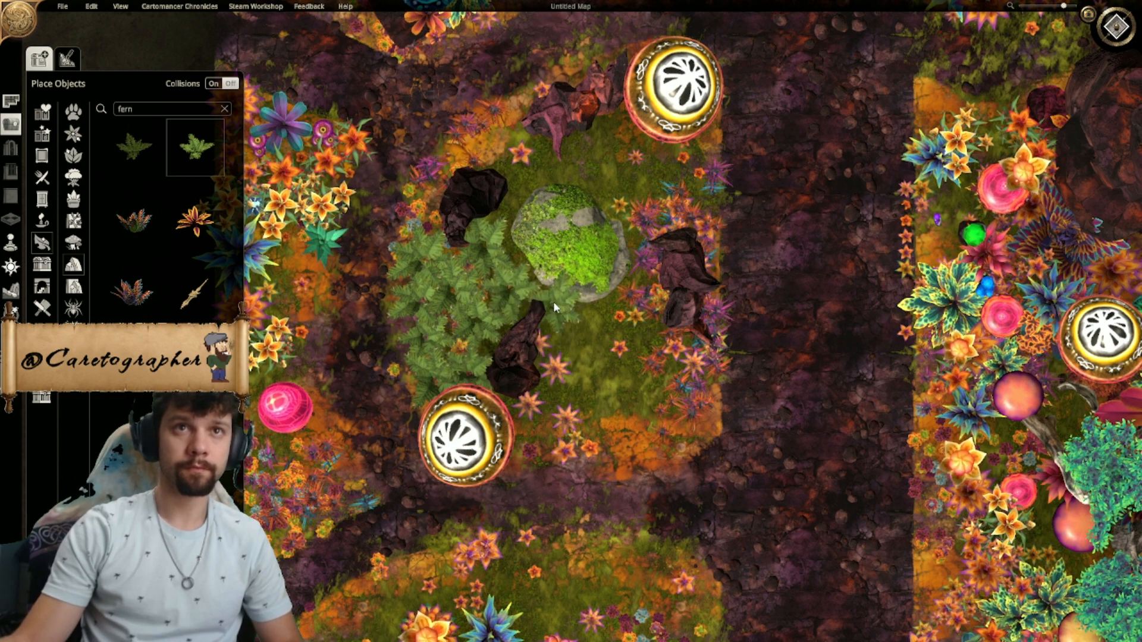
{"action": "left_click", "coordinate": [553, 302]}
{"action": "left_click", "coordinate": [561, 341]}
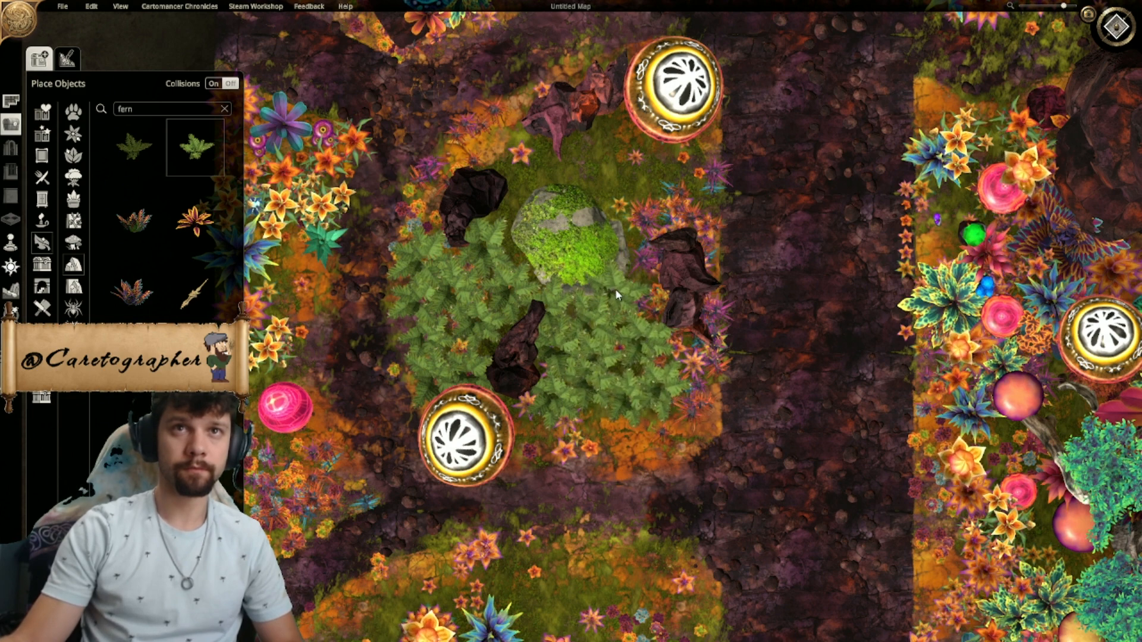
- Cover the northern half of the clearing with green ferns, from the northeast mushroom across to the northwest dark rock
{"action": "left_click", "coordinate": [617, 204]}
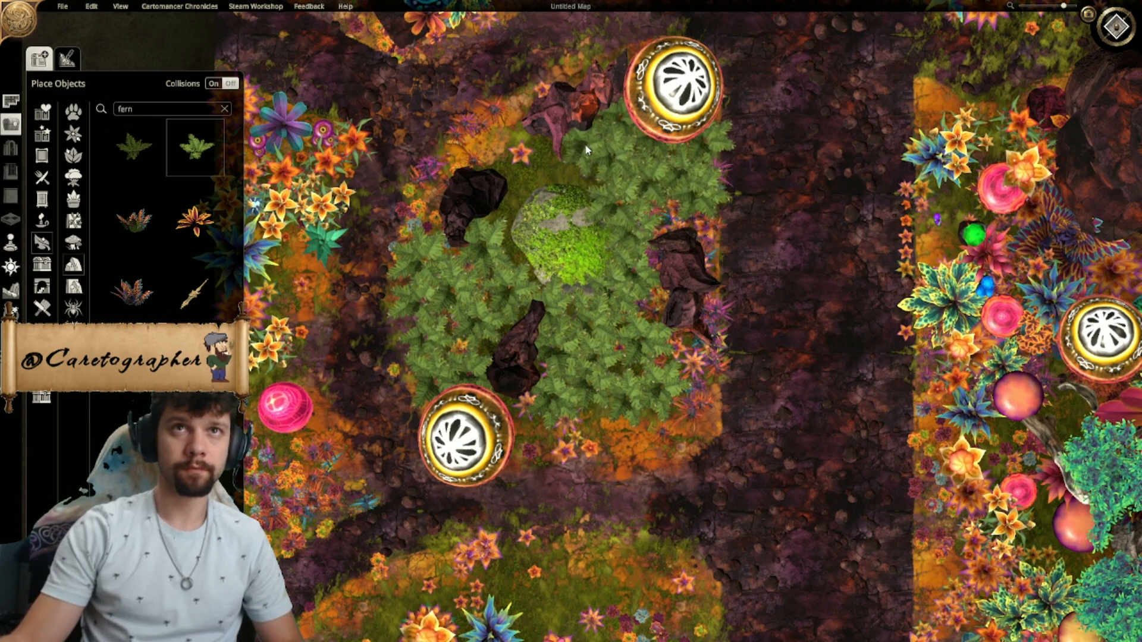
{"action": "left_click", "coordinate": [579, 180]}
{"action": "left_click", "coordinate": [548, 156]}
{"action": "left_click", "coordinate": [531, 185]}
{"action": "left_click", "coordinate": [516, 199]}
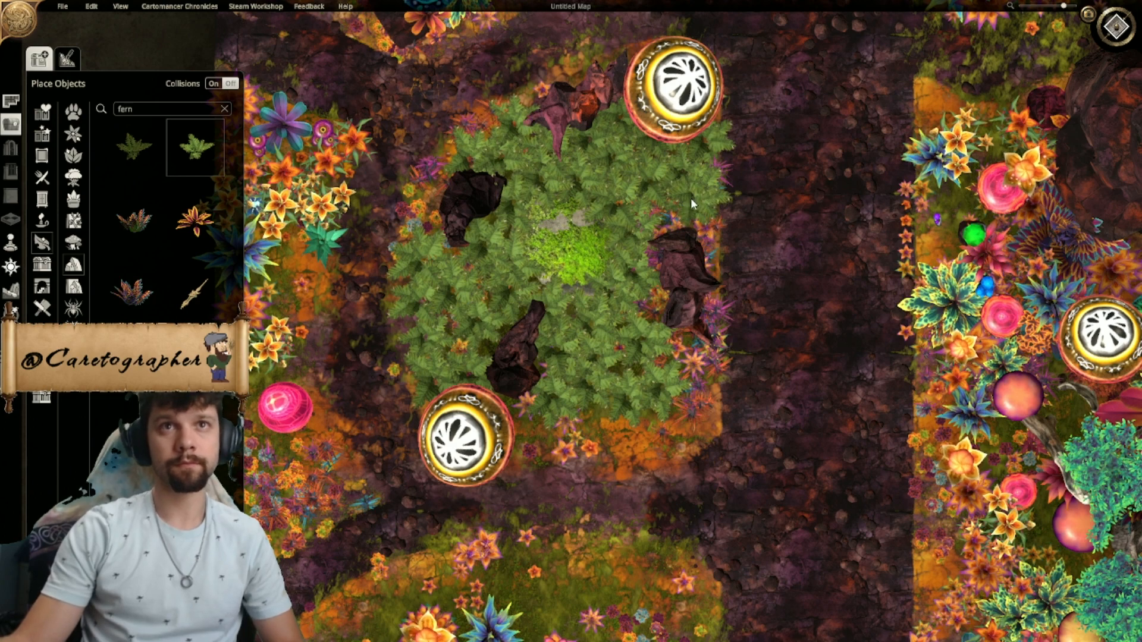
- Check the fern-filled clearing in perspective and from above, and undo all the green ferns around the mossy boulder
{"action": "scroll", "coordinate": [691, 197], "scroll_direction": "down", "scroll_amount": 5}
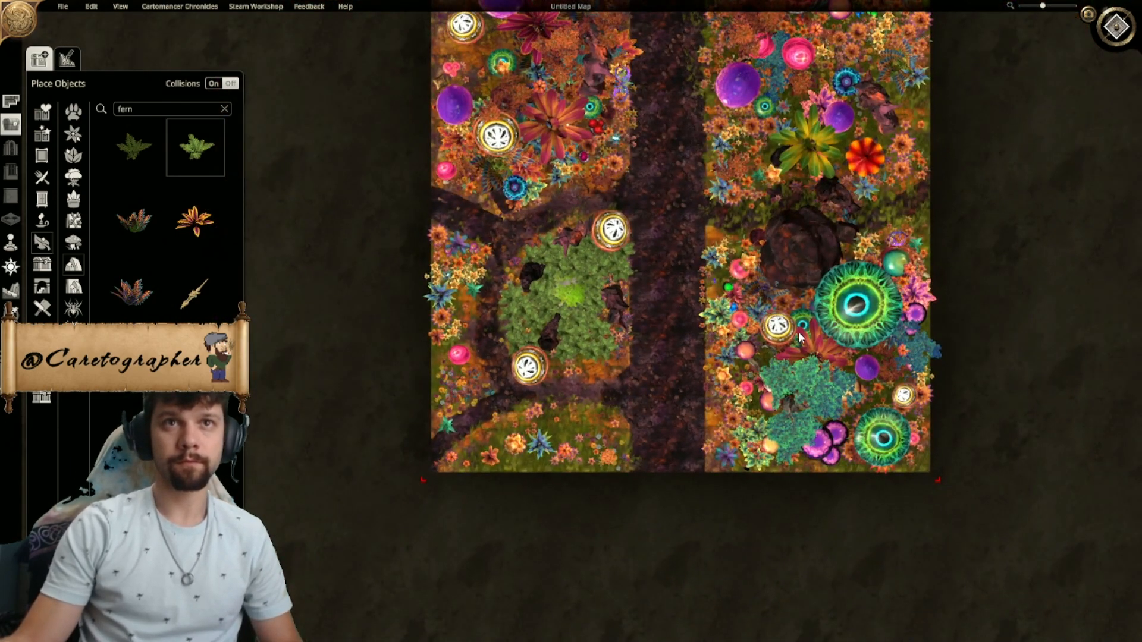
{"action": "left_click", "coordinate": [1136, 18]}
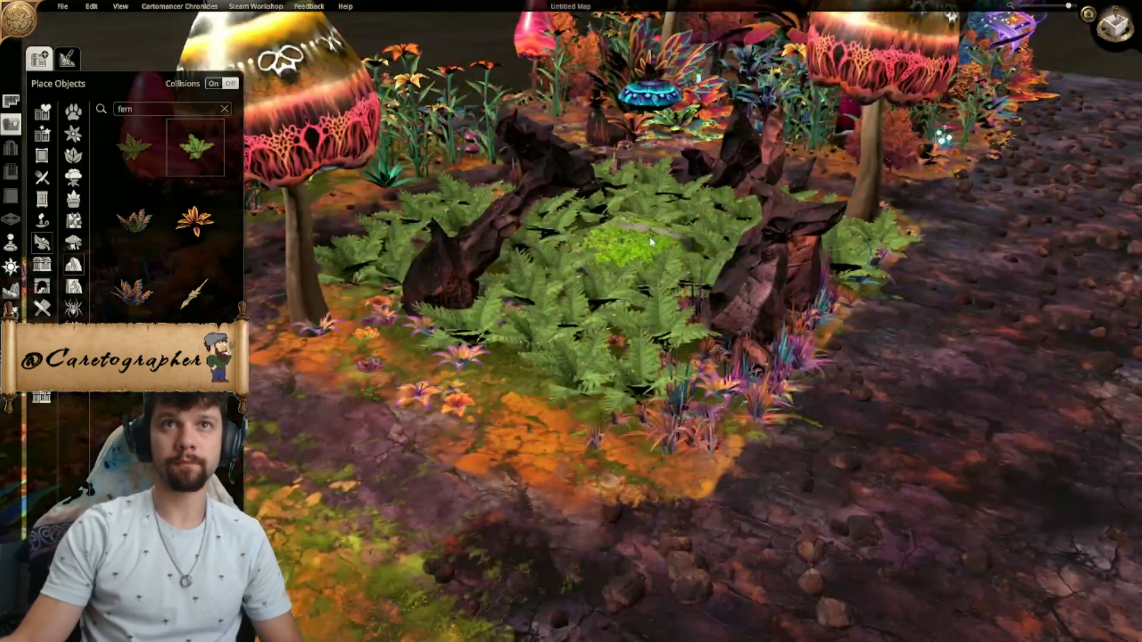
{"action": "scroll", "coordinate": [713, 336], "scroll_direction": "down", "scroll_amount": 5}
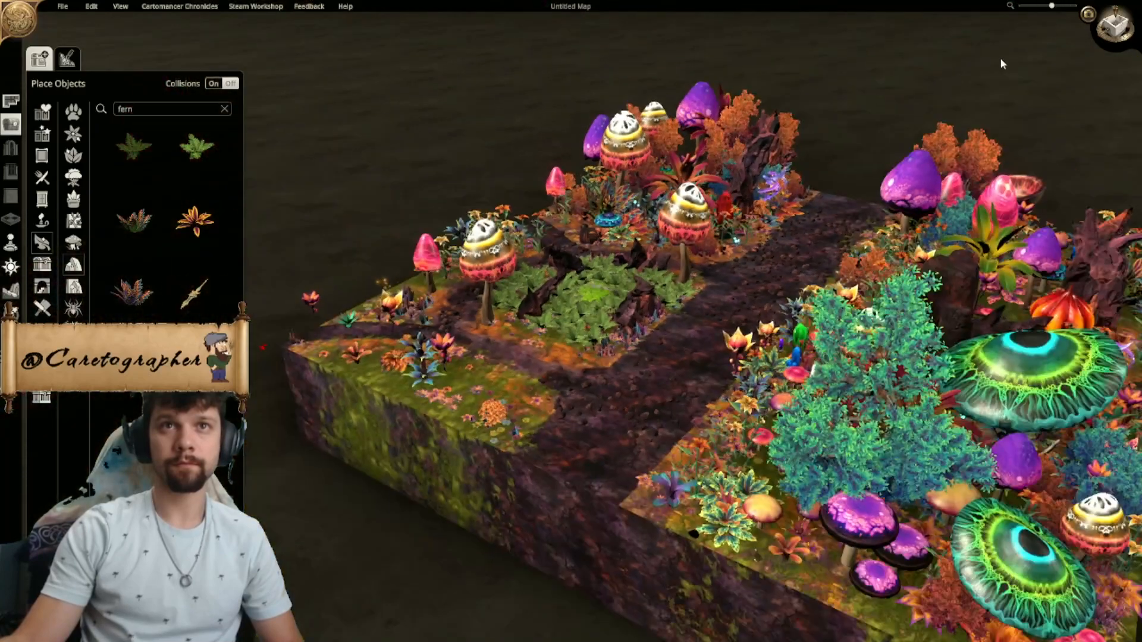
{"action": "scroll", "coordinate": [809, 477], "scroll_direction": "down", "scroll_amount": 4}
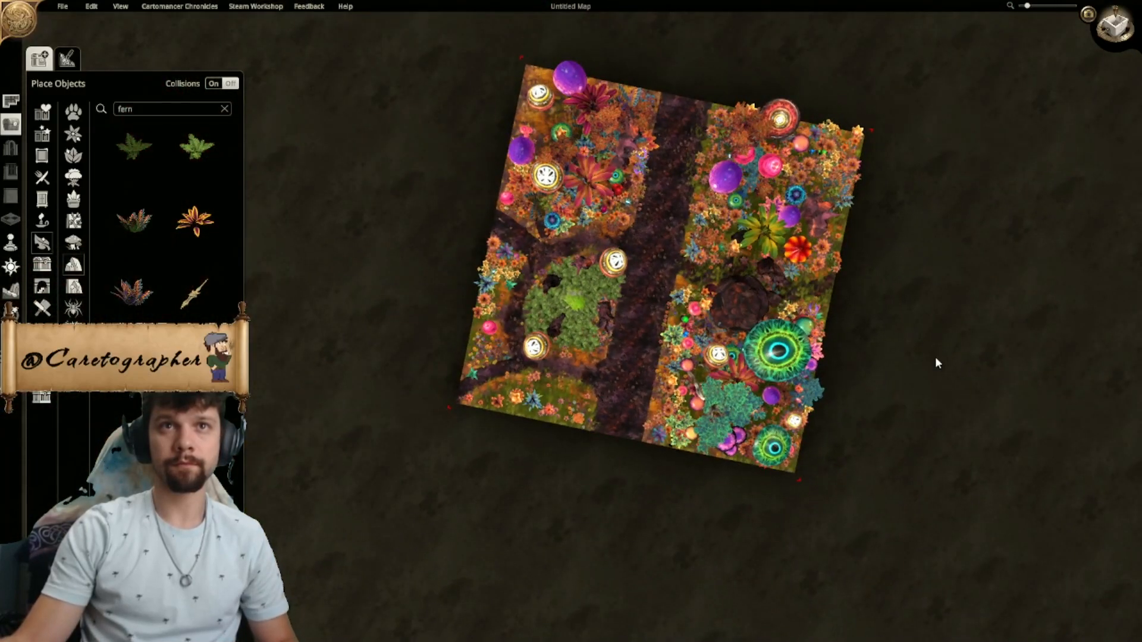
{"action": "left_click", "coordinate": [1121, 32]}
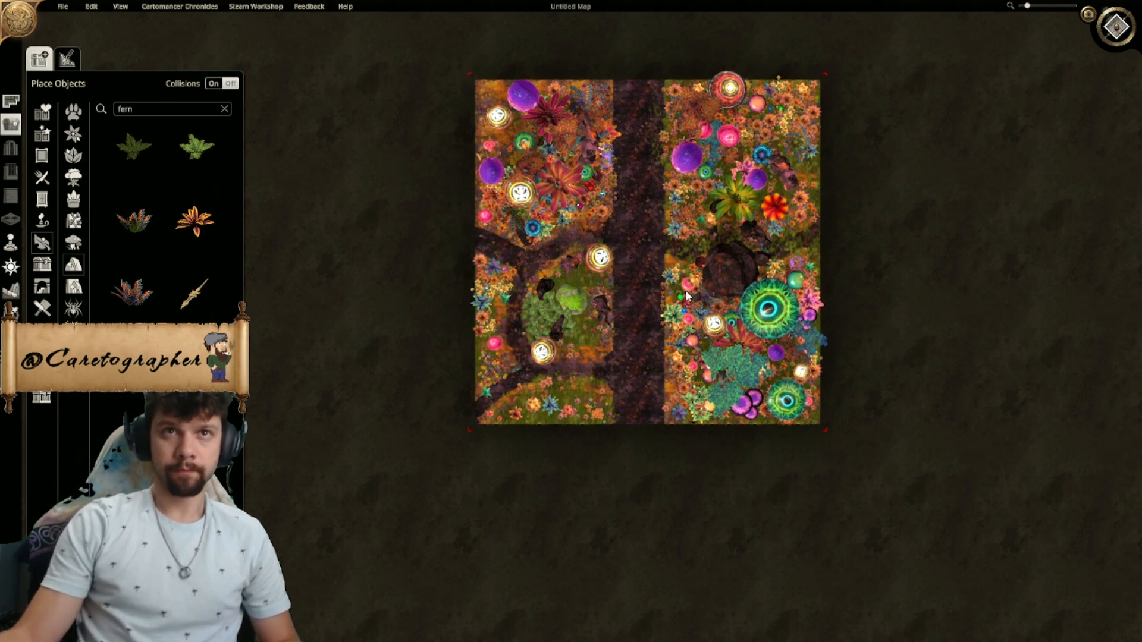
{"action": "key", "text": "ctrl+z"}
{"action": "key", "text": "ctrl+z"}
{"action": "key", "text": "ctrl+z"}
{"action": "key", "text": "ctrl+z"}
{"action": "key", "text": "ctrl+z"}
{"action": "key", "text": "ctrl+z"}
{"action": "key", "text": "ctrl+z"}
{"action": "key", "text": "ctrl+z"}
{"action": "key", "text": "ctrl+z"}
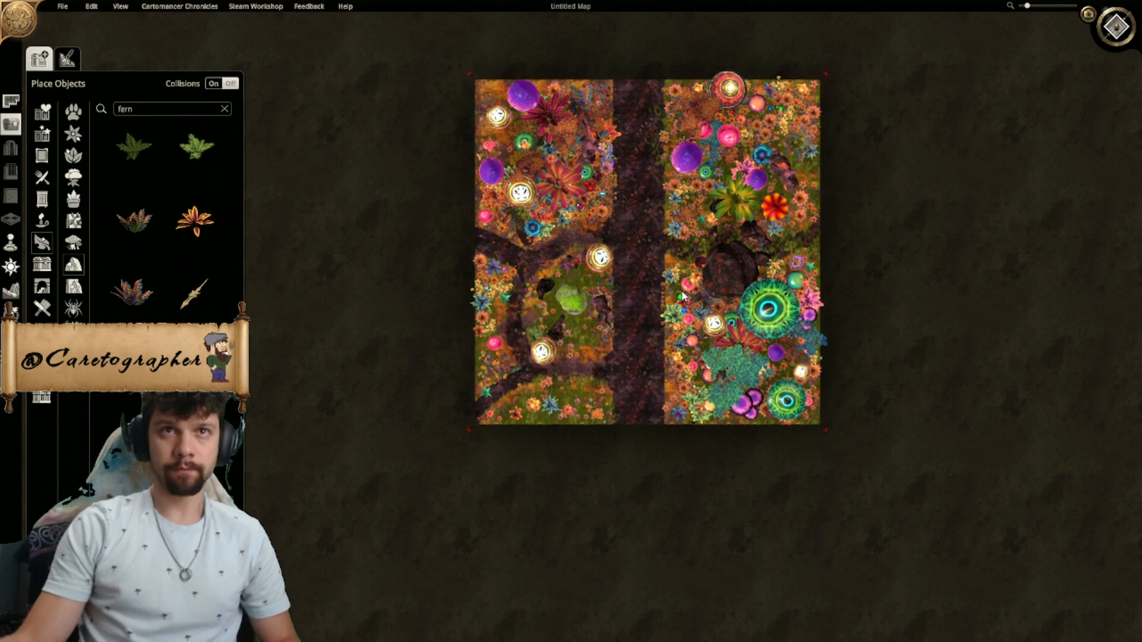
- Place multicoloured feathery ferns along the clearing's west side, at its southeast corner and beside the northeast mushroom and northern rocks
{"action": "scroll", "coordinate": [656, 319], "scroll_direction": "up", "scroll_amount": 5}
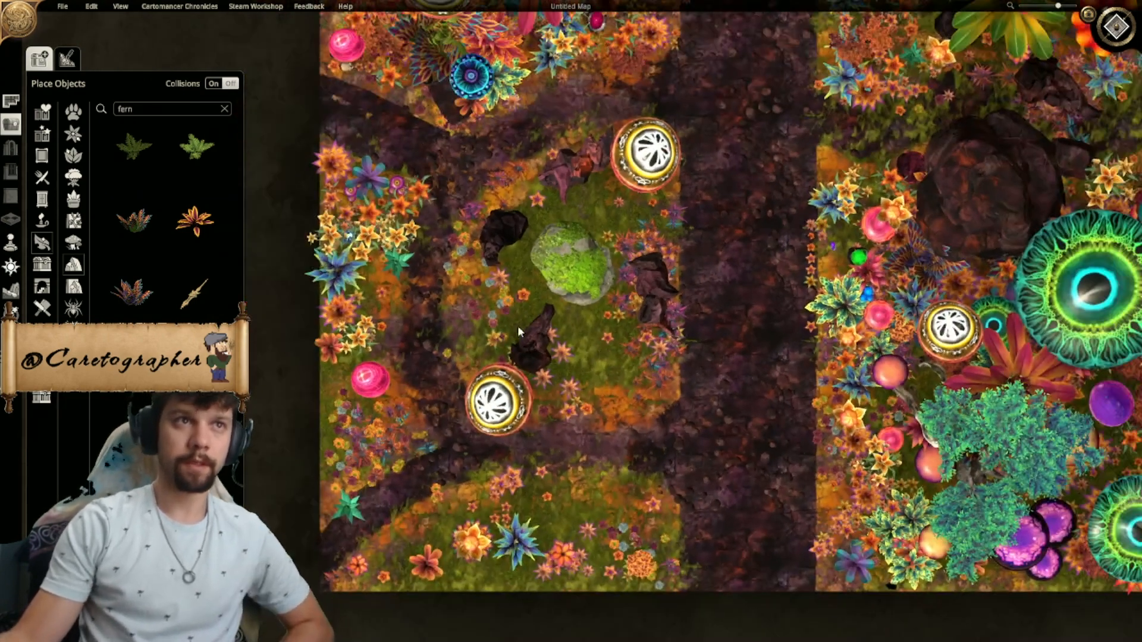
{"action": "left_click", "coordinate": [132, 221]}
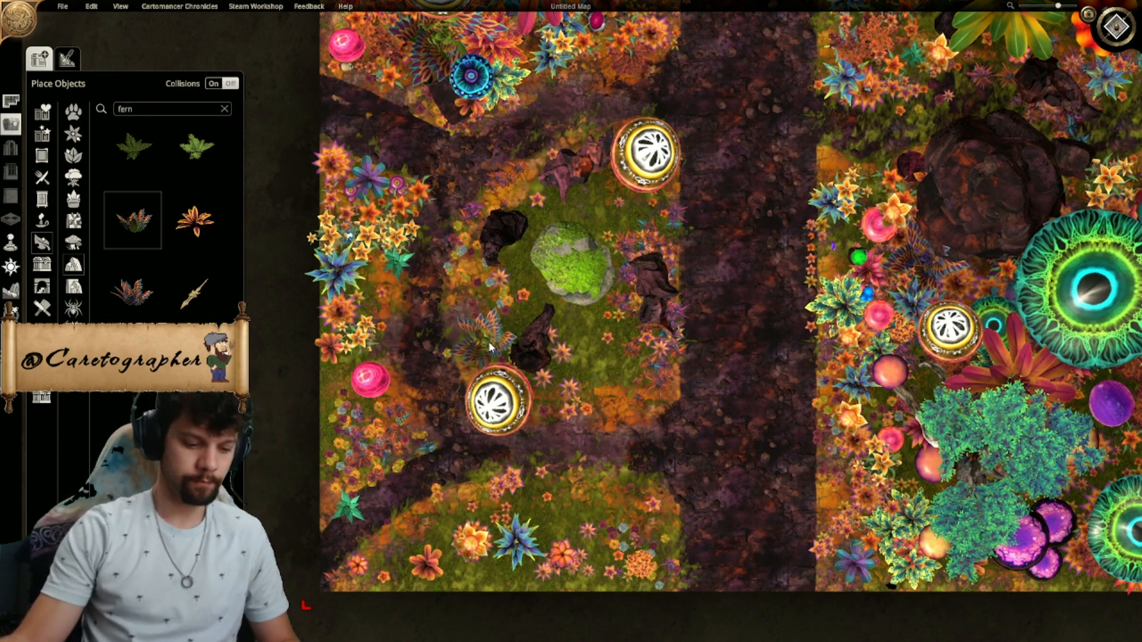
{"action": "left_click", "coordinate": [487, 344]}
{"action": "left_click", "coordinate": [483, 296]}
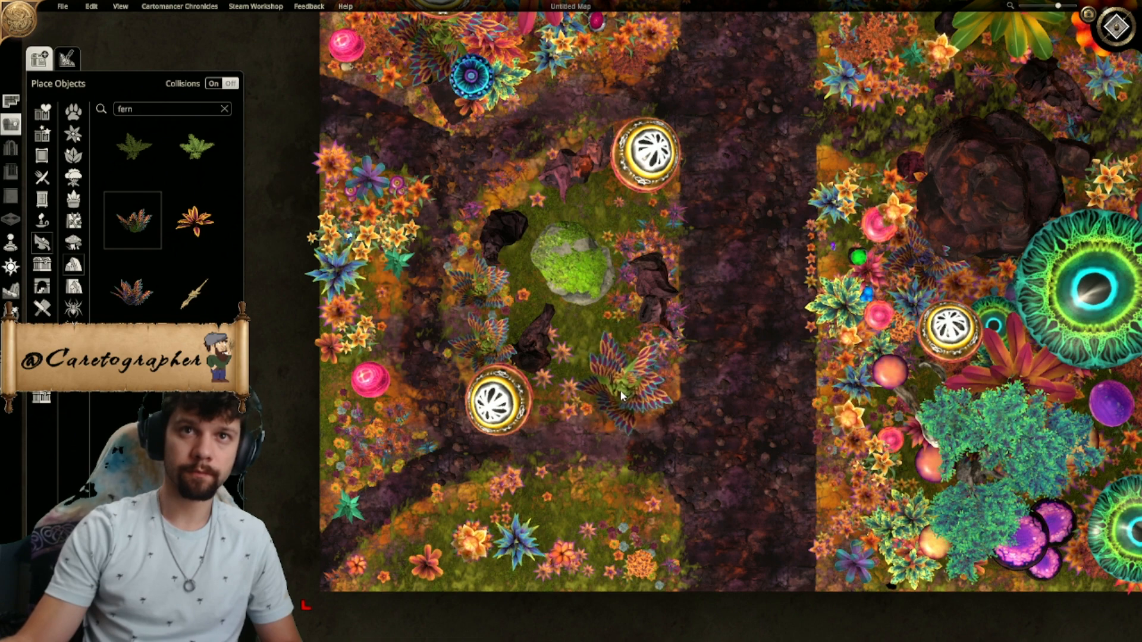
{"action": "left_click", "coordinate": [633, 396]}
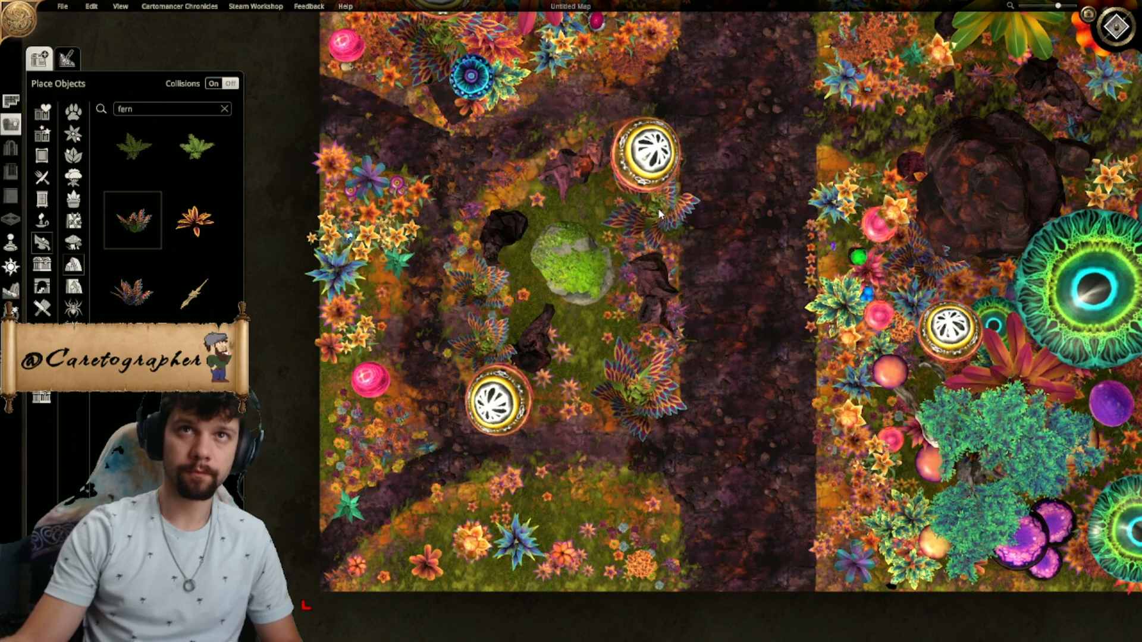
{"action": "left_click", "coordinate": [656, 210]}
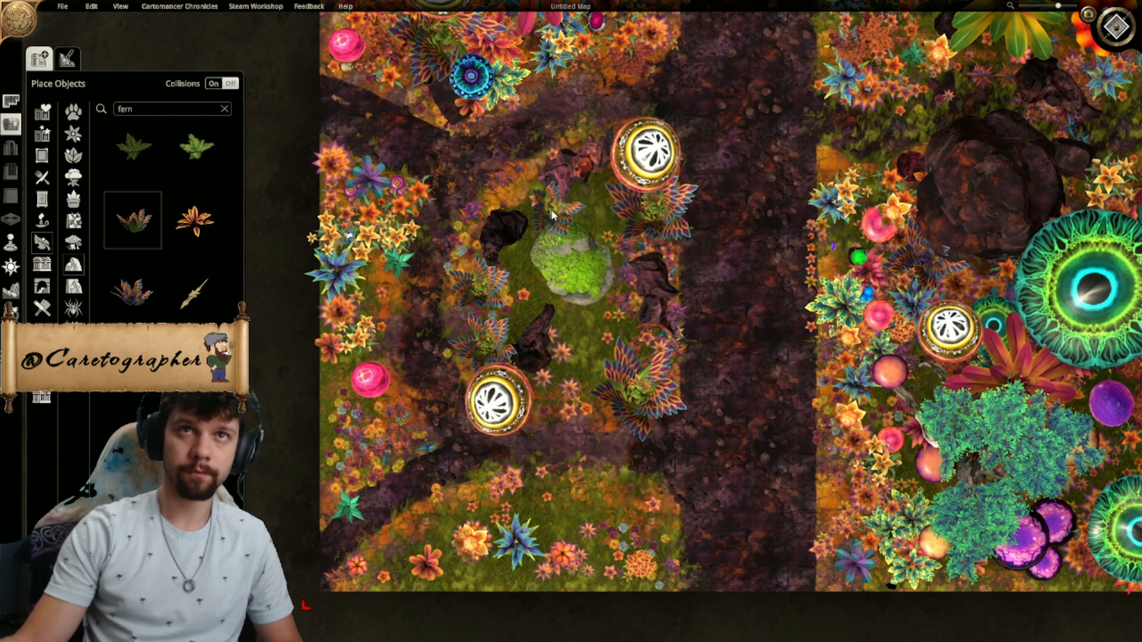
{"action": "left_click", "coordinate": [593, 192]}
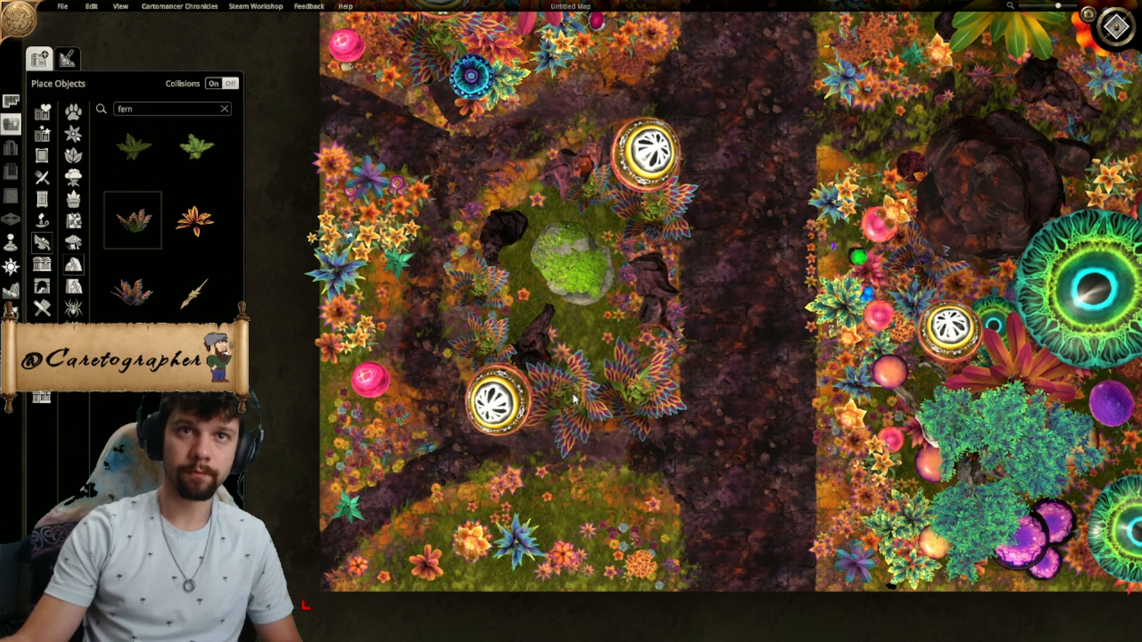
{"action": "left_click", "coordinate": [581, 392]}
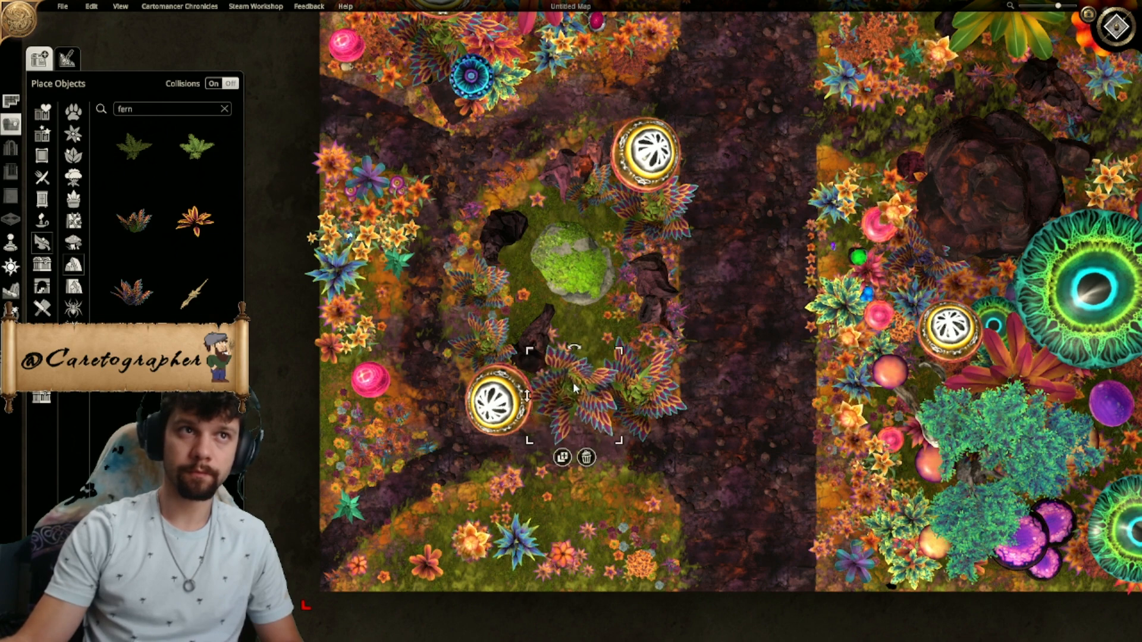
{"action": "left_click", "coordinate": [586, 457]}
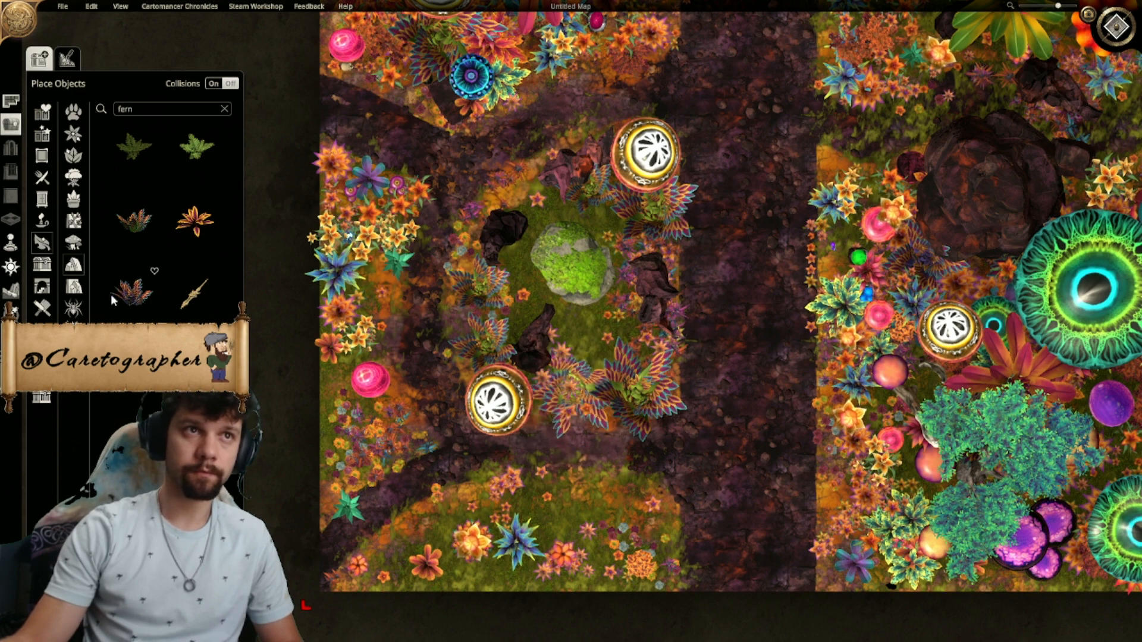
{"action": "right_click", "coordinate": [567, 389]}
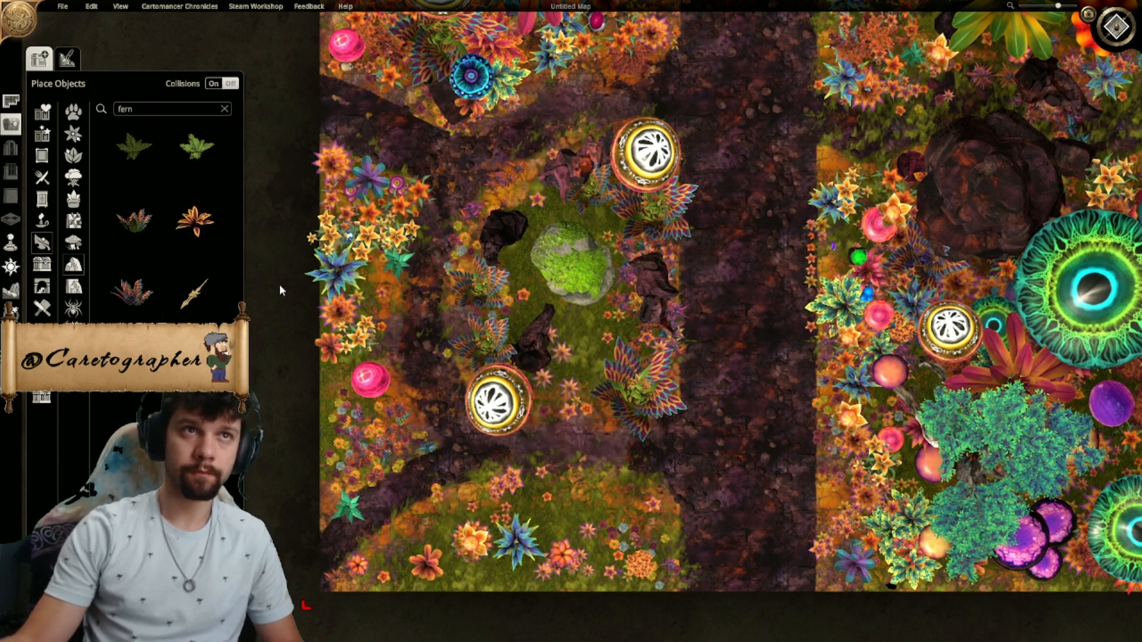
- Place a large orange and purple Fey Fern beside the clearing's southwest mushroom and a smaller copy between the northern dark rocks
{"action": "left_click", "coordinate": [189, 221]}
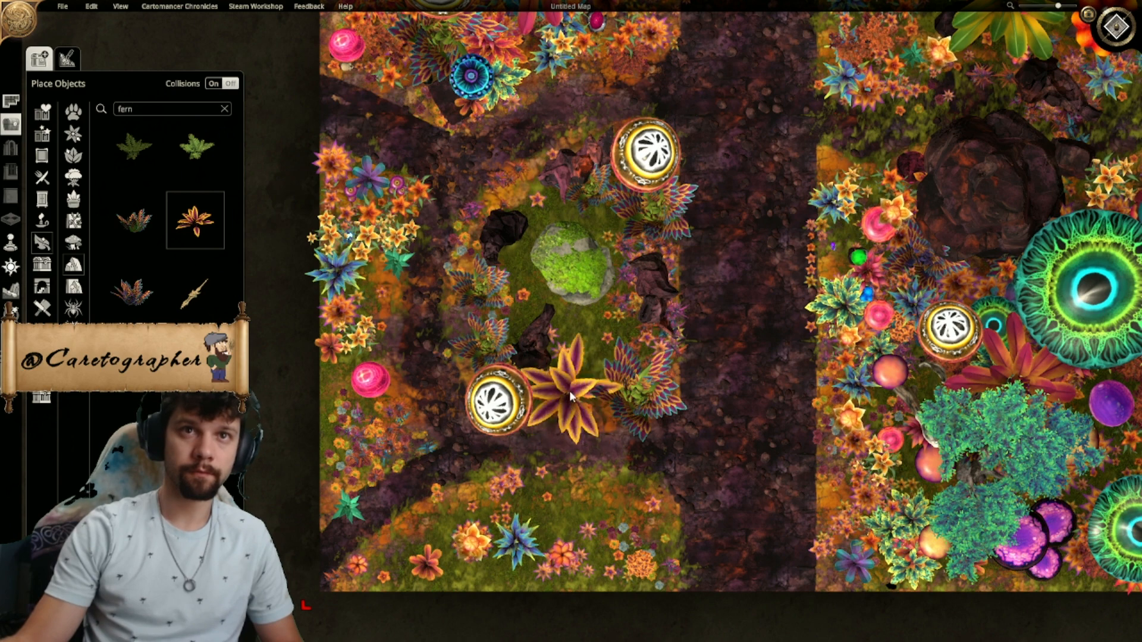
{"action": "left_click", "coordinate": [578, 387]}
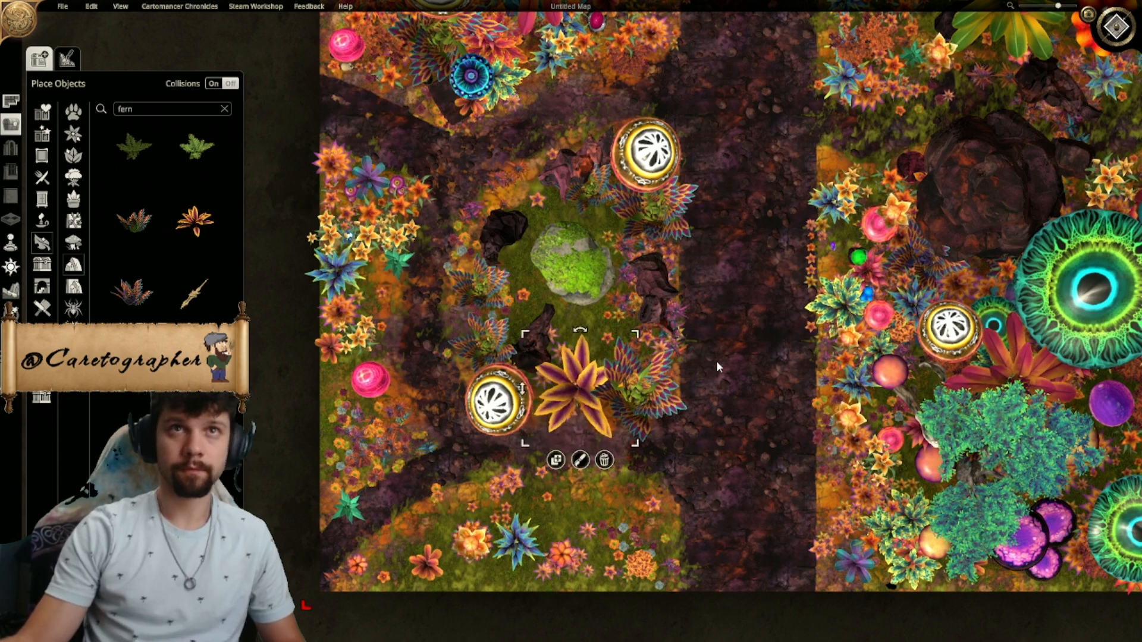
{"action": "left_click", "coordinate": [556, 460]}
{"action": "left_click", "coordinate": [533, 195]}
{"action": "left_click_drag", "start_coordinate": [590, 144], "coordinate": [563, 173]}
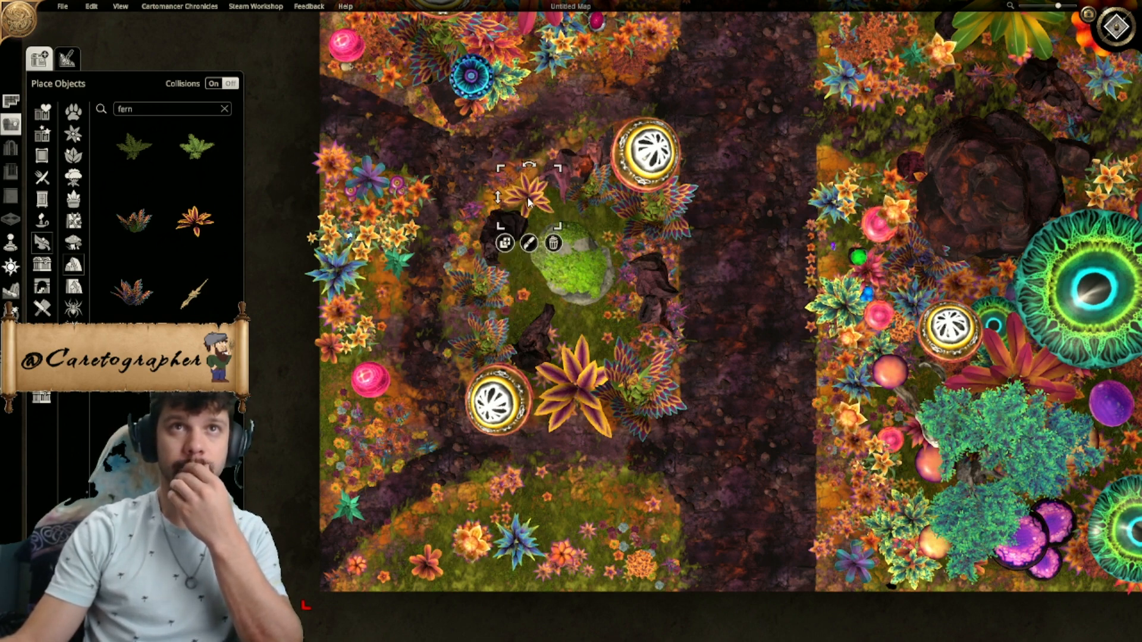
{"action": "left_click", "coordinate": [724, 270]}
- Examine the whole map from above, comparing the finished clearing with the road edges and the flower beds opposite
{"action": "right_click_drag", "start_coordinate": [739, 270], "coordinate": [748, 214]}
{"action": "scroll", "coordinate": [748, 214], "scroll_direction": "down", "scroll_amount": 4}
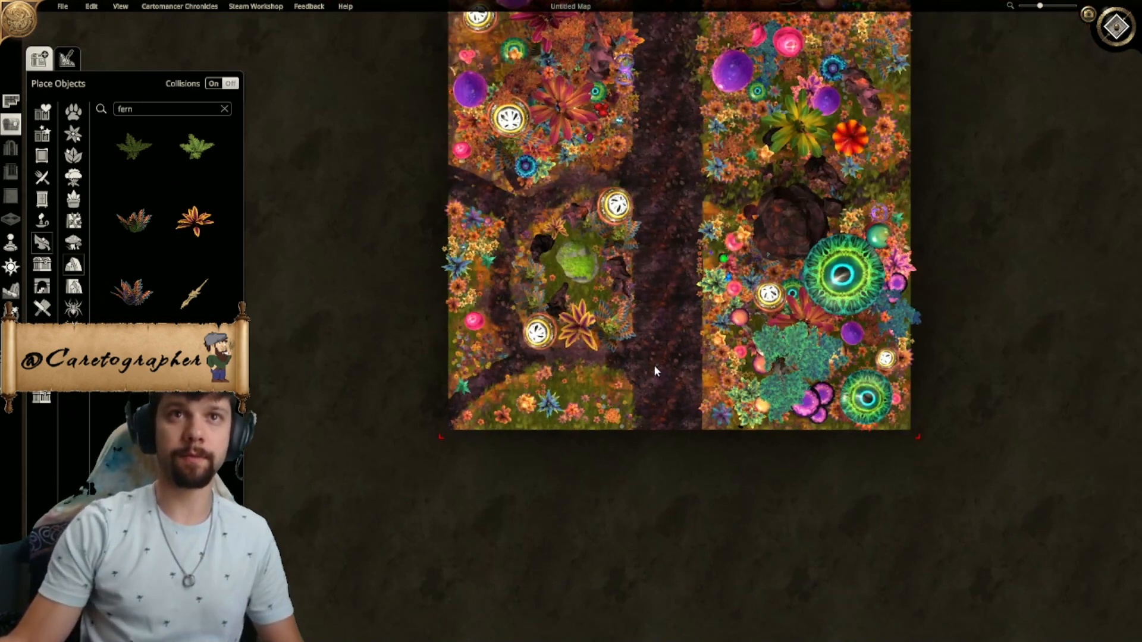
{"action": "scroll", "coordinate": [648, 361], "scroll_direction": "up", "scroll_amount": 3}
{"action": "right_click_drag", "start_coordinate": [628, 352], "coordinate": [583, 334]}
{"action": "scroll", "coordinate": [678, 310], "scroll_direction": "up", "scroll_amount": 2}
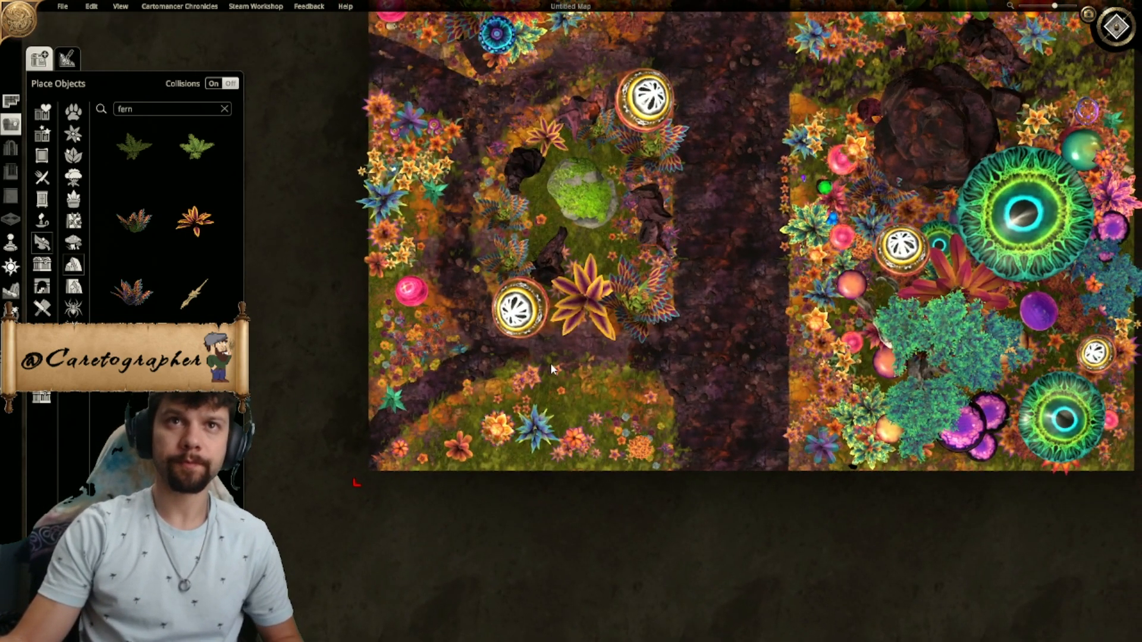
{"action": "right_click_drag", "start_coordinate": [708, 361], "coordinate": [657, 414]}
{"action": "scroll", "coordinate": [661, 441], "scroll_direction": "down", "scroll_amount": 4}
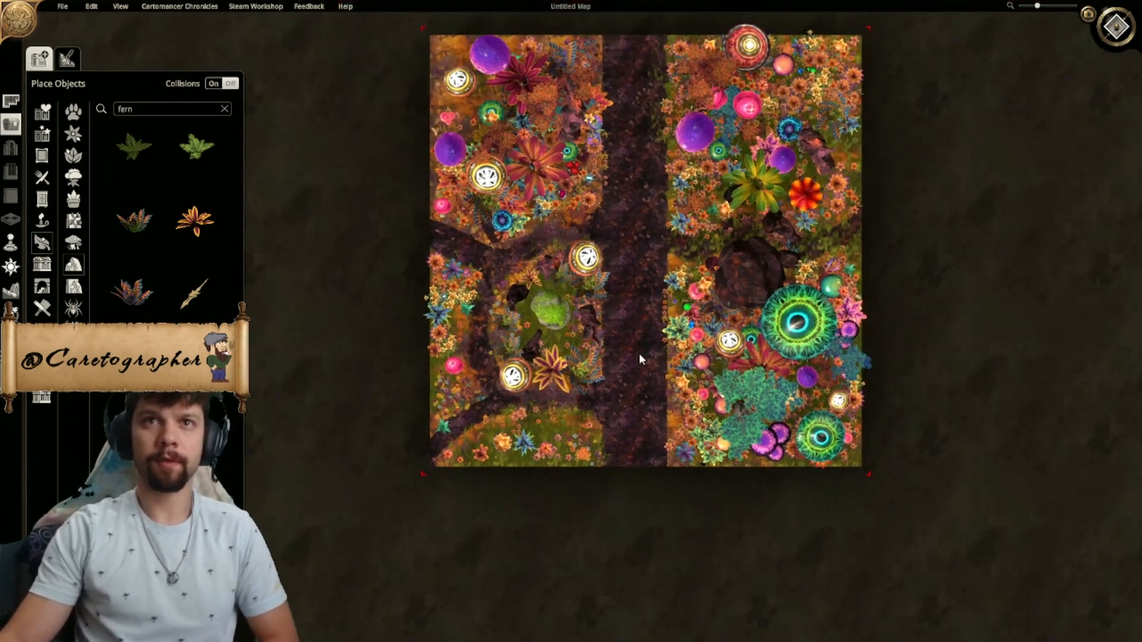
{"action": "scroll", "coordinate": [602, 377], "scroll_direction": "up", "scroll_amount": 5}
{"action": "scroll", "coordinate": [613, 373], "scroll_direction": "up", "scroll_amount": 3}
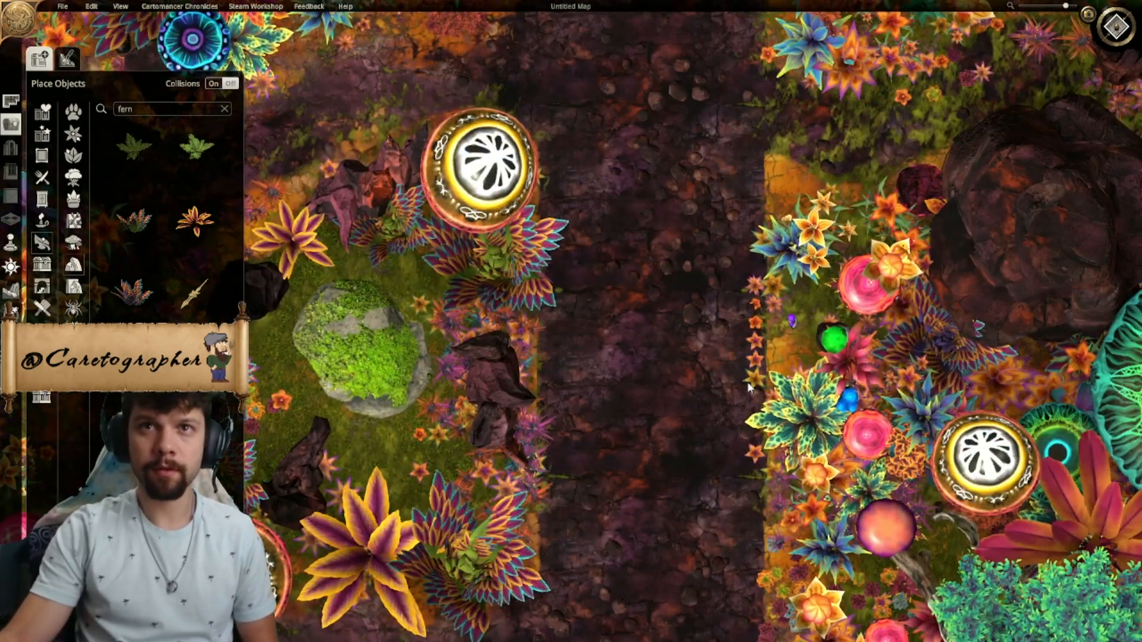
{"action": "right_click_drag", "start_coordinate": [750, 387], "coordinate": [674, 346]}
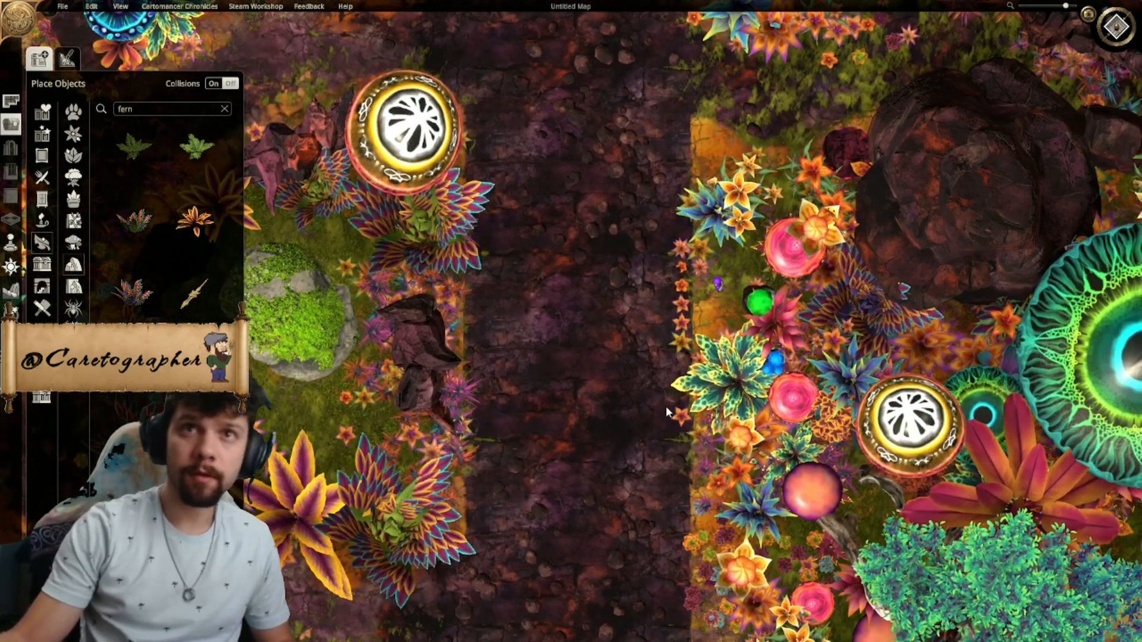
{"action": "scroll", "coordinate": [670, 401], "scroll_direction": "down", "scroll_amount": 1}
{"action": "scroll", "coordinate": [670, 402], "scroll_direction": "down", "scroll_amount": 3}
{"action": "right_click_drag", "start_coordinate": [668, 402], "coordinate": [629, 406]}
{"action": "scroll", "coordinate": [629, 405], "scroll_direction": "up", "scroll_amount": 2}
- Paint dark green grass terrain along the road's east edge opposite the clearing, using the smallest brush size and lowest strength
{"action": "left_click", "coordinate": [12, 290]}
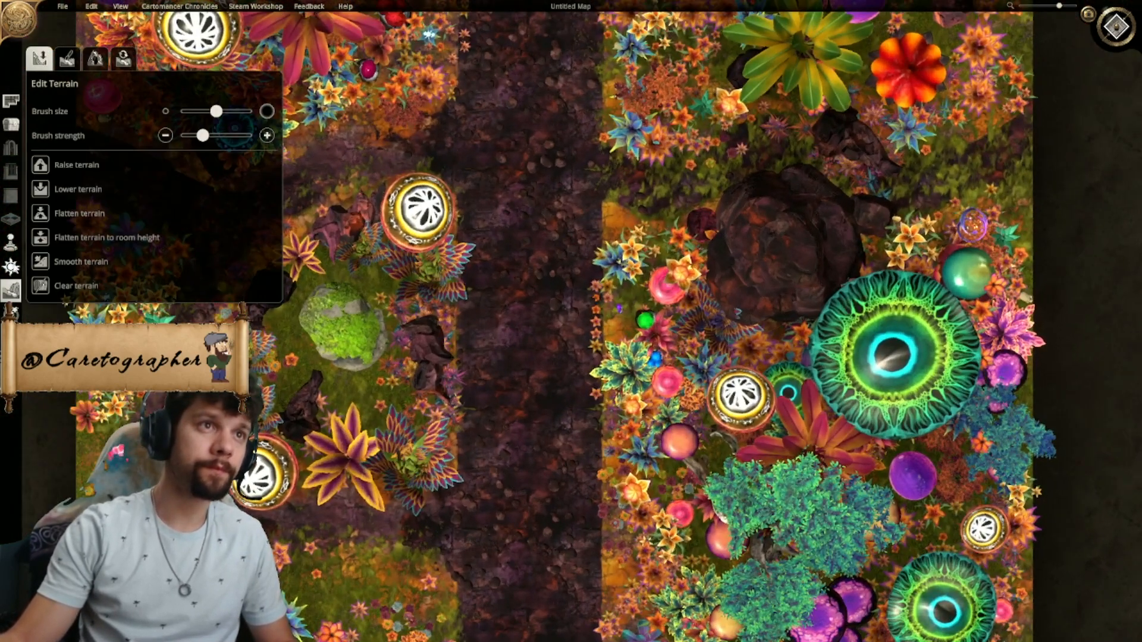
{"action": "left_click", "coordinate": [67, 58]}
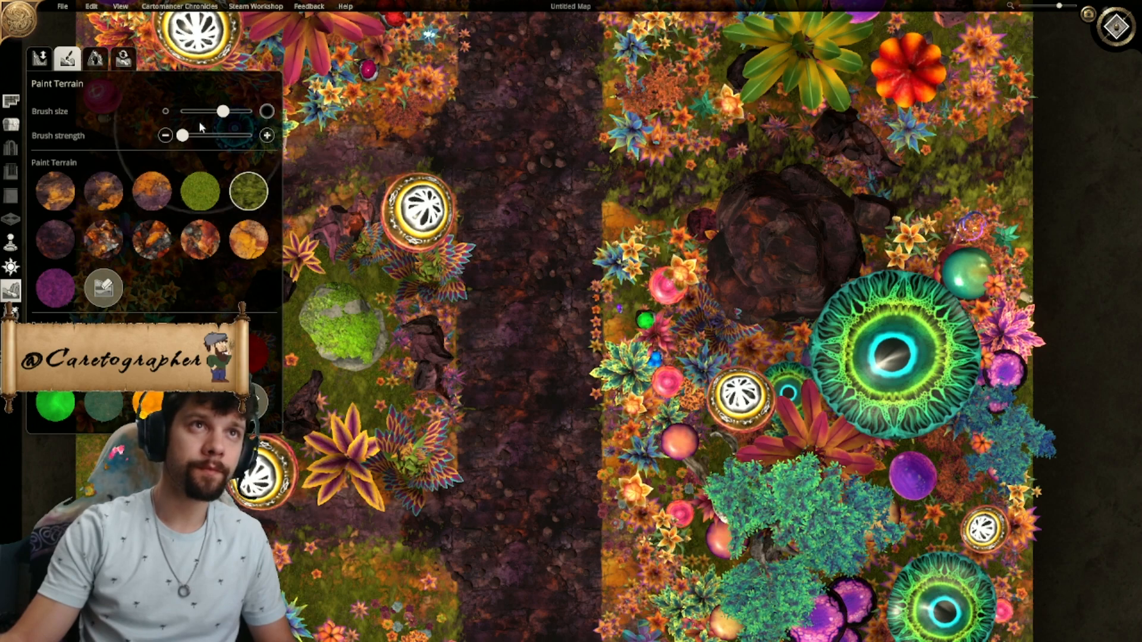
{"action": "scroll", "coordinate": [582, 232], "scroll_direction": "up", "scroll_amount": 5}
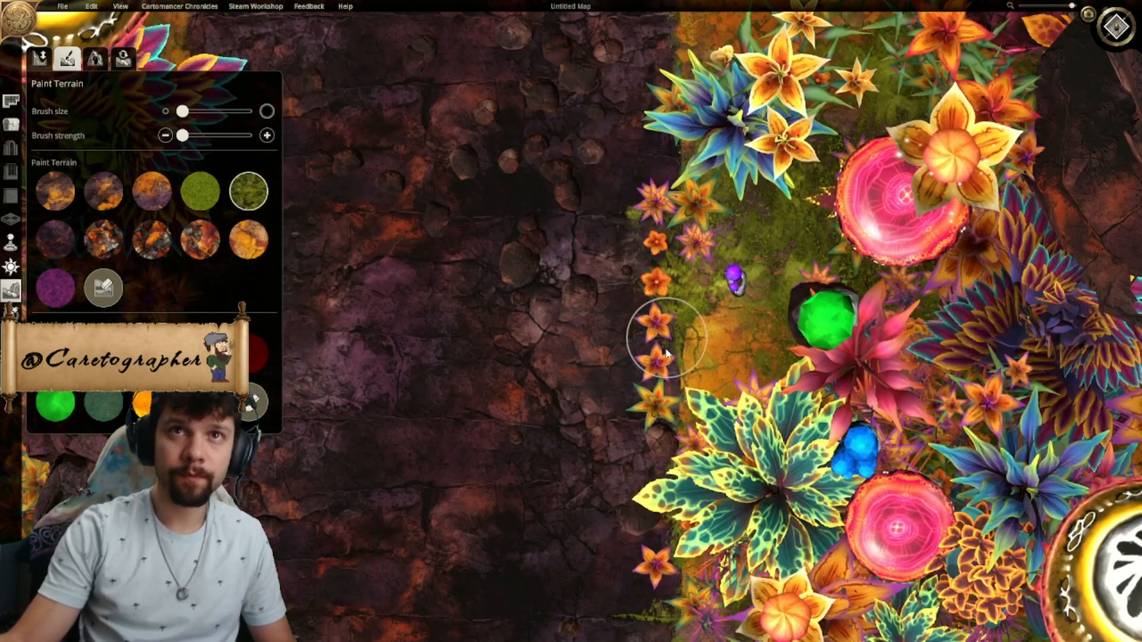
{"action": "right_click_drag", "start_coordinate": [678, 601], "coordinate": [636, 364]}
{"action": "scroll", "coordinate": [636, 365], "scroll_direction": "down", "scroll_amount": 4}
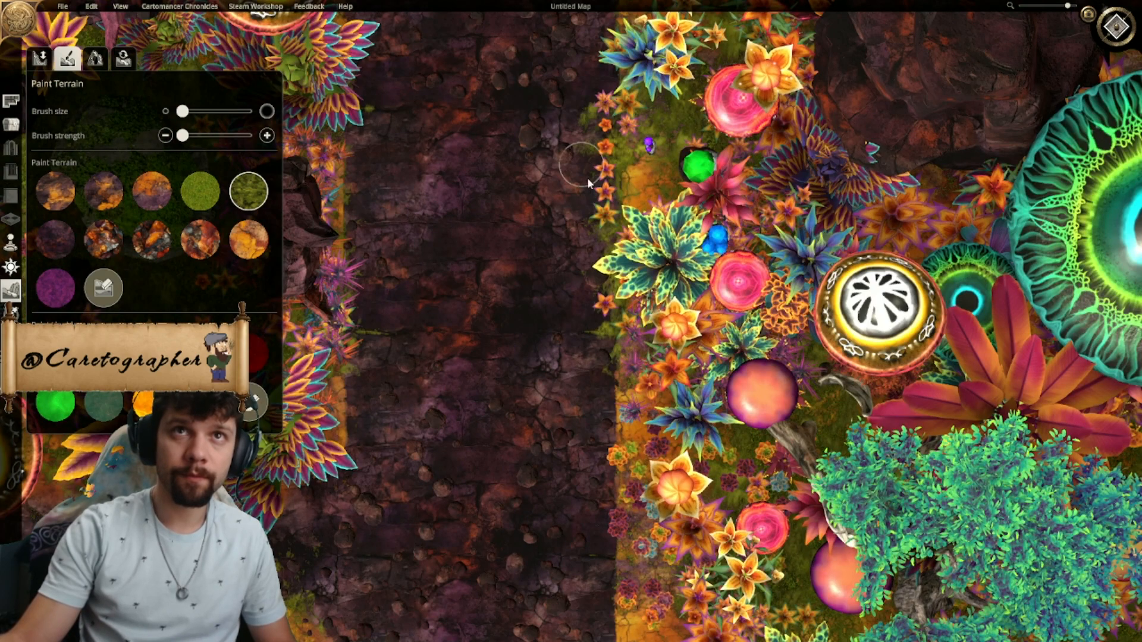
{"action": "scroll", "coordinate": [612, 352], "scroll_direction": "down", "scroll_amount": 5}
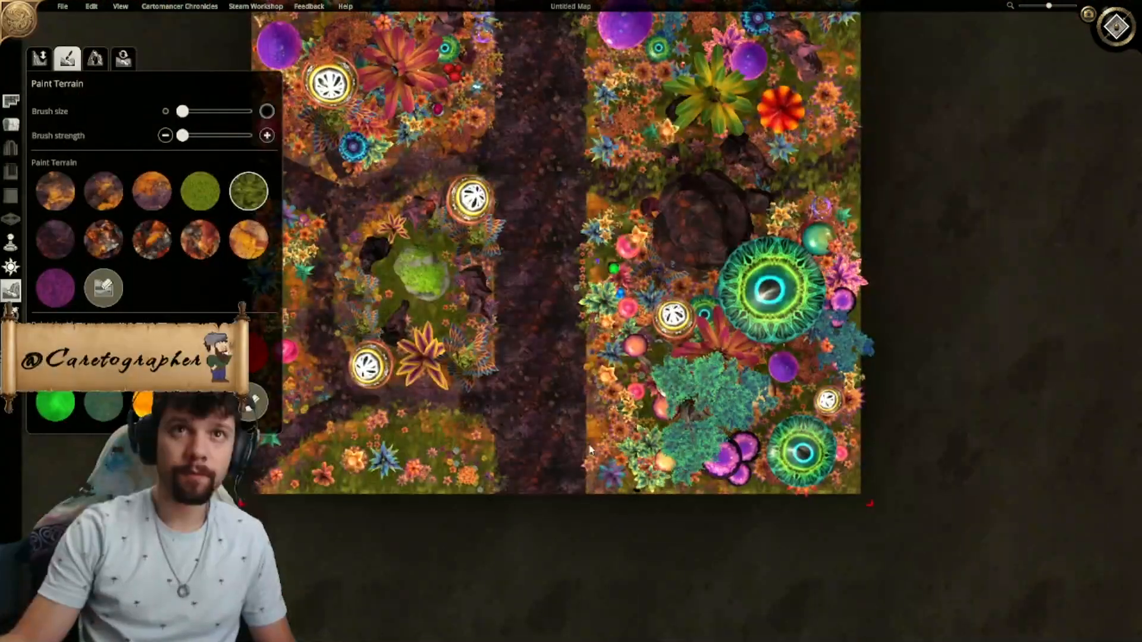
- Paint the same dark green grass in patches along the road edges from the clearing up to the map's northern border
{"action": "scroll", "coordinate": [563, 462], "scroll_direction": "up", "scroll_amount": 5}
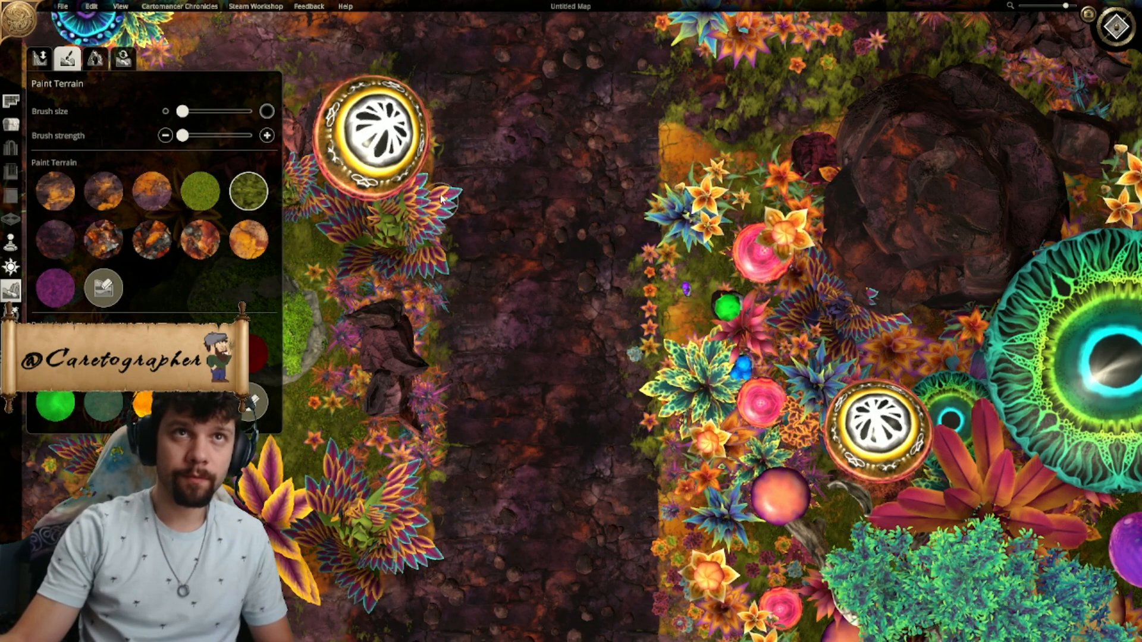
{"action": "mouse_move", "coordinate": [455, 169]}
{"action": "right_mouse_down"}
{"action": "mouse_move", "coordinate": [474, 237]}
{"action": "mouse_move", "coordinate": [477, 497]}
{"action": "right_mouse_up"}
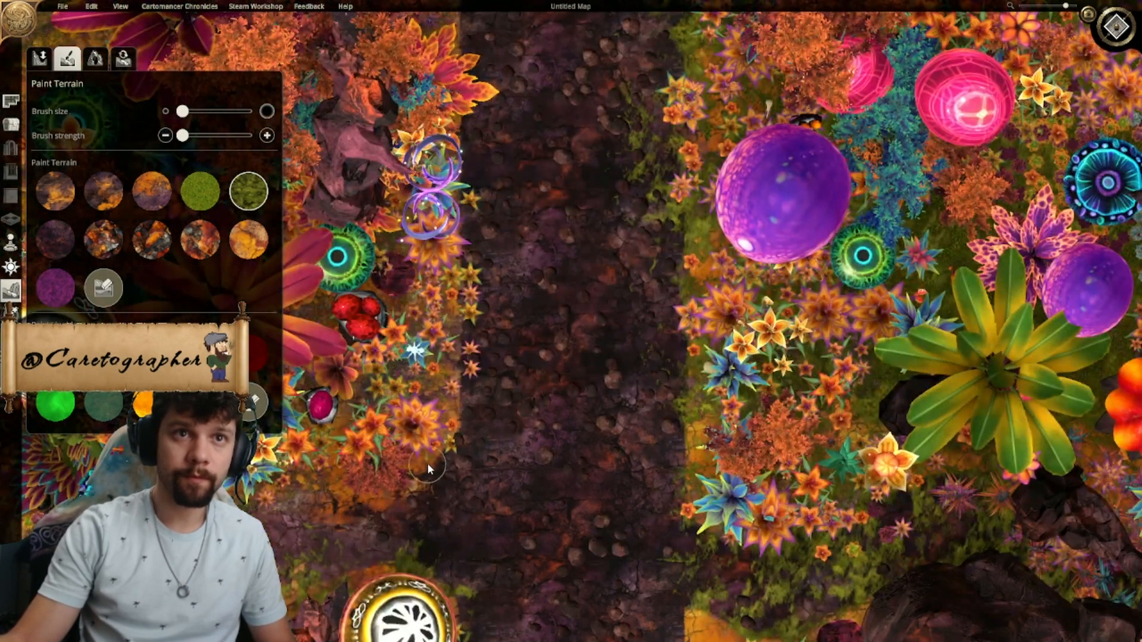
{"action": "right_click_drag", "start_coordinate": [468, 146], "coordinate": [442, 490]}
{"action": "left_click_drag", "start_coordinate": [434, 455], "coordinate": [426, 173]}
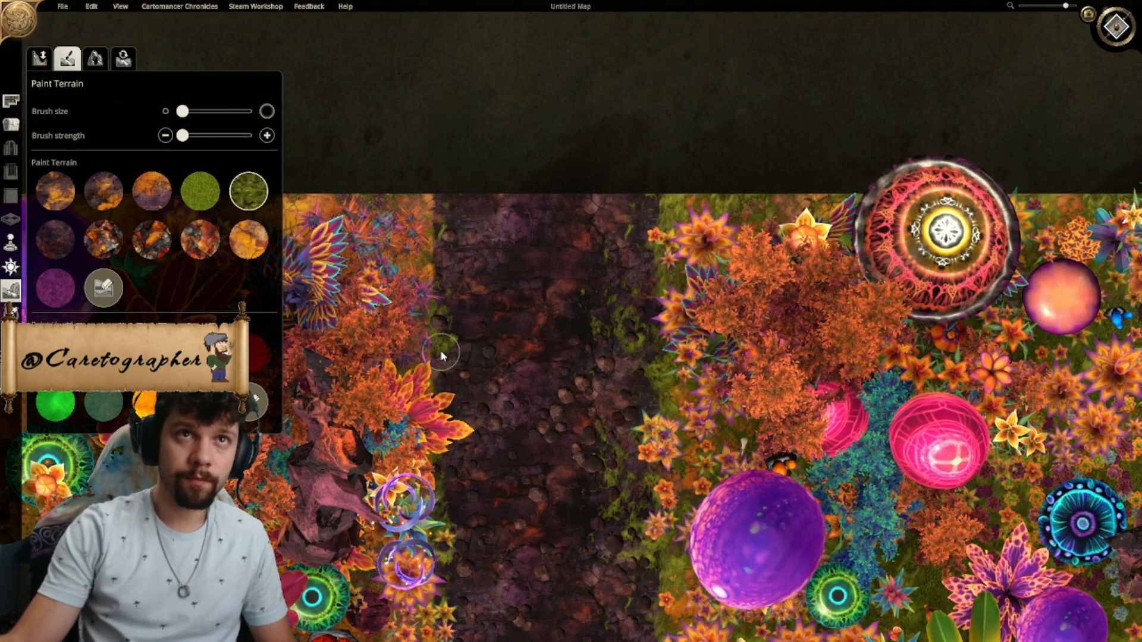
- Paint dark green grass in thin patches along the road's east edge from the northern flower beds down to the map's southern border
{"action": "right_click_drag", "start_coordinate": [576, 594], "coordinate": [580, 535]}
{"action": "scroll", "coordinate": [581, 536], "scroll_direction": "down", "scroll_amount": 5}
{"action": "right_click_drag", "start_coordinate": [624, 588], "coordinate": [607, 371]}
{"action": "right_click_drag", "start_coordinate": [631, 457], "coordinate": [617, 419]}
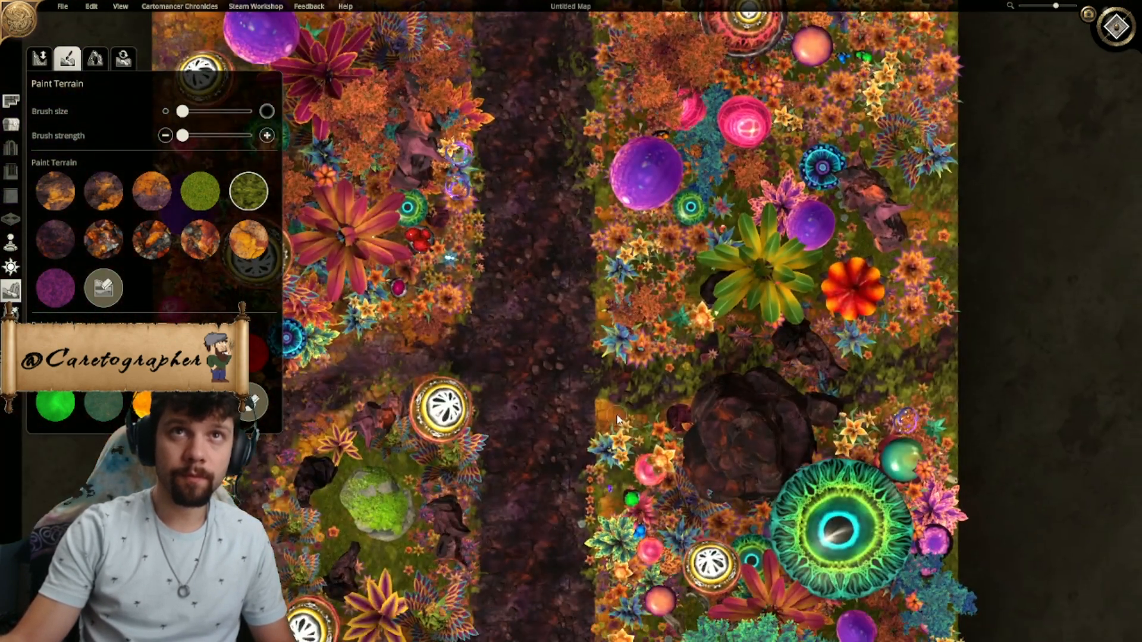
{"action": "right_click_drag", "start_coordinate": [560, 469], "coordinate": [563, 19]}
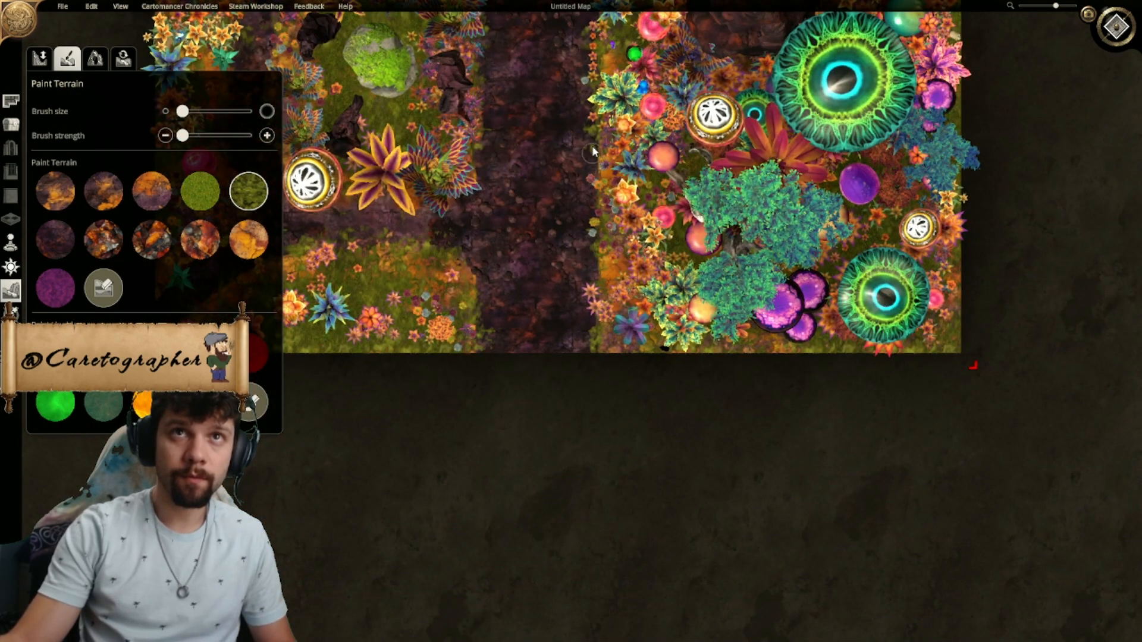
{"action": "scroll", "coordinate": [470, 392], "scroll_direction": "down", "scroll_amount": 5}
{"action": "right_click_drag", "start_coordinate": [557, 395], "coordinate": [541, 580]}
{"action": "right_click_drag", "start_coordinate": [602, 379], "coordinate": [628, 310]}
{"action": "right_click_drag", "start_coordinate": [626, 376], "coordinate": [595, 367]}
- Paint dark green grass with a slightly larger brush over the side path curving around the clearing's west side
{"action": "scroll", "coordinate": [593, 192], "scroll_direction": "up", "scroll_amount": 3}
{"action": "right_click_drag", "start_coordinate": [596, 191], "coordinate": [742, 196]}
{"action": "scroll", "coordinate": [738, 195], "scroll_direction": "up", "scroll_amount": 2}
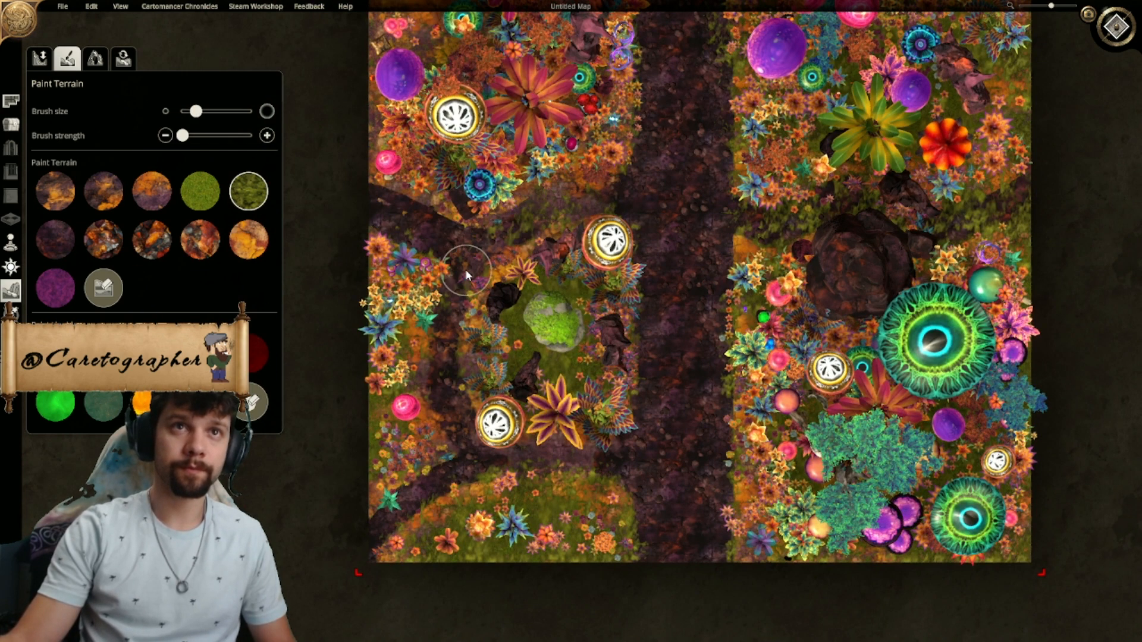
{"action": "mouse_move", "coordinate": [398, 219]}
{"action": "left_mouse_down"}
{"action": "mouse_move", "coordinate": [467, 277]}
{"action": "mouse_move", "coordinate": [459, 428]}
{"action": "left_mouse_up"}
{"action": "mouse_move", "coordinate": [467, 469]}
{"action": "left_mouse_down"}
{"action": "mouse_move", "coordinate": [394, 519]}
{"action": "mouse_move", "coordinate": [467, 485]}
{"action": "mouse_move", "coordinate": [566, 468]}
{"action": "mouse_move", "coordinate": [446, 469]}
{"action": "left_mouse_up"}
{"action": "scroll", "coordinate": [519, 397], "scroll_direction": "down", "scroll_amount": 3}
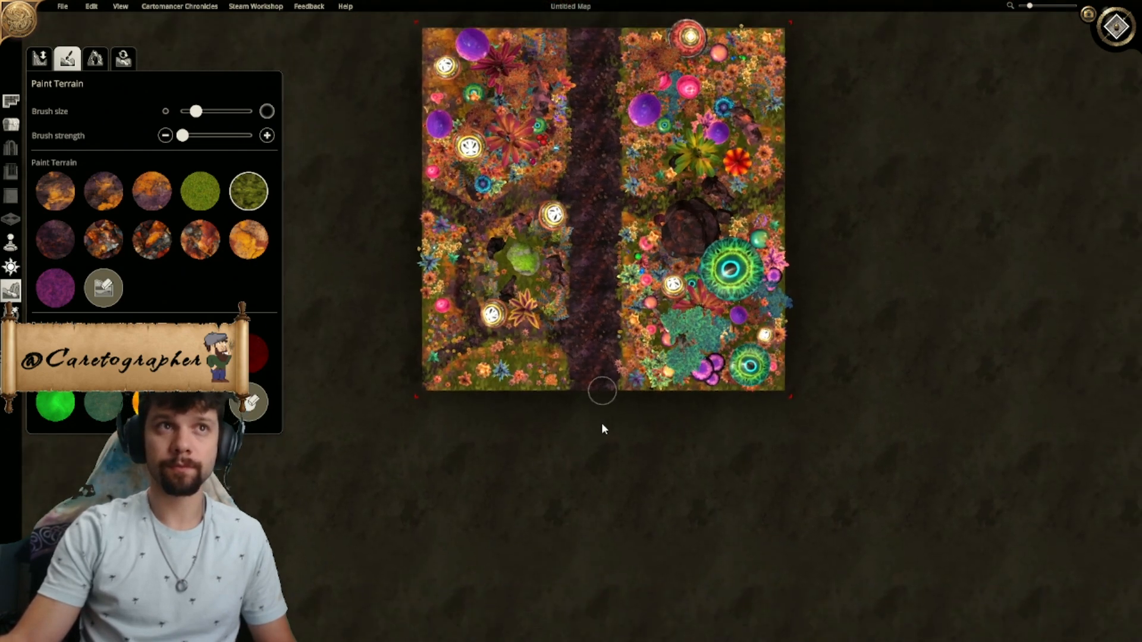
{"action": "left_click", "coordinate": [12, 124]}
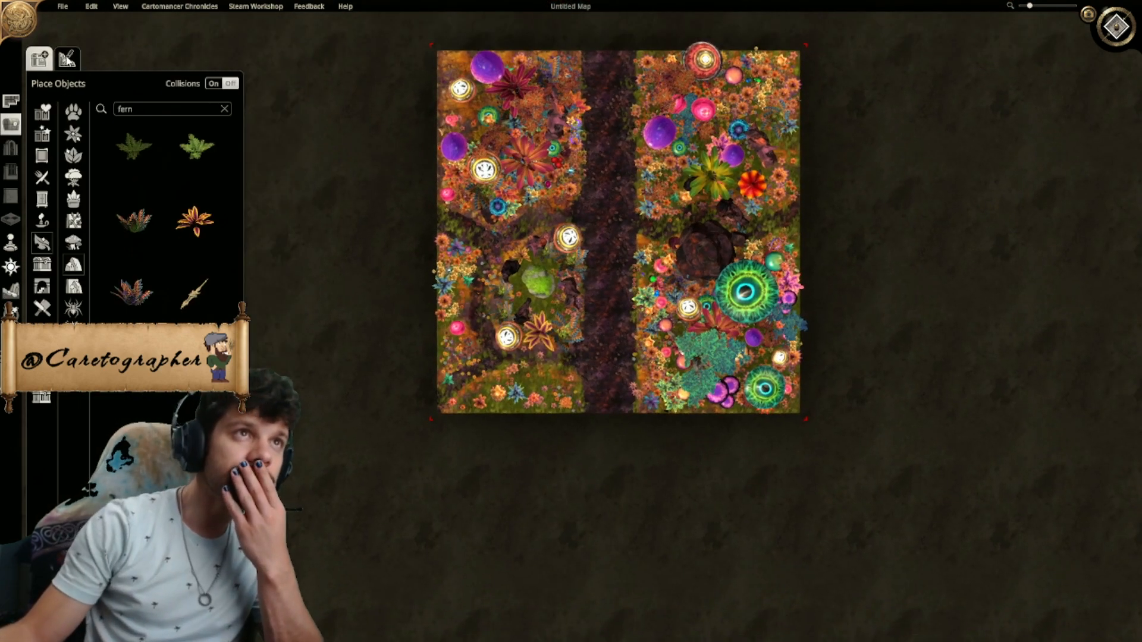
{"action": "left_click", "coordinate": [67, 58]}
{"action": "scroll", "coordinate": [145, 248], "scroll_direction": "down", "scroll_amount": 10}
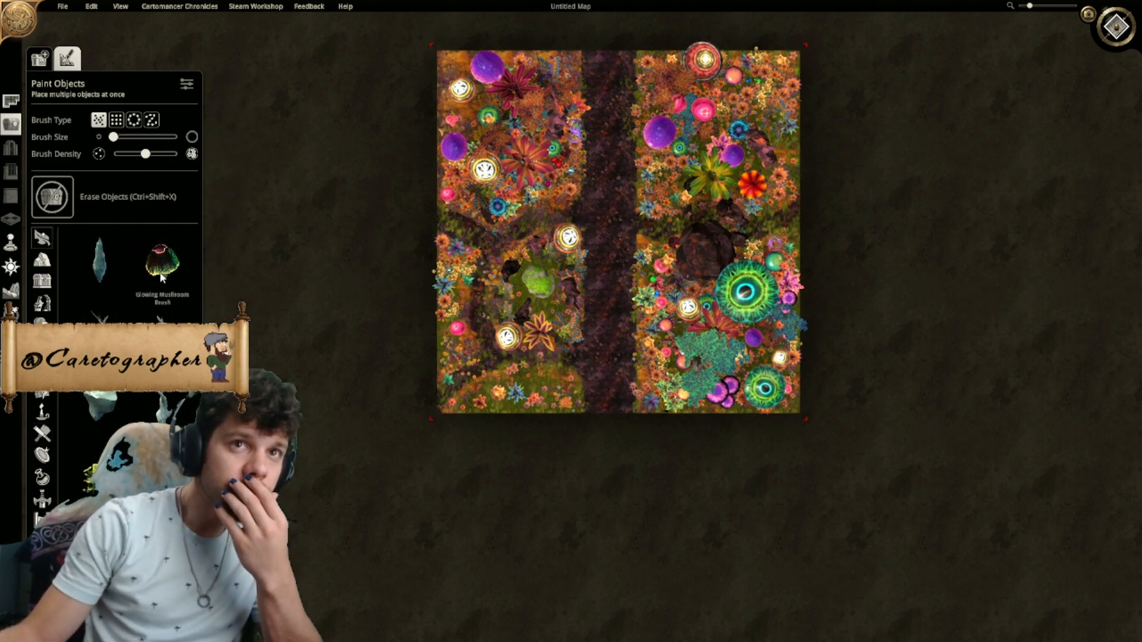
{"action": "scroll", "coordinate": [163, 275], "scroll_direction": "down", "scroll_amount": 3}
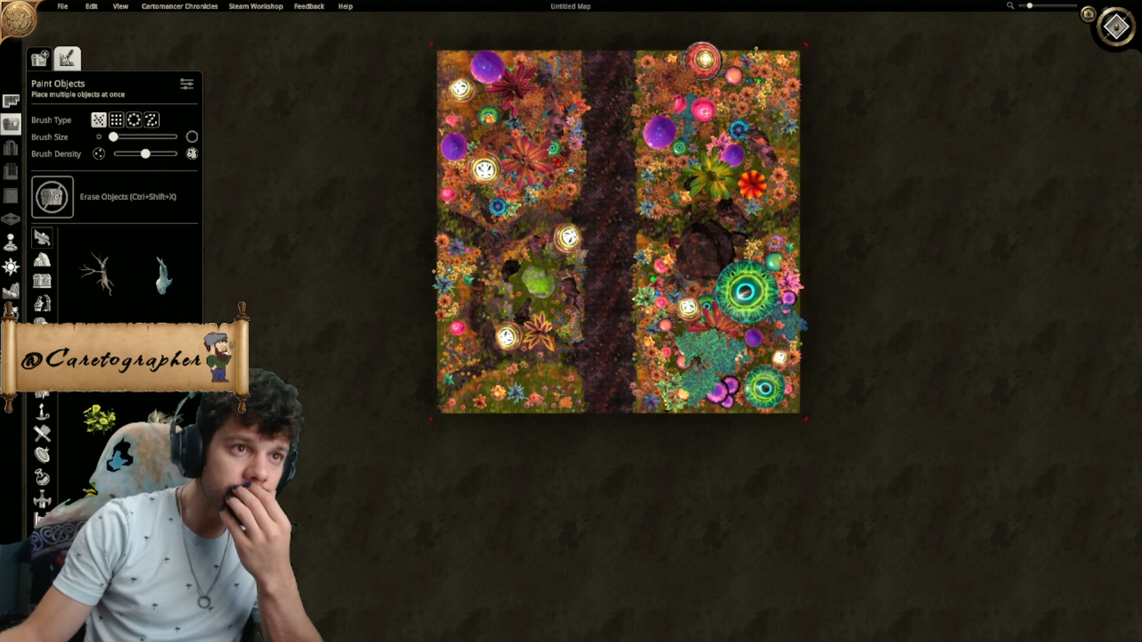
{"action": "left_click_drag", "start_coordinate": [608, 317], "coordinate": [605, 156]}
{"action": "key", "text": "ctrl+z"}
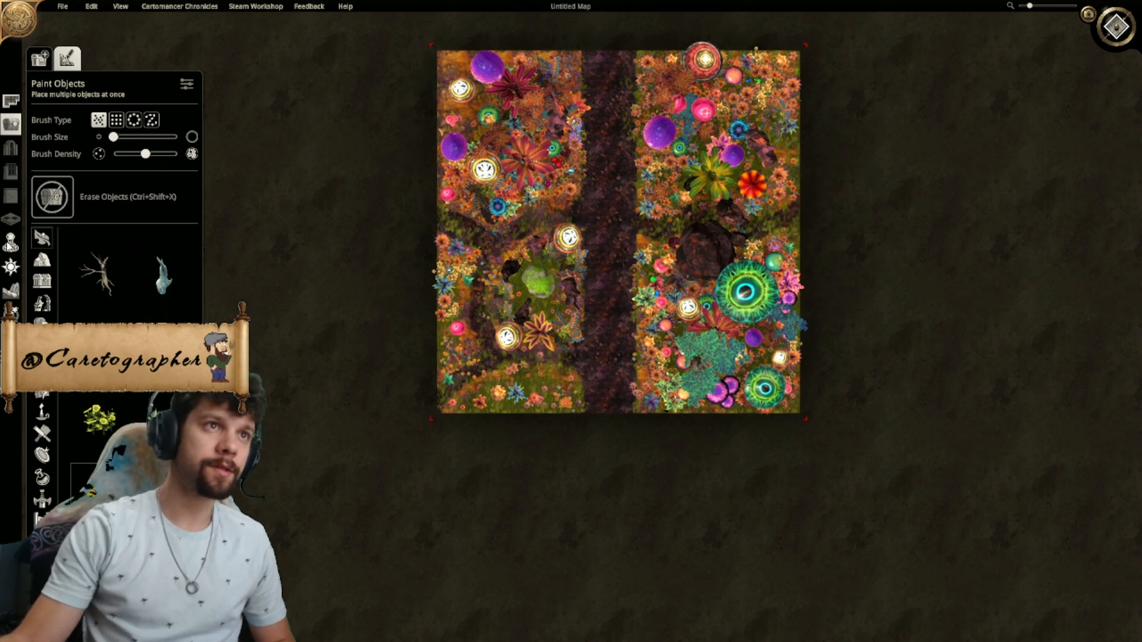
{"action": "left_click", "coordinate": [13, 126]}
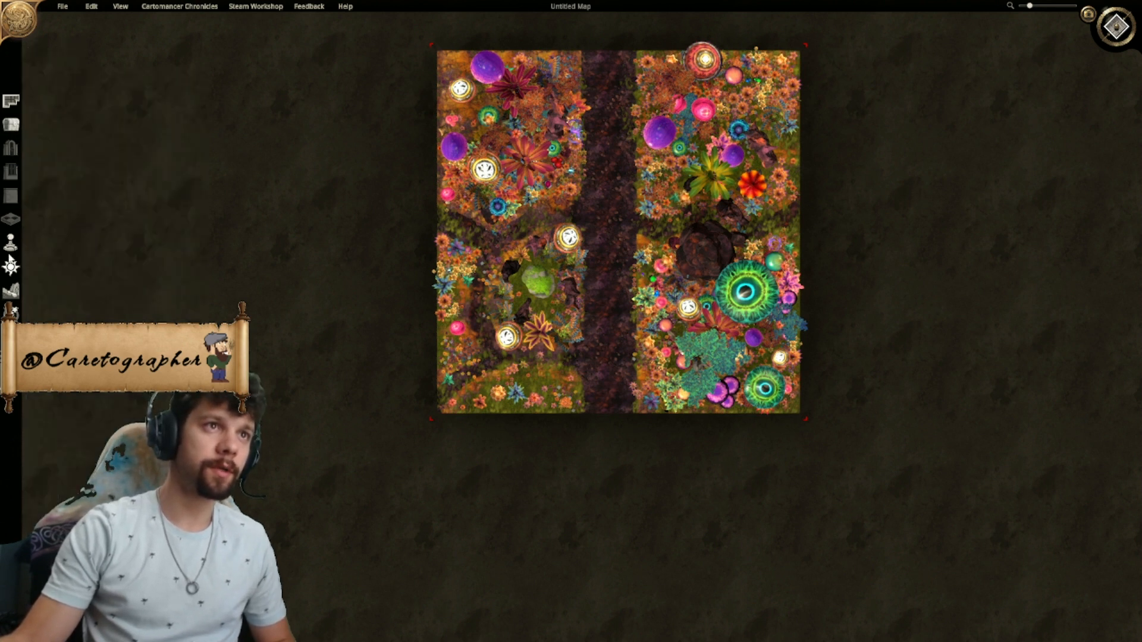
- Place a teal Fey Tree on the grass west of the road at the southern border, rotating it and scaling it down
{"action": "left_click", "coordinate": [13, 126]}
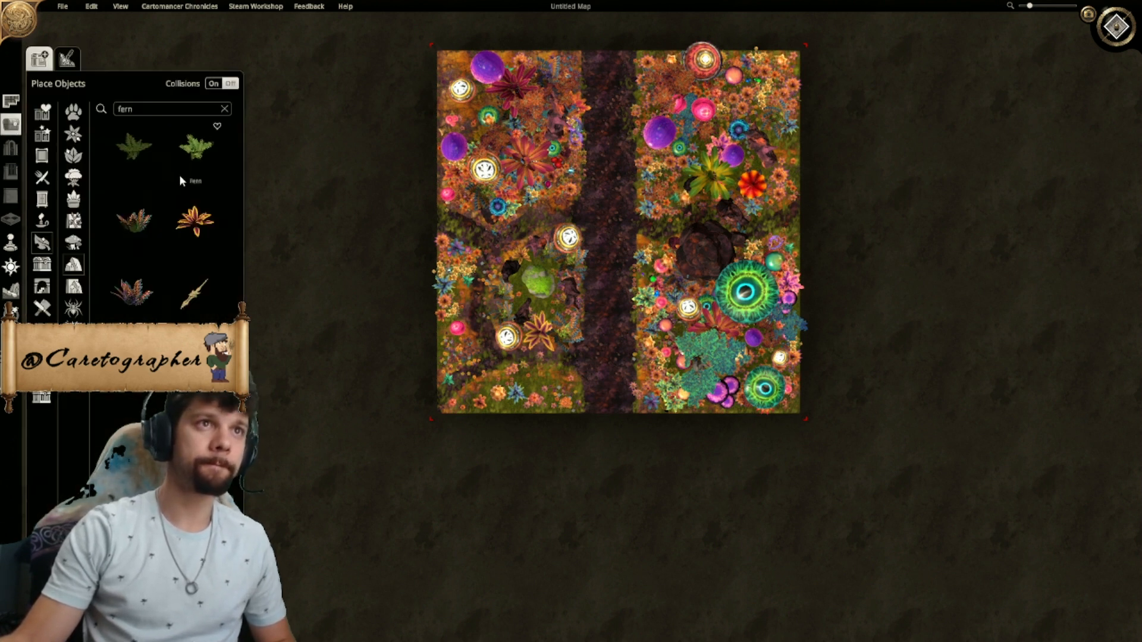
{"action": "left_click", "coordinate": [75, 179]}
{"action": "scroll", "coordinate": [179, 208], "scroll_direction": "down", "scroll_amount": 5}
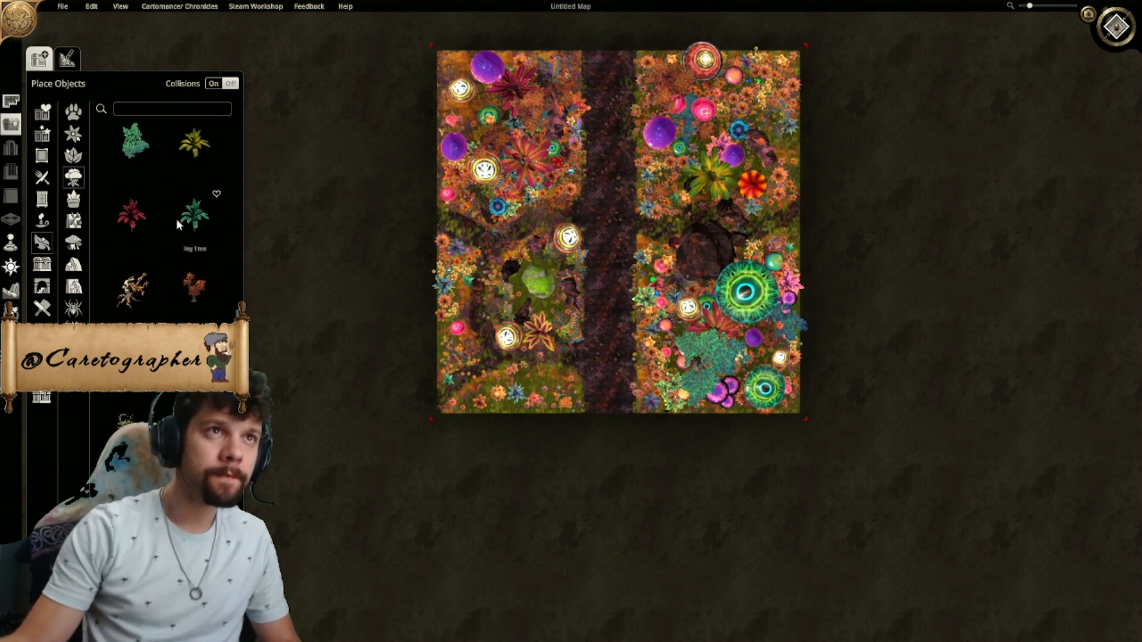
{"action": "scroll", "coordinate": [538, 396], "scroll_direction": "down", "scroll_amount": 4, "text": "ctrl"}
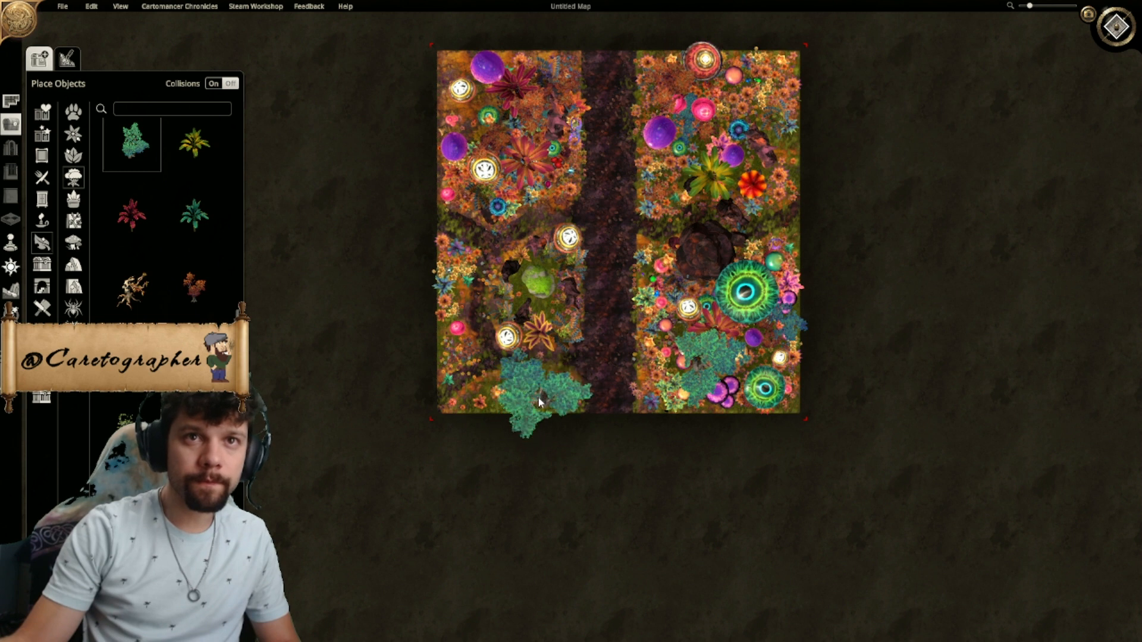
{"action": "scroll", "coordinate": [544, 389], "scroll_direction": "down", "scroll_amount": 4, "text": "ctrl"}
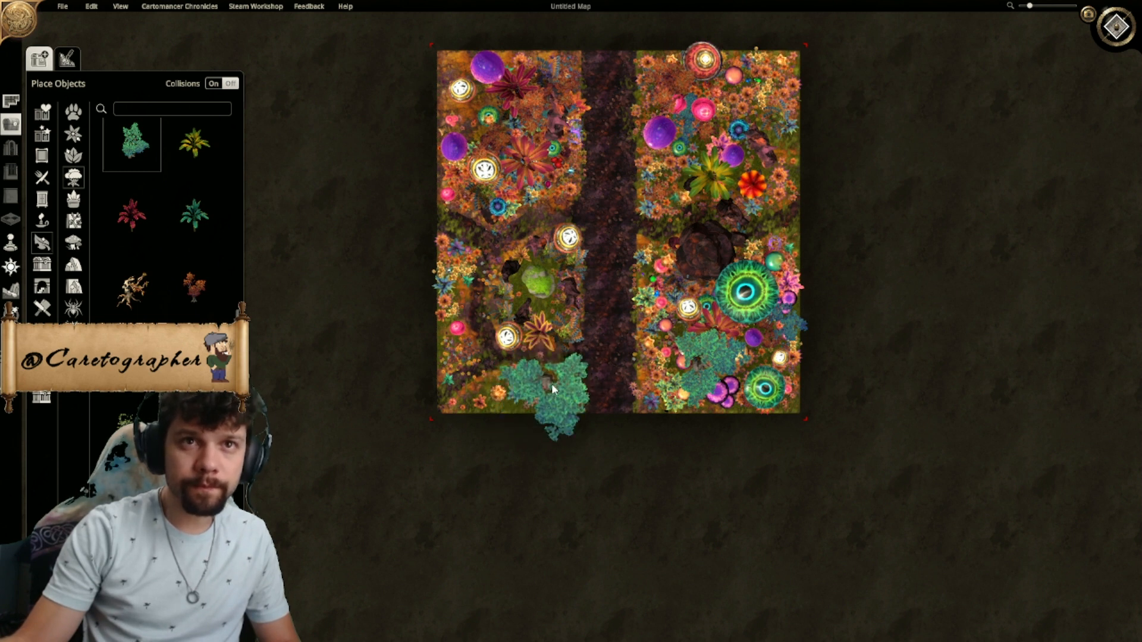
{"action": "scroll", "coordinate": [546, 385], "scroll_direction": "down", "scroll_amount": 2, "text": "ctrl"}
{"action": "left_click_drag", "start_coordinate": [588, 344], "coordinate": [576, 356]}
{"action": "mouse_move", "coordinate": [545, 394]}
{"action": "left_mouse_down"}
{"action": "mouse_move", "coordinate": [522, 404]}
{"action": "mouse_move", "coordinate": [552, 398]}
{"action": "left_mouse_up"}
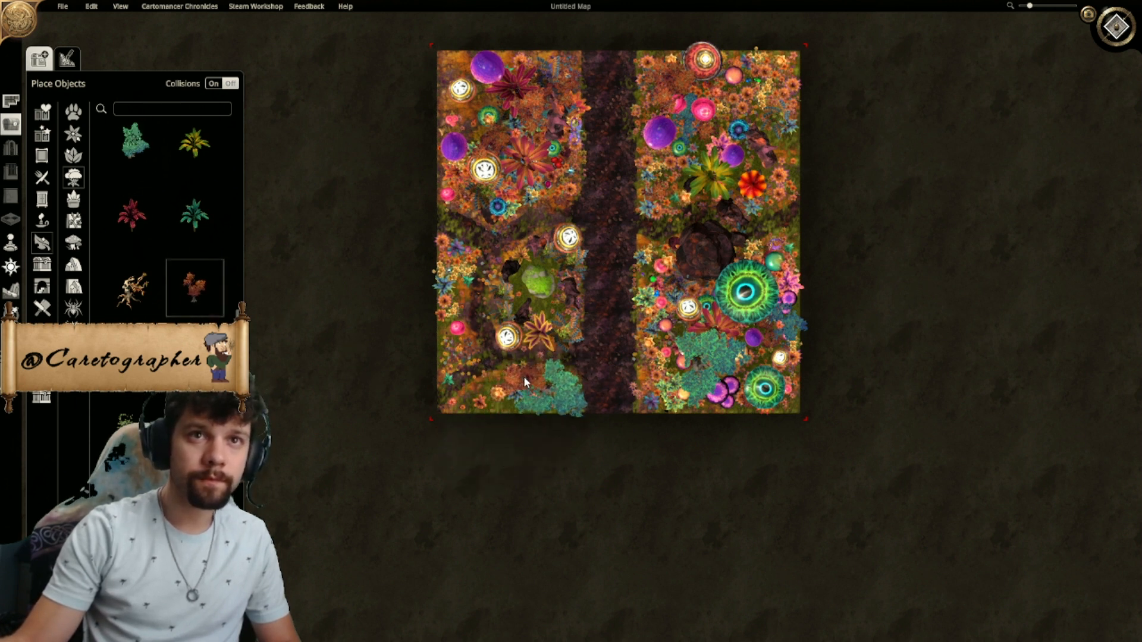
- Place an orange Fey Tree overlapping the west side of the small teal tree, south of the clearing
{"action": "left_click", "coordinate": [526, 380]}
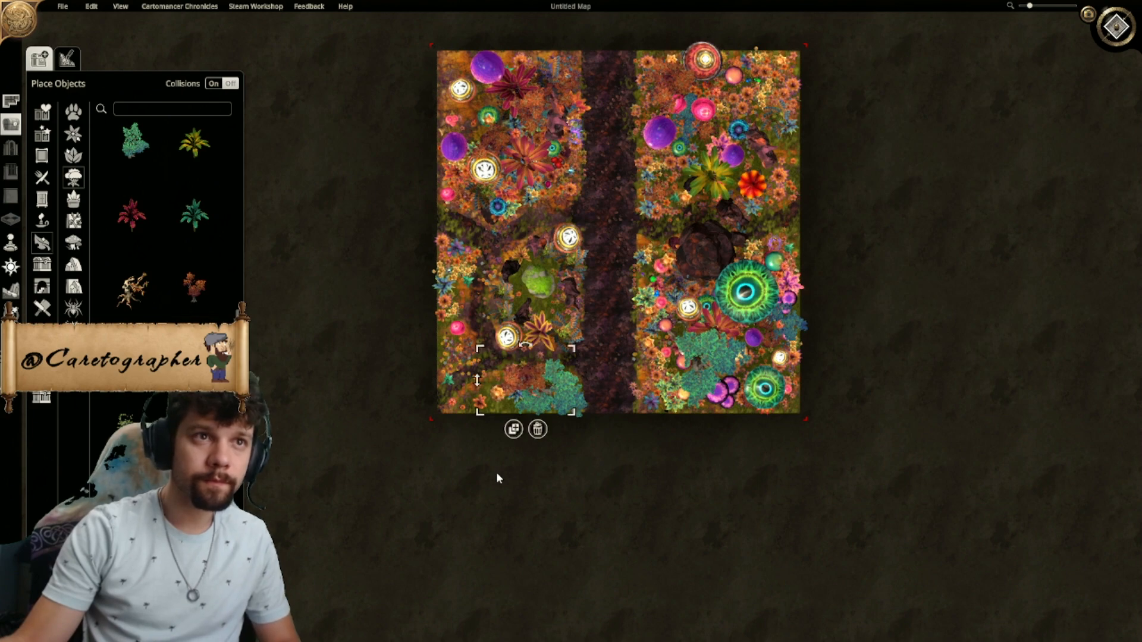
{"action": "scroll", "coordinate": [498, 476], "scroll_direction": "up", "scroll_amount": 5}
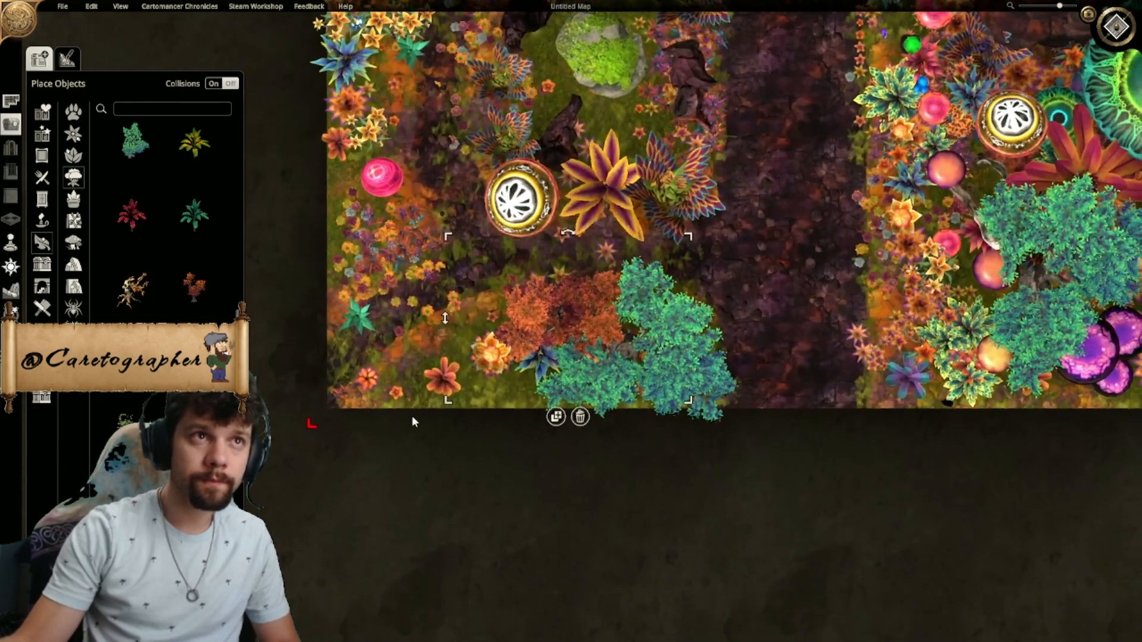
{"action": "right_click_drag", "start_coordinate": [413, 418], "coordinate": [402, 446]}
{"action": "scroll", "coordinate": [165, 357], "scroll_direction": "down", "scroll_amount": 10}
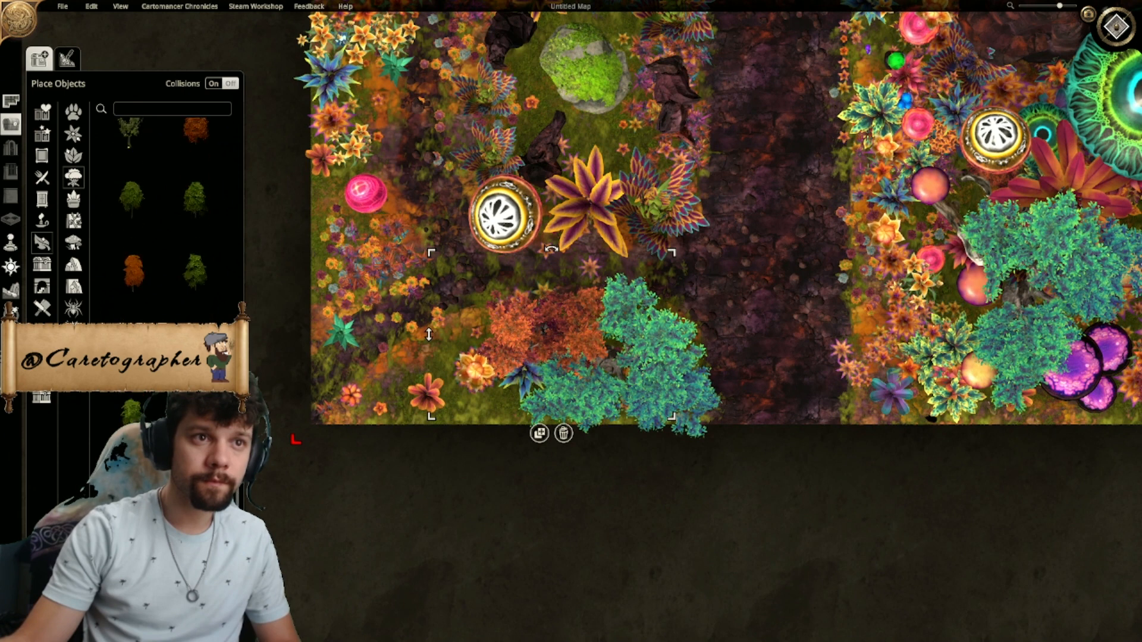
{"action": "scroll", "coordinate": [165, 357], "scroll_direction": "up", "scroll_amount": 2}
{"action": "left_click", "coordinate": [653, 380]}
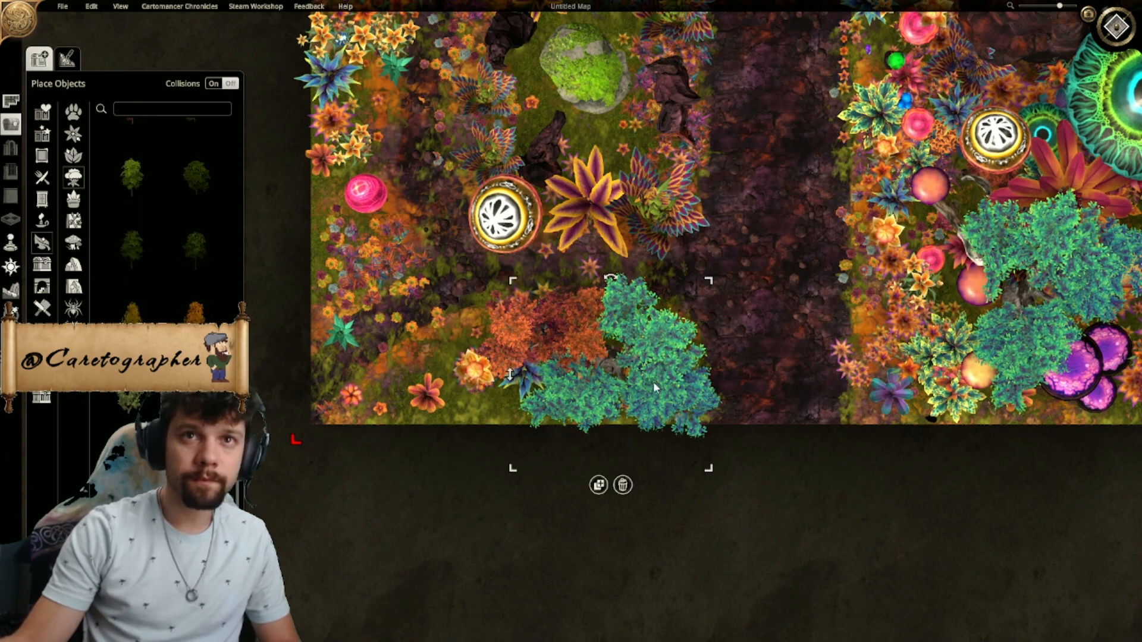
{"action": "left_click", "coordinate": [599, 485]}
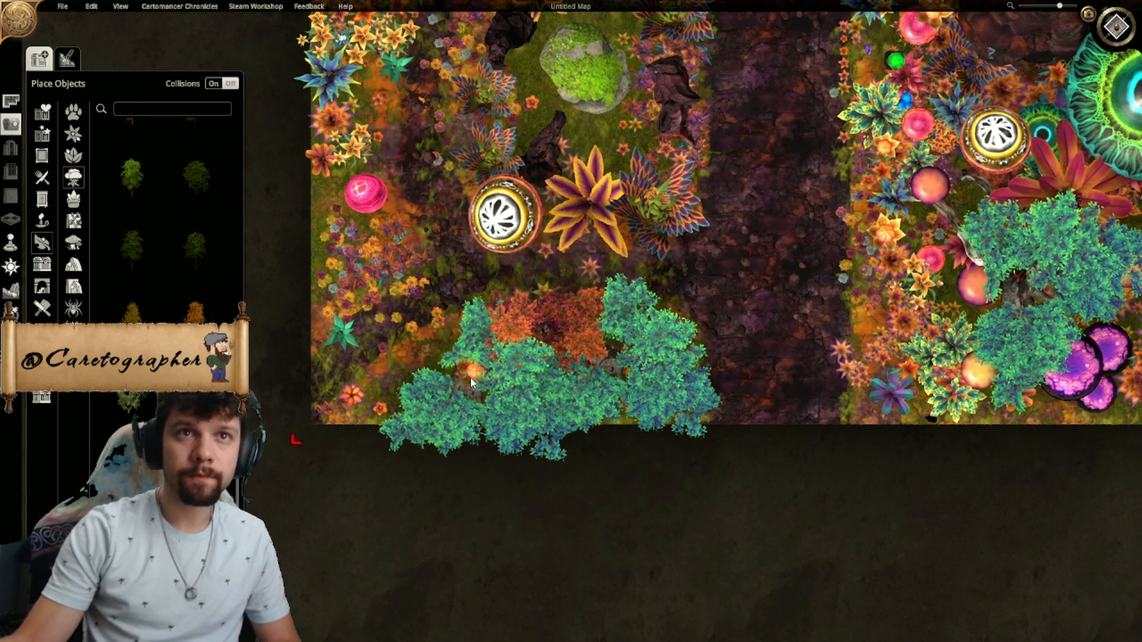
{"action": "scroll", "coordinate": [444, 383], "scroll_direction": "down", "scroll_amount": 6}
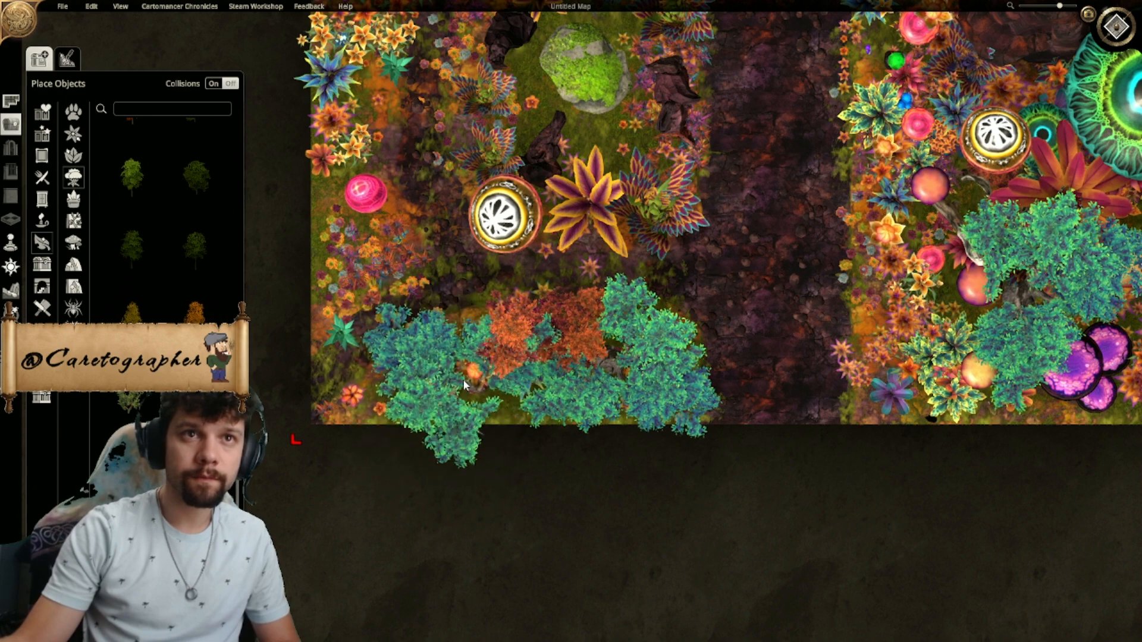
{"action": "right_click", "coordinate": [459, 382]}
- Copy the teal and yellow Fey Plant cluster from east of the road and a feathery multicoloured fern to the orange tree's west side
{"action": "left_click", "coordinate": [960, 409]}
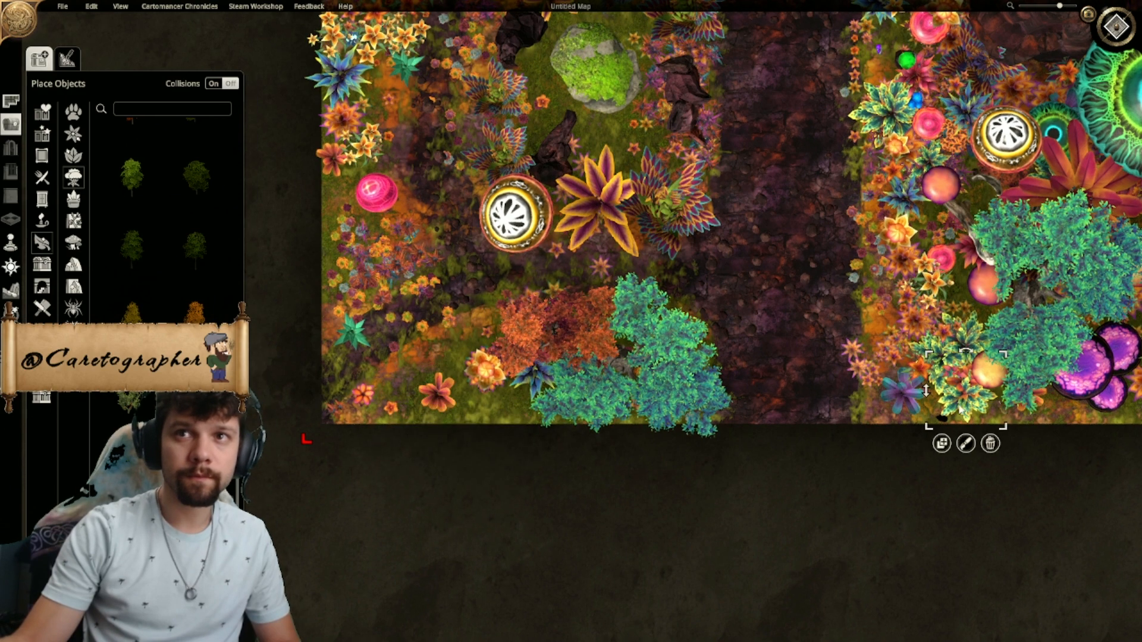
{"action": "left_click", "coordinate": [938, 446]}
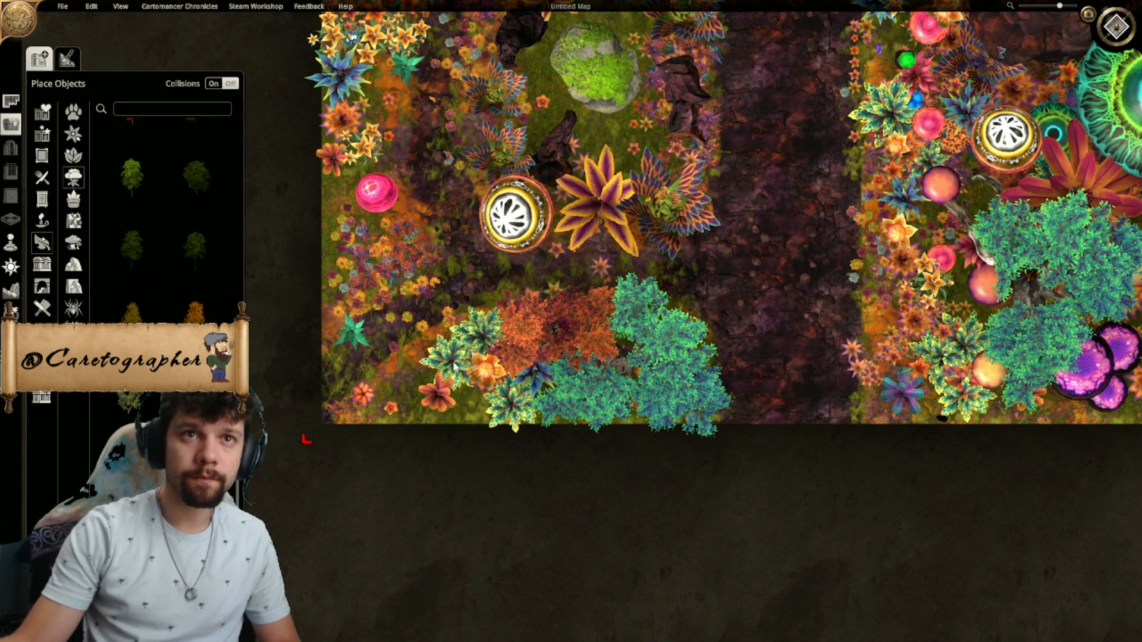
{"action": "left_click", "coordinate": [455, 366]}
{"action": "left_click", "coordinate": [656, 275]}
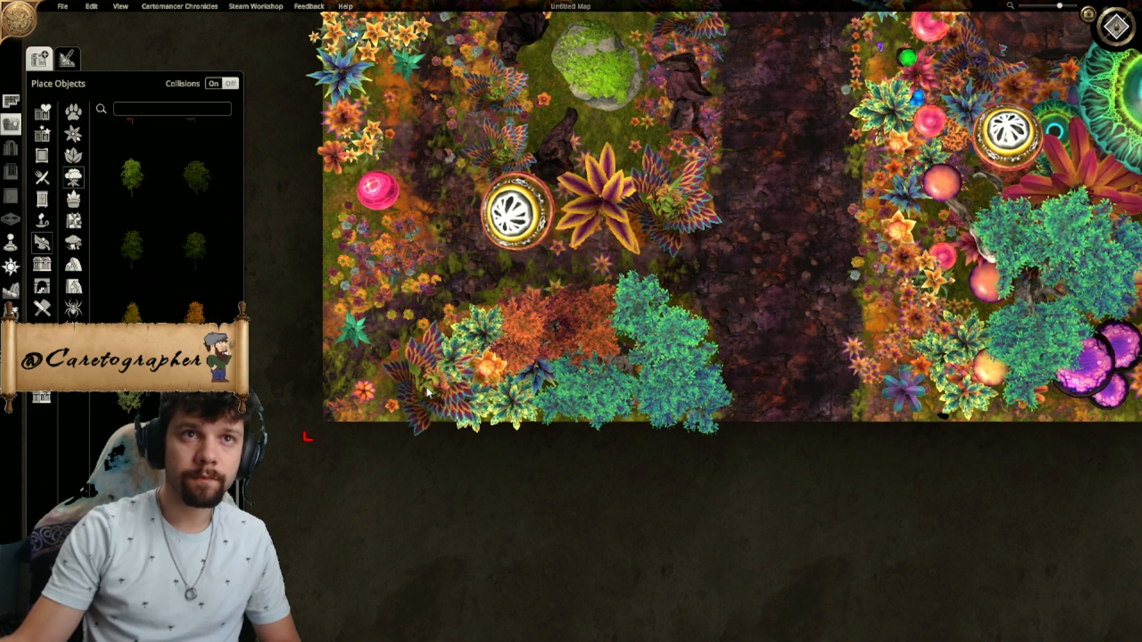
- Place two copies of the large orange and purple Fey Fern at the map's southwest corner, beside the feathery fern
{"action": "left_click", "coordinate": [599, 229]}
{"action": "left_click", "coordinate": [580, 274]}
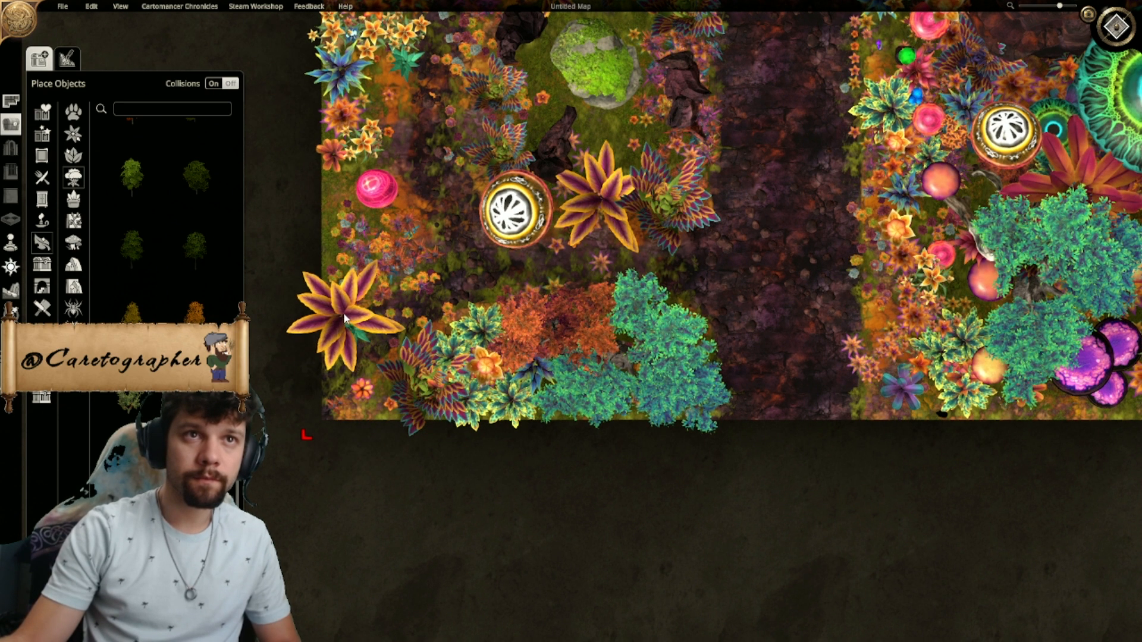
{"action": "left_click", "coordinate": [336, 313]}
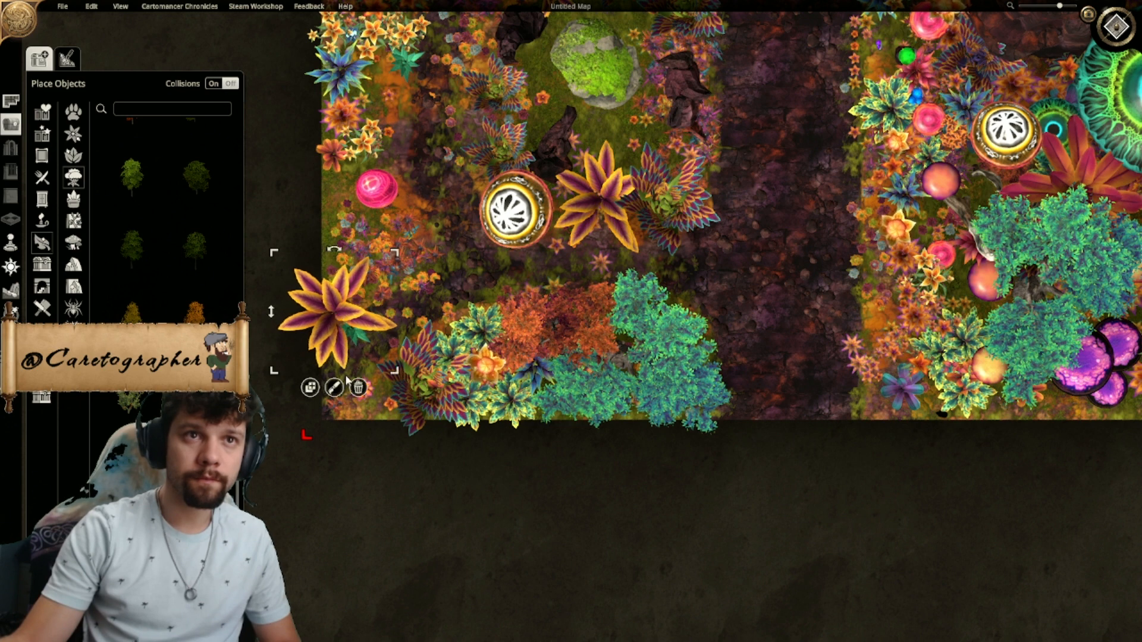
{"action": "left_click", "coordinate": [312, 388]}
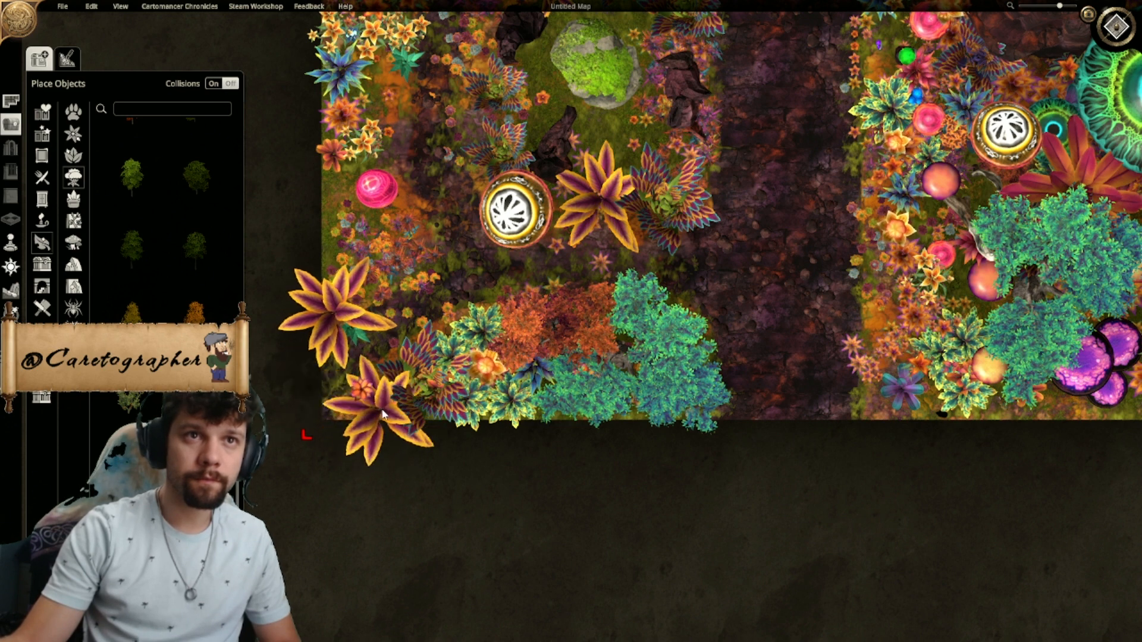
{"action": "left_click", "coordinate": [377, 404], "text": "shift"}
{"action": "middle_click_drag", "start_coordinate": [462, 328], "coordinate": [507, 506]}
{"action": "right_click", "coordinate": [581, 433]}
- Duplicate the teal tree south of the clearing and rotate the copy over the map's western edge beside the pink mushroom
{"action": "left_click", "coordinate": [619, 510]}
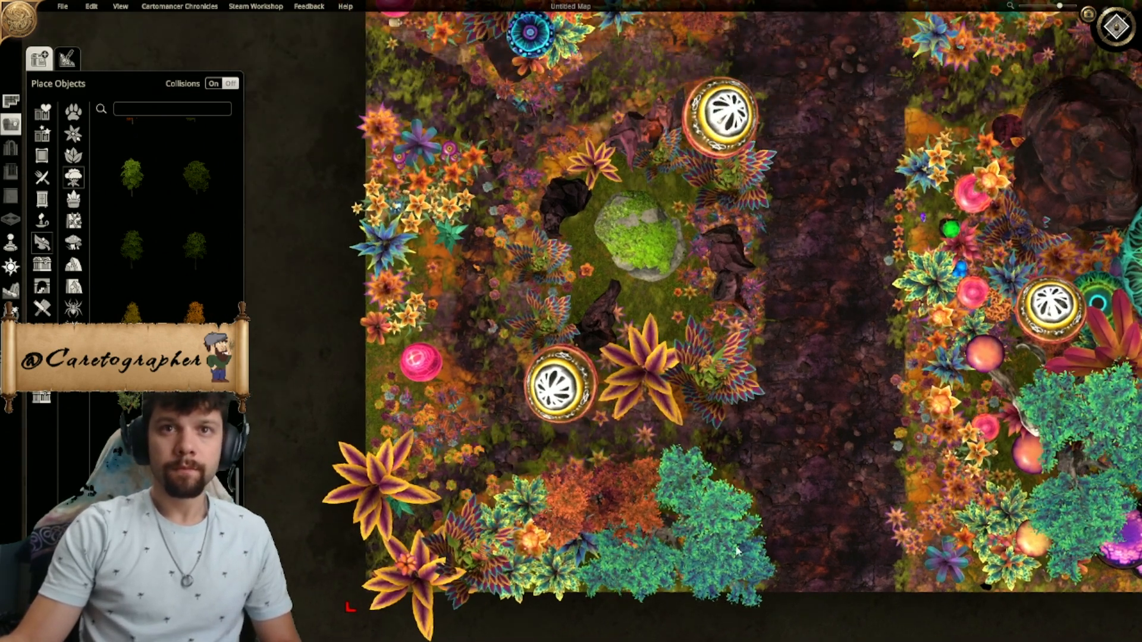
{"action": "left_click", "coordinate": [657, 625]}
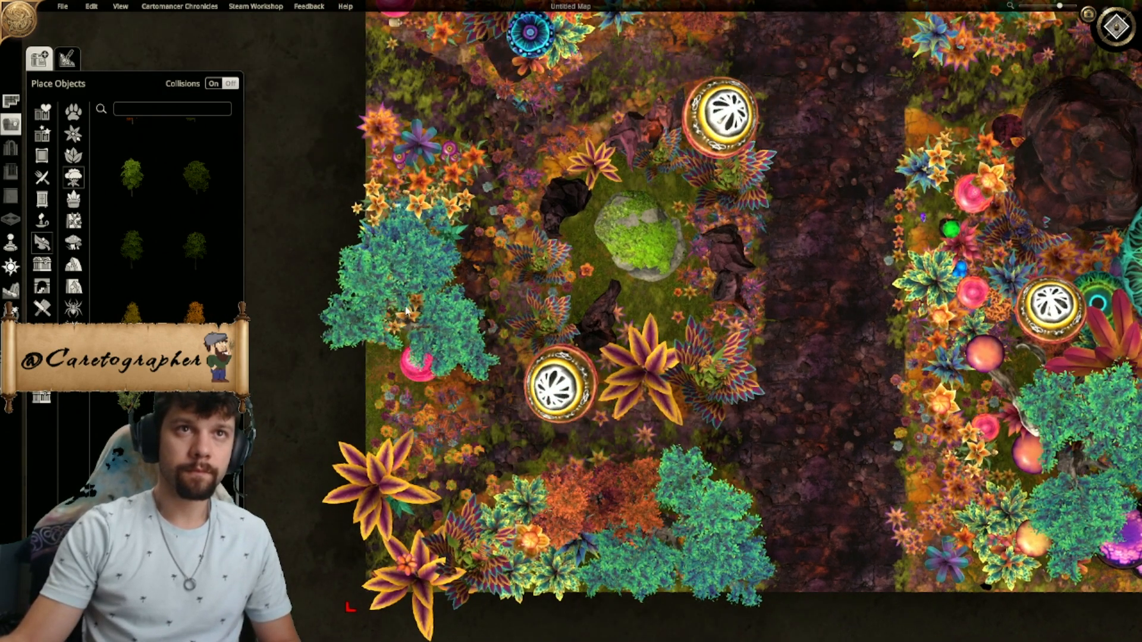
{"action": "scroll", "coordinate": [382, 347], "scroll_direction": "down", "scroll_amount": 5, "text": "ctrl"}
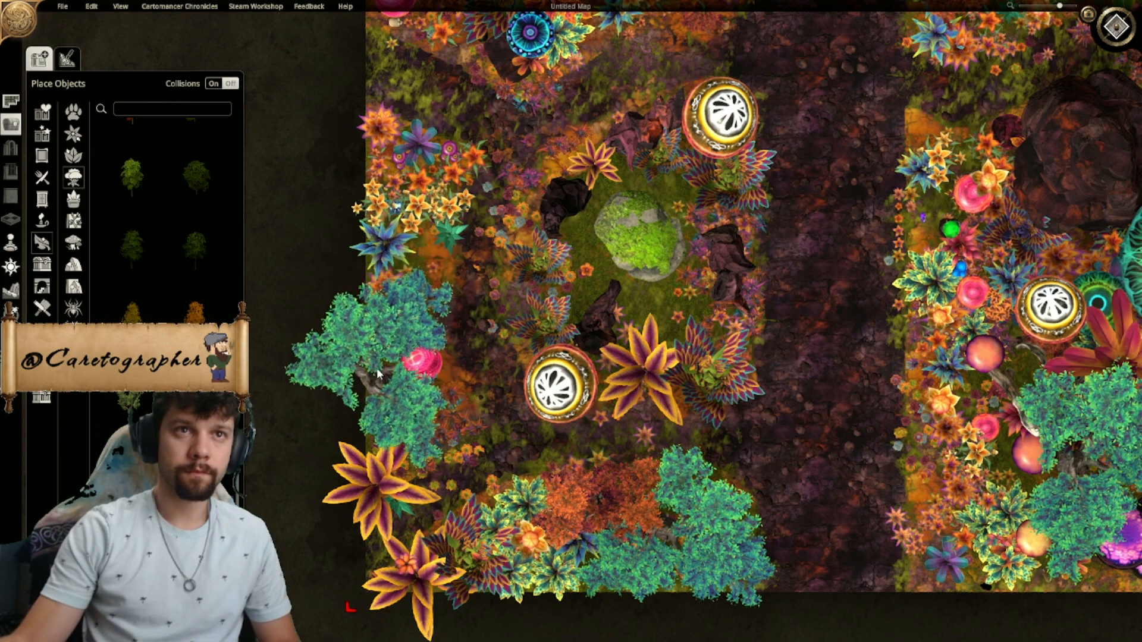
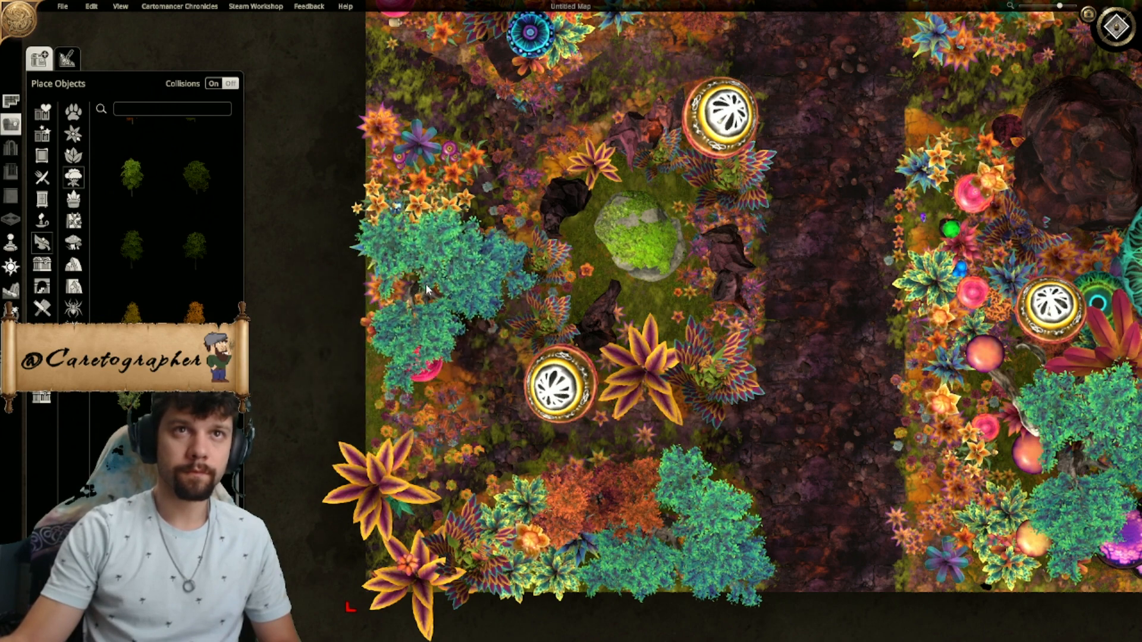
- Place a rotated teal tree along the outer edge of the lower-left garden, shifting the pink orb out from under it
{"action": "scroll", "coordinate": [398, 414], "scroll_direction": "down", "scroll_amount": 4, "text": "ctrl"}
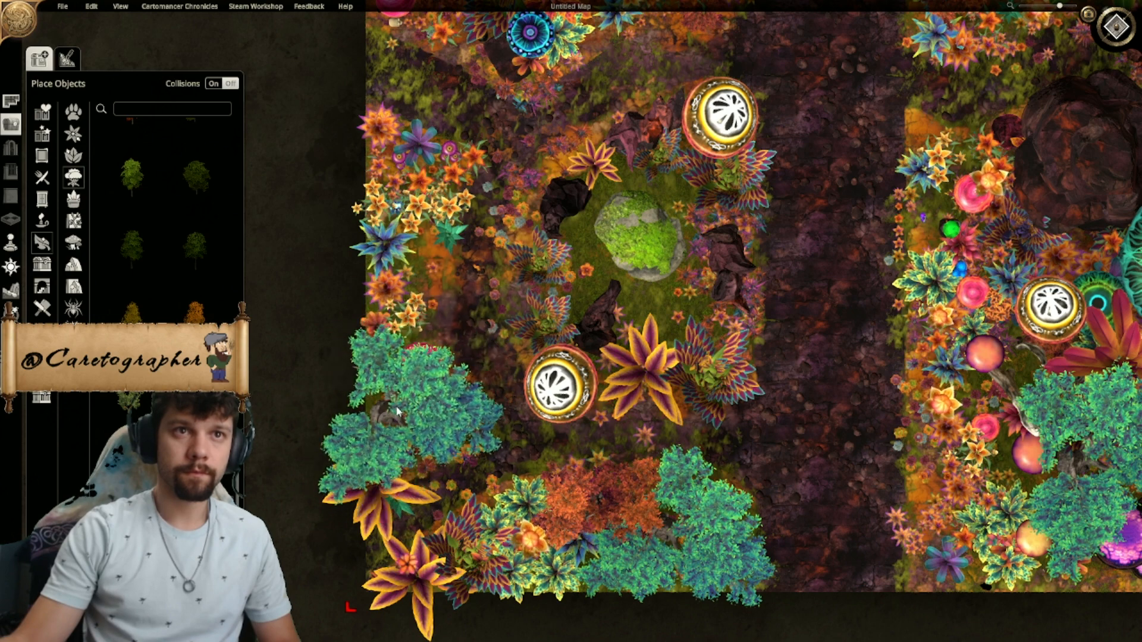
{"action": "right_click_drag", "start_coordinate": [399, 411], "coordinate": [397, 411]}
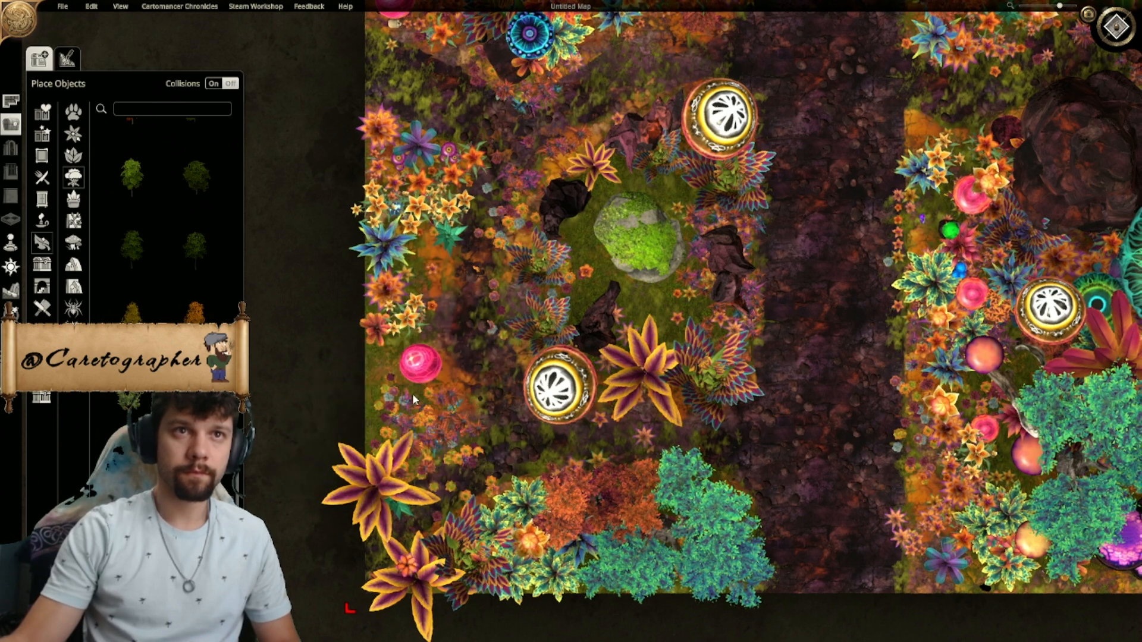
{"action": "left_click_drag", "start_coordinate": [462, 299], "coordinate": [463, 265]}
{"action": "left_click", "coordinate": [718, 563]}
{"action": "left_click", "coordinate": [655, 625]}
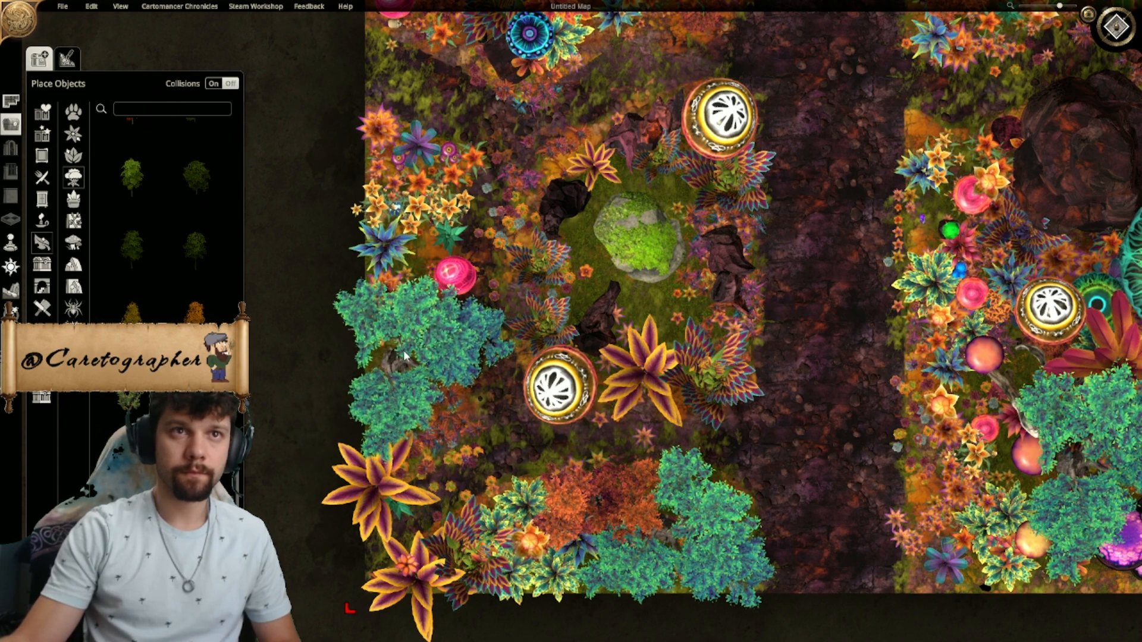
{"action": "left_click", "coordinate": [402, 346]}
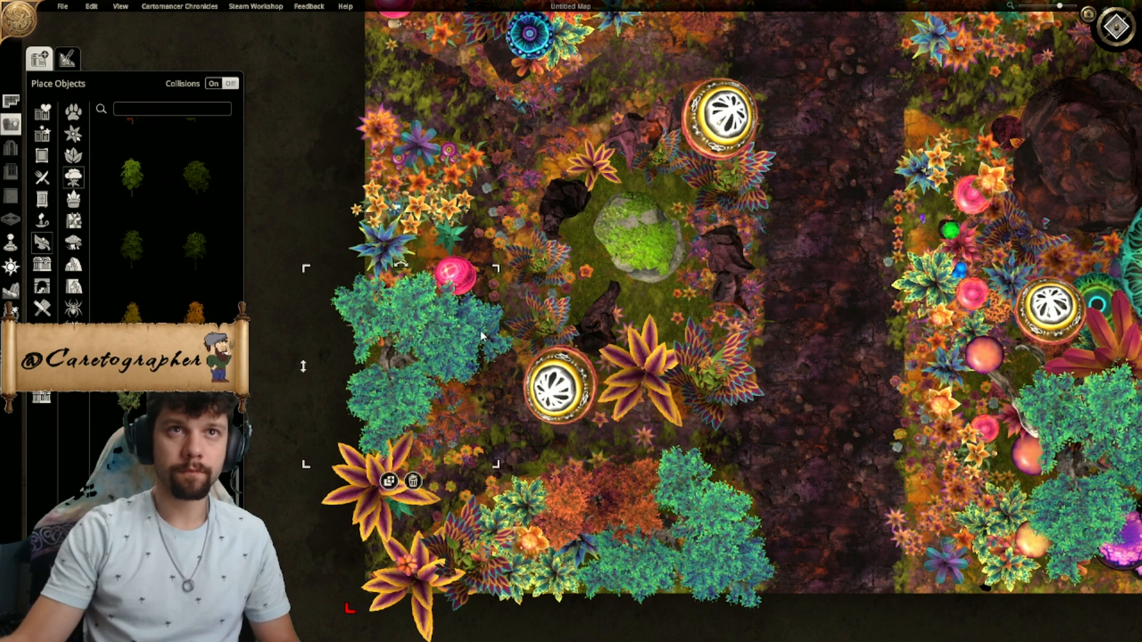
- Move the pink orb to the lower inner side of the new teal tree
{"action": "right_click_drag", "start_coordinate": [440, 284], "coordinate": [449, 419]}
{"action": "left_click_drag", "start_coordinate": [450, 423], "coordinate": [445, 565]}
{"action": "right_click_drag", "start_coordinate": [490, 563], "coordinate": [434, 401]}
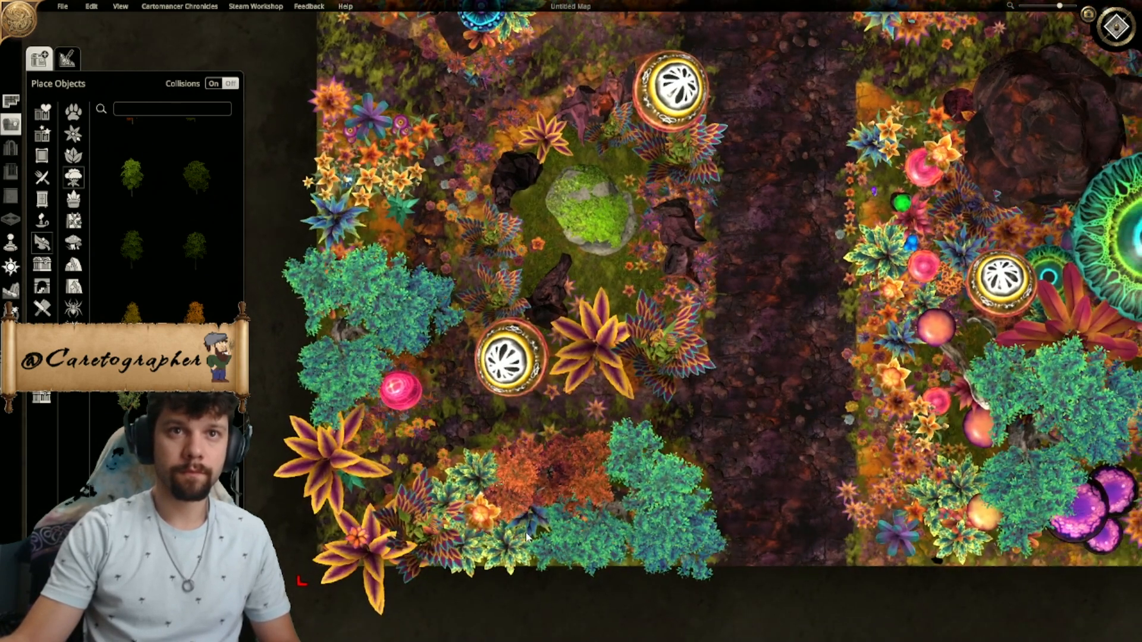
- Duplicate the orange tree and place the rotated copy directly above the teal tree on the lower-left garden's outer edge
{"action": "left_click", "coordinate": [545, 579]}
{"action": "right_click_drag", "start_coordinate": [374, 219], "coordinate": [454, 369]}
{"action": "scroll", "coordinate": [452, 357], "scroll_direction": "down", "scroll_amount": 5, "text": "ctrl"}
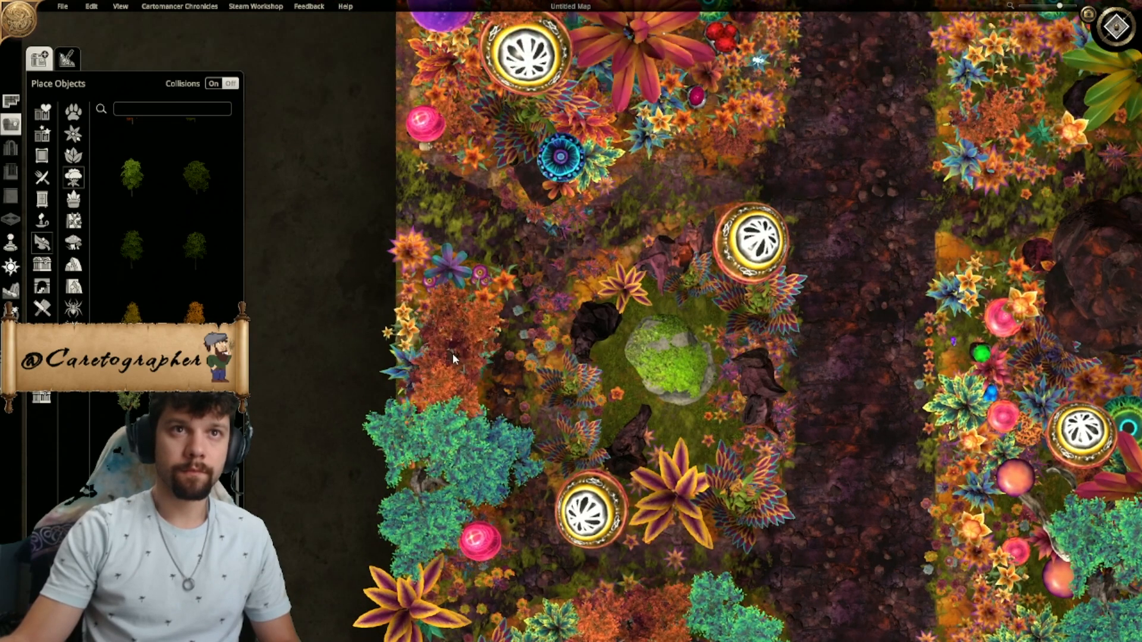
{"action": "scroll", "coordinate": [451, 362], "scroll_direction": "down", "scroll_amount": 10, "text": "ctrl"}
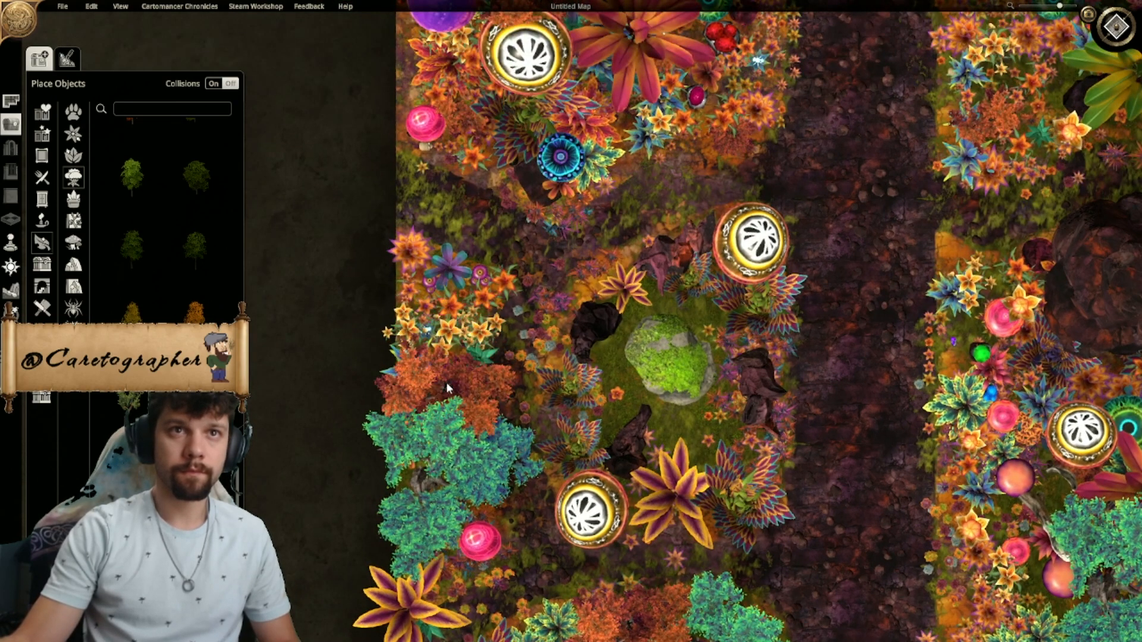
{"action": "left_click", "coordinate": [451, 376]}
- Place a rotated copy of the teal Fey Tree in the map's upper-left corner and move the covering purple orb down beside the other one
{"action": "right_click_drag", "start_coordinate": [586, 206], "coordinate": [528, 374]}
{"action": "scroll", "coordinate": [527, 378], "scroll_direction": "down", "scroll_amount": 5}
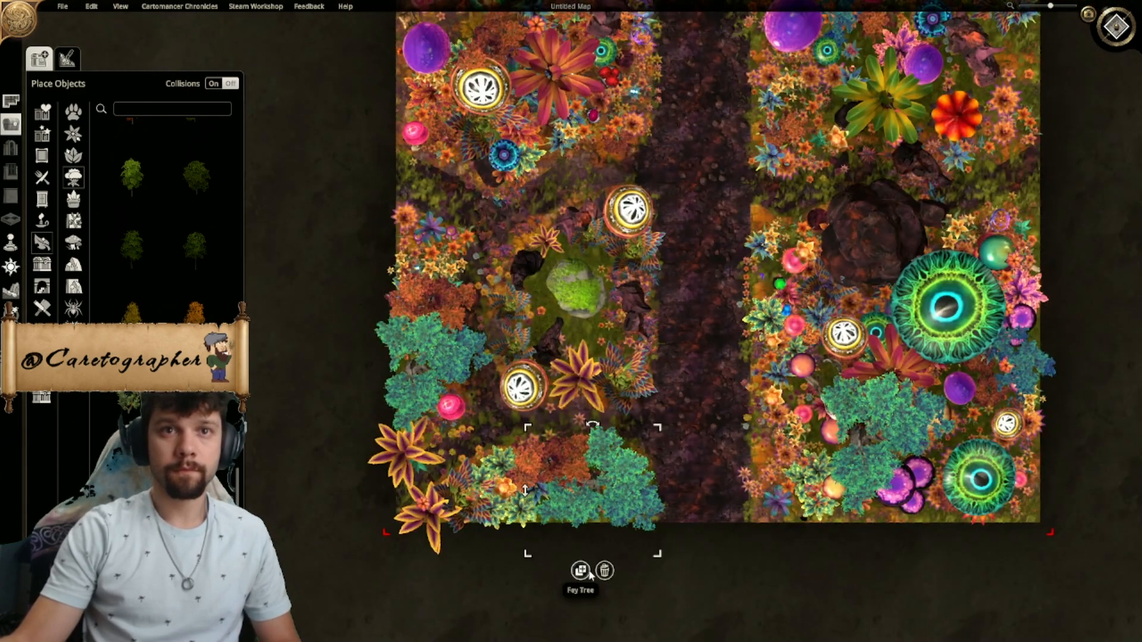
{"action": "right_click_drag", "start_coordinate": [521, 160], "coordinate": [551, 494]}
{"action": "scroll", "coordinate": [451, 241], "scroll_direction": "down", "scroll_amount": 7, "text": "ctrl"}
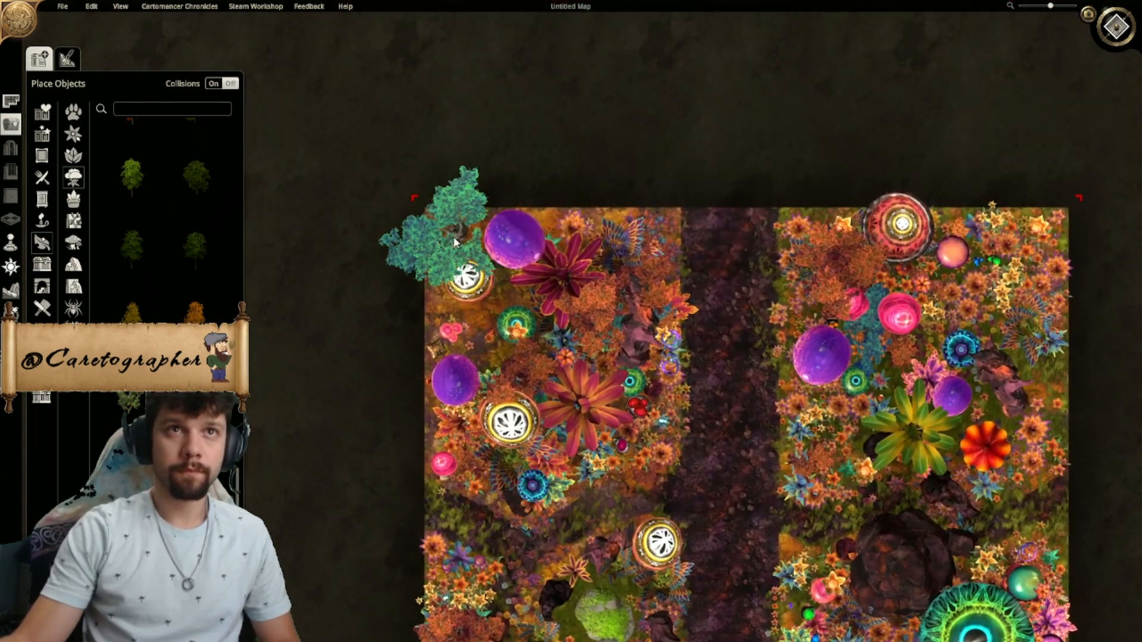
{"action": "scroll", "coordinate": [484, 236], "scroll_direction": "down", "scroll_amount": 6, "text": "ctrl"}
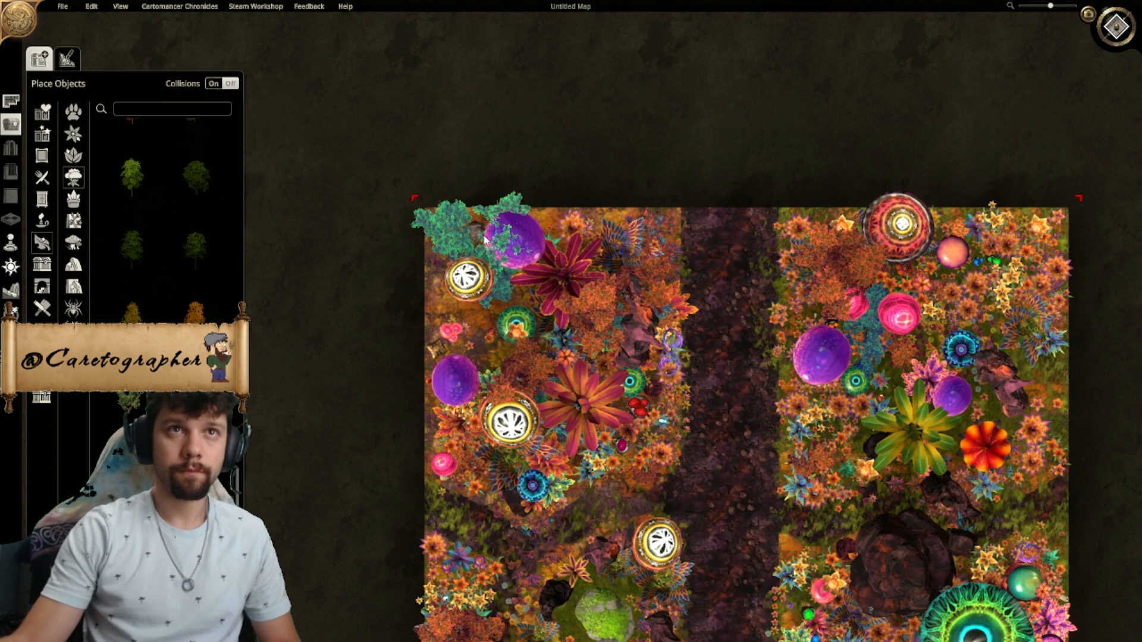
{"action": "left_click", "coordinate": [484, 240]}
{"action": "left_click_drag", "start_coordinate": [542, 261], "coordinate": [522, 351]}
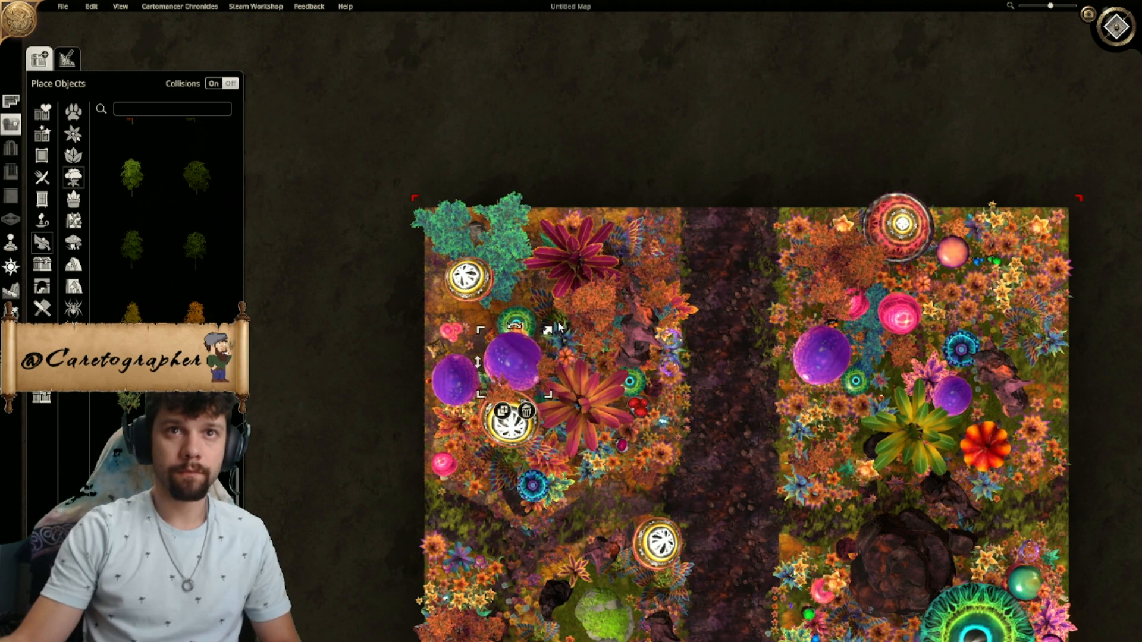
- Place two copies of the orange tree along the map's left edge below the upper-left corner tree
{"action": "left_click", "coordinate": [577, 407]}
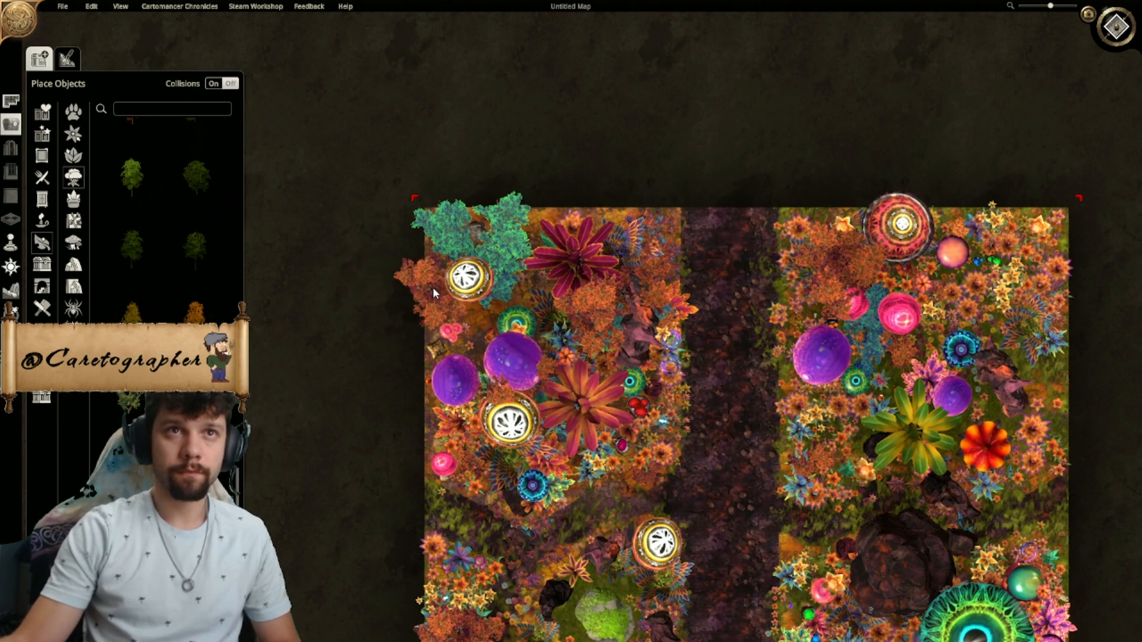
{"action": "left_click", "coordinate": [441, 267]}
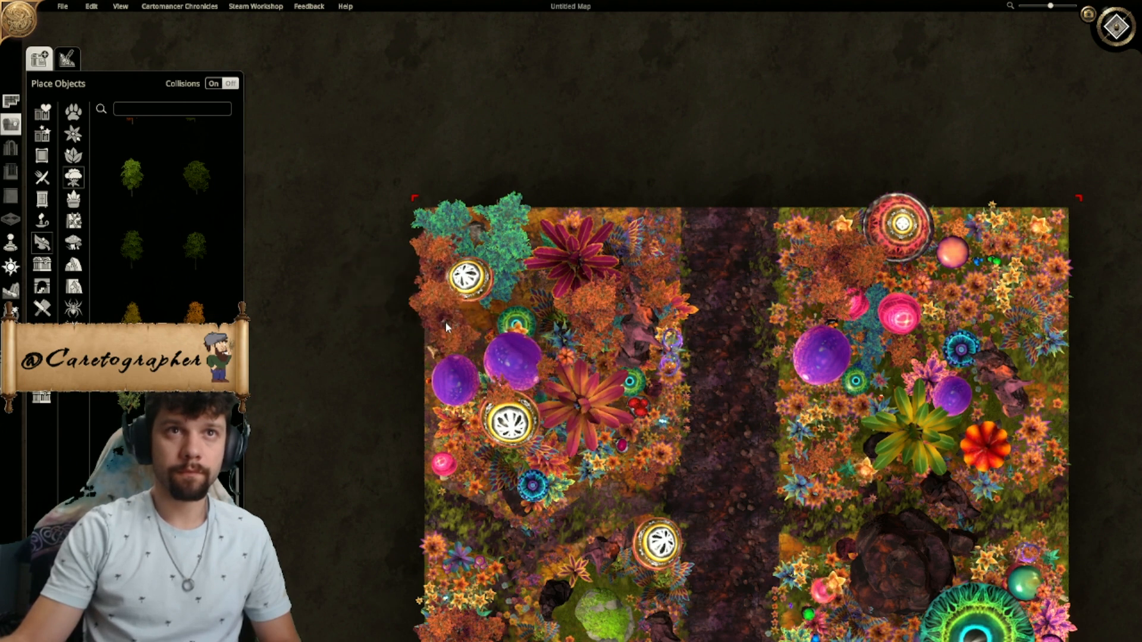
{"action": "scroll", "coordinate": [452, 320], "scroll_direction": "down", "scroll_amount": 3, "text": "ctrl"}
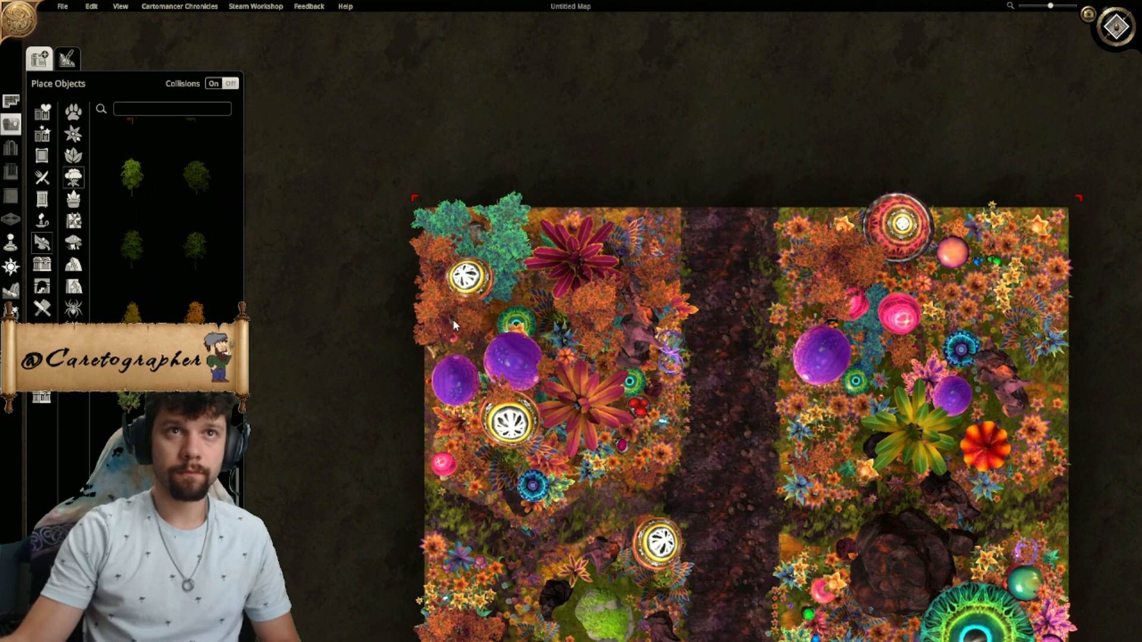
{"action": "left_click", "coordinate": [452, 319]}
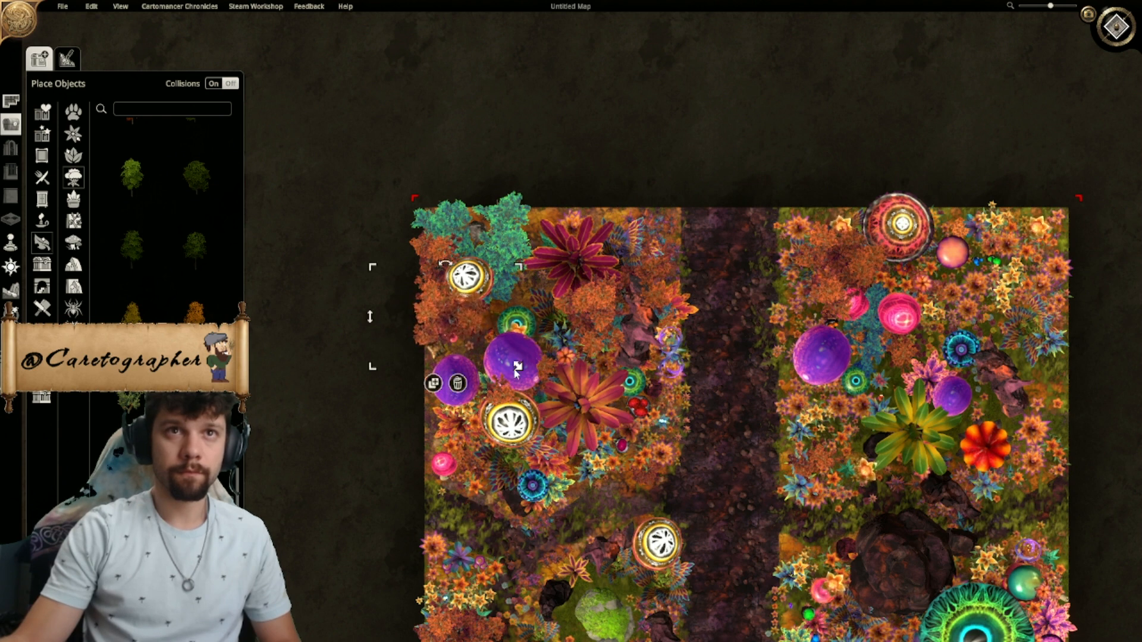
{"action": "left_click", "coordinate": [506, 249]}
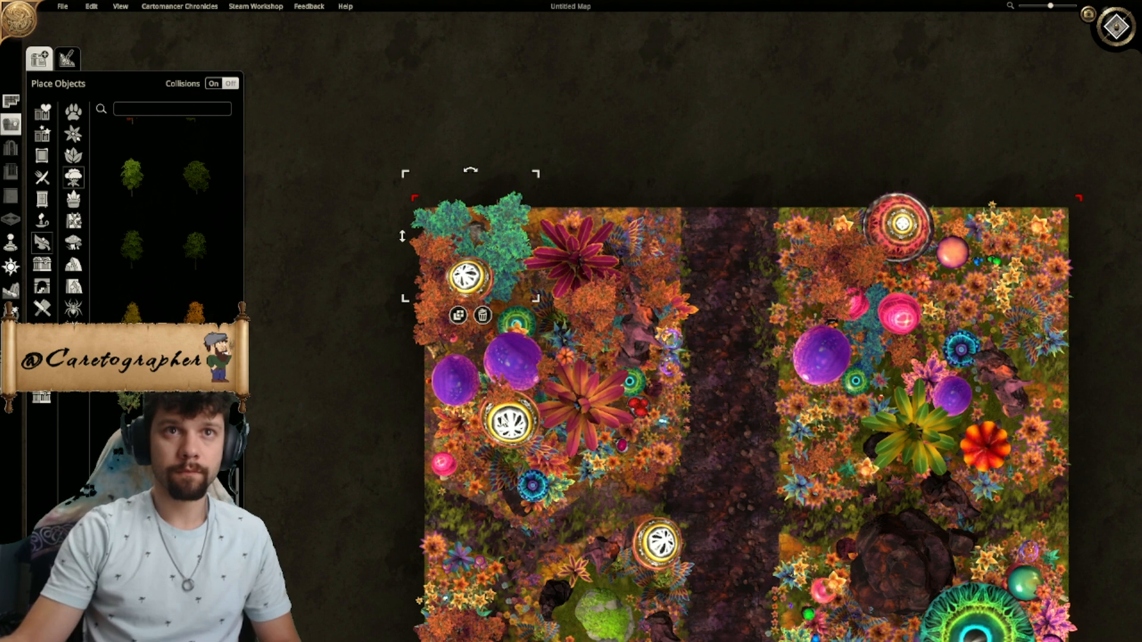
{"action": "left_click", "coordinate": [458, 315]}
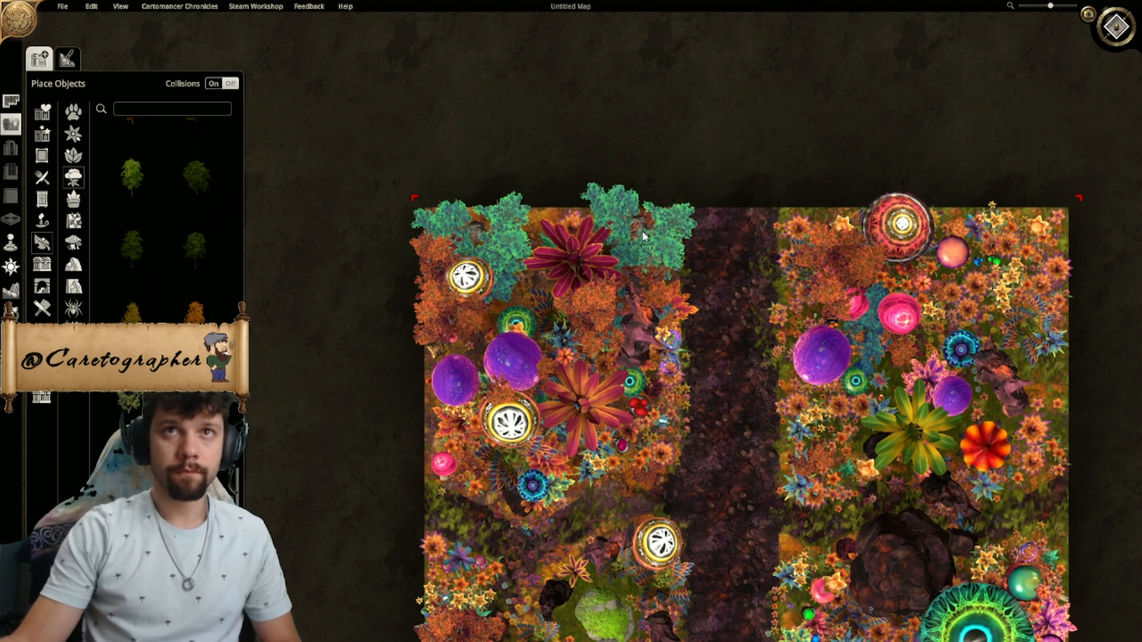
{"action": "left_click_drag", "start_coordinate": [640, 238], "coordinate": [534, 287]}
- Duplicate the corner teal tree to the upper-left garden's path-side corner and add a yellow-and-purple flower between the two trees
{"action": "left_click", "coordinate": [471, 223]}
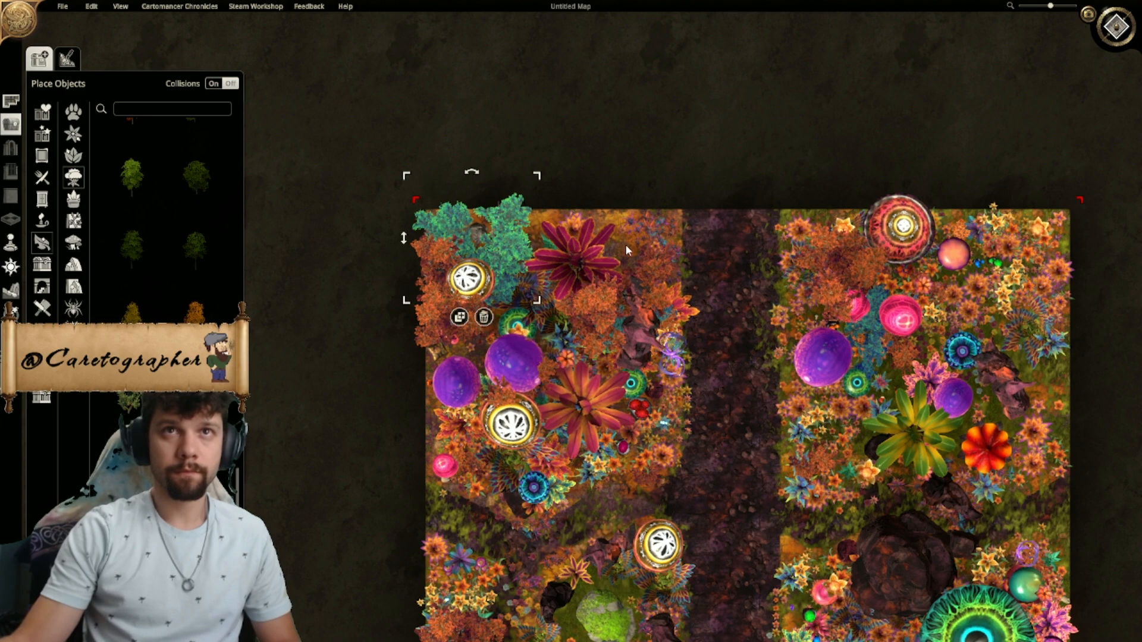
{"action": "left_click", "coordinate": [459, 317]}
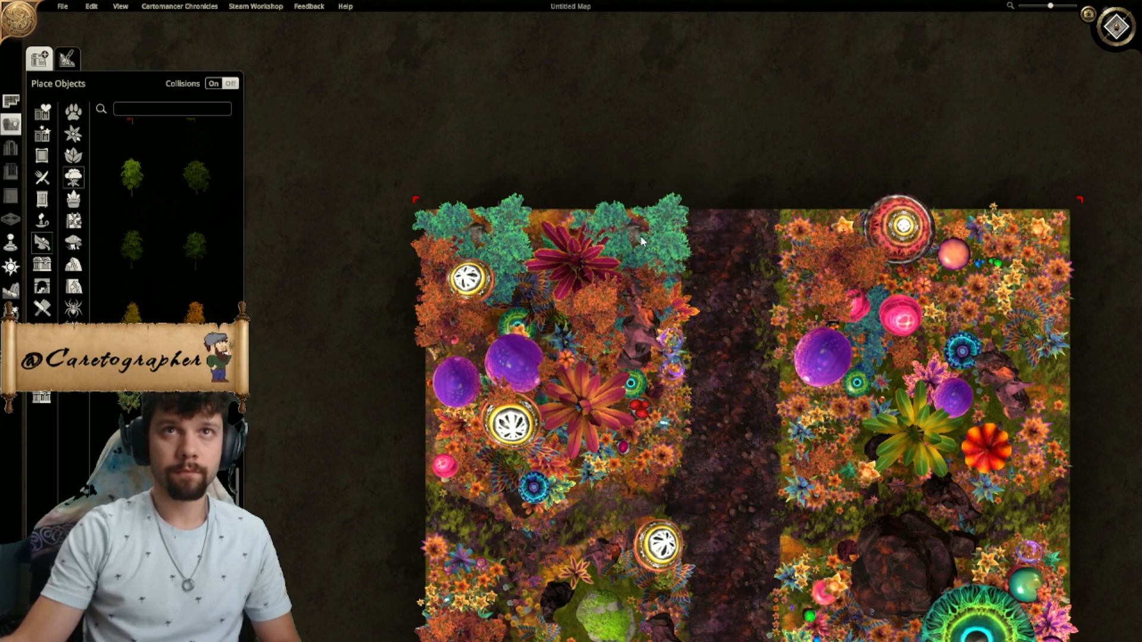
{"action": "left_click", "coordinate": [638, 237]}
{"action": "left_click", "coordinate": [748, 365]}
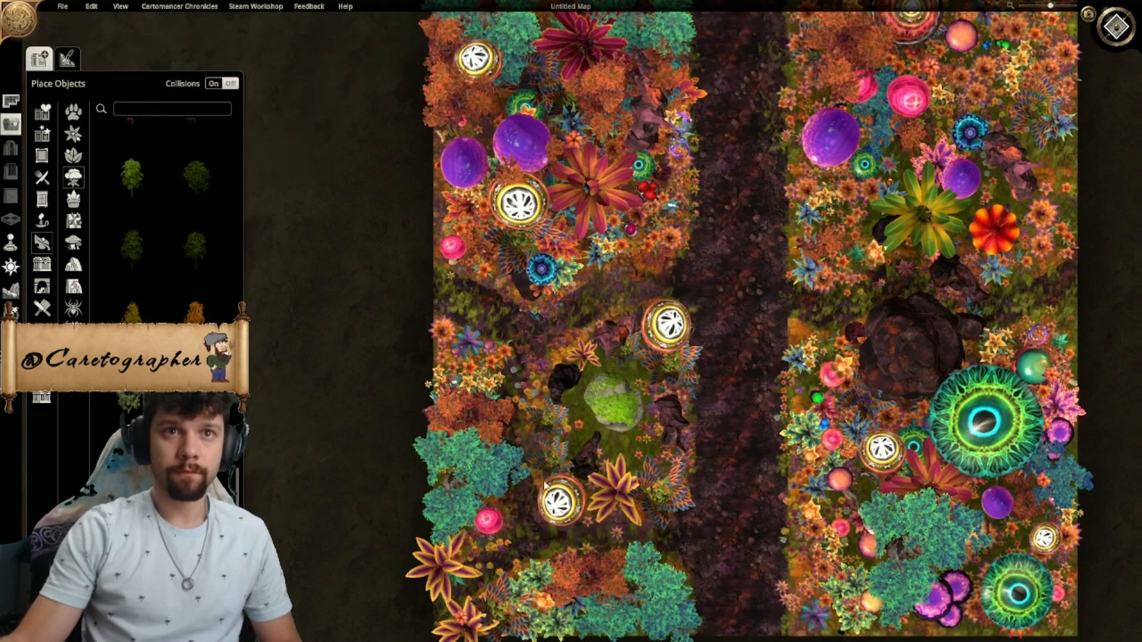
{"action": "right_click_drag", "start_coordinate": [563, 379], "coordinate": [593, 600]}
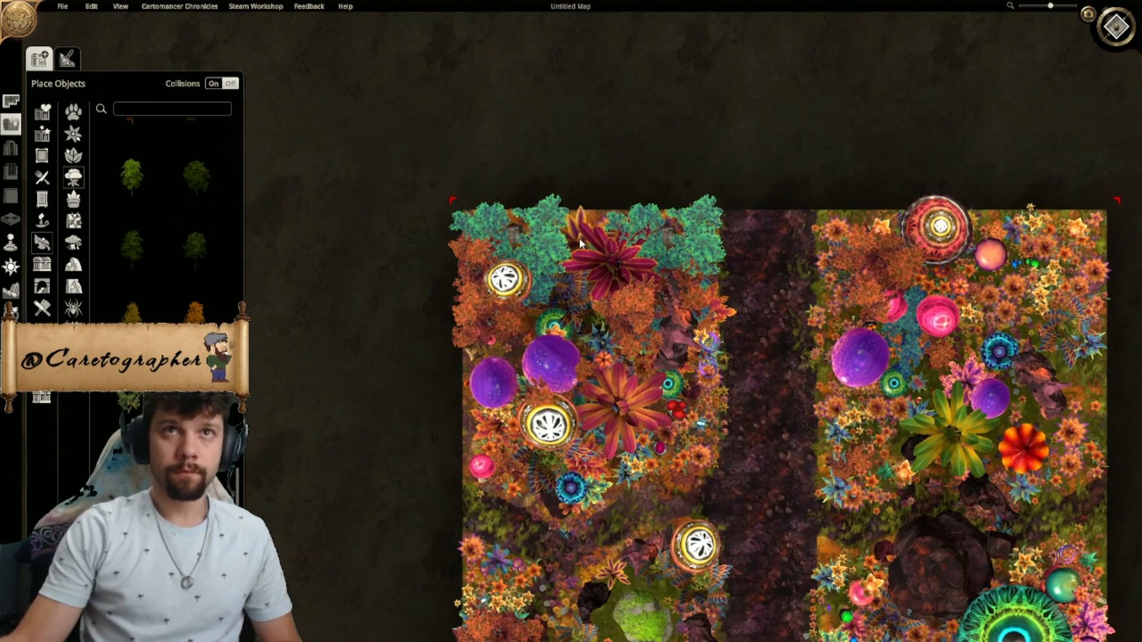
{"action": "scroll", "coordinate": [590, 231], "scroll_direction": "down", "scroll_amount": 5}
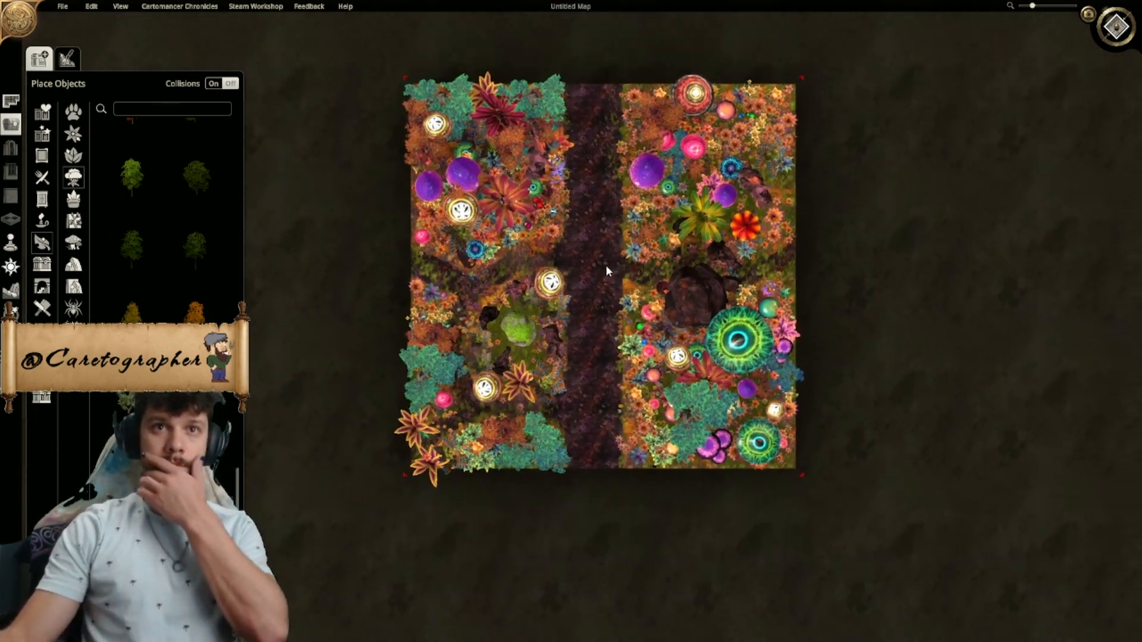
- Duplicate the orange tree from the lower-left garden and place the copy in the map's lower-right corner
{"action": "right_click_drag", "start_coordinate": [606, 266], "coordinate": [549, 224]}
{"action": "right_click_drag", "start_coordinate": [684, 452], "coordinate": [611, 420]}
{"action": "scroll", "coordinate": [611, 422], "scroll_direction": "up", "scroll_amount": 4}
{"action": "right_click_drag", "start_coordinate": [446, 375], "coordinate": [654, 407]}
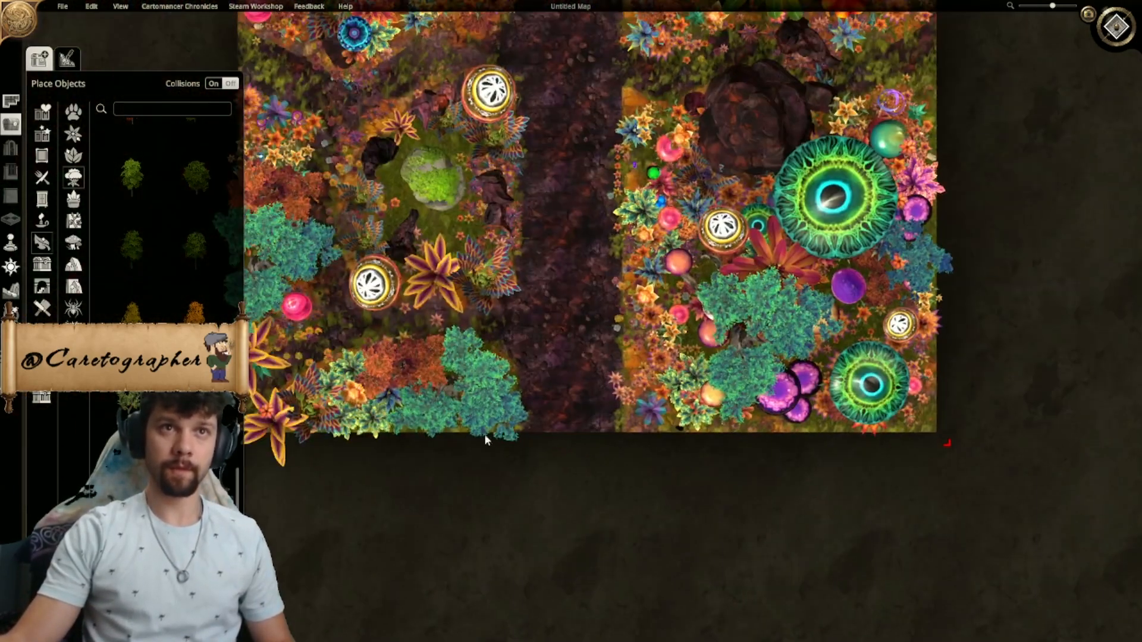
{"action": "left_click", "coordinate": [421, 363]}
{"action": "left_click", "coordinate": [397, 446]}
{"action": "right_click_drag", "start_coordinate": [843, 405], "coordinate": [435, 381]}
{"action": "left_click", "coordinate": [396, 364]}
{"action": "left_click", "coordinate": [379, 446]}
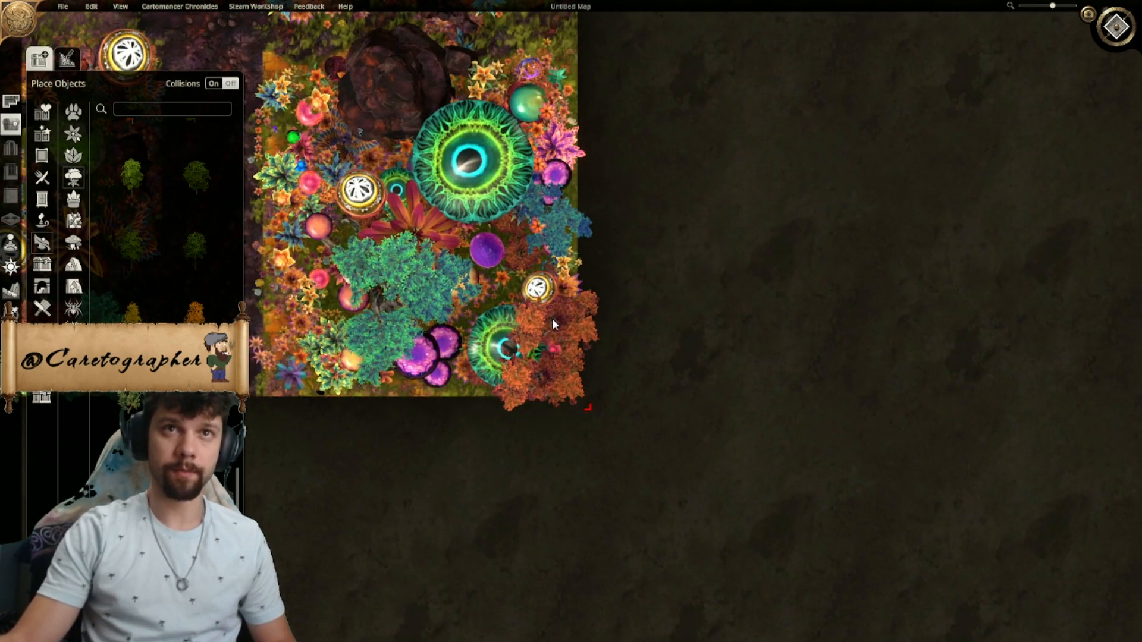
{"action": "left_click", "coordinate": [559, 325]}
- Fill the lower-right garden around the teal tree and along its bottom edge with blue trees
{"action": "right_click", "coordinate": [539, 260]}
{"action": "left_click", "coordinate": [538, 283]}
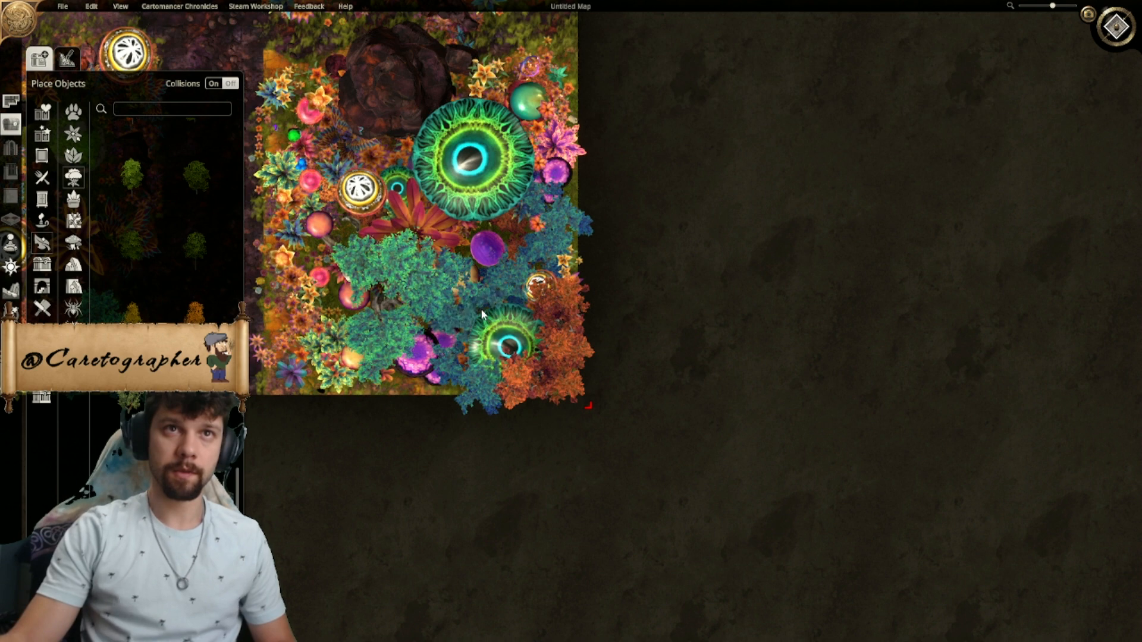
{"action": "left_click", "coordinate": [353, 382]}
{"action": "scroll", "coordinate": [590, 513], "scroll_direction": "down", "scroll_amount": 5}
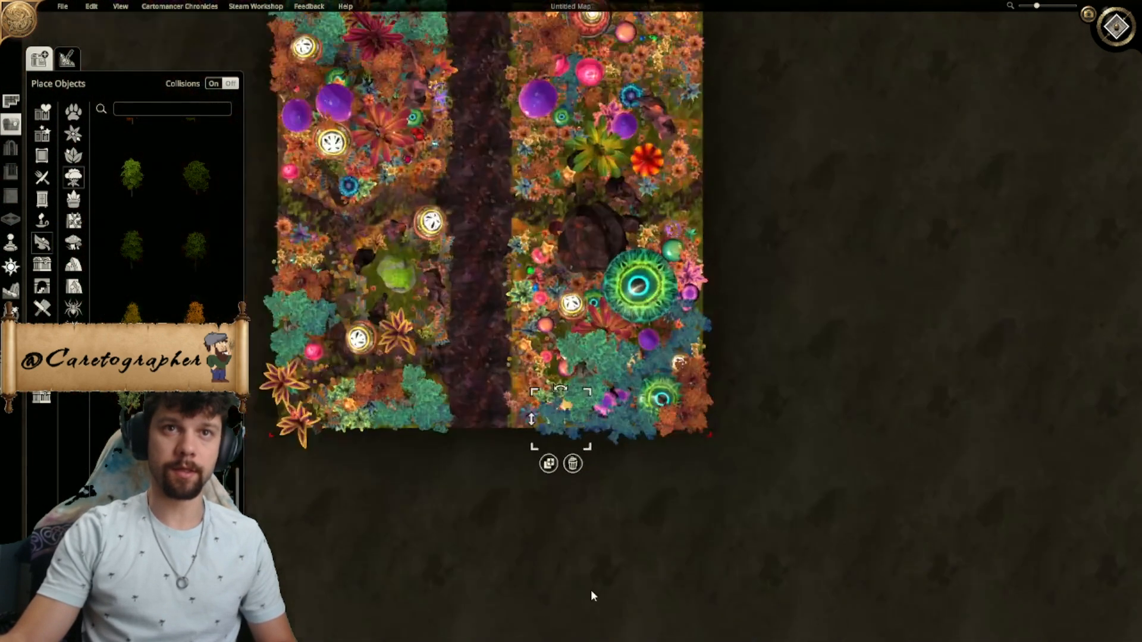
{"action": "scroll", "coordinate": [605, 423], "scroll_direction": "up", "scroll_amount": 5}
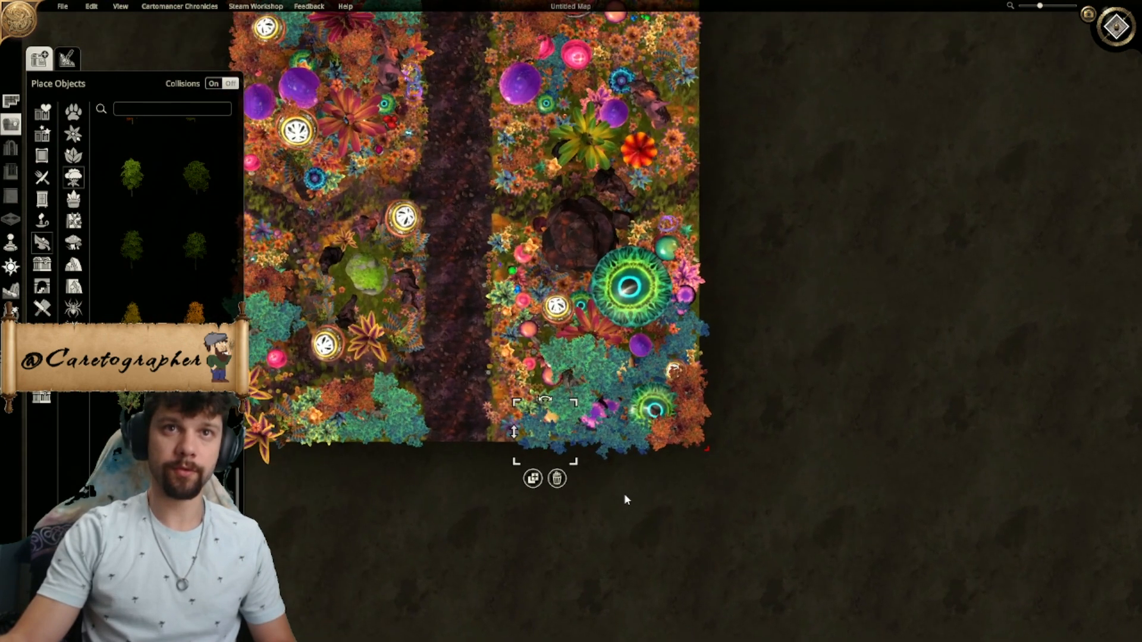
{"action": "left_click", "coordinate": [582, 451]}
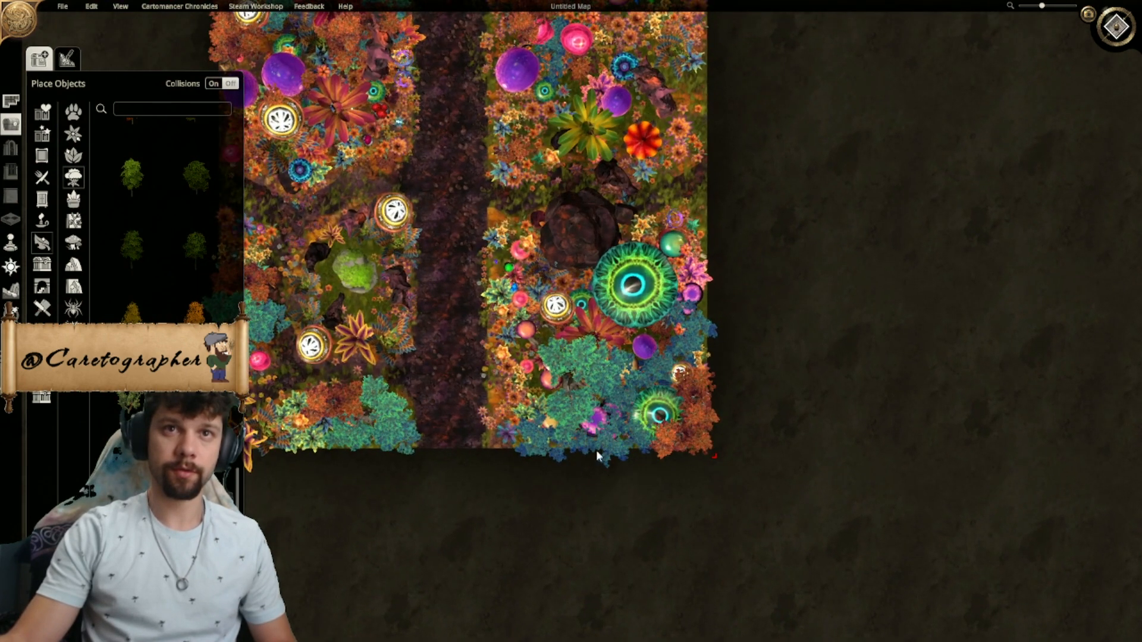
{"action": "left_click_drag", "start_coordinate": [601, 438], "coordinate": [562, 439]}
- Place copies of the feathered plant along the upper-left garden's lower outer edge and move the pink orb up clear of them
{"action": "right_click_drag", "start_coordinate": [639, 494], "coordinate": [679, 579]}
{"action": "right_click_drag", "start_coordinate": [755, 278], "coordinate": [896, 236]}
{"action": "scroll", "coordinate": [495, 296], "scroll_direction": "up", "scroll_amount": 5}
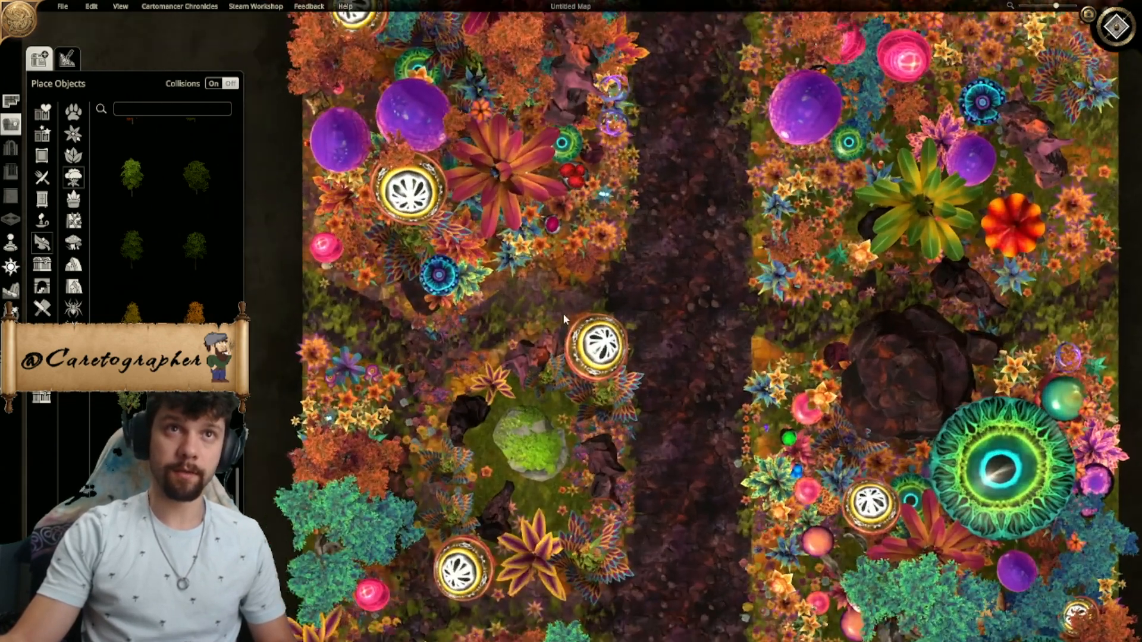
{"action": "left_click", "coordinate": [703, 533]}
{"action": "left_click", "coordinate": [690, 628]}
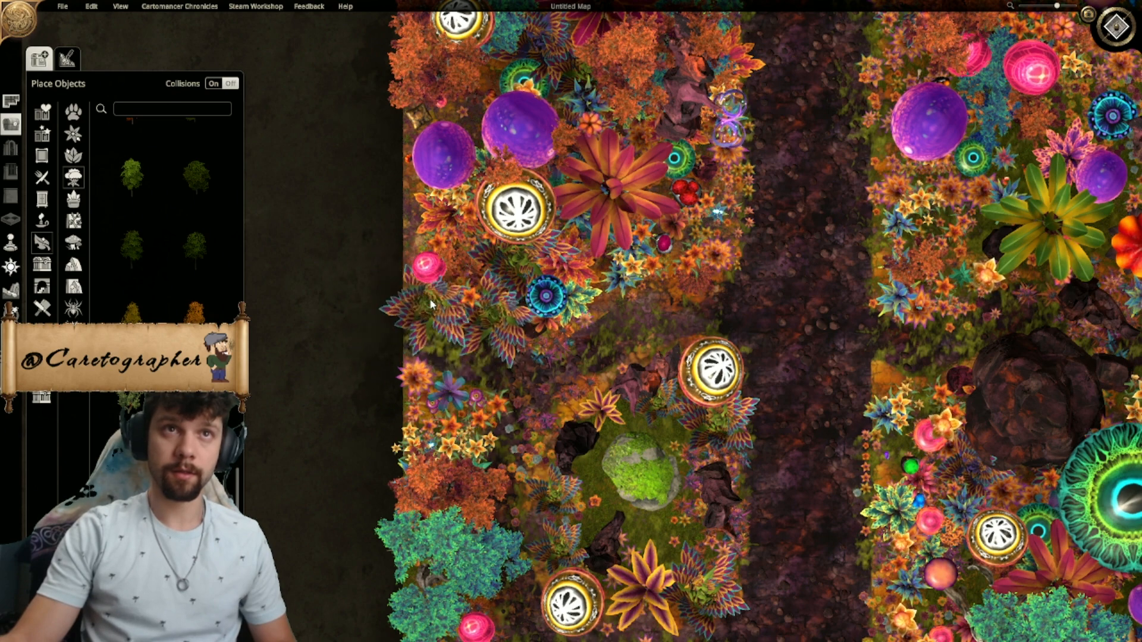
{"action": "right_click", "coordinate": [433, 302]}
{"action": "left_click_drag", "start_coordinate": [429, 269], "coordinate": [425, 229]}
{"action": "left_click", "coordinate": [478, 389]}
{"action": "left_click", "coordinate": [440, 275]}
- Place small yellow-and-purple star flowers along the upper-left garden's lower edge and around the edges of the right-hand gardens
{"action": "right_click", "coordinate": [662, 317]}
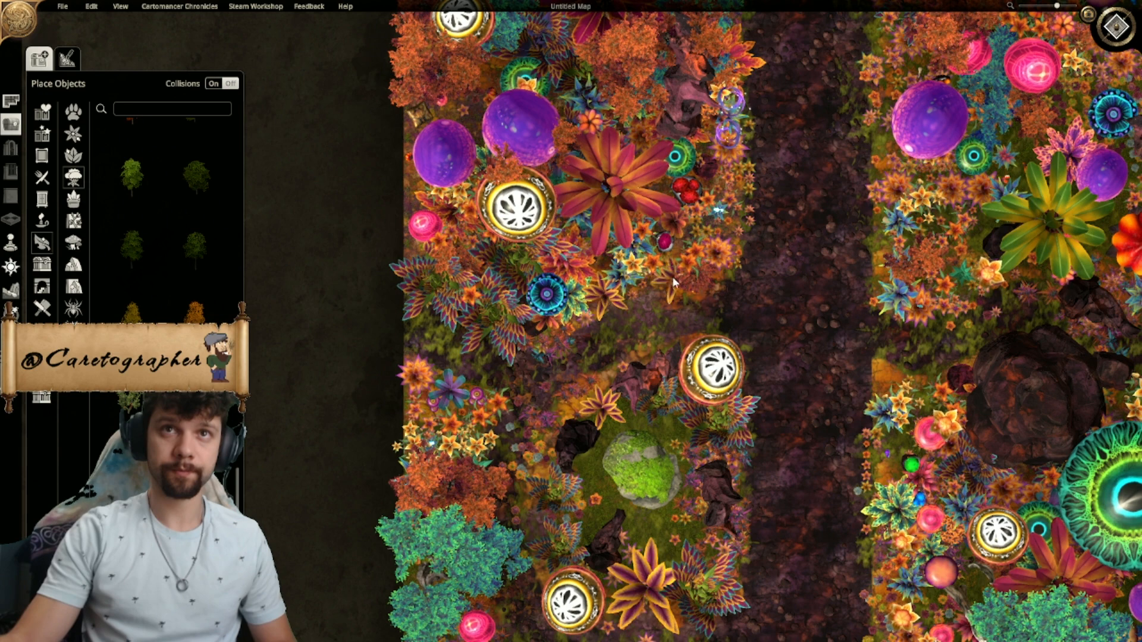
{"action": "left_click", "coordinate": [680, 299]}
{"action": "right_click_drag", "start_coordinate": [771, 320], "coordinate": [576, 358]}
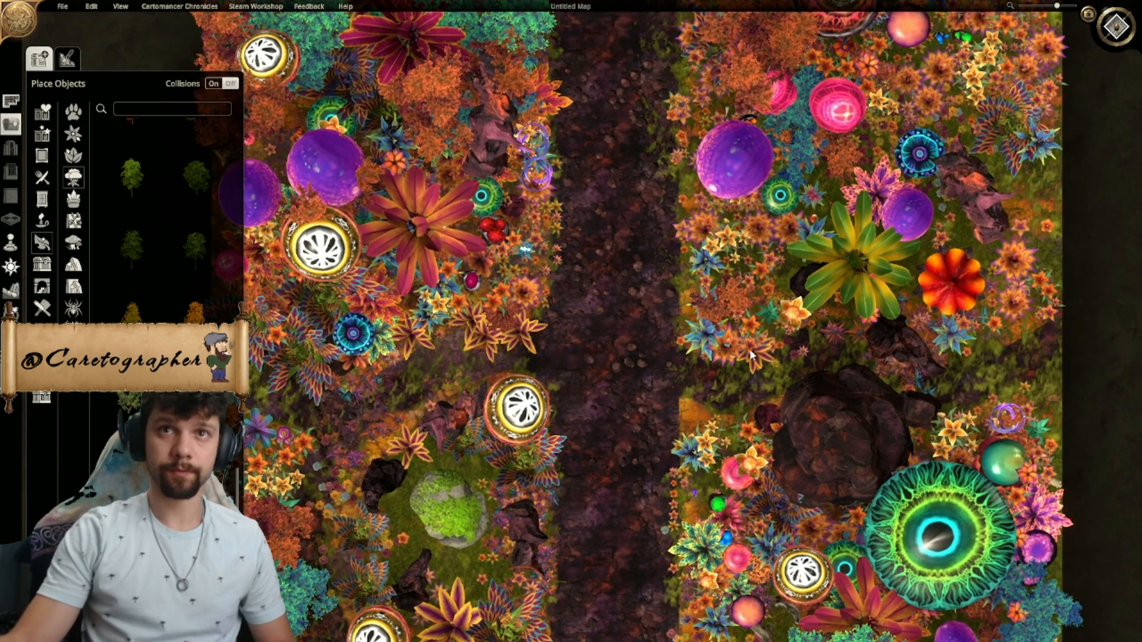
{"action": "right_click_drag", "start_coordinate": [757, 347], "coordinate": [556, 338]}
{"action": "left_click", "coordinate": [493, 406]}
{"action": "left_click", "coordinate": [493, 268]}
{"action": "left_click", "coordinate": [815, 322]}
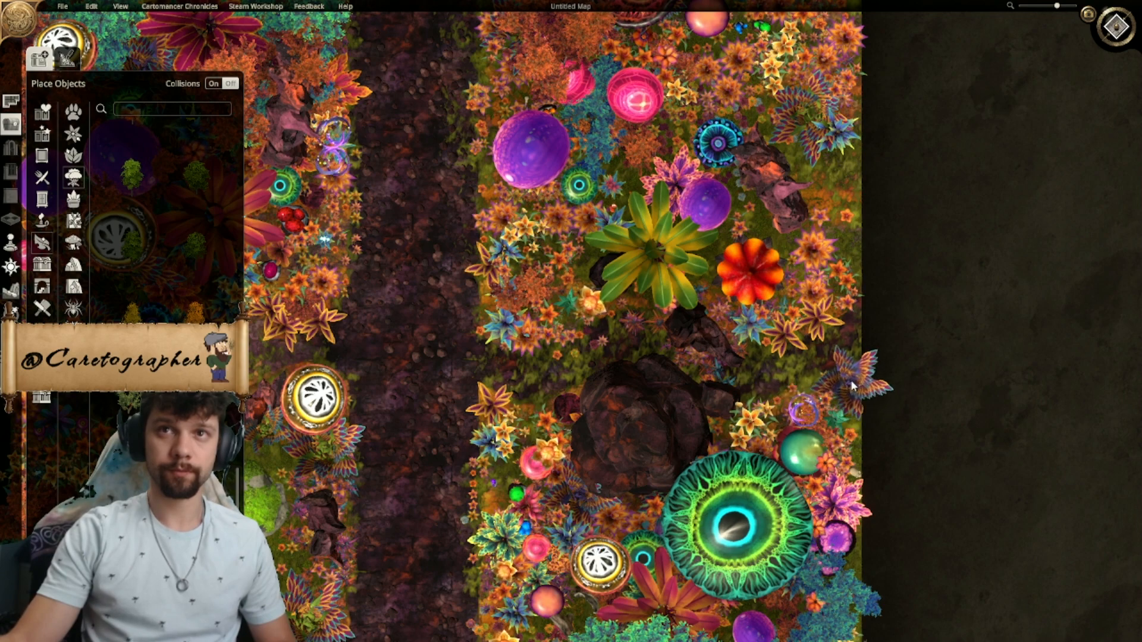
- Place a feathered plant on the map's right edge beside the large dark rock
{"action": "left_click", "coordinate": [851, 382]}
{"action": "right_click_drag", "start_coordinate": [866, 476], "coordinate": [807, 280]}
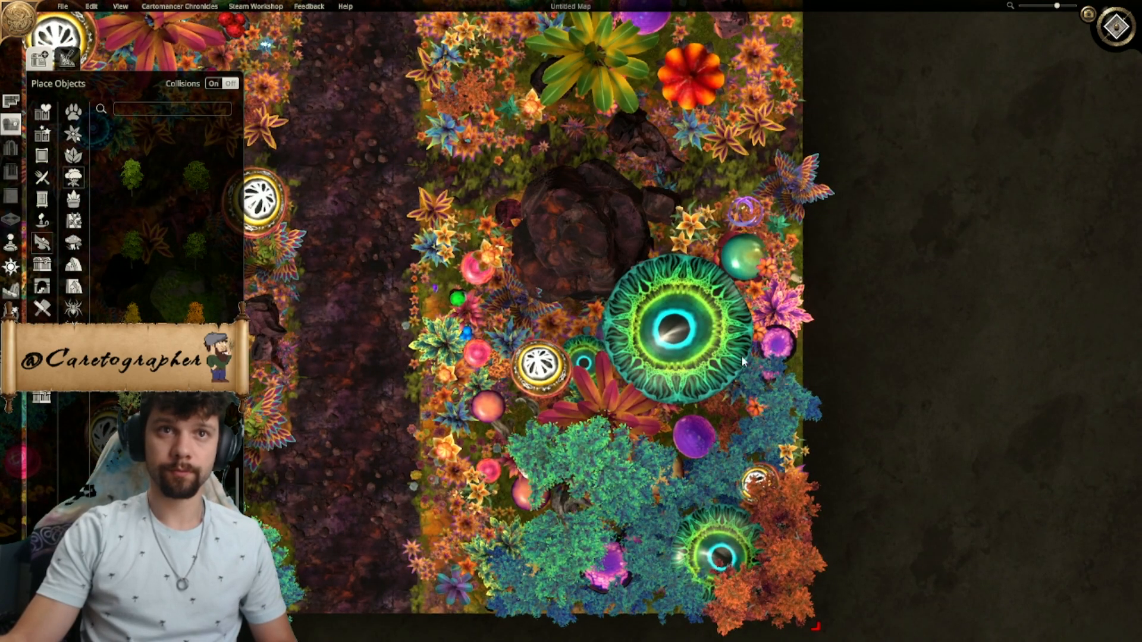
{"action": "scroll", "coordinate": [772, 391], "scroll_direction": "down", "scroll_amount": 4}
{"action": "scroll", "coordinate": [641, 373], "scroll_direction": "up", "scroll_amount": 3}
{"action": "right_click_drag", "start_coordinate": [665, 428], "coordinate": [676, 357]}
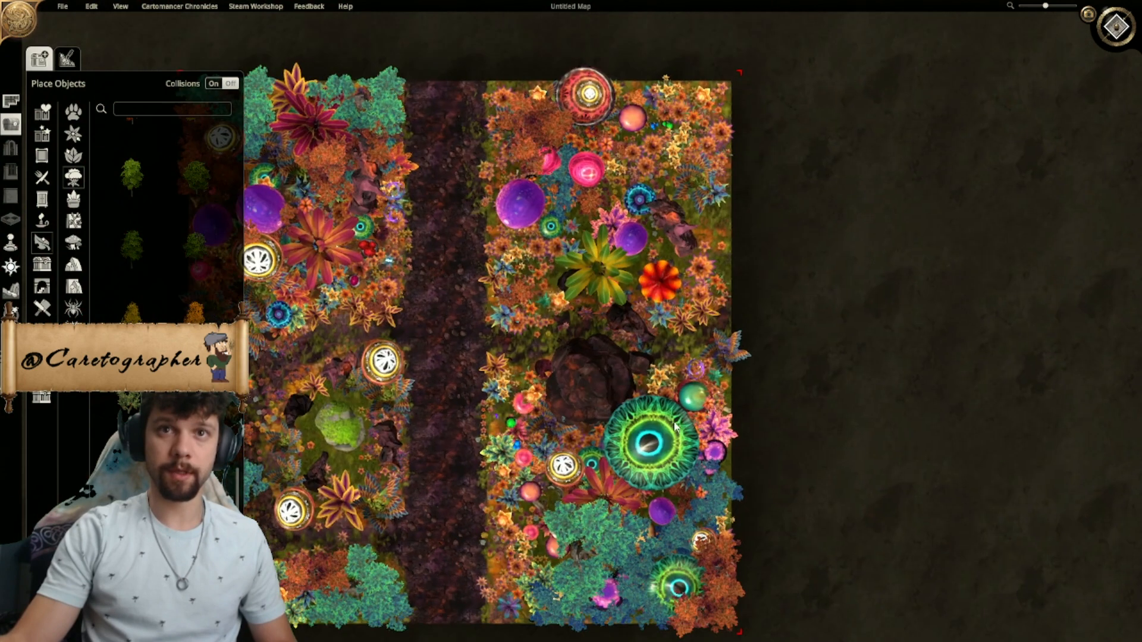
- Place a copy of the lower-right garden's teal tree in the upper-right garden's outer corner and adjust its rotation and position
{"action": "left_click", "coordinate": [590, 542]}
{"action": "left_click", "coordinate": [577, 624]}
{"action": "right_click_drag", "start_coordinate": [639, 222], "coordinate": [614, 320]}
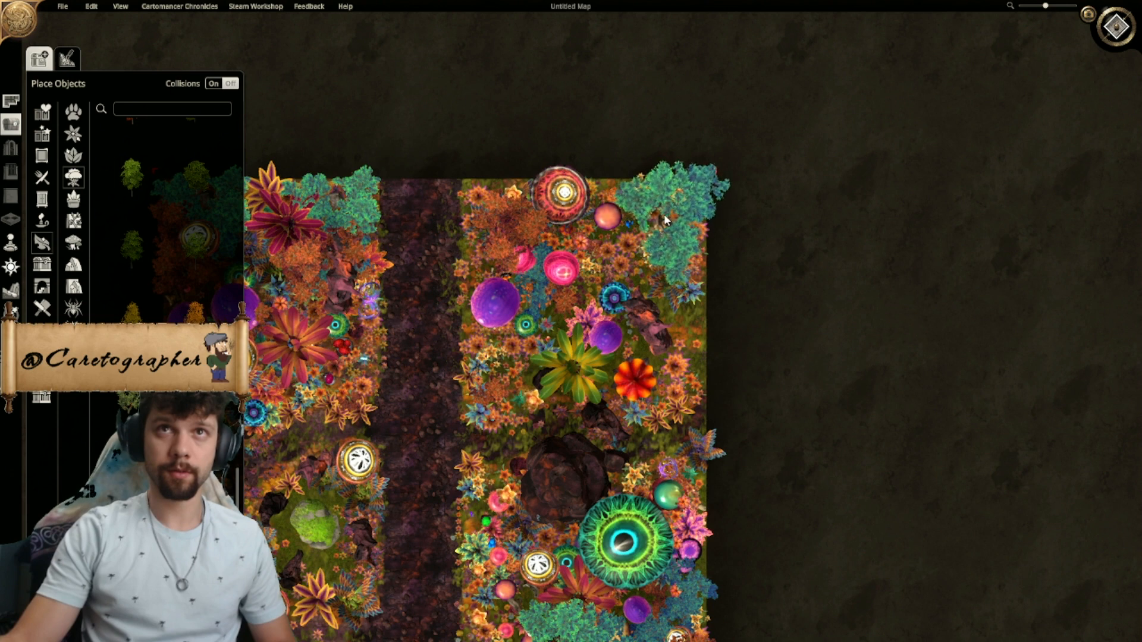
{"action": "left_click", "coordinate": [661, 221]}
{"action": "key", "text": "r"}
{"action": "key", "text": "r"}
{"action": "key", "text": "r"}
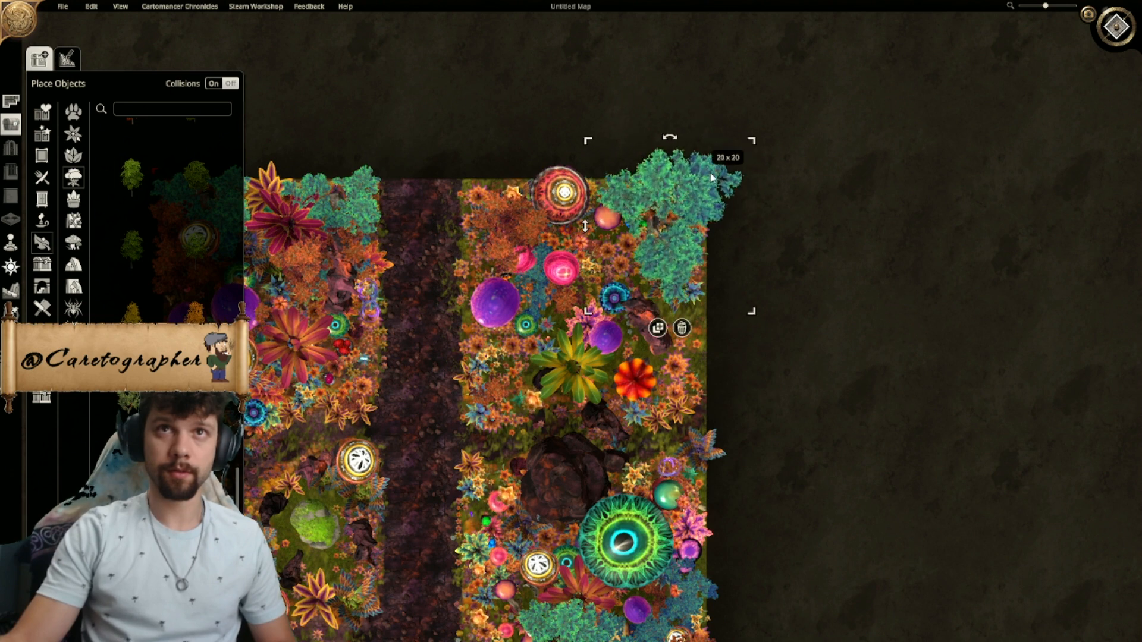
{"action": "left_click_drag", "start_coordinate": [680, 199], "coordinate": [662, 203]}
- Place a copy of the orange tree on the upper-right garden's outer edge below the teal tree, adjusting its position and rotation
{"action": "left_click", "coordinate": [731, 405]}
{"action": "right_click_drag", "start_coordinate": [698, 640], "coordinate": [769, 479]}
{"action": "left_click", "coordinate": [743, 609]}
{"action": "right_click_drag", "start_coordinate": [757, 157], "coordinate": [729, 263]}
{"action": "left_click_drag", "start_coordinate": [766, 180], "coordinate": [782, 163]}
{"action": "left_click_drag", "start_coordinate": [694, 241], "coordinate": [709, 272]}
{"action": "left_click", "coordinate": [710, 238]}
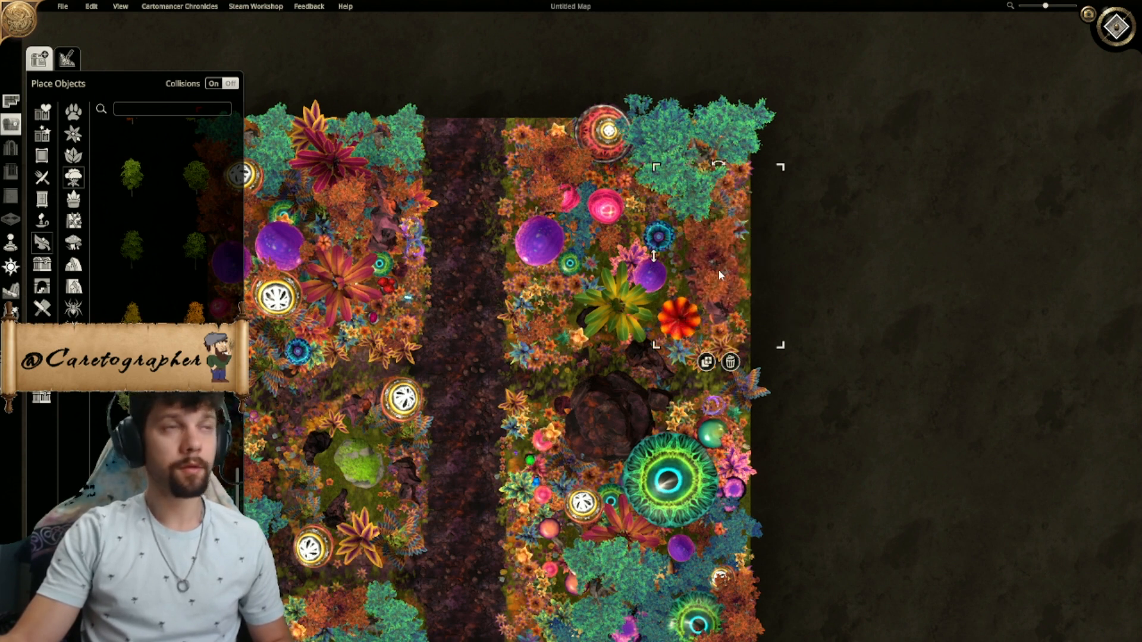
{"action": "left_click_drag", "start_coordinate": [730, 266], "coordinate": [708, 250]}
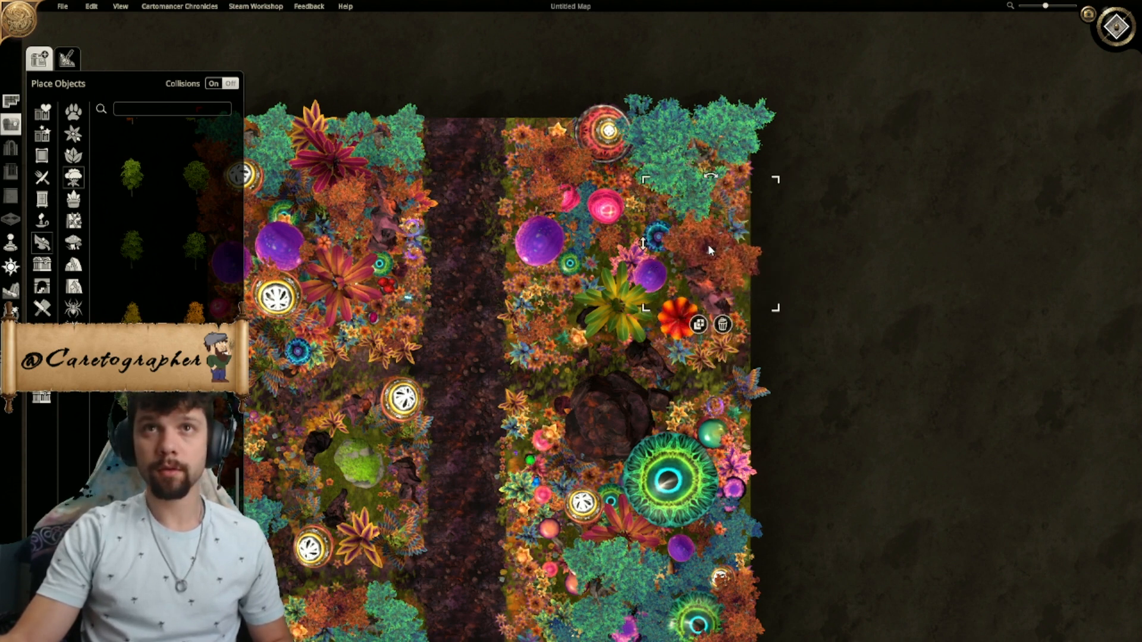
{"action": "key", "text": "r"}
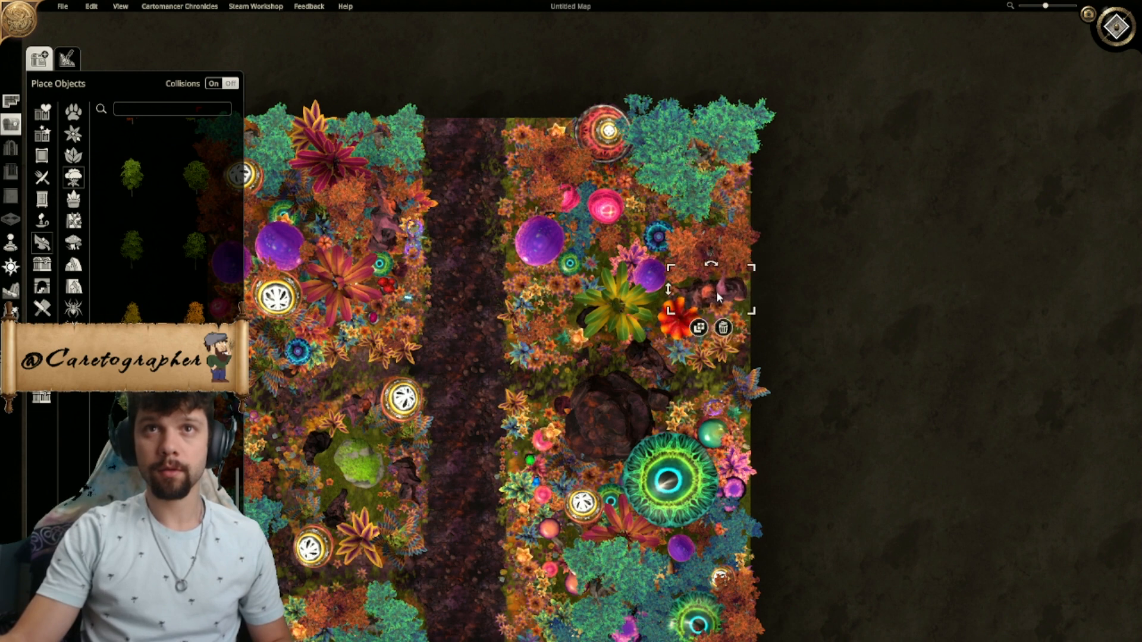
- Shift the small dark rock below the orange tree inward and add a feathered plant on the map's edge beside it
{"action": "left_click_drag", "start_coordinate": [717, 293], "coordinate": [708, 288]}
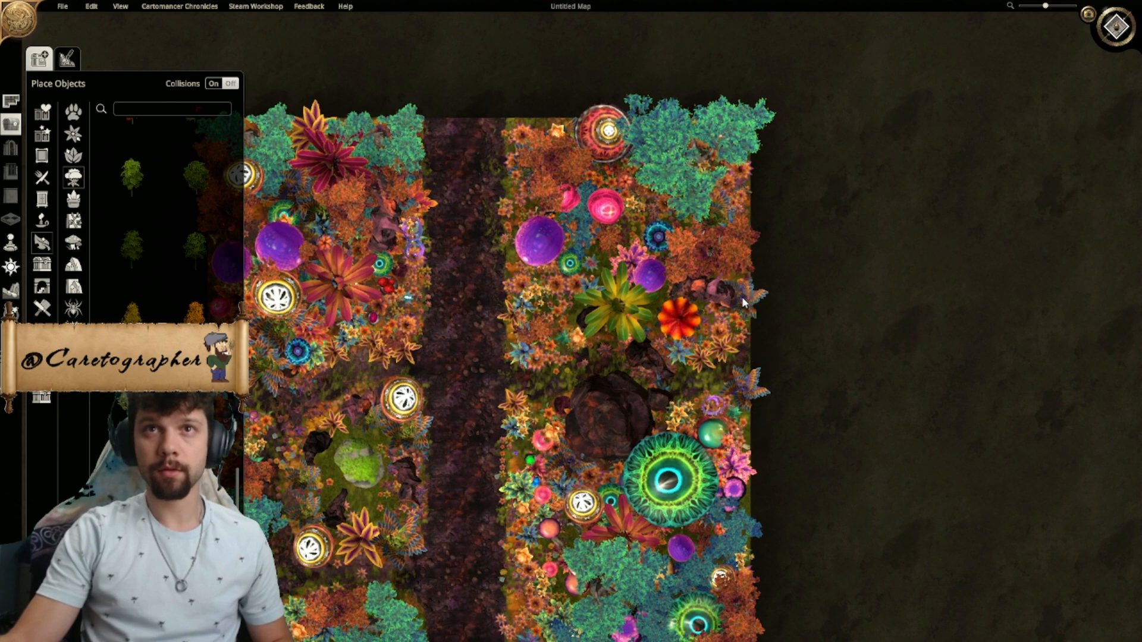
{"action": "left_click", "coordinate": [743, 299]}
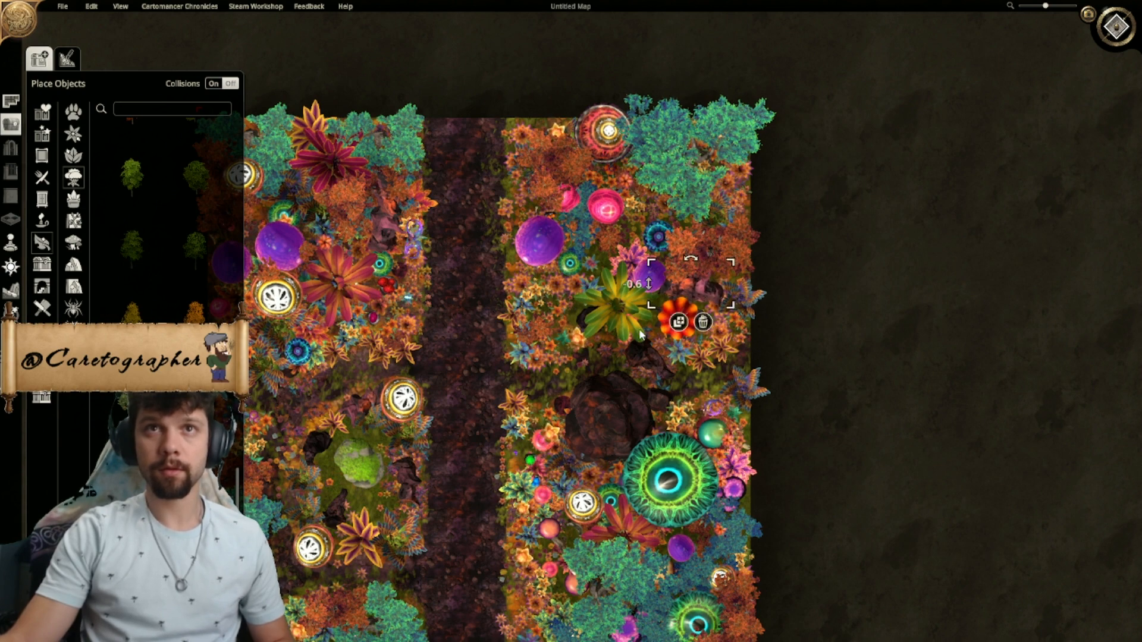
- Review the whole garden layout from a distance and examine the clearing around the mossy rock up close
{"action": "right_click_drag", "start_coordinate": [865, 440], "coordinate": [1018, 199]}
{"action": "scroll", "coordinate": [787, 295], "scroll_direction": "down", "scroll_amount": 5}
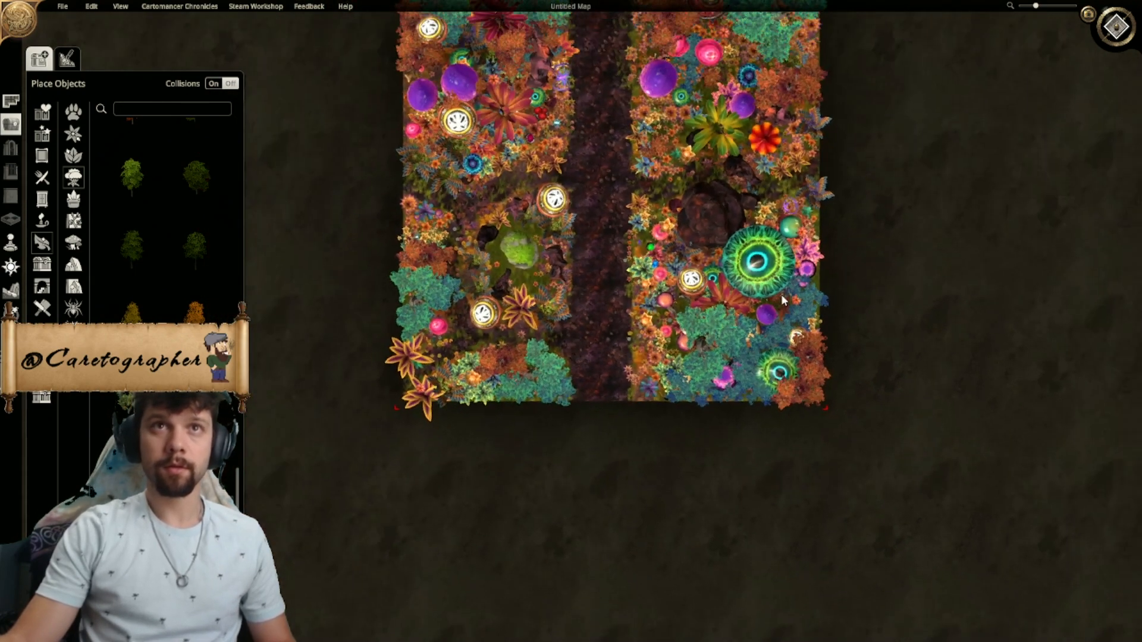
{"action": "right_click_drag", "start_coordinate": [655, 209], "coordinate": [650, 276]}
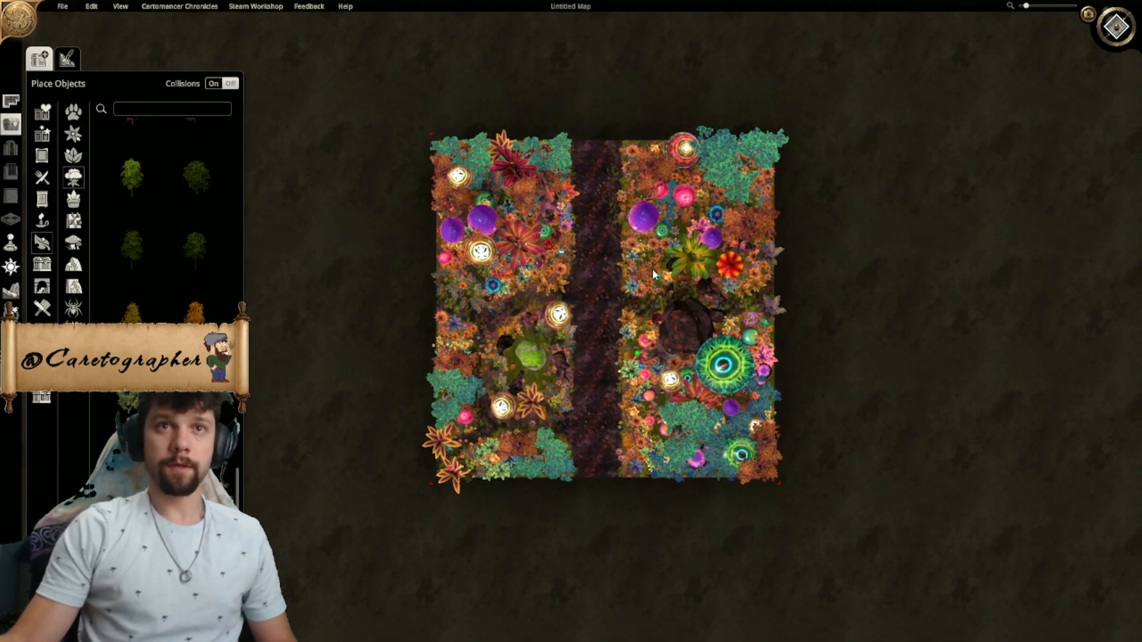
{"action": "scroll", "coordinate": [647, 279], "scroll_direction": "up", "scroll_amount": 5}
{"action": "scroll", "coordinate": [645, 273], "scroll_direction": "down", "scroll_amount": 2}
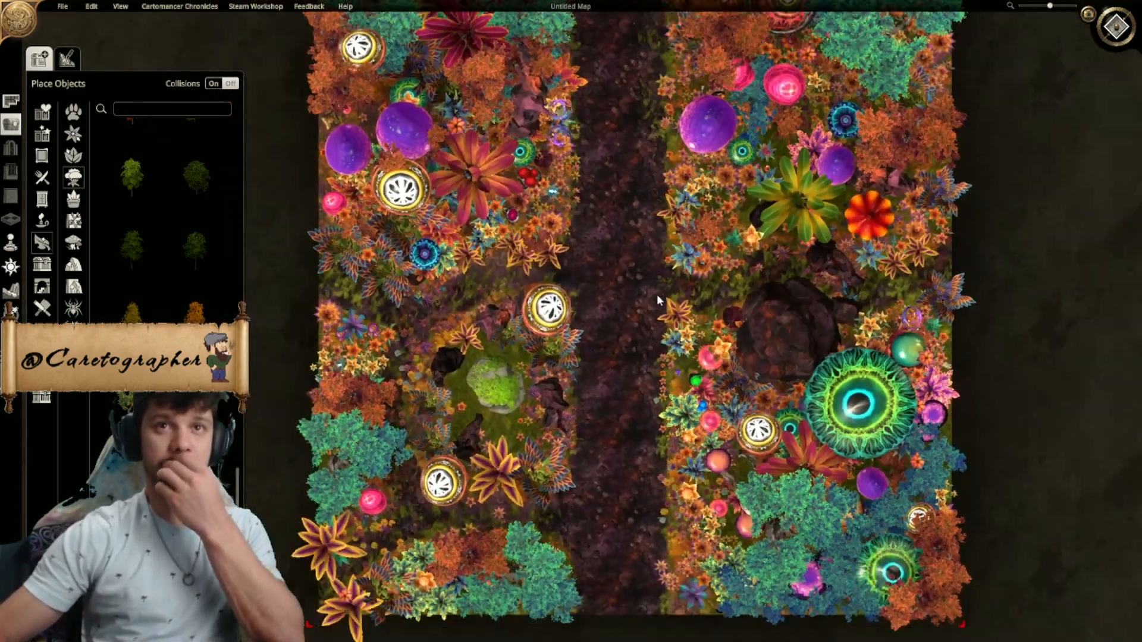
{"action": "right_click_drag", "start_coordinate": [691, 371], "coordinate": [629, 335]}
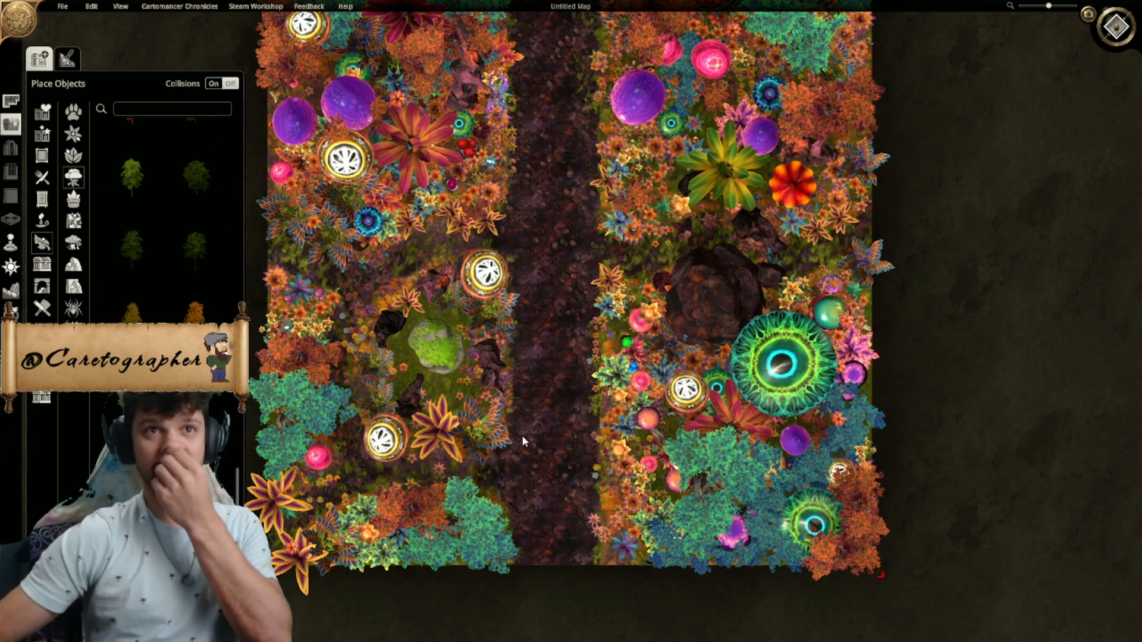
{"action": "right_click_drag", "start_coordinate": [559, 430], "coordinate": [633, 458]}
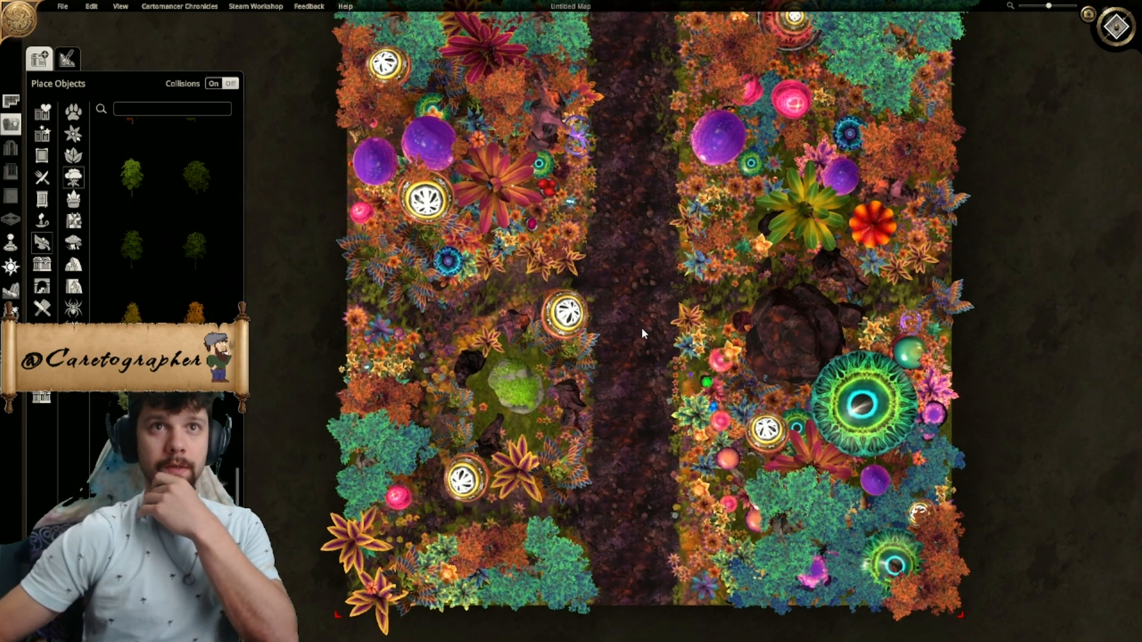
{"action": "right_click_drag", "start_coordinate": [642, 327], "coordinate": [699, 280]}
{"action": "right_click_drag", "start_coordinate": [603, 376], "coordinate": [648, 392]}
{"action": "scroll", "coordinate": [651, 383], "scroll_direction": "up", "scroll_amount": 4}
{"action": "scroll", "coordinate": [650, 376], "scroll_direction": "up", "scroll_amount": 4}
{"action": "right_click_drag", "start_coordinate": [776, 459], "coordinate": [631, 334]}
{"action": "left_click", "coordinate": [631, 334]}
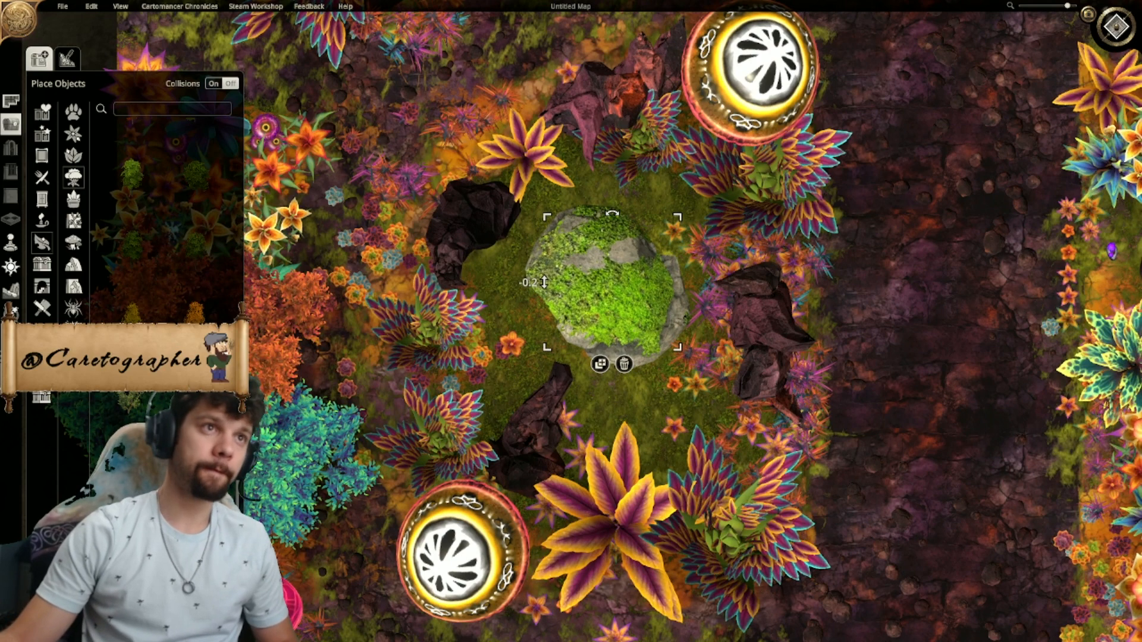
- Paint green grass terrain at maximum brush strength over the clearing around the mossy rock
{"action": "left_click", "coordinate": [11, 291]}
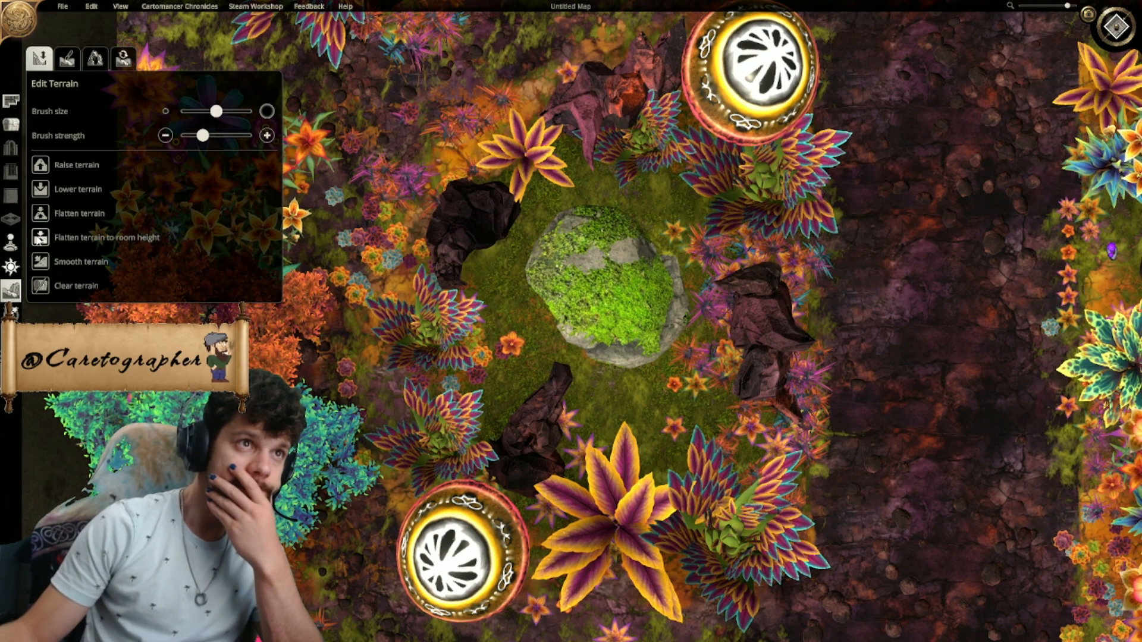
{"action": "left_click", "coordinate": [67, 62]}
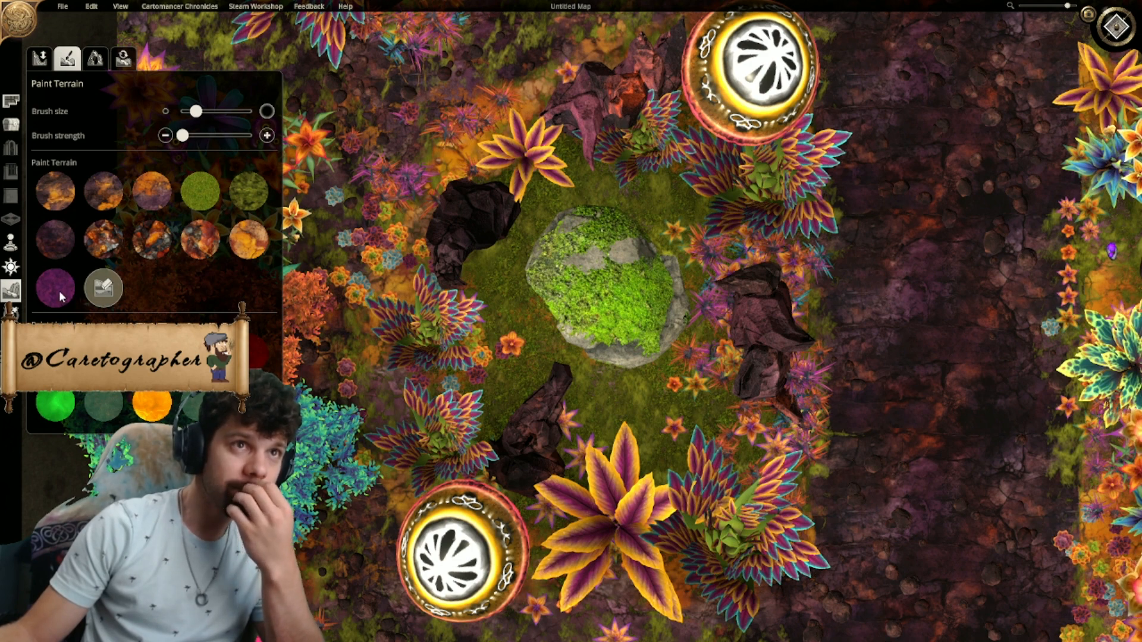
{"action": "left_click", "coordinate": [194, 189]}
{"action": "left_click_drag", "start_coordinate": [182, 136], "coordinate": [250, 136]}
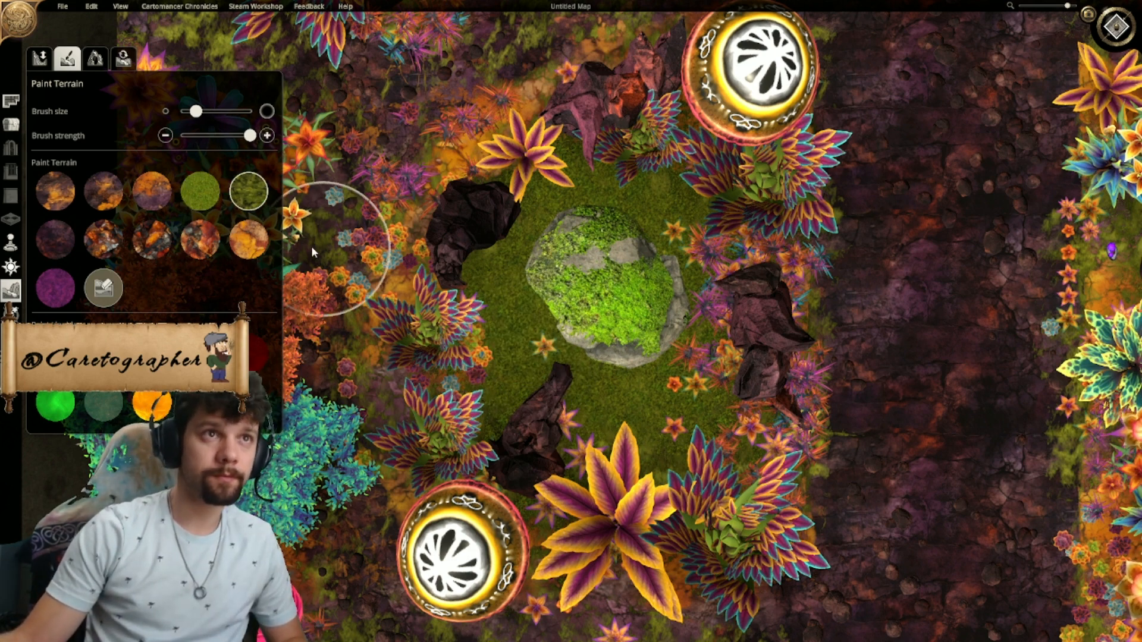
- Try painting purple terrain with a smaller brush between the mossy rock and the dark rocks nearest the path
{"action": "left_click", "coordinate": [105, 288]}
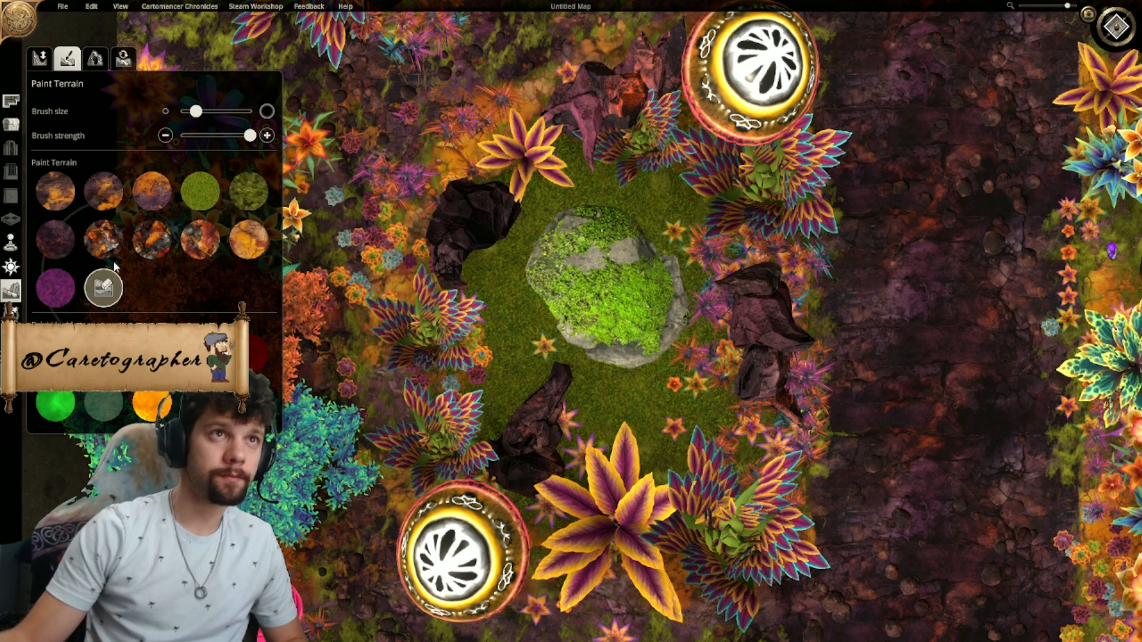
{"action": "left_click_drag", "start_coordinate": [196, 112], "coordinate": [182, 111]}
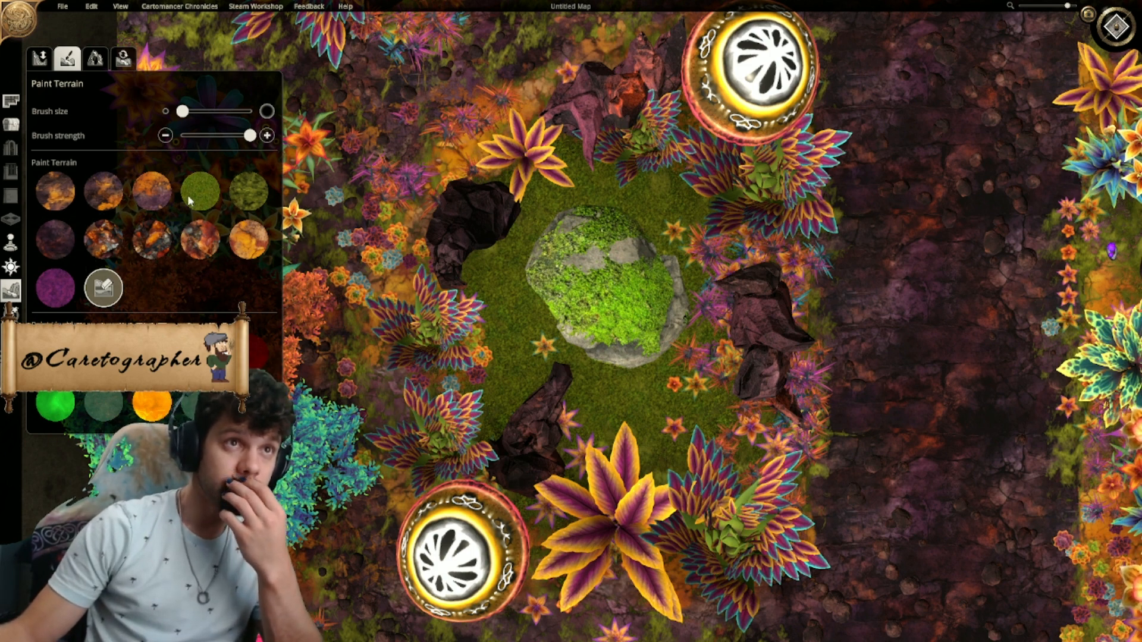
{"action": "left_click", "coordinate": [69, 285]}
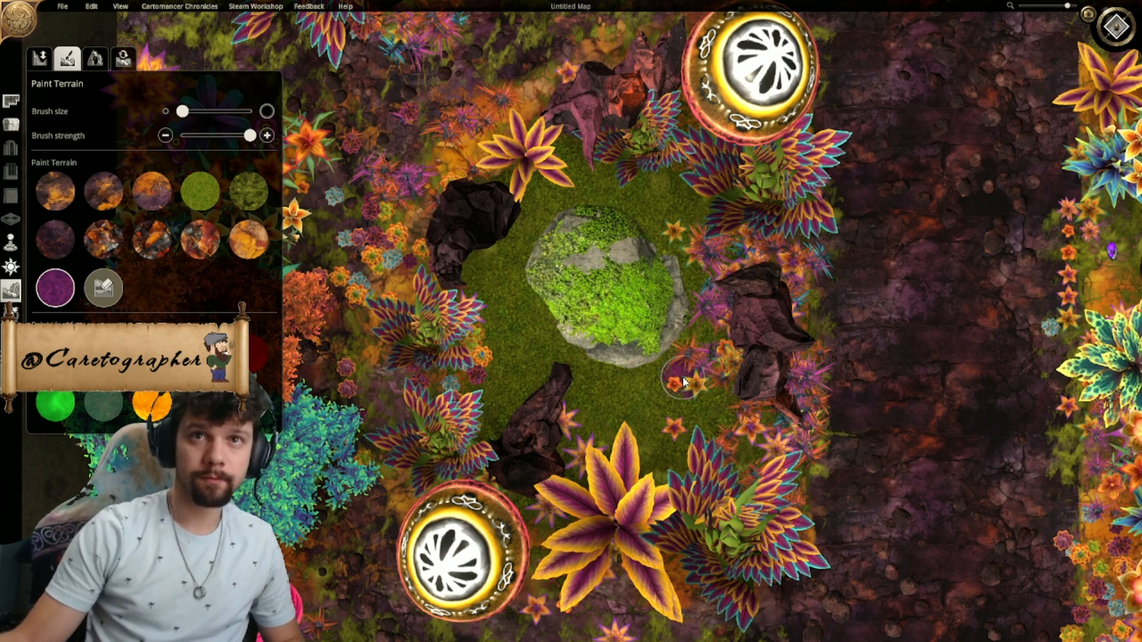
{"action": "mouse_move", "coordinate": [684, 384]}
{"action": "left_mouse_down"}
{"action": "mouse_move", "coordinate": [701, 339]}
{"action": "mouse_move", "coordinate": [669, 398]}
{"action": "left_mouse_up"}
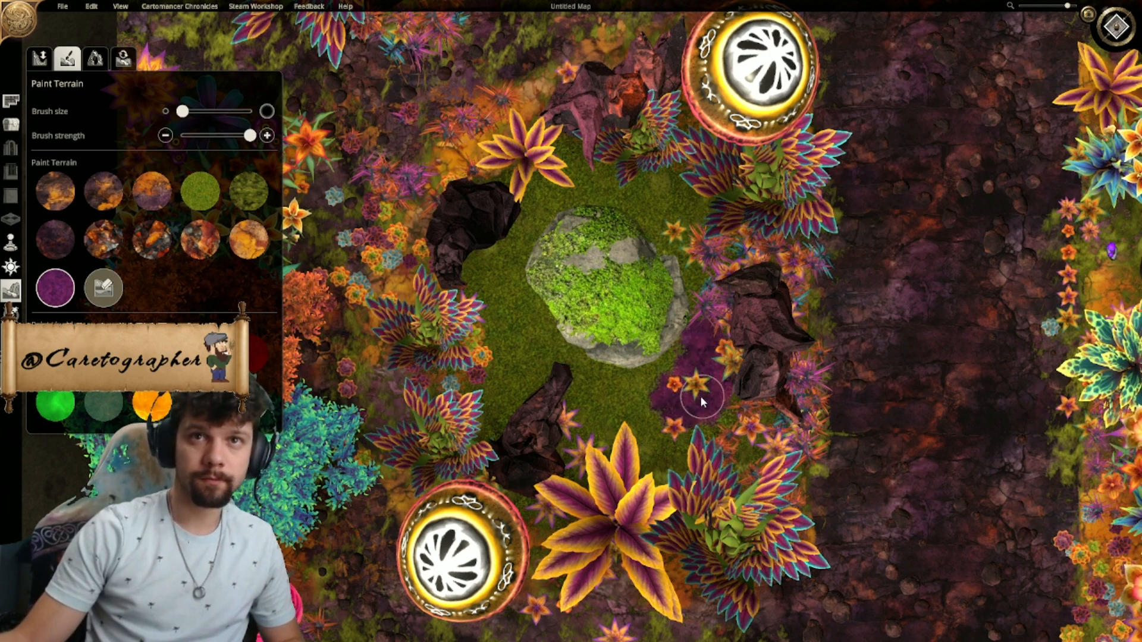
{"action": "key", "text": "ctrl+z"}
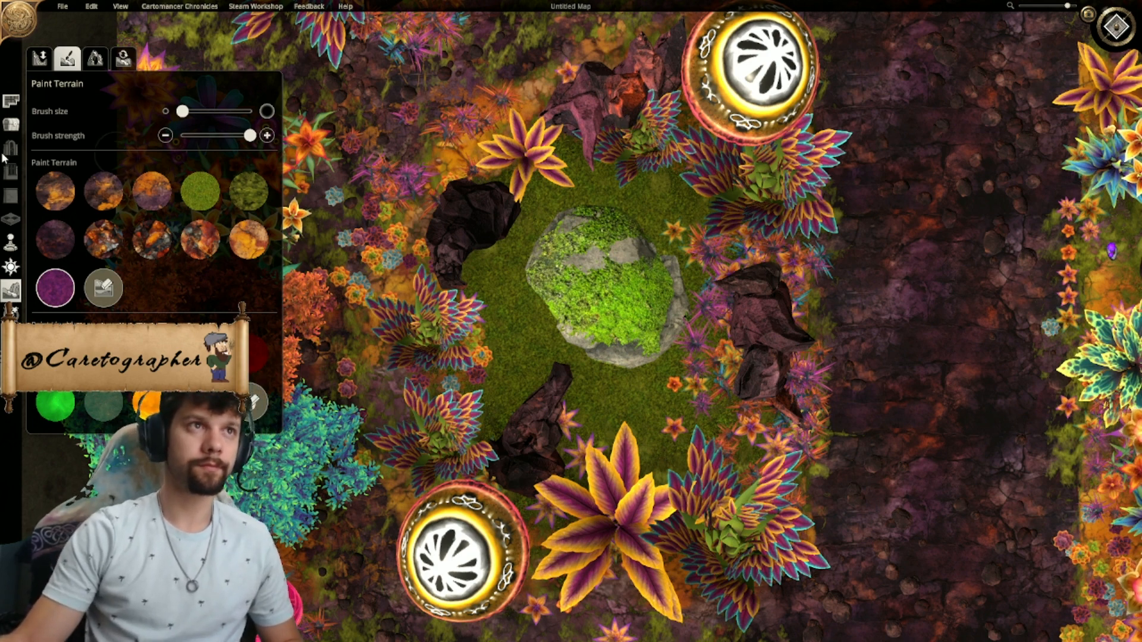
- Shrink the mossy rock and move it to the clearing's outer side, away from the path
{"action": "left_click", "coordinate": [11, 125]}
{"action": "left_click", "coordinate": [615, 289]}
{"action": "left_click_drag", "start_coordinate": [614, 287], "coordinate": [577, 301]}
{"action": "left_click_drag", "start_coordinate": [646, 228], "coordinate": [629, 251]}
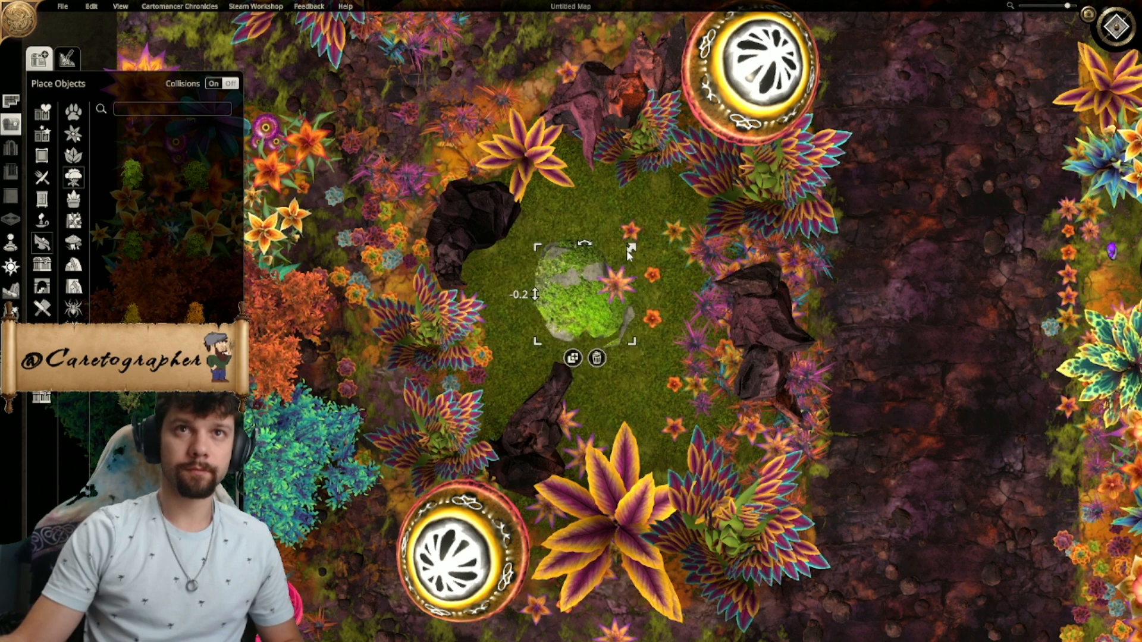
{"action": "left_click_drag", "start_coordinate": [582, 294], "coordinate": [525, 312]}
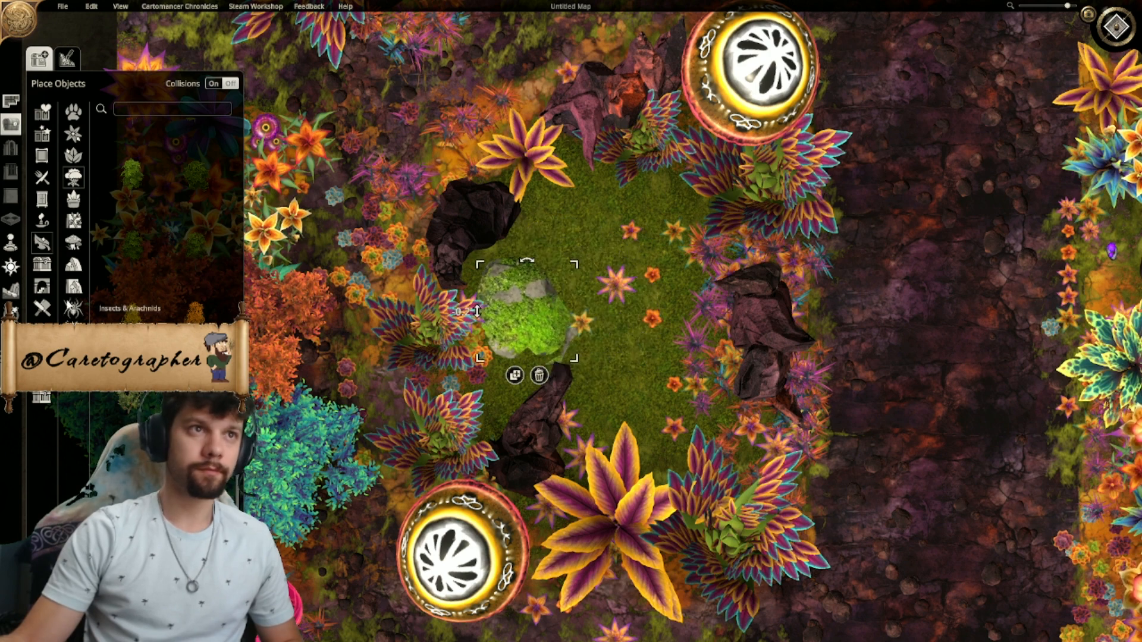
- Try painting a patch of orange-and-purple terrain on the grass beside the mossy rock
{"action": "left_click", "coordinate": [10, 293]}
{"action": "left_click", "coordinate": [66, 263]}
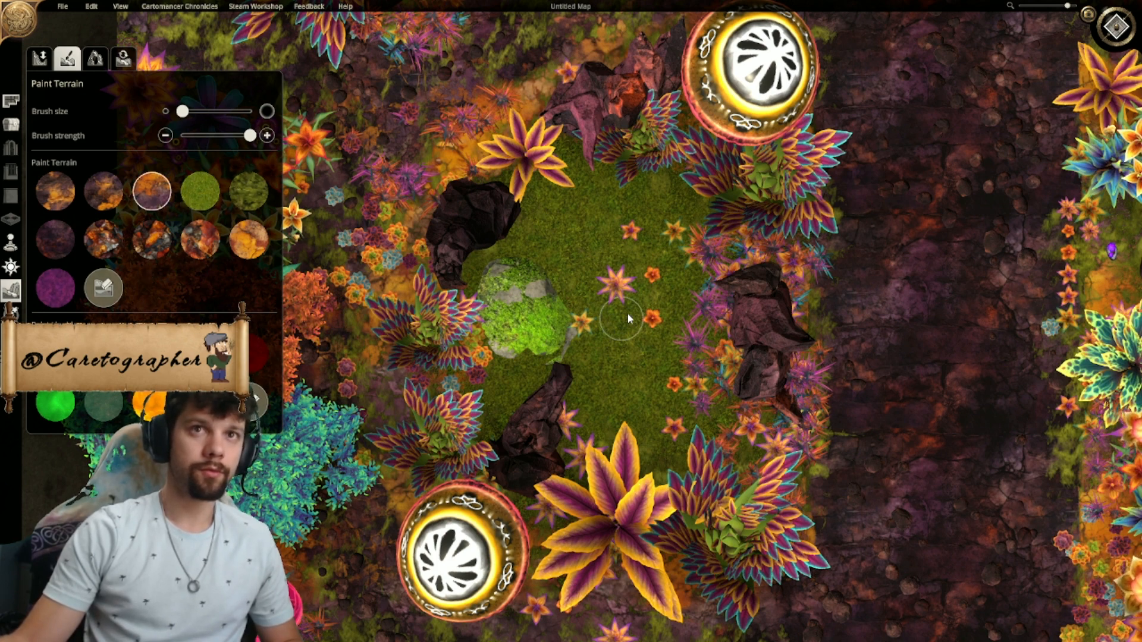
{"action": "left_click_drag", "start_coordinate": [627, 286], "coordinate": [598, 301]}
{"action": "left_click_drag", "start_coordinate": [612, 244], "coordinate": [646, 285]}
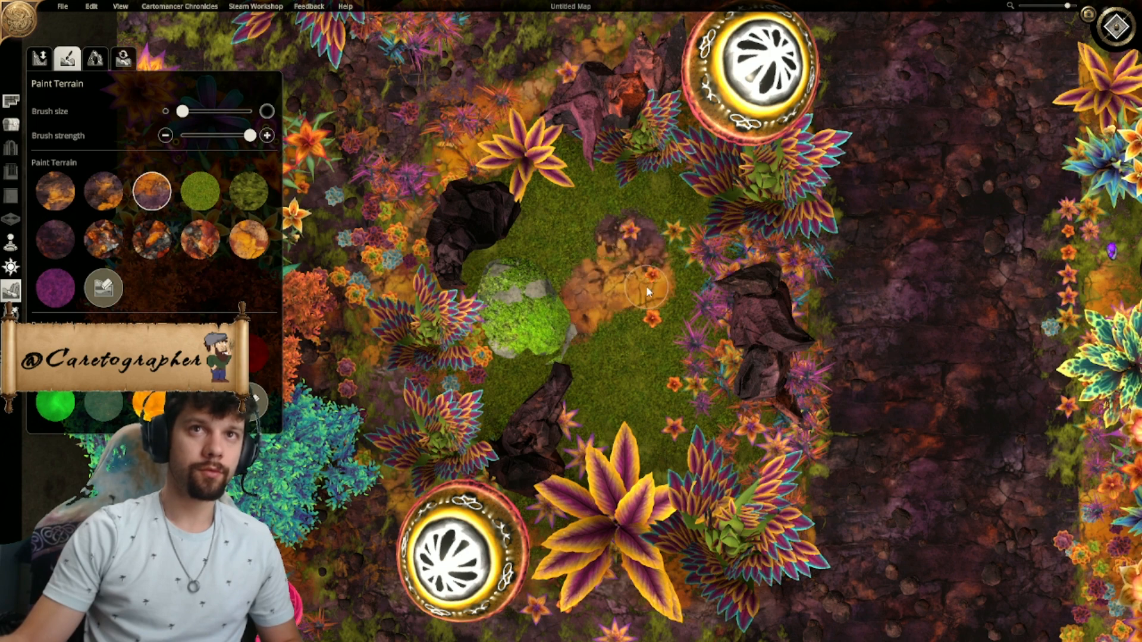
{"action": "key", "text": "ctrl+z"}
{"action": "key", "text": "ctrl+z"}
{"action": "key", "text": "ctrl+z"}
{"action": "left_click", "coordinate": [594, 324]}
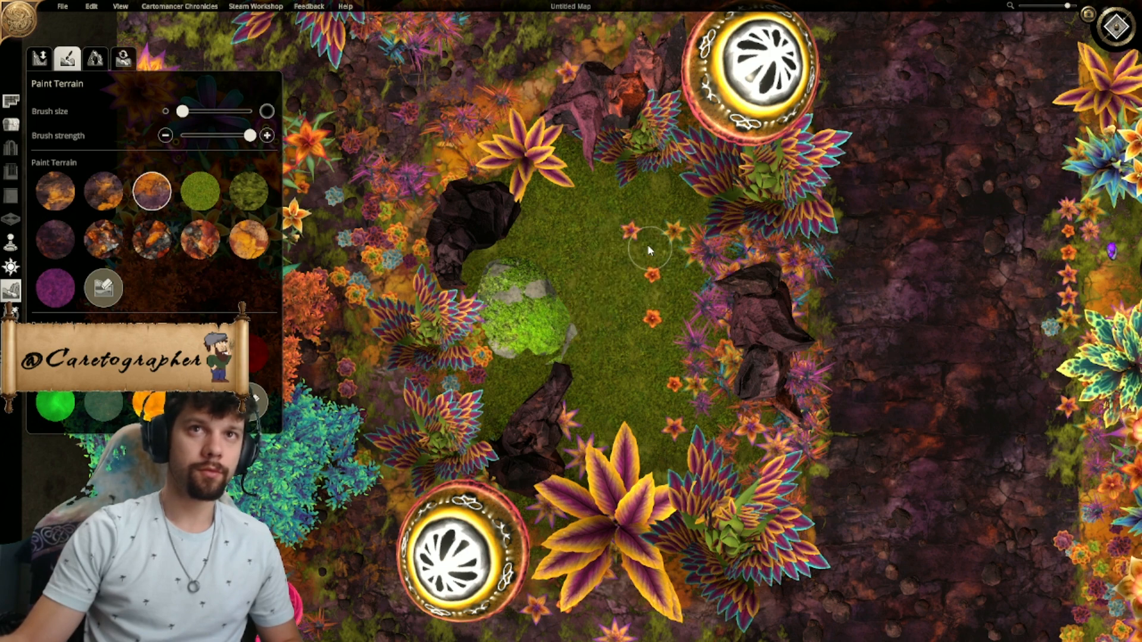
{"action": "key", "text": "ctrl+z"}
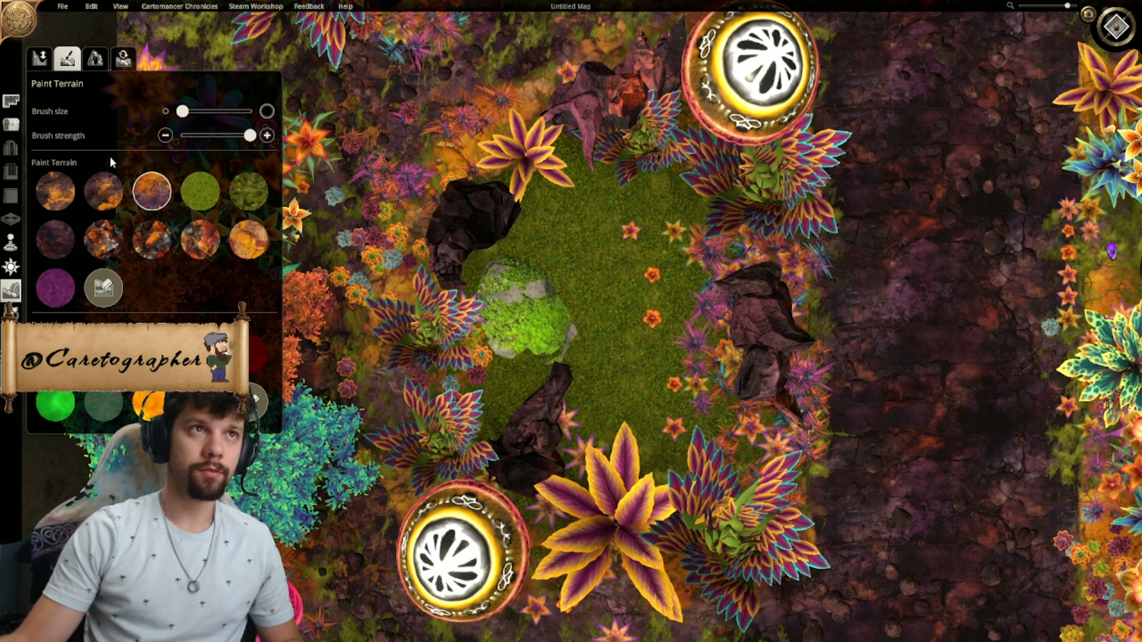
- Move the mossy rock back to the middle of the grass clearing
{"action": "left_click", "coordinate": [11, 124]}
{"action": "left_click_drag", "start_coordinate": [536, 313], "coordinate": [592, 292]}
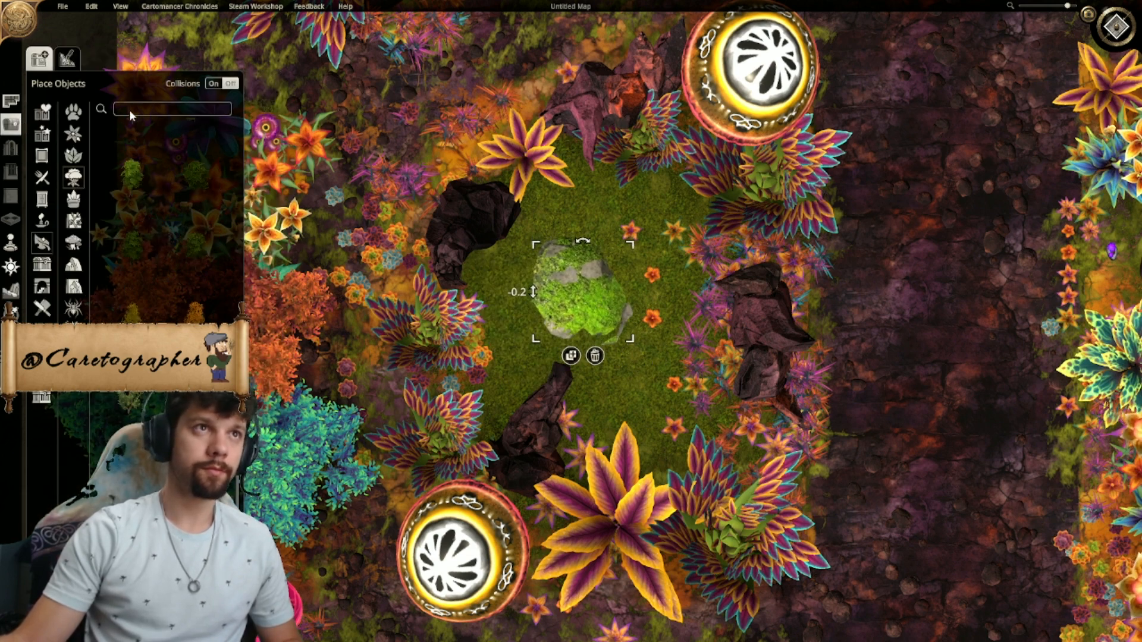
- Try a scaled-down red glowing mushroom just above the mossy rock
{"action": "left_click", "coordinate": [73, 243]}
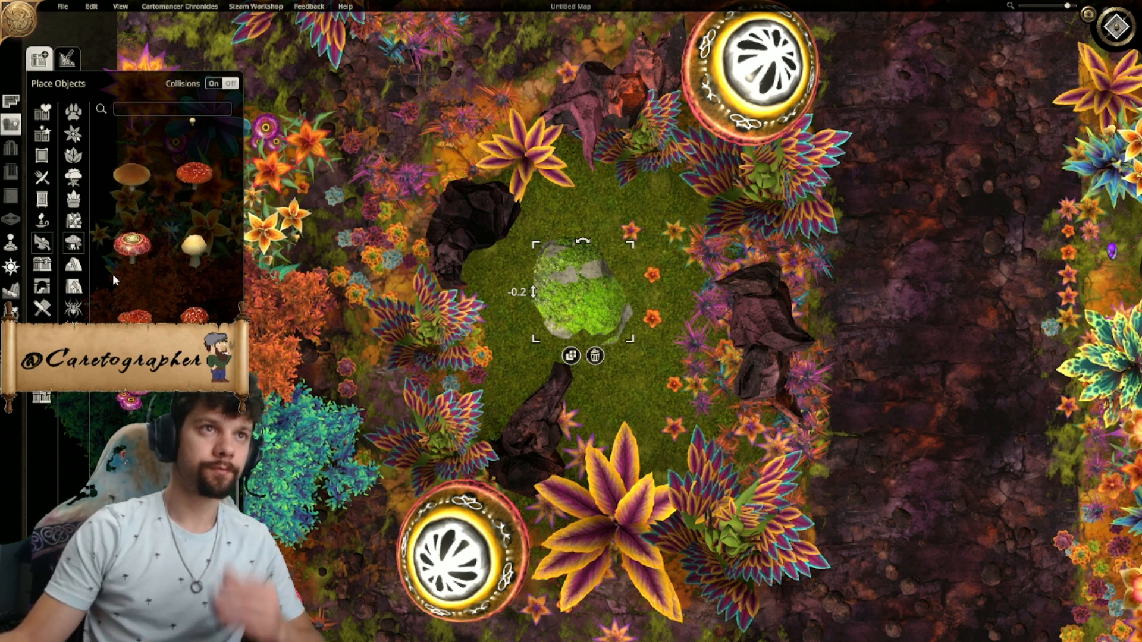
{"action": "scroll", "coordinate": [179, 238], "scroll_direction": "down", "scroll_amount": 5}
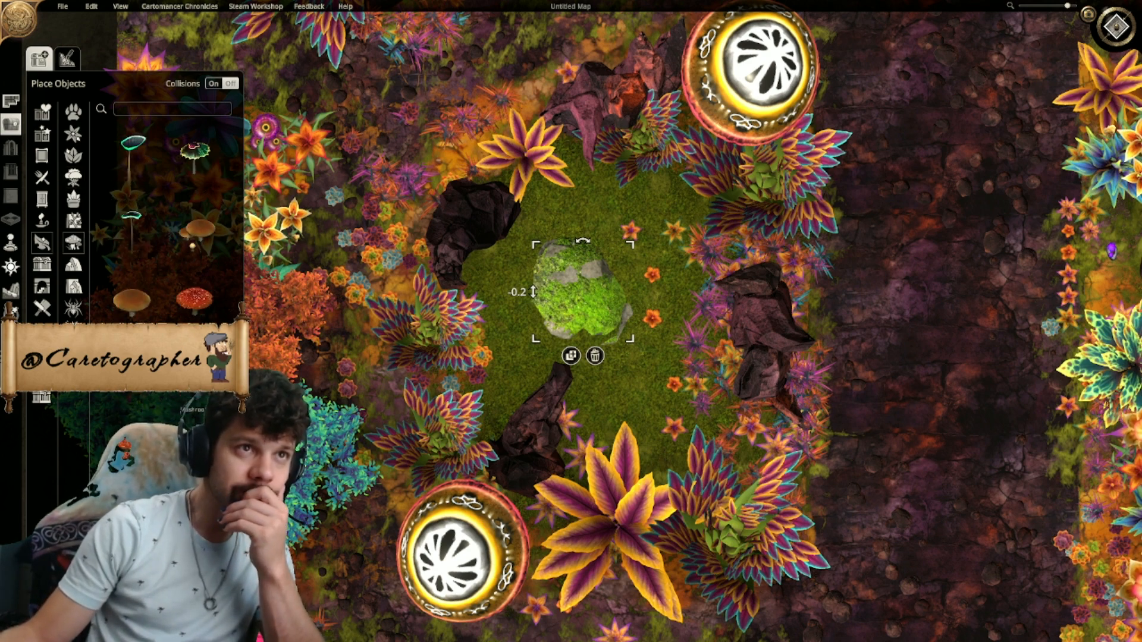
{"action": "scroll", "coordinate": [166, 238], "scroll_direction": "down", "scroll_amount": 2}
{"action": "left_click", "coordinate": [132, 377]}
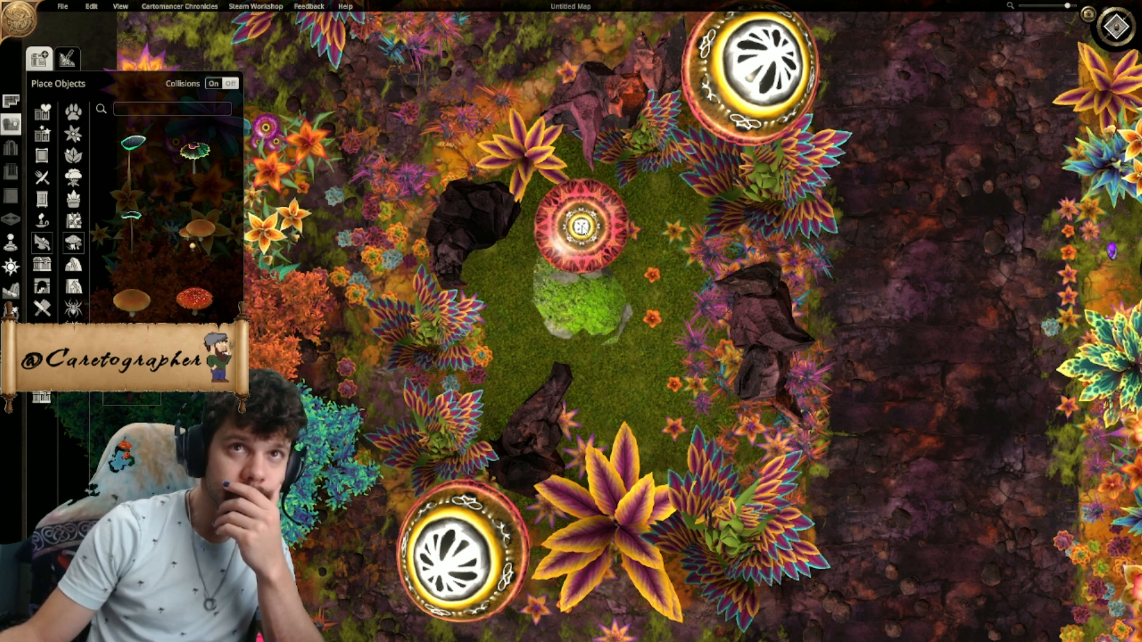
{"action": "left_click", "coordinate": [583, 226]}
{"action": "left_click_drag", "start_coordinate": [627, 184], "coordinate": [581, 218]}
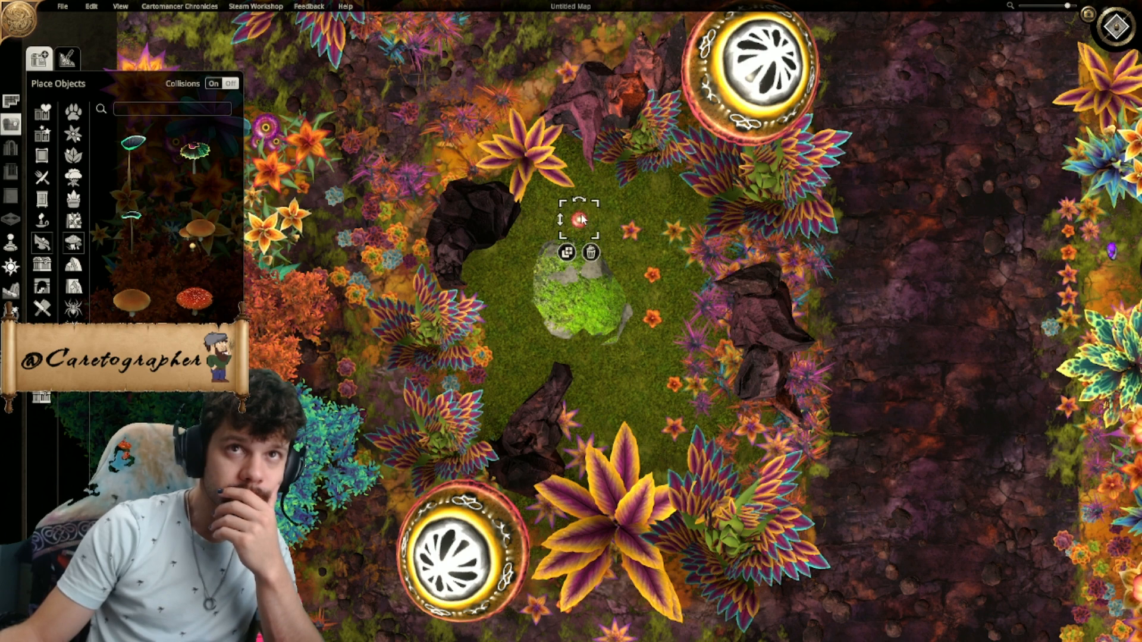
{"action": "left_click", "coordinate": [591, 252]}
- Configure the object brush with the circular type and minimum rotation, position and scaling randomness and scale average
{"action": "left_click", "coordinate": [66, 58]}
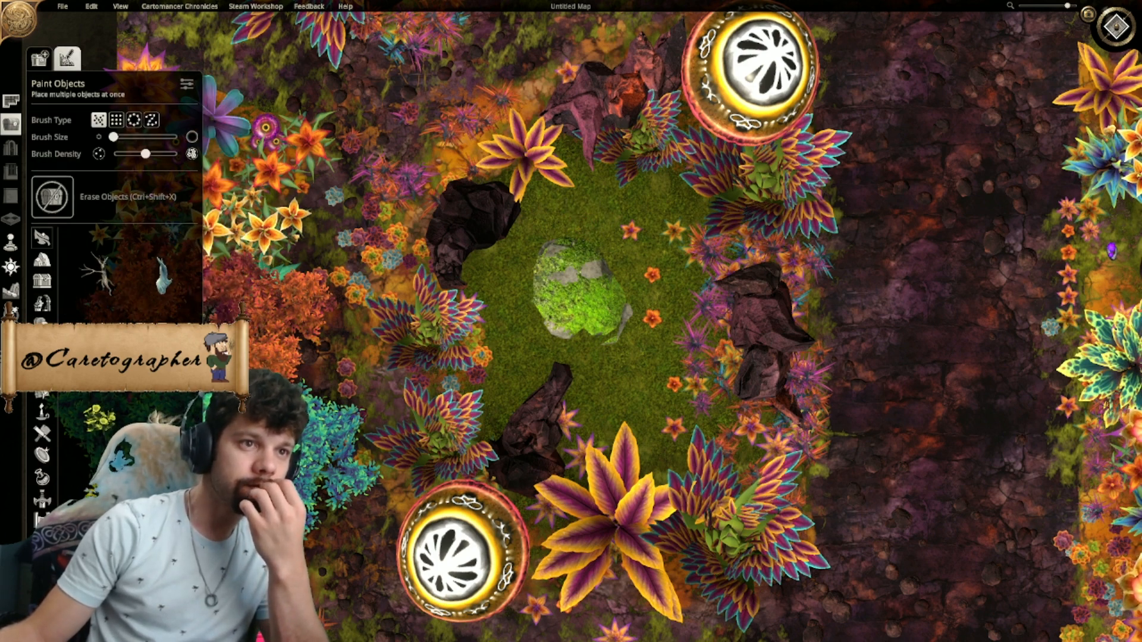
{"action": "left_click", "coordinate": [134, 119]}
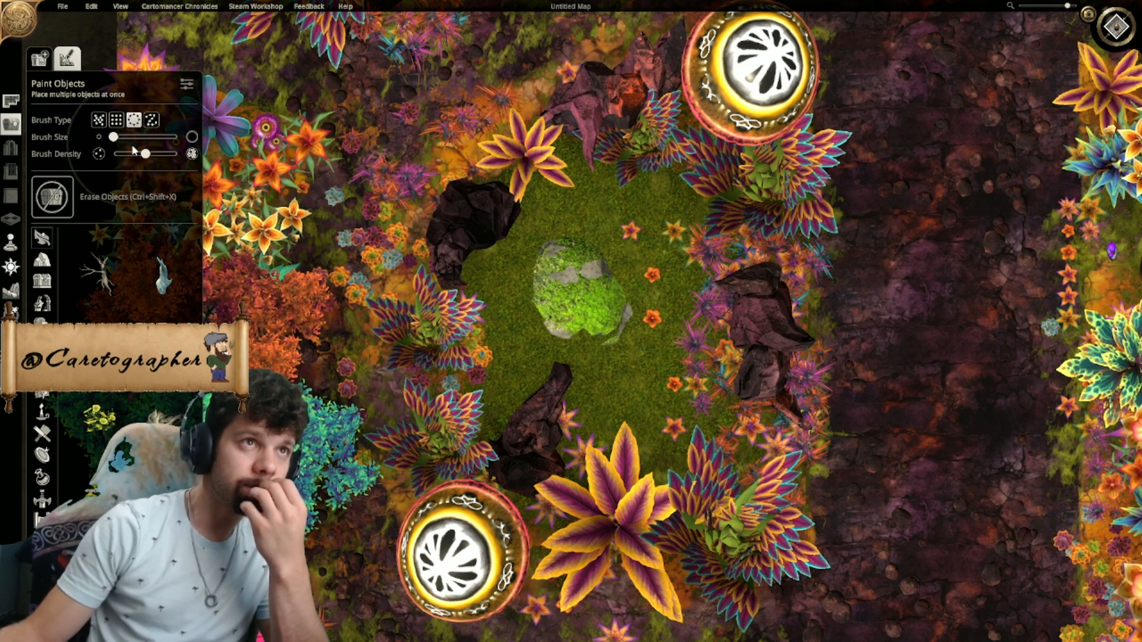
{"action": "left_click", "coordinate": [186, 84]}
{"action": "left_click_drag", "start_coordinate": [266, 220], "coordinate": [232, 126]}
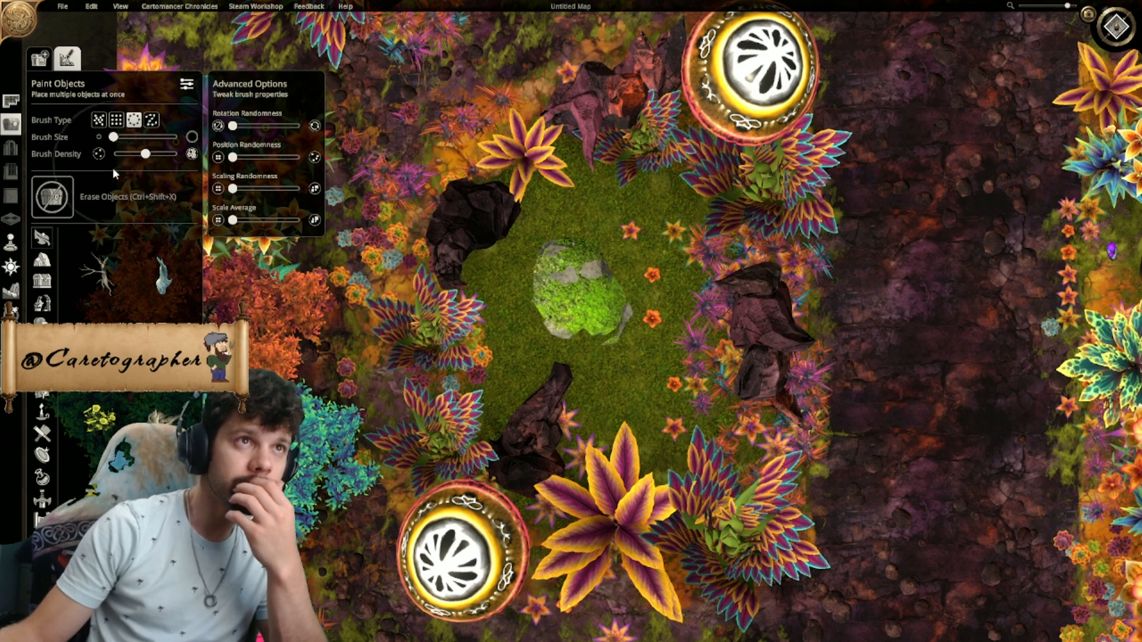
- Try stamping glowing mushrooms around the mossy rock and on the dark road with the circular object brush
{"action": "left_click", "coordinate": [572, 297]}
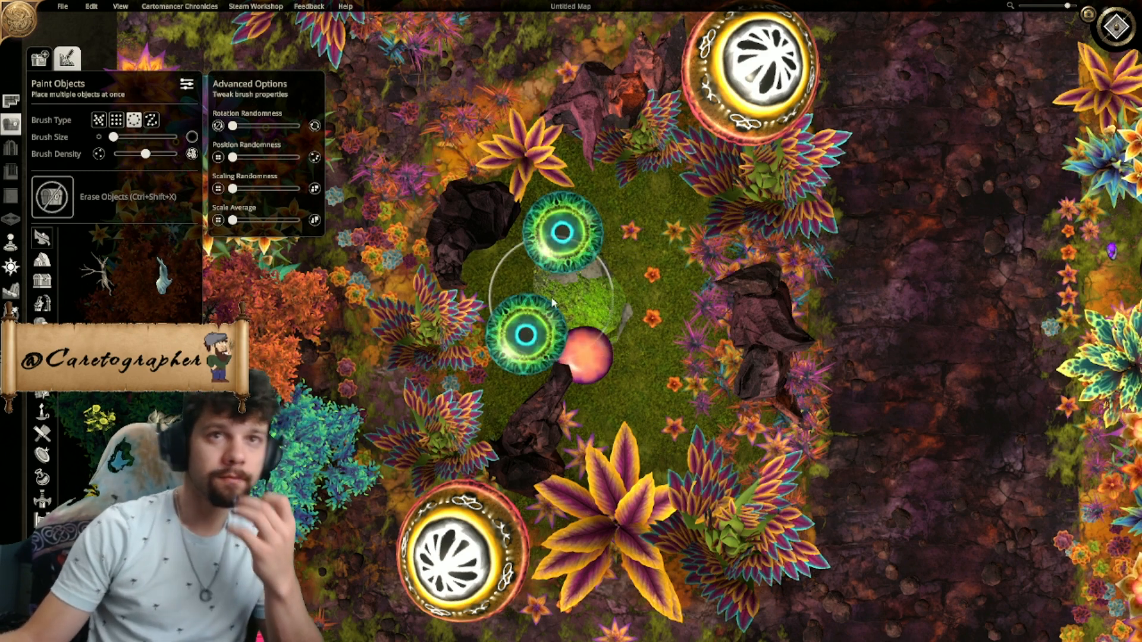
{"action": "key", "text": "ctrl+z"}
{"action": "left_click_drag", "start_coordinate": [855, 309], "coordinate": [910, 363]}
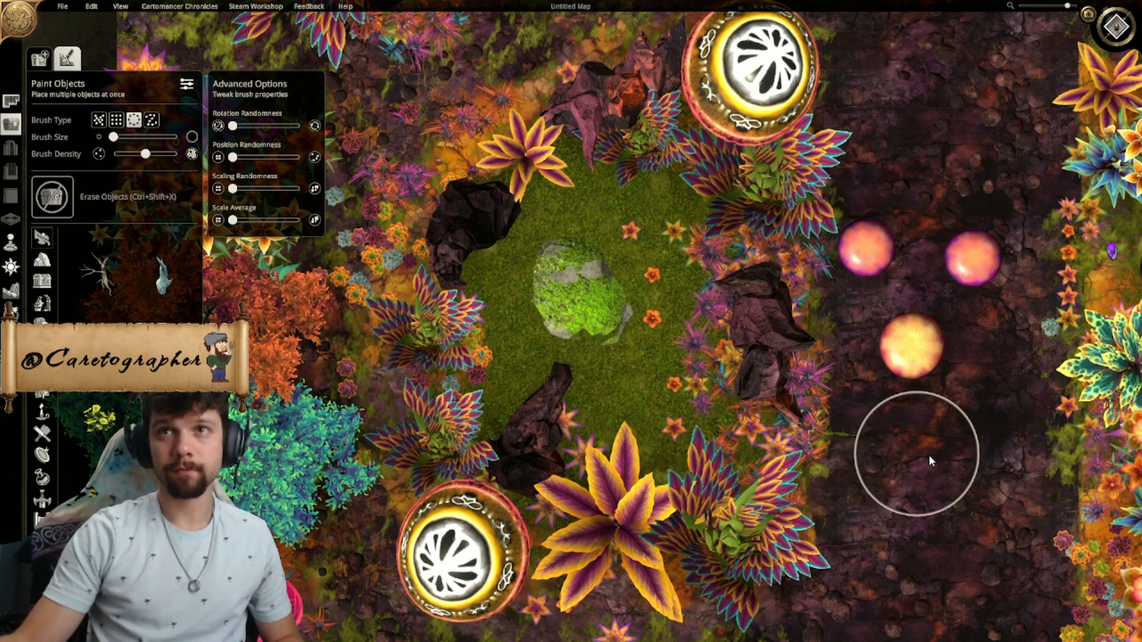
{"action": "key", "text": "ctrl+z"}
- Try the scattered brush type at maximum density by painting objects on the dark road
{"action": "left_click", "coordinate": [135, 120]}
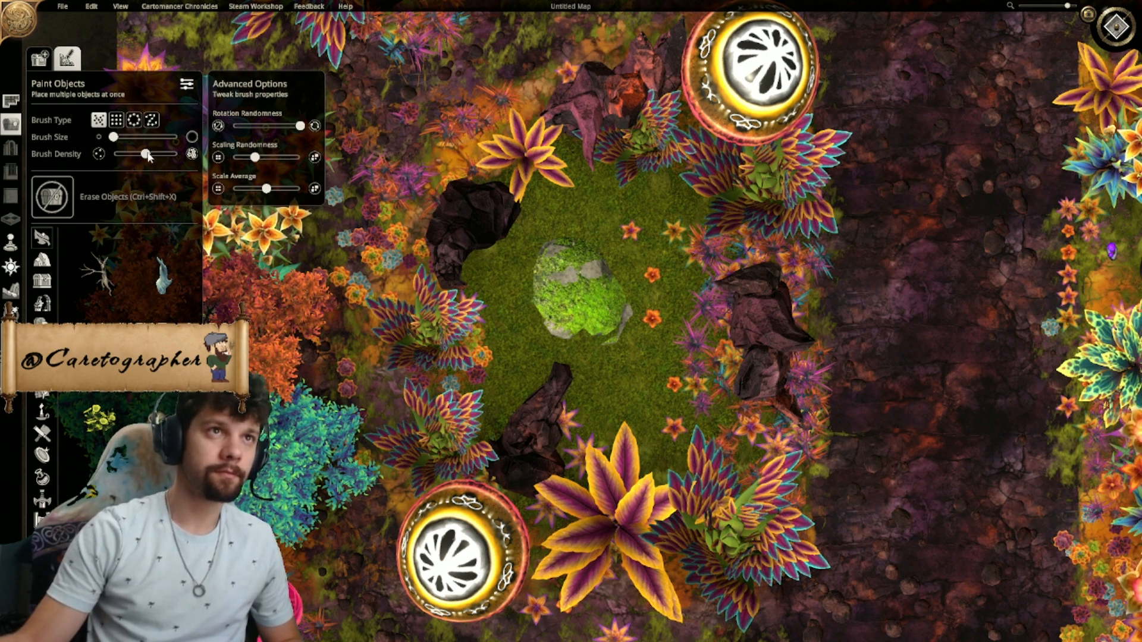
{"action": "left_click_drag", "start_coordinate": [148, 156], "coordinate": [178, 156]}
{"action": "left_click_drag", "start_coordinate": [907, 296], "coordinate": [857, 308]}
{"action": "key", "text": "ctrl+z"}
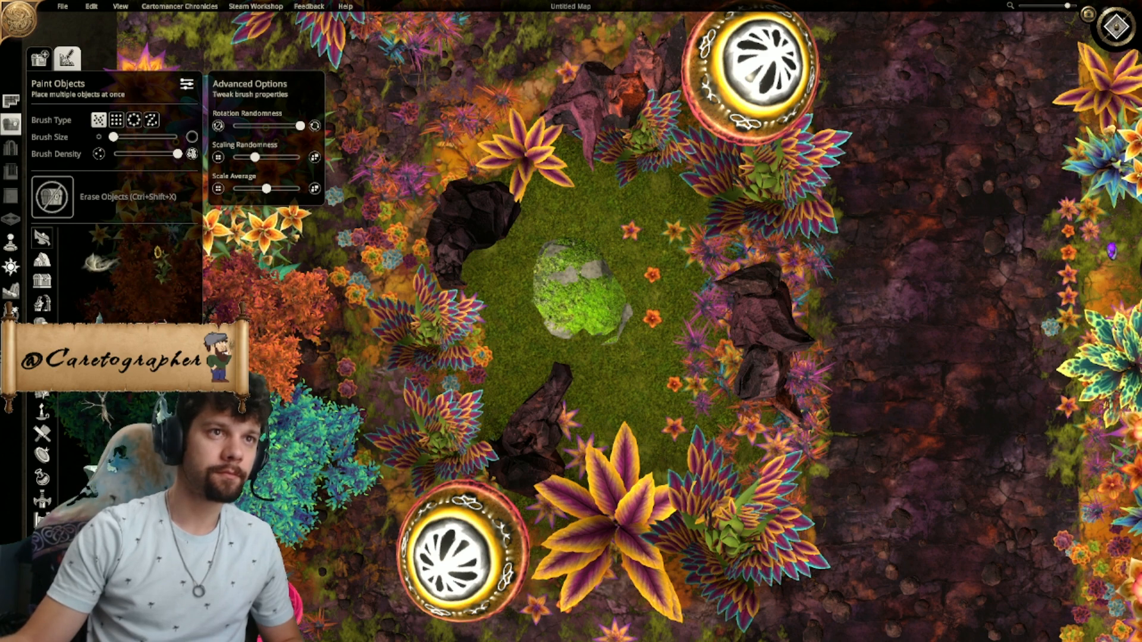
{"action": "mouse_move", "coordinate": [889, 312]}
{"action": "left_mouse_down"}
{"action": "mouse_move", "coordinate": [907, 300]}
{"action": "mouse_move", "coordinate": [856, 533]}
{"action": "mouse_move", "coordinate": [523, 348]}
{"action": "mouse_move", "coordinate": [932, 245]}
{"action": "left_mouse_up"}
{"action": "key", "text": "ctrl+z"}
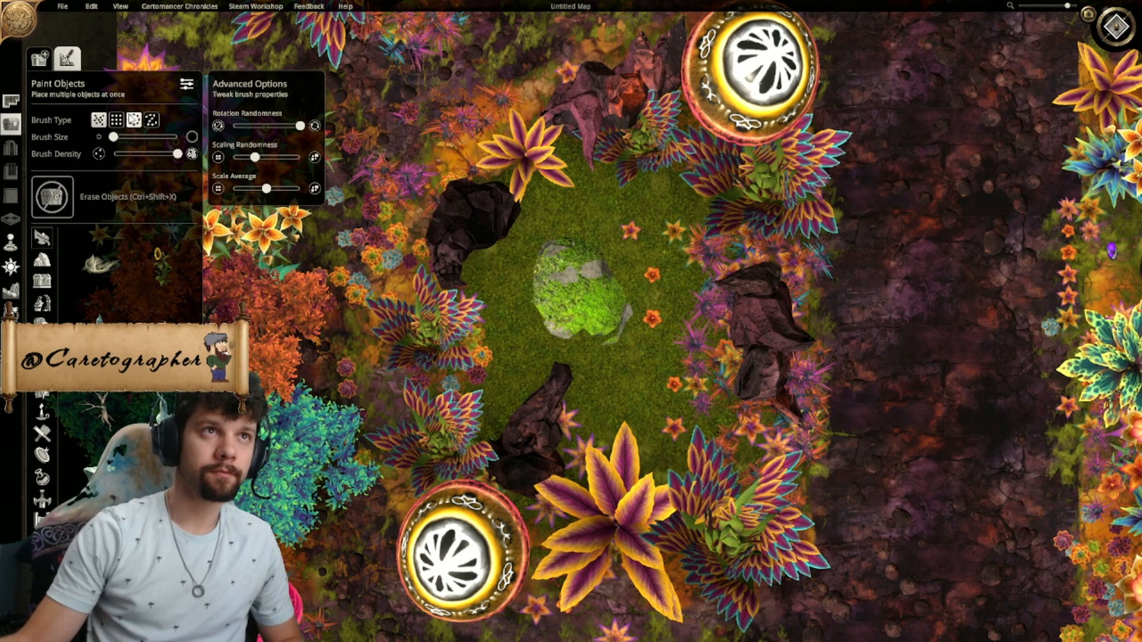
- Try the circular brush type around the mossy rock, with scaling randomness and scale average at minimum
{"action": "left_click", "coordinate": [132, 119]}
{"action": "left_click", "coordinate": [542, 284]}
{"action": "key", "text": "ctrl+z"}
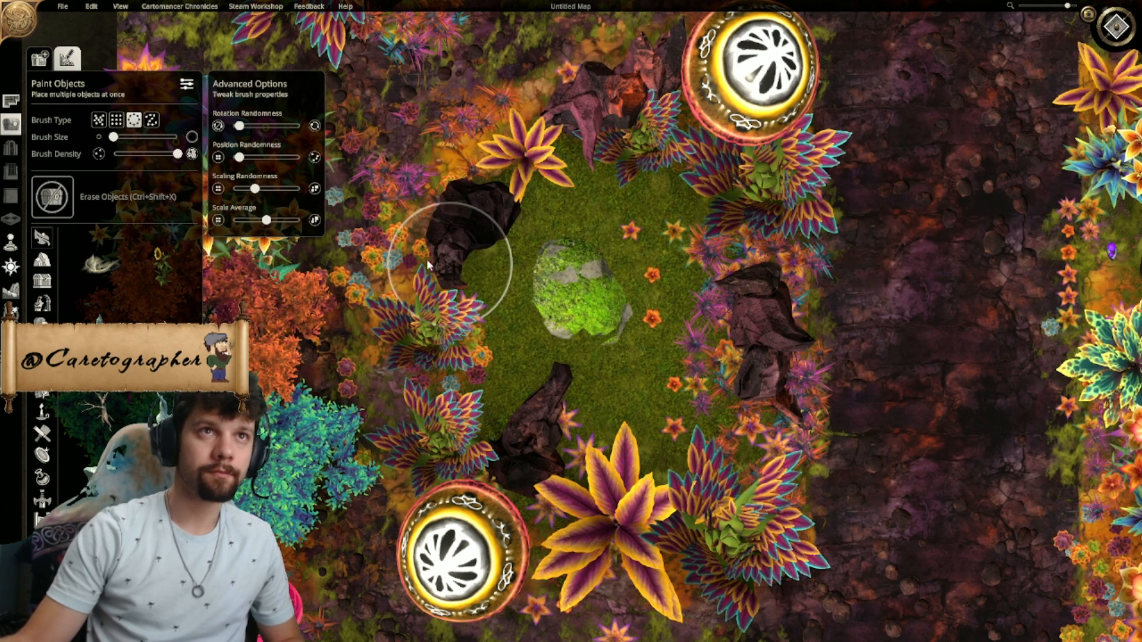
{"action": "mouse_move", "coordinate": [267, 220]}
{"action": "left_mouse_down"}
{"action": "mouse_move", "coordinate": [231, 221]}
{"action": "mouse_move", "coordinate": [233, 190]}
{"action": "left_mouse_up"}
{"action": "left_click", "coordinate": [565, 308]}
{"action": "key", "text": "ctrl+z"}
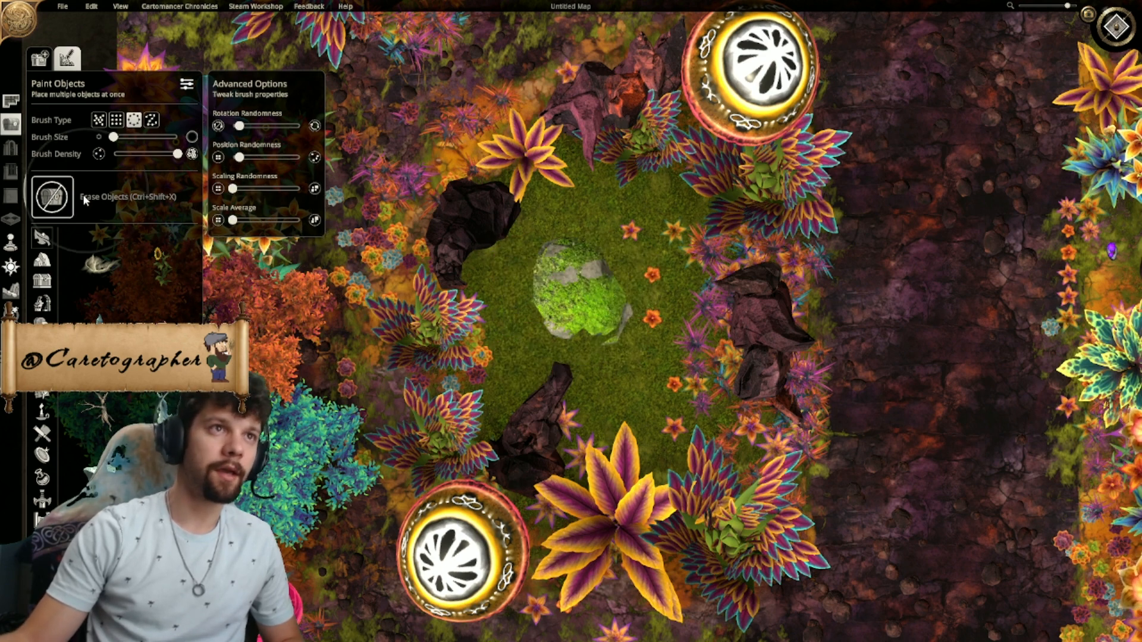
- Place small red spotted mushrooms one by one in a ring around the mossy rock on the grass
{"action": "left_click", "coordinate": [13, 127]}
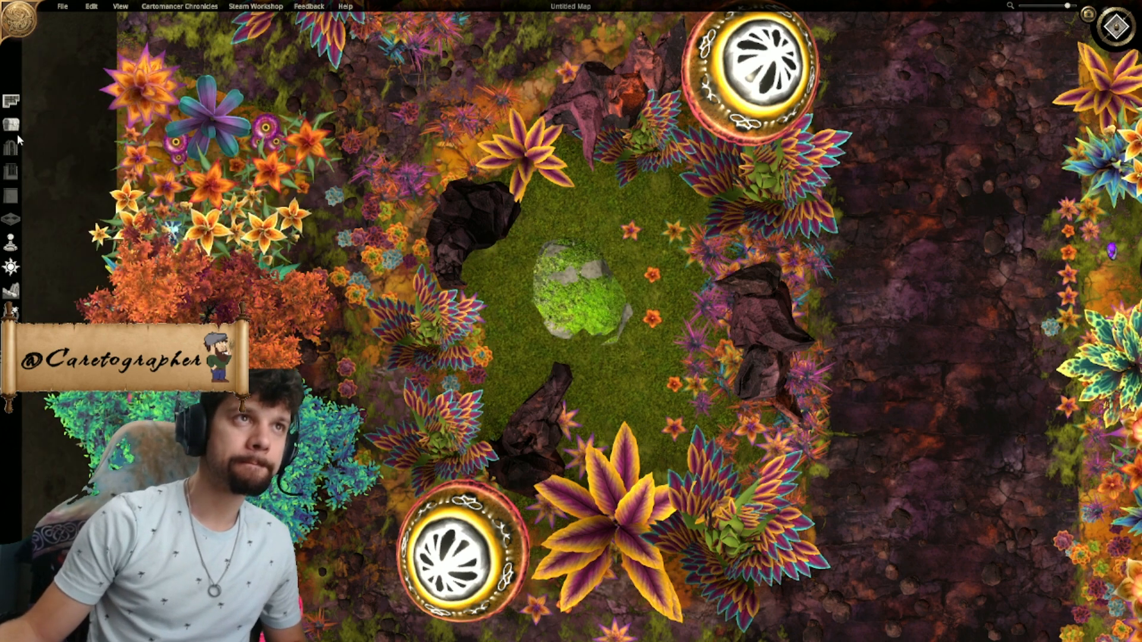
{"action": "left_click", "coordinate": [11, 125]}
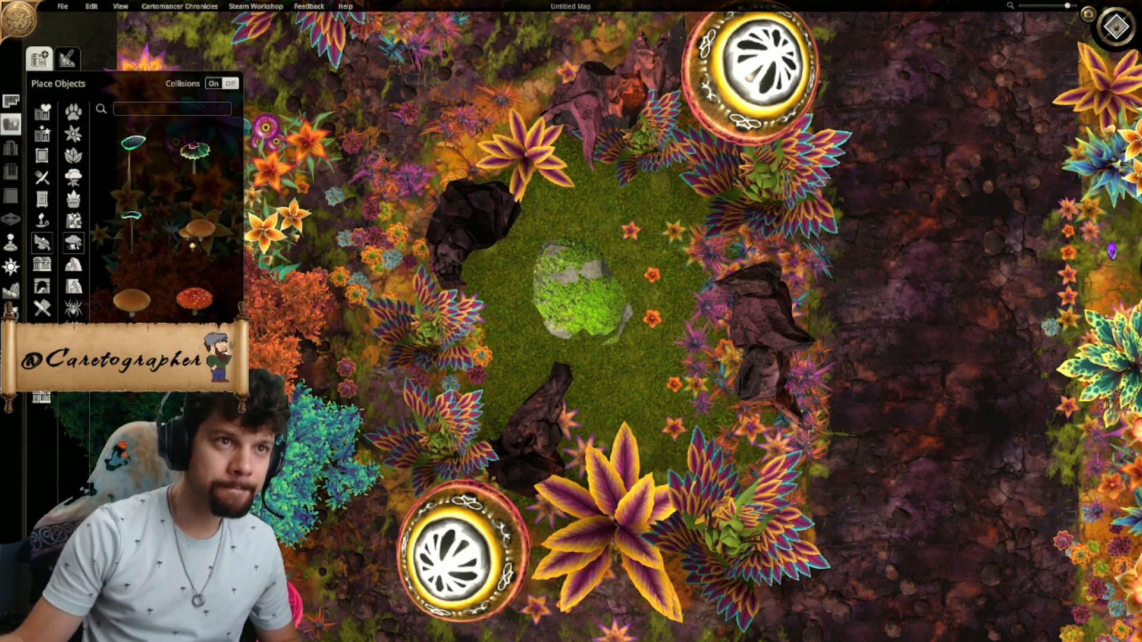
{"action": "left_click", "coordinate": [195, 299]}
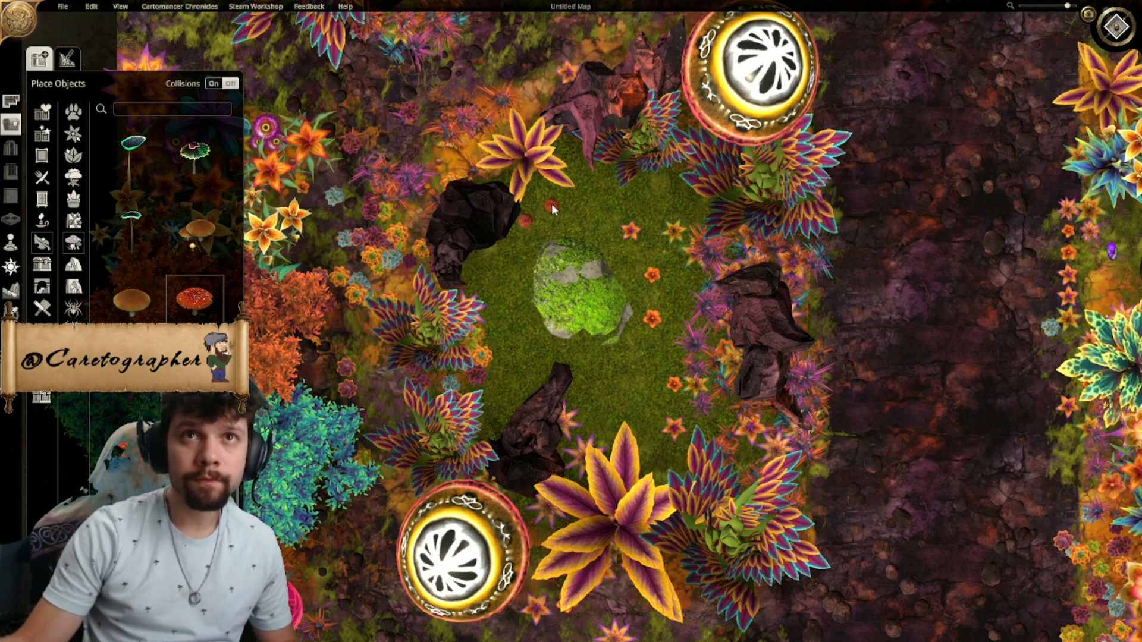
{"action": "left_click", "coordinate": [626, 218]}
{"action": "left_click", "coordinate": [650, 244]}
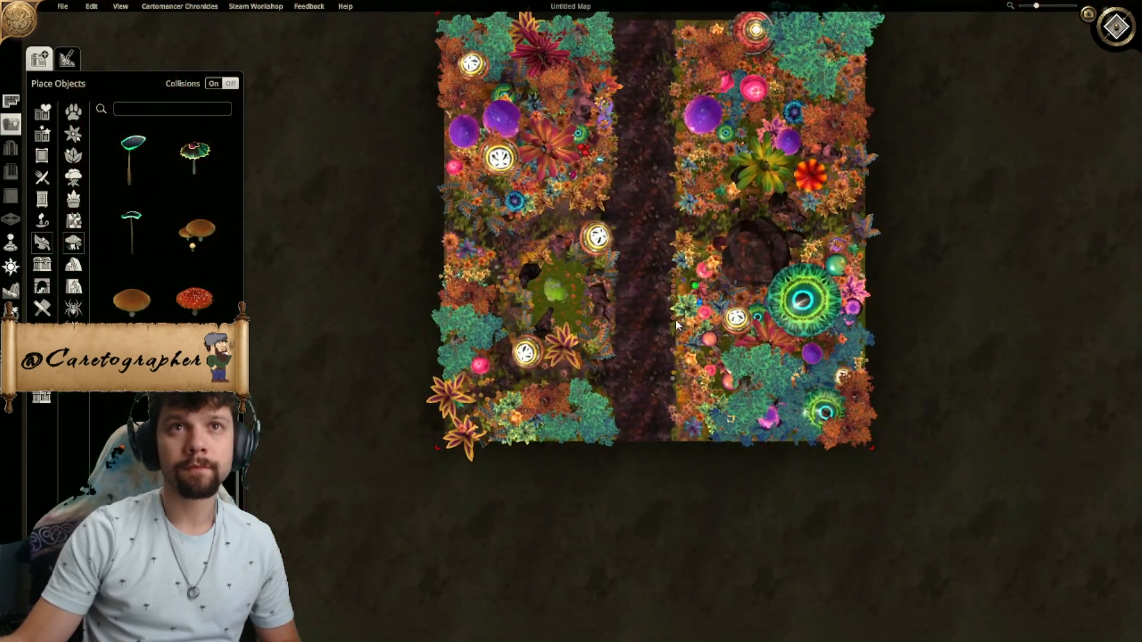
{"action": "middle_click_drag", "start_coordinate": [676, 320], "coordinate": [641, 360]}
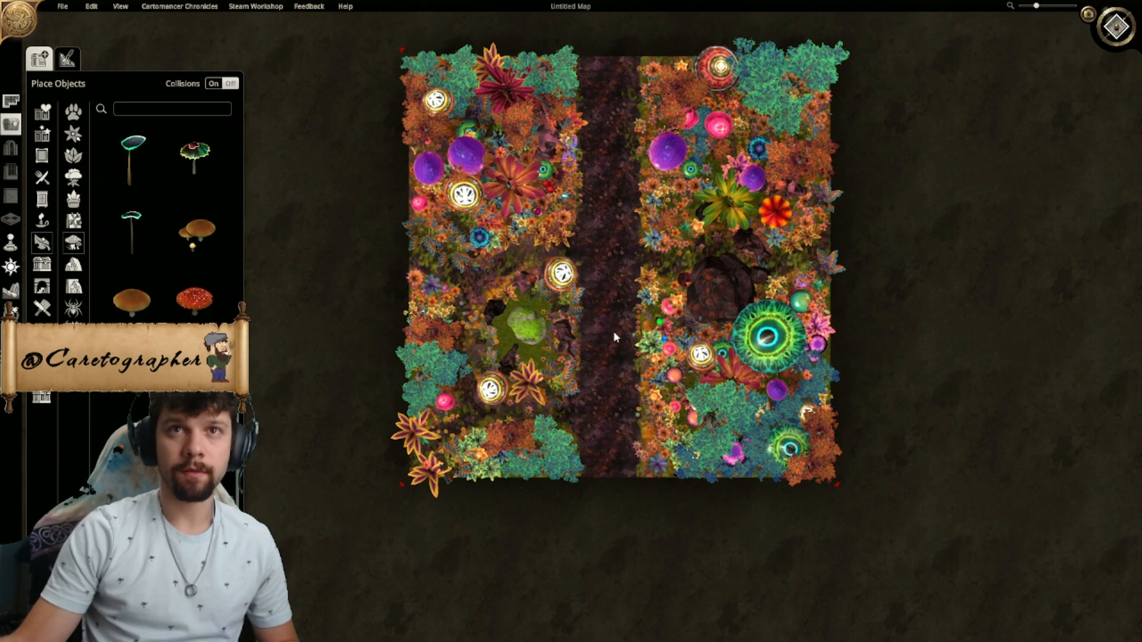
- Check the whole map and save it as "Fey Straight Road.dam"
{"action": "scroll", "coordinate": [610, 352], "scroll_direction": "up", "scroll_amount": 5}
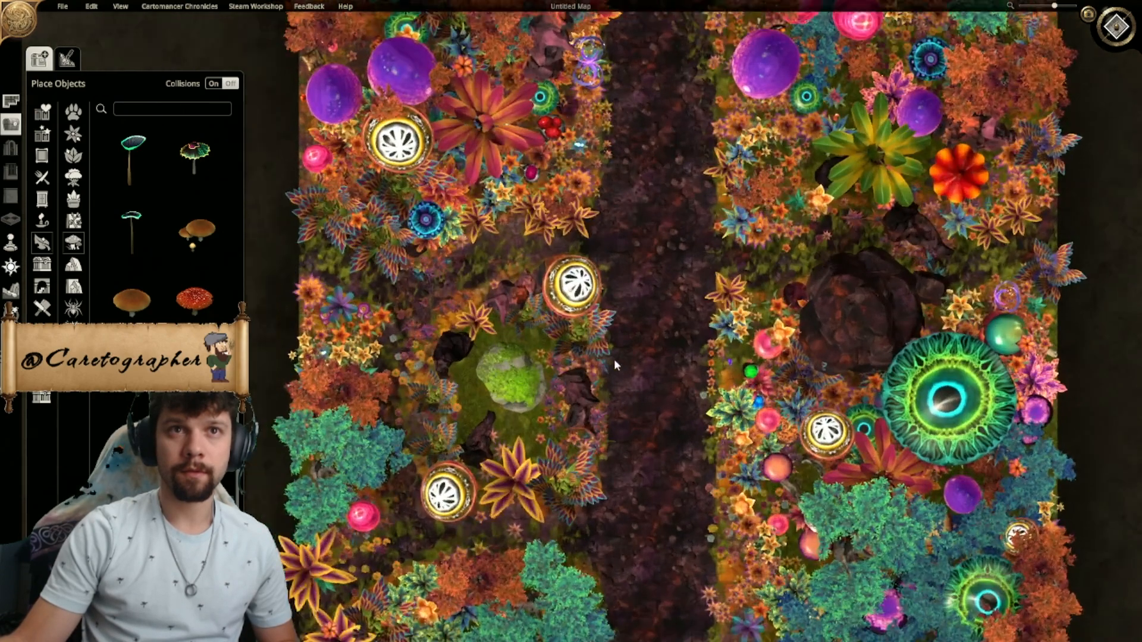
{"action": "right_click_drag", "start_coordinate": [615, 361], "coordinate": [667, 322]}
{"action": "scroll", "coordinate": [666, 381], "scroll_direction": "up", "scroll_amount": 6}
{"action": "scroll", "coordinate": [668, 384], "scroll_direction": "down", "scroll_amount": 8}
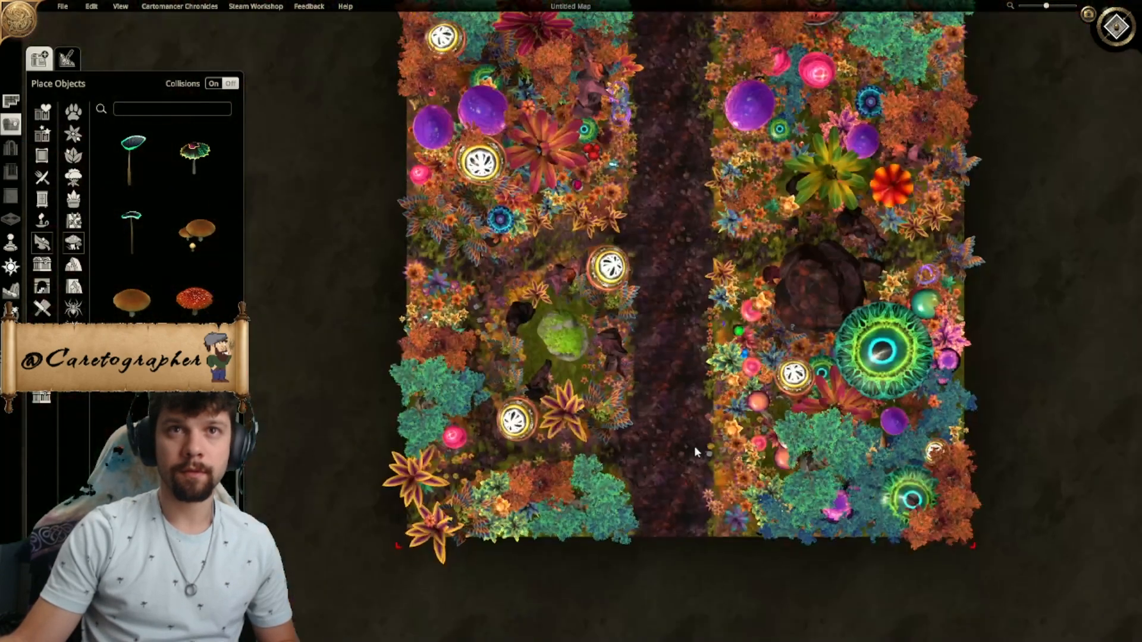
{"action": "key", "text": "d"}
{"action": "key", "text": "w"}
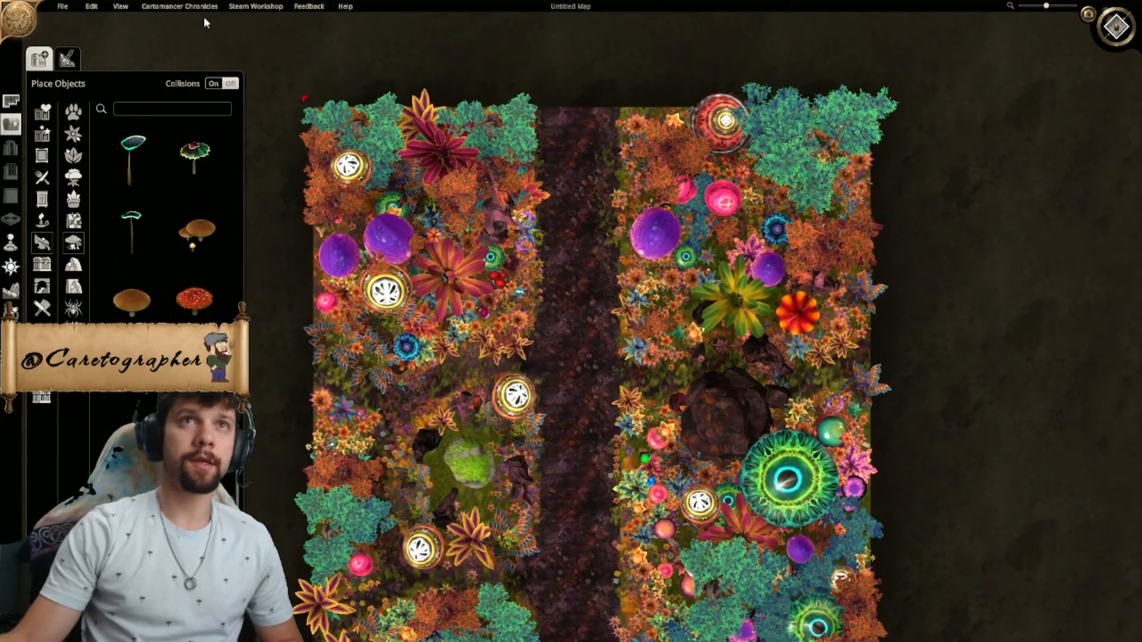
{"action": "left_click", "coordinate": [63, 6]}
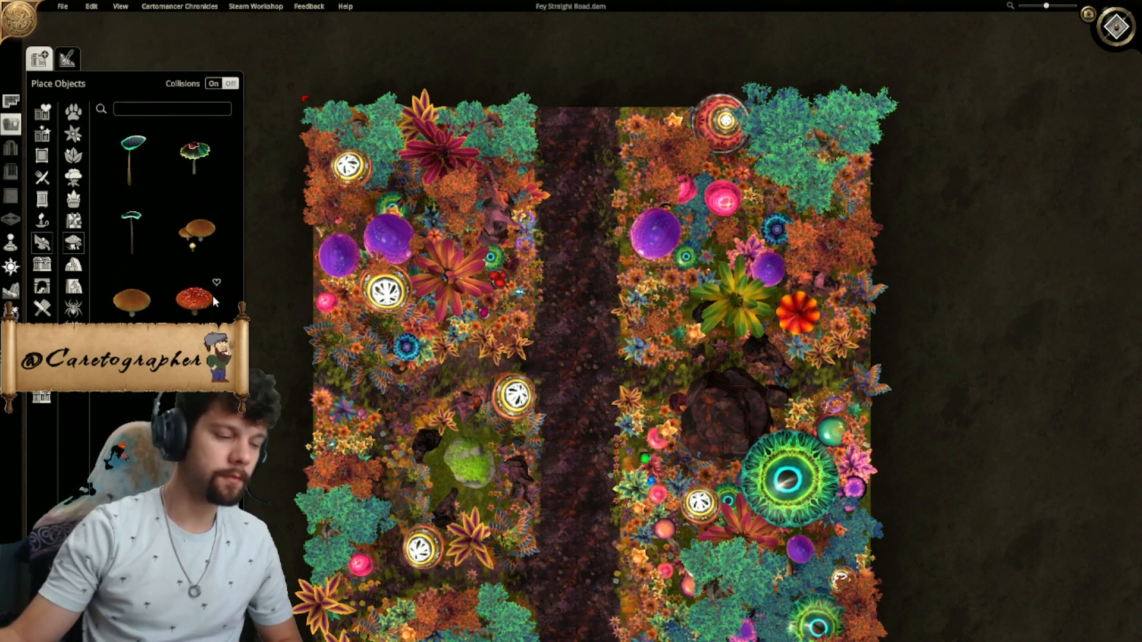
{"action": "right_click_drag", "start_coordinate": [566, 266], "coordinate": [587, 141]}
{"action": "scroll", "coordinate": [594, 263], "scroll_direction": "down", "scroll_amount": 3}
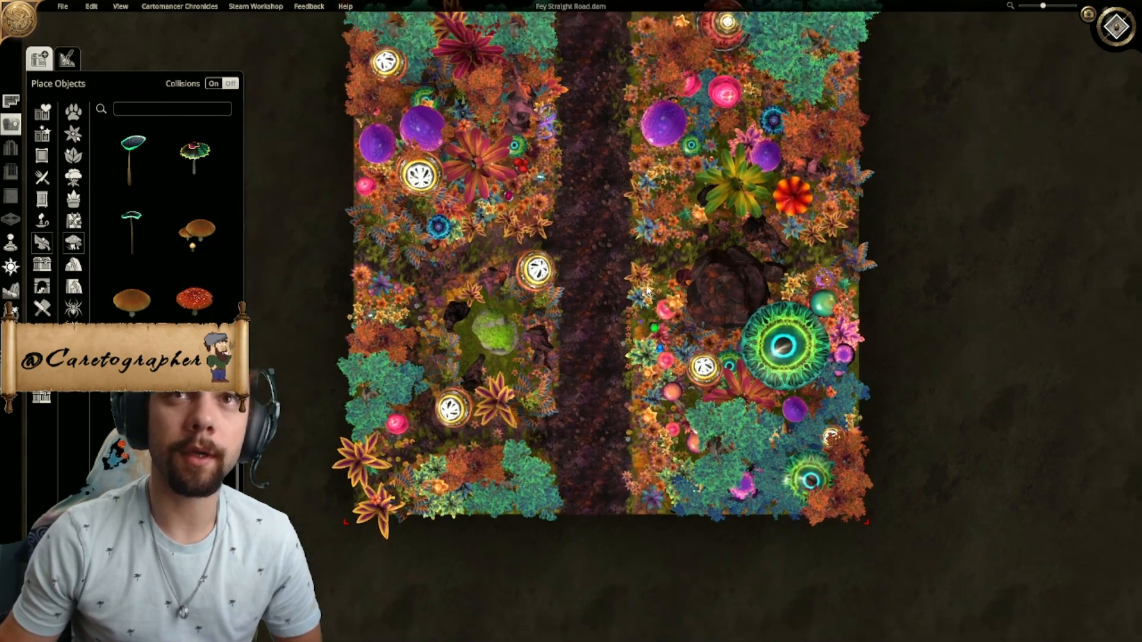
{"action": "right_click_drag", "start_coordinate": [600, 226], "coordinate": [608, 298]}
{"action": "left_click", "coordinate": [63, 6]}
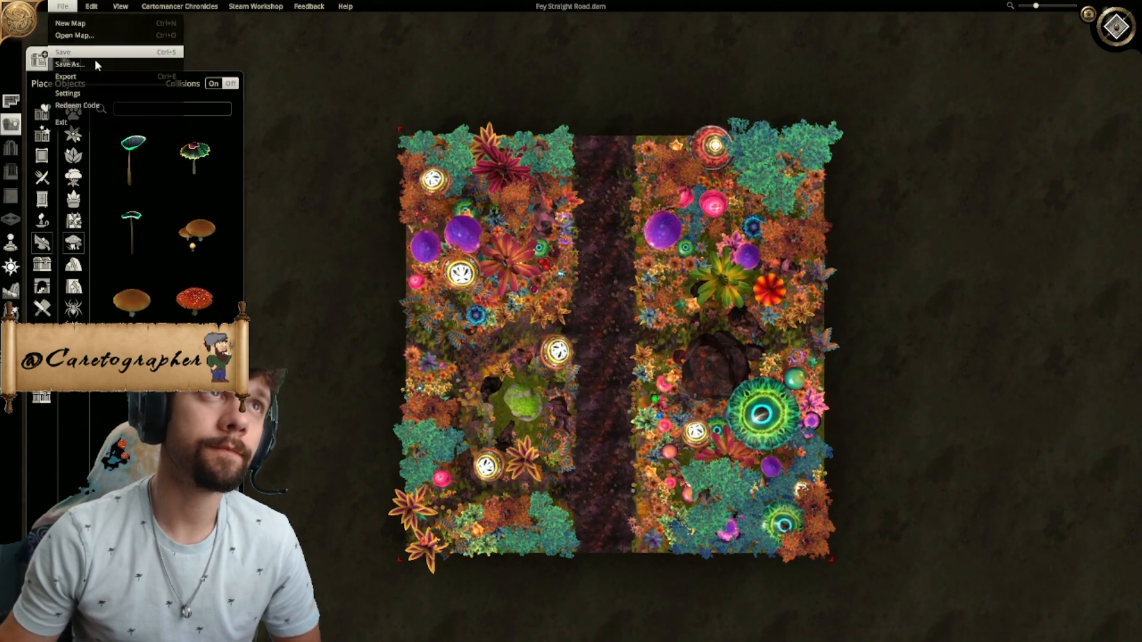
{"action": "left_click", "coordinate": [84, 119]}
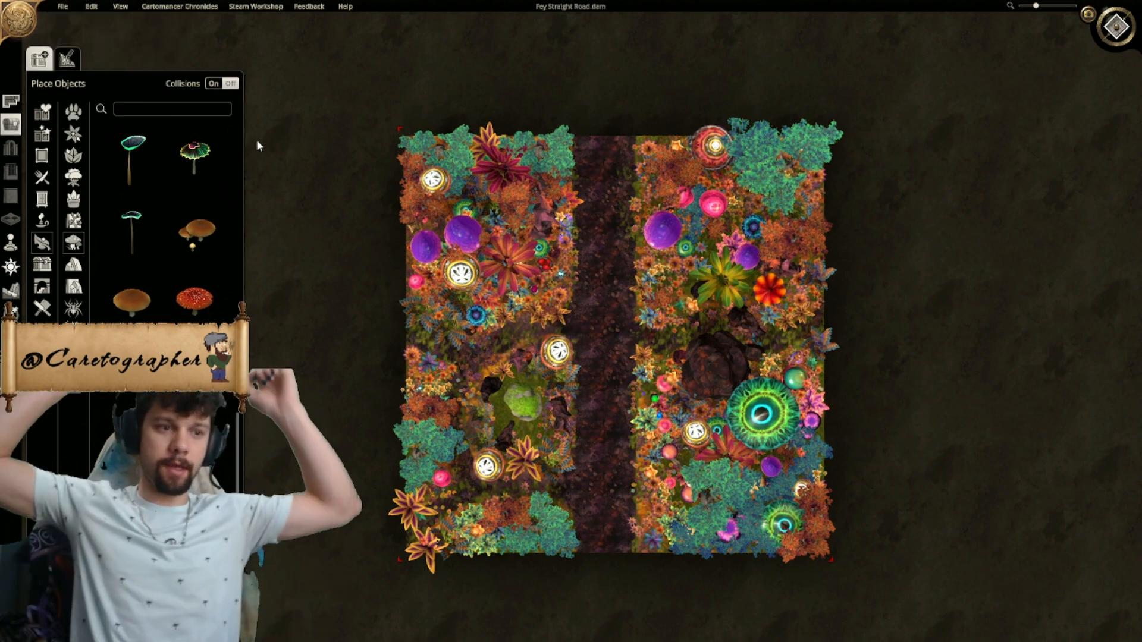